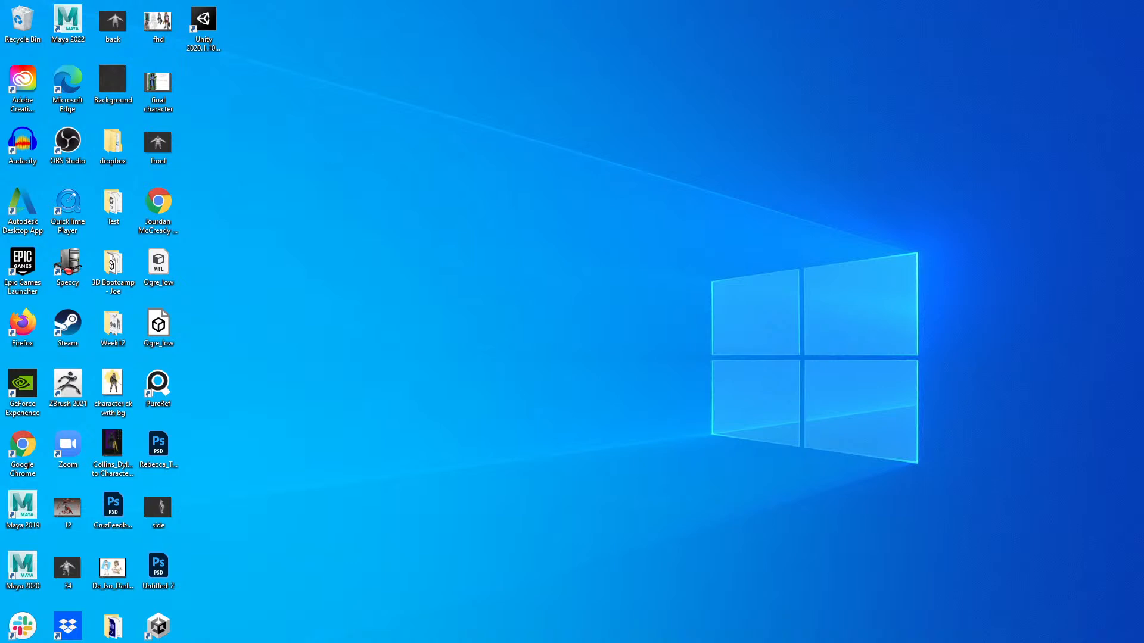
Open a File Explorer window, set it aside on the second monitor, and launch Unity Hub
{"action": "key", "text": "super+e"}
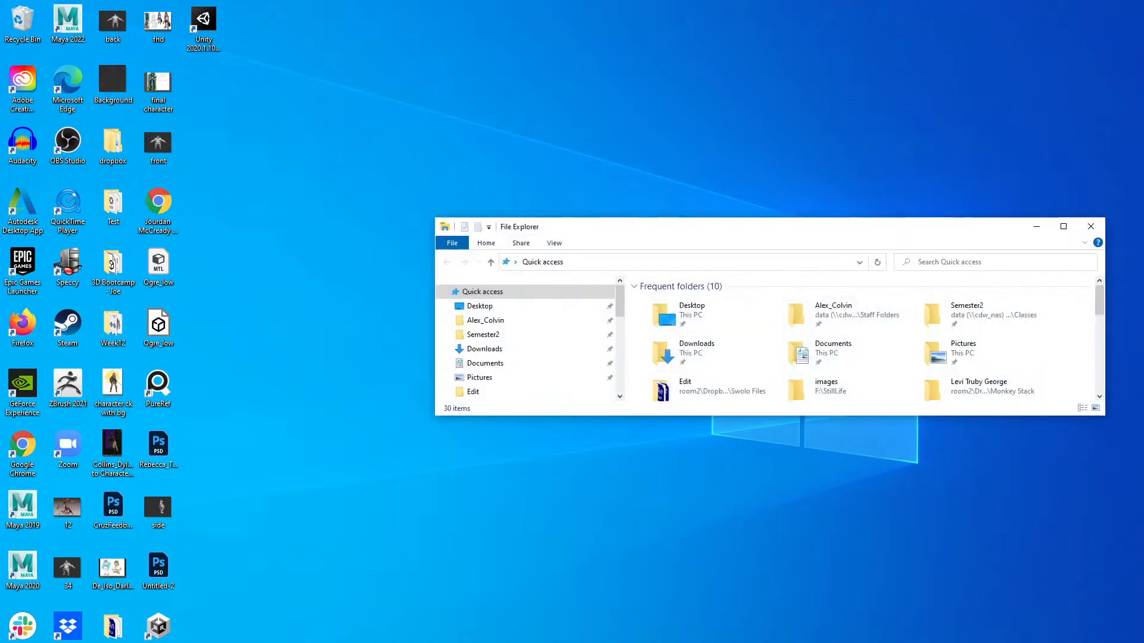
{"action": "left_click_drag", "start_coordinate": [740, 228], "coordinate": [1143, 182]}
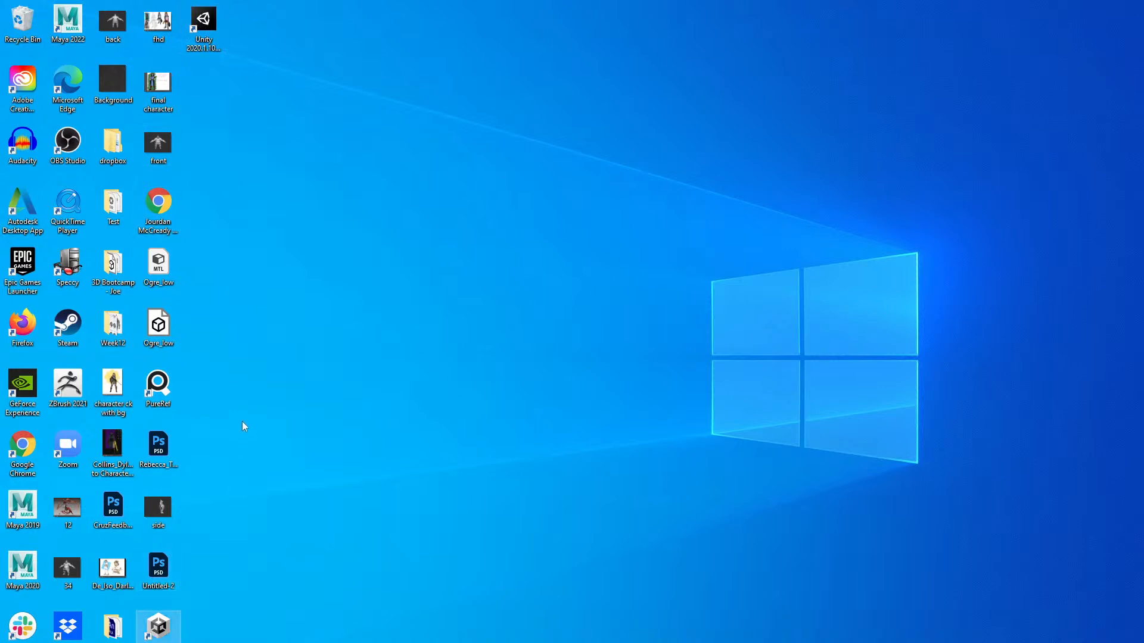
{"action": "double_click", "coordinate": [158, 624]}
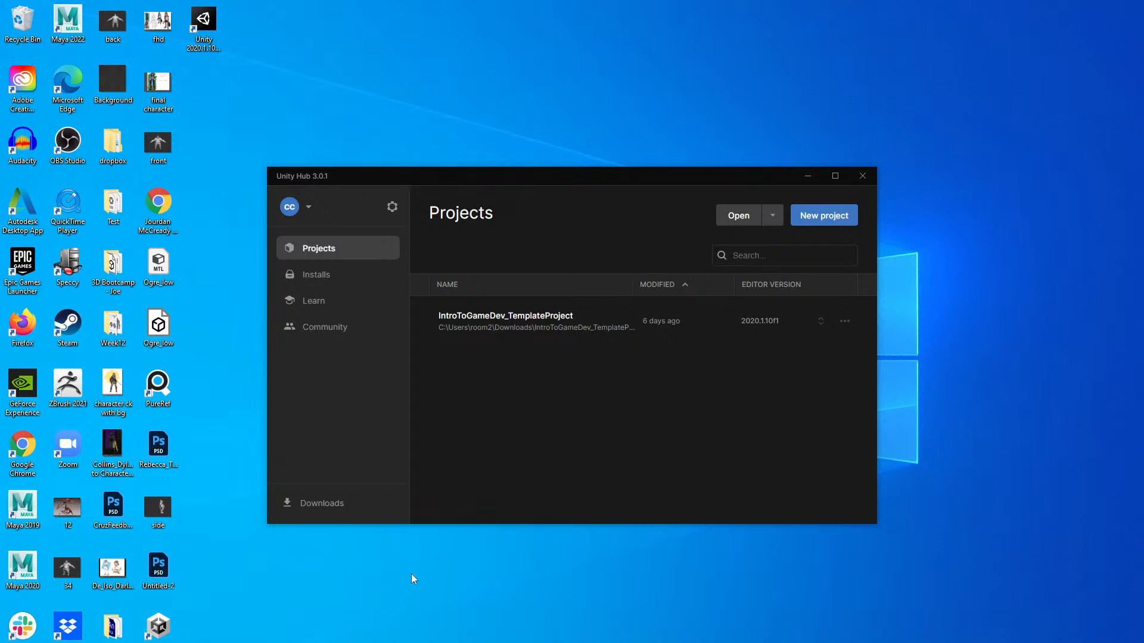
Bring the Downloads window back into view and extract the Dialogue zip archive to its own Dialogue folder with 7-Zip
{"action": "mouse_move", "coordinate": [306, 642]}
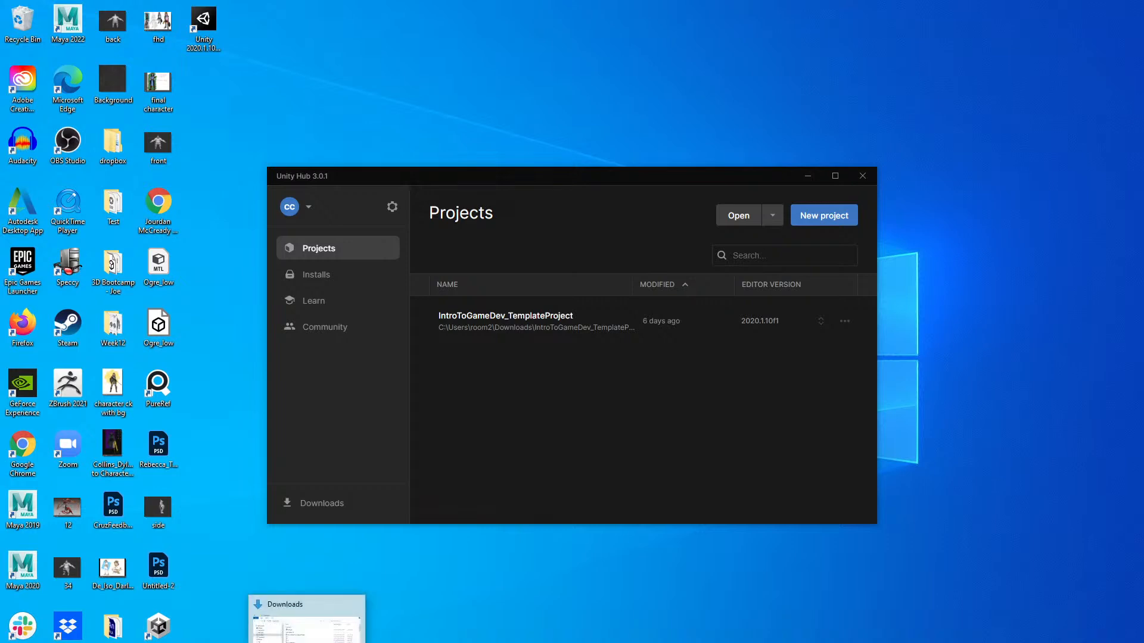
{"action": "left_click_drag", "start_coordinate": [1143, 177], "coordinate": [628, 349]}
{"action": "right_click", "coordinate": [465, 451]}
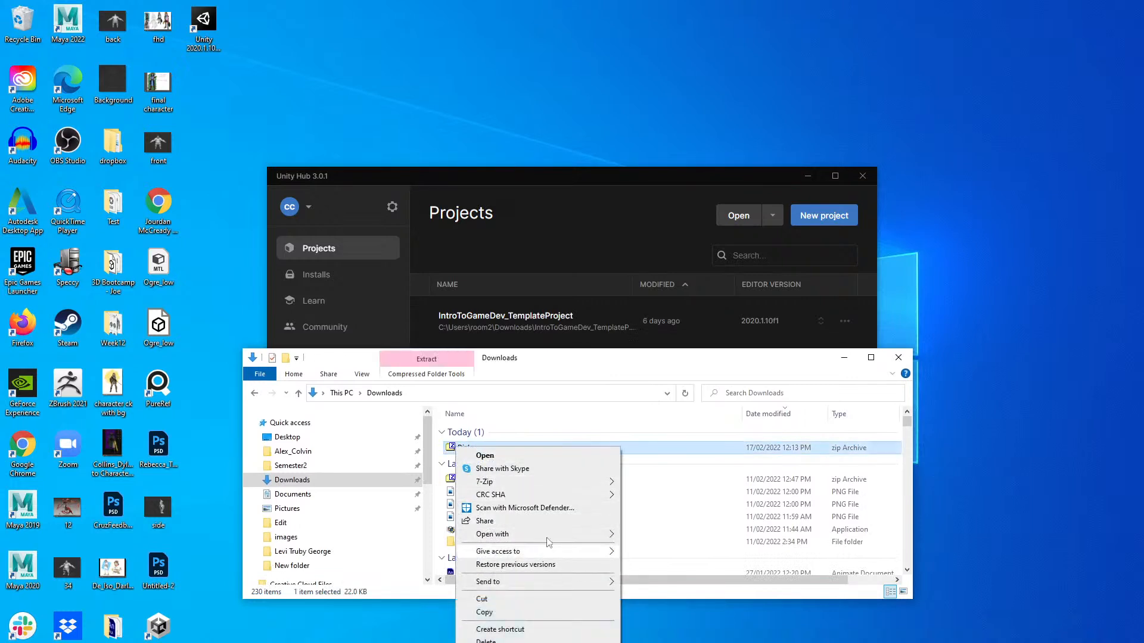
{"action": "mouse_move", "coordinate": [529, 483]}
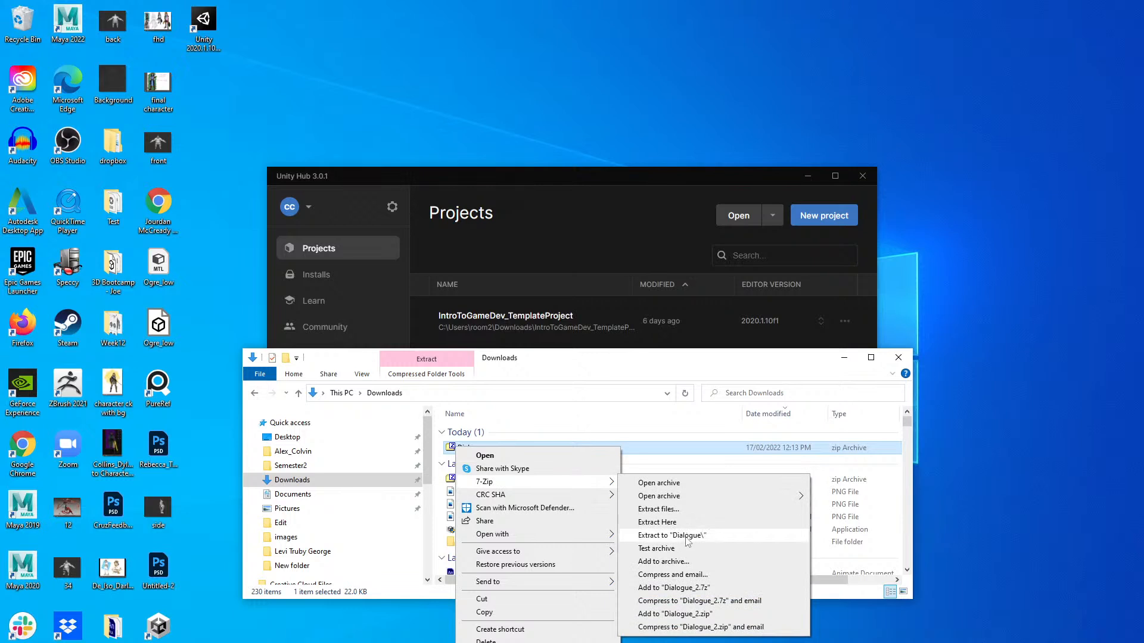
{"action": "left_click", "coordinate": [688, 536]}
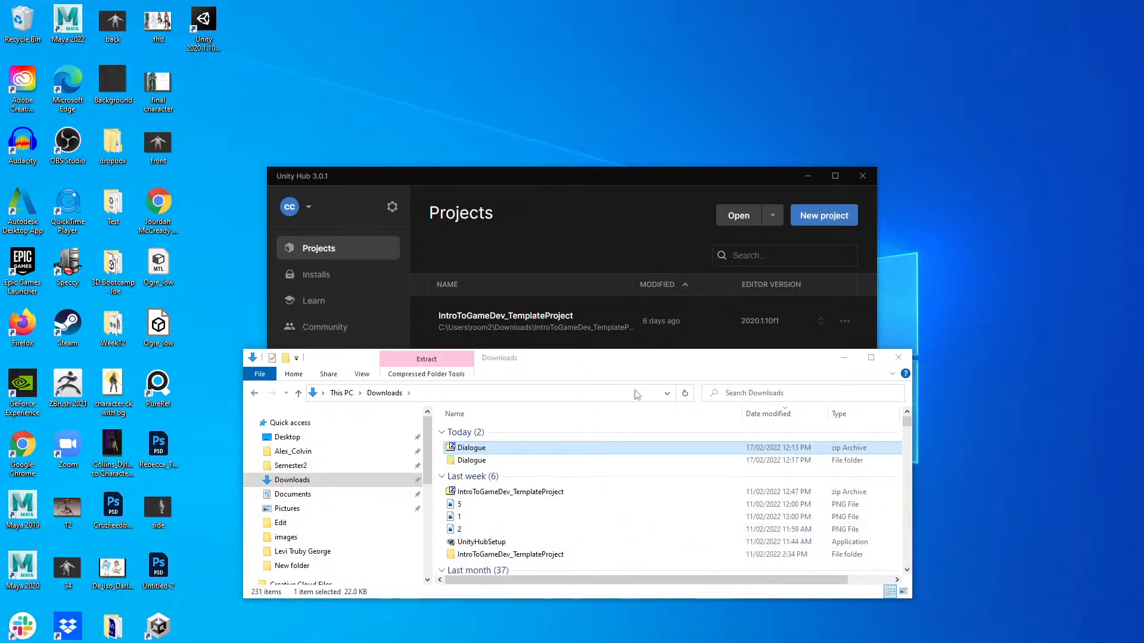
Show IntroToGameDev_TemplateProject in Explorer from Unity Hub and open the project's Assets folder
{"action": "left_click", "coordinate": [570, 177]}
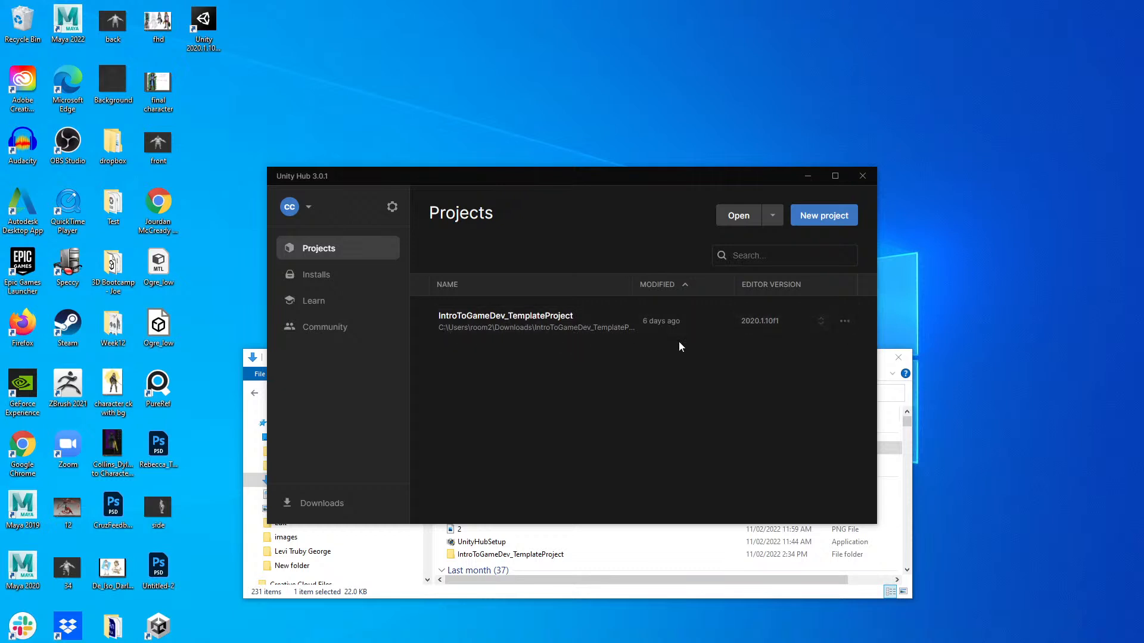
{"action": "left_click", "coordinate": [846, 322]}
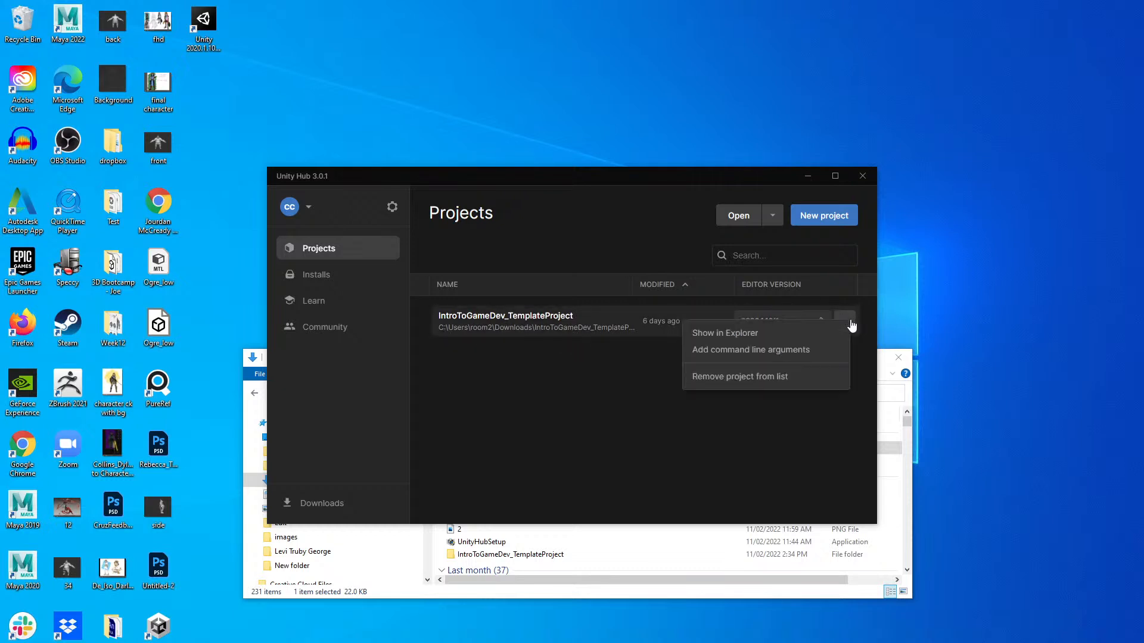
{"action": "left_click", "coordinate": [803, 333]}
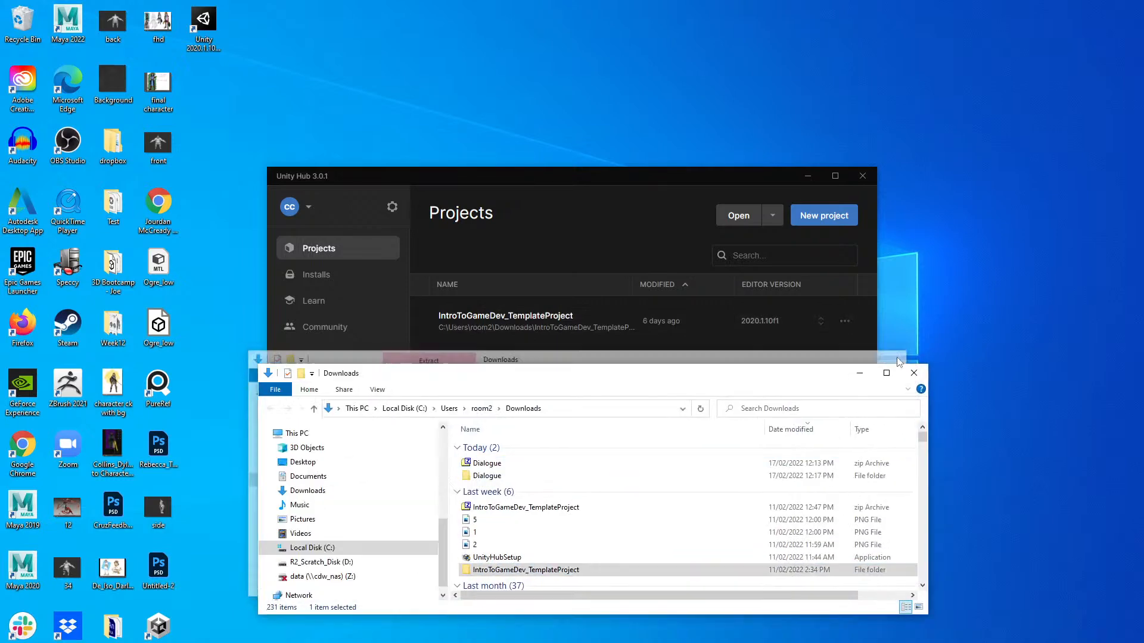
{"action": "scroll", "coordinate": [610, 468], "scroll_direction": "down", "scroll_amount": 1}
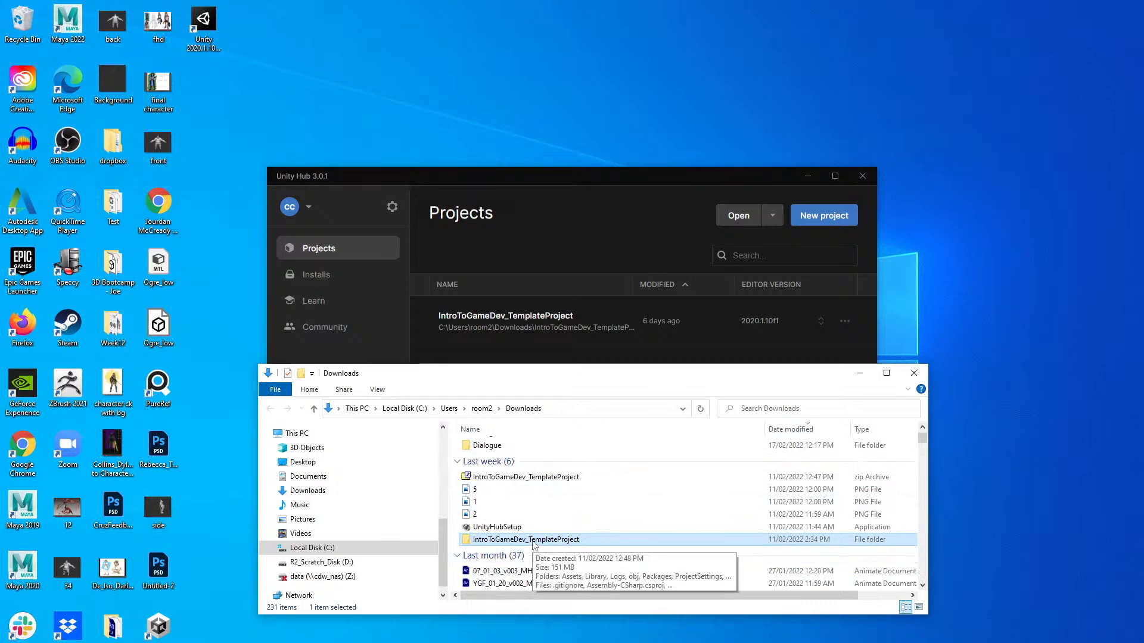
{"action": "double_click", "coordinate": [534, 540]}
{"action": "left_click_drag", "start_coordinate": [673, 364], "coordinate": [646, 226]}
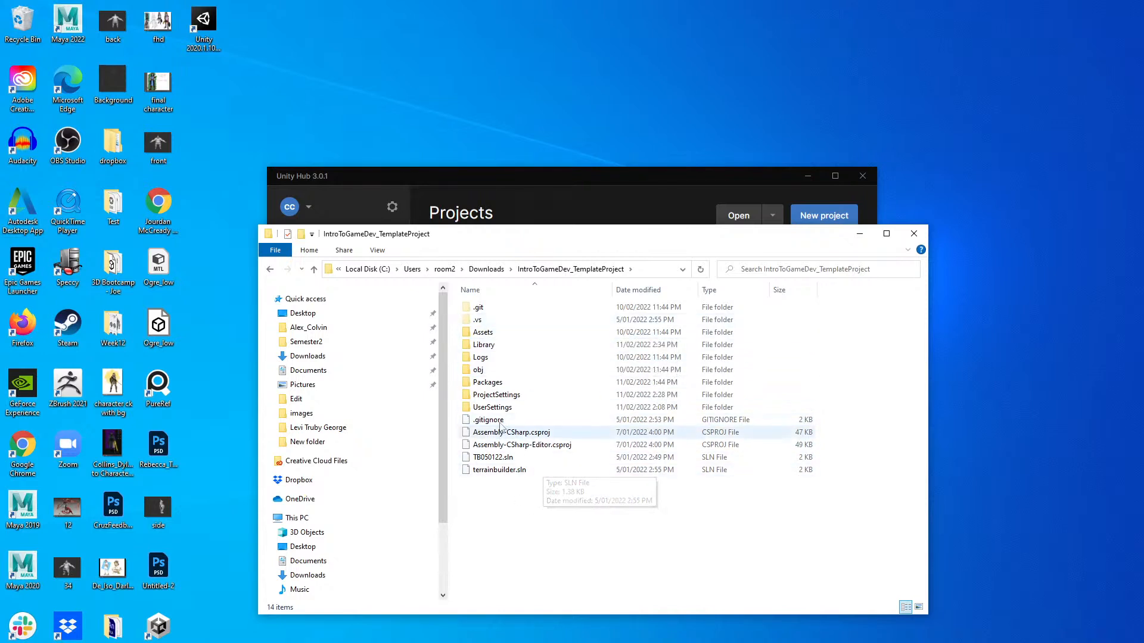
{"action": "double_click", "coordinate": [512, 332]}
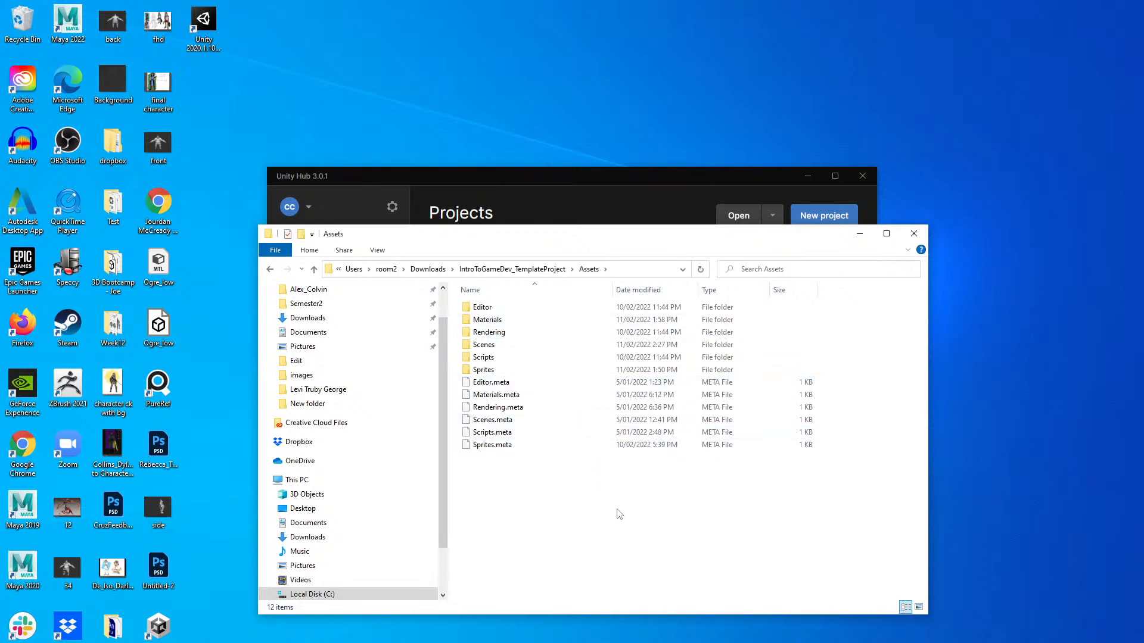
Examine the Foliage_SpriteSheet image and its matching .meta file in the Sprites folder, then return to Assets
{"action": "right_click_drag", "start_coordinate": [486, 475], "coordinate": [493, 400]}
{"action": "left_click", "coordinate": [495, 370]}
{"action": "double_click", "coordinate": [495, 370]}
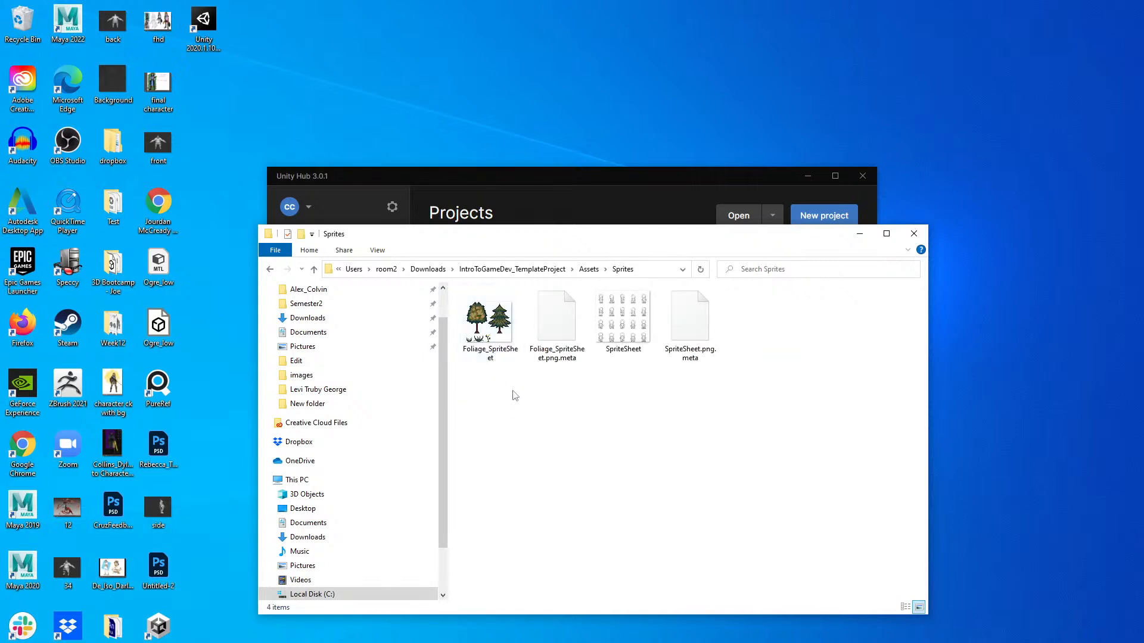
{"action": "left_click", "coordinate": [490, 341]}
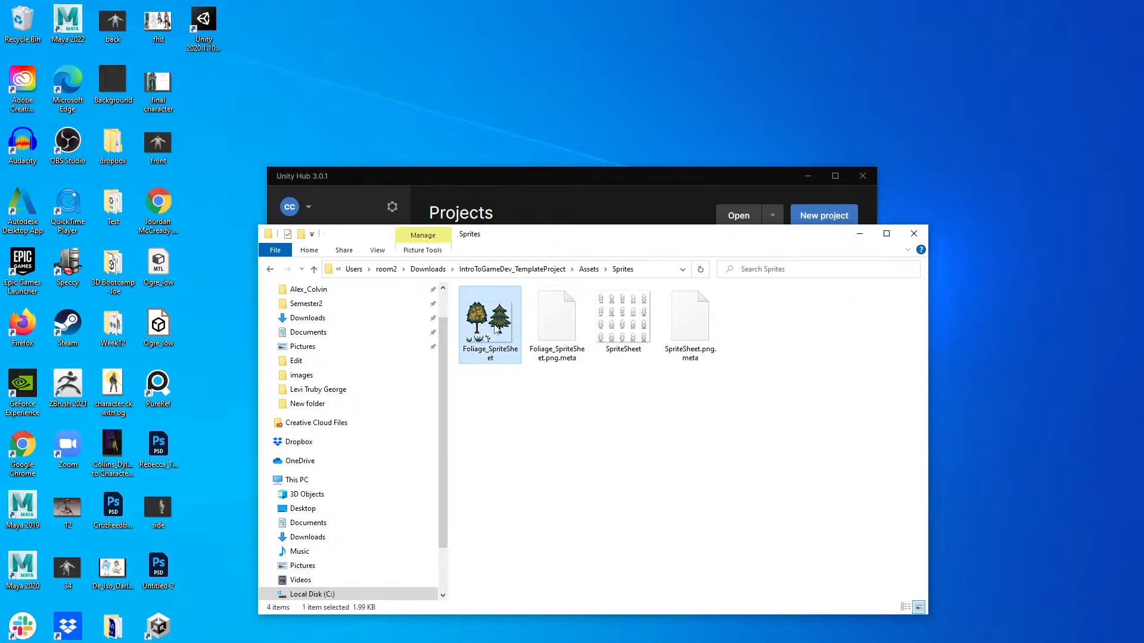
{"action": "left_click", "coordinate": [552, 328]}
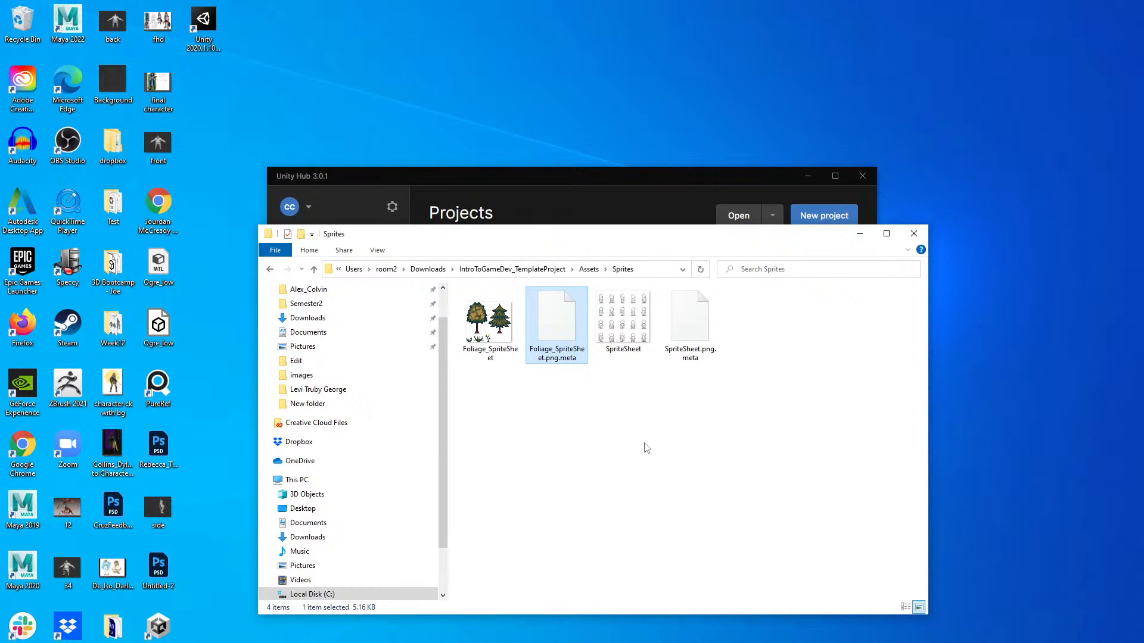
{"action": "left_click", "coordinate": [512, 361]}
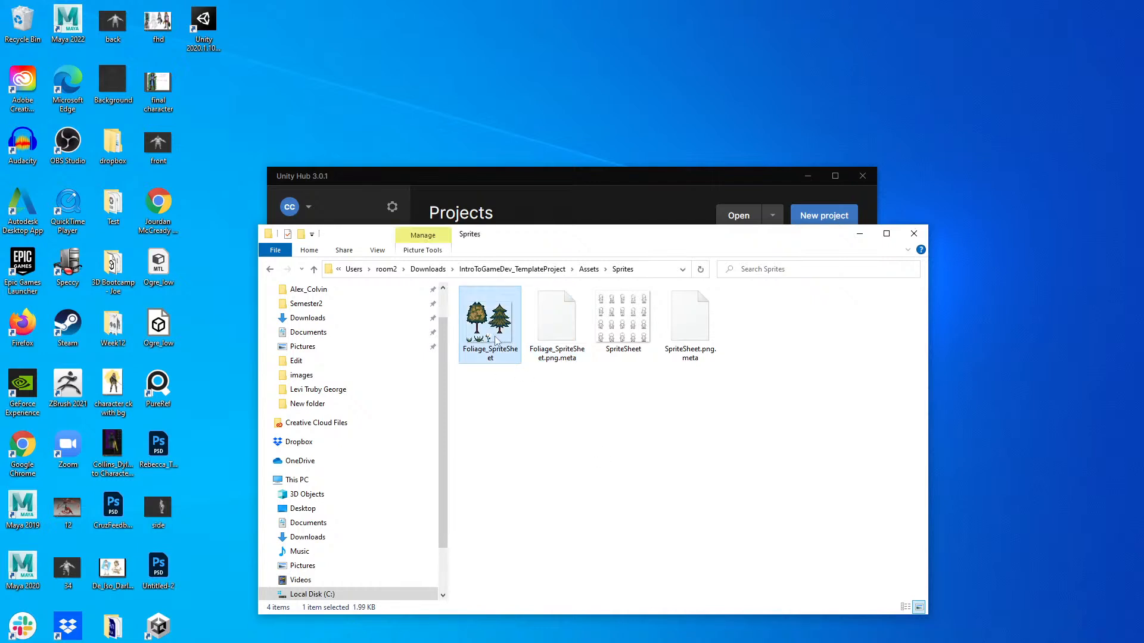
{"action": "key", "text": "Right"}
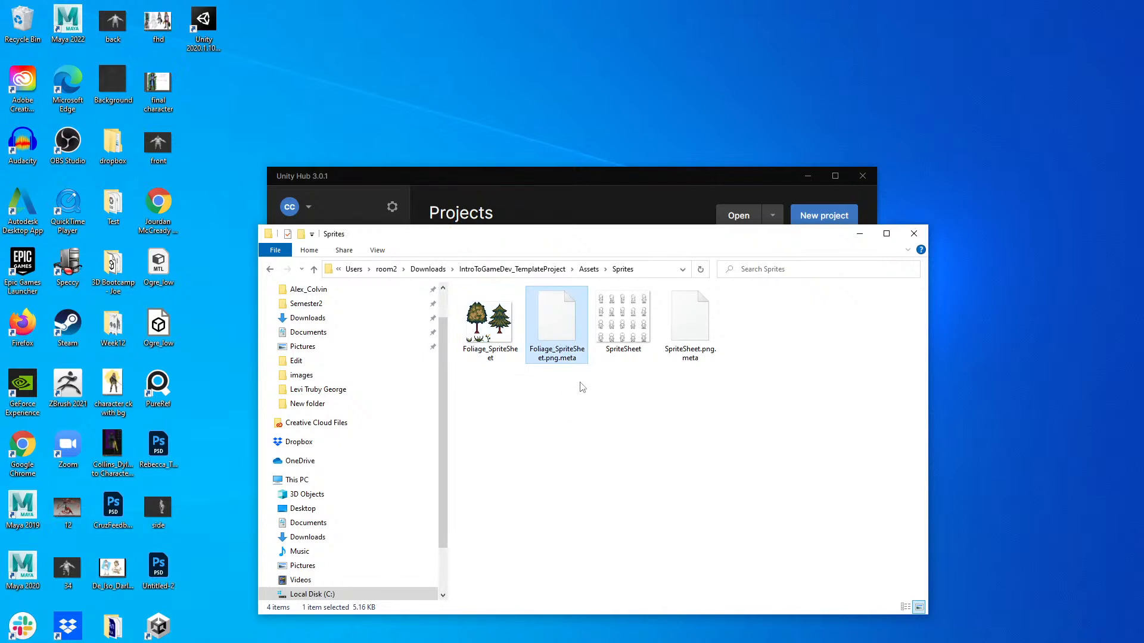
{"action": "left_click", "coordinate": [487, 326]}
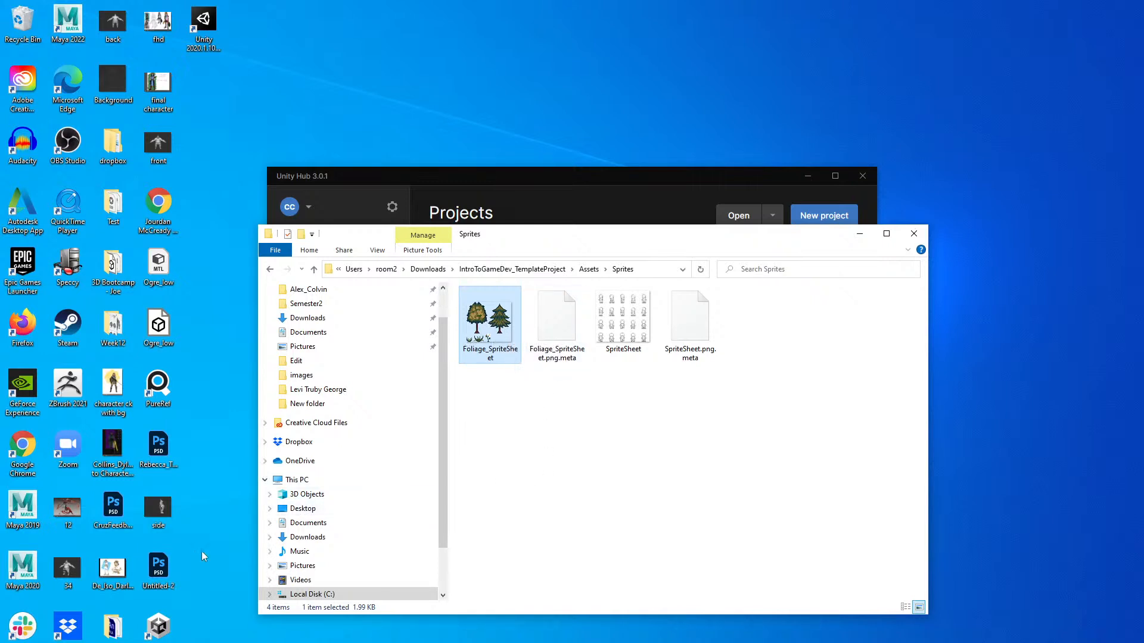
{"action": "left_click", "coordinate": [554, 342]}
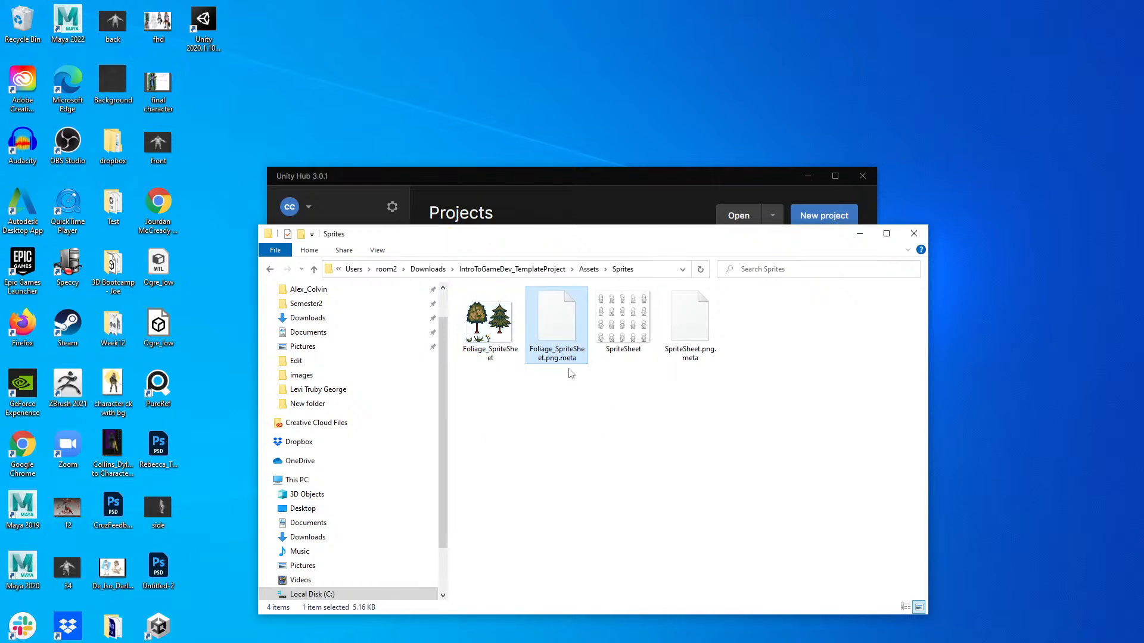
{"action": "left_click", "coordinate": [589, 268]}
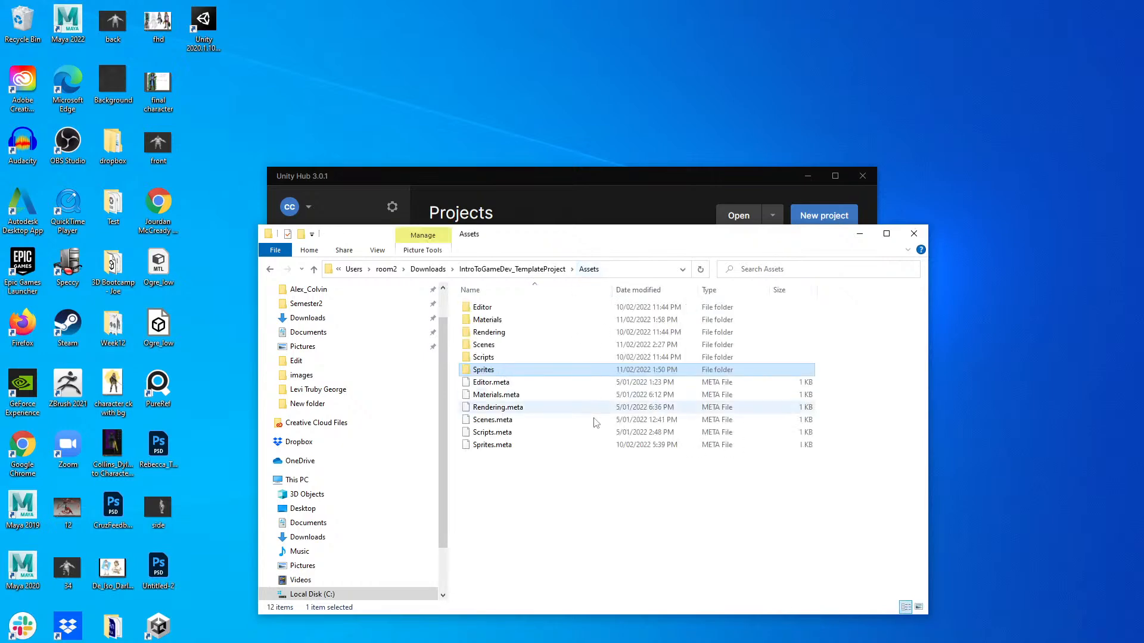
Open a second File Explorer window on Downloads and arrange it below the Assets window
{"action": "key", "text": "ctrl+n"}
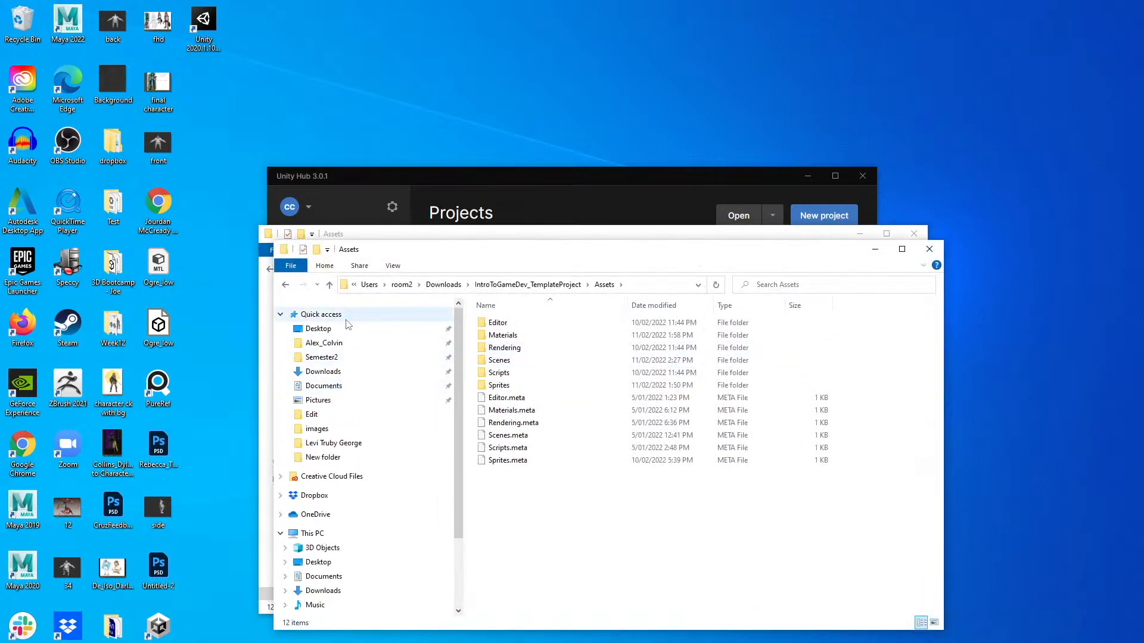
{"action": "left_click", "coordinate": [334, 373]}
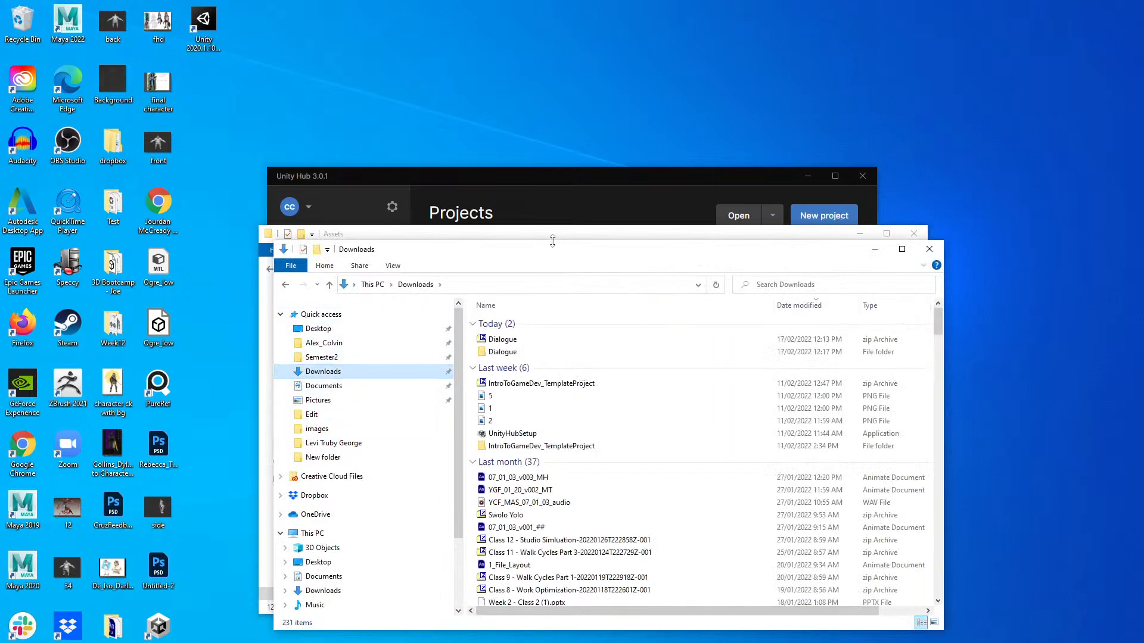
{"action": "left_click_drag", "start_coordinate": [562, 243], "coordinate": [565, 477]}
{"action": "left_click_drag", "start_coordinate": [597, 239], "coordinate": [566, 128]}
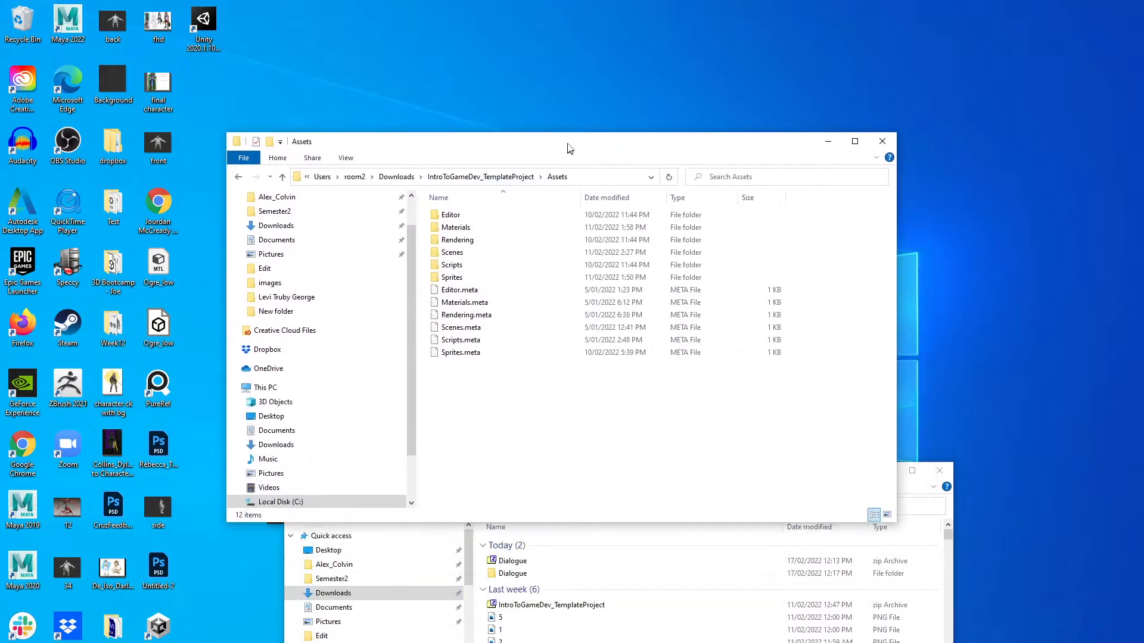
{"action": "left_click", "coordinate": [916, 496]}
{"action": "left_click_drag", "start_coordinate": [855, 482], "coordinate": [852, 404]}
Move the extracted Dialogue folder from Downloads into the project's Assets folder and minimize the Downloads window
{"action": "left_click", "coordinate": [526, 495]}
{"action": "left_click_drag", "start_coordinate": [527, 497], "coordinate": [521, 361]}
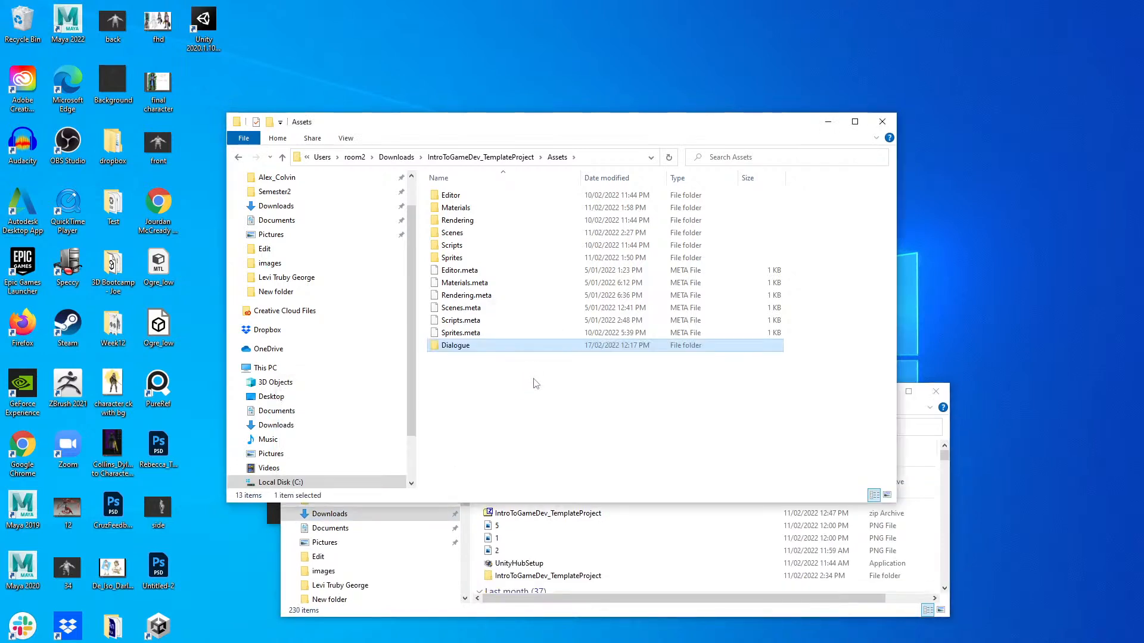
{"action": "left_click", "coordinate": [916, 411]}
{"action": "left_click", "coordinate": [882, 392]}
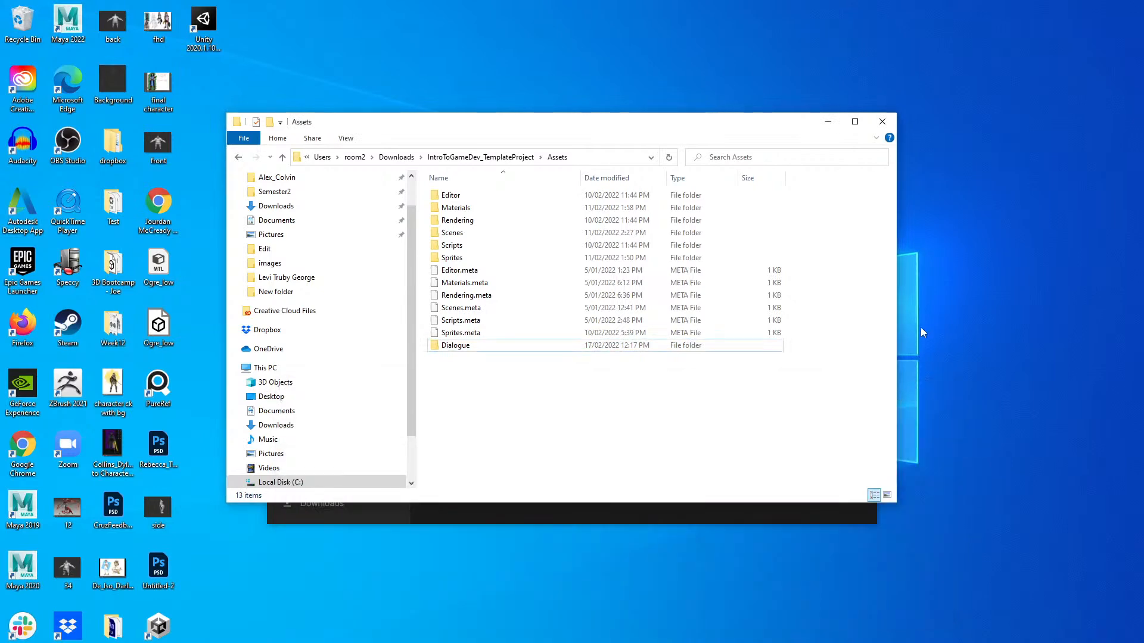
Switch to Unity Hub and open IntroToGameDev_TemplateProject in the Unity editor
{"action": "left_click", "coordinate": [453, 510]}
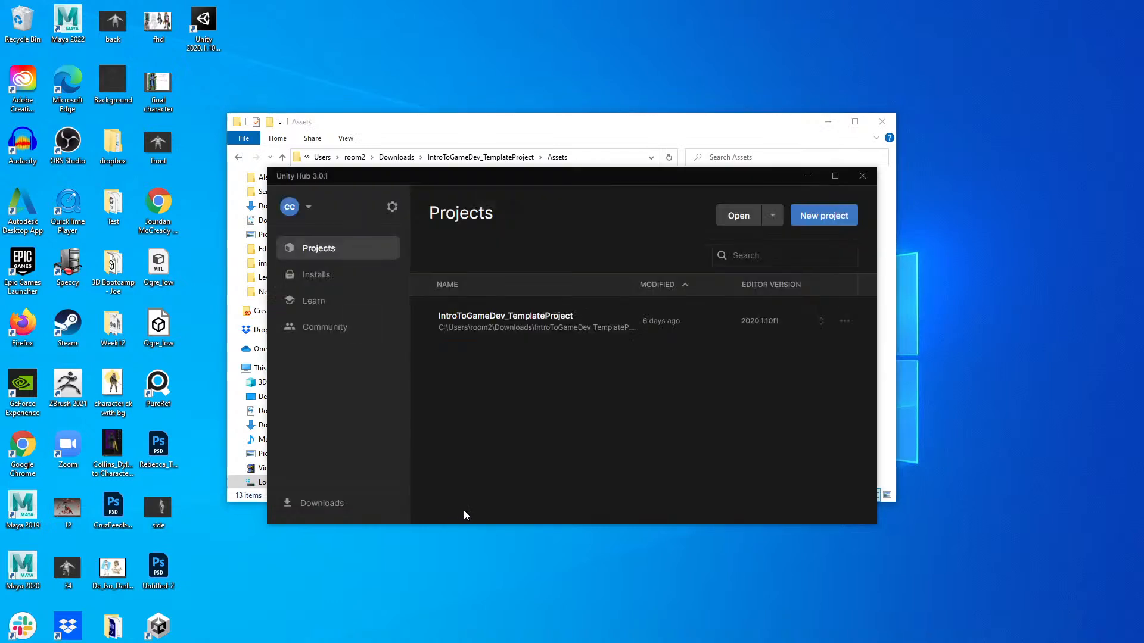
{"action": "left_click", "coordinate": [528, 320]}
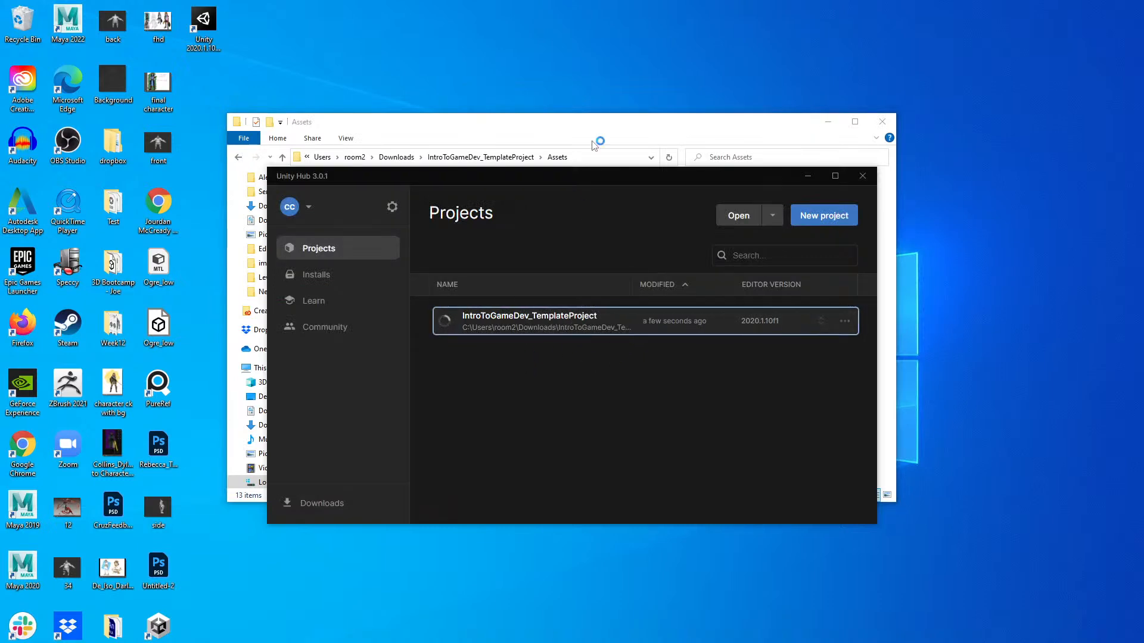
Check the Dialogue folder and its Dialogue.meta file in Assets while the project loads, and close the window
{"action": "left_click", "coordinate": [685, 128]}
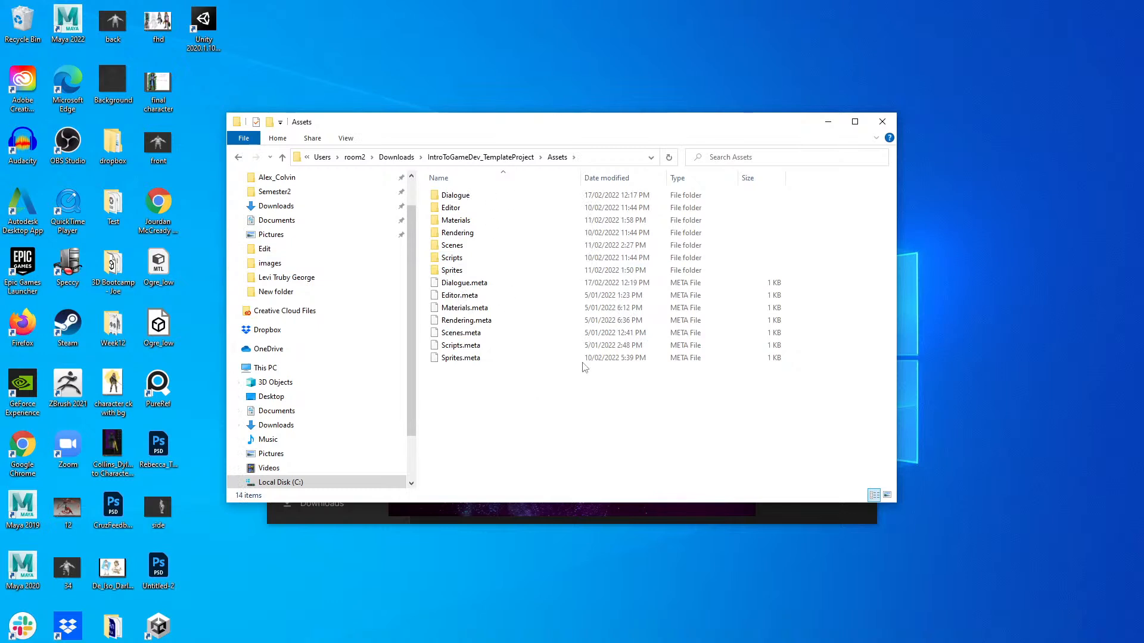
{"action": "left_click", "coordinate": [465, 196]}
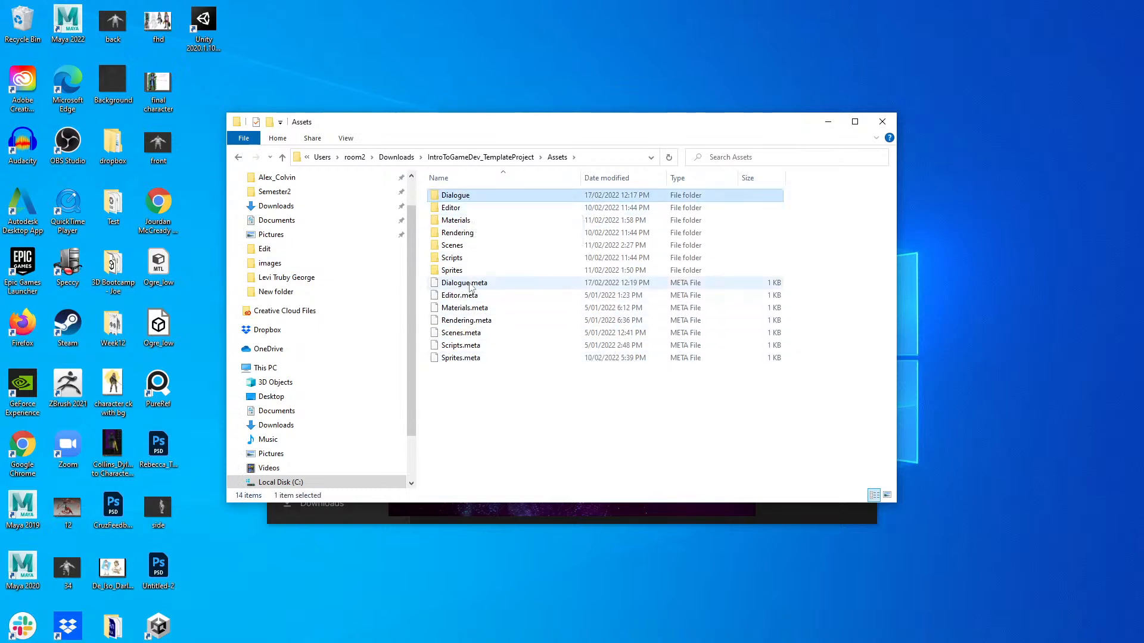
{"action": "left_click", "coordinate": [477, 283]}
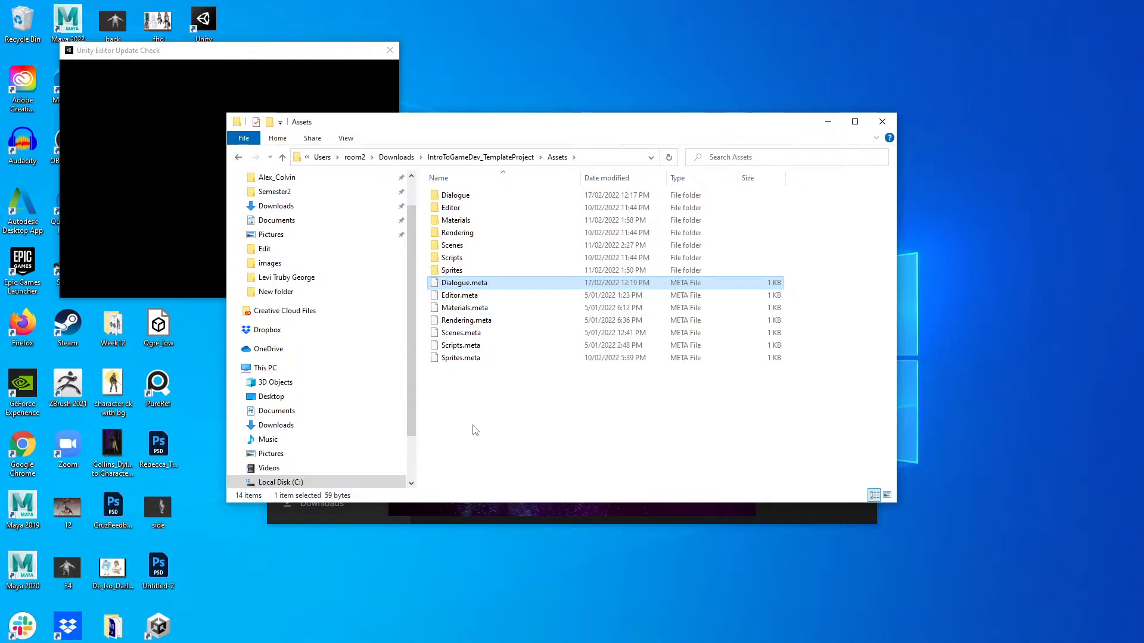
{"action": "left_click", "coordinate": [489, 413]}
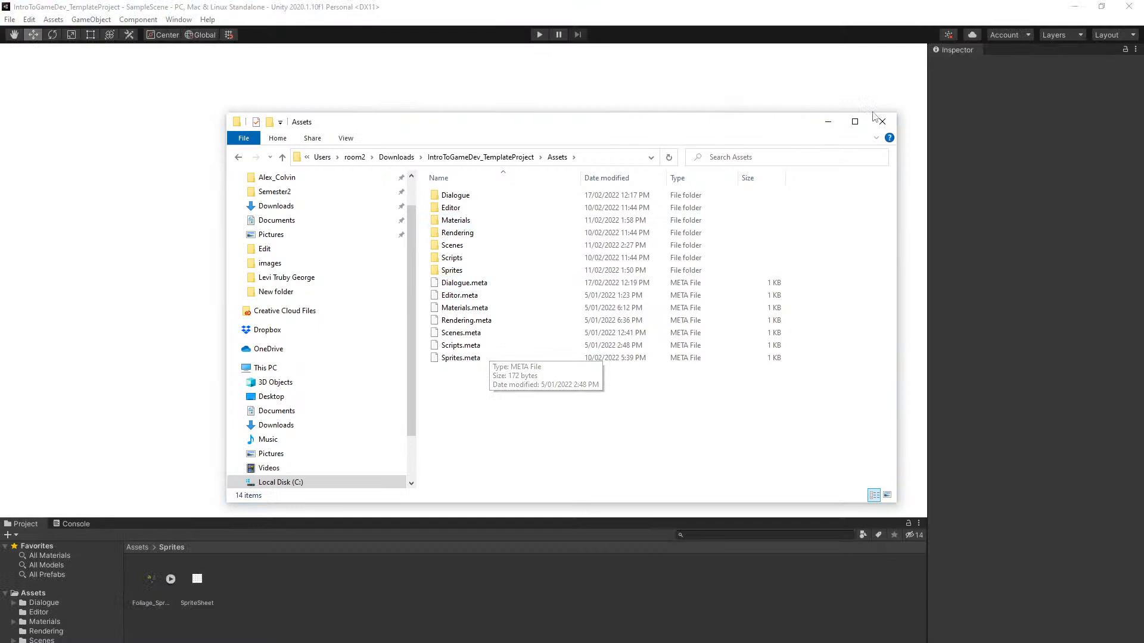
{"action": "left_click", "coordinate": [875, 118]}
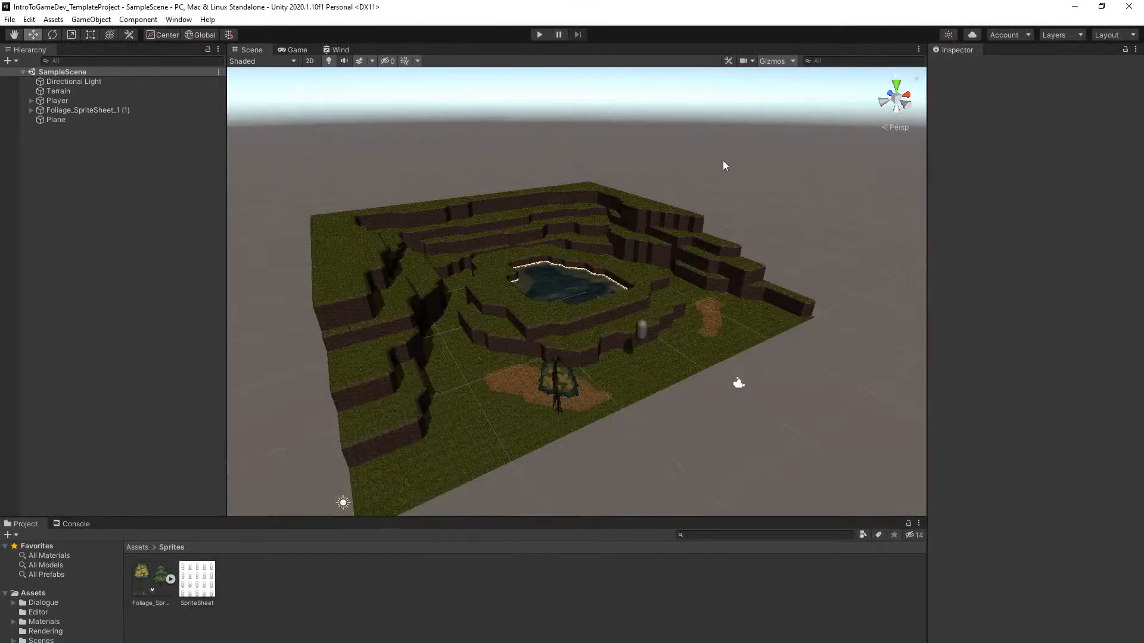
Open the Dialogue folder in the project's assets and inspect its DialogueManager and HasDialogue scripts
{"action": "left_click", "coordinate": [141, 549]}
{"action": "double_click", "coordinate": [149, 587]}
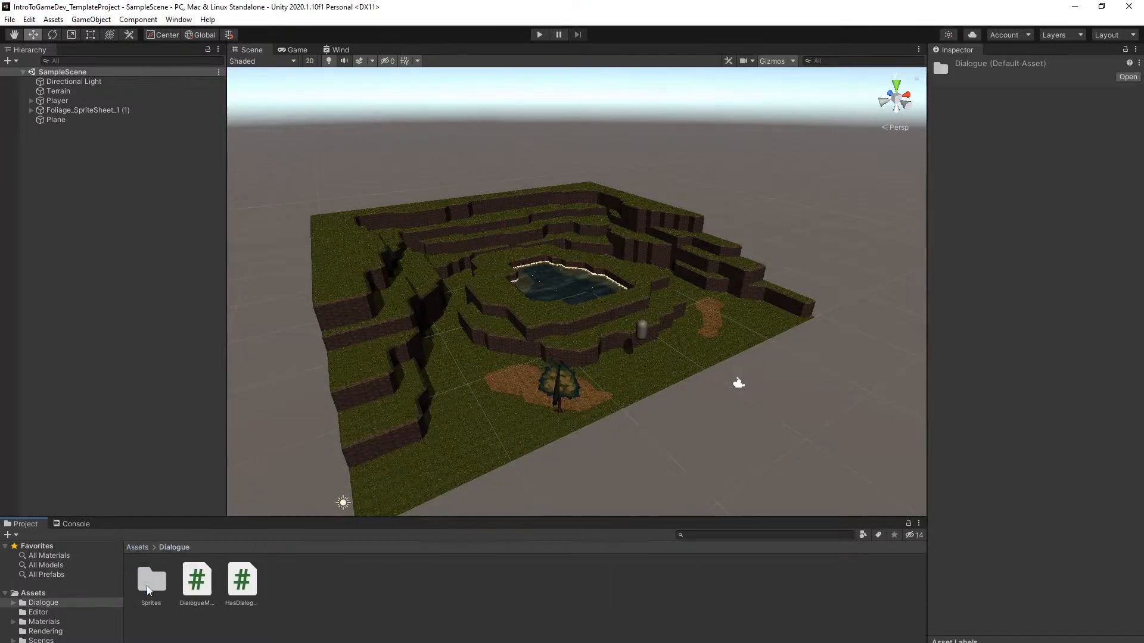
{"action": "left_click", "coordinate": [194, 587]}
{"action": "left_click", "coordinate": [241, 583]}
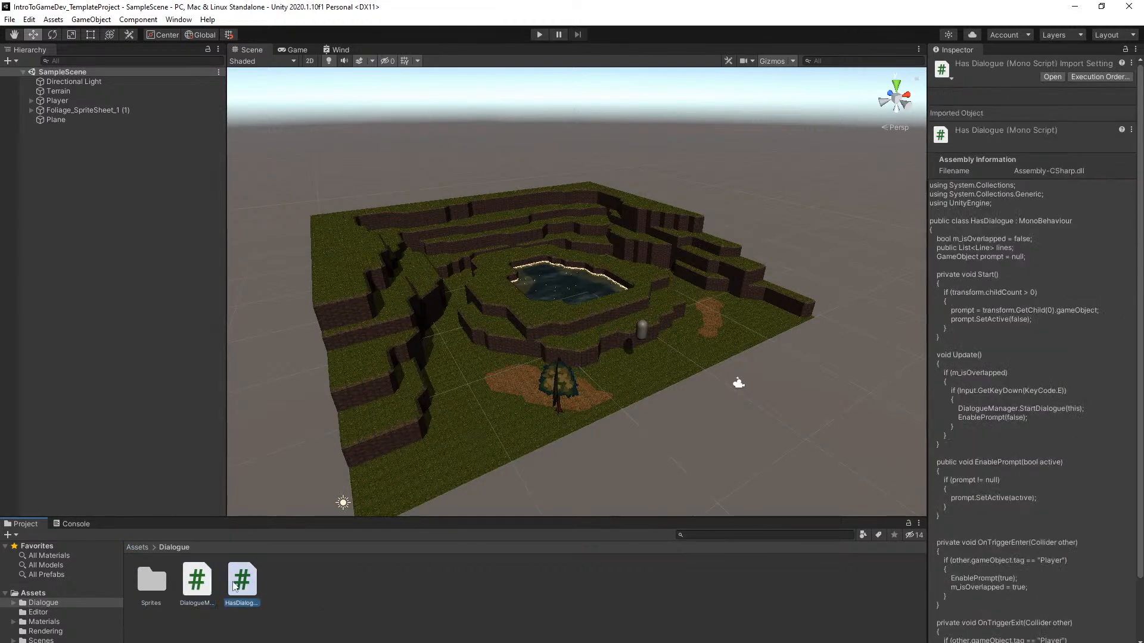
Look through the Dialogue package's Sprites folder and its Player and HatMan subfolders, and return to the Assets root
{"action": "double_click", "coordinate": [152, 587]}
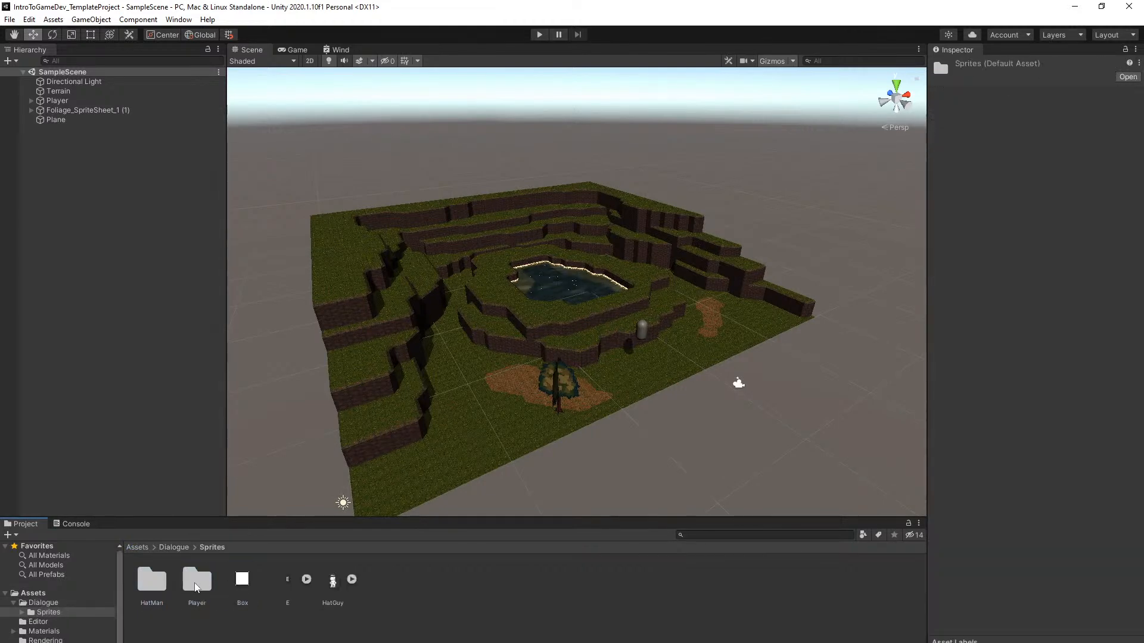
{"action": "double_click", "coordinate": [195, 583]}
{"action": "left_click", "coordinate": [211, 548]}
{"action": "double_click", "coordinate": [159, 586]}
{"action": "left_click", "coordinate": [142, 547]}
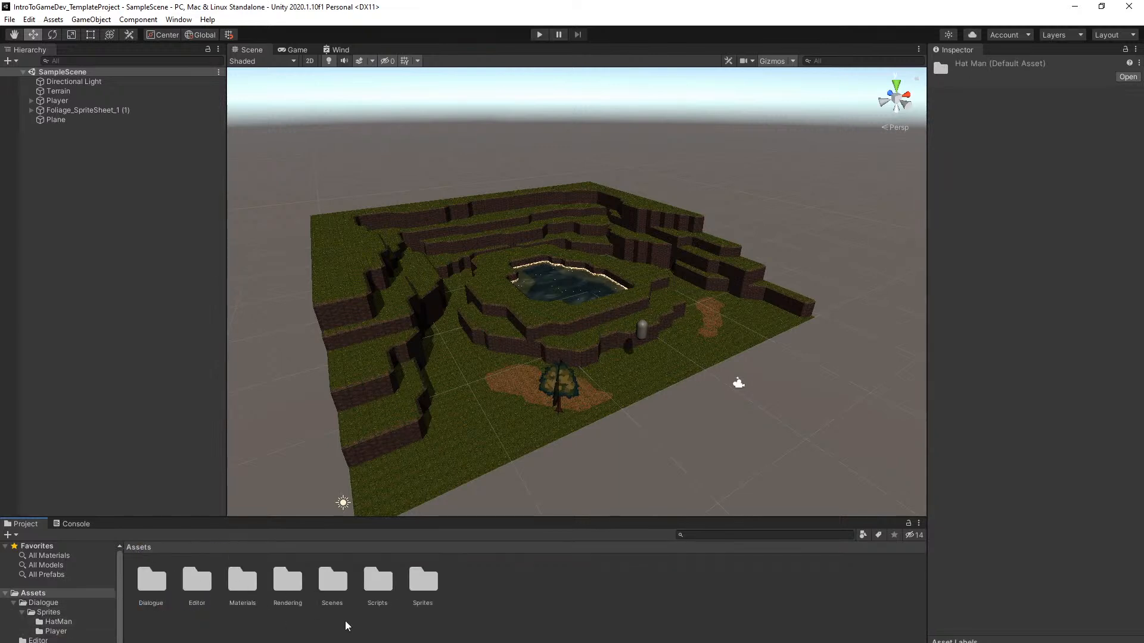
Run the game and test the player by walking and jumping up the terraces to the pond and back
{"action": "right_click_drag", "start_coordinate": [768, 379], "coordinate": [668, 350]}
{"action": "key", "text": "d"}
{"action": "key", "text": "w"}
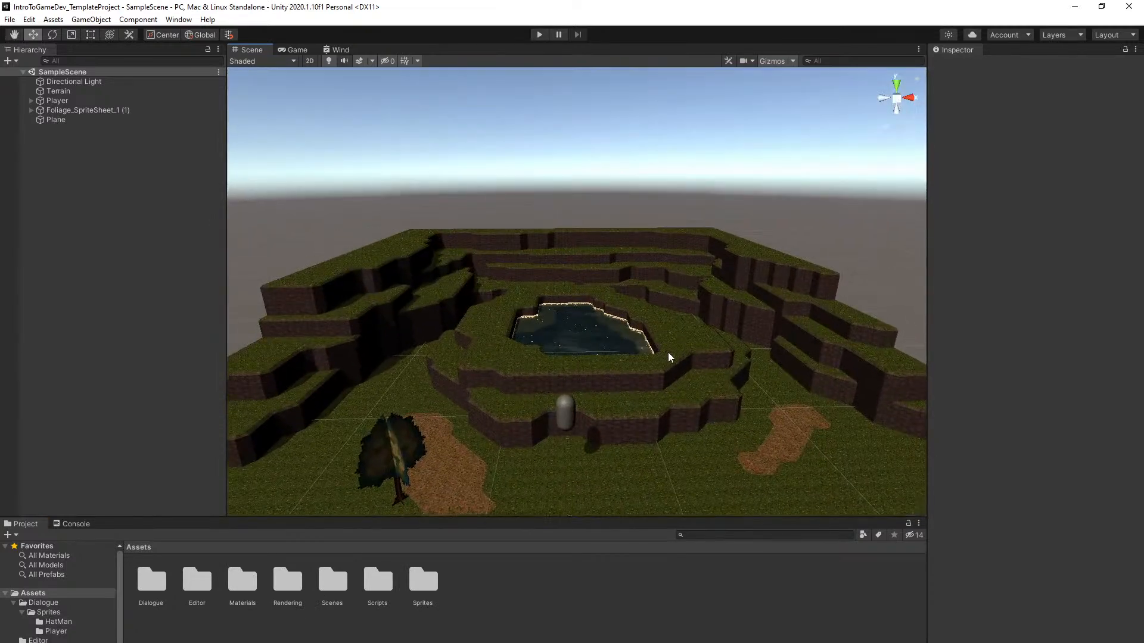
{"action": "left_click", "coordinate": [539, 34]}
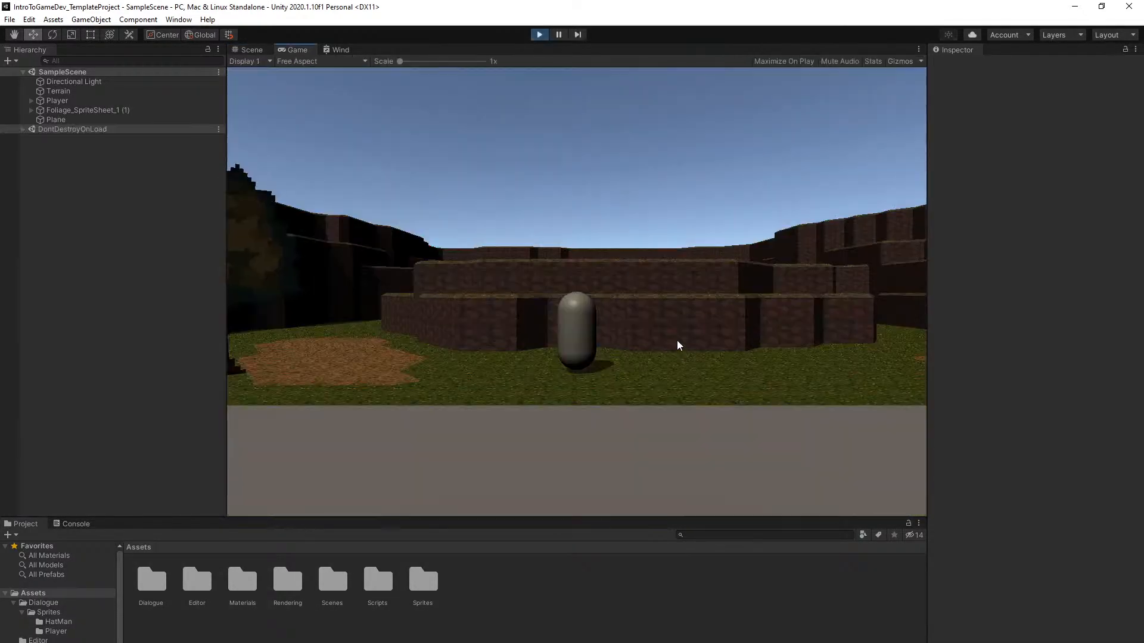
{"action": "key", "text": "w"}
{"action": "key", "text": "space"}
{"action": "key", "text": "space"}
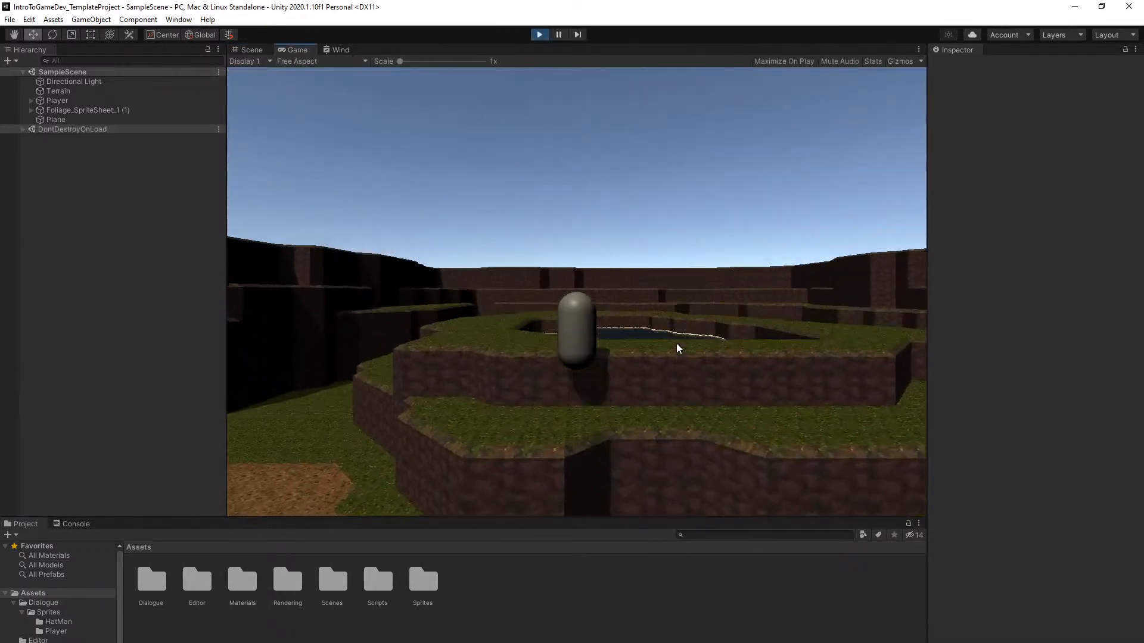
{"action": "key", "text": "space"}
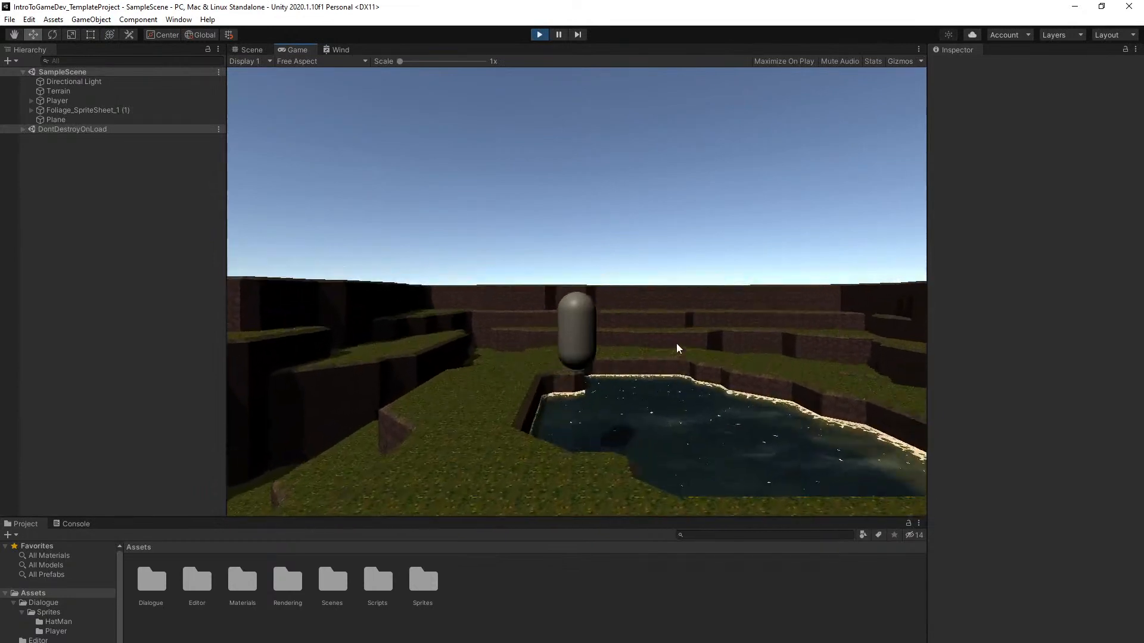
{"action": "key", "text": "a"}
{"action": "key", "text": "s"}
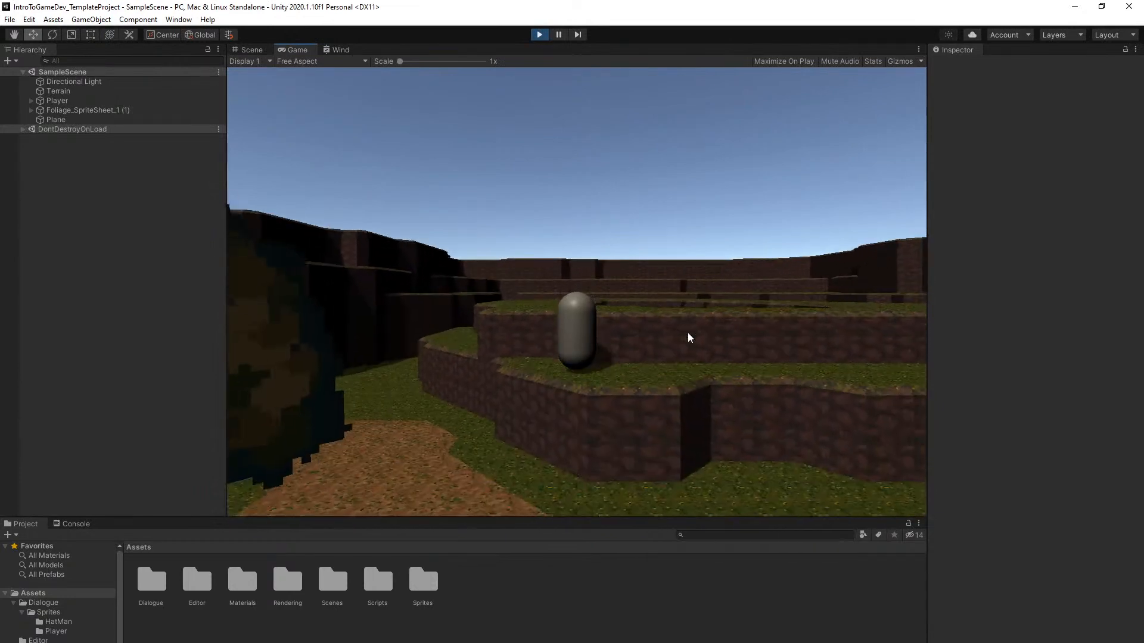
Walk the player repeatedly back and forth past the tree to examine how the foliage looks from different angles
{"action": "key", "text": "a"}
{"action": "key", "text": "a"}
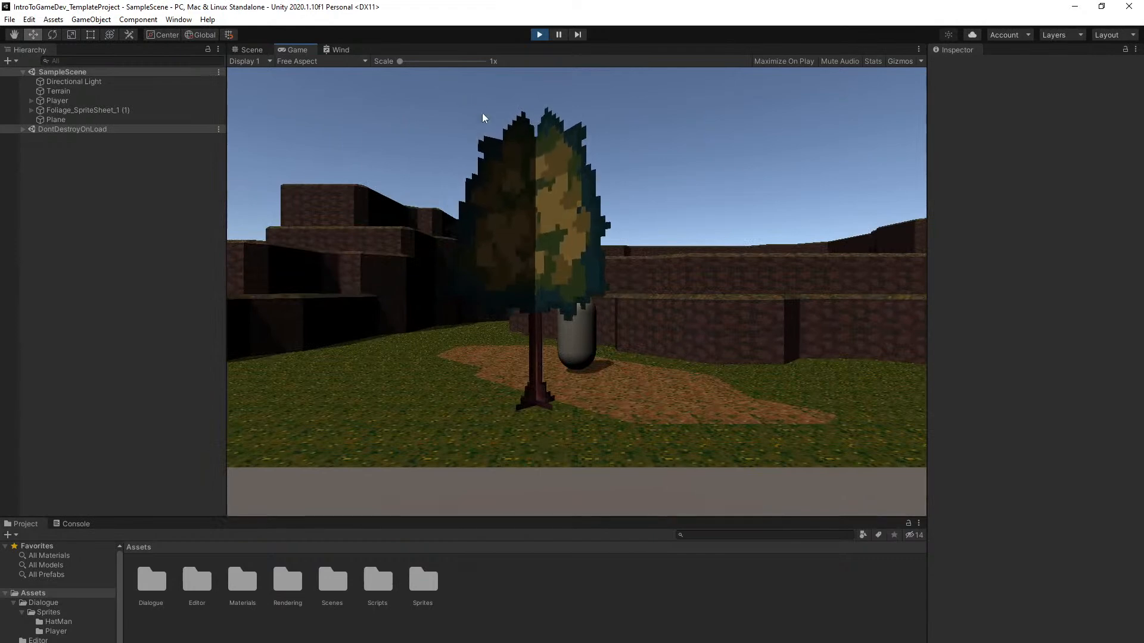
{"action": "key", "text": "d"}
{"action": "key", "text": "s"}
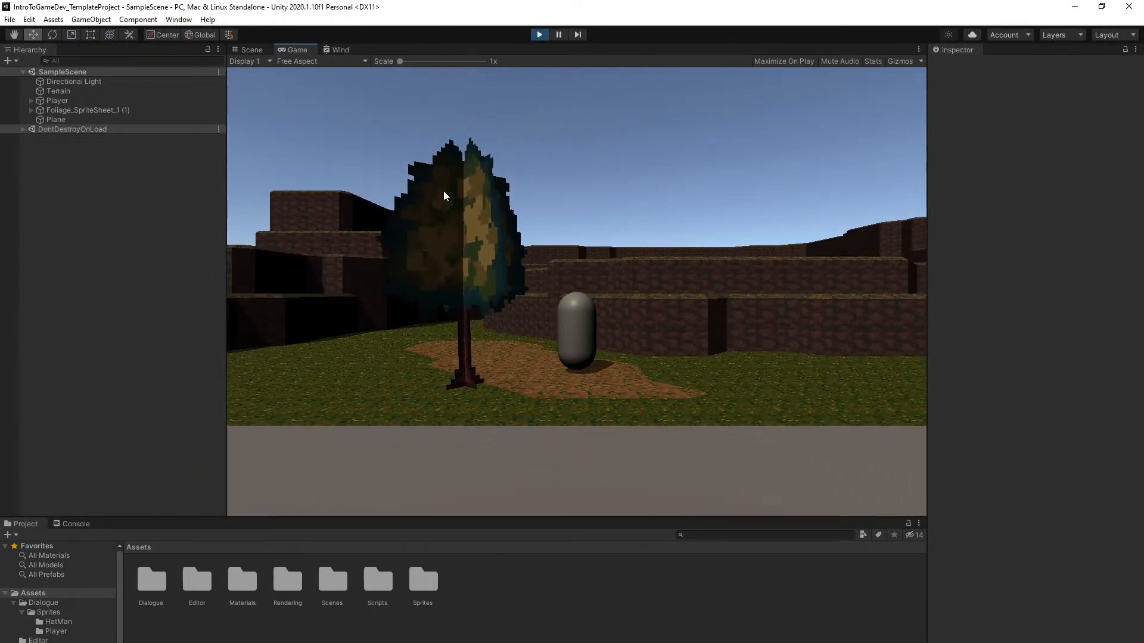
{"action": "key", "text": "a"}
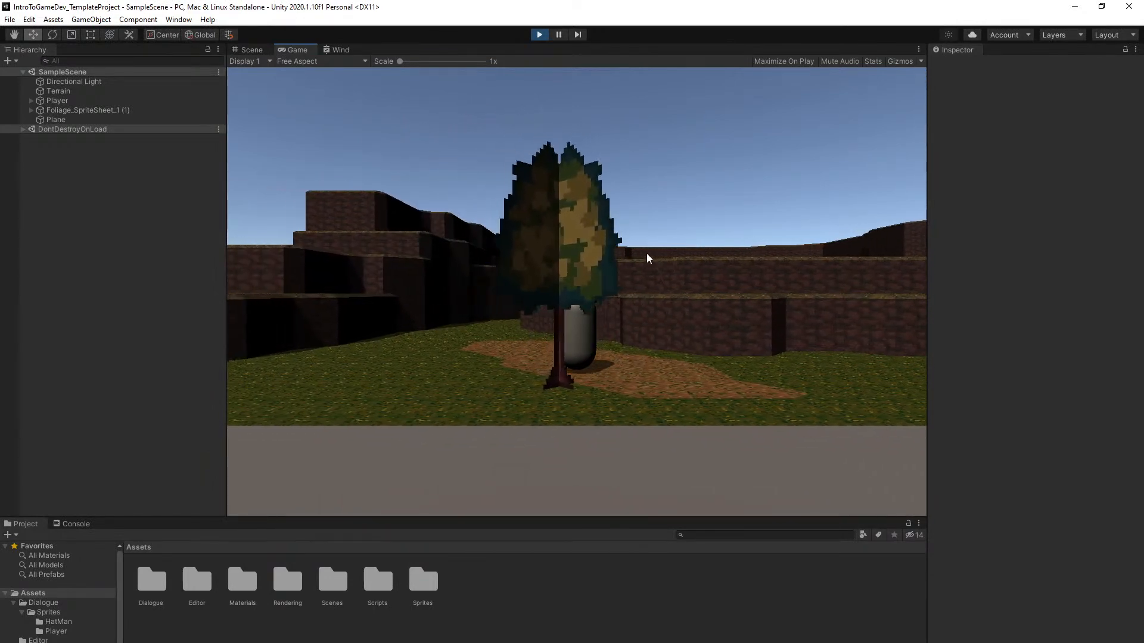
{"action": "key", "text": "d"}
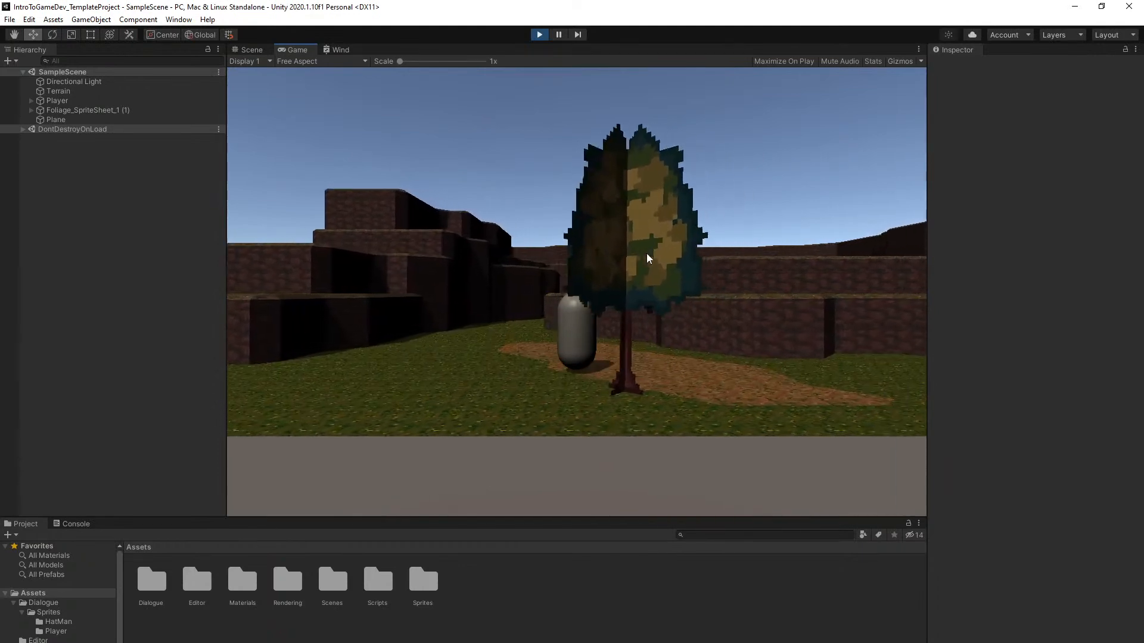
{"action": "key", "text": "a"}
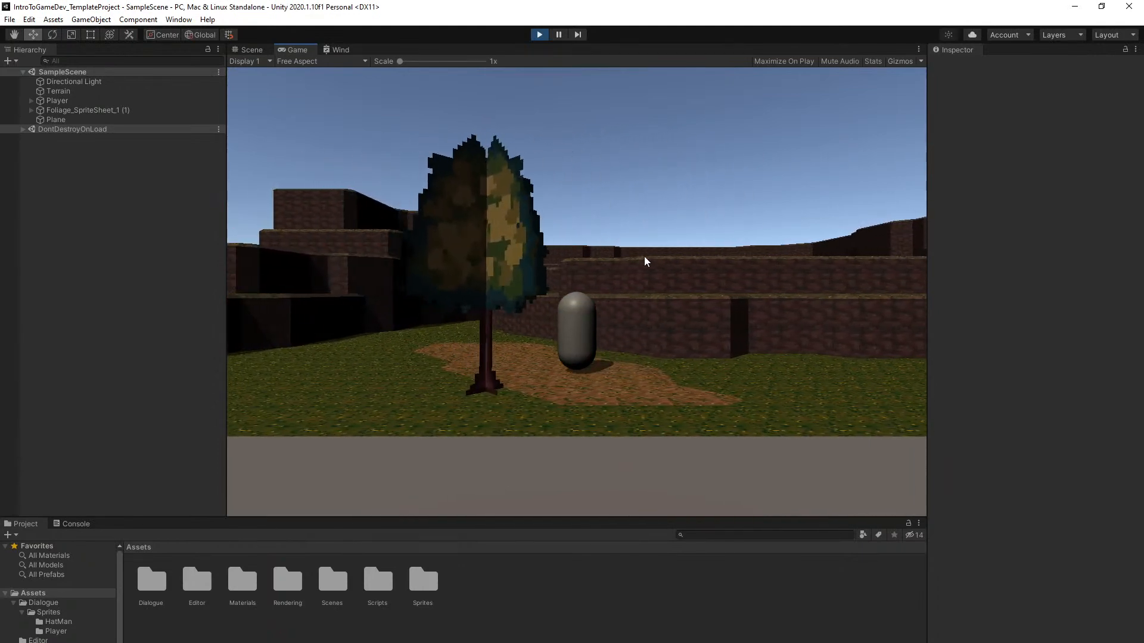
{"action": "key", "text": "d"}
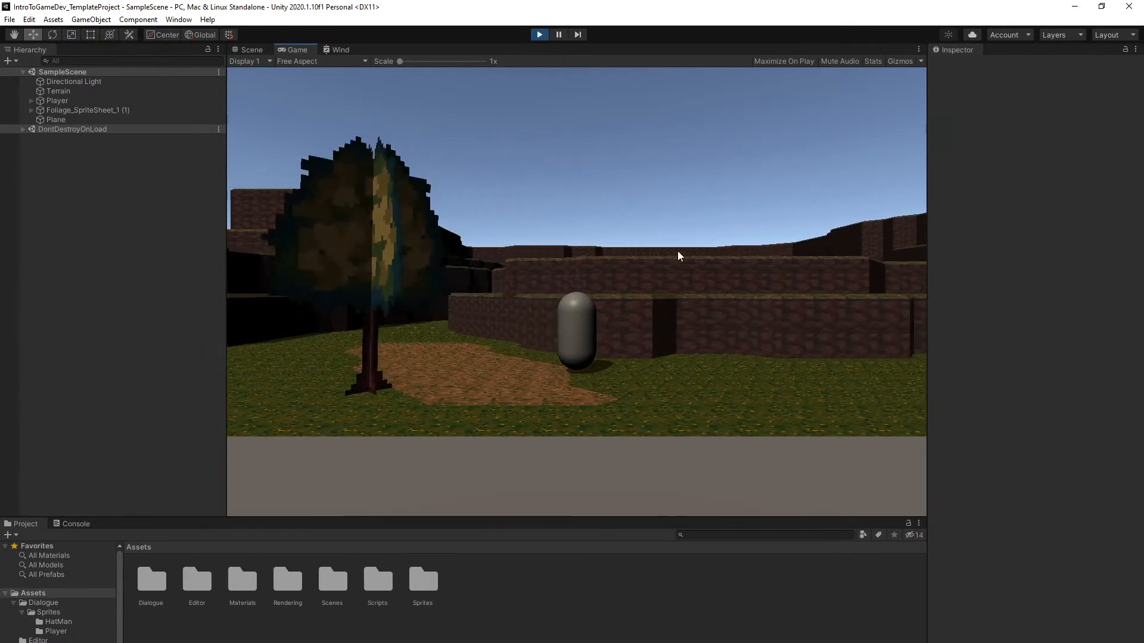
{"action": "key", "text": "a"}
{"action": "key", "text": "a"}
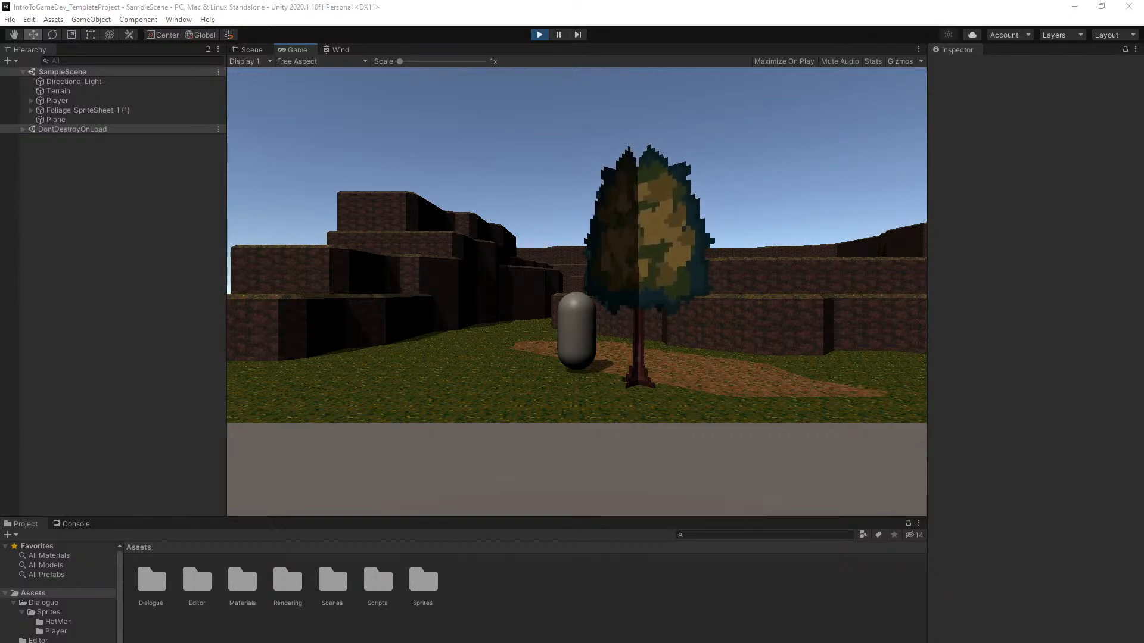
{"action": "left_click", "coordinate": [669, 368]}
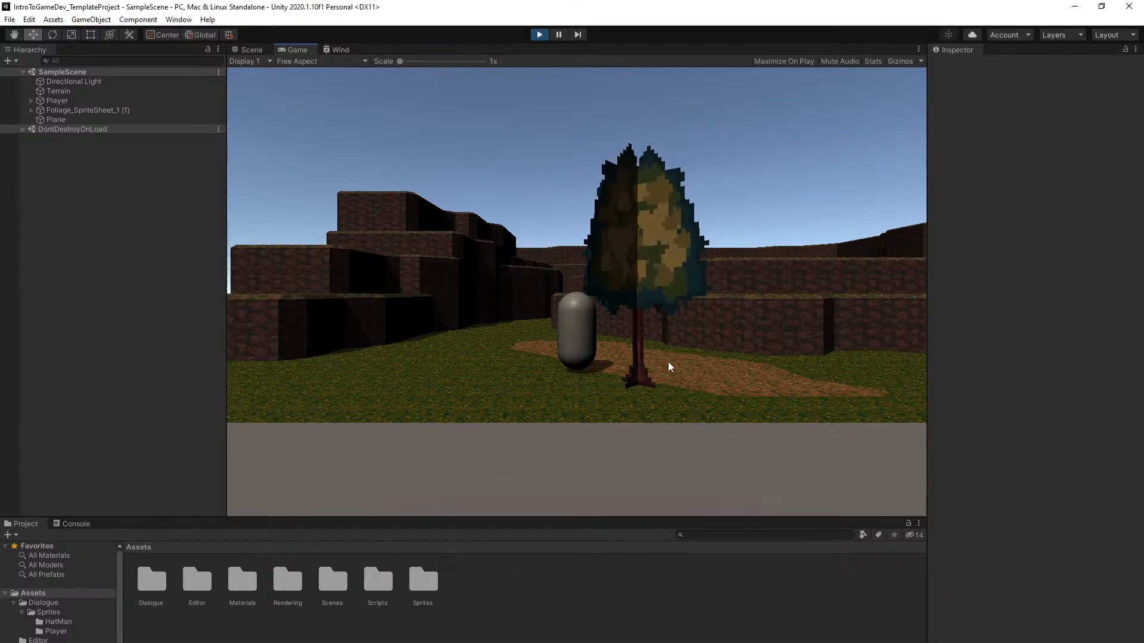
{"action": "key", "text": "d"}
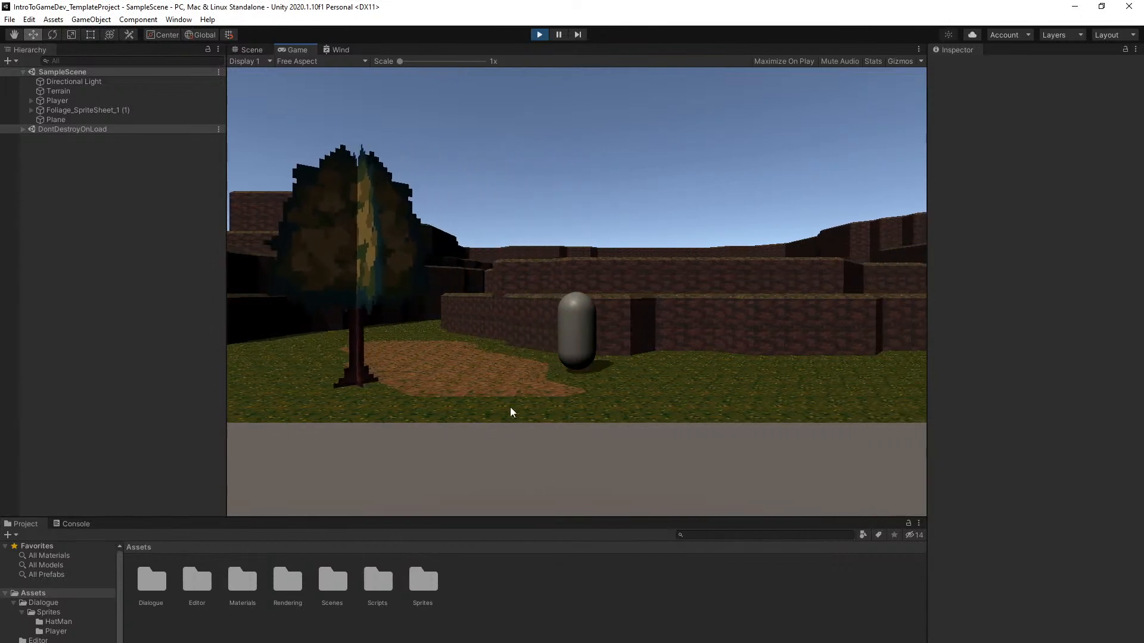
{"action": "key", "text": "a"}
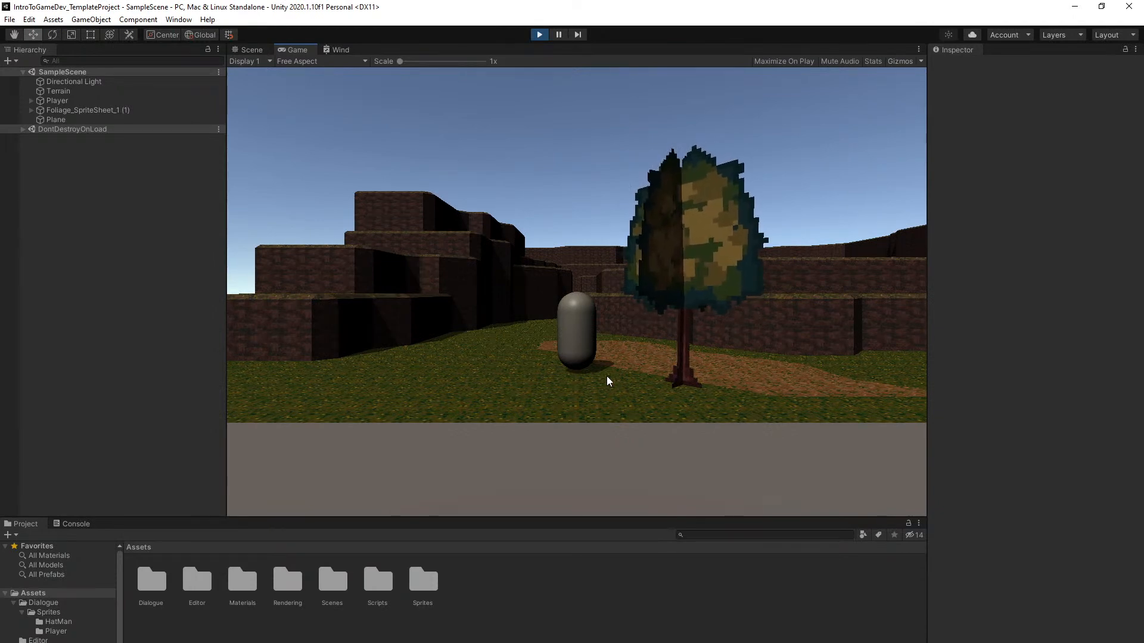
{"action": "key", "text": "d"}
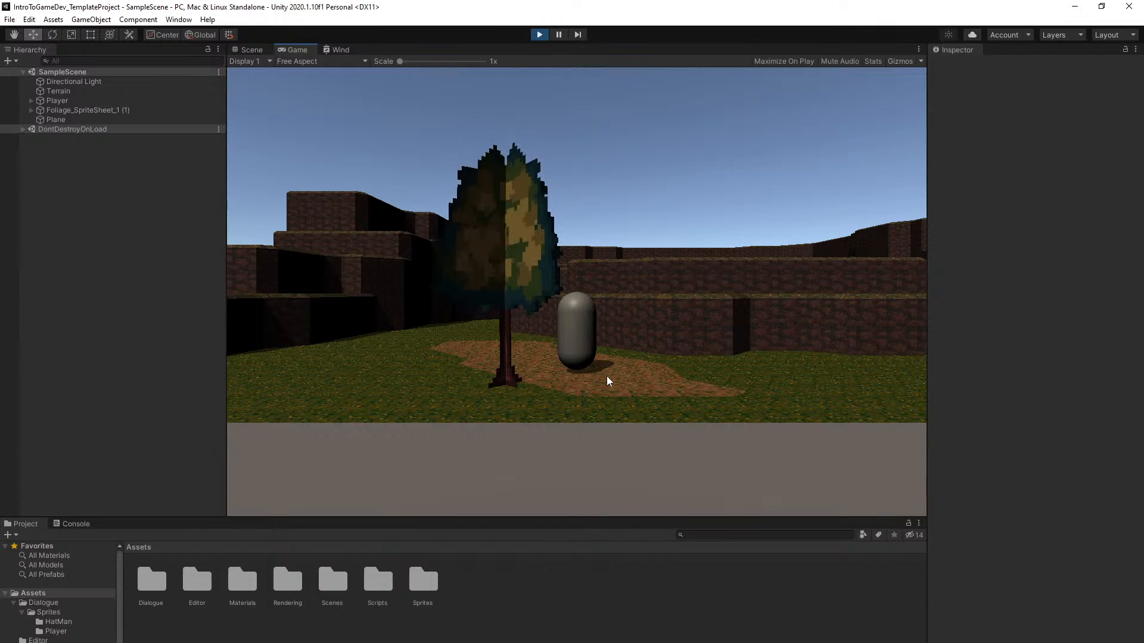
Pause the game and deactivate the Terrain object in the Scene view to isolate the tree
{"action": "left_click", "coordinate": [250, 50]}
{"action": "right_click_drag", "start_coordinate": [572, 244], "coordinate": [516, 344]}
{"action": "key", "text": "w"}
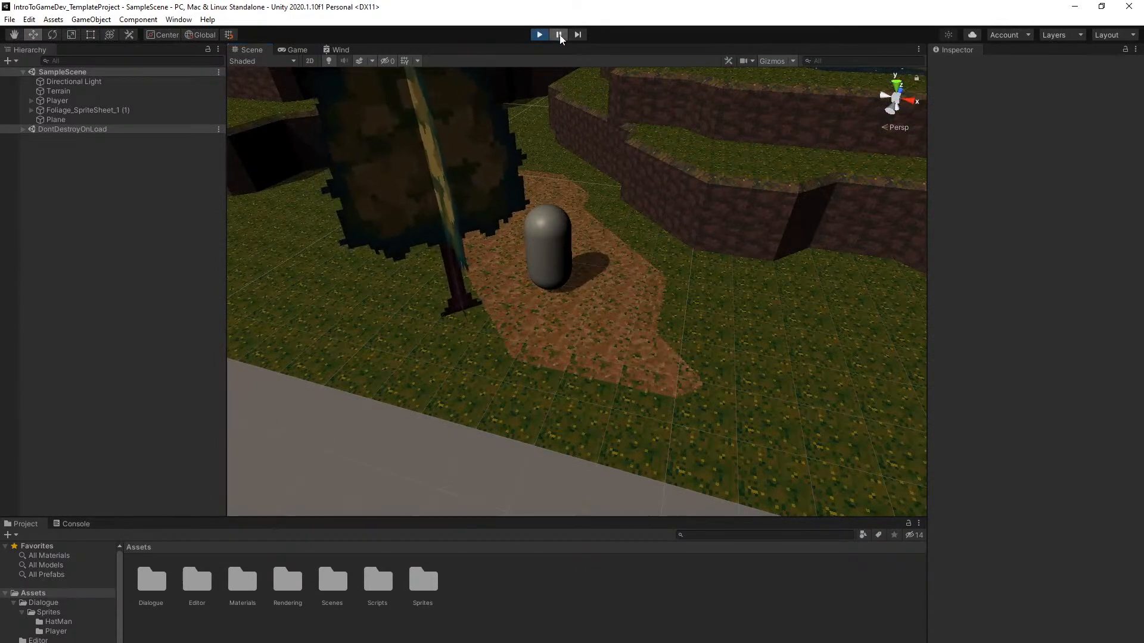
{"action": "left_click", "coordinate": [96, 92]}
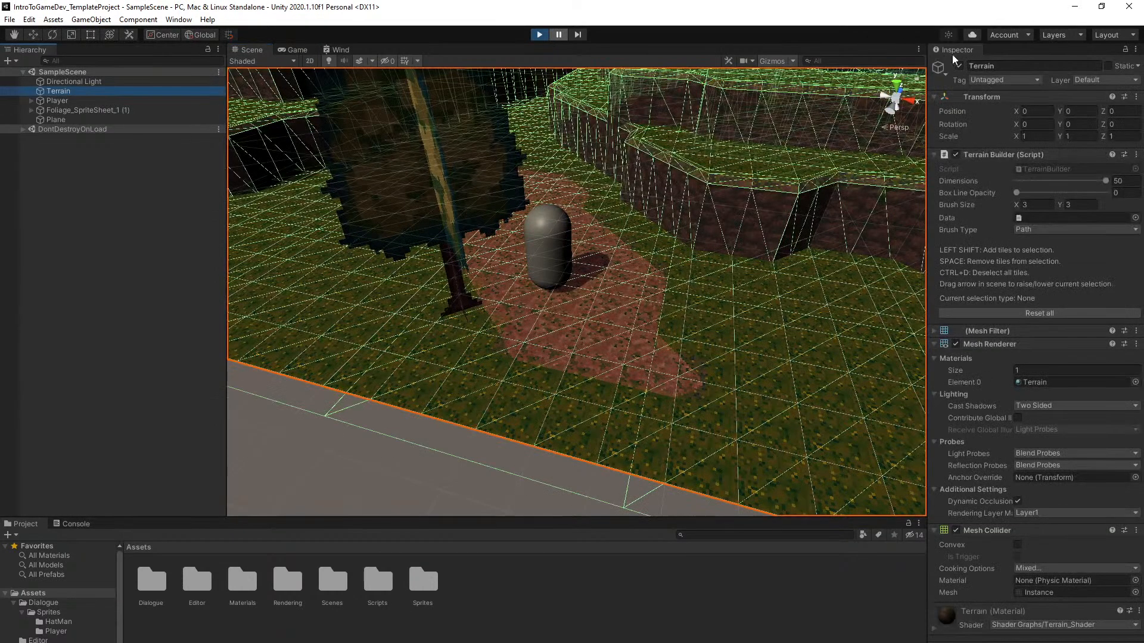
{"action": "left_click", "coordinate": [958, 66]}
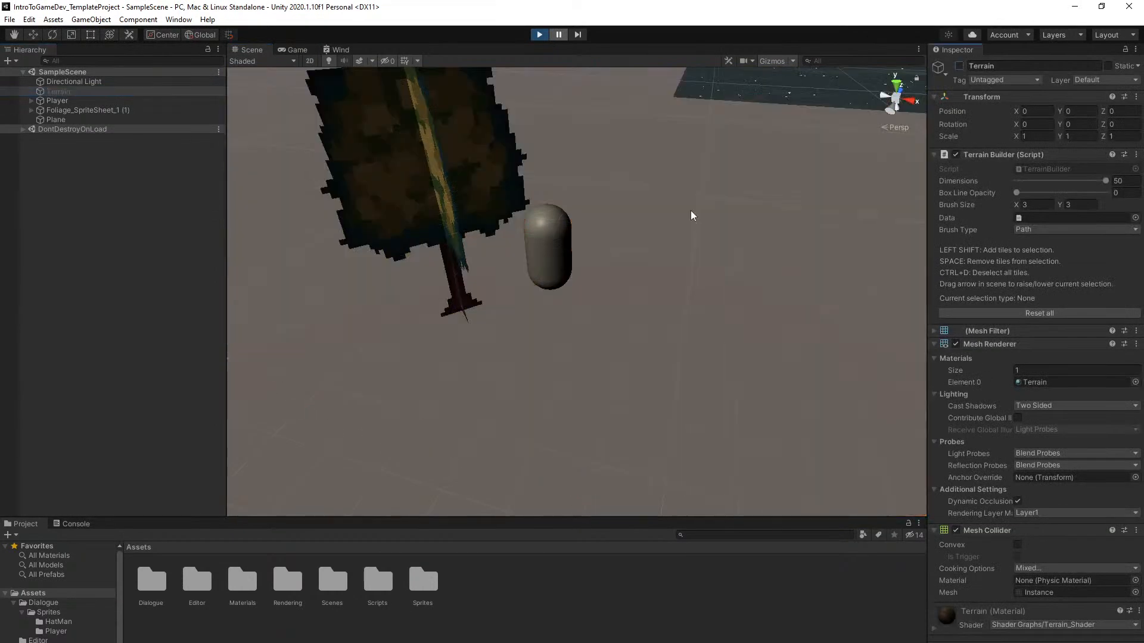
Display the Scene view in Wireframe shading and examine the tree's crossed sprite planes
{"action": "left_click", "coordinate": [258, 62]}
{"action": "left_click", "coordinate": [268, 91]}
{"action": "mouse_move", "coordinate": [628, 284]}
{"action": "left_mouse_down", "text": "alt"}
{"action": "mouse_move", "coordinate": [625, 250]}
{"action": "mouse_move", "coordinate": [595, 234]}
{"action": "mouse_move", "coordinate": [745, 274]}
{"action": "mouse_move", "coordinate": [935, 274]}
{"action": "mouse_move", "coordinate": [513, 280]}
{"action": "mouse_move", "coordinate": [518, 263]}
{"action": "mouse_move", "coordinate": [912, 269]}
{"action": "mouse_move", "coordinate": [722, 301]}
{"action": "mouse_move", "coordinate": [326, 284]}
{"action": "mouse_move", "coordinate": [324, 253]}
{"action": "mouse_move", "coordinate": [393, 258]}
{"action": "mouse_move", "coordinate": [475, 347]}
{"action": "mouse_move", "coordinate": [742, 307]}
{"action": "mouse_move", "coordinate": [741, 360]}
{"action": "mouse_move", "coordinate": [694, 393]}
{"action": "mouse_move", "coordinate": [720, 274]}
{"action": "mouse_move", "coordinate": [609, 403]}
{"action": "mouse_move", "coordinate": [710, 376]}
{"action": "mouse_move", "coordinate": [713, 306]}
{"action": "mouse_move", "coordinate": [694, 301]}
{"action": "mouse_move", "coordinate": [787, 318]}
{"action": "mouse_move", "coordinate": [835, 289]}
{"action": "mouse_move", "coordinate": [786, 306]}
{"action": "mouse_move", "coordinate": [617, 309]}
{"action": "mouse_move", "coordinate": [581, 457]}
{"action": "left_mouse_up", "text": "alt"}
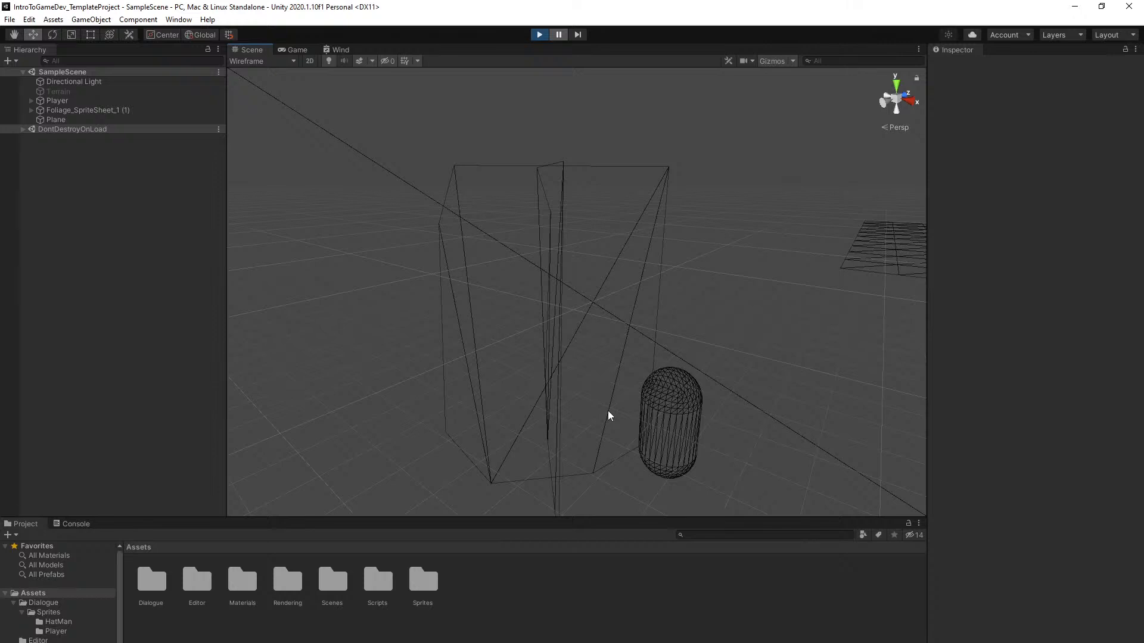
Return the Scene view to Shaded mode, reactivate the Terrain object and clear the selection
{"action": "left_click", "coordinate": [277, 61]}
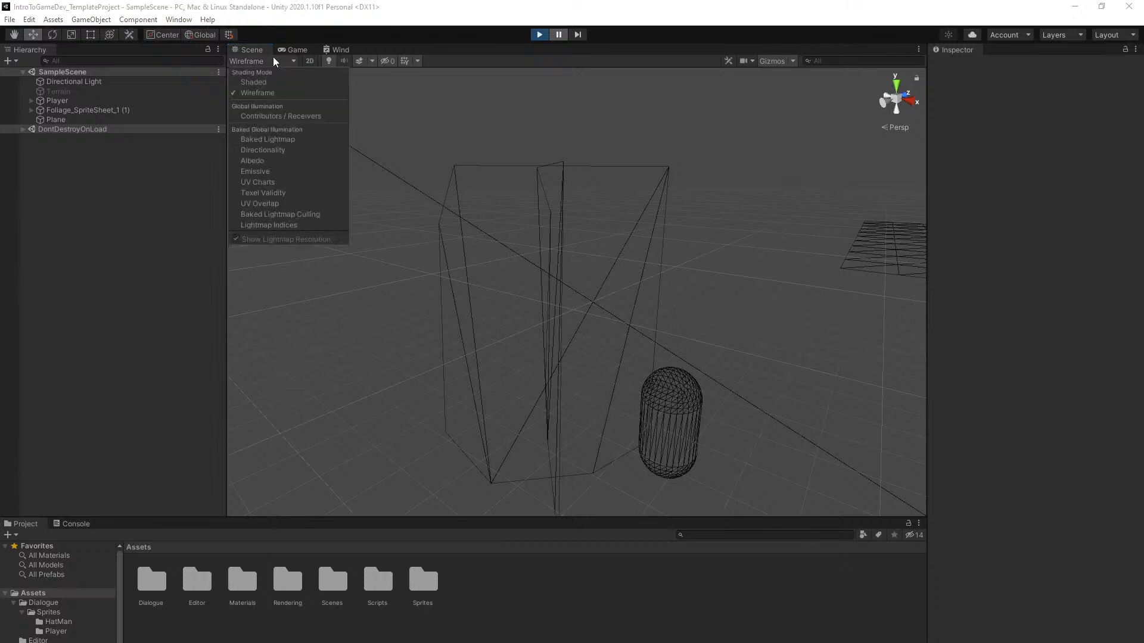
{"action": "left_click", "coordinate": [266, 81]}
{"action": "mouse_move", "coordinate": [655, 292]}
{"action": "right_mouse_down"}
{"action": "mouse_move", "coordinate": [654, 268]}
{"action": "mouse_move", "coordinate": [656, 301]}
{"action": "right_mouse_up"}
{"action": "key", "text": "s"}
{"action": "left_click", "coordinate": [102, 93]}
{"action": "left_click", "coordinate": [959, 67]}
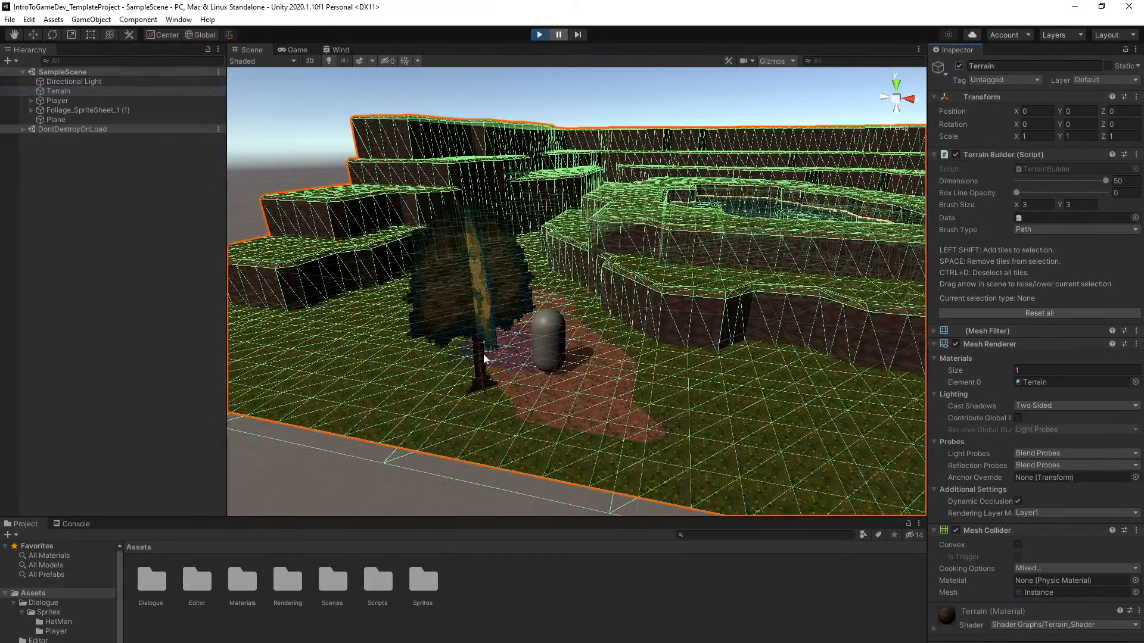
{"action": "left_click", "coordinate": [373, 496]}
Select Foliage_SpriteSheet_1 (1) and inspect the tree and its Sprite Renderer settings from several angles
{"action": "right_click_drag", "start_coordinate": [492, 442], "coordinate": [572, 438]}
{"action": "key", "text": "a"}
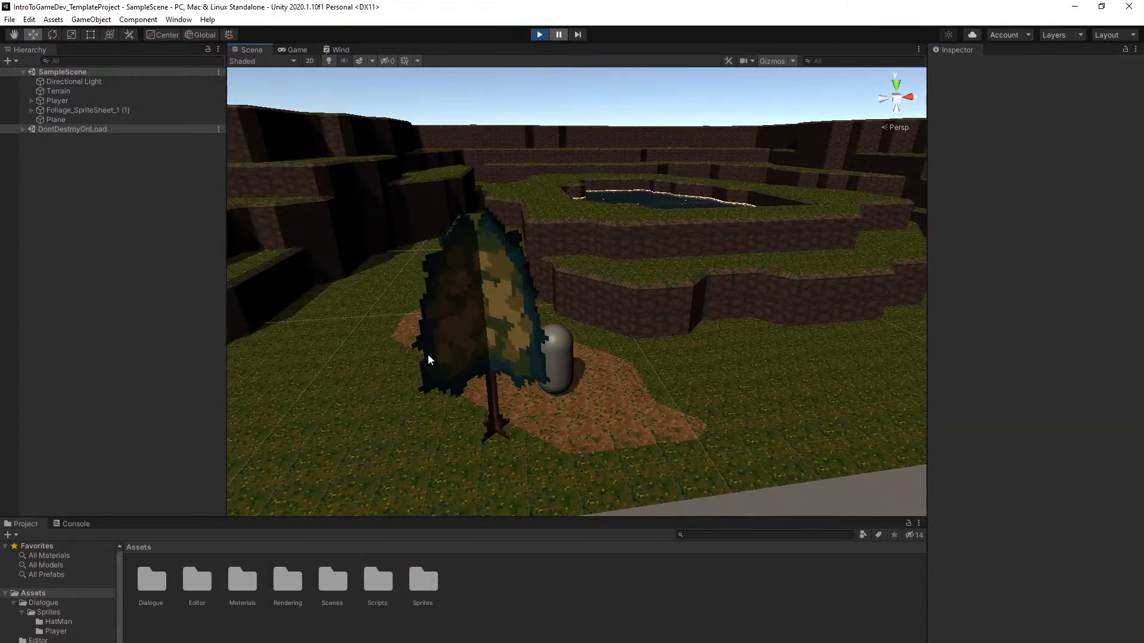
{"action": "left_click", "coordinate": [77, 110]}
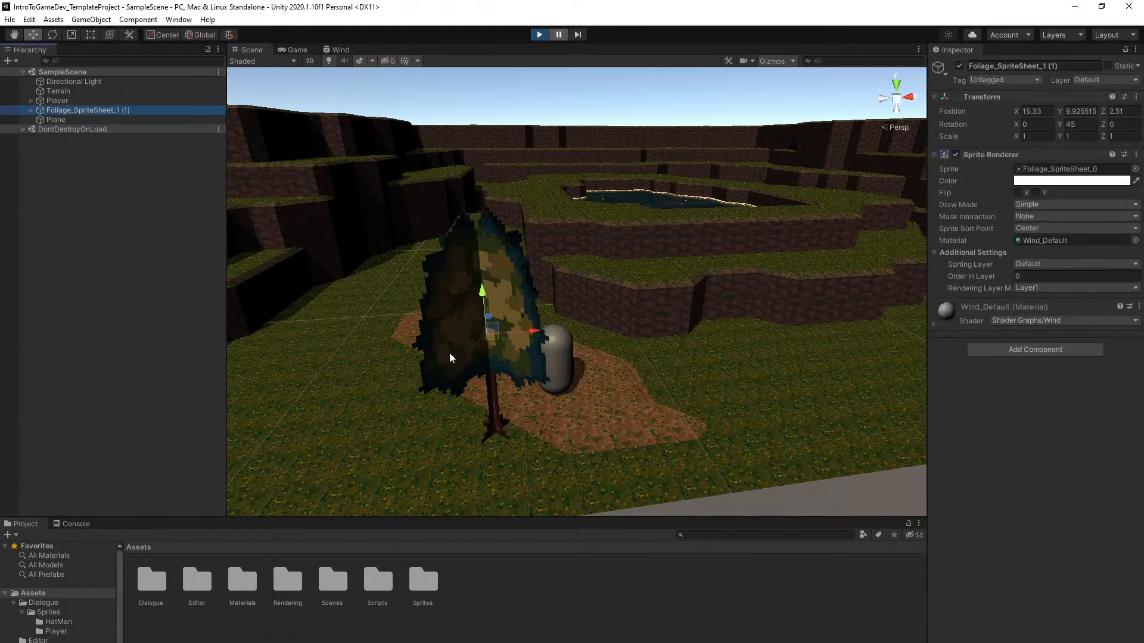
{"action": "right_click_drag", "start_coordinate": [495, 352], "coordinate": [691, 401]}
{"action": "key", "text": "s"}
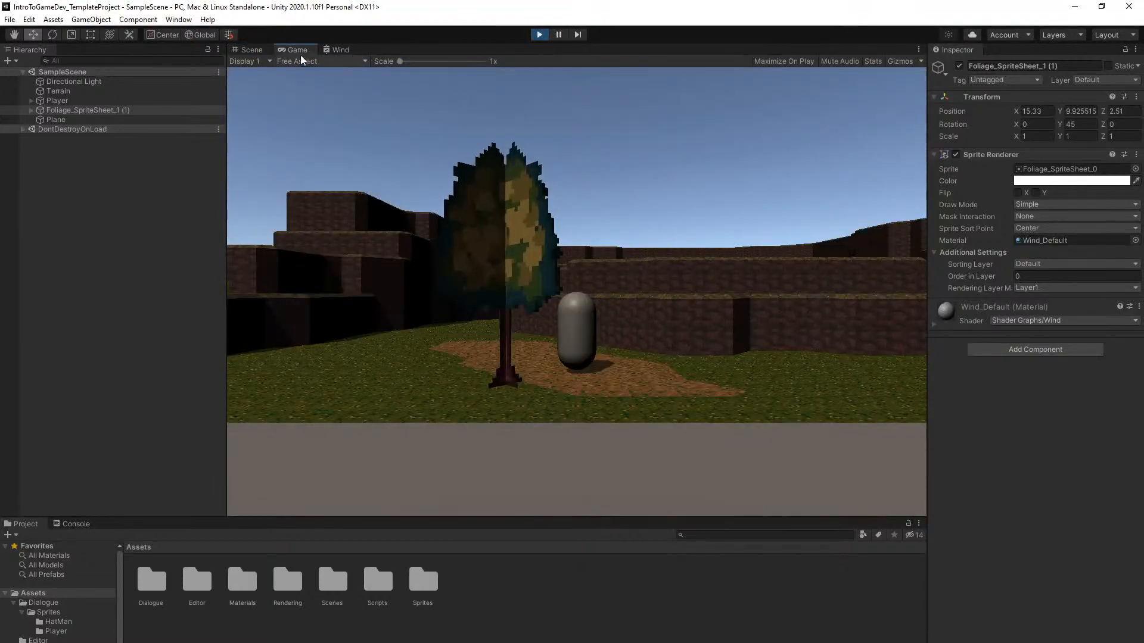
Resume the game in the Game view and test walking and jumping the player around the terraces beside the tree
{"action": "key", "text": "d"}
{"action": "key", "text": "w"}
{"action": "key", "text": "space"}
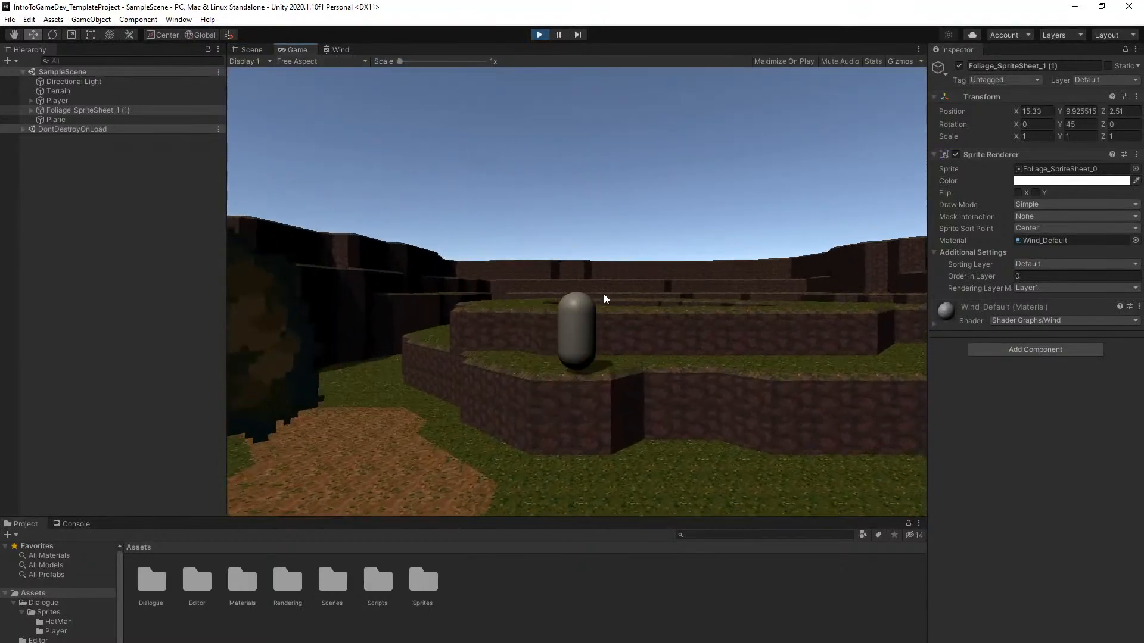
{"action": "key", "text": "space"}
{"action": "key", "text": "d"}
{"action": "key", "text": "space"}
{"action": "key", "text": "space"}
{"action": "key", "text": "s"}
{"action": "key", "text": "a"}
{"action": "key", "text": "space"}
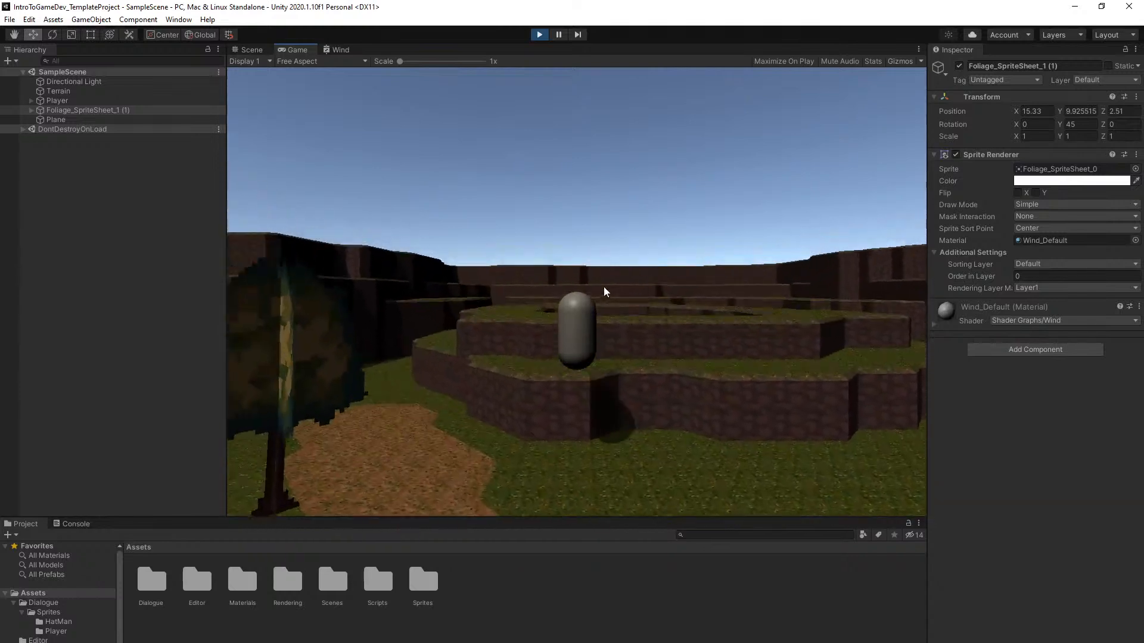
{"action": "key", "text": "s"}
Move the tree across the terrain to the smaller dirt patch in the Scene view while the game is running
{"action": "left_click", "coordinate": [247, 50]}
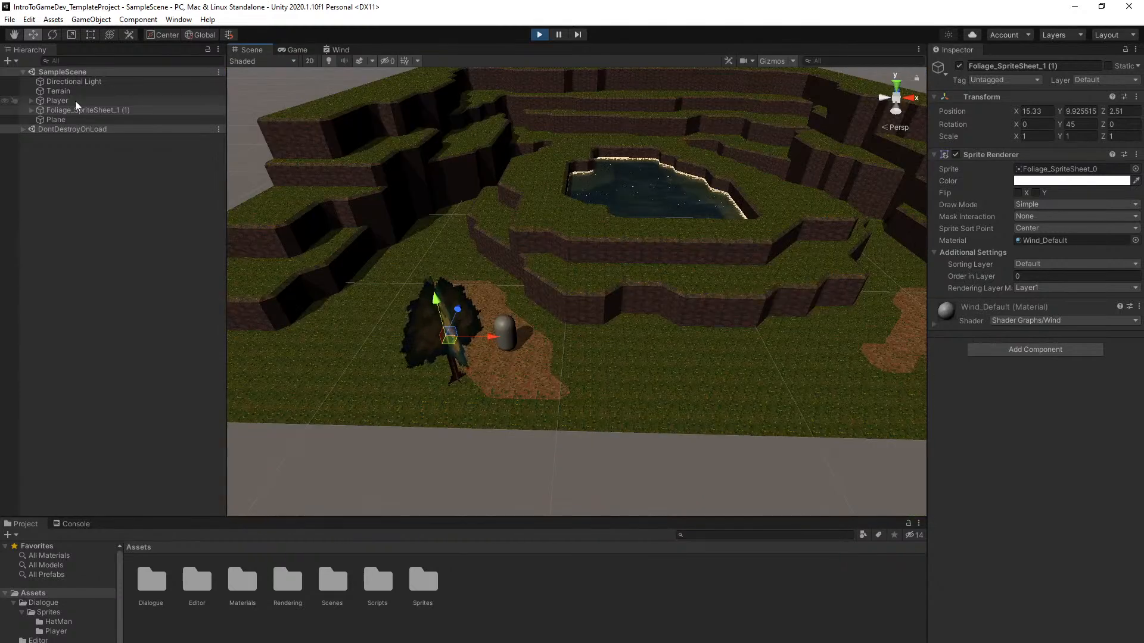
{"action": "key", "text": "s"}
{"action": "right_click_drag", "start_coordinate": [535, 280], "coordinate": [538, 326]}
{"action": "key", "text": "w"}
{"action": "key", "text": "s"}
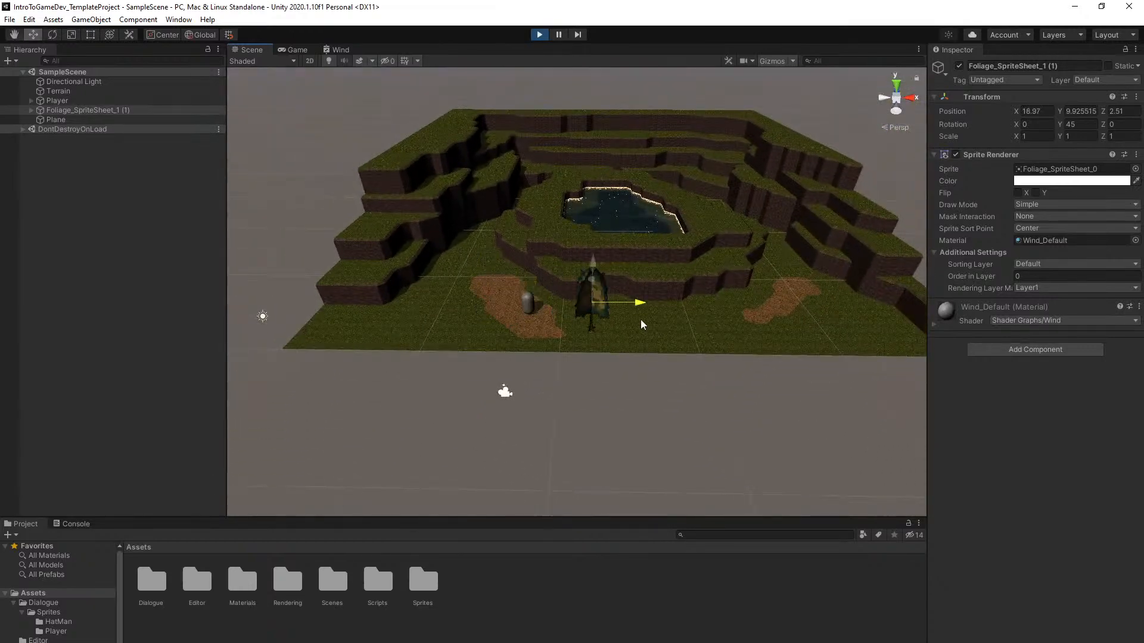
{"action": "left_click", "coordinate": [768, 421]}
Test the player's running and jumping in the Game view with the tree at its new spot, and stop the game
{"action": "left_click", "coordinate": [295, 50]}
{"action": "key", "text": "d"}
{"action": "key", "text": "space"}
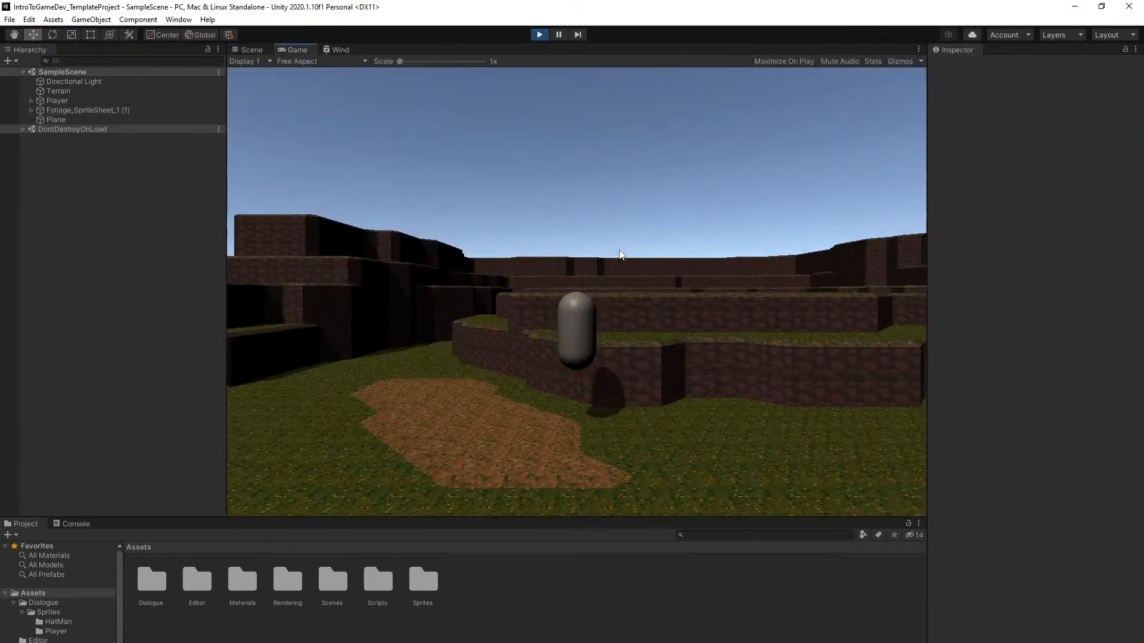
{"action": "key", "text": "space"}
{"action": "key", "text": "d"}
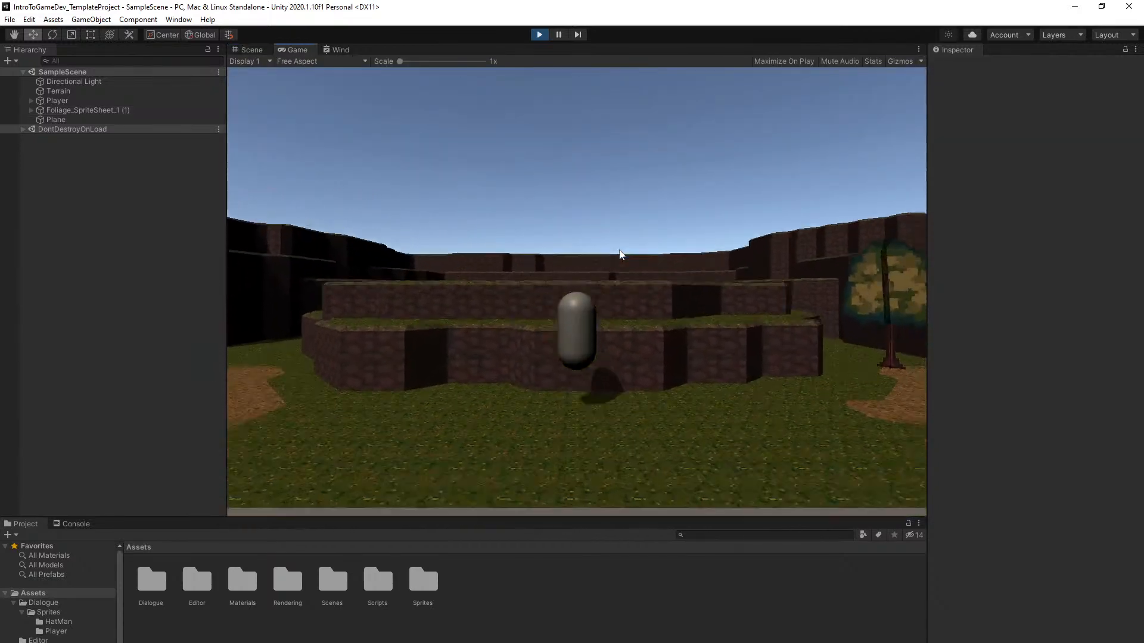
{"action": "left_click", "coordinate": [539, 34]}
Move Foliage_SpriteSheet_1 (1) to the smaller dirt patch at about X 38.26, Z 9.61, and save the scene
{"action": "left_click_drag", "start_coordinate": [615, 250], "coordinate": [589, 341], "text": "alt"}
{"action": "key", "text": "s"}
{"action": "right_click_drag", "start_coordinate": [590, 340], "coordinate": [644, 326]}
{"action": "left_click", "coordinate": [69, 110]}
{"action": "key", "text": "s"}
{"action": "right_click_drag", "start_coordinate": [337, 298], "coordinate": [399, 322]}
{"action": "left_click_drag", "start_coordinate": [467, 349], "coordinate": [877, 257]}
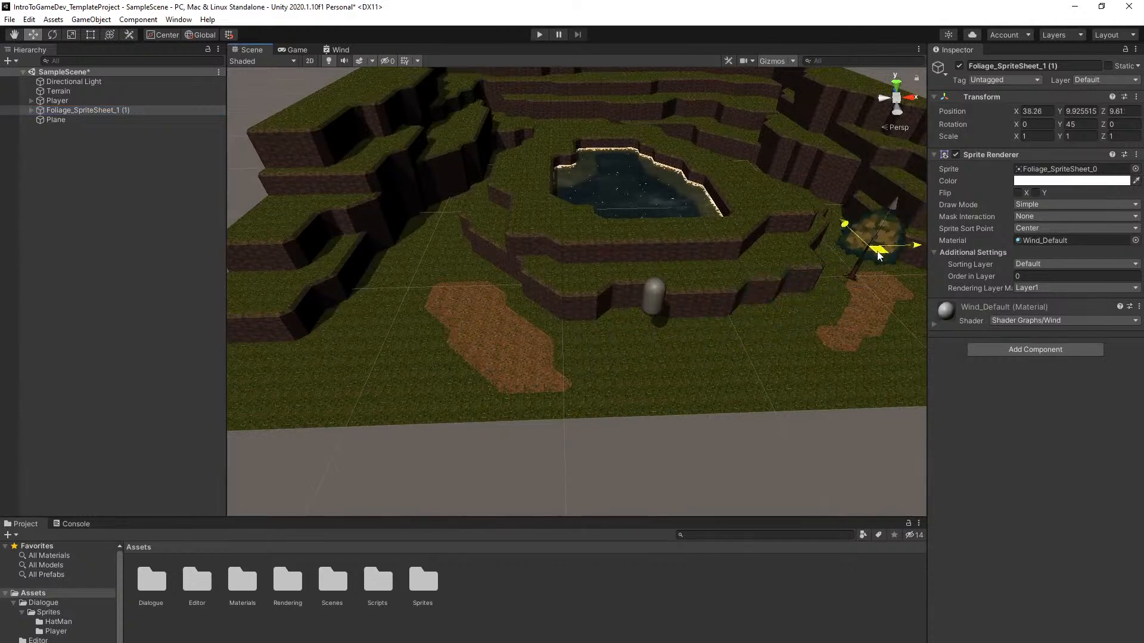
{"action": "key", "text": "ctrl+s"}
{"action": "left_click", "coordinate": [761, 477]}
Run the game briefly to check the scene with the tree at its saved spot, and stop it
{"action": "left_click", "coordinate": [539, 35]}
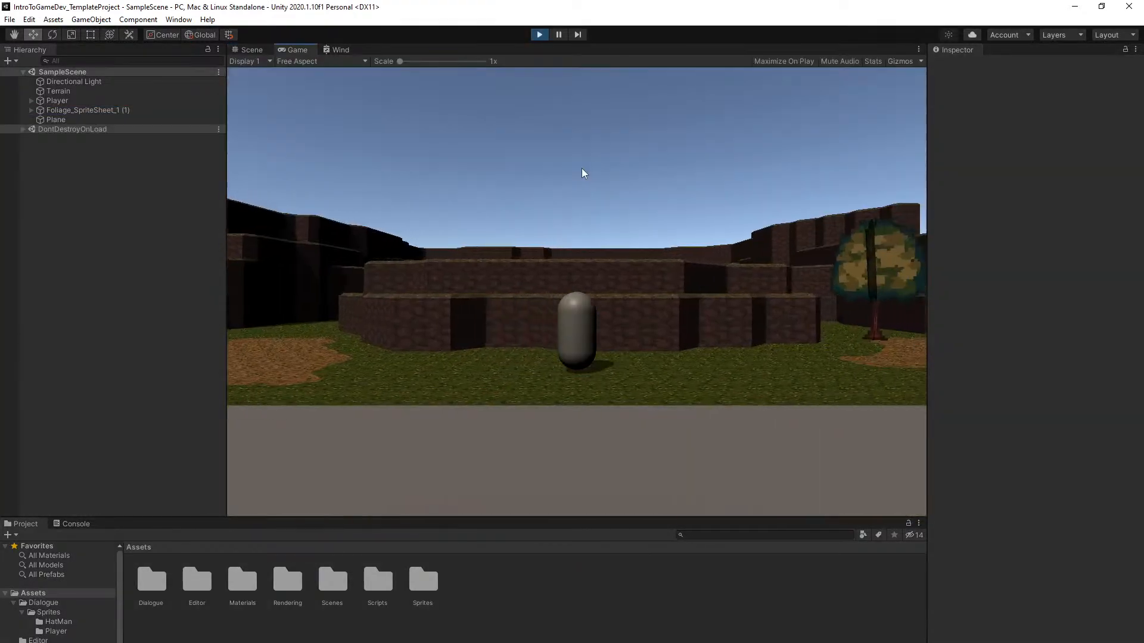
{"action": "left_click", "coordinate": [539, 36]}
{"action": "right_click_drag", "start_coordinate": [619, 238], "coordinate": [580, 251]}
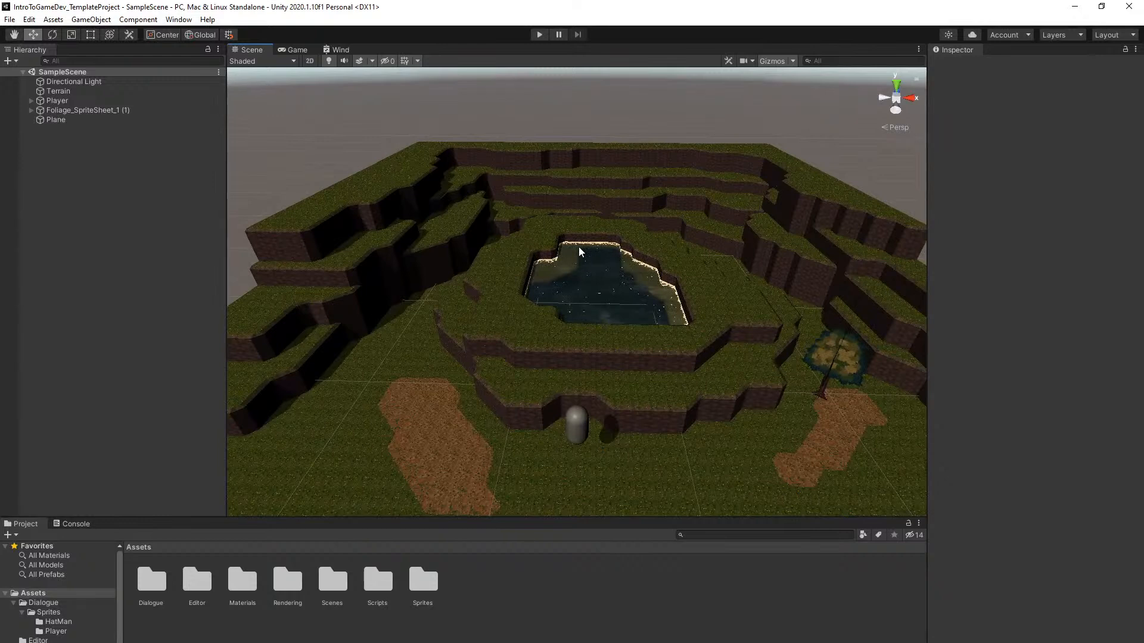
{"action": "right_click_drag", "start_coordinate": [499, 264], "coordinate": [694, 298]}
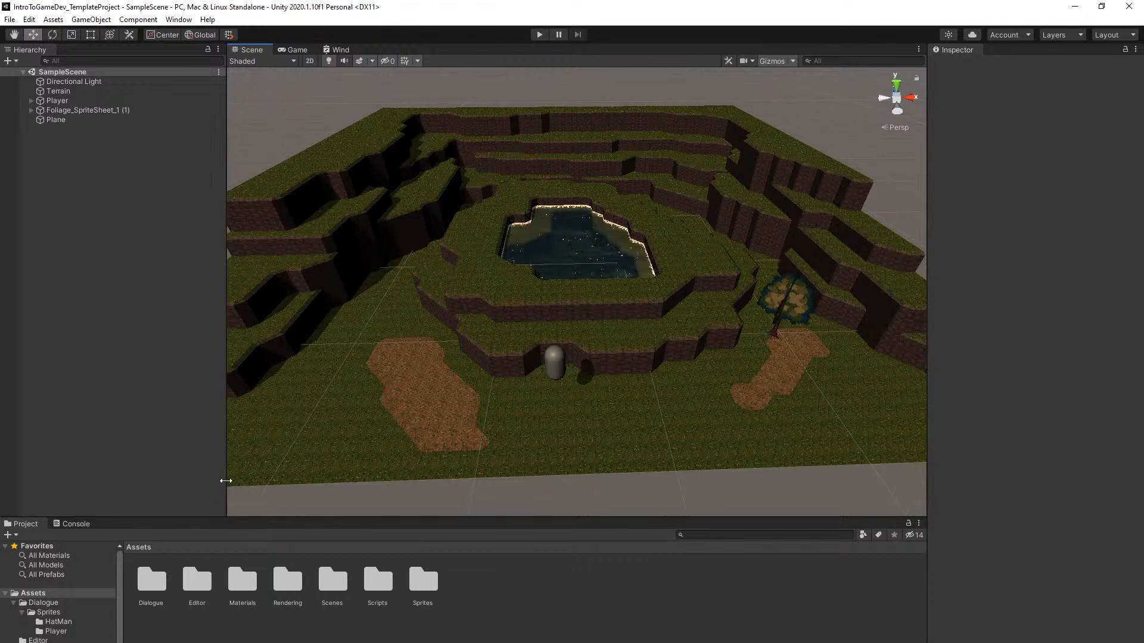
Look through the Dialogue folder and its Sprites subfolder, and return to the Dialogue folder
{"action": "double_click", "coordinate": [152, 580]}
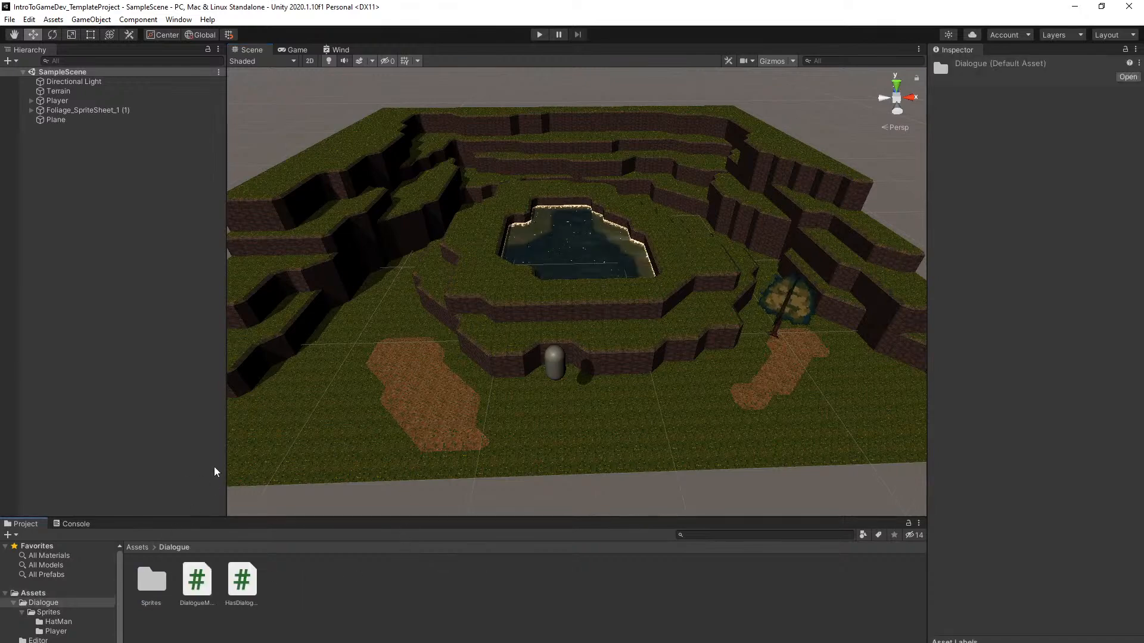
{"action": "left_click", "coordinate": [154, 579]}
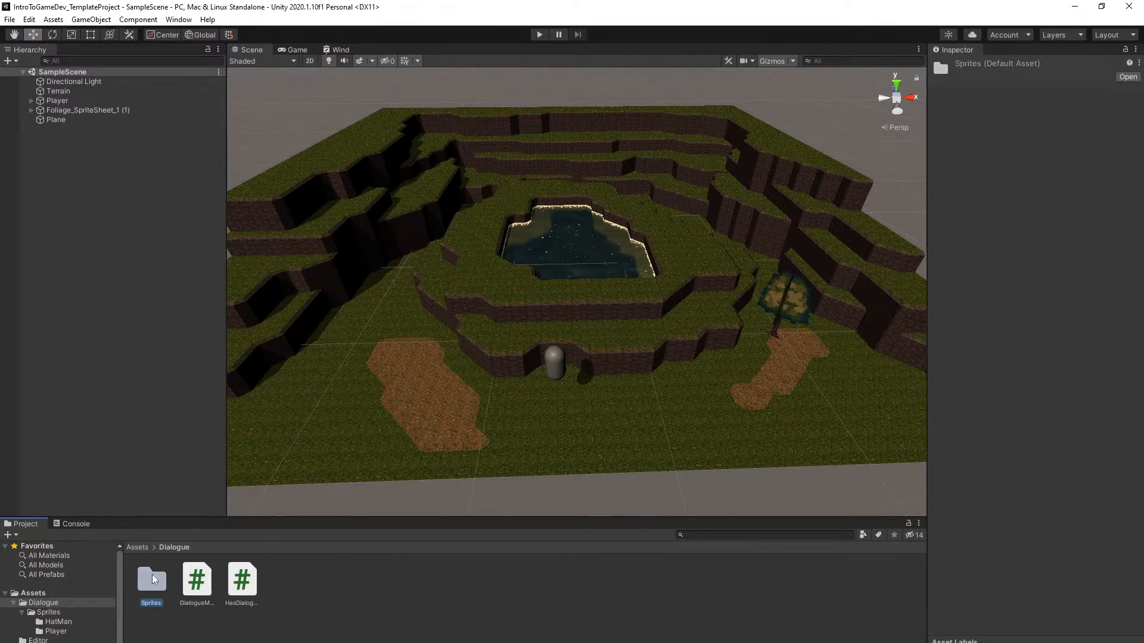
{"action": "double_click", "coordinate": [154, 579]}
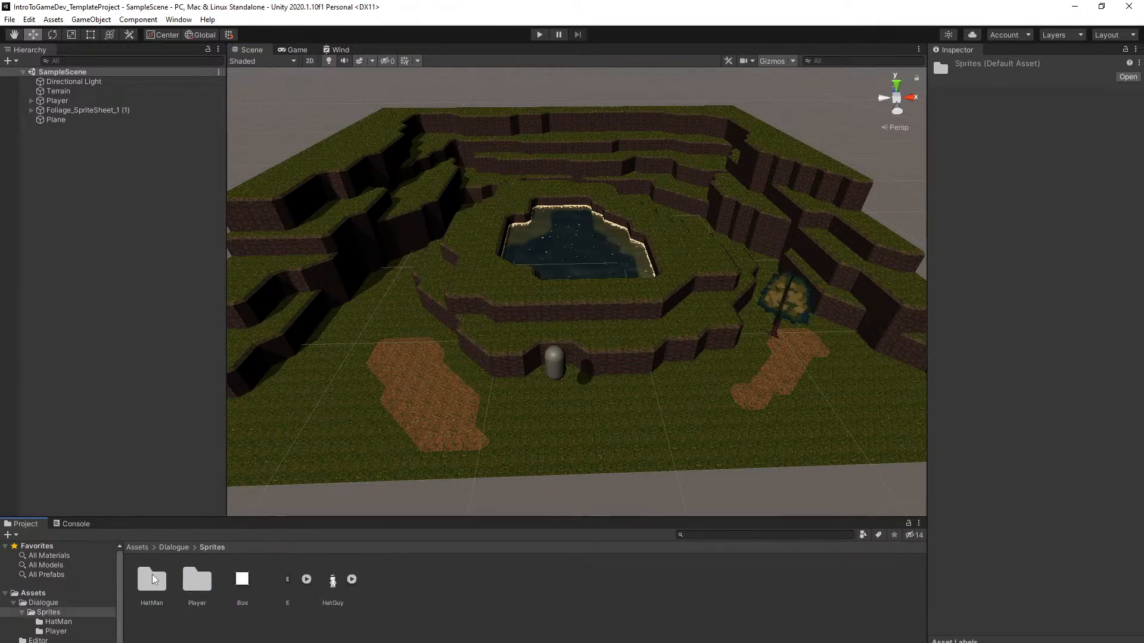
{"action": "left_click", "coordinate": [172, 548]}
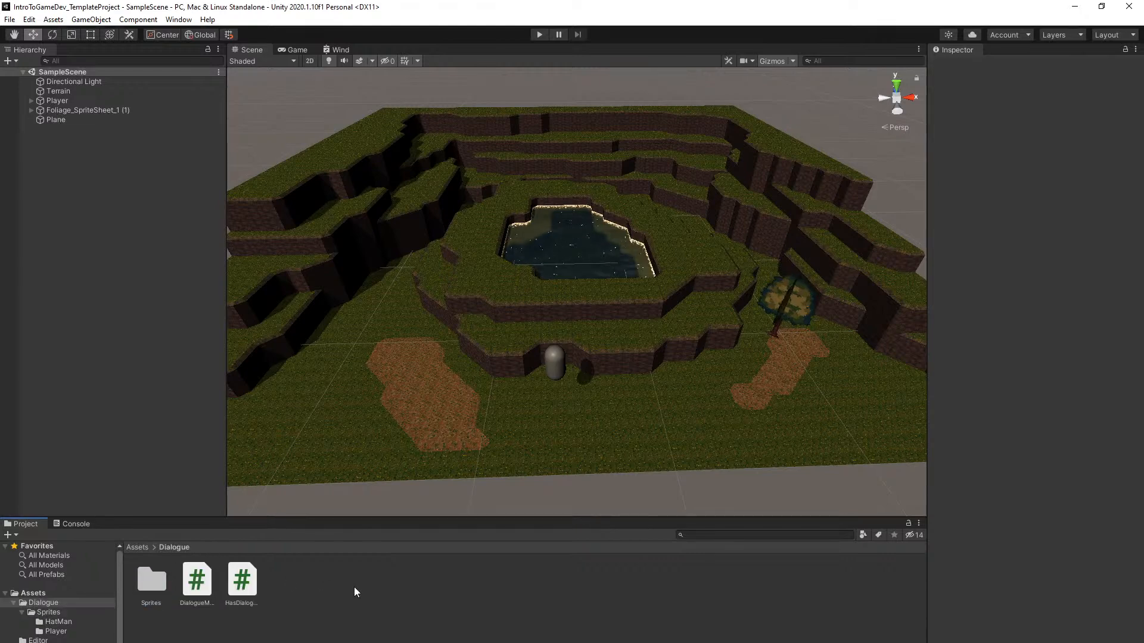
{"action": "left_click", "coordinate": [22, 613]}
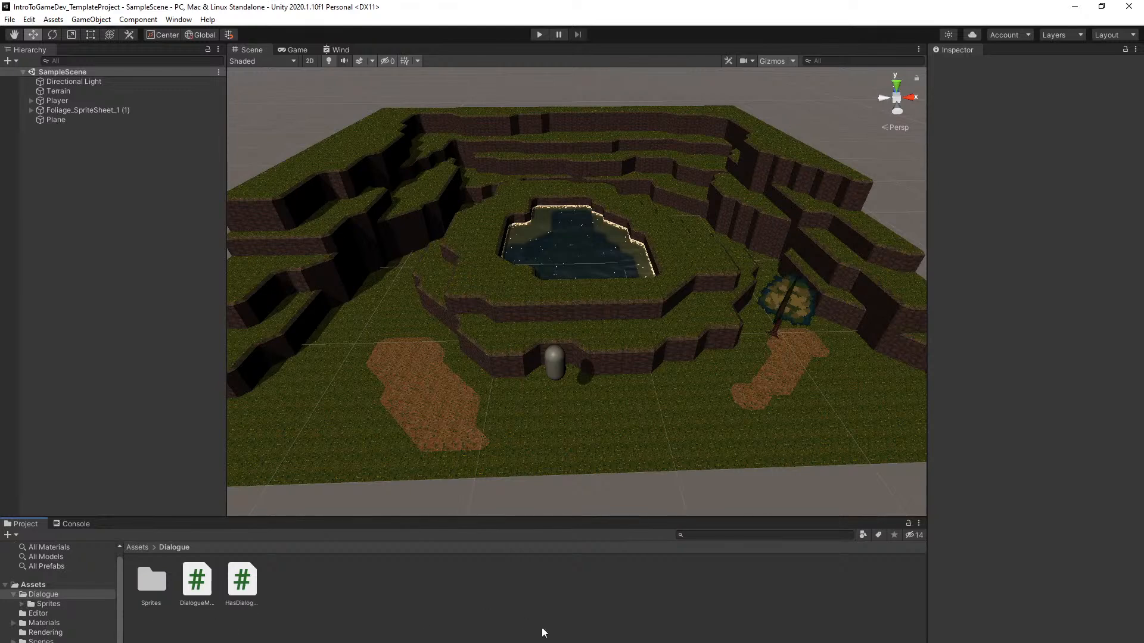
Move the DialogueManager and HasDialogue scripts from the Dialogue folder into the Assets Scripts folder
{"action": "left_click_drag", "start_coordinate": [636, 462], "coordinate": [652, 431], "text": "alt"}
{"action": "right_click_drag", "start_coordinate": [652, 431], "coordinate": [646, 396]}
{"action": "key", "text": "w"}
{"action": "key", "text": "s"}
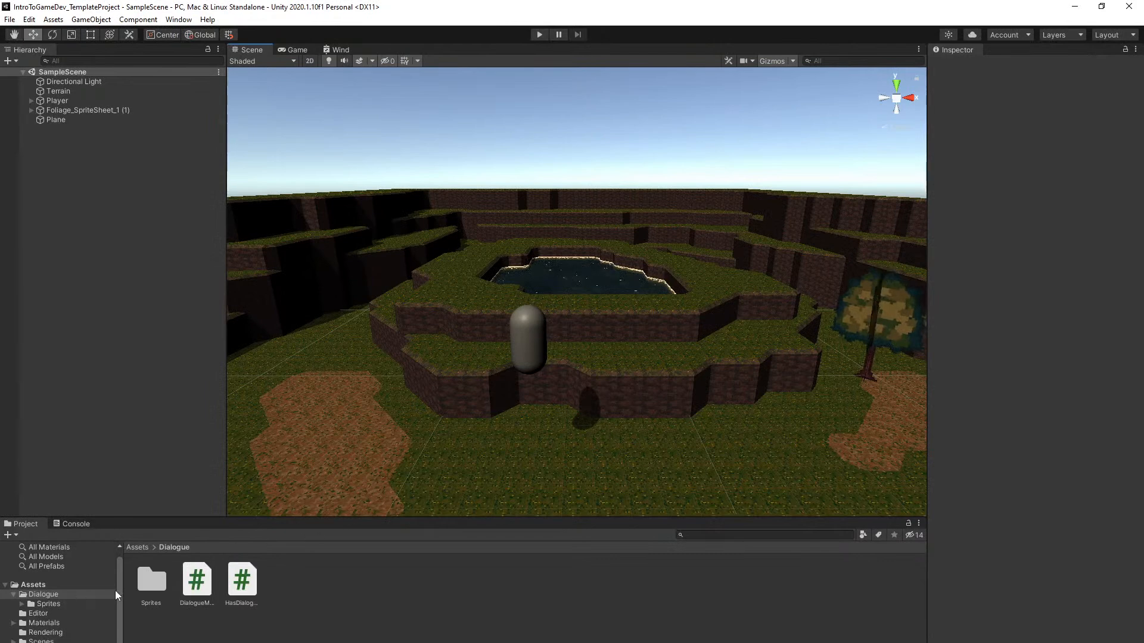
{"action": "left_click", "coordinate": [202, 589]}
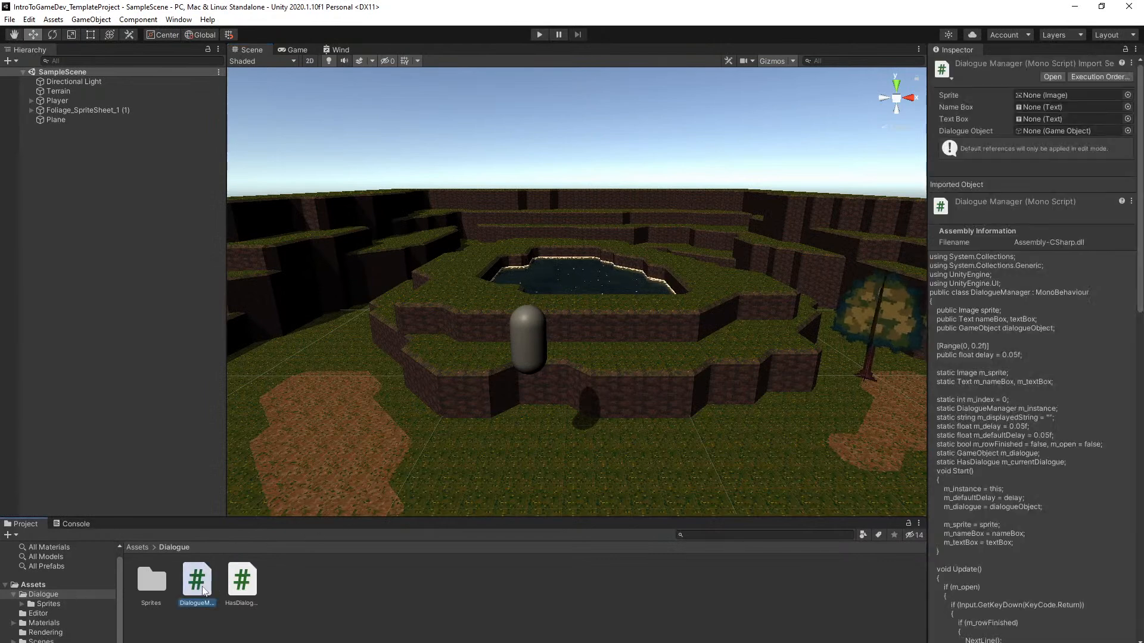
{"action": "left_click", "coordinate": [236, 597], "text": "ctrl"}
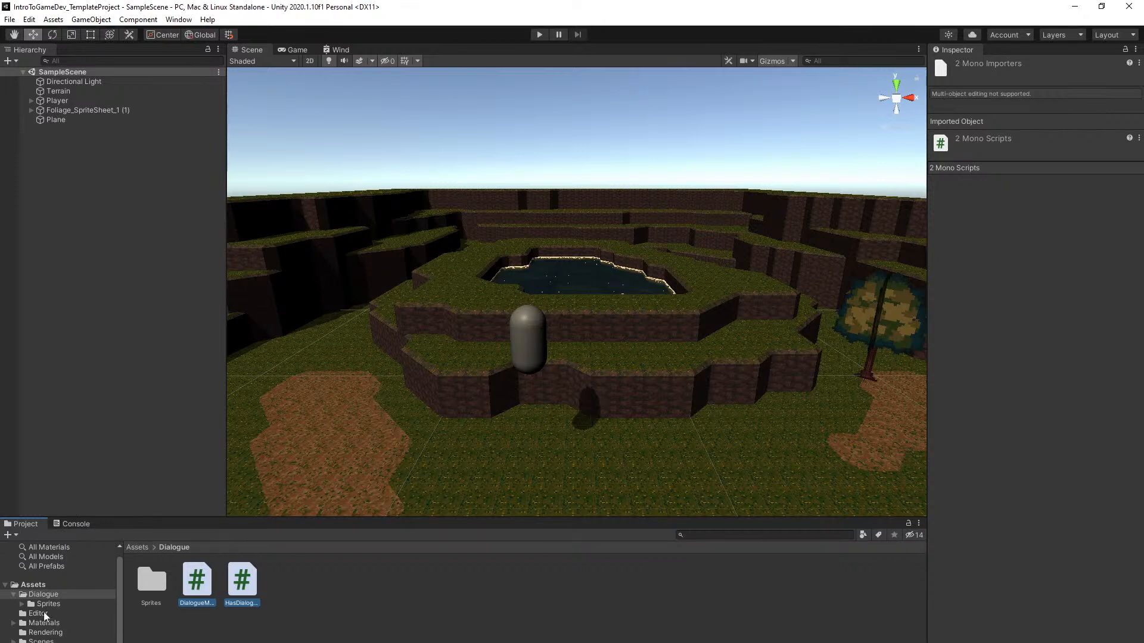
{"action": "scroll", "coordinate": [60, 596], "scroll_direction": "down", "scroll_amount": 1}
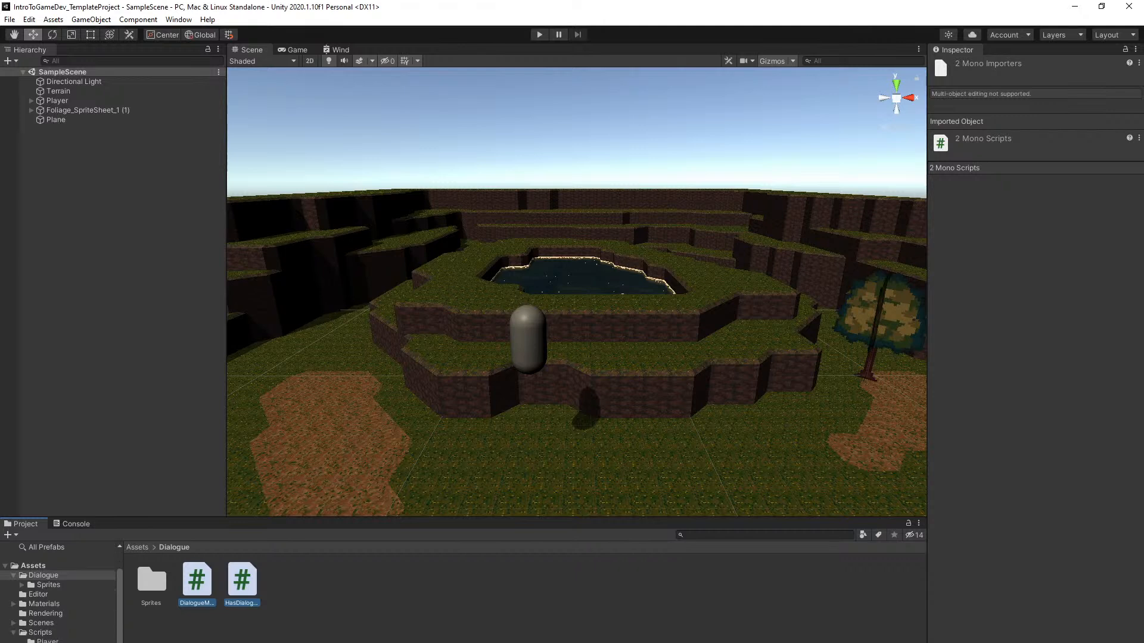
{"action": "scroll", "coordinate": [16, 639], "scroll_direction": "up", "scroll_amount": 1}
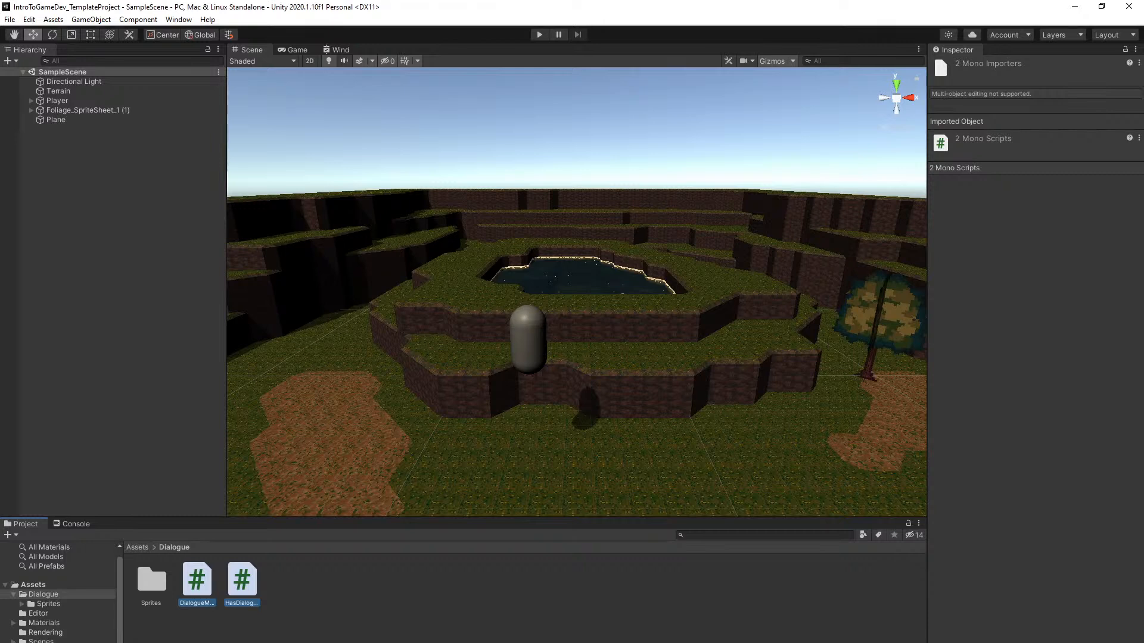
{"action": "key", "text": "Delete"}
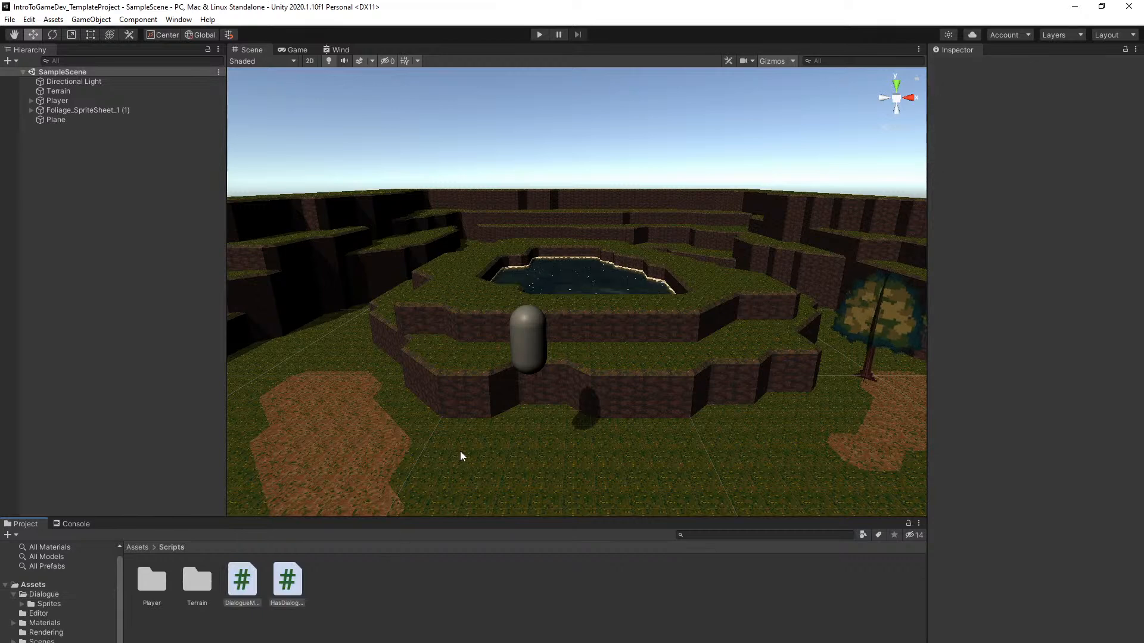
{"action": "left_click", "coordinate": [444, 612]}
{"action": "right_click_drag", "start_coordinate": [510, 444], "coordinate": [594, 462]}
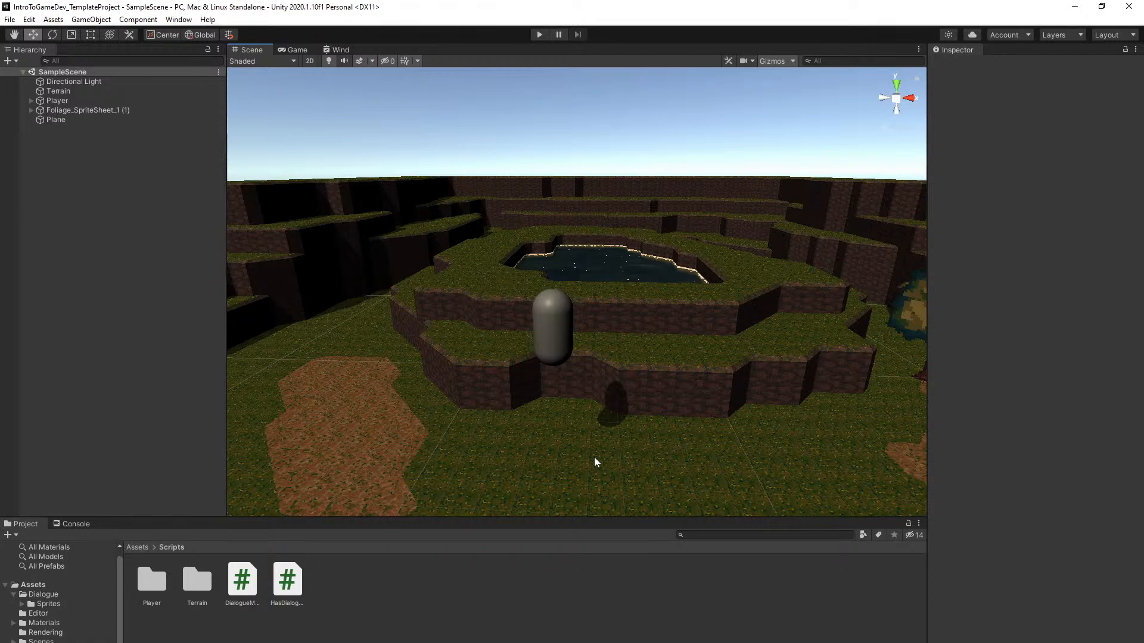
{"action": "mouse_move", "coordinate": [499, 339]}
{"action": "right_mouse_down"}
{"action": "mouse_move", "coordinate": [500, 312]}
{"action": "mouse_move", "coordinate": [508, 343]}
{"action": "mouse_move", "coordinate": [508, 305]}
{"action": "mouse_move", "coordinate": [439, 301]}
{"action": "mouse_move", "coordinate": [403, 248]}
{"action": "mouse_move", "coordinate": [457, 286]}
{"action": "mouse_move", "coordinate": [626, 358]}
{"action": "mouse_move", "coordinate": [572, 327]}
{"action": "mouse_move", "coordinate": [490, 328]}
{"action": "right_mouse_up"}
{"action": "key", "text": "s"}
{"action": "key", "text": "w"}
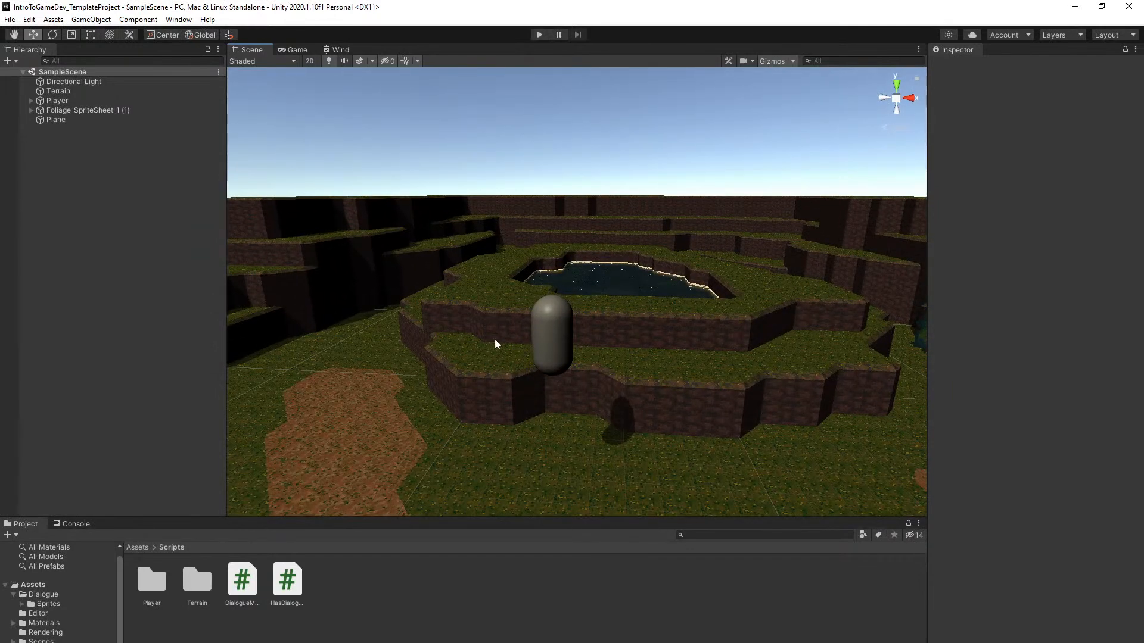
{"action": "right_click_drag", "start_coordinate": [481, 443], "coordinate": [528, 437]}
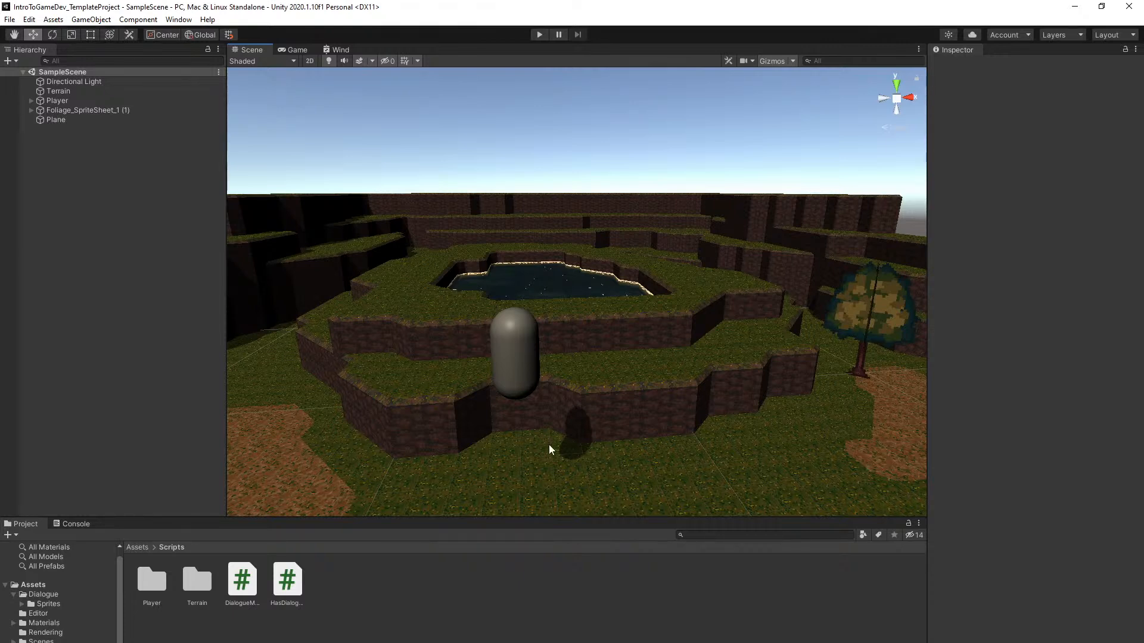
{"action": "left_click_drag", "start_coordinate": [671, 480], "coordinate": [625, 440], "text": "alt"}
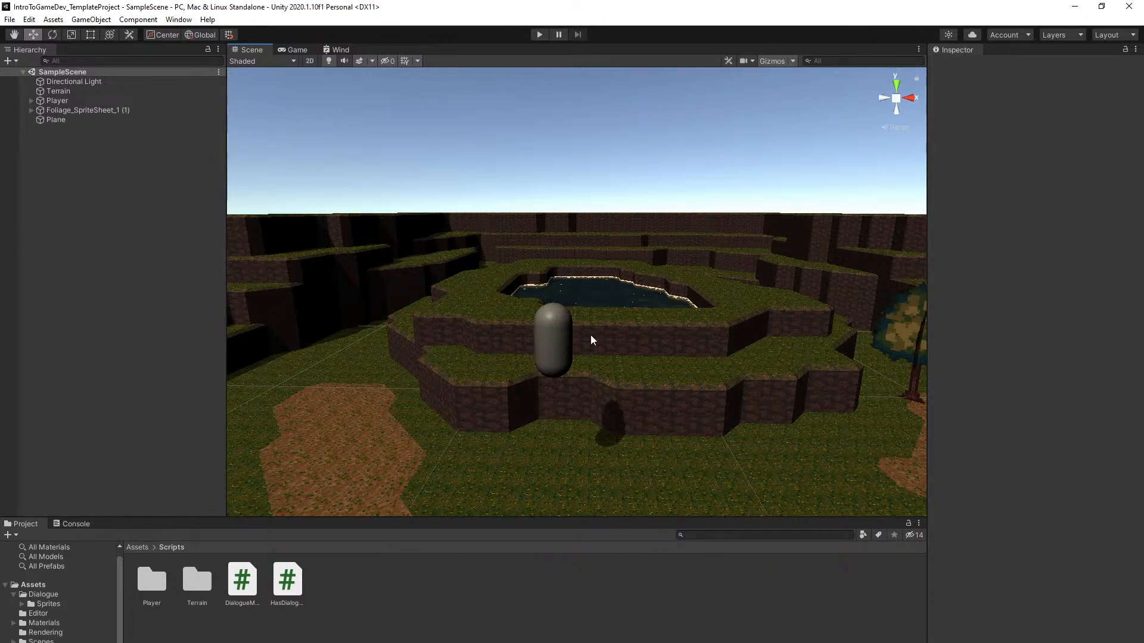
{"action": "left_click", "coordinate": [659, 366]}
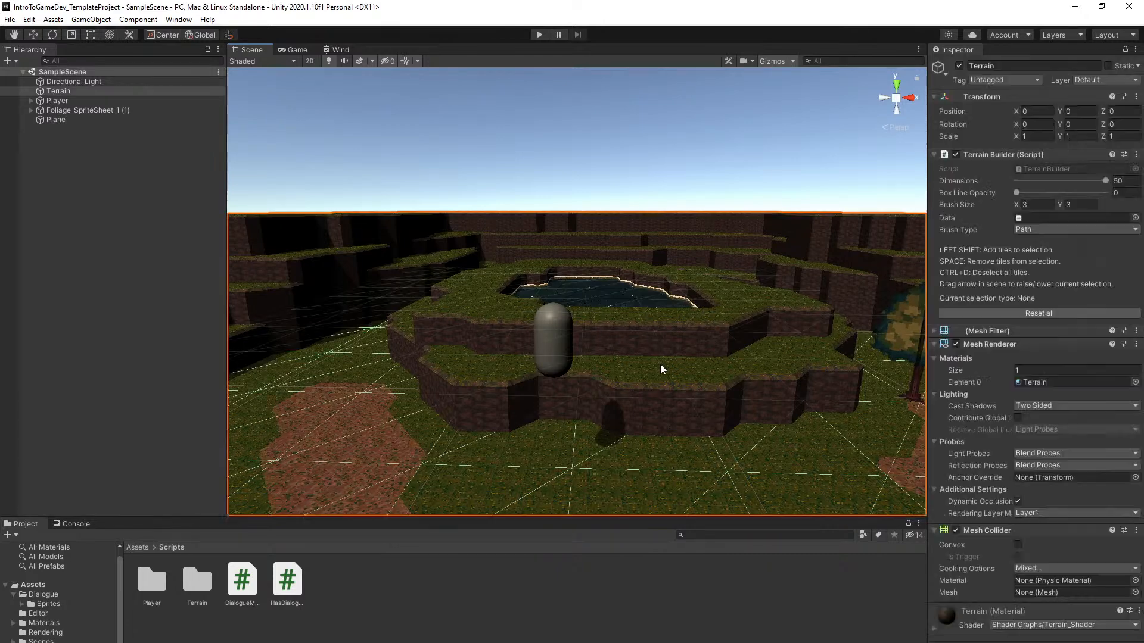
{"action": "left_click_drag", "start_coordinate": [652, 363], "coordinate": [718, 409], "text": "alt"}
{"action": "left_click", "coordinate": [952, 526]}
{"action": "left_click", "coordinate": [768, 492]}
{"action": "right_click_drag", "start_coordinate": [767, 492], "coordinate": [733, 454]}
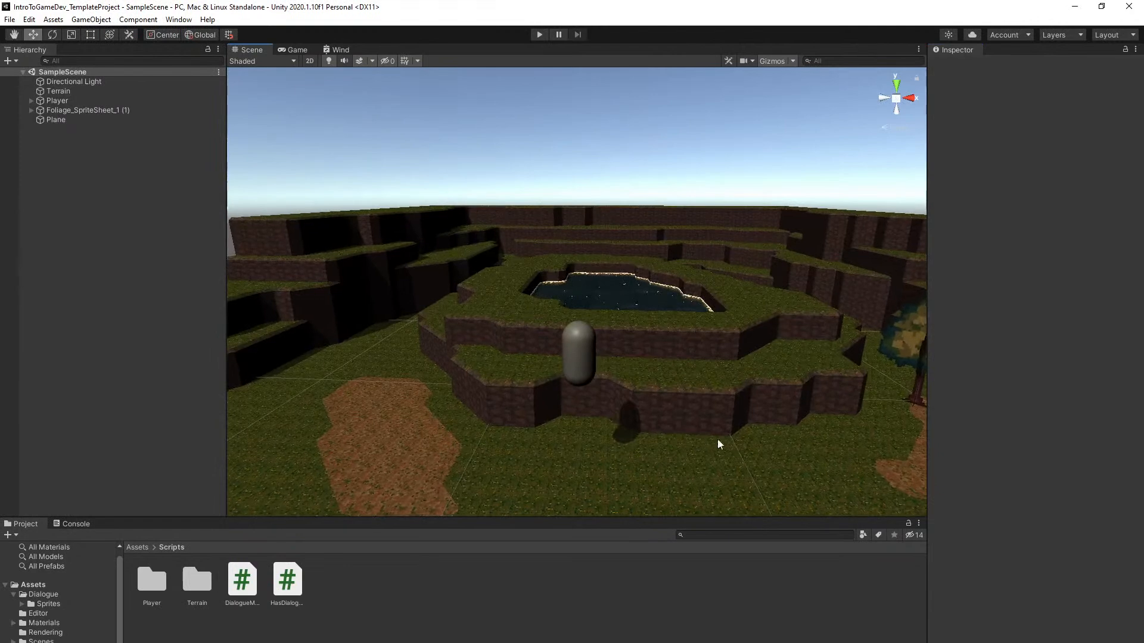
Move the Box, E and HatGuy images from Dialogue/Sprites into the Assets Sprites folder
{"action": "left_click", "coordinate": [139, 548]}
{"action": "double_click", "coordinate": [151, 579]}
{"action": "double_click", "coordinate": [150, 581]}
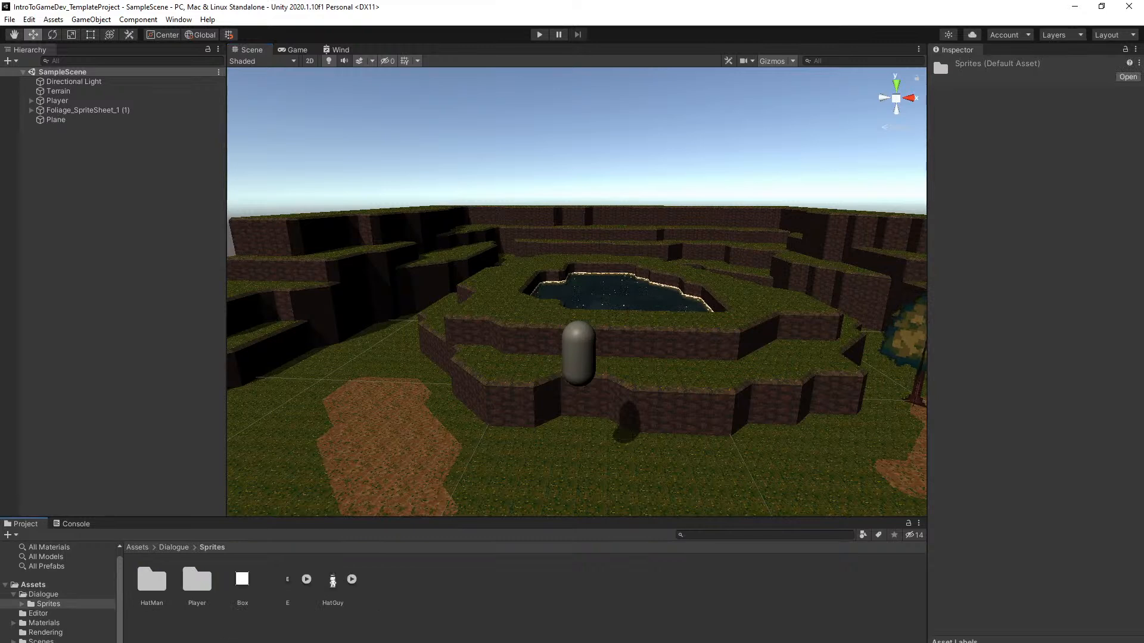
{"action": "left_click", "coordinate": [243, 580]}
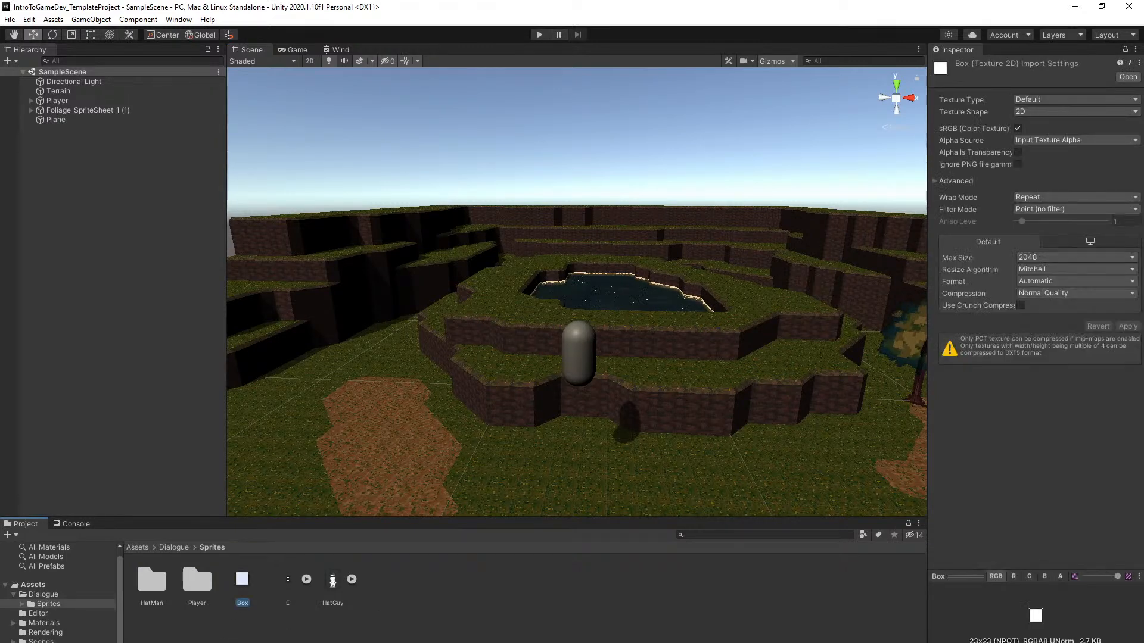
{"action": "scroll", "coordinate": [59, 620], "scroll_direction": "down", "scroll_amount": 1}
{"action": "left_click", "coordinate": [15, 632]}
{"action": "left_click", "coordinate": [286, 601], "text": "ctrl"}
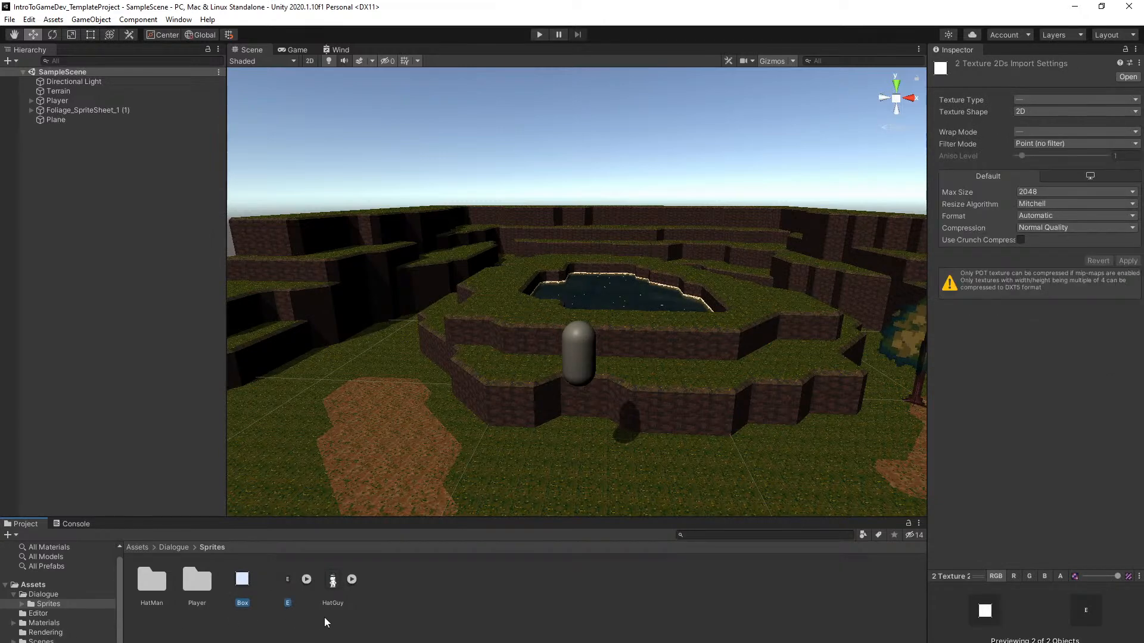
{"action": "left_click", "coordinate": [334, 581], "text": "ctrl"}
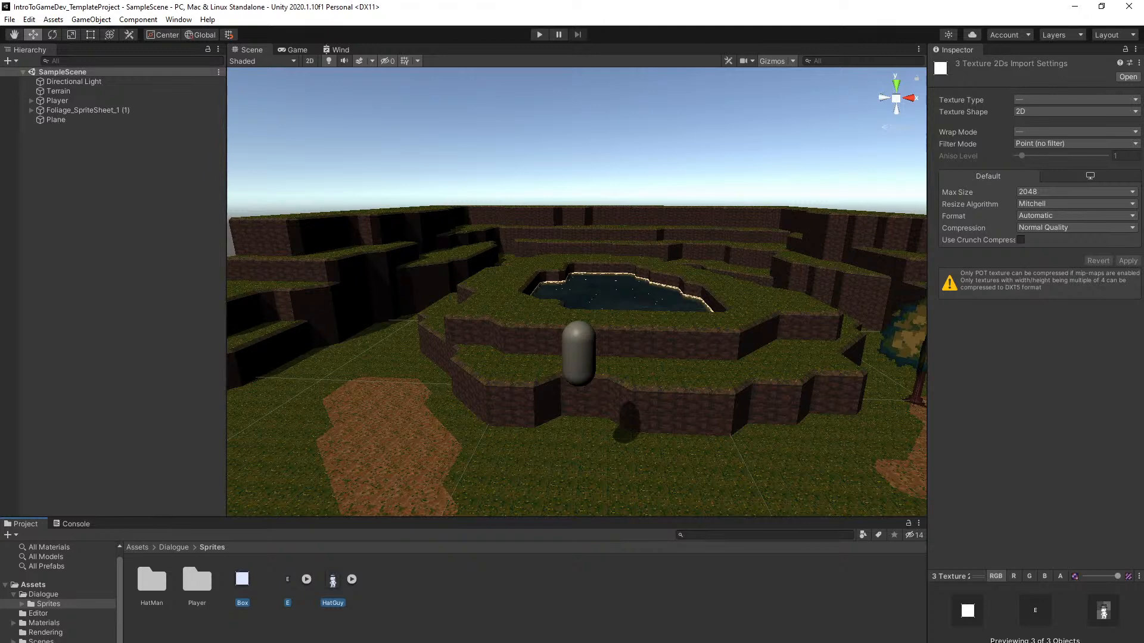
{"action": "key", "text": "Delete"}
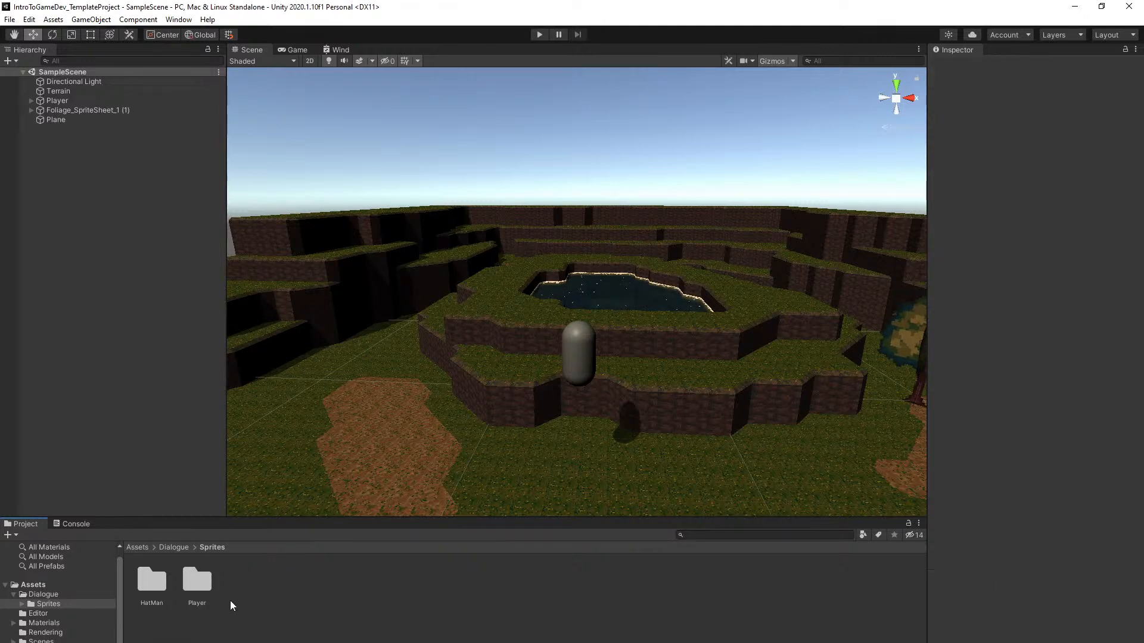
Inspect the import settings of the HatGuy, E and Box images in the Assets Sprites folder
{"action": "left_click", "coordinate": [138, 547]}
{"action": "double_click", "coordinate": [423, 579]}
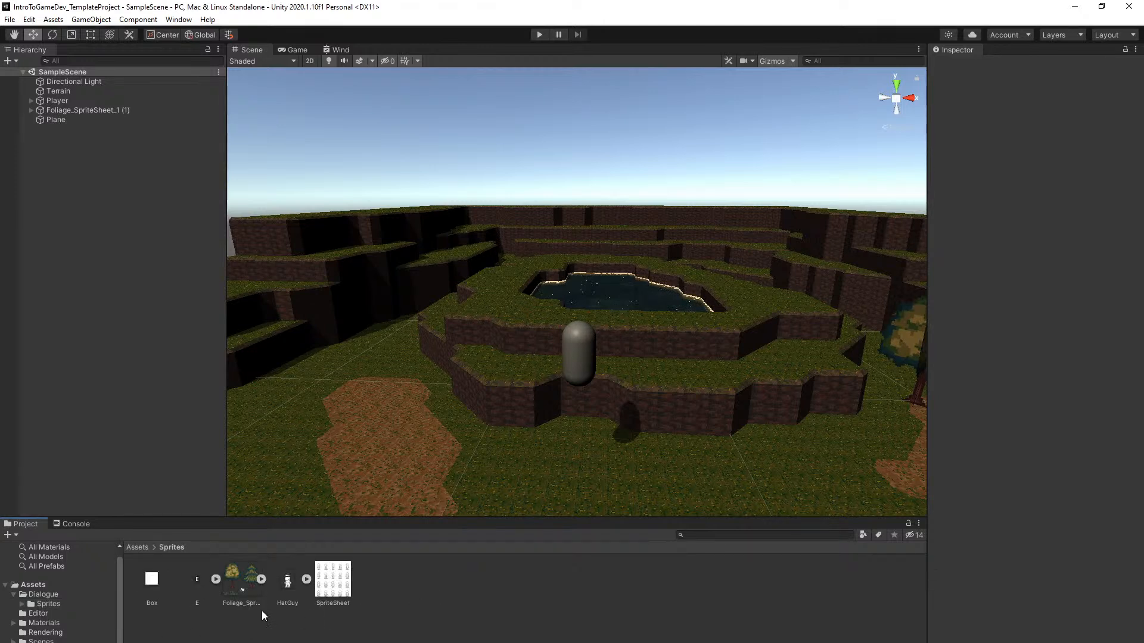
{"action": "left_click", "coordinate": [289, 586]}
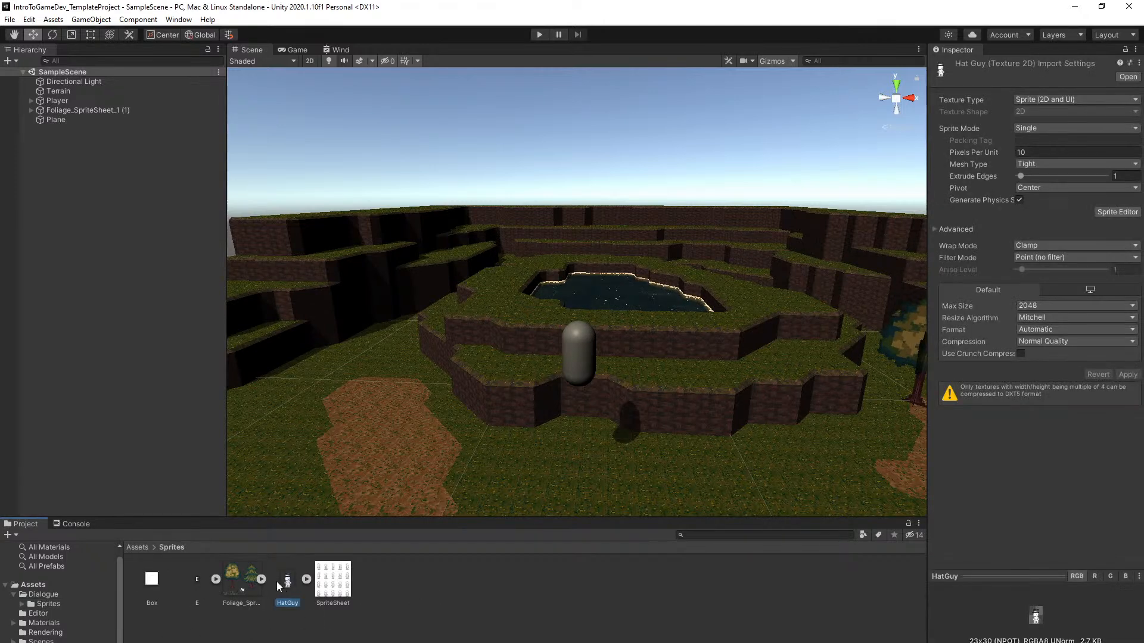
{"action": "left_click", "coordinate": [202, 585]}
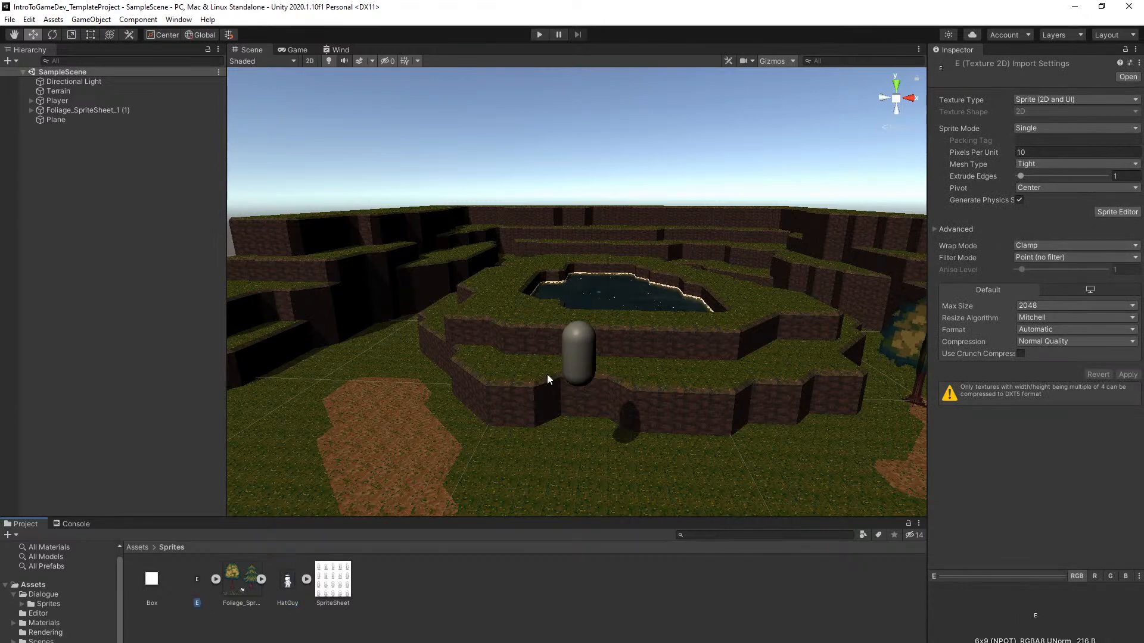
{"action": "left_click", "coordinate": [161, 583]}
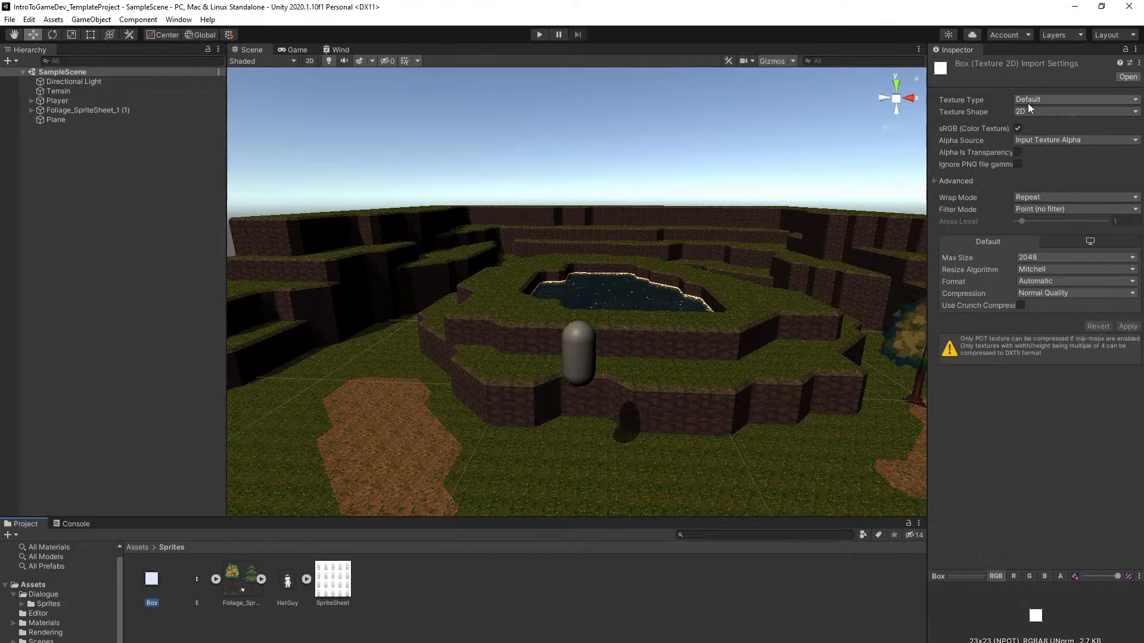
{"action": "right_click_drag", "start_coordinate": [702, 284], "coordinate": [677, 421]}
{"action": "key", "text": "w"}
{"action": "key", "text": "s"}
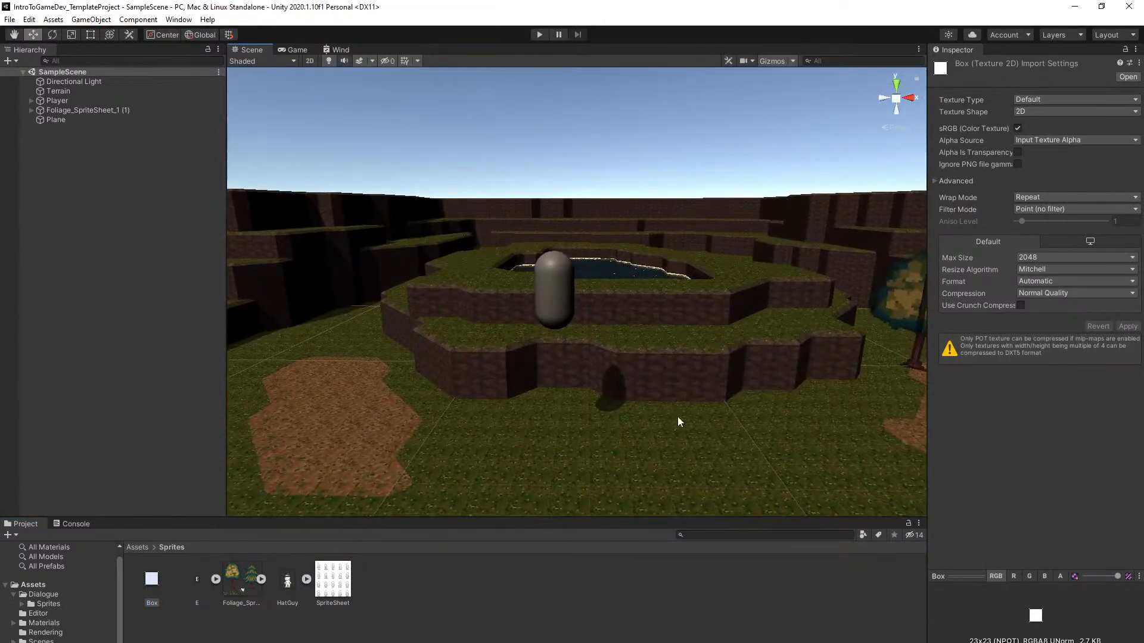
{"action": "left_click", "coordinate": [417, 587]}
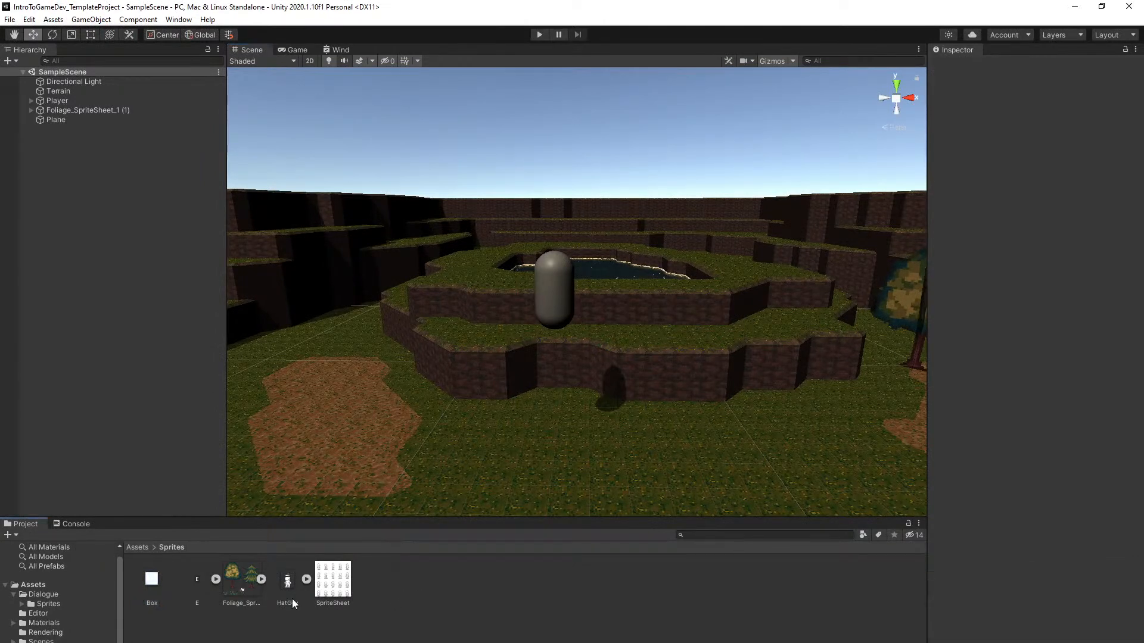
Rename the Dialogue folder in Assets as Resources
{"action": "left_click", "coordinate": [137, 546]}
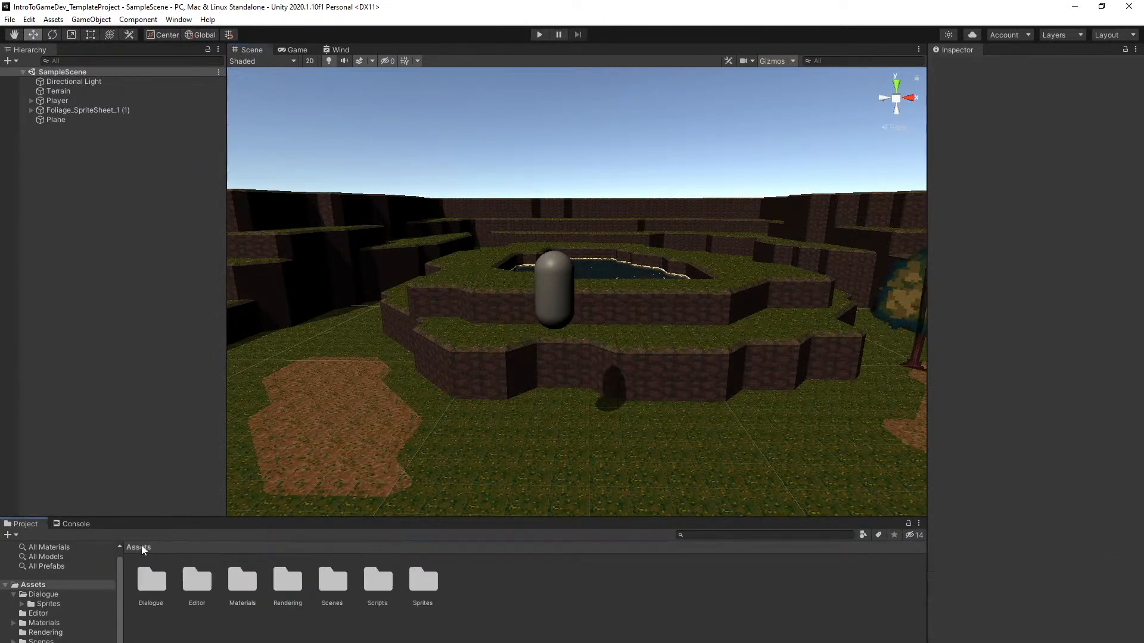
{"action": "right_click", "coordinate": [155, 590]}
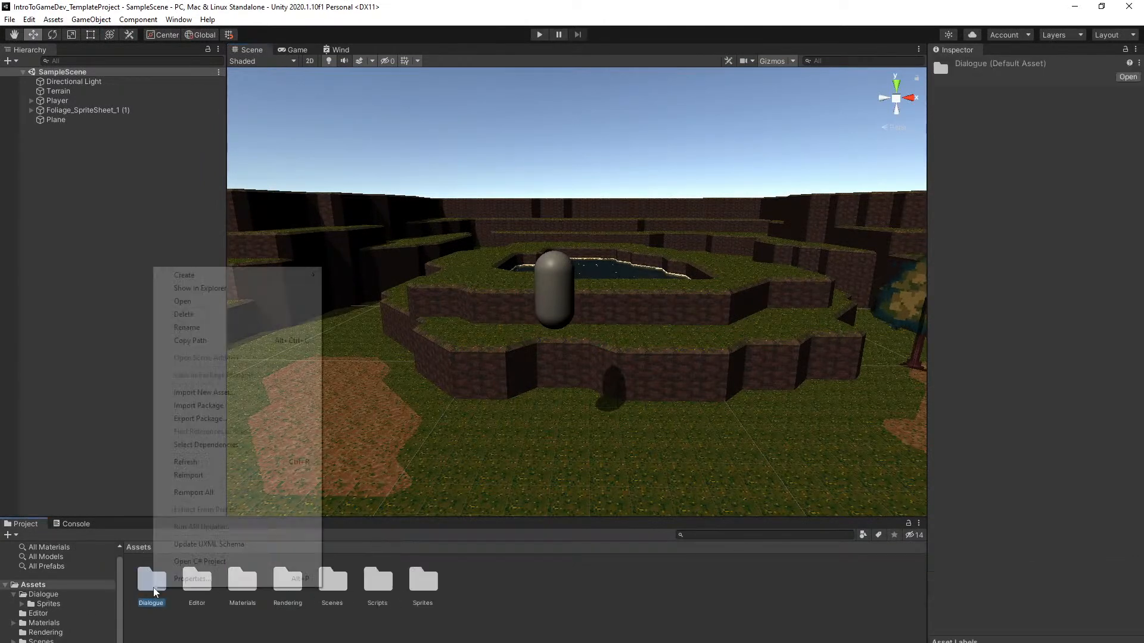
{"action": "left_click", "coordinate": [247, 328]}
{"action": "type", "text": "R"}
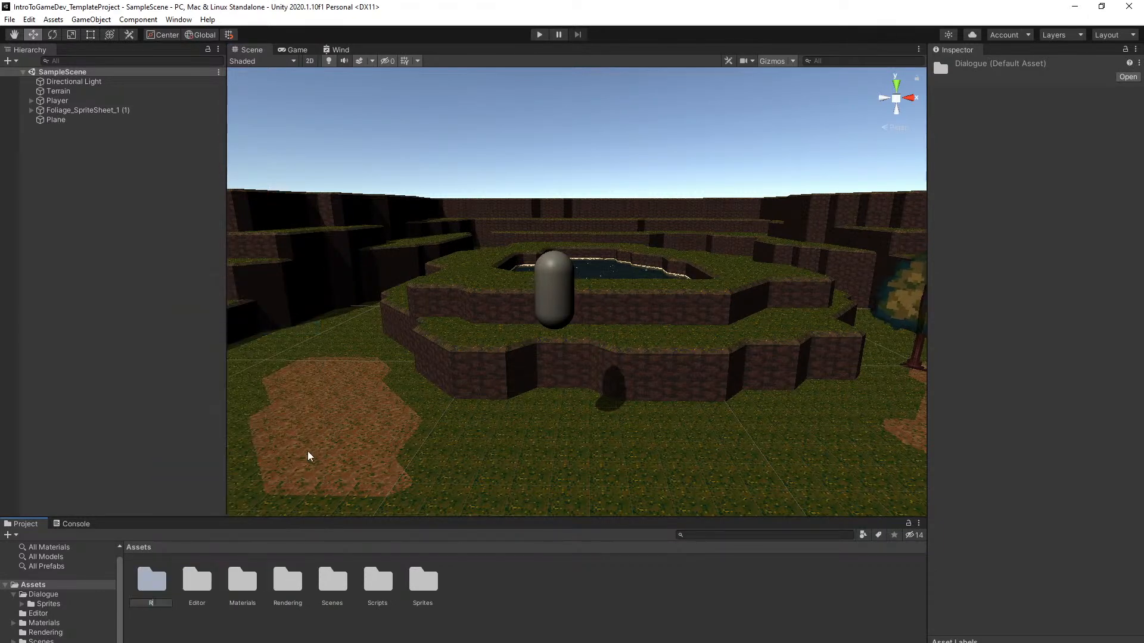
{"action": "type", "text": "esources"}
{"action": "key", "text": "Return"}
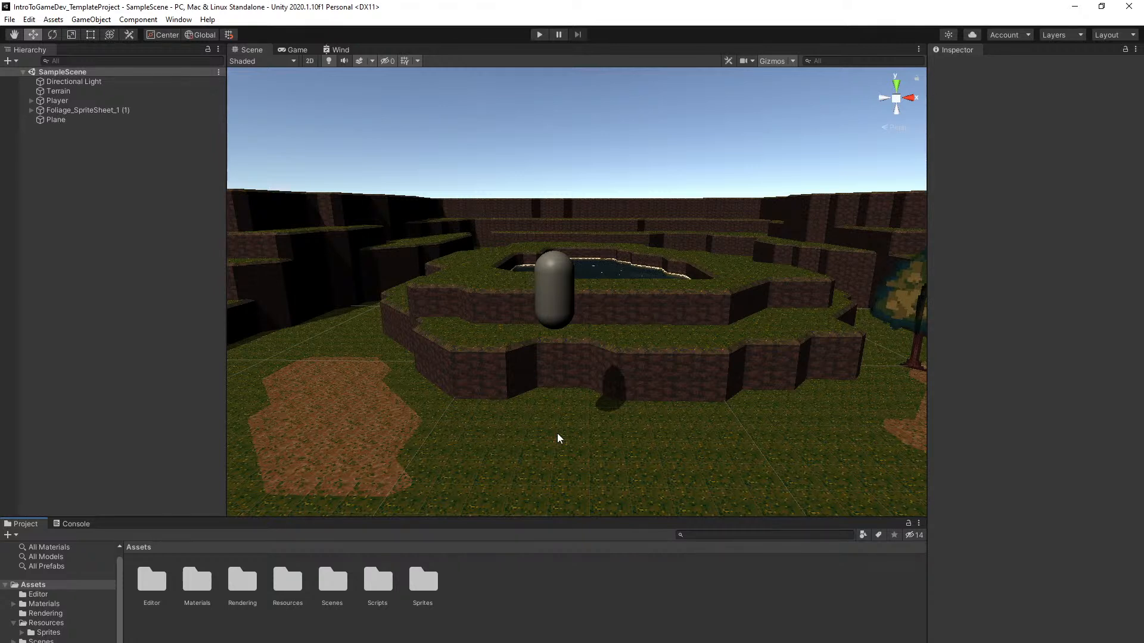
Examine the import settings of the HatMan expression sprites in the Resources/Sprites folder
{"action": "double_click", "coordinate": [287, 580]}
{"action": "double_click", "coordinate": [151, 580]}
{"action": "double_click", "coordinate": [152, 580]}
{"action": "left_click", "coordinate": [210, 578]}
{"action": "left_click", "coordinate": [158, 581]}
{"action": "left_click", "coordinate": [225, 579]}
{"action": "left_click", "coordinate": [278, 579]}
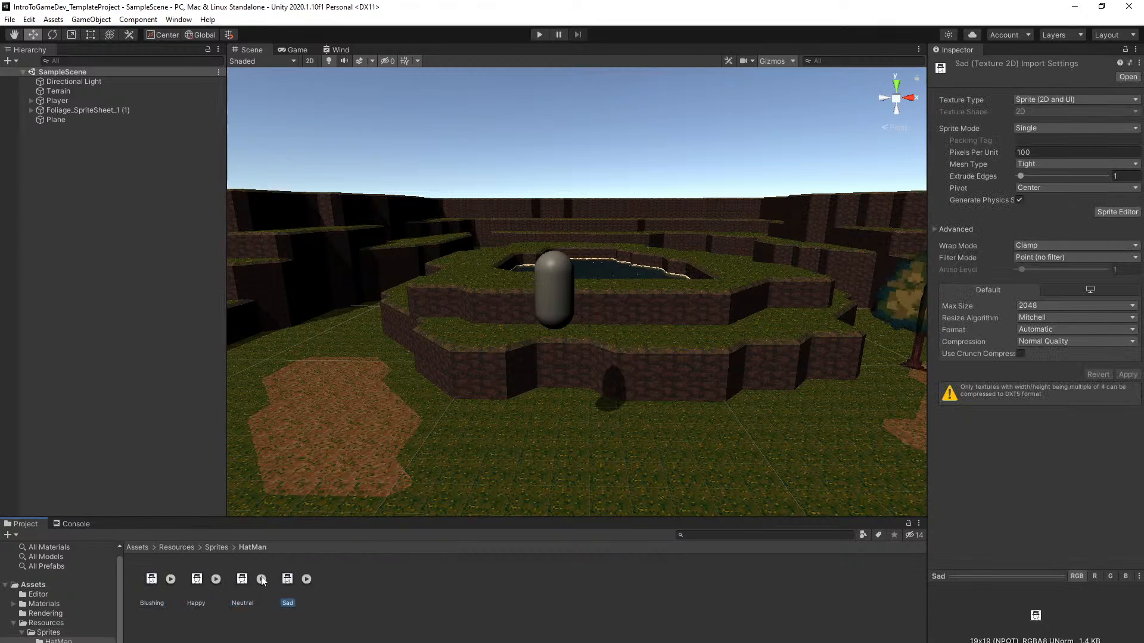
{"action": "left_click", "coordinate": [215, 548]}
{"action": "left_click", "coordinate": [177, 548]}
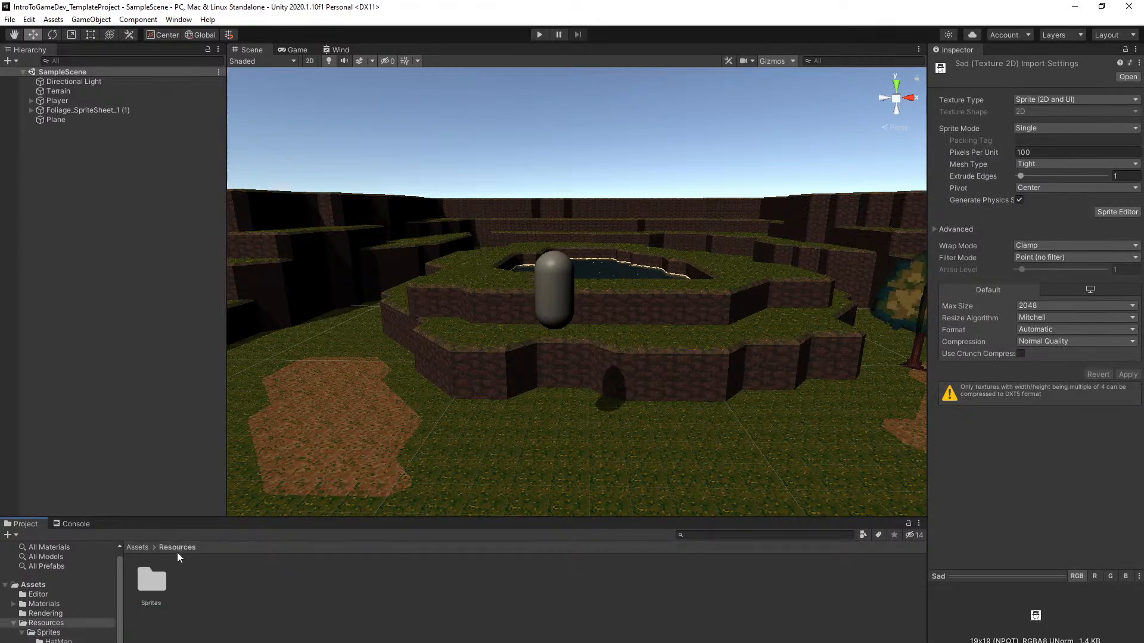
Move the HatMan and Player folders out of Resources/Sprites directly into the Resources folder
{"action": "double_click", "coordinate": [152, 580]}
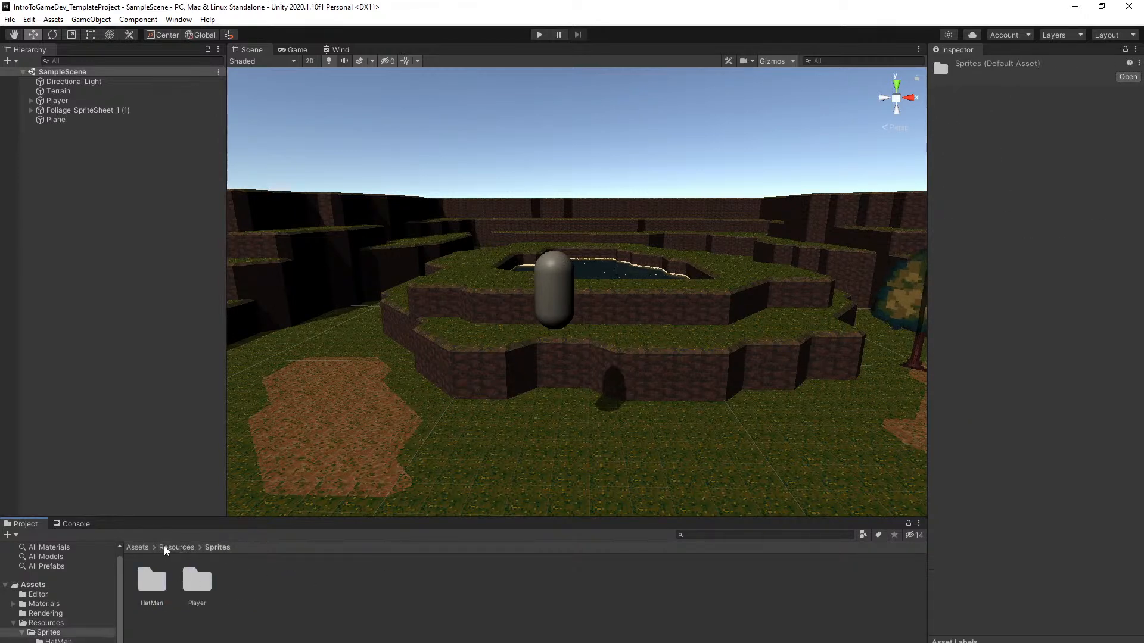
{"action": "left_click", "coordinate": [160, 581]}
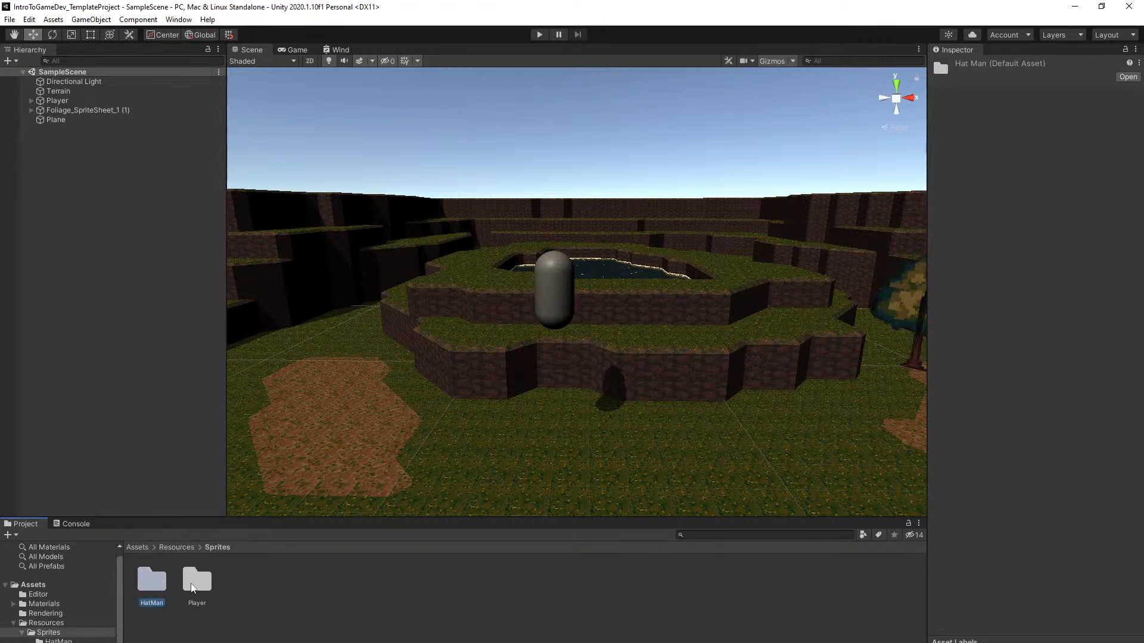
{"action": "left_click", "coordinate": [195, 587], "text": "ctrl"}
{"action": "scroll", "coordinate": [37, 614], "scroll_direction": "down", "scroll_amount": 1}
{"action": "left_click_drag", "start_coordinate": [146, 587], "coordinate": [49, 608]}
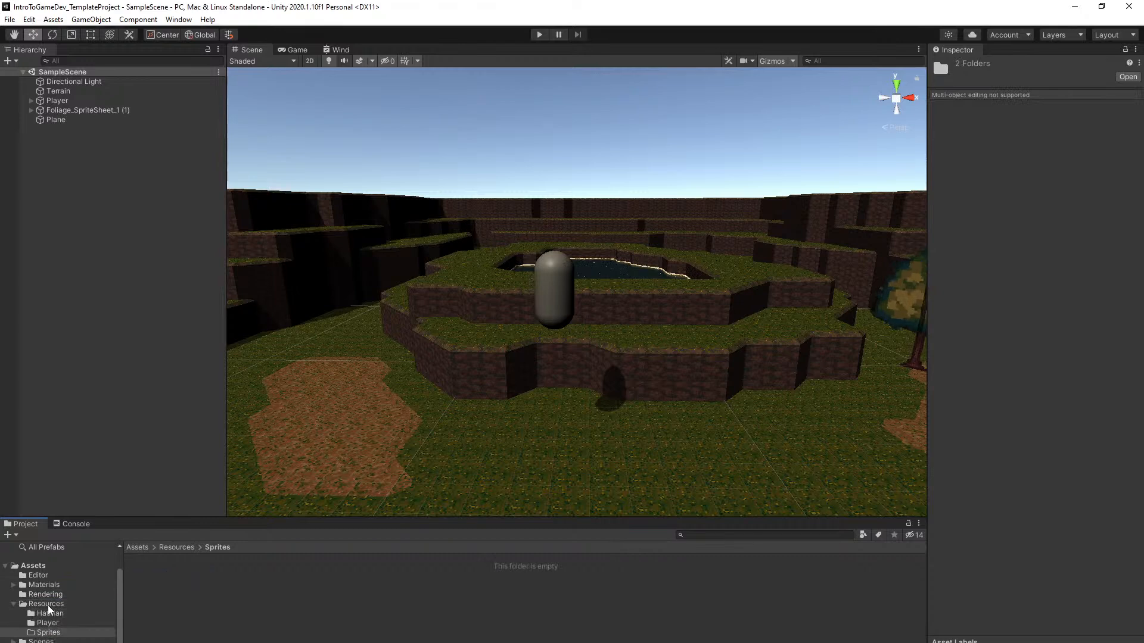
{"action": "left_click", "coordinate": [48, 605]}
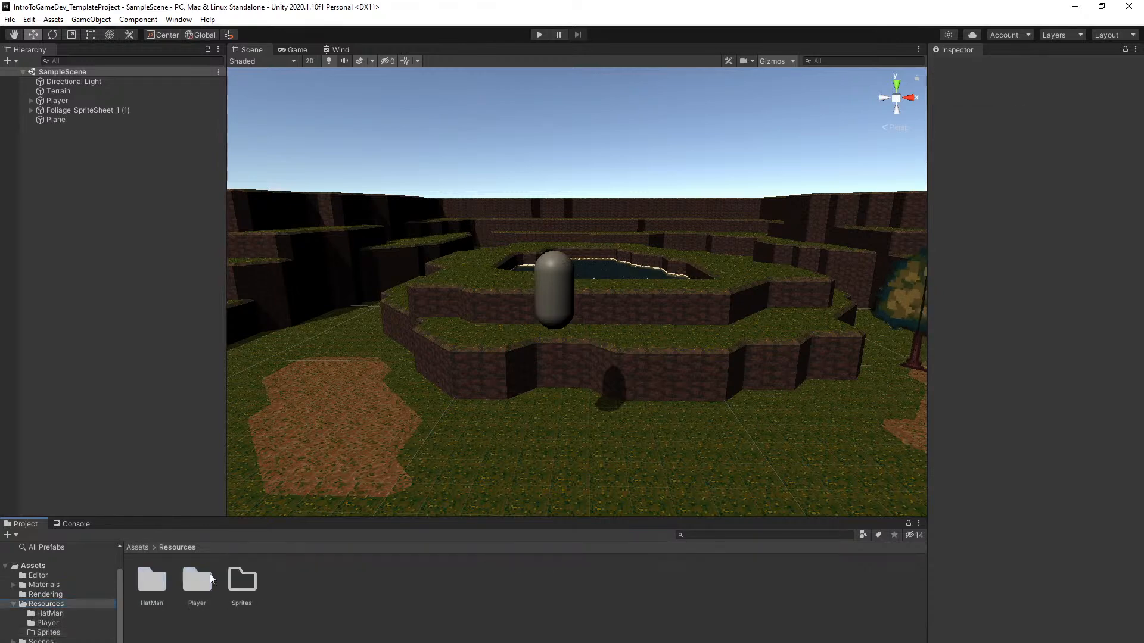
Check the sprites inside the Resources/Player folder and return to Resources
{"action": "mouse_move", "coordinate": [425, 440]}
{"action": "right_mouse_down"}
{"action": "mouse_move", "coordinate": [406, 411]}
{"action": "mouse_move", "coordinate": [427, 430]}
{"action": "right_mouse_up"}
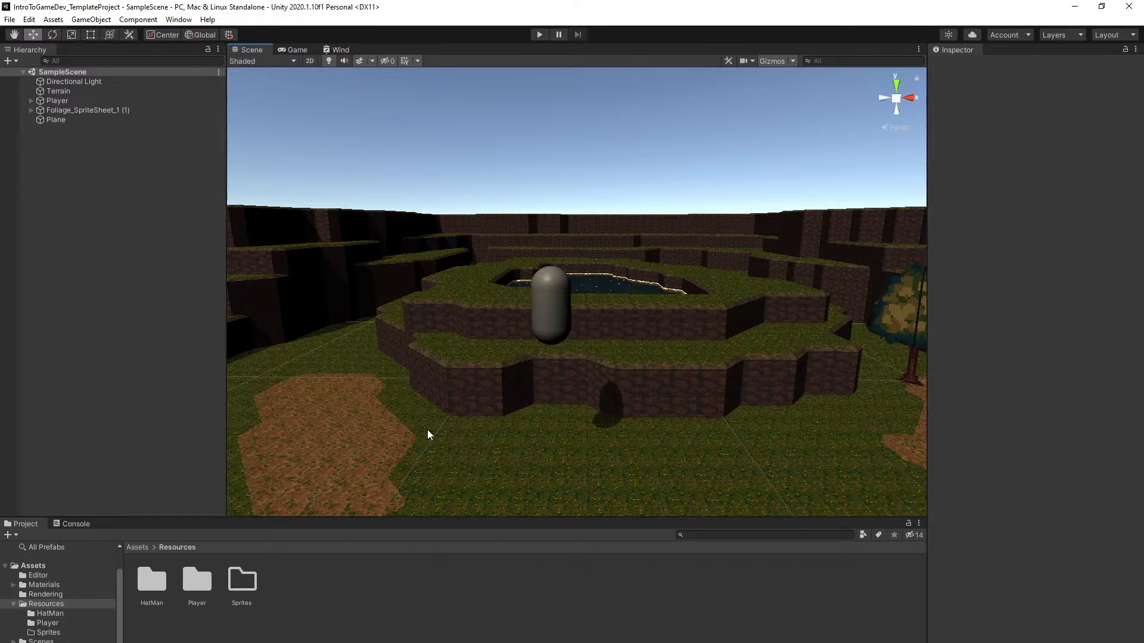
{"action": "double_click", "coordinate": [202, 585]}
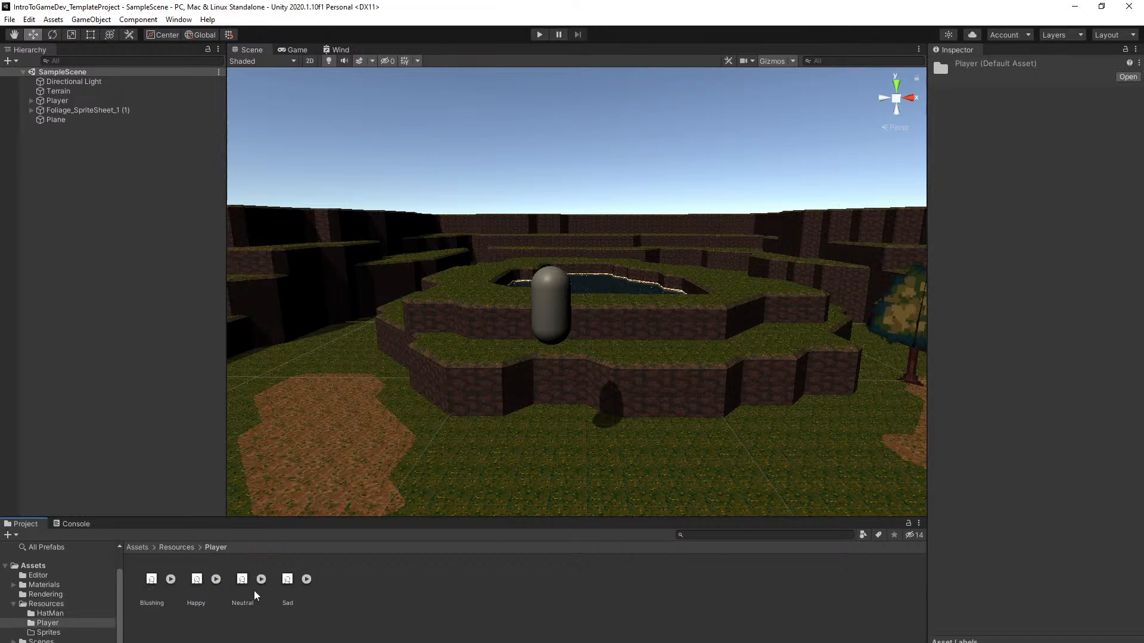
{"action": "left_click", "coordinate": [177, 548]}
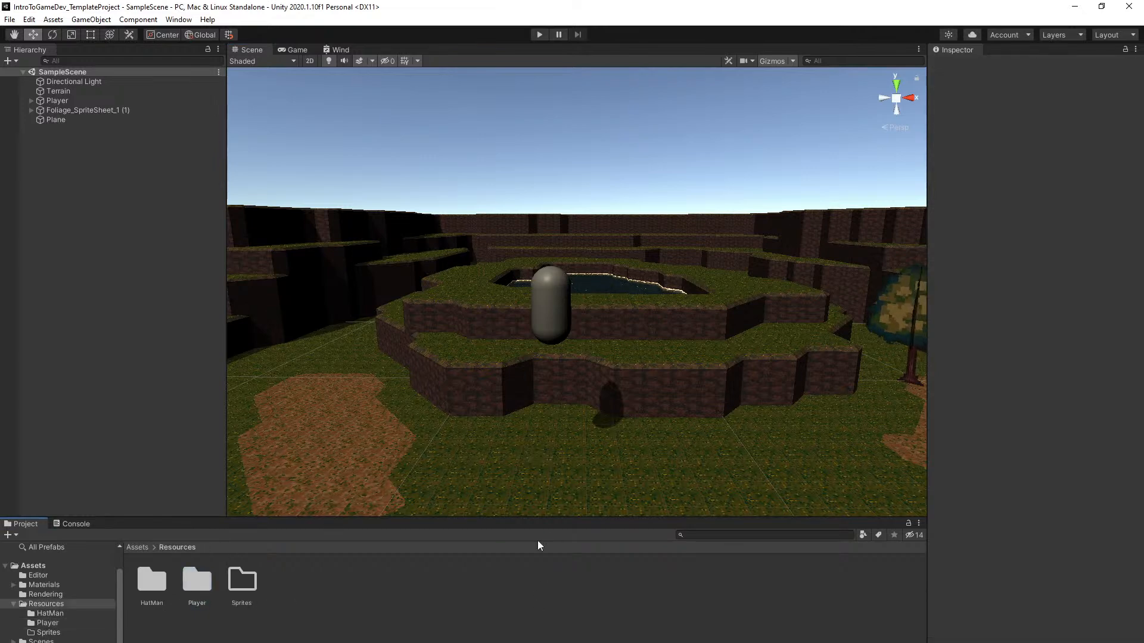
{"action": "key", "text": "w"}
{"action": "mouse_move", "coordinate": [544, 429]}
{"action": "right_mouse_down"}
{"action": "mouse_move", "coordinate": [547, 455]}
{"action": "mouse_move", "coordinate": [548, 434]}
{"action": "mouse_move", "coordinate": [545, 444]}
{"action": "right_mouse_up"}
{"action": "key", "text": "s"}
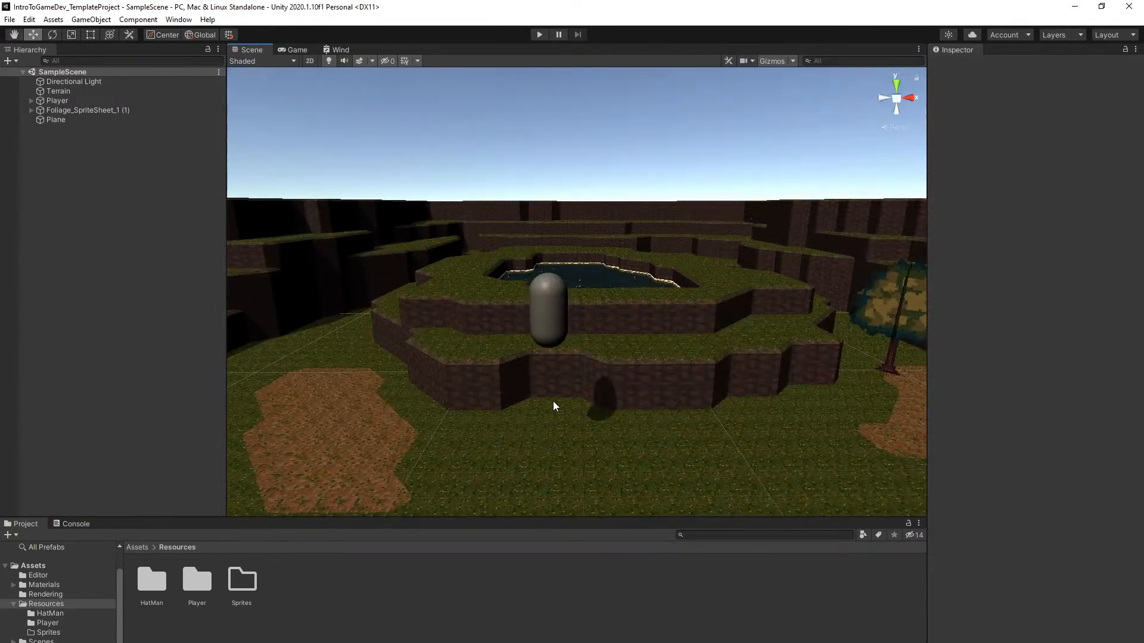
{"action": "mouse_move", "coordinate": [523, 414]}
{"action": "right_mouse_down"}
{"action": "mouse_move", "coordinate": [559, 395]}
{"action": "mouse_move", "coordinate": [611, 480]}
{"action": "mouse_move", "coordinate": [523, 454]}
{"action": "mouse_move", "coordinate": [513, 420]}
{"action": "right_mouse_up"}
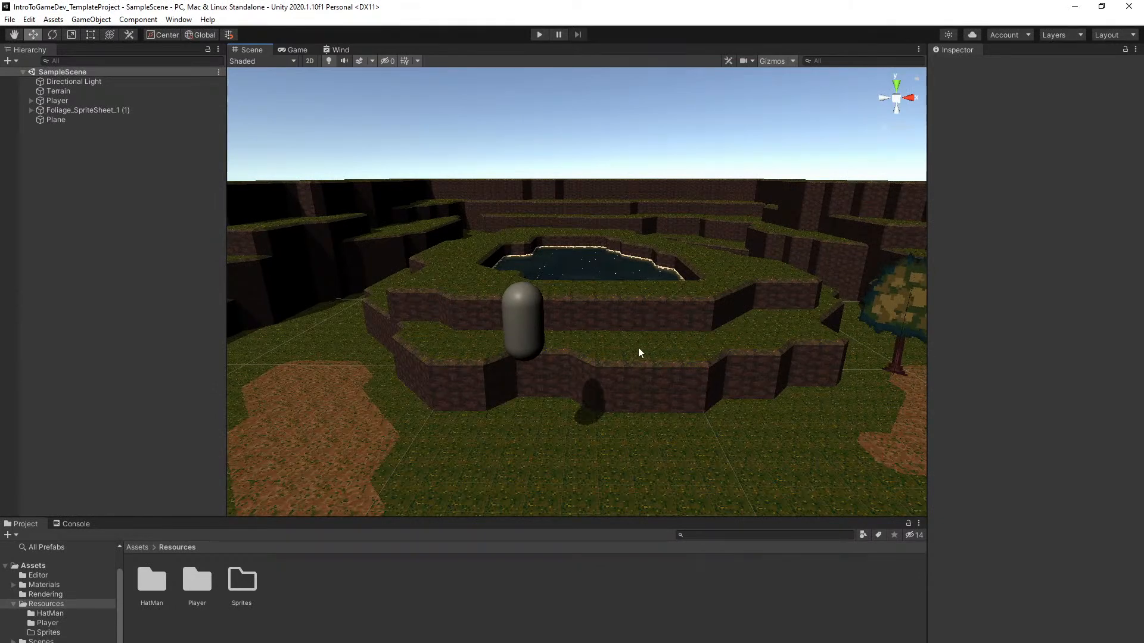
Delete the empty Sprites folder from Resources
{"action": "left_click", "coordinate": [242, 582]}
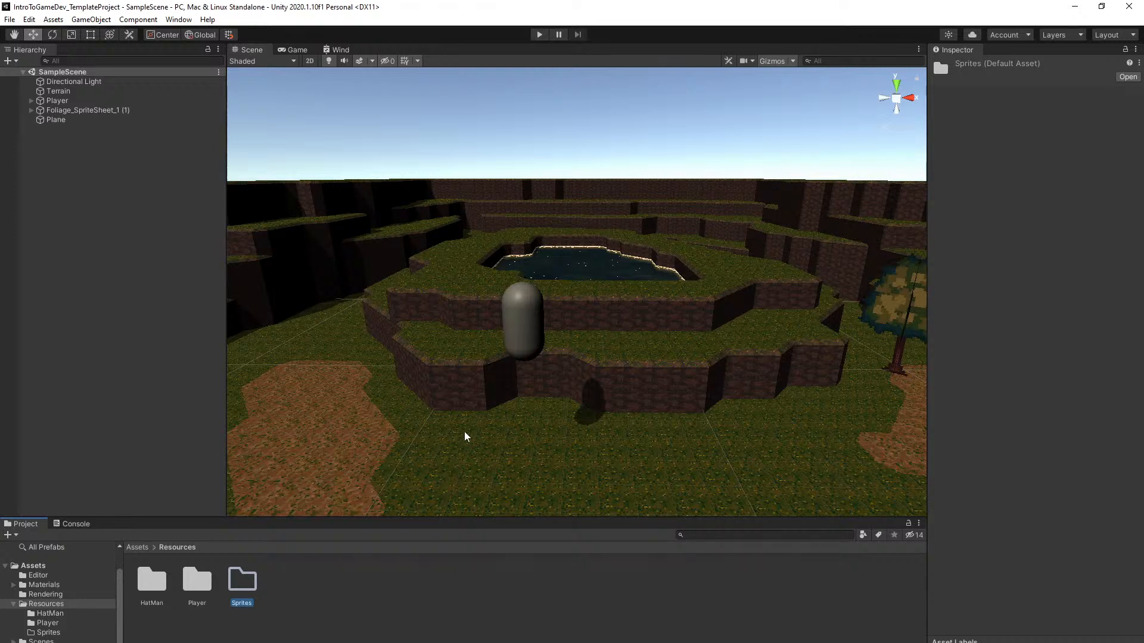
{"action": "key", "text": "Delete"}
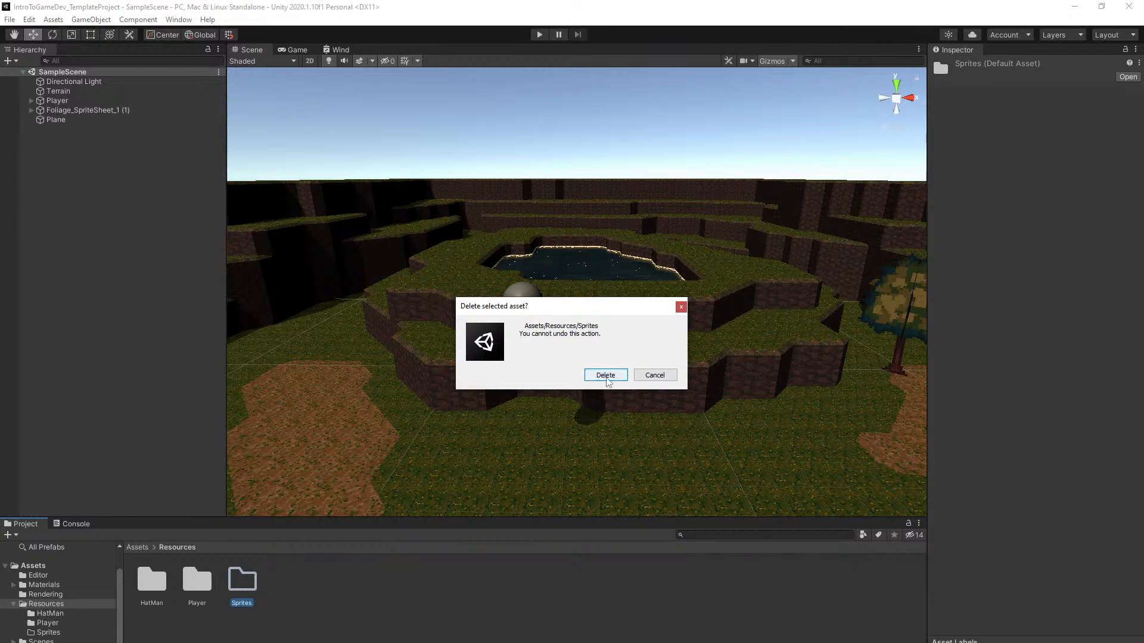
{"action": "left_click", "coordinate": [606, 375]}
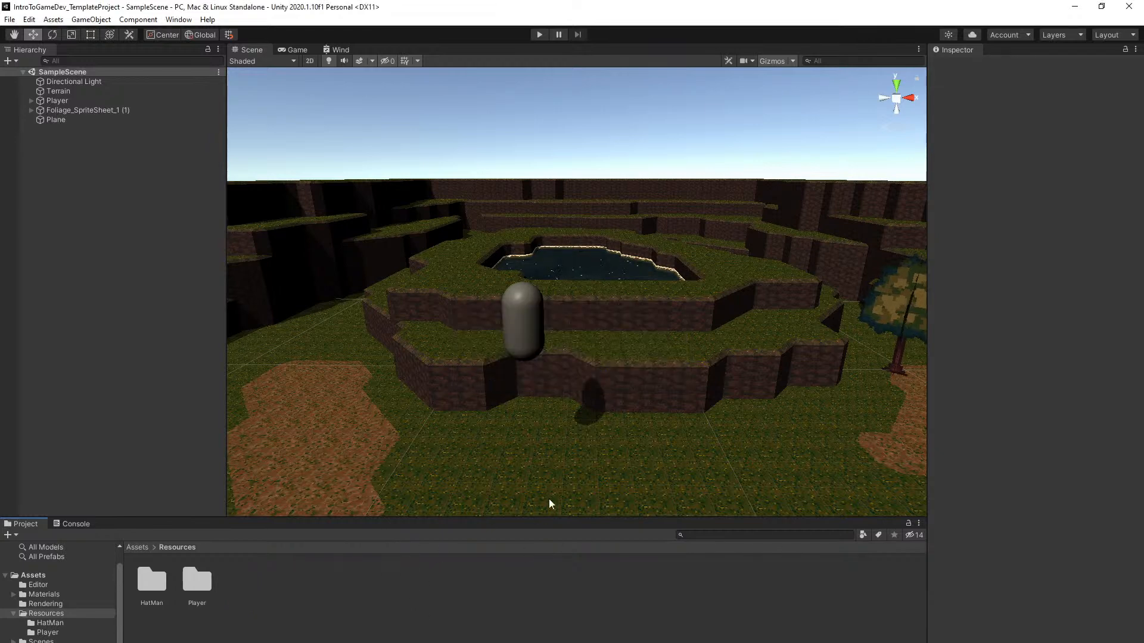
Set the Box image in Assets/Sprites to texture type Sprite (2D and UI) with Point (no filter) filtering and apply the import settings
{"action": "right_click_drag", "start_coordinate": [530, 505], "coordinate": [566, 499]}
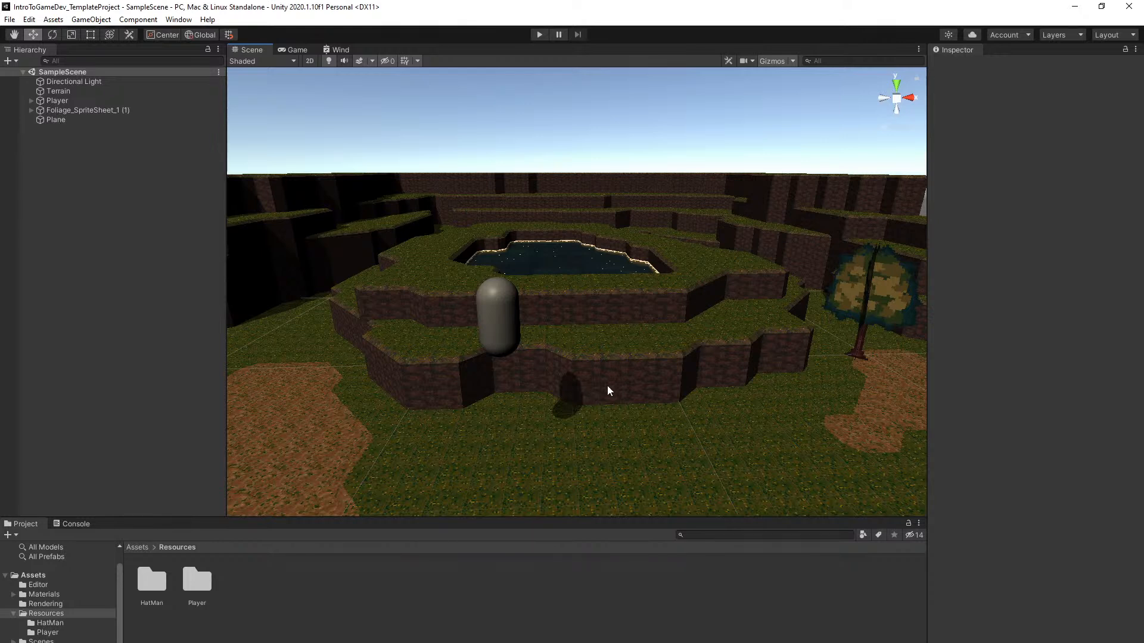
{"action": "right_click_drag", "start_coordinate": [529, 427], "coordinate": [208, 513]}
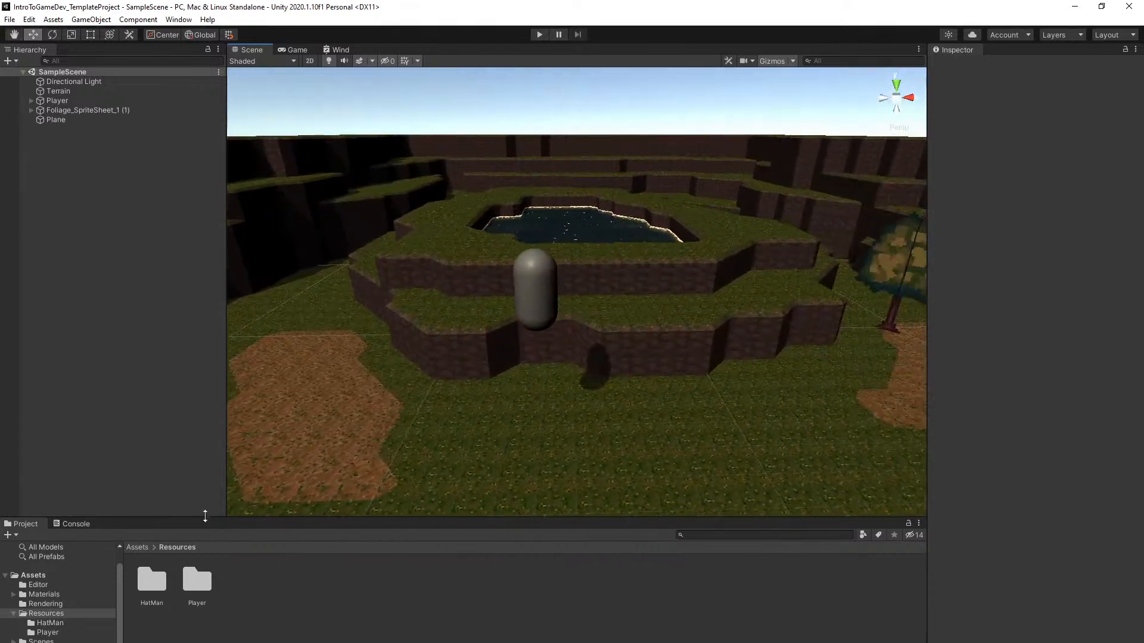
{"action": "left_click", "coordinate": [140, 548]}
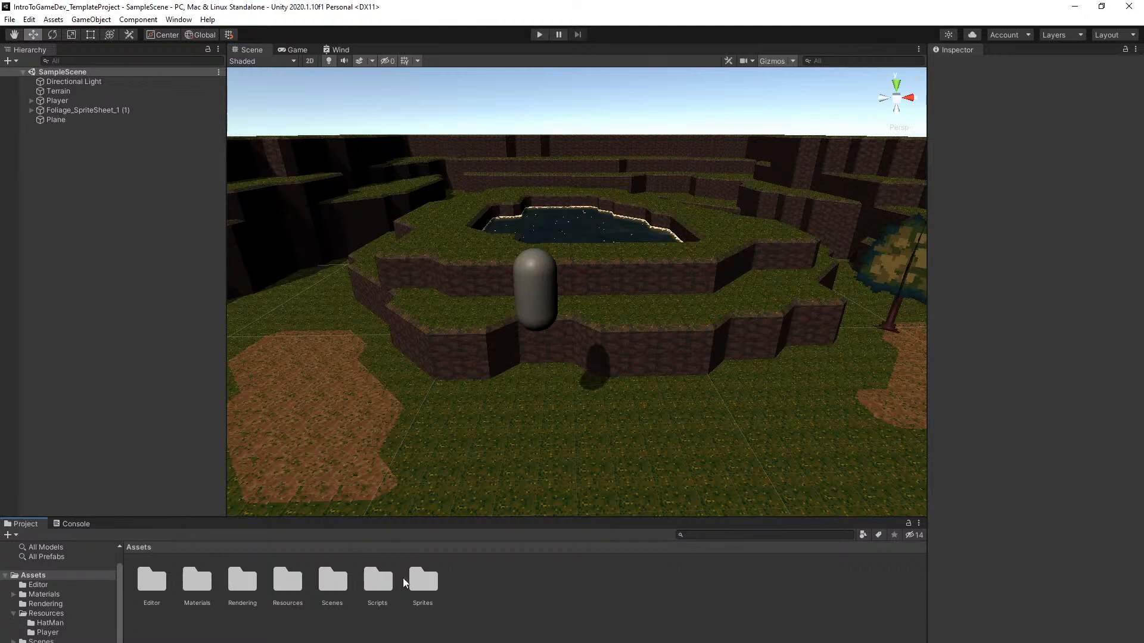
{"action": "double_click", "coordinate": [419, 583]}
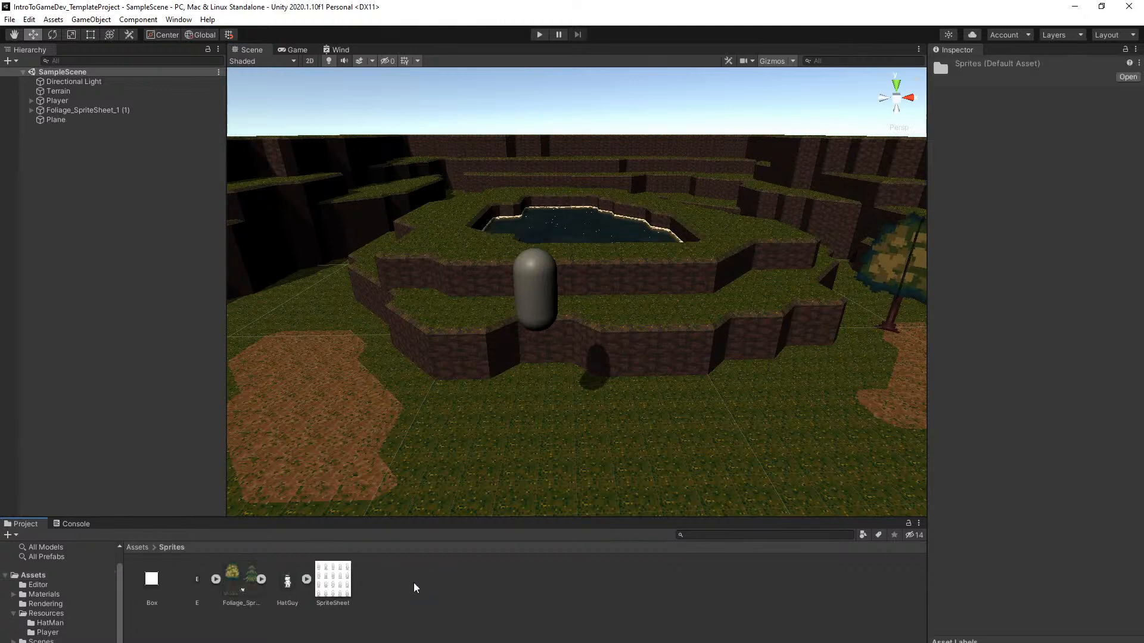
{"action": "left_click", "coordinate": [151, 580]}
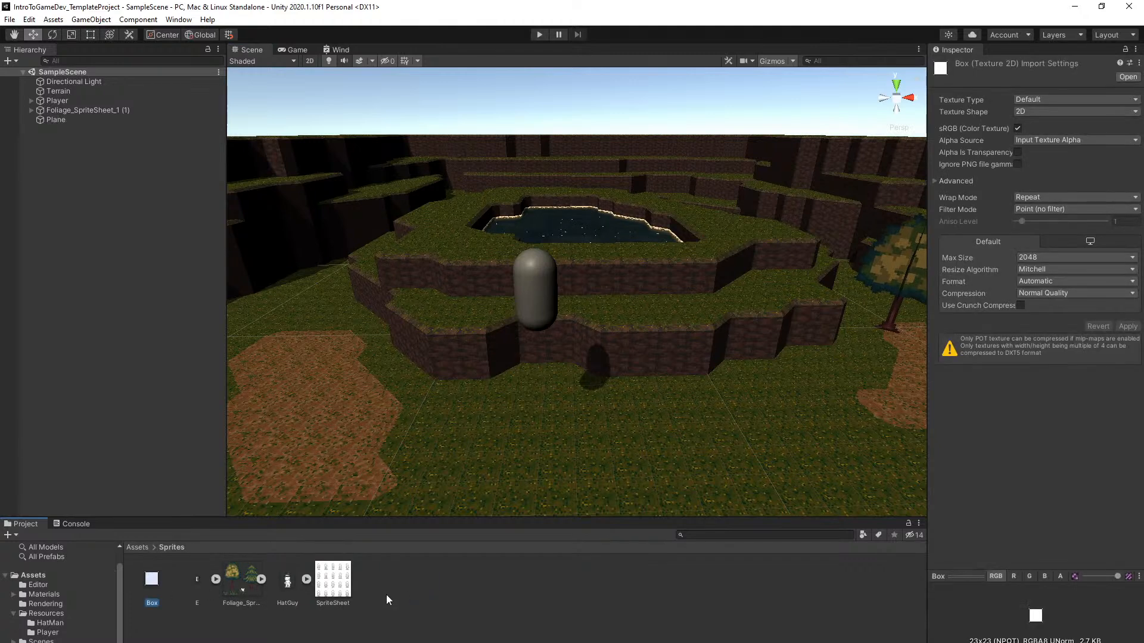
{"action": "left_click", "coordinate": [1027, 99]}
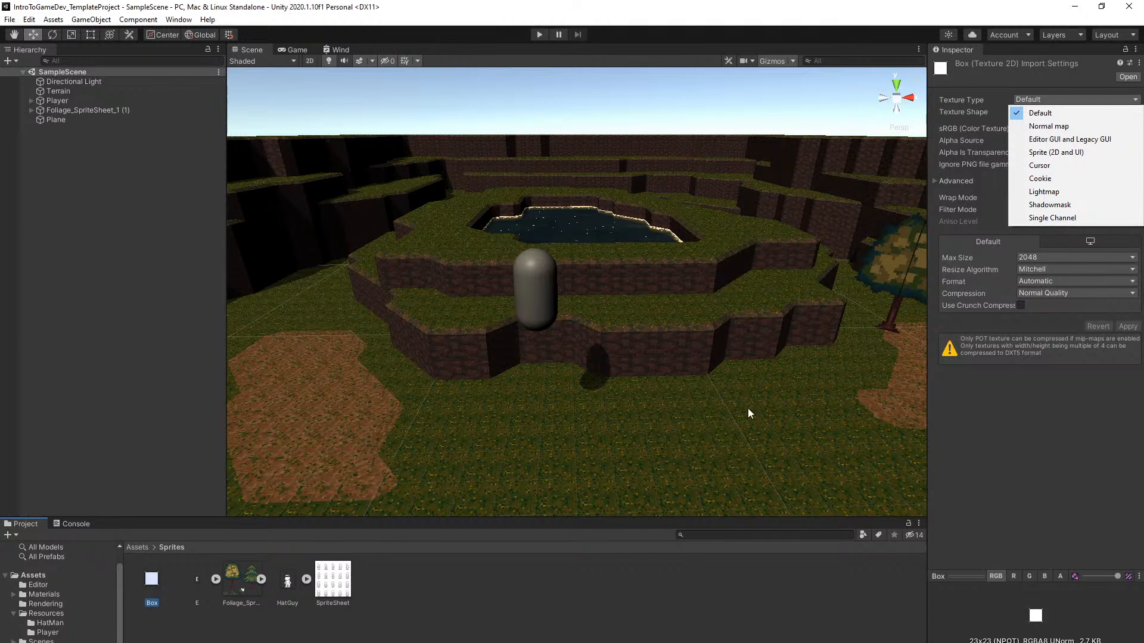
{"action": "left_click", "coordinate": [1045, 154]}
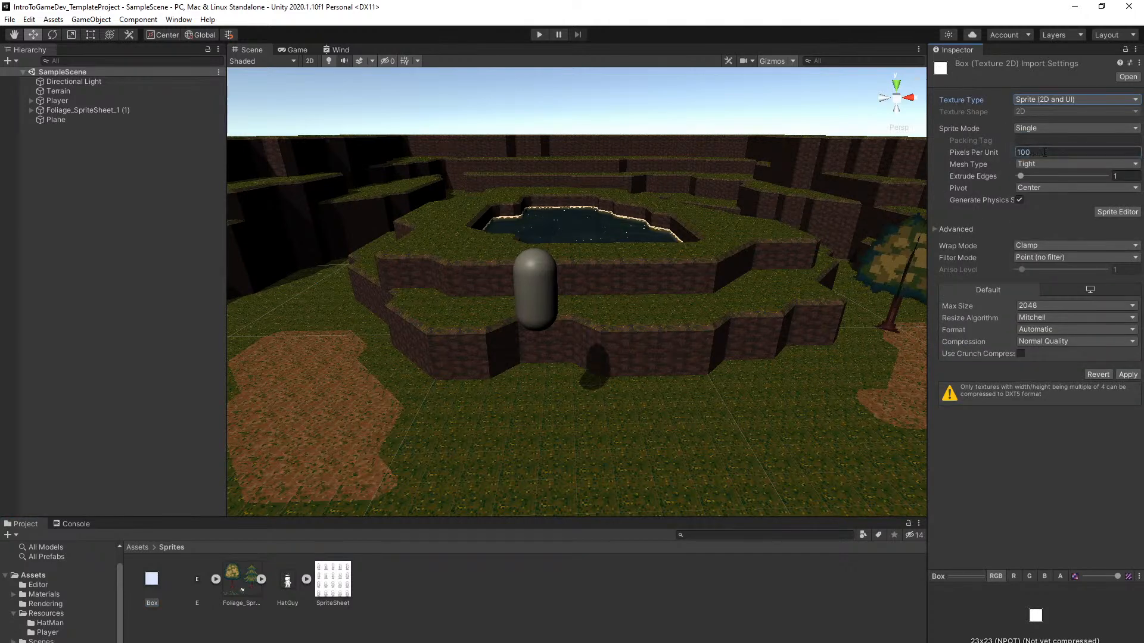
{"action": "left_click", "coordinate": [1051, 262]}
{"action": "left_click", "coordinate": [1051, 277]}
{"action": "left_click", "coordinate": [1128, 374]}
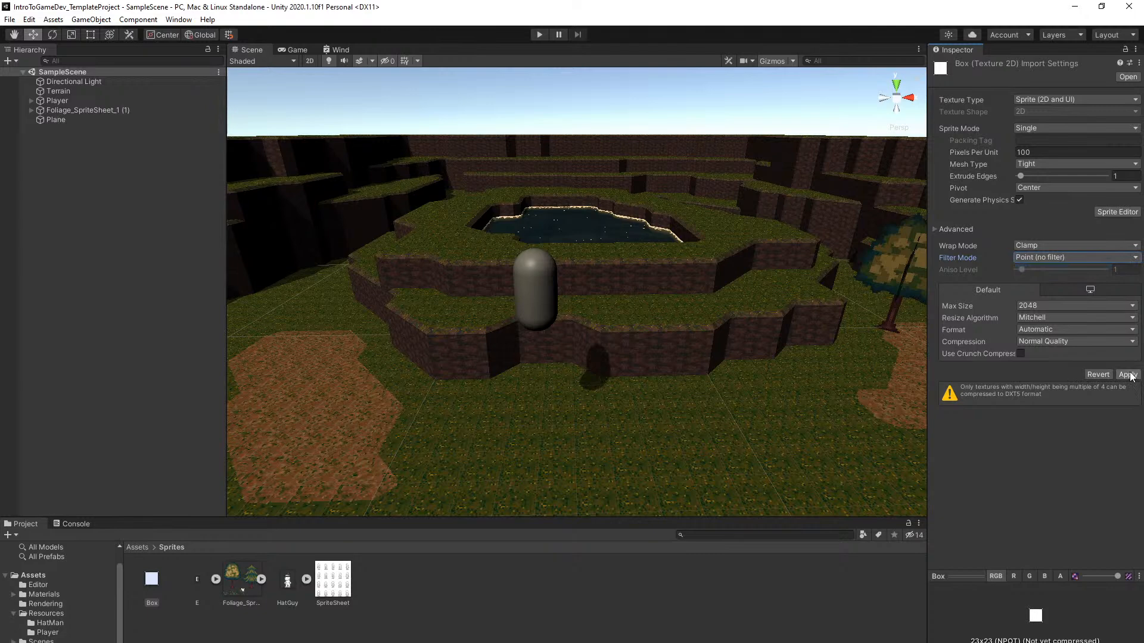
Compare the import settings of Foliage_SpriteSheet, Box and E, keeping the Box sprite mode at Single
{"action": "left_click_drag", "start_coordinate": [709, 323], "coordinate": [730, 313], "text": "alt"}
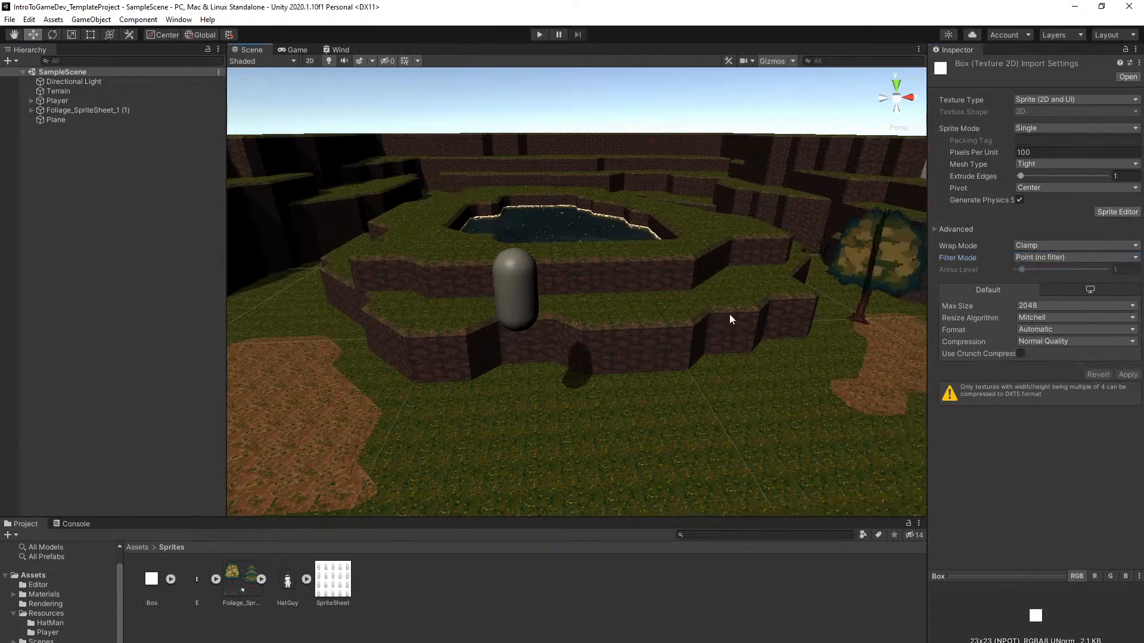
{"action": "left_click", "coordinate": [235, 582]}
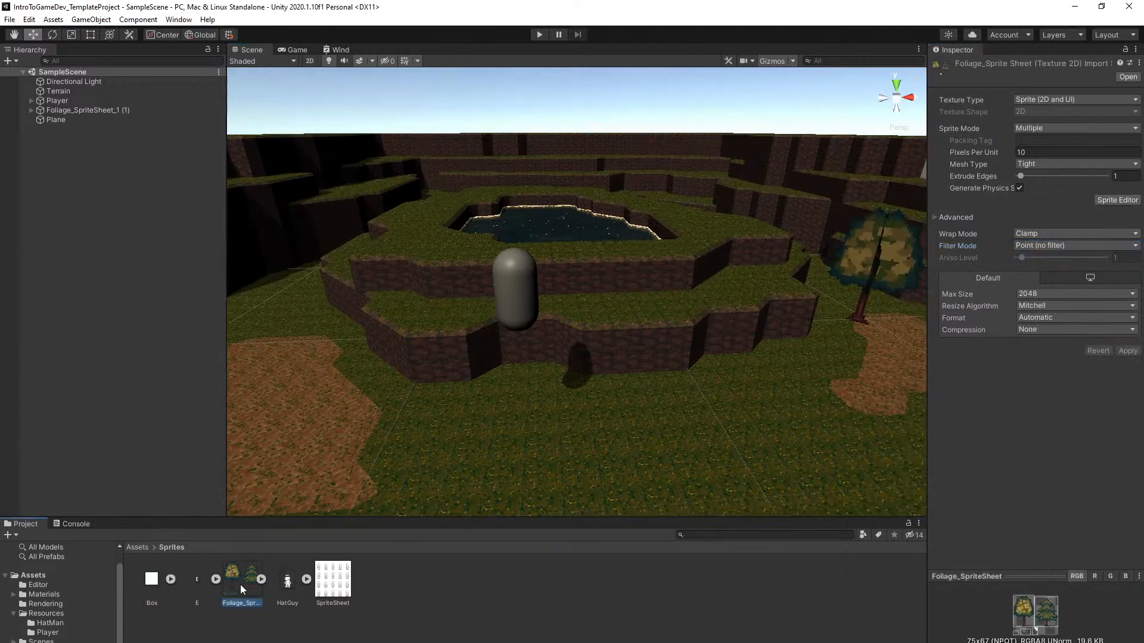
{"action": "left_click", "coordinate": [152, 581]}
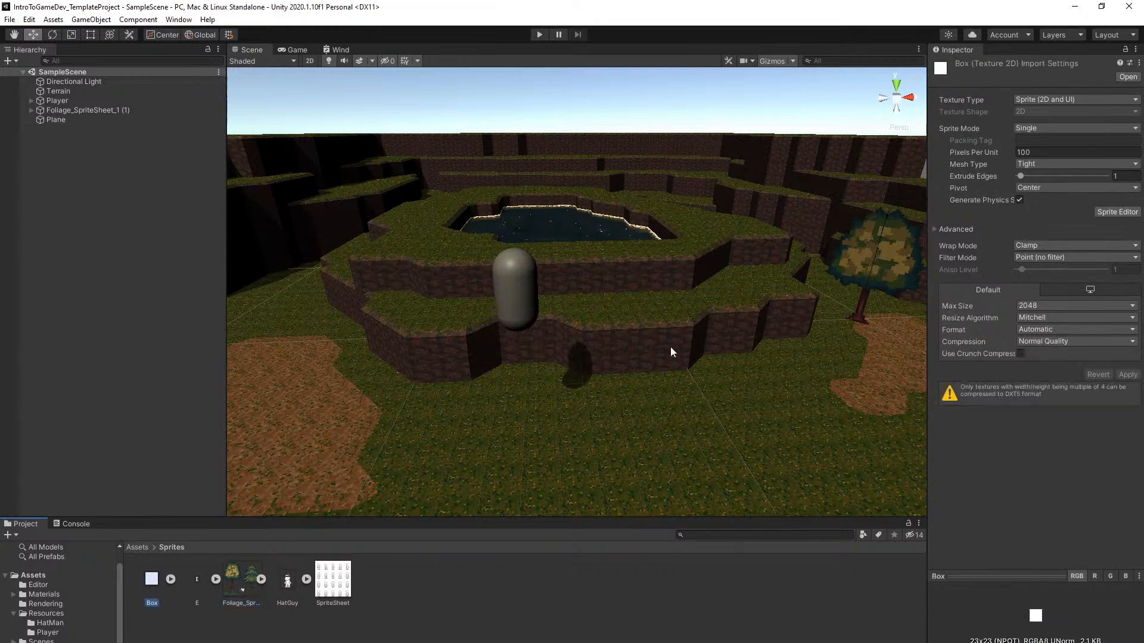
{"action": "left_click", "coordinate": [1075, 128]}
{"action": "left_click", "coordinate": [1048, 138]}
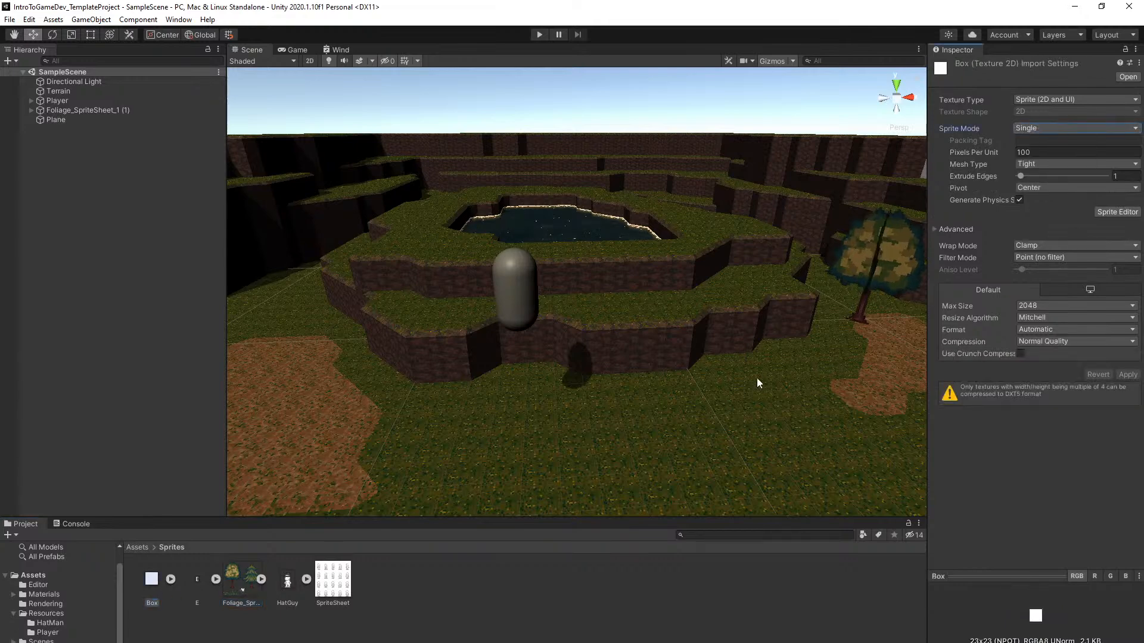
{"action": "right_click_drag", "start_coordinate": [764, 373], "coordinate": [746, 382]}
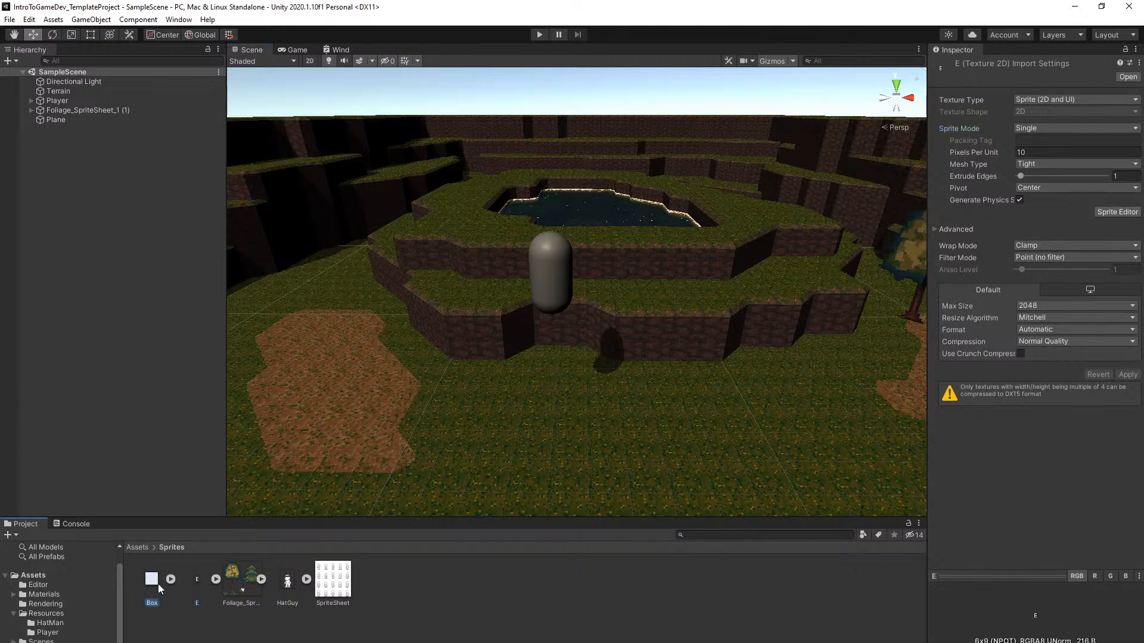
{"action": "left_click", "coordinate": [446, 595]}
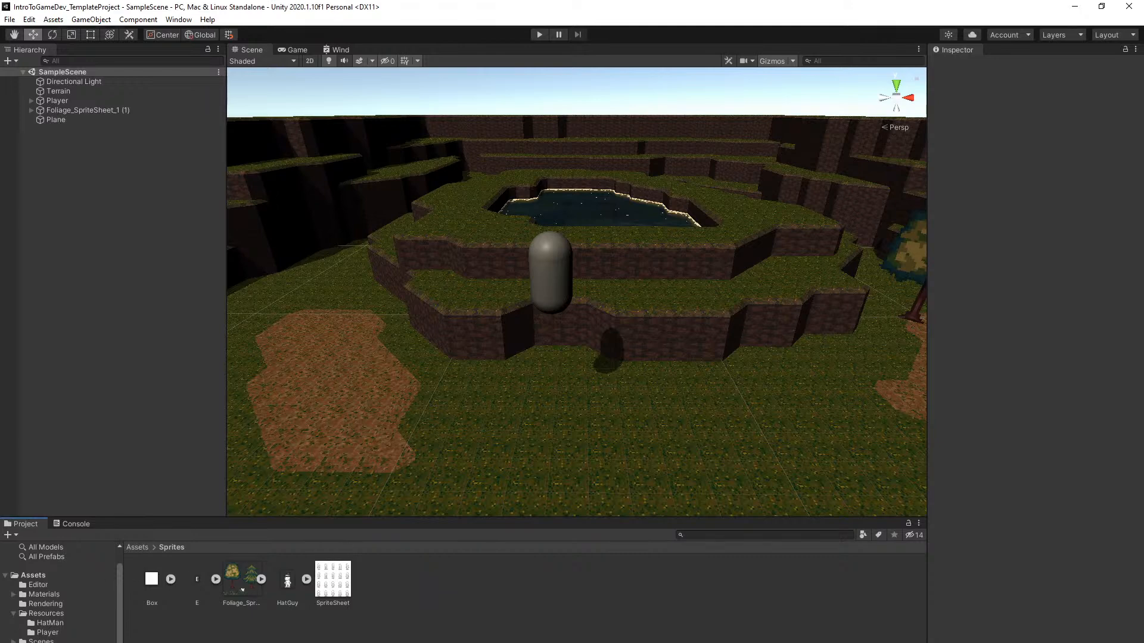
{"action": "right_click_drag", "start_coordinate": [577, 360], "coordinate": [582, 395]}
{"action": "key", "text": "s"}
{"action": "key", "text": "w"}
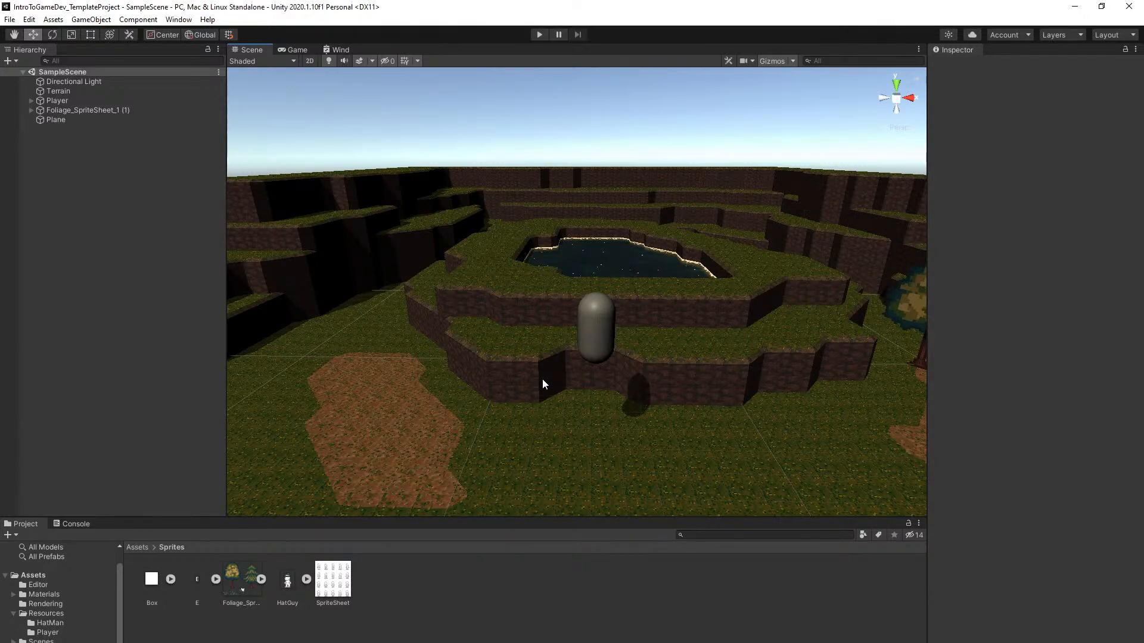
Open the Box sprite in the Sprite Editor, then enlarge and reposition the editor window
{"action": "left_click", "coordinate": [151, 584]}
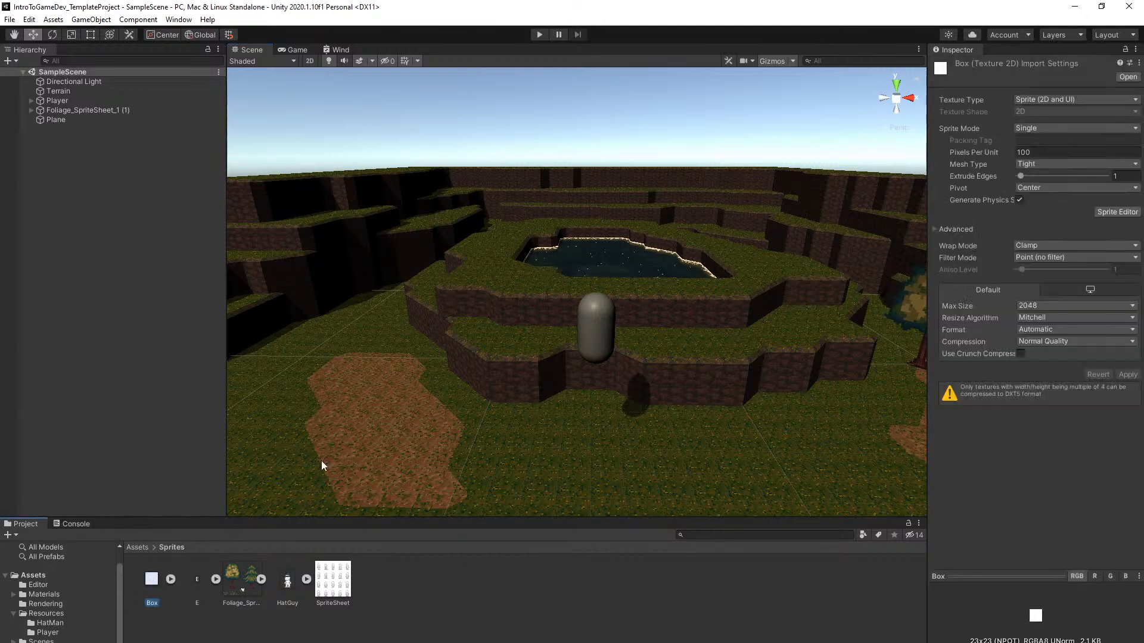
{"action": "left_click", "coordinate": [1111, 215]}
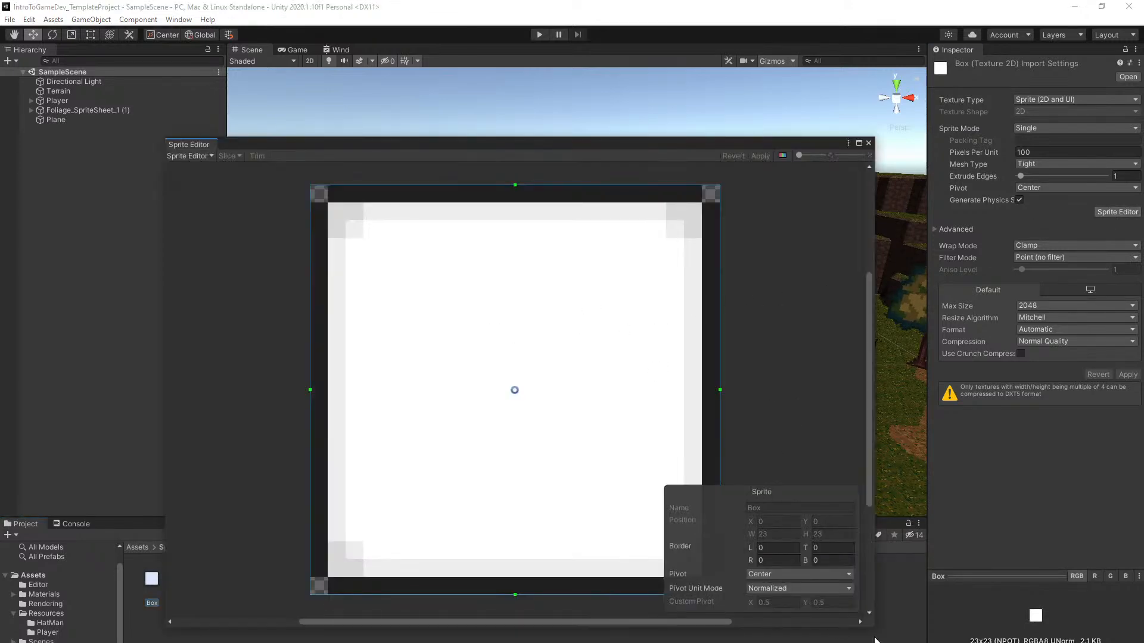
{"action": "left_click_drag", "start_coordinate": [873, 626], "coordinate": [1071, 642]}
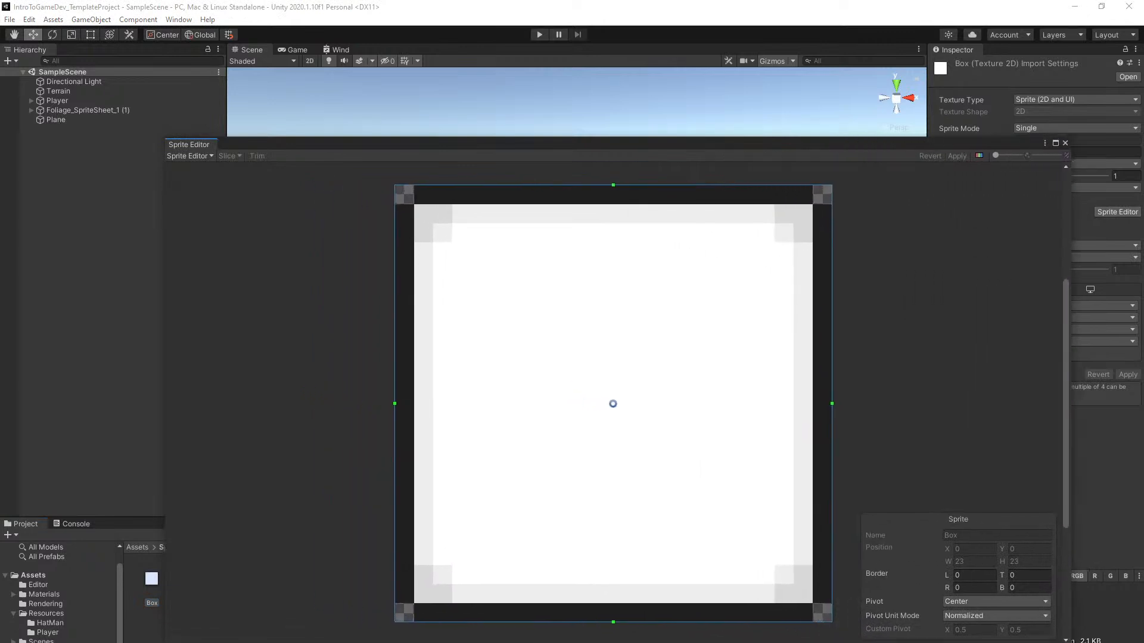
{"action": "left_click_drag", "start_coordinate": [635, 146], "coordinate": [567, 127]}
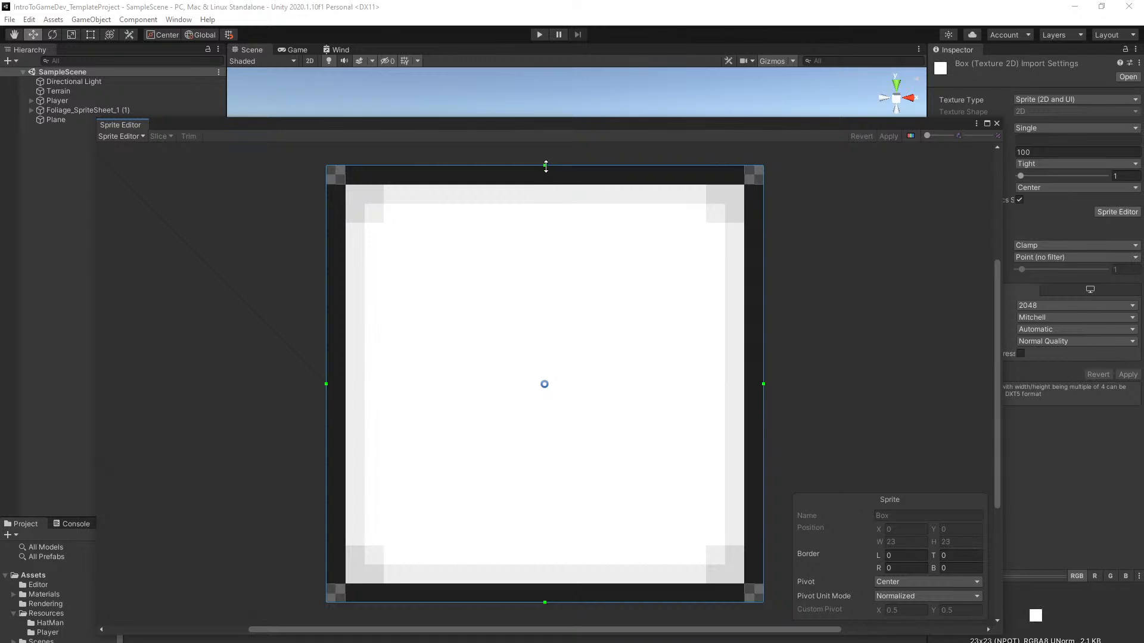
Set the Box sprite's left, top, bottom and right borders to 3 pixels each, close the Sprite Editor and apply the import settings
{"action": "mouse_move", "coordinate": [546, 167]}
{"action": "left_mouse_down"}
{"action": "mouse_move", "coordinate": [541, 204]}
{"action": "mouse_move", "coordinate": [546, 166]}
{"action": "left_mouse_up"}
{"action": "left_click_drag", "start_coordinate": [545, 166], "coordinate": [544, 222]}
{"action": "left_click_drag", "start_coordinate": [326, 412], "coordinate": [383, 426]}
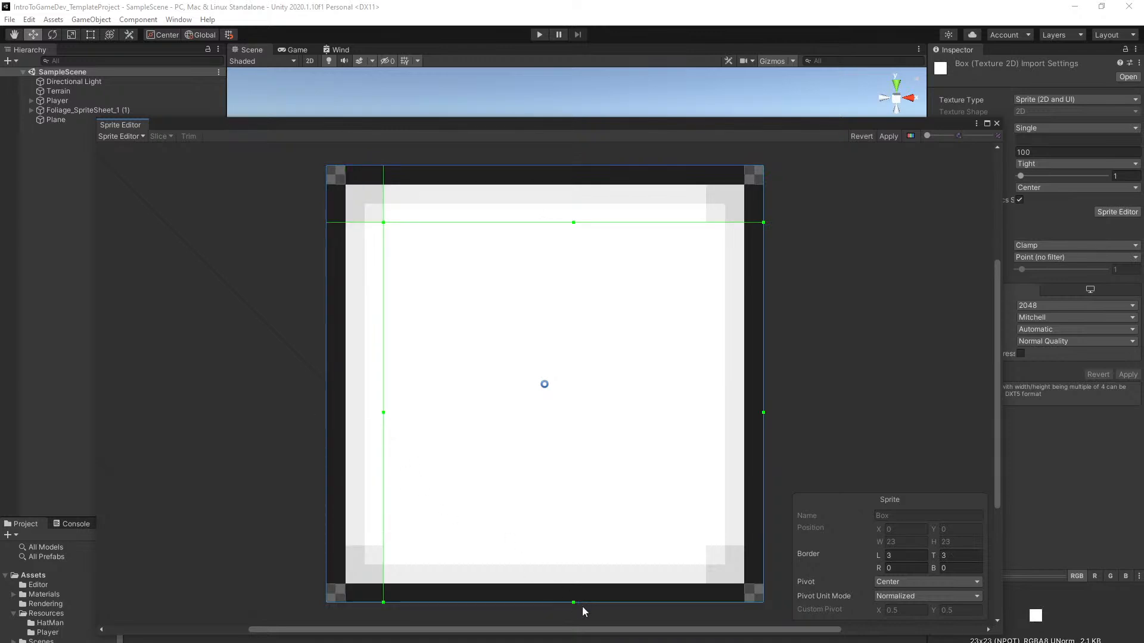
{"action": "left_click_drag", "start_coordinate": [572, 602], "coordinate": [573, 546]}
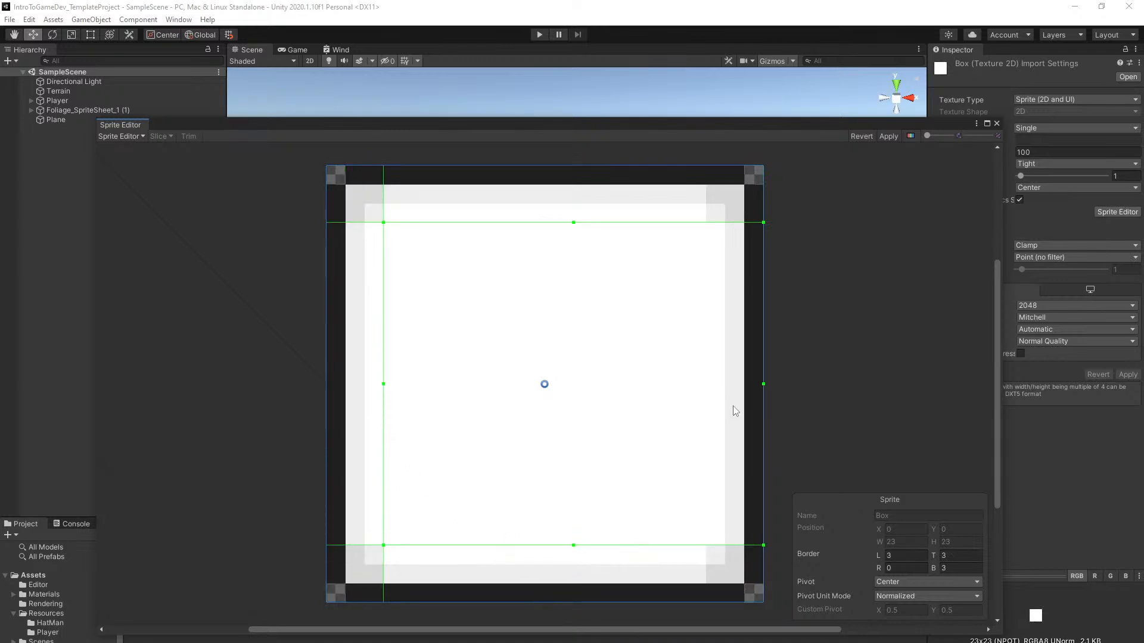
{"action": "left_click_drag", "start_coordinate": [763, 385], "coordinate": [706, 385]}
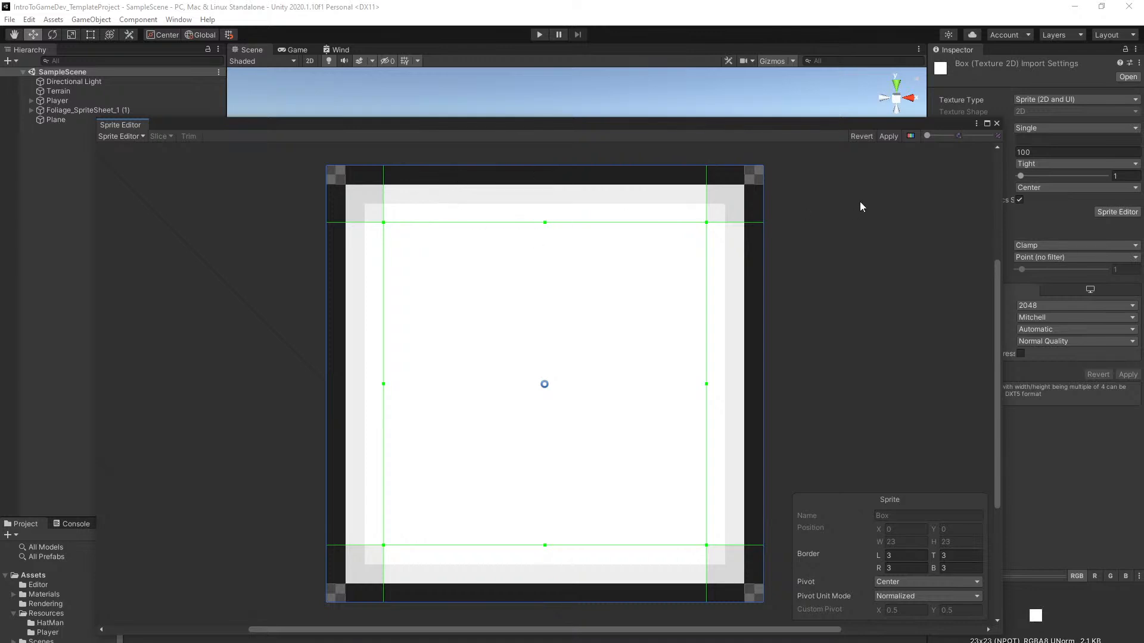
{"action": "left_click", "coordinate": [996, 123]}
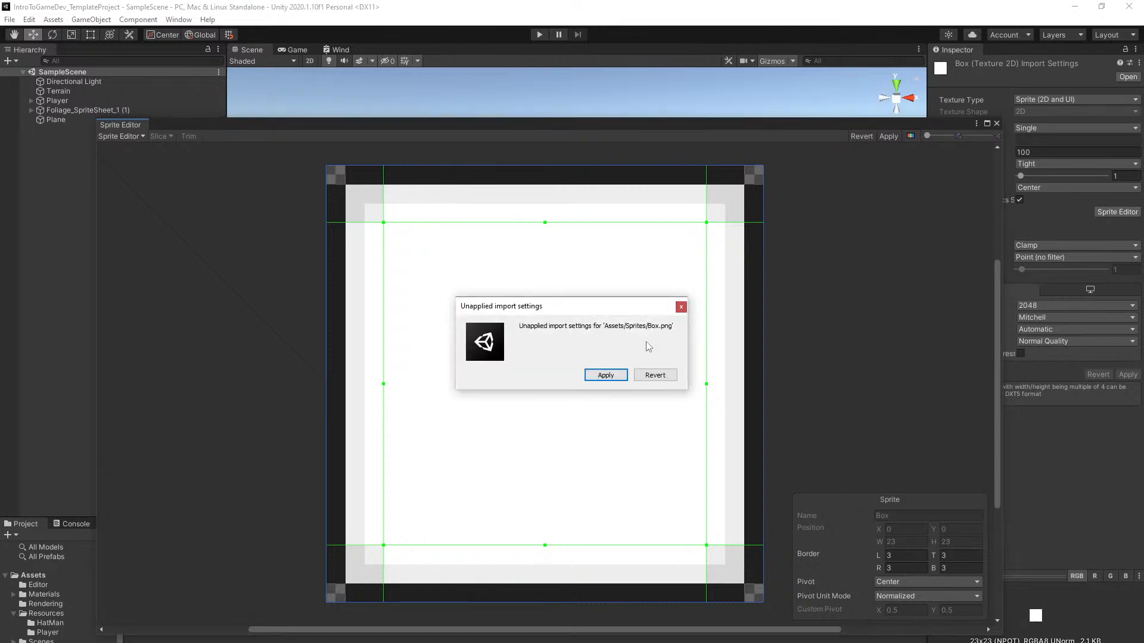
{"action": "left_click", "coordinate": [606, 376]}
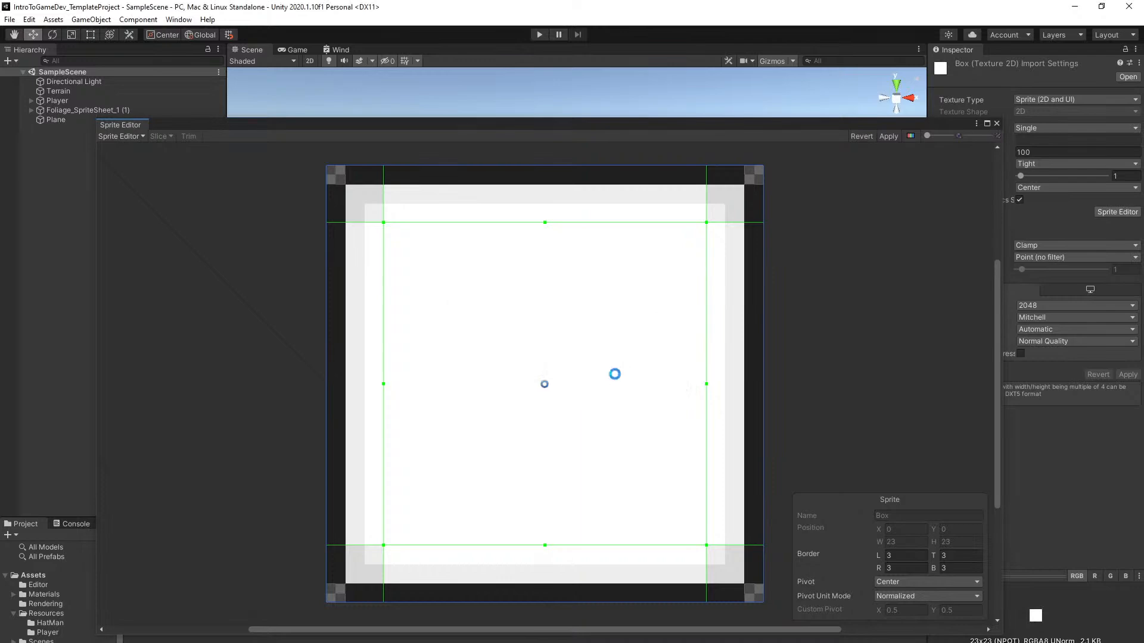
Place the Box sprite from Assets/Sprites into the scene, above the dirt path on the terrain
{"action": "left_click_drag", "start_coordinate": [538, 401], "coordinate": [307, 439], "text": "alt"}
{"action": "right_click_drag", "start_coordinate": [308, 438], "coordinate": [429, 430]}
{"action": "left_click_drag", "start_coordinate": [157, 578], "coordinate": [429, 298]}
{"action": "key", "text": "w"}
{"action": "right_click_drag", "start_coordinate": [451, 345], "coordinate": [552, 327]}
{"action": "key", "text": "w"}
{"action": "key", "text": "e"}
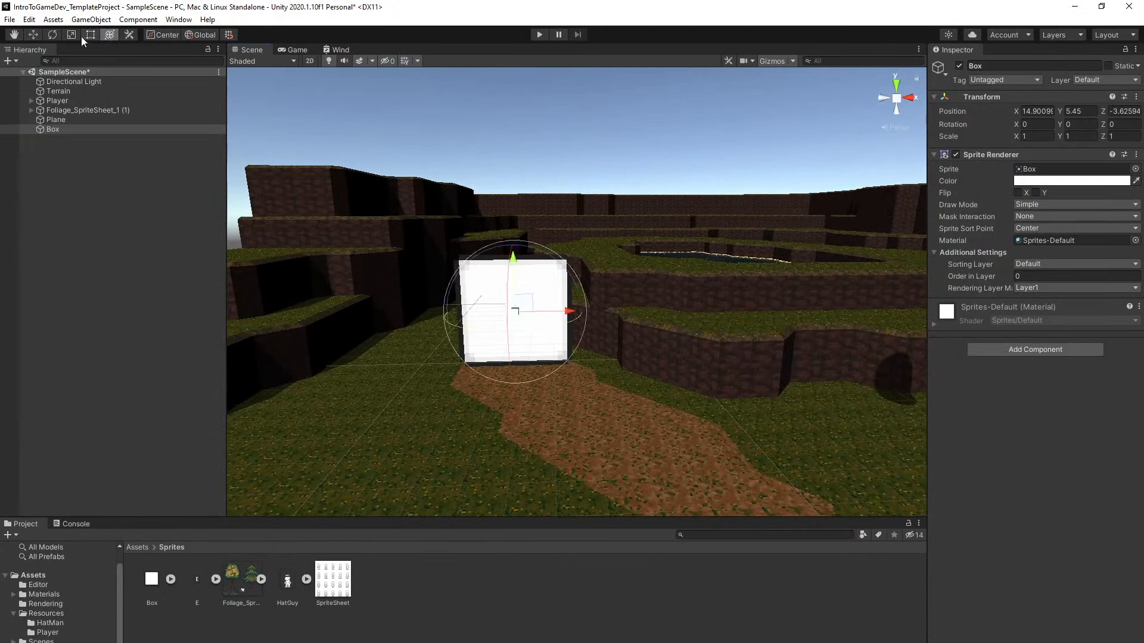
Stretch the Box sprite horizontally with the Rect tool in Simple draw mode and undo the stretch
{"action": "left_click", "coordinate": [90, 35]}
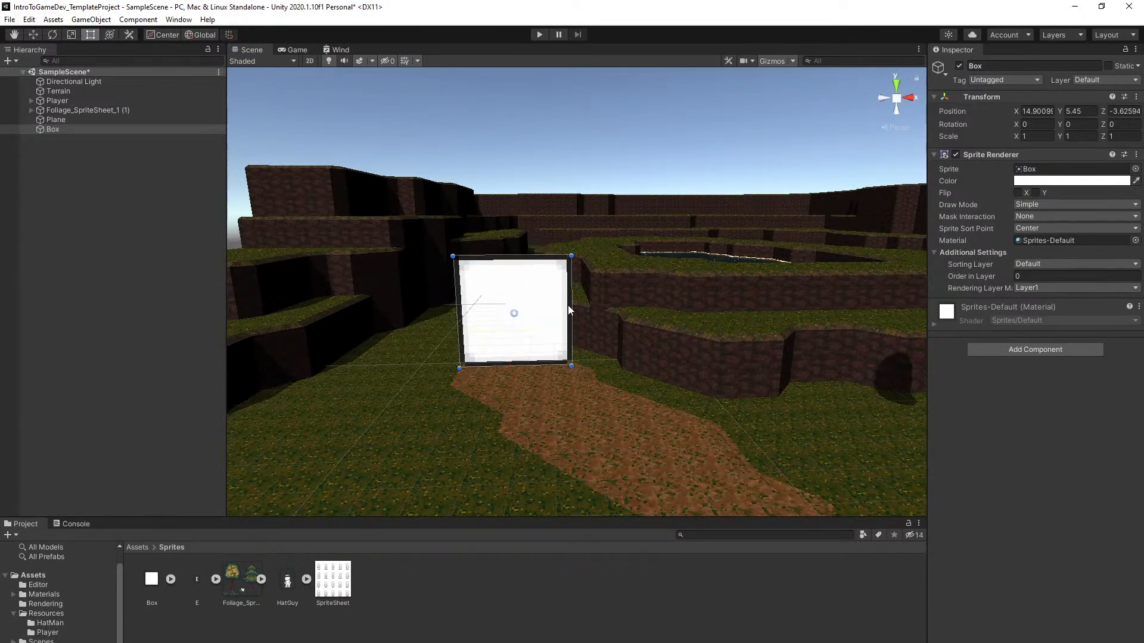
{"action": "left_click_drag", "start_coordinate": [571, 309], "coordinate": [907, 307]}
{"action": "key", "text": "ctrl+z"}
Switch the Box object's draw mode to Sliced and resize it to about 0.79 wide by 0.39 high
{"action": "left_click", "coordinate": [1029, 205]}
{"action": "left_click", "coordinate": [1028, 232]}
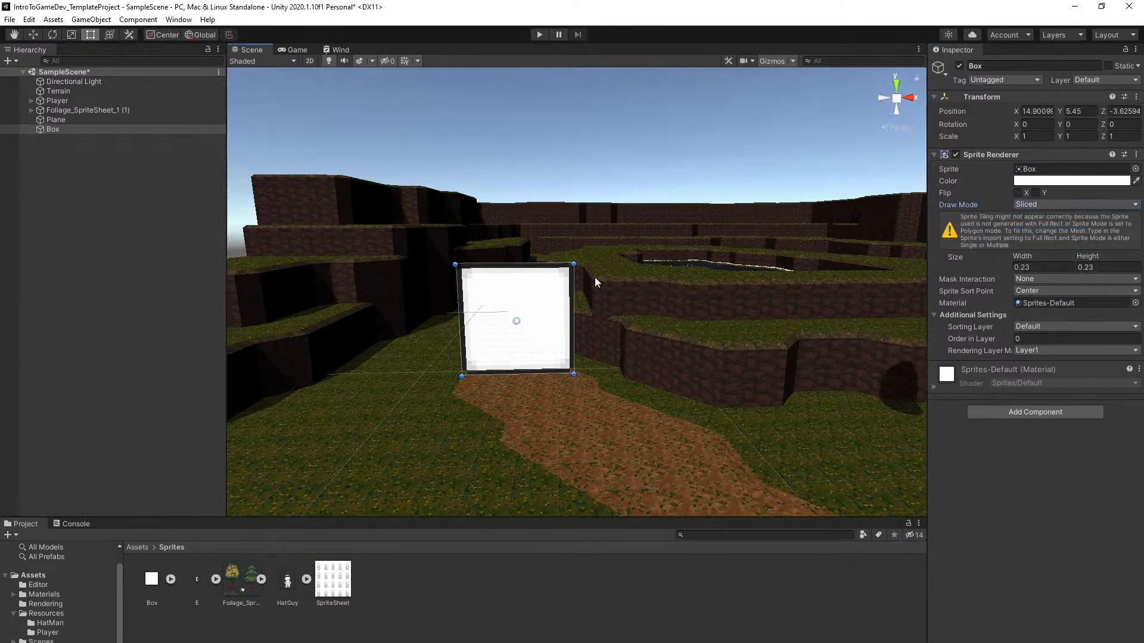
{"action": "left_click_drag", "start_coordinate": [572, 256], "coordinate": [788, 73]}
{"action": "right_click_drag", "start_coordinate": [776, 241], "coordinate": [499, 362]}
{"action": "key", "text": "s"}
{"action": "key", "text": "w"}
{"action": "key", "text": "s"}
{"action": "left_click_drag", "start_coordinate": [473, 391], "coordinate": [424, 300]}
{"action": "left_click", "coordinate": [34, 34]}
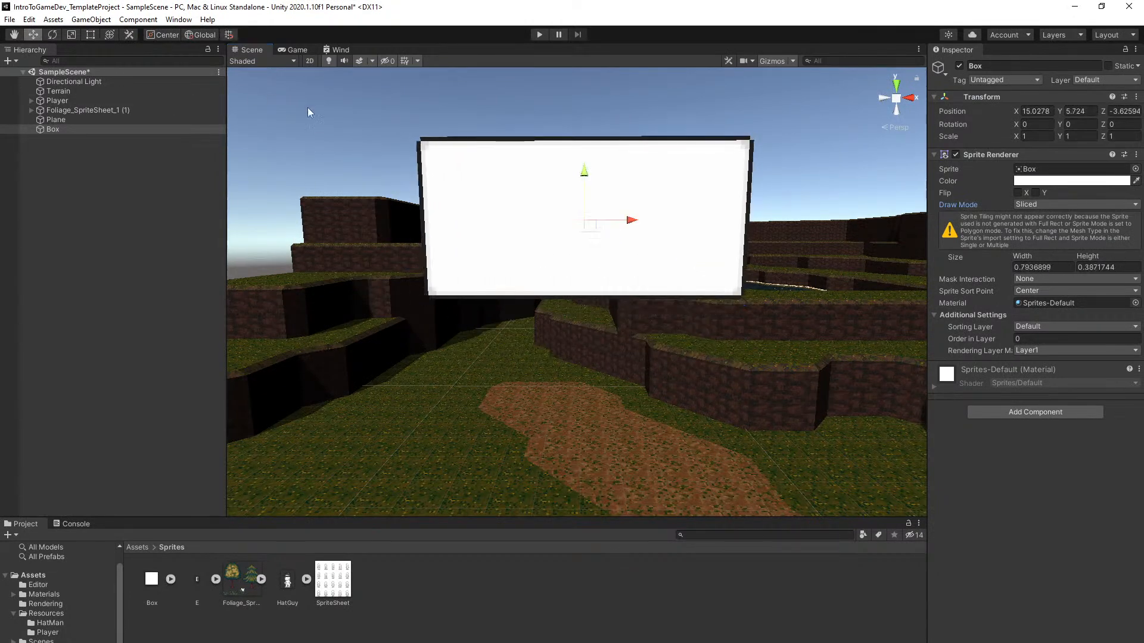
Delete the Box test object from the scene and save SampleScene
{"action": "key", "text": "Delete"}
{"action": "right_click_drag", "start_coordinate": [535, 253], "coordinate": [581, 318]}
{"action": "key", "text": "ctrl+s"}
{"action": "key", "text": "s"}
{"action": "key", "text": "d"}
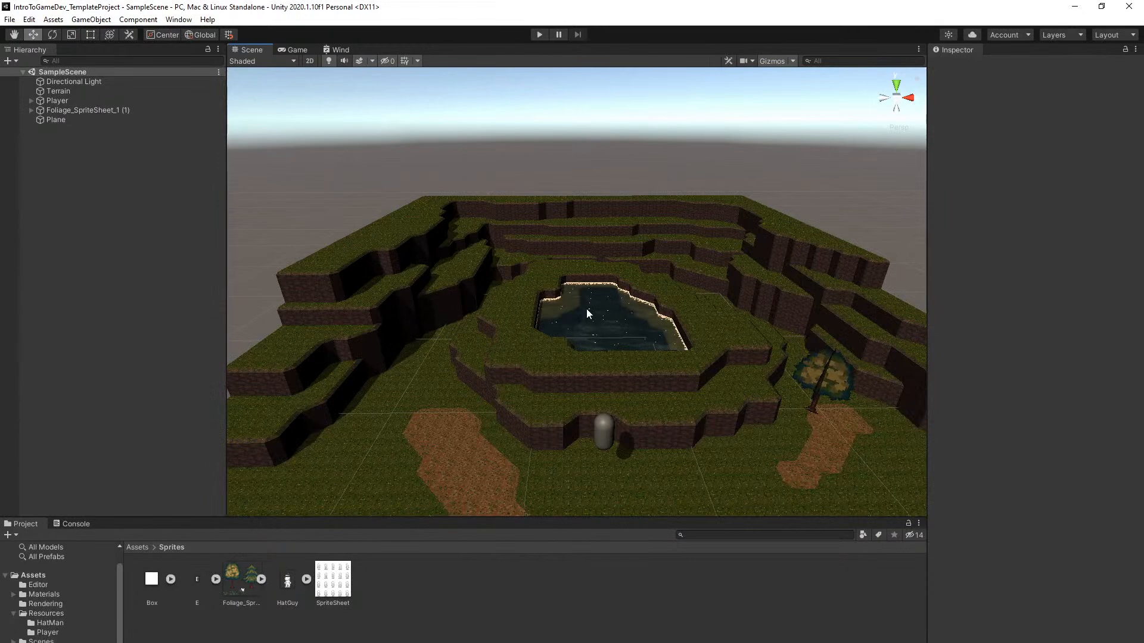
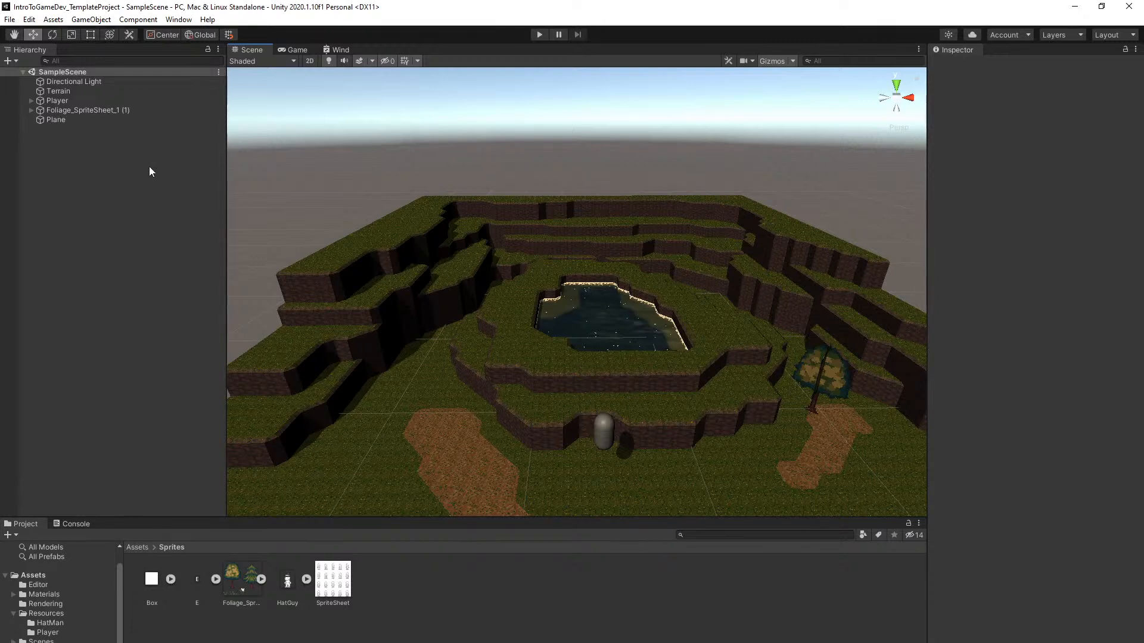
Add a UI Canvas at the root level of SampleScene
{"action": "right_click", "coordinate": [73, 154]}
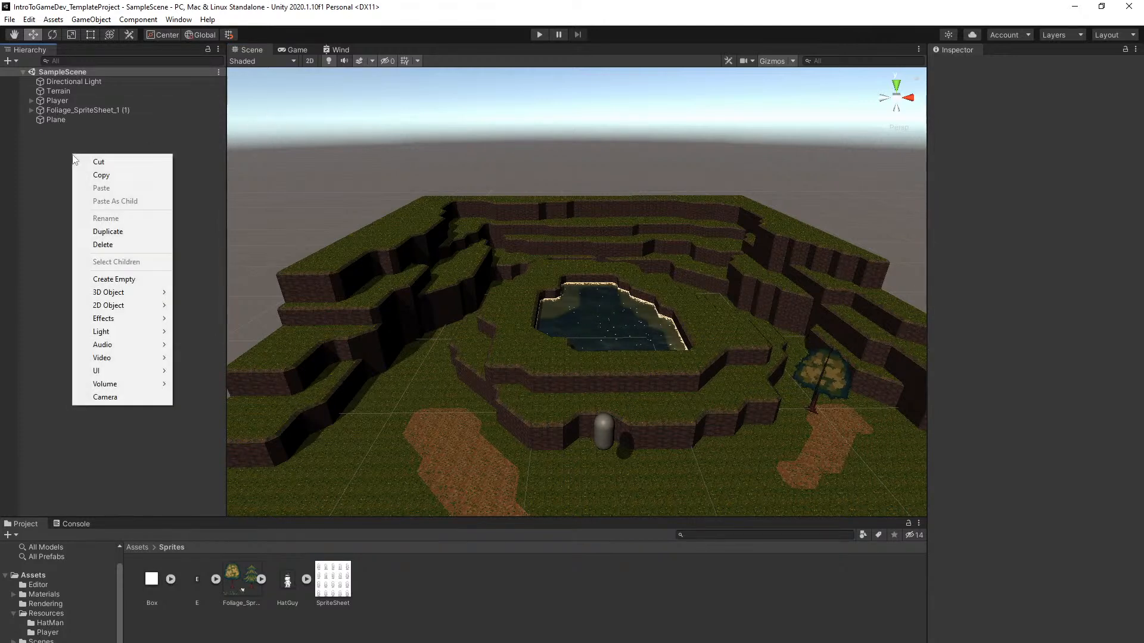
{"action": "left_click", "coordinate": [55, 123]}
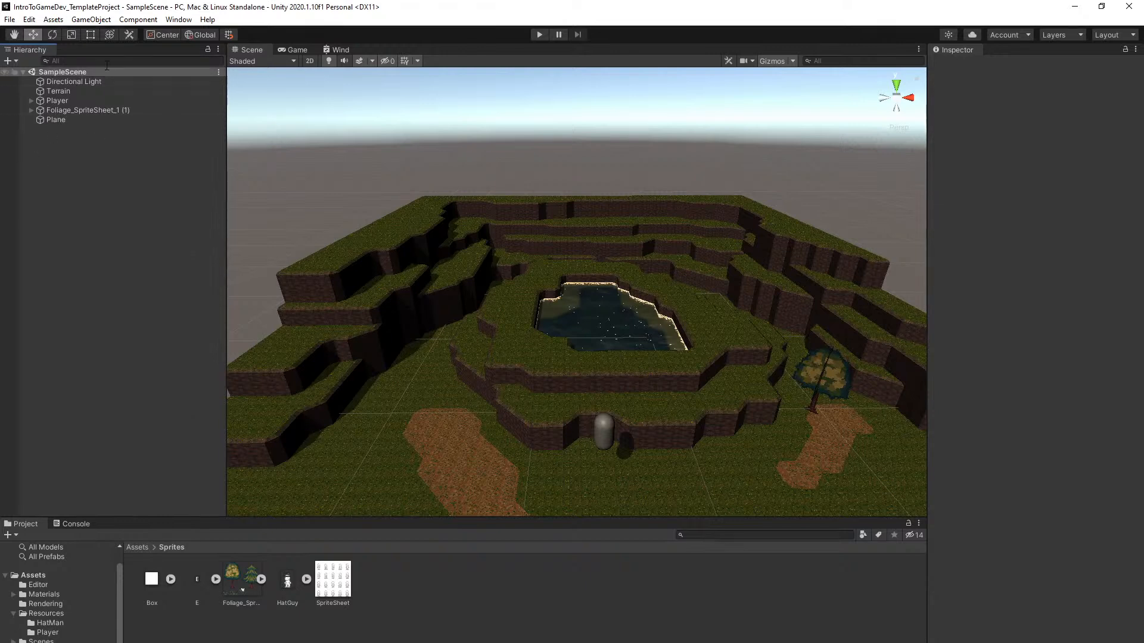
{"action": "right_click", "coordinate": [59, 137]}
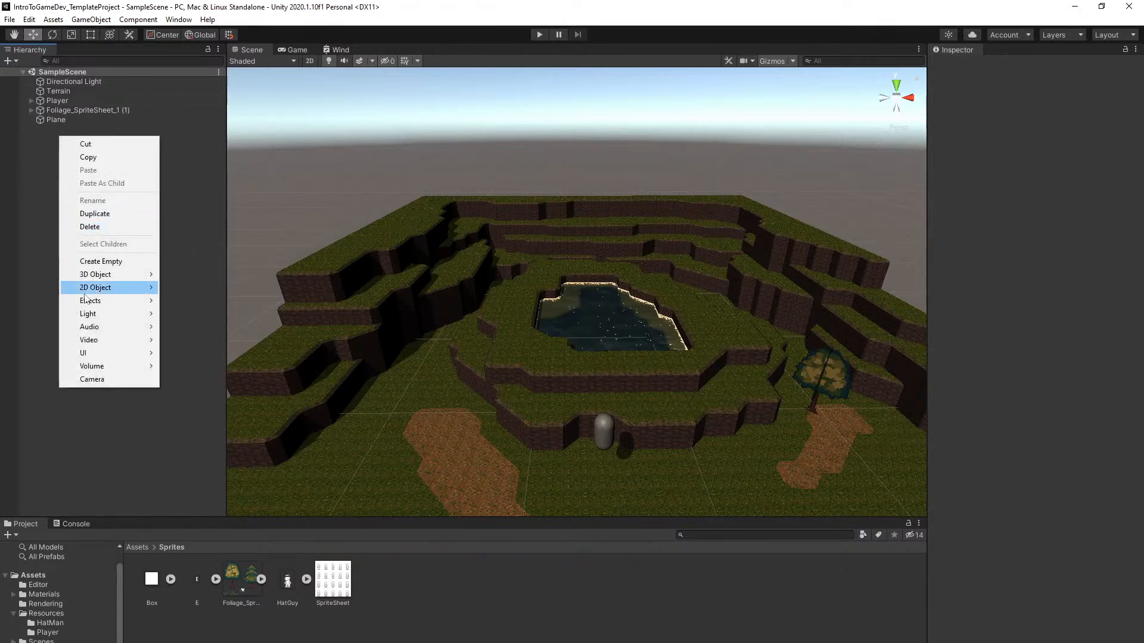
{"action": "mouse_move", "coordinate": [104, 354]}
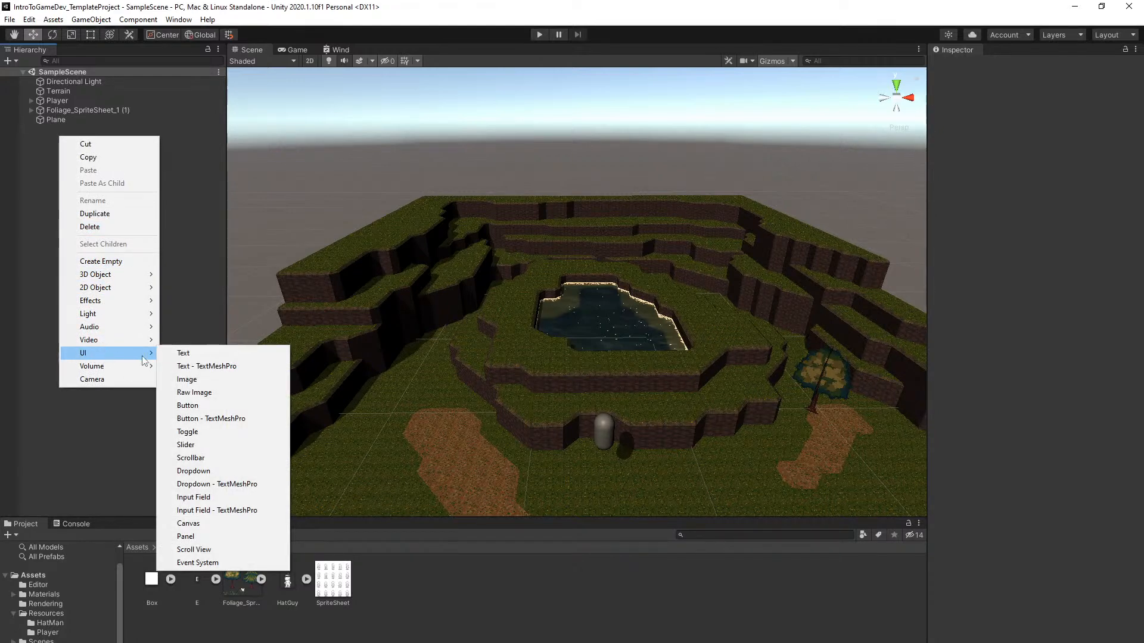
{"action": "left_click", "coordinate": [190, 523]}
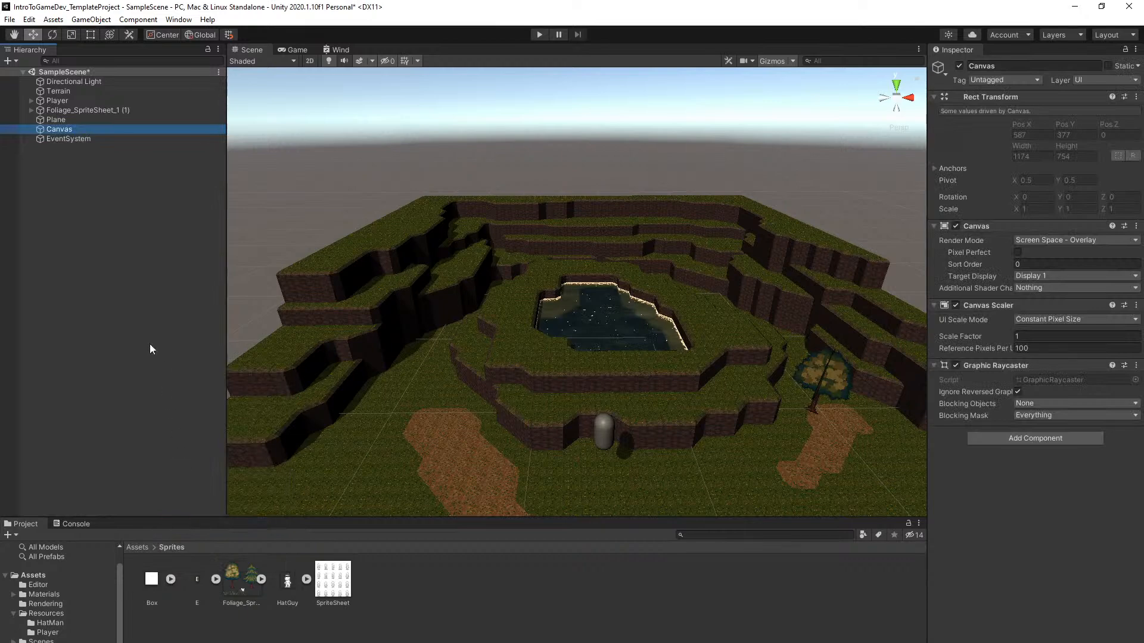
{"action": "right_click", "coordinate": [164, 224]}
{"action": "mouse_move", "coordinate": [199, 439]}
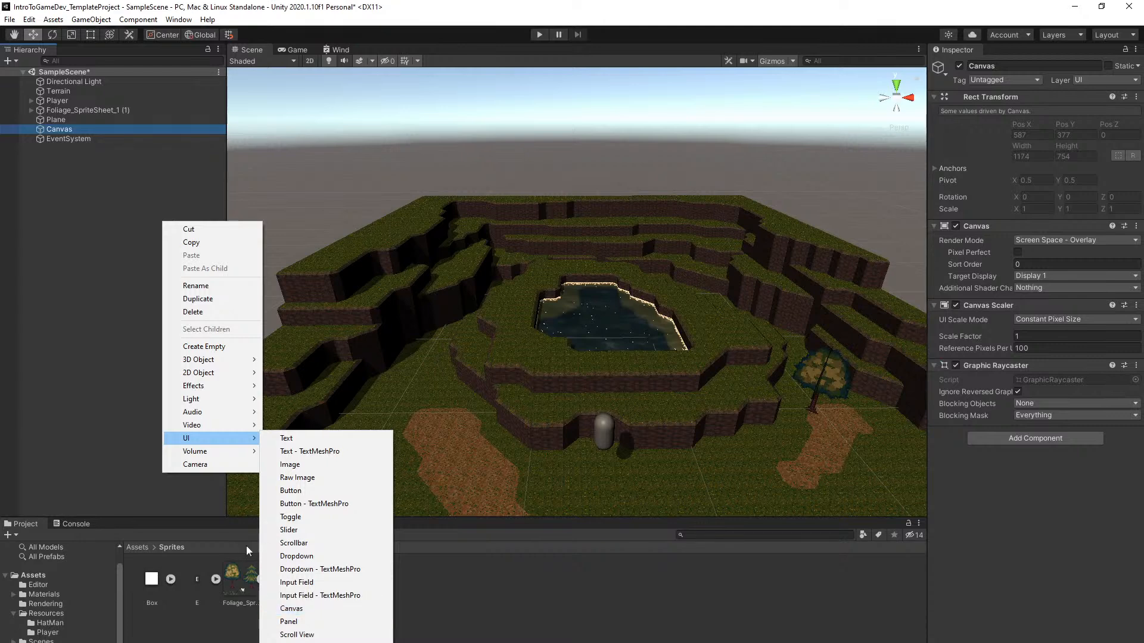
{"action": "left_click", "coordinate": [119, 269]}
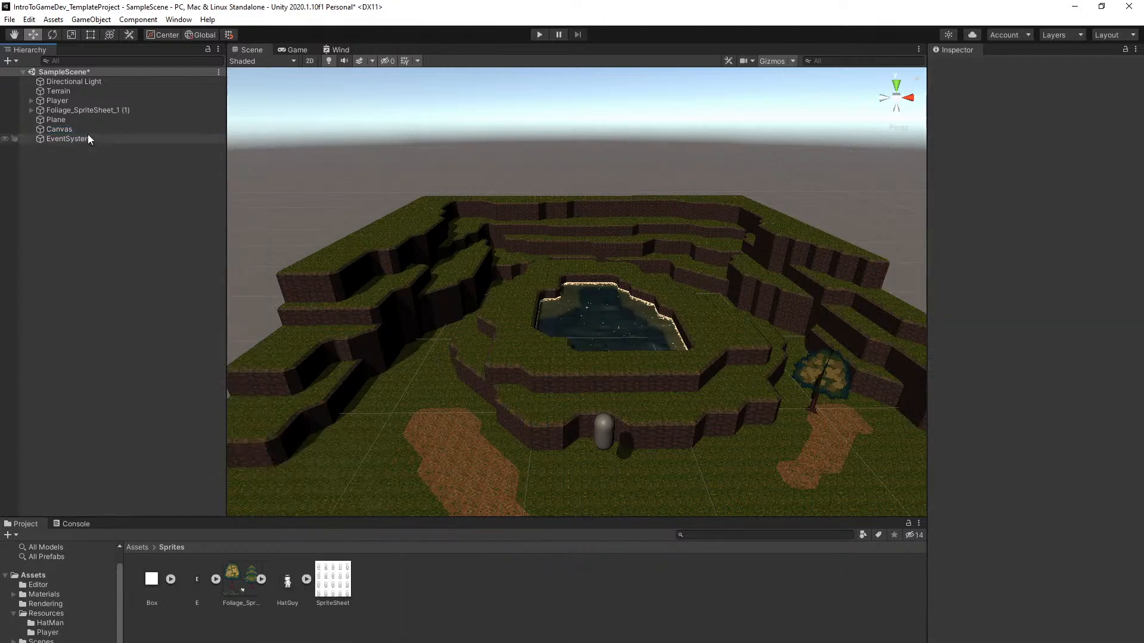
Frame the whole Canvas in the Scene view and save the scene
{"action": "double_click", "coordinate": [67, 130]}
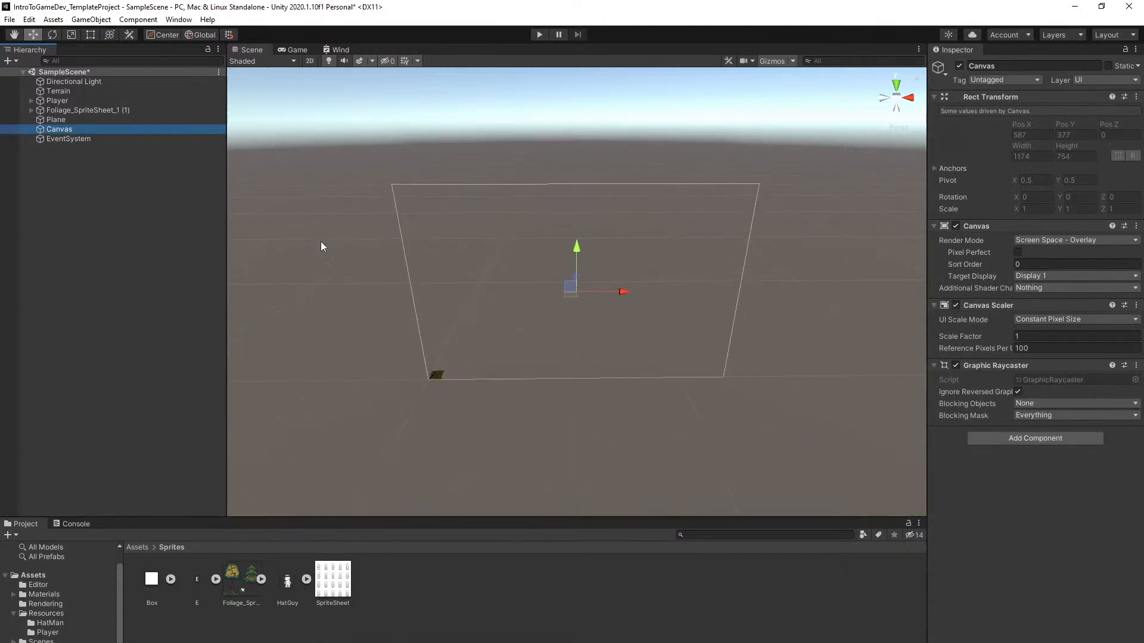
{"action": "right_click_drag", "start_coordinate": [507, 362], "coordinate": [506, 318]}
{"action": "key", "text": "w"}
{"action": "key", "text": "ctrl+s"}
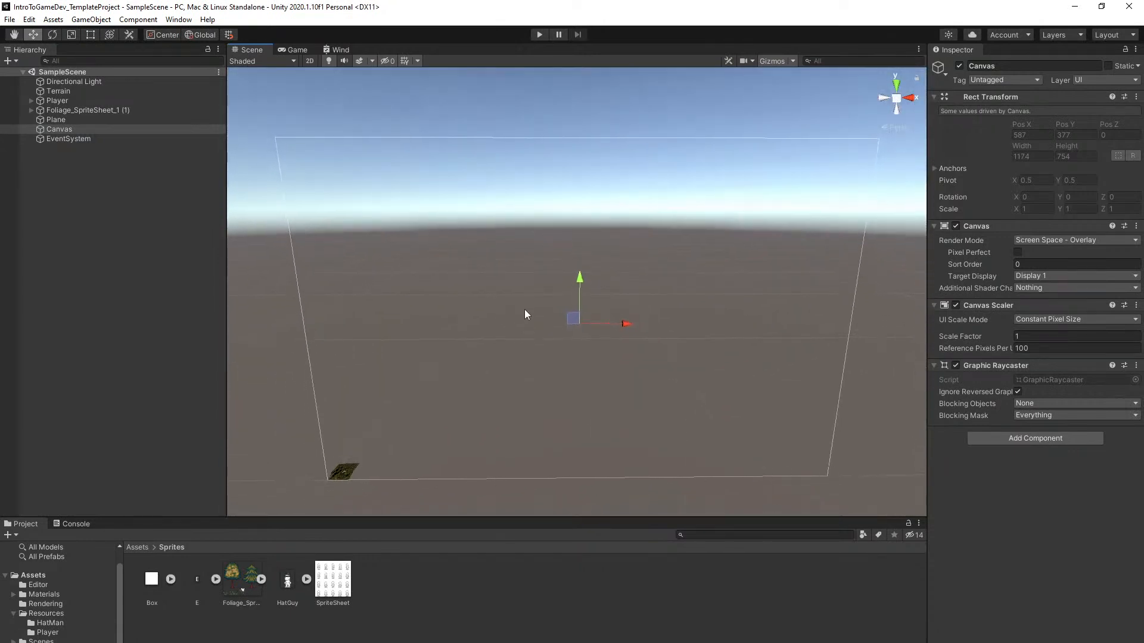
Turn the Scene view's skybox and effects off and back on, and deselect the Canvas
{"action": "left_click", "coordinate": [359, 63]}
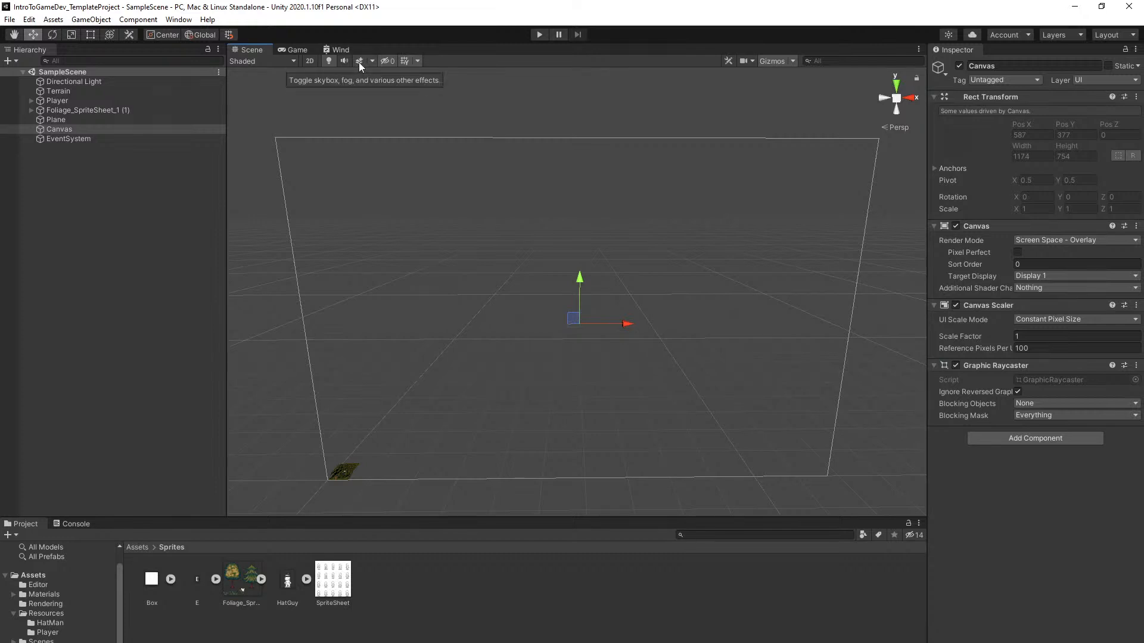
{"action": "left_click", "coordinate": [358, 61]}
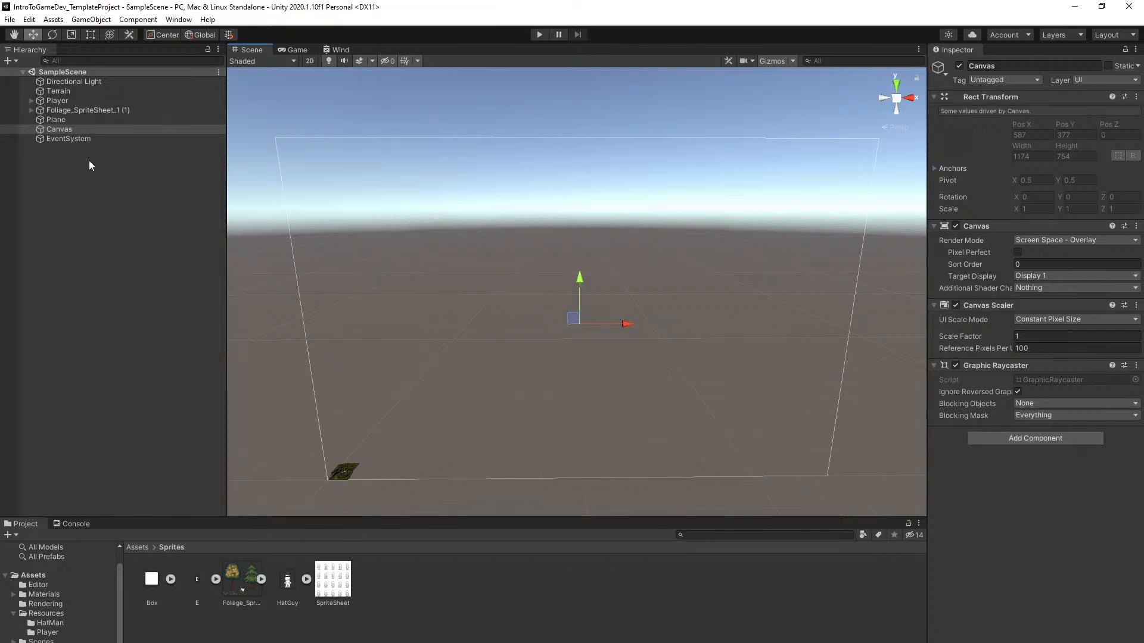
{"action": "left_click", "coordinate": [152, 292]}
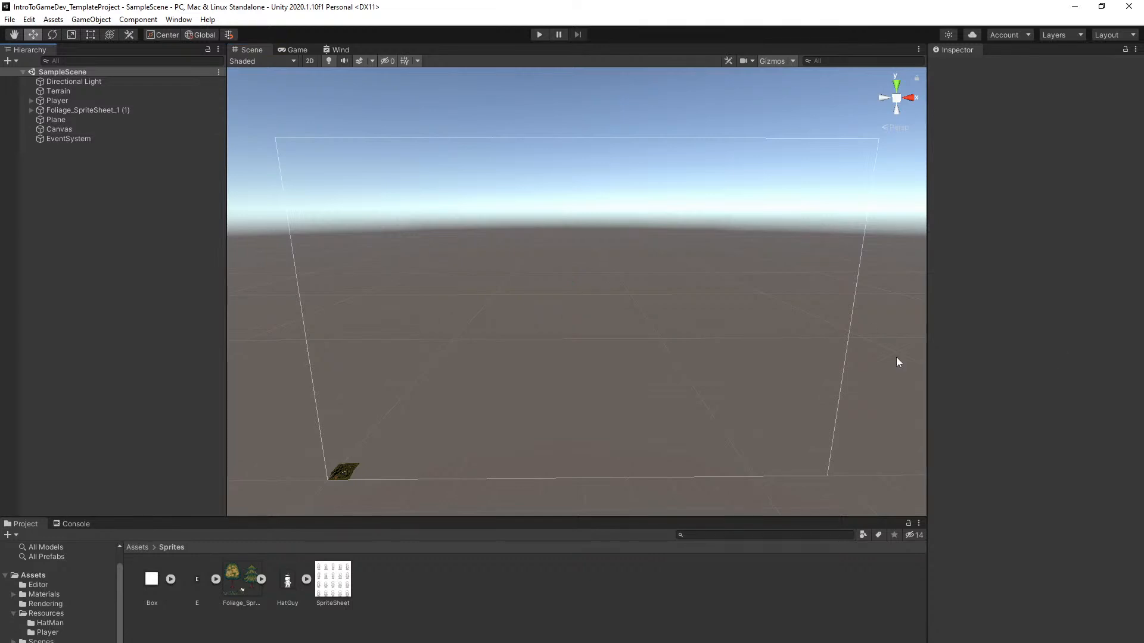
{"action": "right_click_drag", "start_coordinate": [626, 341], "coordinate": [621, 340]}
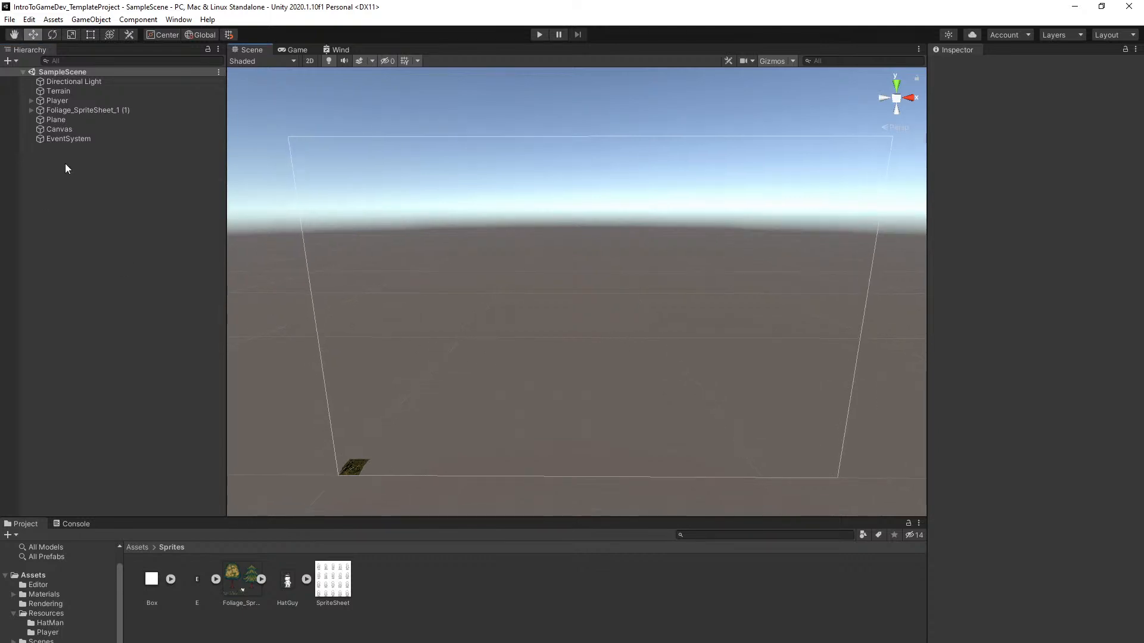
Move the Canvas below EventSystem in the object order and create an empty child object inside it
{"action": "left_click_drag", "start_coordinate": [71, 129], "coordinate": [70, 143]}
{"action": "left_click", "coordinate": [66, 146]}
{"action": "right_click", "coordinate": [67, 143]}
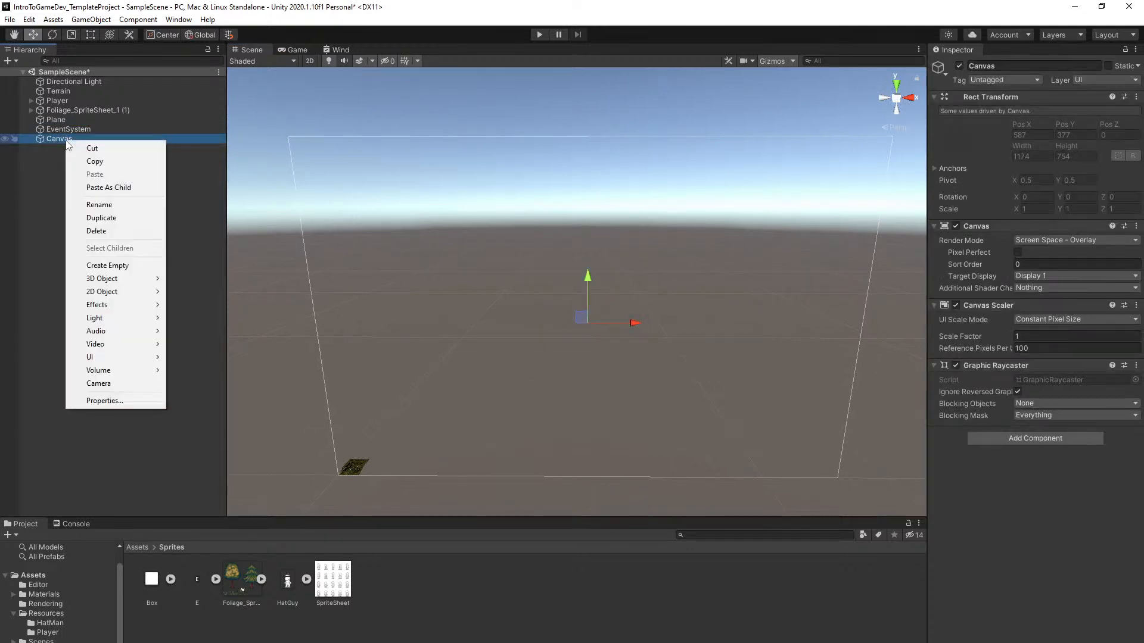
{"action": "left_click", "coordinate": [111, 265]}
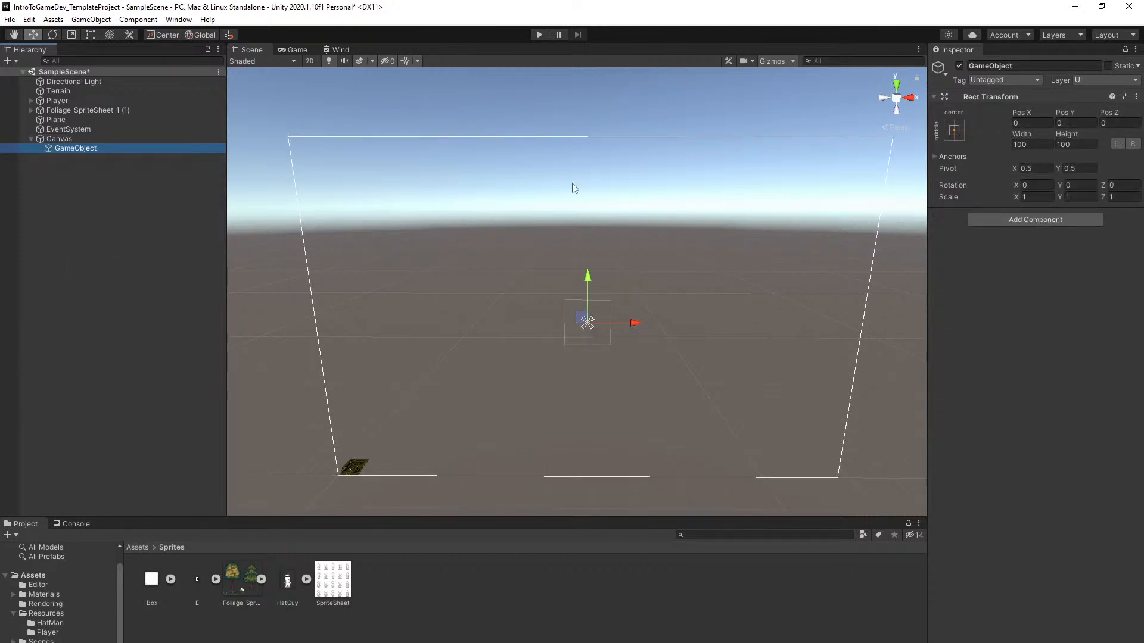
Rename the Canvas's empty child object to Dialogue and save the scene
{"action": "left_click", "coordinate": [1004, 67]}
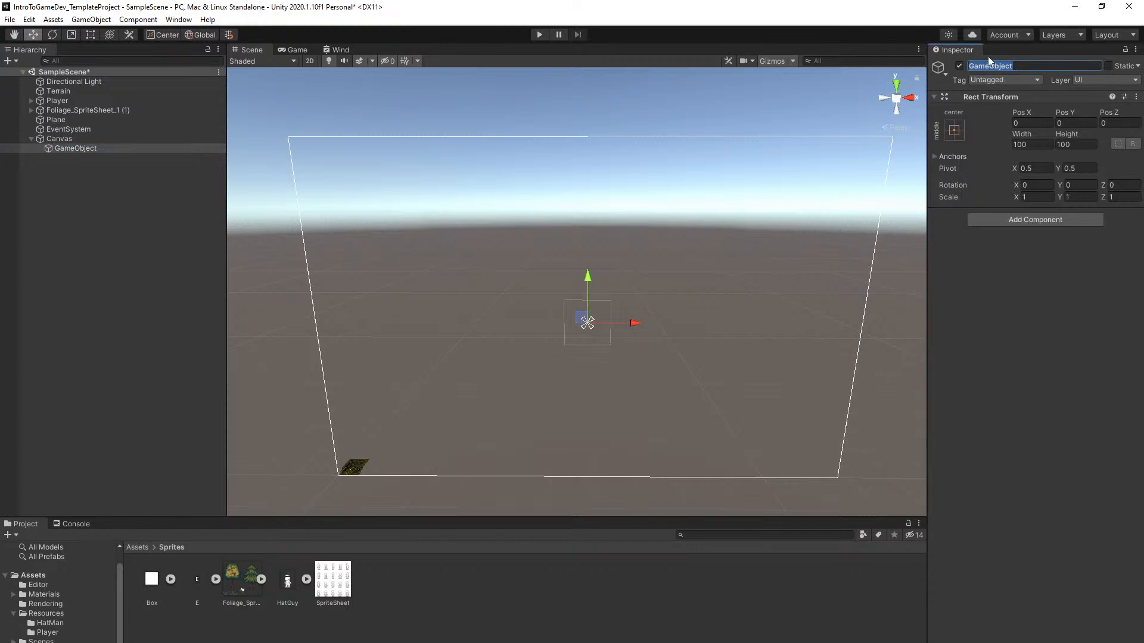
{"action": "type", "text": "Dialogue"}
{"action": "key", "text": "Return"}
{"action": "right_click_drag", "start_coordinate": [805, 141], "coordinate": [815, 152]}
{"action": "key", "text": "ctrl+s"}
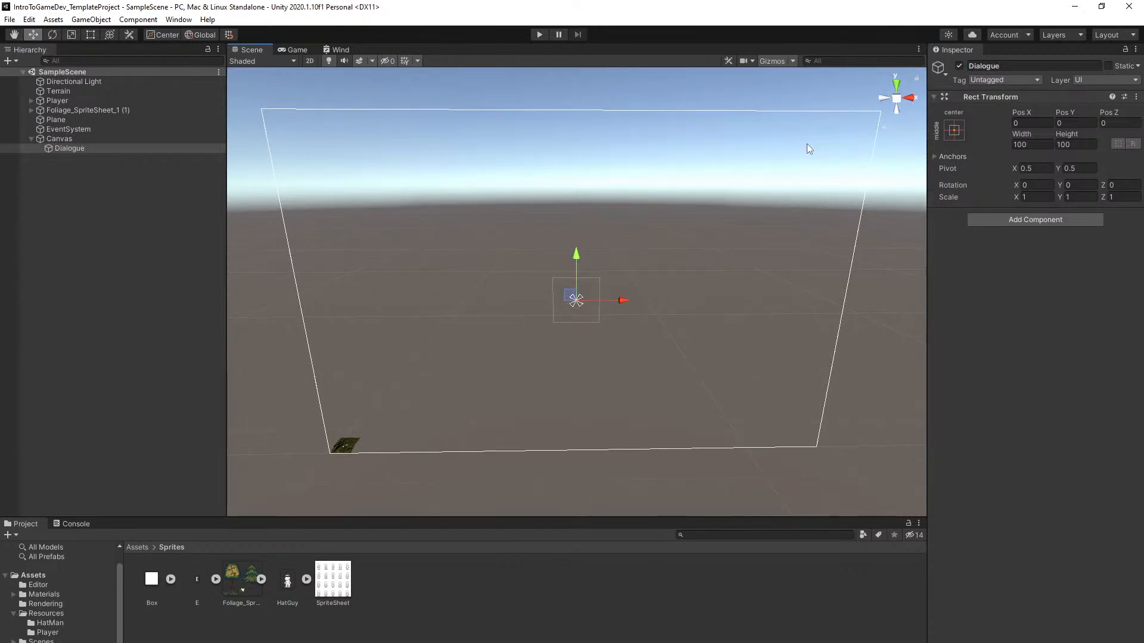
{"action": "right_click_drag", "start_coordinate": [750, 184], "coordinate": [757, 176]}
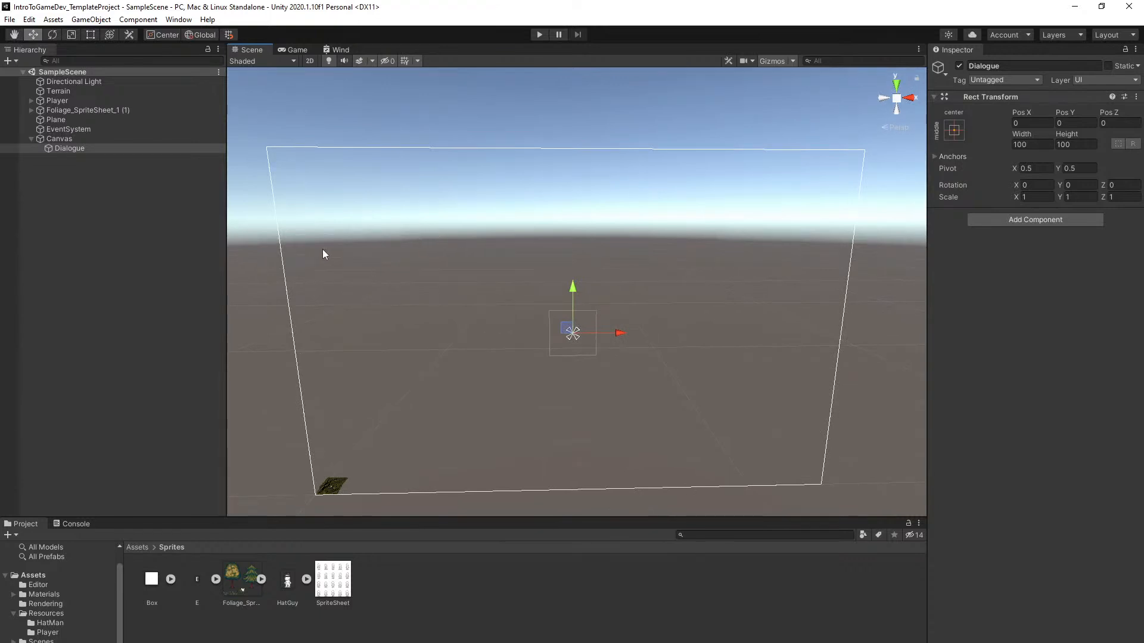
{"action": "left_click", "coordinate": [68, 138]}
{"action": "right_click", "coordinate": [62, 140]}
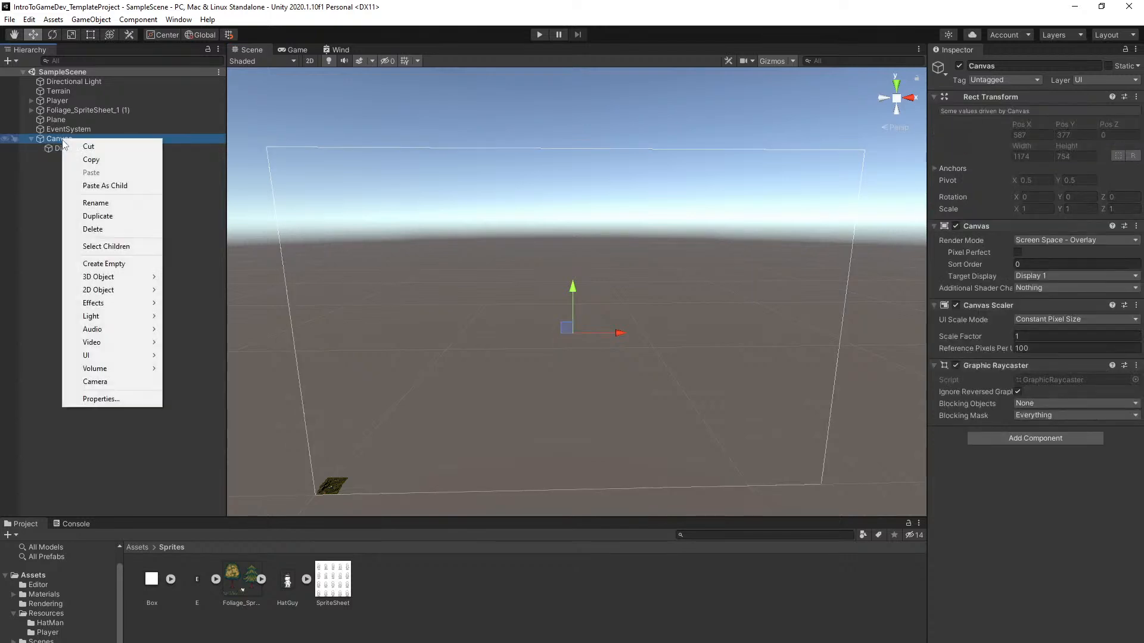
{"action": "left_click", "coordinate": [16, 195]}
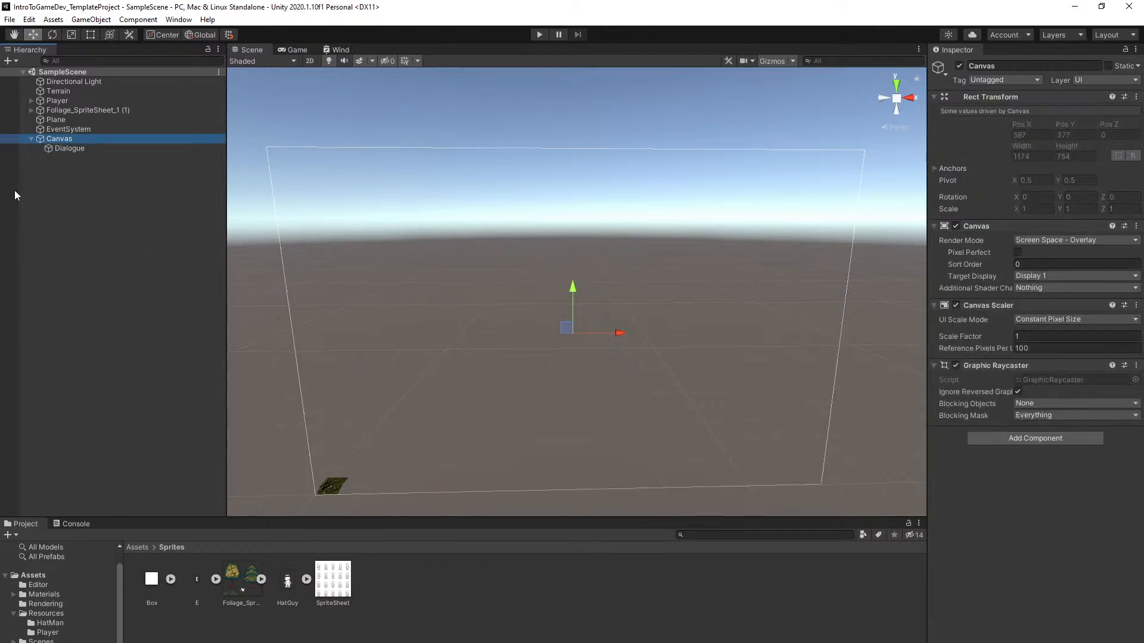
Create an empty child object under the Dialogue object
{"action": "left_click", "coordinate": [69, 148]}
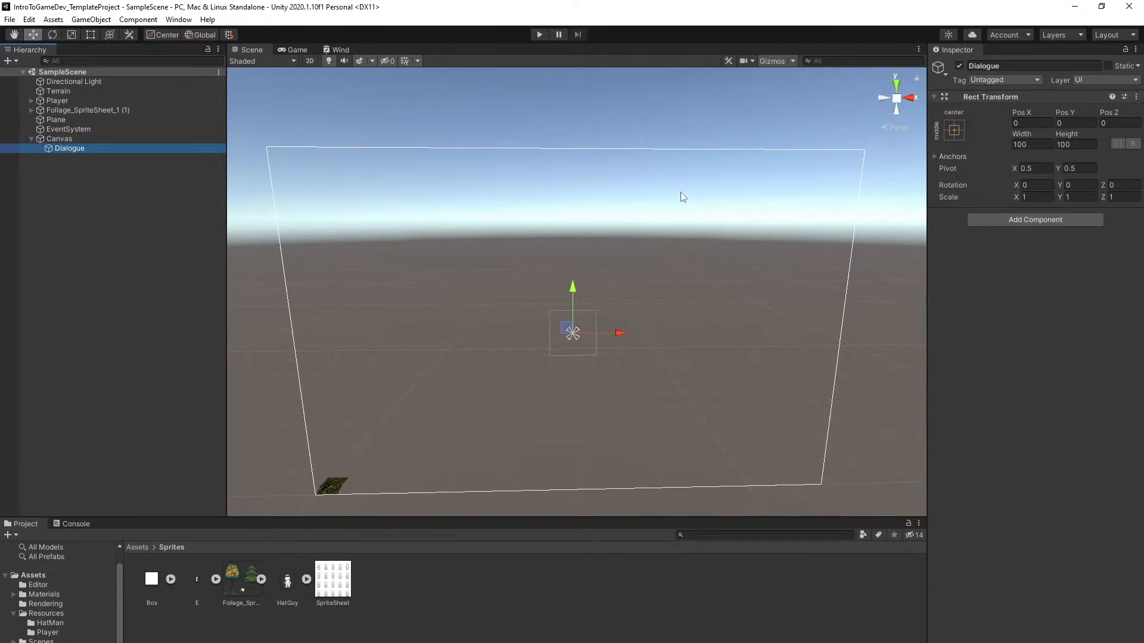
{"action": "mouse_move", "coordinate": [515, 291]}
{"action": "left_mouse_down", "text": "alt"}
{"action": "mouse_move", "coordinate": [498, 184]}
{"action": "mouse_move", "coordinate": [512, 282]}
{"action": "left_mouse_up", "text": "alt"}
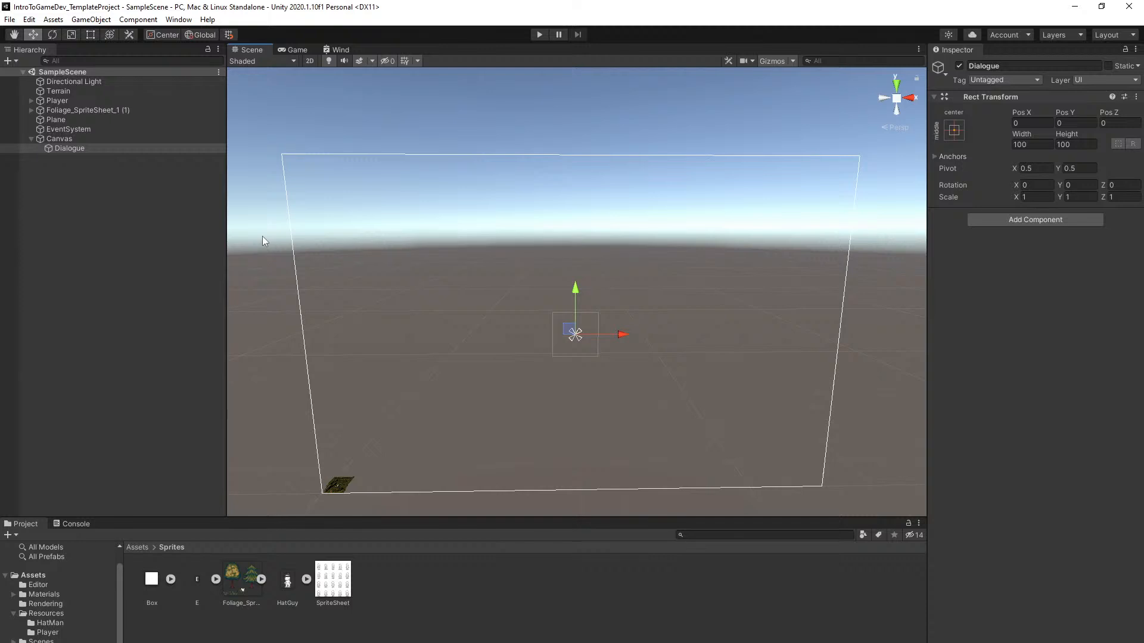
{"action": "right_click_drag", "start_coordinate": [511, 291], "coordinate": [513, 285]}
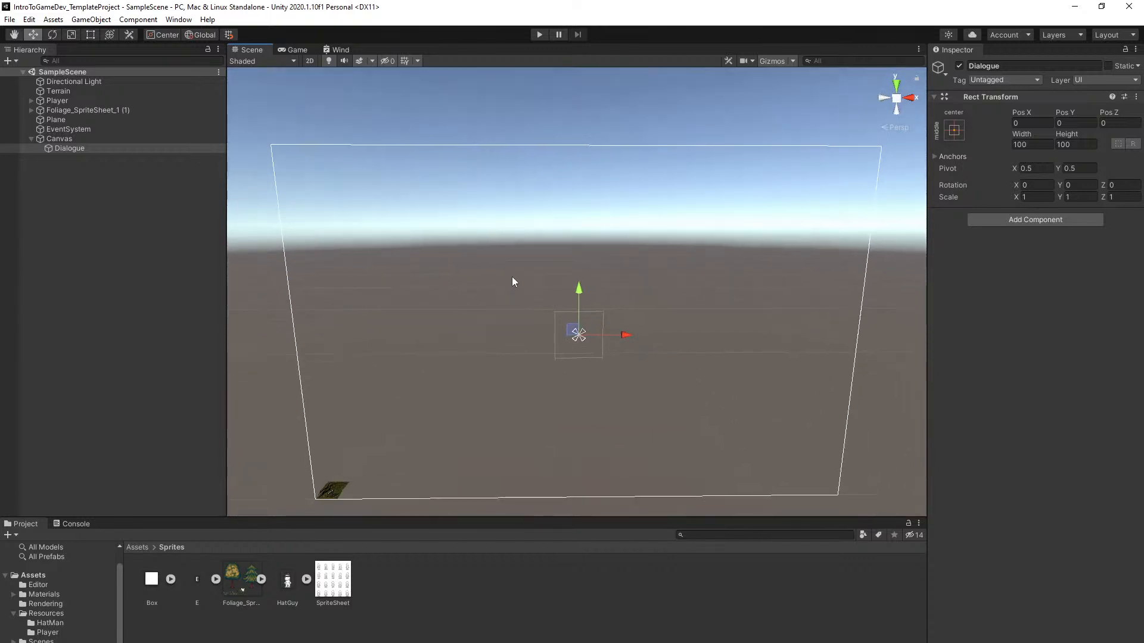
{"action": "right_click", "coordinate": [82, 148]}
{"action": "left_click", "coordinate": [125, 272]}
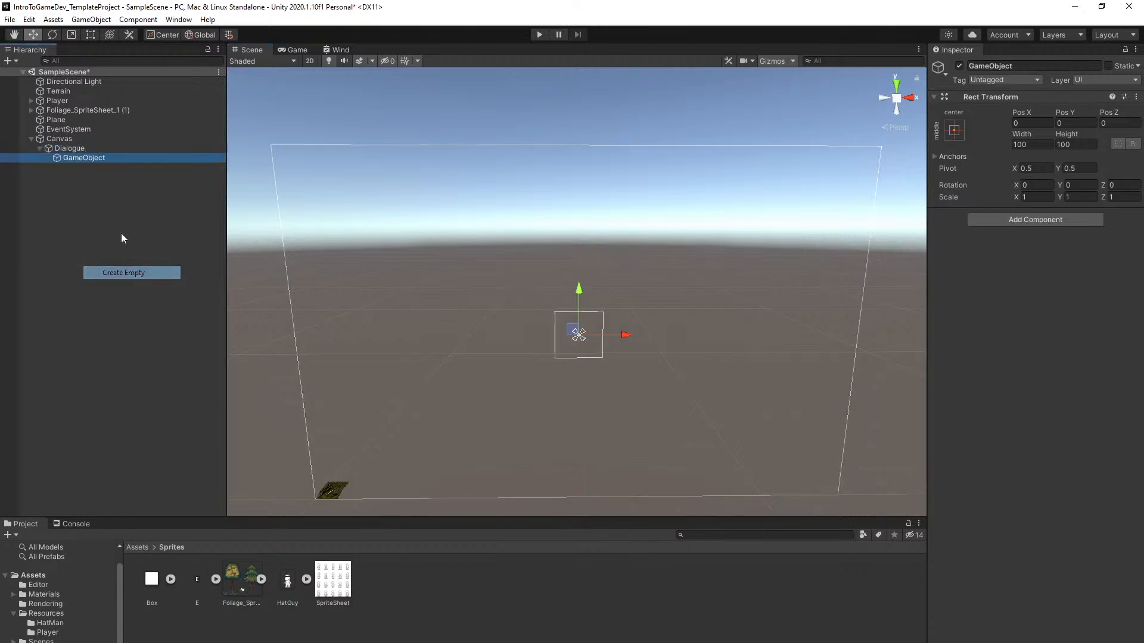
Create three more empty child objects under the Dialogue object
{"action": "right_click", "coordinate": [78, 149]}
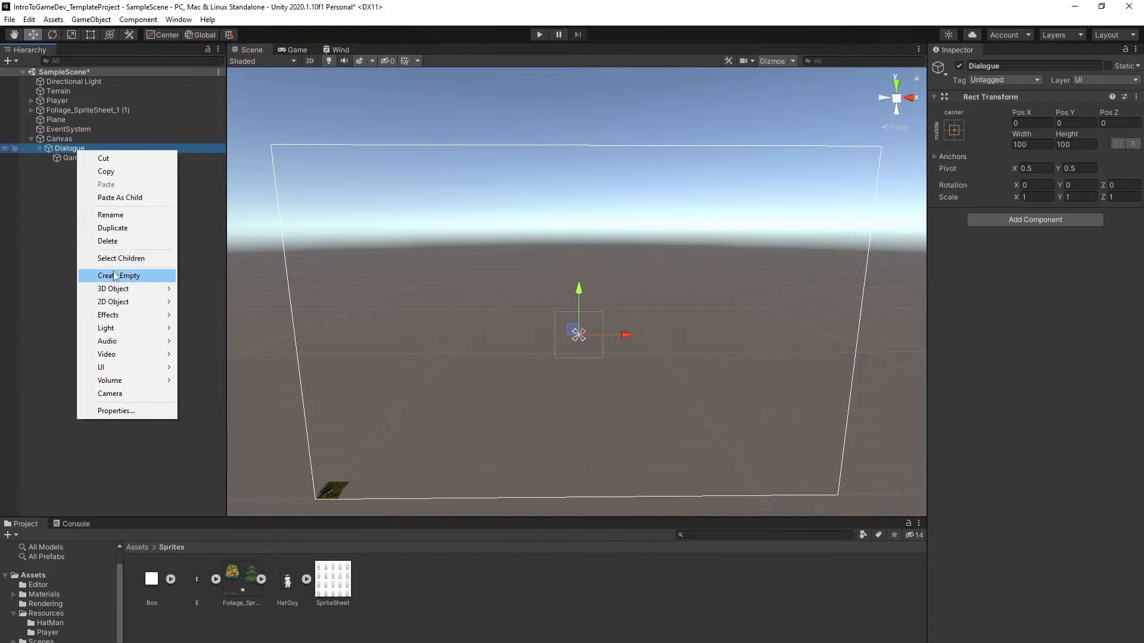
{"action": "left_click", "coordinate": [115, 275]}
{"action": "right_click", "coordinate": [85, 149]}
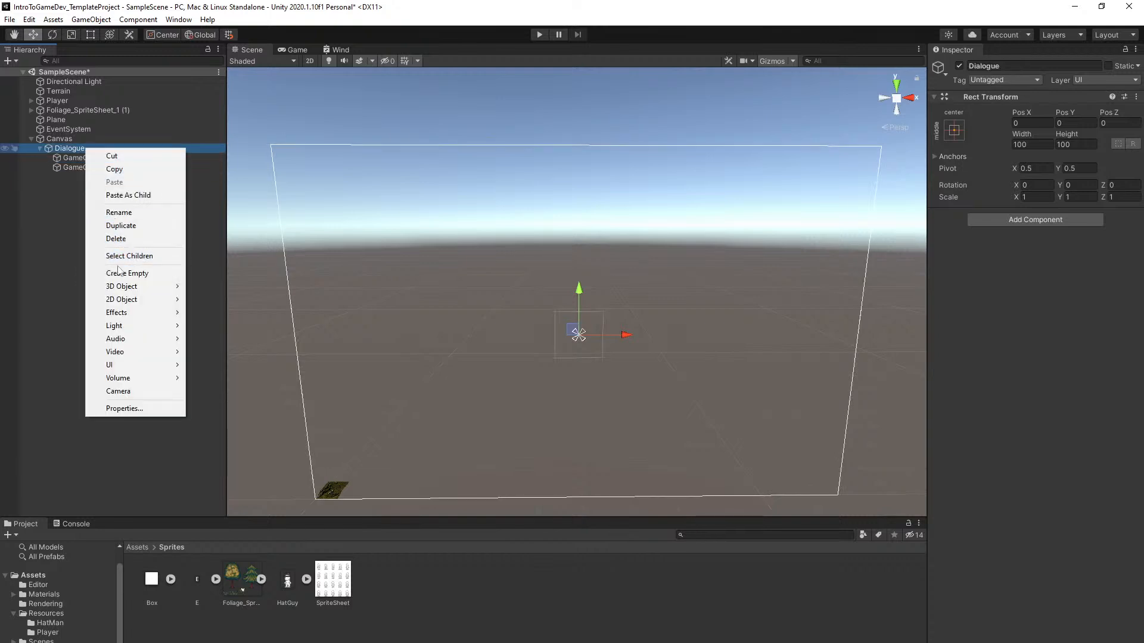
{"action": "left_click", "coordinate": [119, 272]}
{"action": "right_click", "coordinate": [80, 147]}
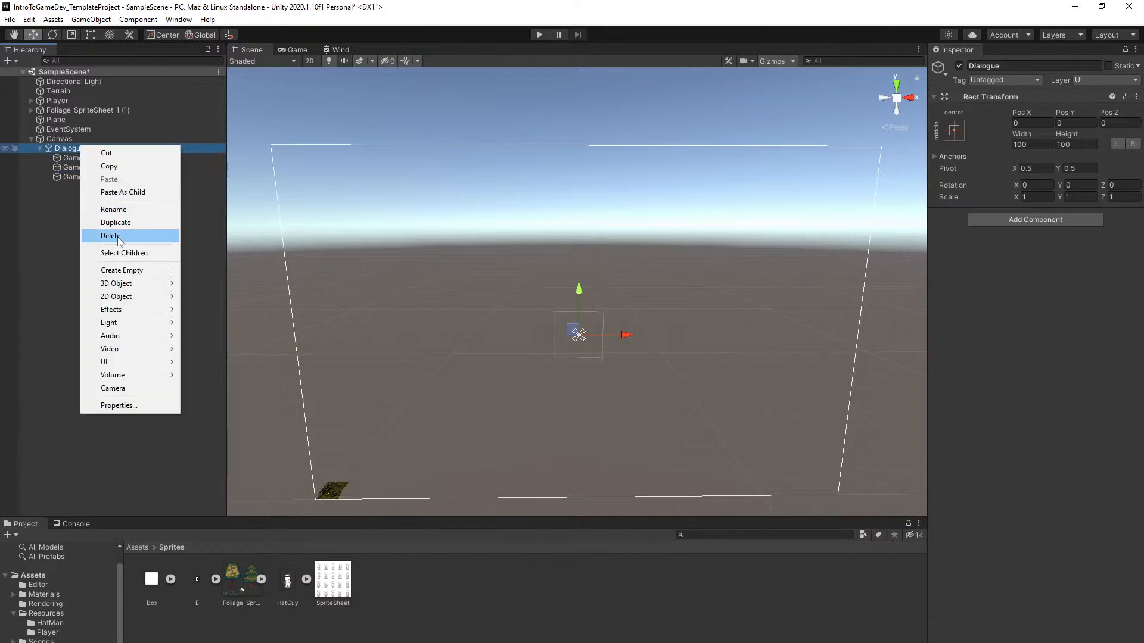
{"action": "left_click", "coordinate": [119, 270]}
{"action": "left_click", "coordinate": [78, 150]}
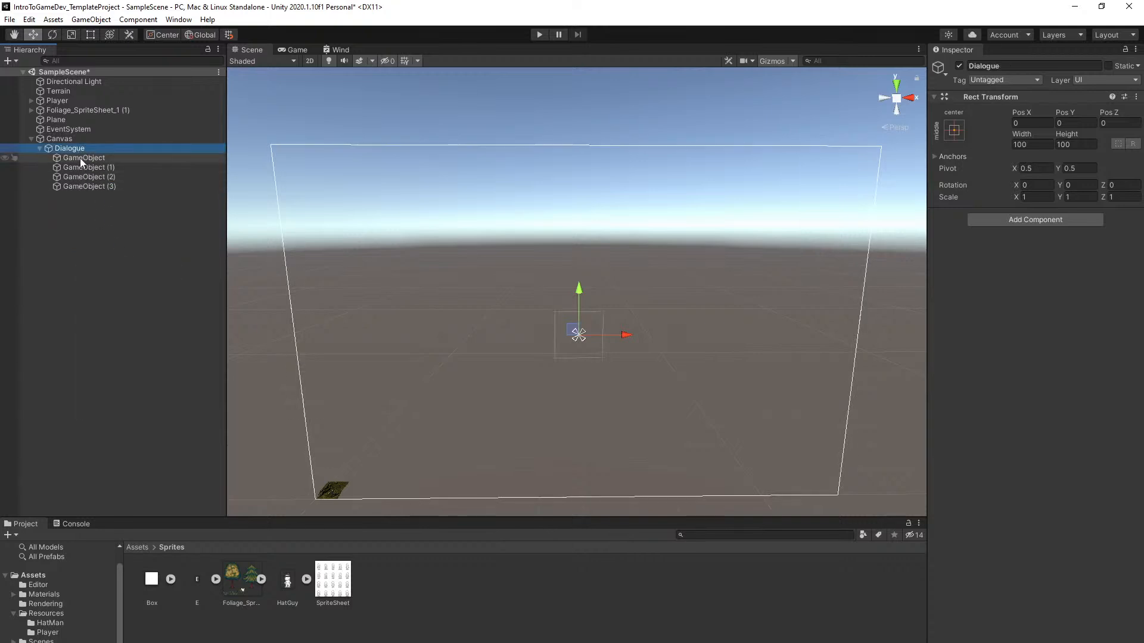
Rename Dialogue's first child object to Box and its second child object to Sprite
{"action": "left_click", "coordinate": [80, 158]}
{"action": "left_click", "coordinate": [992, 68]}
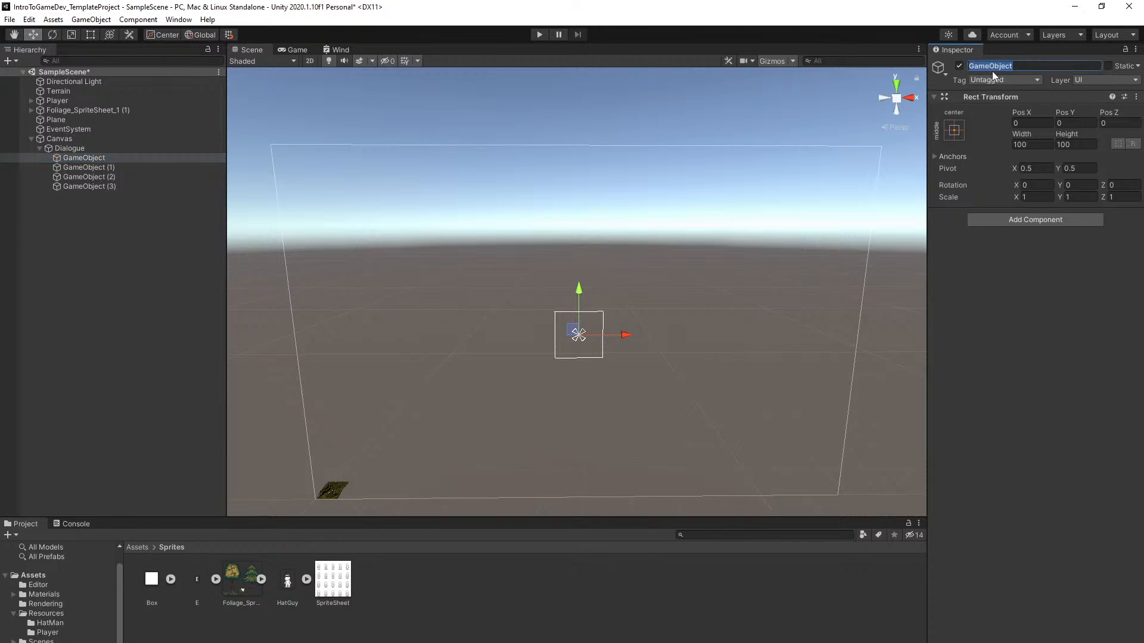
{"action": "type", "text": "Box"}
{"action": "left_click", "coordinate": [181, 167]}
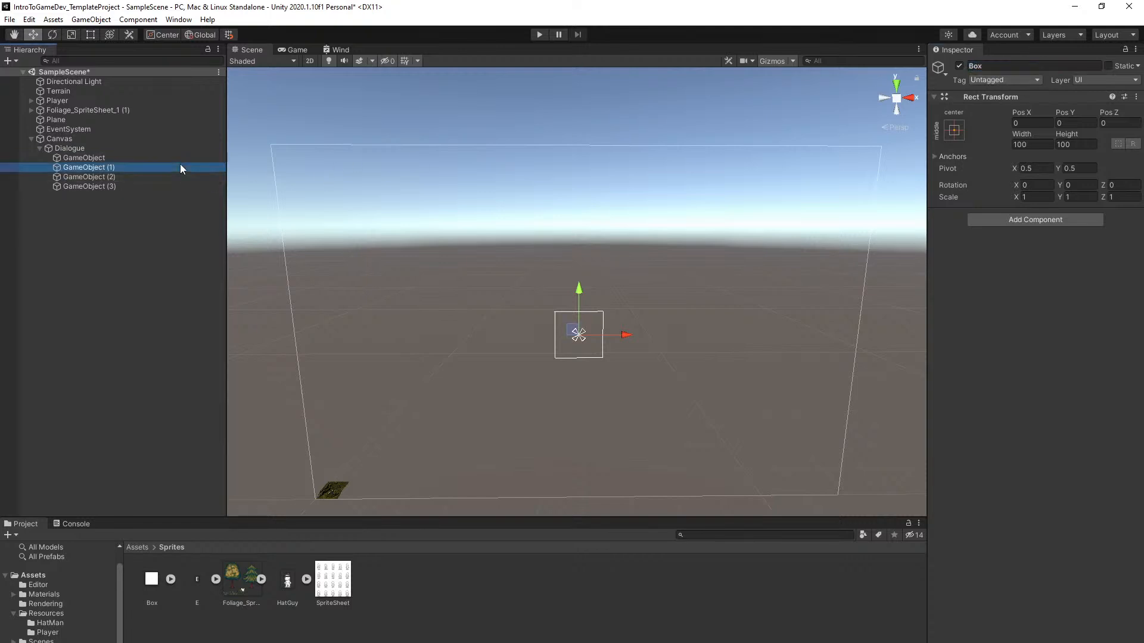
{"action": "left_click", "coordinate": [991, 65]}
{"action": "type", "text": "Sprite"}
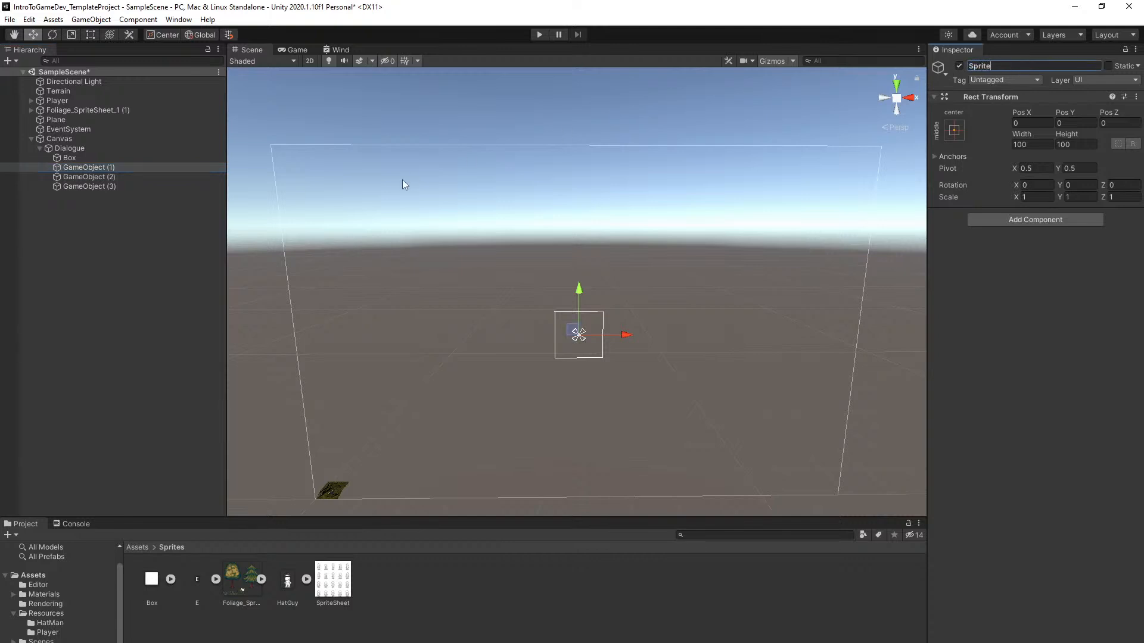
Rename Dialogue's third child object to Name and its fourth to Text, and save the scene
{"action": "left_click", "coordinate": [158, 178]}
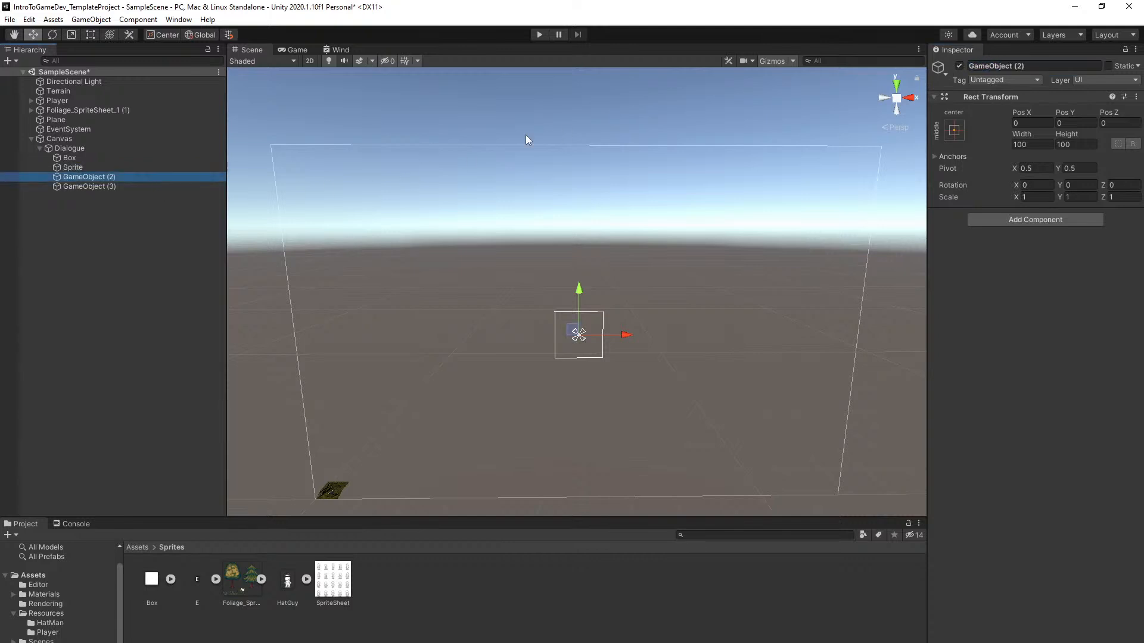
{"action": "left_click", "coordinate": [989, 66]}
{"action": "type", "text": "Name"}
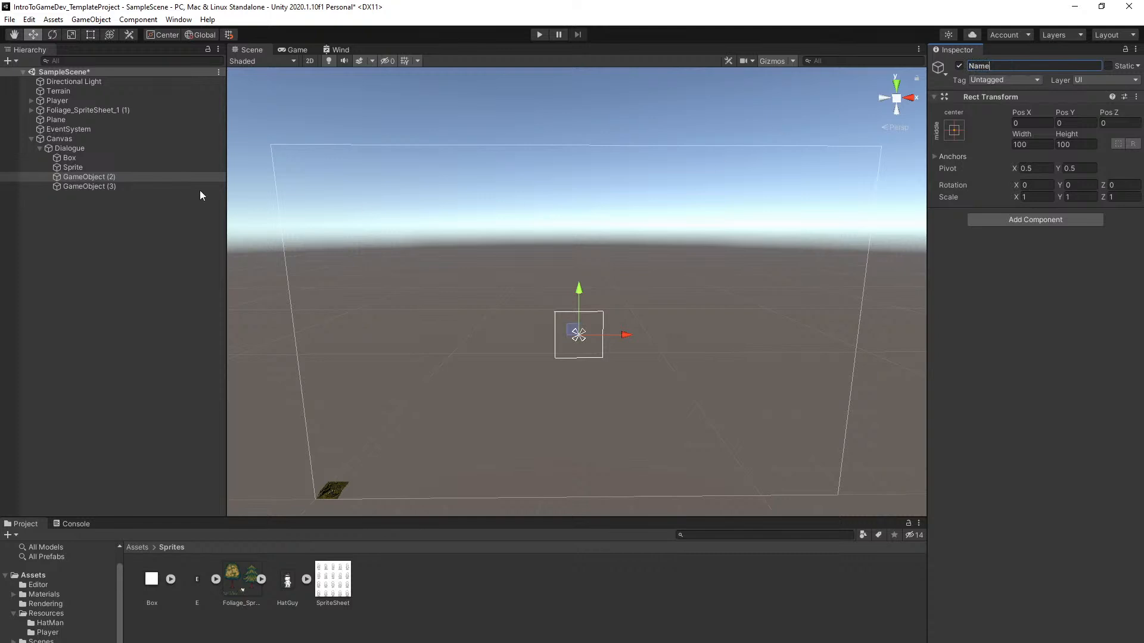
{"action": "left_click", "coordinate": [137, 187]}
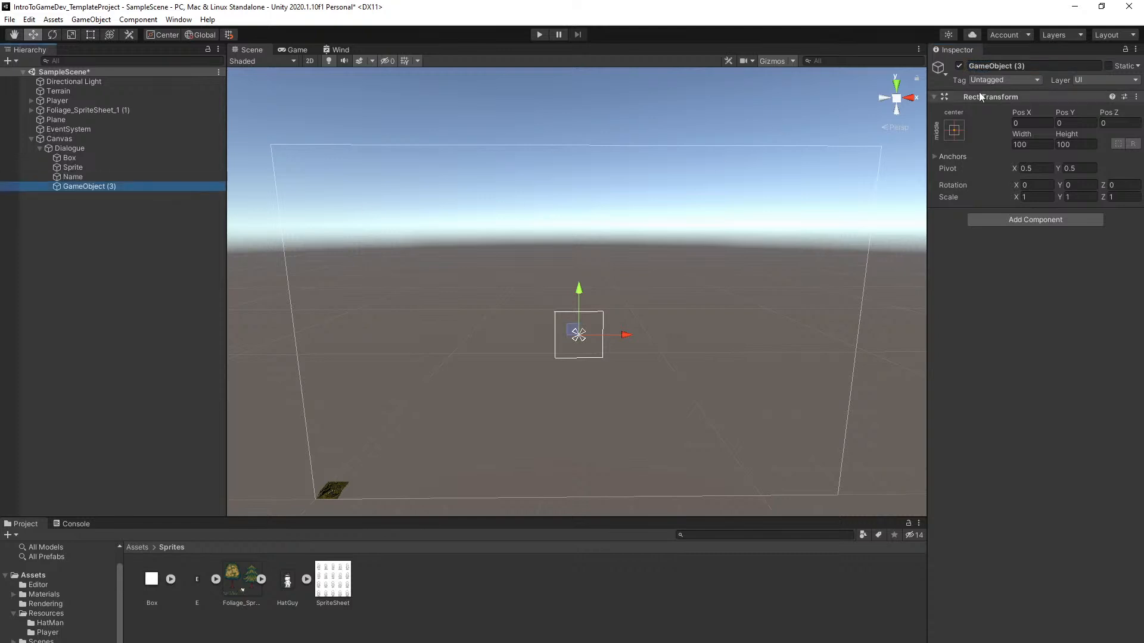
{"action": "left_click", "coordinate": [1007, 66]}
{"action": "key", "text": "ctrl+a"}
{"action": "type", "text": "Text"}
{"action": "key", "text": "Return"}
{"action": "key", "text": "ctrl+s"}
Look through the Dialogue object and its Box, Sprite, Name and Text children in turn, and clear the selection
{"action": "left_click", "coordinate": [101, 160]}
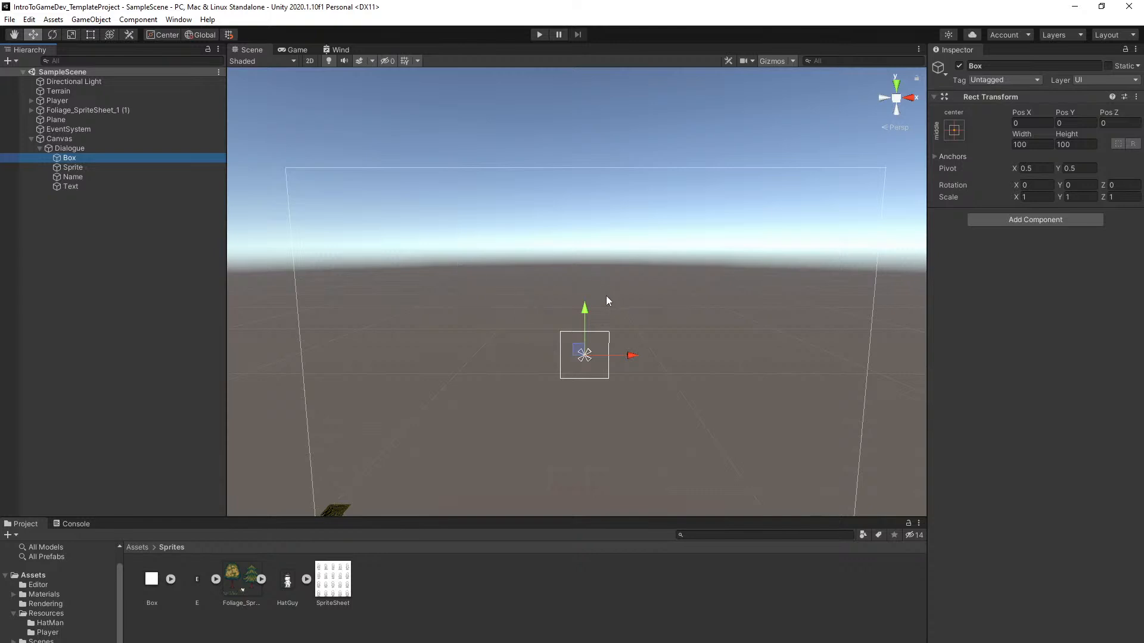
{"action": "mouse_move", "coordinate": [651, 348]}
{"action": "right_mouse_down"}
{"action": "mouse_move", "coordinate": [647, 275]}
{"action": "mouse_move", "coordinate": [646, 344]}
{"action": "mouse_move", "coordinate": [662, 278]}
{"action": "mouse_move", "coordinate": [666, 356]}
{"action": "mouse_move", "coordinate": [654, 349]}
{"action": "mouse_move", "coordinate": [659, 340]}
{"action": "right_mouse_up"}
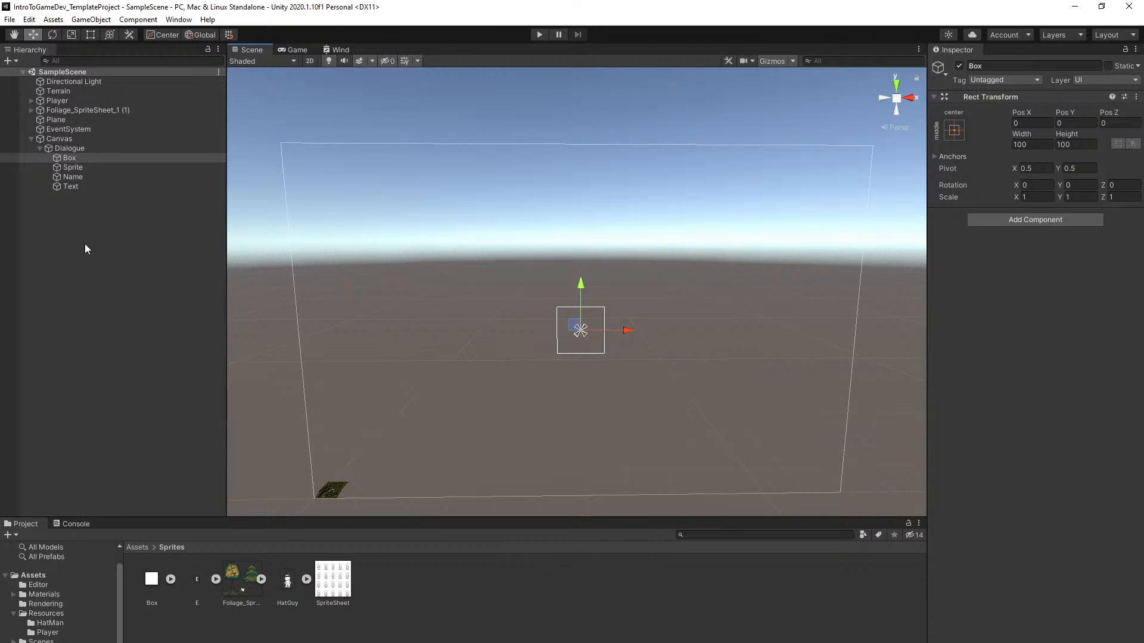
{"action": "left_click", "coordinate": [76, 209]}
{"action": "left_click", "coordinate": [73, 149]}
{"action": "left_click", "coordinate": [76, 157]}
{"action": "left_click", "coordinate": [87, 167]}
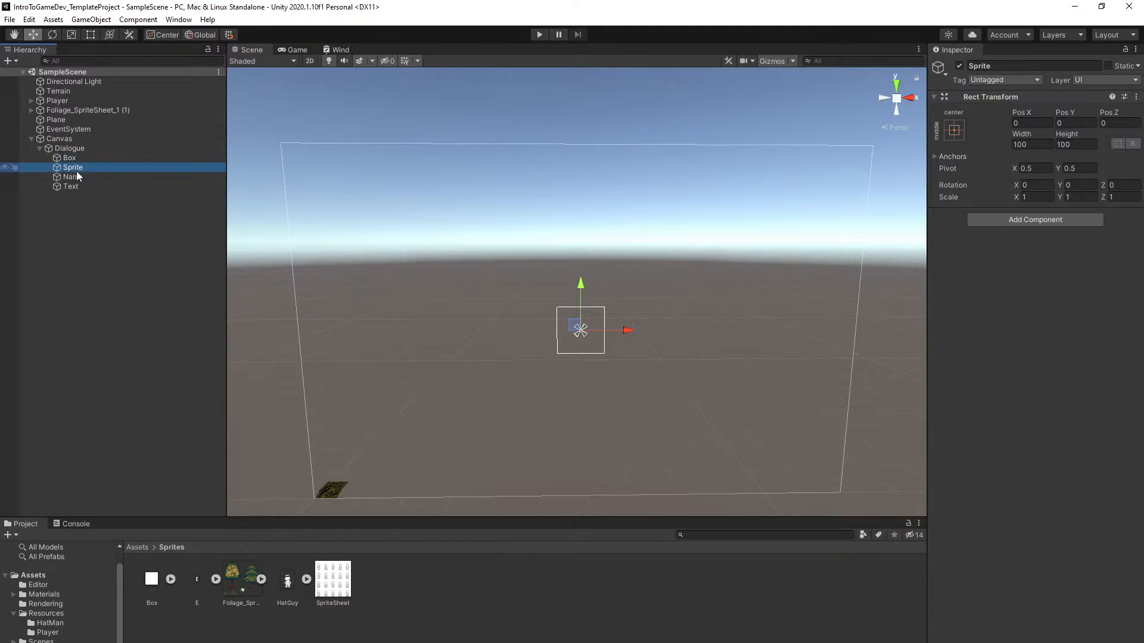
{"action": "left_click", "coordinate": [71, 177]}
{"action": "left_click", "coordinate": [71, 187]}
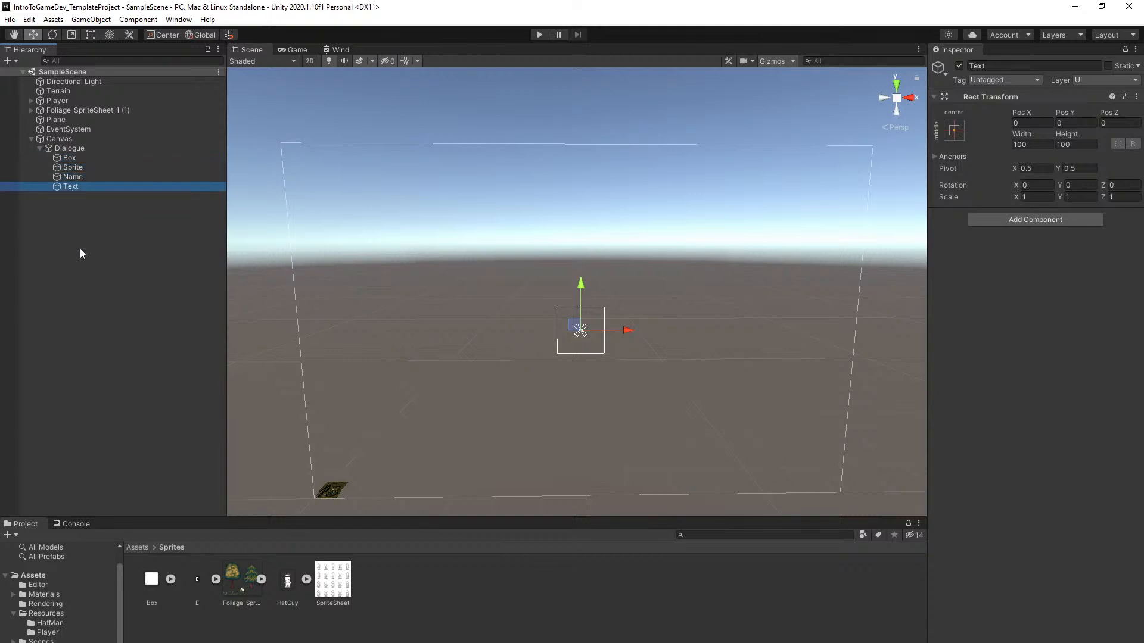
{"action": "left_click", "coordinate": [82, 241]}
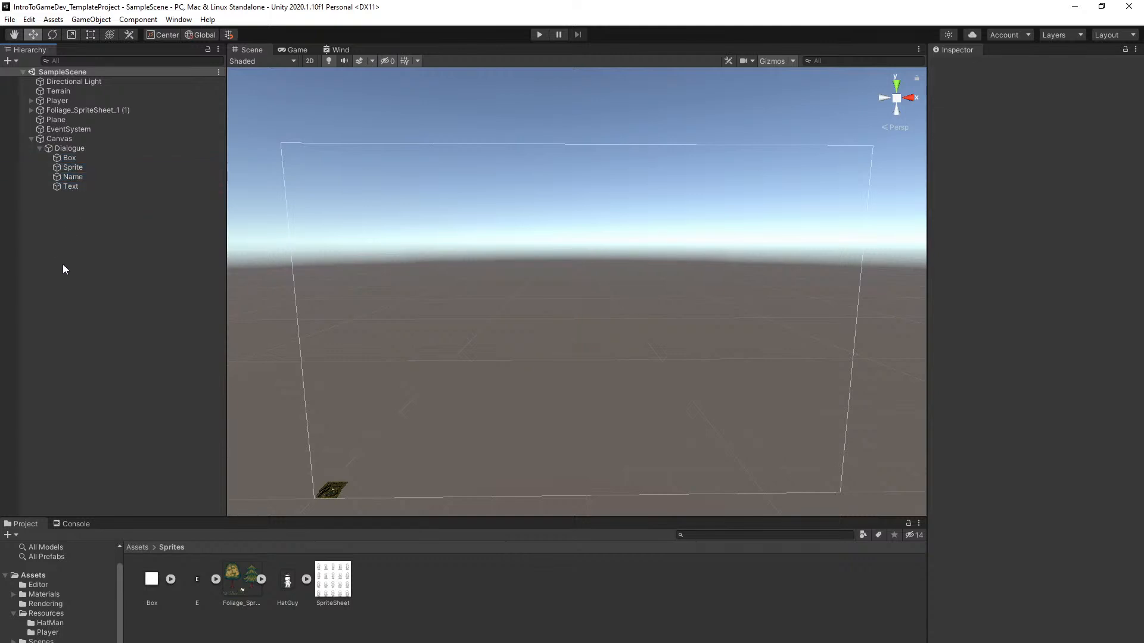
Add an Image component to the Box object
{"action": "left_click", "coordinate": [88, 158]}
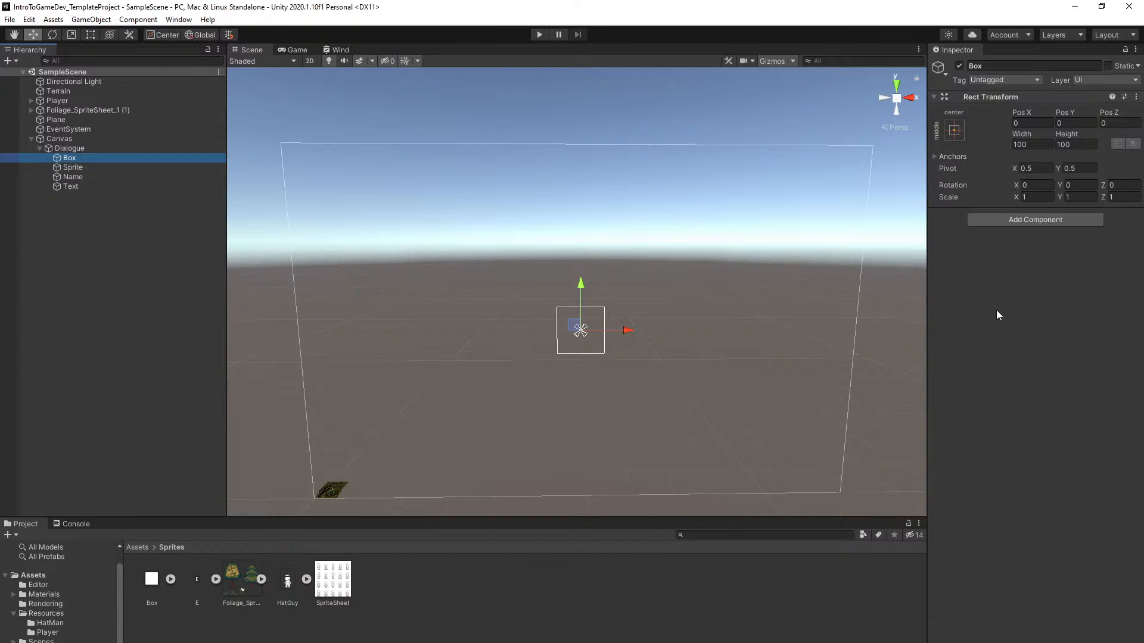
{"action": "left_click", "coordinate": [1020, 221]}
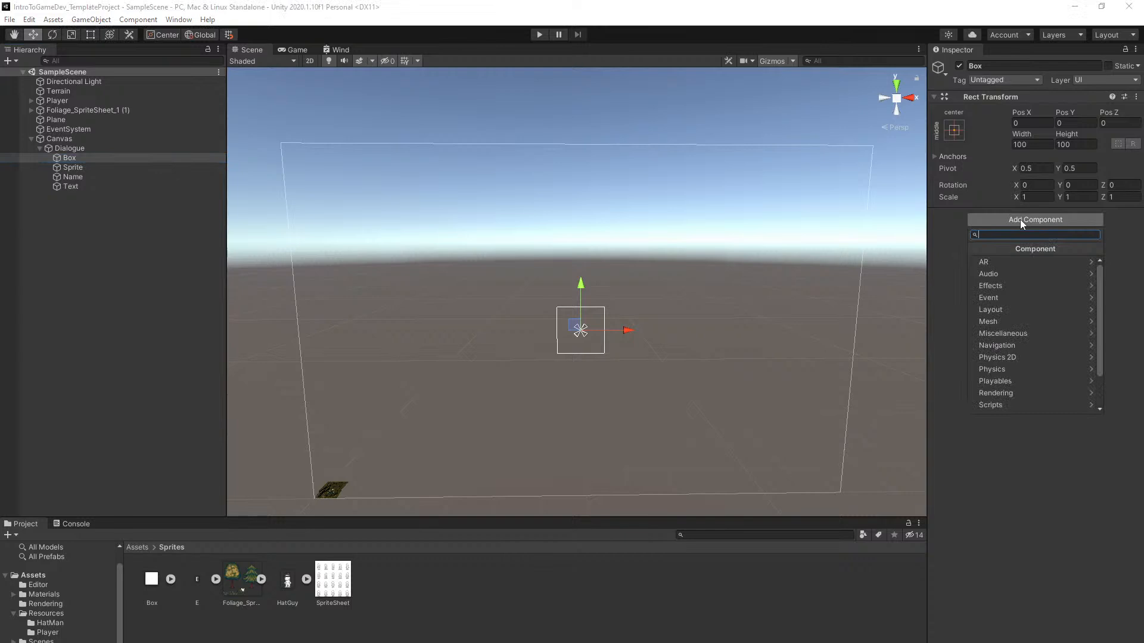
{"action": "type", "text": "IMAGE"}
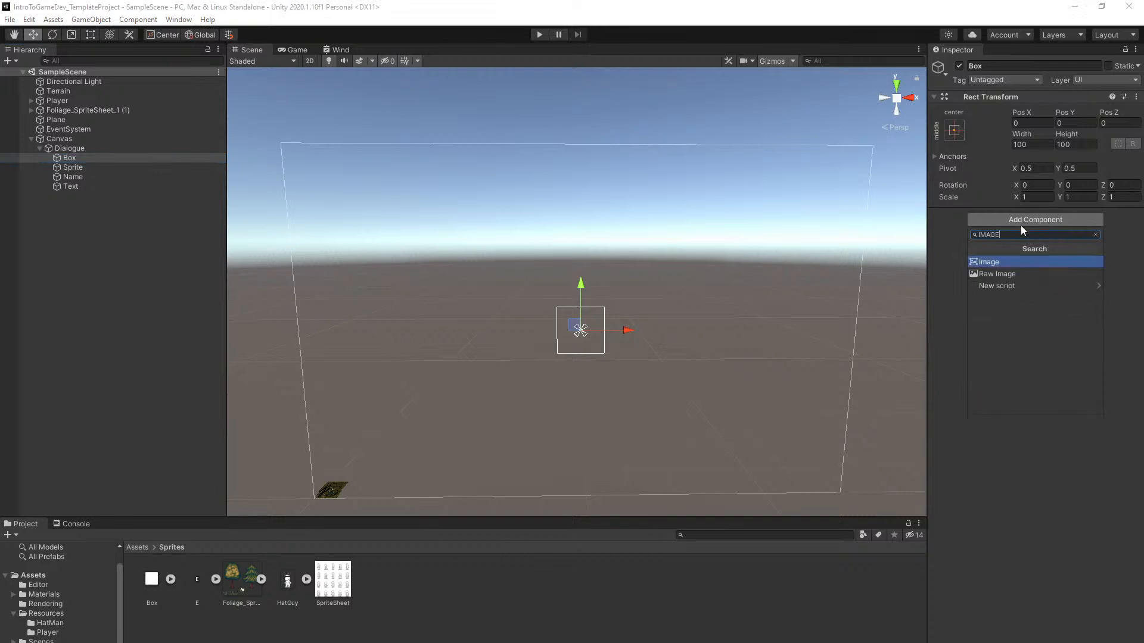
{"action": "left_click", "coordinate": [992, 262]}
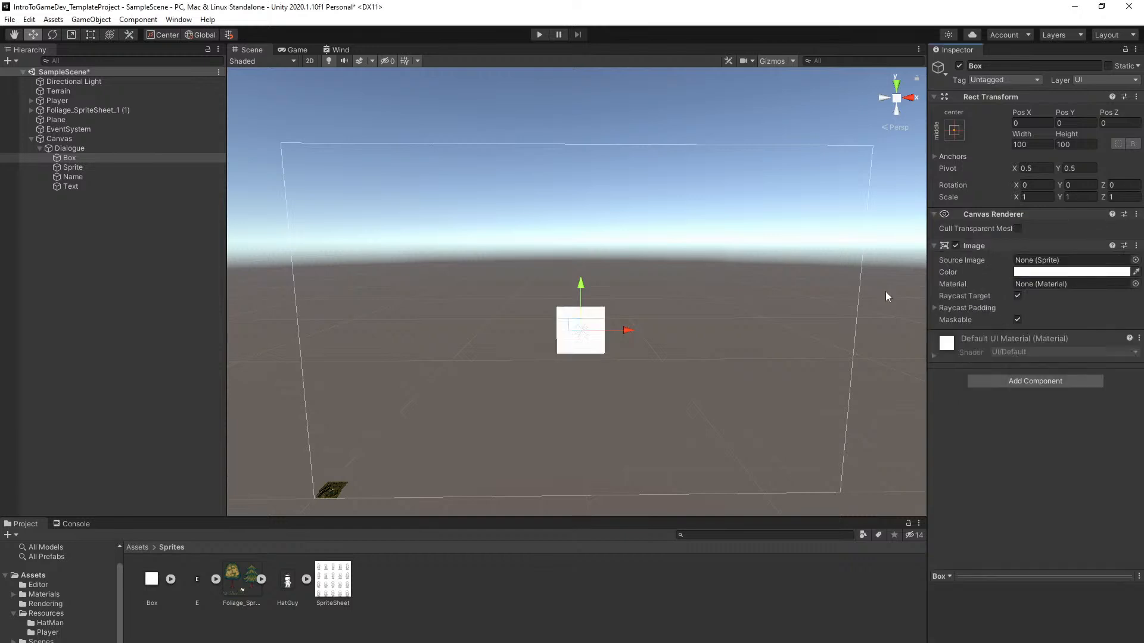
Assign the Box sprite from the Sprites folder as the Box object's source image and save the scene
{"action": "right_click_drag", "start_coordinate": [716, 341], "coordinate": [697, 379]}
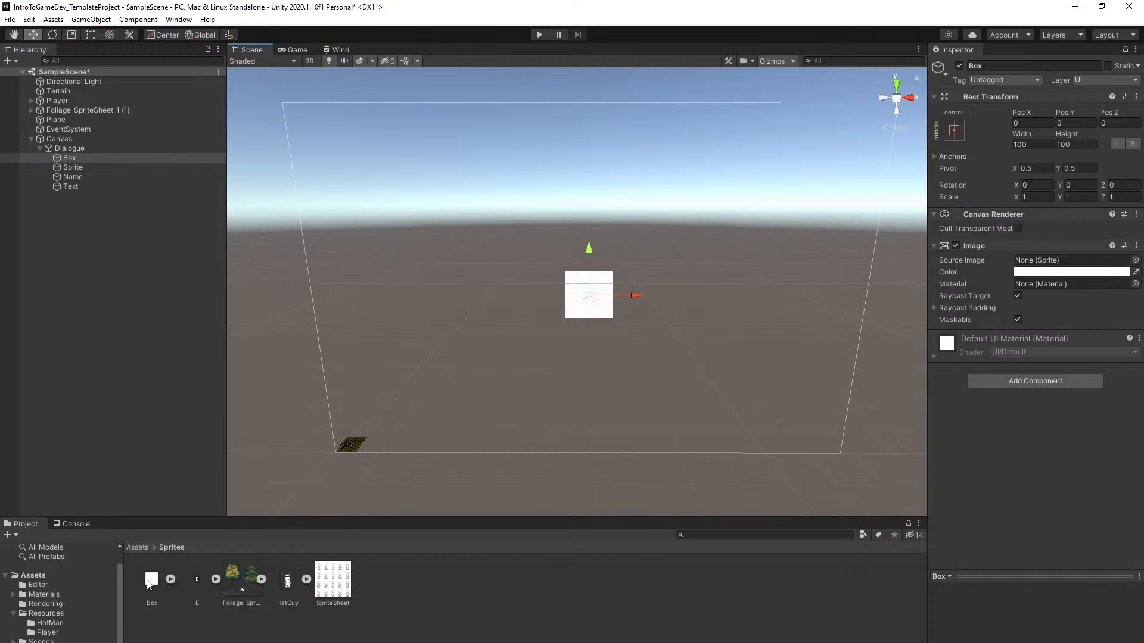
{"action": "left_click_drag", "start_coordinate": [152, 582], "coordinate": [1047, 268]}
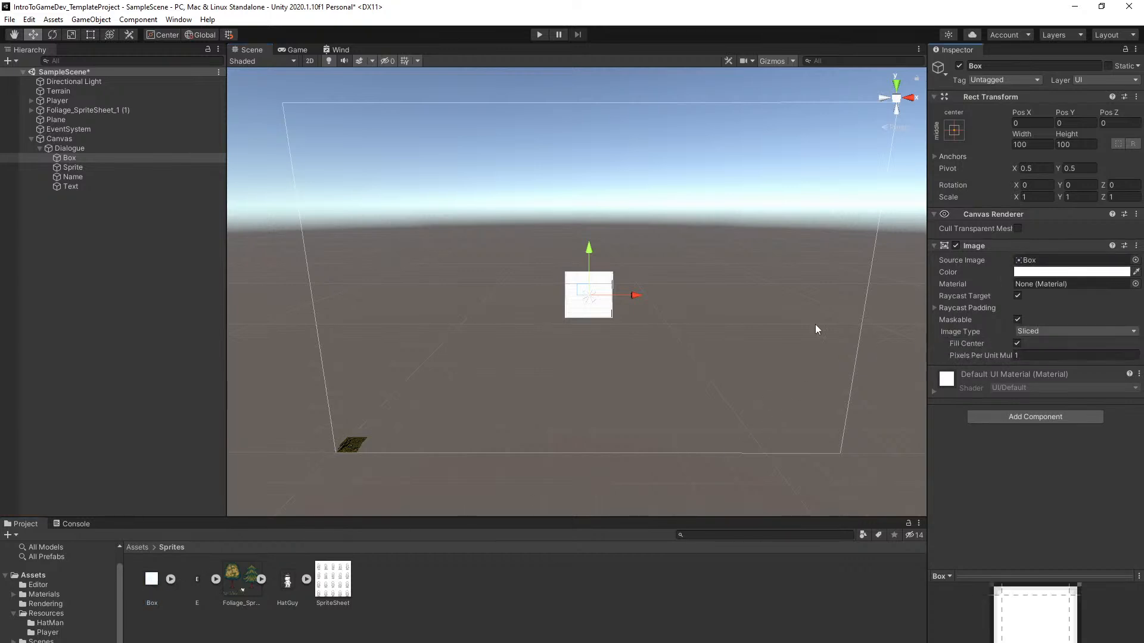
{"action": "mouse_move", "coordinate": [691, 349]}
{"action": "right_mouse_down"}
{"action": "mouse_move", "coordinate": [702, 427]}
{"action": "mouse_move", "coordinate": [685, 358]}
{"action": "right_mouse_up"}
{"action": "scroll", "coordinate": [690, 341], "scroll_direction": "up", "scroll_amount": 1}
{"action": "scroll", "coordinate": [689, 342], "scroll_direction": "up", "scroll_amount": 1}
{"action": "key", "text": "w"}
{"action": "key", "text": "ctrl+s"}
Inspect the Box image's border up close and try a Pixels Per Unit Multiplier of 0.11
{"action": "right_click_drag", "start_coordinate": [503, 441], "coordinate": [510, 412]}
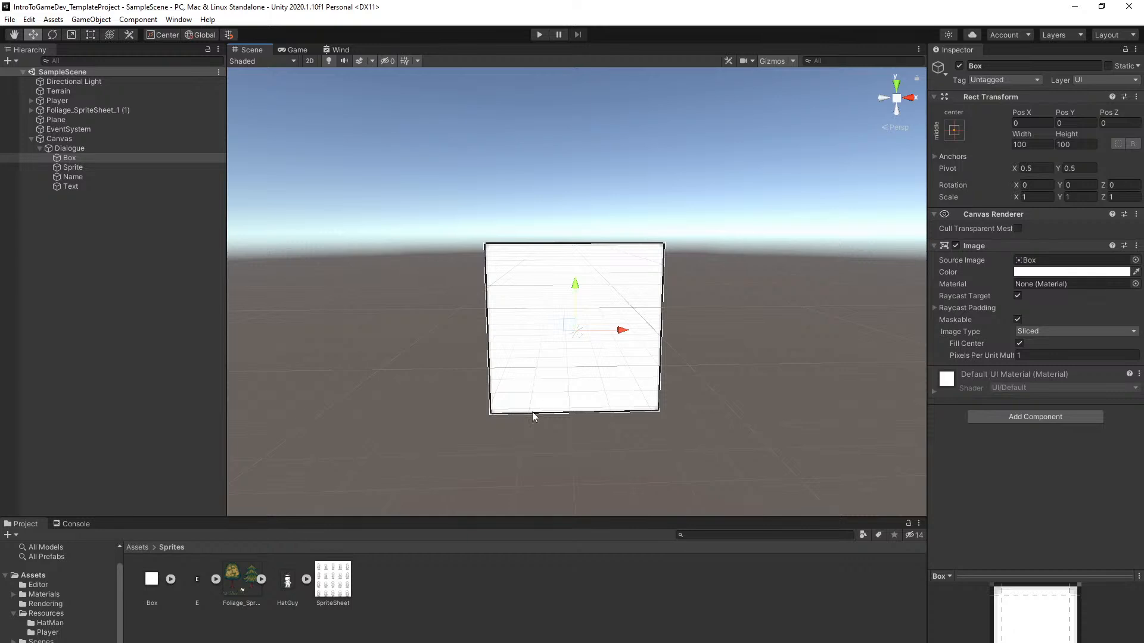
{"action": "mouse_move", "coordinate": [649, 374]}
{"action": "right_mouse_down"}
{"action": "mouse_move", "coordinate": [643, 400]}
{"action": "mouse_move", "coordinate": [647, 358]}
{"action": "right_mouse_up"}
{"action": "key", "text": "w"}
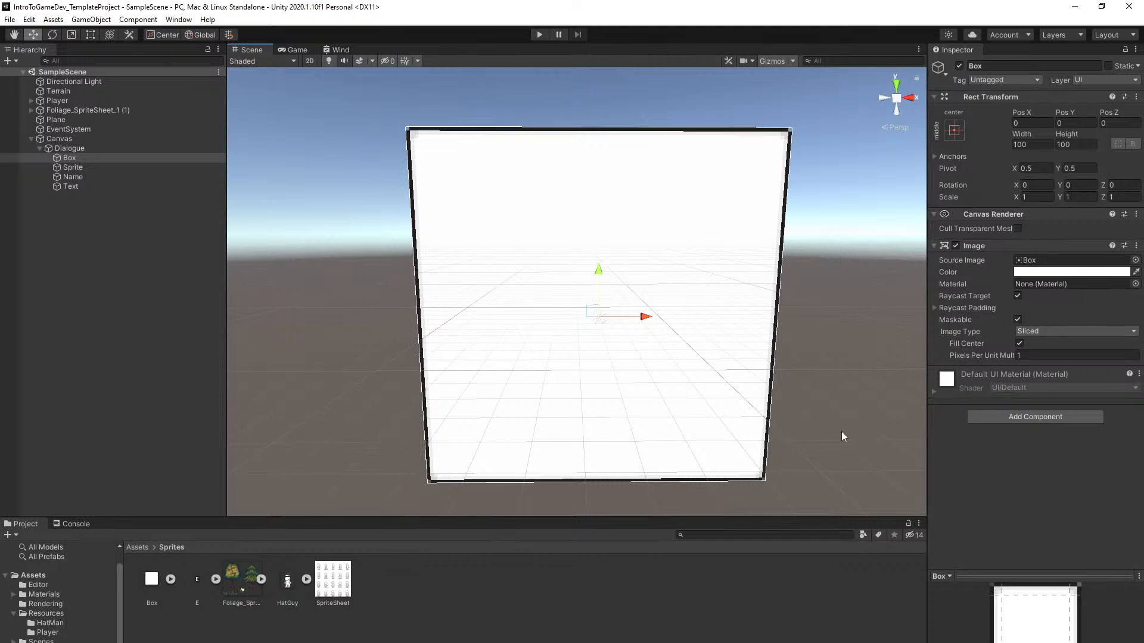
{"action": "left_click_drag", "start_coordinate": [974, 355], "coordinate": [1013, 352]}
{"action": "left_click", "coordinate": [1026, 357]}
{"action": "left_click", "coordinate": [1026, 357]}
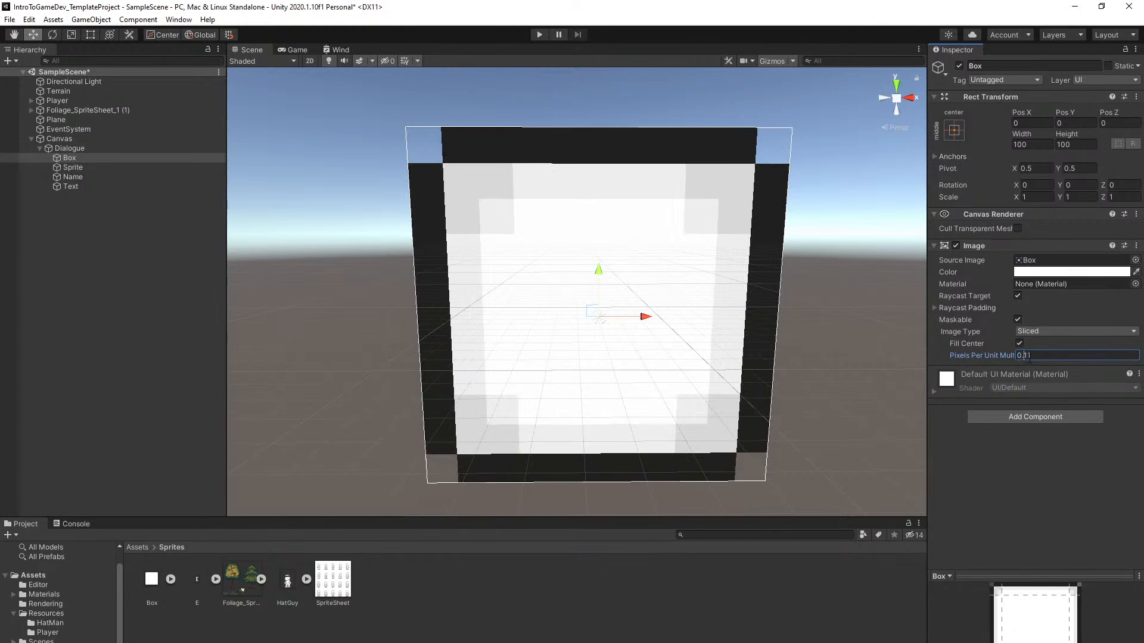
Set the Box image's Pixels Per Unit Multiplier to 0.2 and save the scene
{"action": "mouse_move", "coordinate": [594, 313]}
{"action": "right_mouse_down"}
{"action": "mouse_move", "coordinate": [590, 355]}
{"action": "mouse_move", "coordinate": [600, 308]}
{"action": "mouse_move", "coordinate": [587, 316]}
{"action": "right_mouse_up"}
{"action": "key", "text": "s"}
{"action": "left_click", "coordinate": [1044, 356]}
{"action": "type", "text": "0.1"}
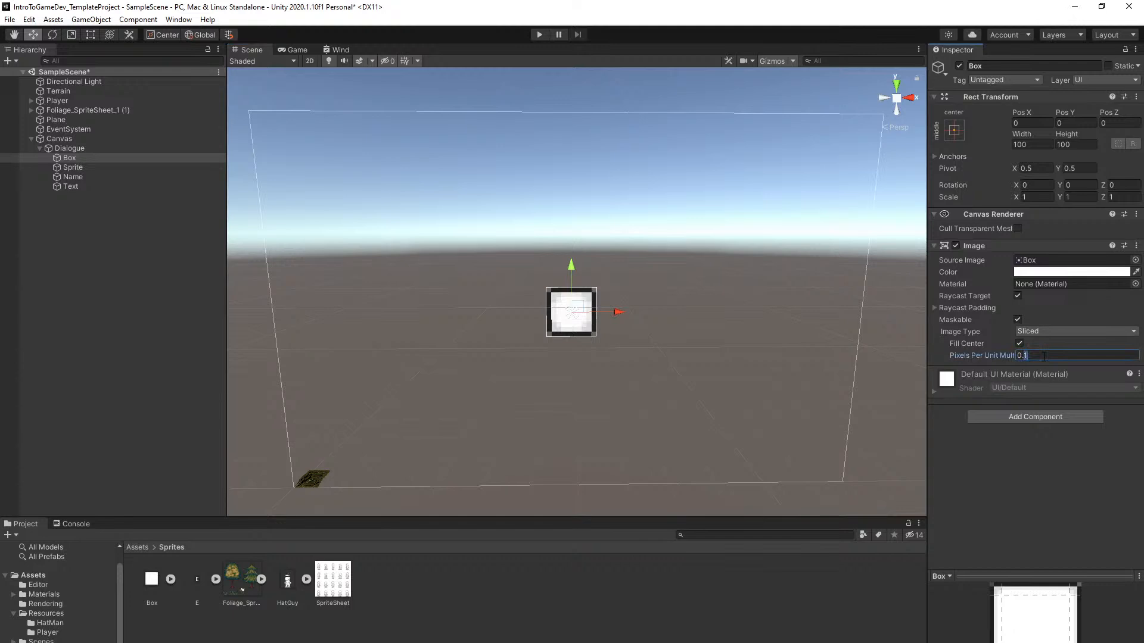
{"action": "key", "text": "BackSpace"}
{"action": "type", "text": "5"}
{"action": "key", "text": "BackSpace"}
{"action": "type", "text": "2"}
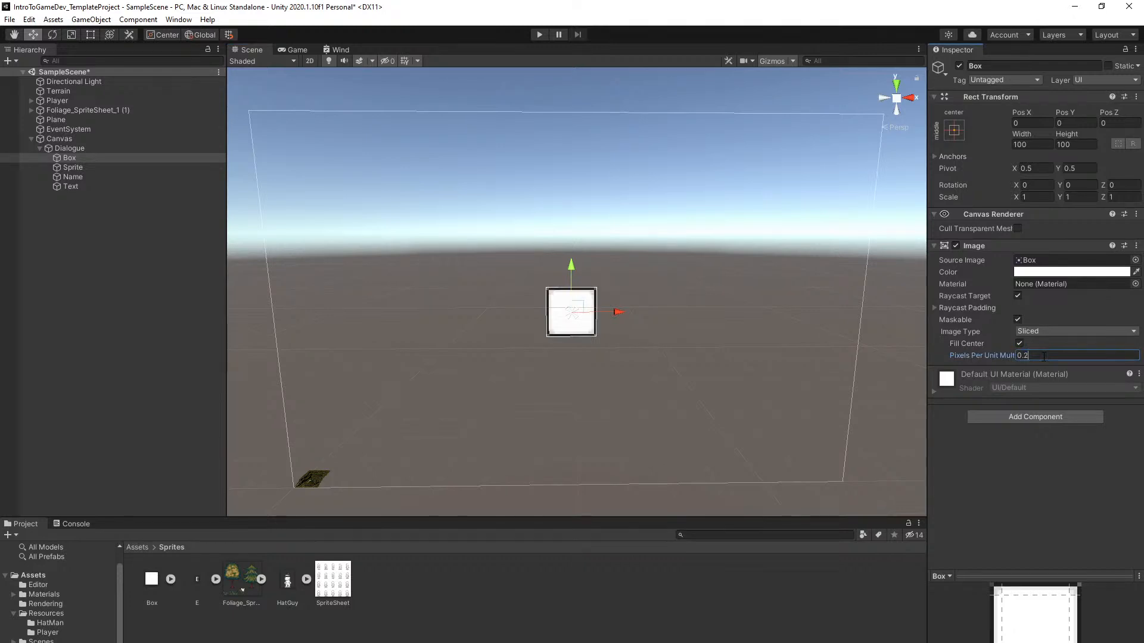
{"action": "key", "text": "ctrl+s"}
Stretch the Box to both sides and downward with the Rect Tool, to about 834 wide and 173 high
{"action": "mouse_move", "coordinate": [767, 320]}
{"action": "left_mouse_down", "text": "alt"}
{"action": "mouse_move", "coordinate": [743, 320]}
{"action": "mouse_move", "coordinate": [812, 319]}
{"action": "mouse_move", "coordinate": [756, 316]}
{"action": "left_mouse_up", "text": "alt"}
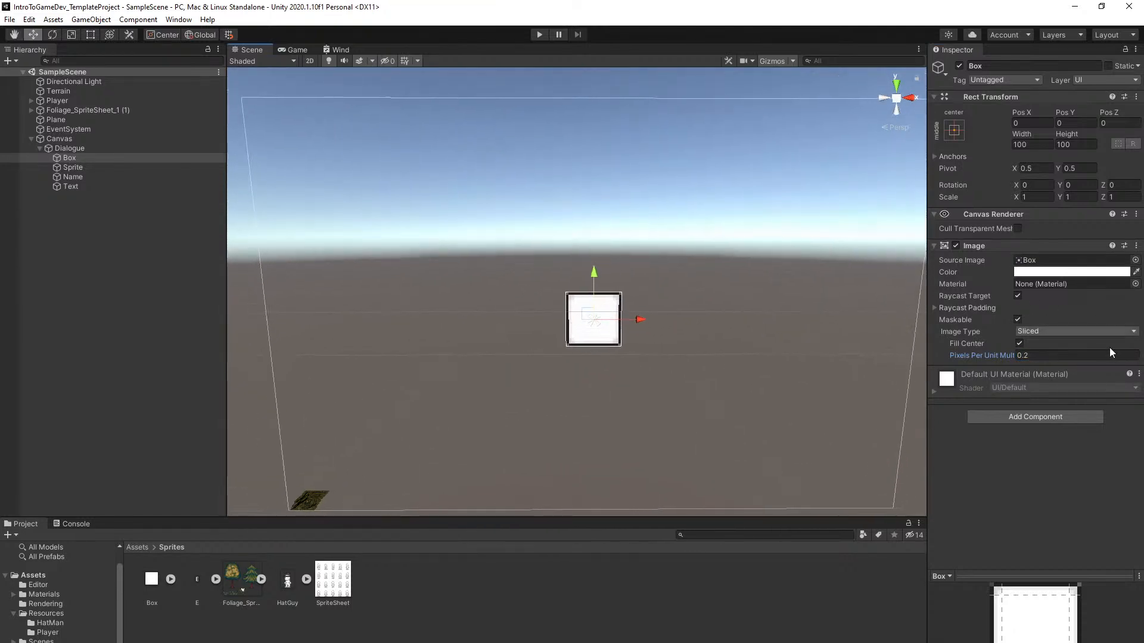
{"action": "left_click_drag", "start_coordinate": [610, 365], "coordinate": [612, 360], "text": "alt"}
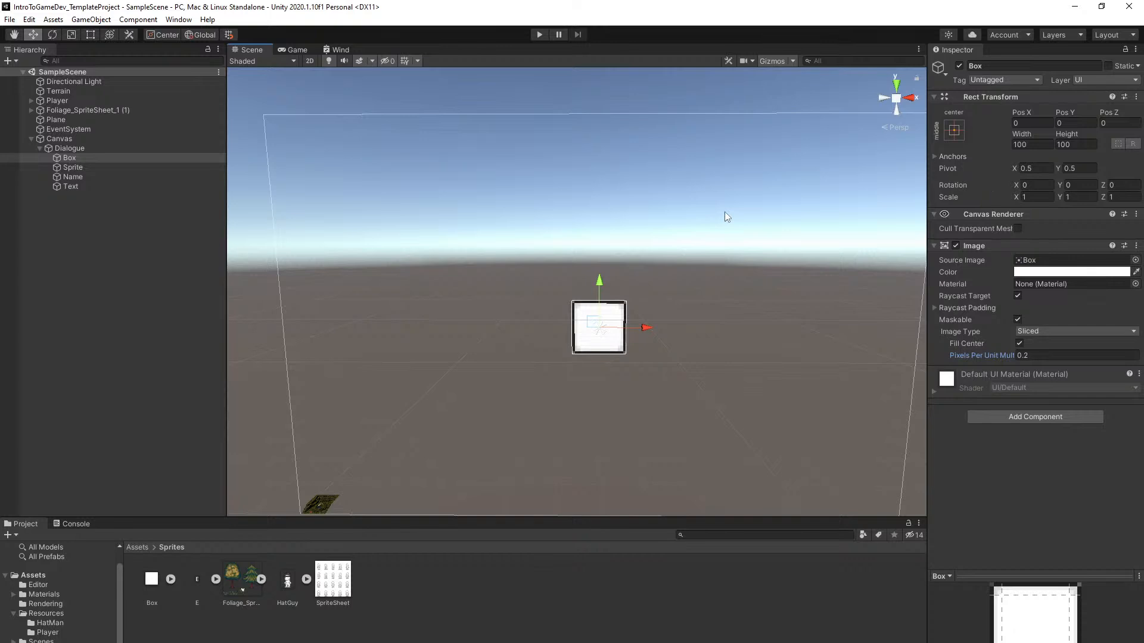
{"action": "left_click", "coordinate": [91, 34]}
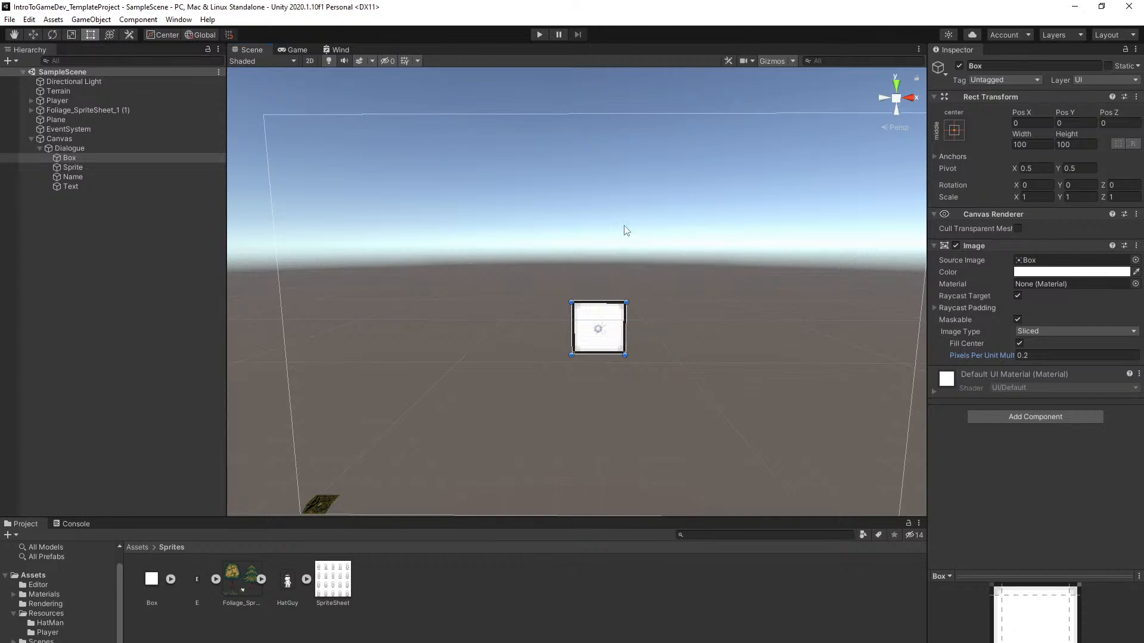
{"action": "key", "text": "w"}
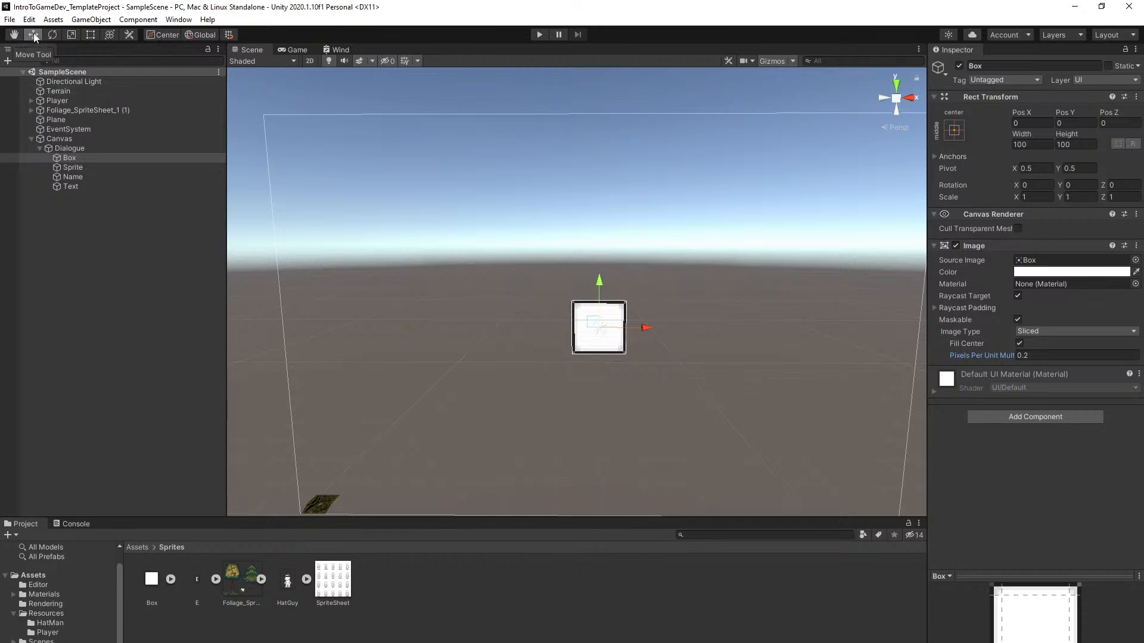
{"action": "left_click", "coordinate": [90, 34]}
{"action": "right_click_drag", "start_coordinate": [508, 236], "coordinate": [598, 272]}
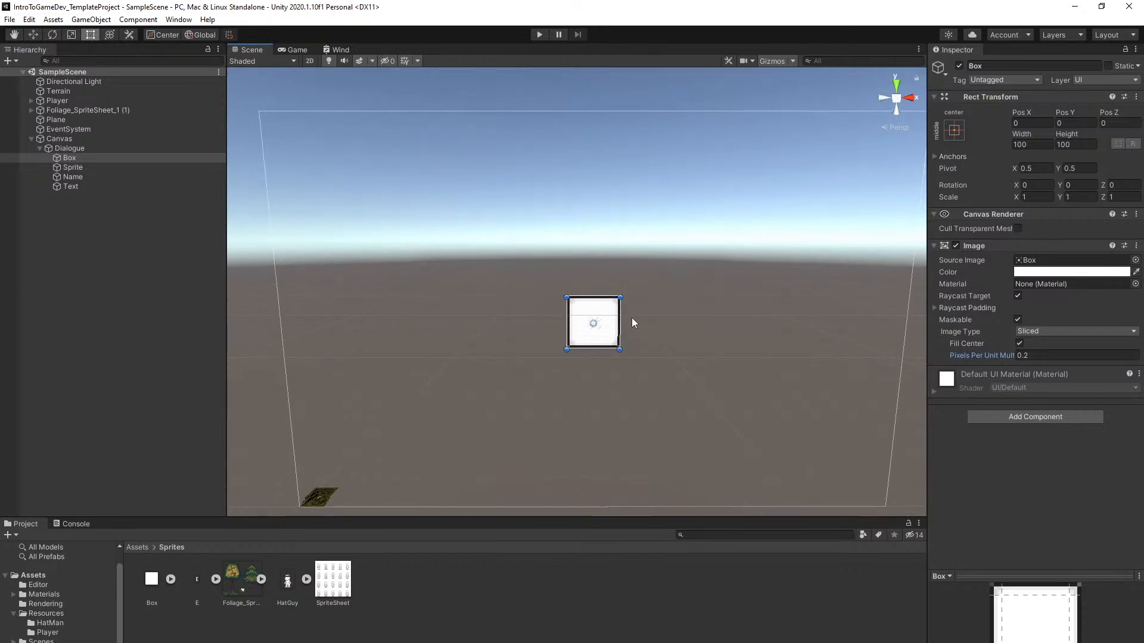
{"action": "left_click_drag", "start_coordinate": [619, 350], "coordinate": [803, 370]}
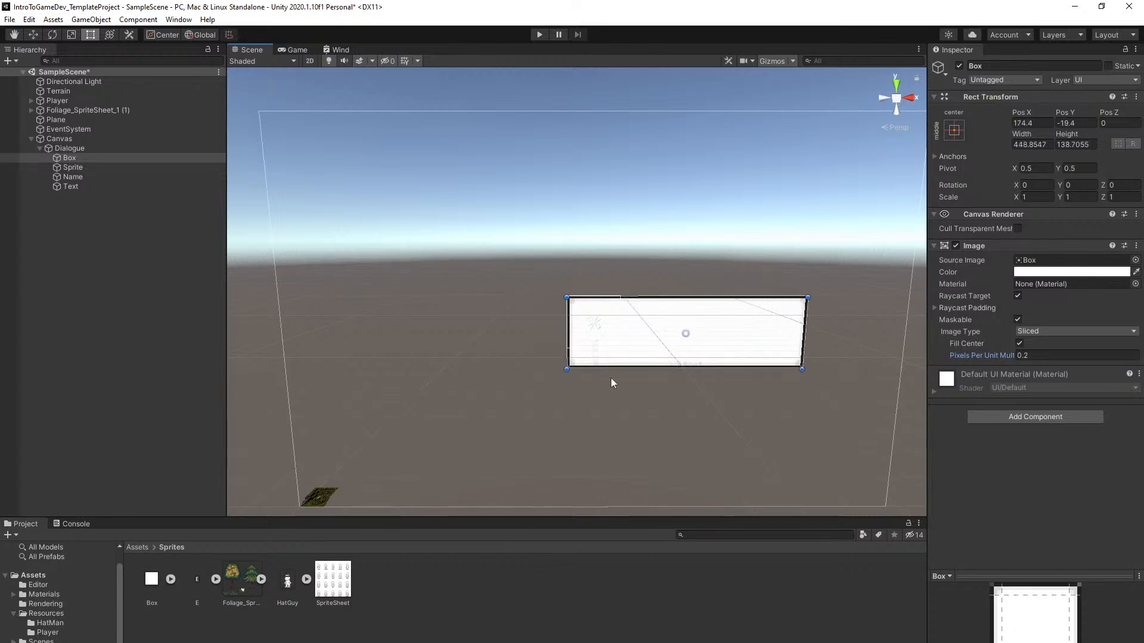
{"action": "left_click_drag", "start_coordinate": [567, 371], "coordinate": [365, 387]}
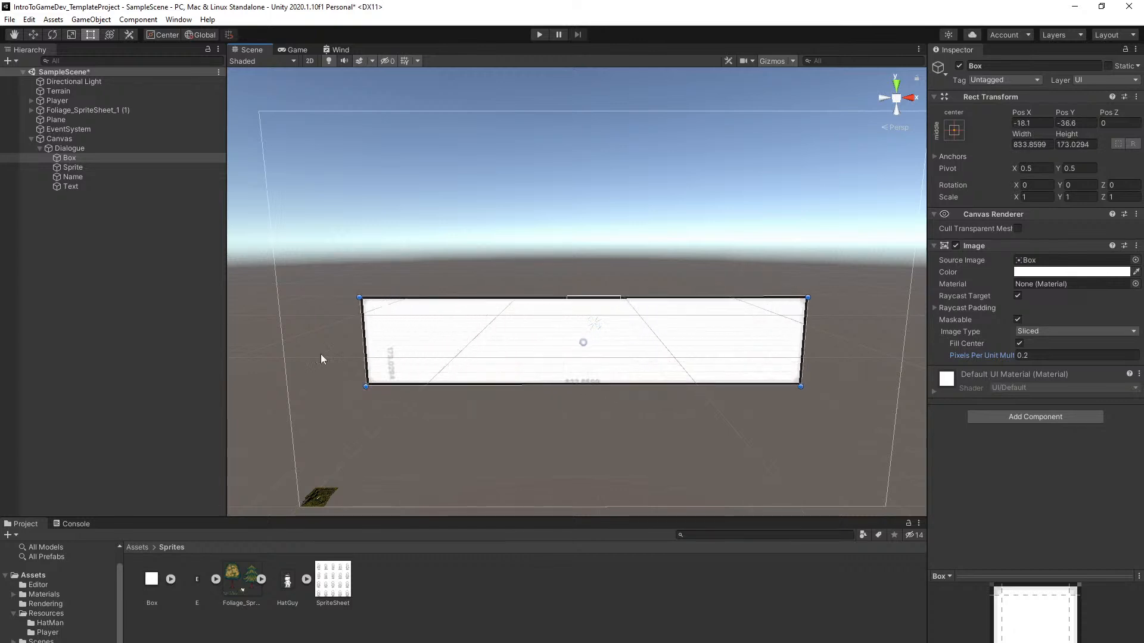
Move the Box down to about Pos Y -275 near the Canvas's lower edge and extend its left side to a width of about 959
{"action": "key", "text": "w"}
{"action": "left_click_drag", "start_coordinate": [587, 310], "coordinate": [593, 352], "text": "alt"}
{"action": "left_click_drag", "start_coordinate": [586, 279], "coordinate": [584, 399]}
{"action": "left_click", "coordinate": [91, 35]}
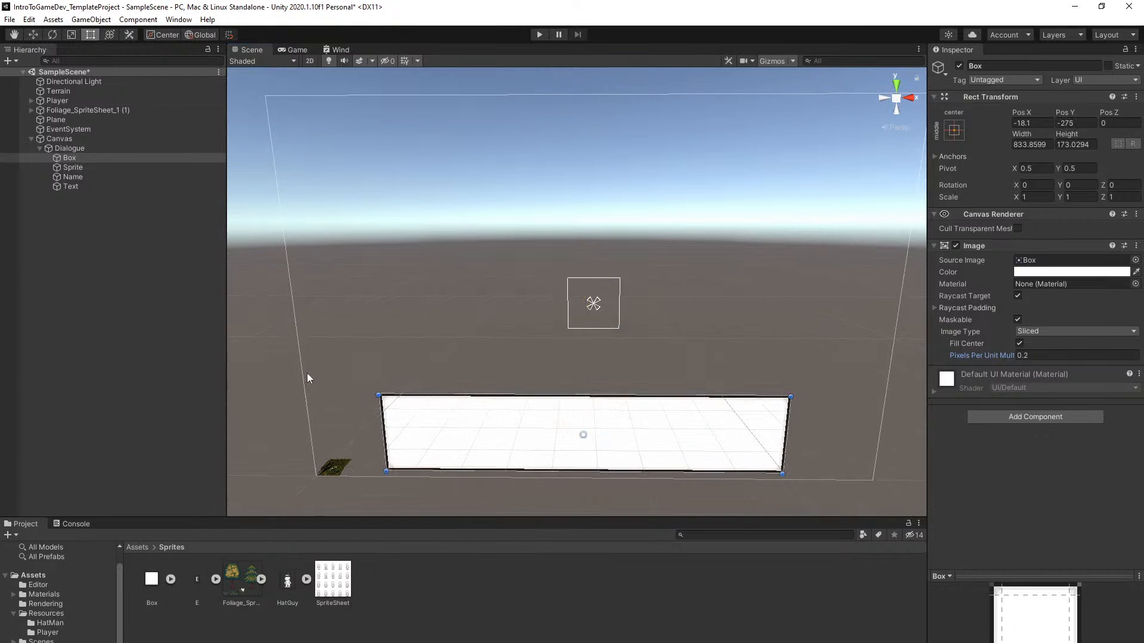
{"action": "left_click_drag", "start_coordinate": [380, 432], "coordinate": [323, 432]}
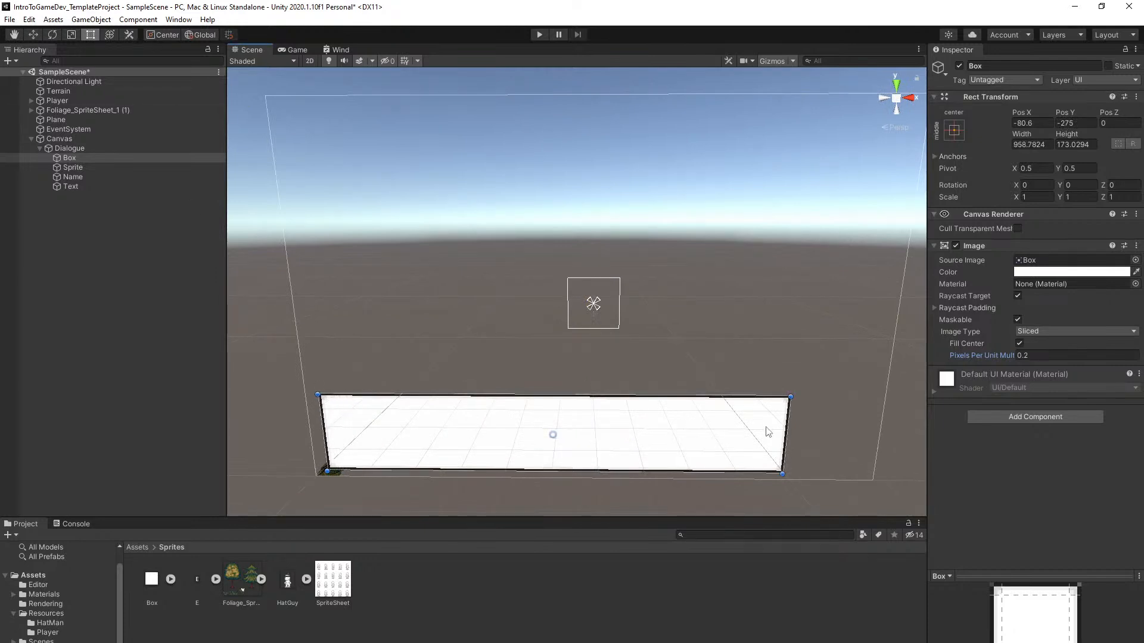
Extend the Box's right side to a width of about 1136, set its Pos X to 0 and save the scene
{"action": "left_click_drag", "start_coordinate": [784, 436], "coordinate": [870, 442]}
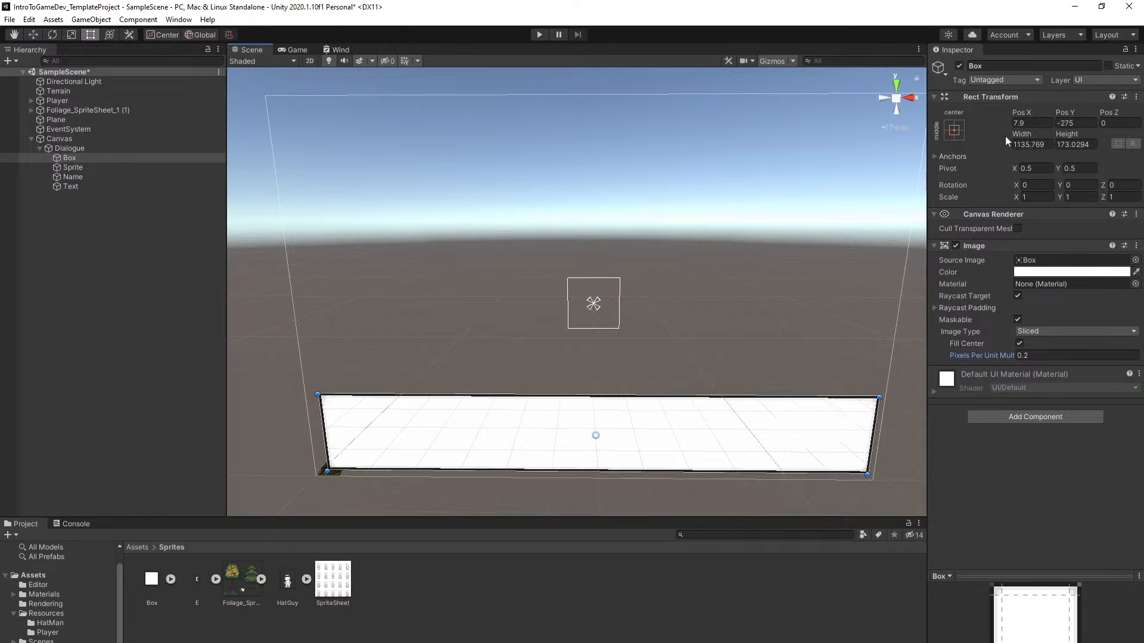
{"action": "left_click", "coordinate": [1036, 123]}
{"action": "type", "text": "0"}
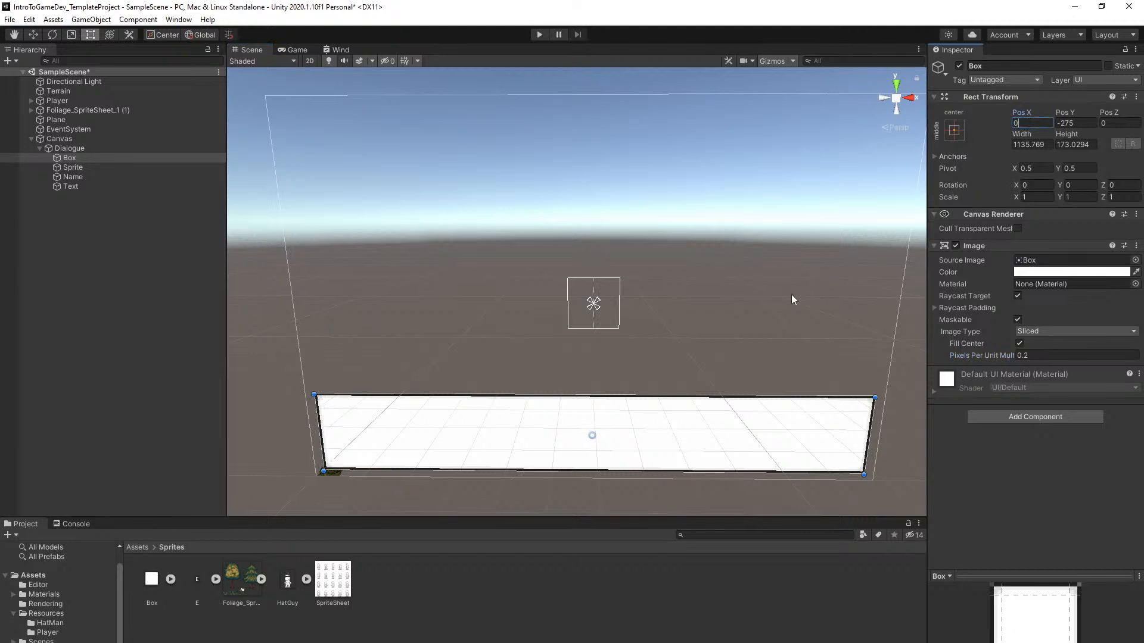
{"action": "key", "text": "ctrl+s"}
{"action": "mouse_move", "coordinate": [764, 299]}
{"action": "left_mouse_down", "text": "alt"}
{"action": "mouse_move", "coordinate": [753, 258]}
{"action": "mouse_move", "coordinate": [758, 302]}
{"action": "left_mouse_up", "text": "alt"}
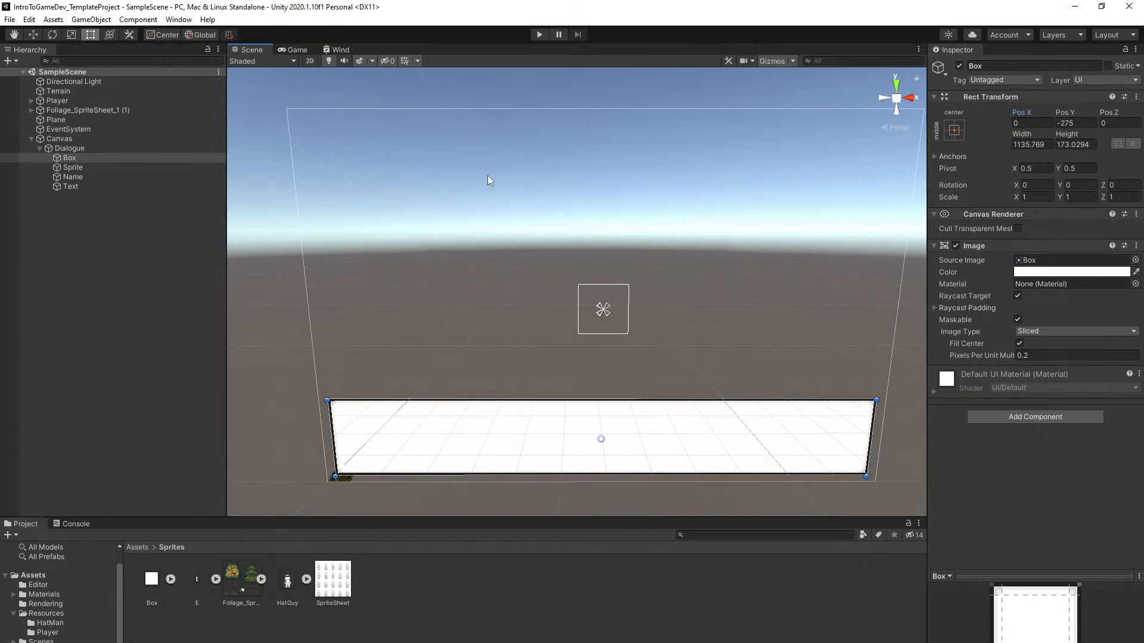
Preview the Box in the Game view with the aspect ratio set to 16:9
{"action": "left_click", "coordinate": [265, 252]}
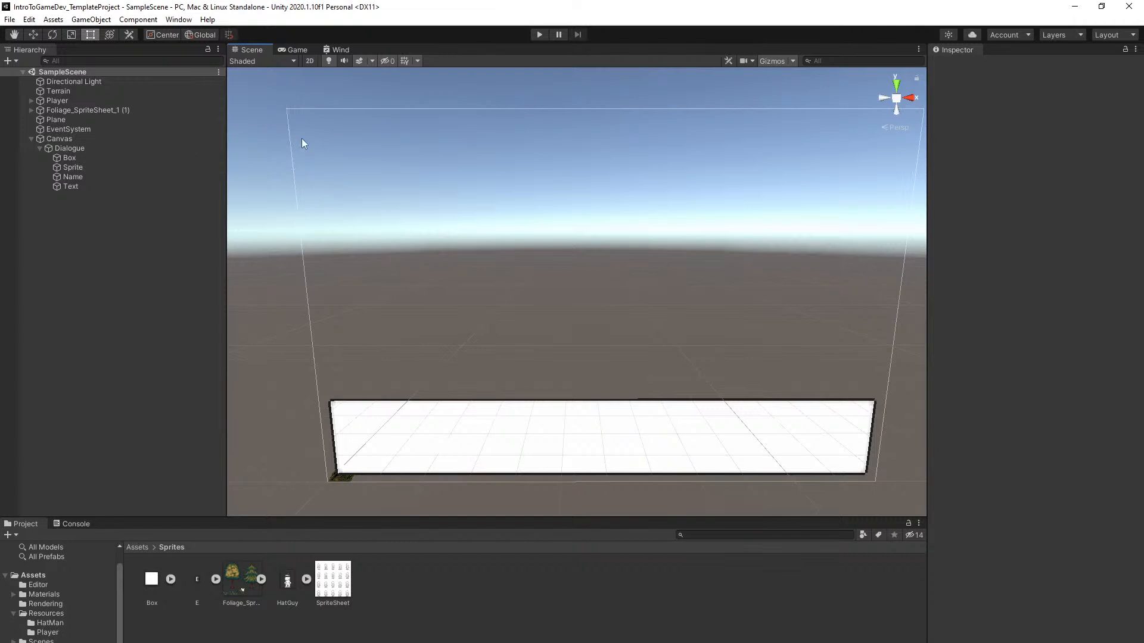
{"action": "left_click", "coordinate": [296, 50]}
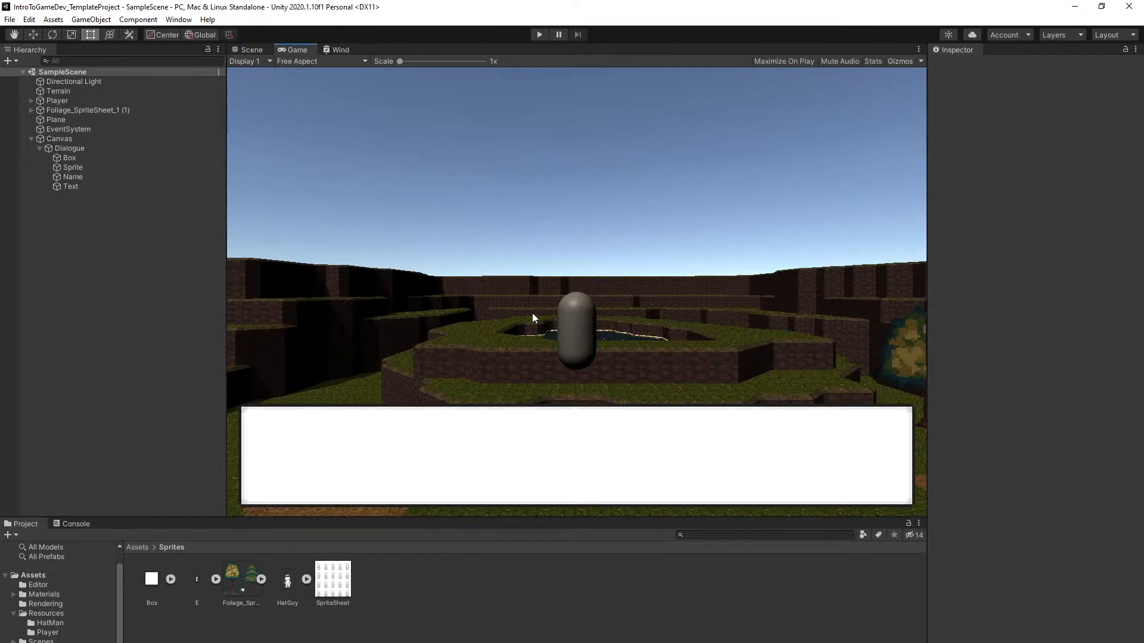
{"action": "left_click", "coordinate": [304, 62]}
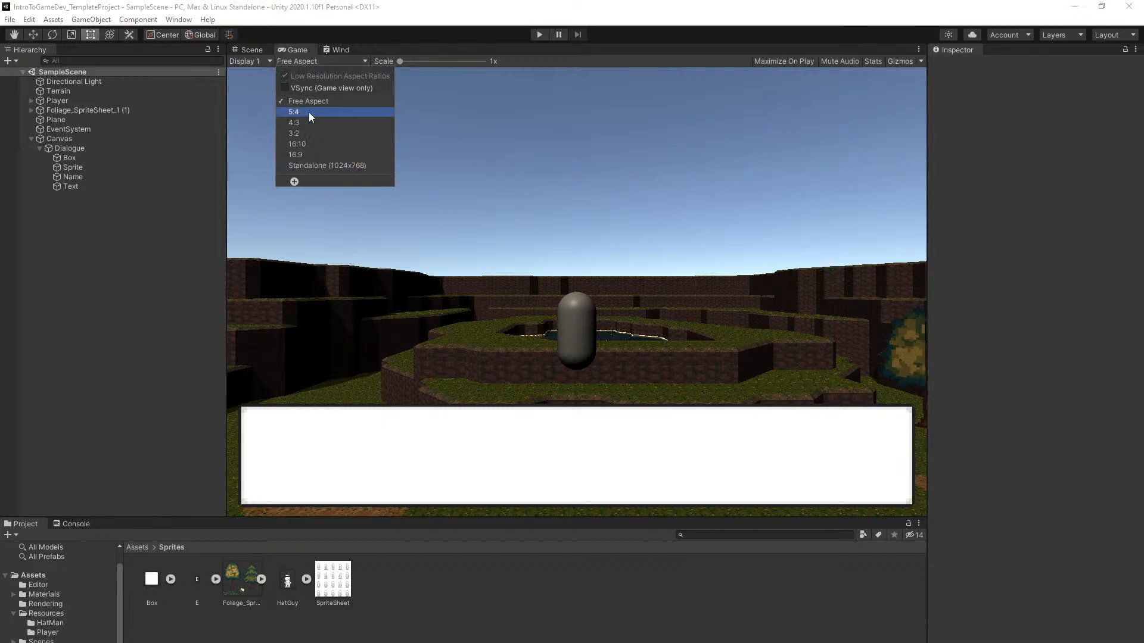
{"action": "left_click", "coordinate": [310, 154]}
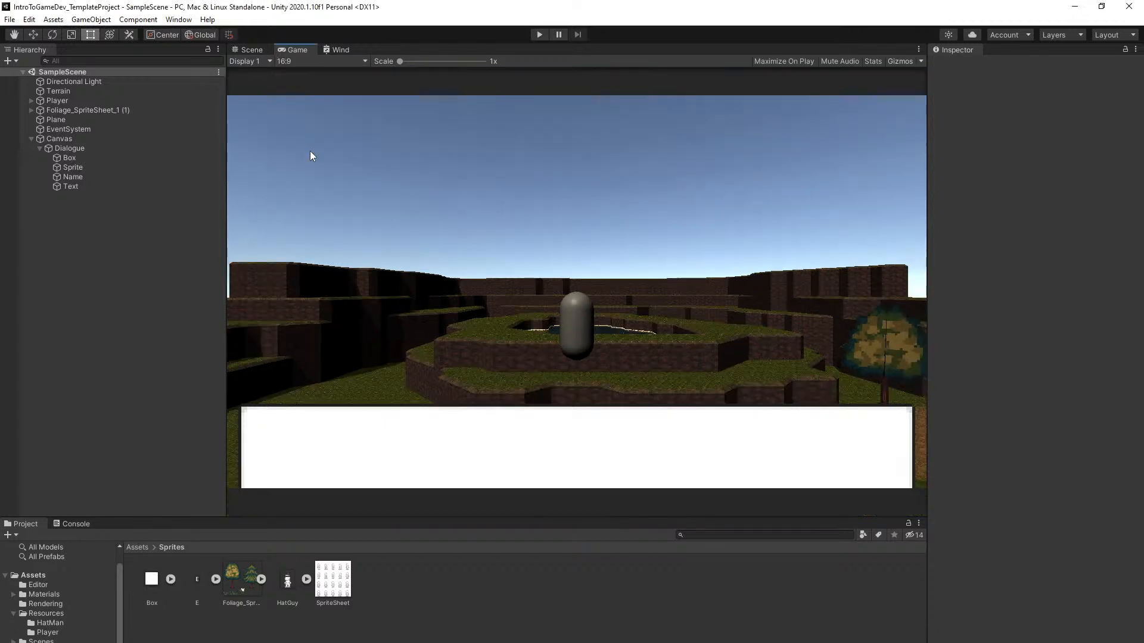
Move the Box up to about Pos Y -236, check it in the Game view and save the scene
{"action": "left_click", "coordinate": [252, 50]}
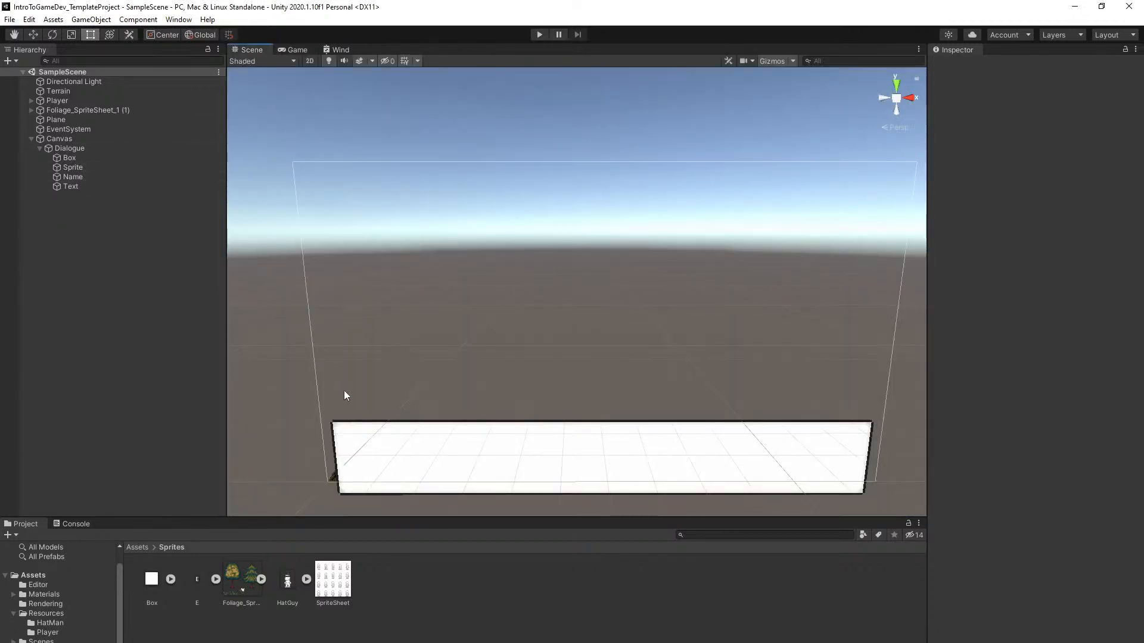
{"action": "left_click", "coordinate": [431, 430]}
{"action": "left_click", "coordinate": [33, 35]}
{"action": "left_click_drag", "start_coordinate": [602, 415], "coordinate": [605, 391]}
{"action": "left_click", "coordinate": [294, 50]}
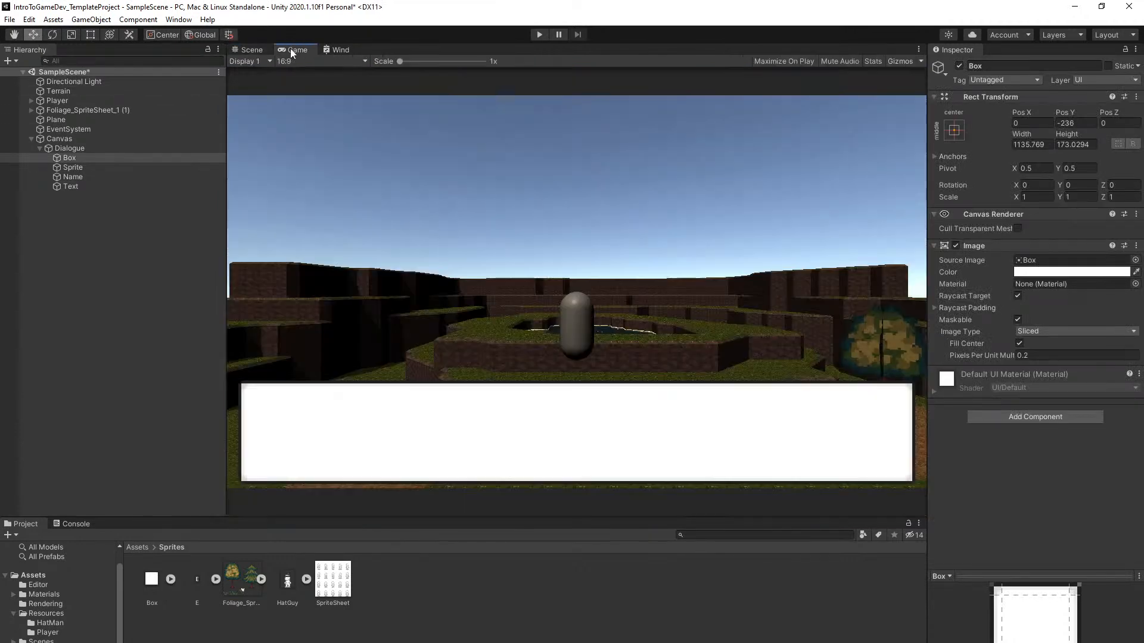
{"action": "key", "text": "ctrl+s"}
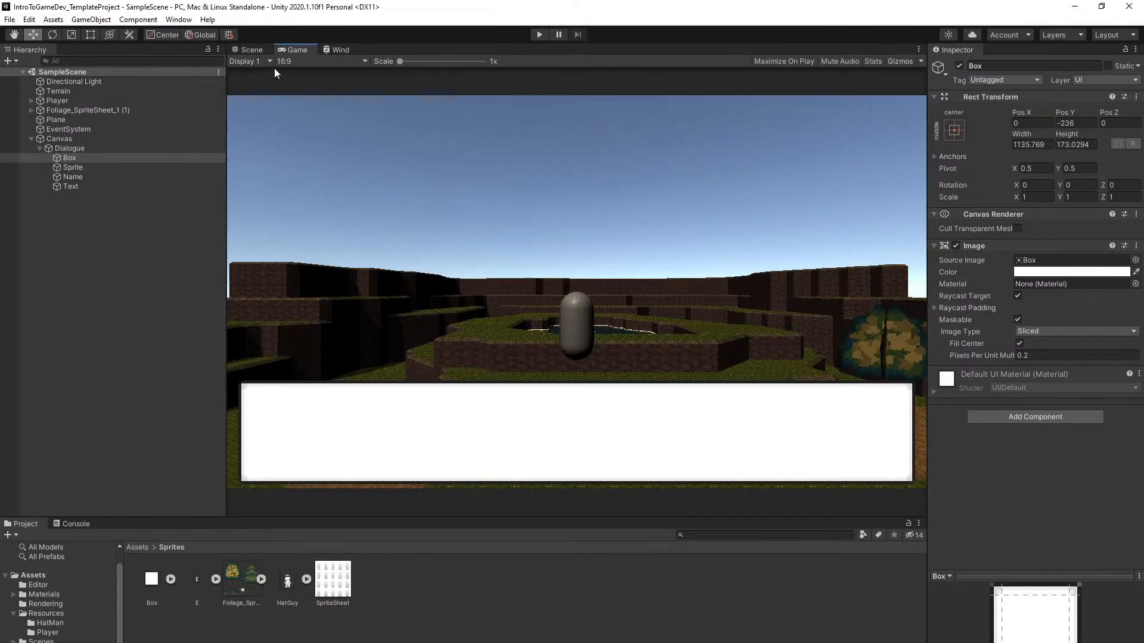
Raise the Box slightly to about Pos Y -232, check it in the Game view and save the scene
{"action": "left_click", "coordinate": [312, 64]}
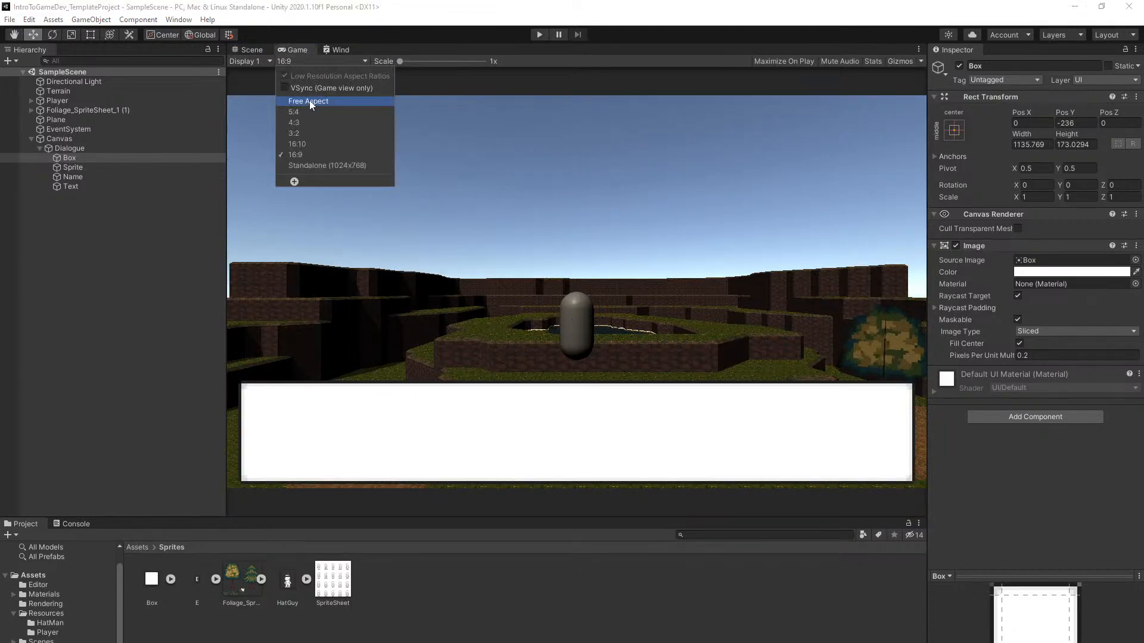
{"action": "left_click", "coordinate": [441, 255]}
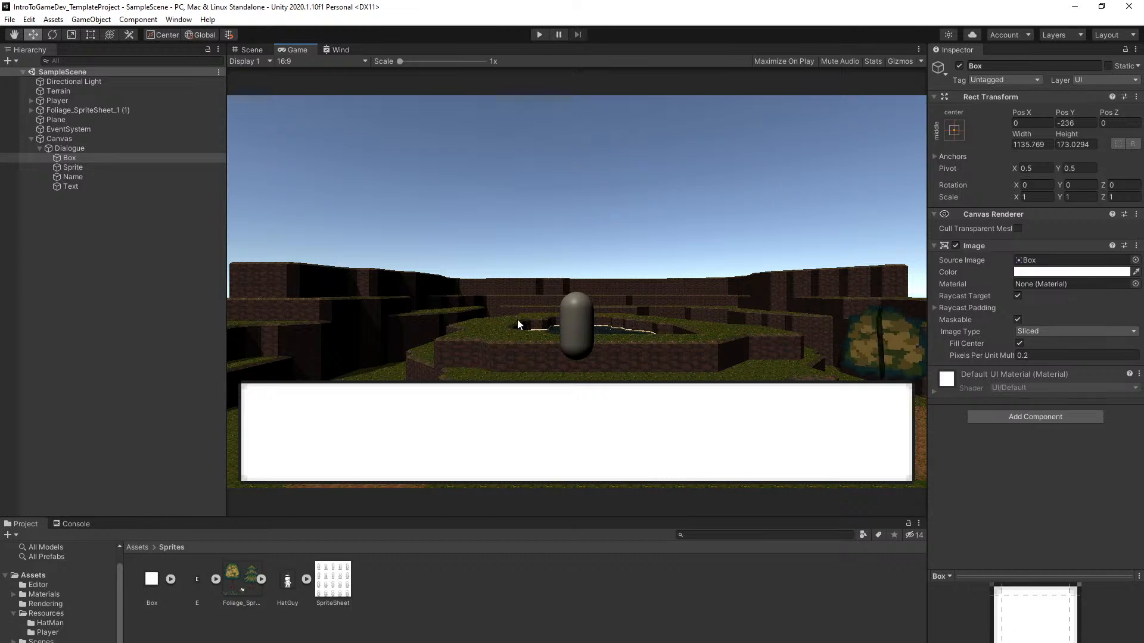
{"action": "left_click", "coordinate": [247, 50]}
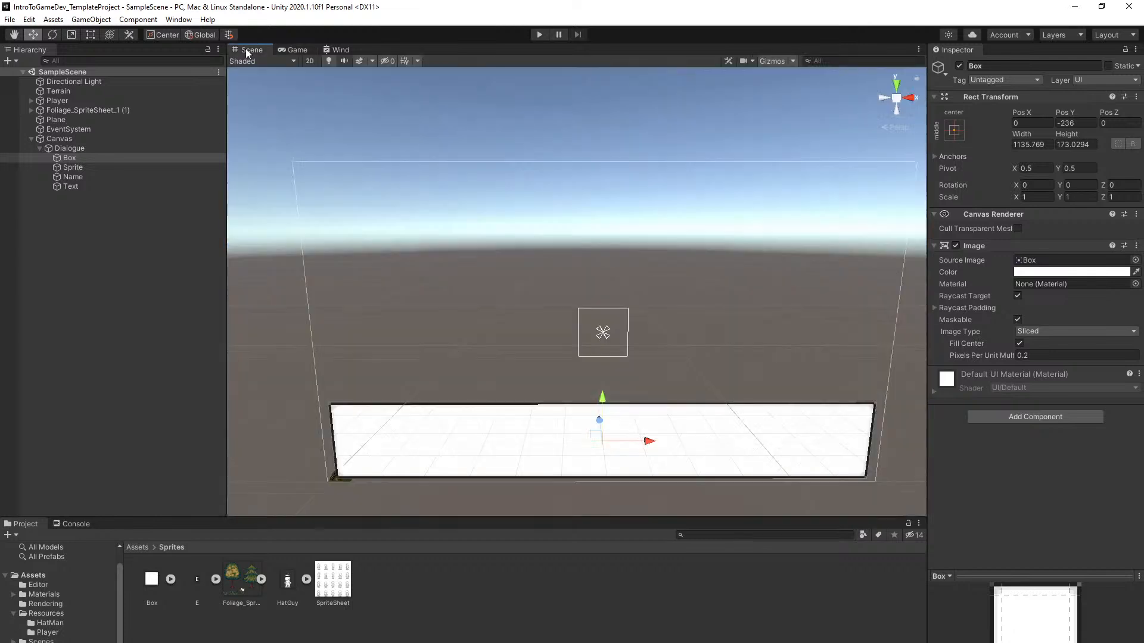
{"action": "left_click_drag", "start_coordinate": [609, 396], "coordinate": [606, 385]}
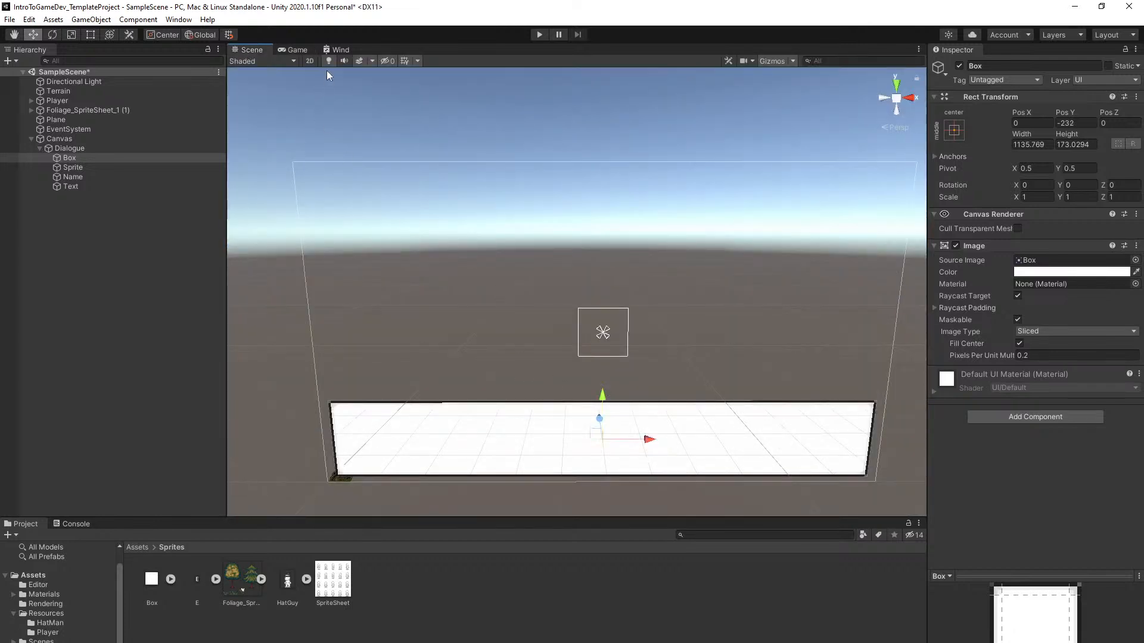
{"action": "left_click", "coordinate": [297, 50]}
{"action": "key", "text": "ctrl+s"}
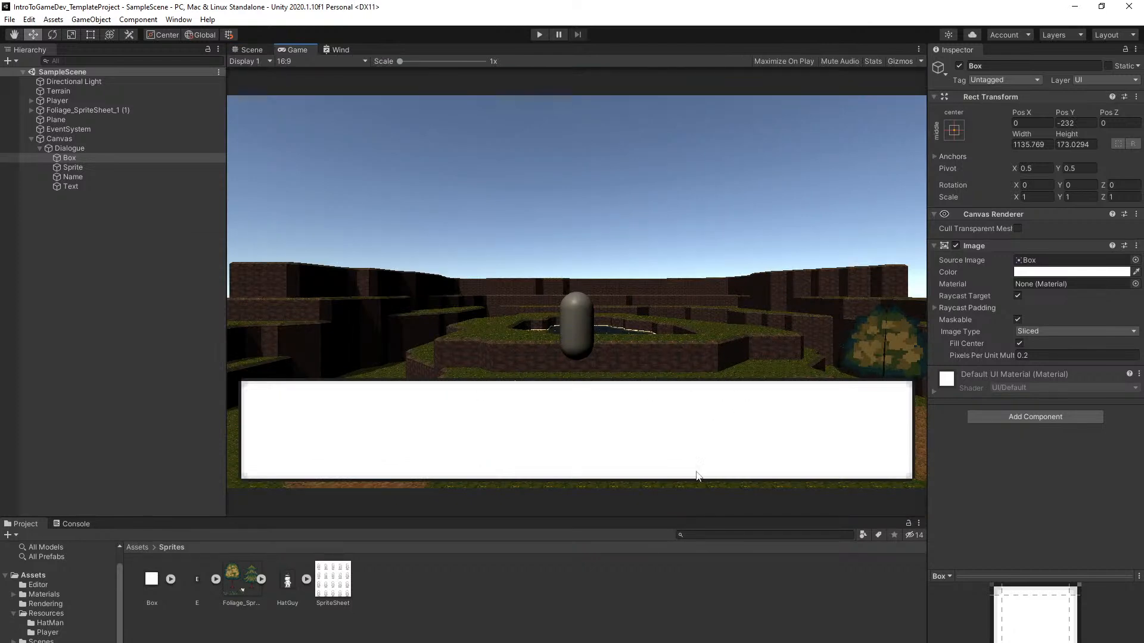
Add an Image component to the Dialogue's Sprite object and save the scene
{"action": "left_click", "coordinate": [732, 621]}
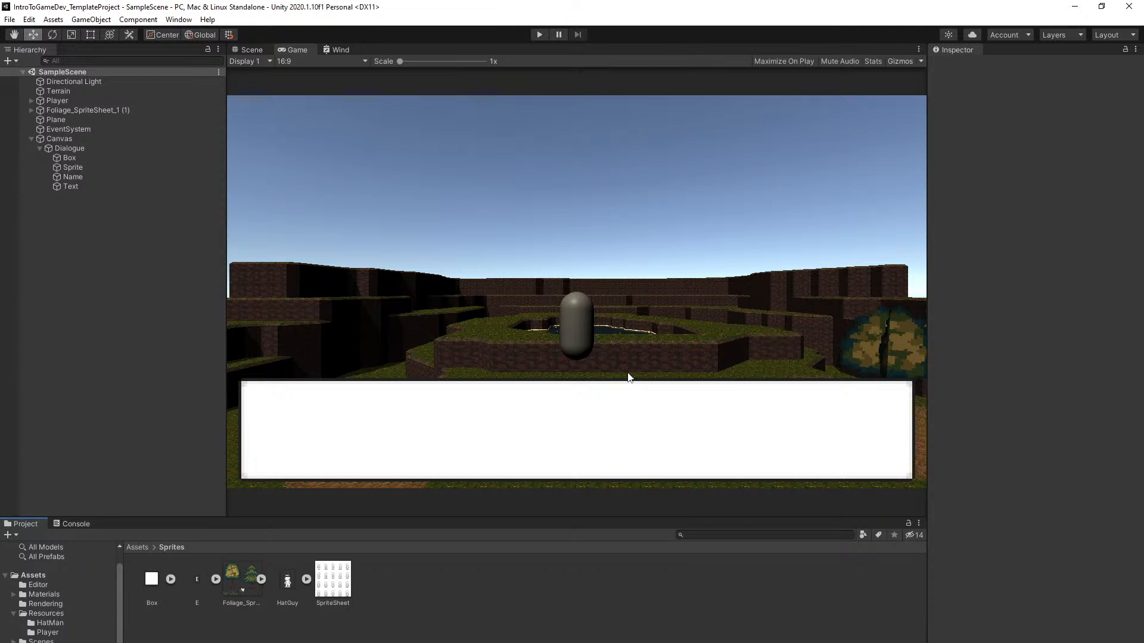
{"action": "left_click", "coordinate": [248, 52]}
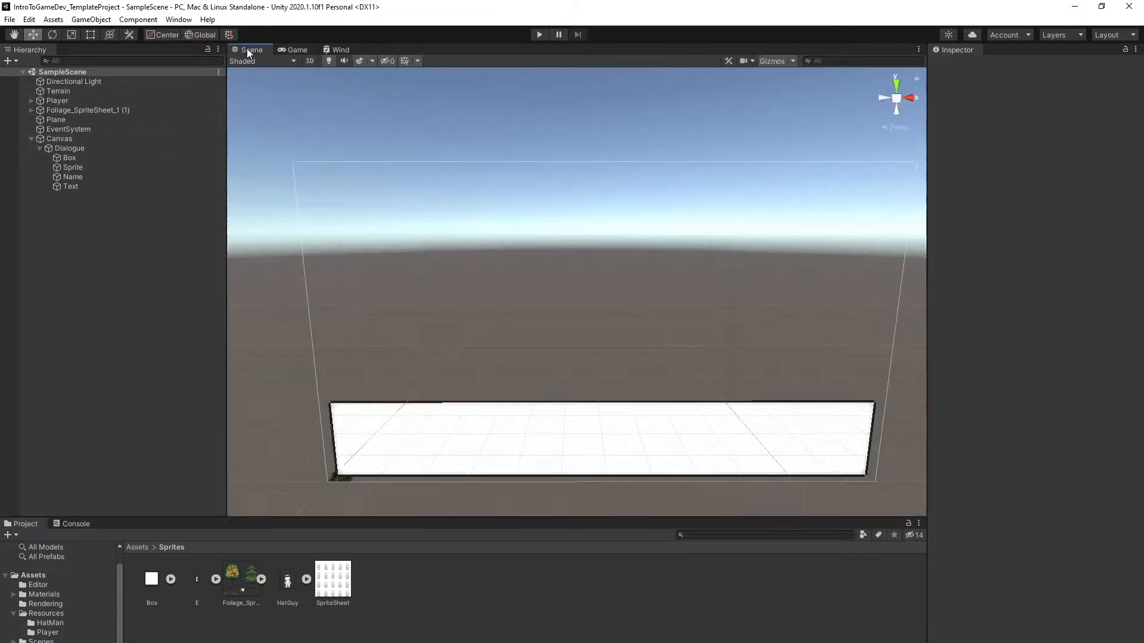
{"action": "right_click_drag", "start_coordinate": [455, 341], "coordinate": [519, 356]}
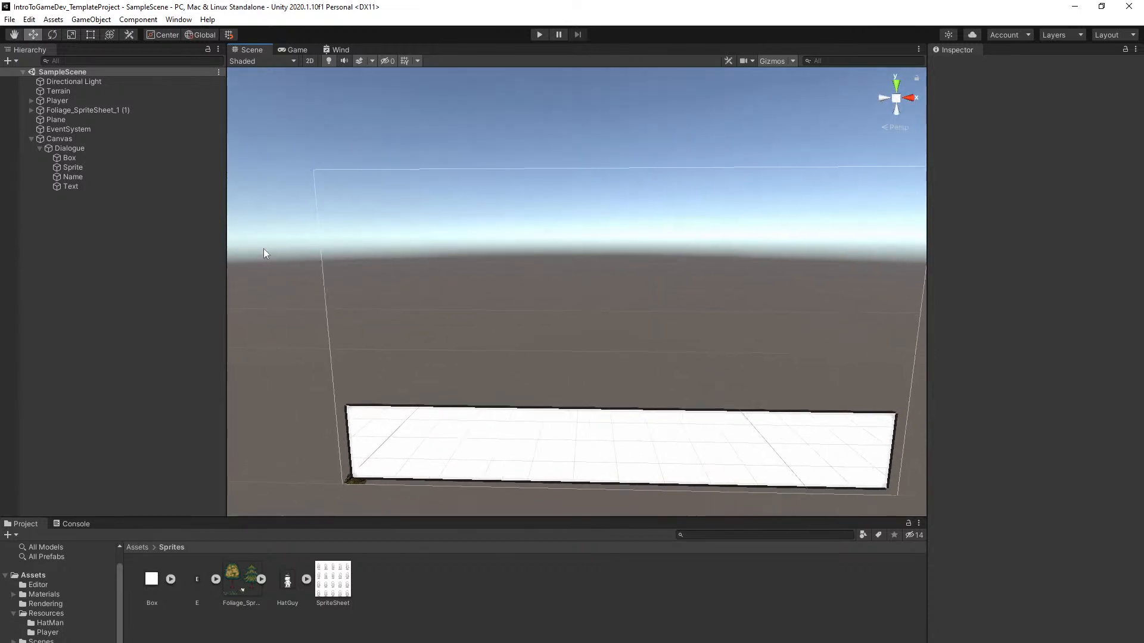
{"action": "left_click", "coordinate": [87, 167]}
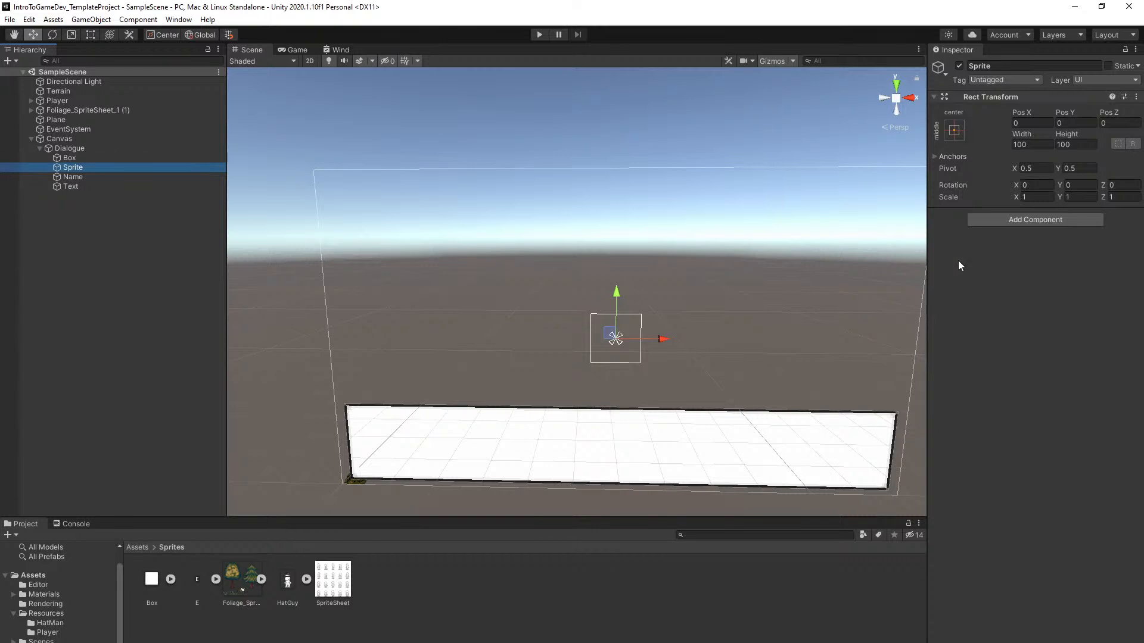
{"action": "left_click", "coordinate": [1006, 223]}
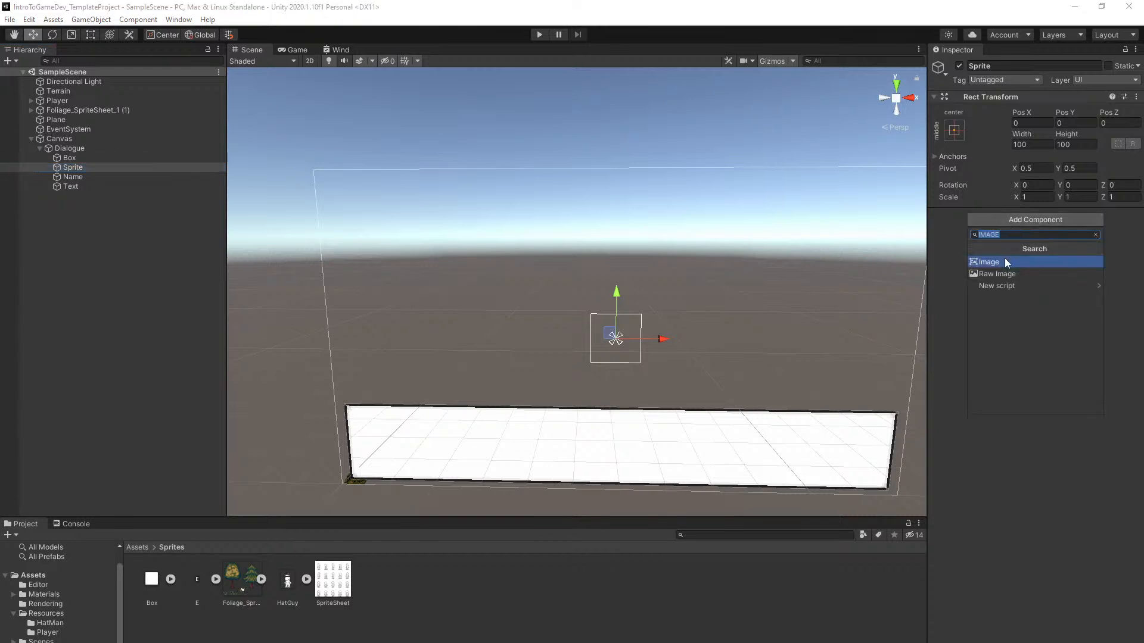
{"action": "left_click", "coordinate": [1005, 261]}
{"action": "right_click_drag", "start_coordinate": [373, 454], "coordinate": [429, 454]}
{"action": "key", "text": "ctrl+s"}
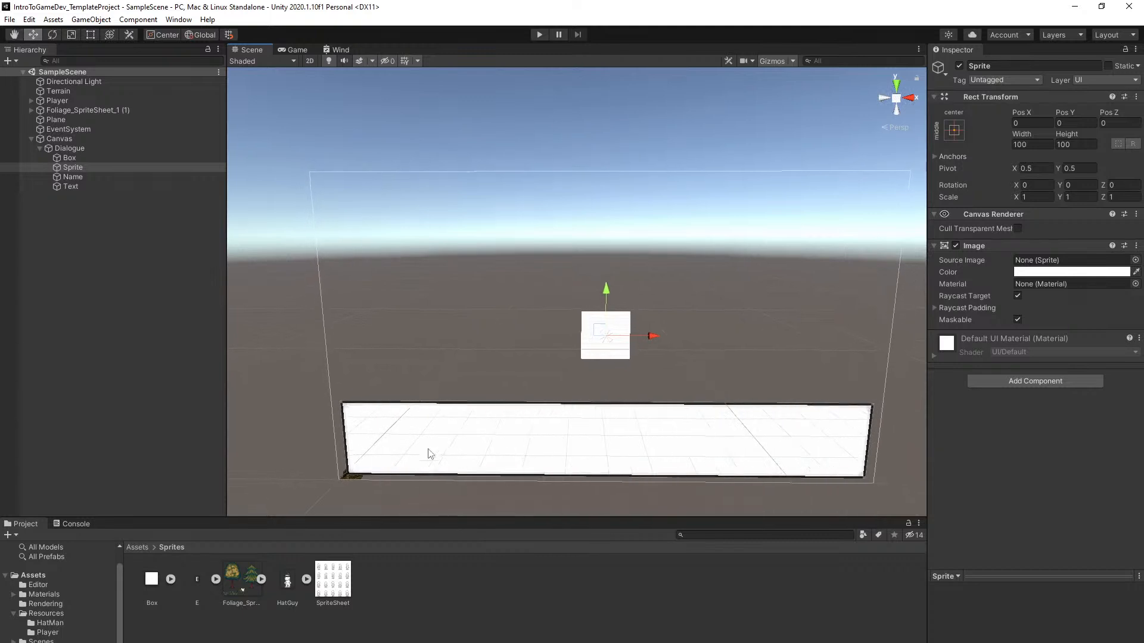
Assign the Happy sprite from Resources/HatMan as the Sprite object's Source Image and save the scene
{"action": "left_click", "coordinate": [137, 548]}
{"action": "double_click", "coordinate": [283, 590]}
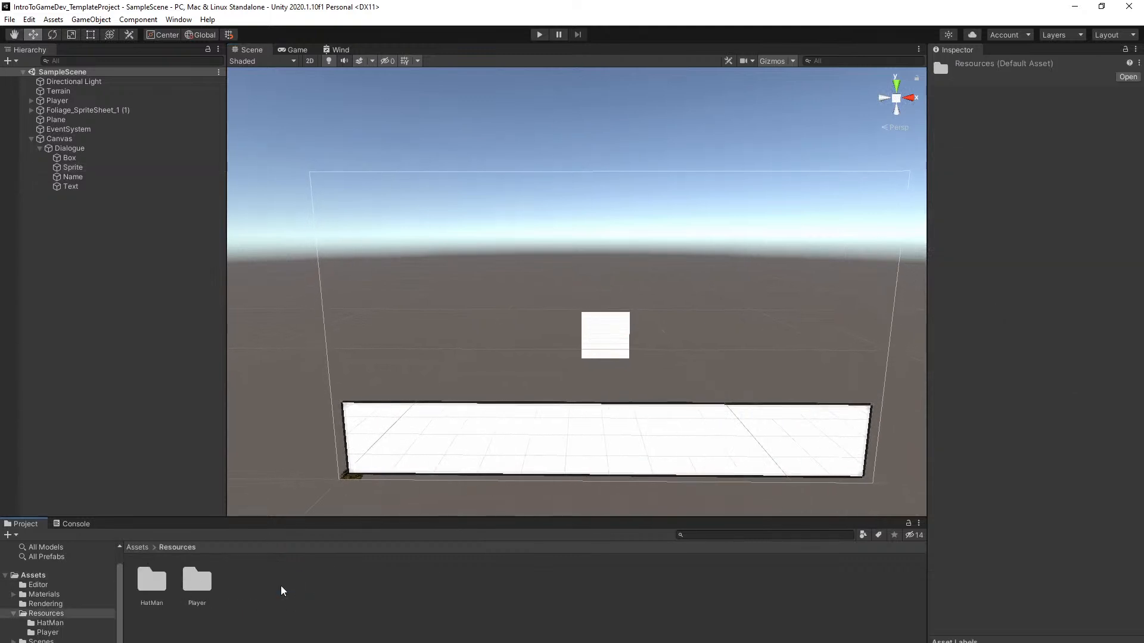
{"action": "double_click", "coordinate": [154, 586]}
{"action": "left_click", "coordinate": [617, 359]}
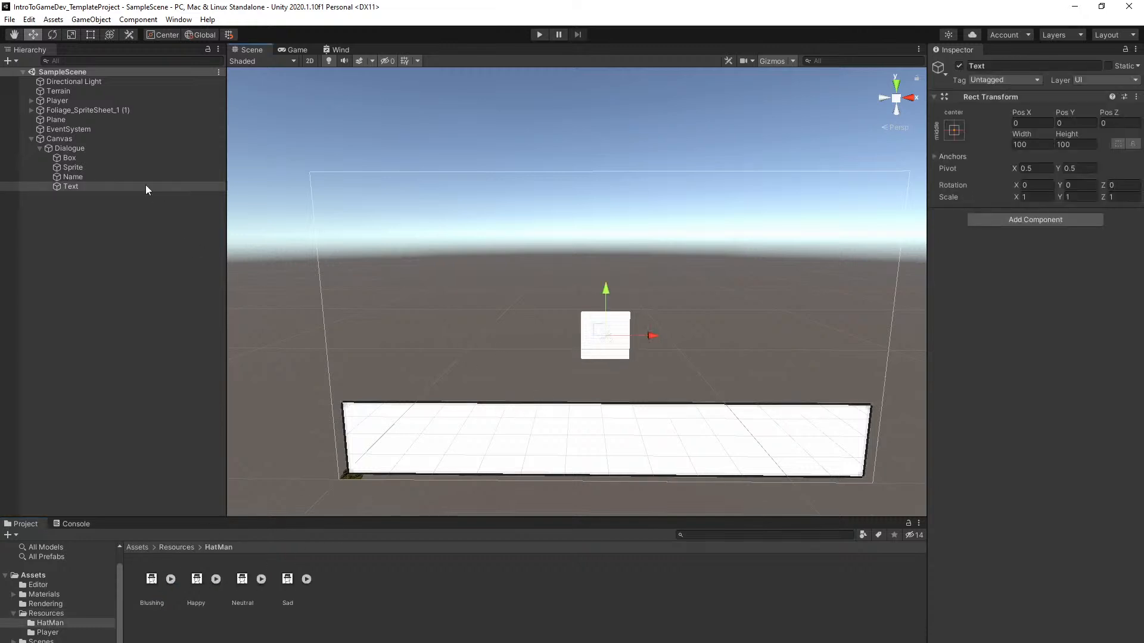
{"action": "left_click", "coordinate": [106, 168]}
{"action": "left_click_drag", "start_coordinate": [196, 579], "coordinate": [1020, 262]}
{"action": "key", "text": "ctrl+s"}
Move the Sprite image into the left end of the Box, at about Pos X -499, Pos Y -214, and save the scene
{"action": "left_click", "coordinate": [598, 331]}
{"action": "key", "text": "ctrl+z"}
{"action": "key", "text": "ctrl+y"}
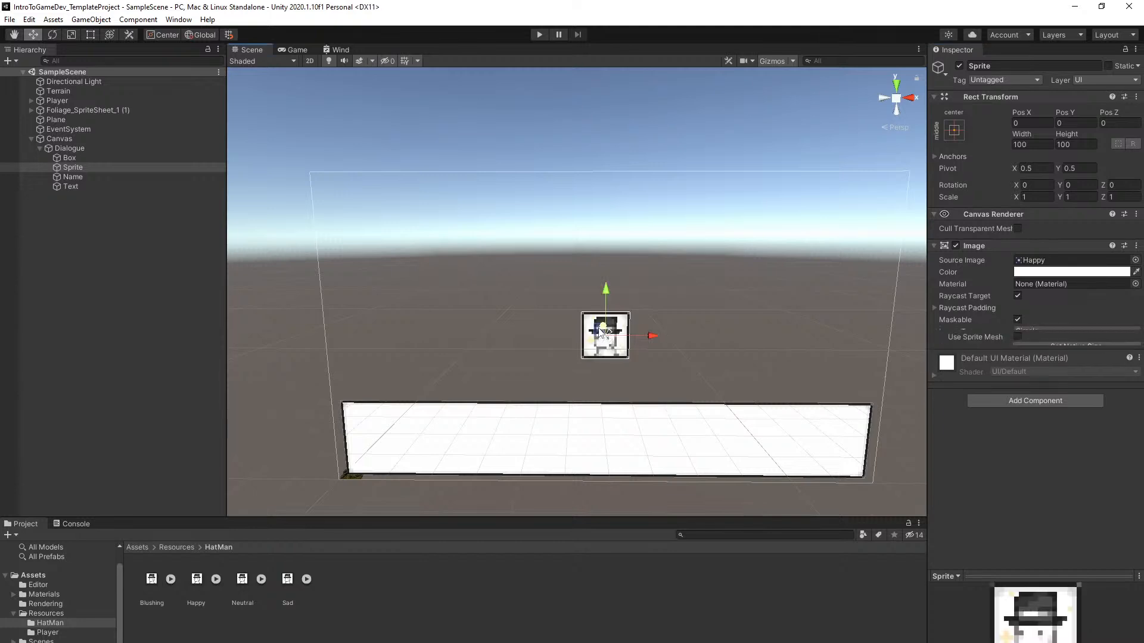
{"action": "left_click_drag", "start_coordinate": [603, 331], "coordinate": [559, 369]}
{"action": "key", "text": "ctrl+z"}
{"action": "left_click_drag", "start_coordinate": [605, 290], "coordinate": [606, 391]}
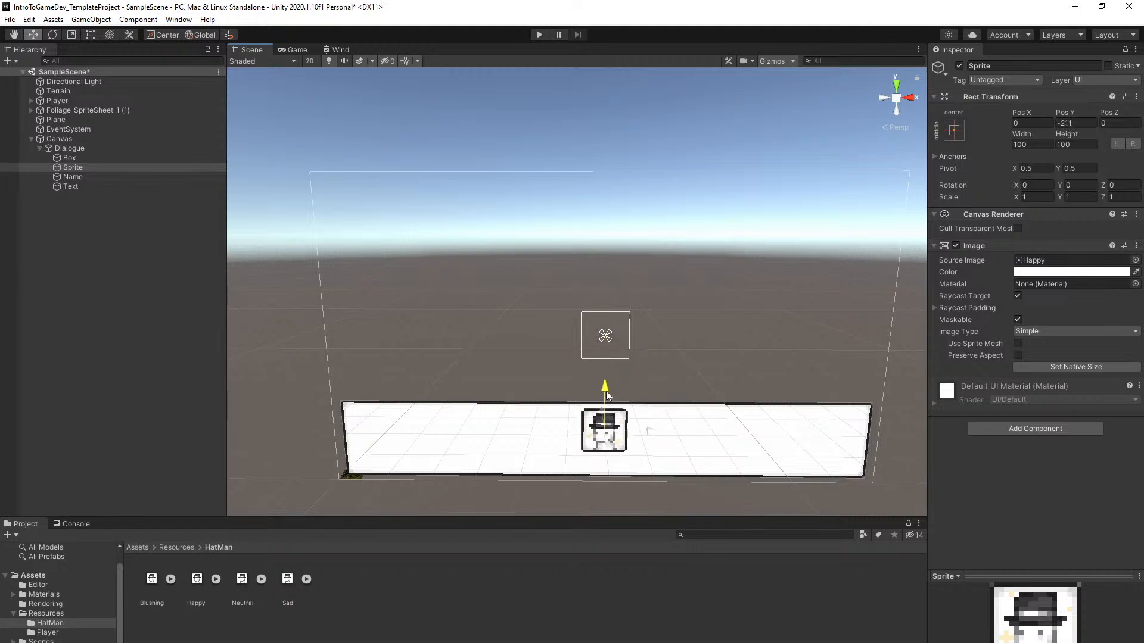
{"action": "left_click_drag", "start_coordinate": [638, 432], "coordinate": [421, 430]}
{"action": "key", "text": "ctrl+s"}
Set the Sprite's width and height to 150 and reposition it inside the Box at about Pos X -476, Pos Y -233
{"action": "left_click", "coordinate": [1041, 145]}
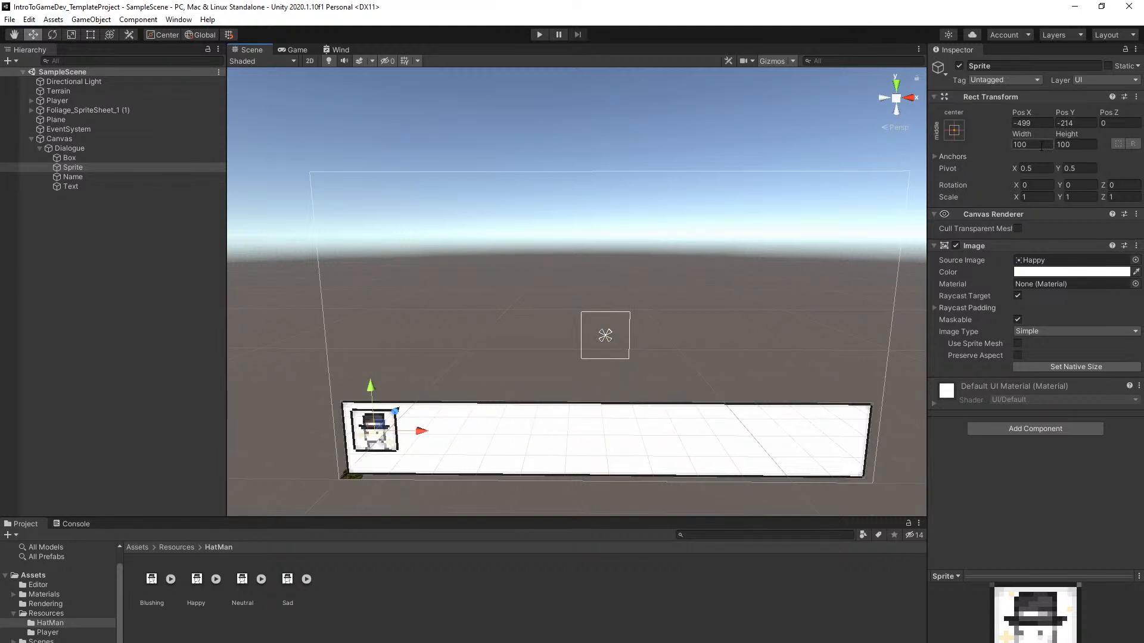
{"action": "type", "text": "150"}
{"action": "left_click", "coordinate": [1078, 145]}
{"action": "type", "text": "150"}
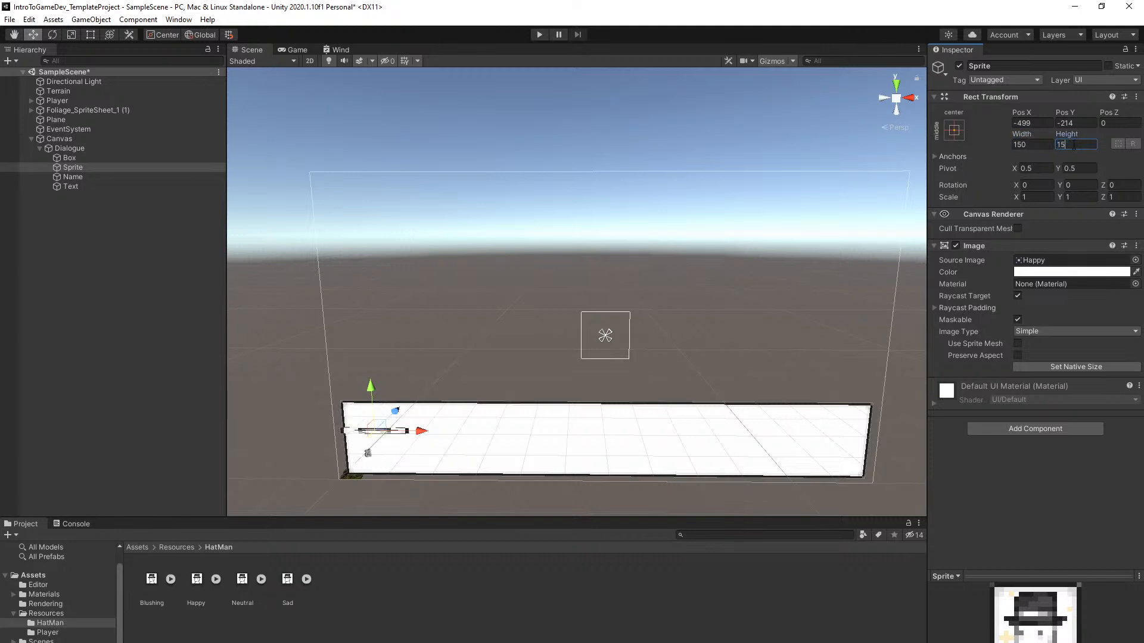
{"action": "left_click_drag", "start_coordinate": [381, 428], "coordinate": [391, 436]}
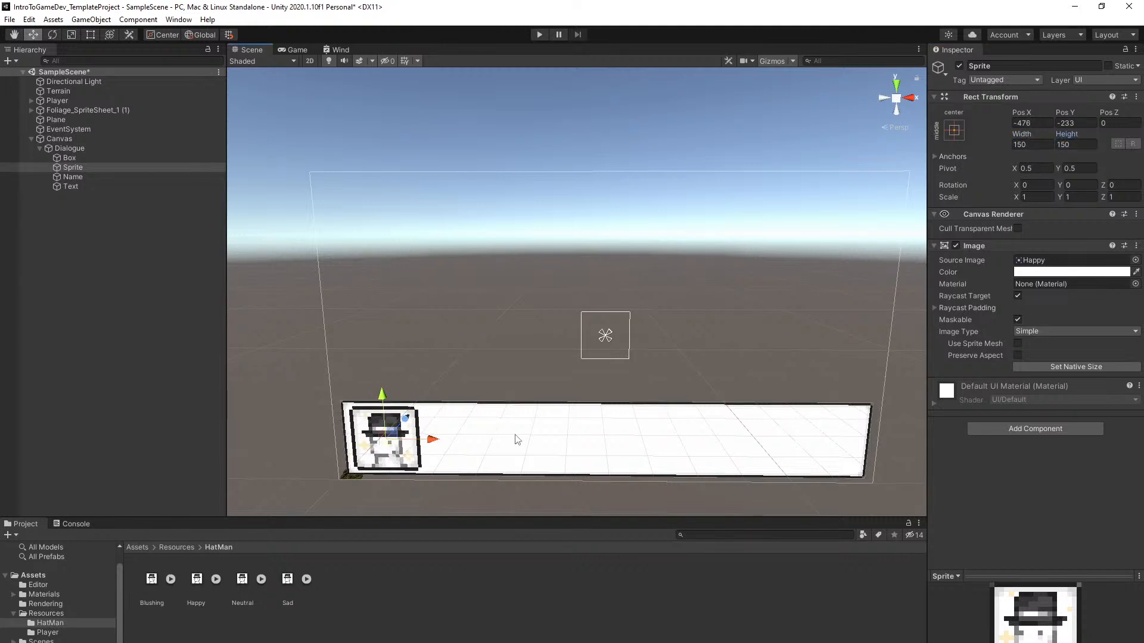
Try a Pixels Per Unit Multiplier of 0.1 on the Box image, set it to 0.15 and check it in the Game view
{"action": "left_click", "coordinate": [519, 437]}
{"action": "left_click", "coordinate": [1024, 355]}
{"action": "type", "text": "0.1"}
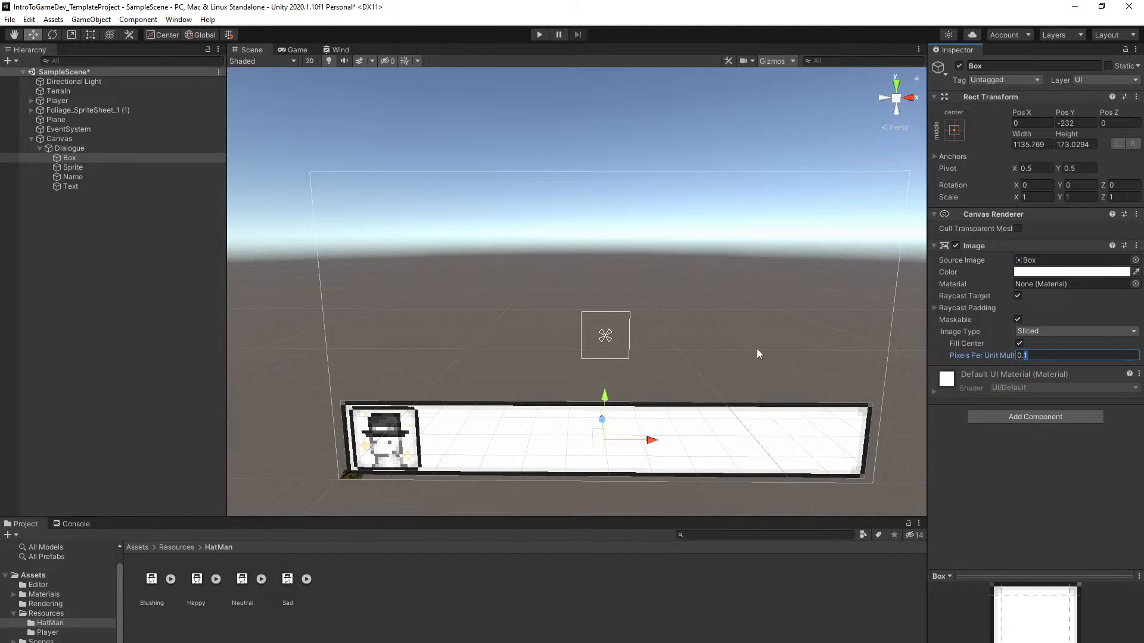
{"action": "type", "text": "5"}
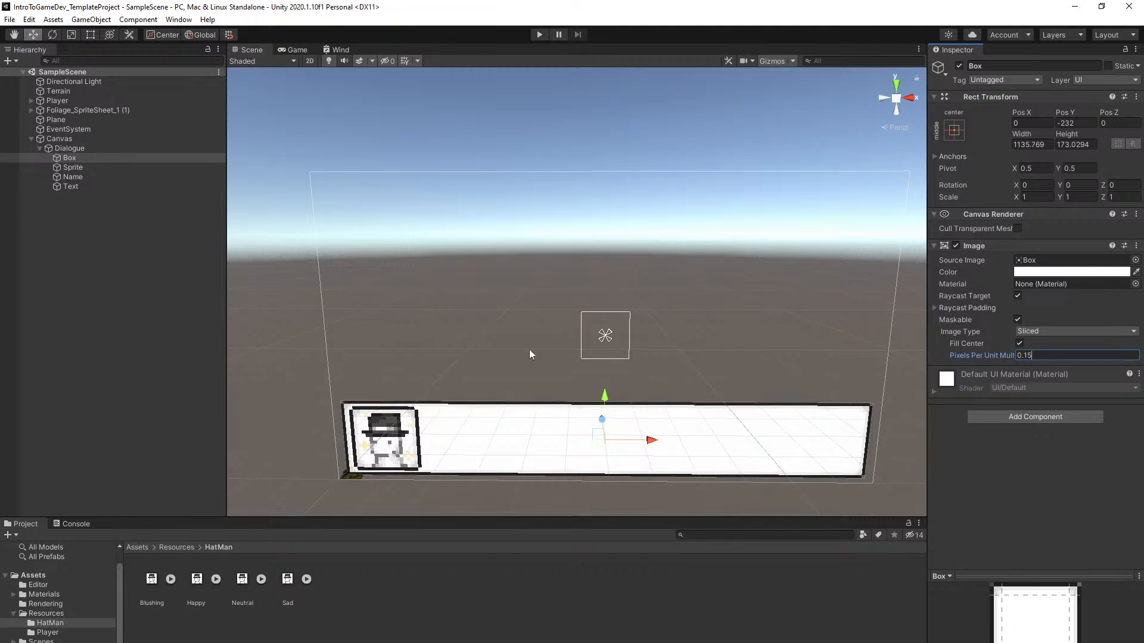
{"action": "left_click", "coordinate": [400, 356]}
{"action": "left_click", "coordinate": [302, 49]}
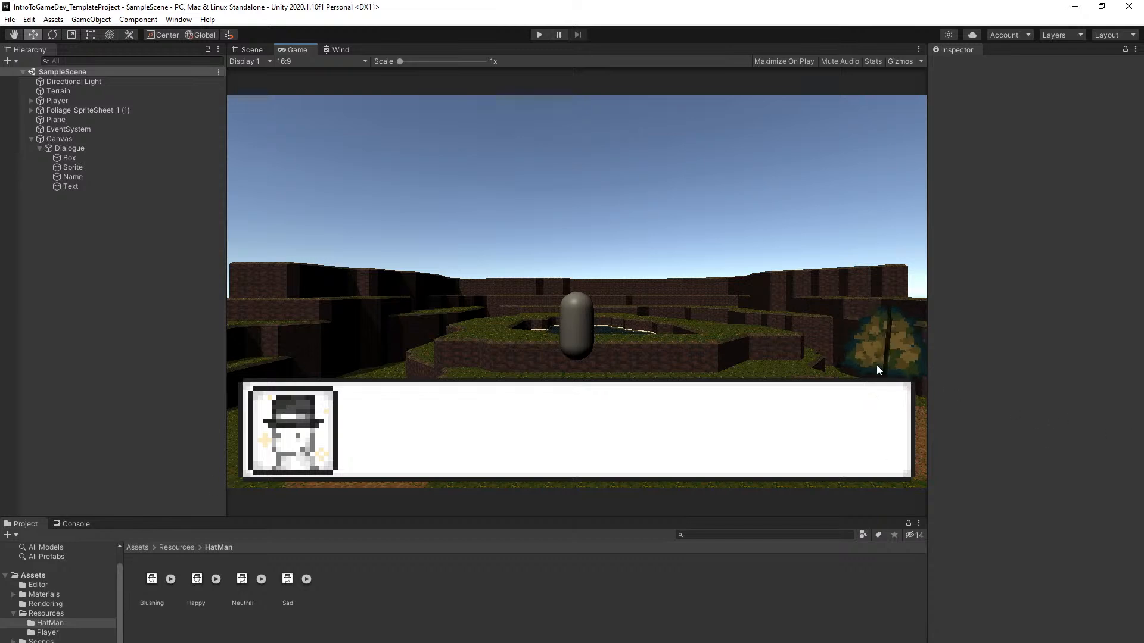
Try placing Sprite above Box in the Hierarchy to compare the draw order, restore it below Box and save the scene
{"action": "left_click_drag", "start_coordinate": [125, 164], "coordinate": [126, 151]}
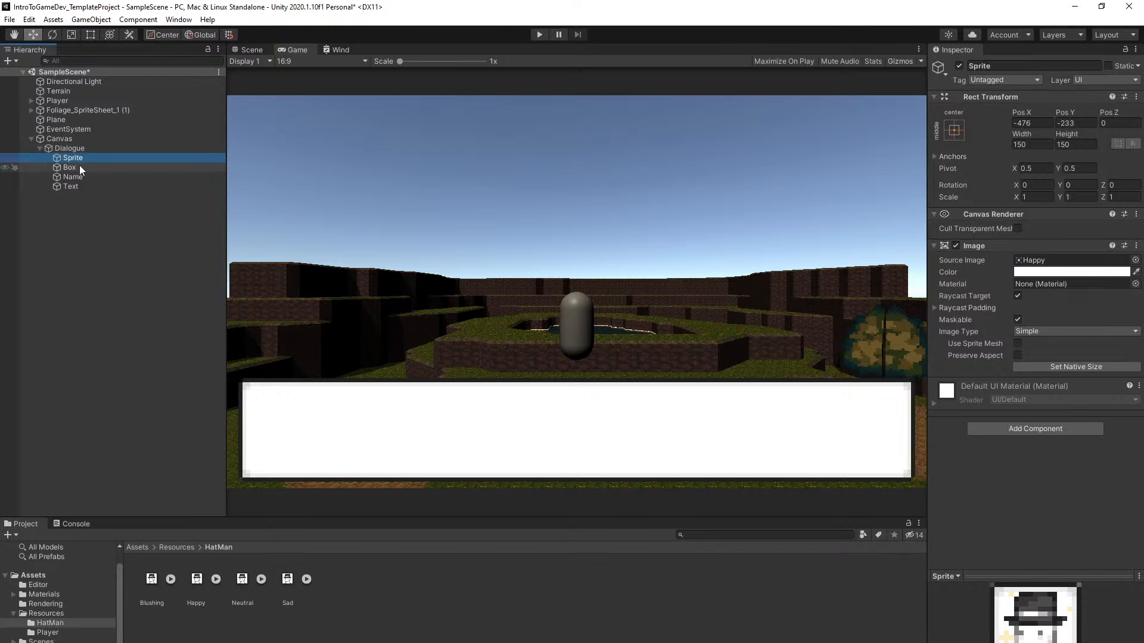
{"action": "left_click_drag", "start_coordinate": [75, 161], "coordinate": [66, 172]}
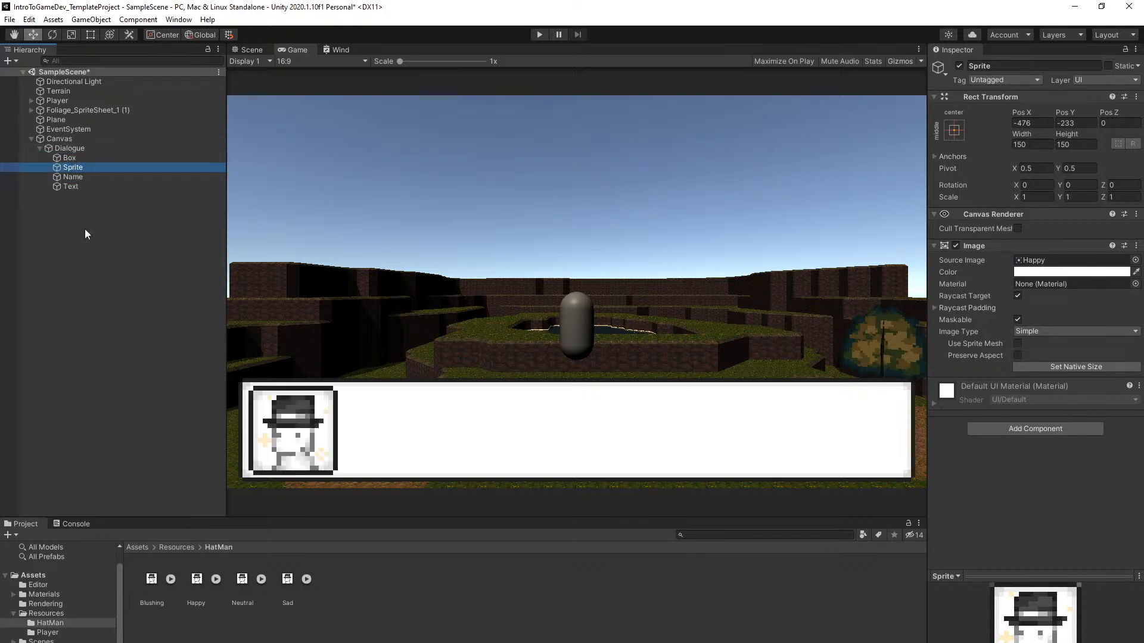
{"action": "left_click", "coordinate": [77, 209]}
{"action": "key", "text": "ctrl+s"}
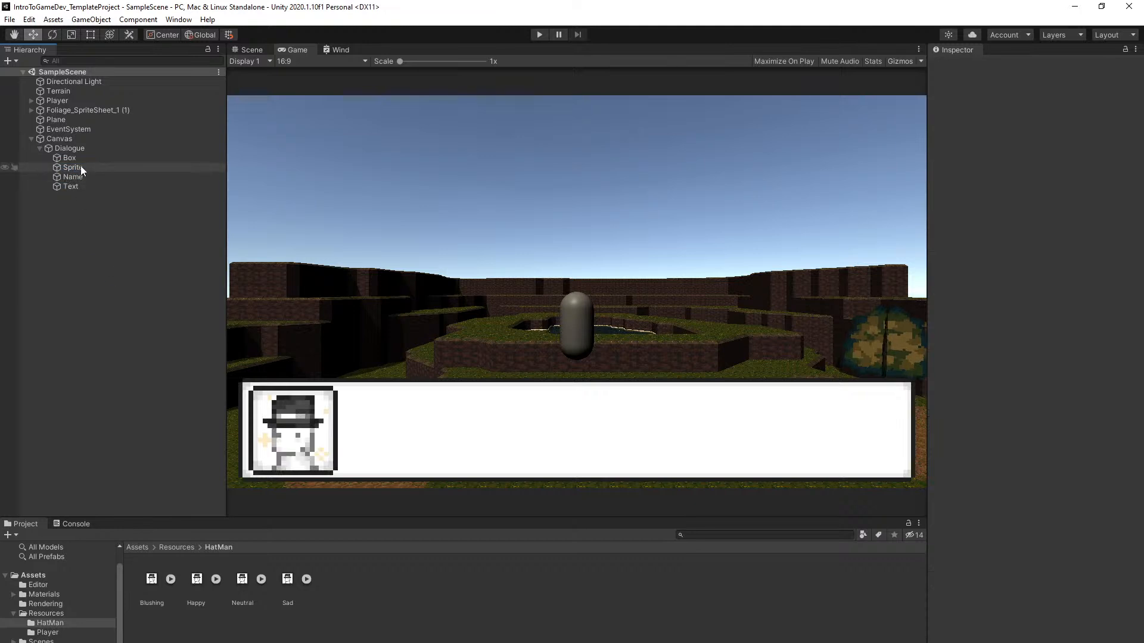
Make the Sprite object a child of Box in the Hierarchy
{"action": "left_click_drag", "start_coordinate": [77, 166], "coordinate": [73, 157]}
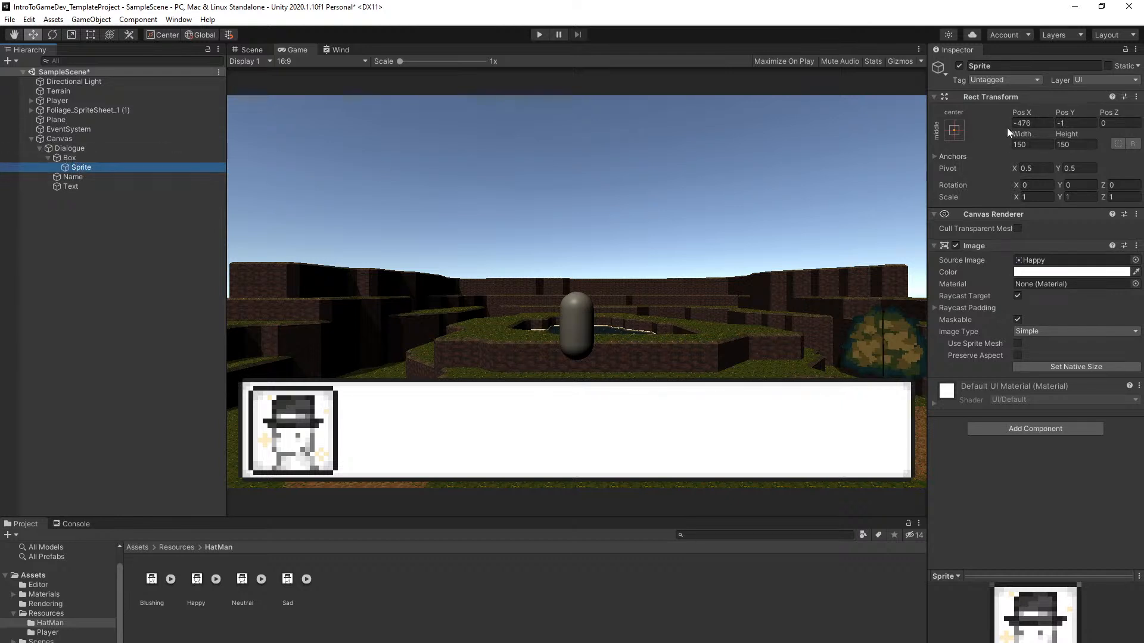
Set the Sprite's Pos Y to 0 and Pos X to -475, saving the scene
{"action": "left_click", "coordinate": [1070, 124]}
{"action": "type", "text": "0"}
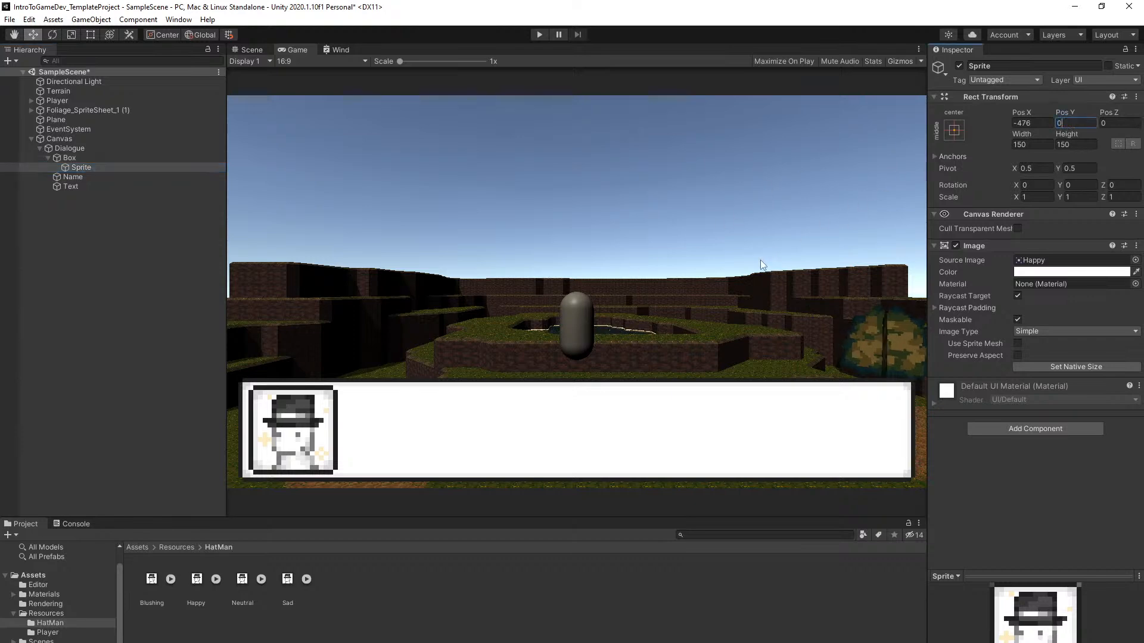
{"action": "key", "text": "ctrl+s"}
{"action": "double_click", "coordinate": [1036, 124]}
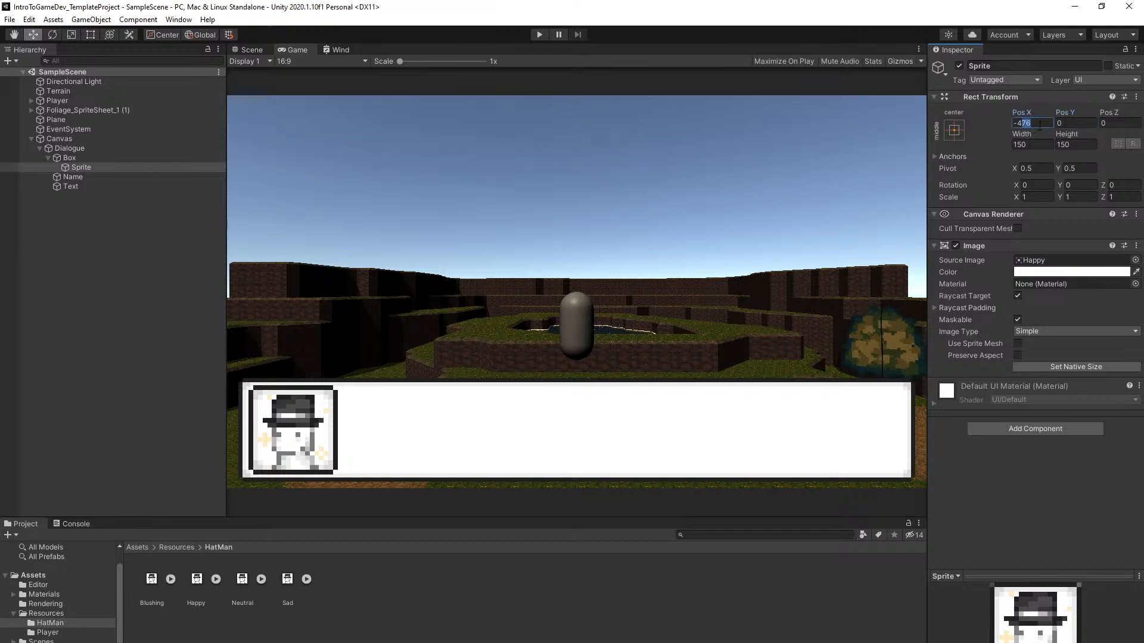
{"action": "type", "text": "475"}
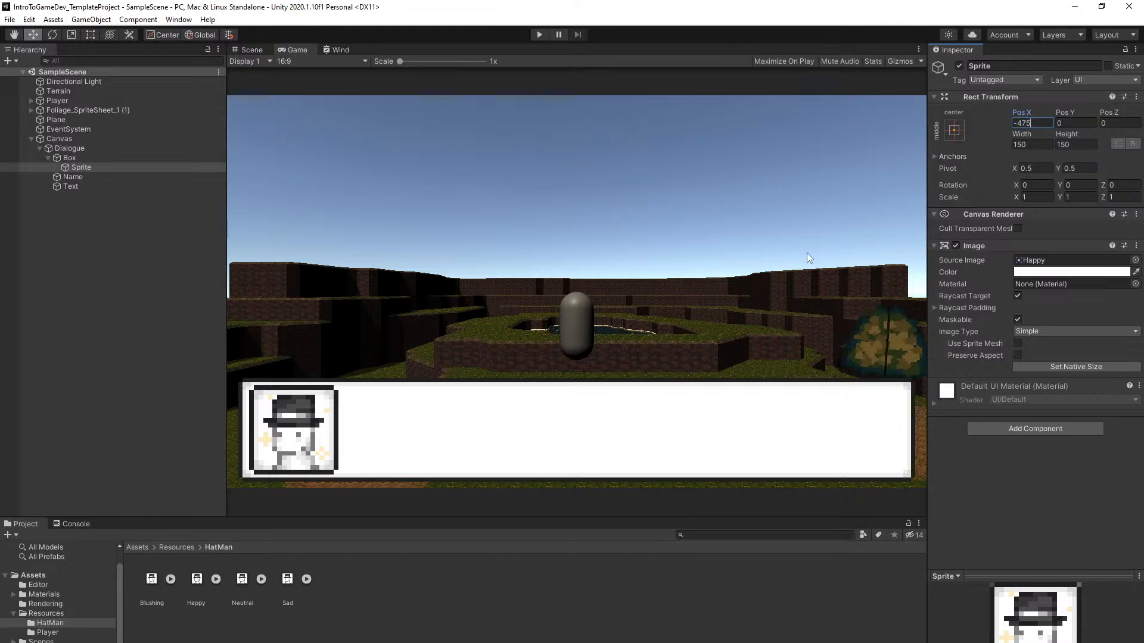
{"action": "left_click", "coordinate": [659, 581]}
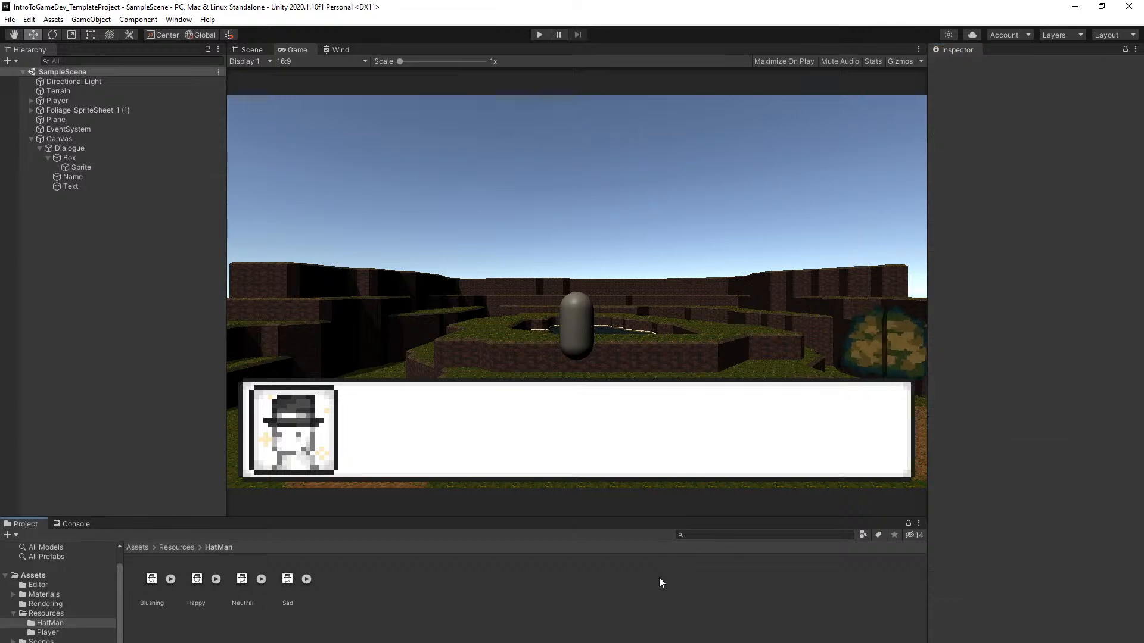
Add a Text component to the Name object in the Scene view and fill in "Name" as its text
{"action": "left_click", "coordinate": [248, 49]}
{"action": "mouse_move", "coordinate": [549, 270]}
{"action": "right_mouse_down"}
{"action": "mouse_move", "coordinate": [537, 210]}
{"action": "mouse_move", "coordinate": [558, 274]}
{"action": "right_mouse_up"}
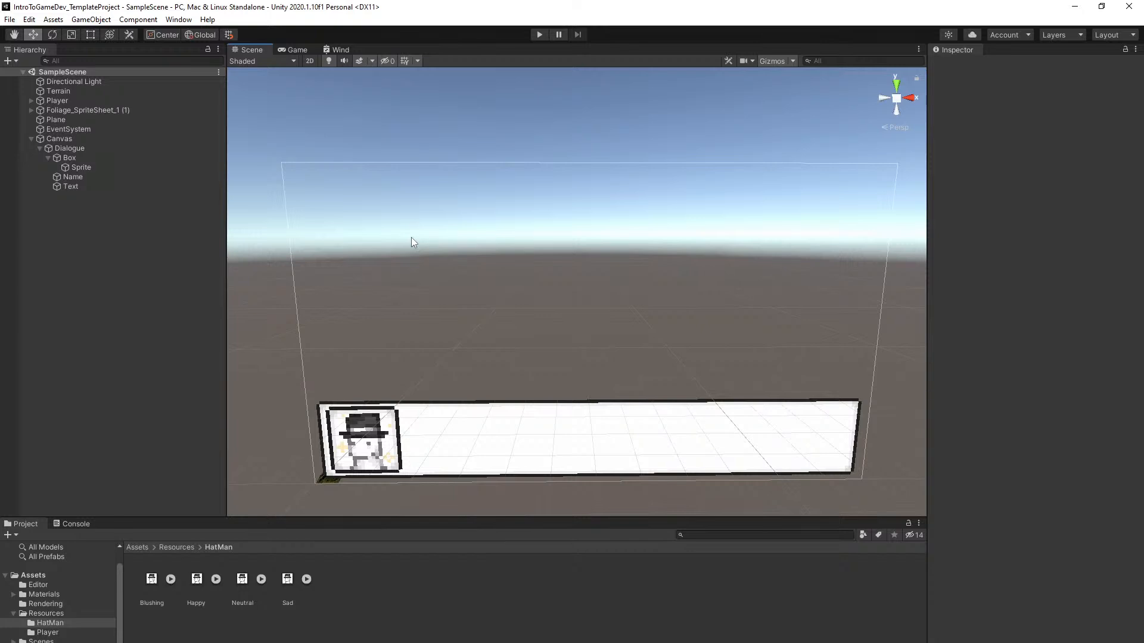
{"action": "left_click", "coordinate": [123, 176]}
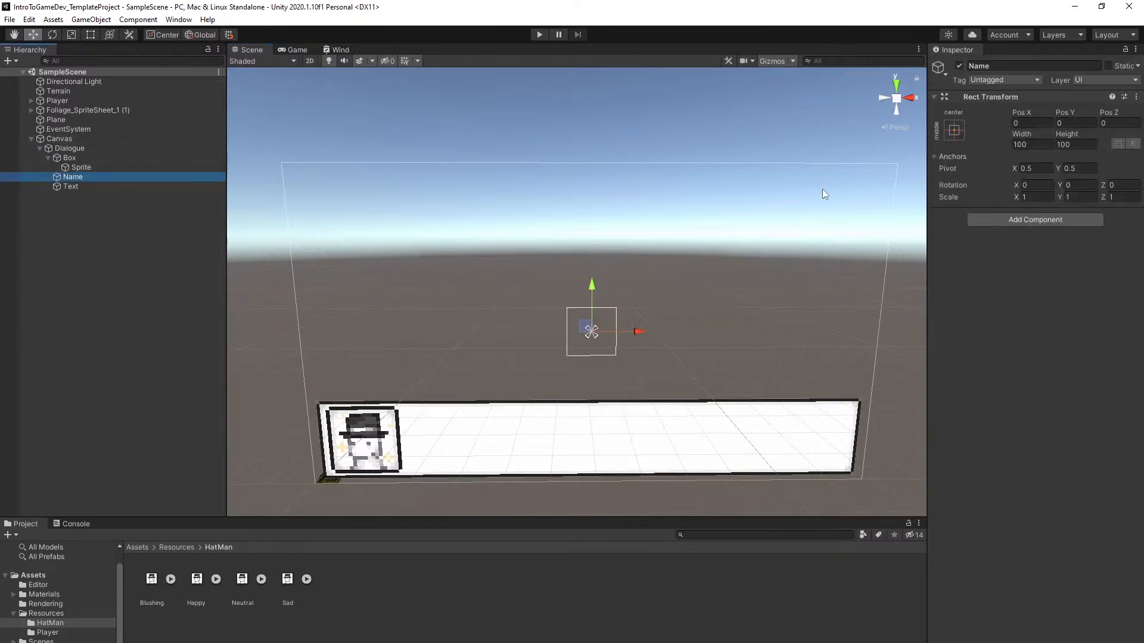
{"action": "left_click", "coordinate": [1044, 219]}
{"action": "type", "text": "text"}
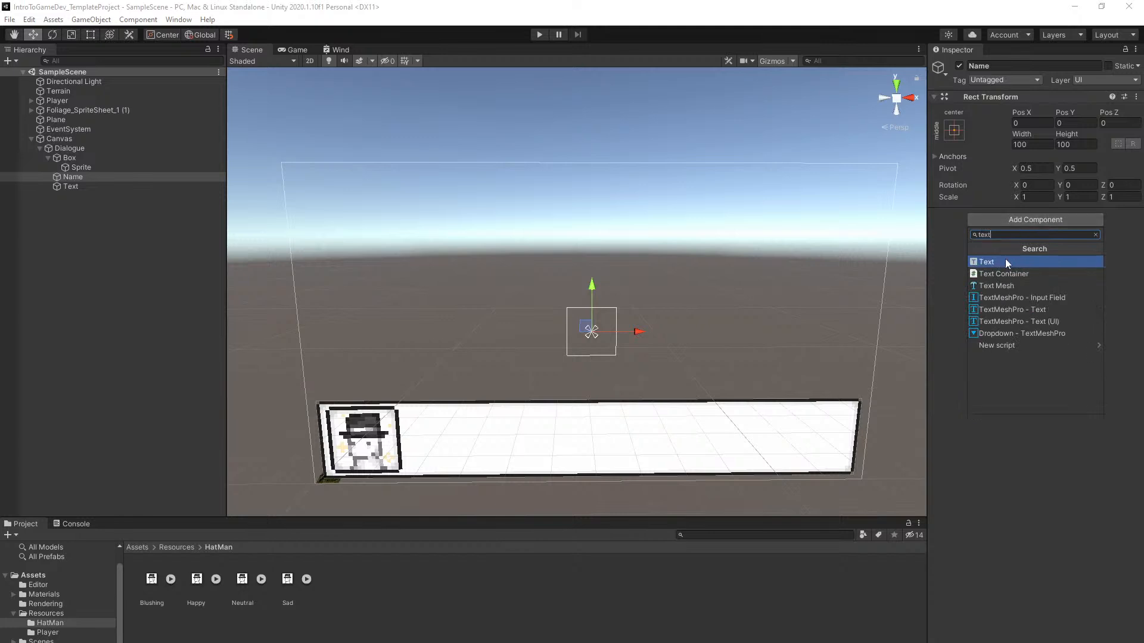
{"action": "left_click", "coordinate": [1005, 260]}
{"action": "left_click", "coordinate": [1006, 277]}
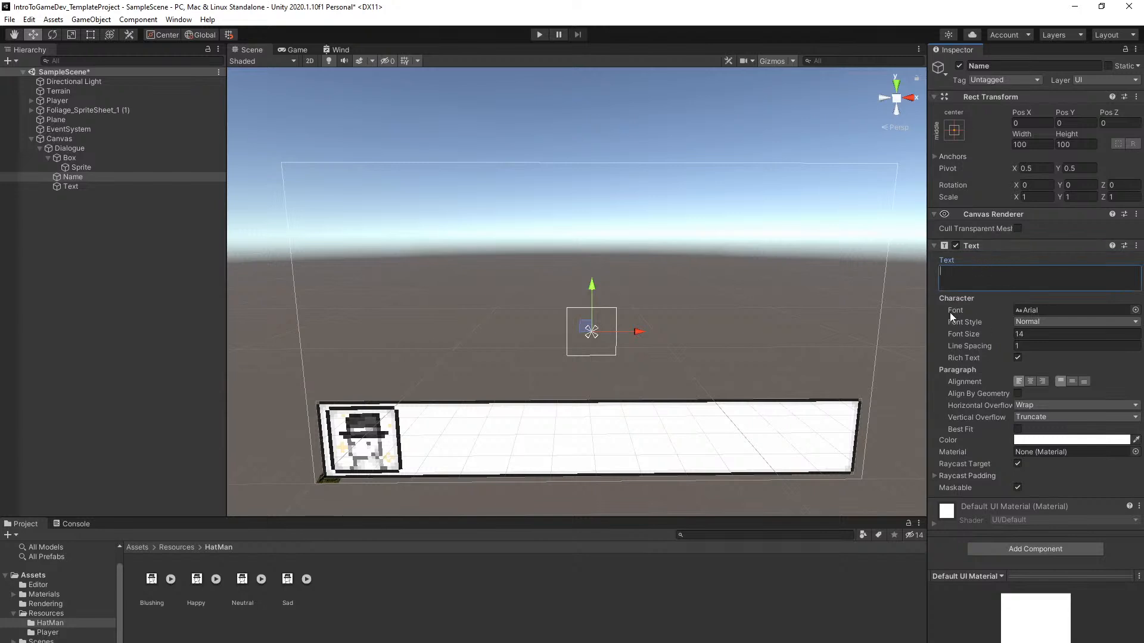
{"action": "type", "text": "Name"}
Change the color of the Name text to black (000000)
{"action": "left_click", "coordinate": [1020, 441]}
{"action": "left_click_drag", "start_coordinate": [1059, 457], "coordinate": [1010, 500]}
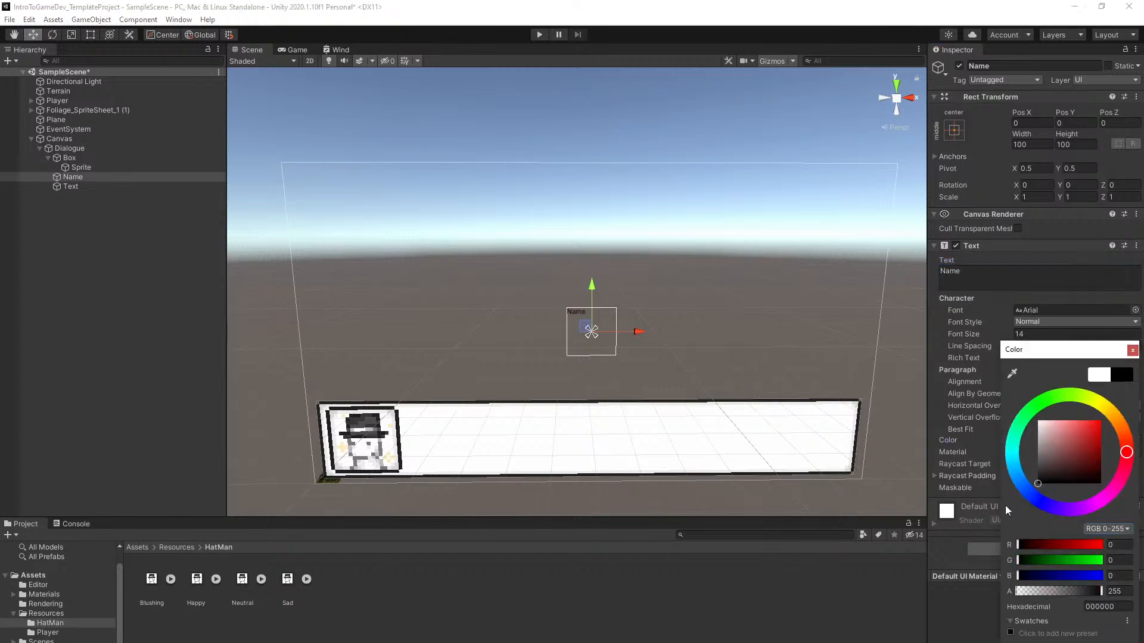
{"action": "left_click", "coordinate": [1132, 349]}
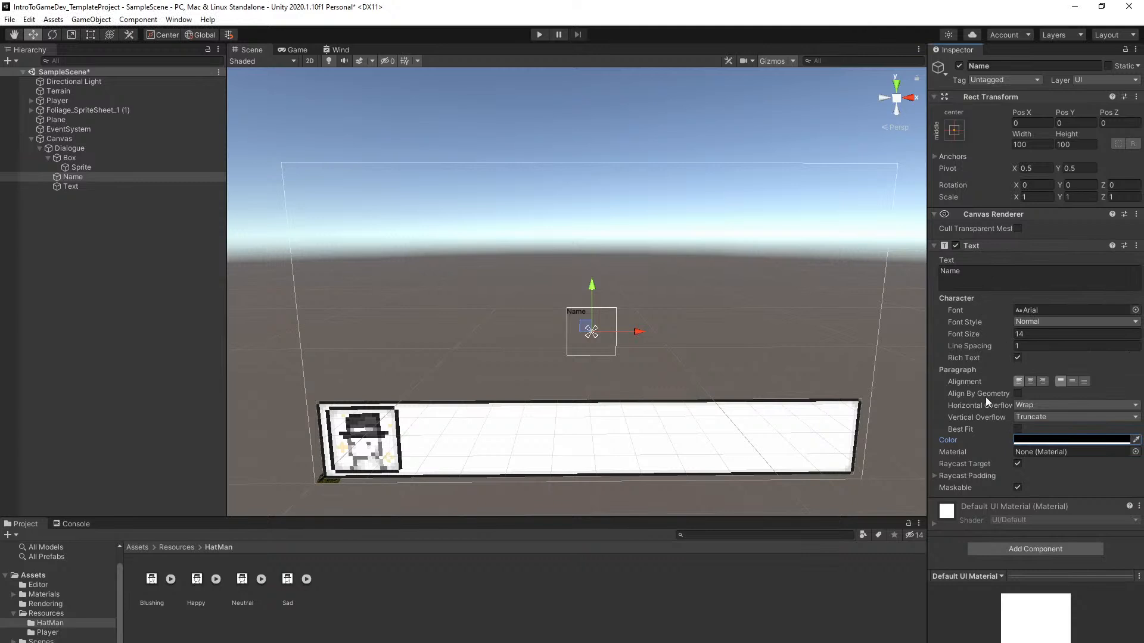
Set the Name text's font size to 30 and its rectangle height to 40
{"action": "left_click_drag", "start_coordinate": [964, 334], "coordinate": [983, 338]}
{"action": "left_click", "coordinate": [1033, 145]}
{"action": "left_click", "coordinate": [1045, 334]}
{"action": "type", "text": "30"}
{"action": "left_click", "coordinate": [1041, 146]}
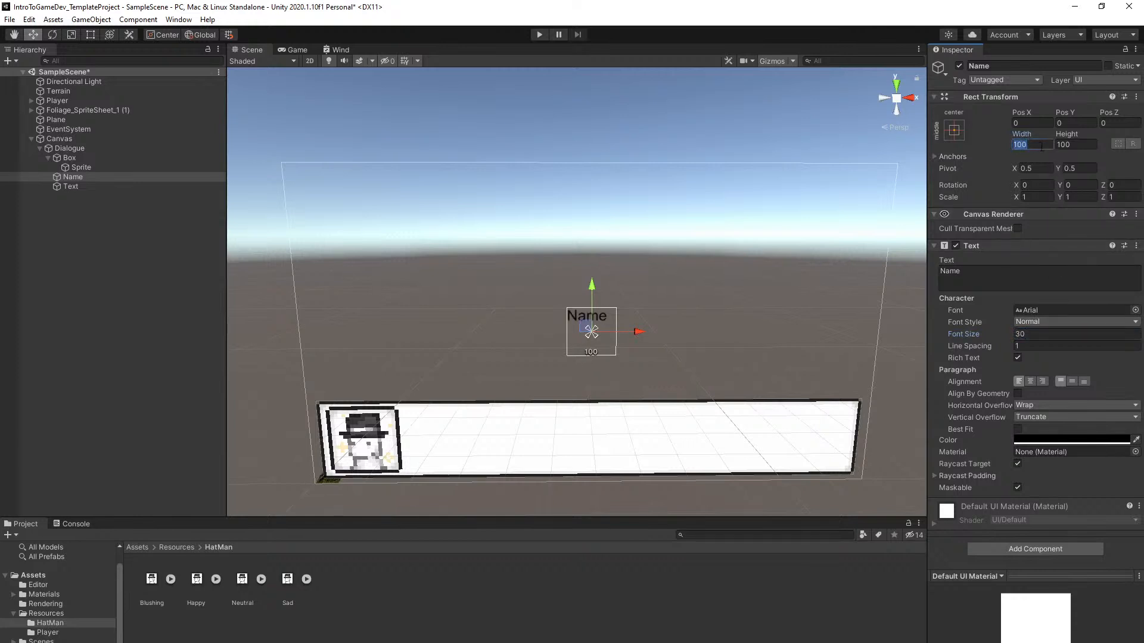
{"action": "key", "text": "Tab"}
{"action": "type", "text": "40"}
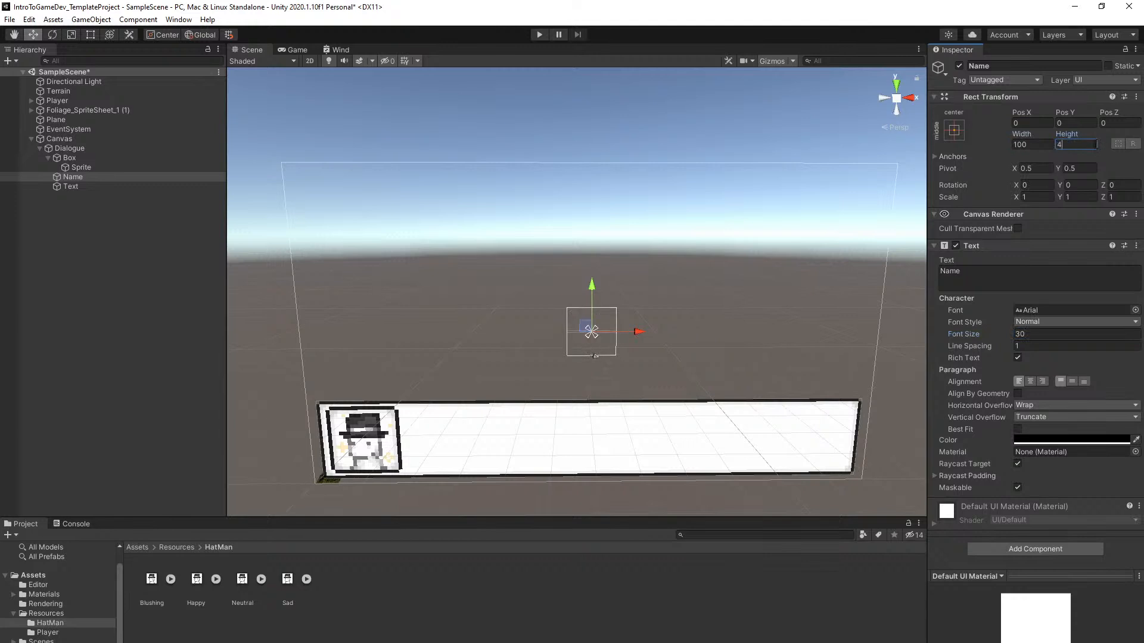
Move the Name text inside the Box beside the portrait, at about Pos X -336, Pos Y -184, and save the scene
{"action": "left_click_drag", "start_coordinate": [588, 332], "coordinate": [421, 419]}
{"action": "key", "text": "ctrl+s"}
{"action": "mouse_move", "coordinate": [570, 427]}
{"action": "right_mouse_down"}
{"action": "mouse_move", "coordinate": [561, 388]}
{"action": "mouse_move", "coordinate": [565, 412]}
{"action": "right_mouse_up"}
{"action": "left_click", "coordinate": [1031, 381]}
{"action": "left_click", "coordinate": [1017, 381]}
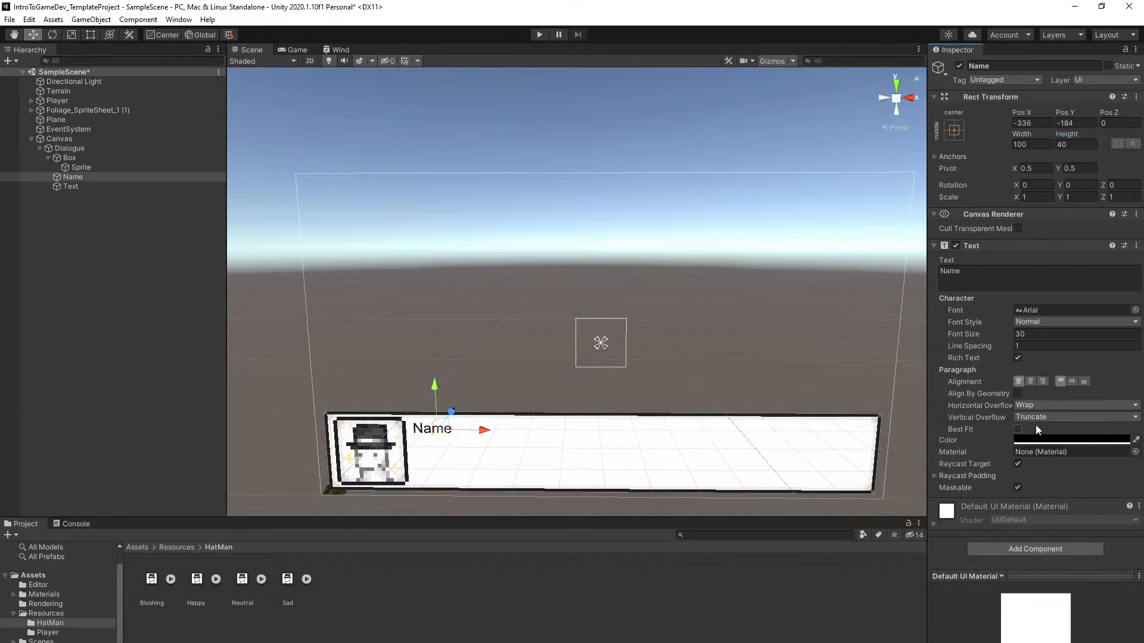
Widen the Name text's rectangle to about 137 by 41 with the Rect tool and save the scene
{"action": "left_click", "coordinate": [89, 36]}
{"action": "left_click_drag", "start_coordinate": [462, 442], "coordinate": [479, 441]}
{"action": "key", "text": "ctrl+s"}
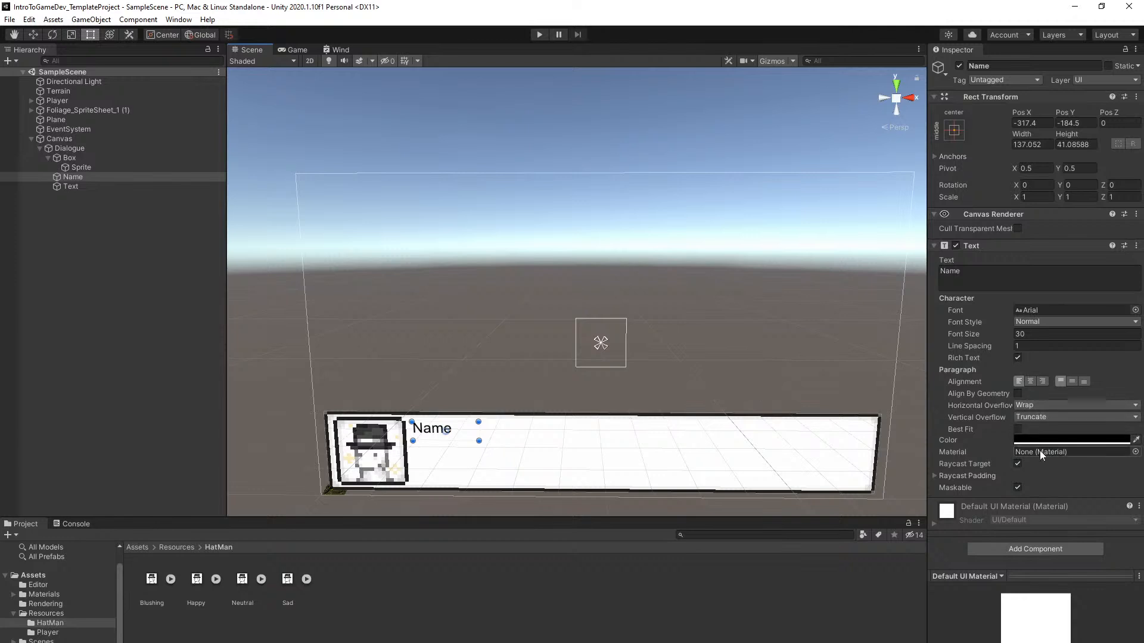
Set the Name text's font style to Bold and save the scene
{"action": "left_click", "coordinate": [1036, 323]}
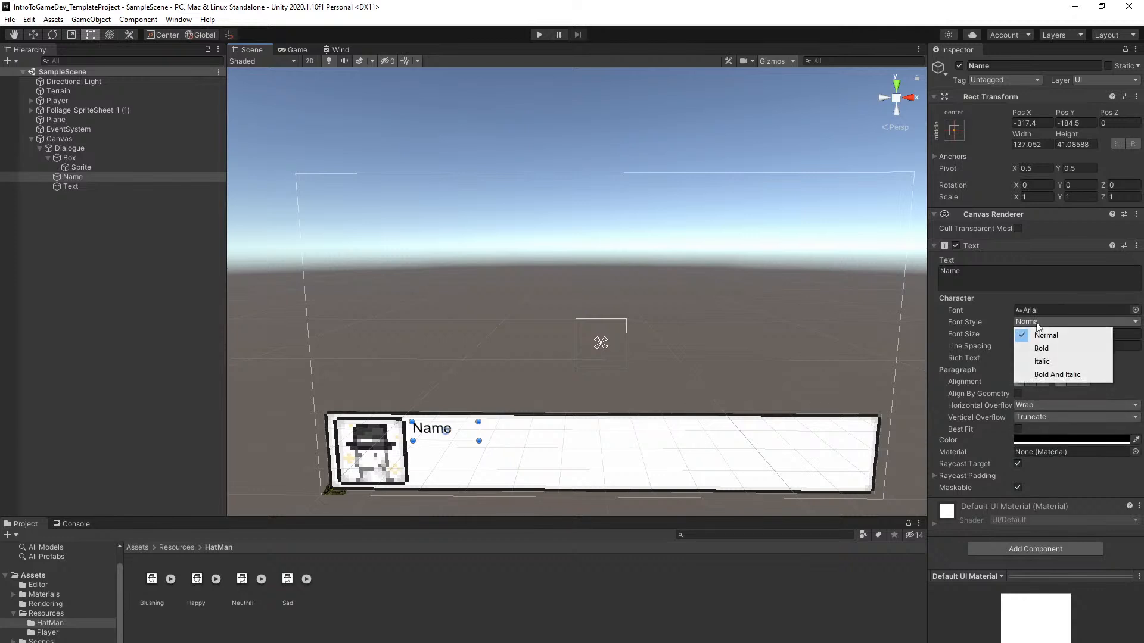
{"action": "left_click", "coordinate": [1036, 348]}
{"action": "key", "text": "ctrl+s"}
{"action": "mouse_move", "coordinate": [468, 343]}
{"action": "right_mouse_down"}
{"action": "mouse_move", "coordinate": [459, 270]}
{"action": "mouse_move", "coordinate": [472, 333]}
{"action": "mouse_move", "coordinate": [462, 341]}
{"action": "right_mouse_up"}
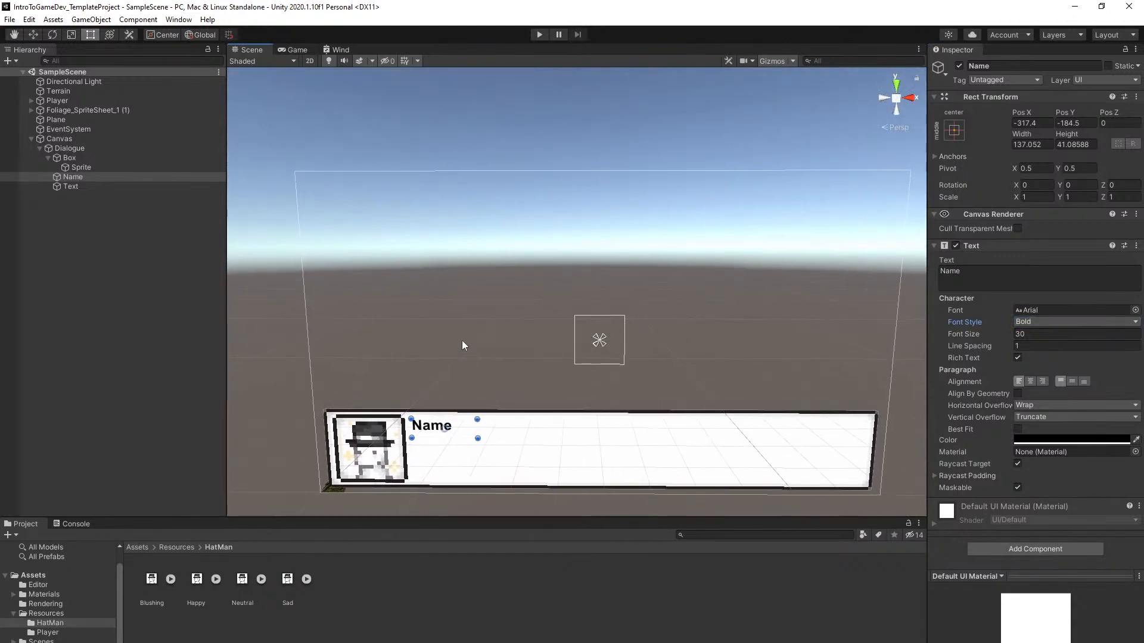
Look through the fonts available for the Name text without choosing another one
{"action": "left_click", "coordinate": [1135, 310]}
{"action": "left_click_drag", "start_coordinate": [929, 288], "coordinate": [757, 293]}
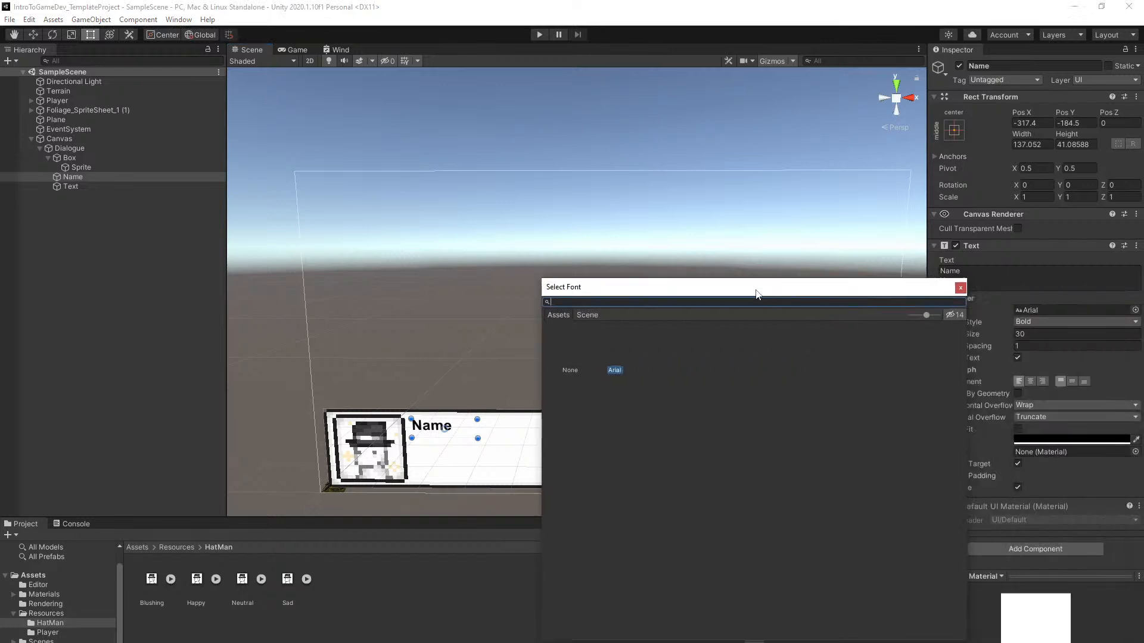
{"action": "left_click", "coordinate": [961, 287]}
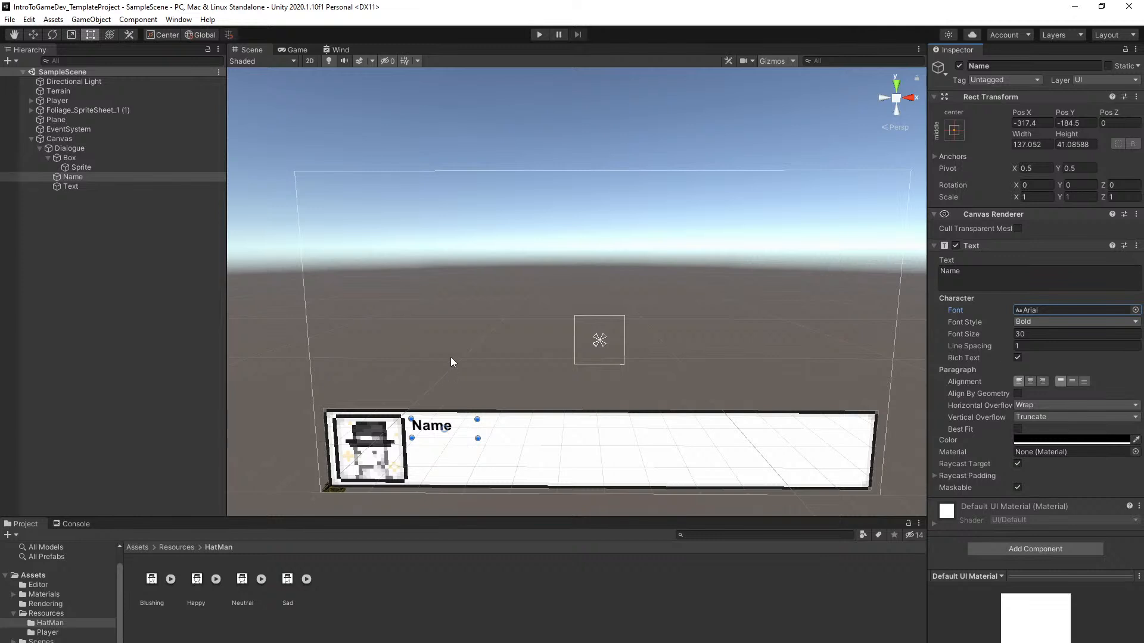
Increase the height of the Name text's rectangle to about 44 and check it in the Game view
{"action": "left_click_drag", "start_coordinate": [448, 440], "coordinate": [449, 441]}
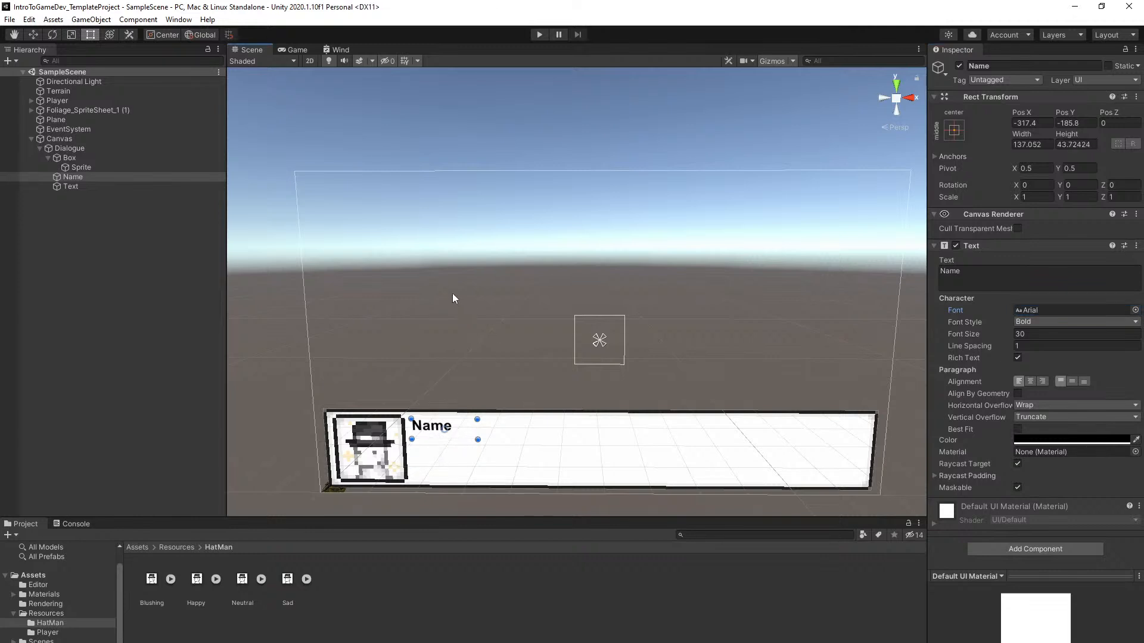
{"action": "left_click", "coordinate": [296, 50]}
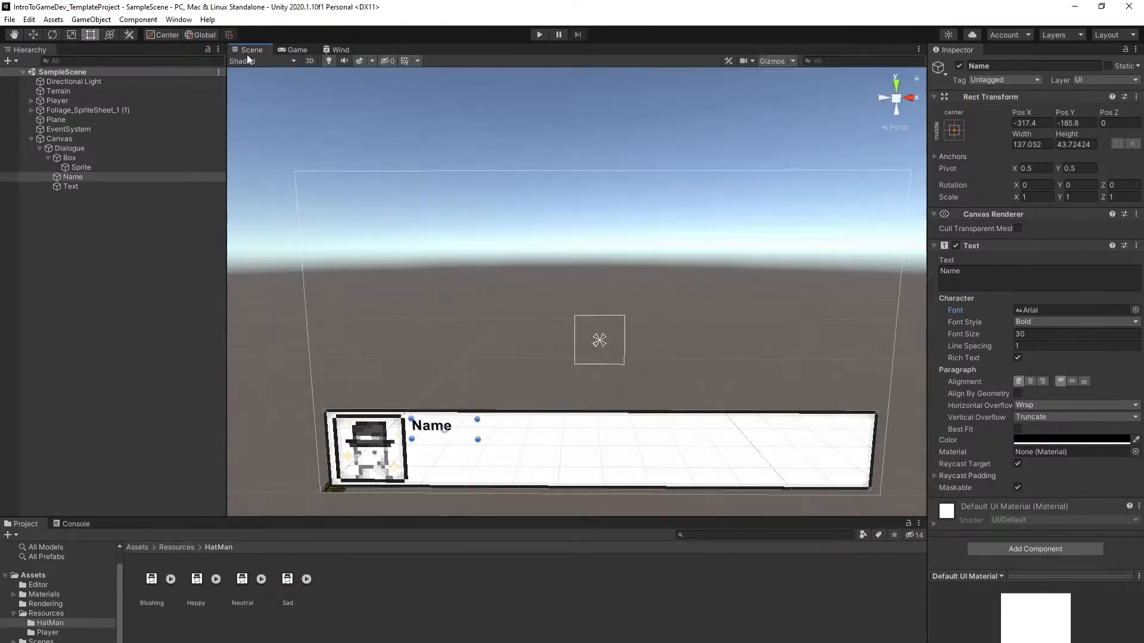
{"action": "left_click", "coordinate": [251, 50]}
{"action": "mouse_move", "coordinate": [640, 351]}
{"action": "right_mouse_down"}
{"action": "mouse_move", "coordinate": [626, 197]}
{"action": "mouse_move", "coordinate": [648, 337]}
{"action": "right_mouse_up"}
{"action": "key", "text": "w"}
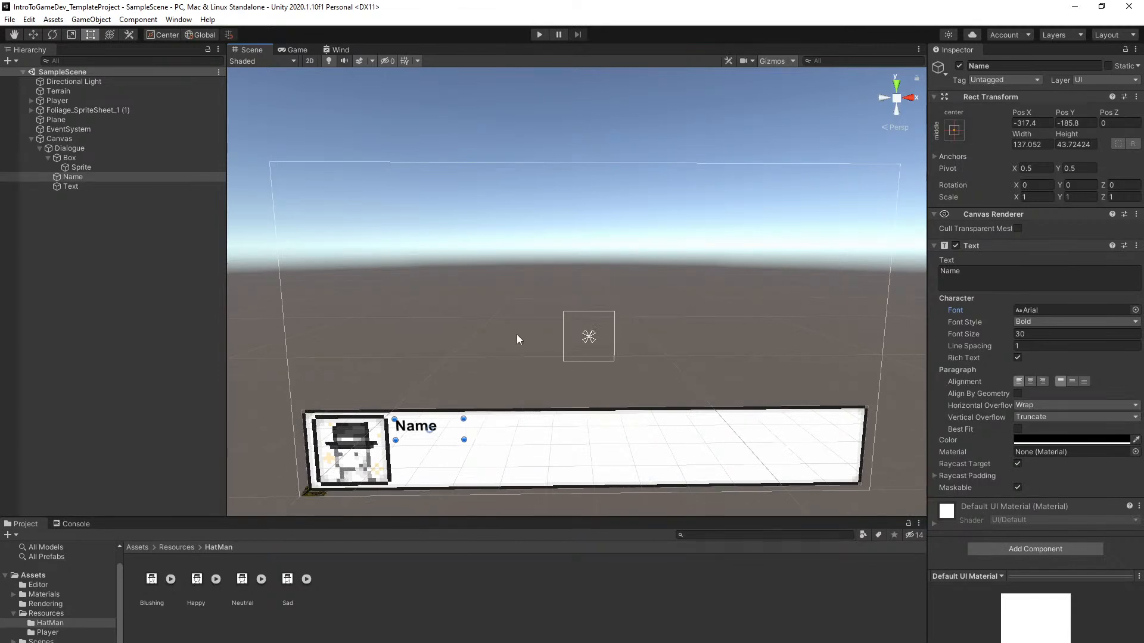
Examine the Name label up close in the Game view and return to the Scene view
{"action": "left_click", "coordinate": [48, 159]}
{"action": "left_click", "coordinate": [49, 158]}
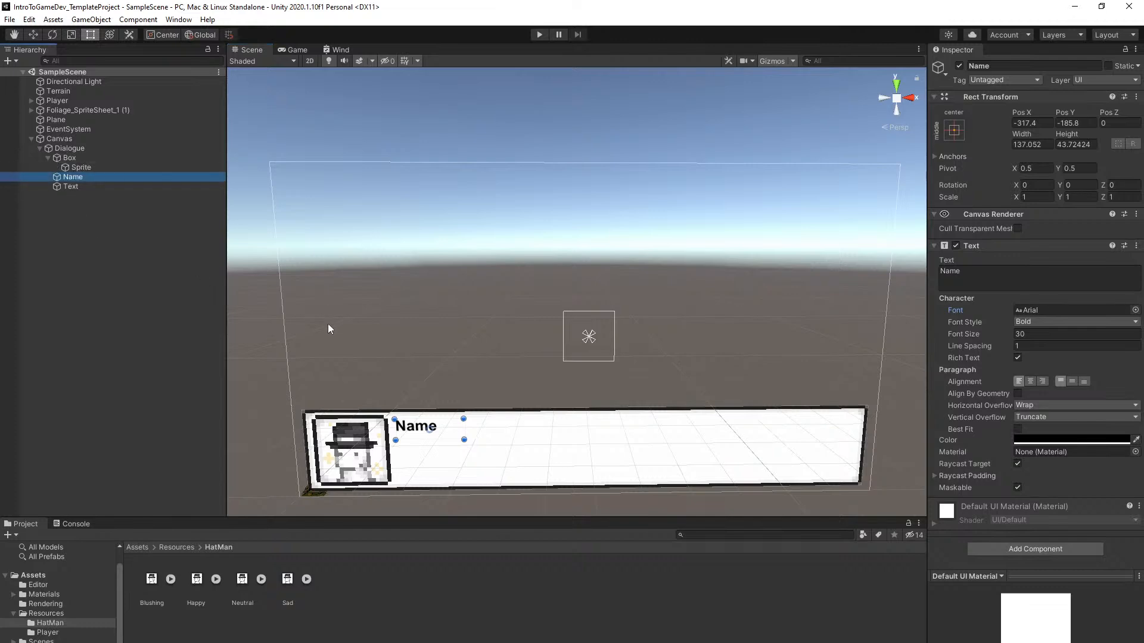
{"action": "left_click", "coordinate": [293, 50]}
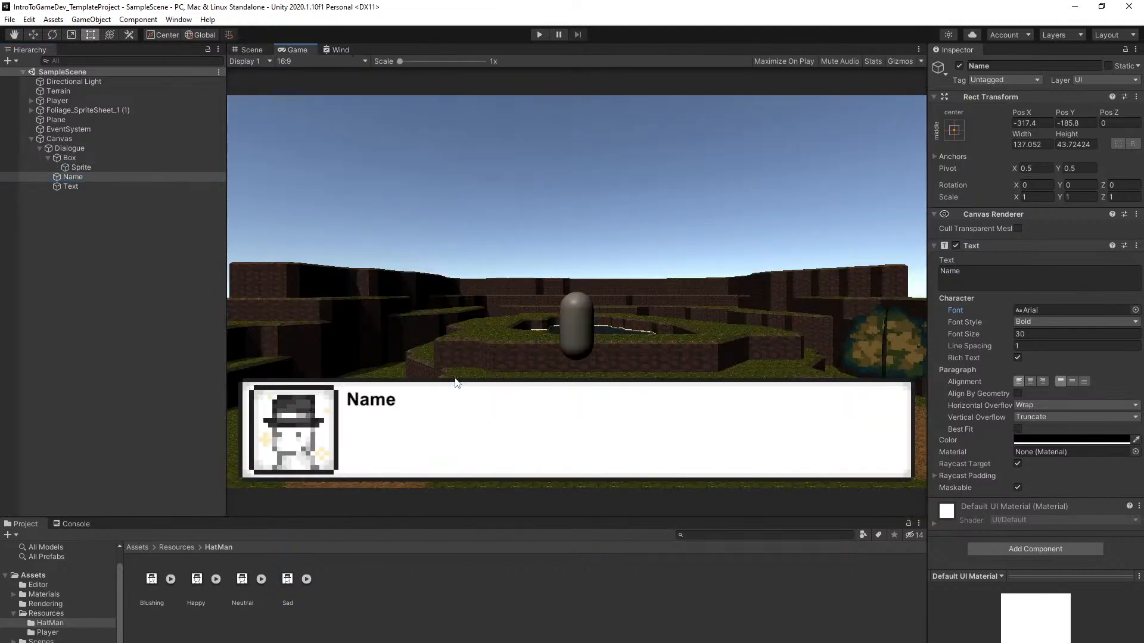
{"action": "scroll", "coordinate": [355, 438], "scroll_direction": "up", "scroll_amount": 2}
{"action": "scroll", "coordinate": [354, 438], "scroll_direction": "up", "scroll_amount": 5}
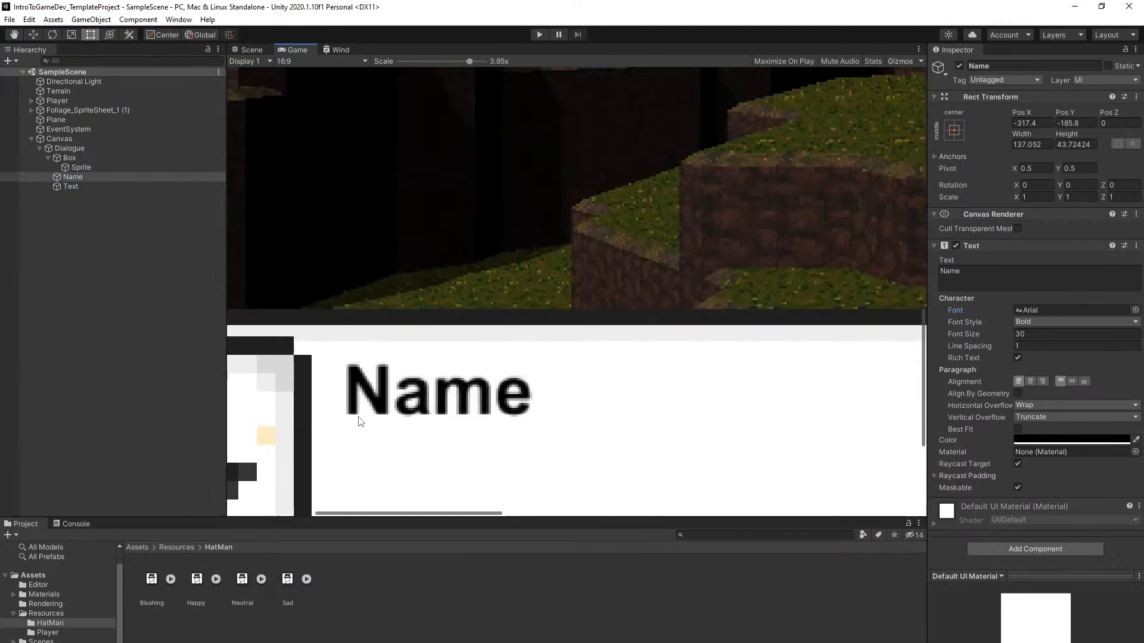
{"action": "scroll", "coordinate": [364, 406], "scroll_direction": "down", "scroll_amount": 7}
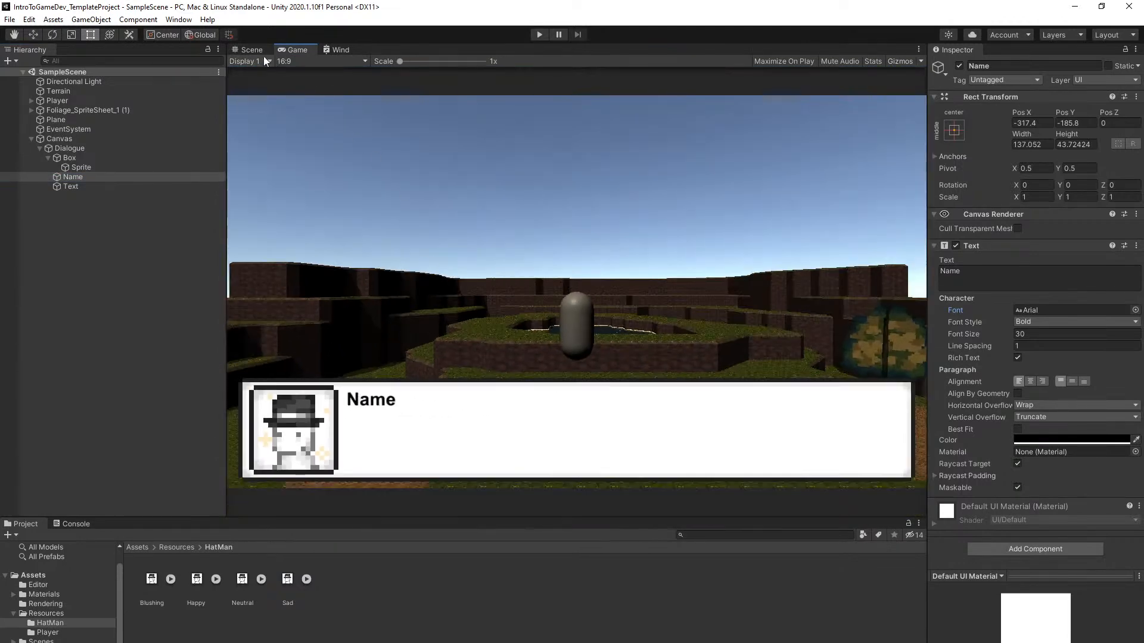
{"action": "left_click", "coordinate": [246, 49]}
Narrow the Name text's rectangle to about 117 wide
{"action": "left_click", "coordinate": [138, 278]}
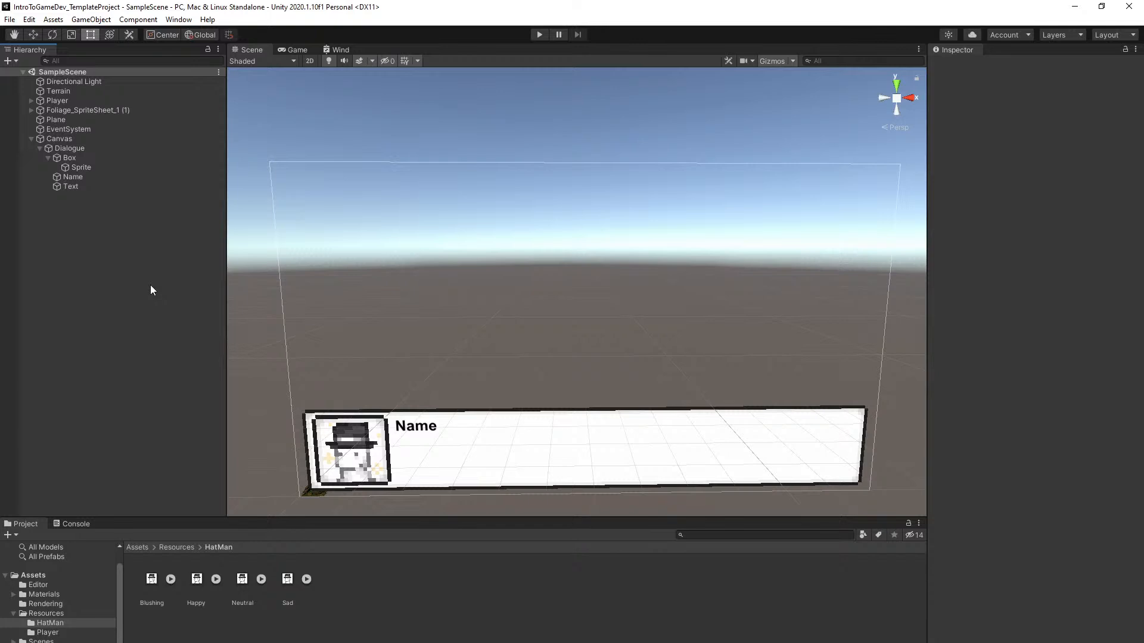
{"action": "left_click", "coordinate": [100, 168]}
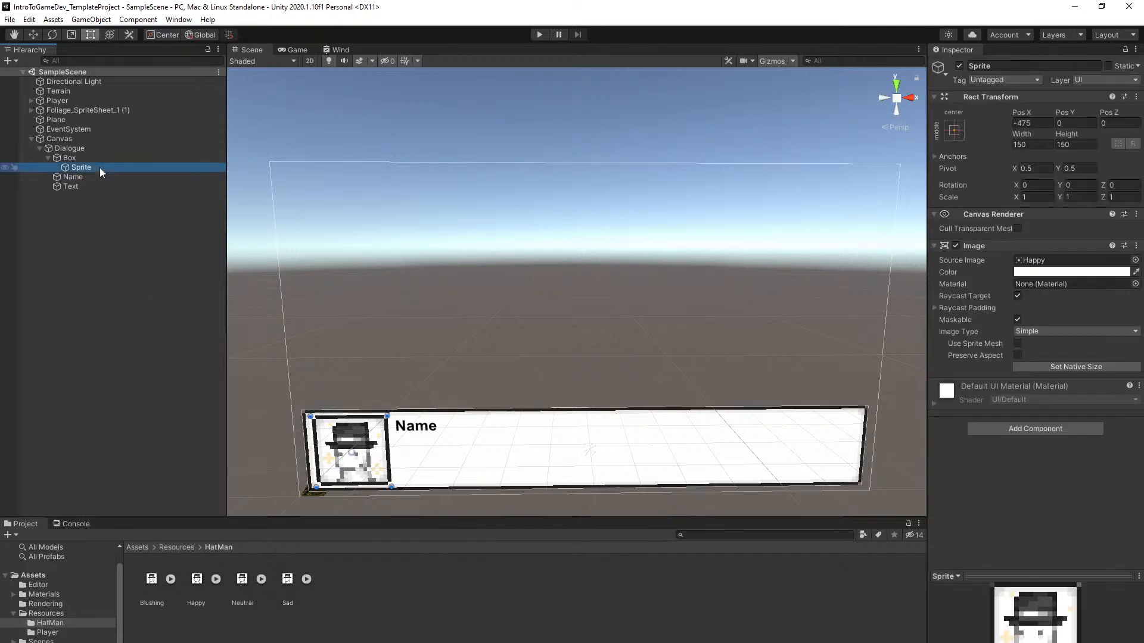
{"action": "left_click", "coordinate": [76, 177]}
{"action": "mouse_move", "coordinate": [463, 424]}
{"action": "left_mouse_down"}
{"action": "mouse_move", "coordinate": [417, 429]}
{"action": "mouse_move", "coordinate": [470, 432]}
{"action": "left_mouse_up"}
{"action": "left_click_drag", "start_coordinate": [453, 430], "coordinate": [458, 430]}
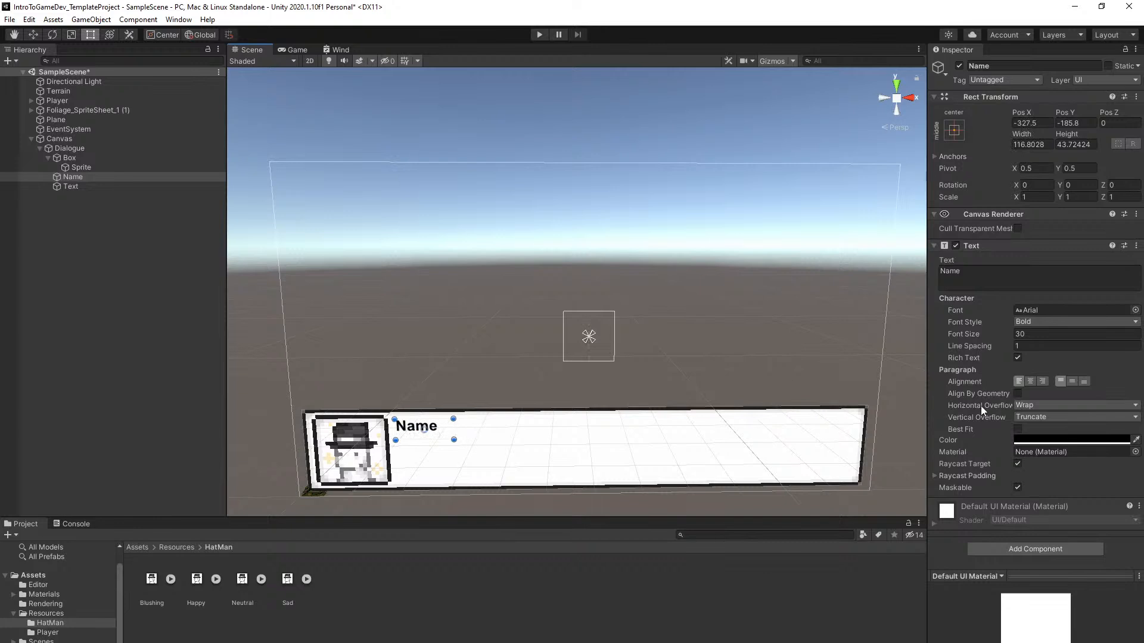
Set the Name text's Horizontal Overflow to Overflow, adjust its rectangle width to about 120 and save the scene
{"action": "left_click", "coordinate": [1025, 405]}
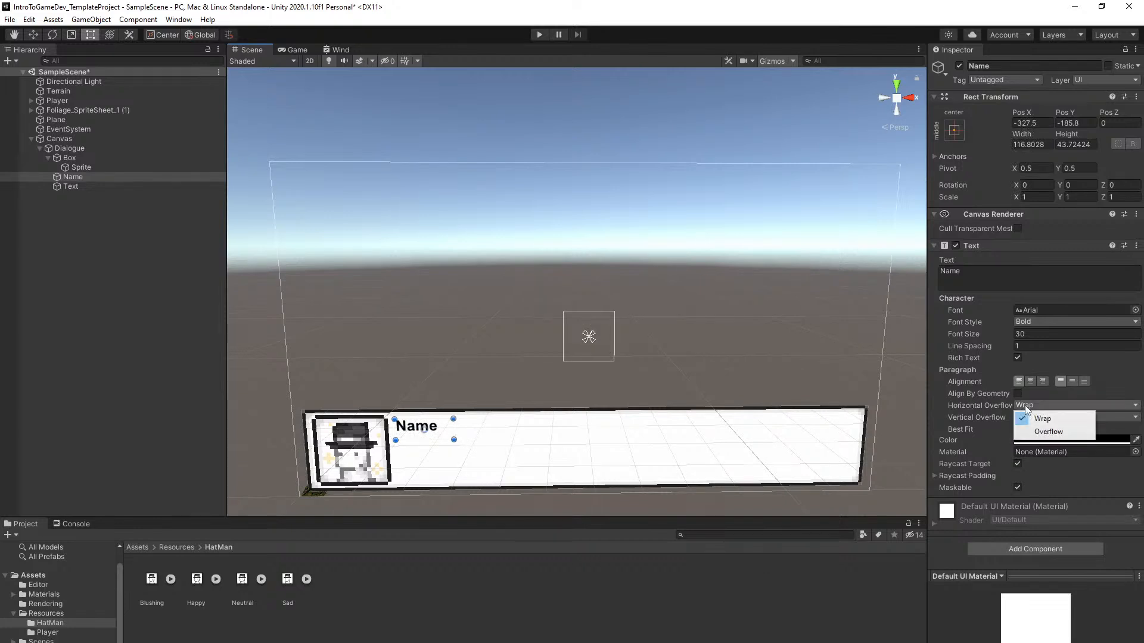
{"action": "left_click", "coordinate": [1045, 431]}
{"action": "mouse_move", "coordinate": [454, 432]}
{"action": "left_mouse_down"}
{"action": "mouse_move", "coordinate": [423, 434]}
{"action": "mouse_move", "coordinate": [473, 432]}
{"action": "mouse_move", "coordinate": [459, 429]}
{"action": "left_mouse_up"}
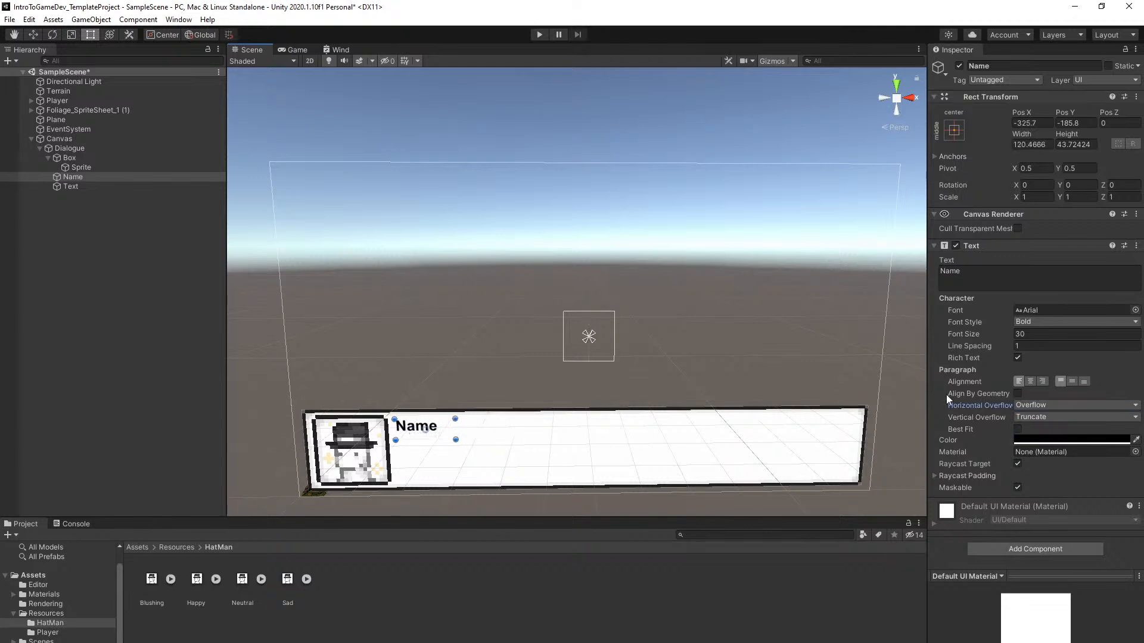
{"action": "left_click", "coordinate": [1019, 406]}
{"action": "left_click", "coordinate": [1026, 428]}
{"action": "key", "text": "ctrl+s"}
{"action": "left_click_drag", "start_coordinate": [595, 364], "coordinate": [623, 387], "text": "alt"}
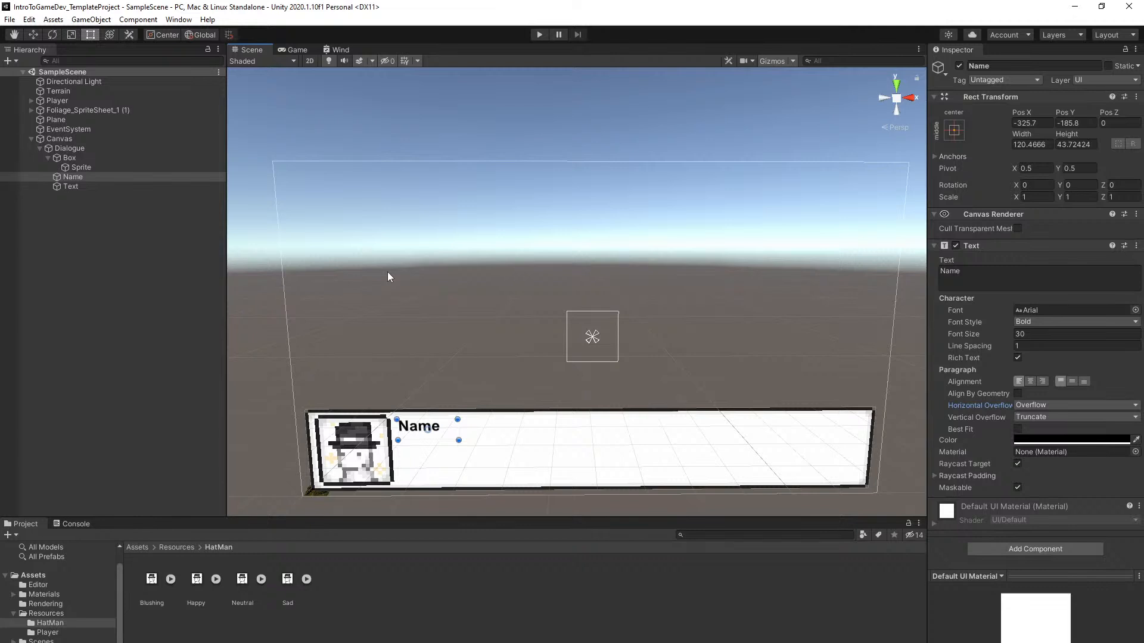
Add a Text component to the Text object and fill it with a long run of capital A's as placeholder text
{"action": "left_click", "coordinate": [70, 187]}
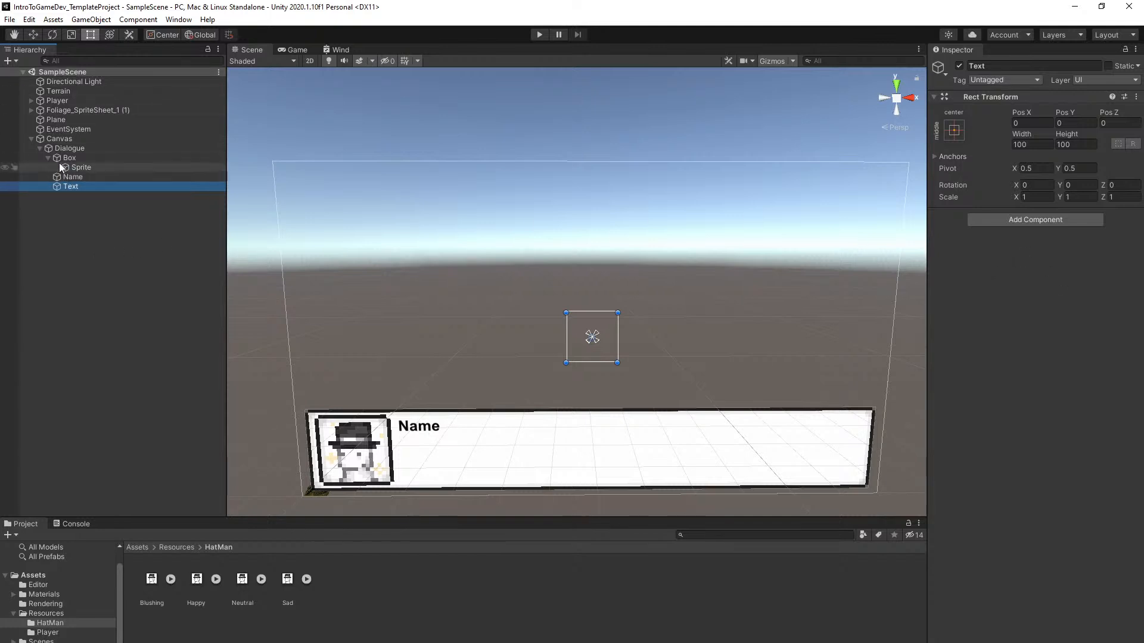
{"action": "left_click", "coordinate": [992, 225]}
{"action": "left_click", "coordinate": [1004, 265]}
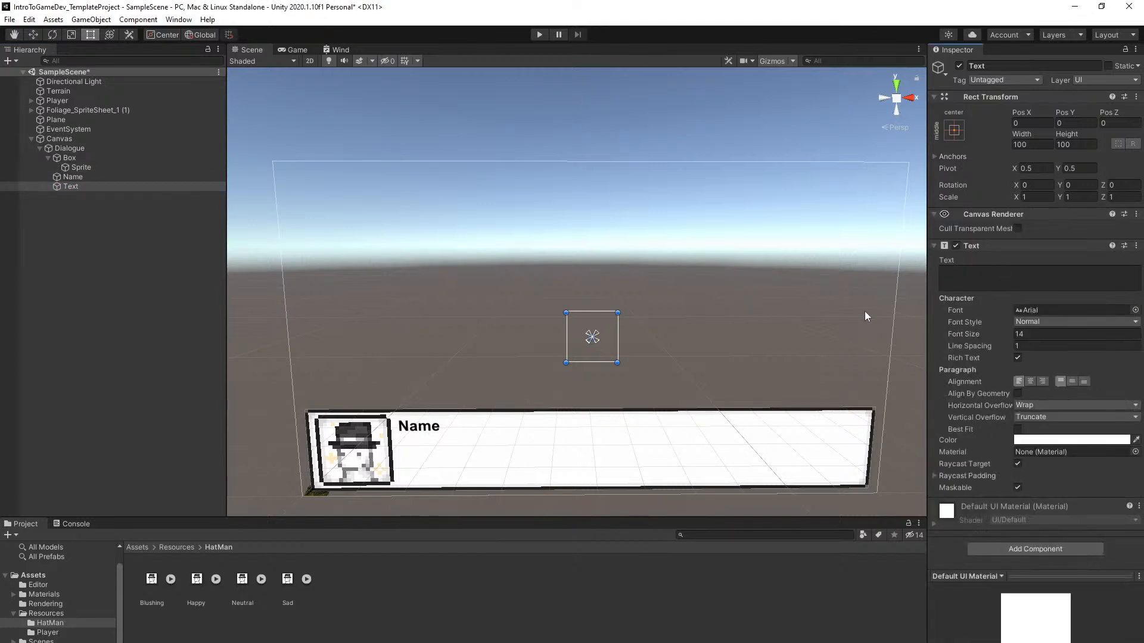
{"action": "type", "text": "AAAAAAAAAAAAAAAAAAAAAAAAAAAAAAAAAAAAAAAAAAAAAAAAAAAAAAAAAAAAAAAAAAAAAAAAAAAAAAAAAAAAAAAAAAAAAAAAAAAAAAAAAAAAAAAAAAAAAAAAA"}
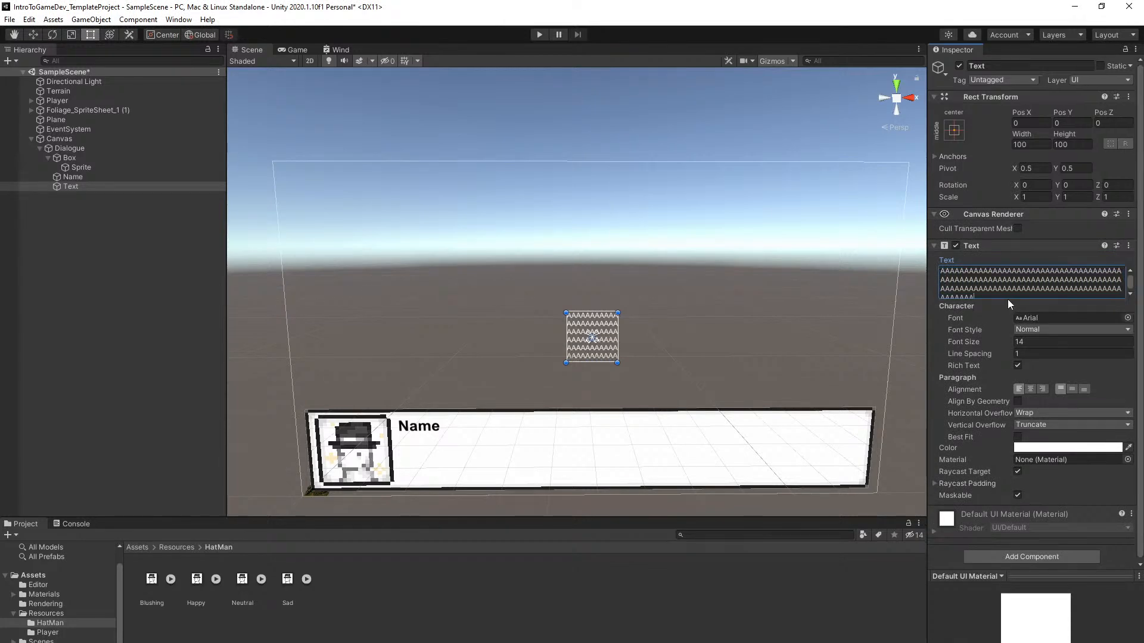
{"action": "type", "text": "AAAAAAAAAAAAAAAAAA"}
Change the dialogue Text's color to black
{"action": "left_click", "coordinate": [1047, 448]}
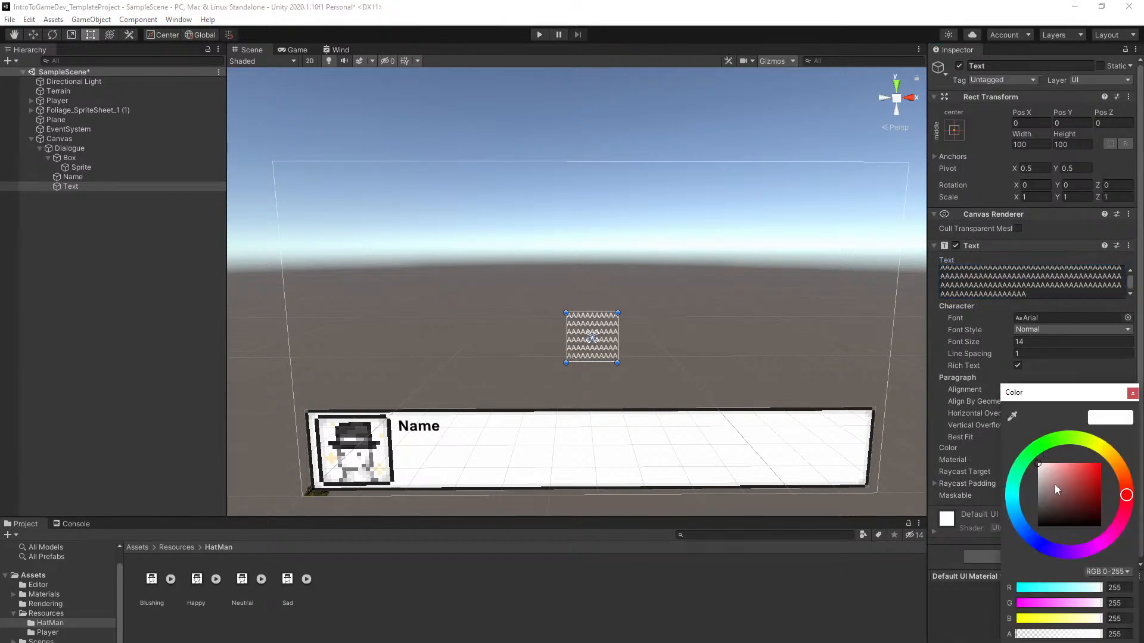
{"action": "left_click_drag", "start_coordinate": [1061, 485], "coordinate": [1034, 552]}
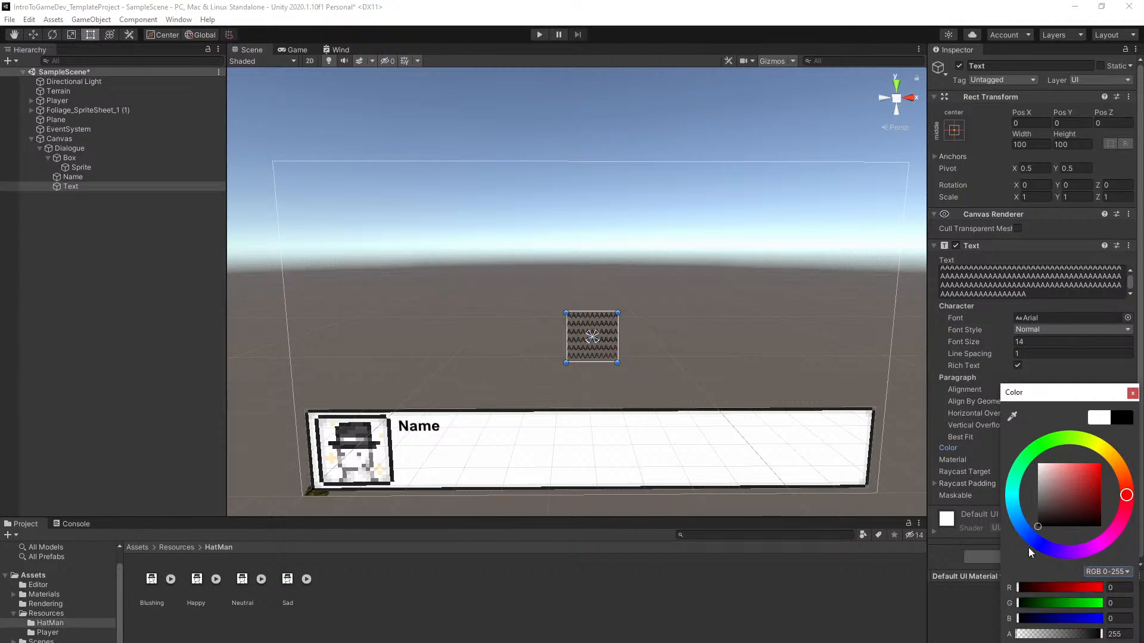
{"action": "left_click", "coordinate": [1132, 393]}
Move the Text object into the dialogue box below the Name label and stretch its rectangle to about 831 by 94
{"action": "left_click", "coordinate": [34, 35]}
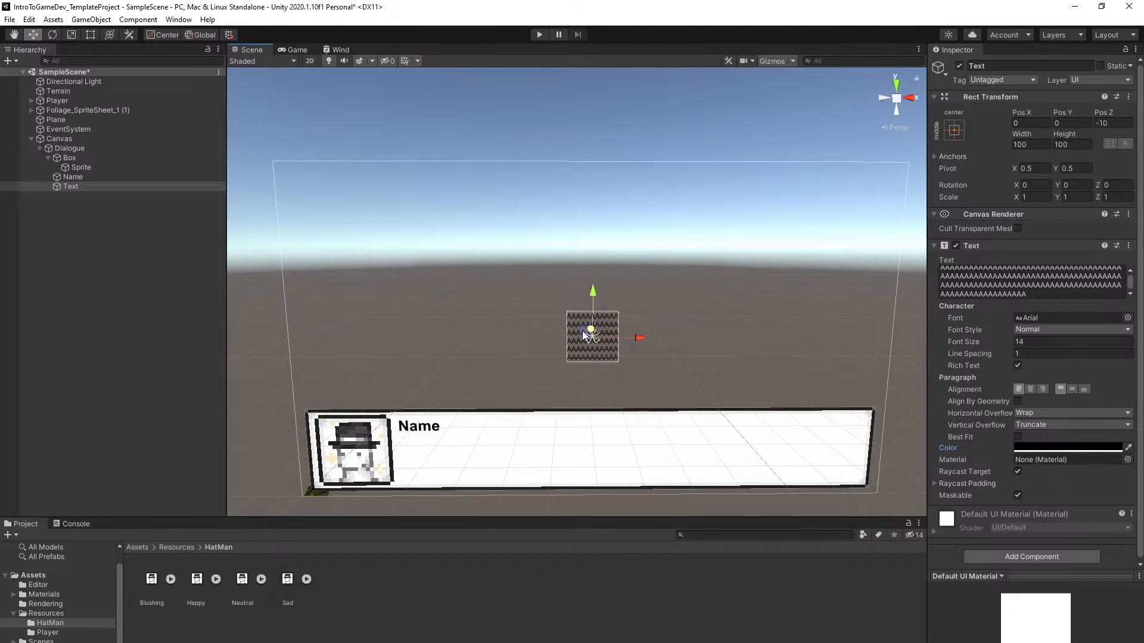
{"action": "left_click_drag", "start_coordinate": [586, 331], "coordinate": [809, 477]}
{"action": "left_click", "coordinate": [86, 36]}
Set the dialogue Text's font size to 22
{"action": "left_click", "coordinate": [1037, 290]}
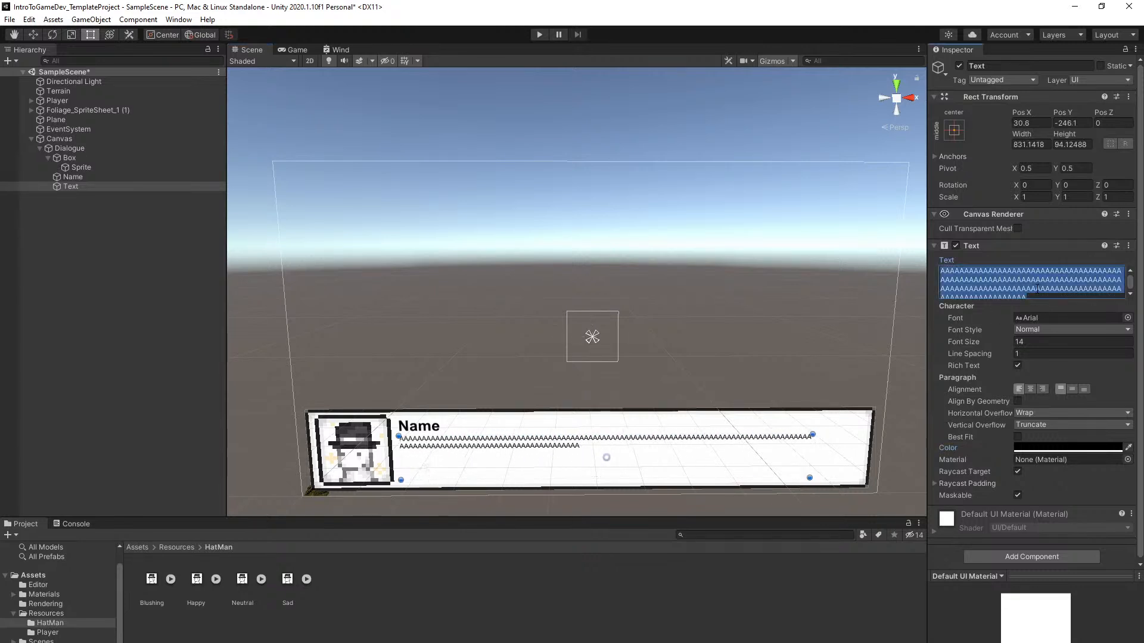
{"action": "left_click", "coordinate": [1027, 343]}
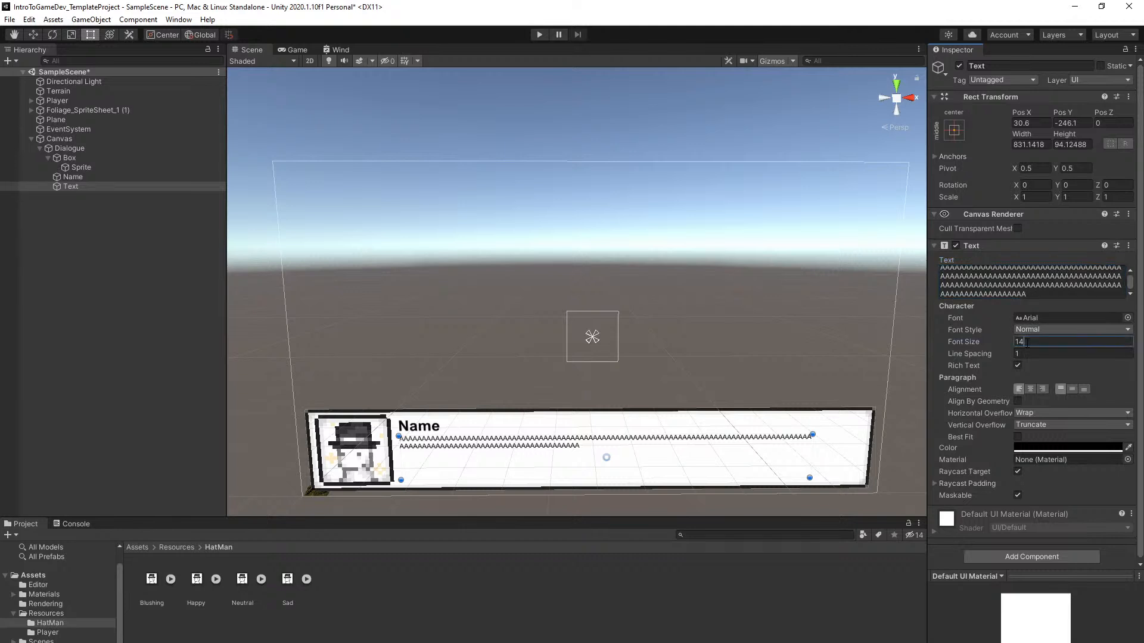
{"action": "type", "text": "22"}
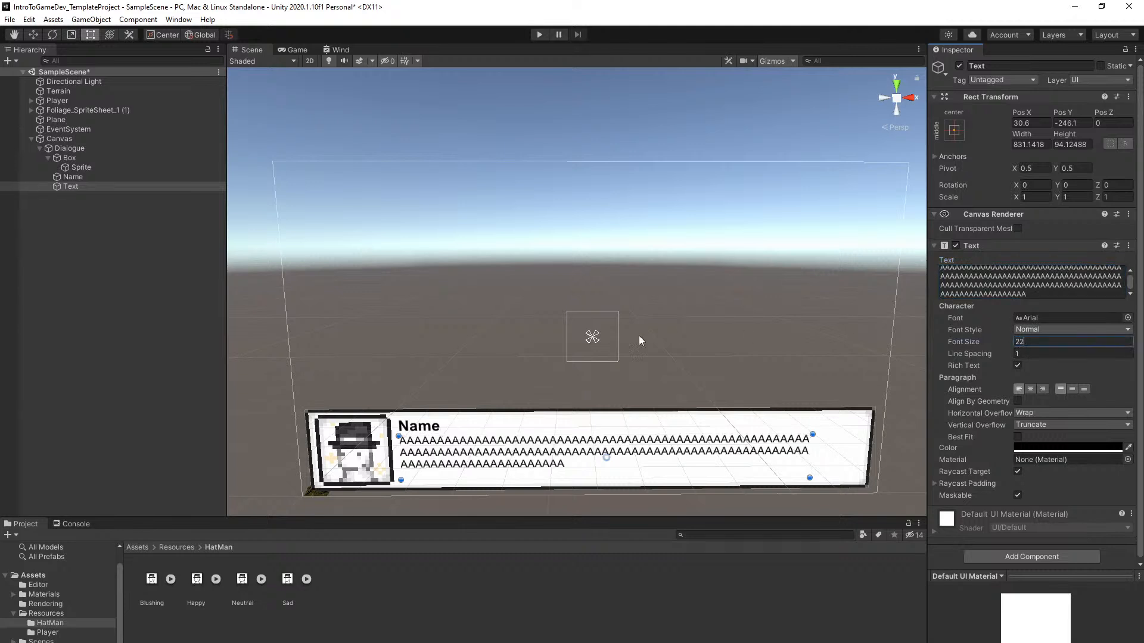
Shrink the dialogue Text's rectangle to about 805 by 85.5 and save the scene
{"action": "left_click_drag", "start_coordinate": [402, 467], "coordinate": [416, 466]}
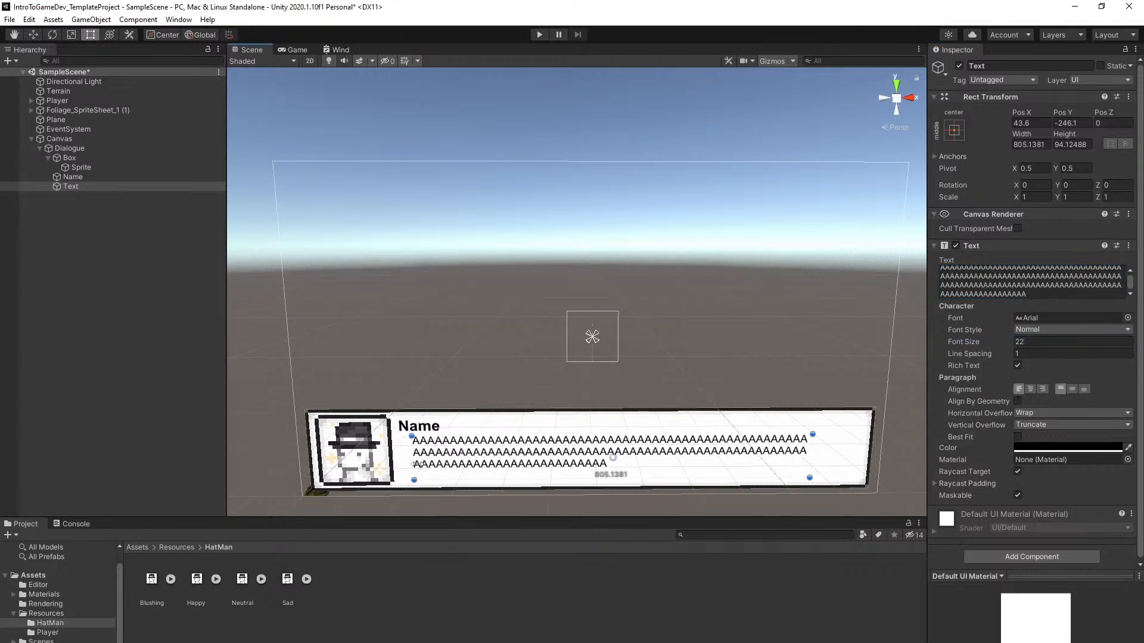
{"action": "left_click_drag", "start_coordinate": [581, 434], "coordinate": [581, 439]}
{"action": "mouse_move", "coordinate": [585, 430]}
{"action": "right_mouse_down"}
{"action": "mouse_move", "coordinate": [582, 394]}
{"action": "mouse_move", "coordinate": [599, 426]}
{"action": "mouse_move", "coordinate": [534, 248]}
{"action": "mouse_move", "coordinate": [594, 420]}
{"action": "right_mouse_up"}
{"action": "key", "text": "ctrl+s"}
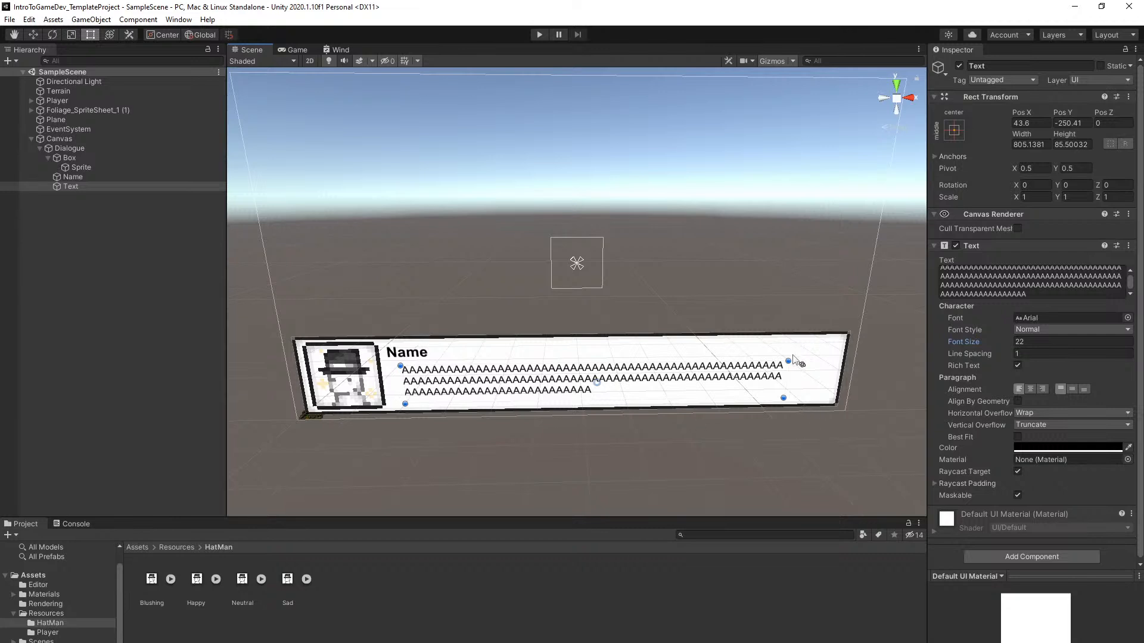
{"action": "right_click_drag", "start_coordinate": [673, 441], "coordinate": [671, 435]}
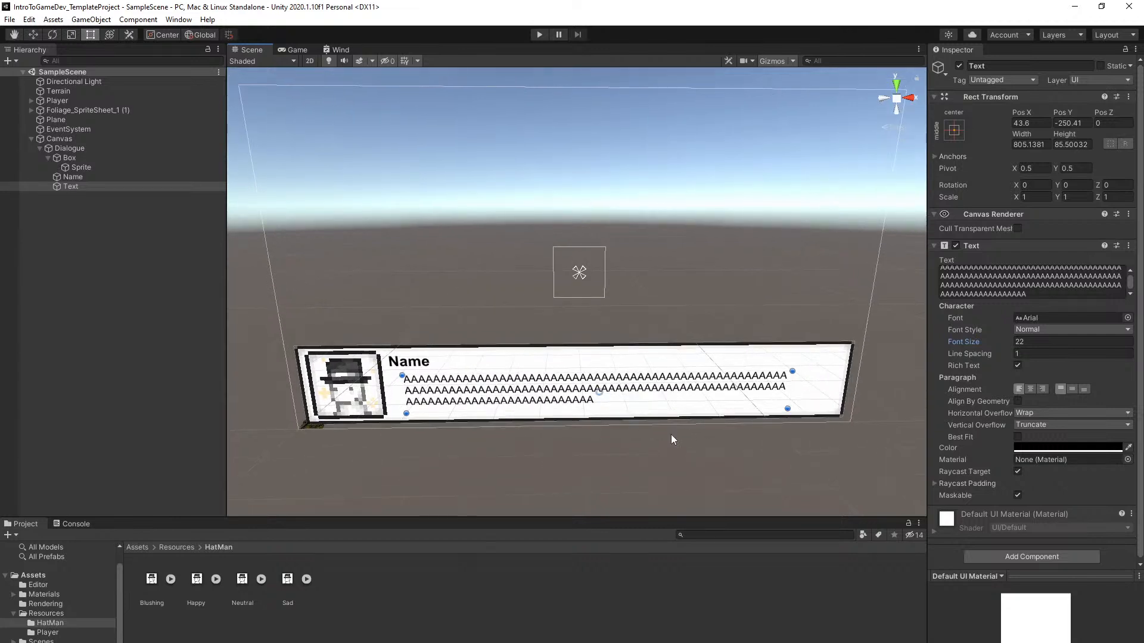
Disable the Box object, check the Text object's bounds without it, and enable the Box again
{"action": "left_click", "coordinate": [169, 160]}
{"action": "left_click", "coordinate": [959, 65]}
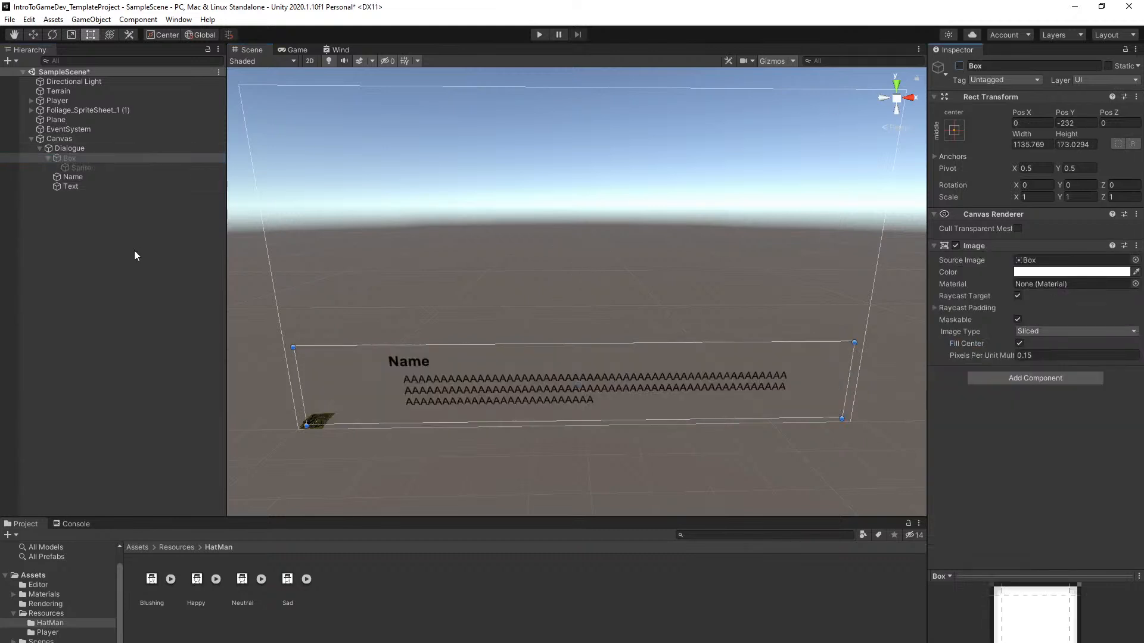
{"action": "left_click", "coordinate": [95, 186]}
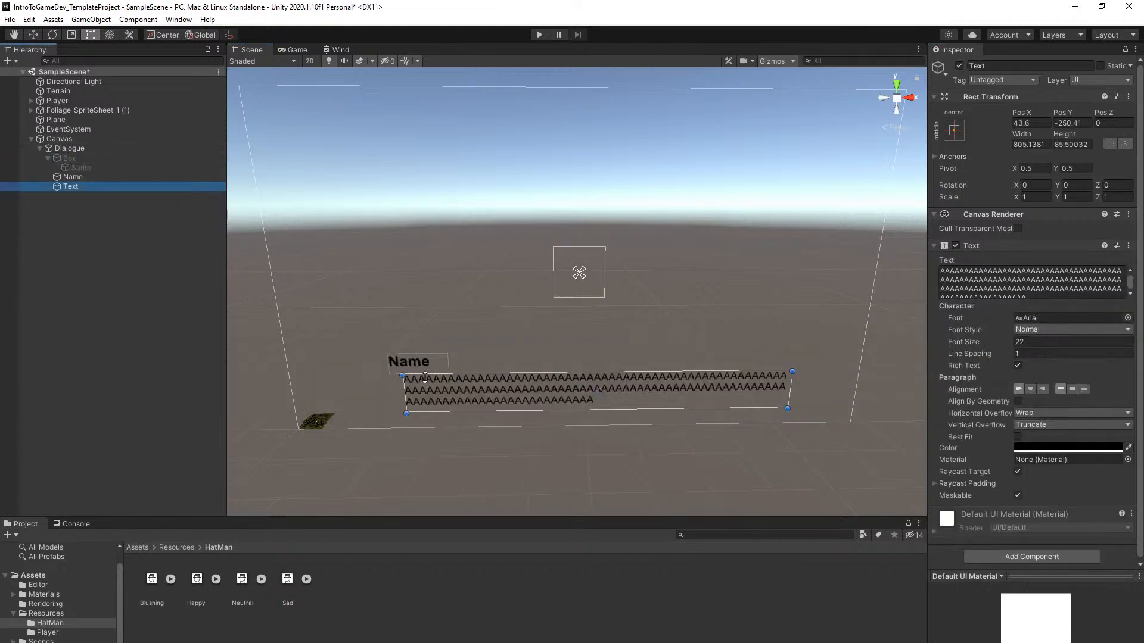
{"action": "left_click", "coordinate": [74, 158]}
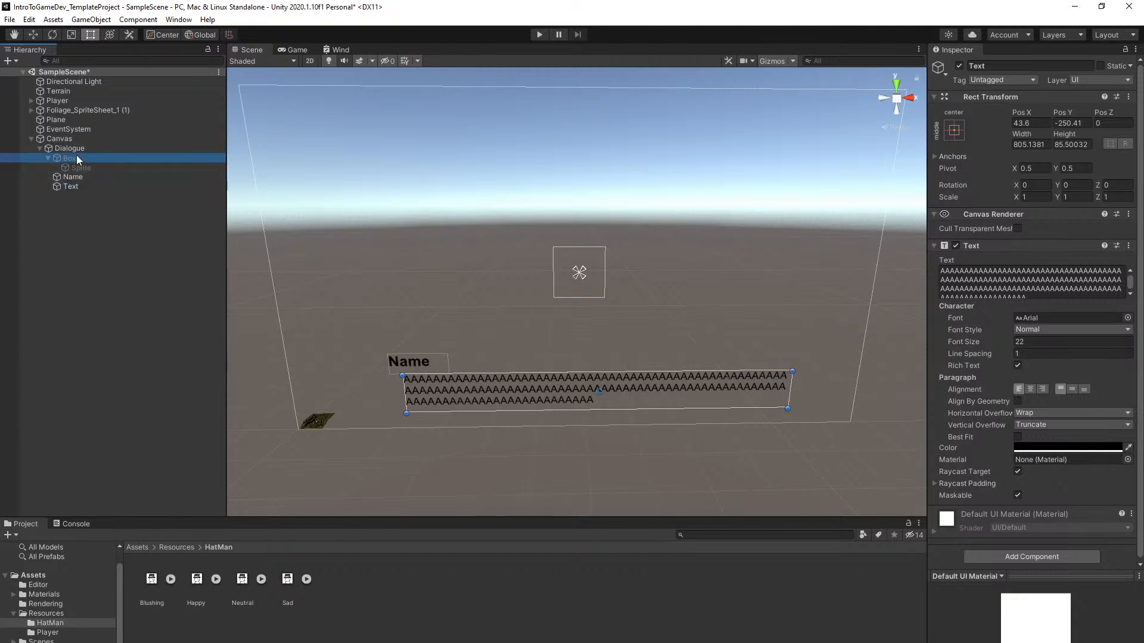
{"action": "left_click", "coordinate": [959, 66]}
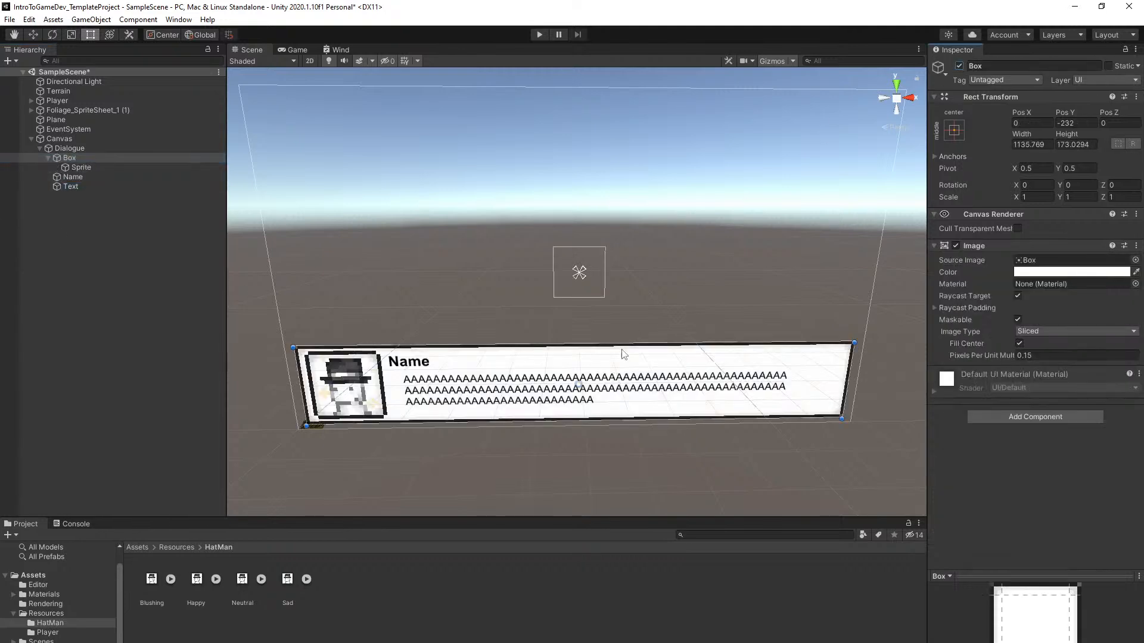
Try the Overflow option for the dialogue Text's Vertical Overflow and return it to Truncate
{"action": "left_click", "coordinate": [110, 185]}
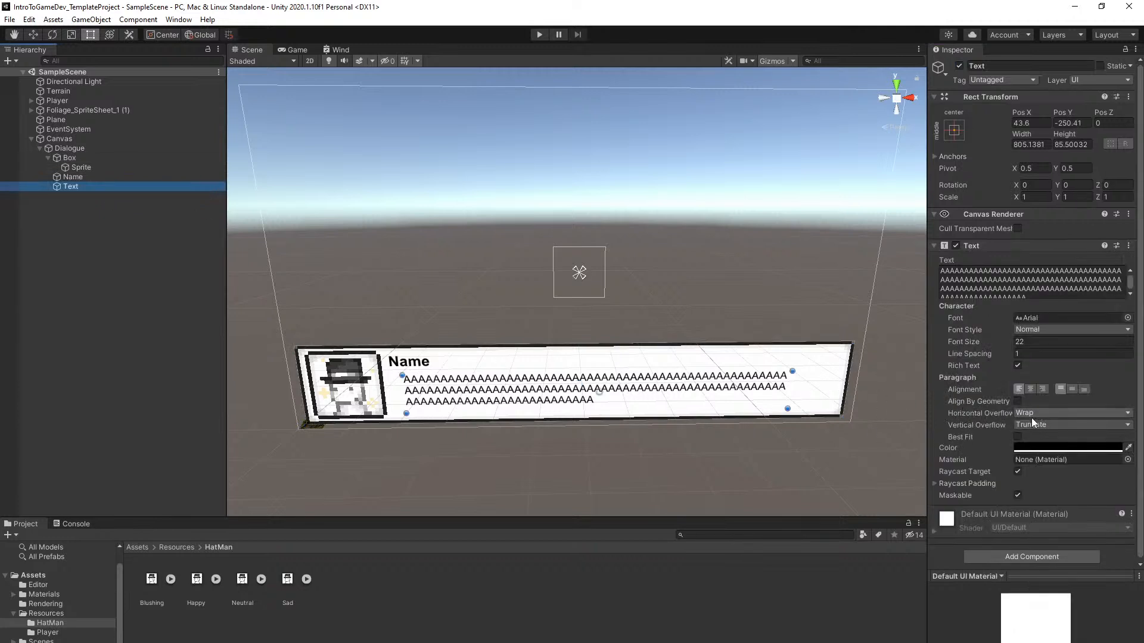
{"action": "right_click_drag", "start_coordinate": [762, 420], "coordinate": [738, 403]}
{"action": "left_click", "coordinate": [1046, 426]}
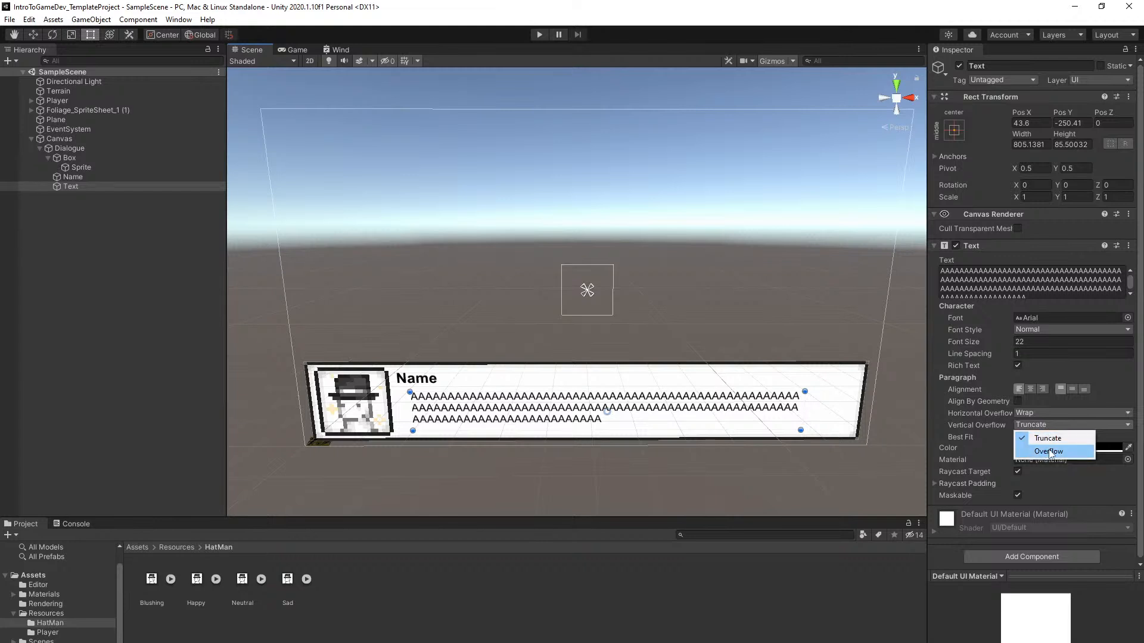
{"action": "left_click", "coordinate": [1050, 452]}
{"action": "left_click", "coordinate": [1039, 427]}
{"action": "left_click", "coordinate": [1053, 437]}
Save the scene, clear the selection and collapse the Box's children under Dialogue in the Hierarchy
{"action": "mouse_move", "coordinate": [719, 391]}
{"action": "right_mouse_down"}
{"action": "mouse_move", "coordinate": [738, 414]}
{"action": "mouse_move", "coordinate": [735, 370]}
{"action": "mouse_move", "coordinate": [743, 392]}
{"action": "mouse_move", "coordinate": [731, 395]}
{"action": "right_mouse_up"}
{"action": "key", "text": "ctrl+s"}
{"action": "left_click", "coordinate": [106, 286]}
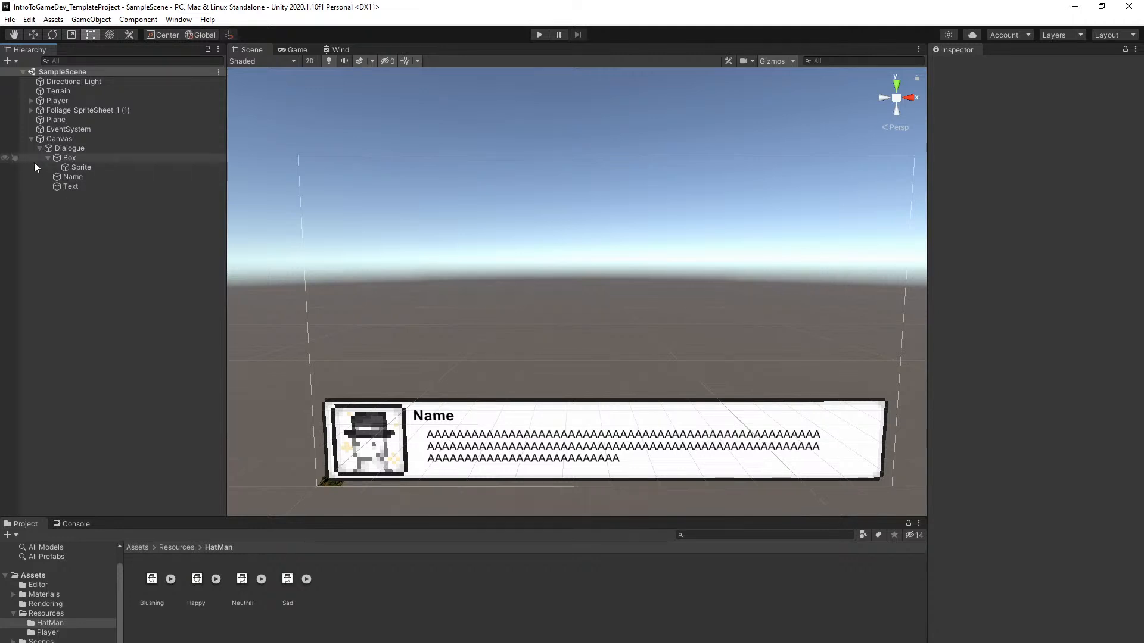
{"action": "left_click", "coordinate": [40, 148]}
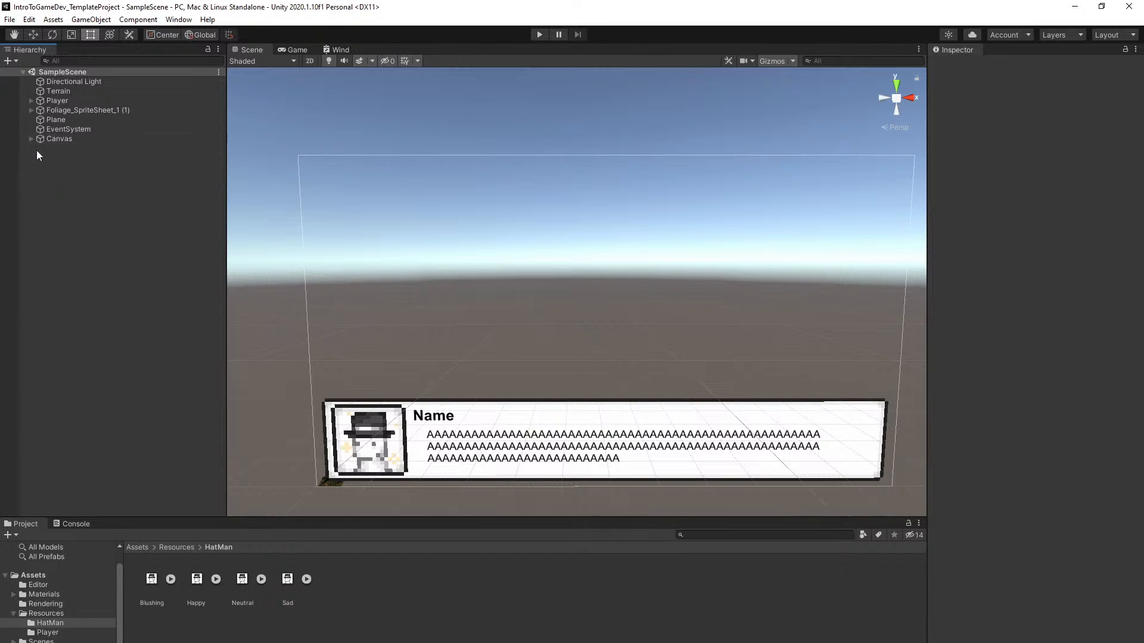
{"action": "left_click", "coordinate": [39, 147]}
Focus on the Player object, assign it the Player tag and save the scene
{"action": "left_click", "coordinate": [63, 100]}
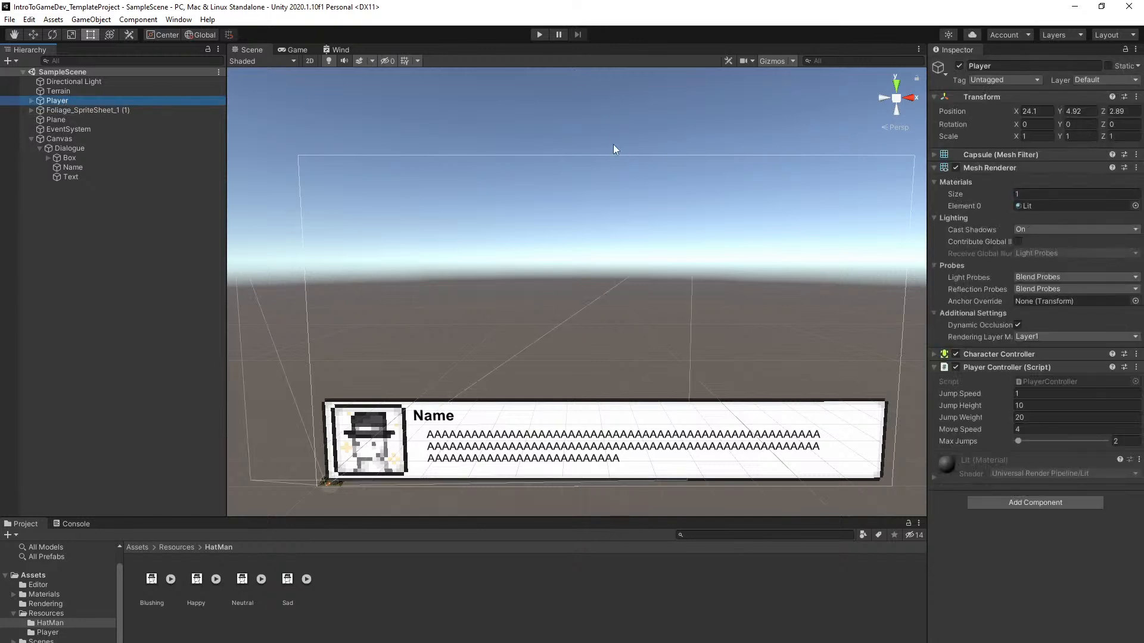
{"action": "double_click", "coordinate": [56, 102]}
{"action": "left_click_drag", "start_coordinate": [513, 309], "coordinate": [539, 326], "text": "alt"}
{"action": "right_click_drag", "start_coordinate": [539, 326], "coordinate": [517, 345]}
{"action": "left_click", "coordinate": [34, 36]}
{"action": "key", "text": "w"}
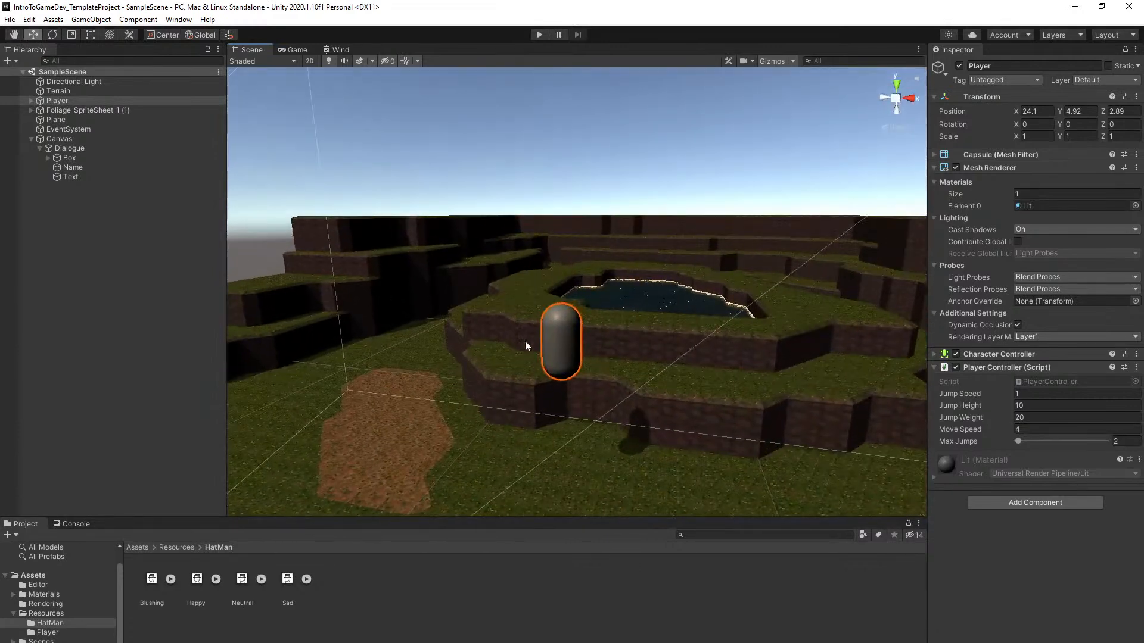
{"action": "left_click", "coordinate": [984, 80]}
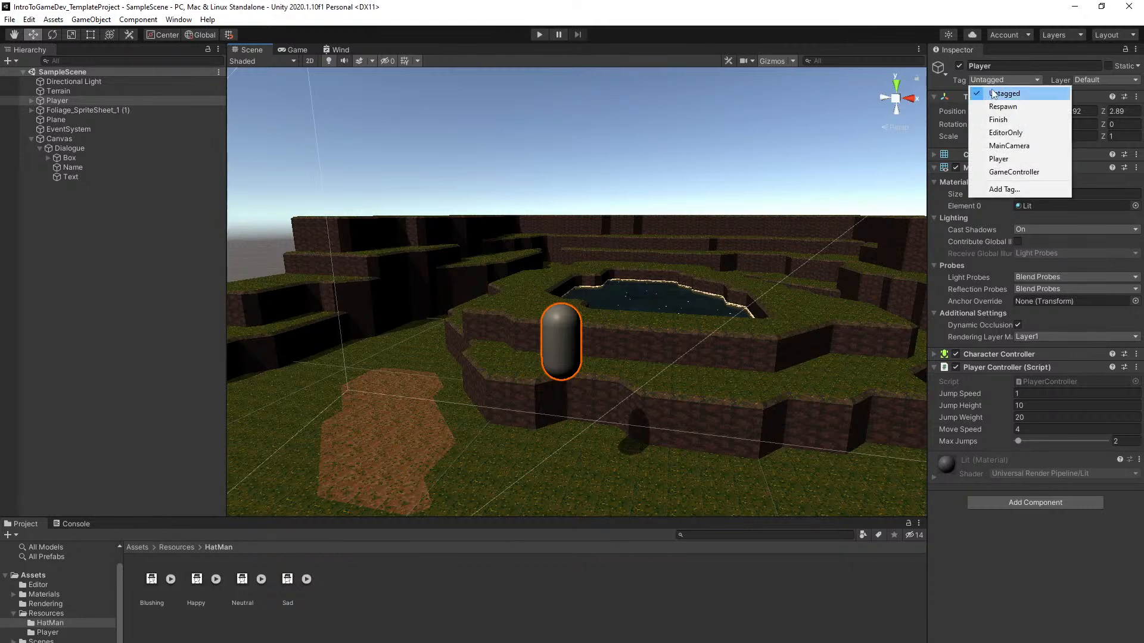
{"action": "left_click", "coordinate": [1011, 159]}
{"action": "left_click_drag", "start_coordinate": [661, 246], "coordinate": [725, 288], "text": "alt"}
{"action": "key", "text": "ctrl+s"}
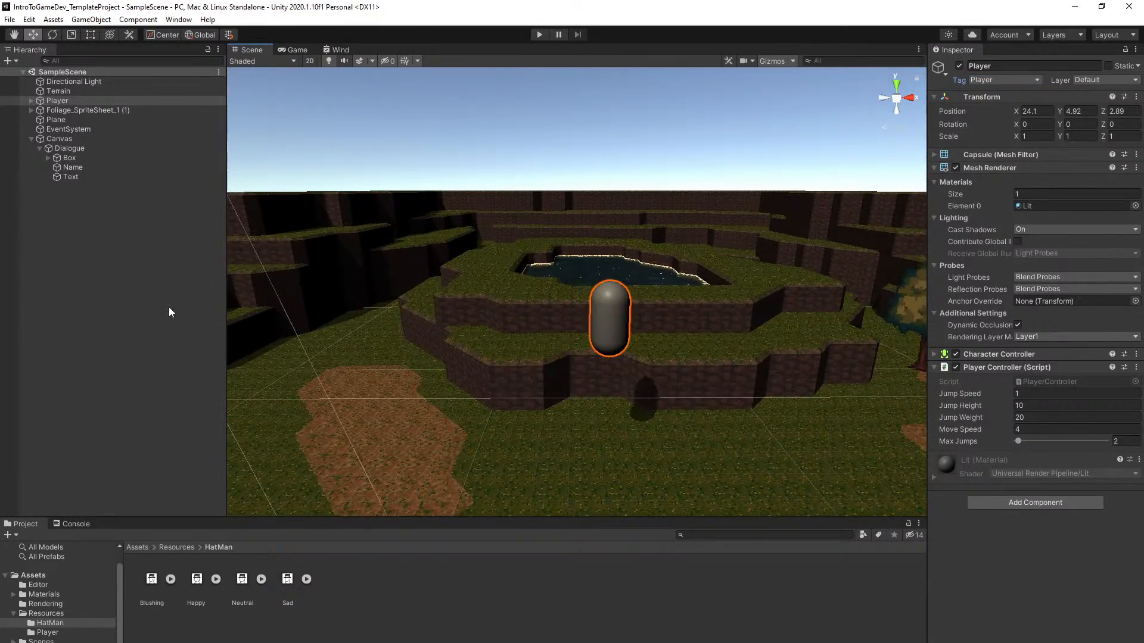
Create an empty object at the root of the scene and name it GameManager
{"action": "left_click", "coordinate": [149, 548]}
{"action": "left_click", "coordinate": [105, 324]}
{"action": "right_click", "coordinate": [83, 232]}
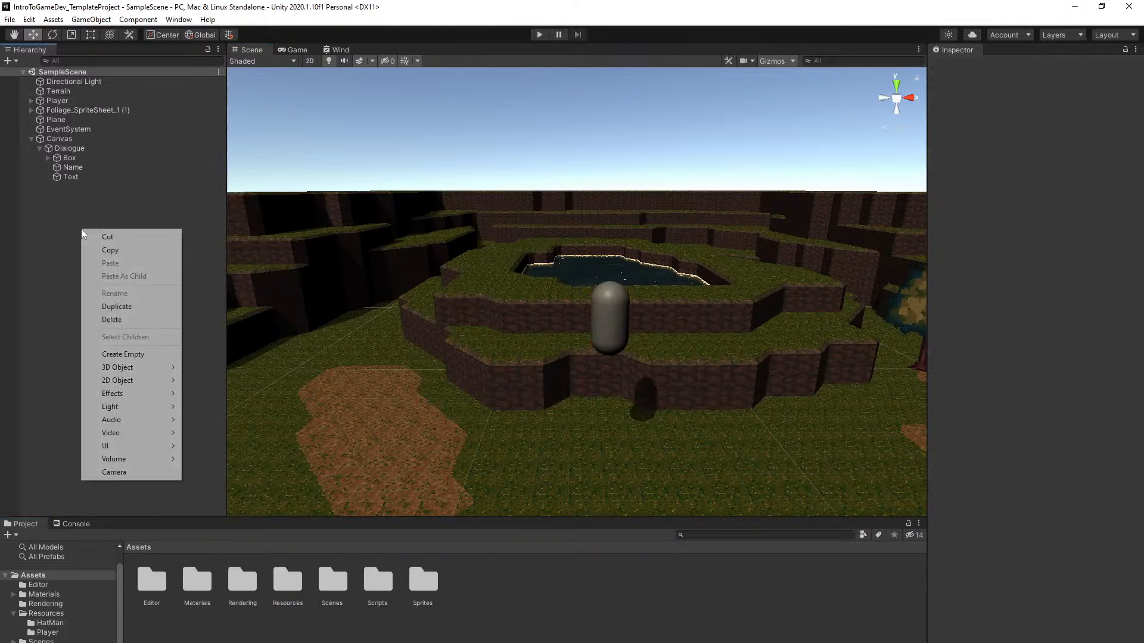
{"action": "left_click", "coordinate": [124, 355]}
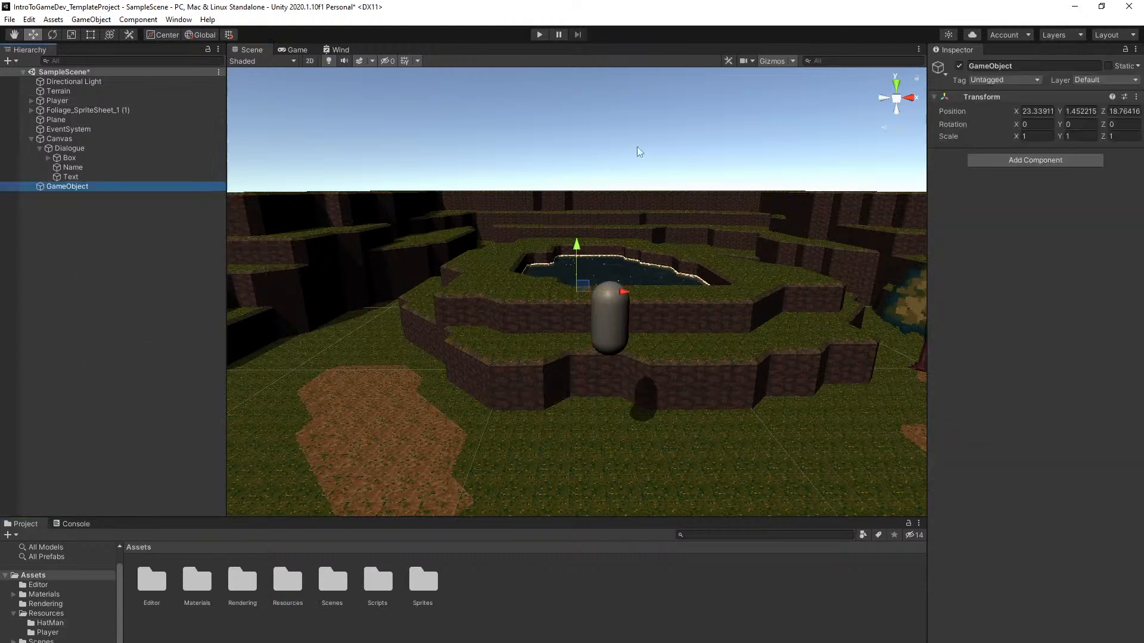
{"action": "left_click", "coordinate": [1029, 70]}
{"action": "type", "text": "GameManafer"}
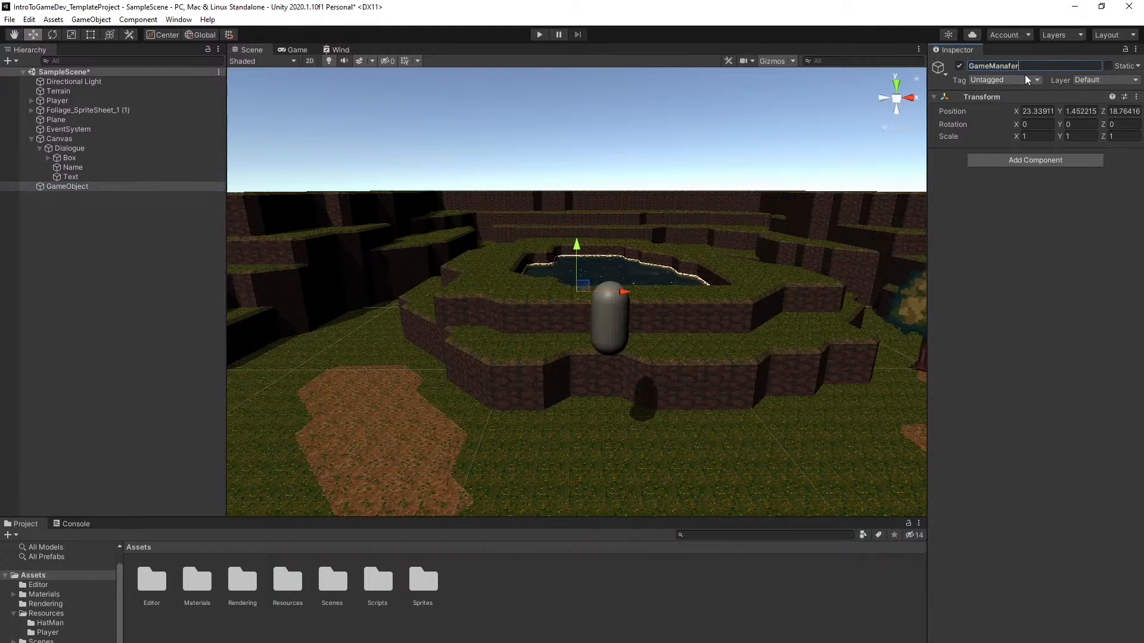
{"action": "key", "text": "BackSpace"}
{"action": "key", "text": "BackSpace"}
{"action": "key", "text": "BackSpace"}
{"action": "type", "text": "ger"}
{"action": "key", "text": "Return"}
Set the GameManager's position to 0, 0, 0
{"action": "left_click", "coordinate": [1045, 112]}
{"action": "type", "text": "0"}
{"action": "key", "text": "Tab"}
{"action": "type", "text": "0"}
{"action": "key", "text": "Tab"}
{"action": "type", "text": "0"}
{"action": "right_click_drag", "start_coordinate": [728, 240], "coordinate": [701, 226]}
Move GameManager to the start of the scene's object list and save the scene
{"action": "left_click_drag", "start_coordinate": [71, 188], "coordinate": [68, 77]}
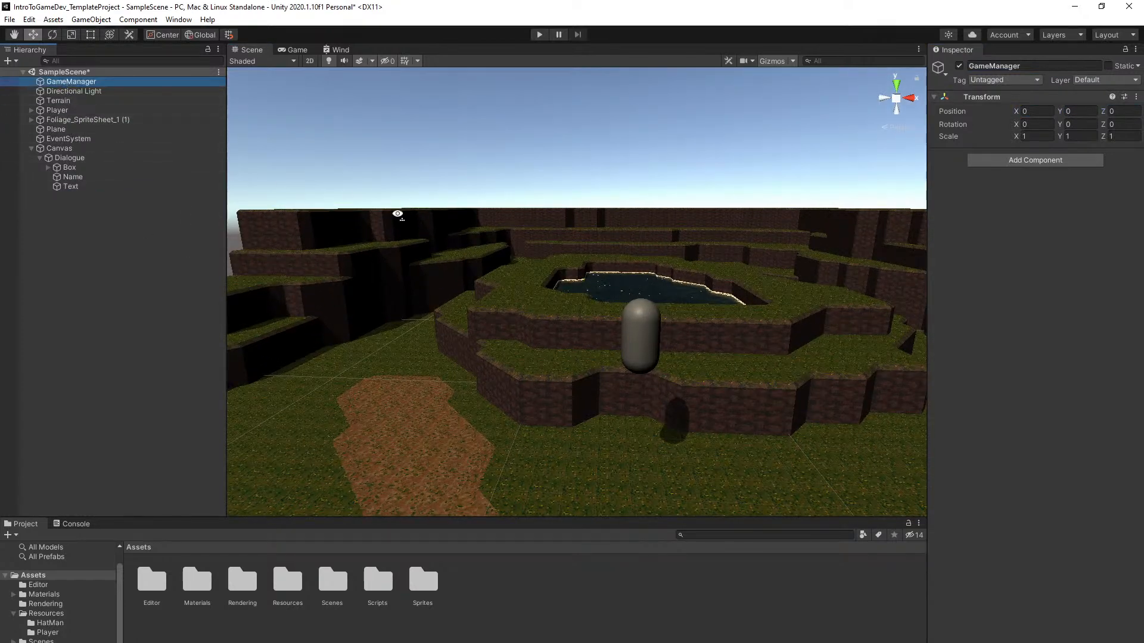
{"action": "right_click_drag", "start_coordinate": [395, 212], "coordinate": [342, 192]}
{"action": "key", "text": "ctrl+s"}
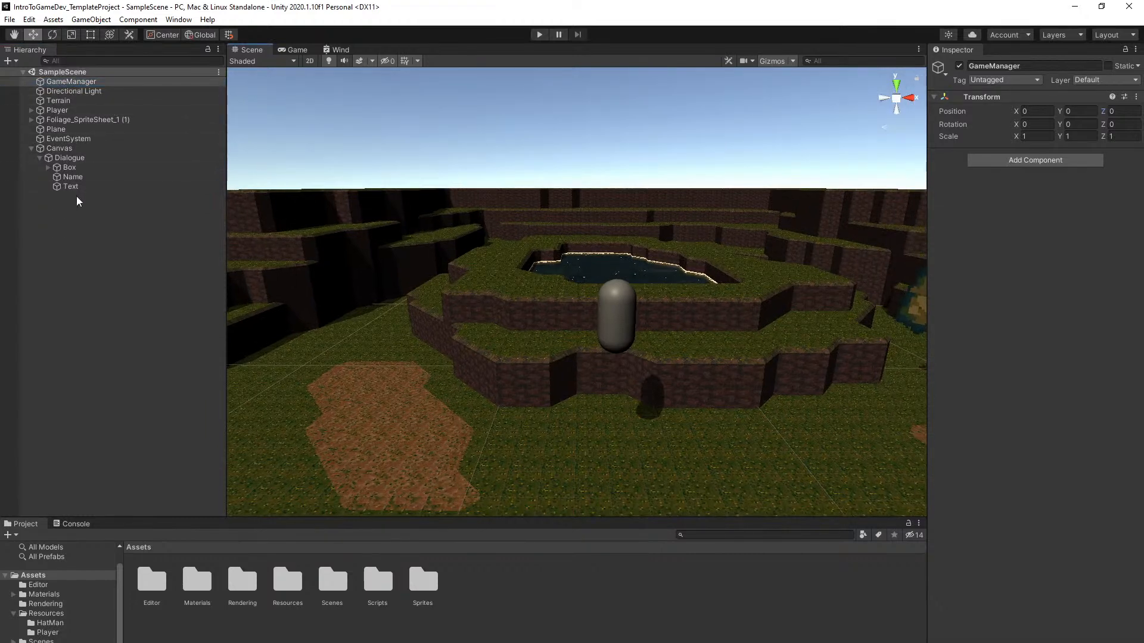
Assign the GameController tag to the GameManager object
{"action": "left_click", "coordinate": [1022, 81]}
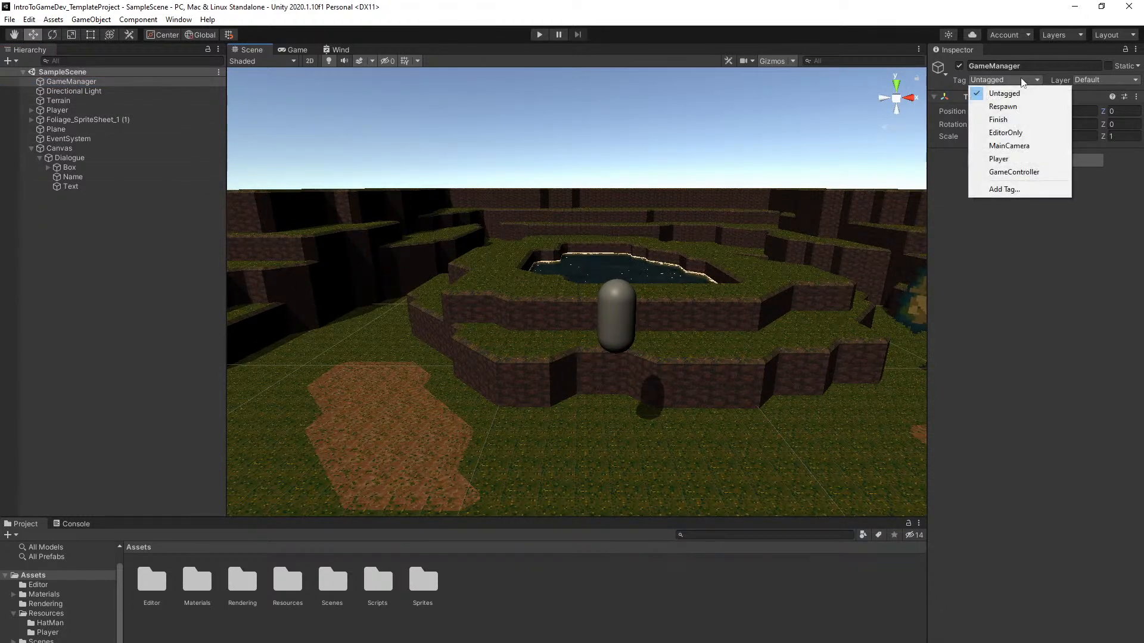
{"action": "left_click", "coordinate": [1056, 173]}
{"action": "right_click_drag", "start_coordinate": [713, 259], "coordinate": [718, 245]}
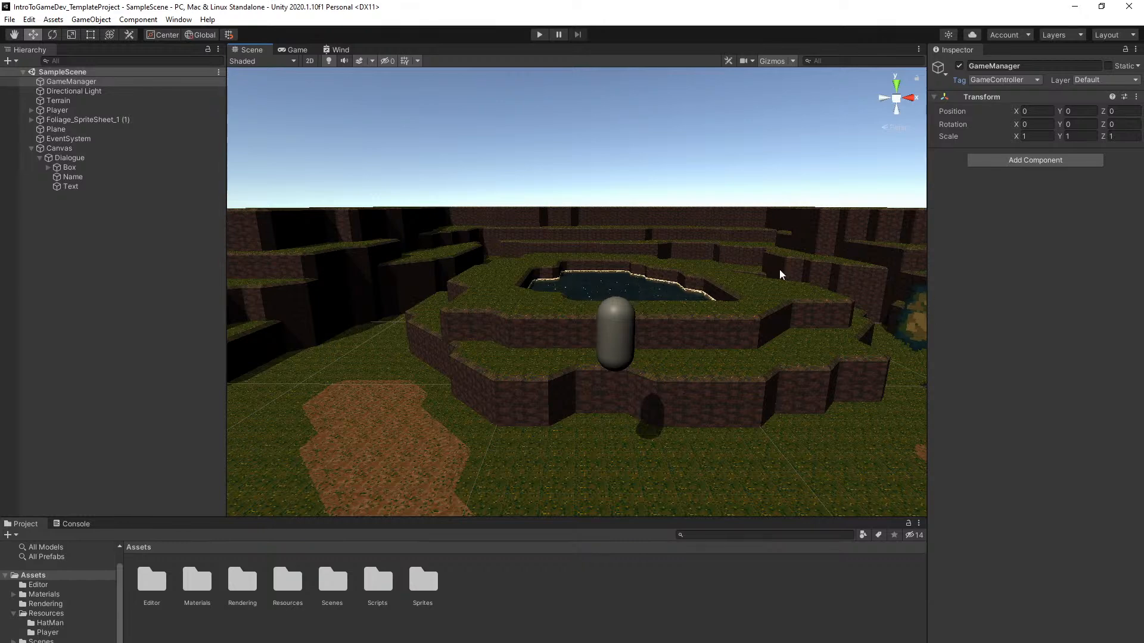
{"action": "right_click_drag", "start_coordinate": [696, 227], "coordinate": [707, 224]}
{"action": "key", "text": "s"}
{"action": "key", "text": "d"}
{"action": "key", "text": "w"}
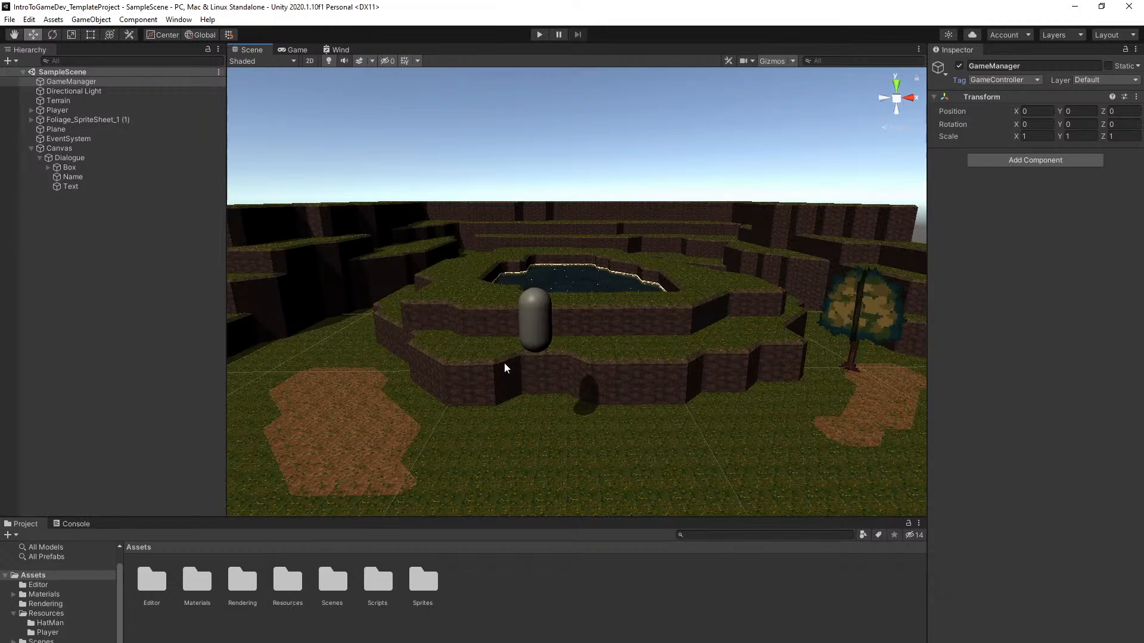
{"action": "scroll", "coordinate": [702, 360], "scroll_direction": "up", "scroll_amount": 2}
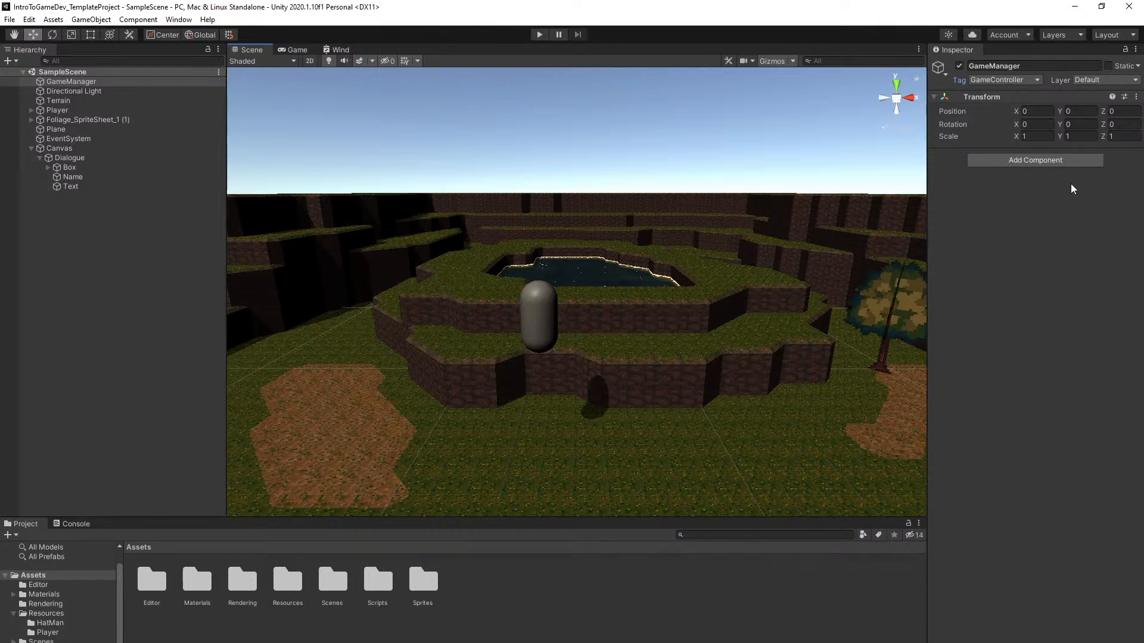
Add the Dialogue Manager script to GameManager and save the scene
{"action": "left_click", "coordinate": [1028, 160]}
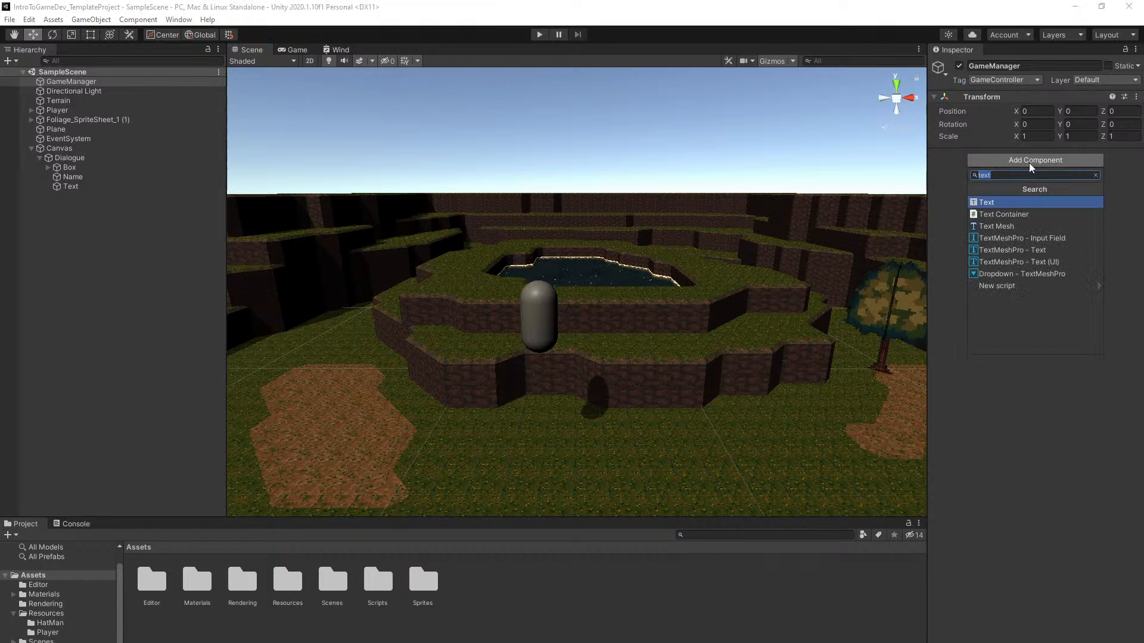
{"action": "type", "text": "dialo"}
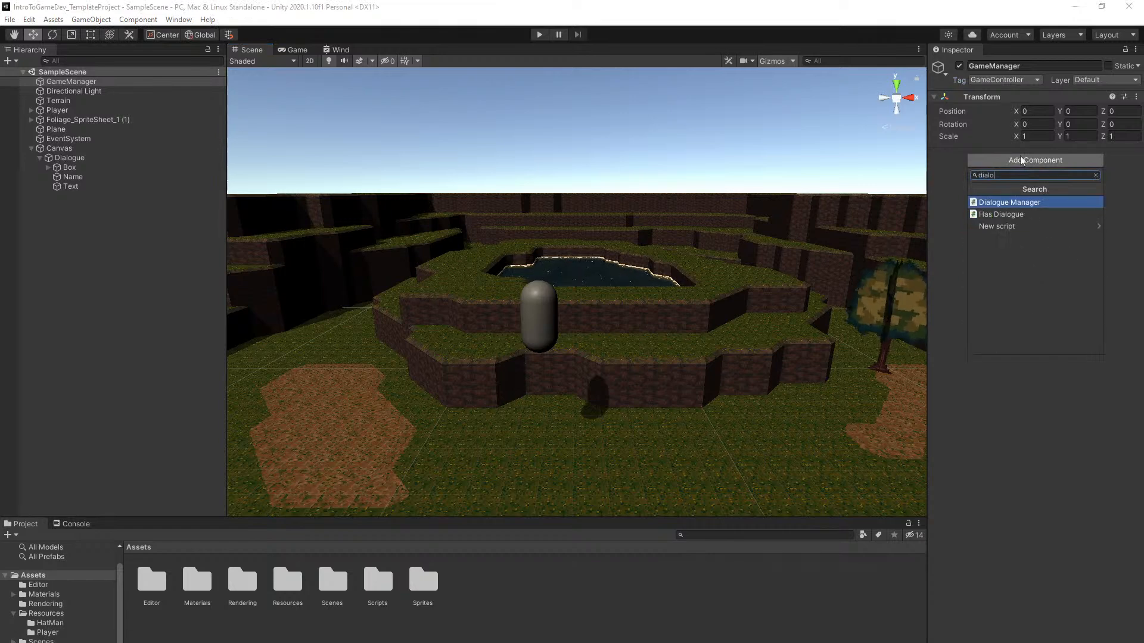
{"action": "left_click", "coordinate": [1016, 204]}
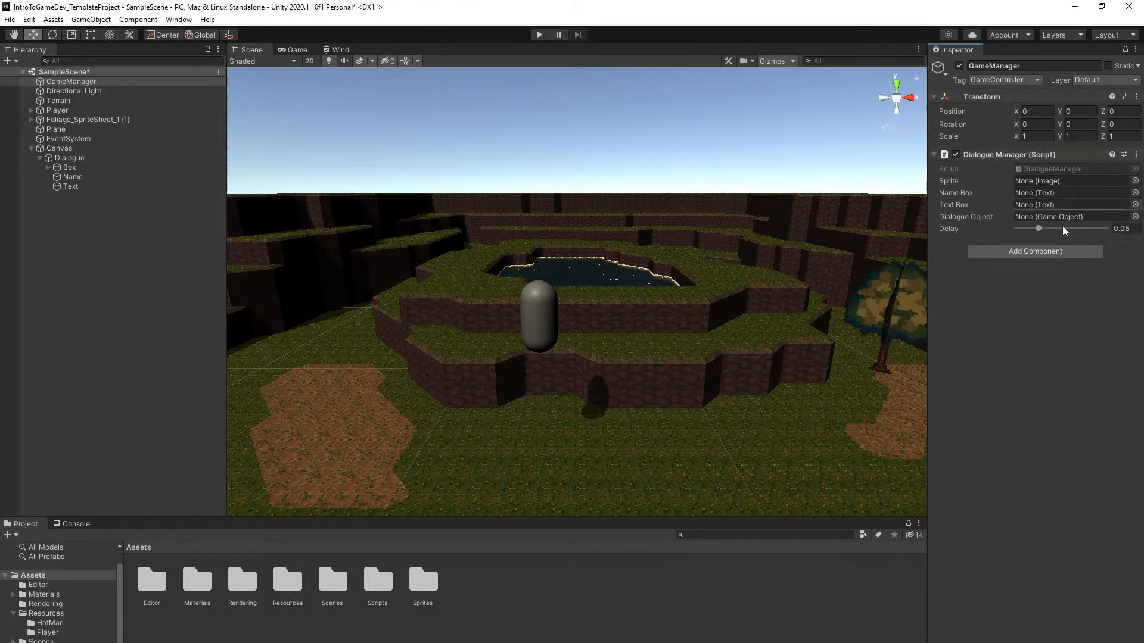
{"action": "right_click_drag", "start_coordinate": [709, 189], "coordinate": [717, 197]}
{"action": "key", "text": "ctrl+s"}
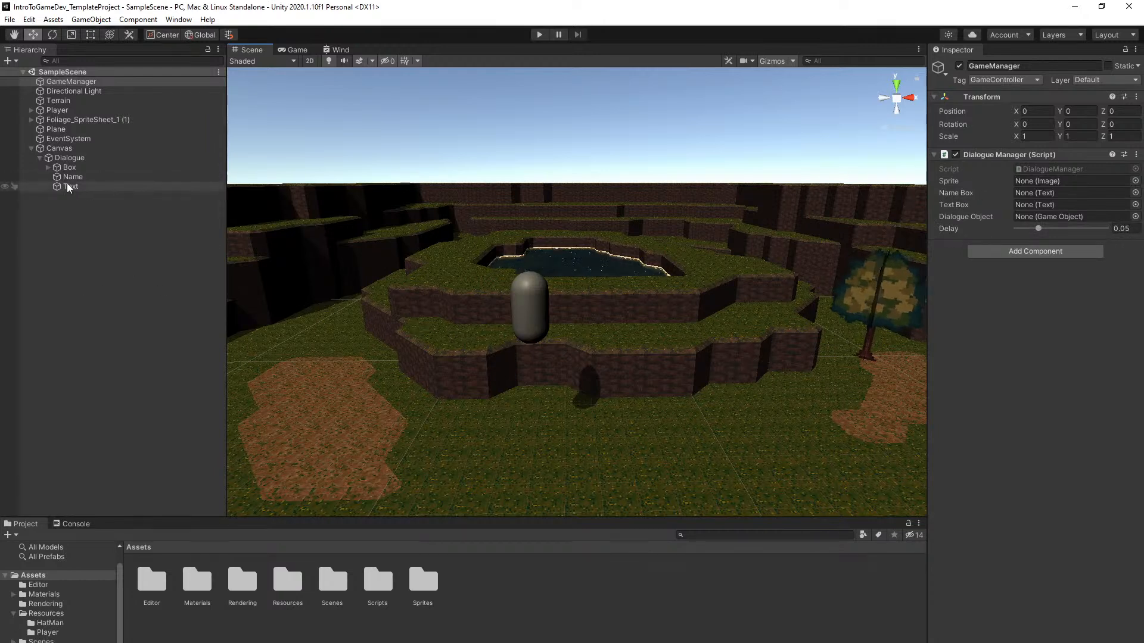
Assign the Sprite, Name, Text and Dialogue objects to the matching Dialogue Manager fields on GameManager, and save the scene
{"action": "left_click", "coordinate": [49, 167]}
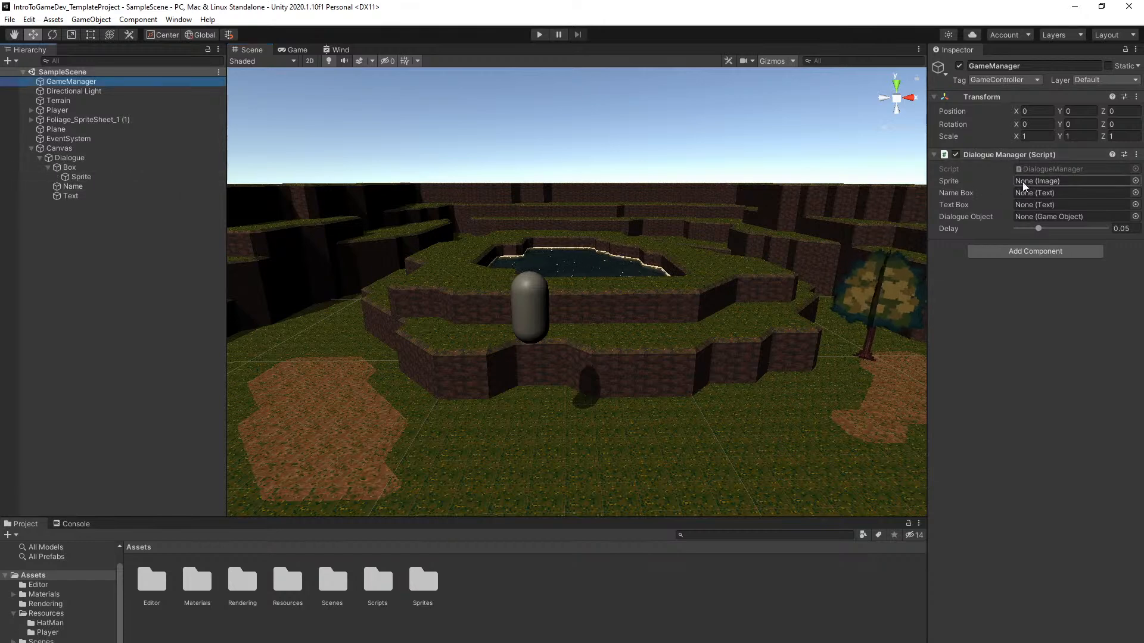
{"action": "right_click_drag", "start_coordinate": [798, 192], "coordinate": [792, 187]}
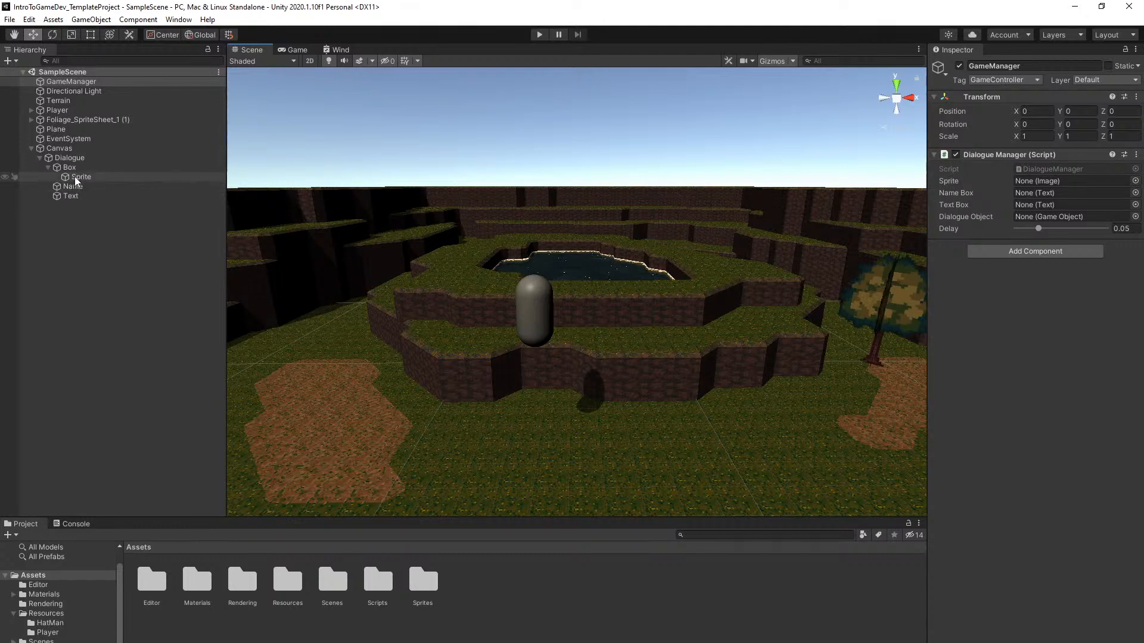
{"action": "left_click_drag", "start_coordinate": [78, 177], "coordinate": [1050, 186]}
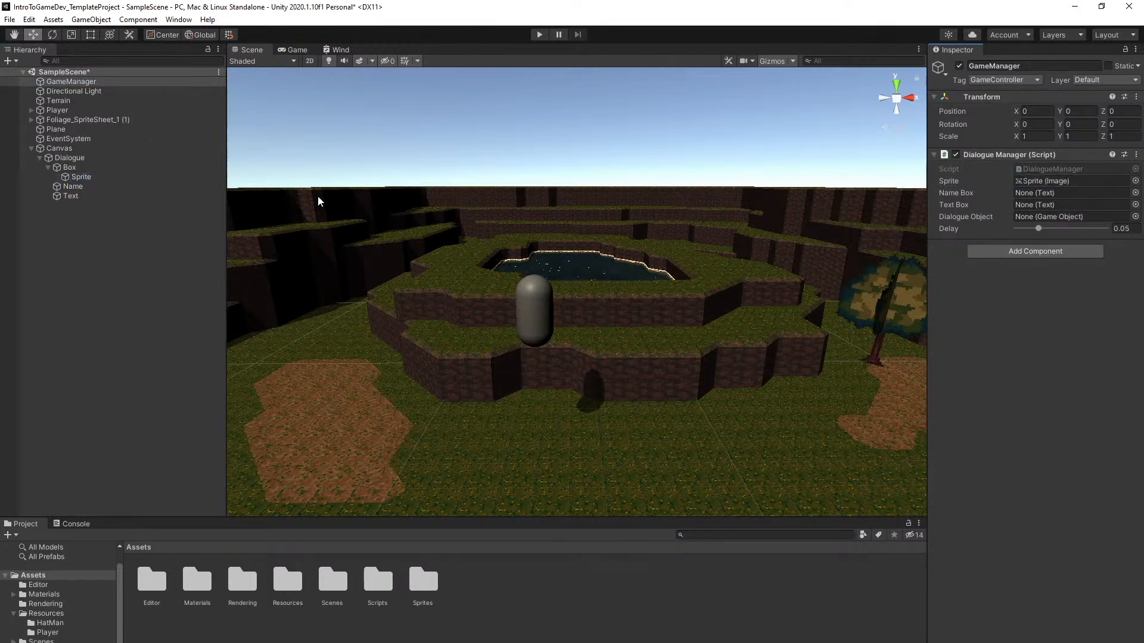
{"action": "left_click_drag", "start_coordinate": [92, 186], "coordinate": [1040, 201]}
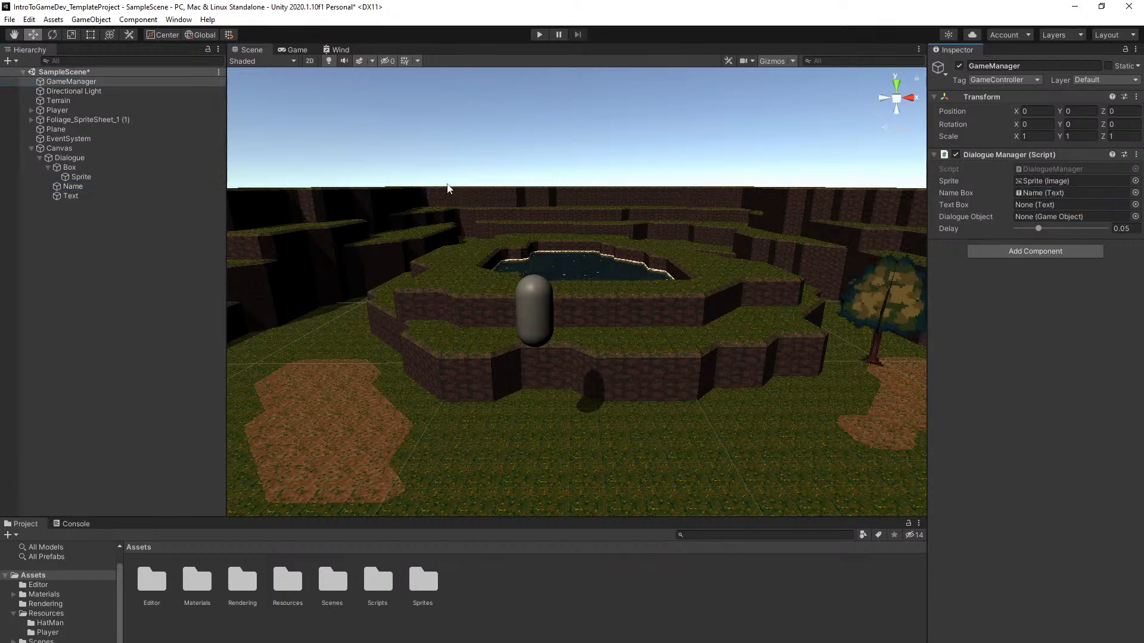
{"action": "left_click_drag", "start_coordinate": [144, 199], "coordinate": [1052, 213]}
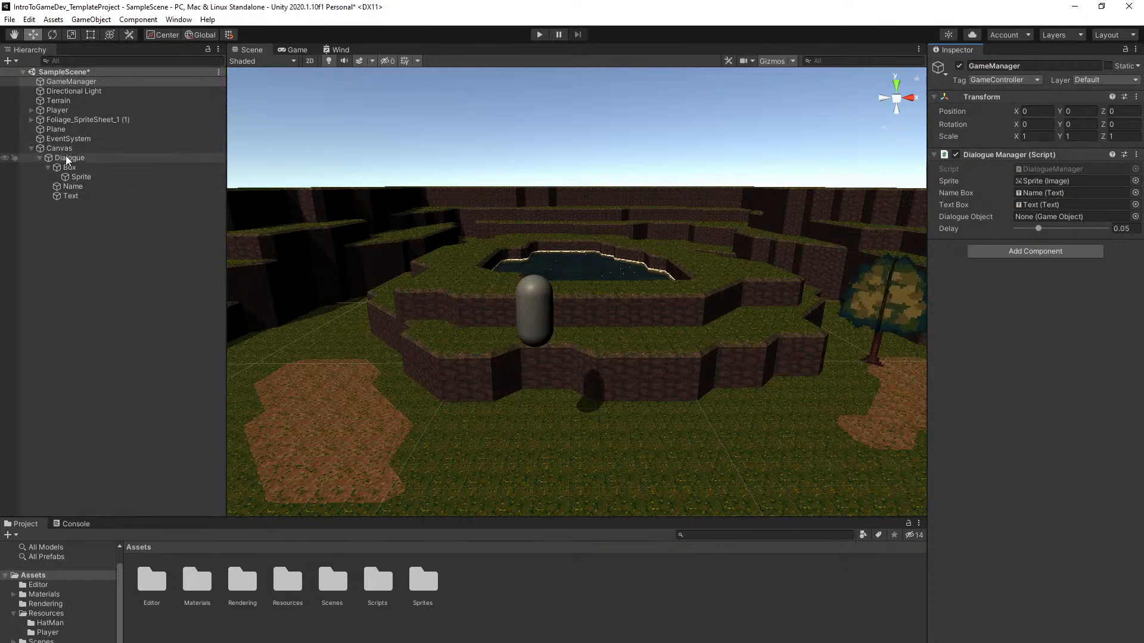
{"action": "left_click_drag", "start_coordinate": [72, 157], "coordinate": [1049, 219]}
{"action": "right_click_drag", "start_coordinate": [834, 248], "coordinate": [825, 246]}
{"action": "key", "text": "ctrl+s"}
{"action": "left_click_drag", "start_coordinate": [86, 159], "coordinate": [87, 197]}
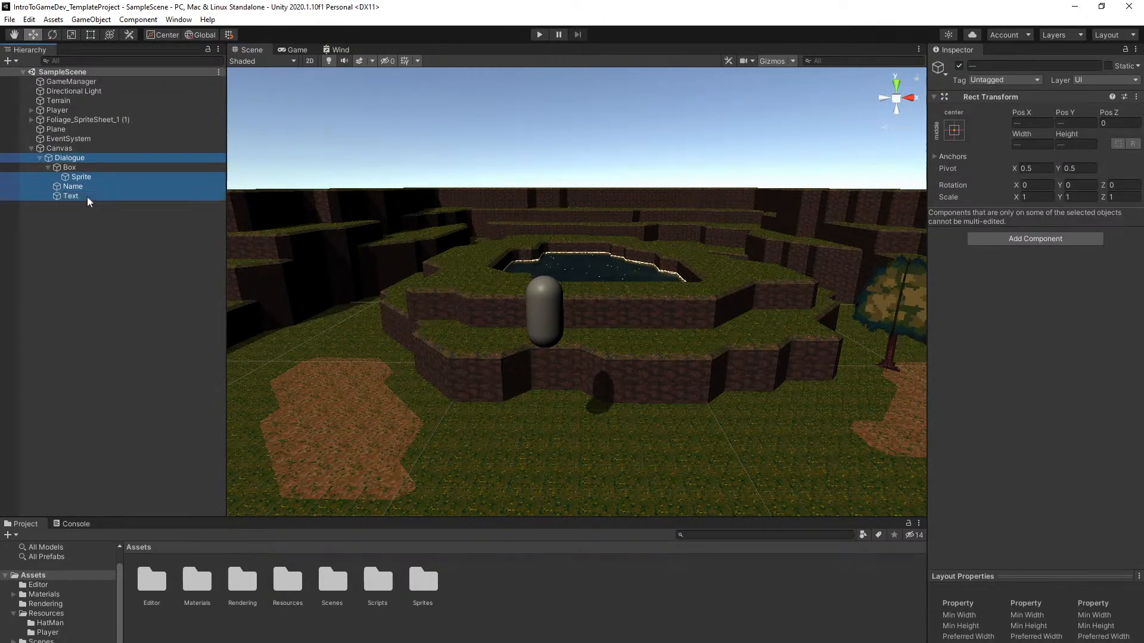
{"action": "left_click", "coordinate": [99, 238]}
{"action": "left_click", "coordinate": [70, 82]}
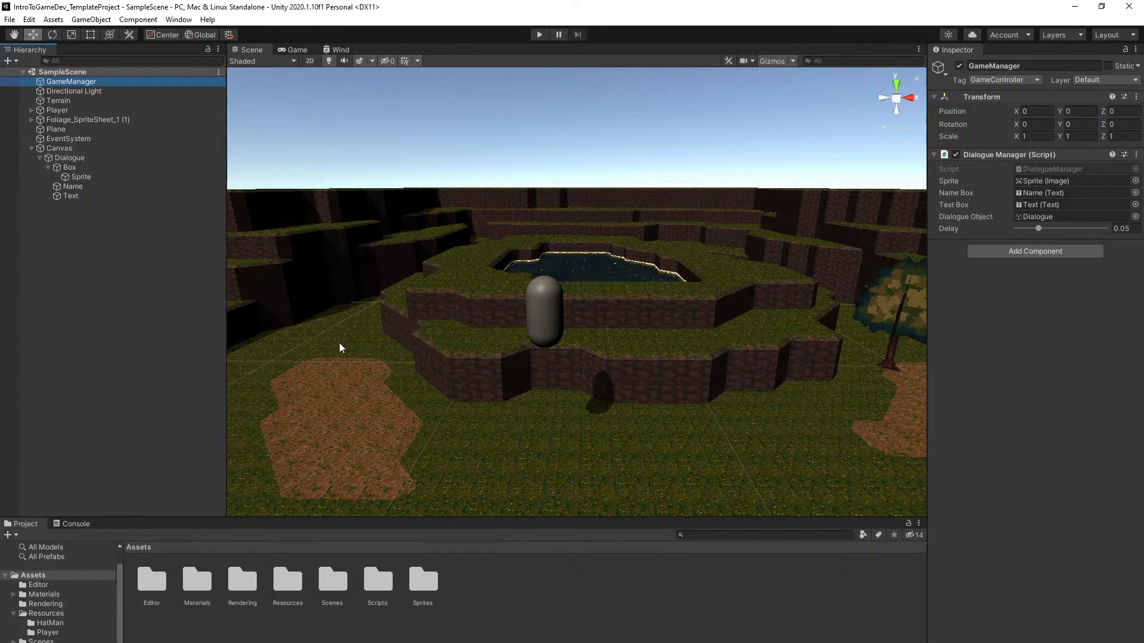
{"action": "mouse_move", "coordinate": [521, 404]}
{"action": "right_mouse_down"}
{"action": "mouse_move", "coordinate": [518, 381]}
{"action": "mouse_move", "coordinate": [519, 402]}
{"action": "right_mouse_up"}
{"action": "key", "text": "s"}
Collapse the Canvas hierarchy, and add a 2D sprite object on the grass at about X 10.19, Y -1.35, Z 7.89
{"action": "left_click", "coordinate": [106, 291]}
{"action": "left_click", "coordinate": [31, 148]}
{"action": "right_click_drag", "start_coordinate": [280, 251], "coordinate": [524, 273]}
{"action": "right_click_drag", "start_coordinate": [471, 311], "coordinate": [435, 309]}
{"action": "key", "text": "w"}
{"action": "right_click", "coordinate": [106, 204]}
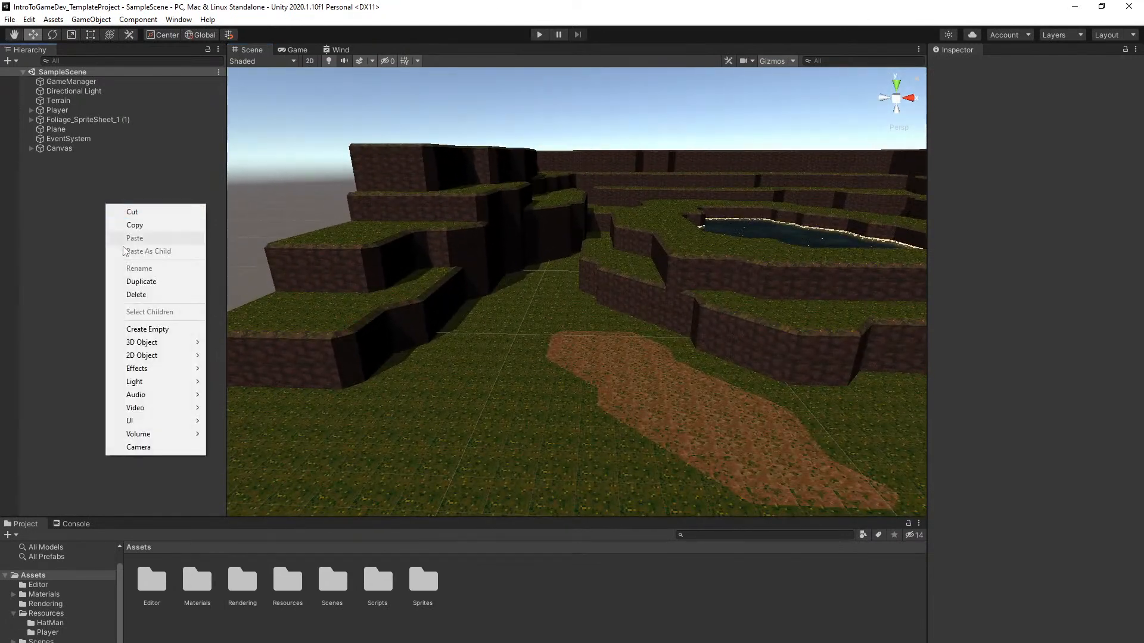
{"action": "mouse_move", "coordinate": [150, 356]}
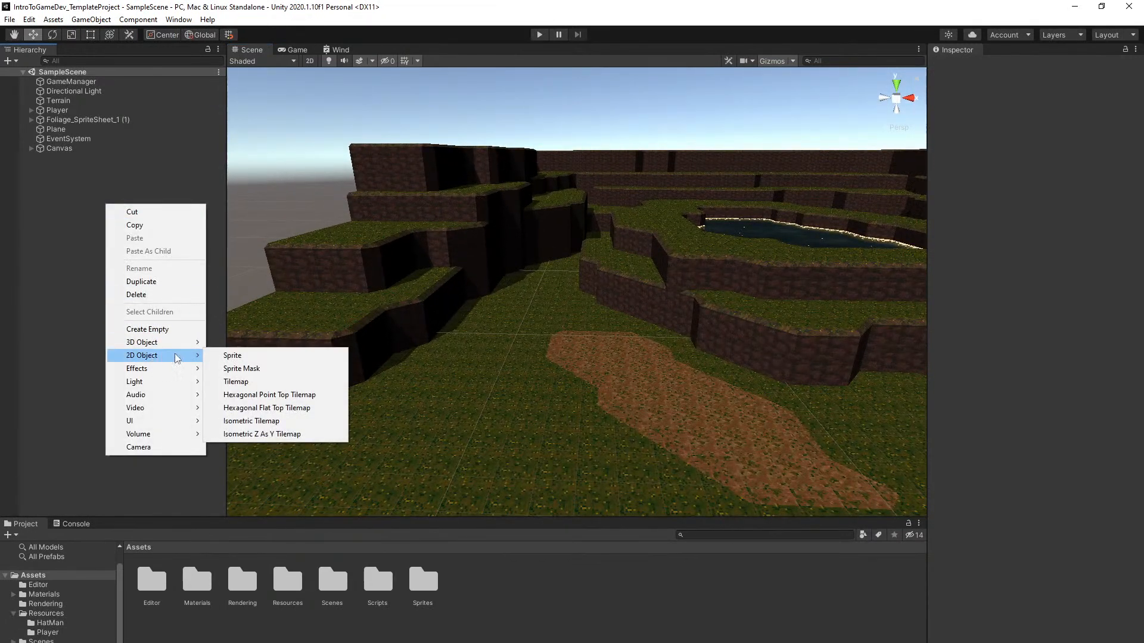
{"action": "left_click", "coordinate": [236, 356]}
{"action": "left_click_drag", "start_coordinate": [584, 290], "coordinate": [517, 393]}
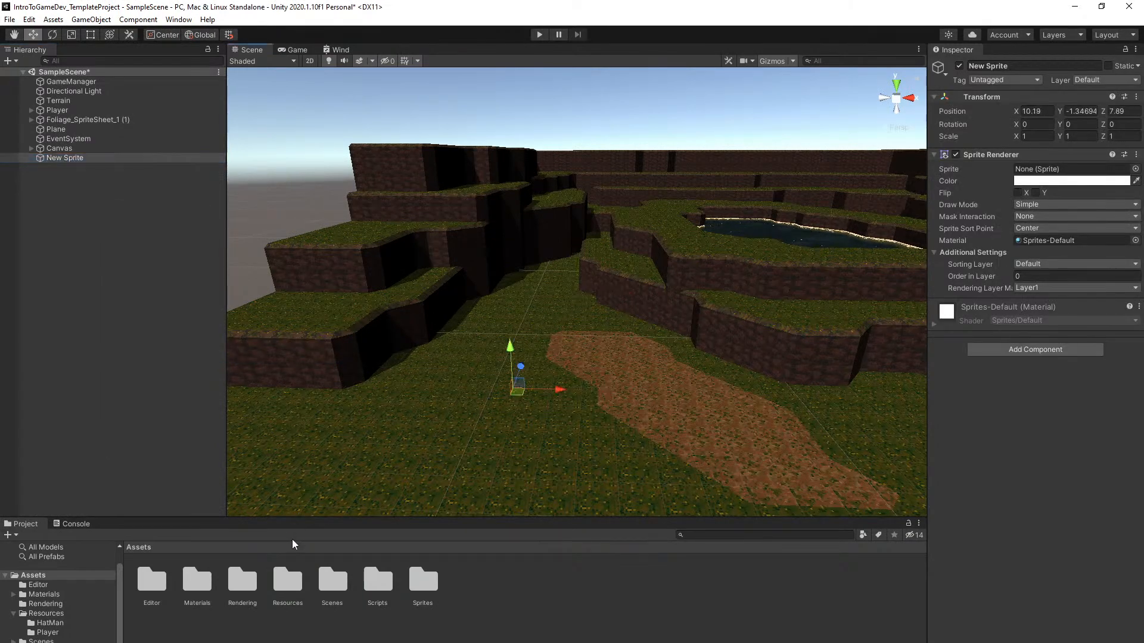
{"action": "double_click", "coordinate": [423, 581]}
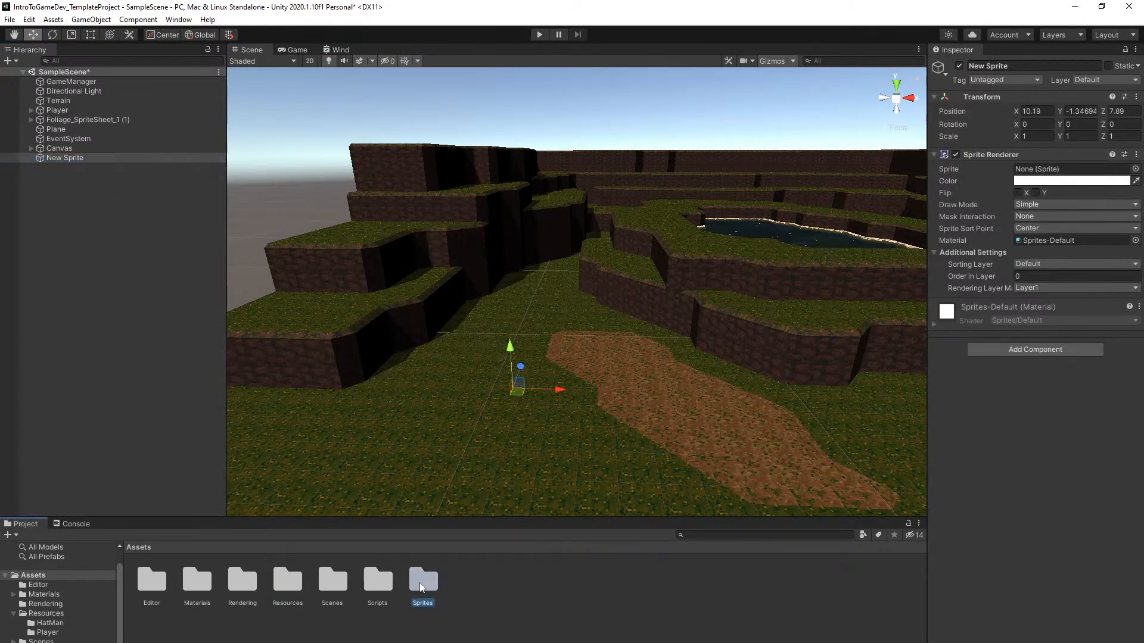
{"action": "left_click", "coordinate": [66, 160]}
{"action": "left_click", "coordinate": [59, 214]}
{"action": "right_click", "coordinate": [59, 213]}
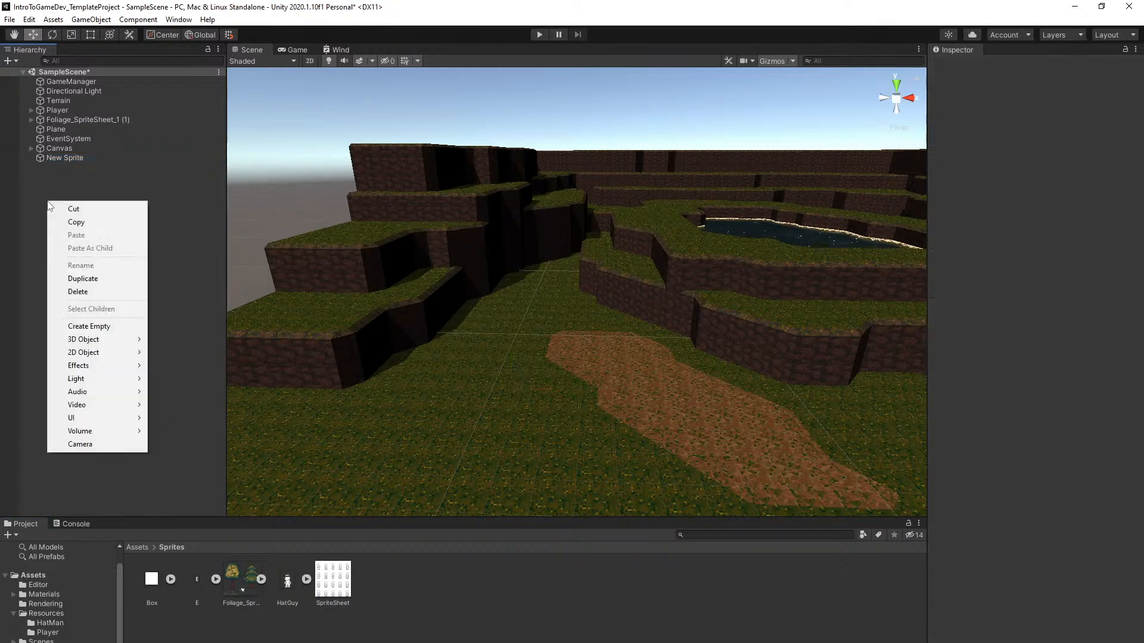
{"action": "mouse_move", "coordinate": [87, 356]}
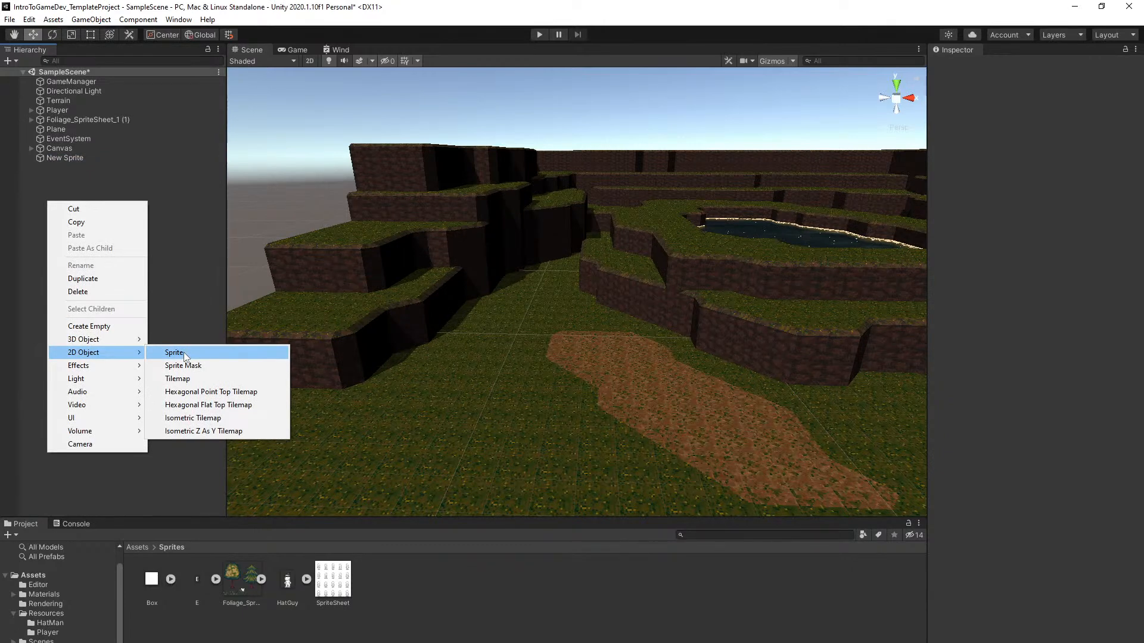
{"action": "left_click", "coordinate": [73, 157]}
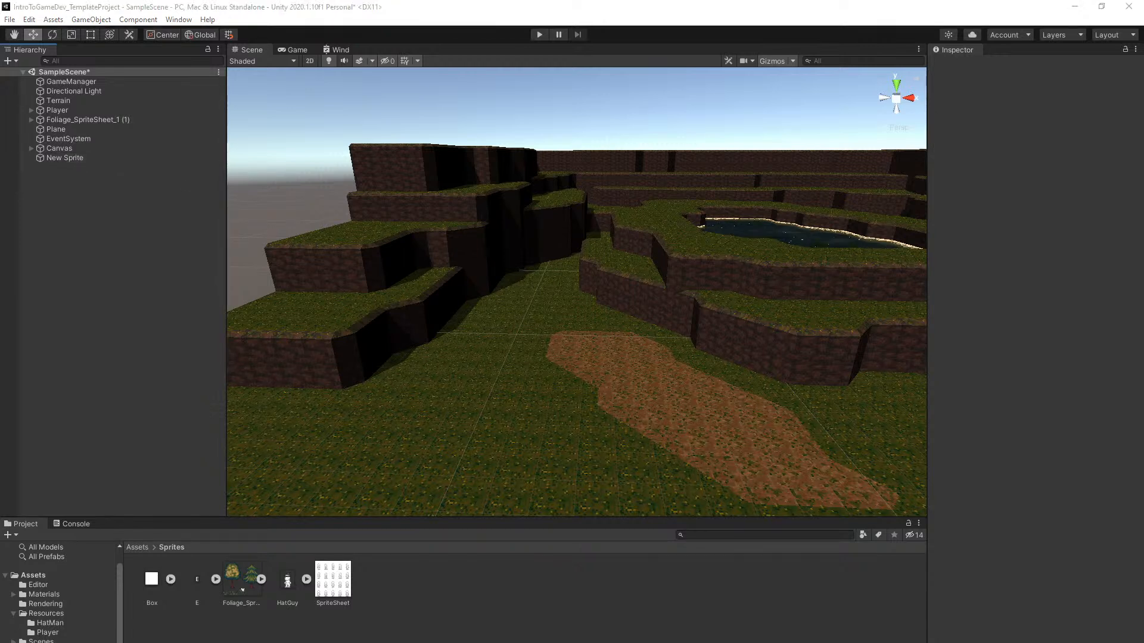
{"action": "left_click", "coordinate": [65, 160]}
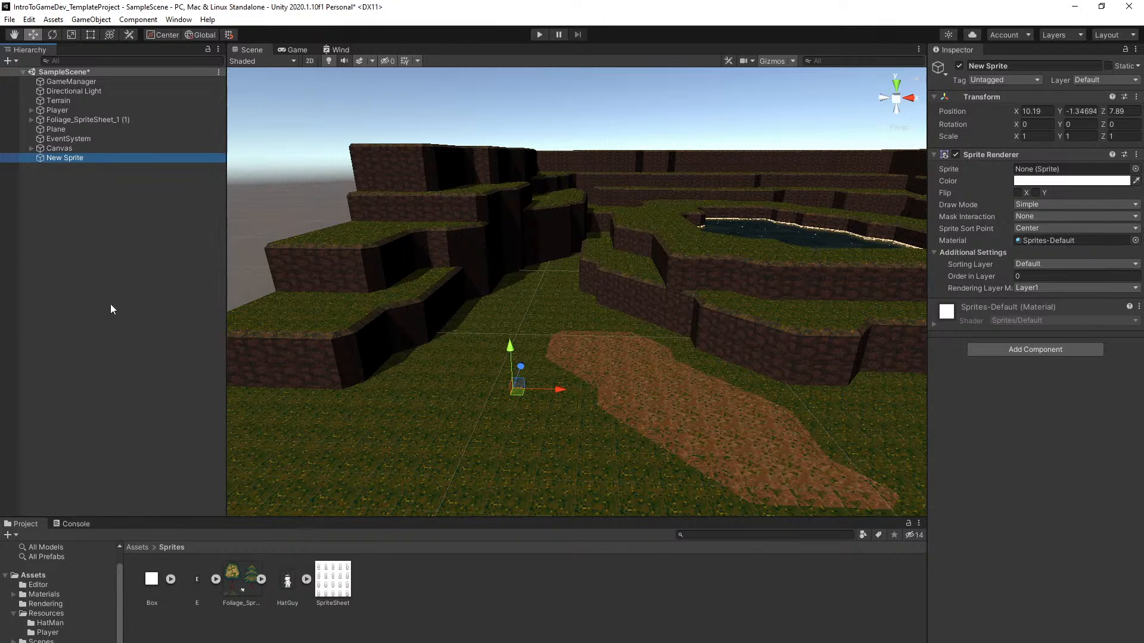
{"action": "right_click", "coordinate": [46, 181]}
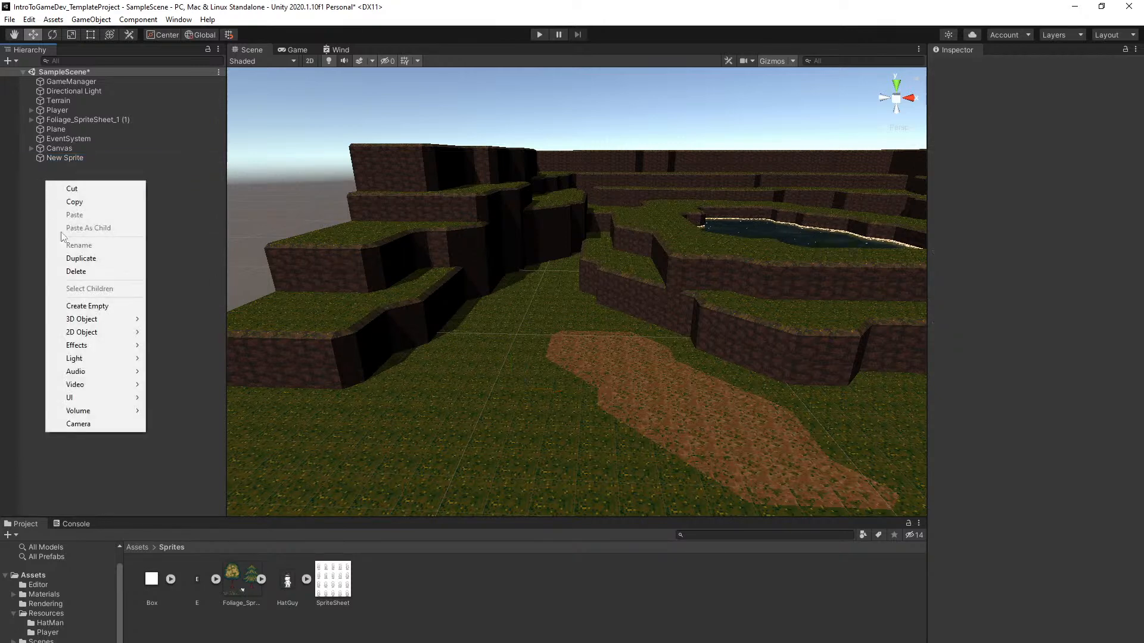
{"action": "mouse_move", "coordinate": [94, 334]}
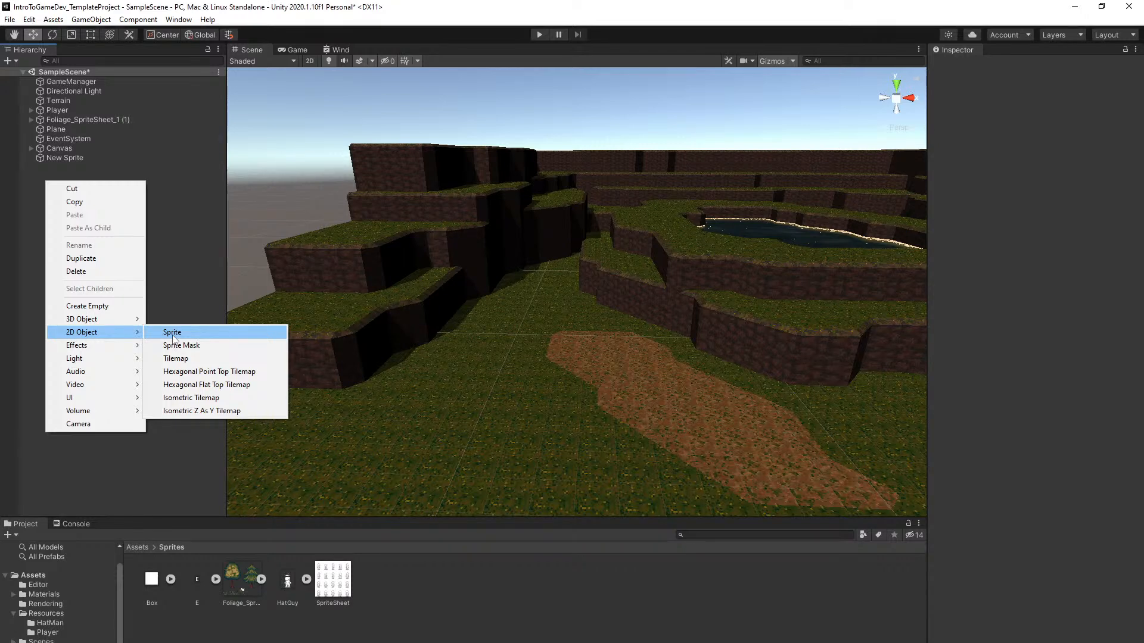
{"action": "left_click", "coordinate": [188, 463]}
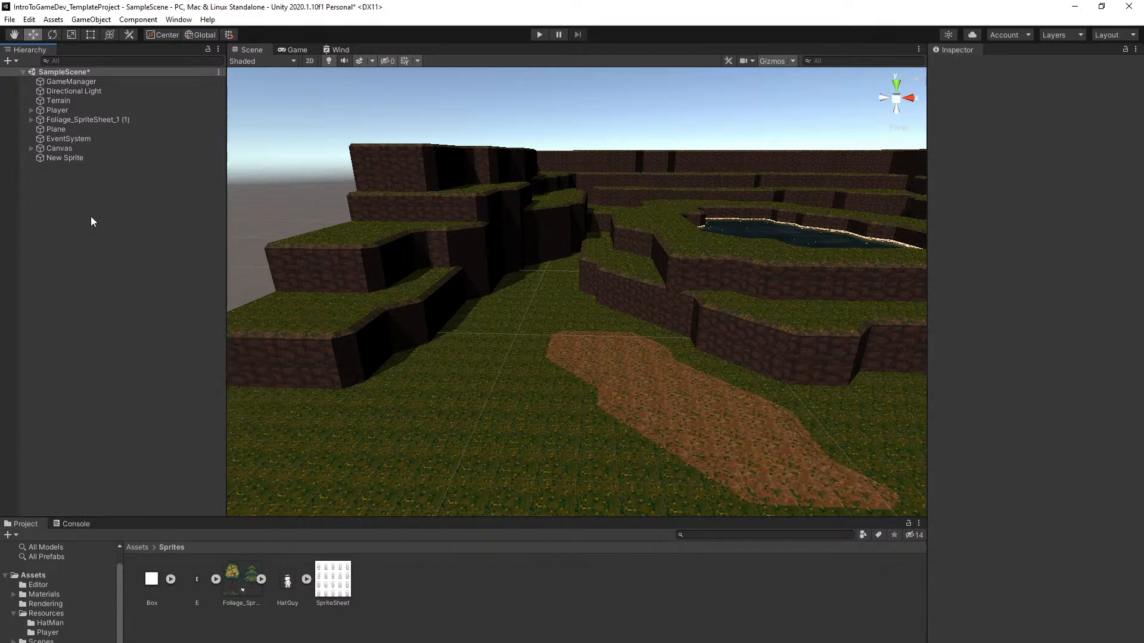
{"action": "left_click", "coordinate": [98, 159]}
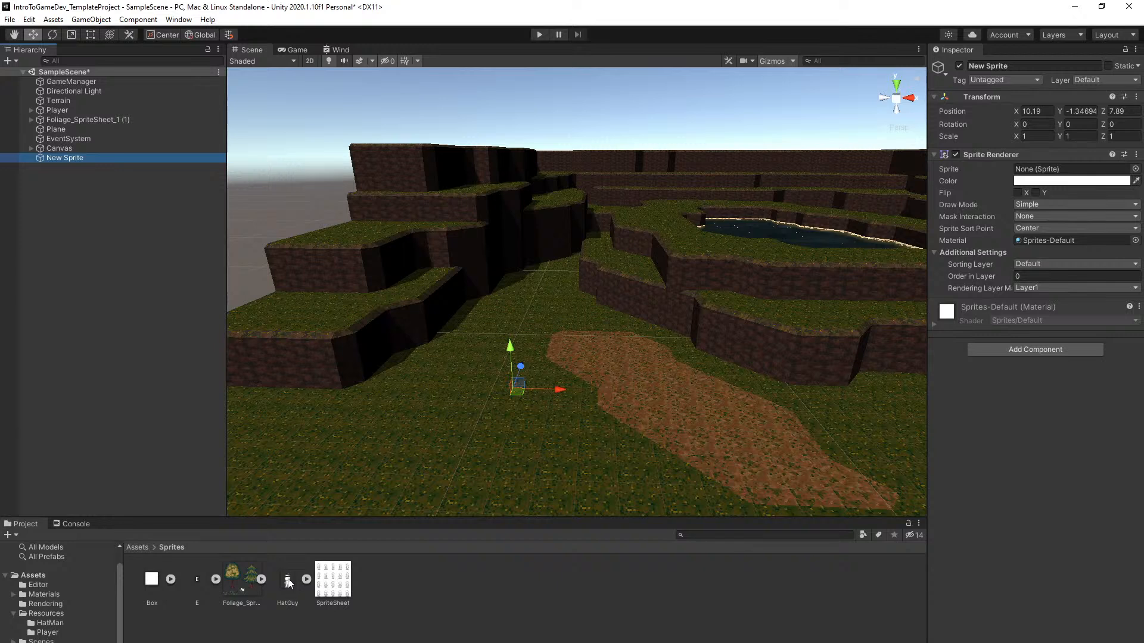
Assign the HatGuy image from the Sprites folder to New Sprite, raise it to about Y 1.53, and save the scene
{"action": "left_click", "coordinate": [134, 548]}
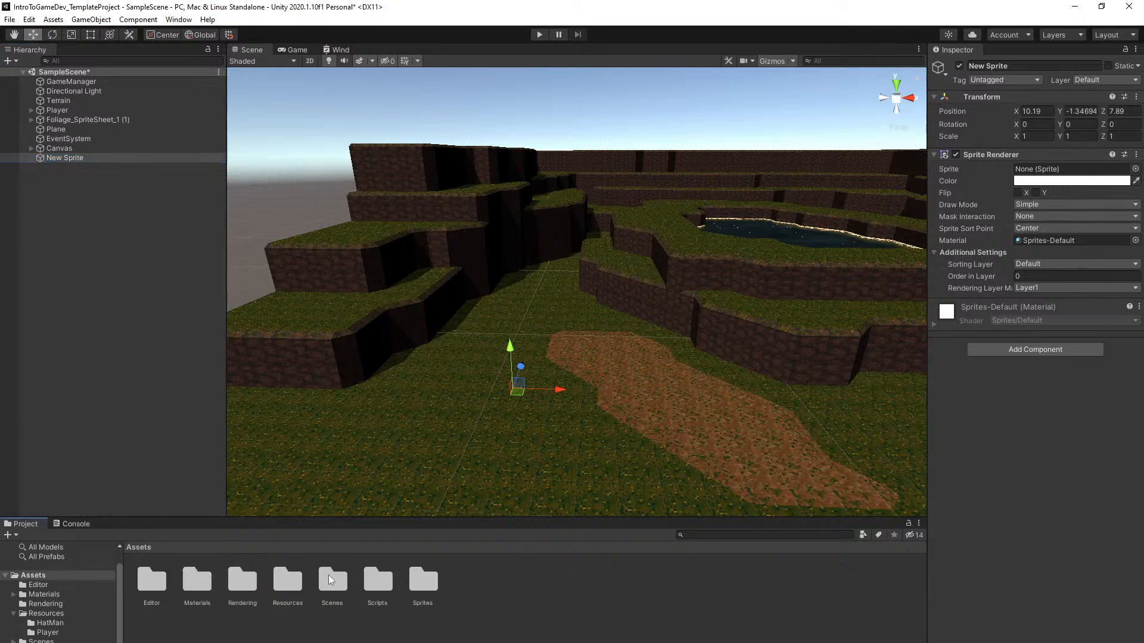
{"action": "left_click", "coordinate": [430, 587]}
{"action": "double_click", "coordinate": [430, 587]}
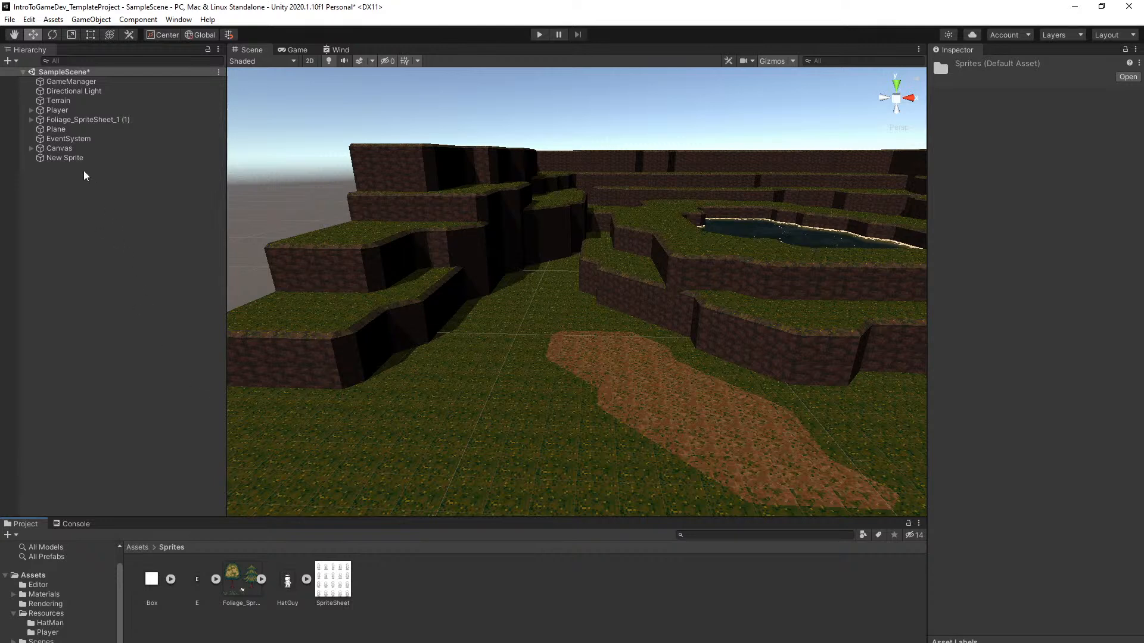
{"action": "left_click", "coordinate": [71, 157]}
{"action": "left_click_drag", "start_coordinate": [292, 579], "coordinate": [1043, 173]}
{"action": "left_click_drag", "start_coordinate": [510, 348], "coordinate": [512, 281]}
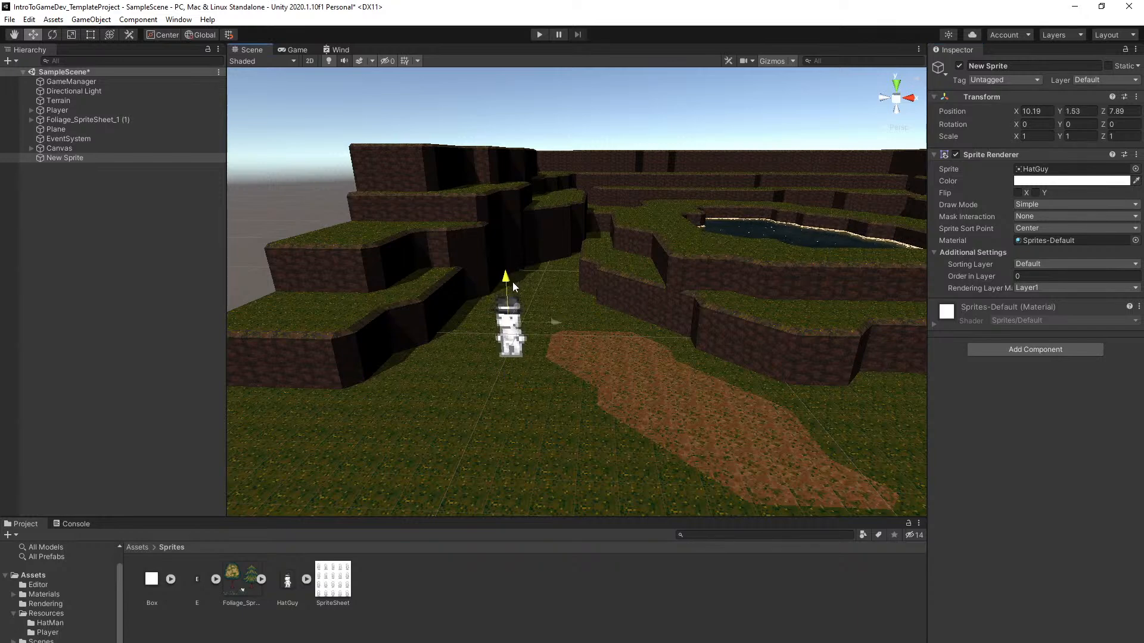
{"action": "key", "text": "ctrl+s"}
{"action": "right_click_drag", "start_coordinate": [581, 362], "coordinate": [641, 332]}
{"action": "key", "text": "w"}
{"action": "key", "text": "a"}
{"action": "key", "text": "w"}
{"action": "key", "text": "w"}
{"action": "key", "text": "s"}
{"action": "key", "text": "w"}
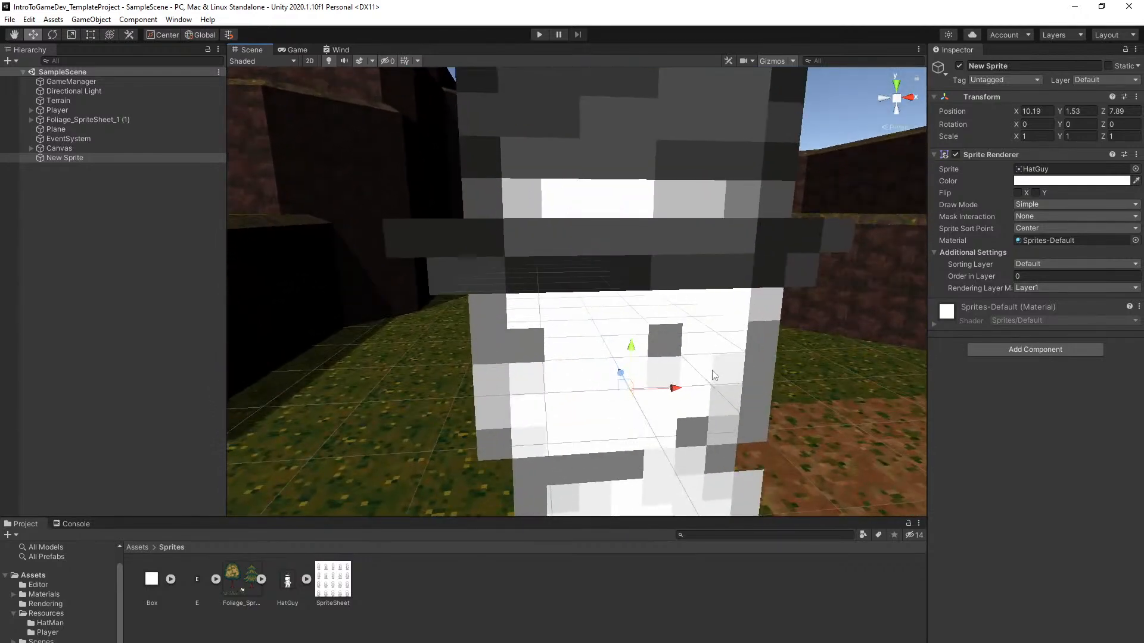
{"action": "left_click", "coordinate": [144, 549]}
{"action": "double_click", "coordinate": [420, 582]}
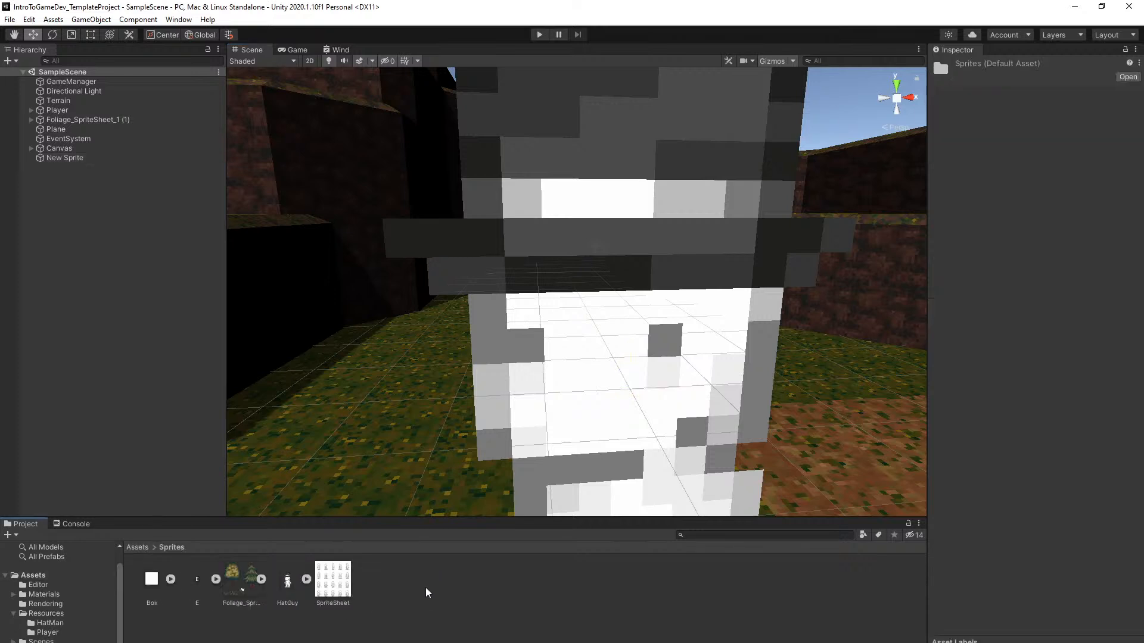
{"action": "left_click", "coordinate": [87, 158]}
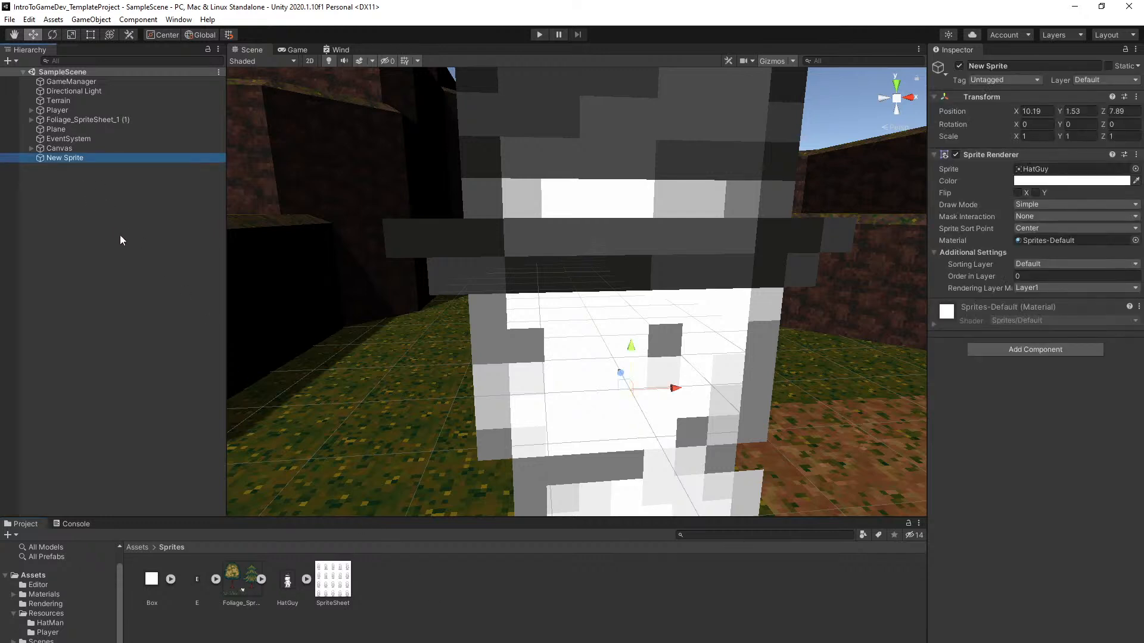
{"action": "left_click_drag", "start_coordinate": [287, 589], "coordinate": [1051, 173]}
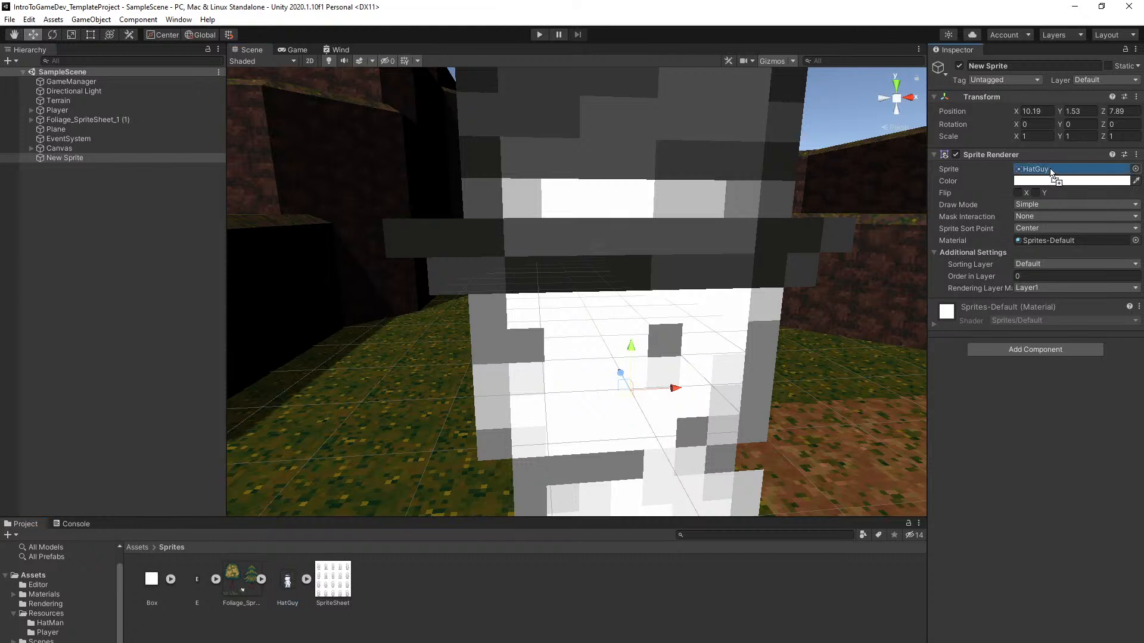
{"action": "left_click_drag", "start_coordinate": [1050, 169], "coordinate": [1051, 170]}
Set the material of New Sprite to Sprite_Default and save the scene
{"action": "right_click_drag", "start_coordinate": [775, 277], "coordinate": [766, 283]}
{"action": "key", "text": "f"}
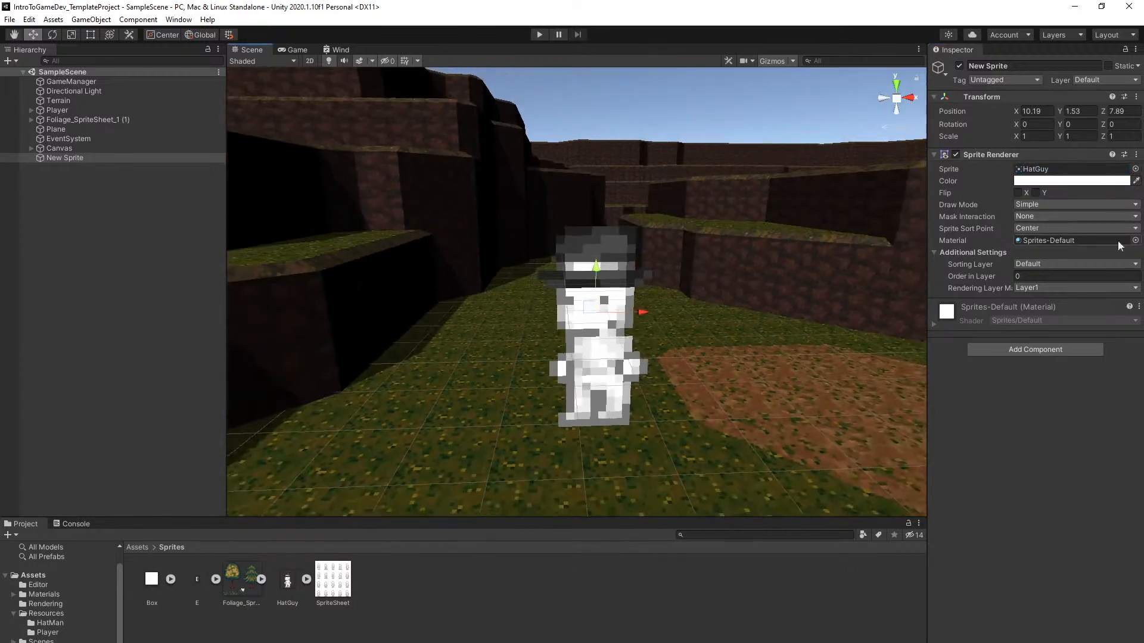
{"action": "left_click", "coordinate": [1136, 240]}
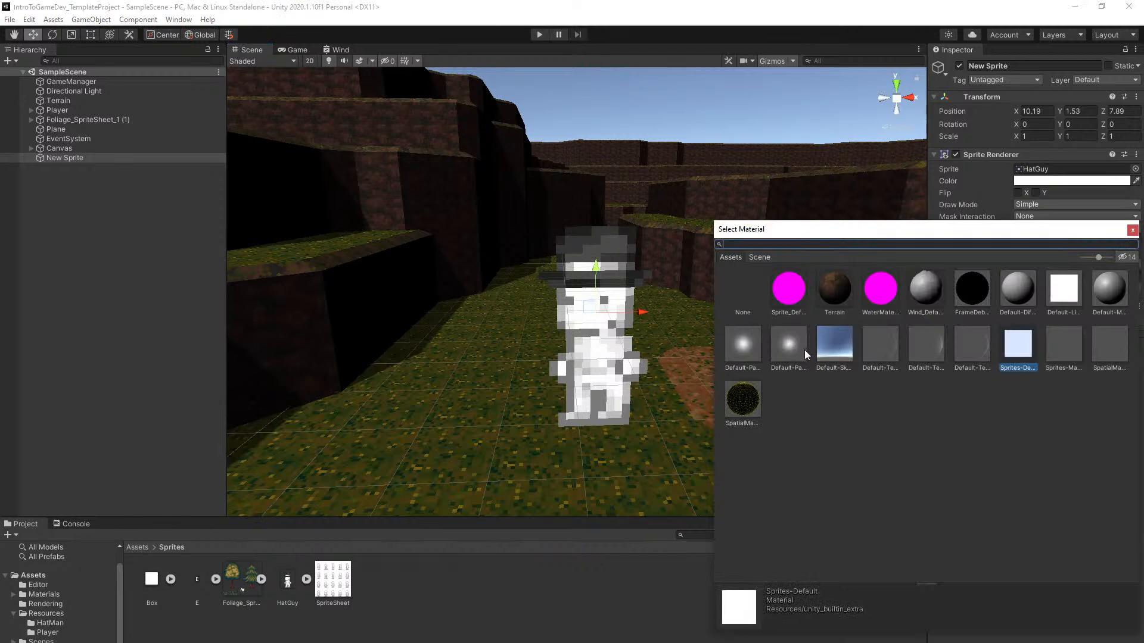
{"action": "left_click", "coordinate": [788, 297]}
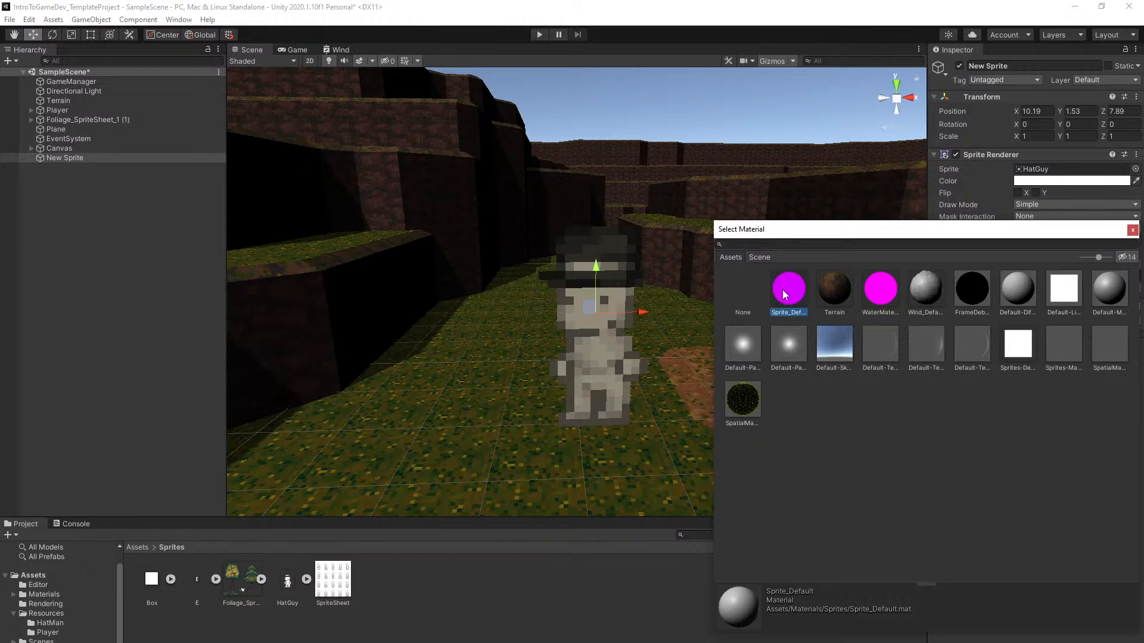
{"action": "double_click", "coordinate": [783, 295]}
{"action": "key", "text": "ctrl+s"}
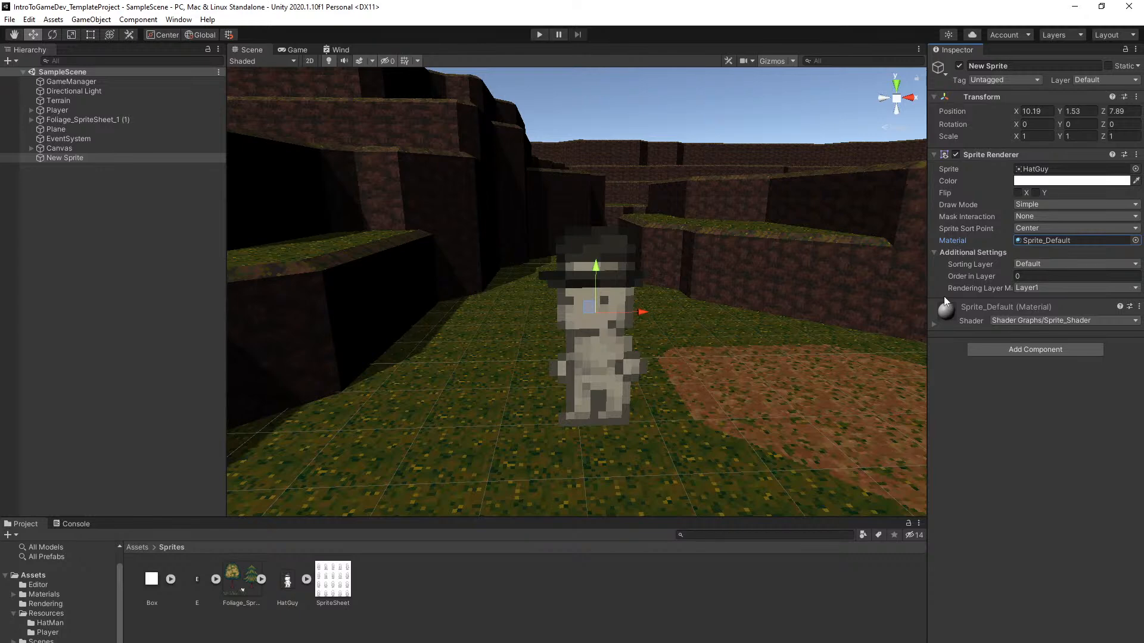
Try the Wind_Default material on New Sprite, and switch it back to Sprite_Default
{"action": "left_click", "coordinate": [1135, 240]}
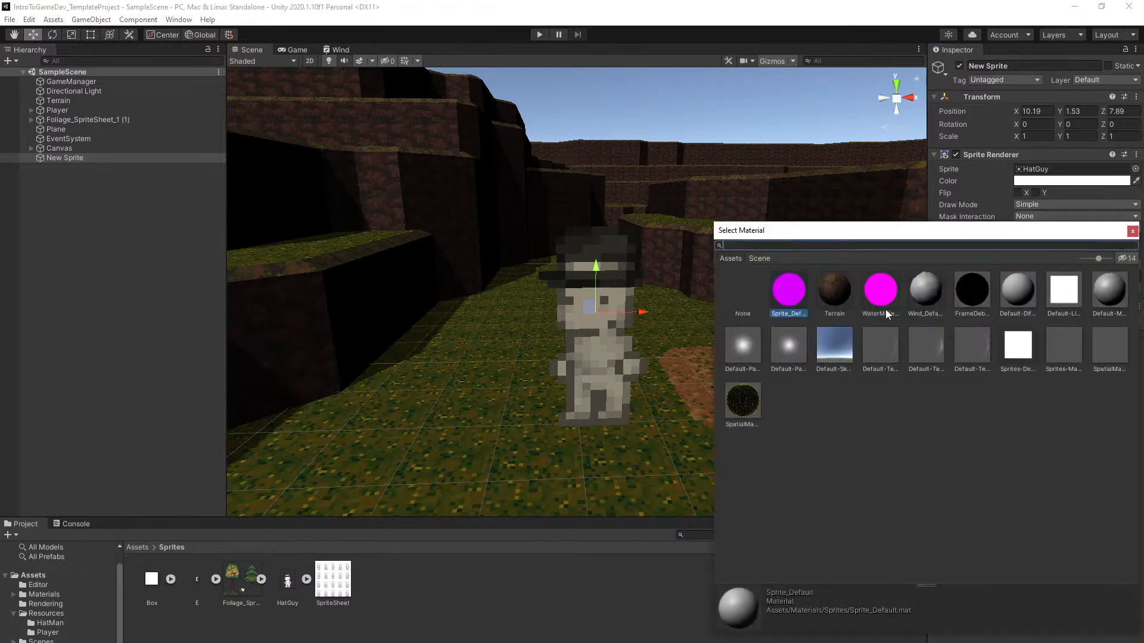
{"action": "left_click", "coordinate": [932, 290]}
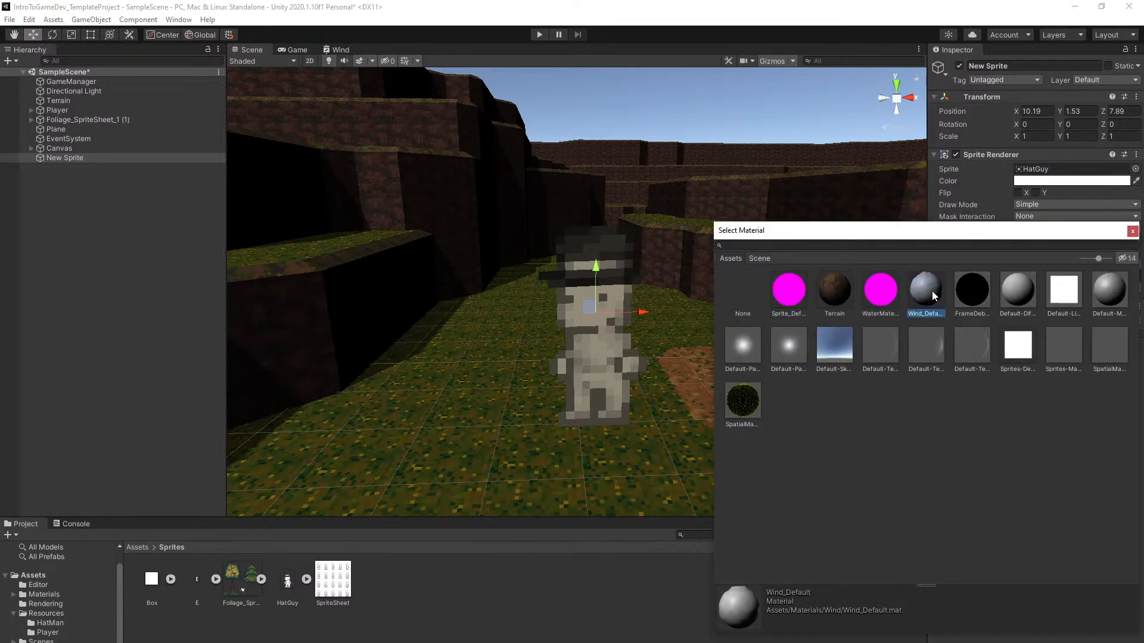
{"action": "right_click_drag", "start_coordinate": [677, 355], "coordinate": [685, 347]}
{"action": "key", "text": "w"}
{"action": "left_click", "coordinate": [1136, 240]}
{"action": "left_click", "coordinate": [791, 293]}
{"action": "double_click", "coordinate": [790, 298]}
{"action": "scroll", "coordinate": [719, 321], "scroll_direction": "down", "scroll_amount": 3}
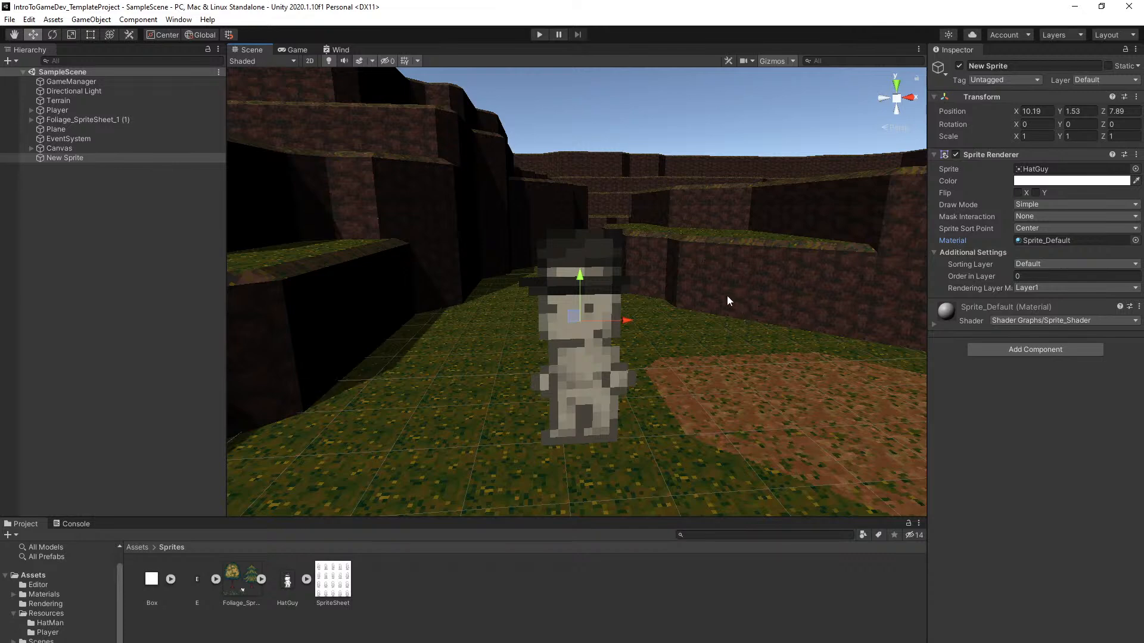
Rename New Sprite to Hat Guy and save the scene
{"action": "right_click_drag", "start_coordinate": [696, 295], "coordinate": [662, 301]}
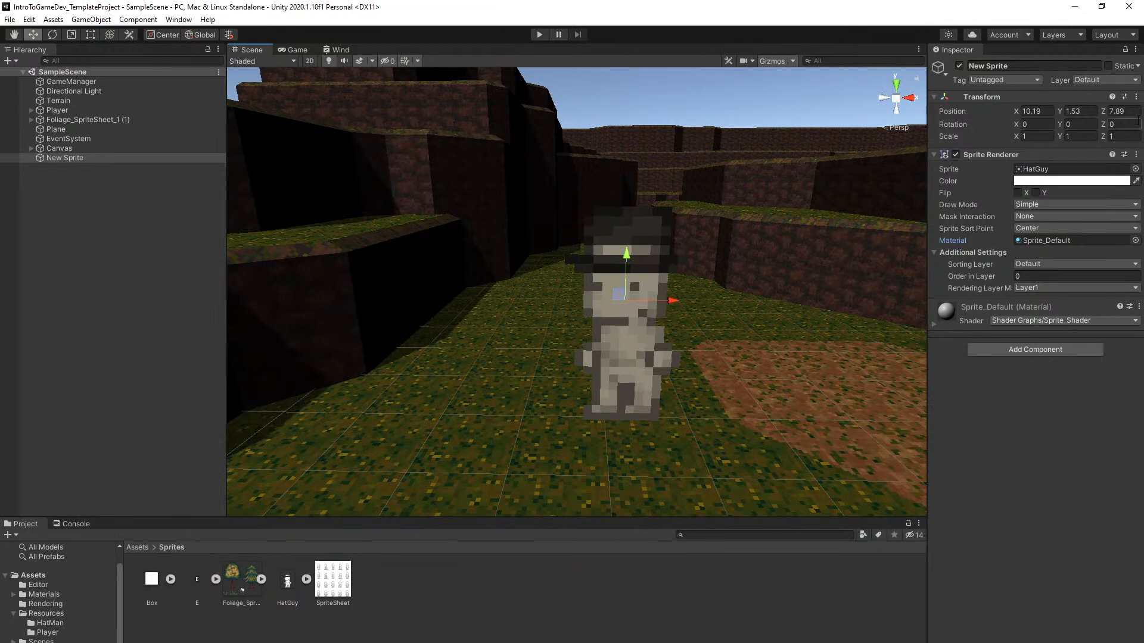
{"action": "left_click", "coordinate": [1038, 66]}
{"action": "type", "text": "Hat "}
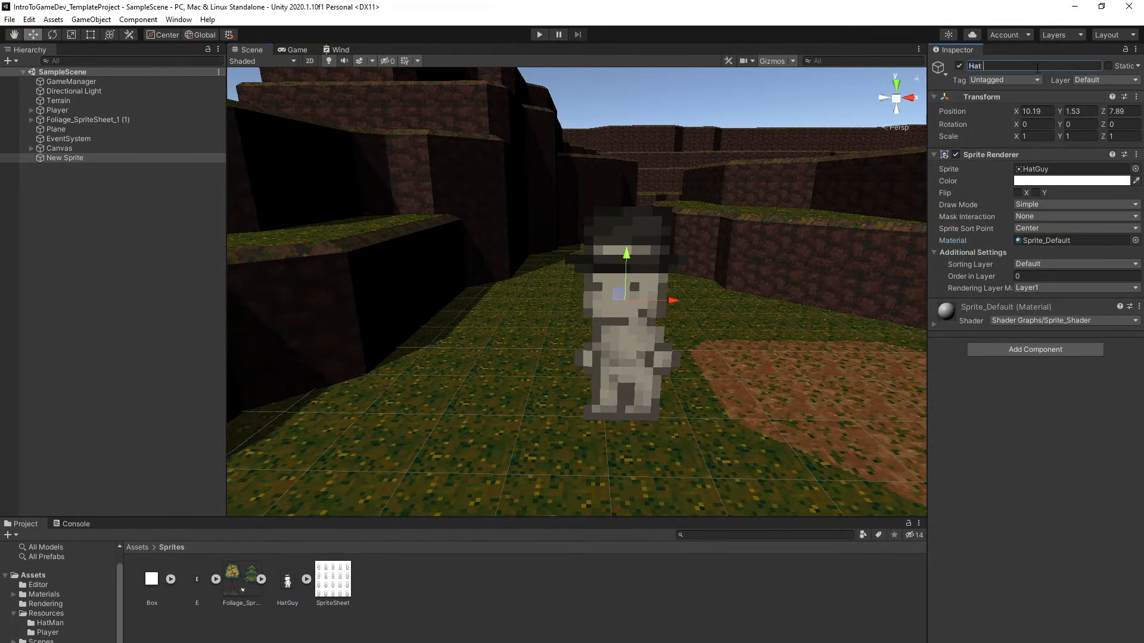
{"action": "type", "text": "Guy"}
{"action": "key", "text": "Return"}
{"action": "right_click_drag", "start_coordinate": [667, 181], "coordinate": [672, 186]}
{"action": "key", "text": "ctrl+s"}
Open the import settings of the HatGuy texture in the Sprites folder
{"action": "right_click_drag", "start_coordinate": [849, 209], "coordinate": [769, 229]}
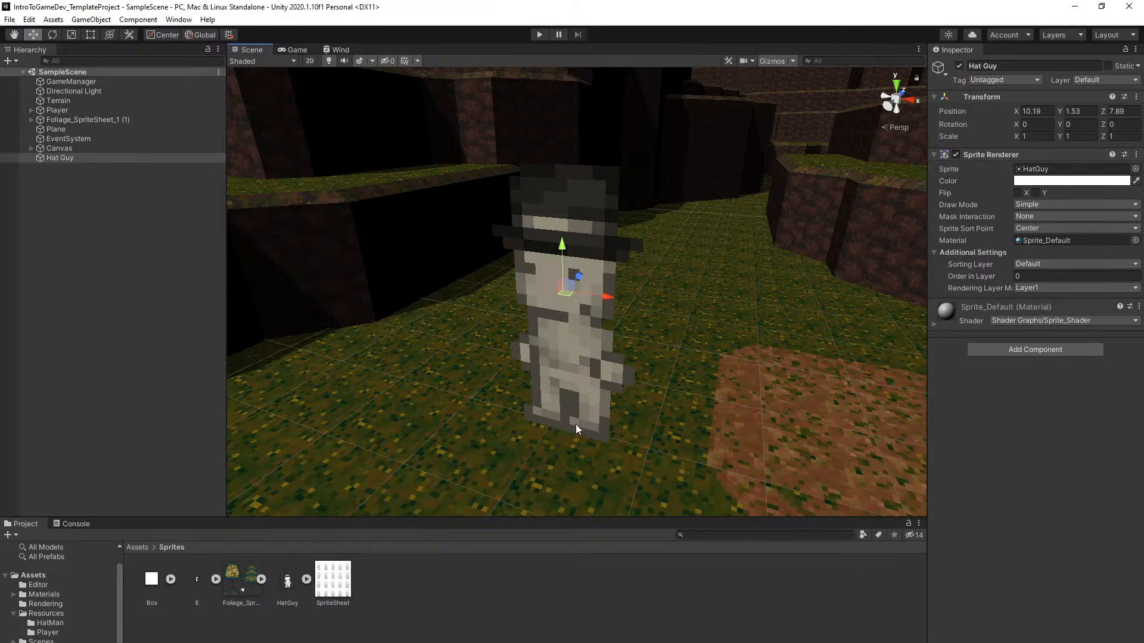
{"action": "left_click", "coordinate": [288, 581]}
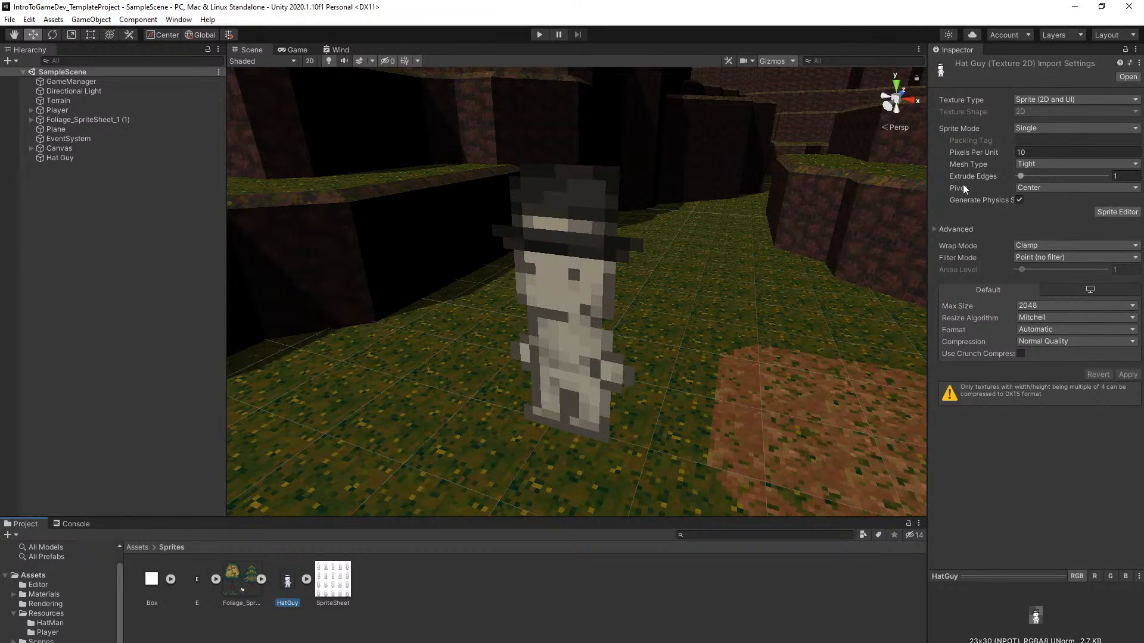
Set the HatGuy sprite's pivot to Bottom and apply the import settings
{"action": "left_click", "coordinate": [1067, 188]}
{"action": "left_click", "coordinate": [1076, 293]}
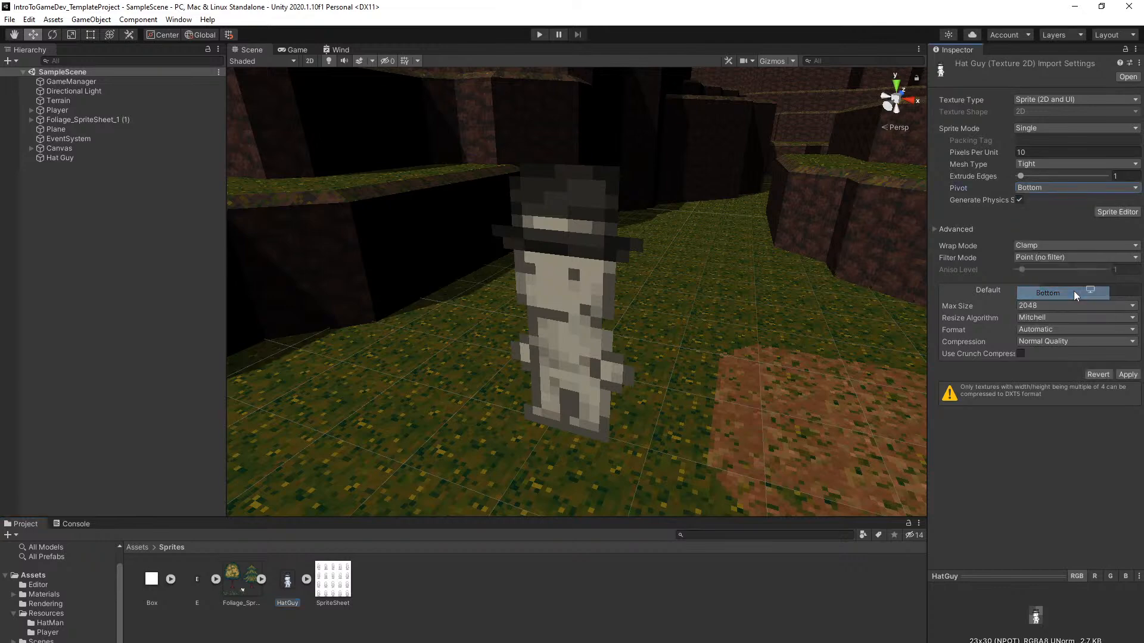
{"action": "right_click_drag", "start_coordinate": [786, 320], "coordinate": [790, 321]}
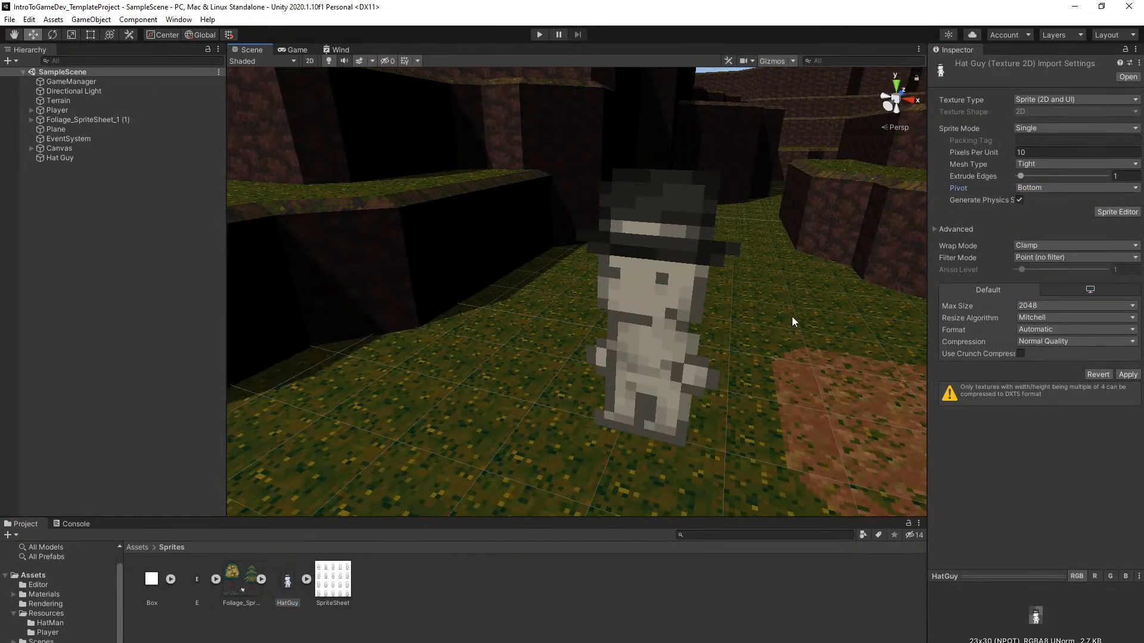
{"action": "left_click", "coordinate": [292, 584]}
{"action": "left_click", "coordinate": [1128, 375]}
Set the Hat Guy object's Y position to 0 and save the scene
{"action": "right_click_drag", "start_coordinate": [775, 355], "coordinate": [795, 330]}
{"action": "key", "text": "s"}
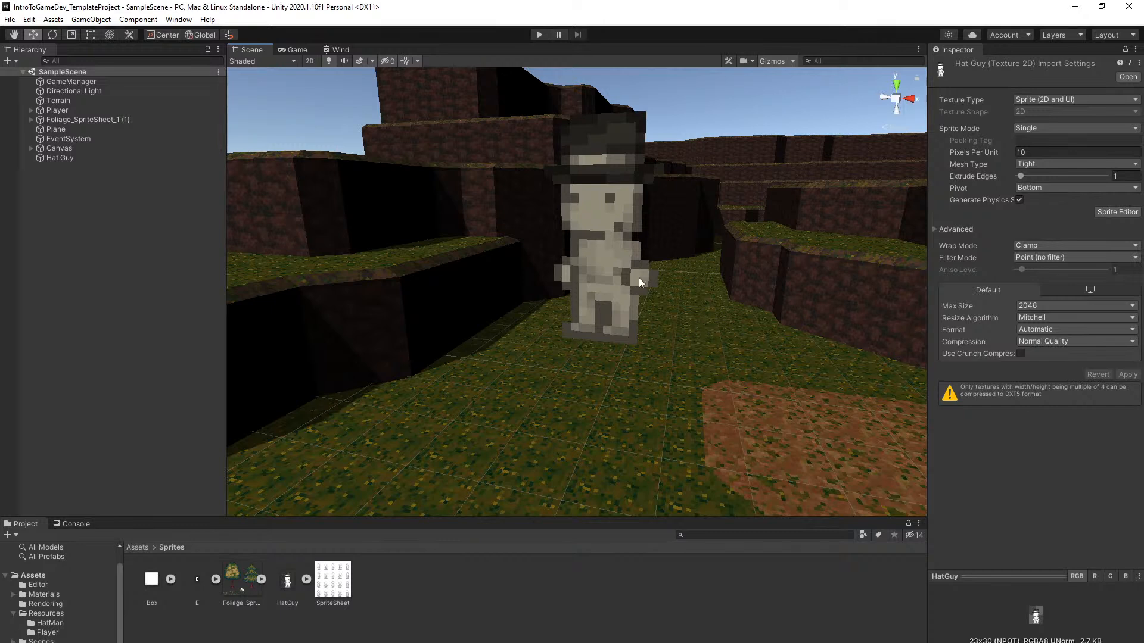
{"action": "left_click", "coordinate": [595, 266]}
{"action": "left_click", "coordinate": [1092, 111]}
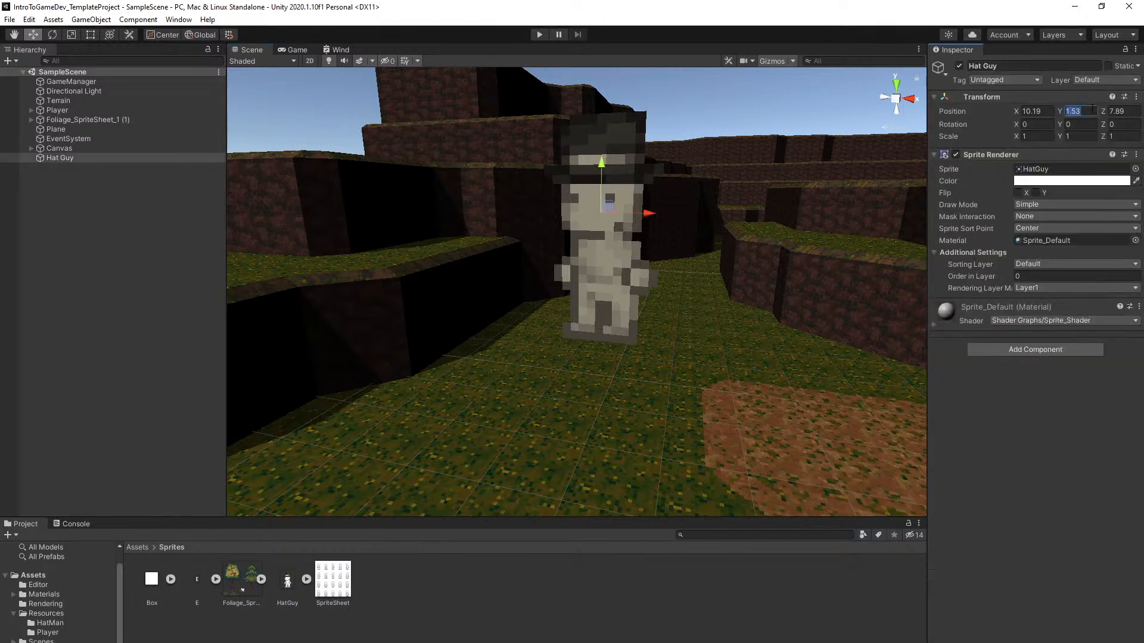
{"action": "type", "text": "0"}
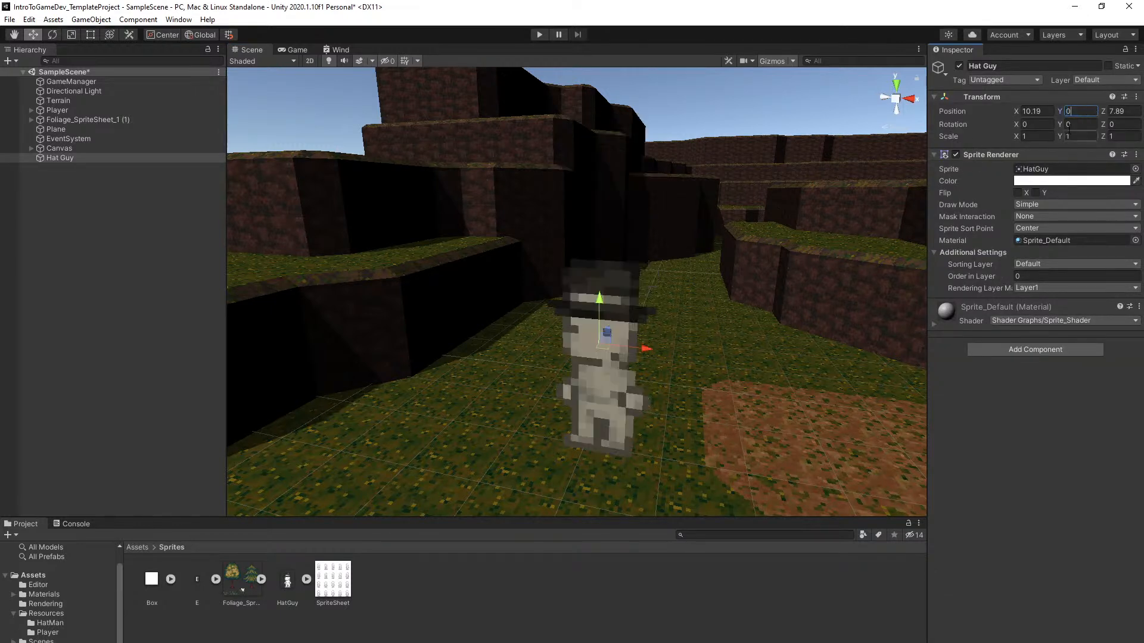
{"action": "right_click_drag", "start_coordinate": [770, 245], "coordinate": [779, 249]}
{"action": "key", "text": "ctrl+s"}
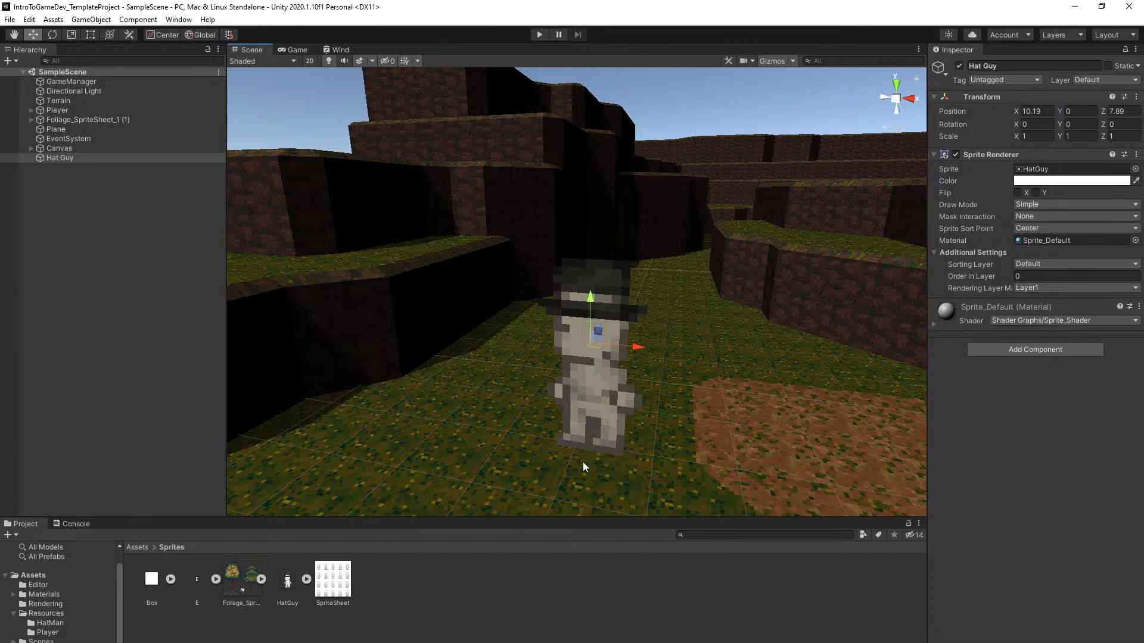
{"action": "right_click_drag", "start_coordinate": [634, 455], "coordinate": [749, 393]}
{"action": "key", "text": "w"}
{"action": "key", "text": "s"}
{"action": "key", "text": "s"}
{"action": "key", "text": "w"}
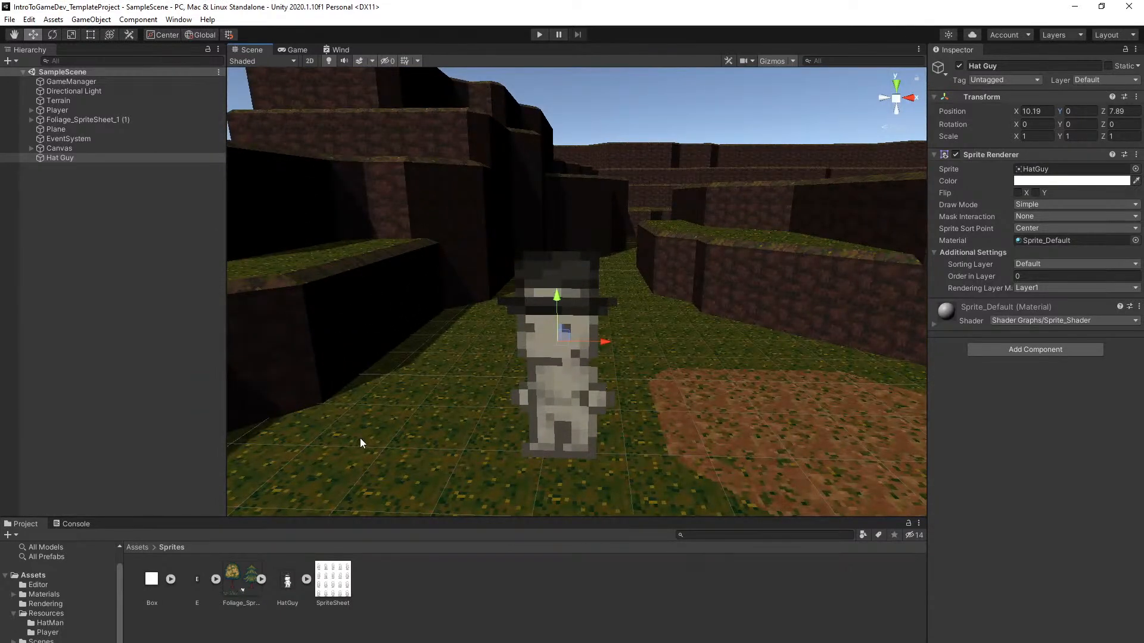
{"action": "right_click_drag", "start_coordinate": [614, 368], "coordinate": [616, 374]}
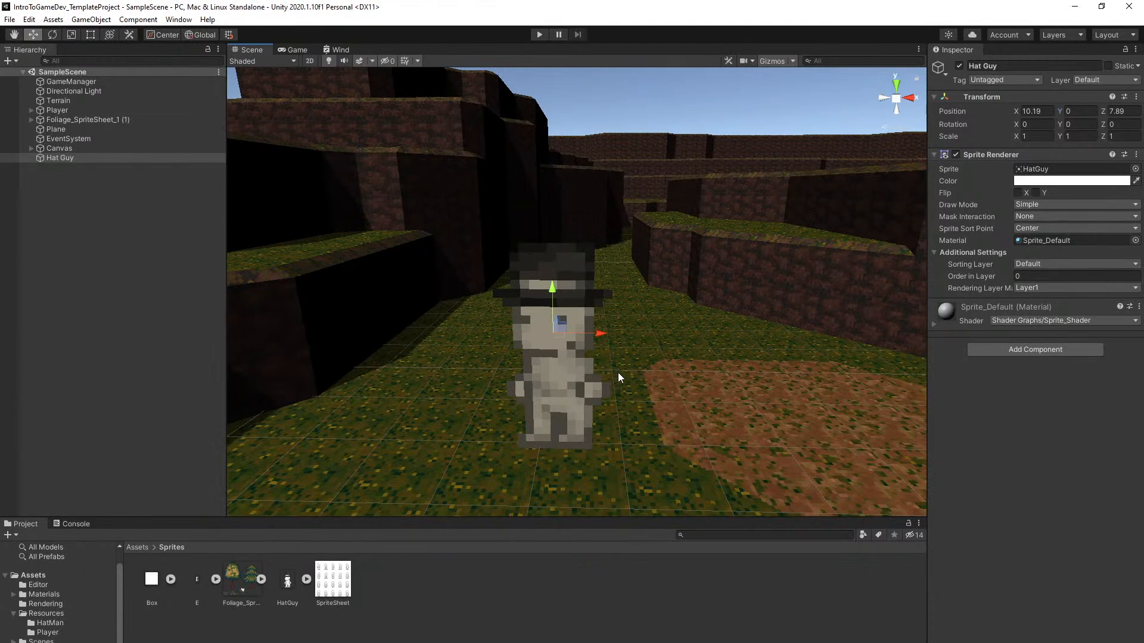
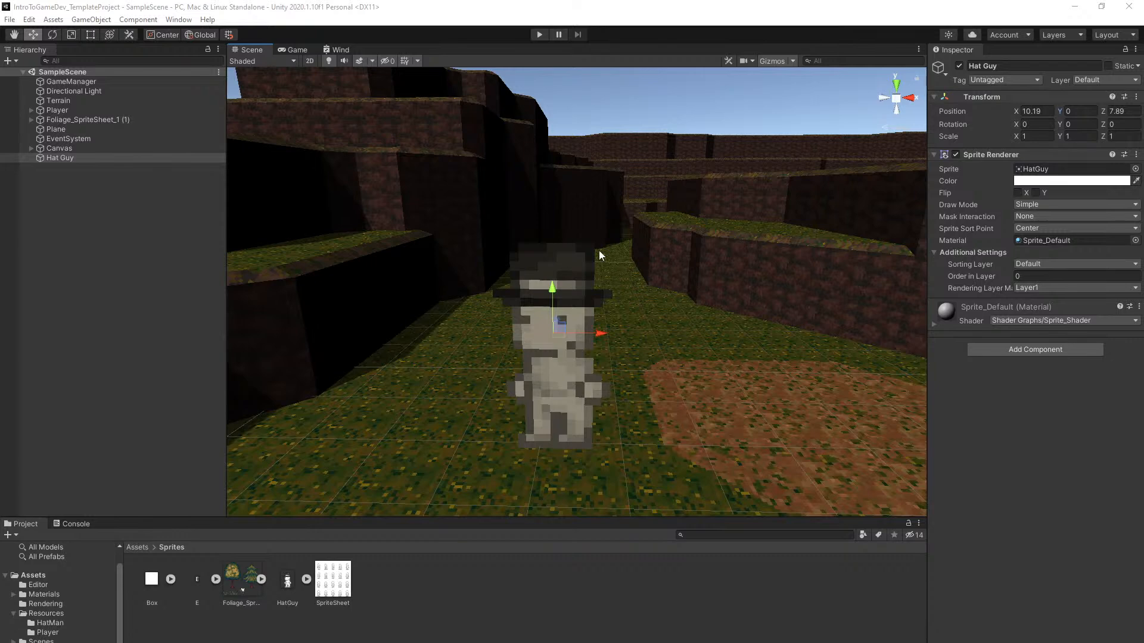
Move Hat Guy across the grass to about X 31.4, Z 4.5, near the tree, and save the scene
{"action": "right_click_drag", "start_coordinate": [605, 363], "coordinate": [639, 342]}
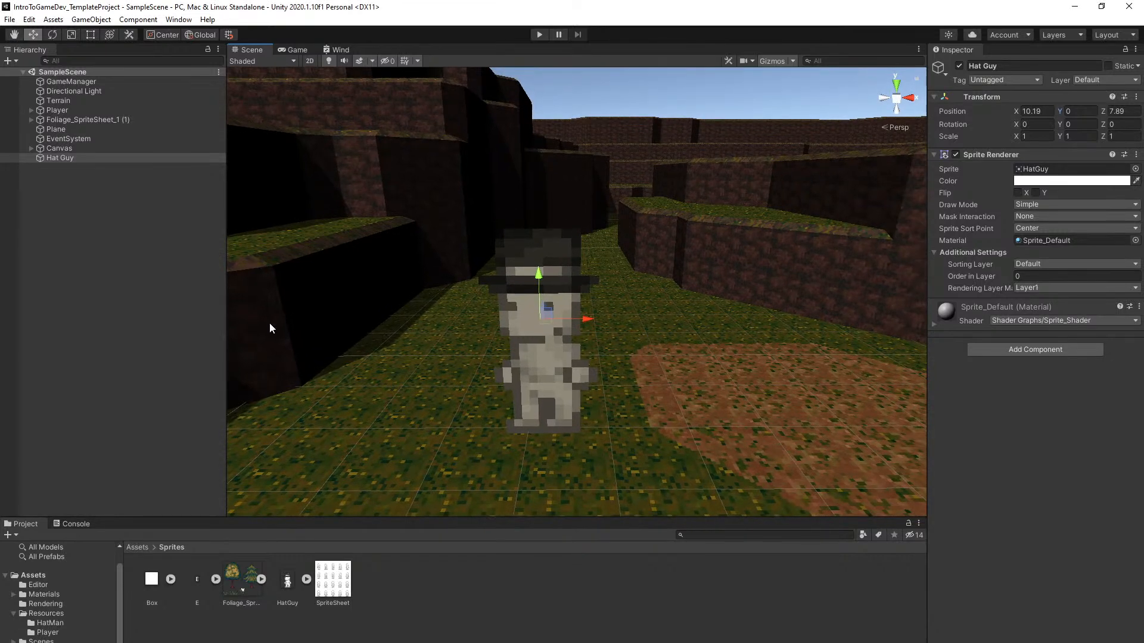
{"action": "key", "text": "s"}
{"action": "right_click_drag", "start_coordinate": [560, 348], "coordinate": [541, 375]}
{"action": "key", "text": "w"}
{"action": "key", "text": "a"}
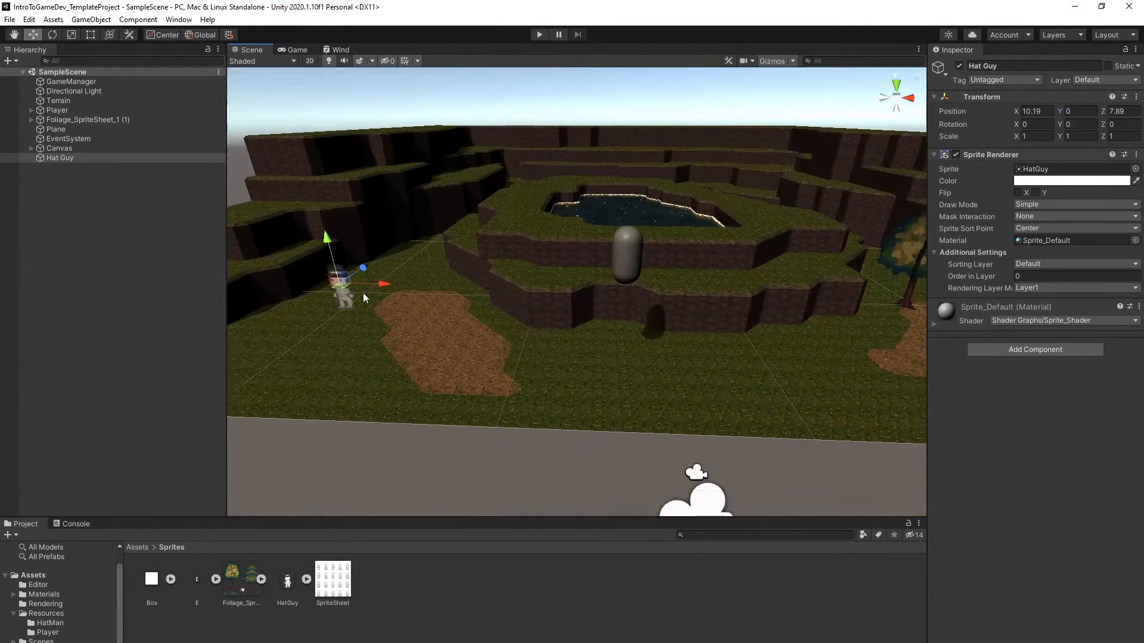
{"action": "left_click_drag", "start_coordinate": [346, 290], "coordinate": [814, 337]}
{"action": "key", "text": "ctrl+s"}
Deactivate the Dialogue object under Canvas, check the result in the Game view, and save the scene
{"action": "left_click", "coordinate": [297, 50]}
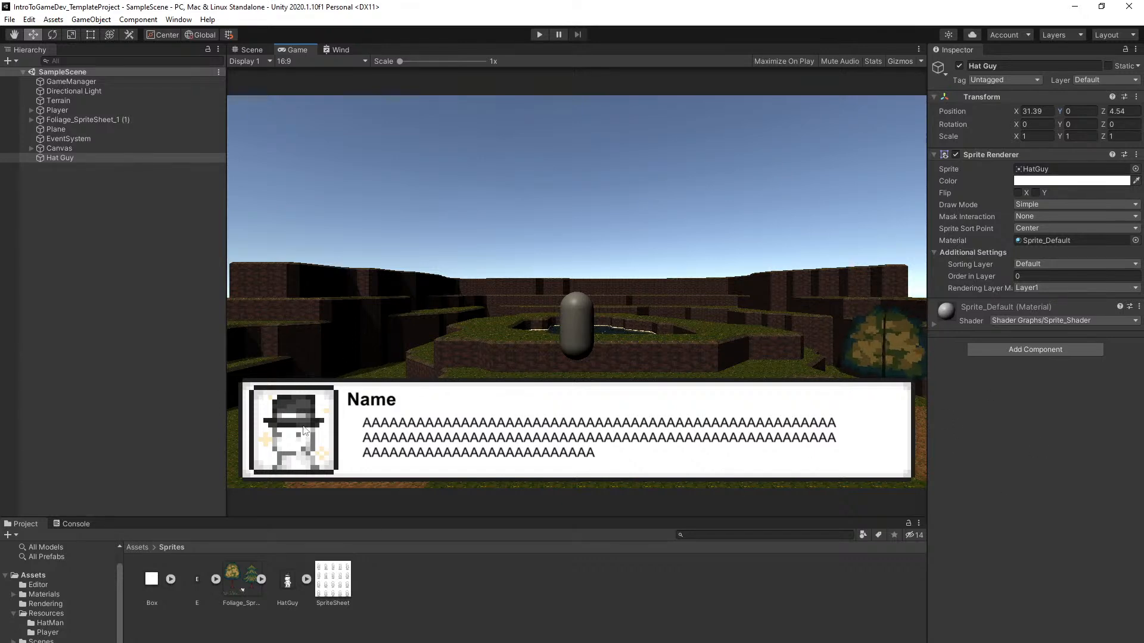
{"action": "left_click", "coordinate": [31, 148]}
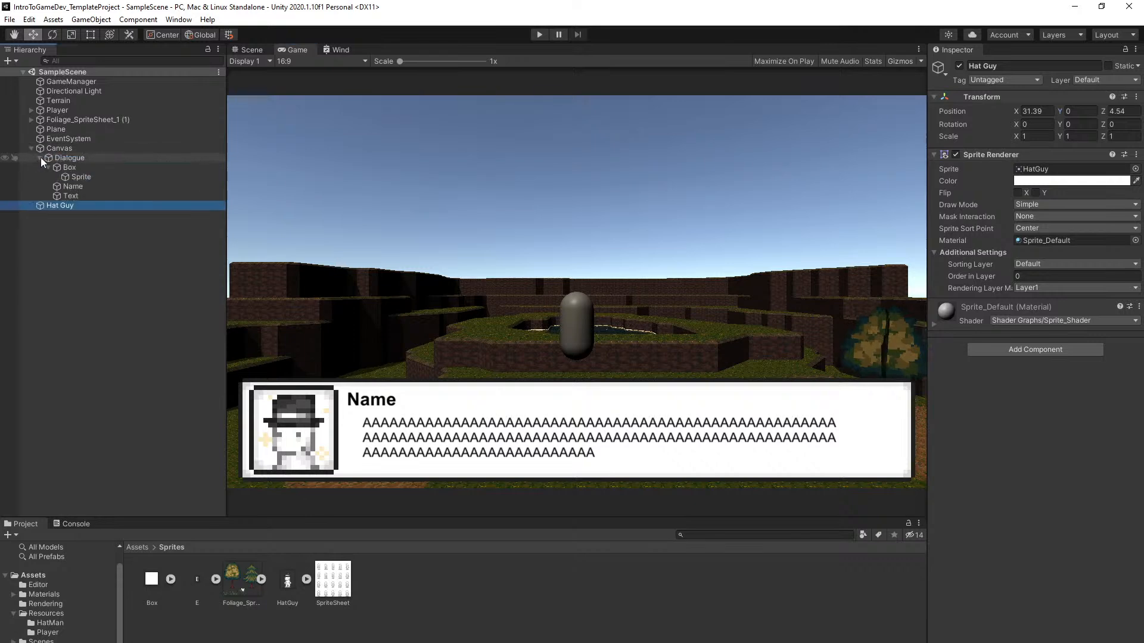
{"action": "left_click", "coordinate": [40, 157]}
{"action": "left_click", "coordinate": [69, 158]}
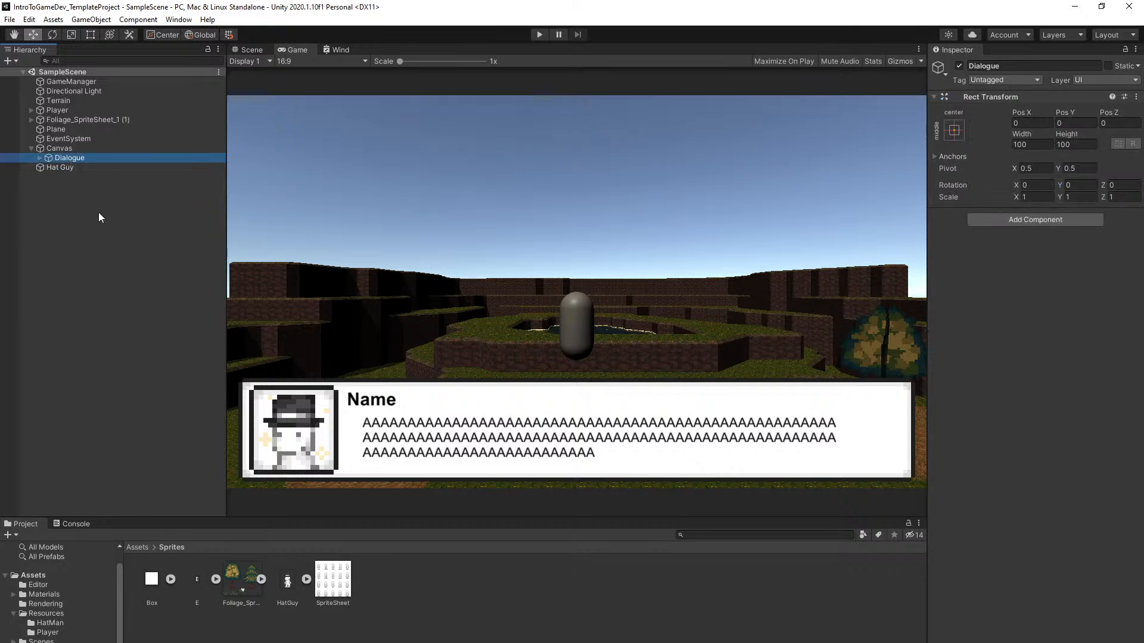
{"action": "left_click", "coordinate": [957, 66]}
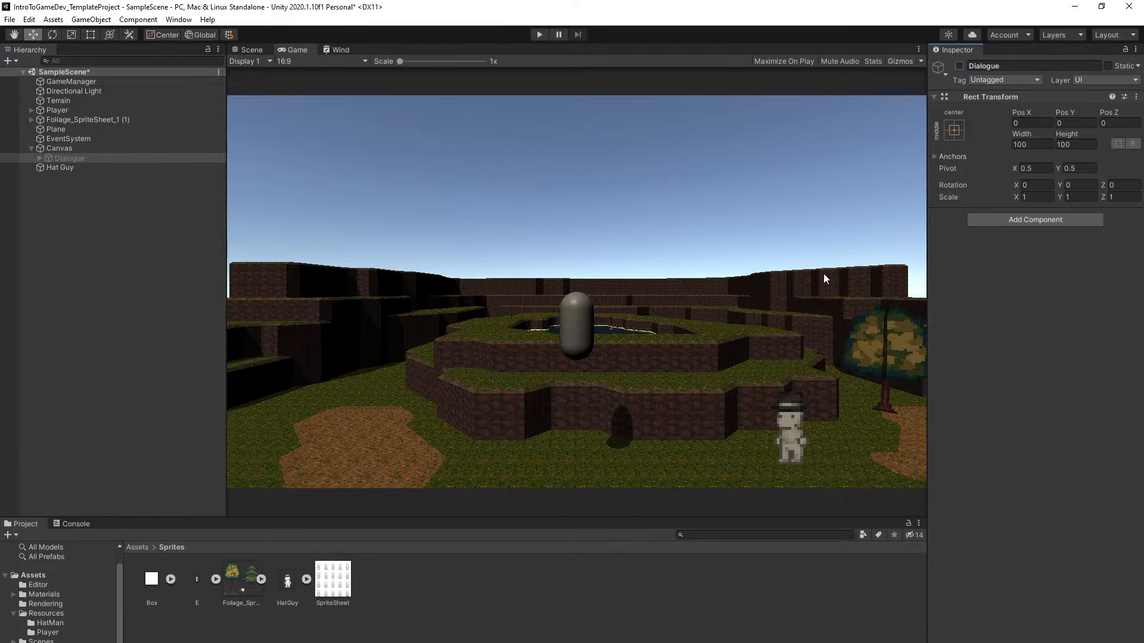
{"action": "left_click", "coordinate": [959, 66]}
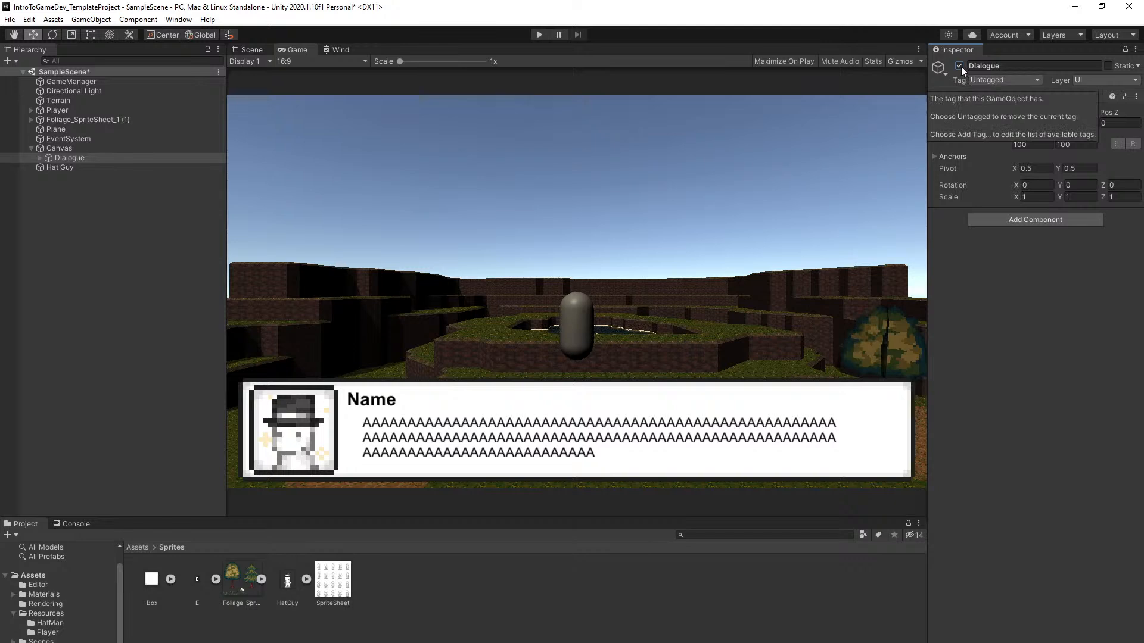
{"action": "left_click", "coordinate": [960, 66]}
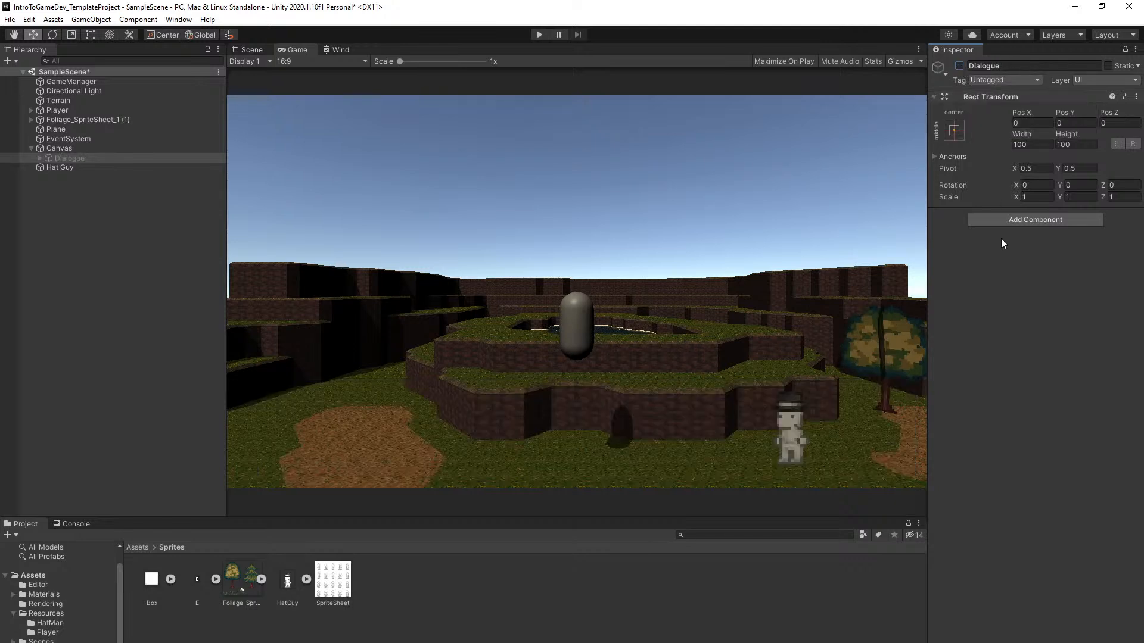
{"action": "key", "text": "ctrl+s"}
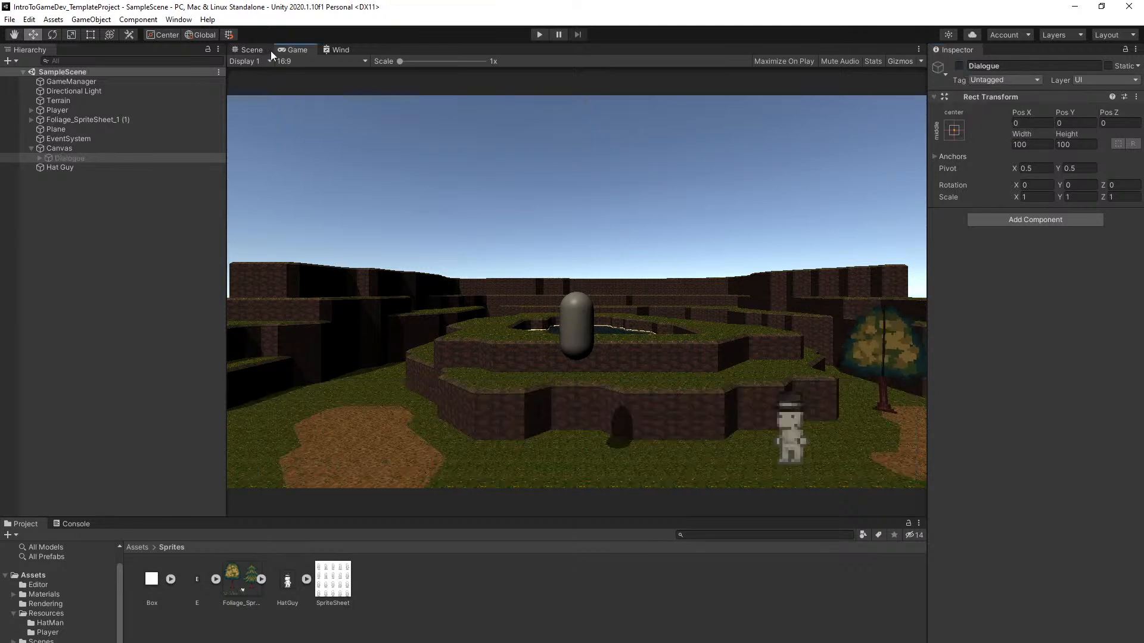
Add the Has Dialogue script component to the Hat Guy object
{"action": "left_click", "coordinate": [251, 49]}
{"action": "left_click", "coordinate": [66, 167]}
{"action": "right_click_drag", "start_coordinate": [502, 315], "coordinate": [550, 361]}
{"action": "key", "text": "w"}
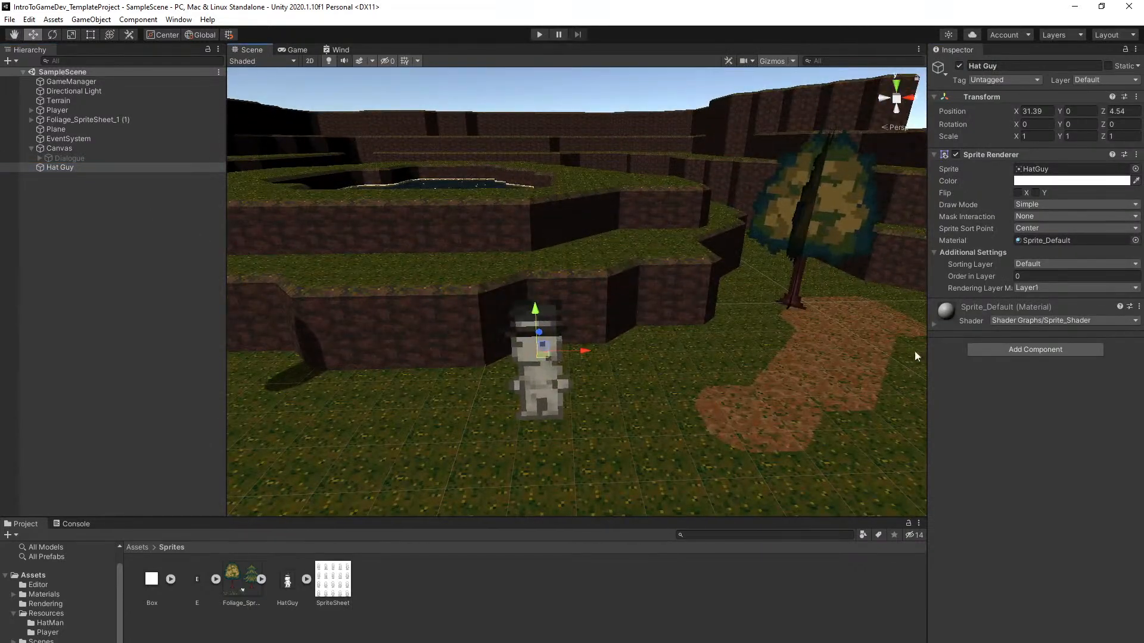
{"action": "left_click", "coordinate": [1005, 353]}
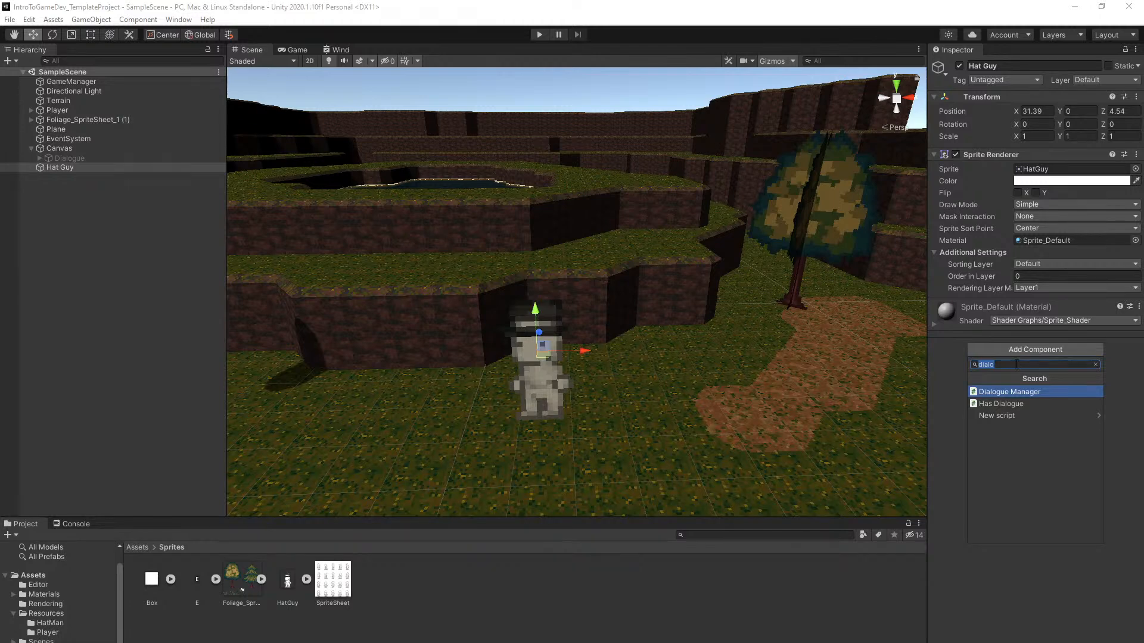
{"action": "left_click", "coordinate": [1027, 404]}
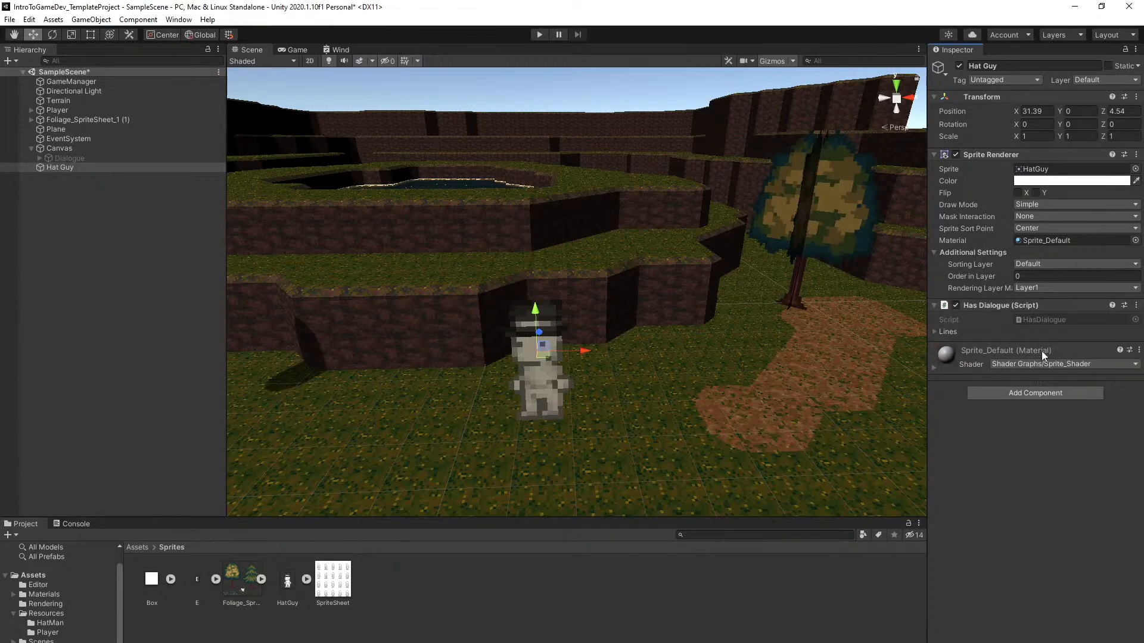
Set the size of Has Dialogue's Lines list to 3 and expand all three elements
{"action": "left_click", "coordinate": [940, 332]}
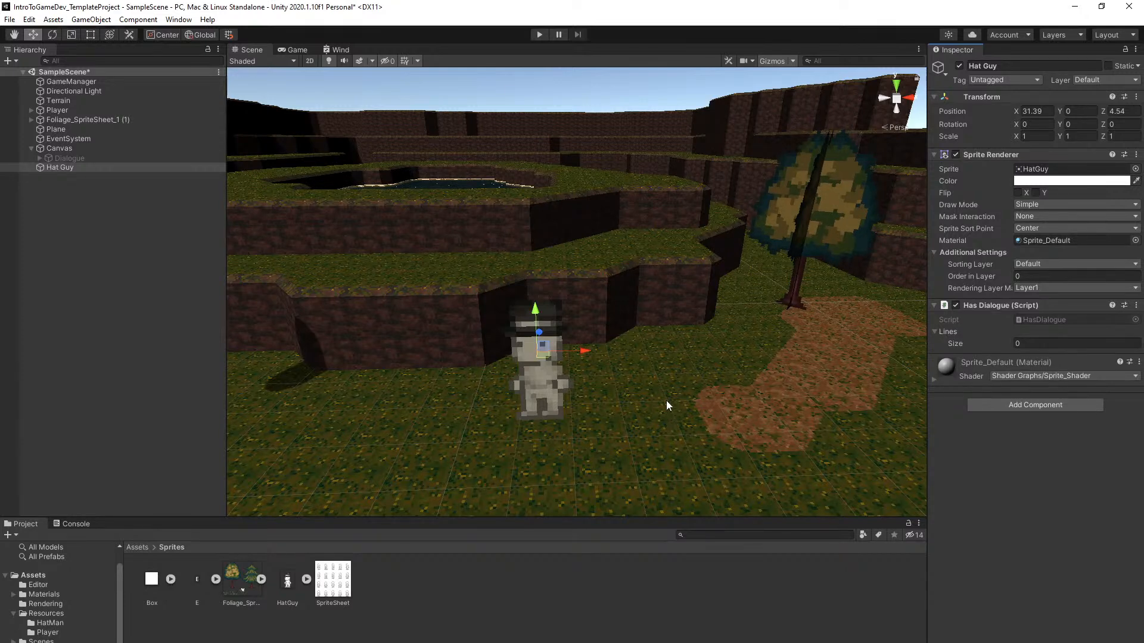
{"action": "left_click", "coordinate": [1042, 343]}
{"action": "type", "text": "3"}
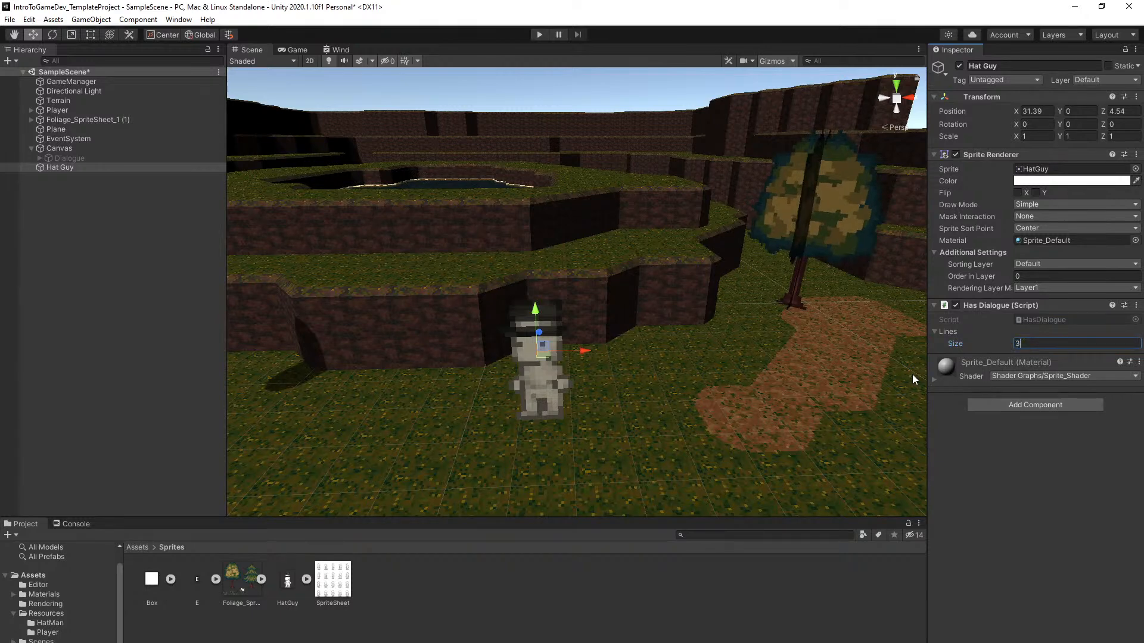
{"action": "key", "text": "Return"}
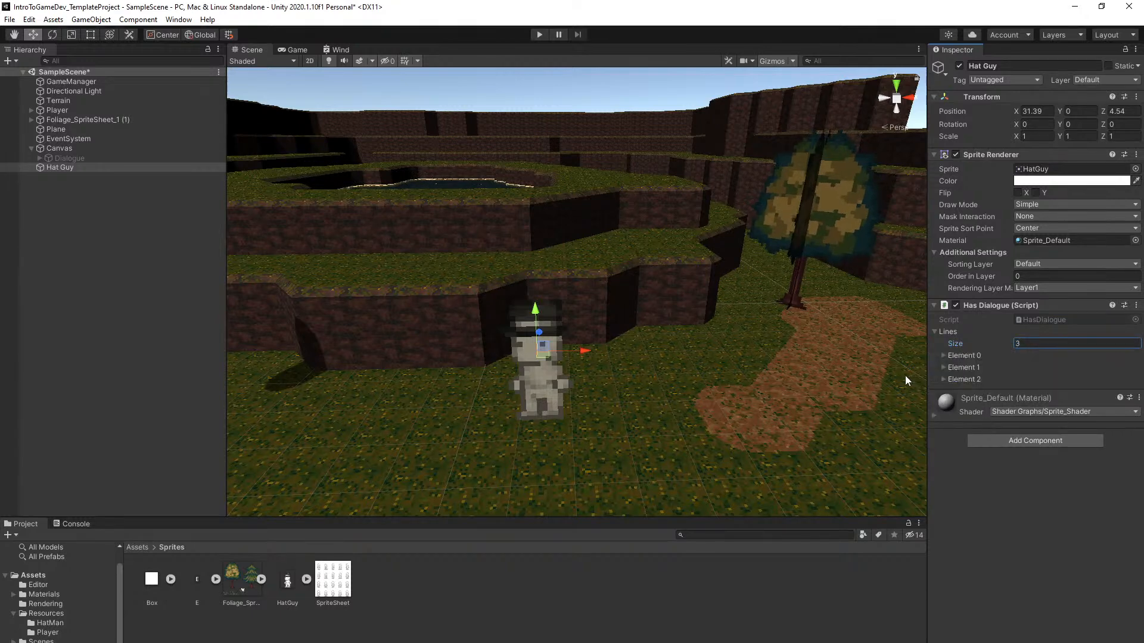
{"action": "left_click", "coordinate": [957, 380]}
{"action": "left_click", "coordinate": [958, 368]}
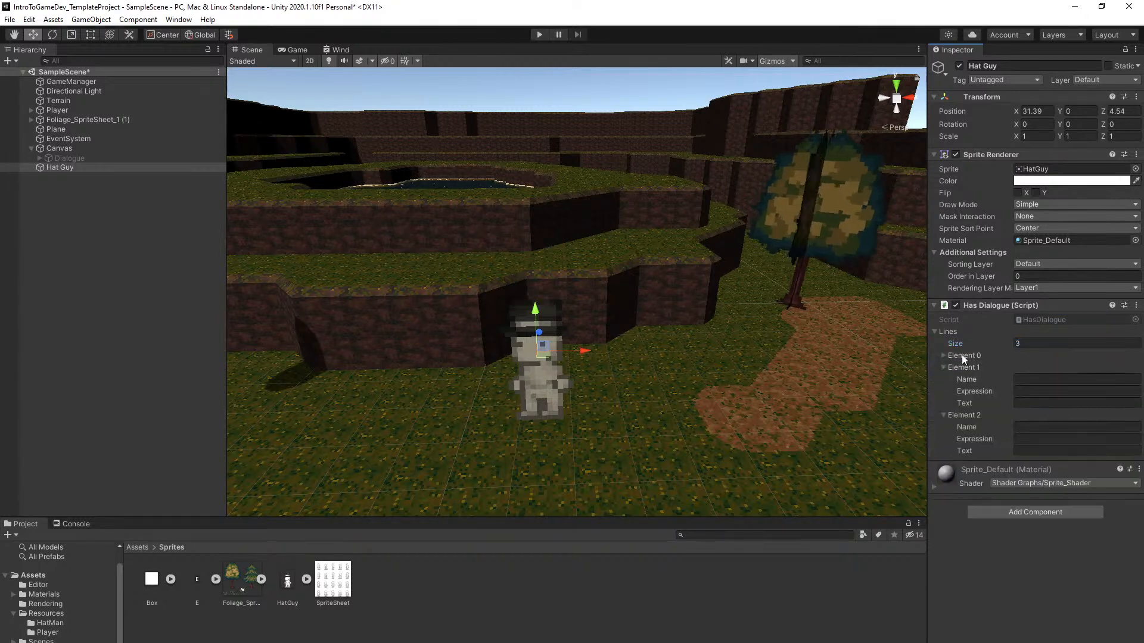
{"action": "left_click", "coordinate": [963, 355]}
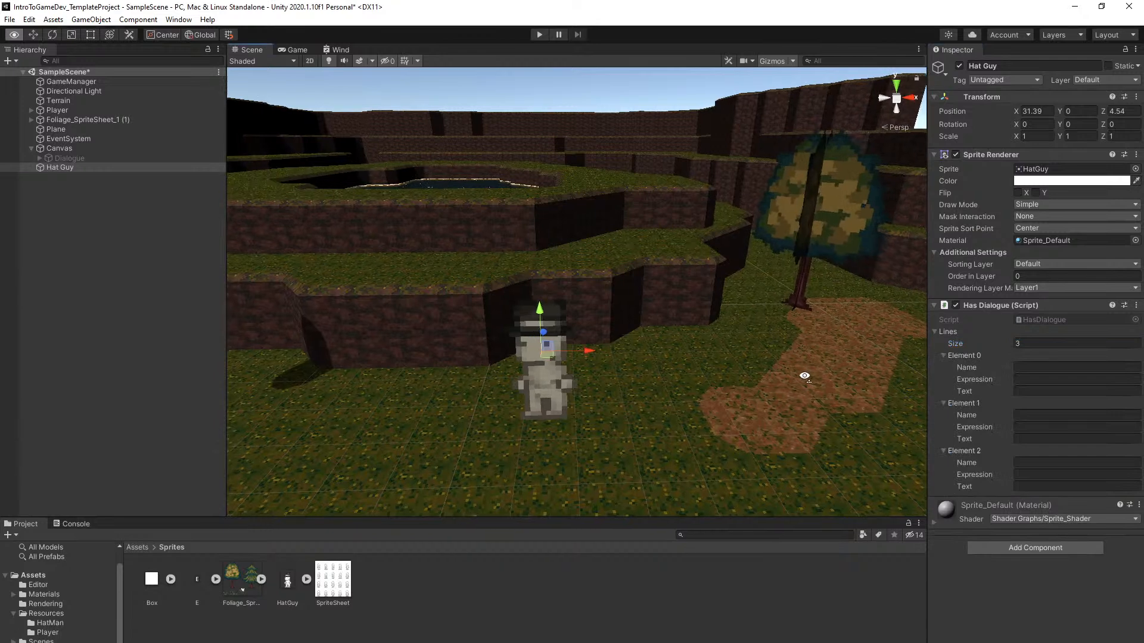
{"action": "left_click", "coordinate": [960, 356]}
{"action": "left_click", "coordinate": [962, 368]}
{"action": "left_click", "coordinate": [963, 370]}
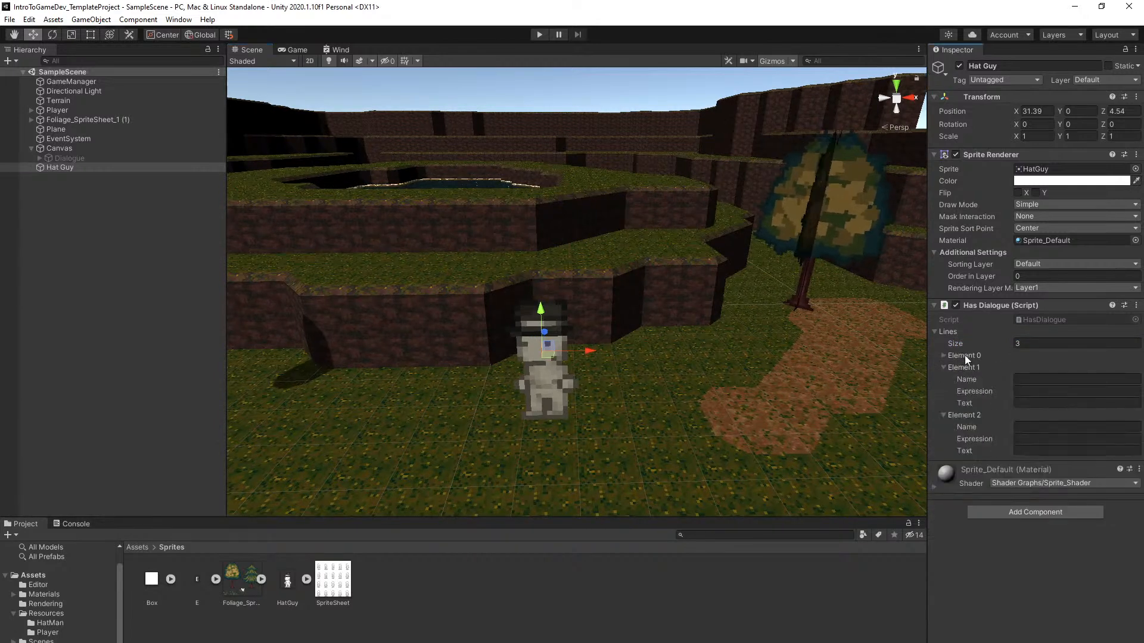
{"action": "left_click", "coordinate": [964, 358]}
{"action": "right_click_drag", "start_coordinate": [865, 380], "coordinate": [868, 378]}
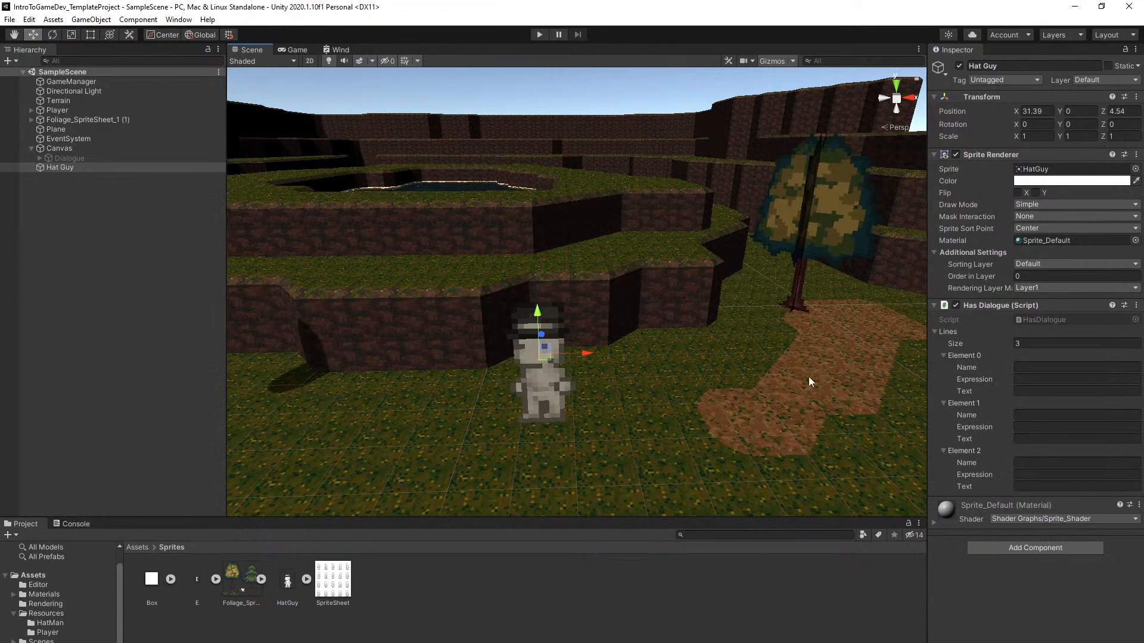
{"action": "mouse_move", "coordinate": [703, 388]}
{"action": "right_mouse_down"}
{"action": "mouse_move", "coordinate": [710, 426]}
{"action": "mouse_move", "coordinate": [712, 393]}
{"action": "right_mouse_up"}
{"action": "key", "text": "a"}
{"action": "key", "text": "w"}
{"action": "key", "text": "d"}
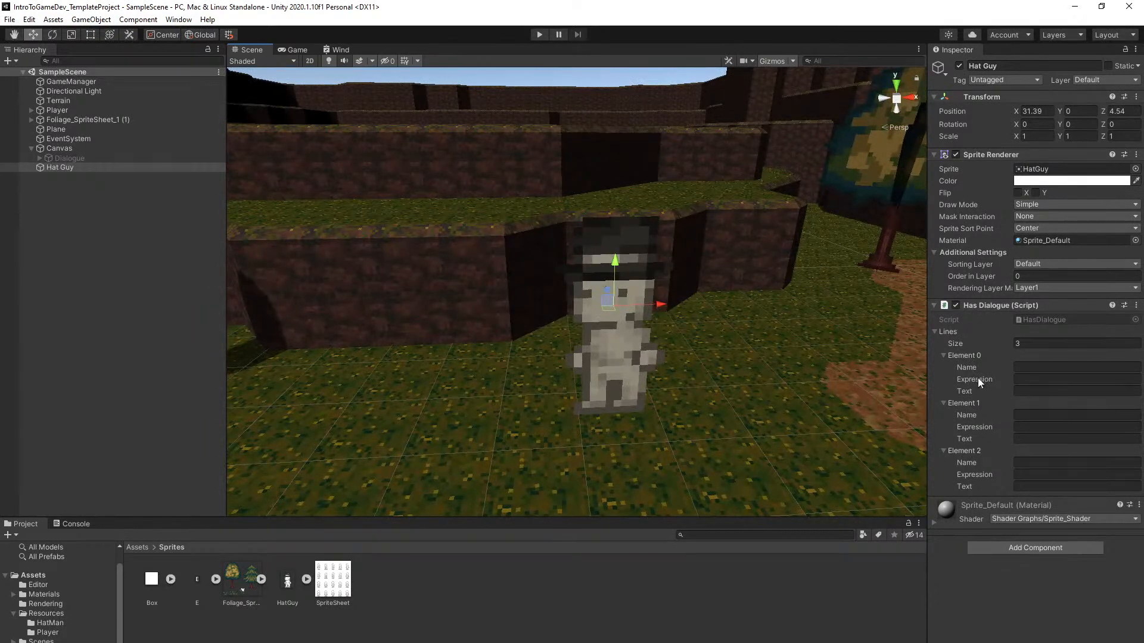
Examine the expression sprites in the HatMan folder inside Assets > Resources
{"action": "left_click", "coordinate": [138, 546]}
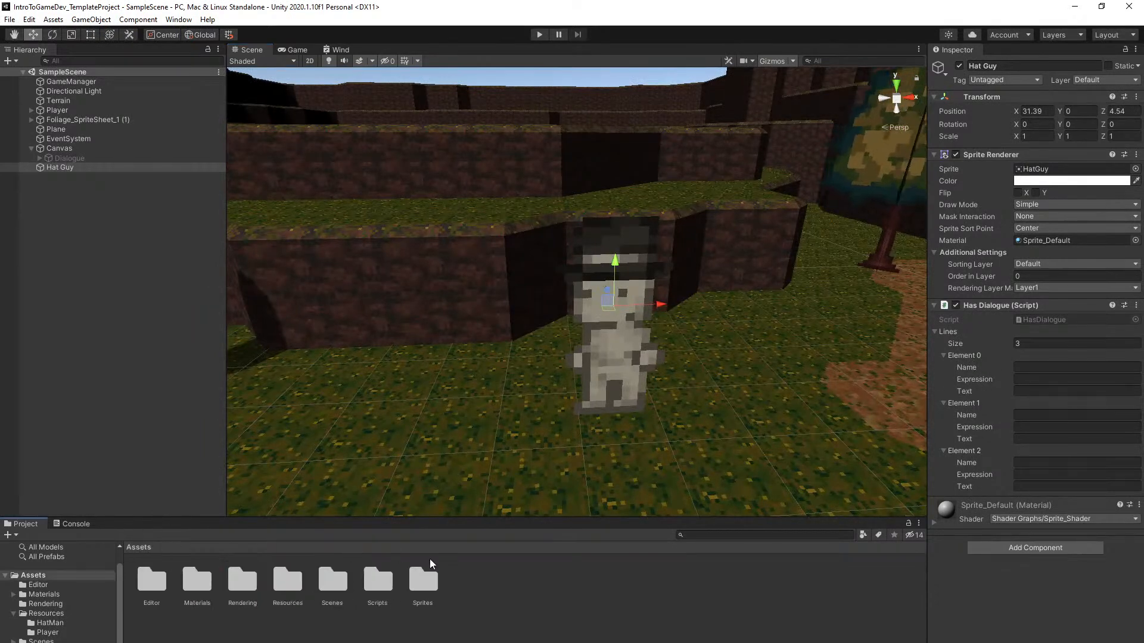
{"action": "double_click", "coordinate": [286, 582]}
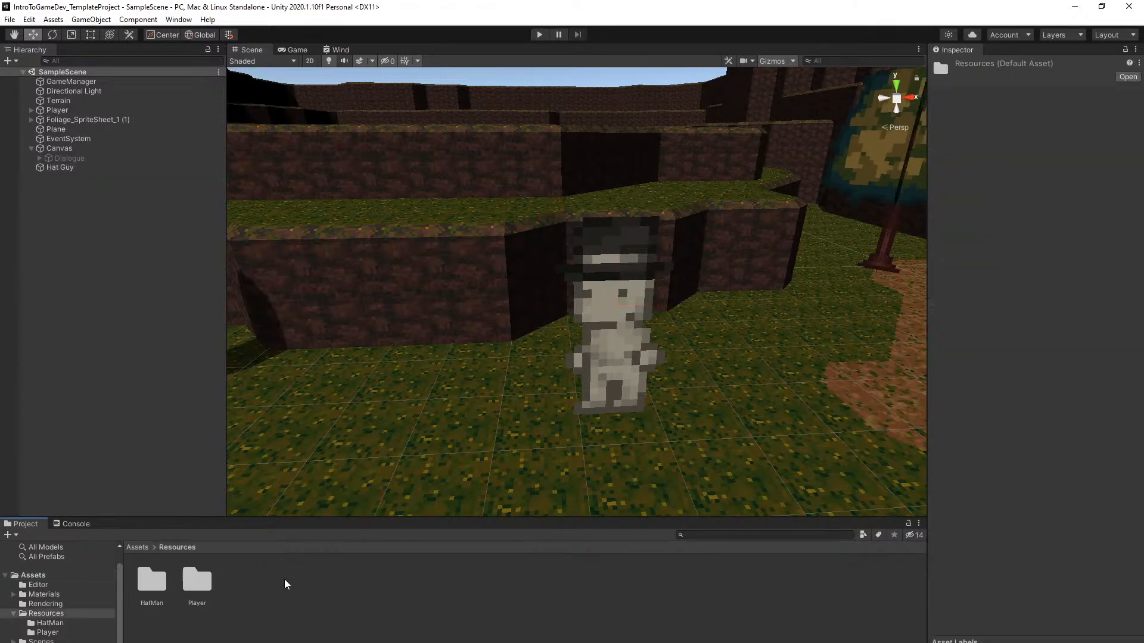
{"action": "double_click", "coordinate": [152, 581]}
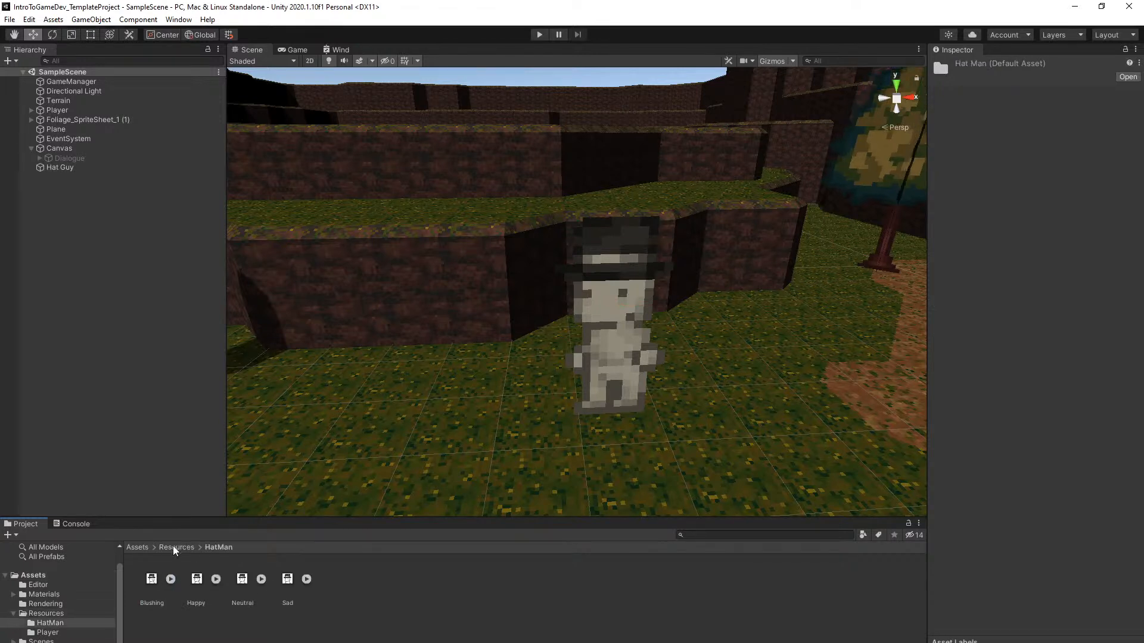
Rename the HatMan folder inside Assets > Resources to Danny
{"action": "left_click", "coordinate": [176, 548]}
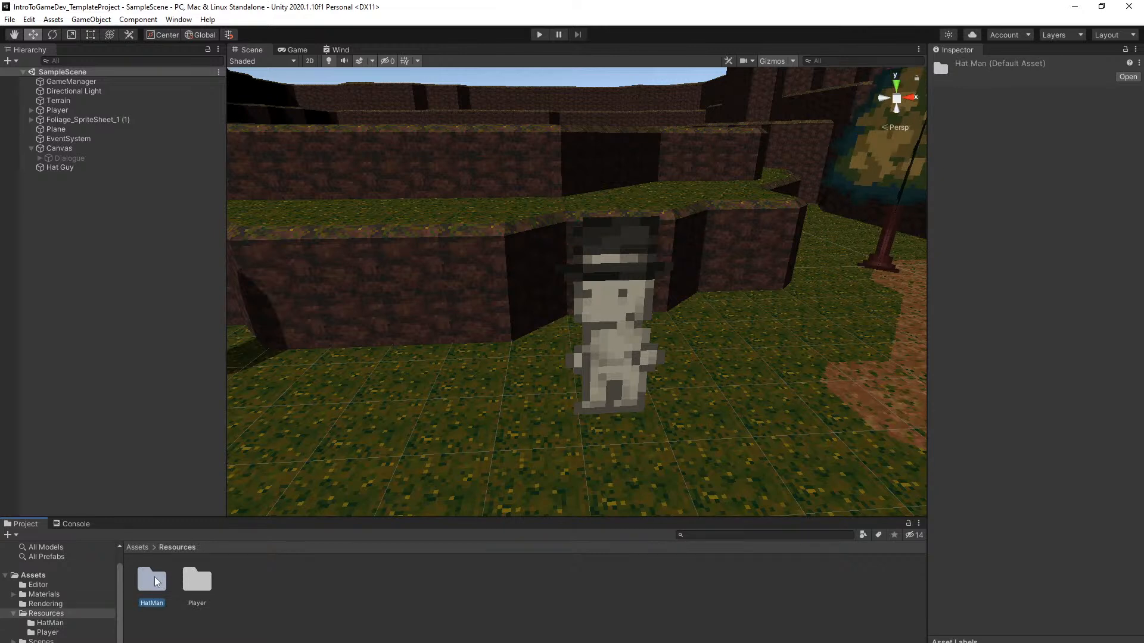
{"action": "right_click", "coordinate": [154, 581]}
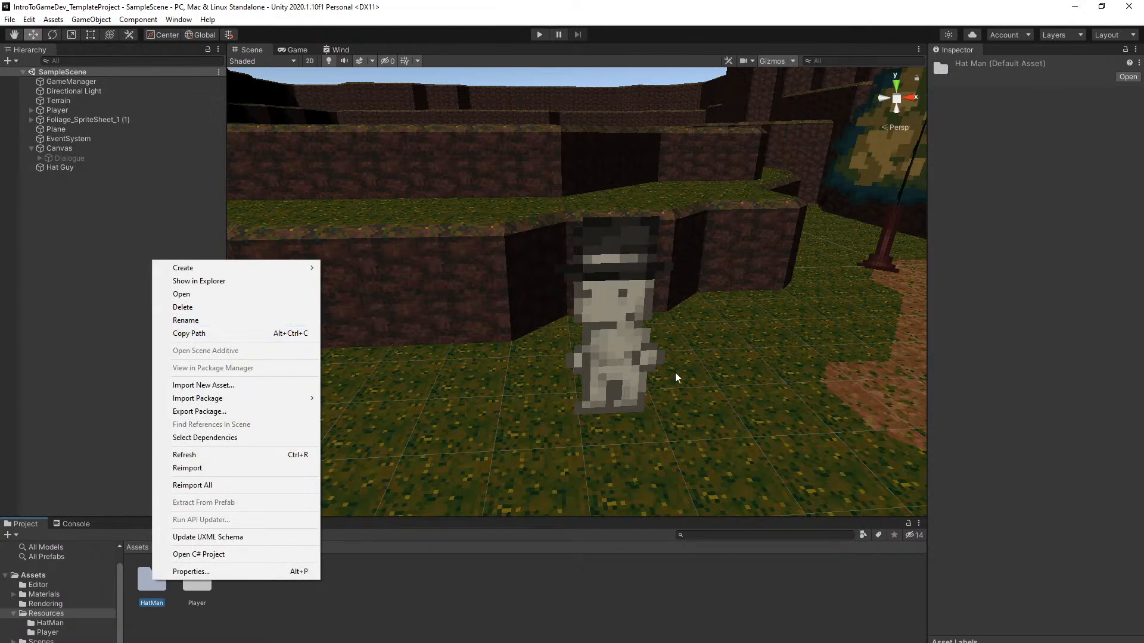
{"action": "left_click", "coordinate": [221, 321]}
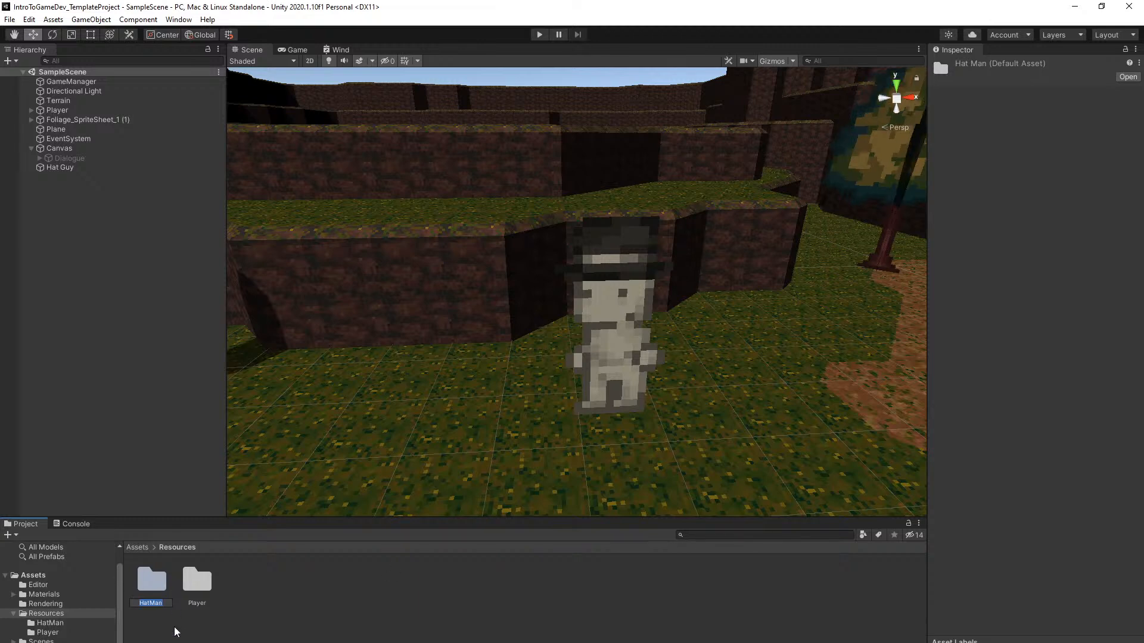
{"action": "right_click", "coordinate": [157, 583]}
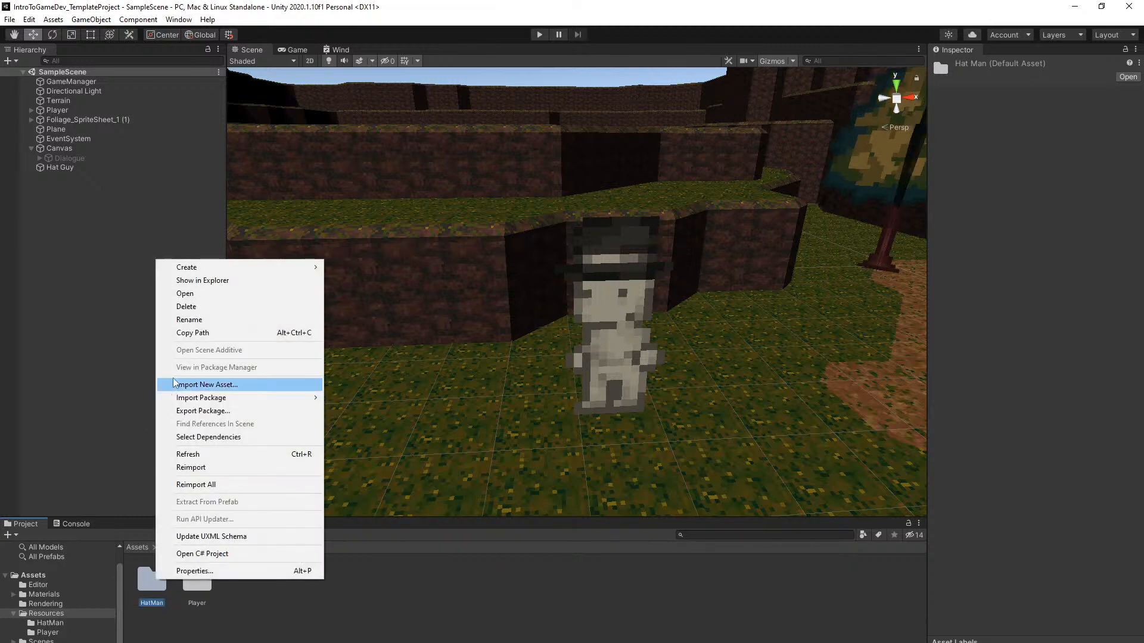
{"action": "left_click", "coordinate": [207, 323]}
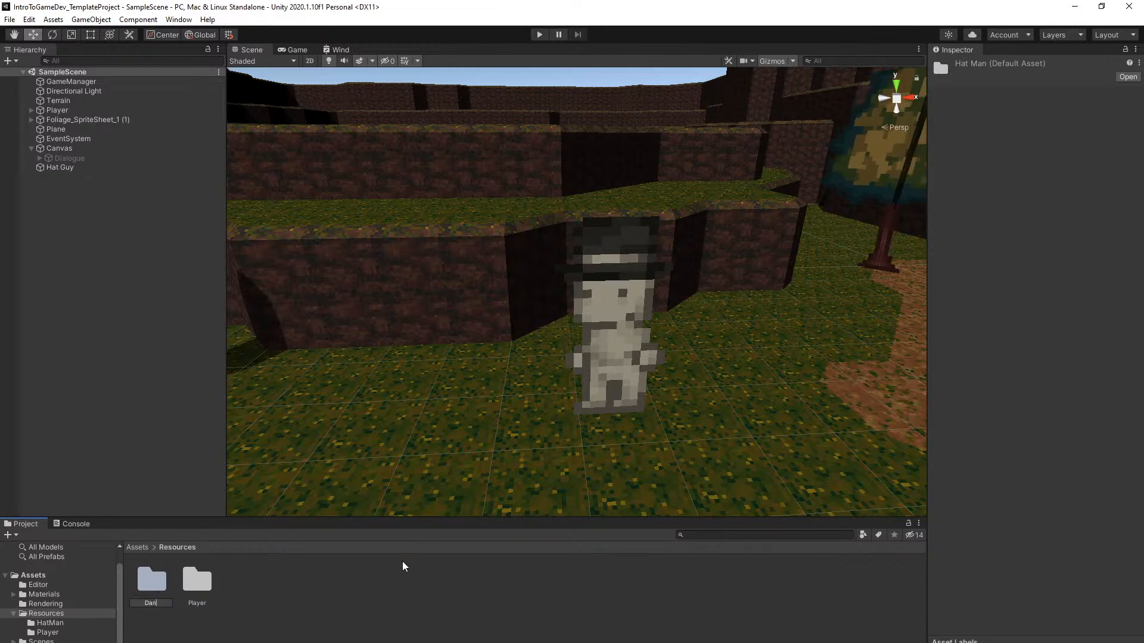
{"action": "type", "text": "Danny"}
{"action": "key", "text": "Return"}
{"action": "right_click_drag", "start_coordinate": [479, 381], "coordinate": [502, 406]}
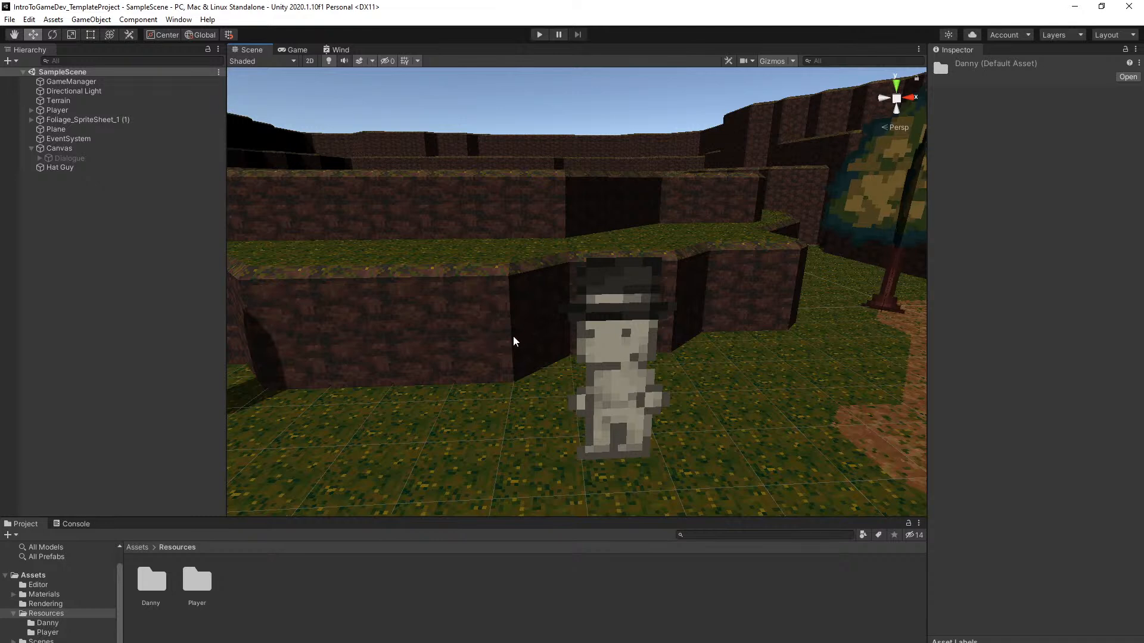
Rename the character's expression folder in Resources to Daniil
{"action": "right_click", "coordinate": [152, 581]}
{"action": "left_click", "coordinate": [184, 321]}
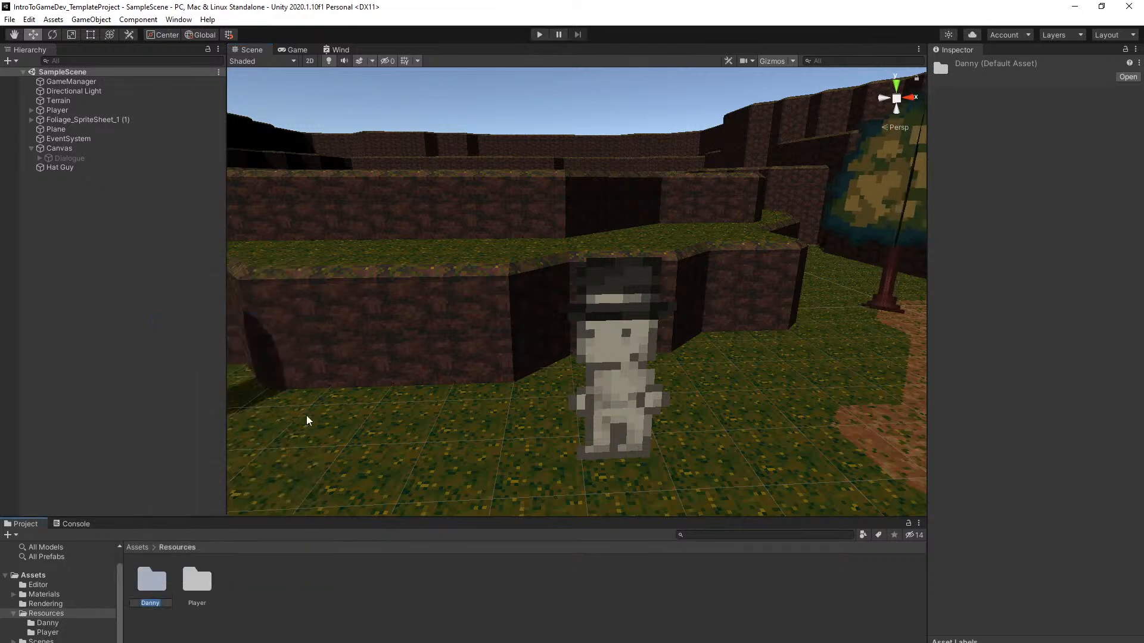
{"action": "type", "text": "Daniil"}
{"action": "key", "text": "Return"}
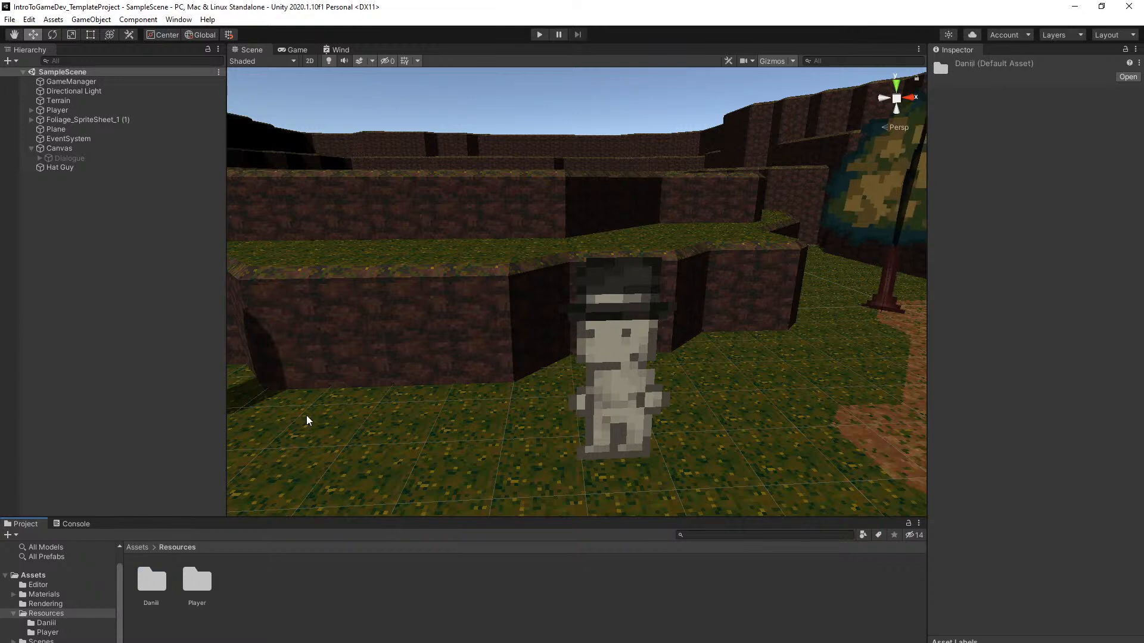
{"action": "right_click_drag", "start_coordinate": [327, 409], "coordinate": [396, 438]}
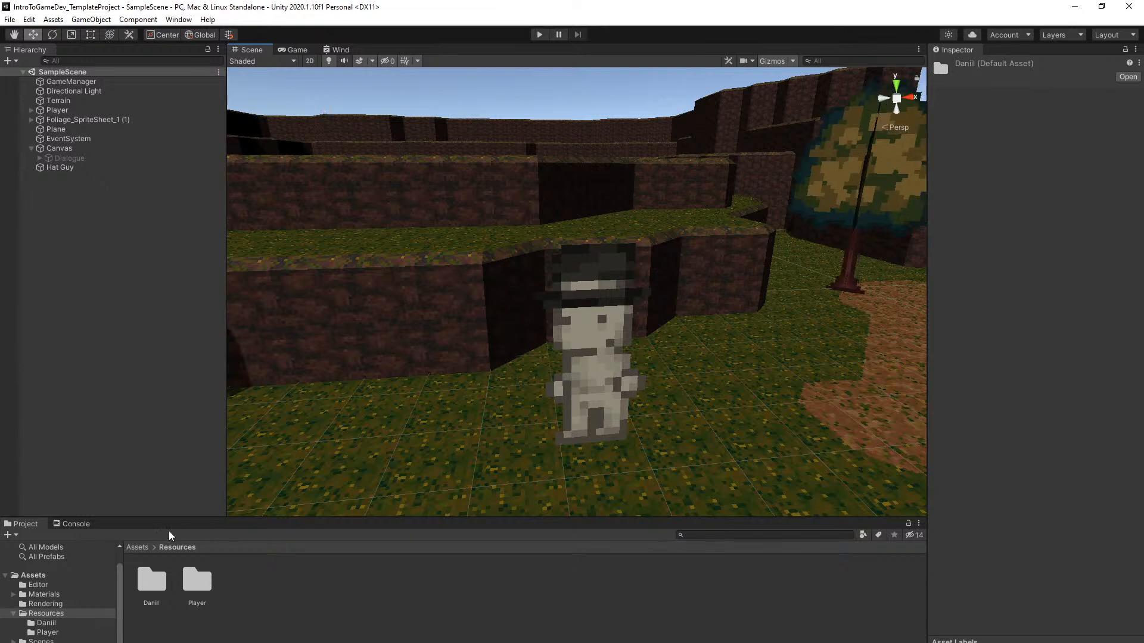
Examine Hat Guy's Has Dialogue fields and the expression sprites in the Daniil folder inside Resources
{"action": "left_click", "coordinate": [137, 547]}
{"action": "left_click", "coordinate": [62, 168]}
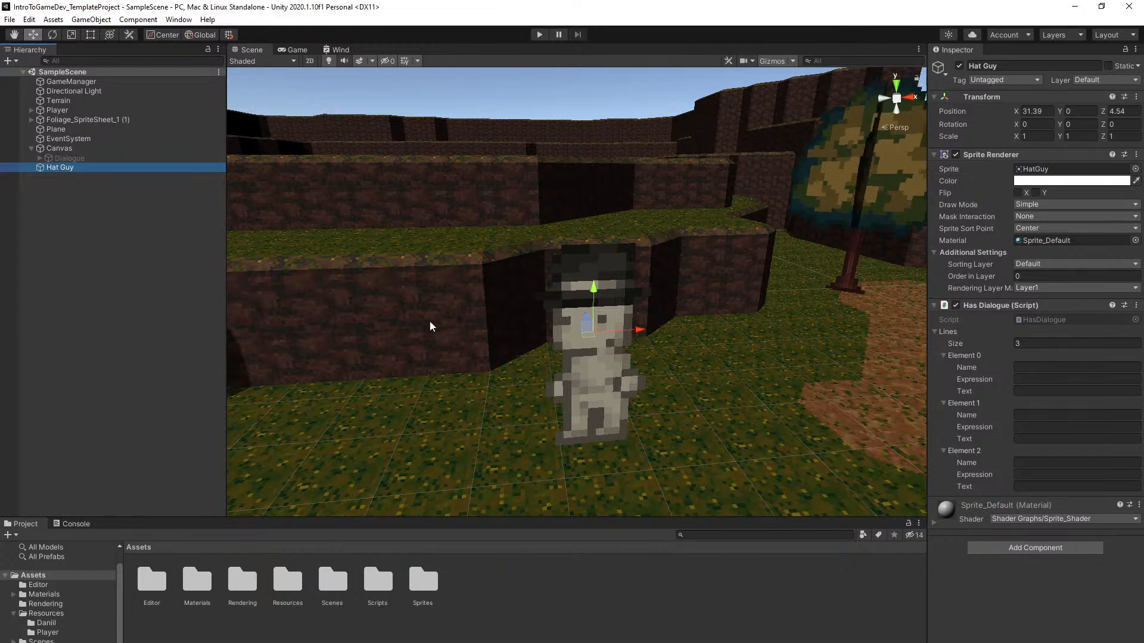
{"action": "double_click", "coordinate": [288, 581]}
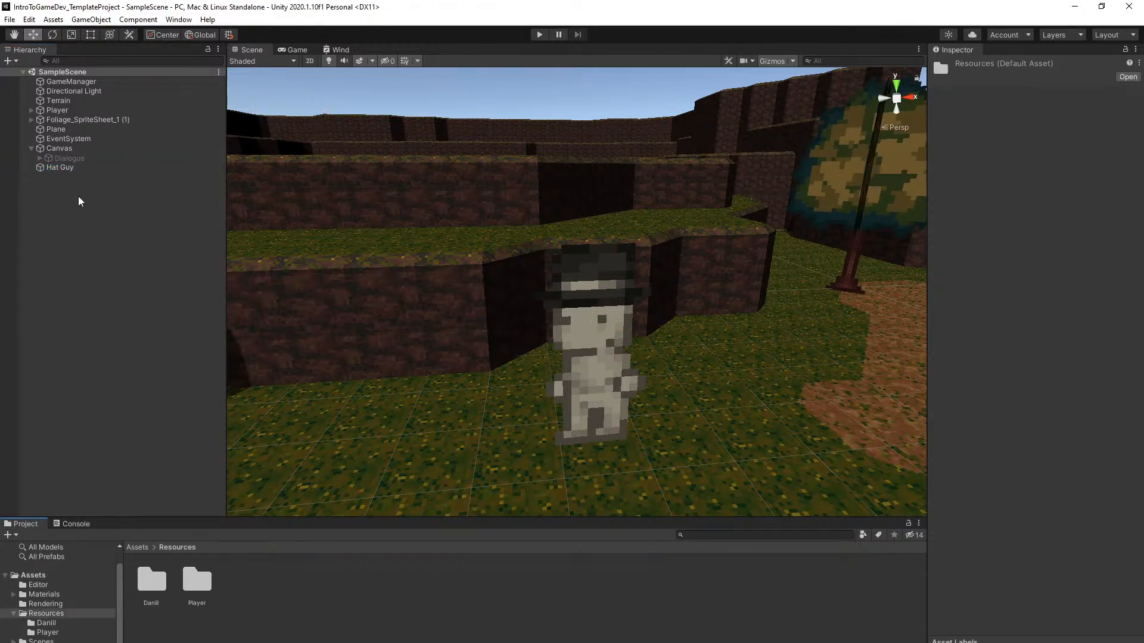
{"action": "left_click", "coordinate": [59, 167]}
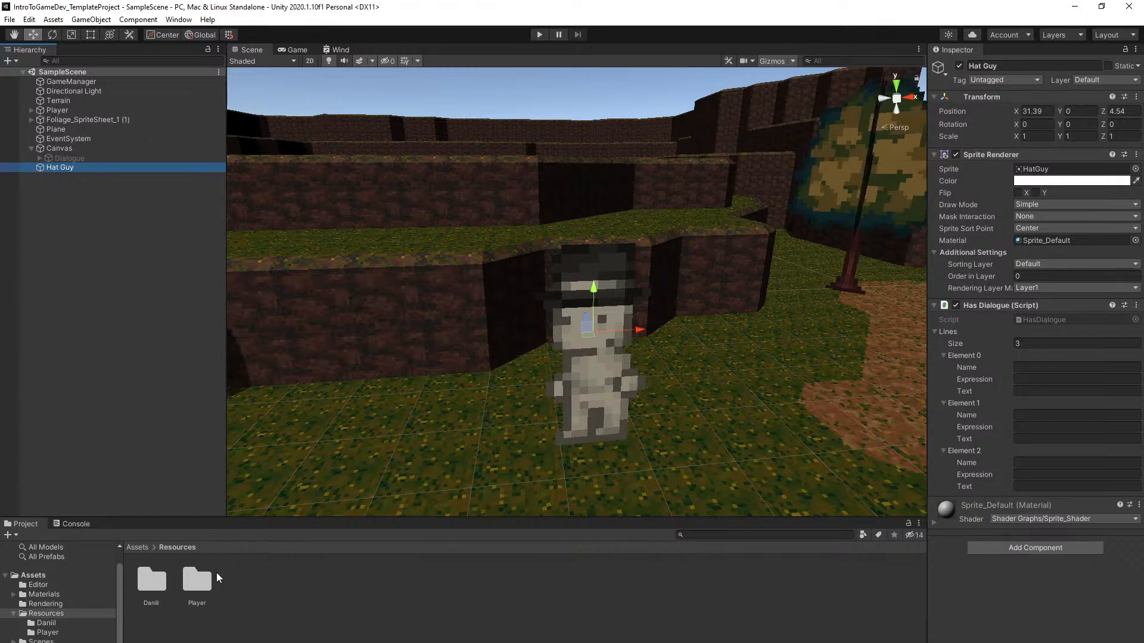
{"action": "double_click", "coordinate": [157, 585]}
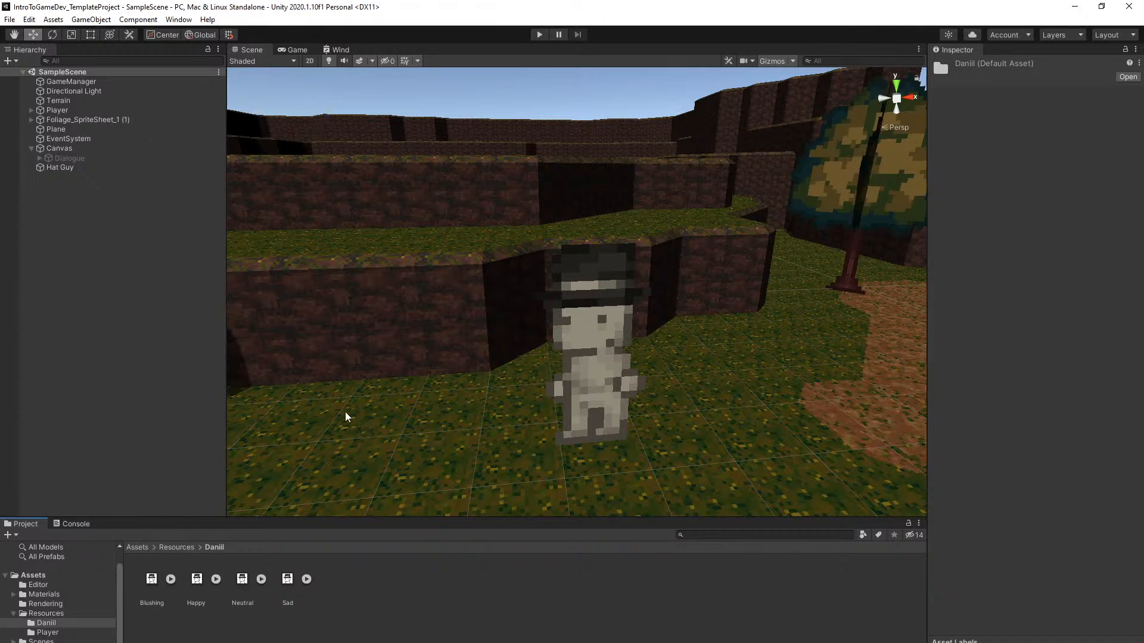
{"action": "left_click", "coordinate": [151, 579]}
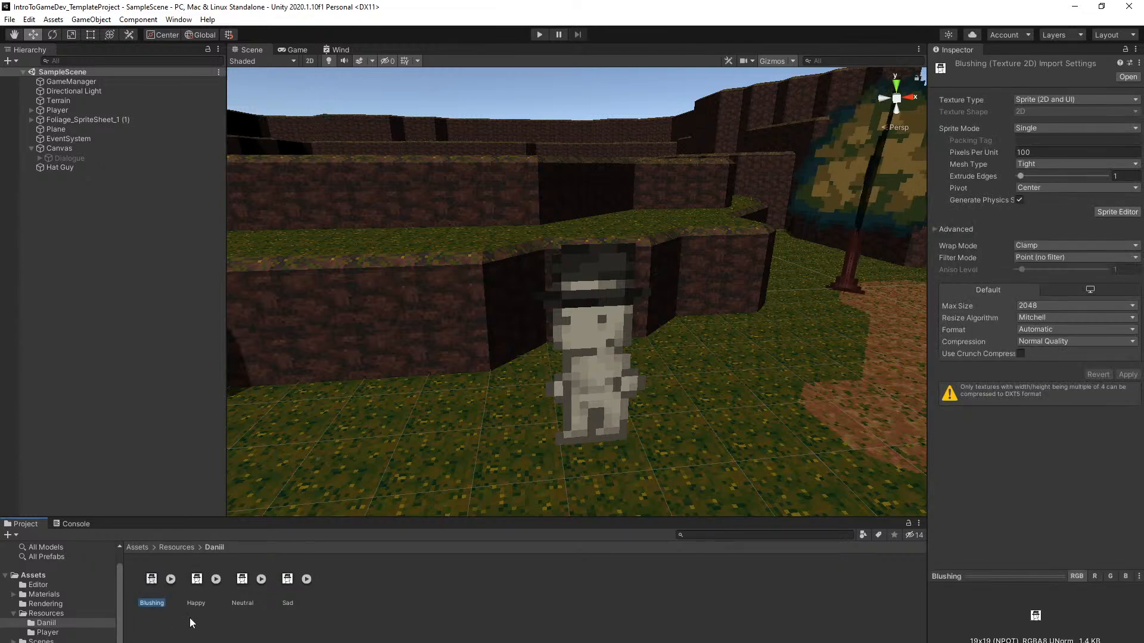
{"action": "left_click", "coordinate": [187, 583]}
{"action": "left_click", "coordinate": [242, 581]}
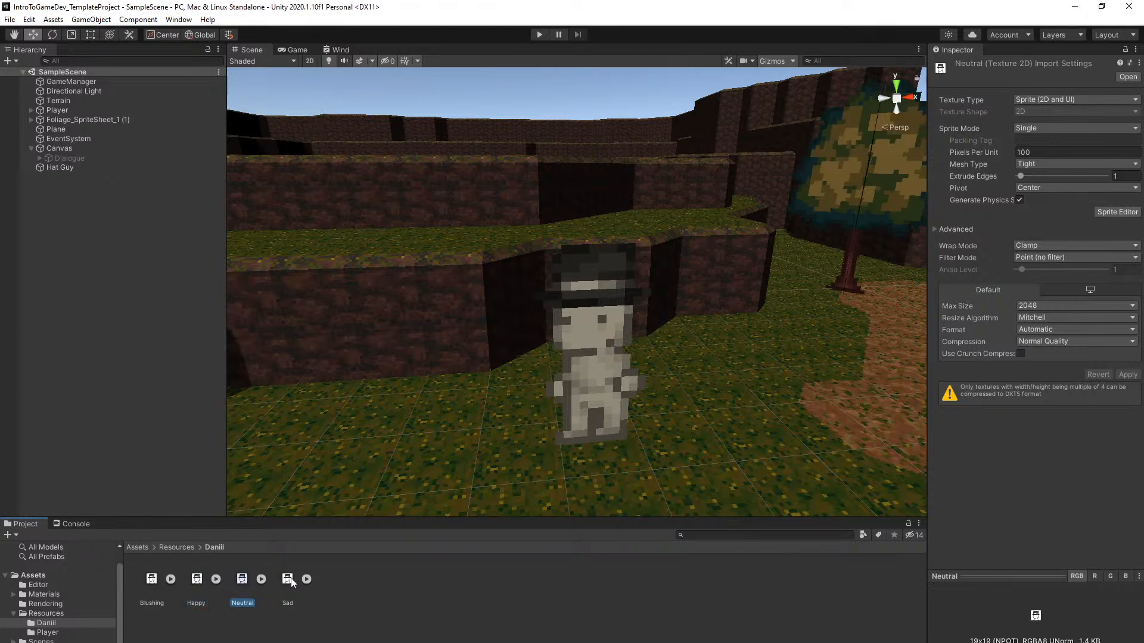
Examine the expression sprites in the Player folder and return to the Resources folder
{"action": "left_click", "coordinate": [185, 547]}
{"action": "double_click", "coordinate": [200, 586]}
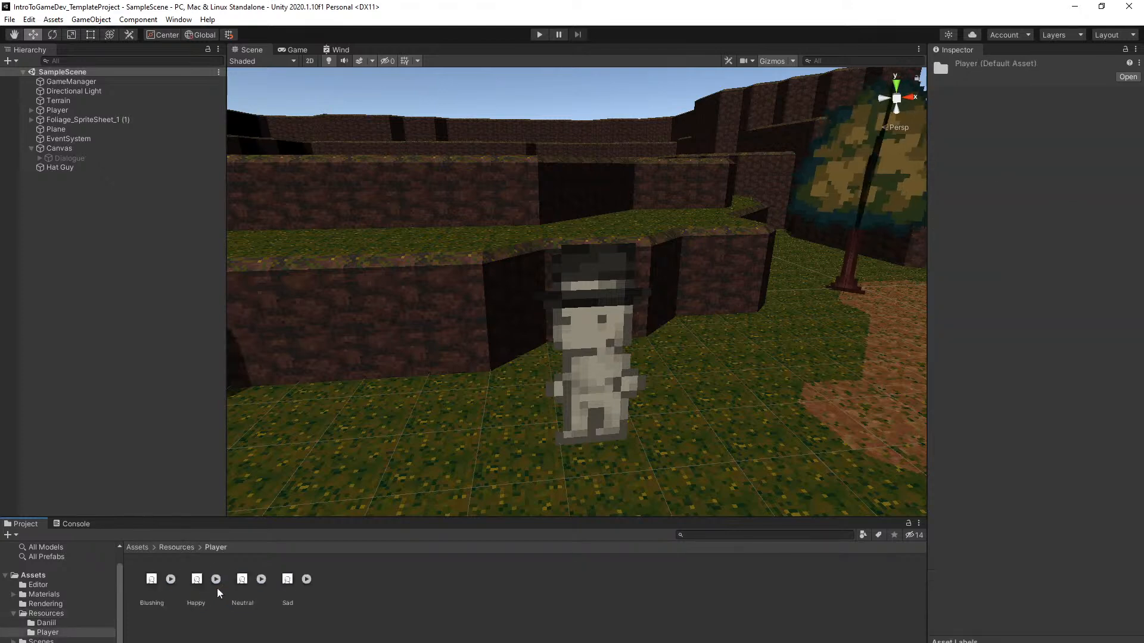
{"action": "right_click_drag", "start_coordinate": [447, 495], "coordinate": [326, 541]}
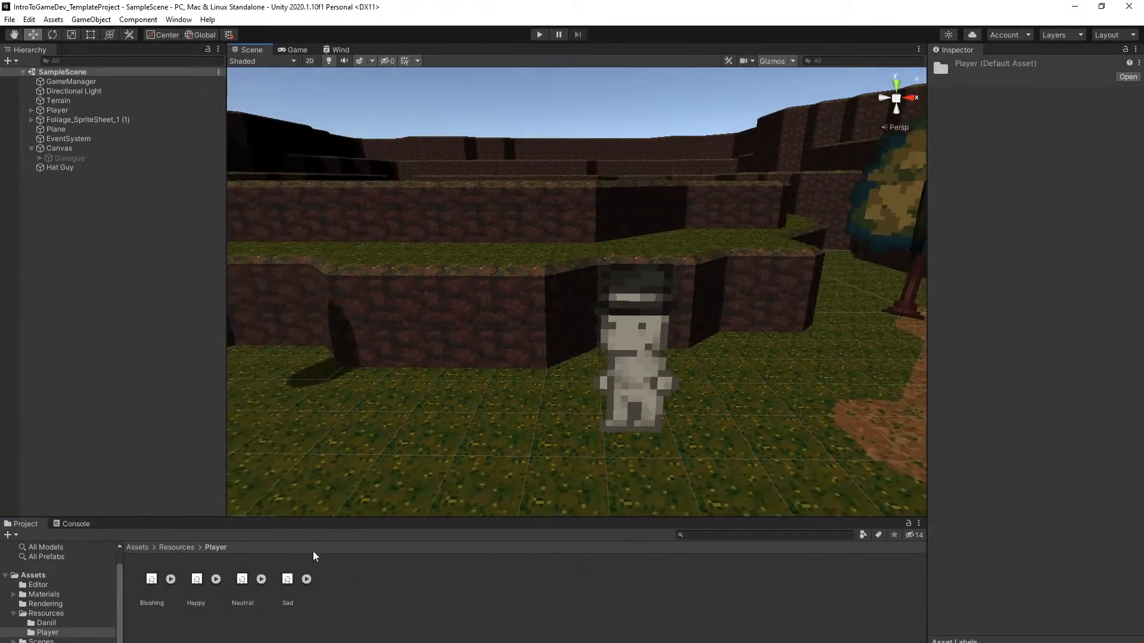
{"action": "left_click", "coordinate": [183, 549]}
{"action": "double_click", "coordinate": [197, 584]}
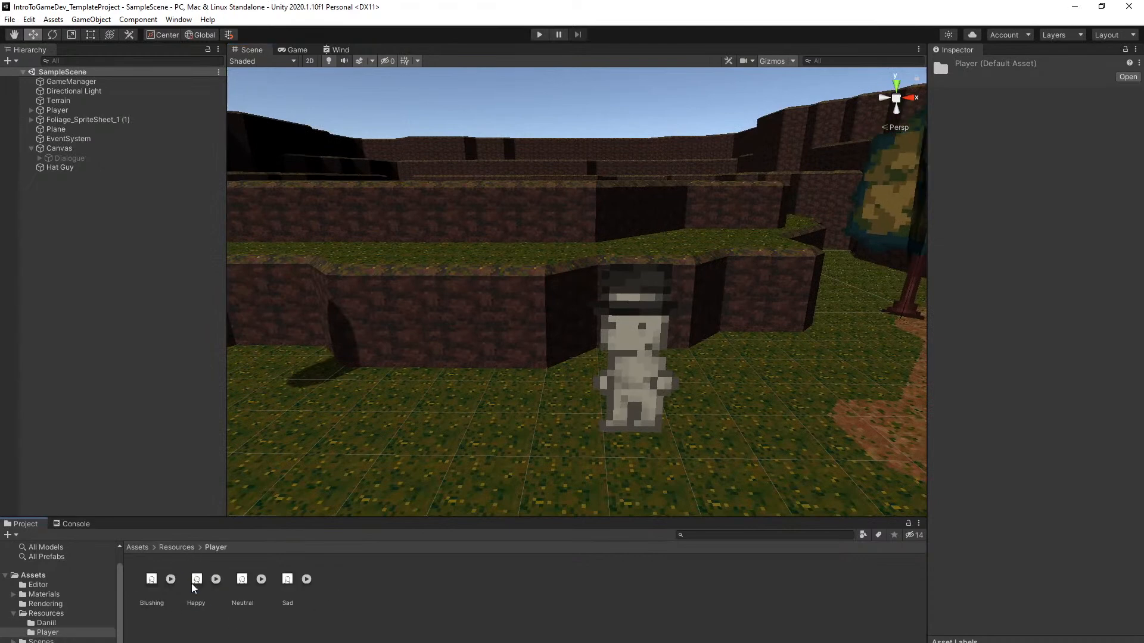
{"action": "left_click", "coordinate": [182, 548]}
{"action": "right_click_drag", "start_coordinate": [452, 500], "coordinate": [536, 452]}
{"action": "key", "text": "w"}
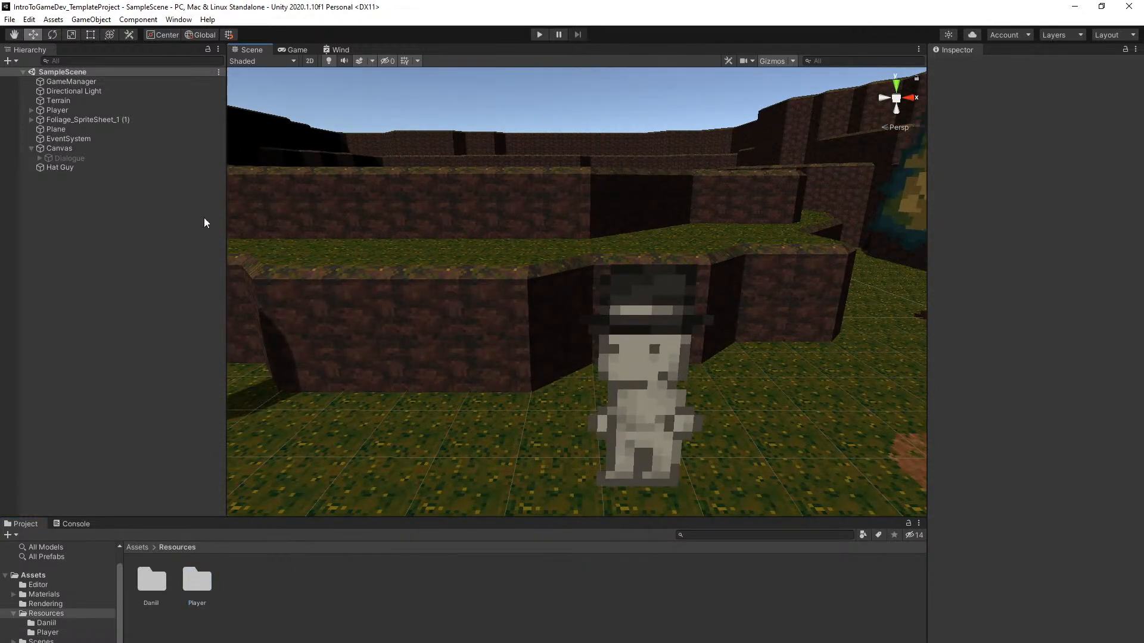
In Hat Guy's Has Dialogue component, set the first line's Name to Daniil and its Expression to Neutral
{"action": "left_click", "coordinate": [102, 167]}
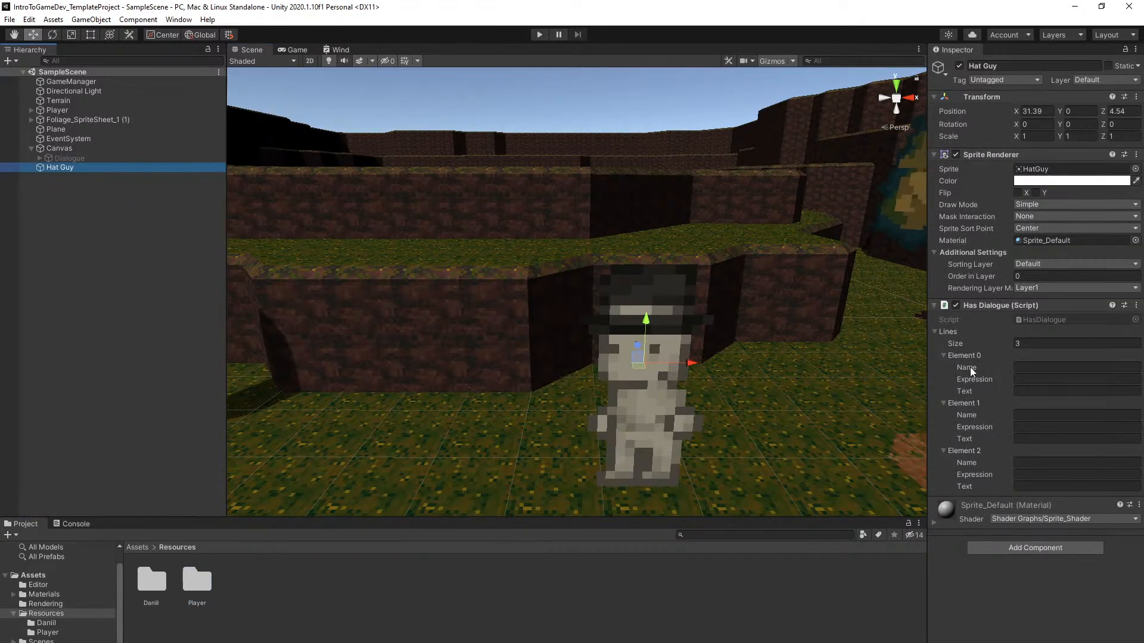
{"action": "left_click", "coordinate": [1024, 381]}
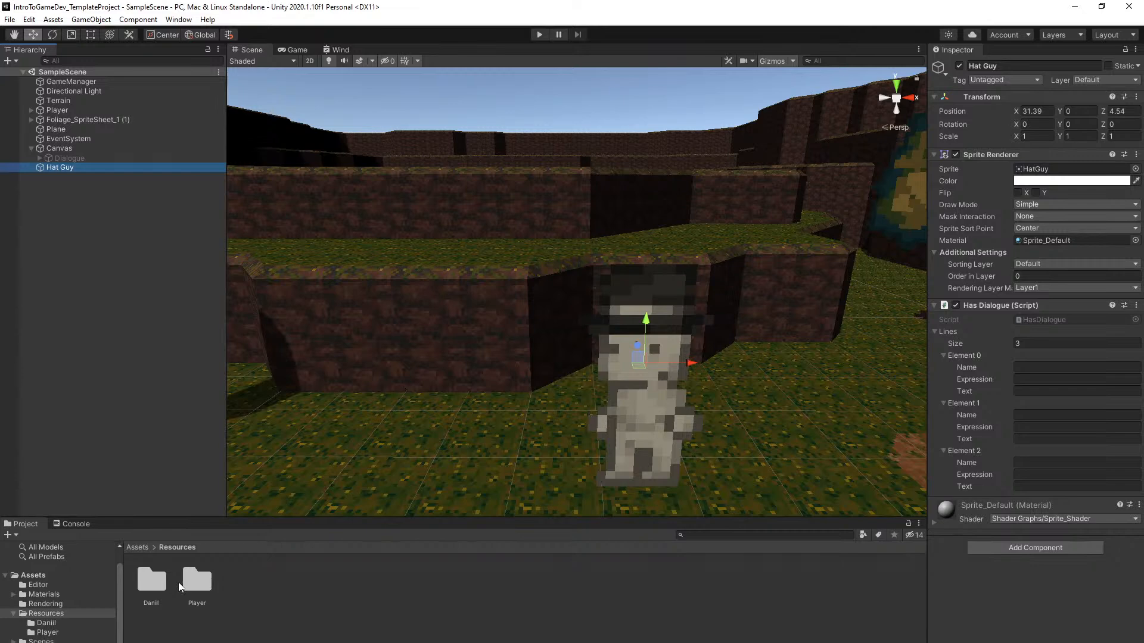
{"action": "left_click", "coordinate": [1037, 368]}
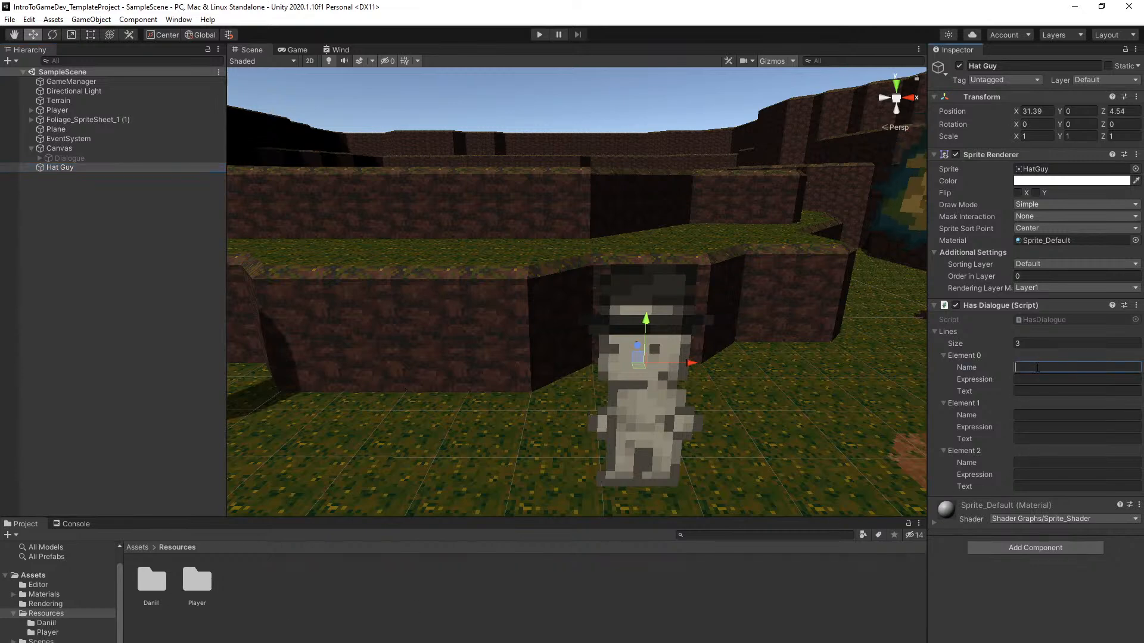
{"action": "type", "text": "Daniil"}
{"action": "left_click", "coordinate": [1040, 379]}
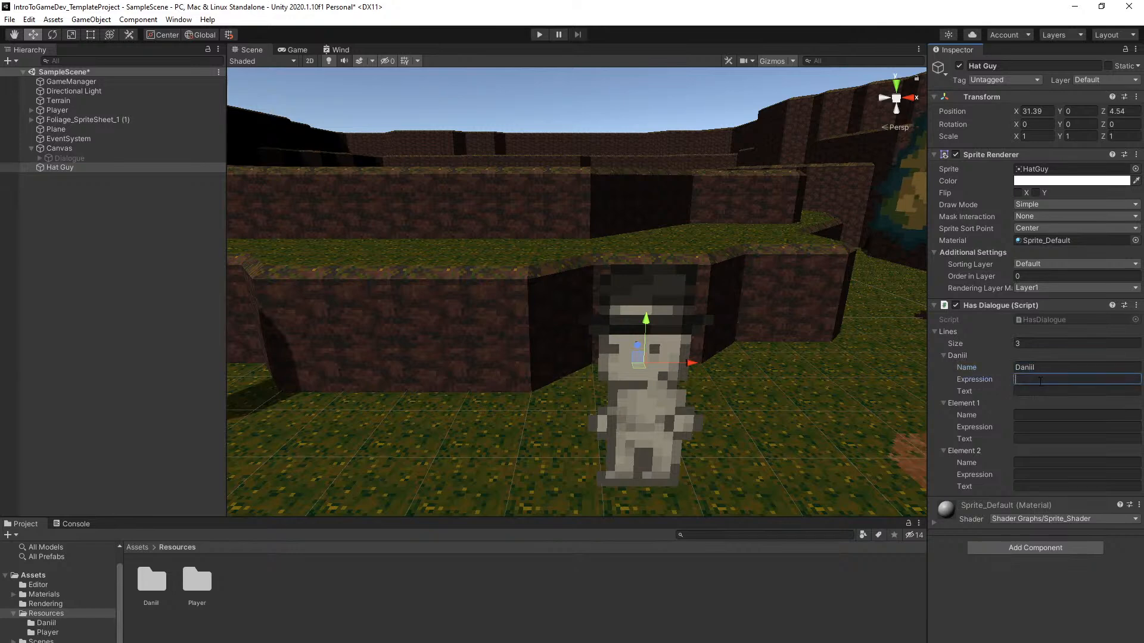
{"action": "type", "text": "Neutral"}
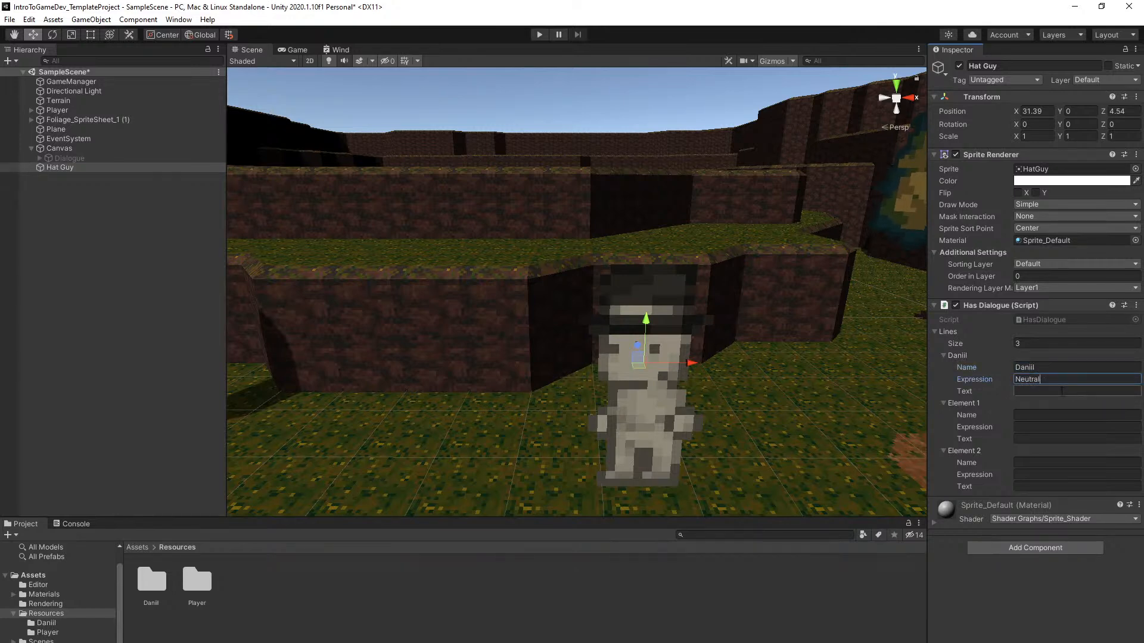
Set the first dialogue line's Text to "Hello, nice to meet you." and save the scene
{"action": "key", "text": "shift+Tab"}
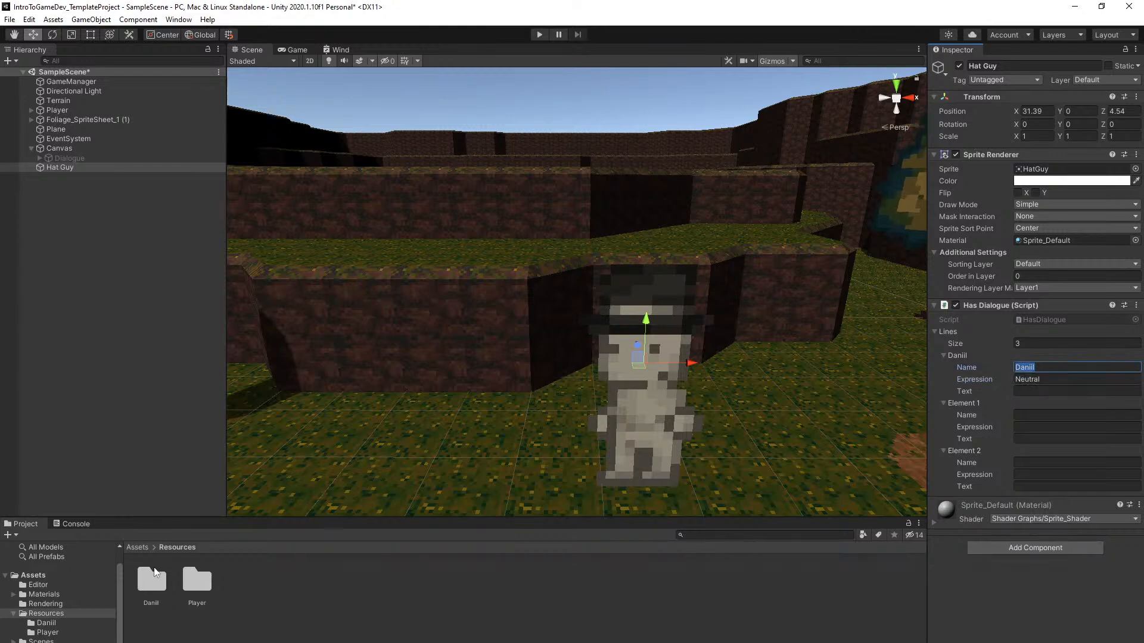
{"action": "key", "text": "Tab"}
{"action": "key", "text": "Tab"}
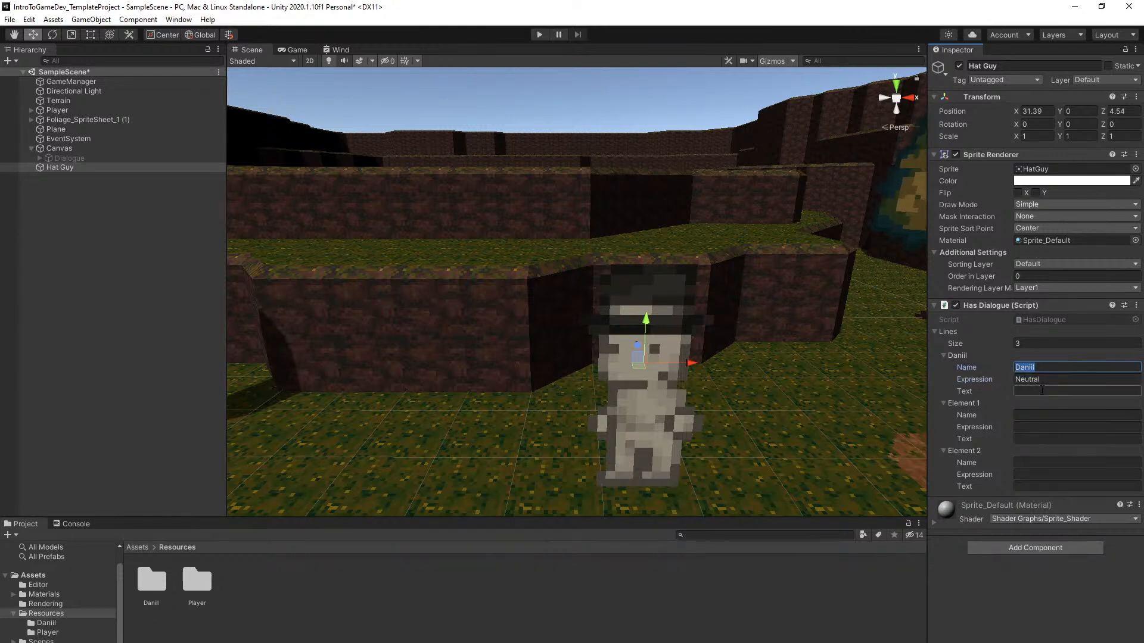
{"action": "type", "text": "Hell"}
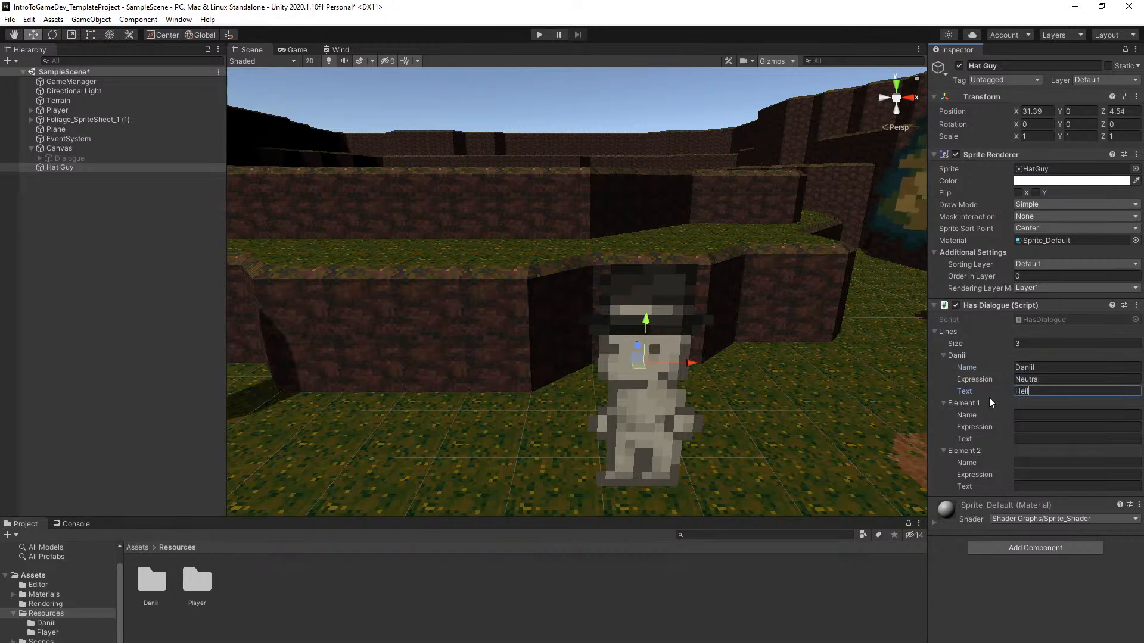
{"action": "type", "text": "o, nice to meety"}
{"action": "key", "text": "BackSpace"}
{"action": "type", "text": "you."}
{"action": "key", "text": "ctrl+s"}
{"action": "right_click_drag", "start_coordinate": [701, 365], "coordinate": [699, 367]}
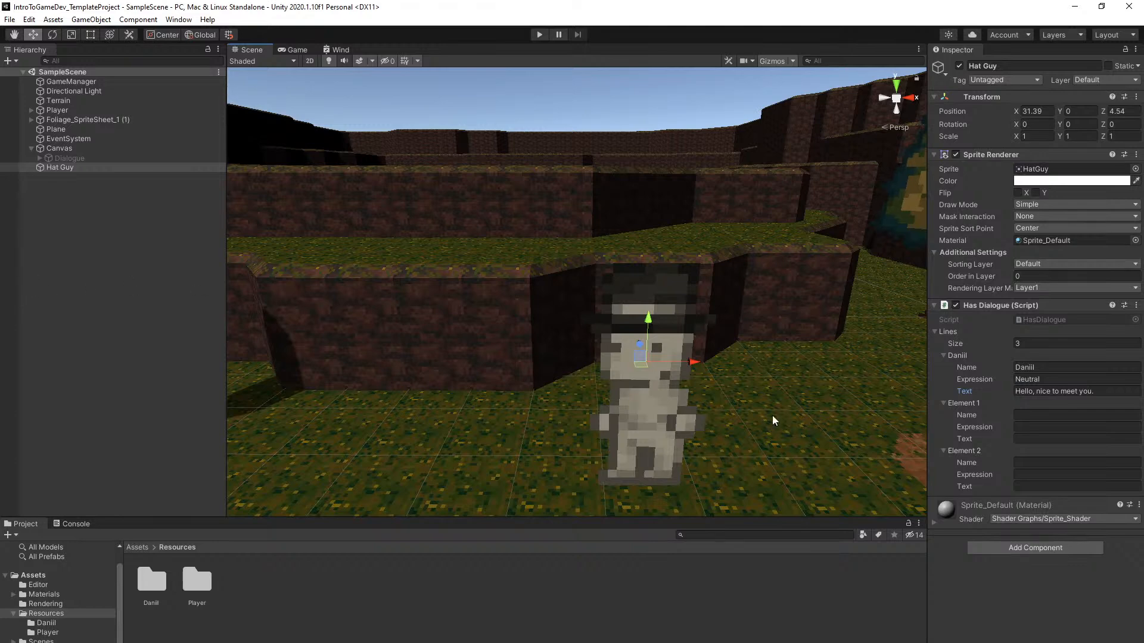
Fill in the second dialogue line with Name Player, Expression Blushing and Text "I like your hat, man."
{"action": "left_click", "coordinate": [1036, 414]}
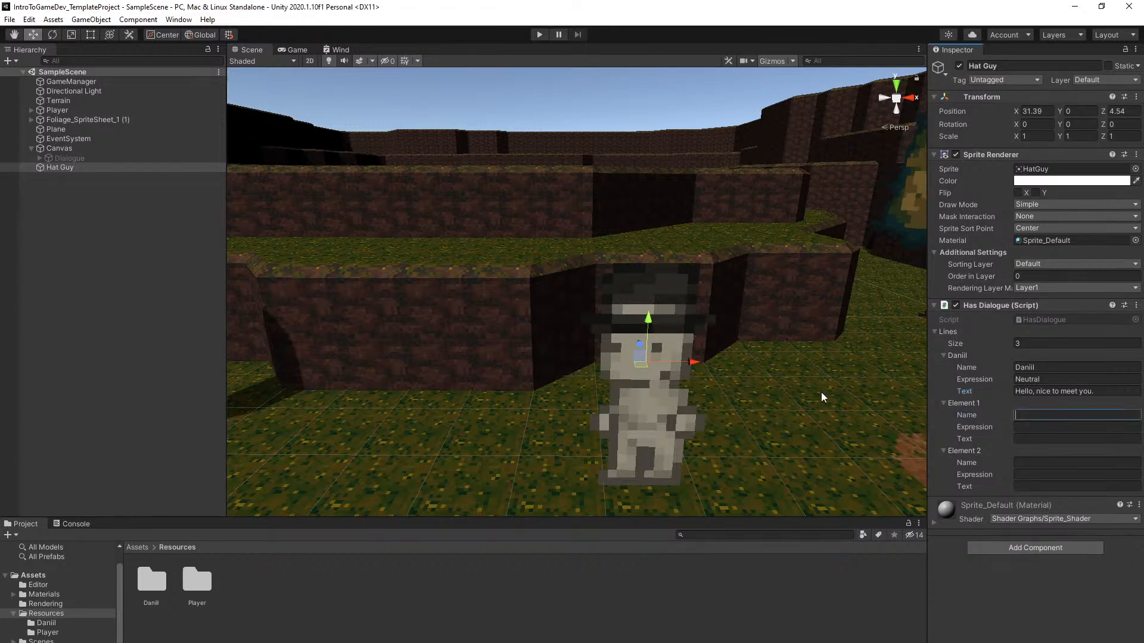
{"action": "type", "text": "Player"}
{"action": "left_click", "coordinate": [1024, 427]}
{"action": "type", "text": "Blush"}
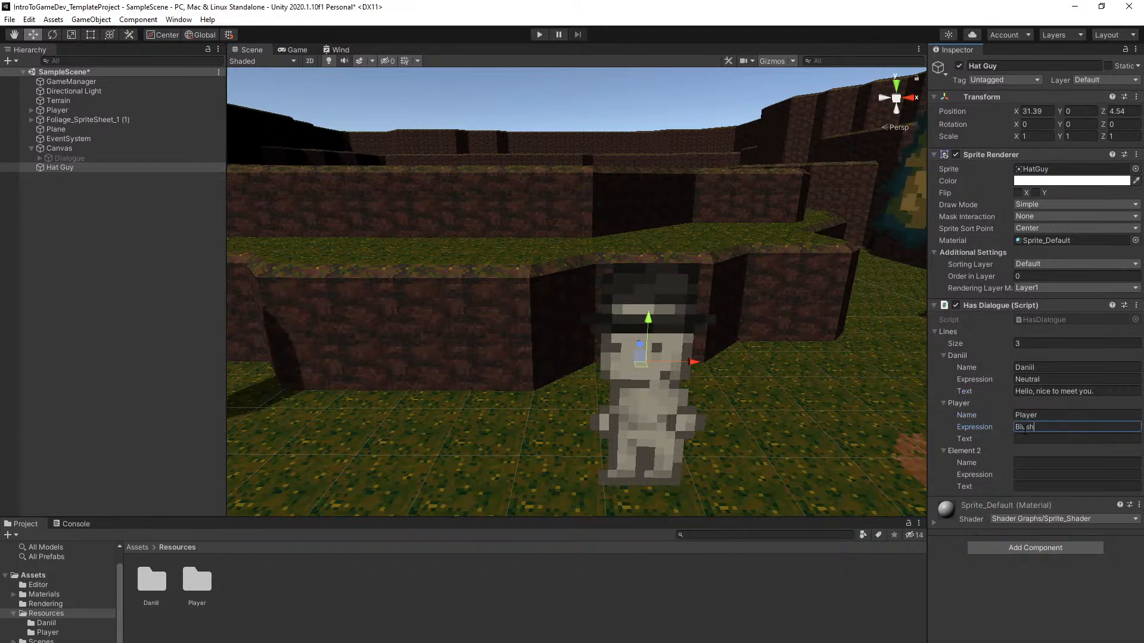
{"action": "type", "text": "ing"}
{"action": "left_click", "coordinate": [1029, 439]}
{"action": "type", "text": "I like your hat, man."}
Fill in the third dialogue line with Name Daniil, Expression Neutral and Text "You'll never be me.", and save the scene
{"action": "left_click", "coordinate": [1029, 463]}
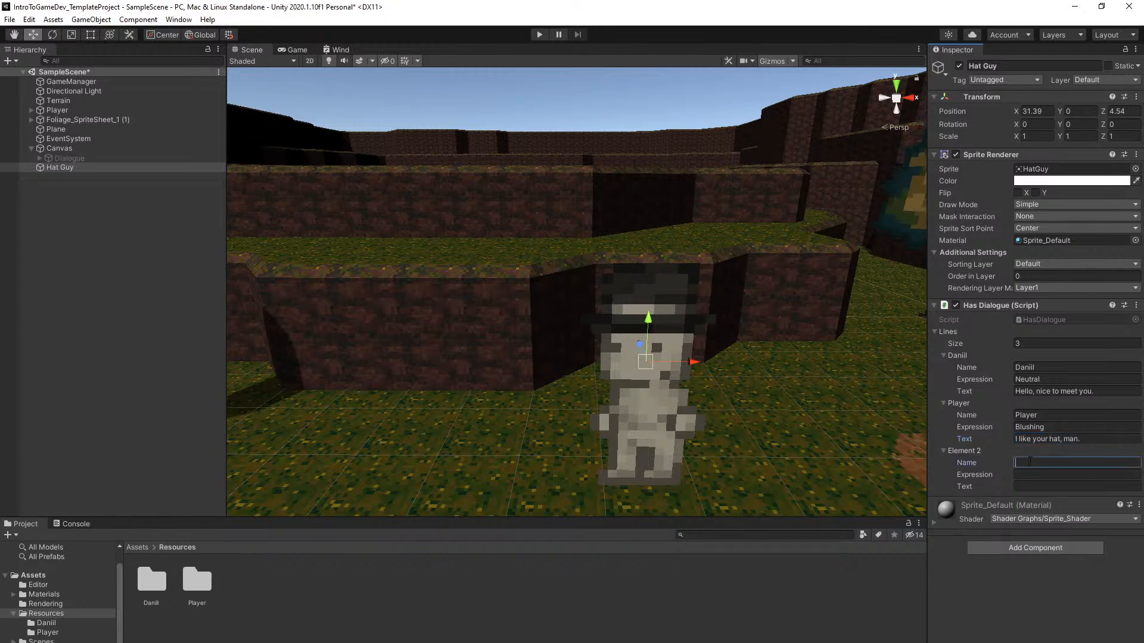
{"action": "type", "text": "Daniil"}
{"action": "key", "text": "Tab"}
{"action": "type", "text": "Neutral"}
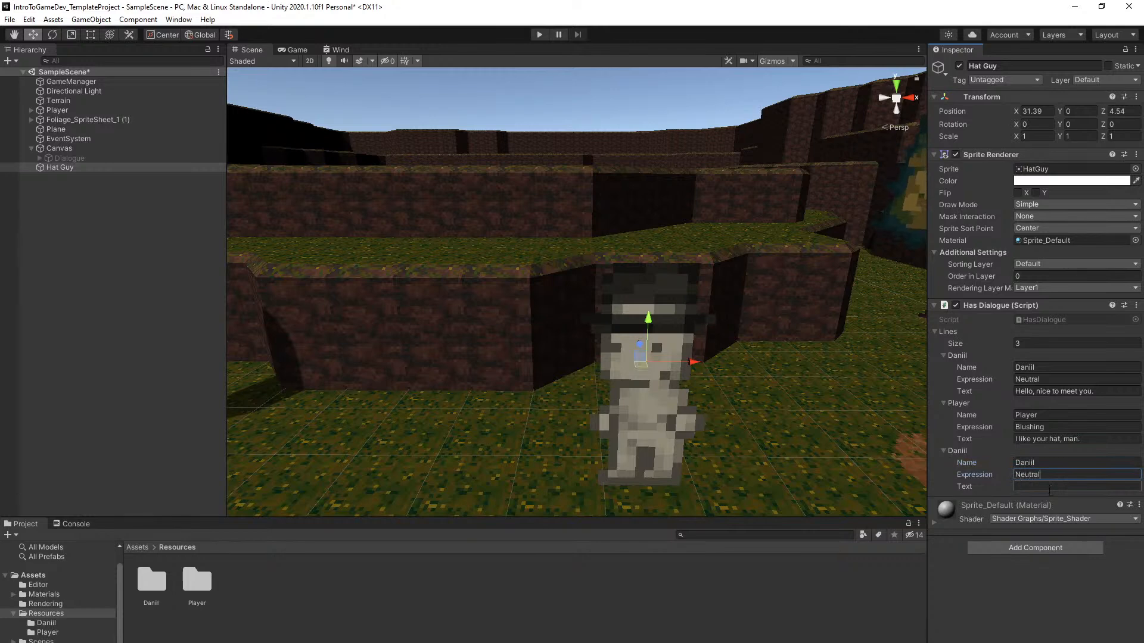
{"action": "left_click", "coordinate": [1050, 487]}
{"action": "type", "text": "You'll "}
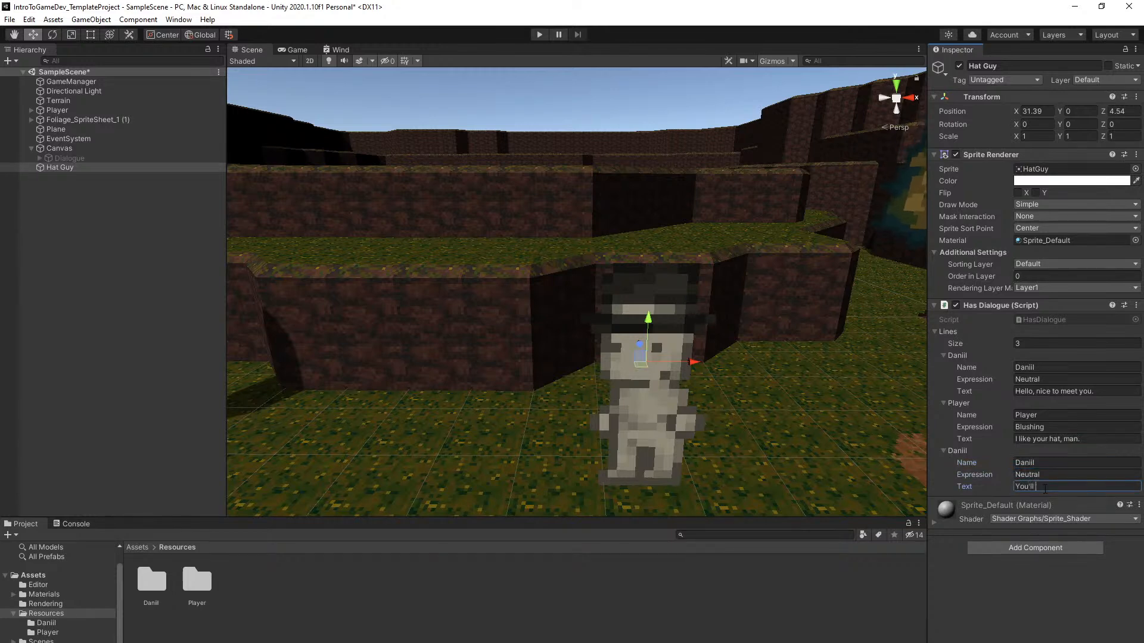
{"action": "type", "text": "never be me."}
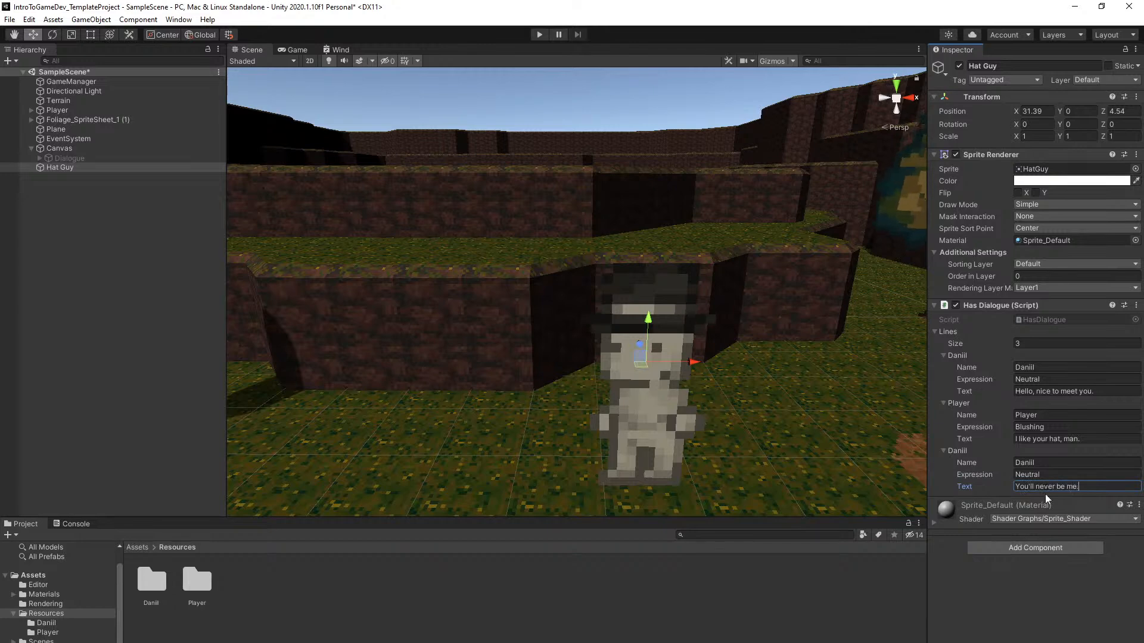
{"action": "key", "text": "ctrl+s"}
{"action": "scroll", "coordinate": [821, 436], "scroll_direction": "down", "scroll_amount": 2}
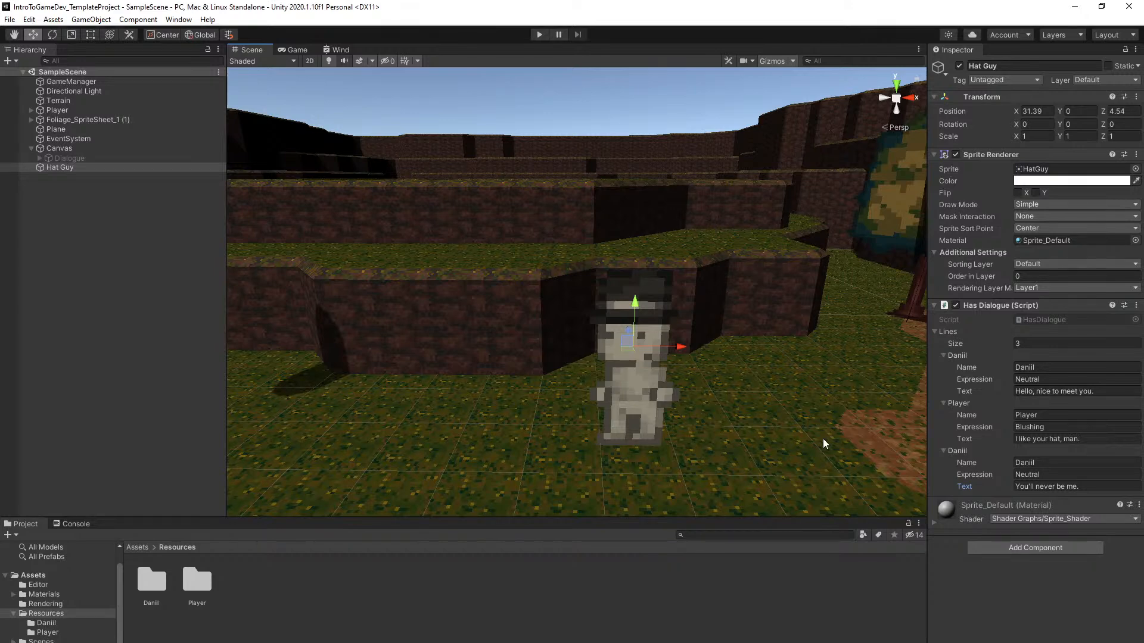
Check the expression sprites in the Daniil folder under Resources, and return to Hat Guy's component settings
{"action": "double_click", "coordinate": [150, 581]}
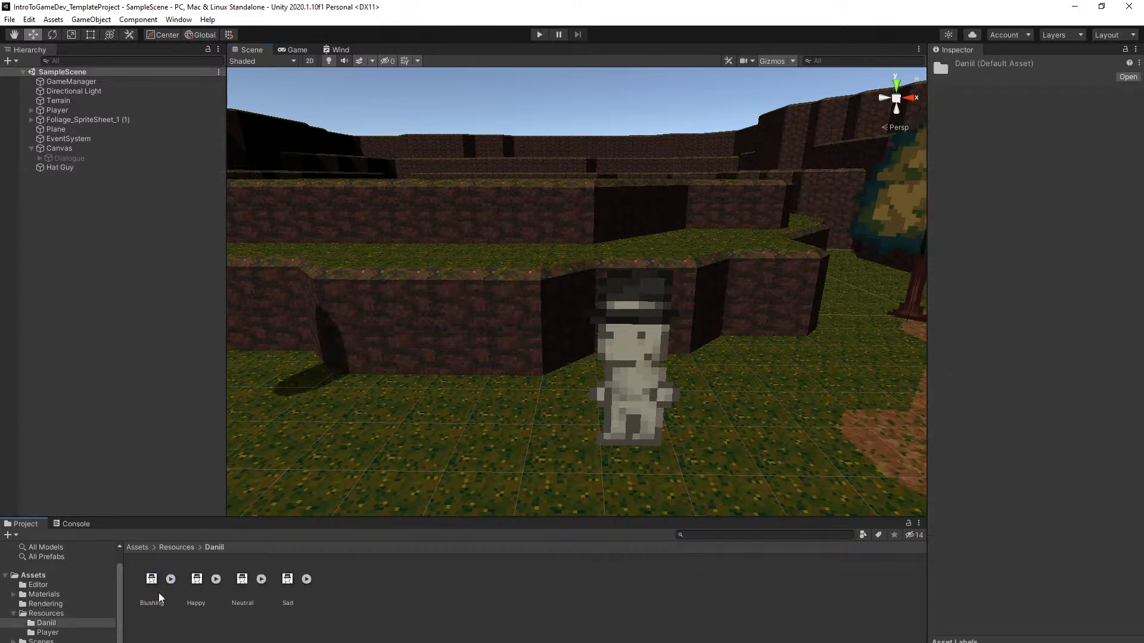
{"action": "left_click", "coordinate": [177, 547]}
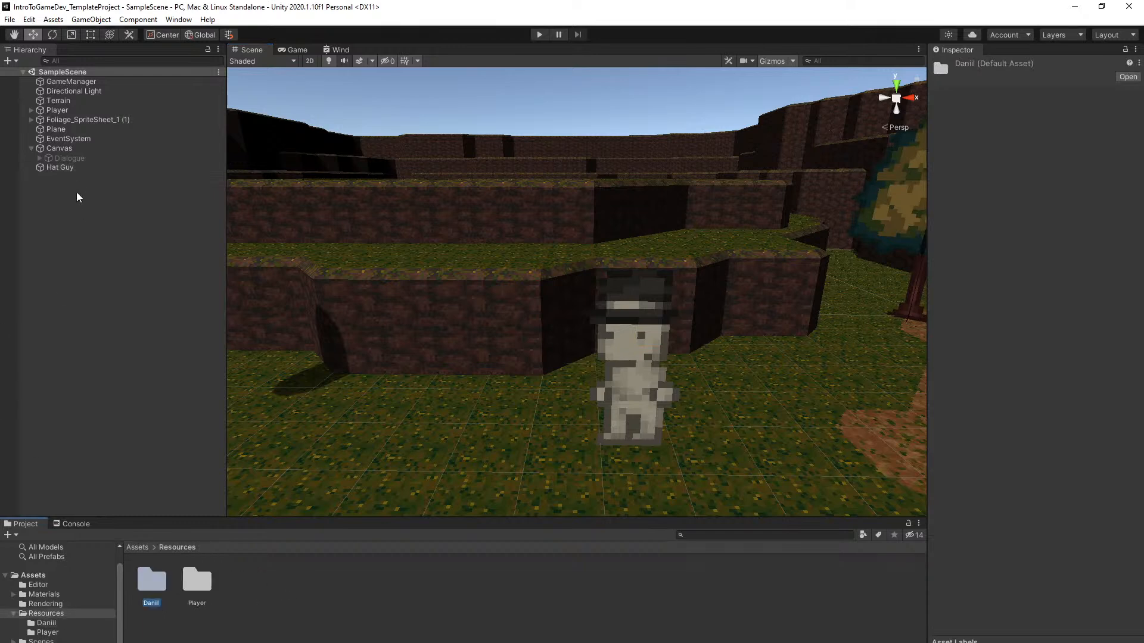
{"action": "left_click", "coordinate": [82, 169]}
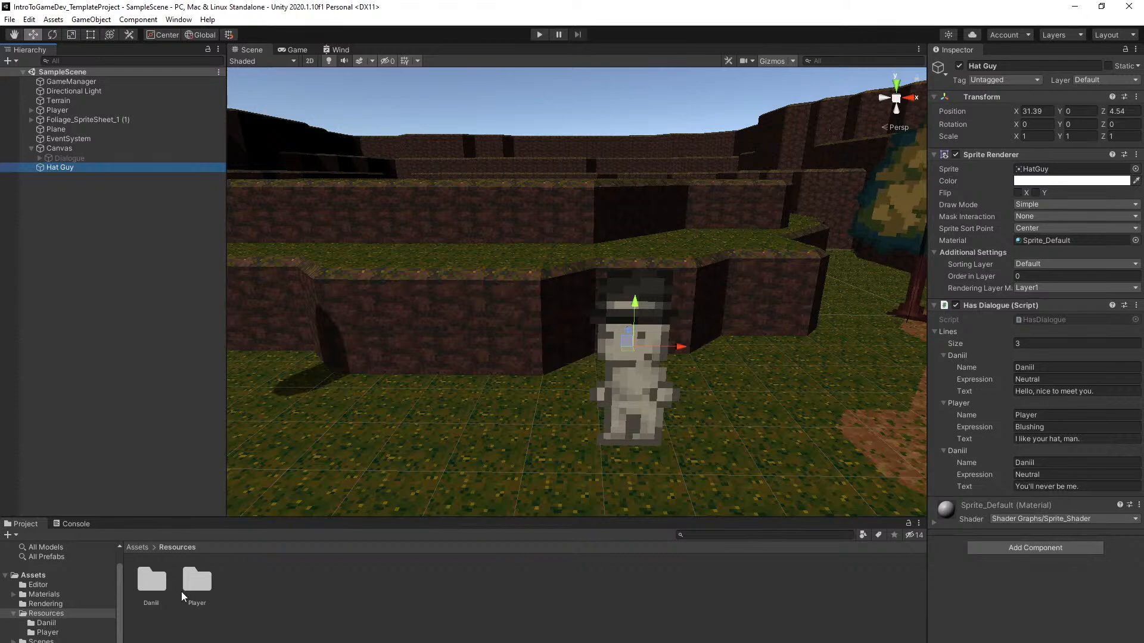
Add a Box Collider component to Hat Guy, enable Is Trigger on it and save the scene
{"action": "scroll", "coordinate": [638, 387], "scroll_direction": "down", "scroll_amount": 2}
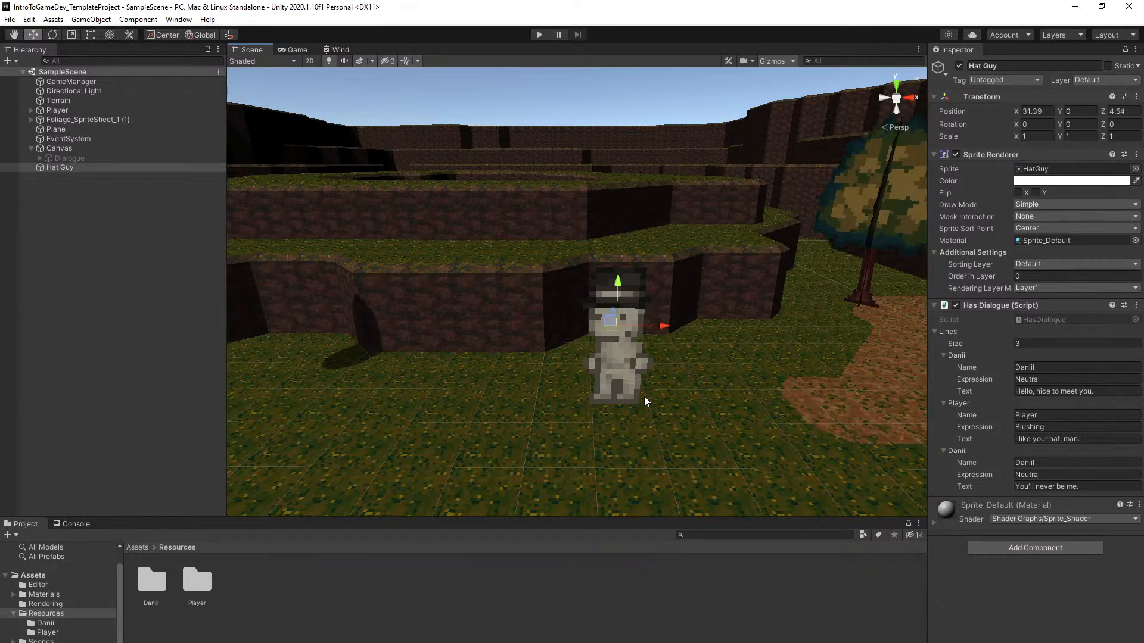
{"action": "right_click_drag", "start_coordinate": [525, 363], "coordinate": [537, 368]}
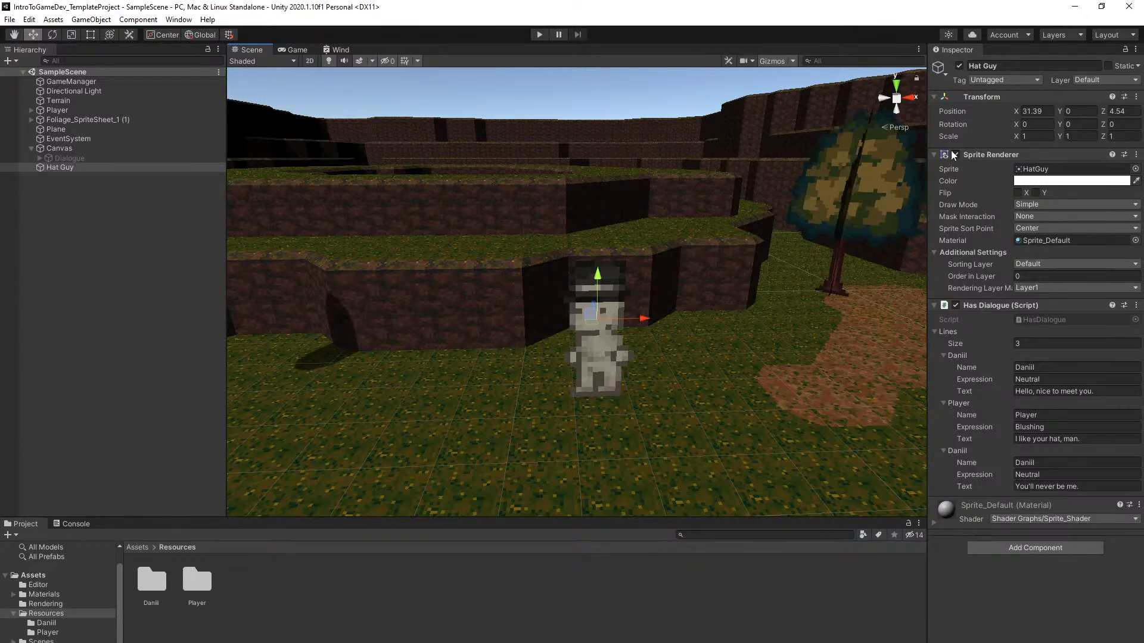
{"action": "left_click", "coordinate": [1049, 547]}
{"action": "type", "text": "box"}
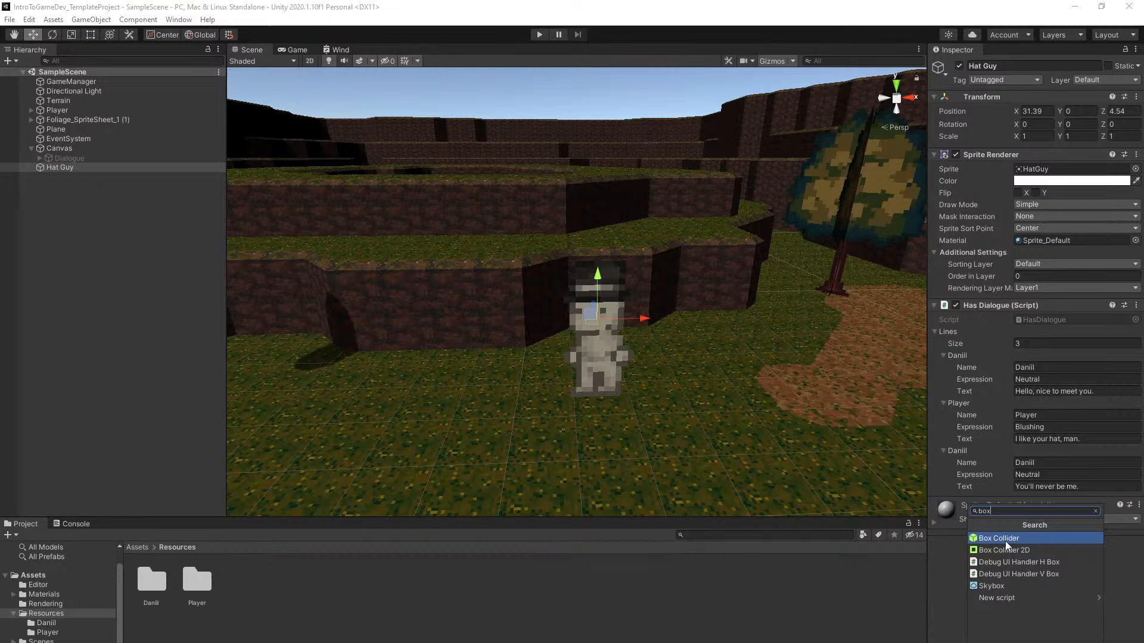
{"action": "left_click", "coordinate": [1007, 540]}
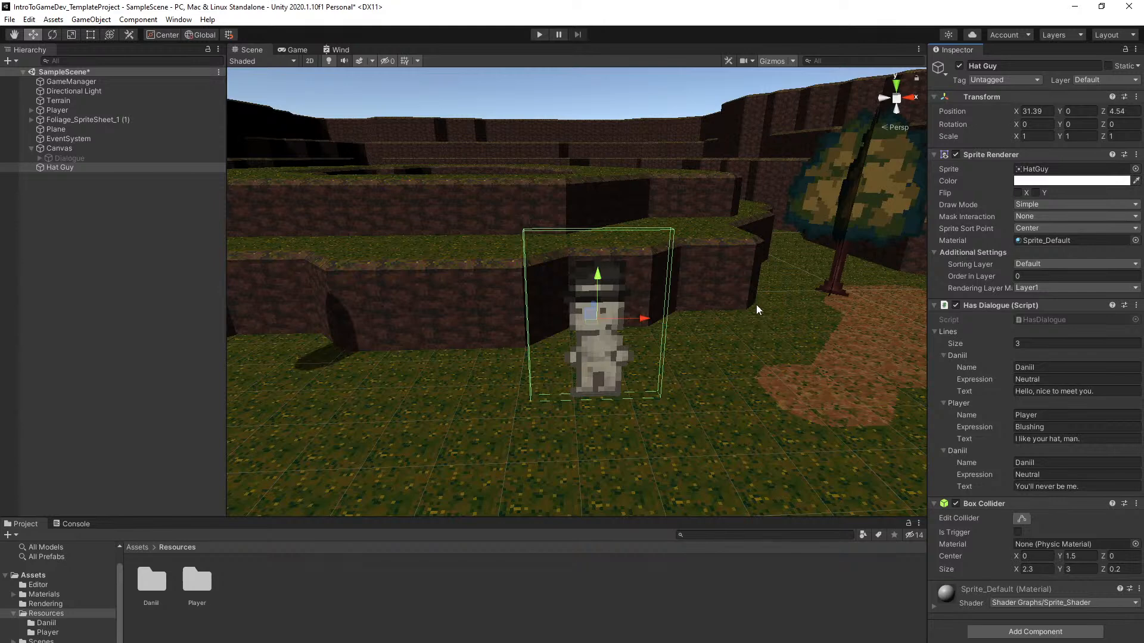
{"action": "scroll", "coordinate": [767, 337], "scroll_direction": "up", "scroll_amount": 2}
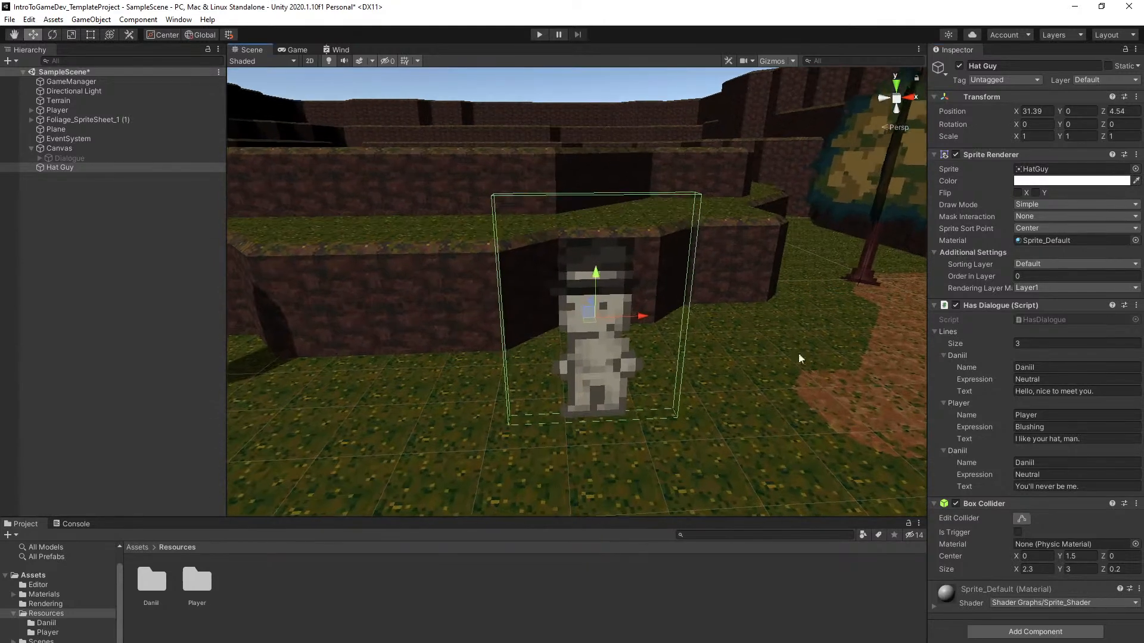
{"action": "left_click", "coordinate": [1017, 532]}
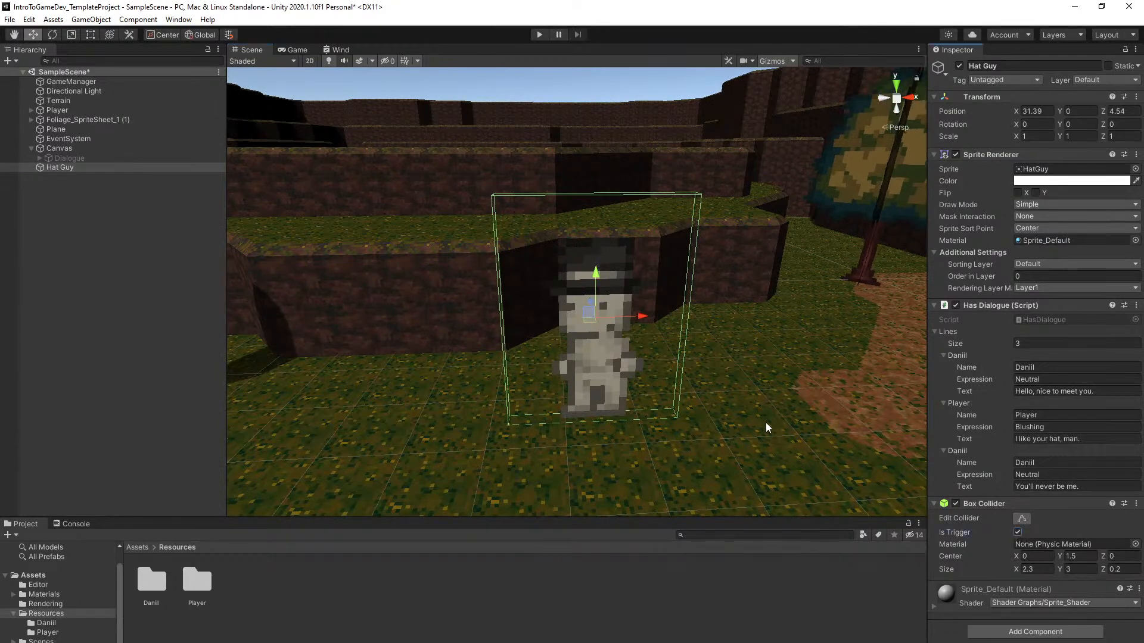
{"action": "key", "text": "ctrl+s"}
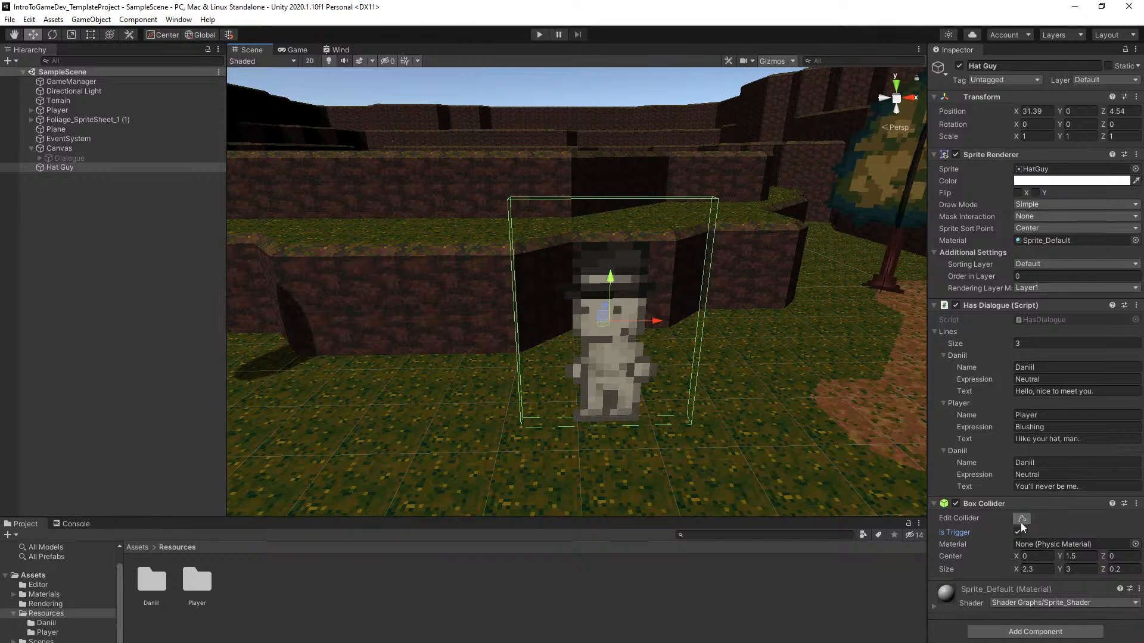
Edit Hat Guy's box collider by its face handles to about 3.86 wide and 2.71 deep, and save the scene
{"action": "right_click_drag", "start_coordinate": [811, 386], "coordinate": [624, 381]}
{"action": "key", "text": "d"}
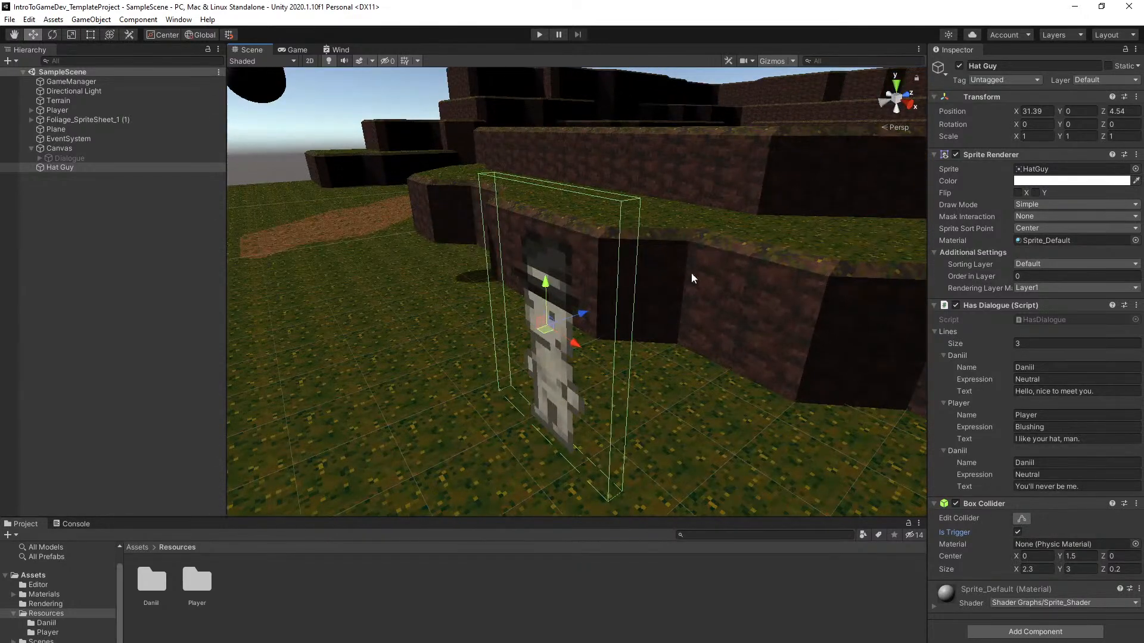
{"action": "left_click", "coordinate": [777, 60]}
{"action": "left_click", "coordinate": [777, 60]}
{"action": "left_click", "coordinate": [771, 61]}
{"action": "left_click", "coordinate": [771, 61]}
{"action": "left_click", "coordinate": [1027, 521]}
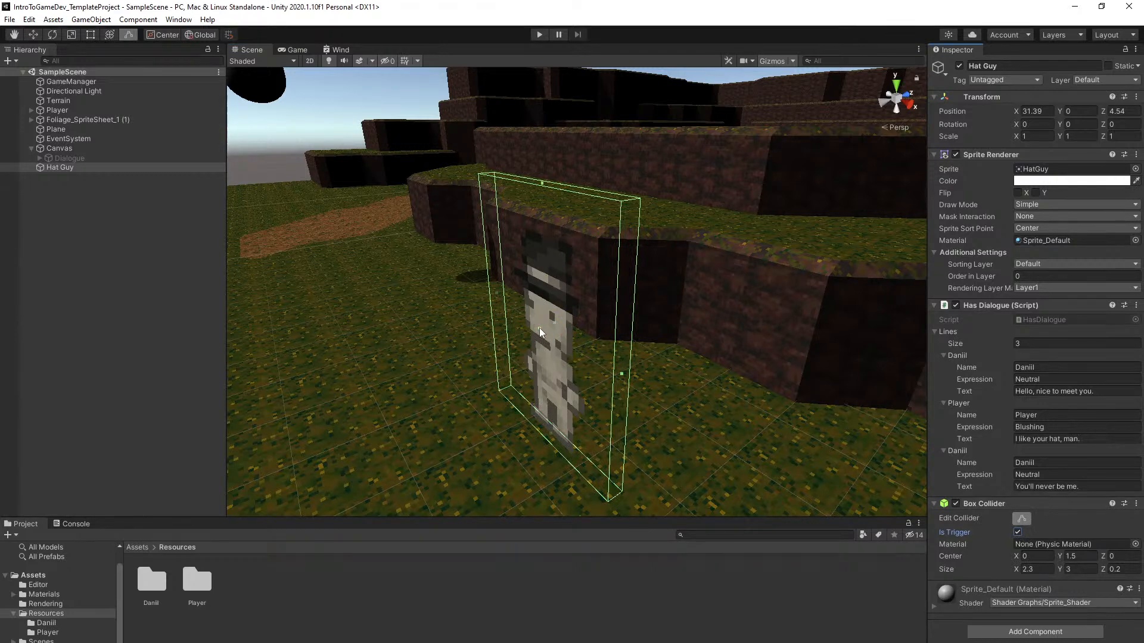
{"action": "left_click_drag", "start_coordinate": [541, 332], "coordinate": [627, 340]}
{"action": "key", "text": "a"}
{"action": "right_click_drag", "start_coordinate": [627, 341], "coordinate": [636, 288]}
{"action": "left_click_drag", "start_coordinate": [636, 286], "coordinate": [585, 296]}
{"action": "key", "text": "d"}
{"action": "right_click_drag", "start_coordinate": [654, 308], "coordinate": [620, 314]}
{"action": "left_click_drag", "start_coordinate": [605, 317], "coordinate": [617, 347]}
{"action": "left_click_drag", "start_coordinate": [467, 334], "coordinate": [441, 346]}
{"action": "key", "text": "a"}
{"action": "right_click_drag", "start_coordinate": [441, 346], "coordinate": [623, 339]}
{"action": "key", "text": "ctrl+s"}
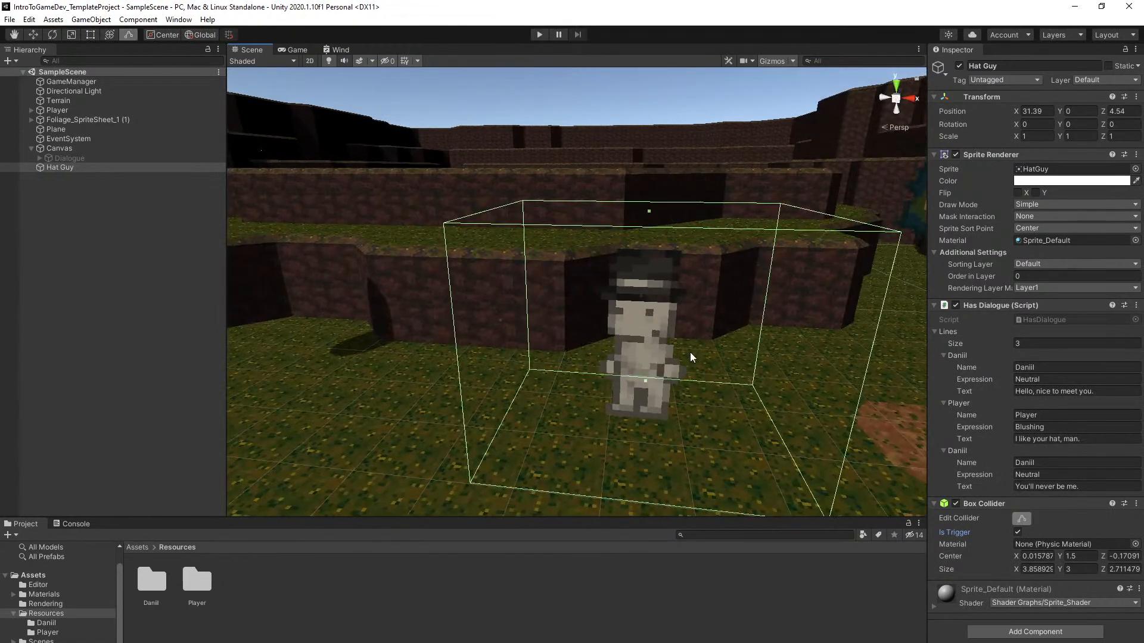
Extend the front of Hat Guy's box collider so it is about 3.10 deep, save the scene and clear the selection
{"action": "right_click_drag", "start_coordinate": [667, 378], "coordinate": [690, 378]}
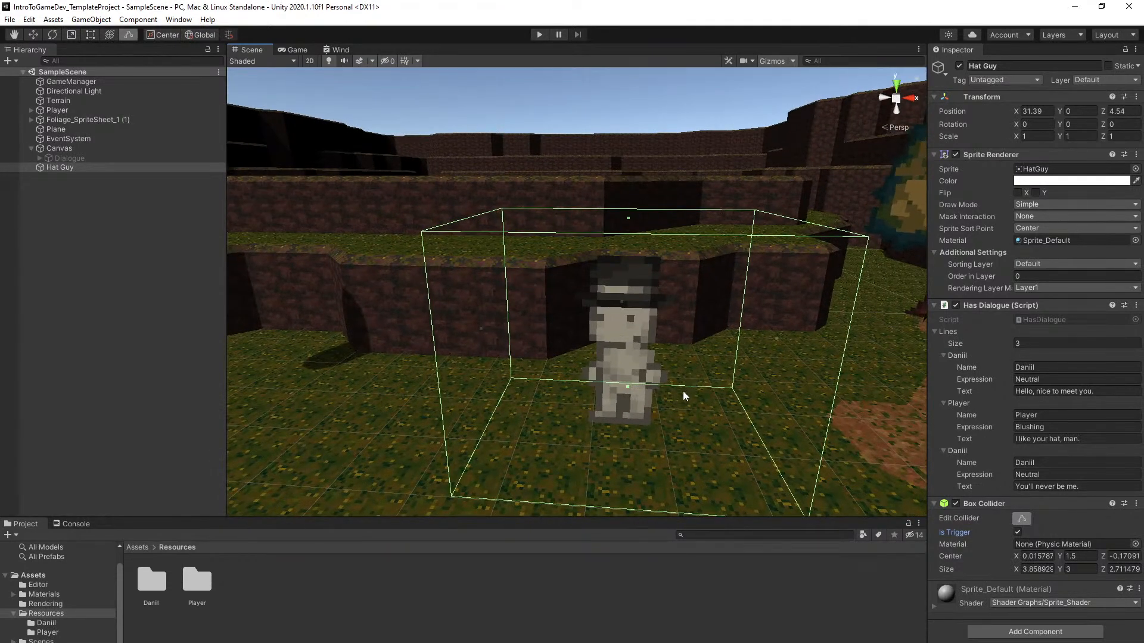
{"action": "left_click_drag", "start_coordinate": [668, 370], "coordinate": [604, 382], "text": "alt"}
{"action": "key", "text": "ctrl+s"}
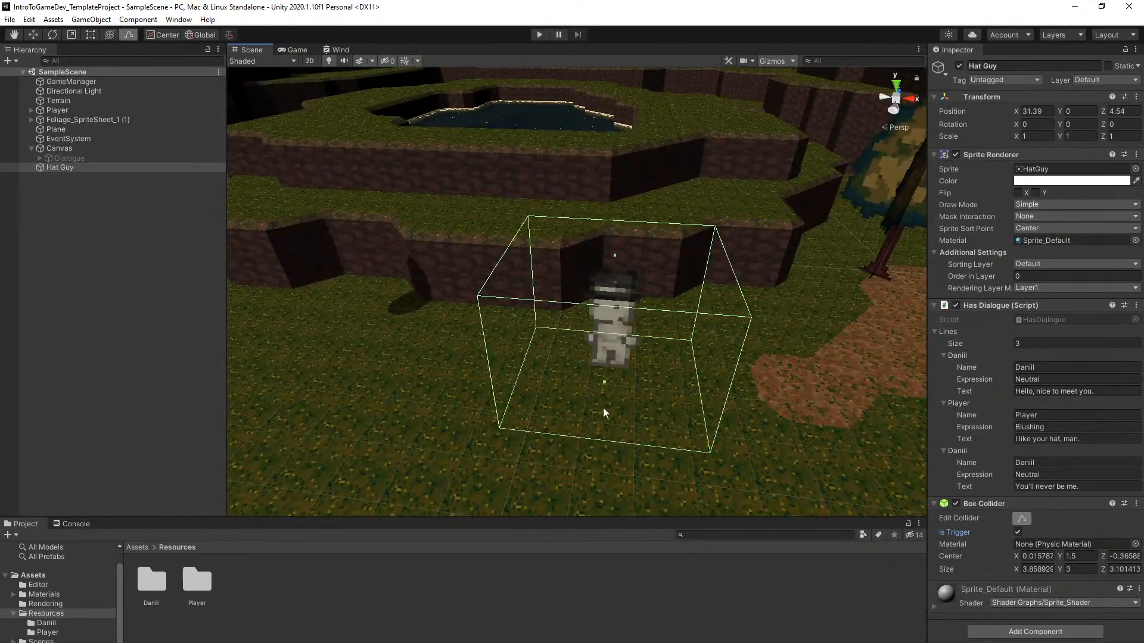
{"action": "left_click", "coordinate": [668, 606]}
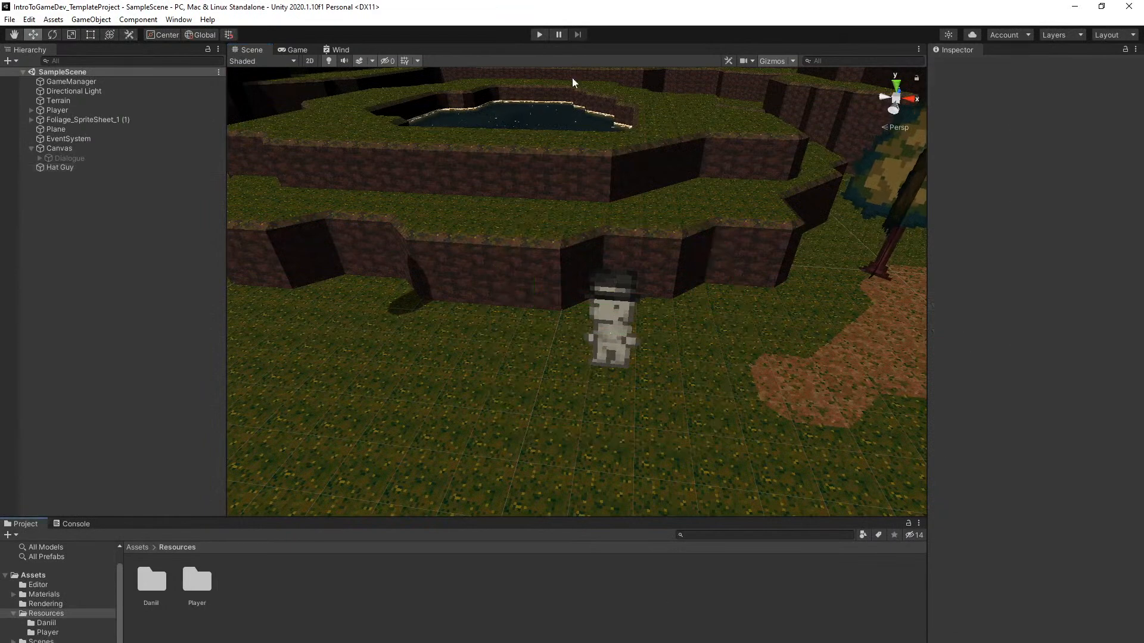
Run the game and walk the player capsule over to stand beside Hat Guy
{"action": "left_click", "coordinate": [540, 34]}
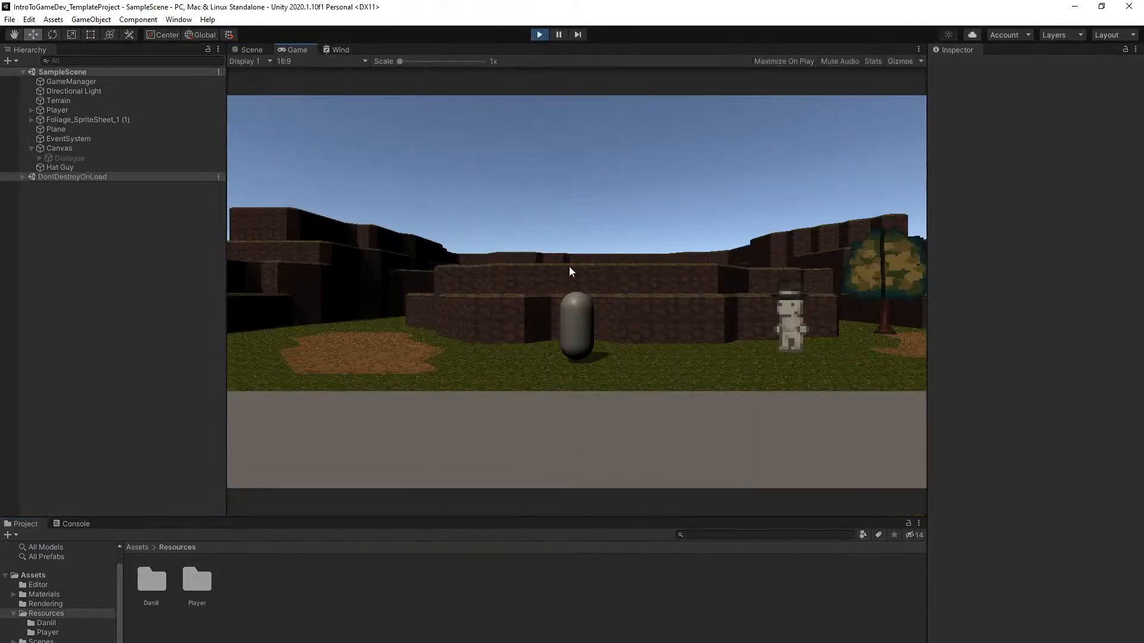
{"action": "key", "text": "w"}
{"action": "key", "text": "d"}
{"action": "key", "text": "s"}
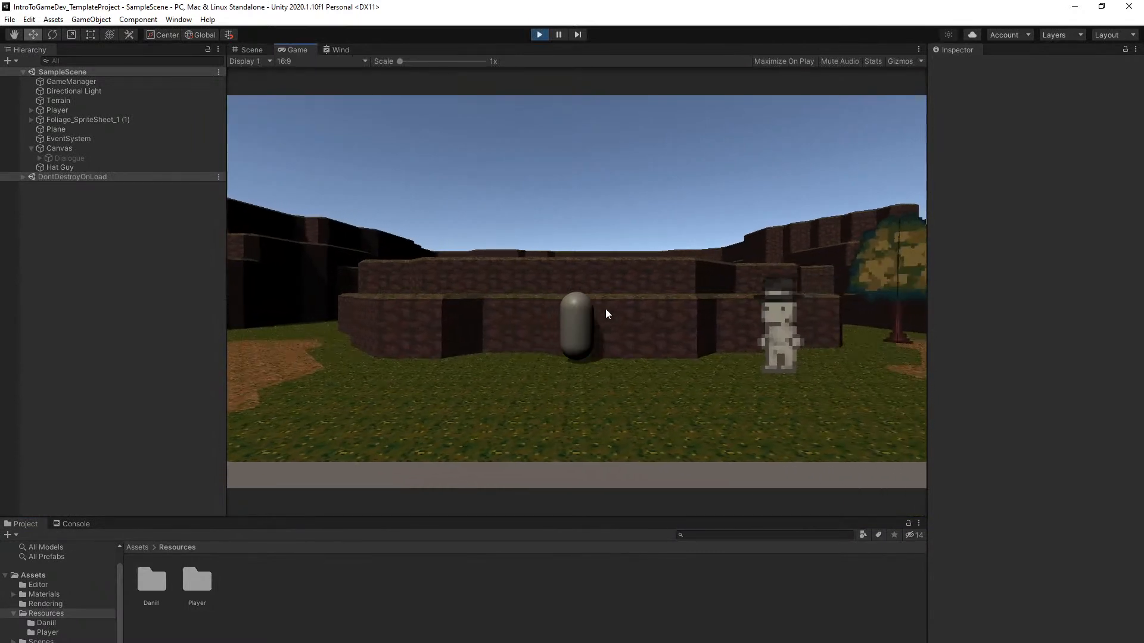
{"action": "key", "text": "d"}
{"action": "key", "text": "s"}
{"action": "key", "text": "a"}
{"action": "key", "text": "d"}
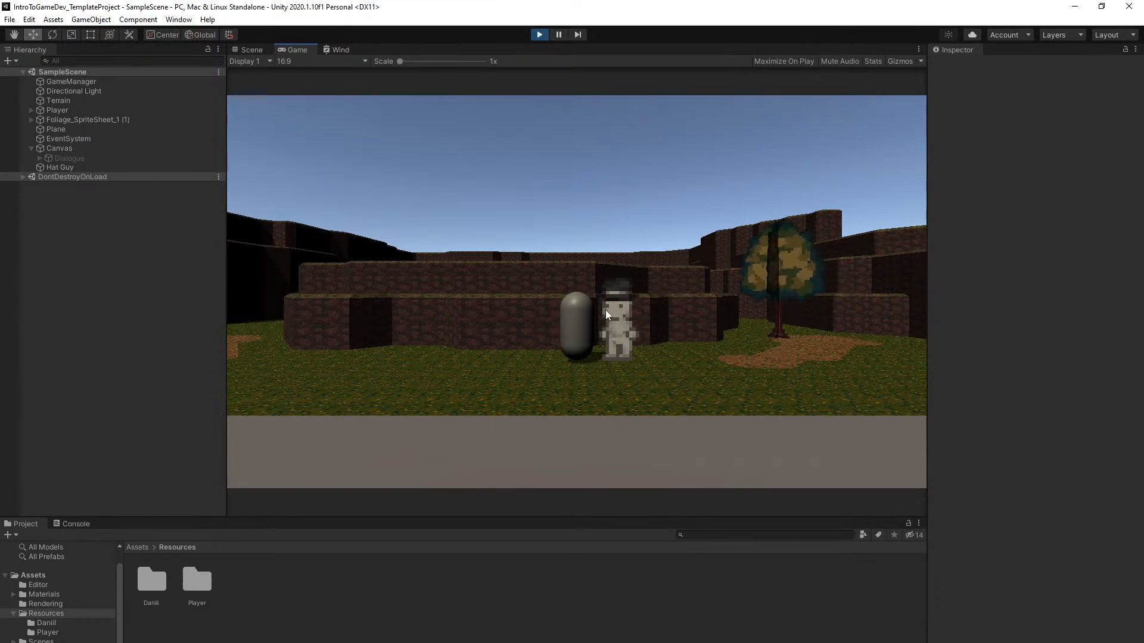
Talk to Hat Guy in the running game and go through his three dialogue lines twice until the dialogue closes
{"action": "key", "text": "e"}
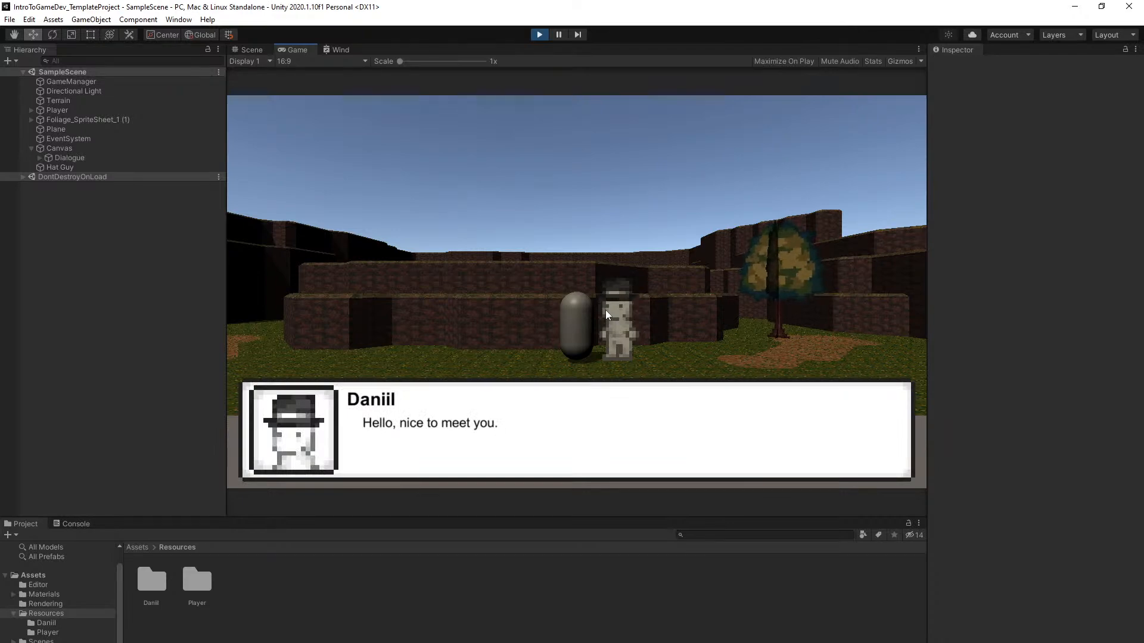
{"action": "key", "text": "e"}
{"action": "key", "text": "e"}
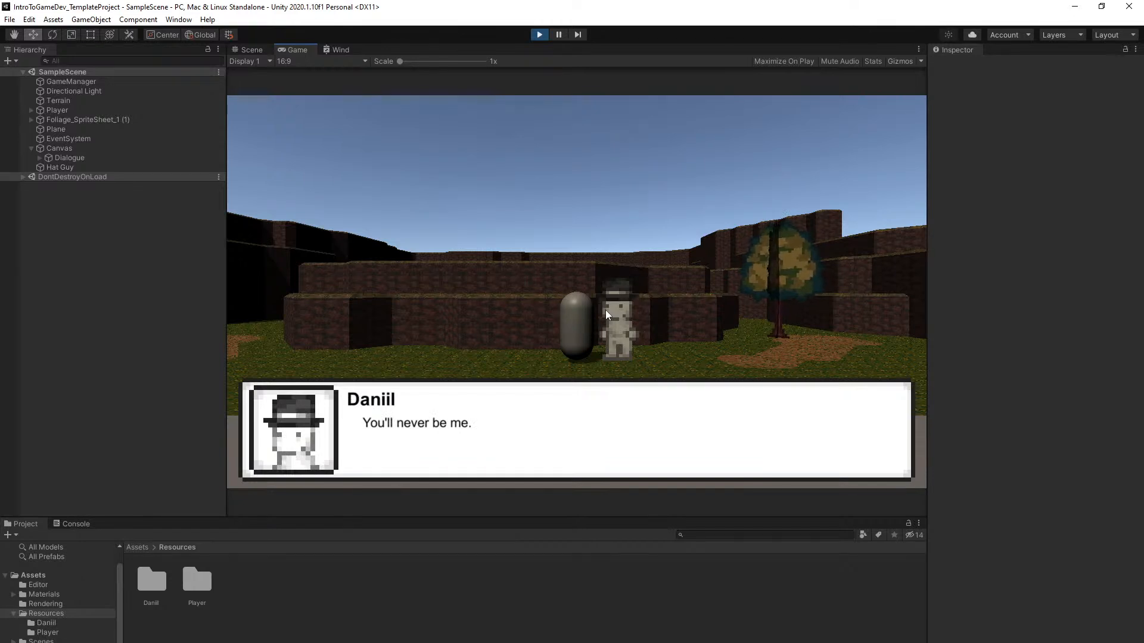
{"action": "key", "text": "e"}
{"action": "key", "text": "e"}
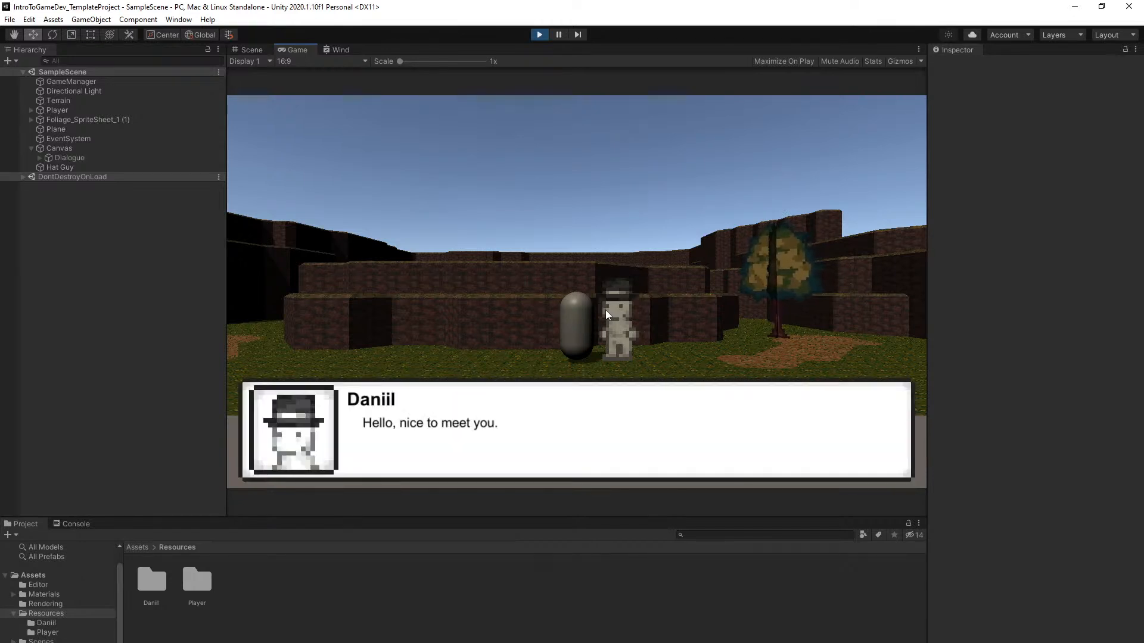
{"action": "key", "text": "e"}
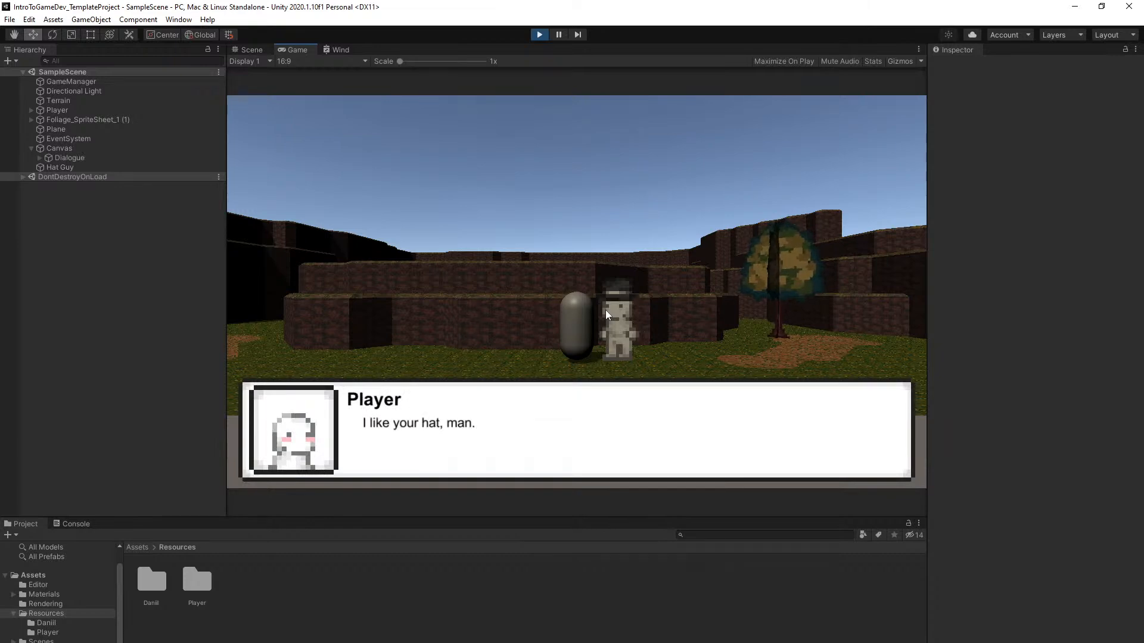
{"action": "key", "text": "e"}
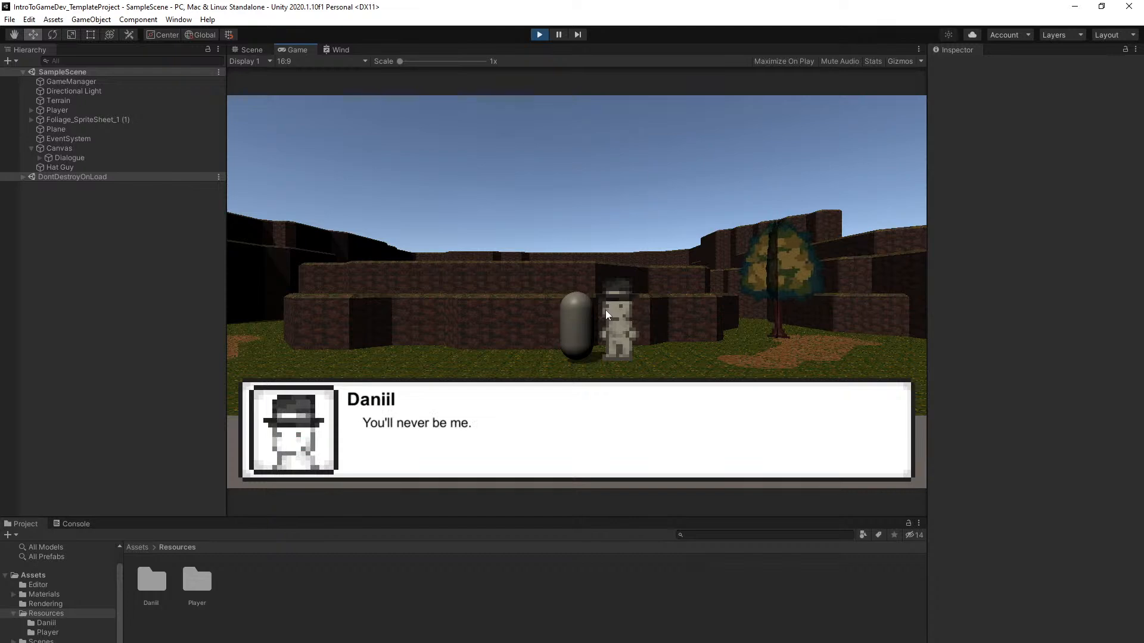
{"action": "key", "text": "e"}
Test the player's movement by walking past Hat Guy and jumping up onto the terrain ledges near the pond
{"action": "key", "text": "d"}
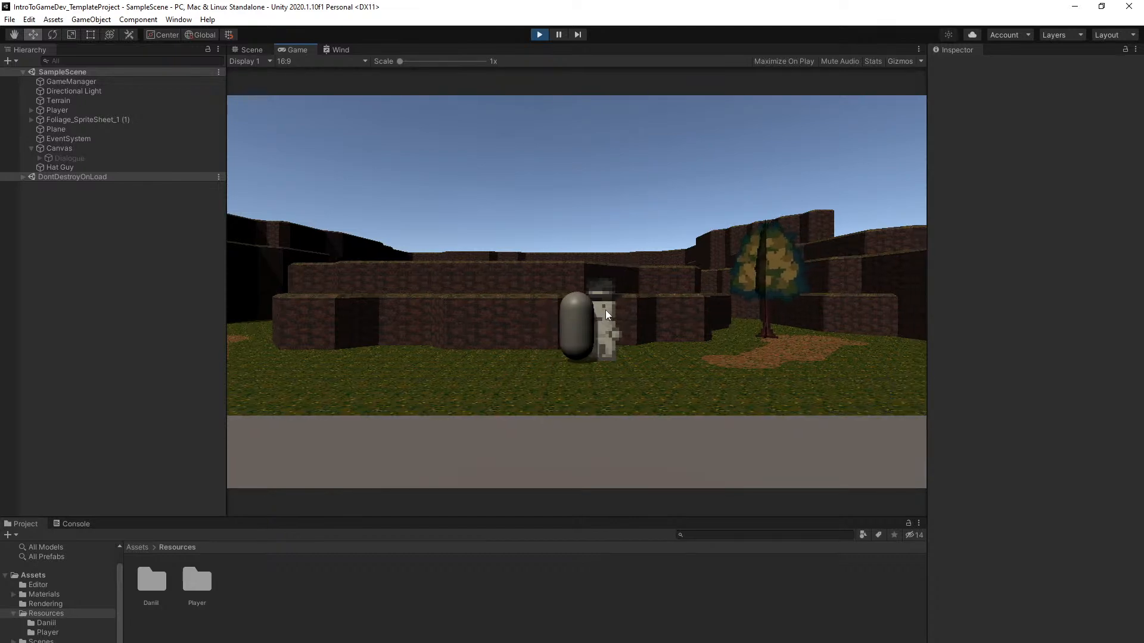
{"action": "key", "text": "d"}
{"action": "key", "text": "a"}
{"action": "key", "text": "a"}
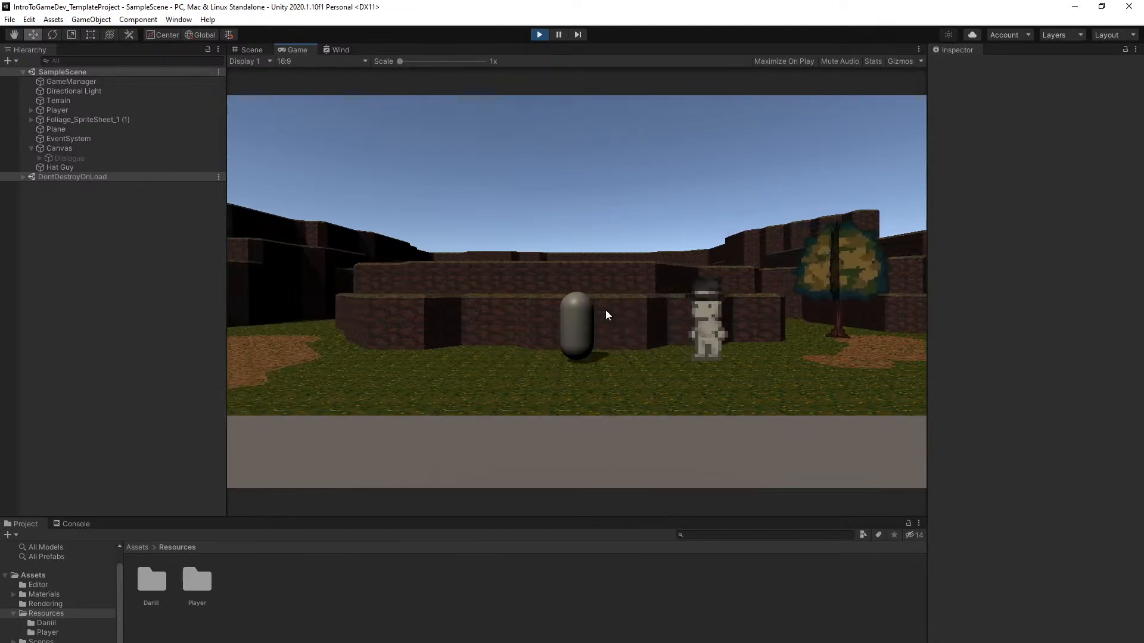
{"action": "key", "text": "w"}
{"action": "key", "text": "space"}
{"action": "key", "text": "w"}
{"action": "key", "text": "space"}
{"action": "key", "text": "a"}
{"action": "key", "text": "s"}
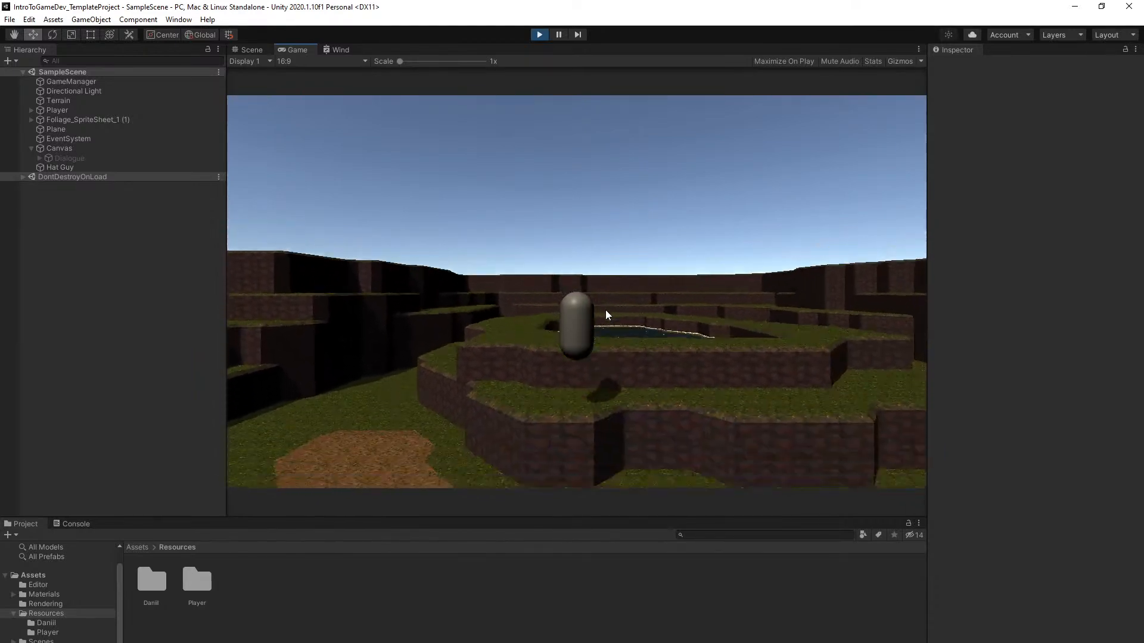
Jump the player onto the ledge behind Hat Guy, drop back to the ground and walk back towards him
{"action": "key", "text": "d"}
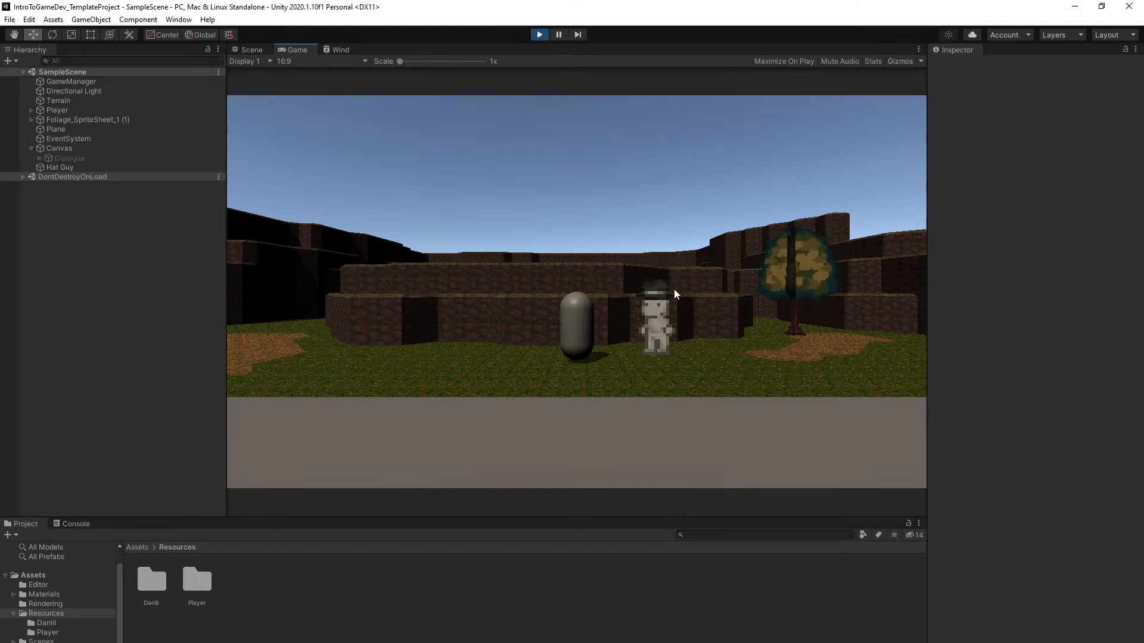
{"action": "key", "text": "w"}
{"action": "key", "text": "space"}
{"action": "key", "text": "d"}
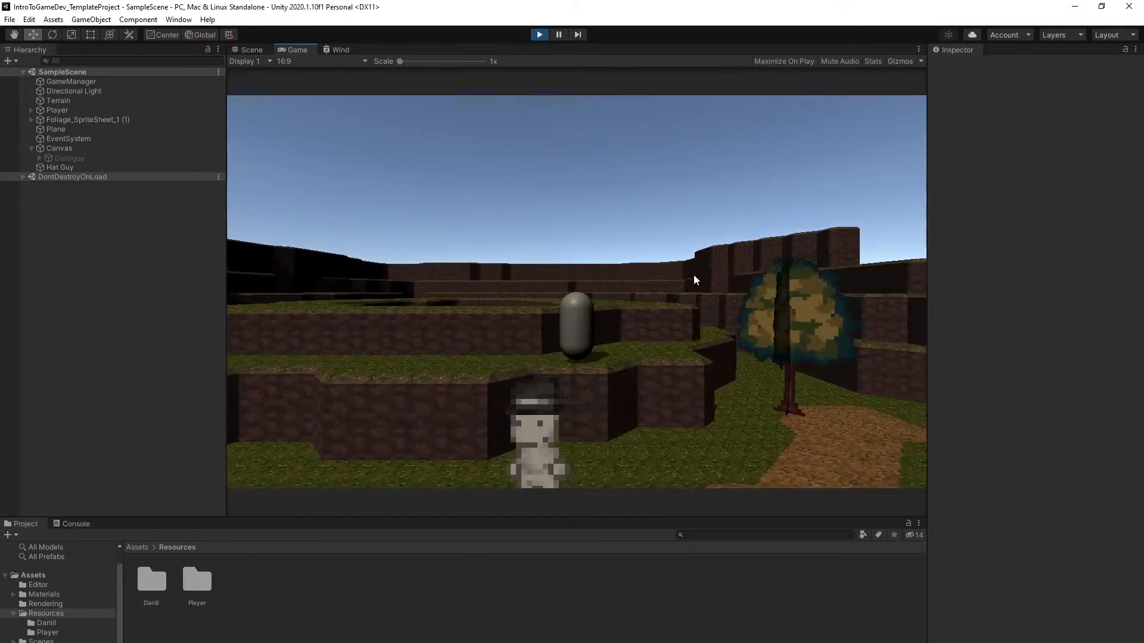
{"action": "key", "text": "s"}
{"action": "key", "text": "a"}
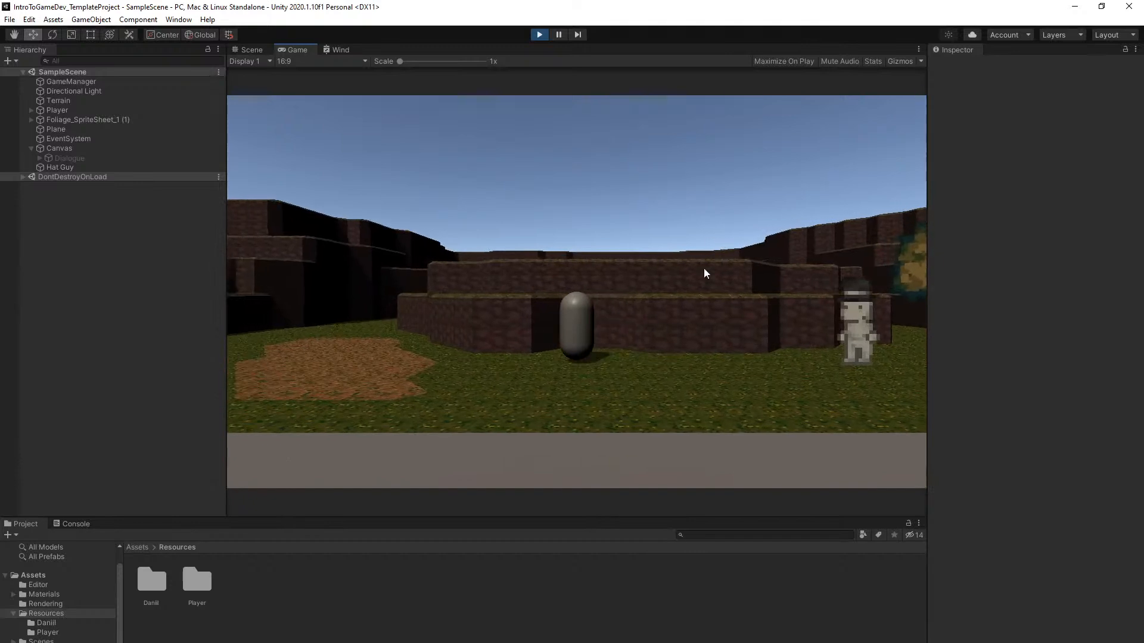
{"action": "key", "text": "d"}
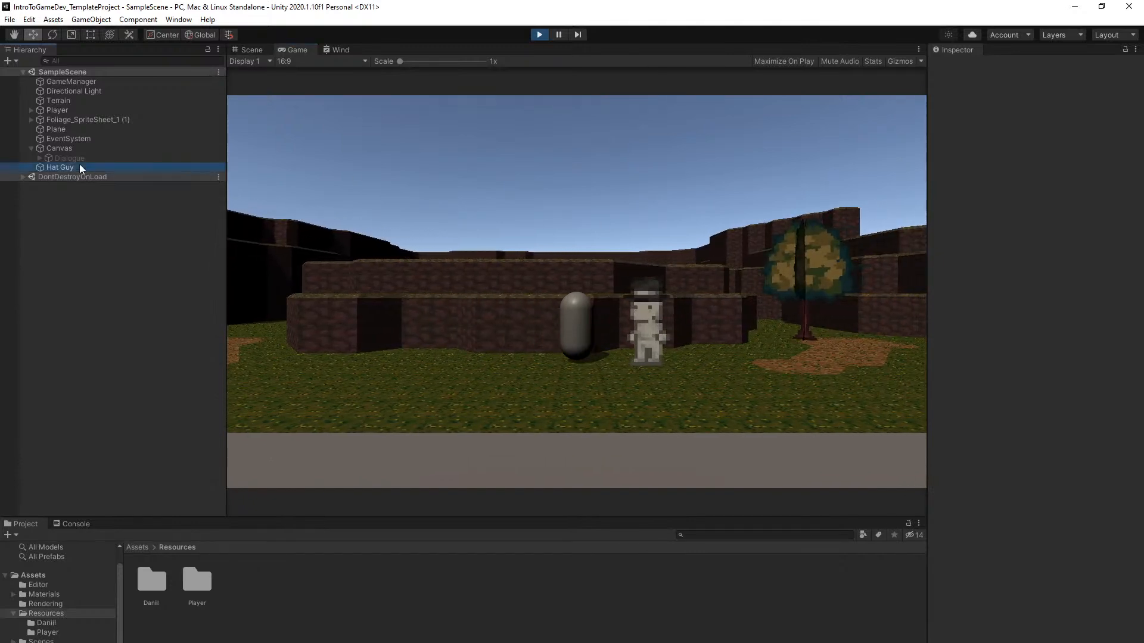
With the game running, set the Size of Hat Guy's dialogue Lines to 5, expand both added lines and try to save
{"action": "left_click", "coordinate": [80, 167]}
{"action": "left_click", "coordinate": [1028, 345]}
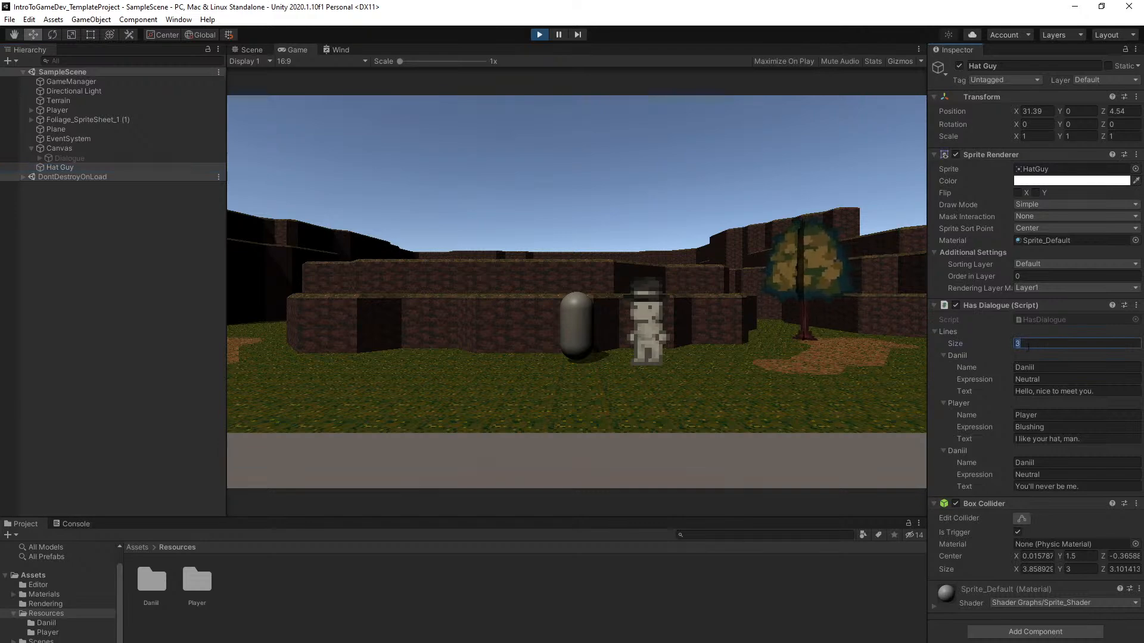
{"action": "type", "text": "5"}
{"action": "key", "text": "Return"}
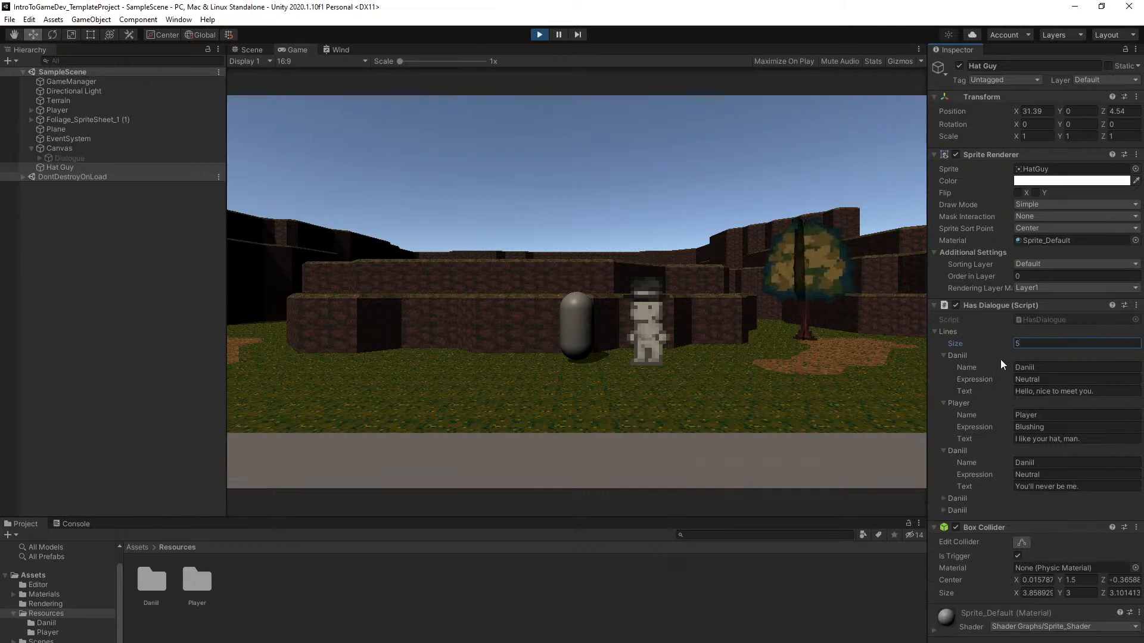
{"action": "left_click", "coordinate": [955, 511]}
{"action": "left_click", "coordinate": [960, 499]}
{"action": "scroll", "coordinate": [959, 499], "scroll_direction": "down", "scroll_amount": 3}
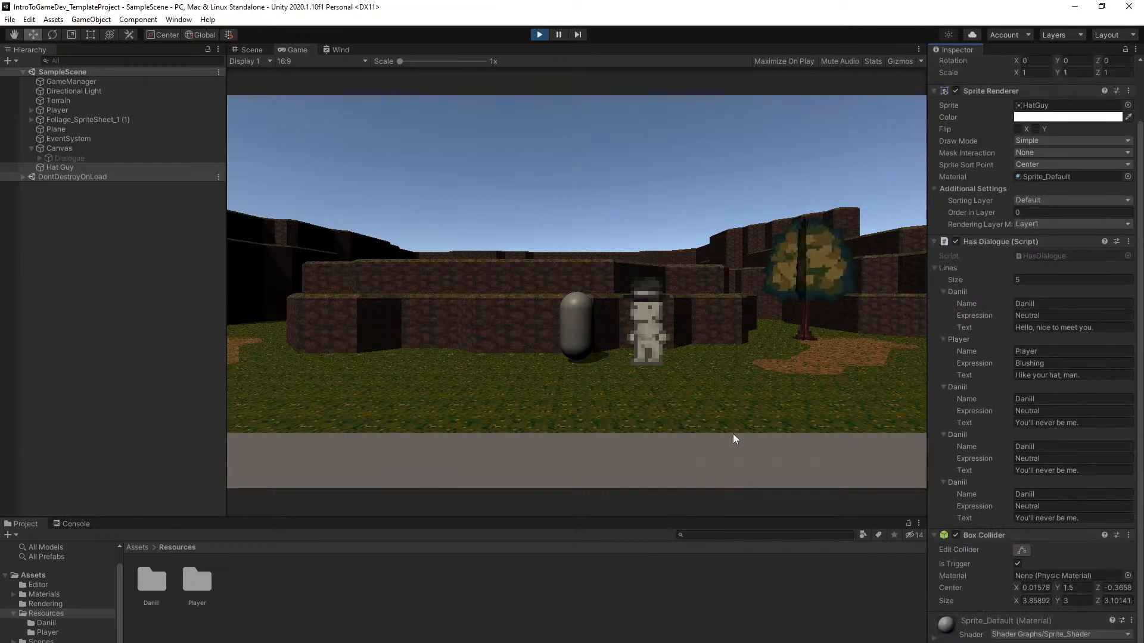
{"action": "key", "text": "ctrl+s"}
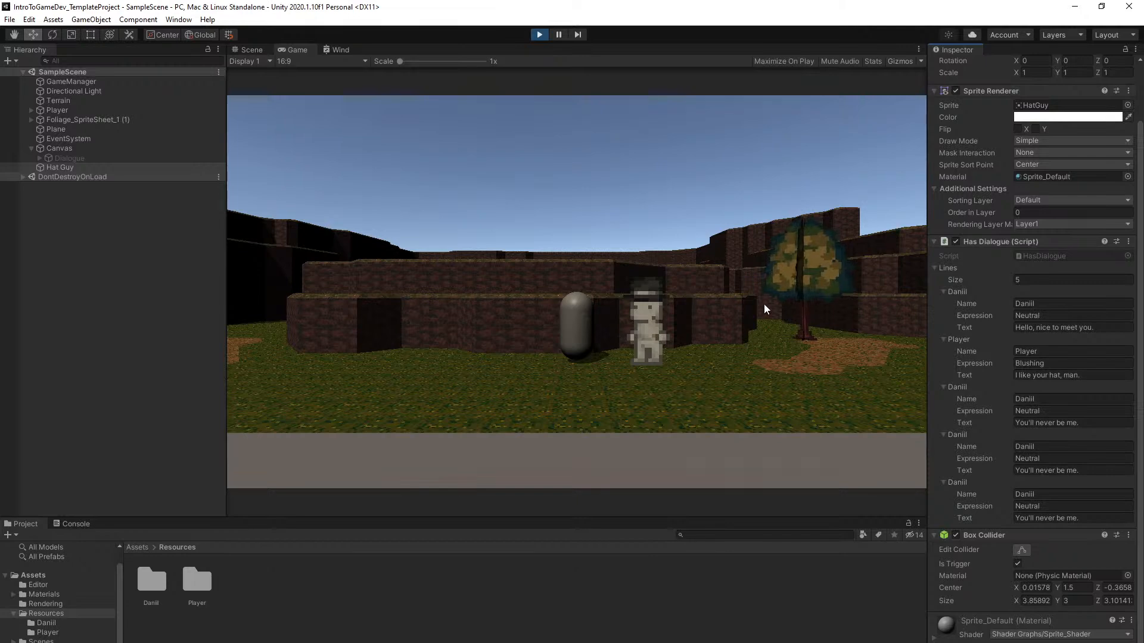
With the game running, set the text of Hat Guy's fourth dialogue line to "You WISH you were me."
{"action": "left_click", "coordinate": [1062, 469]}
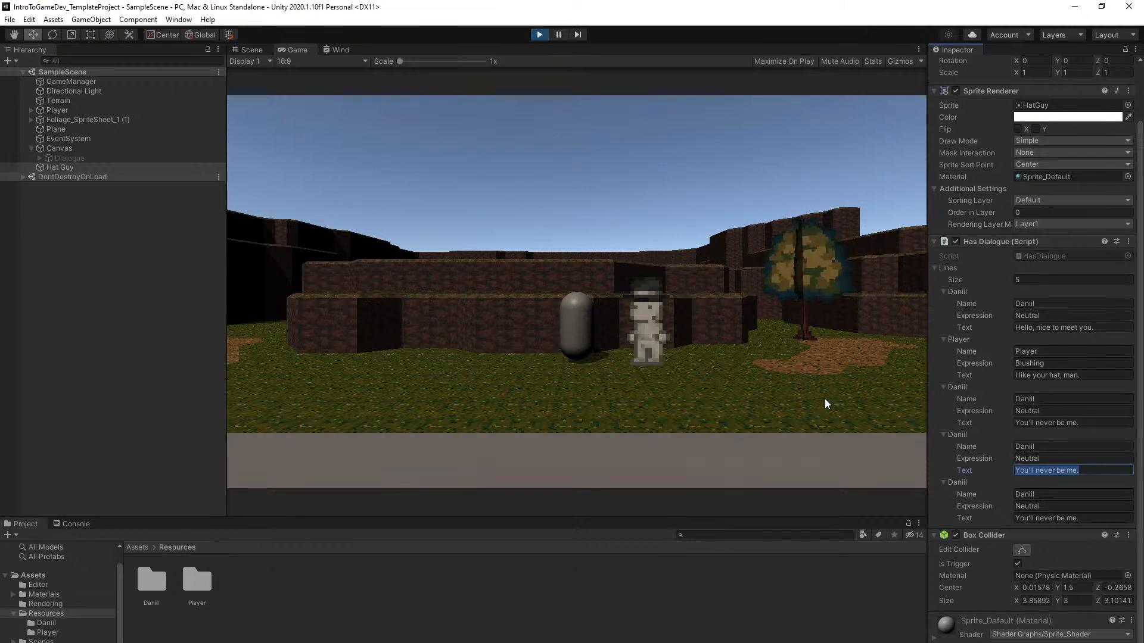
{"action": "type", "text": "You WIS"}
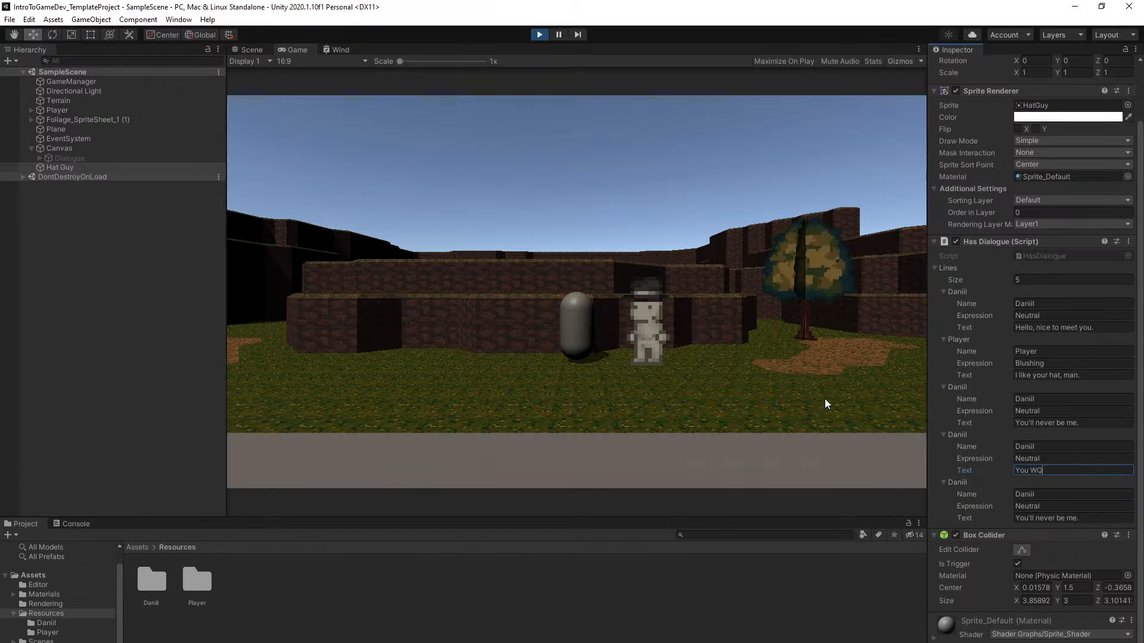
{"action": "type", "text": "H you "}
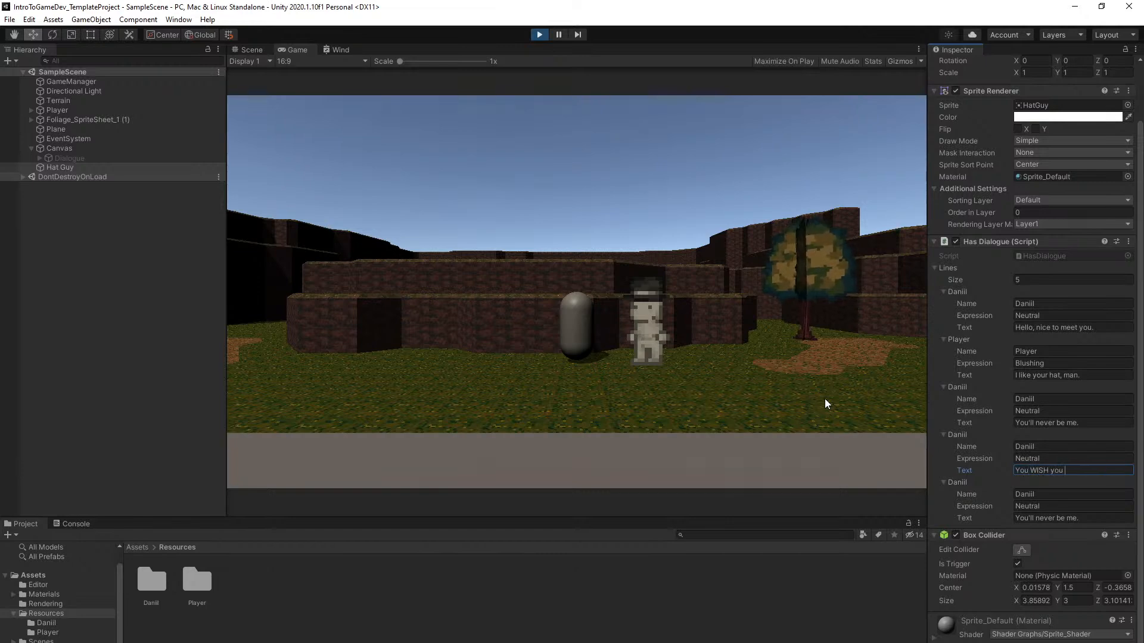
{"action": "type", "text": "were me."}
Set the fifth dialogue line's name to Player, expression to Sad and text to ":'( Daniil please"
{"action": "left_click", "coordinate": [1052, 495]}
{"action": "type", "text": "Player"}
{"action": "left_click", "coordinate": [1042, 503]}
{"action": "type", "text": "Sad"}
{"action": "key", "text": "Tab"}
{"action": "type", "text": ":'( Daniil please"}
{"action": "left_click", "coordinate": [756, 415]}
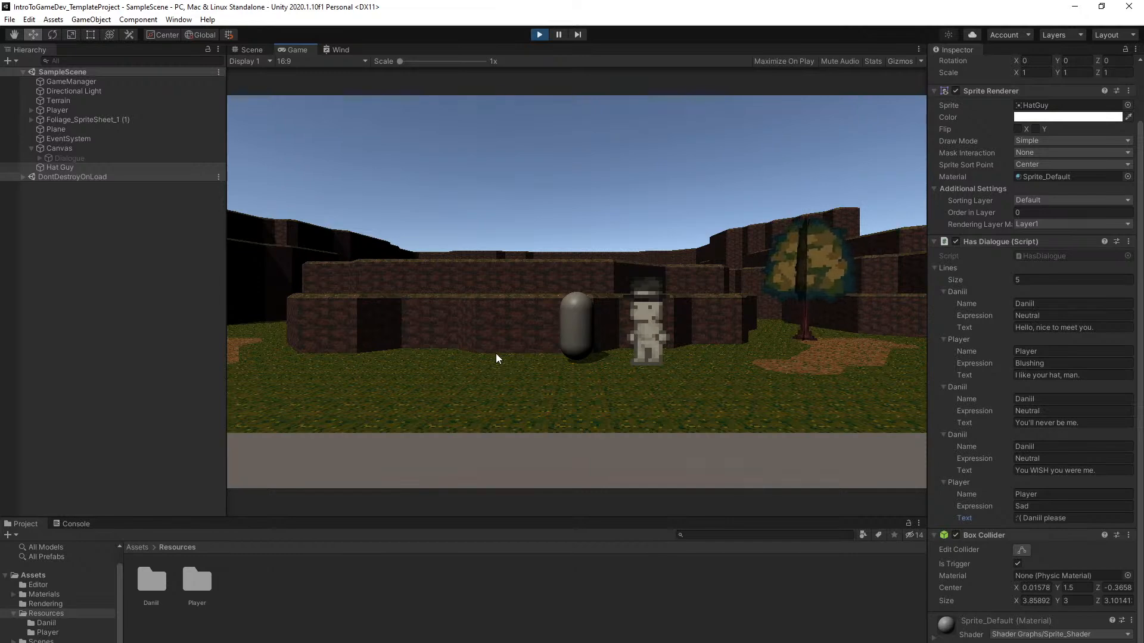
Return control to the running game and walk the player around in front of Hat Guy until close beside him
{"action": "key", "text": "s"}
{"action": "key", "text": "d"}
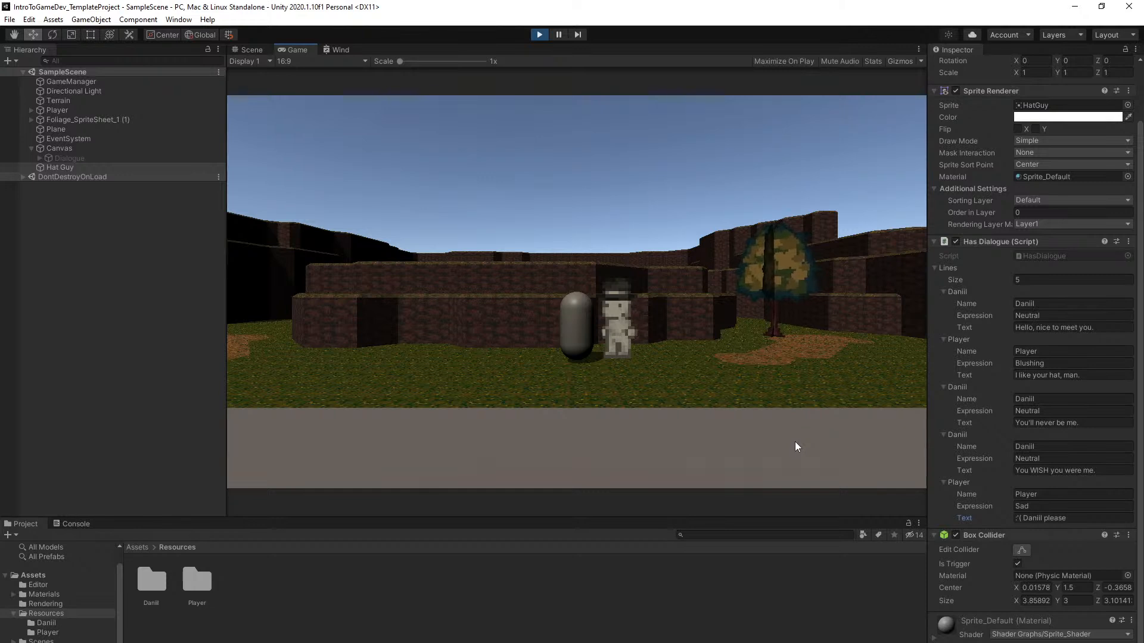
{"action": "left_click", "coordinate": [724, 600]}
{"action": "left_click", "coordinate": [668, 431]}
{"action": "key", "text": "a"}
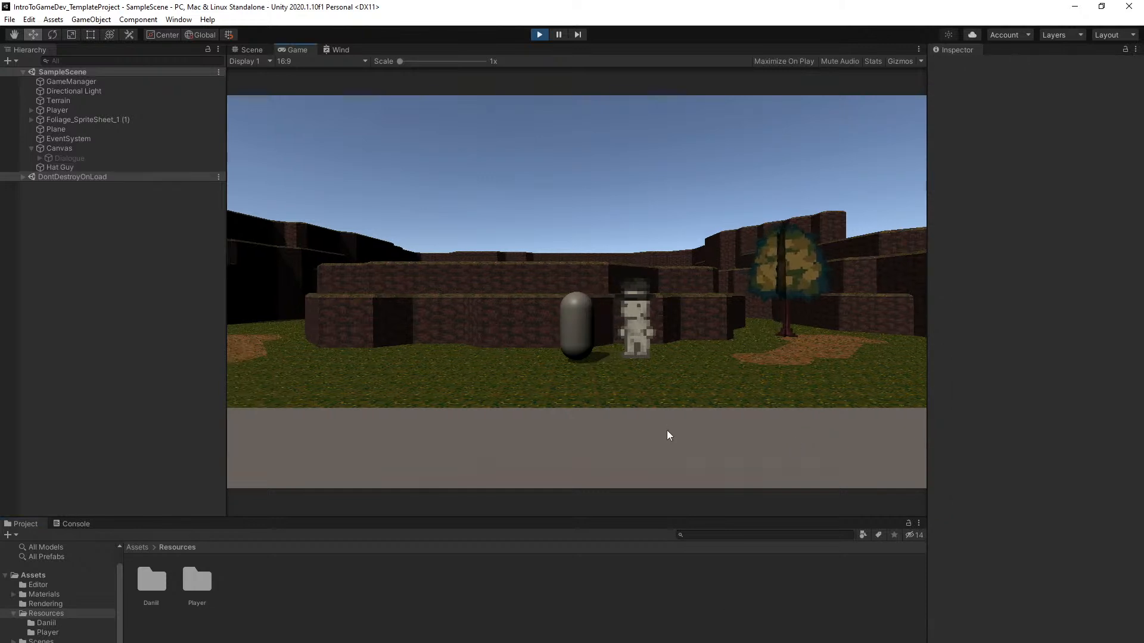
{"action": "key", "text": "d"}
{"action": "key", "text": "d"}
{"action": "key", "text": "a"}
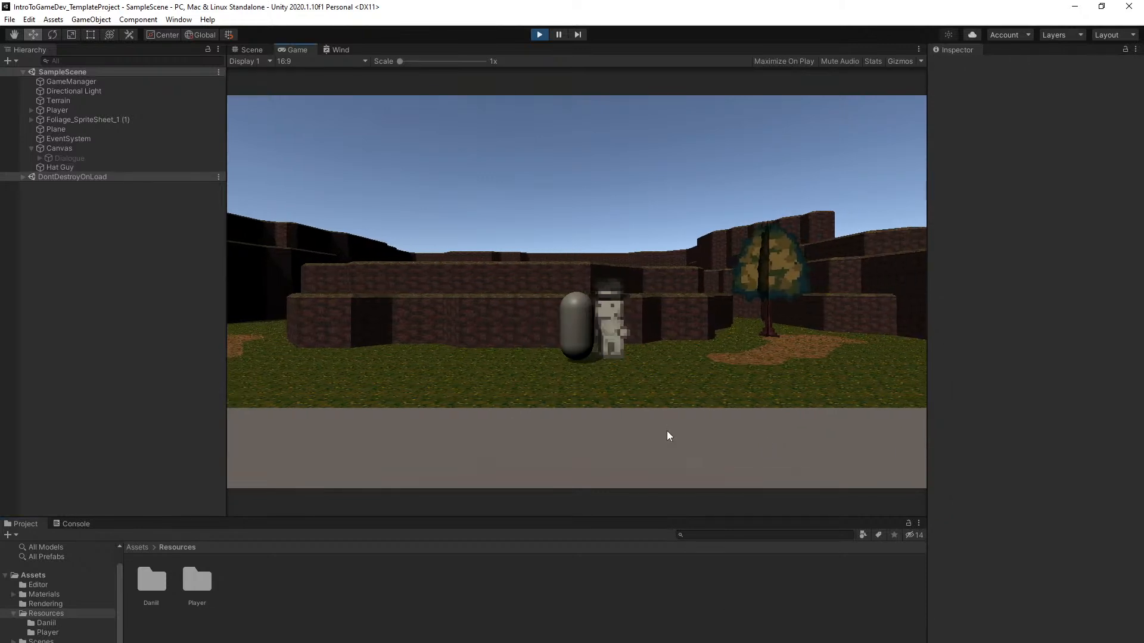
Talk to Hat Guy and go through all five dialogue lines until the dialogue closes
{"action": "key", "text": "e"}
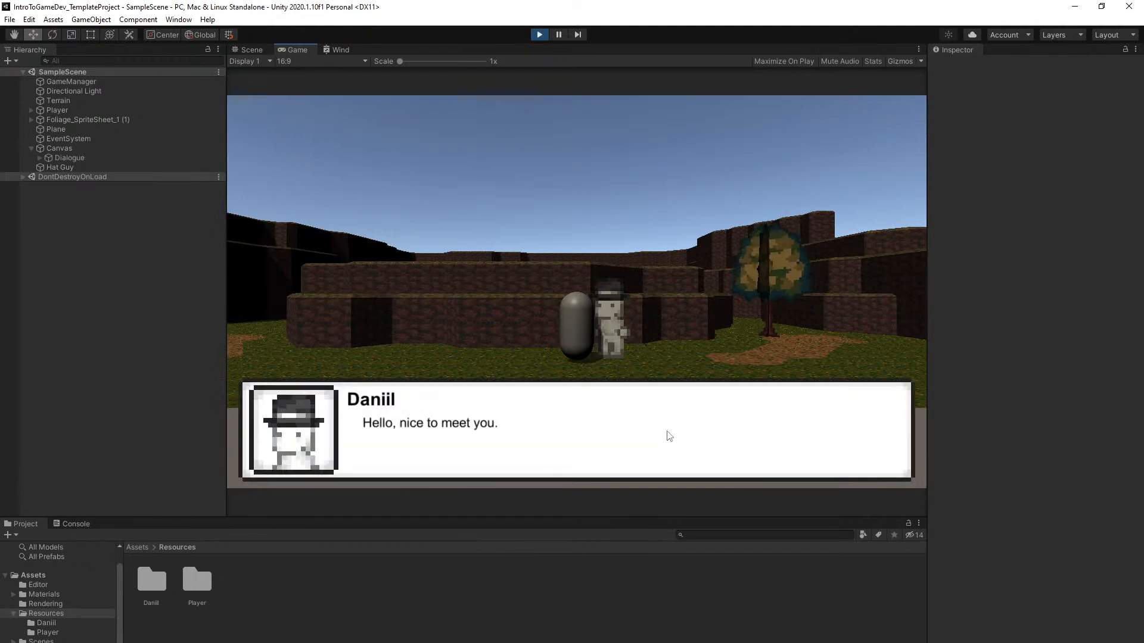
{"action": "key", "text": "e"}
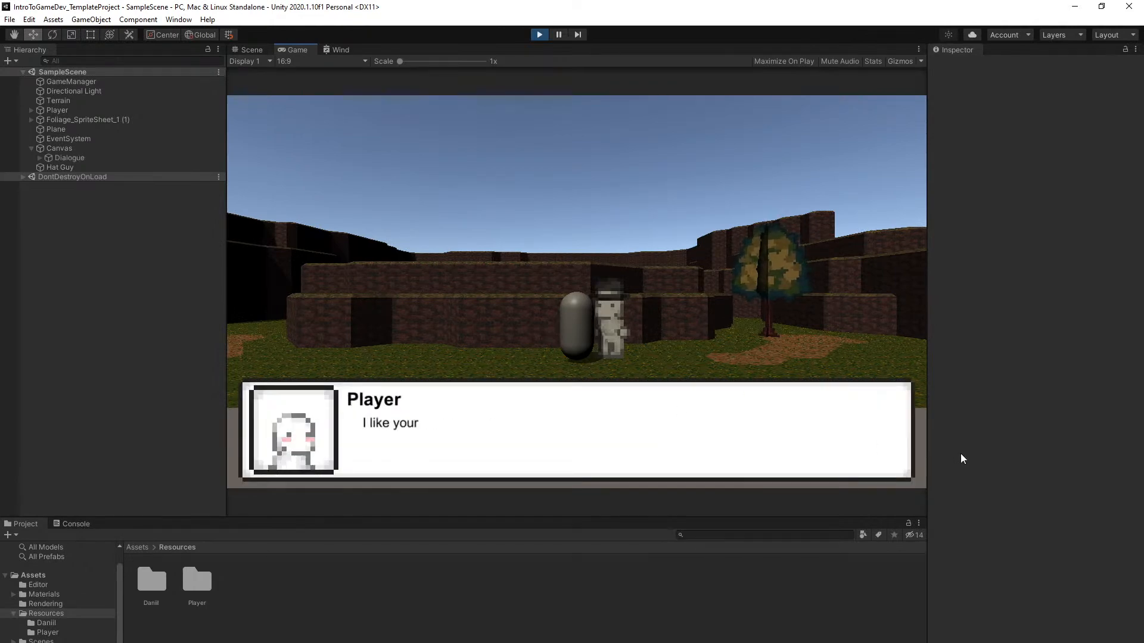
{"action": "key", "text": "e"}
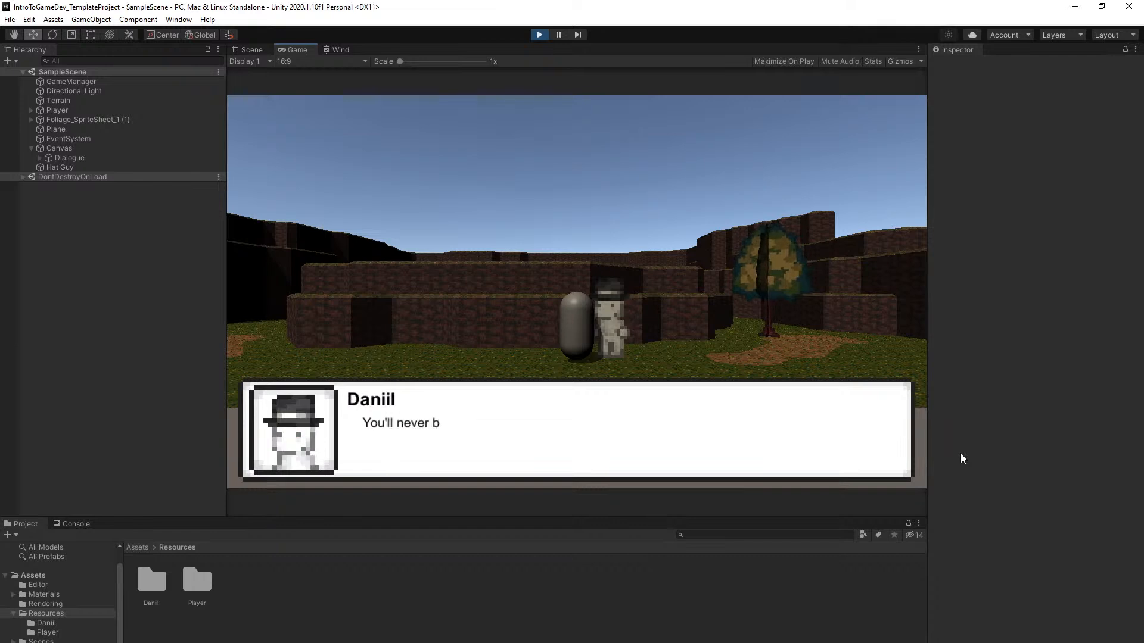
{"action": "key", "text": "e"}
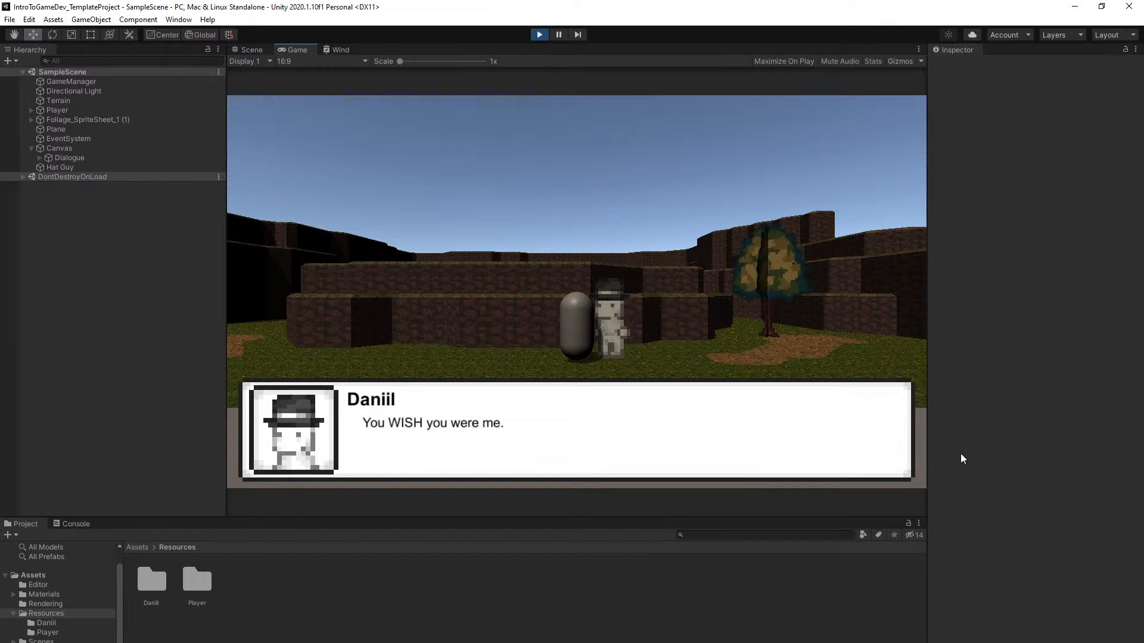
{"action": "key", "text": "e"}
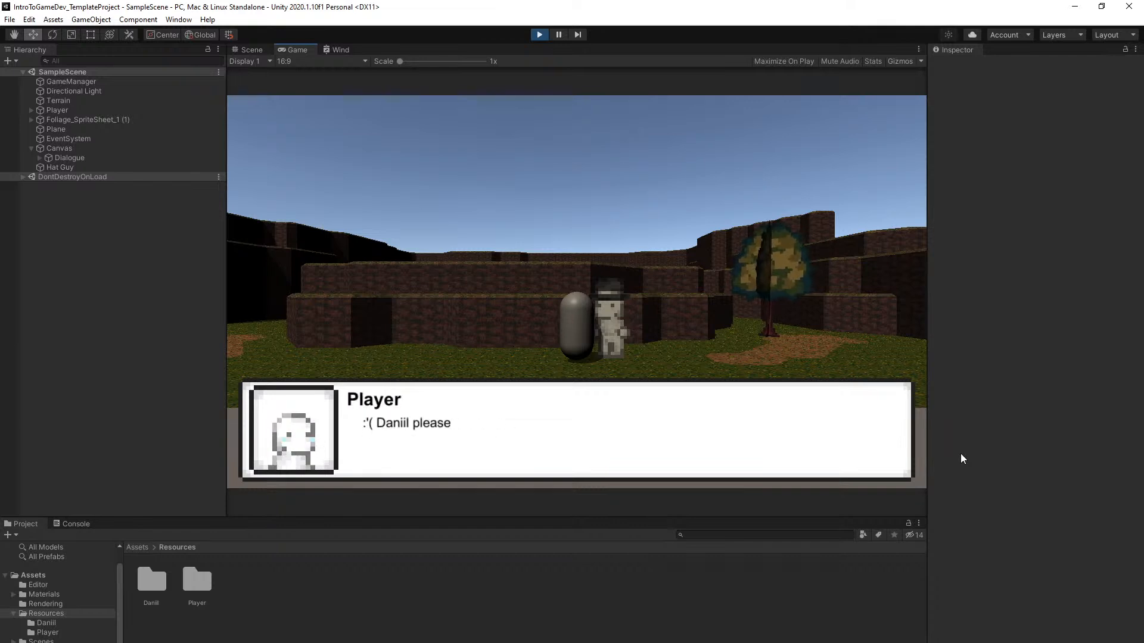
{"action": "key", "text": "e"}
Walk the player away from Hat Guy and jump up the terrain ledges to the grassy bank beside the pond
{"action": "key", "text": "w"}
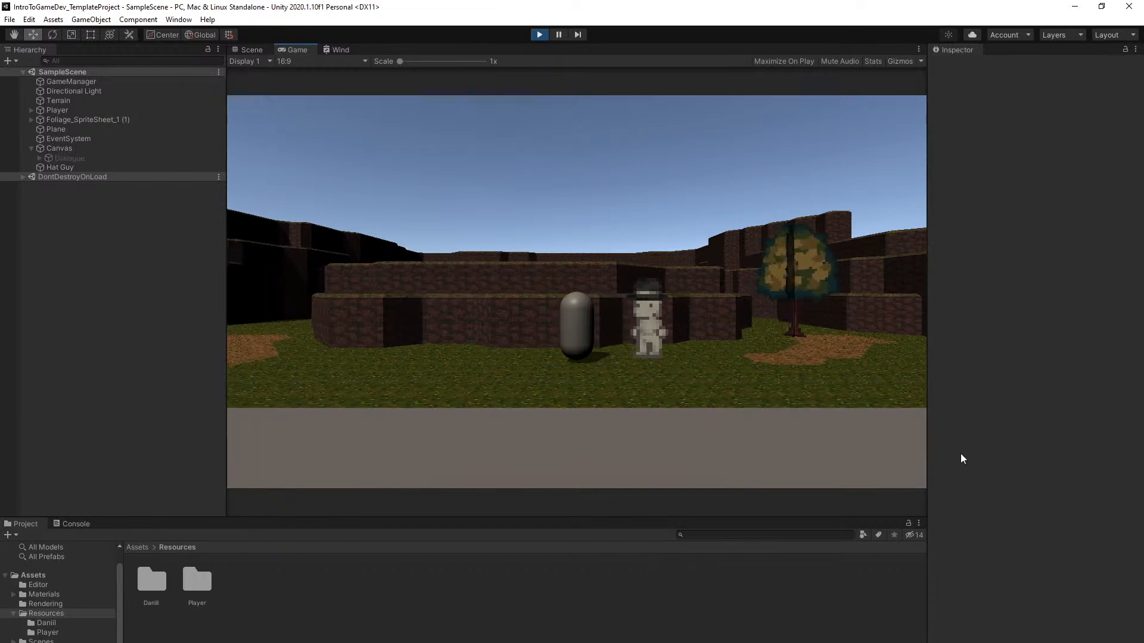
{"action": "key", "text": "w"}
{"action": "key", "text": "a"}
{"action": "key", "text": "space"}
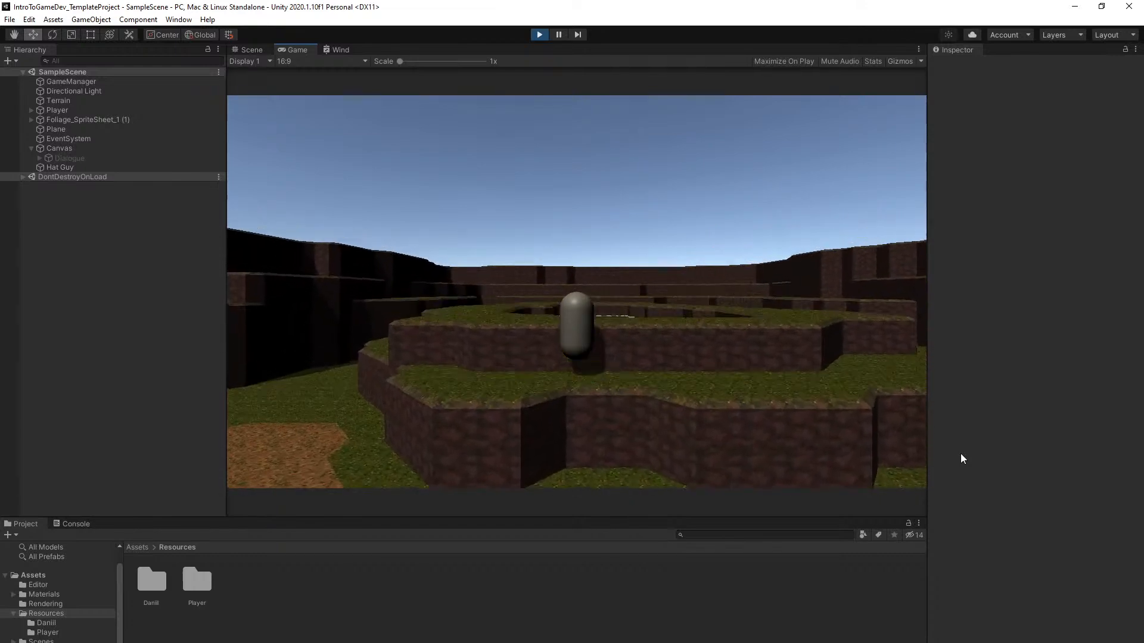
{"action": "key", "text": "w"}
{"action": "key", "text": "space"}
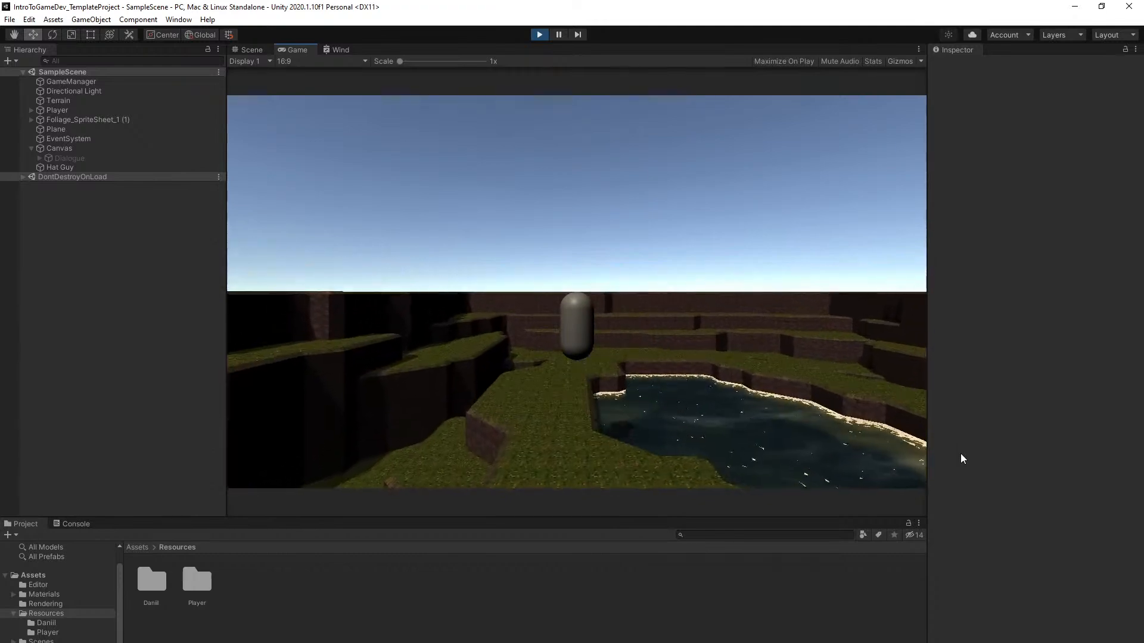
{"action": "key", "text": "w"}
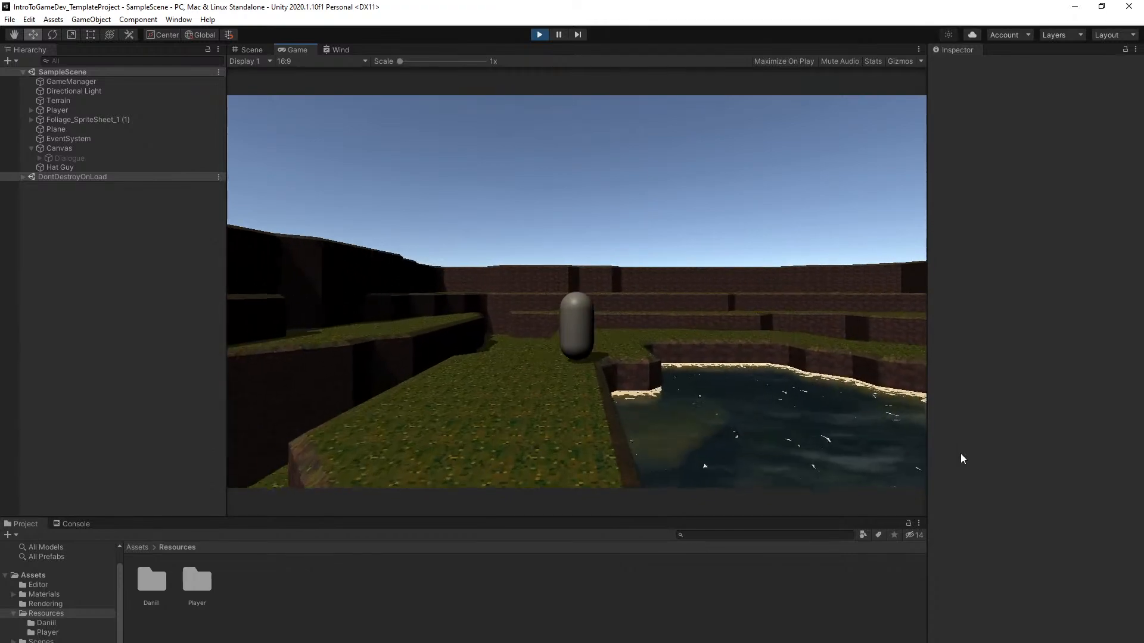
Walk the player along the bank and down into the pond water
{"action": "key", "text": "s"}
{"action": "key", "text": "d"}
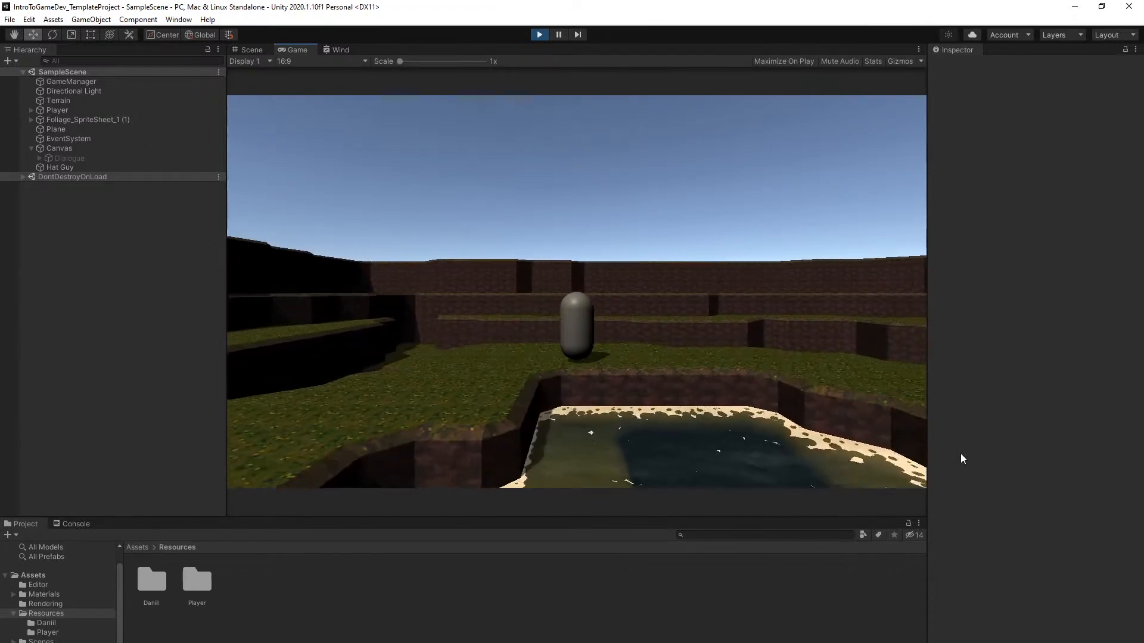
{"action": "key", "text": "s"}
{"action": "key", "text": "a"}
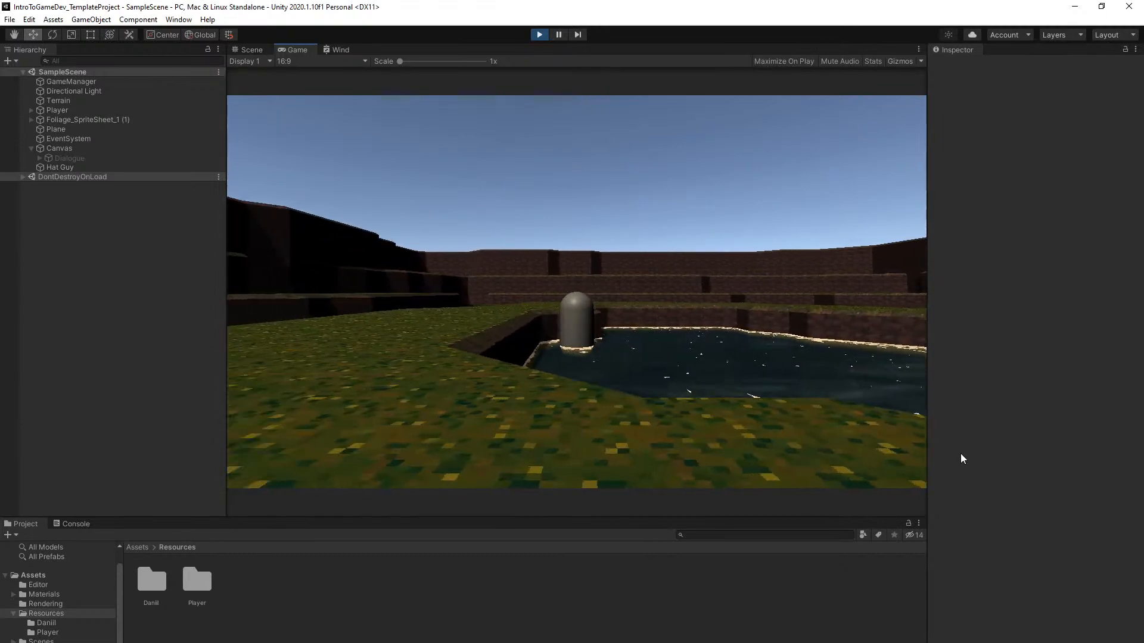
While the game runs, move Hat Guy into the pond at about X 27.68, Y 1.76, Z 20.43 and return to the game view
{"action": "left_click", "coordinate": [254, 50]}
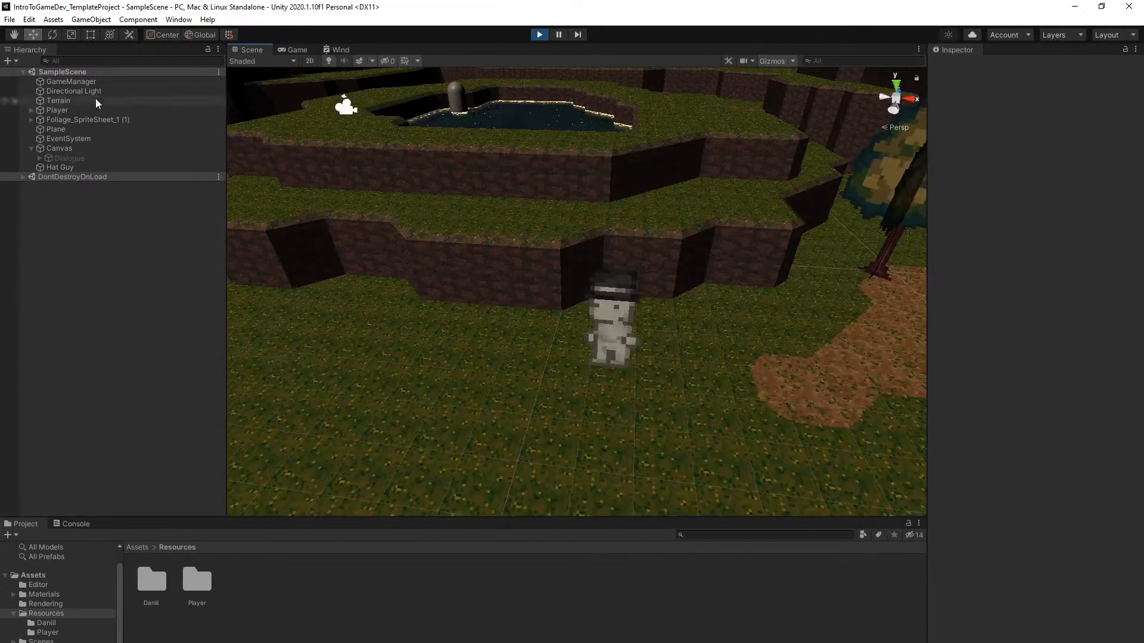
{"action": "left_click", "coordinate": [67, 168]}
{"action": "right_click_drag", "start_coordinate": [529, 218], "coordinate": [645, 234]}
{"action": "key", "text": "s"}
{"action": "key", "text": "a"}
{"action": "left_click_drag", "start_coordinate": [602, 302], "coordinate": [370, 196]}
{"action": "key", "text": "f"}
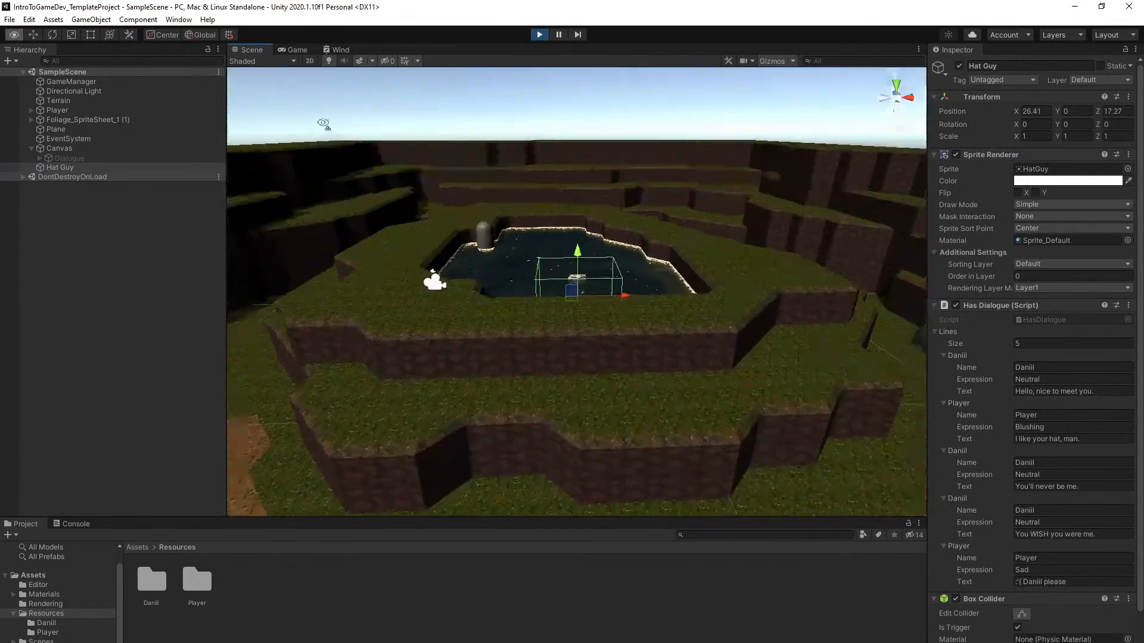
{"action": "left_click_drag", "start_coordinate": [616, 369], "coordinate": [636, 285]}
{"action": "left_click_drag", "start_coordinate": [638, 235], "coordinate": [637, 242]}
{"action": "left_click", "coordinate": [303, 51]}
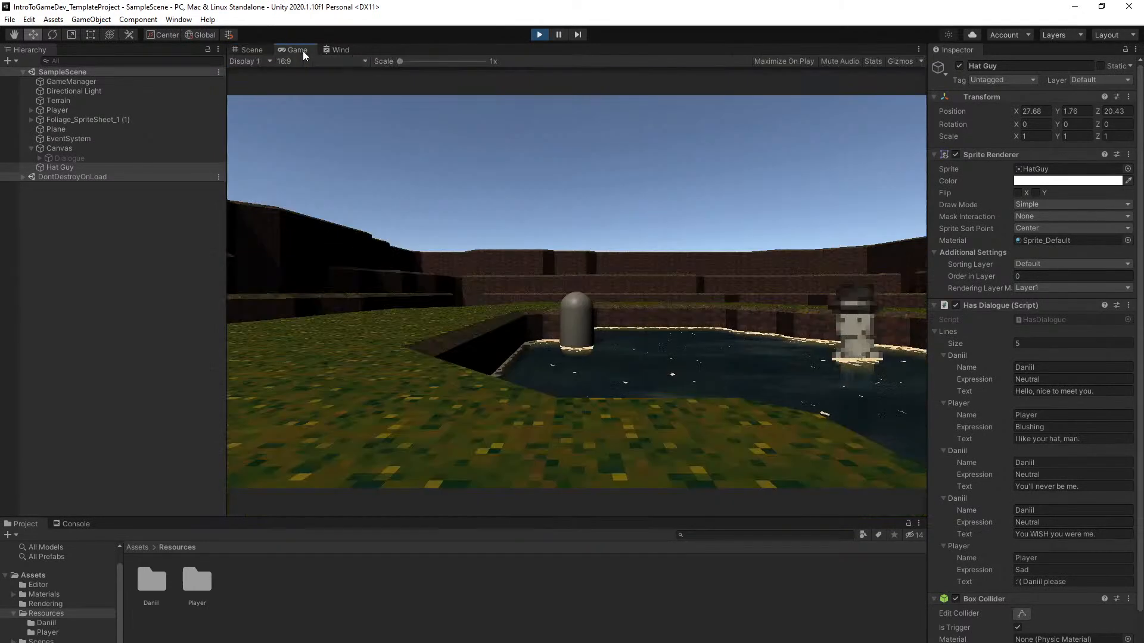
Move the player through the pond water until it stands beside the relocated Hat Guy
{"action": "left_click", "coordinate": [700, 560]}
{"action": "left_click", "coordinate": [690, 349]}
{"action": "key", "text": "d"}
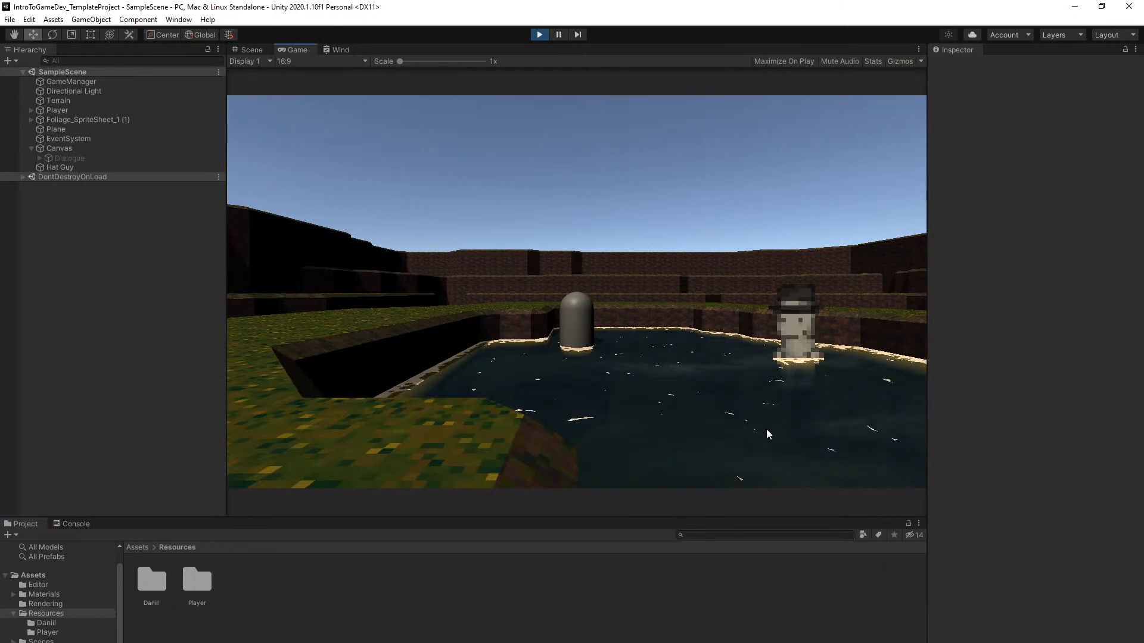
{"action": "key", "text": "s"}
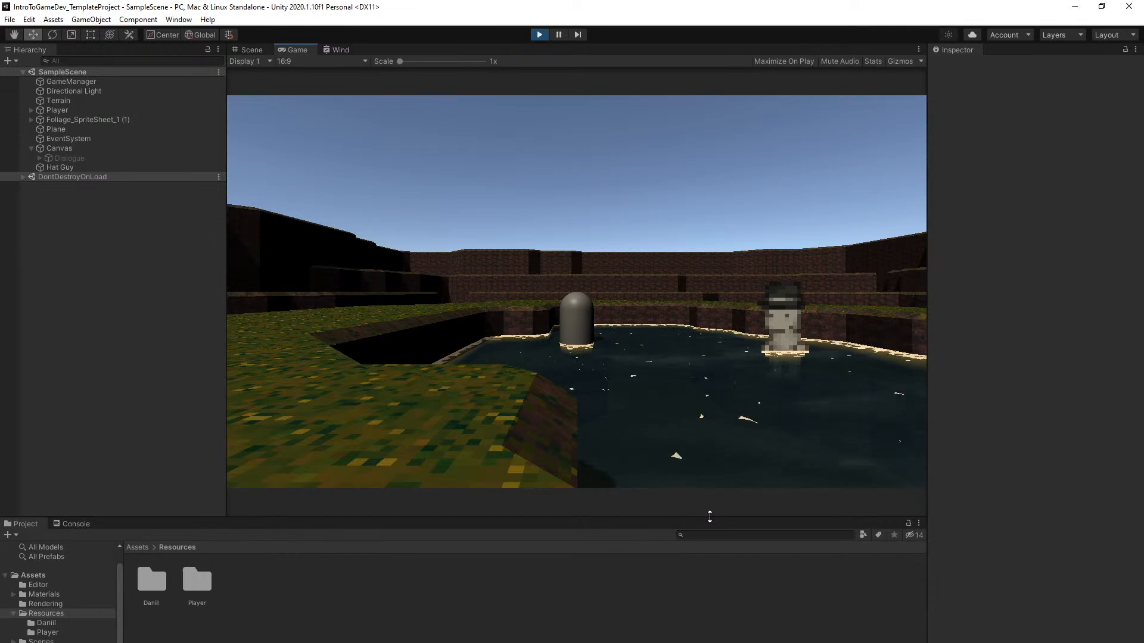
{"action": "key", "text": "d"}
{"action": "key", "text": "d"}
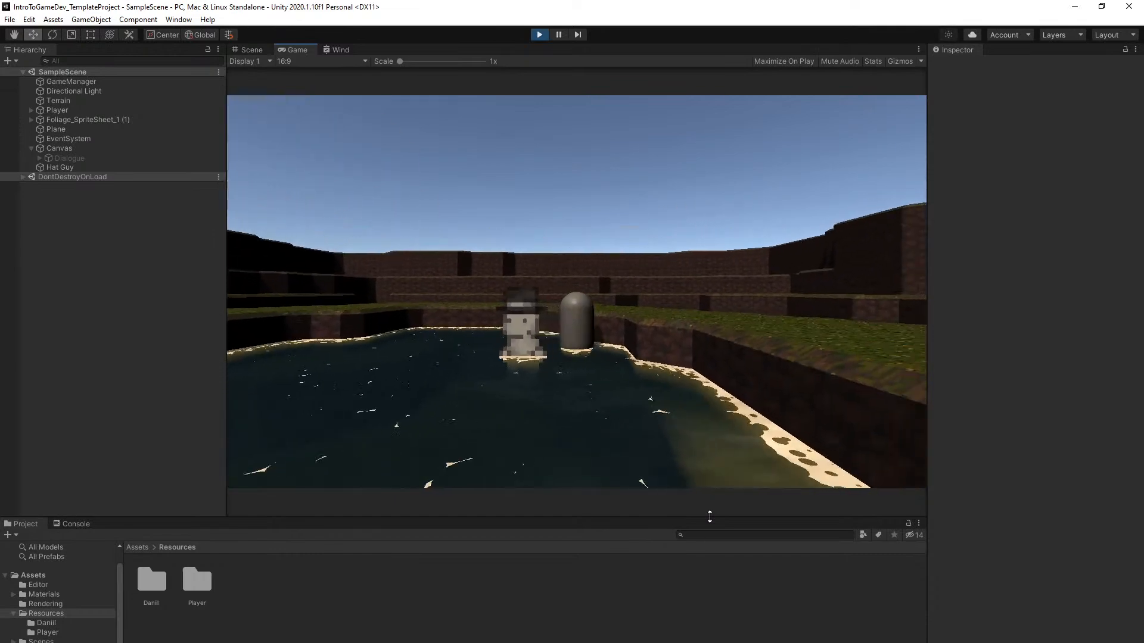
{"action": "key", "text": "s"}
{"action": "key", "text": "a"}
Talk to Hat Guy in the pond and go through his five dialogue lines twice until the dialogue closes
{"action": "key", "text": "e"}
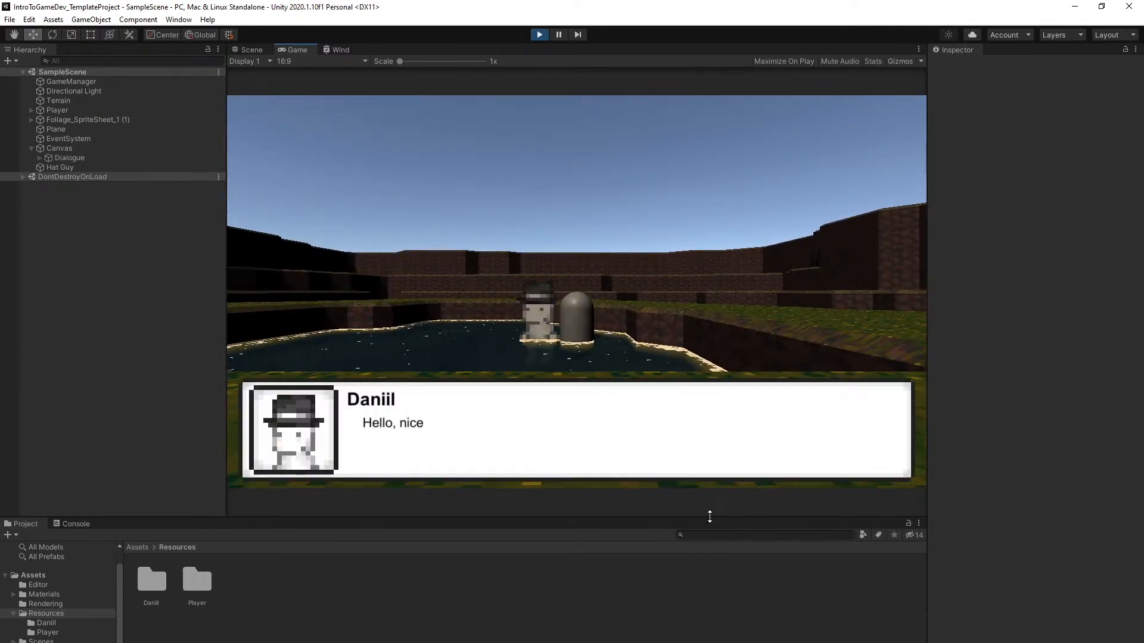
{"action": "key", "text": "e"}
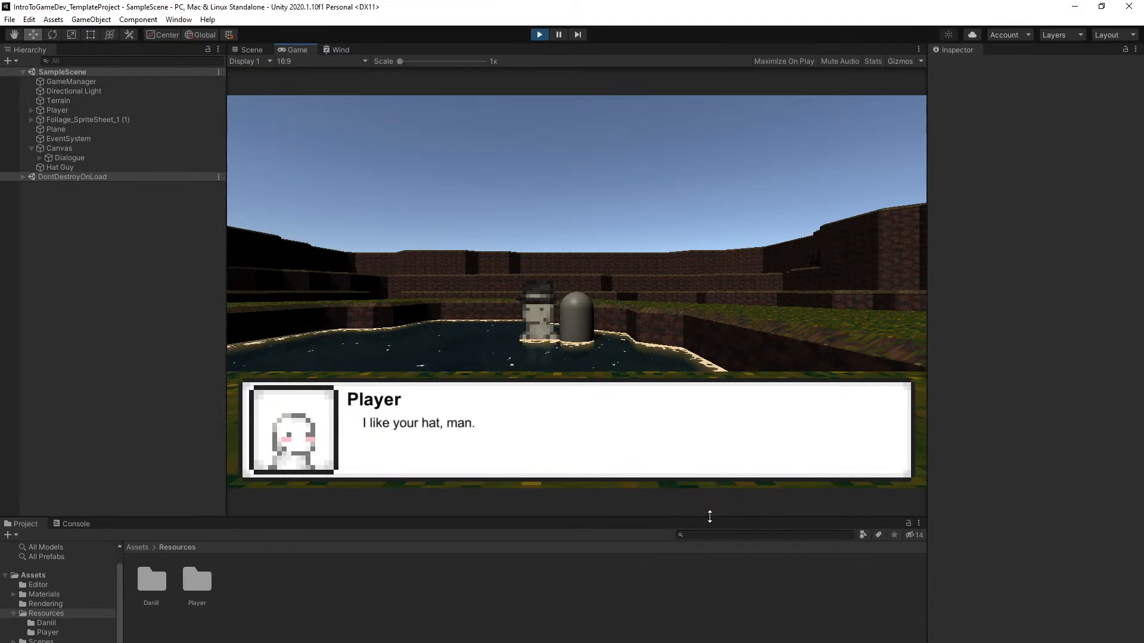
{"action": "key", "text": "e"}
{"action": "key", "text": "e"}
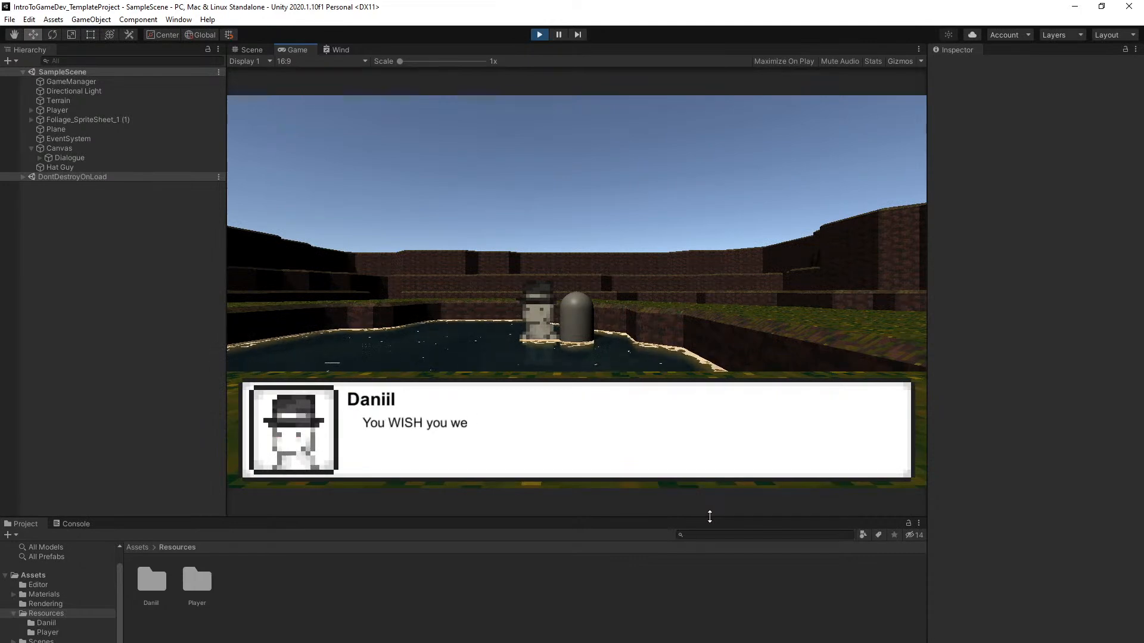
{"action": "key", "text": "e"}
{"action": "key", "text": "e"}
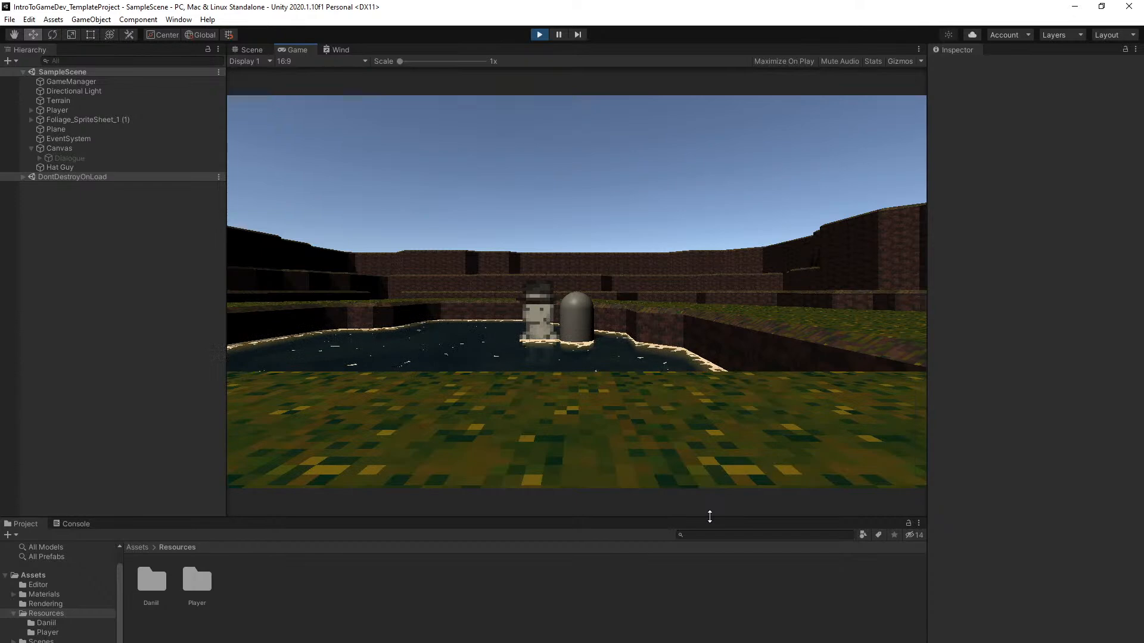
{"action": "key", "text": "e"}
{"action": "key", "text": "e"}
{"action": "key", "text": "e"}
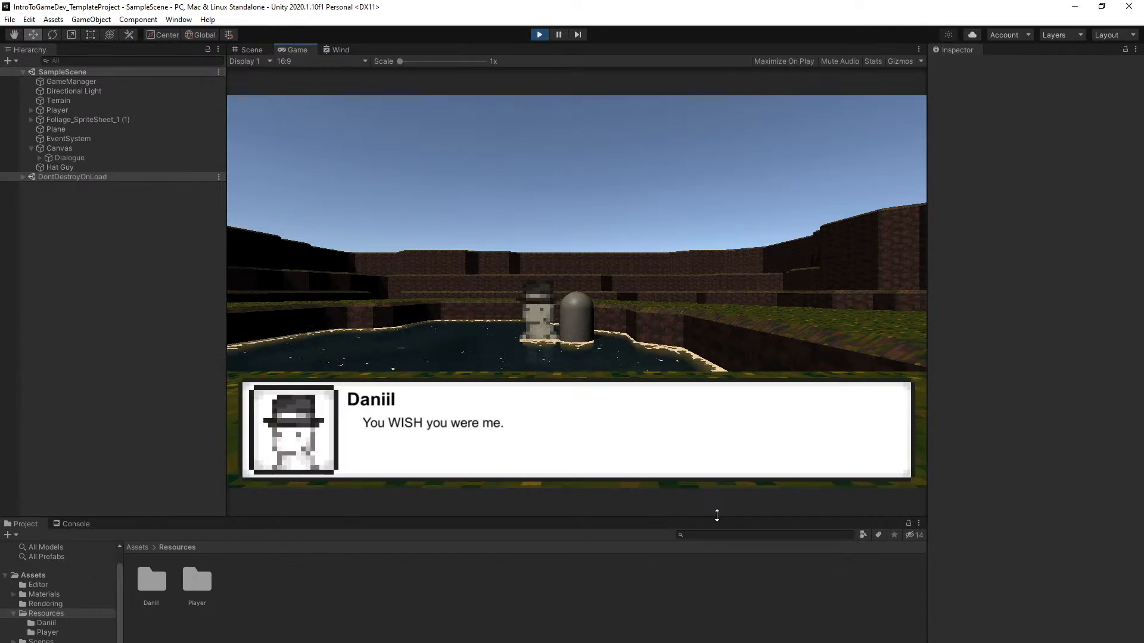
{"action": "key", "text": "e"}
{"action": "key", "text": "e"}
Jump the player out of the pond back down onto the terrain ledge and stop the running game
{"action": "key", "text": "s"}
{"action": "key", "text": "space"}
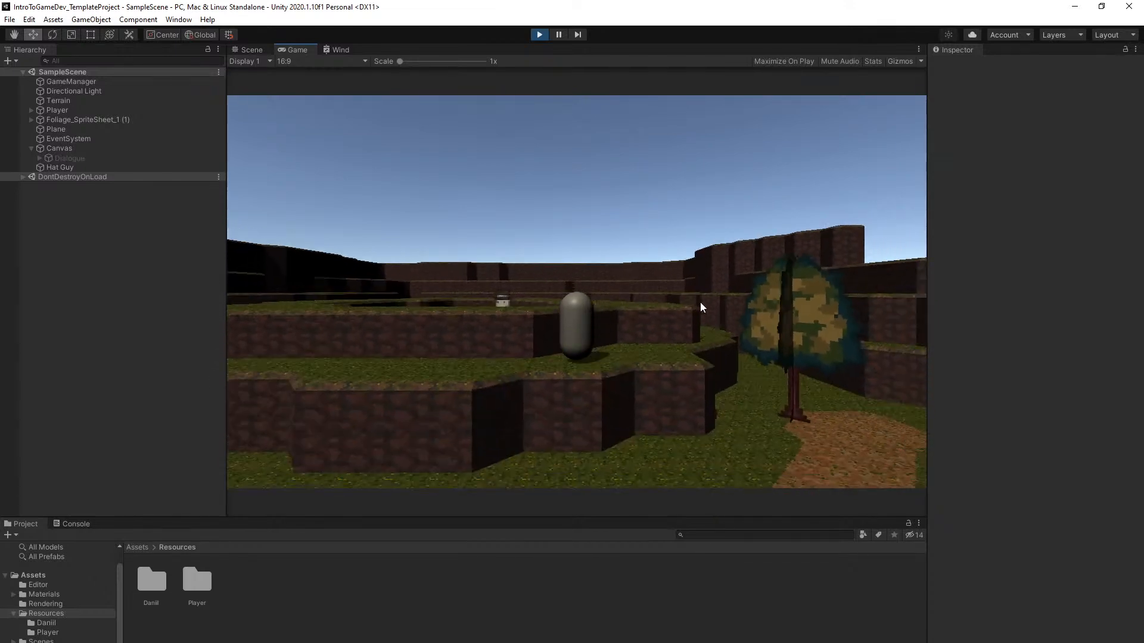
{"action": "left_click", "coordinate": [540, 34]}
In the stopped scene, move Hat Guy into the pond at about X 24.76, Y 1.8, Z 17.05, partly submerged
{"action": "right_click_drag", "start_coordinate": [660, 266], "coordinate": [673, 319]}
{"action": "key", "text": "s"}
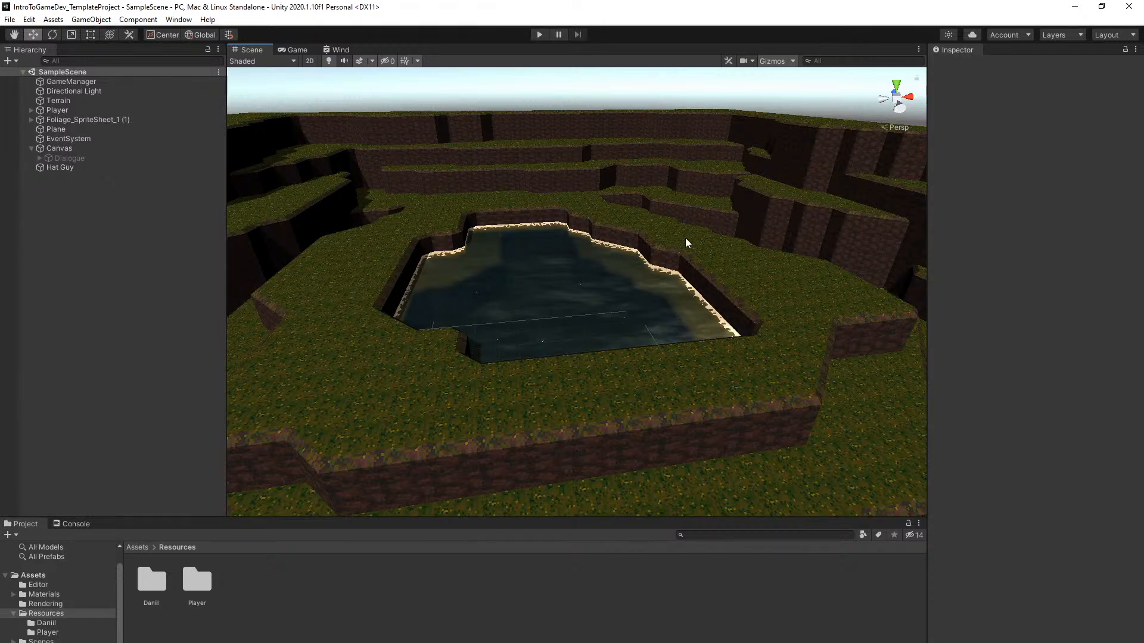
{"action": "double_click", "coordinate": [66, 168]}
{"action": "right_click_drag", "start_coordinate": [626, 307], "coordinate": [630, 331]}
{"action": "left_click_drag", "start_coordinate": [713, 357], "coordinate": [289, 276]}
{"action": "right_click_drag", "start_coordinate": [682, 367], "coordinate": [578, 308]}
{"action": "left_click_drag", "start_coordinate": [544, 287], "coordinate": [540, 232]}
{"action": "key", "text": "w"}
{"action": "right_click_drag", "start_coordinate": [573, 261], "coordinate": [537, 264]}
{"action": "left_click_drag", "start_coordinate": [621, 204], "coordinate": [523, 271]}
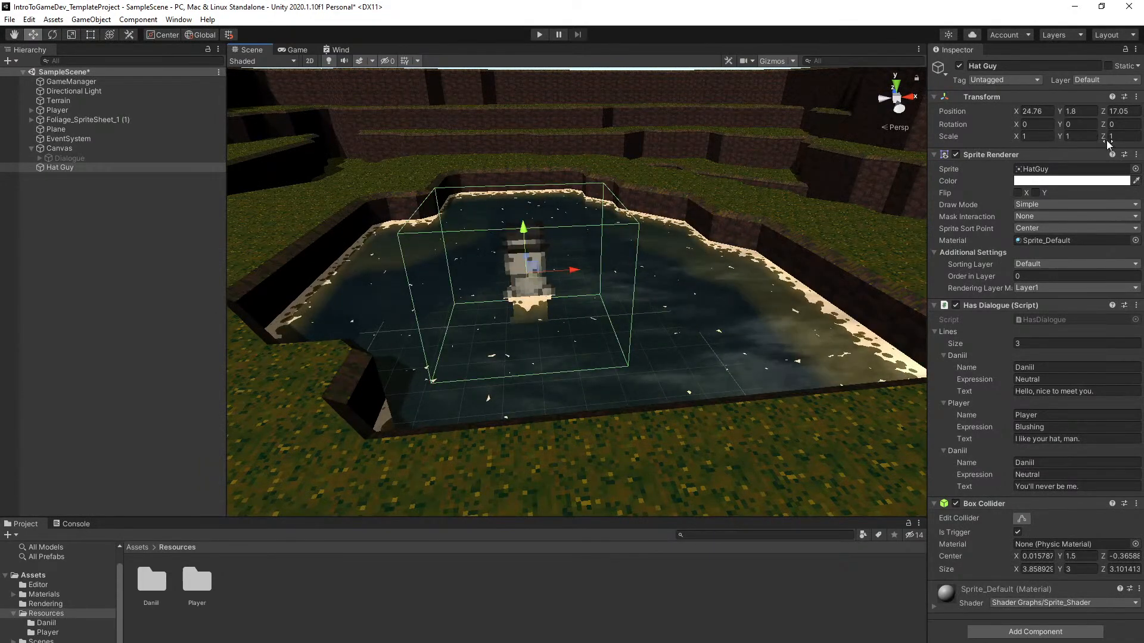
Try rotating Hat Guy about the Z axis by value and with the Transform tool, undoing each rotation
{"action": "left_click_drag", "start_coordinate": [1104, 124], "coordinate": [724, 351]}
{"action": "key", "text": "ctrl+z"}
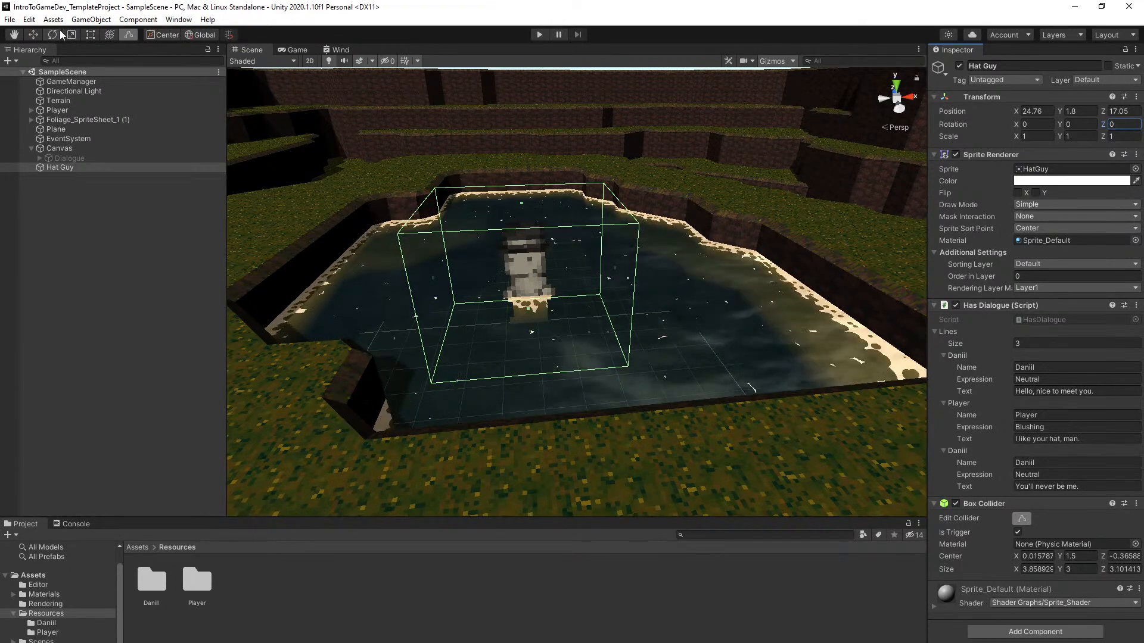
{"action": "key", "text": "y"}
{"action": "left_click_drag", "start_coordinate": [484, 224], "coordinate": [450, 275]}
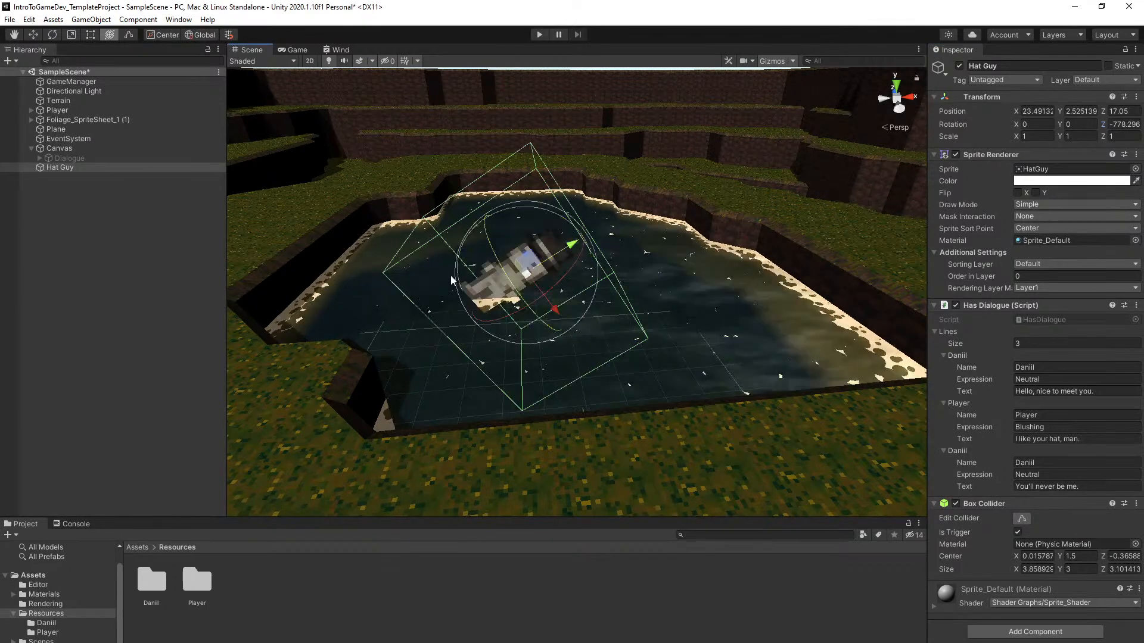
{"action": "key", "text": "ctrl+z"}
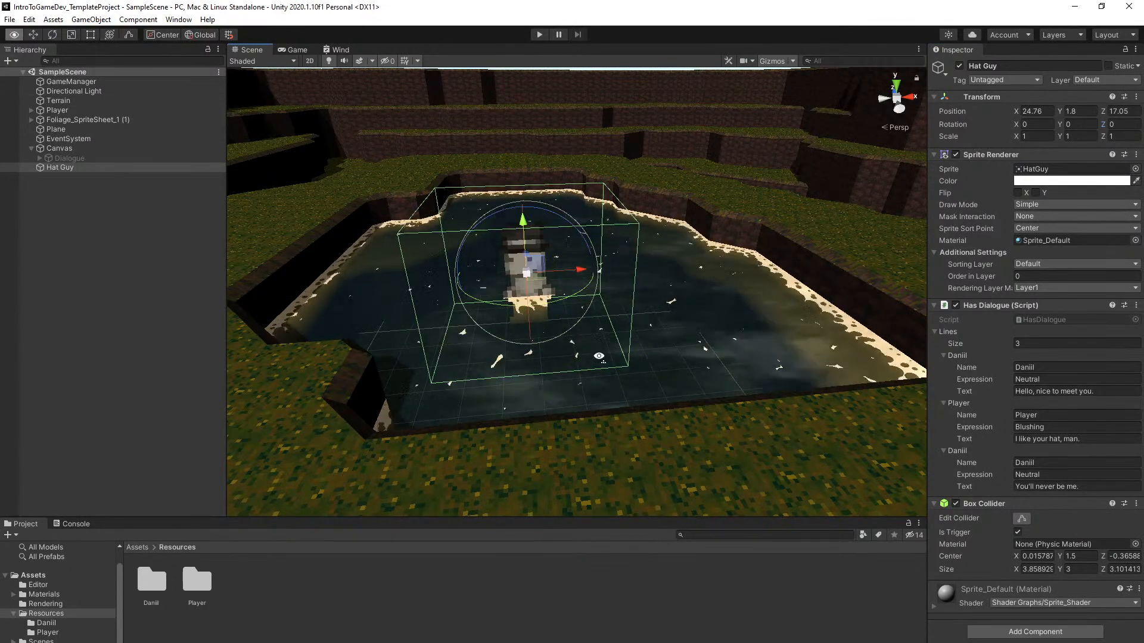
Move Hat Guy farther back in the pond to about X 26.62, Y 1.8, Z 19.29 and save the scene
{"action": "left_click_drag", "start_coordinate": [522, 273], "coordinate": [592, 239]}
{"action": "left_click", "coordinate": [678, 412]}
{"action": "key", "text": "ctrl+s"}
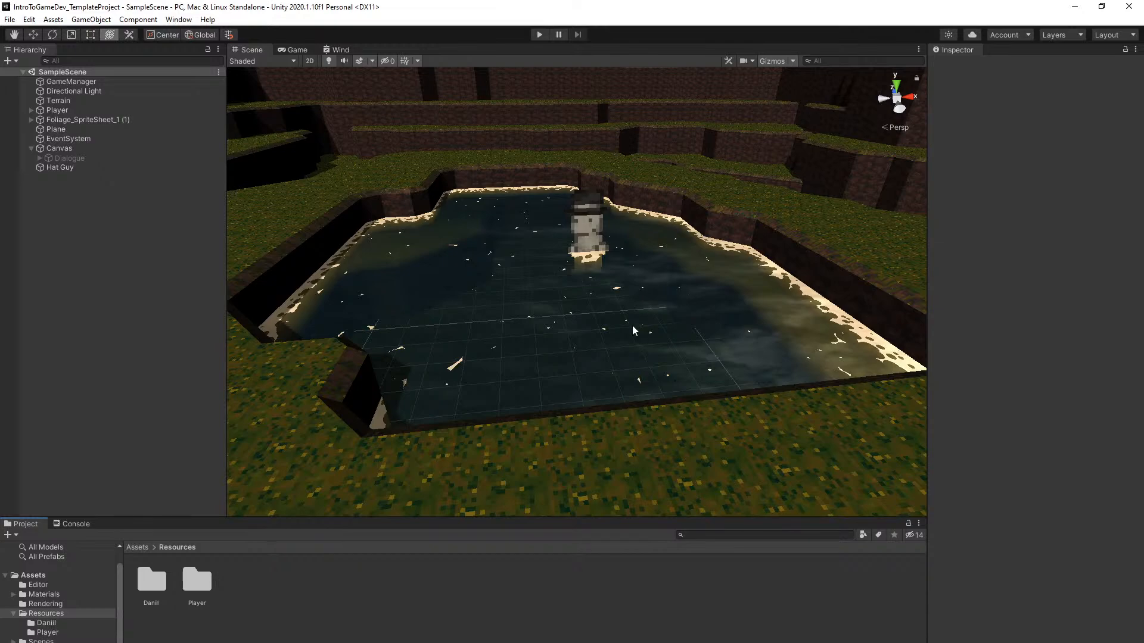
Rename the foliage sprite tree object as PineTree
{"action": "key", "text": "s"}
{"action": "right_click_drag", "start_coordinate": [641, 298], "coordinate": [570, 255]}
{"action": "key", "text": "w"}
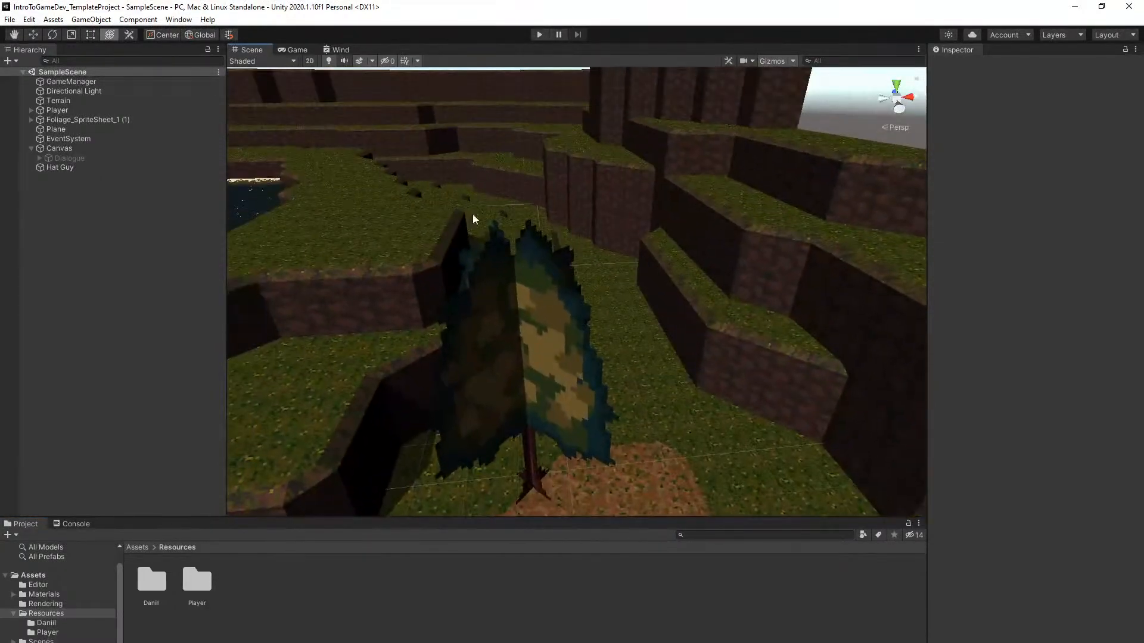
{"action": "left_click", "coordinate": [77, 120]}
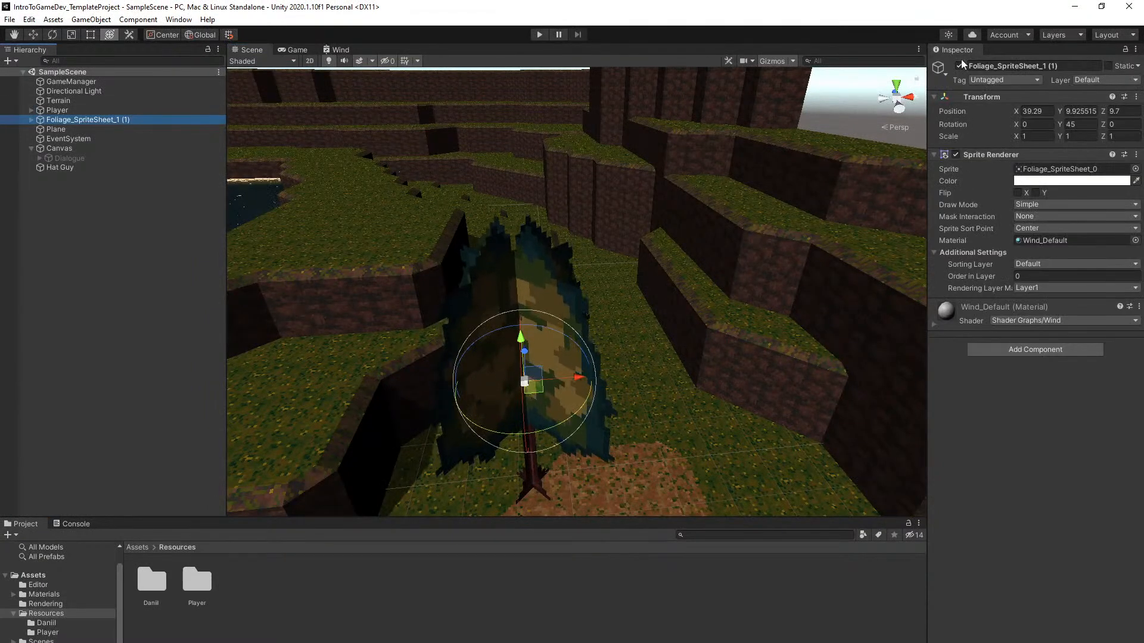
{"action": "left_click", "coordinate": [978, 65]}
{"action": "type", "text": "PineTree"}
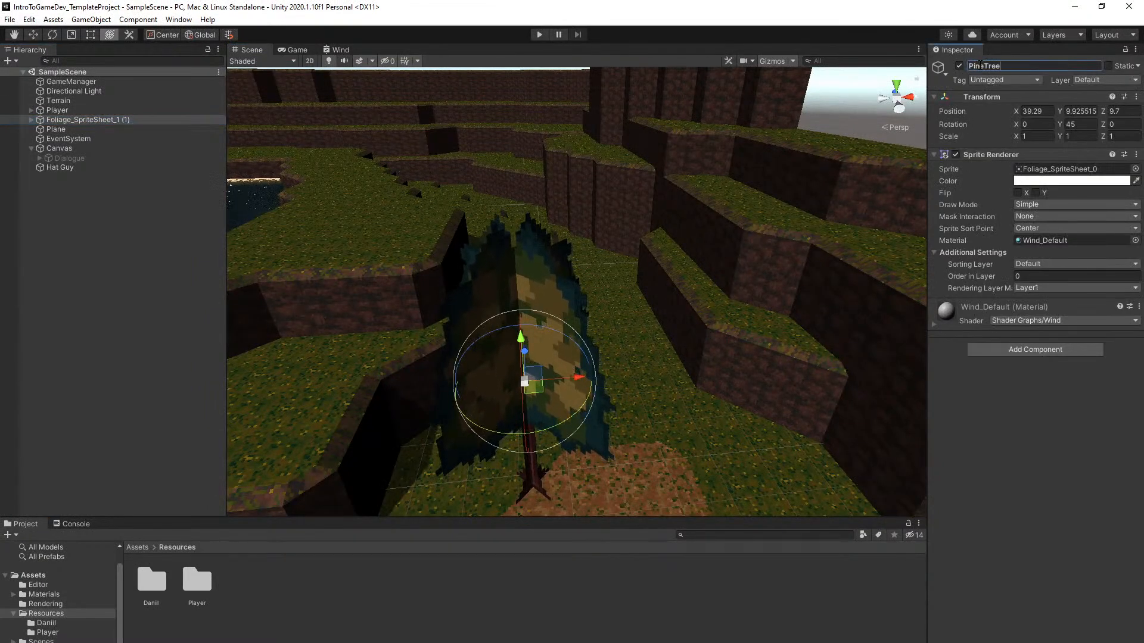
{"action": "key", "text": "Return"}
Activate the Move tool and rename the PineTree object as NotPineTree
{"action": "left_click", "coordinate": [34, 35]}
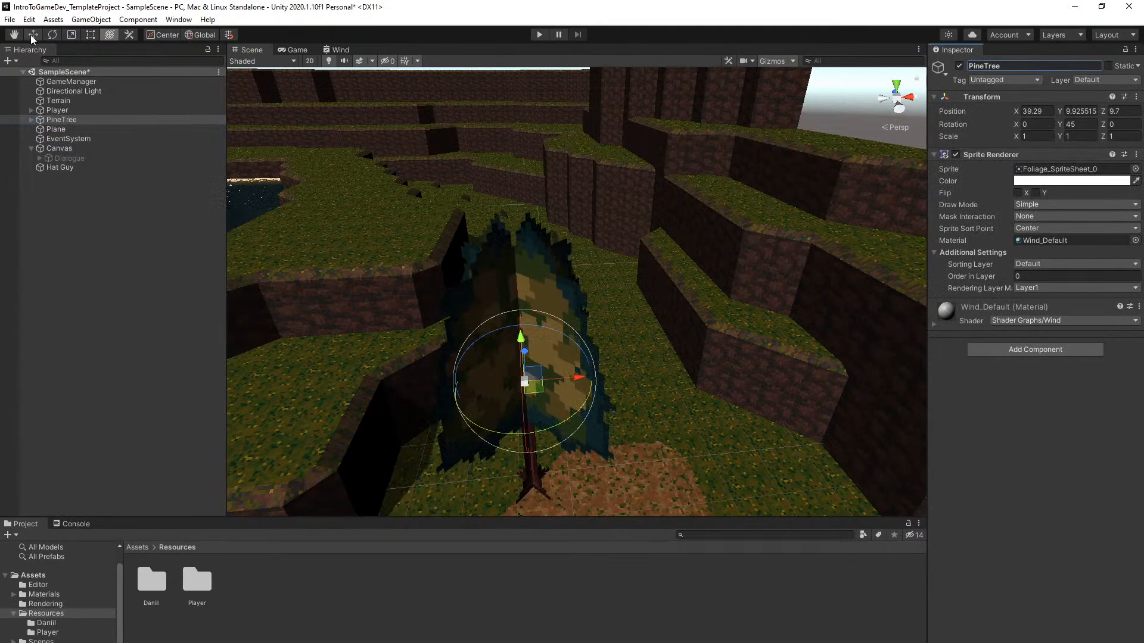
{"action": "right_click", "coordinate": [59, 111]}
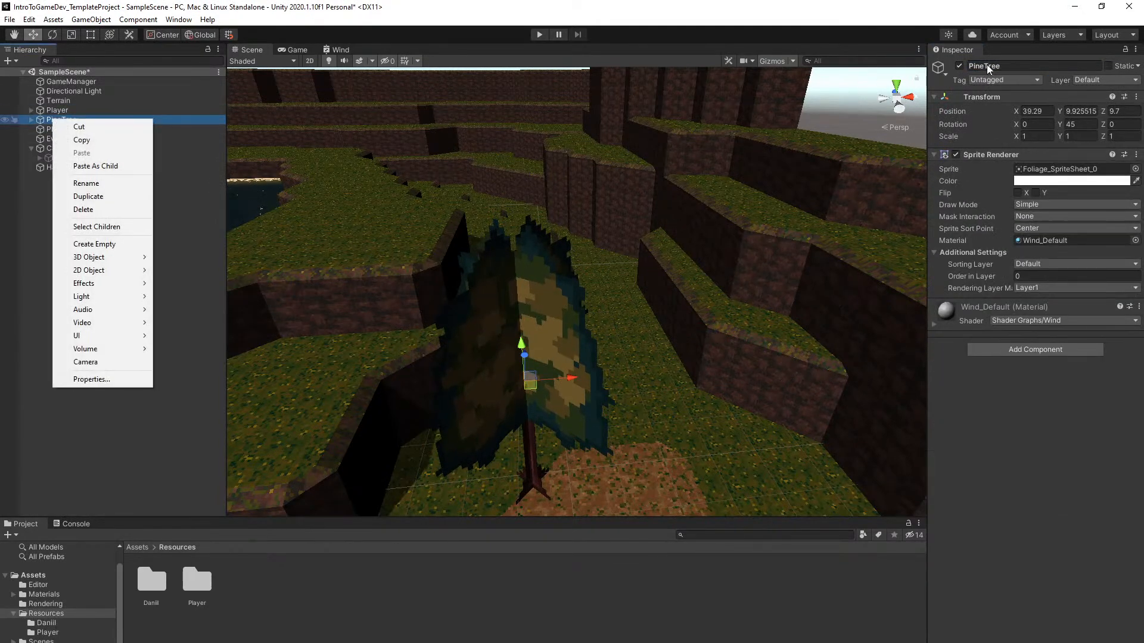
{"action": "left_click", "coordinate": [62, 120]}
{"action": "type", "text": "NotPineTree"}
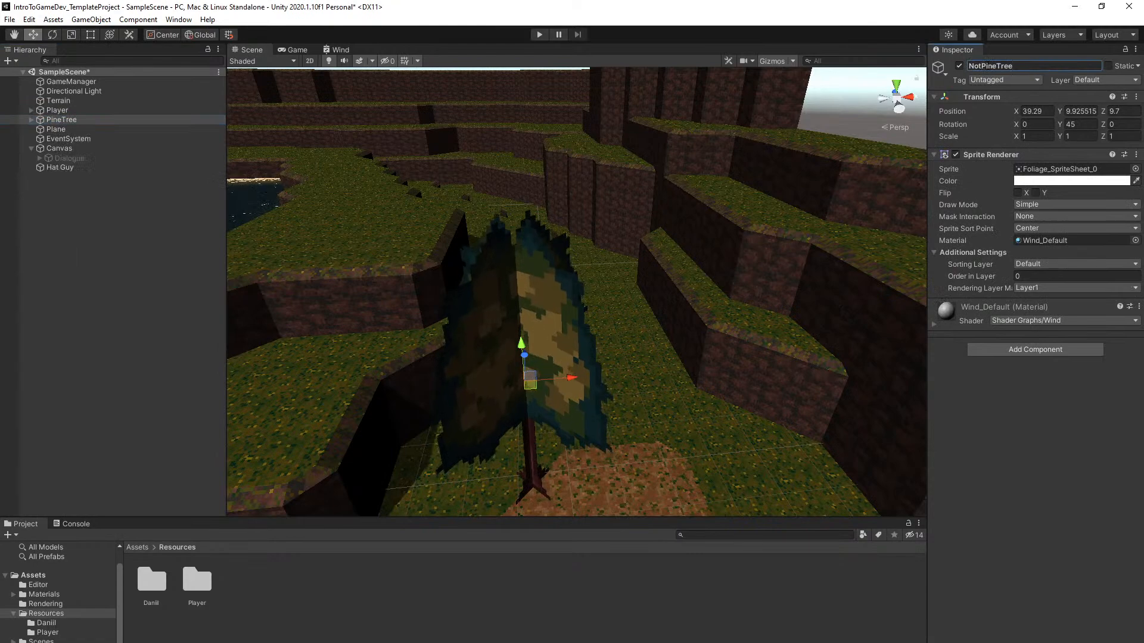
{"action": "key", "text": "Return"}
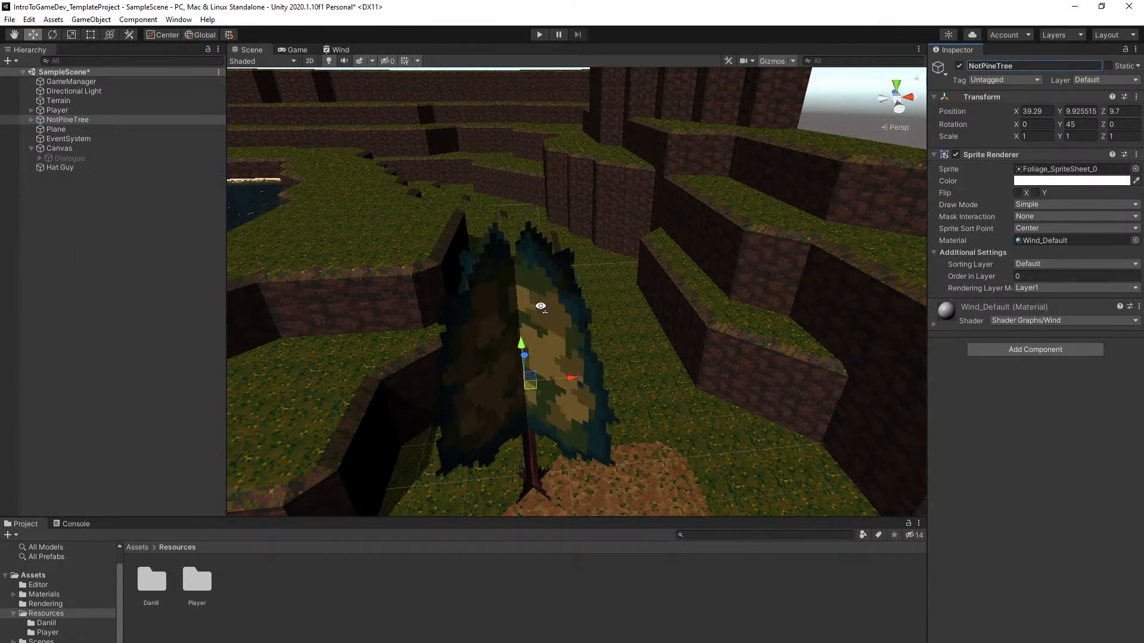
Duplicate NotPineTree and place the copy on the western upper terrace at about X 6.54, Y 5.49, Z 17.58
{"action": "right_click", "coordinate": [73, 122]}
{"action": "left_click", "coordinate": [96, 197]}
{"action": "right_click_drag", "start_coordinate": [452, 236], "coordinate": [470, 262]}
{"action": "key", "text": "s"}
{"action": "left_click_drag", "start_coordinate": [800, 304], "coordinate": [372, 290]}
{"action": "right_click_drag", "start_coordinate": [372, 290], "coordinate": [357, 262]}
{"action": "key", "text": "w"}
{"action": "left_click", "coordinate": [1079, 111]}
{"action": "left_click_drag", "start_coordinate": [547, 310], "coordinate": [578, 275]}
Duplicate NotPineTree (1) and place the copy on the terrain's back terrace at about X 24.43, Y 5.49, Z 41.73
{"action": "right_click", "coordinate": [86, 176]}
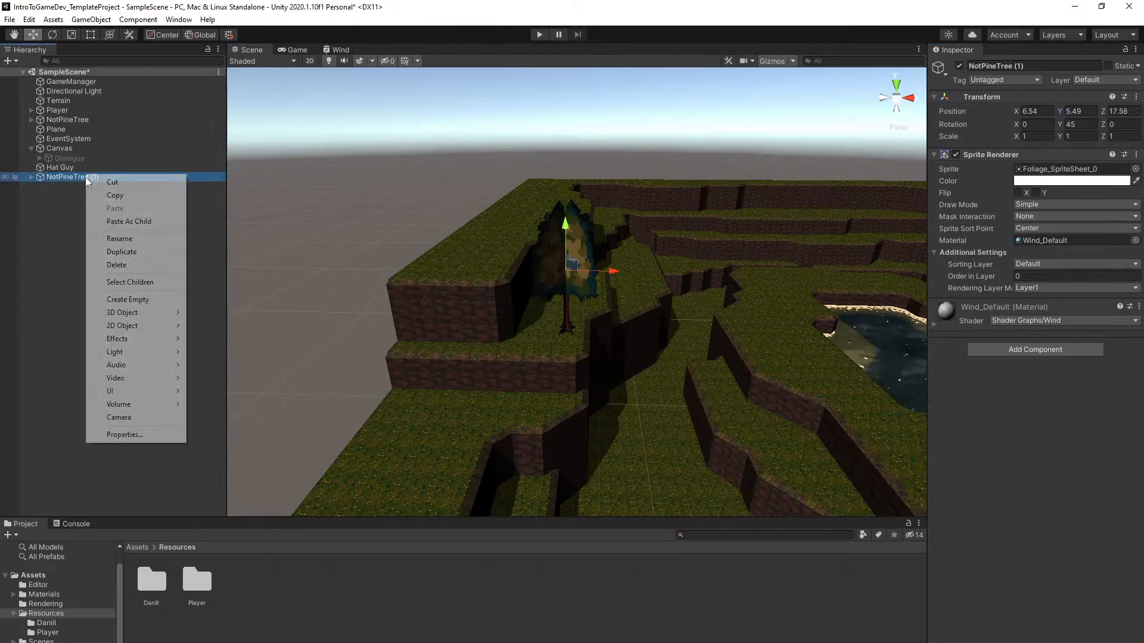
{"action": "left_click", "coordinate": [128, 252]}
{"action": "left_click_drag", "start_coordinate": [573, 267], "coordinate": [778, 188]}
{"action": "key", "text": "s"}
{"action": "right_click_drag", "start_coordinate": [778, 188], "coordinate": [751, 262]}
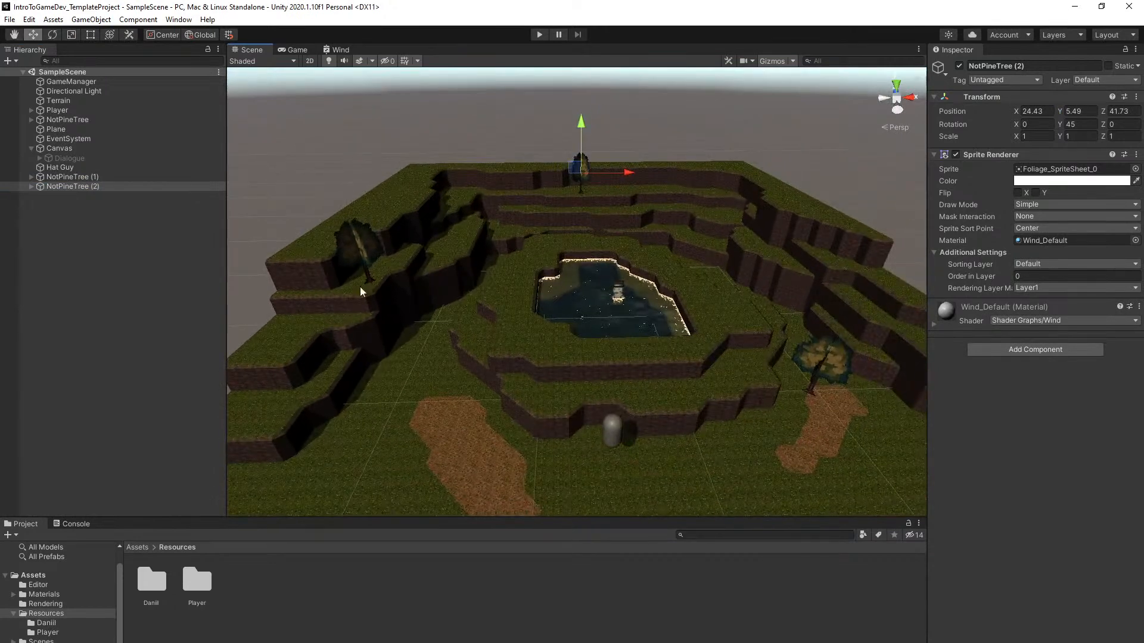
Duplicate NotPineTree (2) and place the copy on the eastern upper terrace at about X 47.24, Y 5.49, Z 16.23
{"action": "right_click", "coordinate": [110, 187]}
{"action": "left_click", "coordinate": [141, 263]}
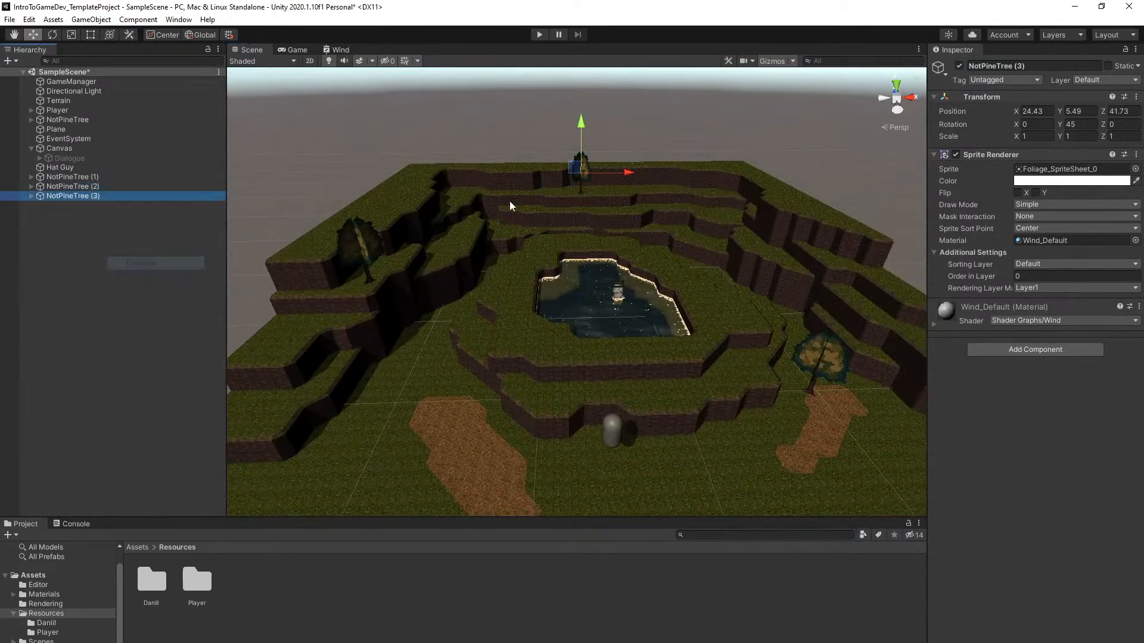
{"action": "left_click_drag", "start_coordinate": [577, 177], "coordinate": [902, 260]}
{"action": "right_click_drag", "start_coordinate": [811, 260], "coordinate": [721, 260]}
Duplicate NotPineTree (3), set the copy's Y position to 3.49 and move it onto the front-left terrace at about Z 5.41
{"action": "right_click", "coordinate": [87, 199]}
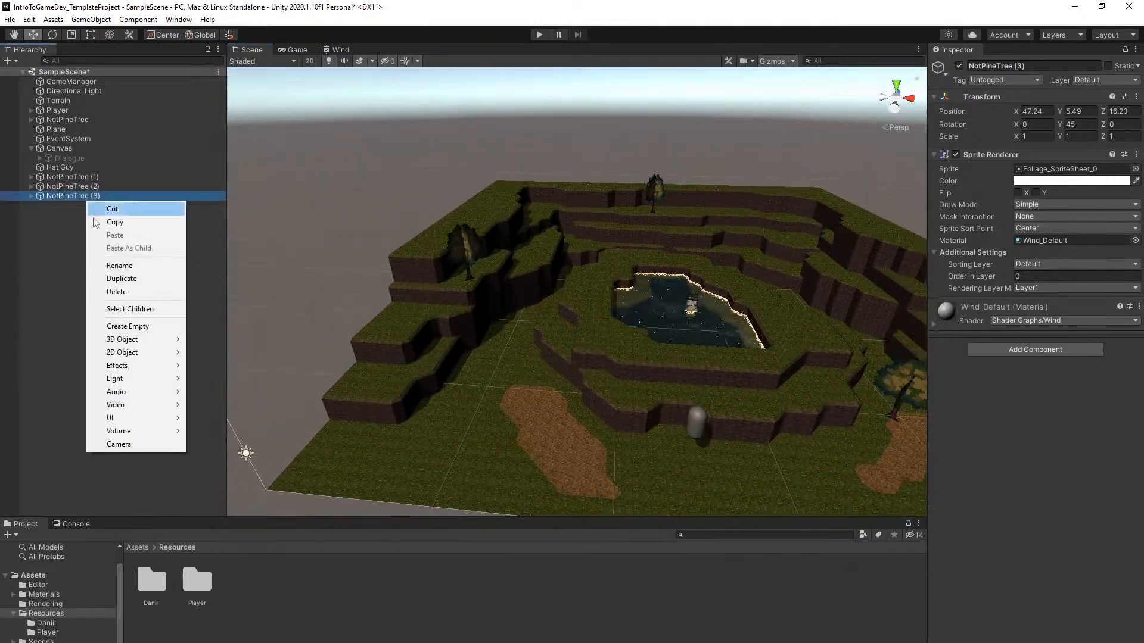
{"action": "left_click", "coordinate": [298, 275]}
{"action": "right_click_drag", "start_coordinate": [518, 271], "coordinate": [324, 255]}
{"action": "left_click", "coordinate": [108, 196]}
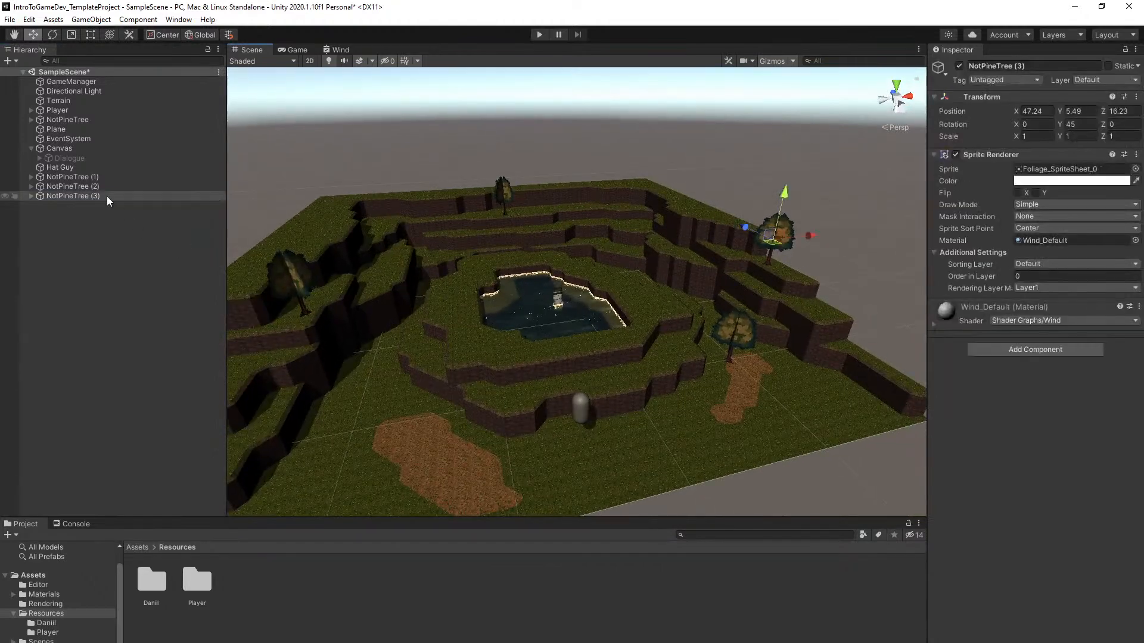
{"action": "right_click", "coordinate": [107, 197]}
{"action": "left_click", "coordinate": [144, 274]}
{"action": "left_click", "coordinate": [1076, 112]}
{"action": "left_click", "coordinate": [1071, 111]}
{"action": "key", "text": "BackSpace"}
{"action": "type", "text": "3"}
{"action": "left_click_drag", "start_coordinate": [775, 268], "coordinate": [259, 383]}
{"action": "right_click_drag", "start_coordinate": [459, 352], "coordinate": [387, 370]}
Duplicate NotPineTree (4) and move the copy along X to the opposite front-right terrace
{"action": "left_click_drag", "start_coordinate": [424, 301], "coordinate": [931, 338]}
{"action": "right_click", "coordinate": [97, 208]}
{"action": "left_click", "coordinate": [133, 286]}
{"action": "mouse_move", "coordinate": [840, 337]}
{"action": "right_mouse_down"}
{"action": "mouse_move", "coordinate": [894, 337]}
{"action": "mouse_move", "coordinate": [892, 350]}
{"action": "mouse_move", "coordinate": [812, 355]}
{"action": "mouse_move", "coordinate": [723, 264]}
{"action": "mouse_move", "coordinate": [828, 329]}
{"action": "right_mouse_up"}
{"action": "key", "text": "w"}
{"action": "key", "text": "s"}
Select NotPineTree (4) and NotPineTree (5) together and set their Y position to 2.49
{"action": "left_click", "coordinate": [102, 208], "text": "ctrl"}
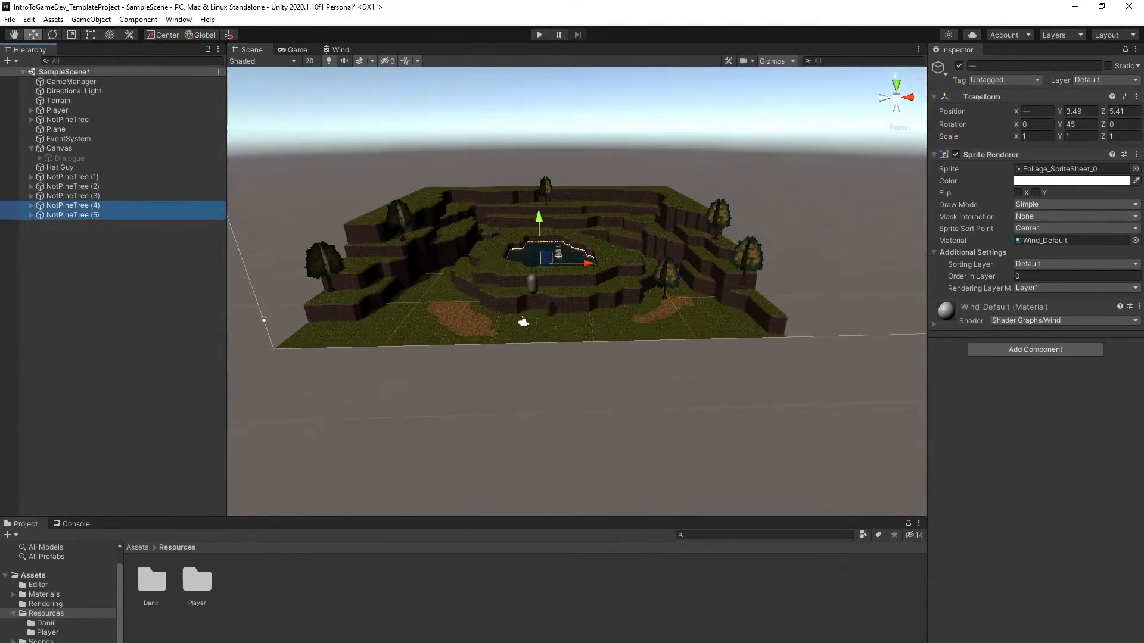
{"action": "left_click_drag", "start_coordinate": [1071, 112], "coordinate": [1060, 111]}
{"action": "type", "text": "2"}
{"action": "right_click_drag", "start_coordinate": [717, 253], "coordinate": [587, 234]}
Move NotPineTree (4) to about X 3.3, Z 6.82 and set its Y position to 2 so it stands on the terrace
{"action": "left_click", "coordinate": [112, 206]}
{"action": "right_click_drag", "start_coordinate": [453, 275], "coordinate": [443, 282]}
{"action": "key", "text": "w"}
{"action": "left_click_drag", "start_coordinate": [541, 303], "coordinate": [581, 297]}
{"action": "right_click_drag", "start_coordinate": [581, 298], "coordinate": [691, 317]}
{"action": "key", "text": "a"}
{"action": "key", "text": "s"}
{"action": "key", "text": "d"}
{"action": "key", "text": "w"}
{"action": "key", "text": "a"}
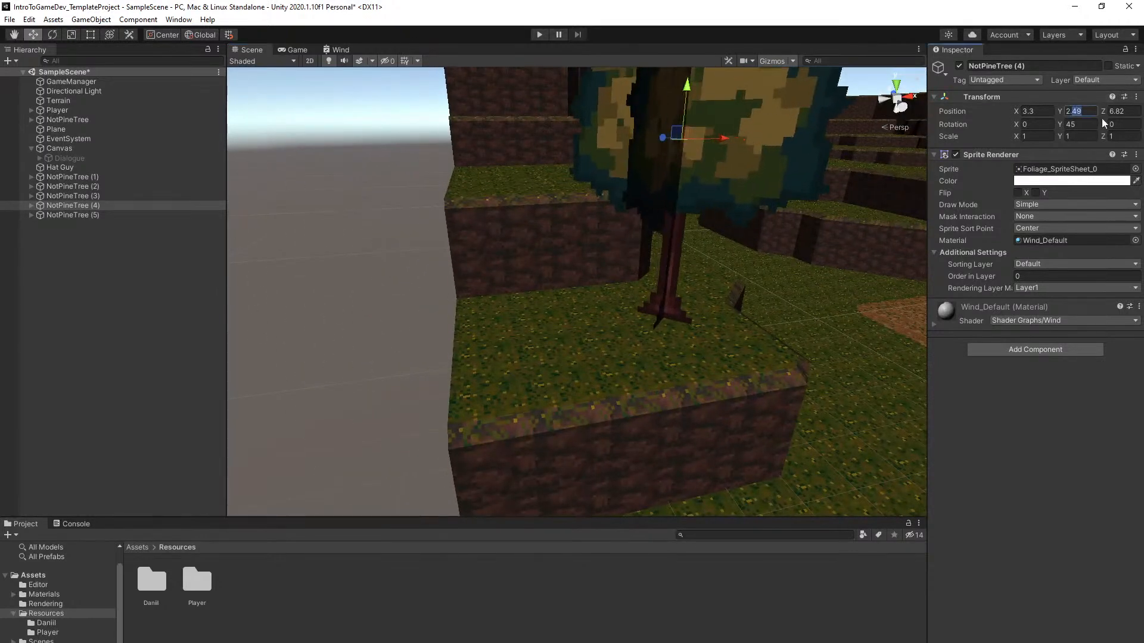
{"action": "type", "text": "2"}
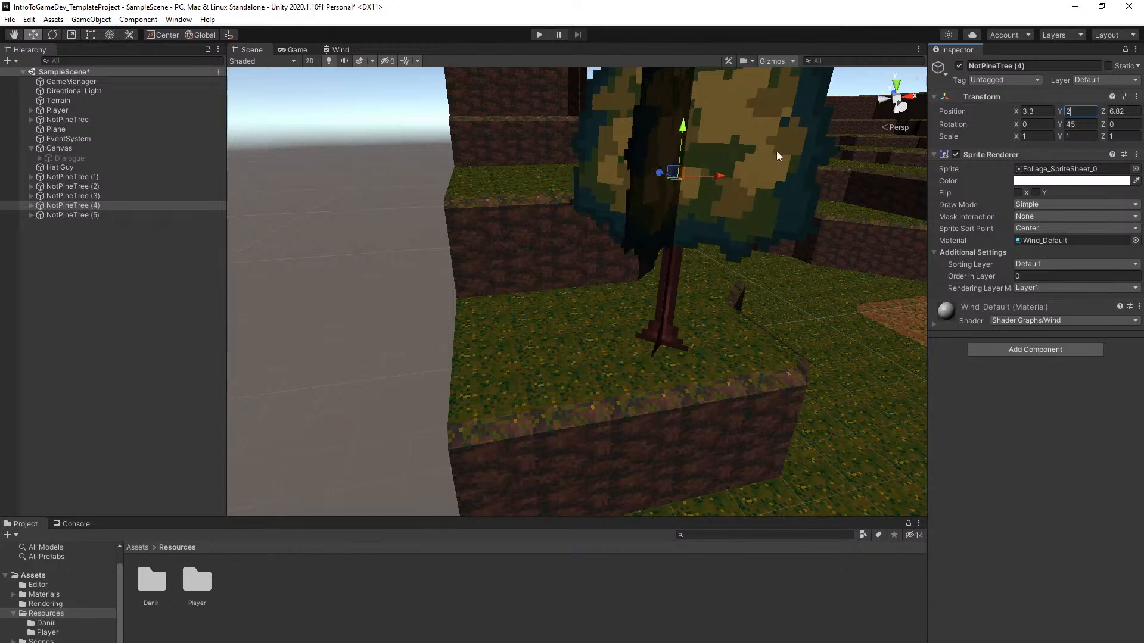
Move NotPineTree (5) to about X 48.34, set its Y position to 2 and save the scene
{"action": "left_click", "coordinate": [128, 215]}
{"action": "key", "text": "s"}
{"action": "right_click_drag", "start_coordinate": [641, 252], "coordinate": [605, 253]}
{"action": "key", "text": "w"}
{"action": "key", "text": "d"}
{"action": "key", "text": "s"}
{"action": "left_click_drag", "start_coordinate": [775, 266], "coordinate": [801, 270]}
{"action": "right_click_drag", "start_coordinate": [801, 270], "coordinate": [775, 272]}
{"action": "key", "text": "w"}
{"action": "left_click_drag", "start_coordinate": [687, 239], "coordinate": [648, 240]}
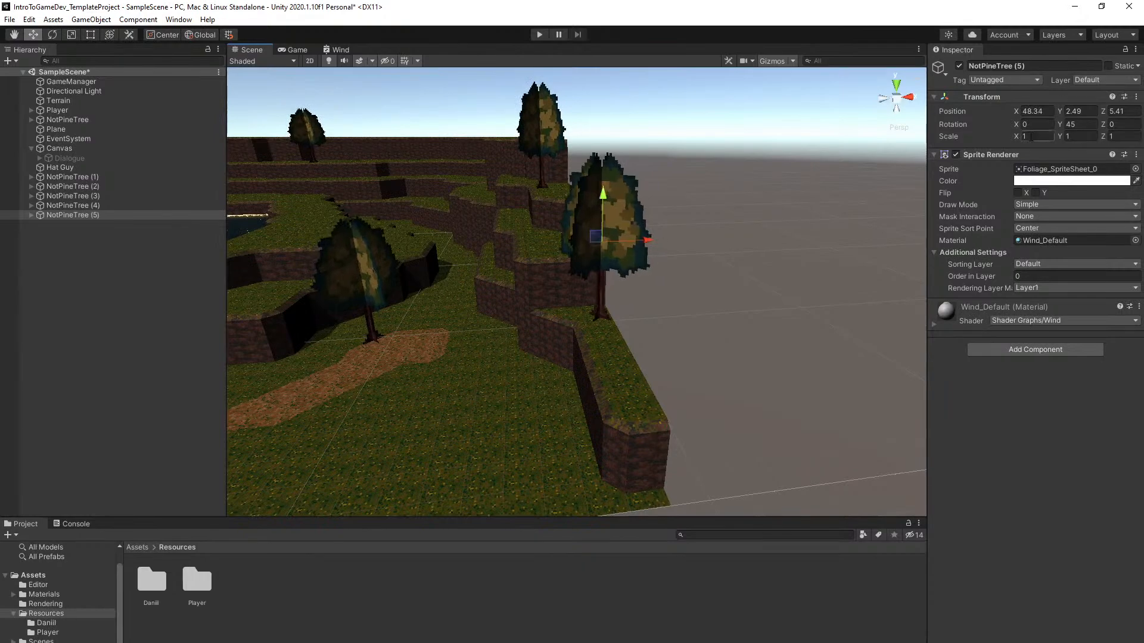
{"action": "left_click", "coordinate": [1095, 113]}
{"action": "type", "text": "2"}
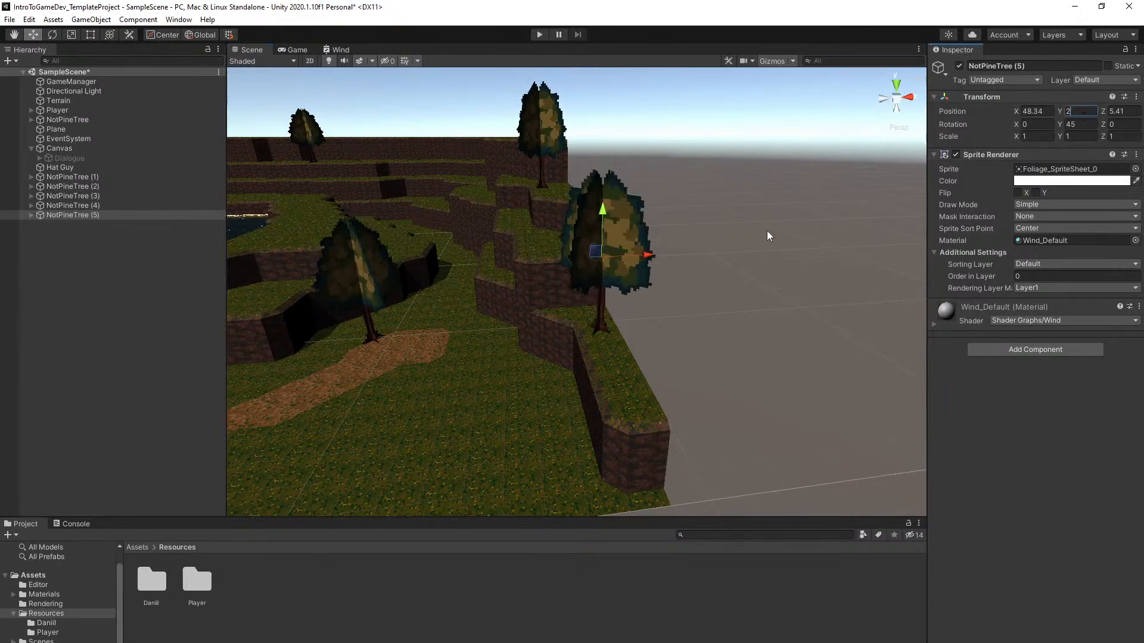
{"action": "key", "text": "ctrl+s"}
Move the objects NotPineTree (1) to NotPineTree (5) directly below NotPineTree in the scene hierarchy
{"action": "right_click_drag", "start_coordinate": [749, 289], "coordinate": [718, 298]}
{"action": "key", "text": "s"}
{"action": "key", "text": "w"}
{"action": "key", "text": "s"}
{"action": "right_click_drag", "start_coordinate": [639, 246], "coordinate": [629, 237]}
{"action": "left_click", "coordinate": [458, 292]}
{"action": "left_click", "coordinate": [112, 214]}
{"action": "left_click", "coordinate": [99, 171], "text": "shift"}
{"action": "left_click", "coordinate": [95, 179], "text": "shift"}
{"action": "left_click_drag", "start_coordinate": [95, 181], "coordinate": [89, 124]}
Rewrite the texts of Hat Guy's three dialogue lines as "Hello my friend", "Hello Daniil" and "I am swimming"
{"action": "left_click", "coordinate": [62, 215]}
{"action": "right_click", "coordinate": [1043, 382]}
{"action": "left_click", "coordinate": [1033, 394]}
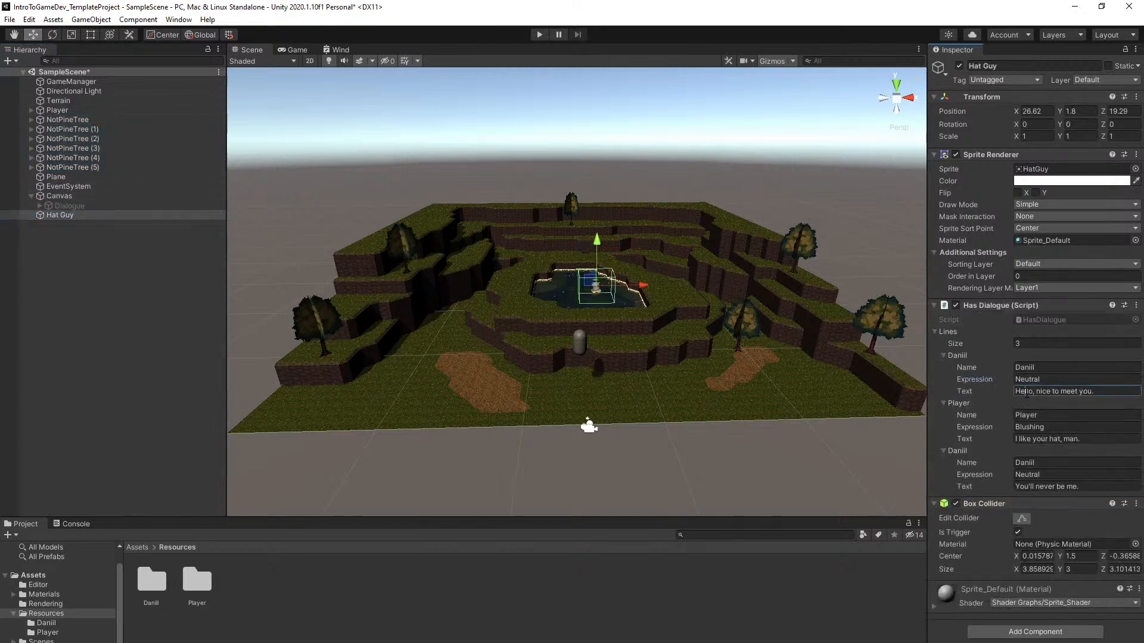
{"action": "type", "text": "Hello my"}
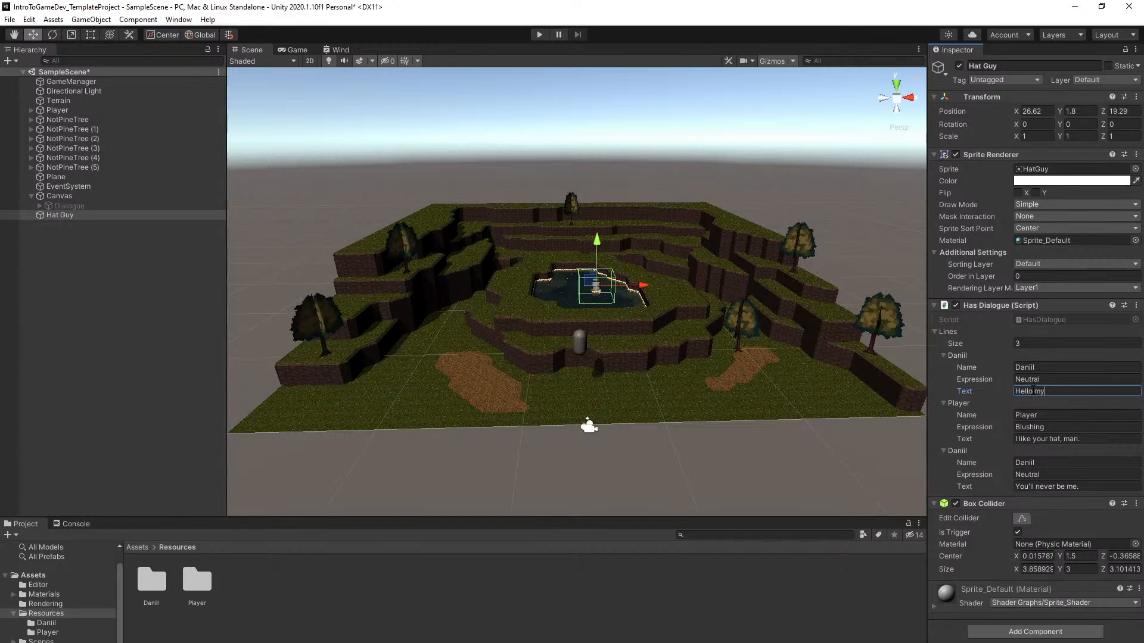
{"action": "type", "text": " friend"}
{"action": "key", "text": "Tab"}
{"action": "key", "text": "Tab"}
{"action": "key", "text": "Tab"}
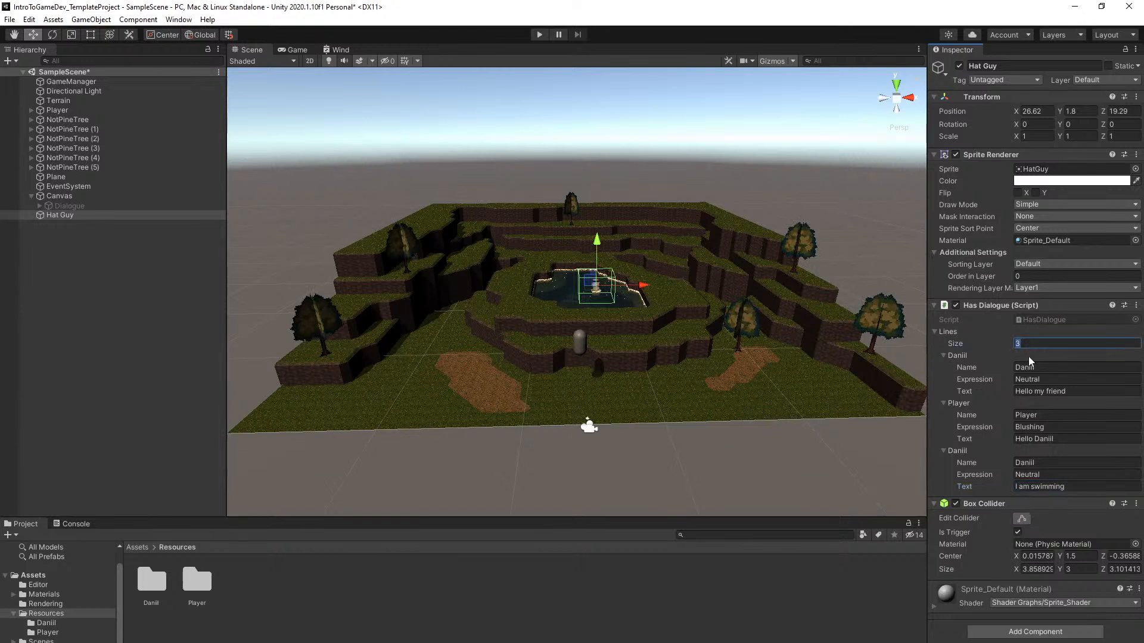
Extend Hat Guy's dialogue to five lines, setting the fourth line's Expression and the fifth line's Name to Sad
{"action": "key", "text": "Return"}
{"action": "type", "text": "A"}
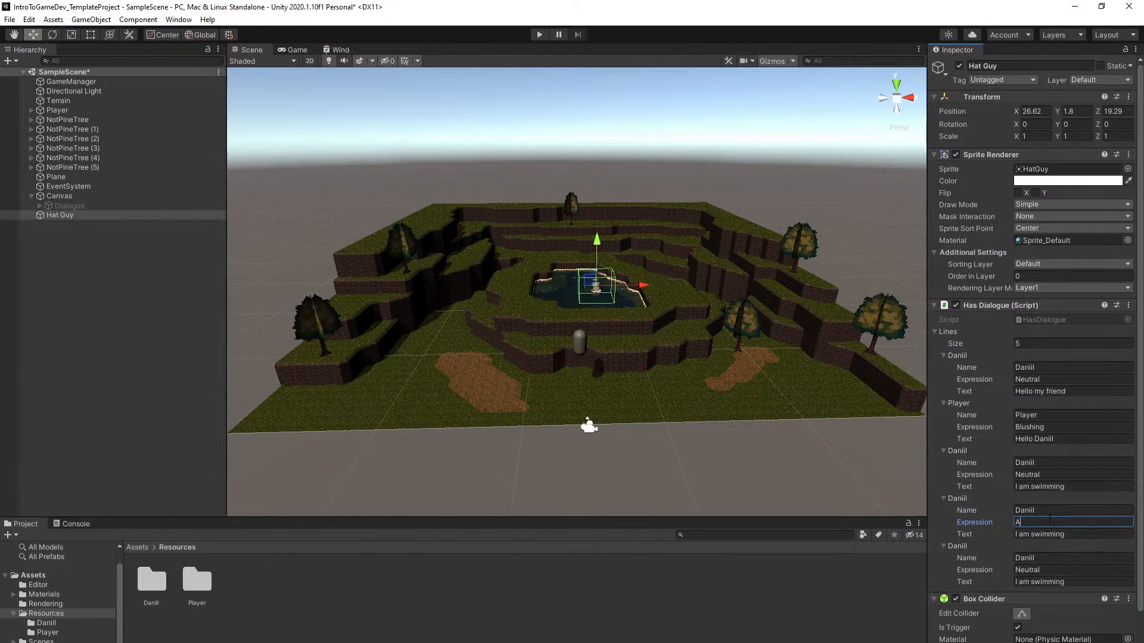
{"action": "key", "text": "BackSpace"}
{"action": "type", "text": "A"}
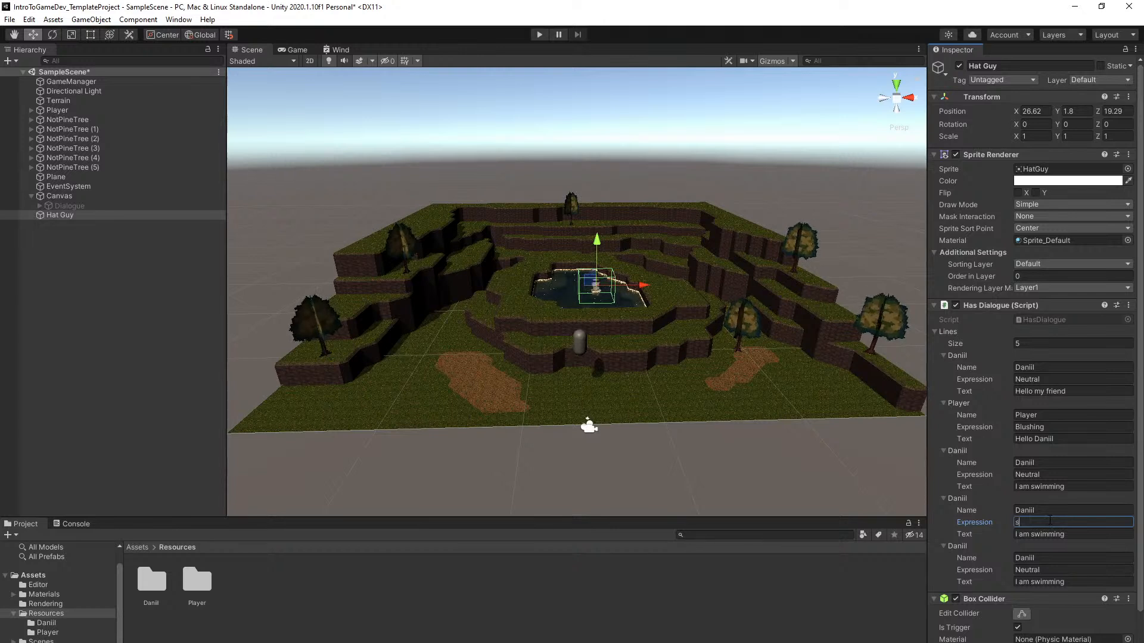
{"action": "type", "text": "s"}
{"action": "key", "text": "BackSpace"}
{"action": "type", "text": "Sad"}
{"action": "left_click", "coordinate": [1052, 557]}
{"action": "type", "text": "Sad"}
{"action": "key", "text": "Tab"}
Set the fourth line's text to "Help girl" and the fifth line's to "I am drowning", and save the scene
{"action": "left_click", "coordinate": [1050, 534]}
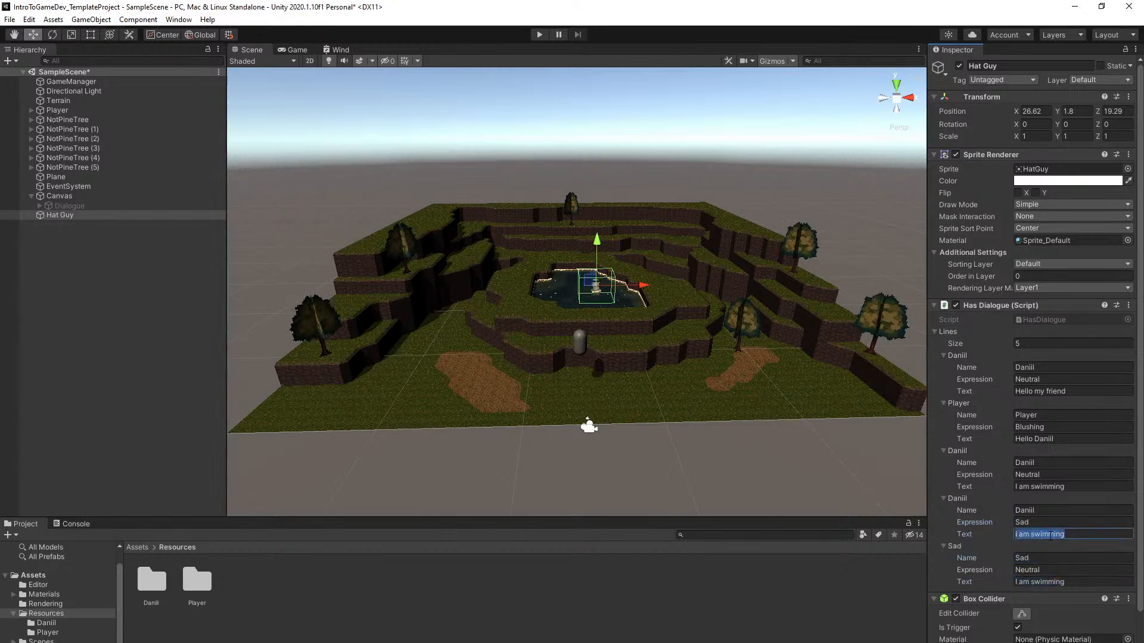
{"action": "type", "text": "Help girl"}
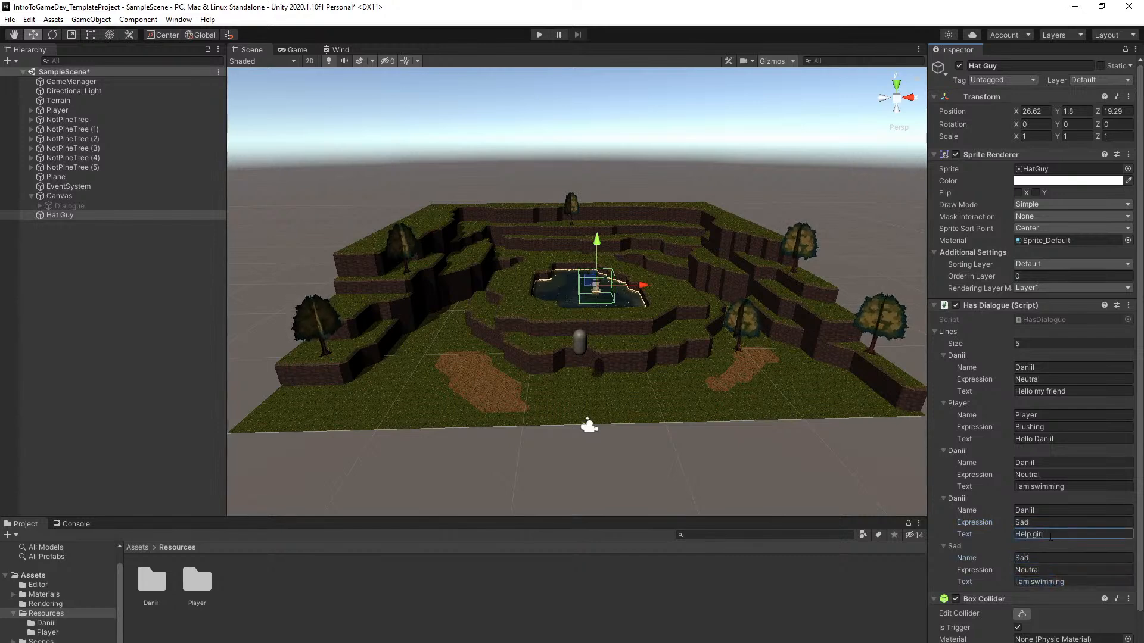
{"action": "left_click", "coordinate": [1048, 582]}
{"action": "type", "text": "I am"}
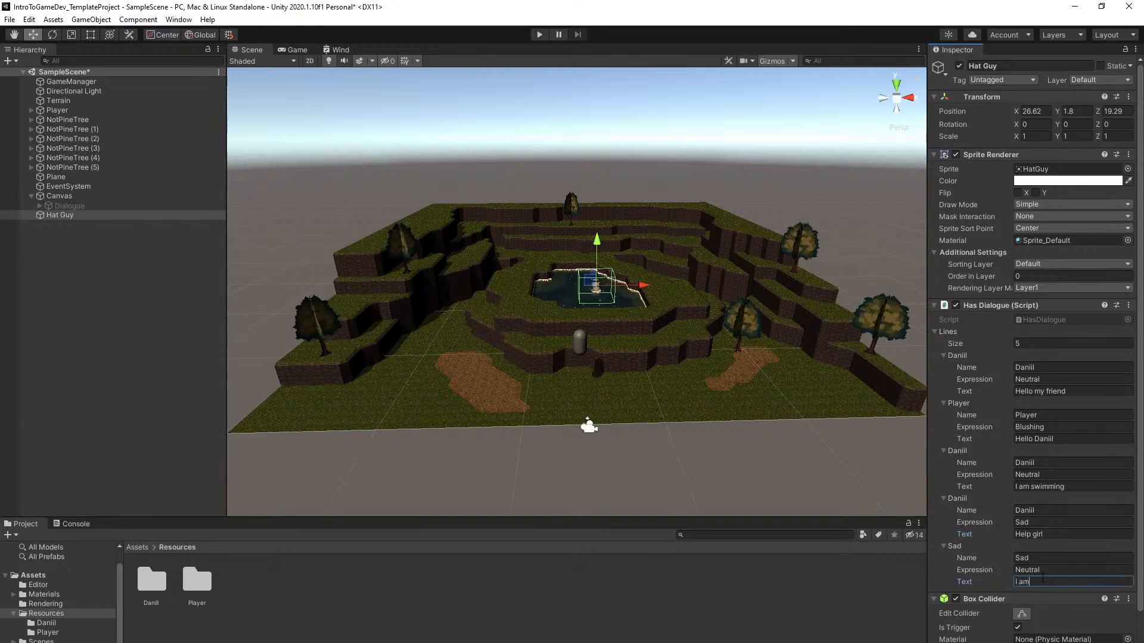
{"action": "type", "text": " drowning"}
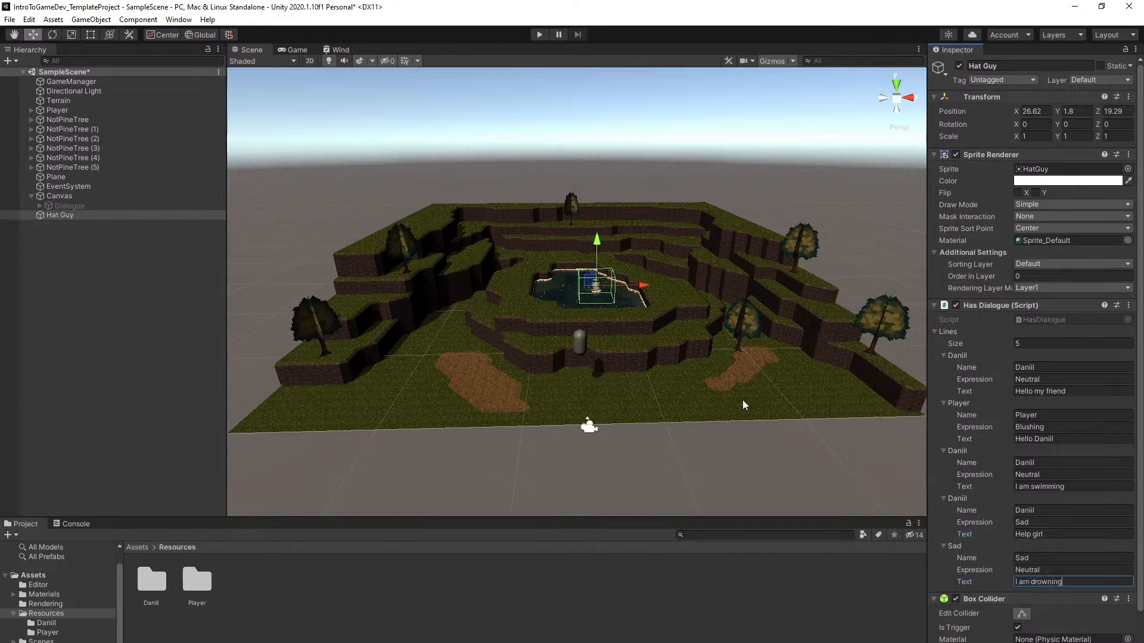
{"action": "right_click_drag", "start_coordinate": [712, 344], "coordinate": [705, 345]}
{"action": "key", "text": "ctrl+s"}
Move Hat Guy close to the pond's far shore at about X 28.53, Y 1.8, Z 20.67
{"action": "key", "text": "w"}
{"action": "right_click_drag", "start_coordinate": [610, 299], "coordinate": [639, 297]}
{"action": "left_click_drag", "start_coordinate": [629, 408], "coordinate": [505, 361]}
{"action": "key", "text": "ctrl+z"}
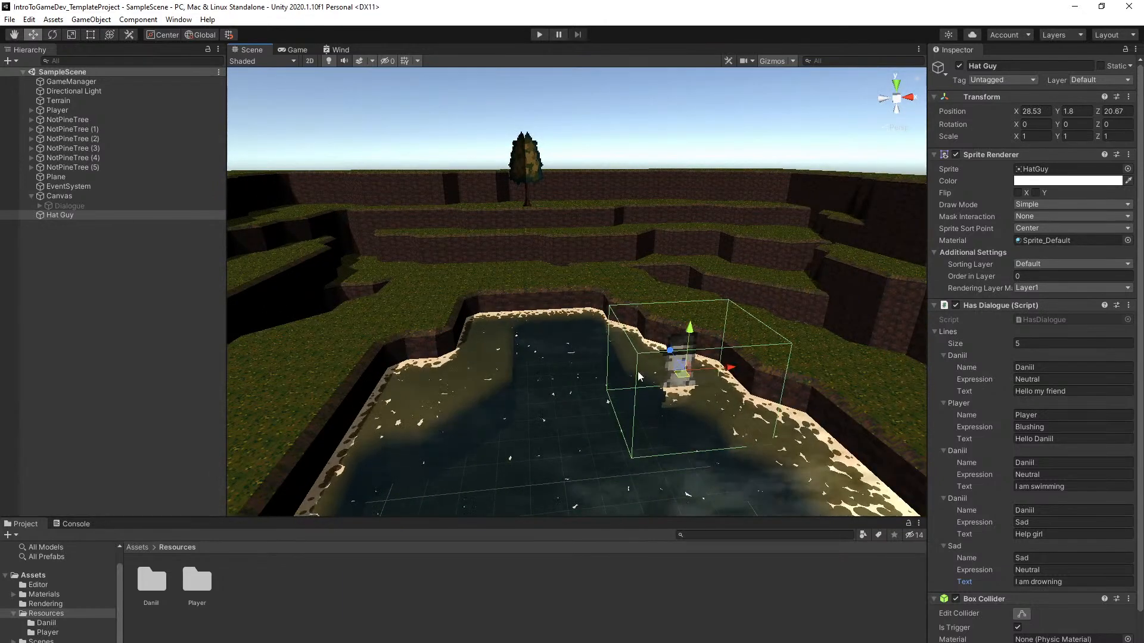
Run the game and jump the player up the terraces into the pond beside Hat Guy
{"action": "left_click", "coordinate": [538, 34]}
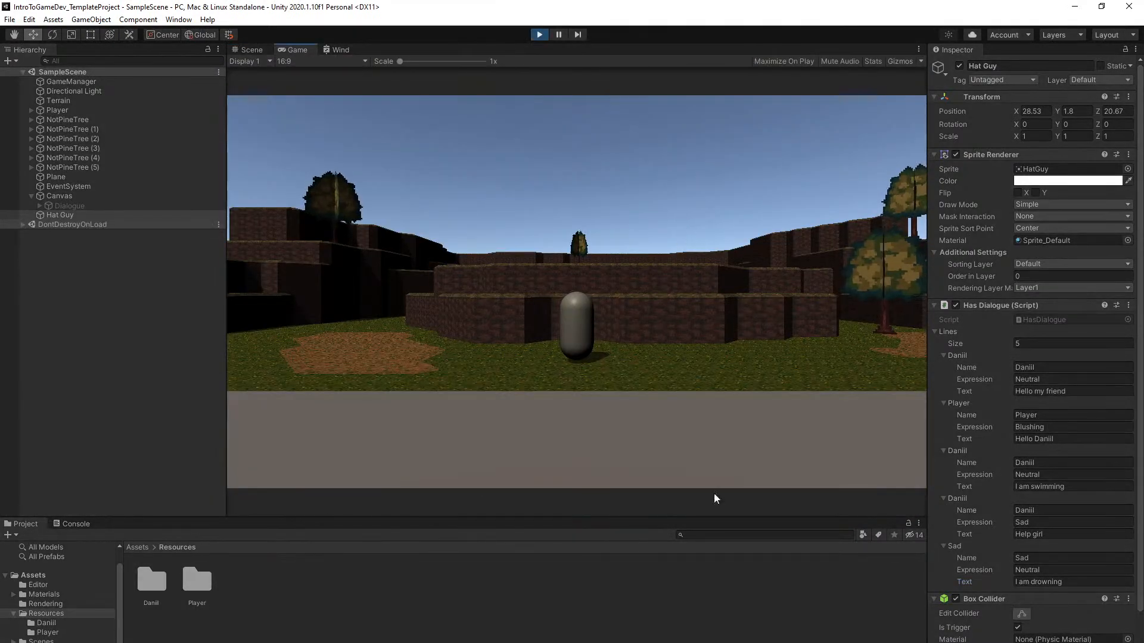
{"action": "left_click", "coordinate": [755, 597]}
{"action": "left_click", "coordinate": [669, 363]}
{"action": "key", "text": "w"}
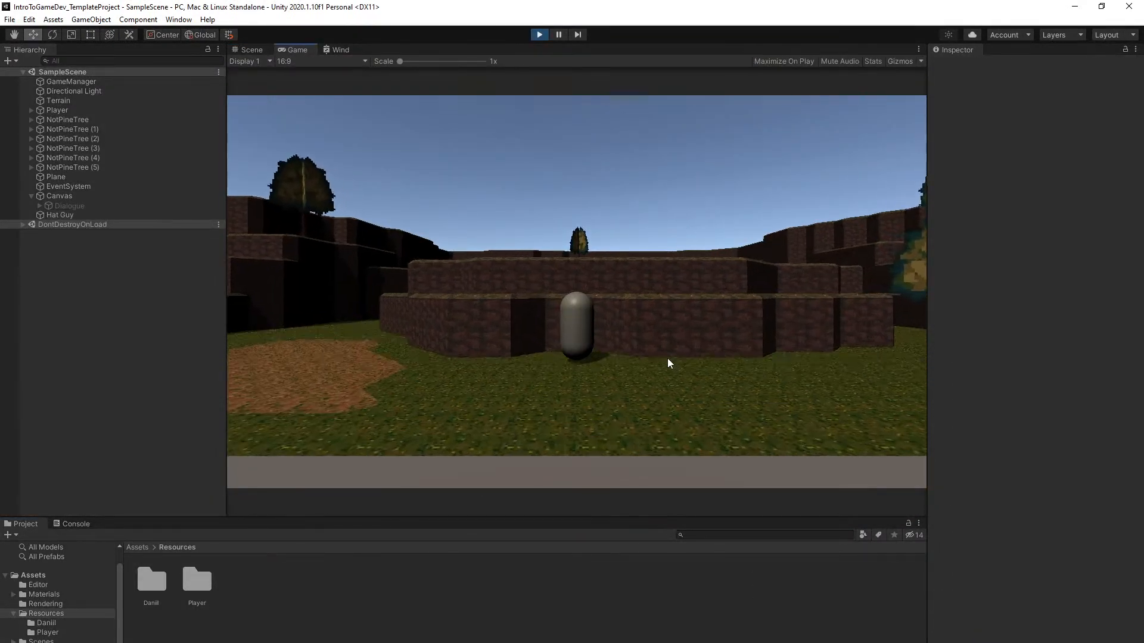
{"action": "key", "text": "space"}
{"action": "key", "text": "w"}
{"action": "key", "text": "space"}
{"action": "key", "text": "space"}
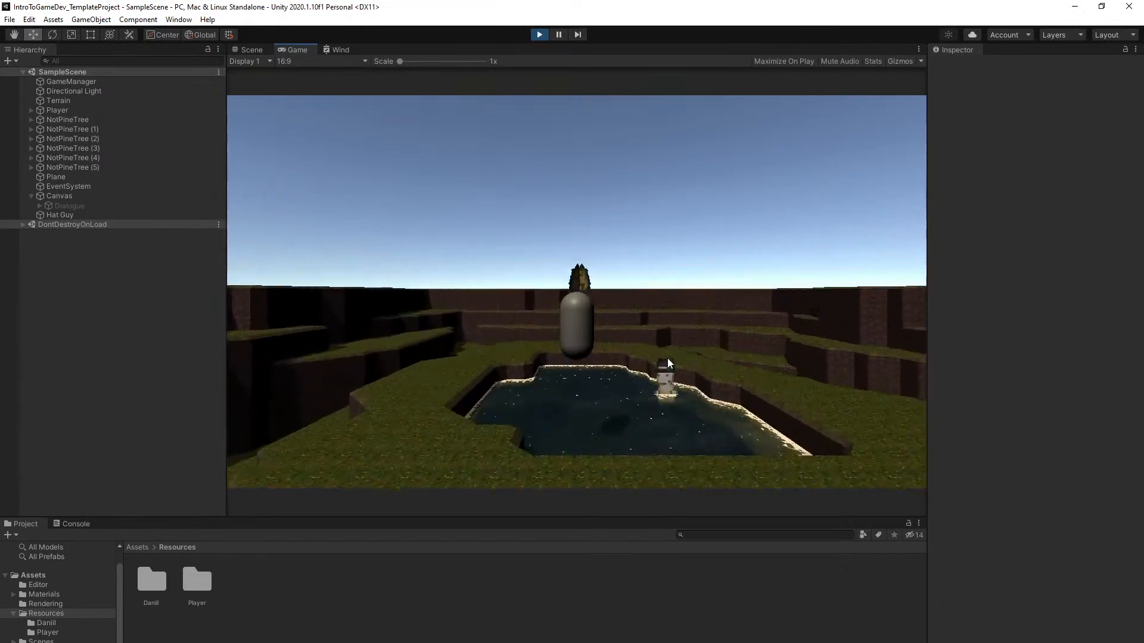
{"action": "key", "text": "w"}
{"action": "key", "text": "space"}
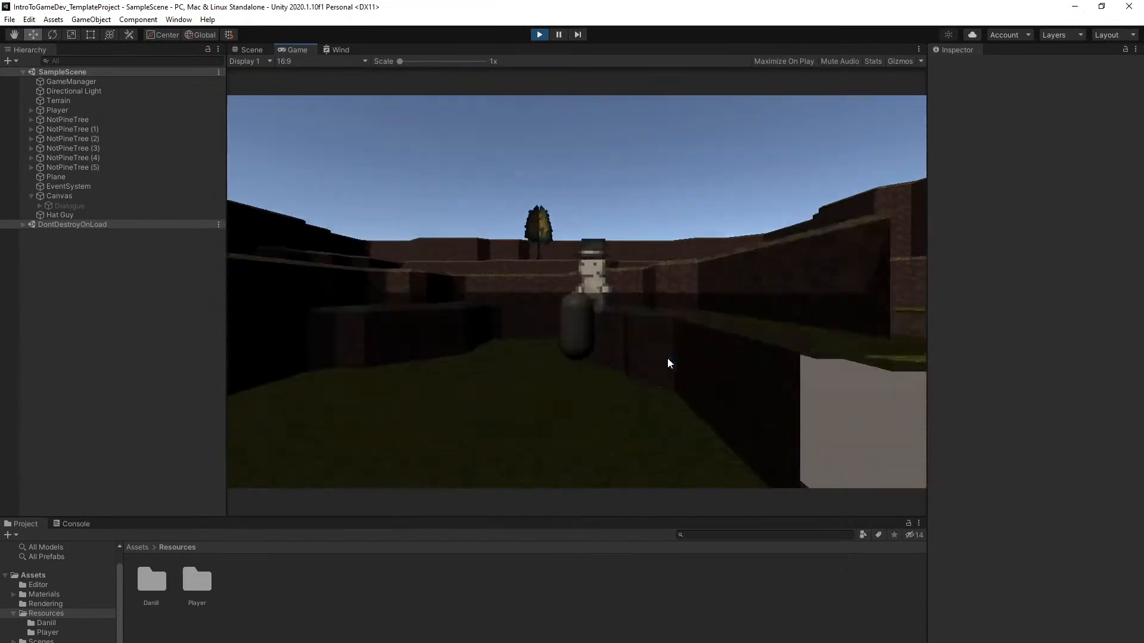
{"action": "key", "text": "w"}
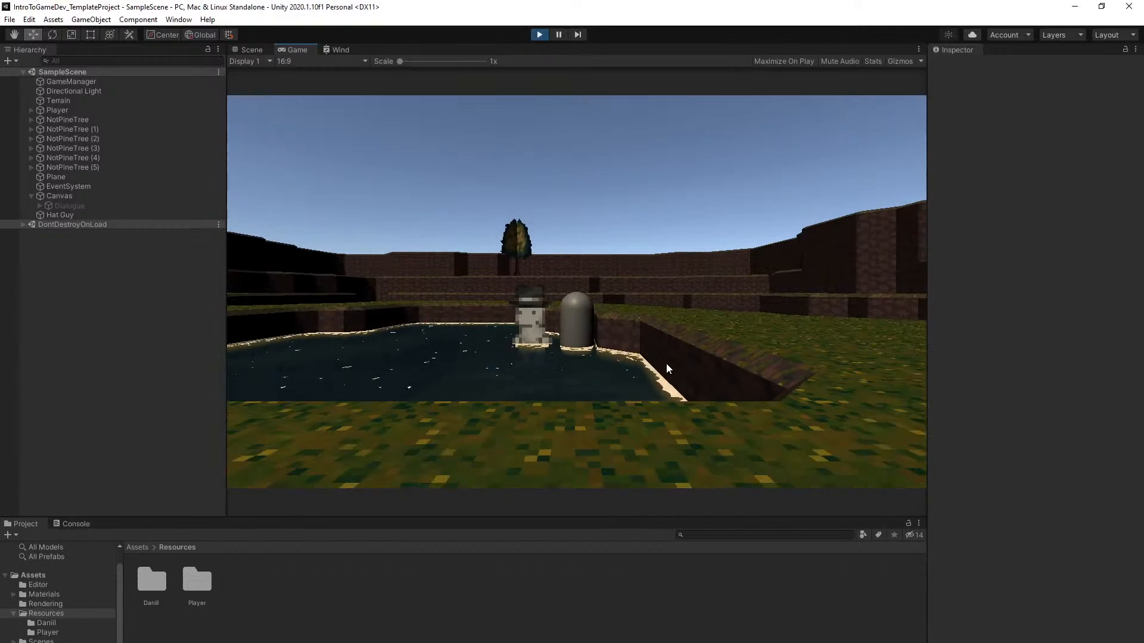
Advance Hat Guy's dialogue in the running game through to the fifth line
{"action": "key", "text": "space"}
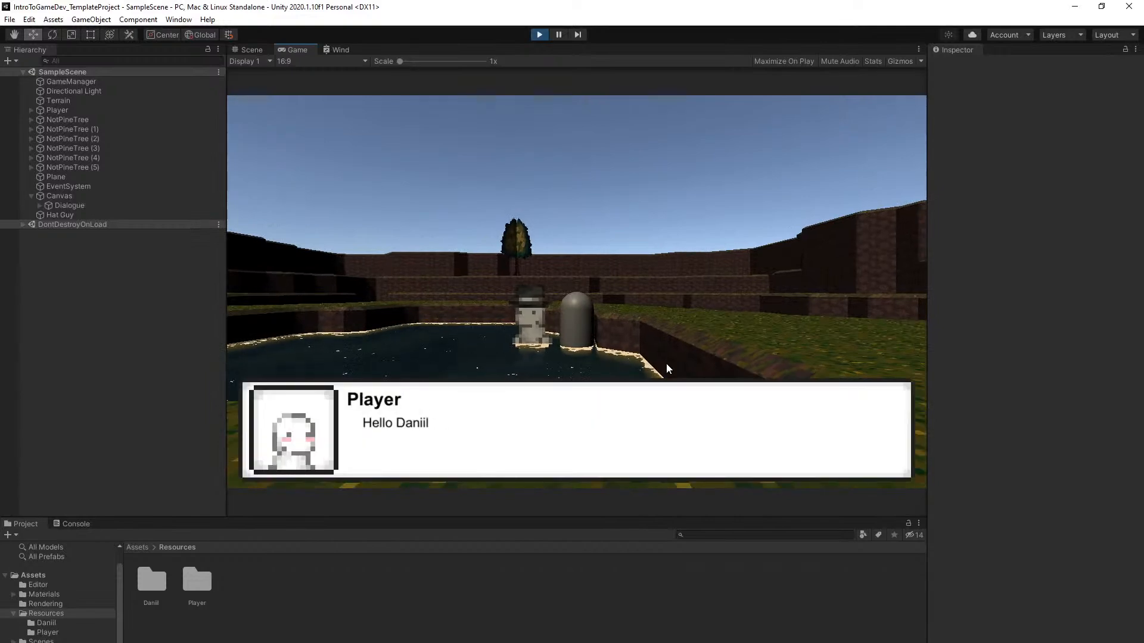
{"action": "key", "text": "space"}
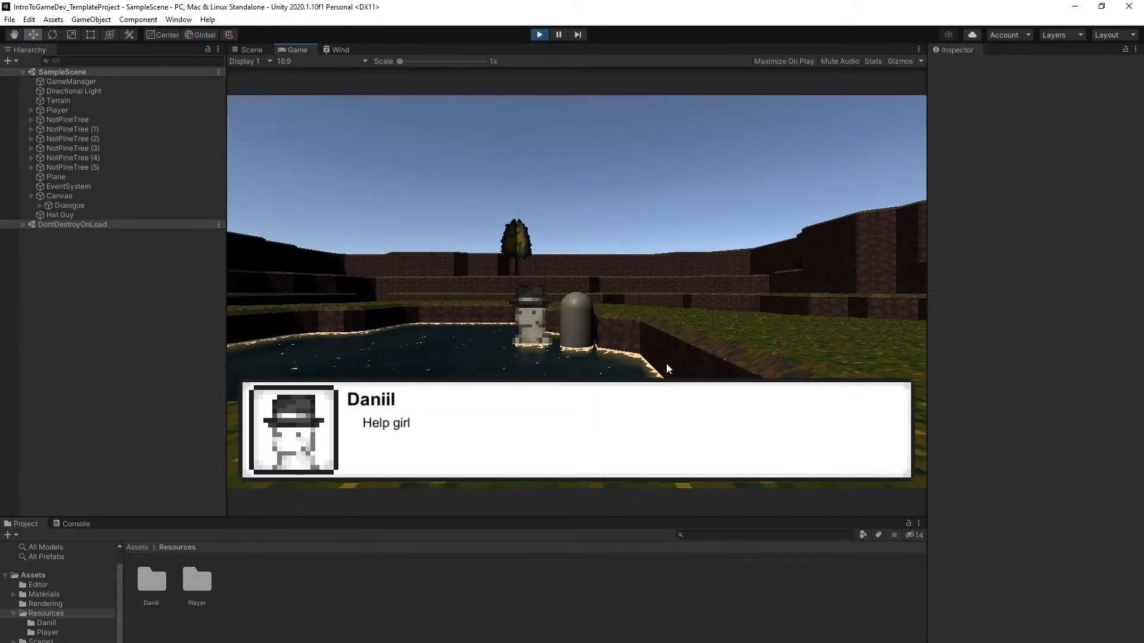
{"action": "key", "text": "space"}
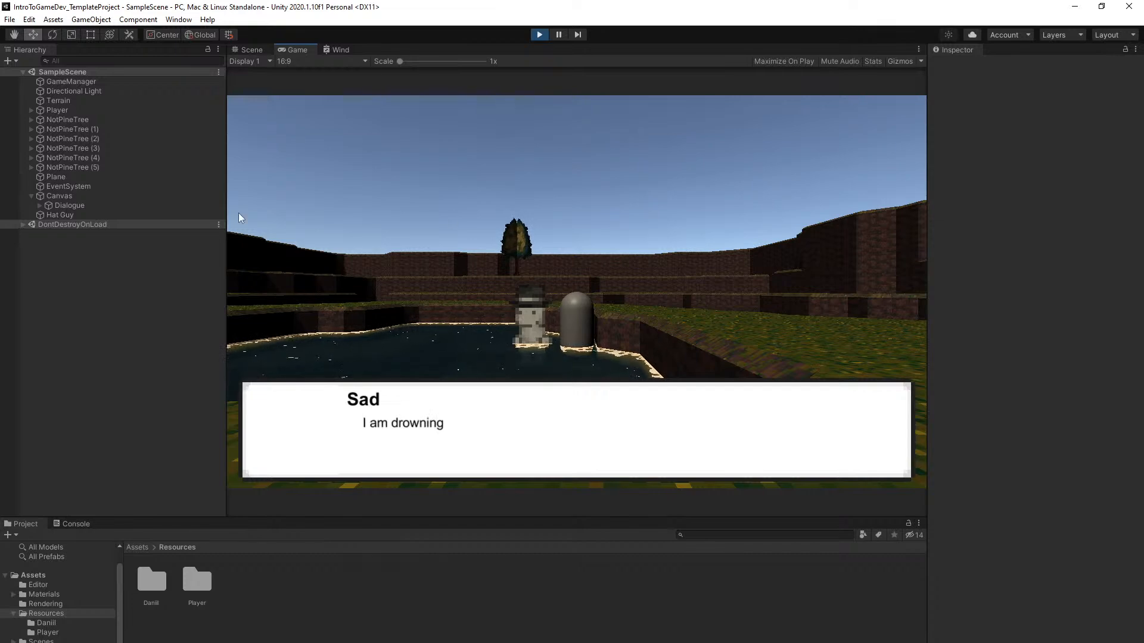
While the game runs, match Hat Guy's fifth-line Name to the fourth's, set its Expression to Sad, and replay the dialogue
{"action": "left_click", "coordinate": [74, 215]}
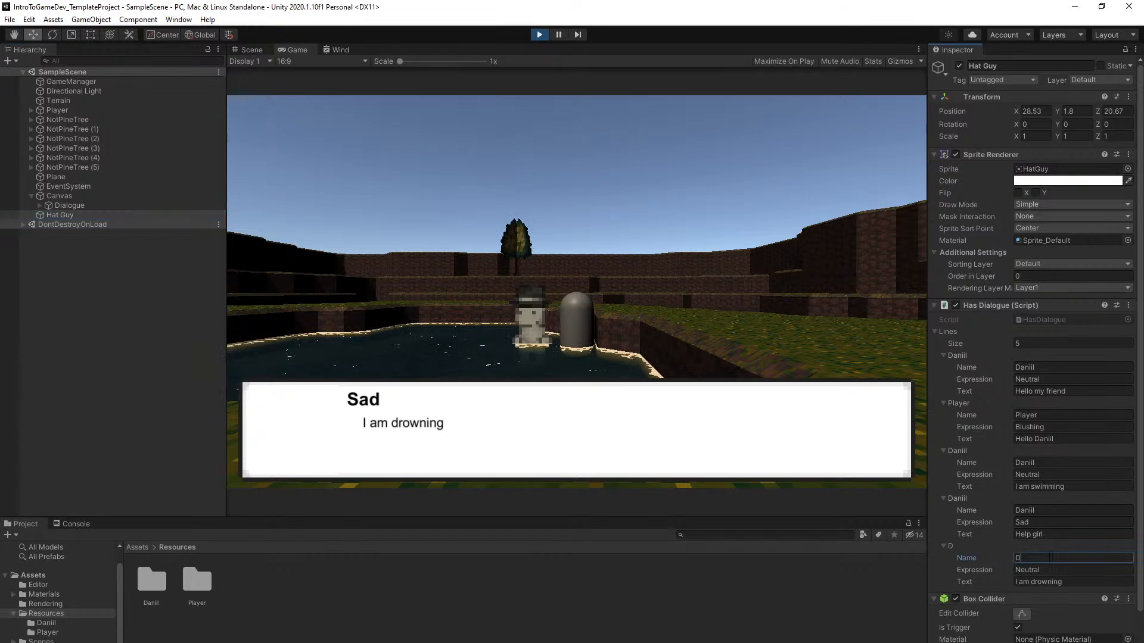
{"action": "left_click", "coordinate": [1048, 570]}
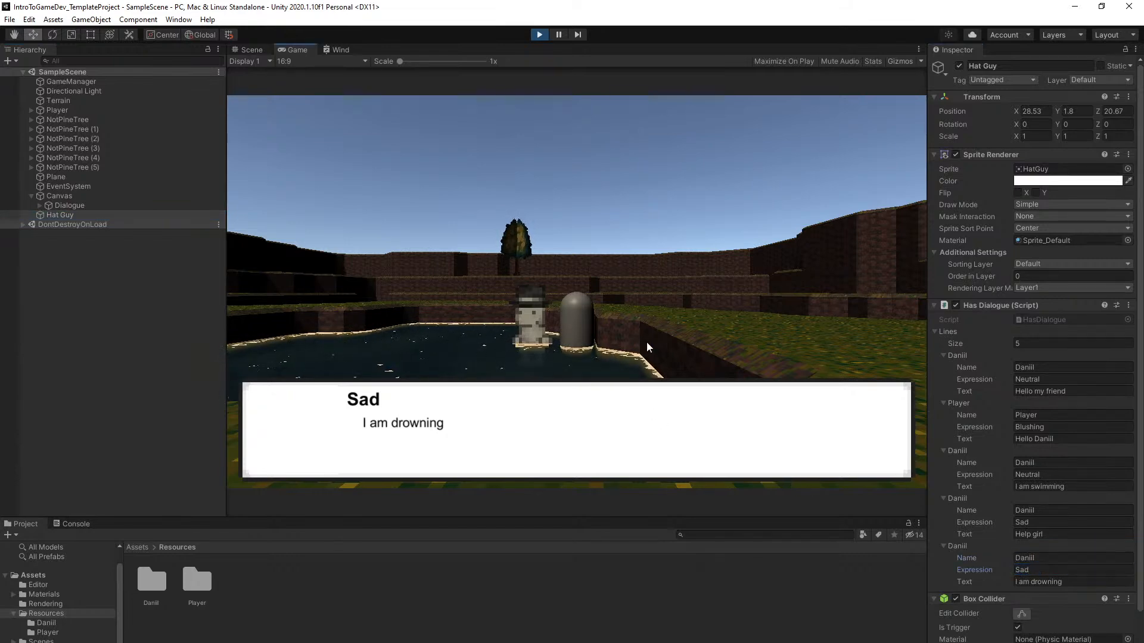
{"action": "key", "text": "e"}
{"action": "key", "text": "e"}
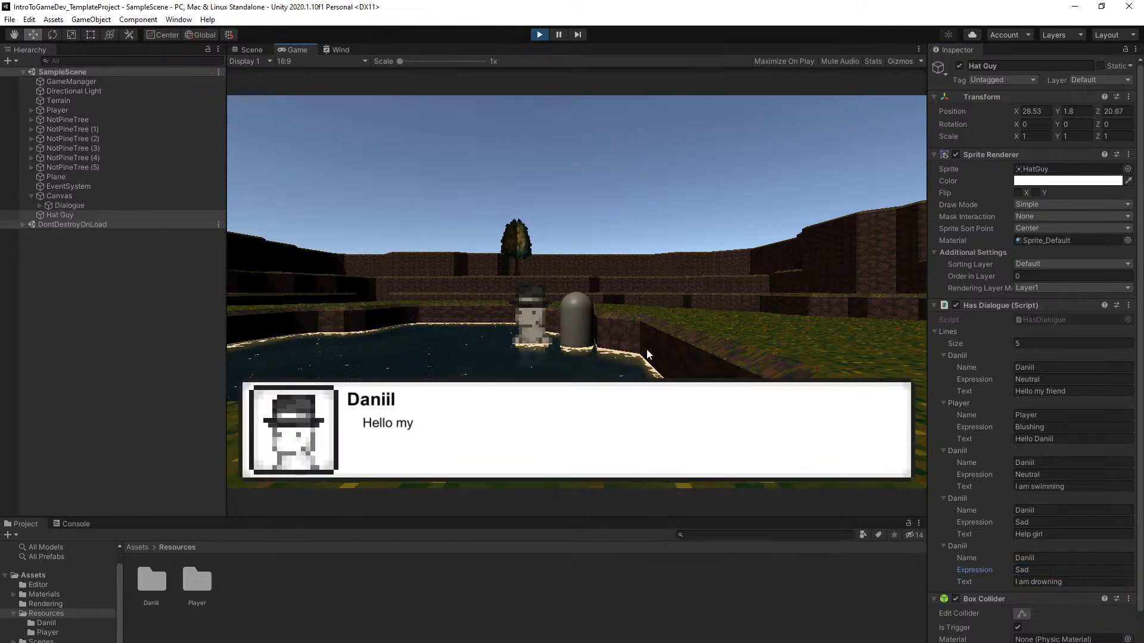
{"action": "key", "text": "e"}
{"action": "key", "text": "e"}
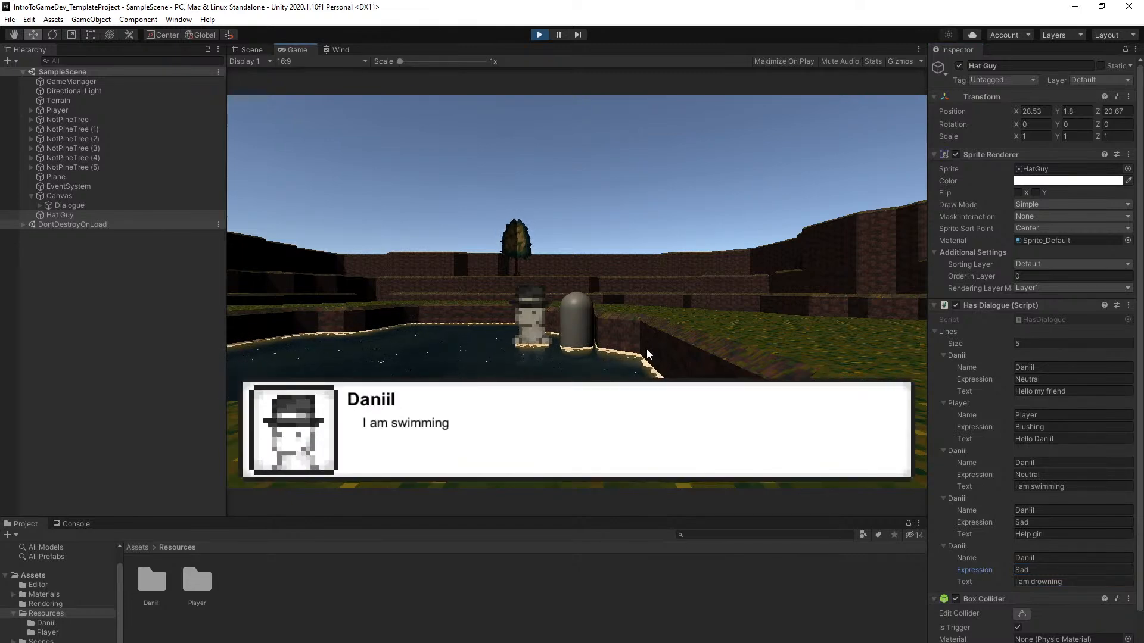
{"action": "key", "text": "e"}
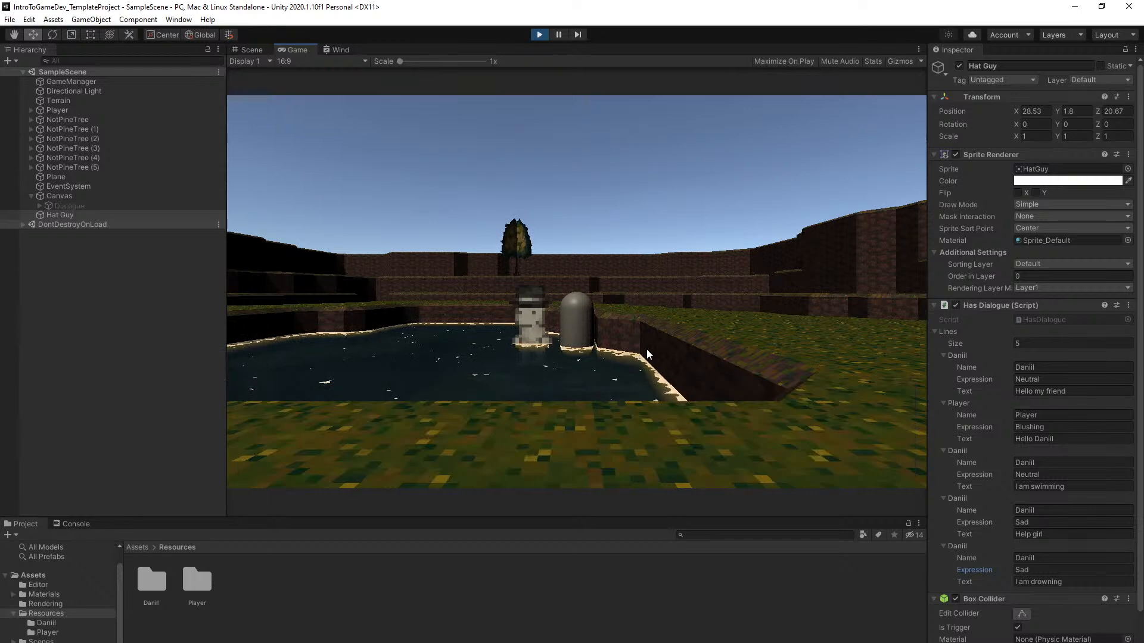
Jump the player out of the pond onto the bank and stop the game
{"action": "key", "text": "d"}
{"action": "key", "text": "space"}
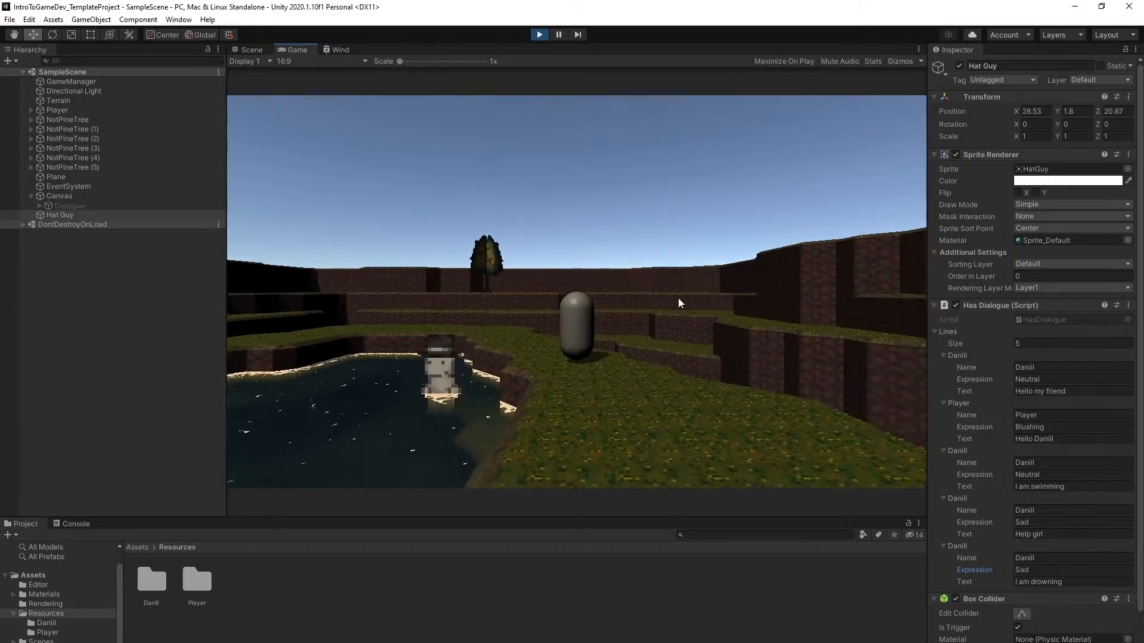
{"action": "left_click", "coordinate": [539, 34]}
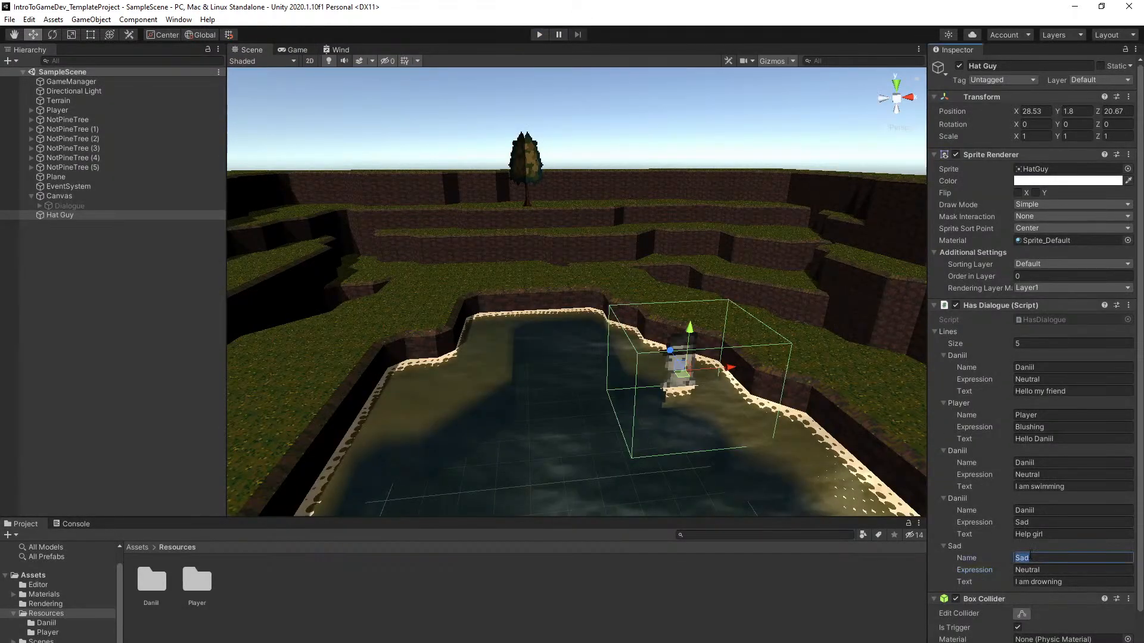
In edit mode, set the fifth line's Name to match the fourth line's and its Expression to Sad, and save the scene
{"action": "type", "text": "Daniil"}
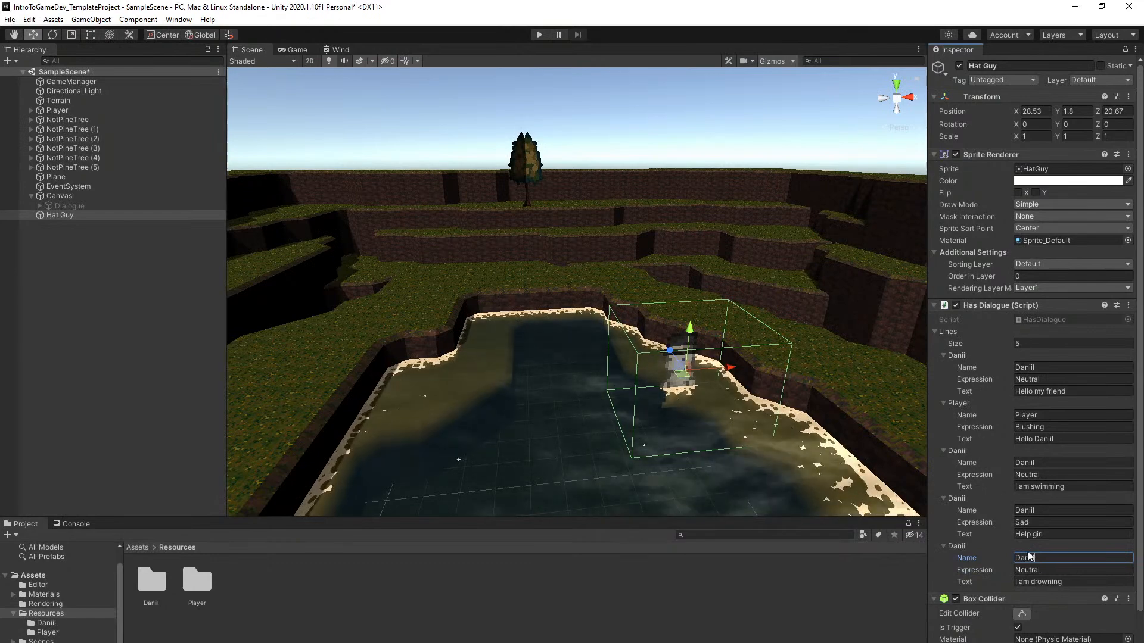
{"action": "left_click", "coordinate": [1030, 570]}
{"action": "type", "text": "Sad"}
{"action": "right_click_drag", "start_coordinate": [754, 386], "coordinate": [739, 386]}
{"action": "key", "text": "ctrl+s"}
Deactivate the water Plane to expose the pond floor
{"action": "left_click", "coordinate": [555, 428]}
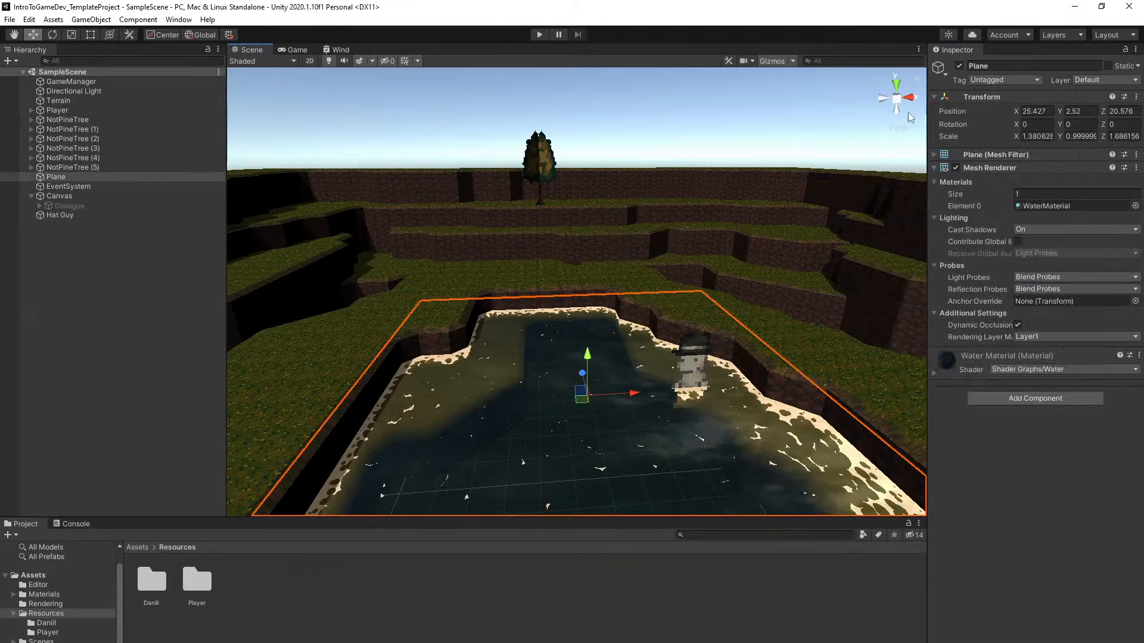
{"action": "left_click", "coordinate": [959, 66]}
{"action": "right_click_drag", "start_coordinate": [748, 215], "coordinate": [728, 339]}
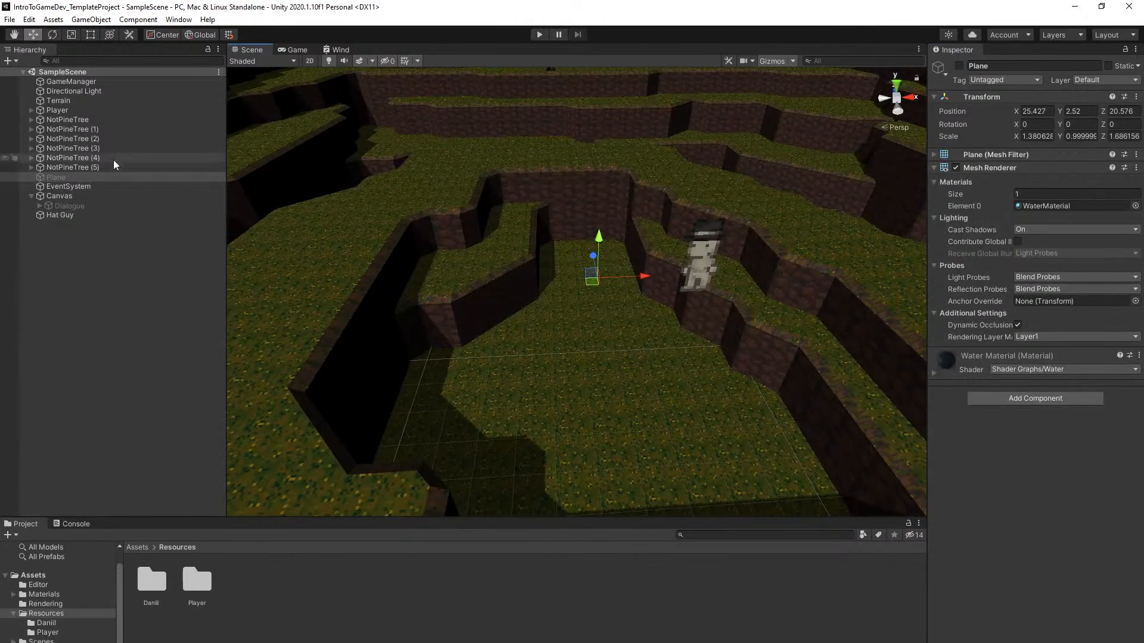
Select the Terrain, clear any tile selection on the pond floor, and set the Brush Type to Terrain
{"action": "left_click", "coordinate": [89, 100]}
{"action": "right_click_drag", "start_coordinate": [519, 395], "coordinate": [545, 449]}
{"action": "key", "text": "s"}
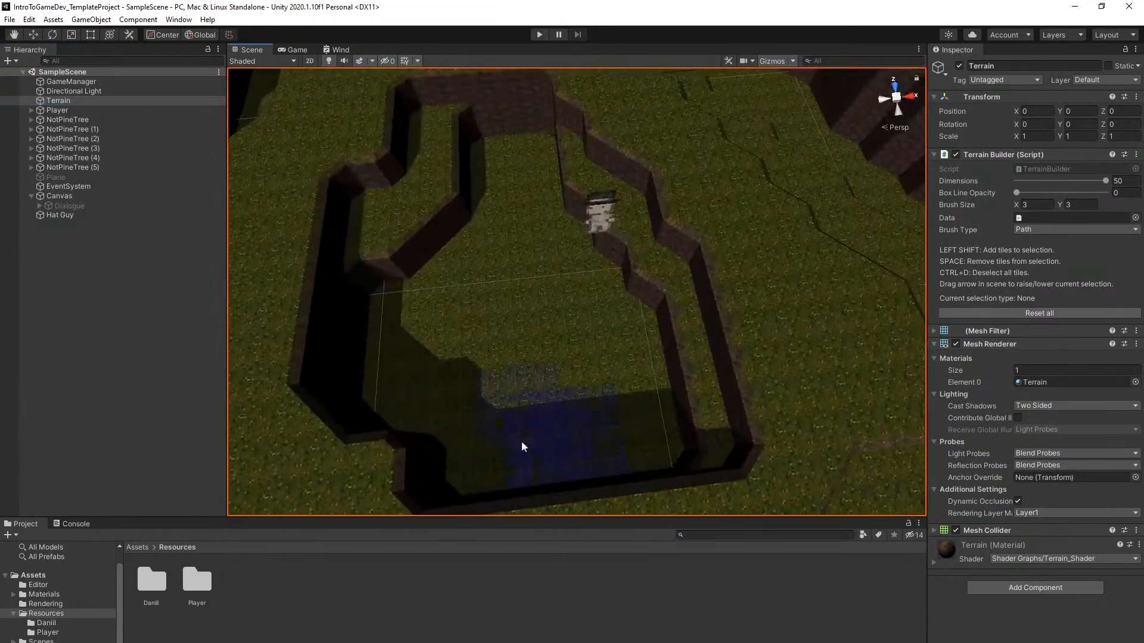
{"action": "left_click_drag", "start_coordinate": [627, 449], "coordinate": [613, 360], "text": "shift"}
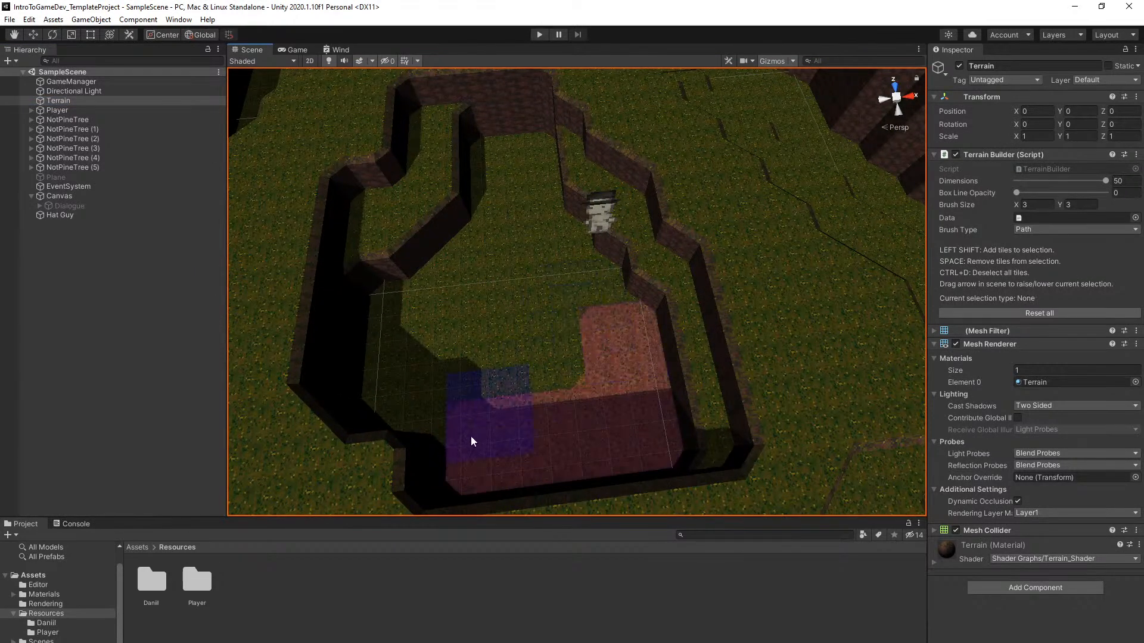
{"action": "key", "text": "ctrl+d"}
{"action": "left_click", "coordinate": [1060, 230]}
{"action": "left_click", "coordinate": [1042, 242]}
Select all tiles of the pond's lower floor, raise them slightly, and save the scene
{"action": "right_click_drag", "start_coordinate": [687, 337], "coordinate": [631, 352]}
{"action": "left_click_drag", "start_coordinate": [526, 379], "coordinate": [489, 421], "text": "shift"}
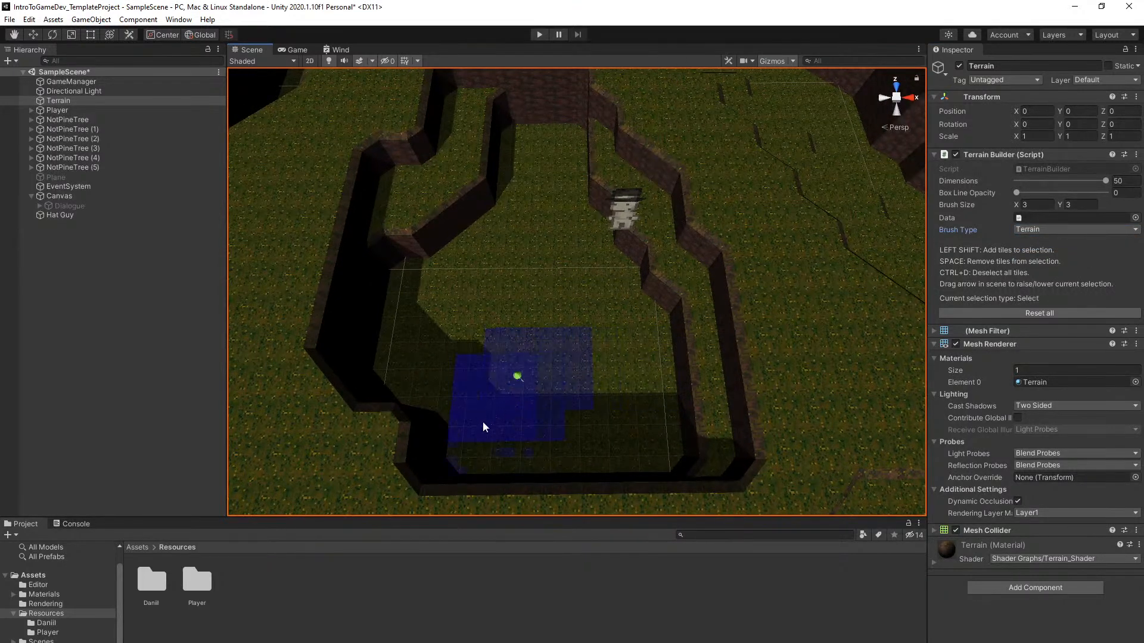
{"action": "mouse_move", "coordinate": [529, 452]}
{"action": "left_mouse_down", "text": "shift"}
{"action": "mouse_move", "coordinate": [616, 450]}
{"action": "mouse_move", "coordinate": [618, 396]}
{"action": "mouse_move", "coordinate": [558, 265]}
{"action": "mouse_move", "coordinate": [503, 262]}
{"action": "mouse_move", "coordinate": [426, 316]}
{"action": "left_mouse_up", "text": "shift"}
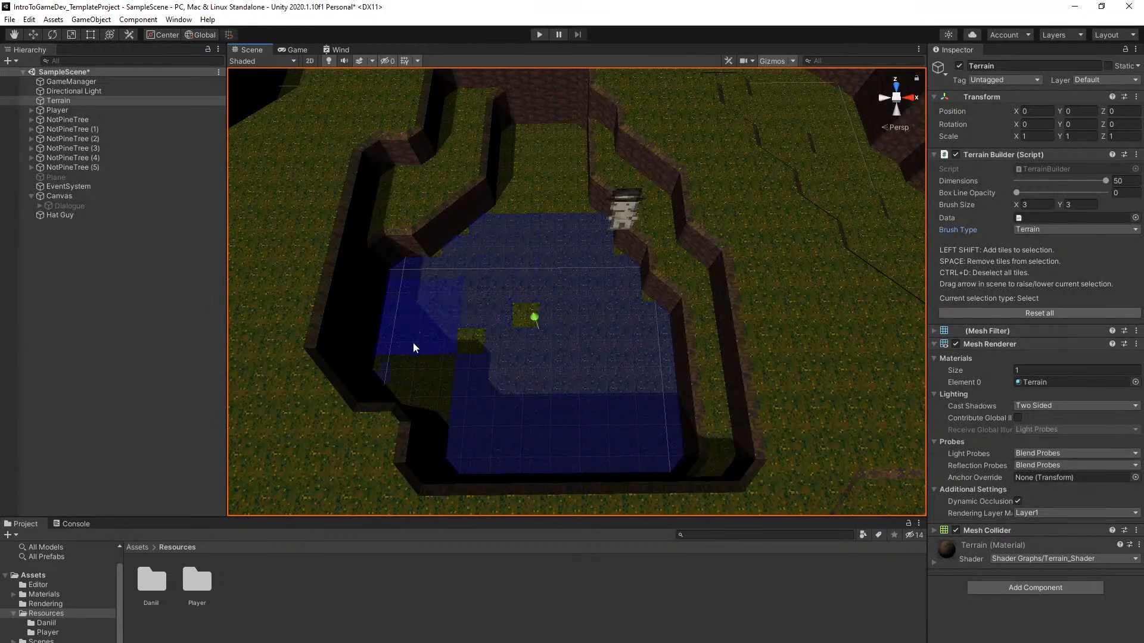
{"action": "mouse_move", "coordinate": [525, 305]}
{"action": "left_mouse_down", "text": "shift"}
{"action": "mouse_move", "coordinate": [519, 156]}
{"action": "mouse_move", "coordinate": [539, 161]}
{"action": "mouse_move", "coordinate": [540, 201]}
{"action": "left_mouse_up", "text": "shift"}
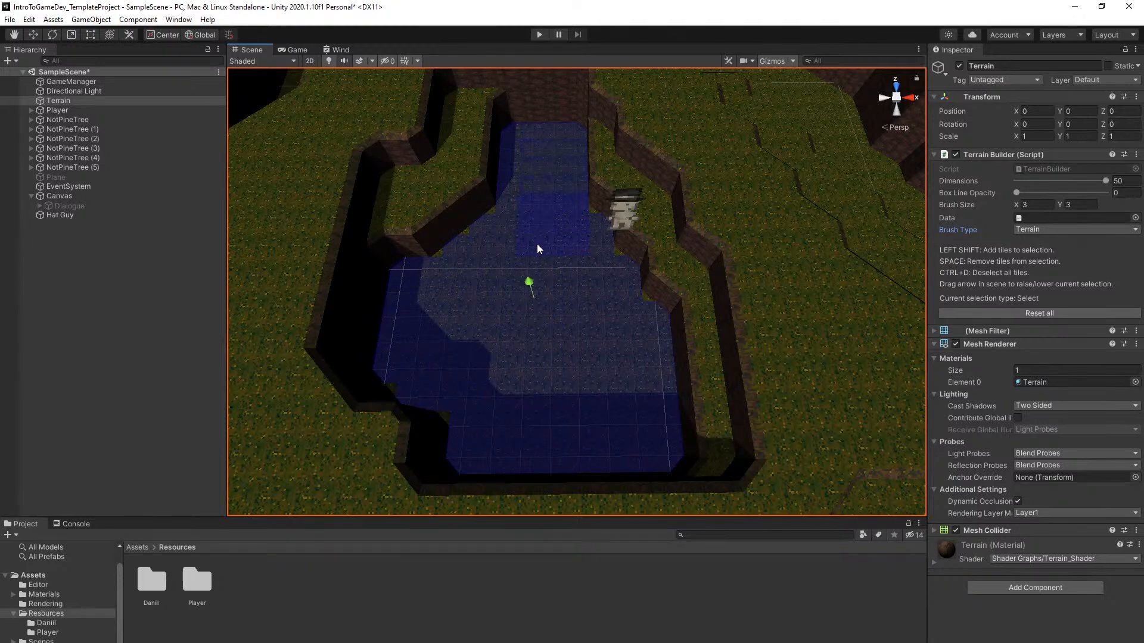
{"action": "mouse_move", "coordinate": [527, 279]}
{"action": "left_mouse_down"}
{"action": "mouse_move", "coordinate": [518, 248]}
{"action": "mouse_move", "coordinate": [523, 270]}
{"action": "left_mouse_up"}
{"action": "left_click", "coordinate": [676, 552]}
{"action": "key", "text": "ctrl+s"}
Reactivate the water Plane, set its WaterMaterial's Depth to 1.11, and save the scene
{"action": "left_click", "coordinate": [121, 181]}
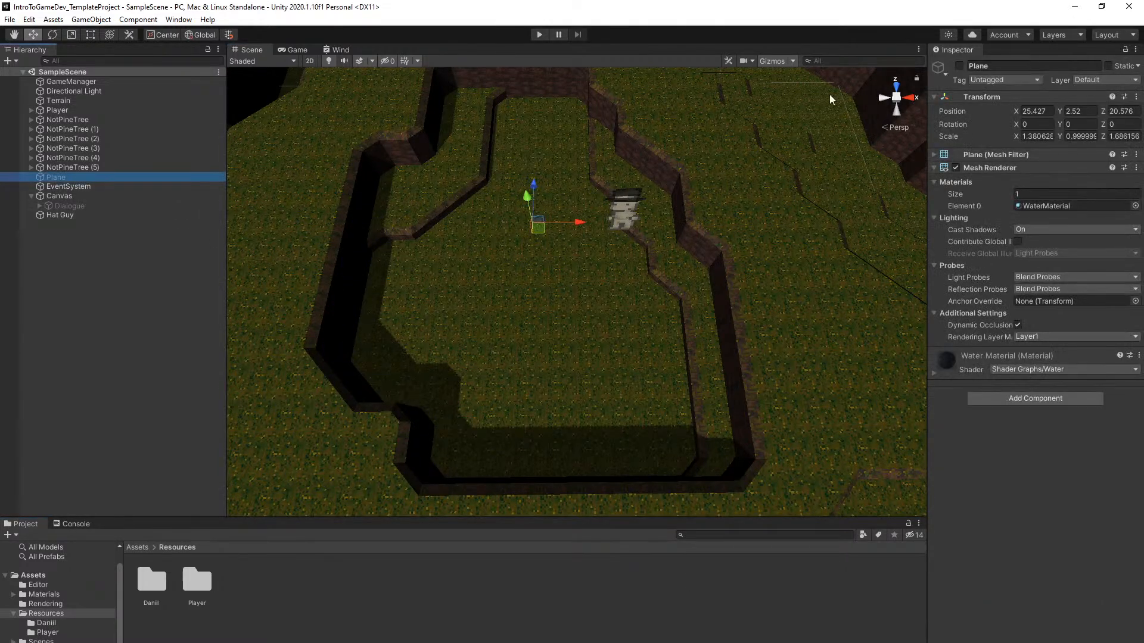
{"action": "left_click", "coordinate": [959, 66]}
{"action": "left_click", "coordinate": [1055, 206]}
{"action": "left_click", "coordinate": [243, 579]}
{"action": "left_click_drag", "start_coordinate": [951, 141], "coordinate": [972, 140]}
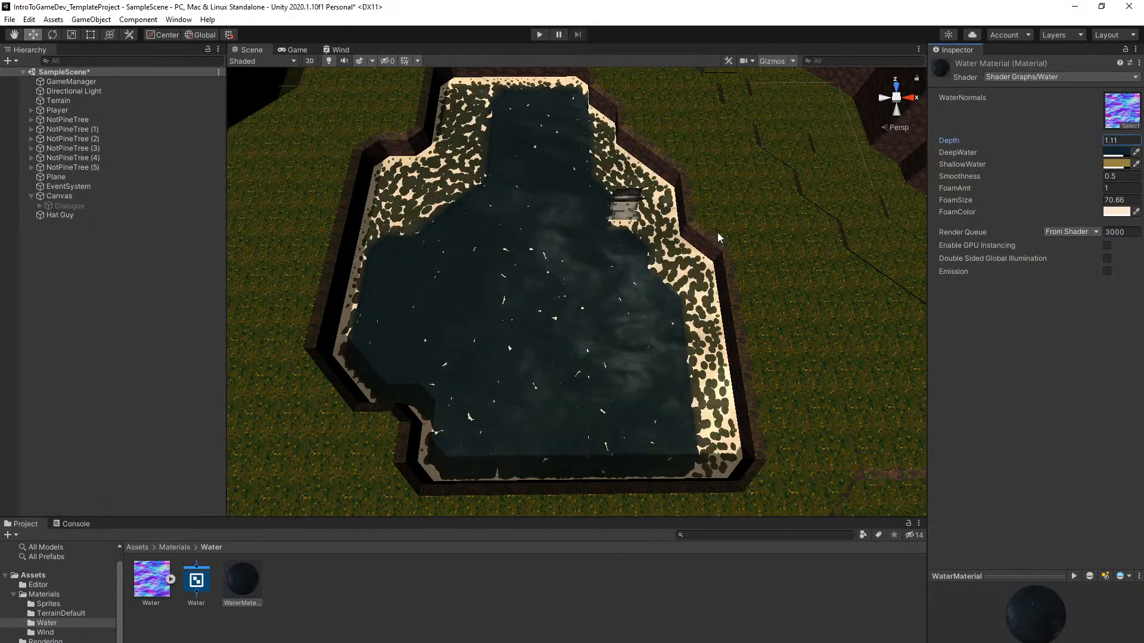
{"action": "key", "text": "ctrl+s"}
{"action": "key", "text": "w"}
{"action": "right_click_drag", "start_coordinate": [588, 324], "coordinate": [601, 156]}
{"action": "key", "text": "s"}
{"action": "left_click", "coordinate": [635, 573]}
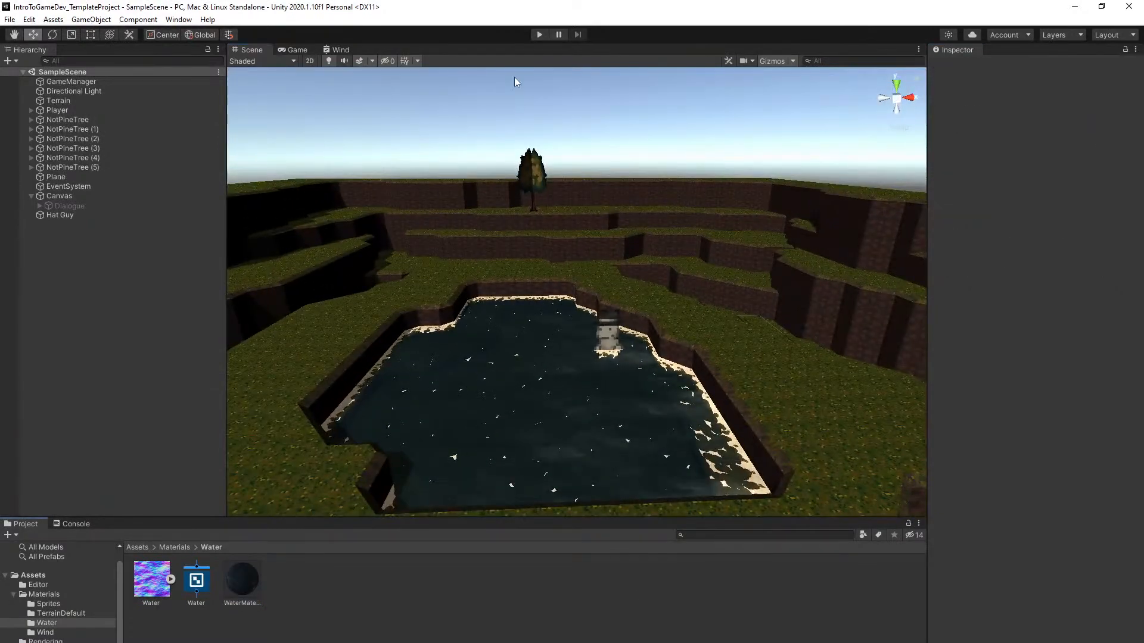
Run the game and bring the player over the terraces into the pond beside Hat Guy
{"action": "left_click", "coordinate": [541, 34]}
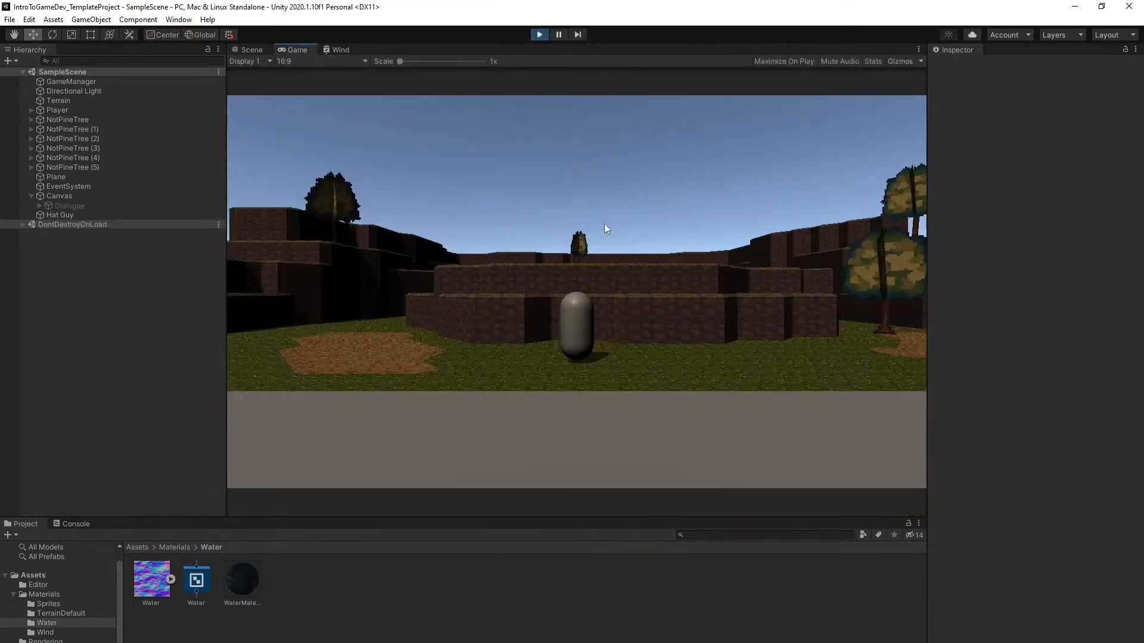
{"action": "key", "text": "w"}
{"action": "key", "text": "space"}
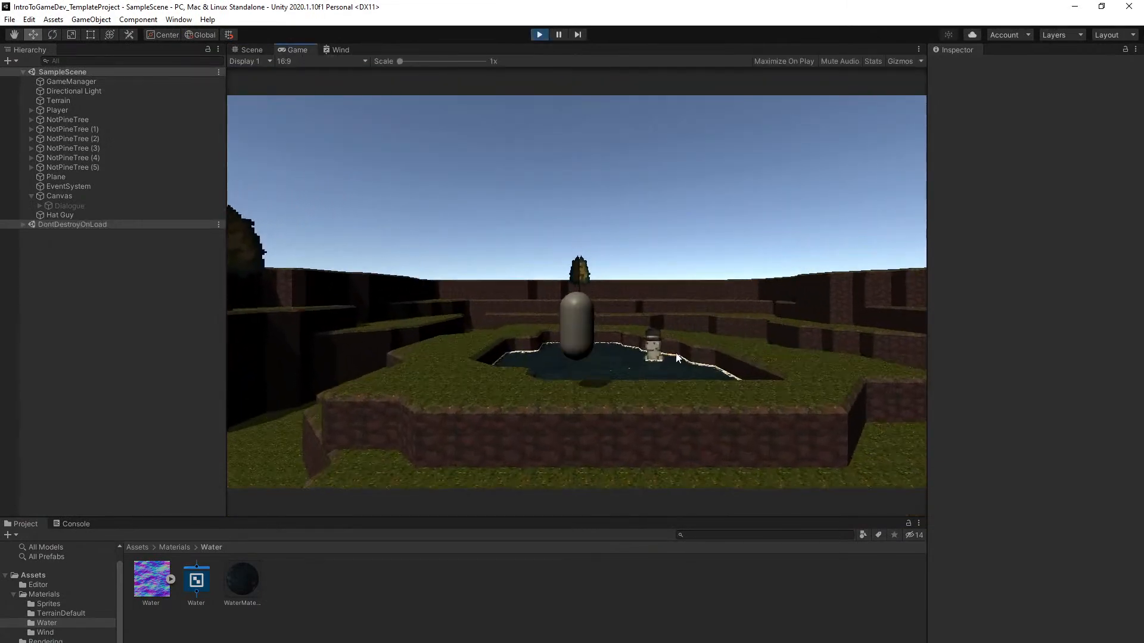
{"action": "key", "text": "w"}
{"action": "key", "text": "d"}
{"action": "key", "text": "d"}
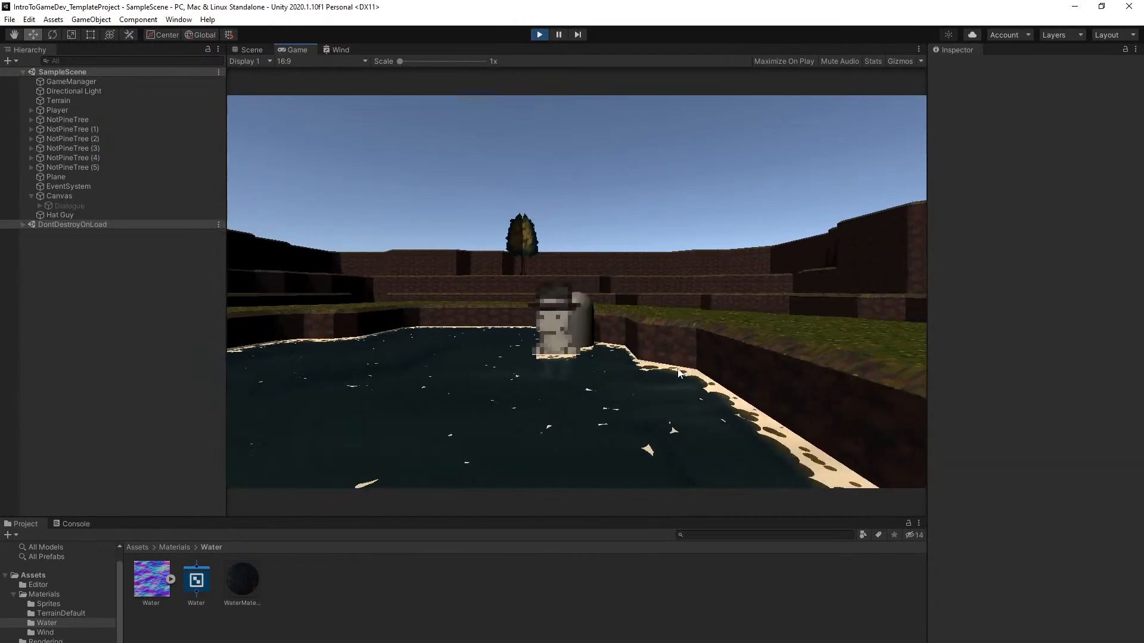
Start Hat Guy's dialogue and step through all of its lines
{"action": "key", "text": "e"}
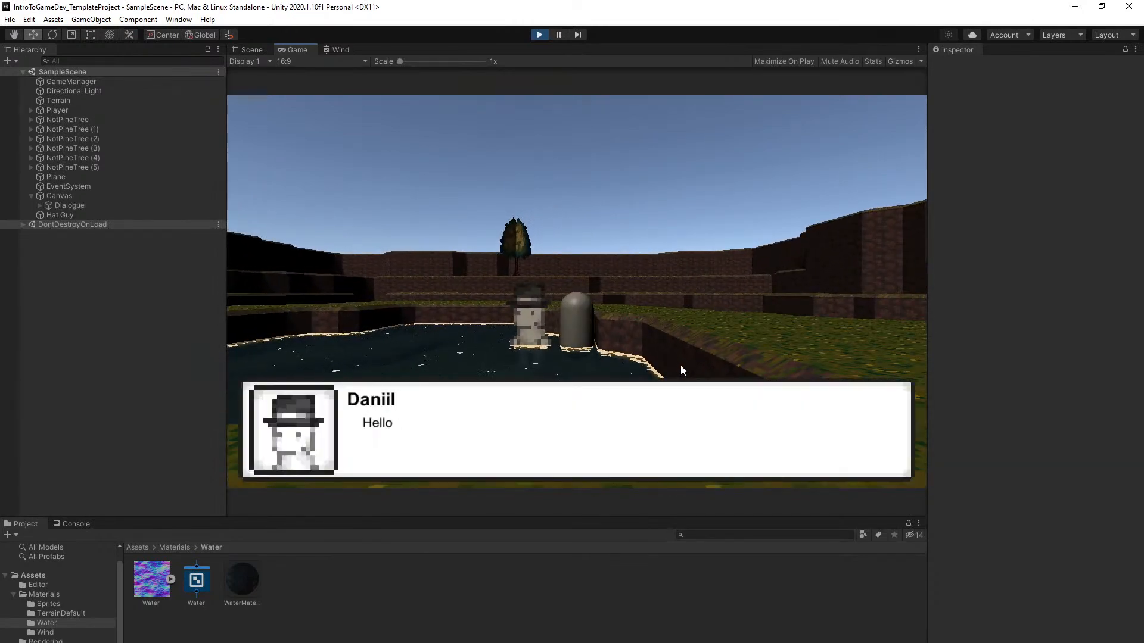
{"action": "key", "text": "e"}
{"action": "key", "text": "e"}
{"action": "key", "text": "e"}
{"action": "key", "text": "e"}
{"action": "key", "text": "e"}
Jump the player out of the pond, move around the bank, and stop the game
{"action": "key", "text": "space"}
{"action": "key", "text": "d"}
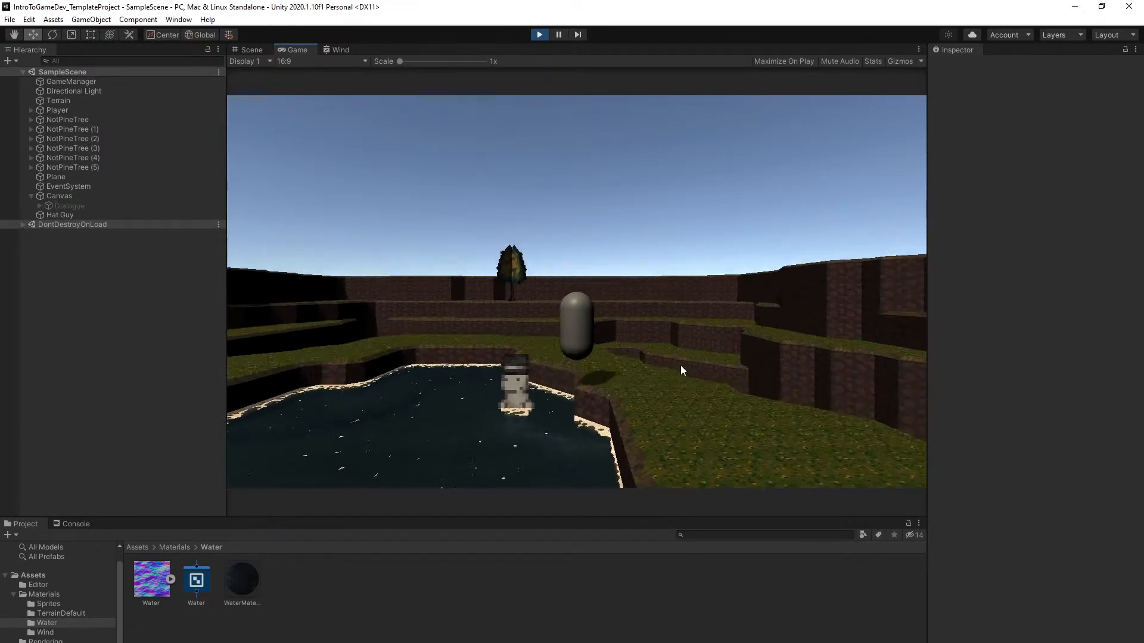
{"action": "key", "text": "s"}
{"action": "key", "text": "s"}
{"action": "key", "text": "a"}
{"action": "key", "text": "space"}
{"action": "left_click", "coordinate": [539, 35]}
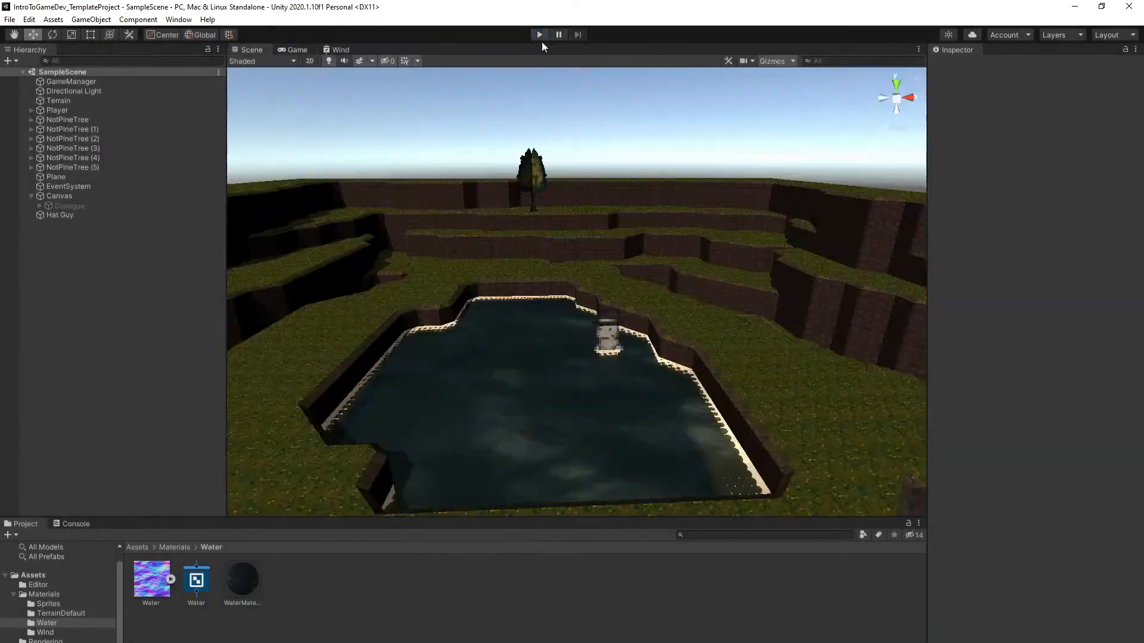
Adjust the WaterMaterial's DeepWater color to a darker, near-black tone
{"action": "left_click", "coordinate": [541, 408]}
{"action": "left_click", "coordinate": [248, 584]}
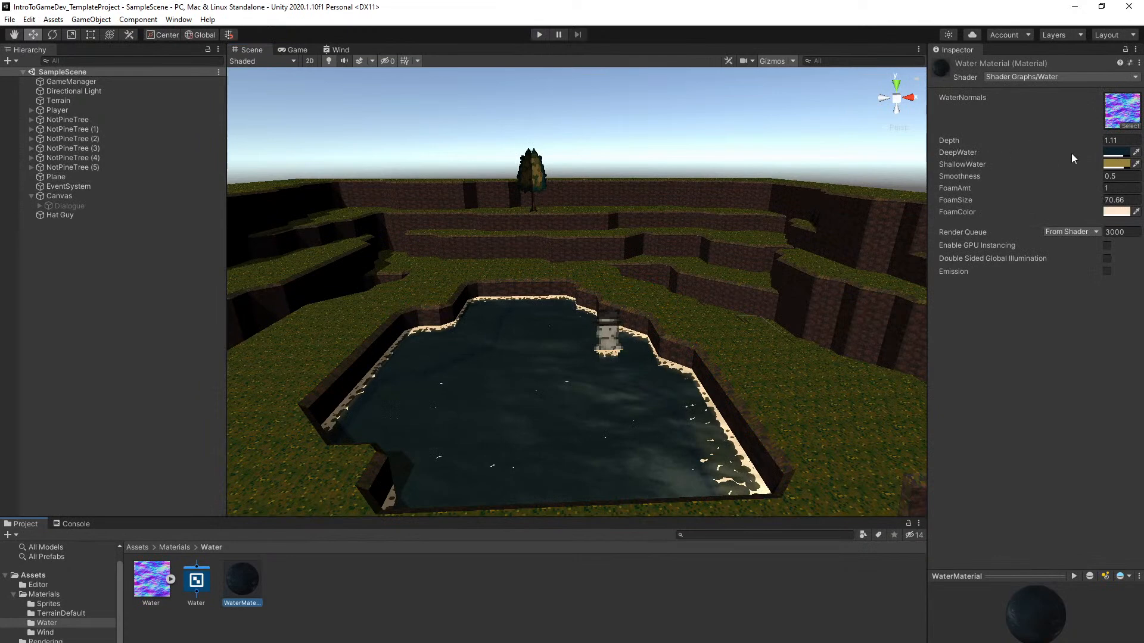
{"action": "left_click", "coordinate": [1115, 154]}
{"action": "left_click_drag", "start_coordinate": [1061, 385], "coordinate": [1026, 370]}
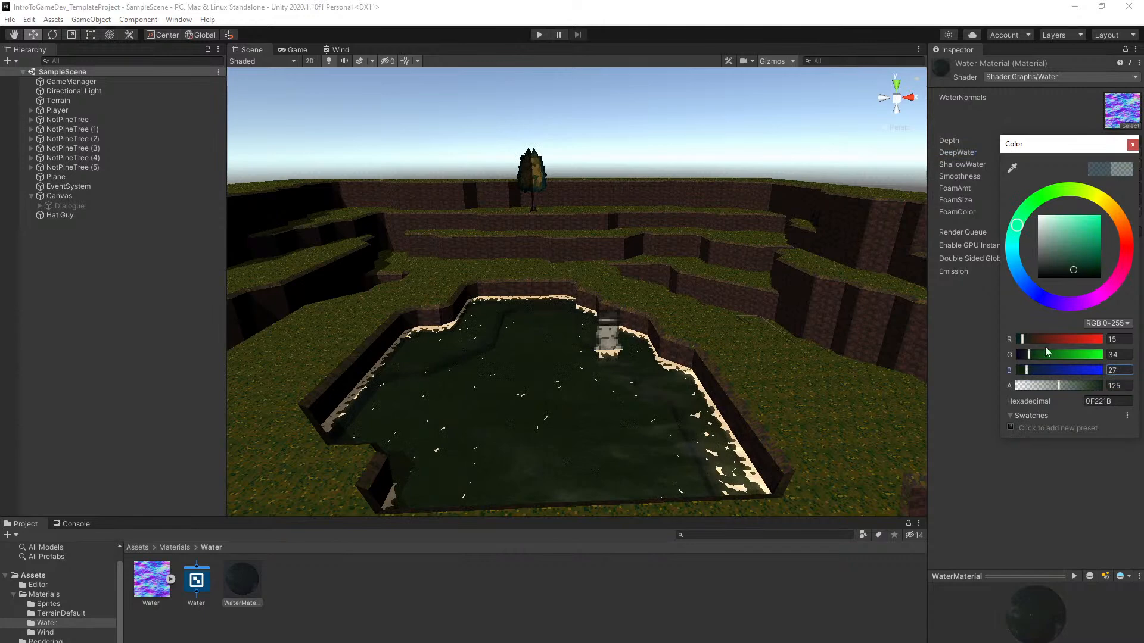
{"action": "left_click_drag", "start_coordinate": [1034, 376], "coordinate": [1025, 359]}
{"action": "left_click", "coordinate": [1133, 144]}
Lower the water Plane to Y 2.4 and save the scene
{"action": "right_click_drag", "start_coordinate": [834, 311], "coordinate": [824, 342]}
{"action": "right_click_drag", "start_coordinate": [629, 341], "coordinate": [629, 333]}
{"action": "key", "text": "w"}
{"action": "left_click", "coordinate": [599, 394]}
{"action": "left_click_drag", "start_coordinate": [516, 292], "coordinate": [516, 298]}
{"action": "right_click_drag", "start_coordinate": [516, 298], "coordinate": [513, 337]}
{"action": "key", "text": "s"}
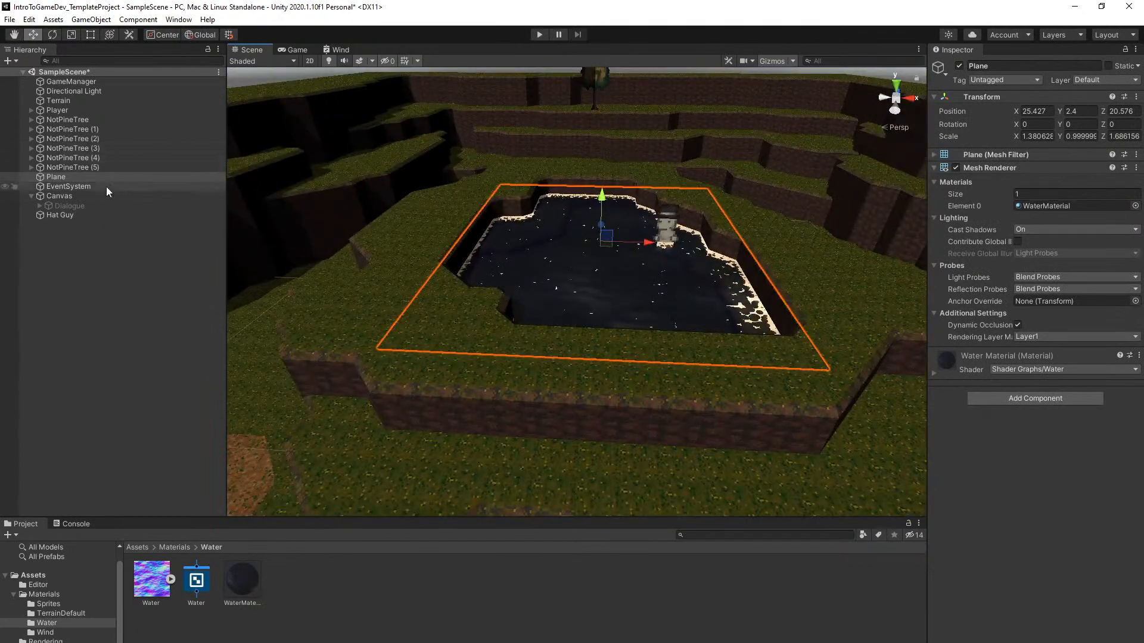
{"action": "key", "text": "w"}
{"action": "right_click_drag", "start_coordinate": [531, 209], "coordinate": [523, 165]}
{"action": "key", "text": "ctrl+s"}
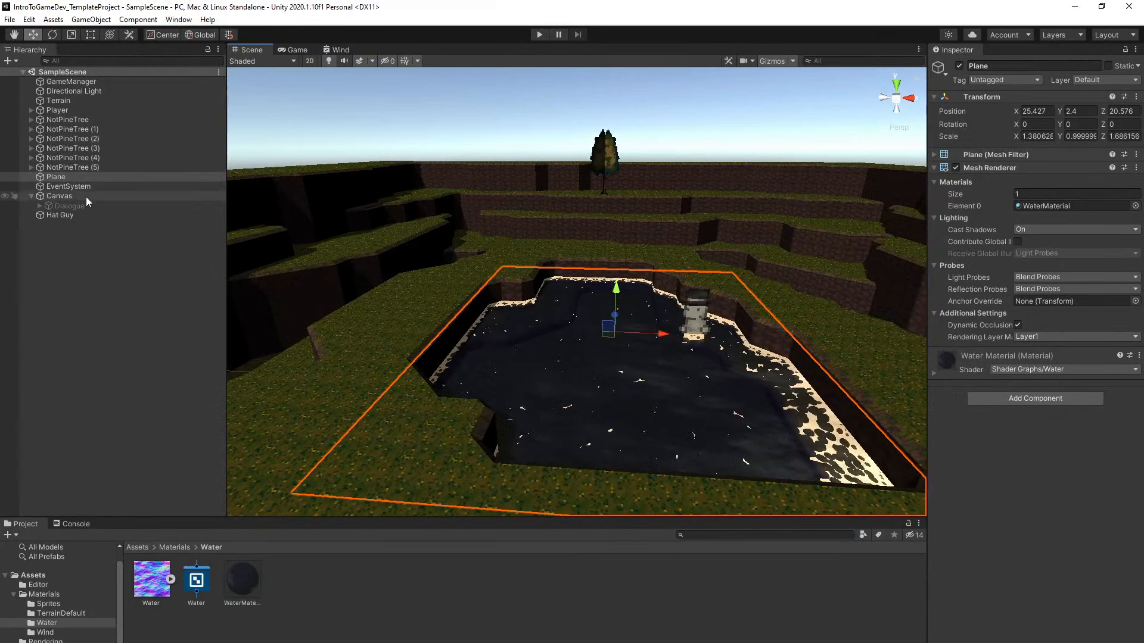
Deactivate the water Plane again for further terrain editing
{"action": "left_click", "coordinate": [59, 100]}
{"action": "left_click_drag", "start_coordinate": [563, 381], "coordinate": [566, 396], "text": "alt"}
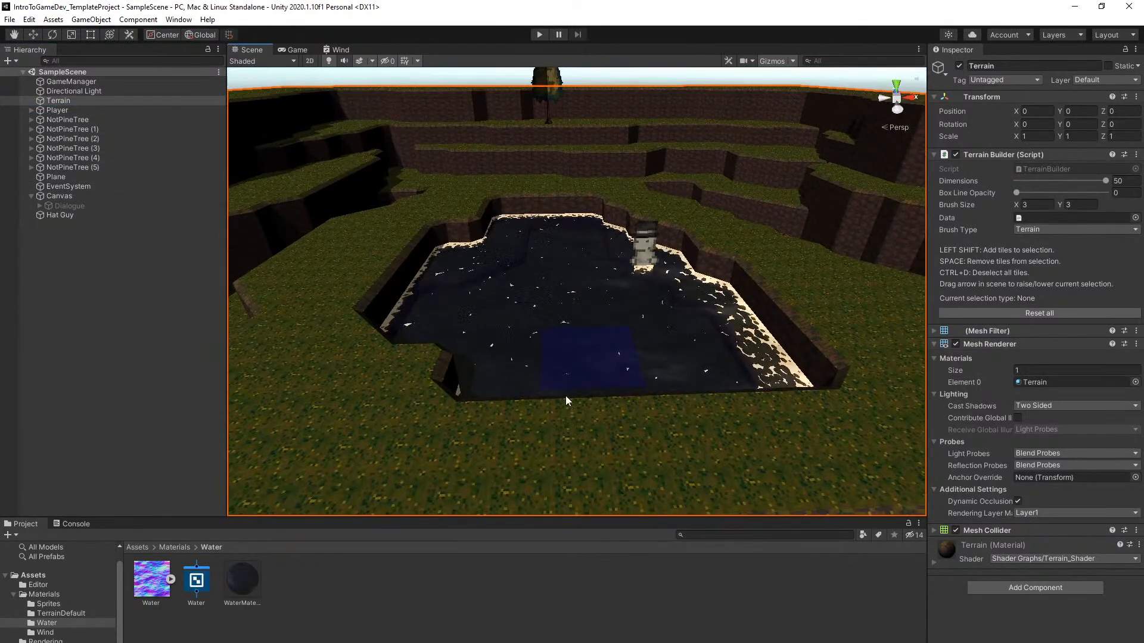
{"action": "left_click", "coordinate": [959, 66]}
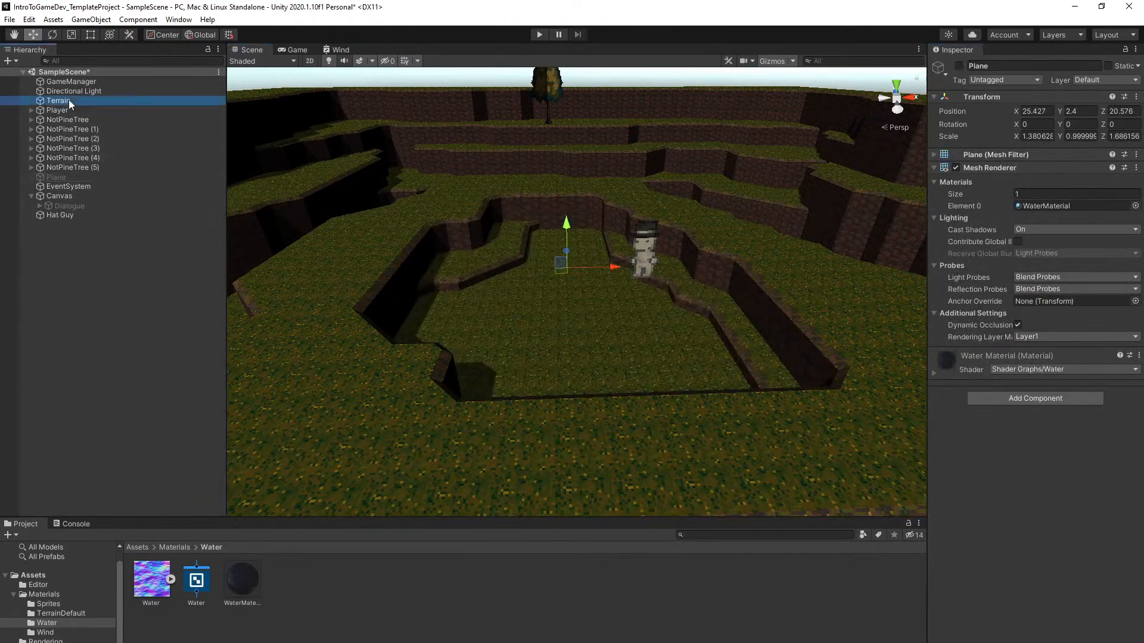
Lower the terrain along the pond's front bank, extending the selection with a 2 by 2 brush, and save the scene
{"action": "double_click", "coordinate": [69, 99]}
{"action": "right_click_drag", "start_coordinate": [551, 417], "coordinate": [570, 439]}
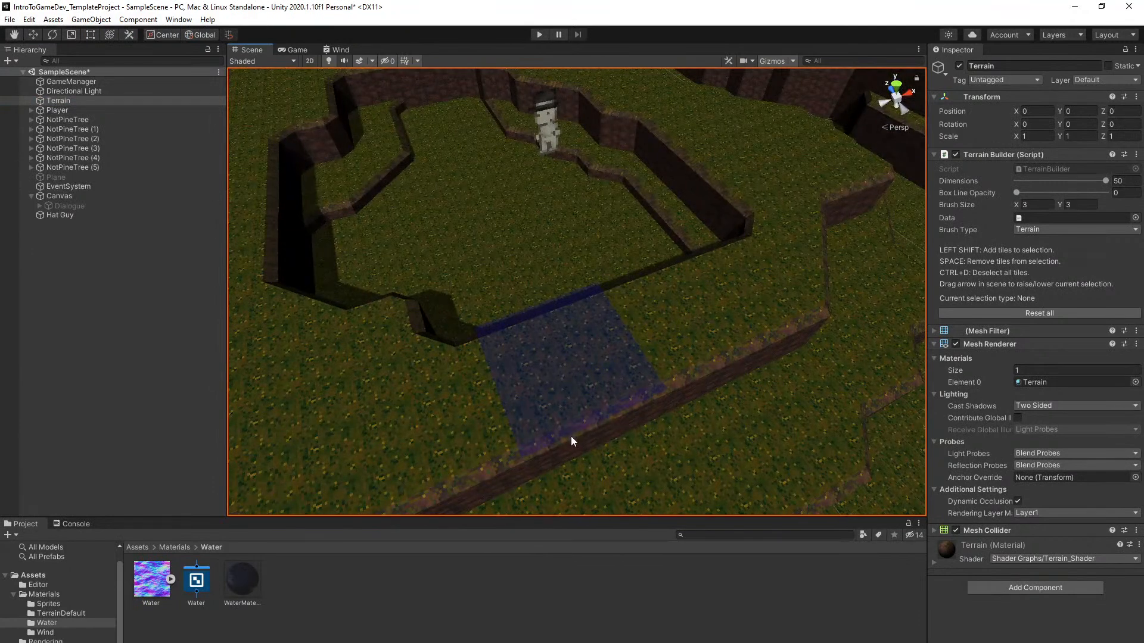
{"action": "left_click_drag", "start_coordinate": [570, 436], "coordinate": [661, 402]}
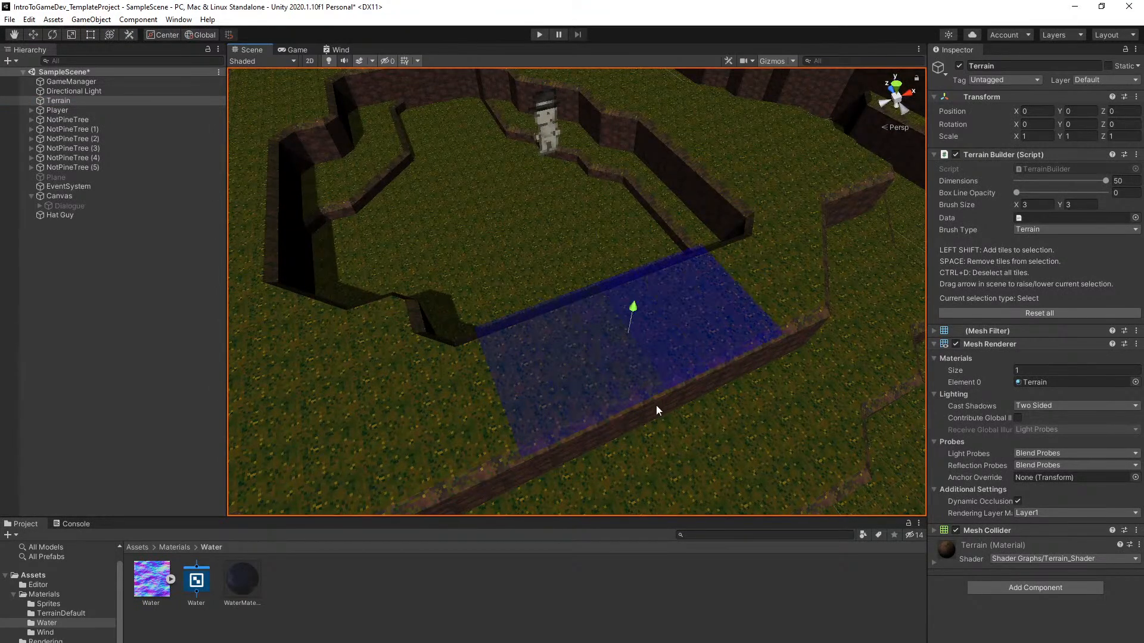
{"action": "left_click", "coordinate": [1083, 202]}
{"action": "type", "text": "2"}
{"action": "right_click_drag", "start_coordinate": [834, 292], "coordinate": [593, 333]}
{"action": "right_click_drag", "start_coordinate": [577, 381], "coordinate": [609, 289]}
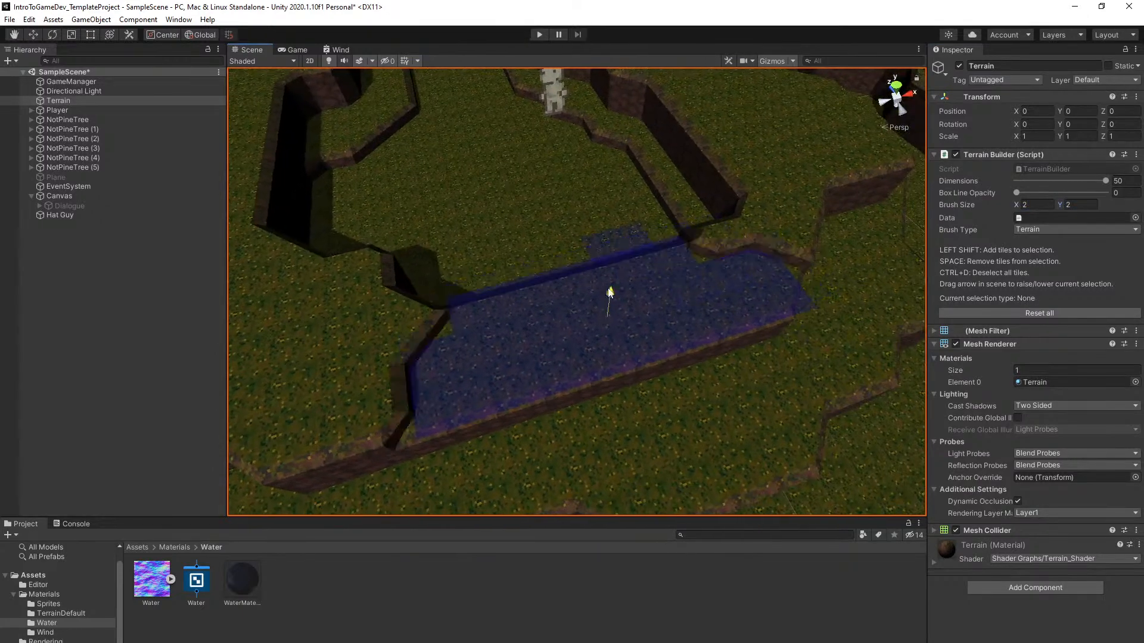
{"action": "left_click_drag", "start_coordinate": [609, 294], "coordinate": [606, 290]}
{"action": "left_click", "coordinate": [684, 578]}
{"action": "key", "text": "ctrl+s"}
Reactivate the water Plane and save the scene
{"action": "right_click_drag", "start_coordinate": [664, 456], "coordinate": [766, 430]}
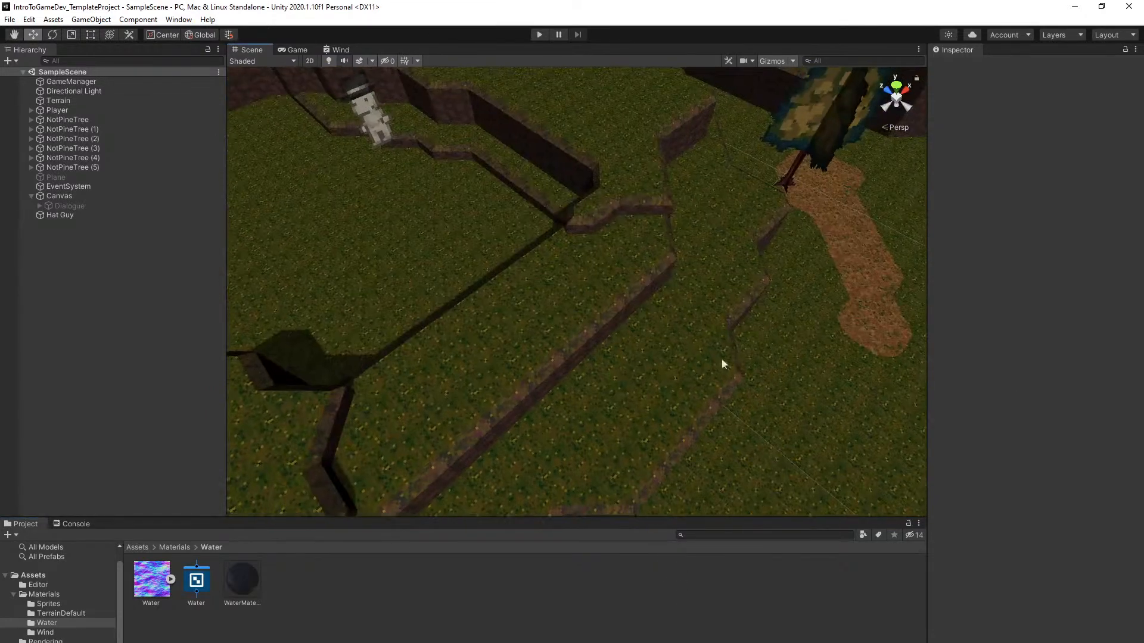
{"action": "left_click", "coordinate": [59, 177]}
{"action": "left_click", "coordinate": [959, 67]}
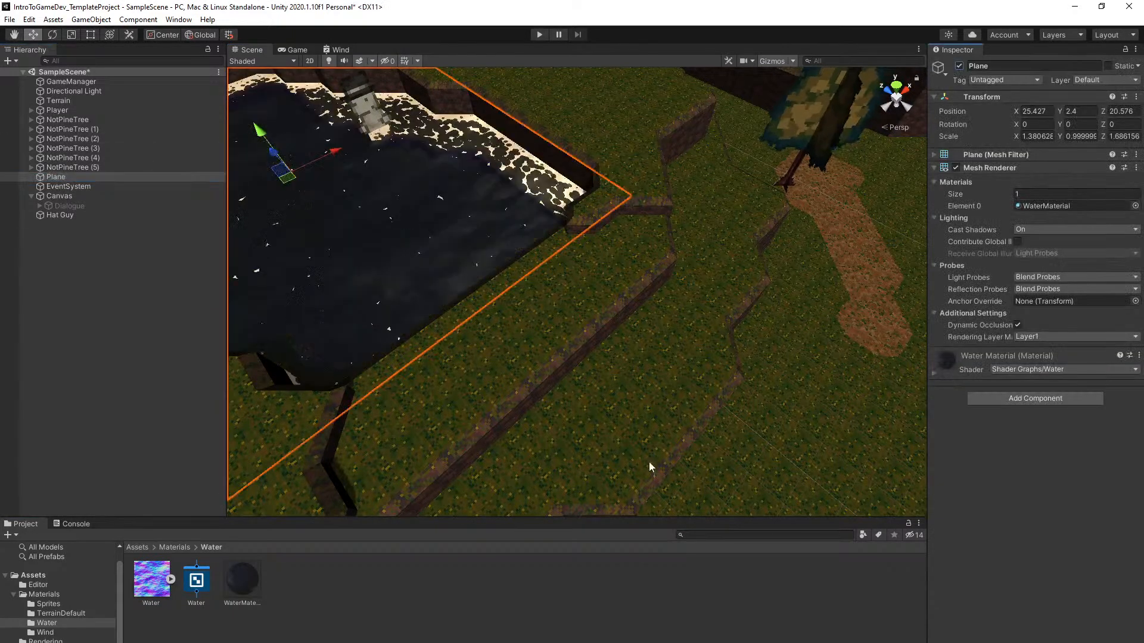
{"action": "left_click", "coordinate": [713, 606]}
{"action": "right_click_drag", "start_coordinate": [709, 464], "coordinate": [562, 367]}
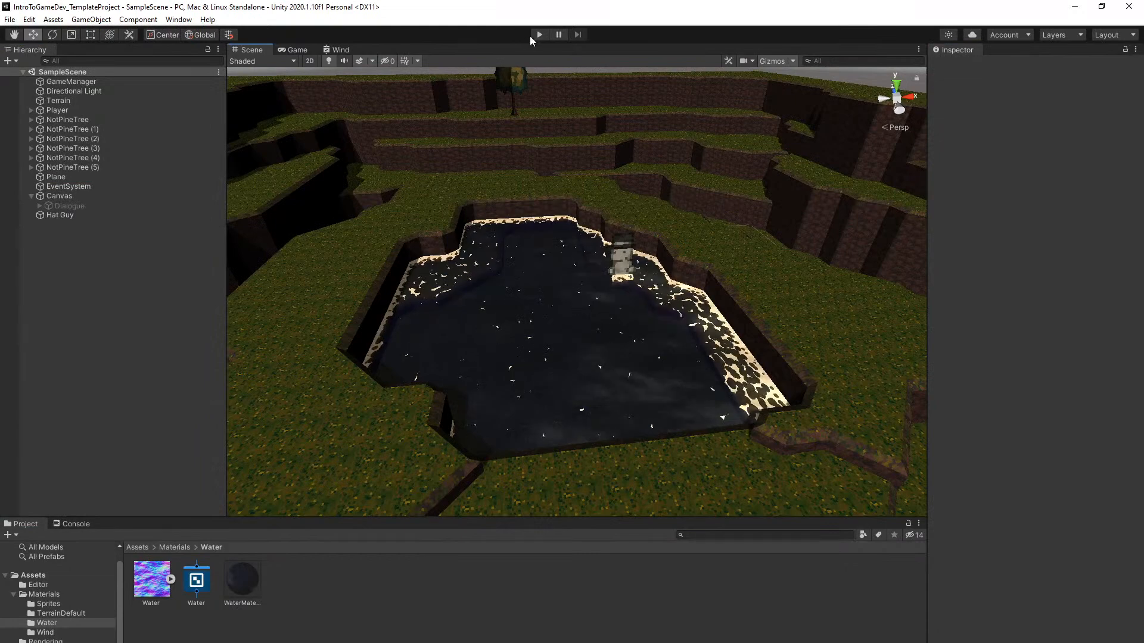
Test the game by jumping the player up to the lowered bank, entering the pond near Hat Guy, backing out, and stopping play
{"action": "left_click", "coordinate": [539, 35]}
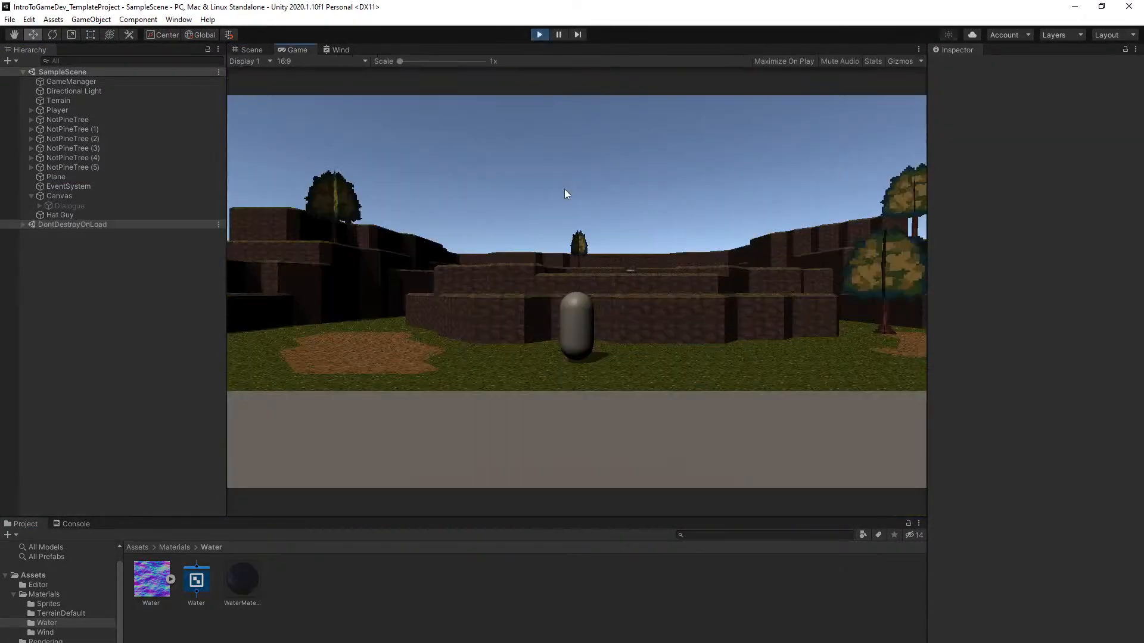
{"action": "key", "text": "w"}
{"action": "key", "text": "space"}
{"action": "key", "text": "space"}
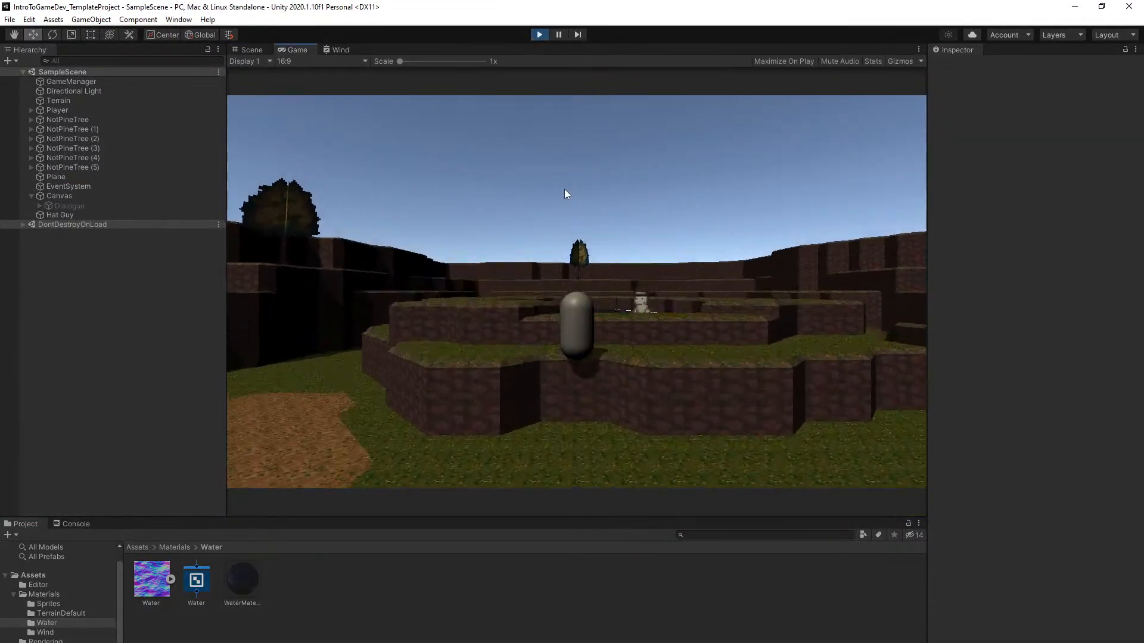
{"action": "key", "text": "w"}
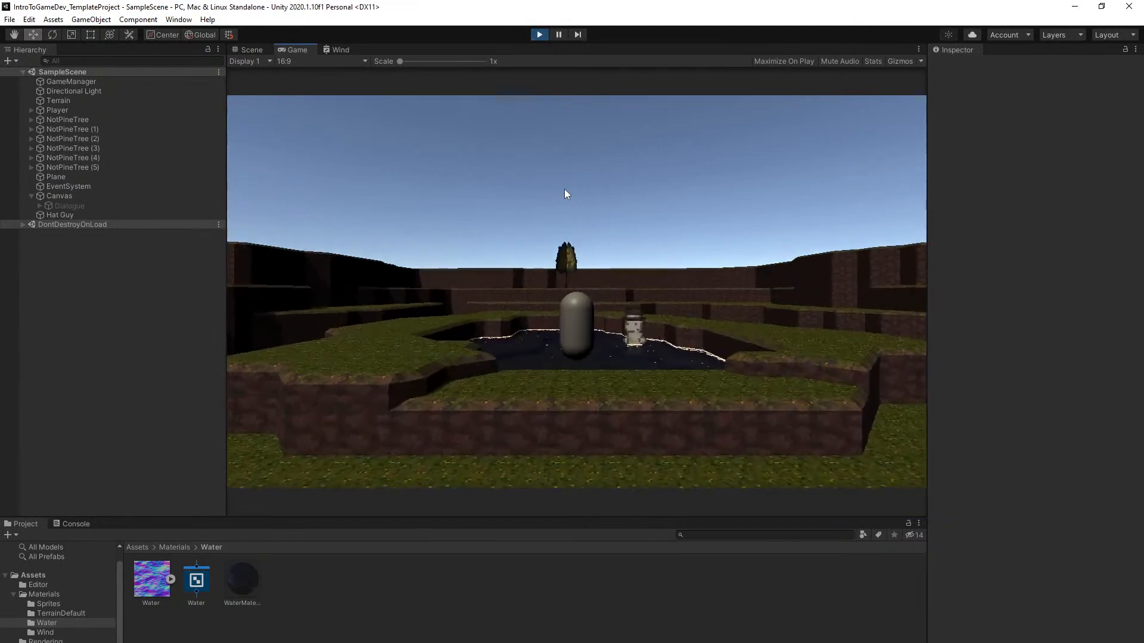
{"action": "key", "text": "w"}
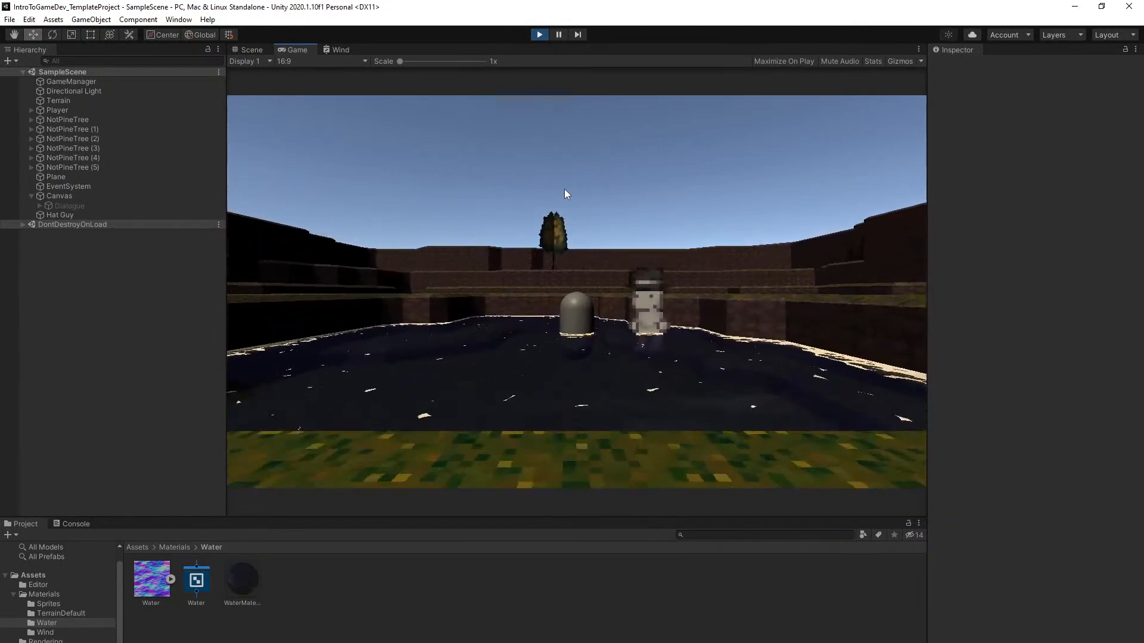
{"action": "key", "text": "w"}
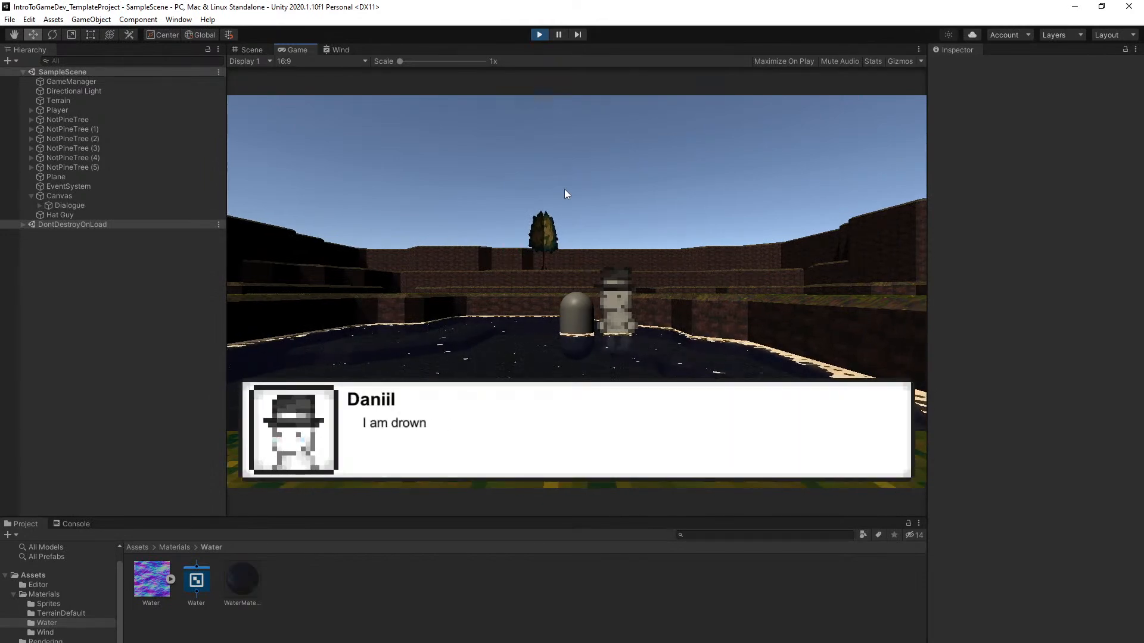
{"action": "key", "text": "s"}
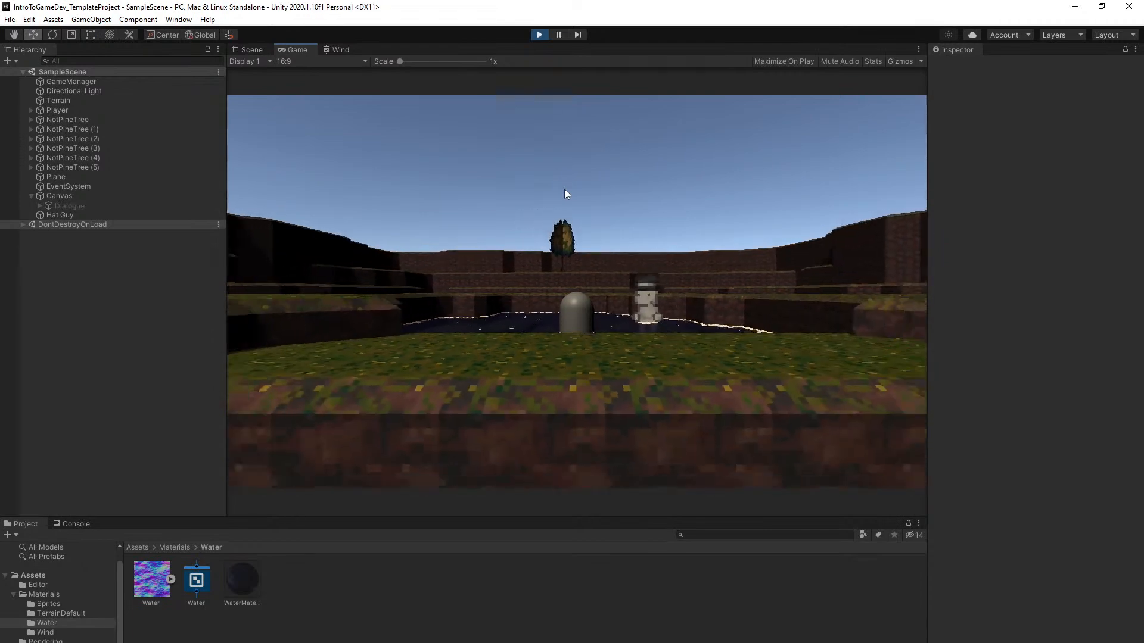
{"action": "left_click", "coordinate": [539, 34]}
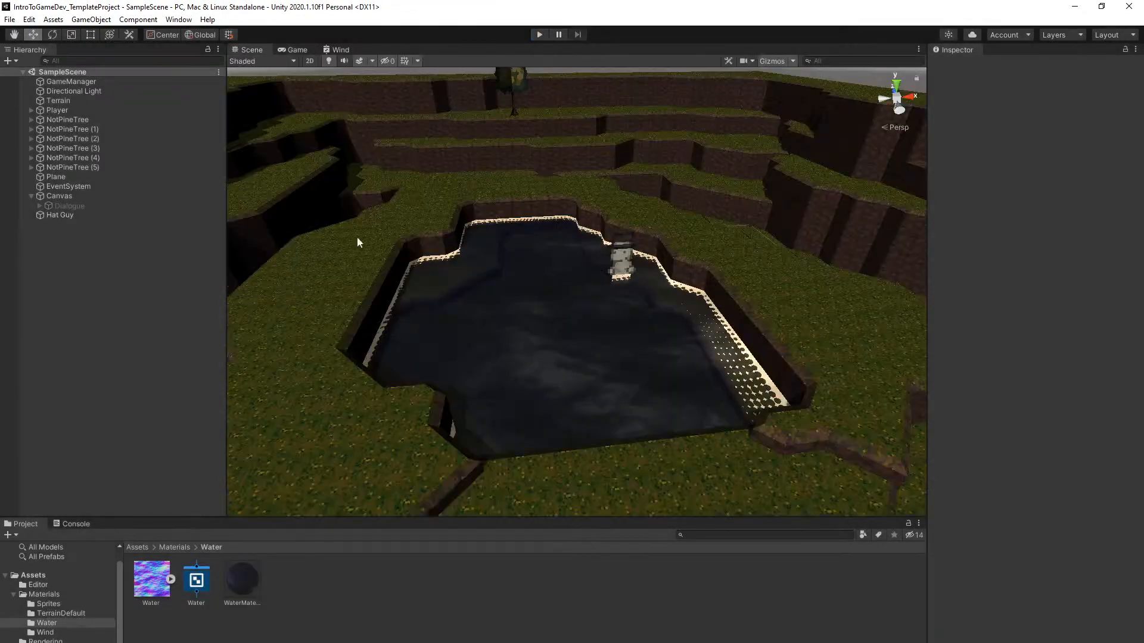
Set the player's Main Camera to position Y 3 and rotation X 10
{"action": "left_click", "coordinate": [69, 91]}
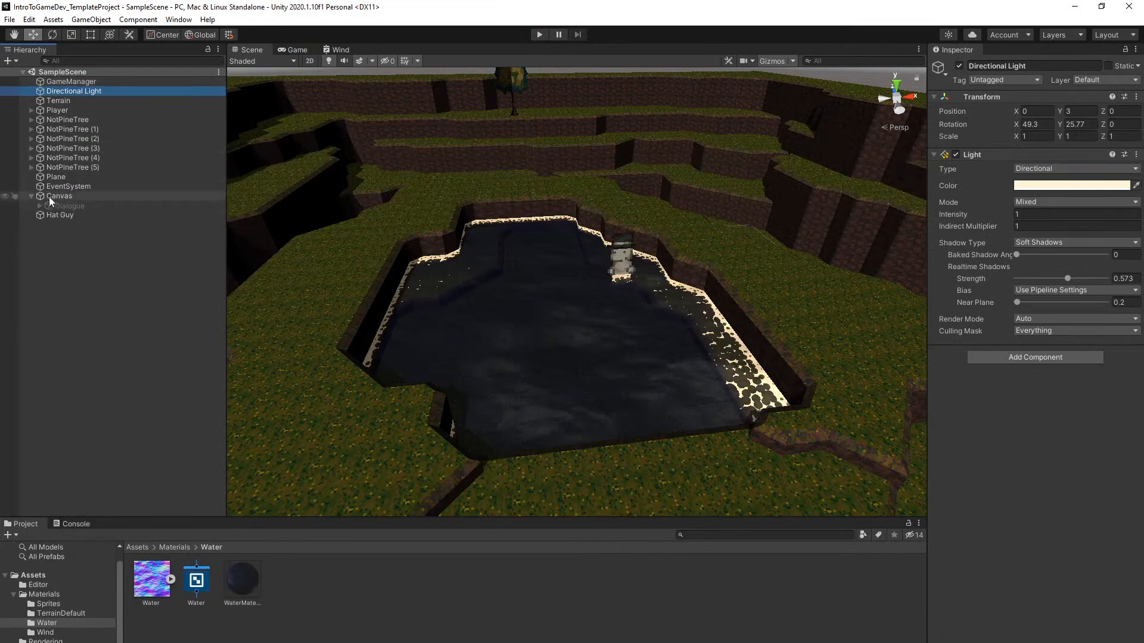
{"action": "left_click", "coordinate": [28, 109]}
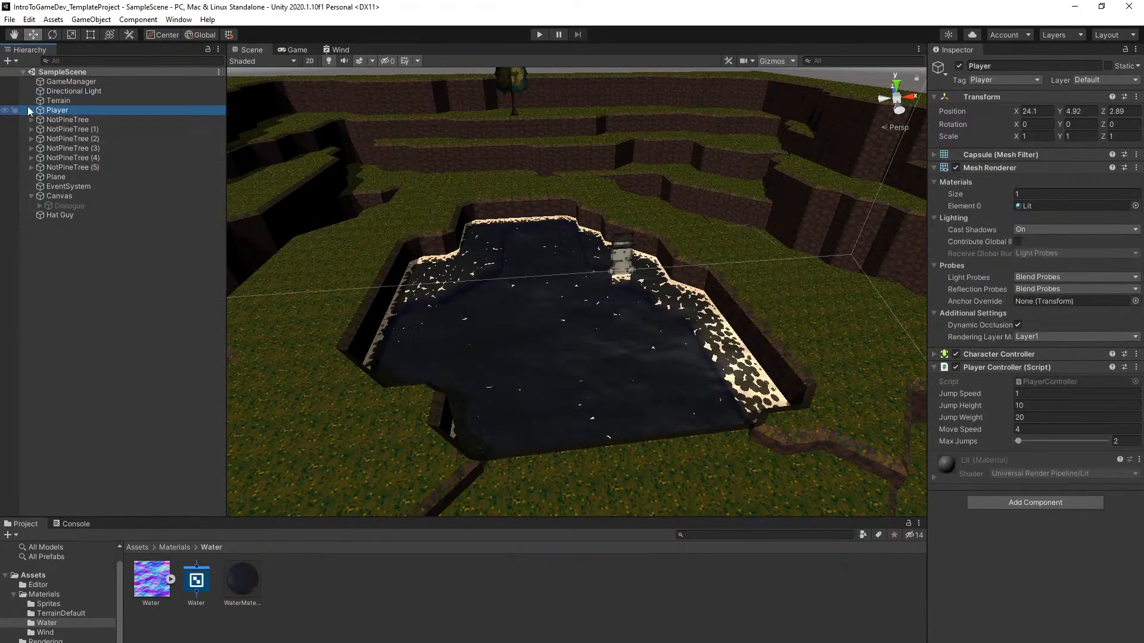
{"action": "left_click", "coordinate": [67, 119]}
{"action": "right_click_drag", "start_coordinate": [552, 249], "coordinate": [462, 296]}
{"action": "key", "text": "s"}
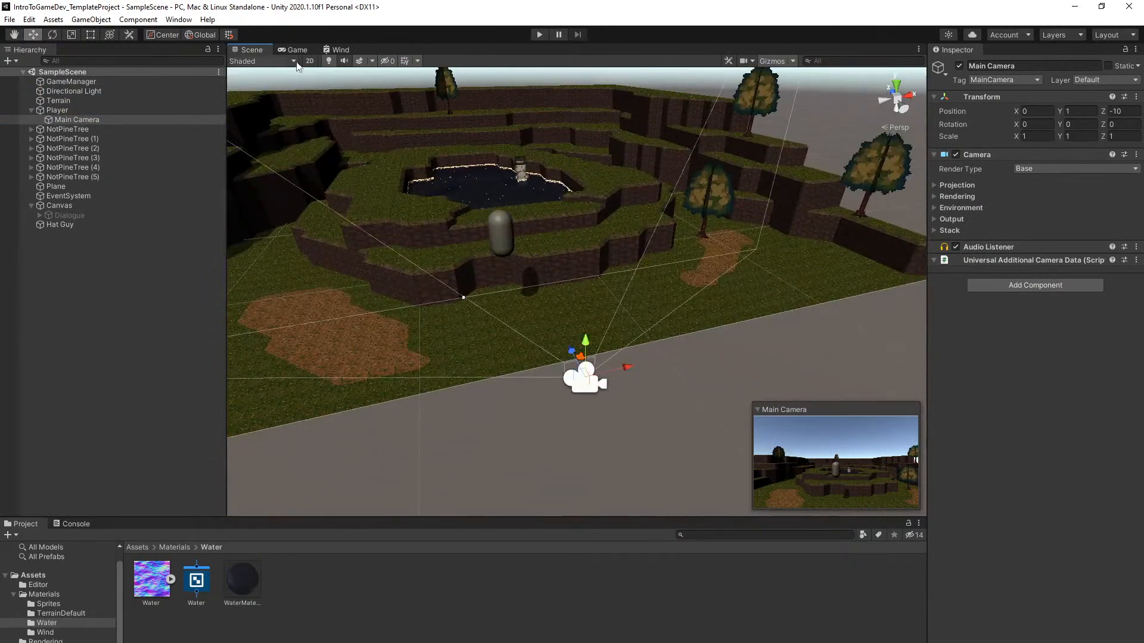
{"action": "left_click", "coordinate": [284, 52]}
{"action": "left_click", "coordinate": [1070, 111]}
{"action": "type", "text": "2"}
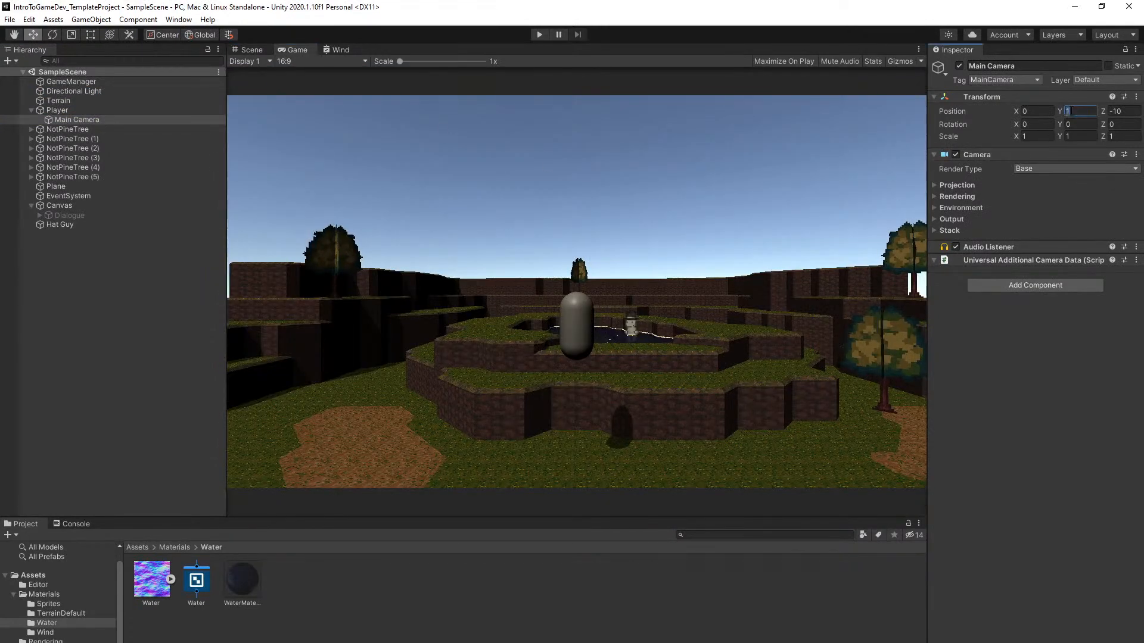
{"action": "type", "text": "10"}
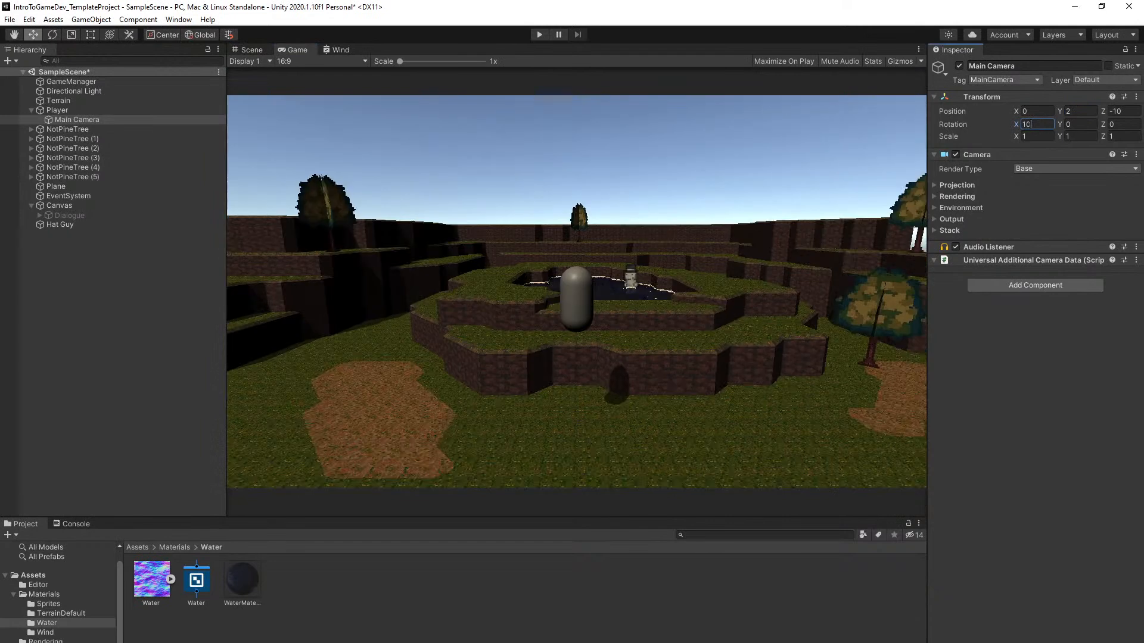
{"action": "type", "text": "3"}
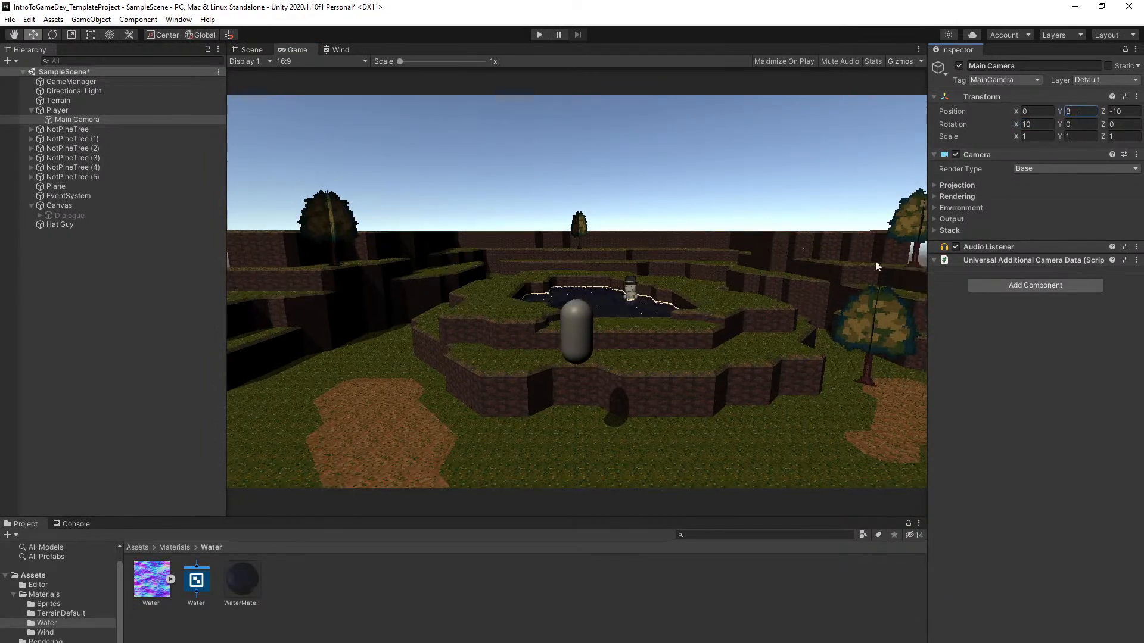
Test the new camera angle in the running game, walk the player to Hat Guy, advance through the dialogue, and stop play
{"action": "left_click", "coordinate": [539, 34]}
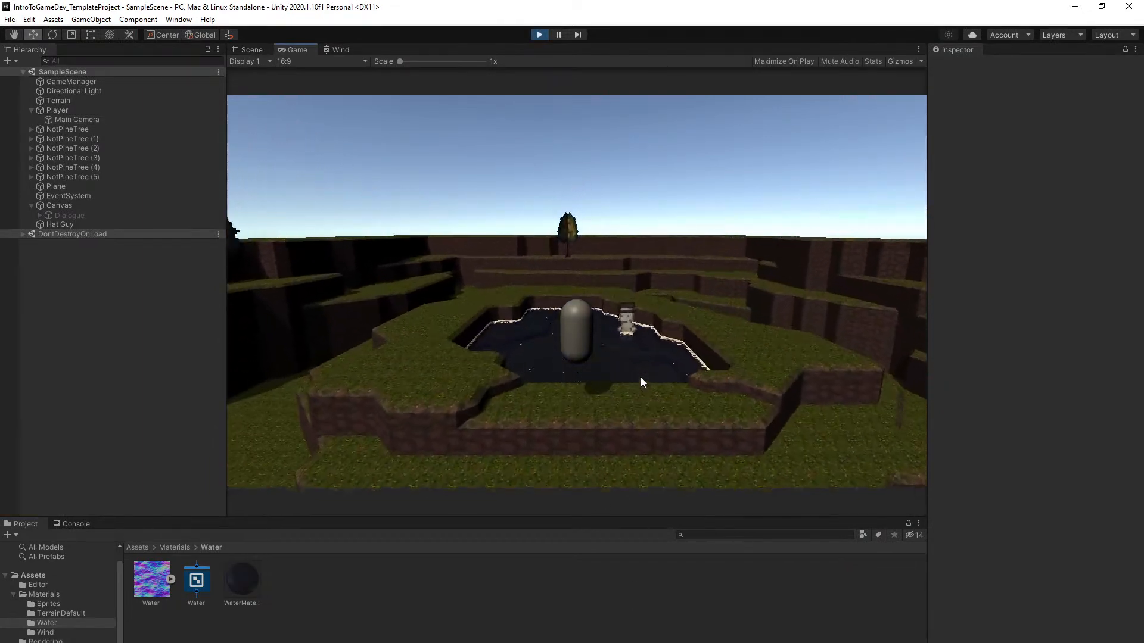
{"action": "key", "text": "w"}
{"action": "key", "text": "d"}
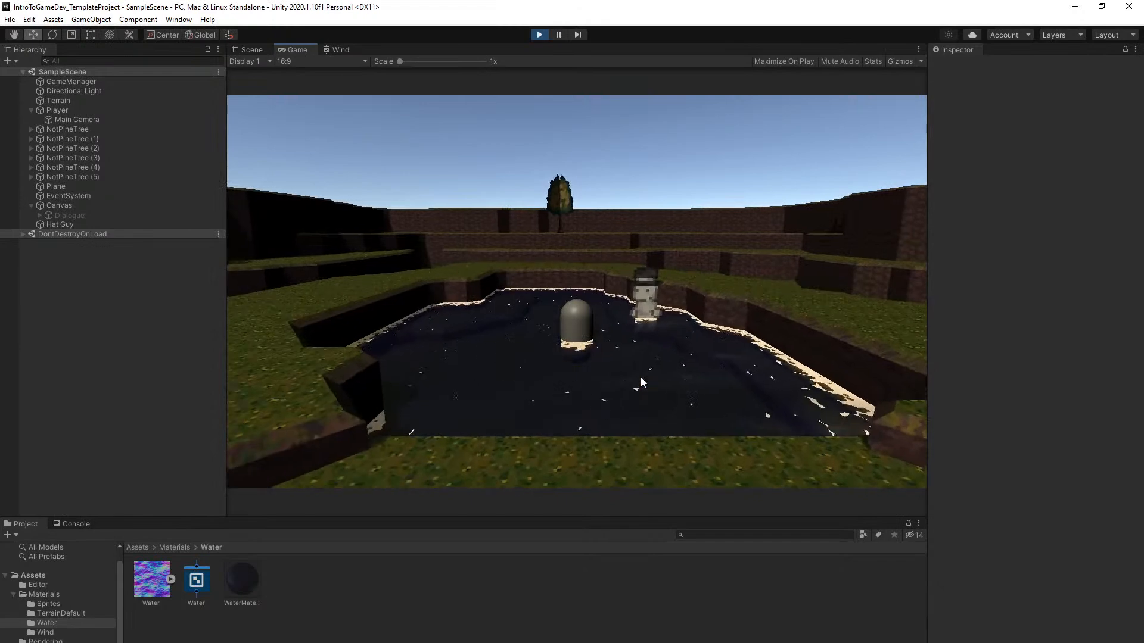
{"action": "key", "text": "space"}
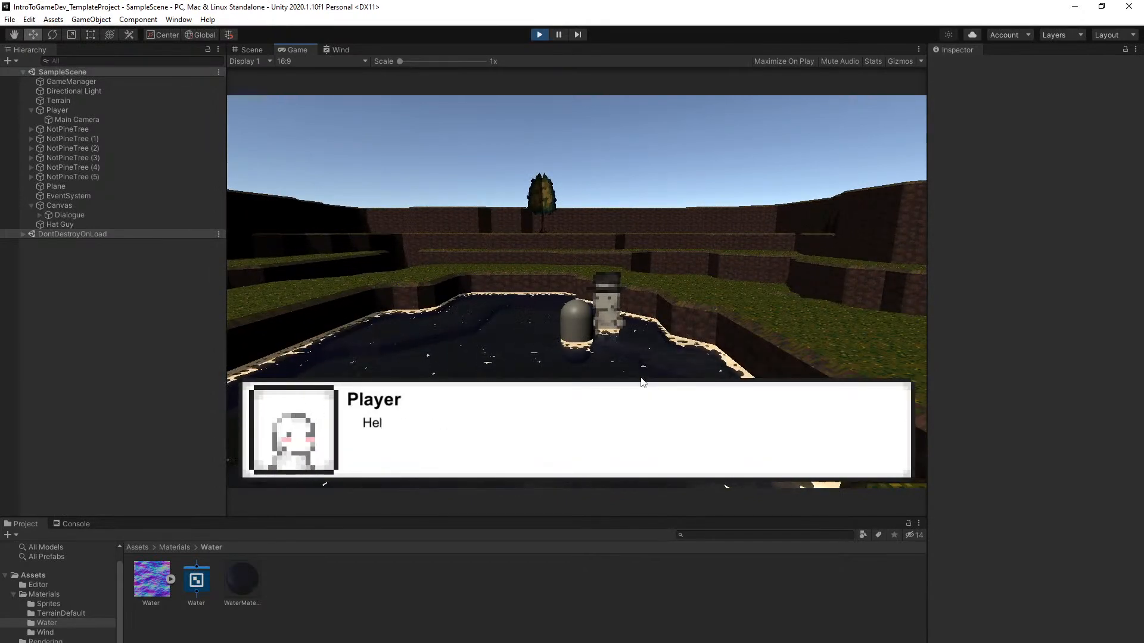
{"action": "key", "text": "space"}
{"action": "key", "text": "space"}
{"action": "key", "text": "space"}
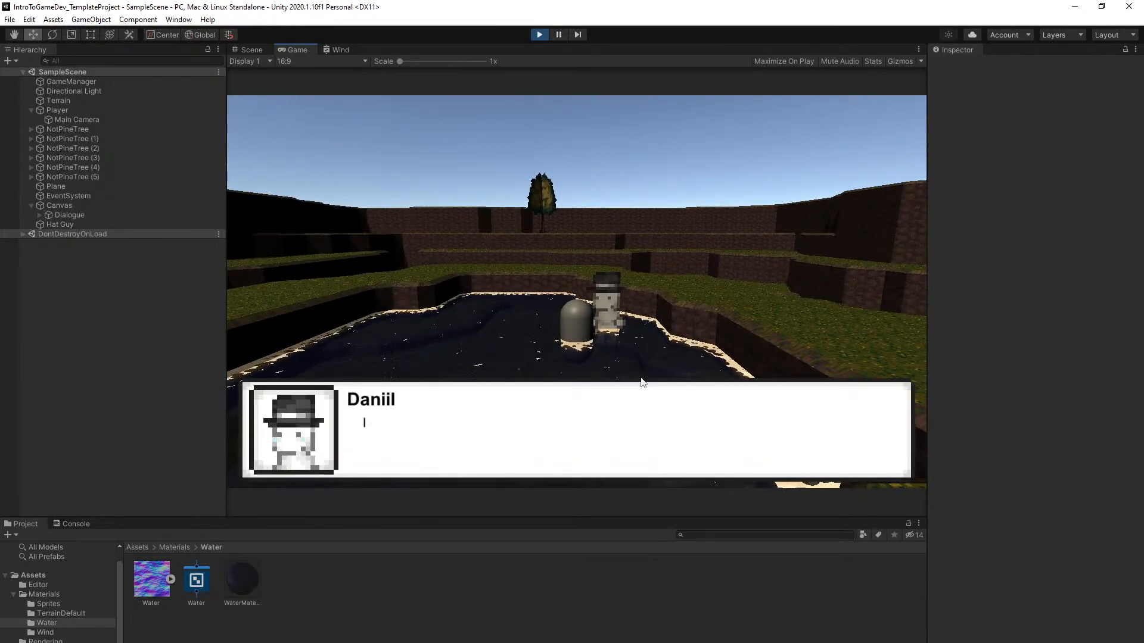
{"action": "key", "text": "space"}
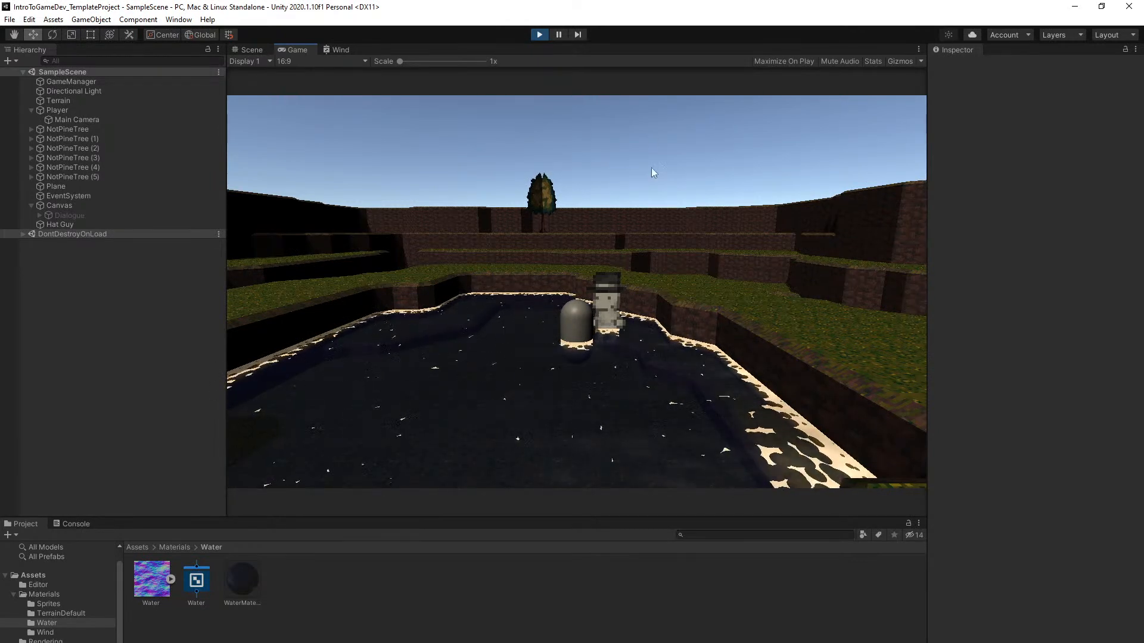
{"action": "key", "text": "ctrl+p"}
{"action": "key", "text": "q"}
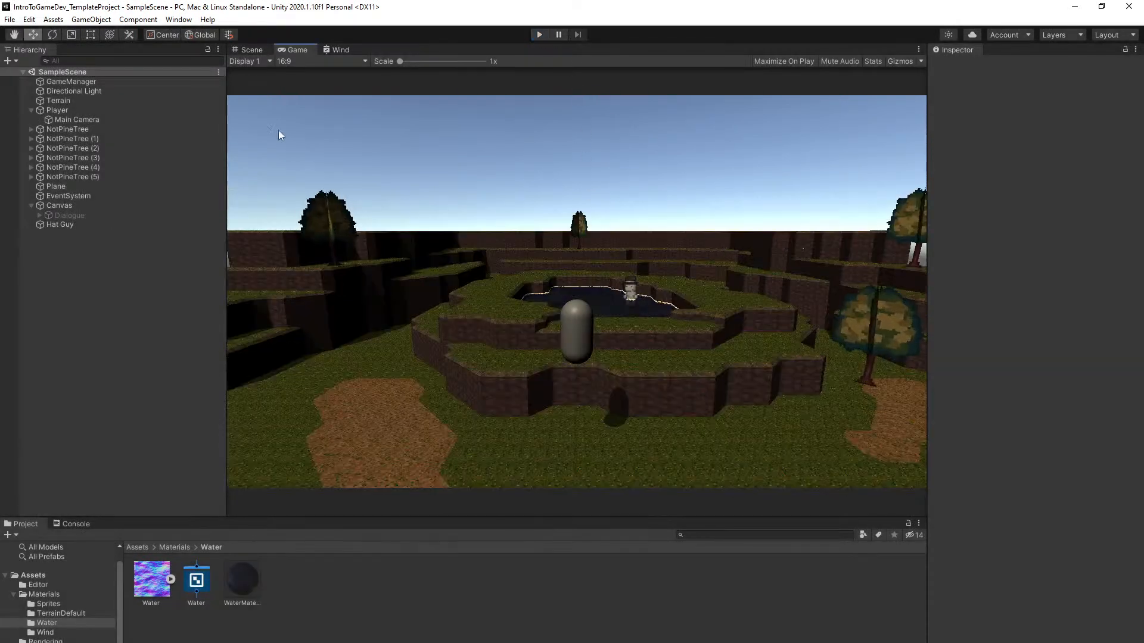
Raise the sunken terrain tiles beside the water corner that shows through behind the pond
{"action": "left_click", "coordinate": [251, 49]}
{"action": "right_click_drag", "start_coordinate": [613, 266], "coordinate": [270, 353]}
{"action": "key", "text": "w"}
{"action": "right_click_drag", "start_coordinate": [468, 256], "coordinate": [504, 278]}
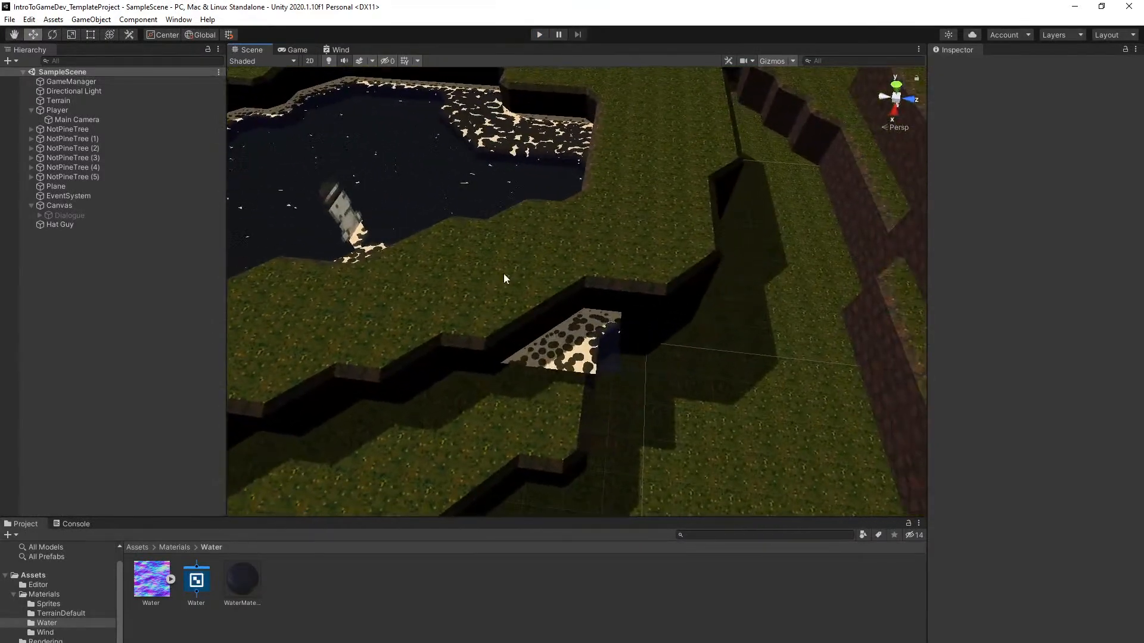
{"action": "left_click", "coordinate": [69, 100]}
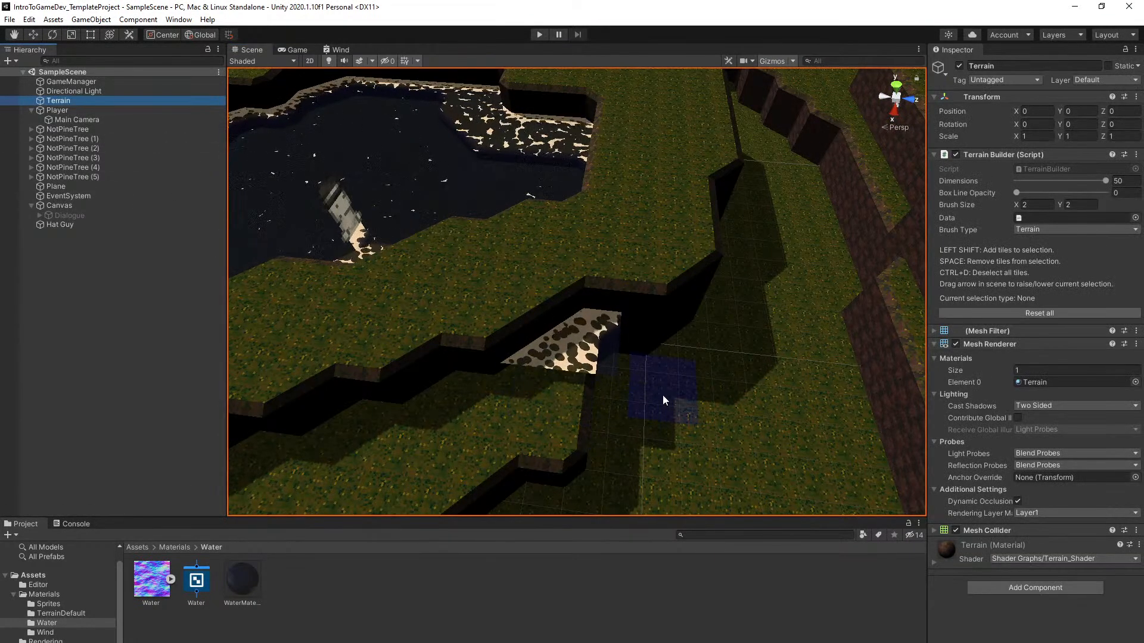
{"action": "left_click_drag", "start_coordinate": [638, 388], "coordinate": [666, 378], "text": "alt"}
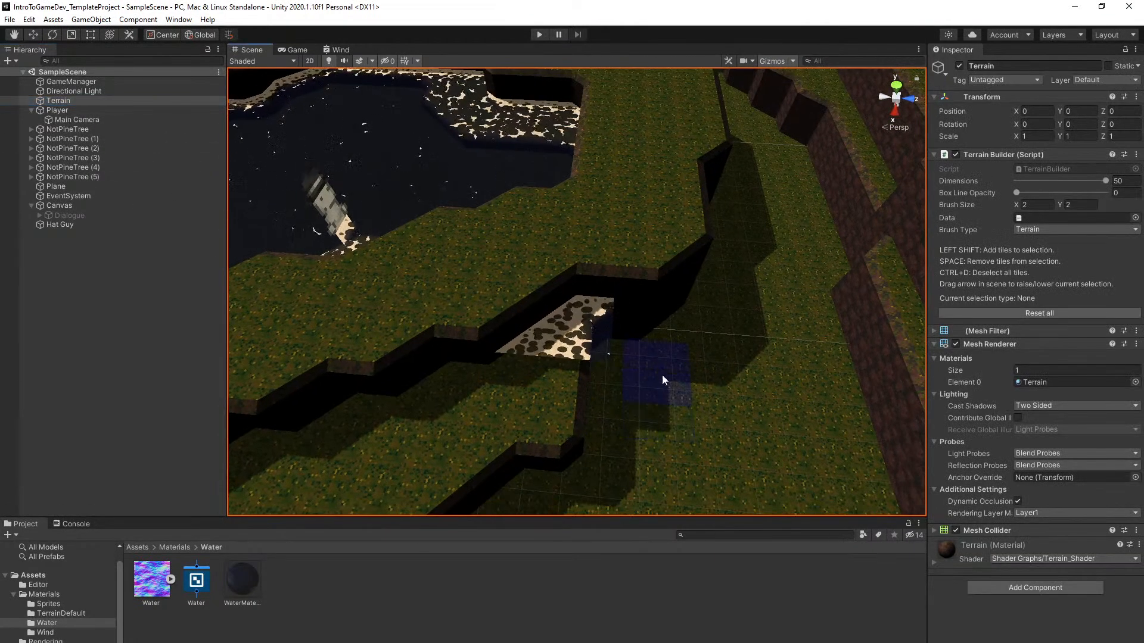
{"action": "left_click", "coordinate": [640, 380]}
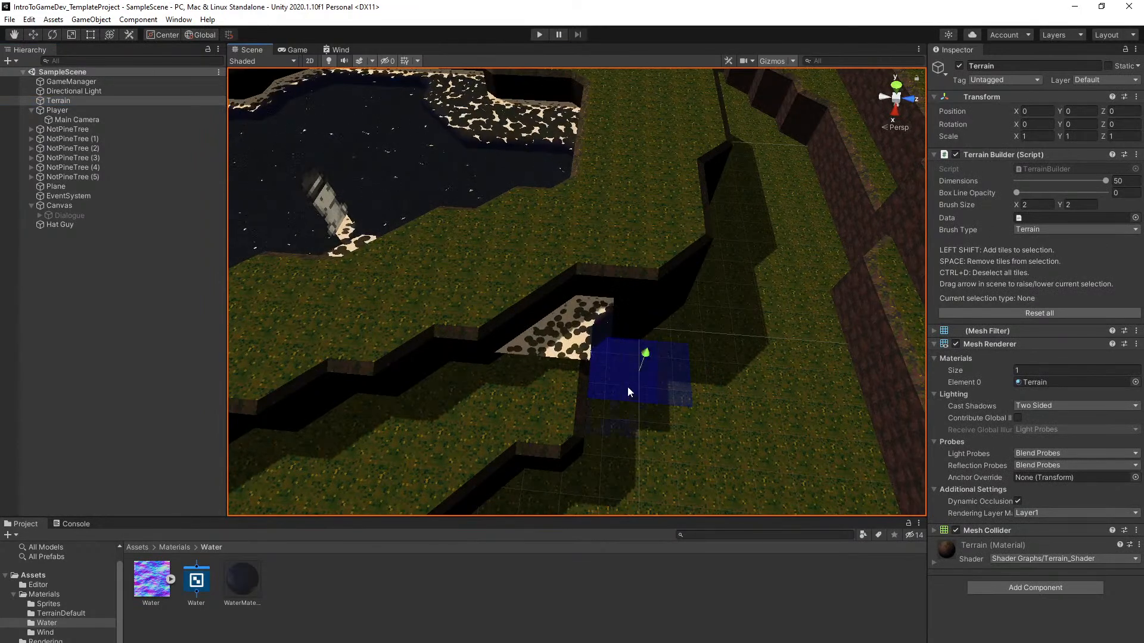
{"action": "left_click_drag", "start_coordinate": [641, 364], "coordinate": [647, 339]}
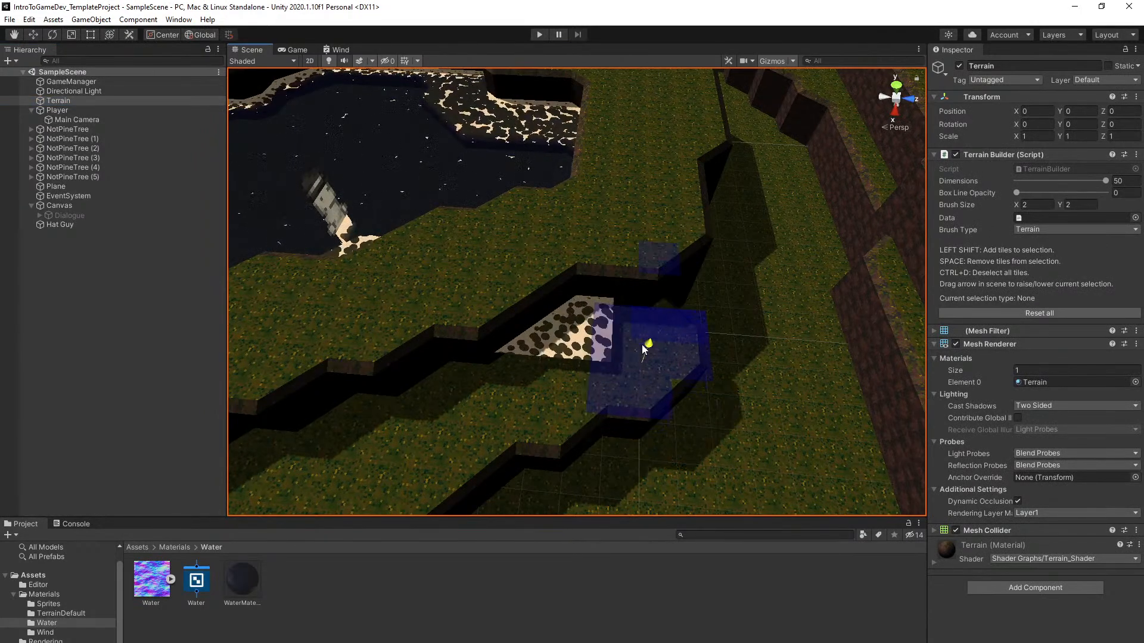
Add the neighbouring tiles around the exposed water corner to the selection, raise them to cover it, and deselect all tiles
{"action": "key", "text": "shift"}
{"action": "key", "text": "shift"}
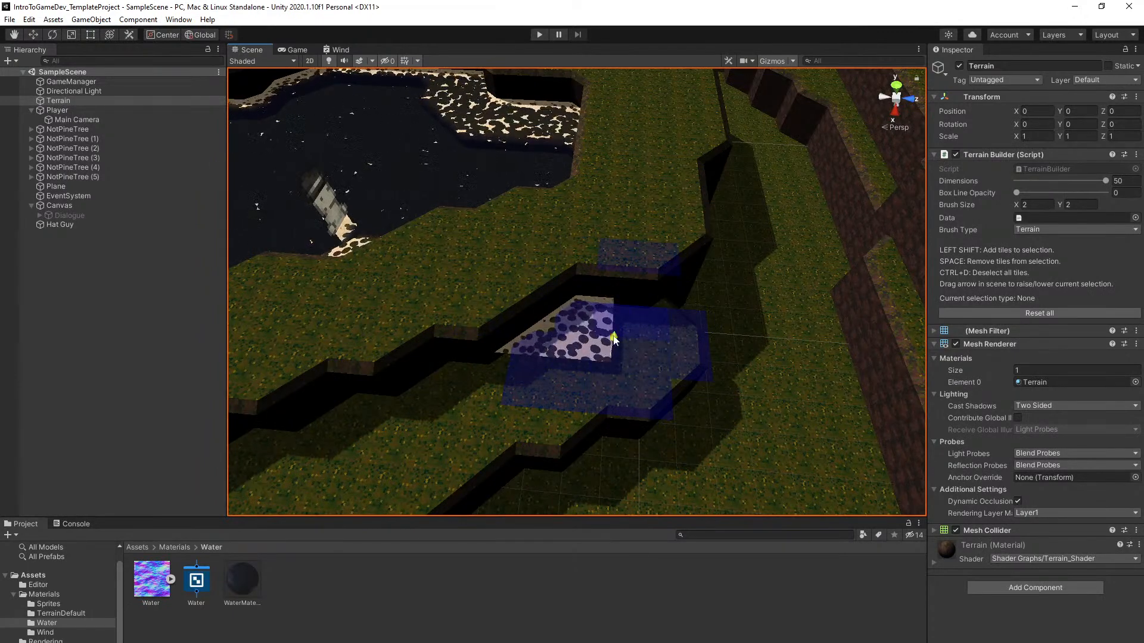
{"action": "left_click_drag", "start_coordinate": [614, 337], "coordinate": [616, 319]}
{"action": "left_click_drag", "start_coordinate": [704, 406], "coordinate": [1035, 320], "text": "alt"}
{"action": "key", "text": "ctrl+d"}
{"action": "left_click", "coordinate": [551, 431]}
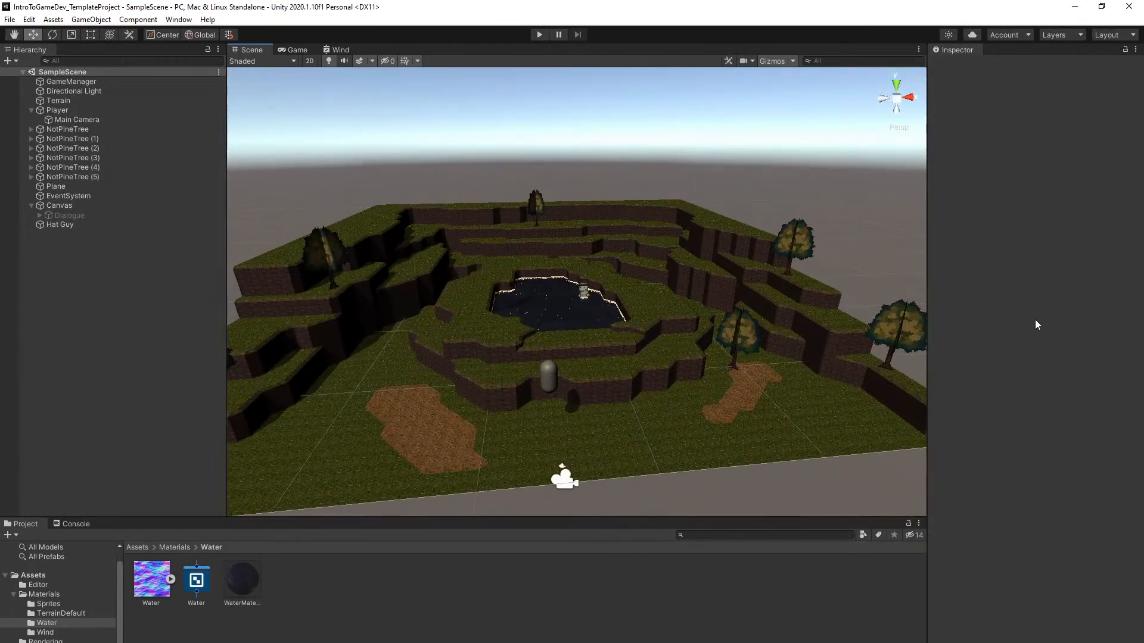
Run the game and walk the player up the terraces into the pond beside Hat Guy
{"action": "left_click_drag", "start_coordinate": [771, 316], "coordinate": [756, 326], "text": "alt"}
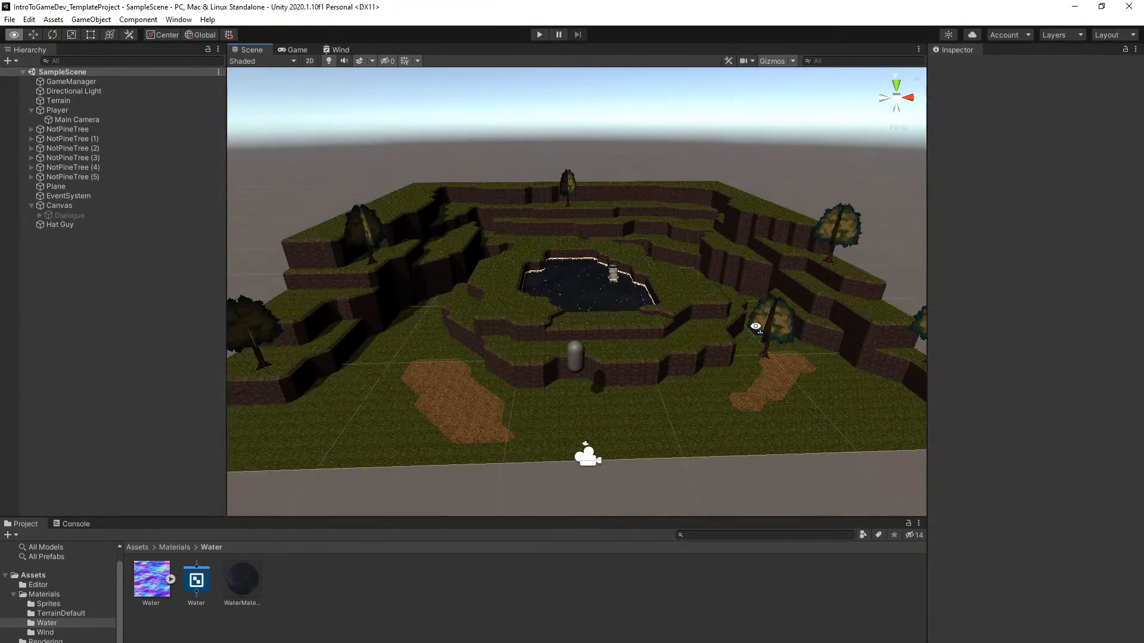
{"action": "key", "text": "w"}
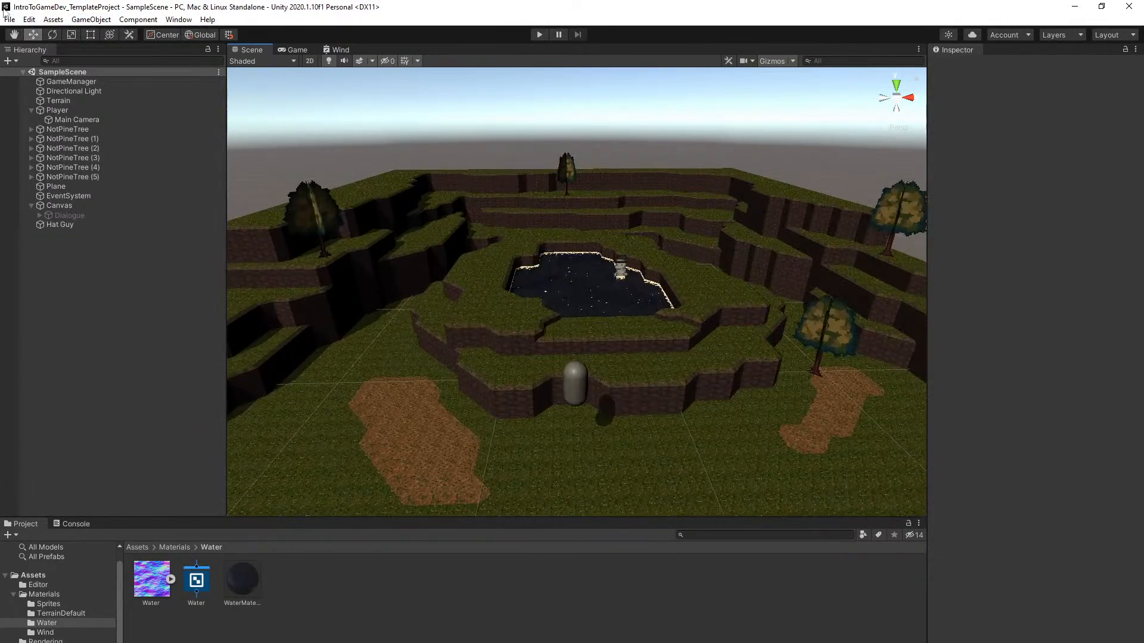
{"action": "left_click", "coordinate": [540, 34]}
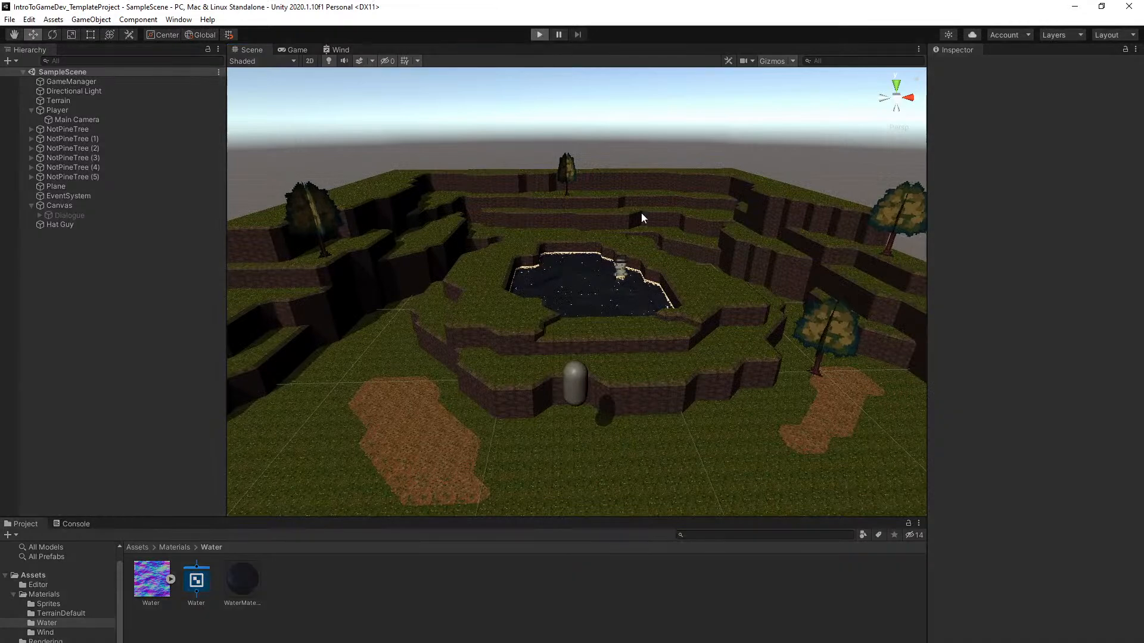
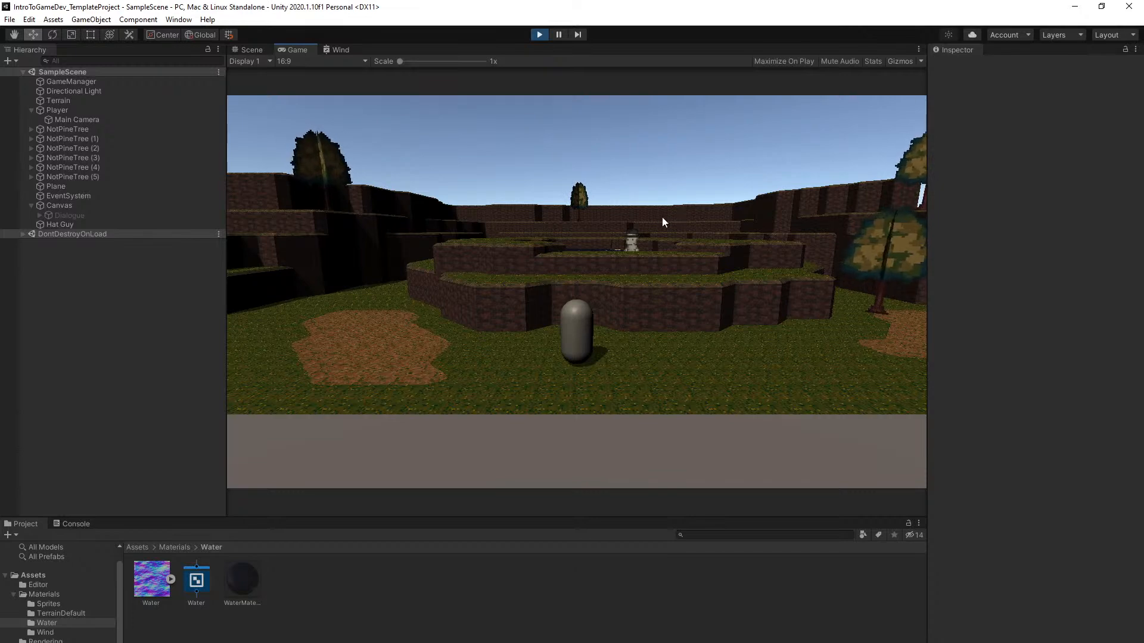
{"action": "key", "text": "w"}
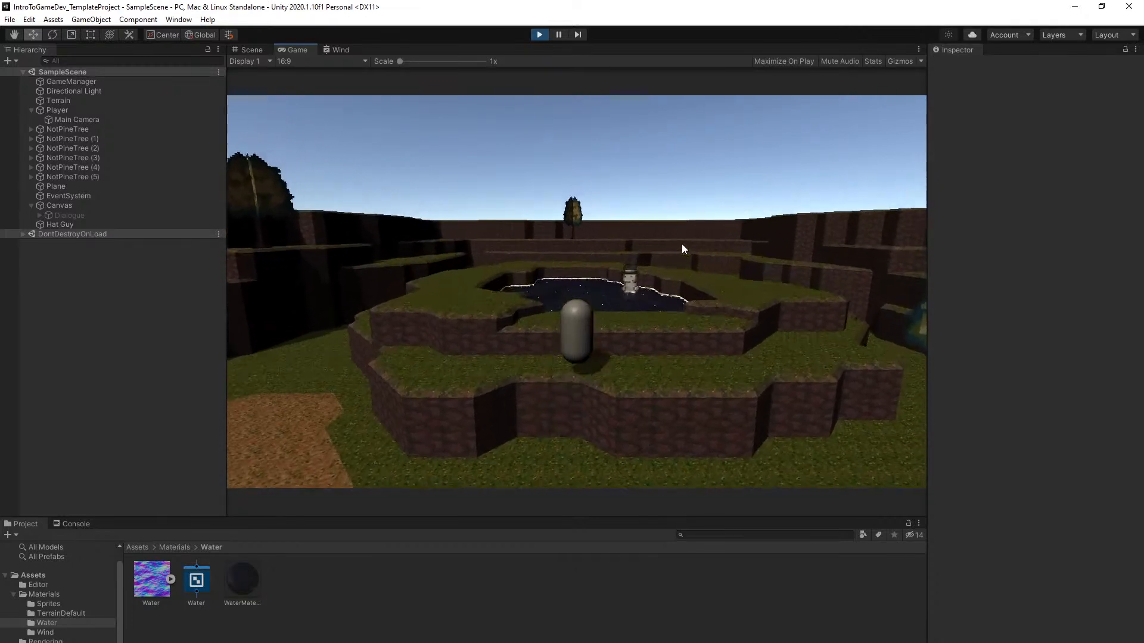
{"action": "key", "text": "w"}
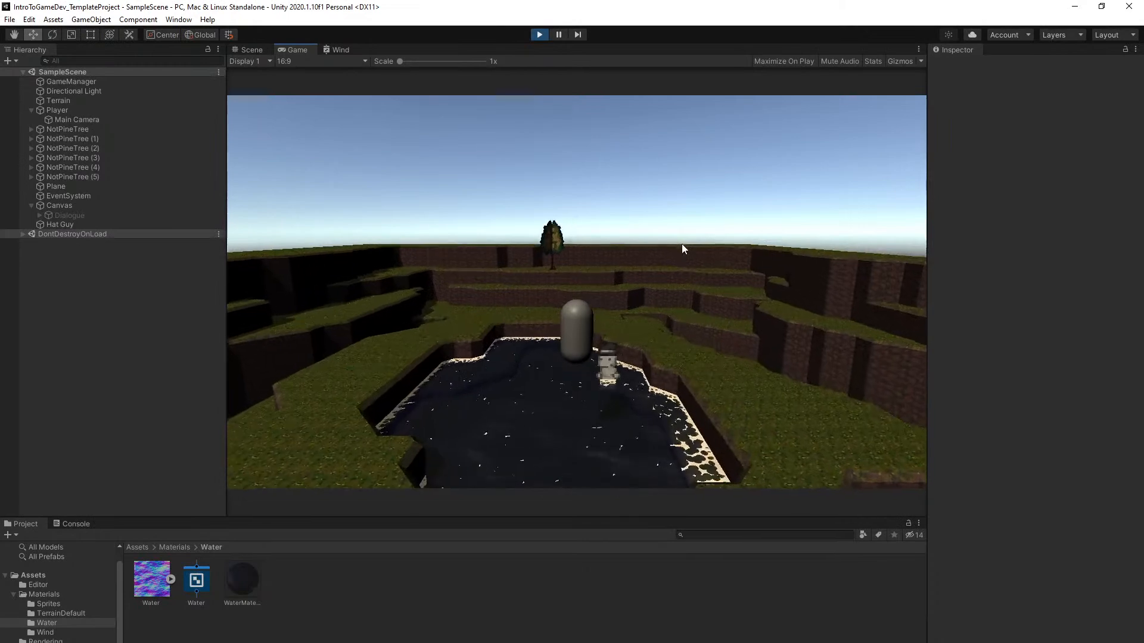
{"action": "key", "text": "w"}
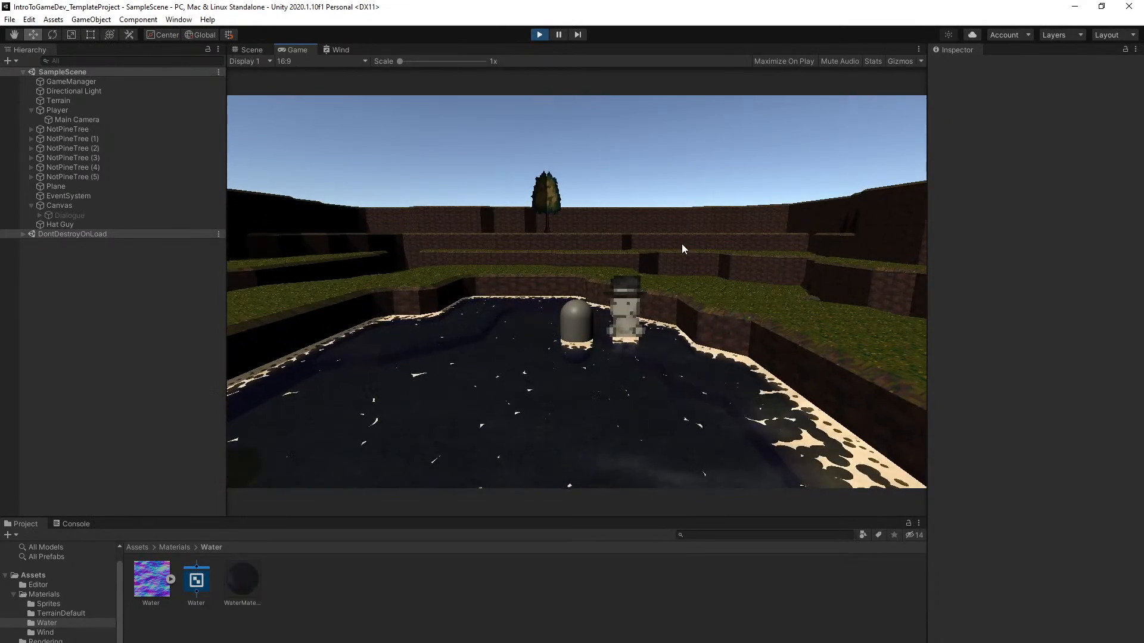
Talk to Hat Guy and advance through all of his dialogue lines until the dialogue closes
{"action": "key", "text": "e"}
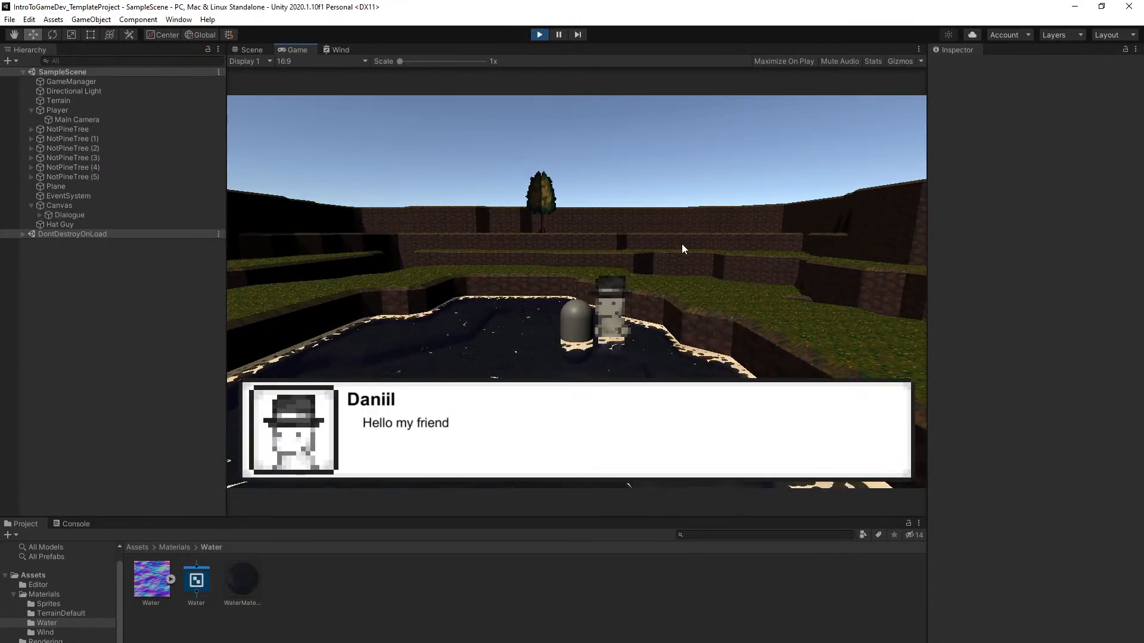
{"action": "key", "text": "e"}
{"action": "key", "text": "e"}
{"action": "key", "text": "e"}
{"action": "key", "text": "e"}
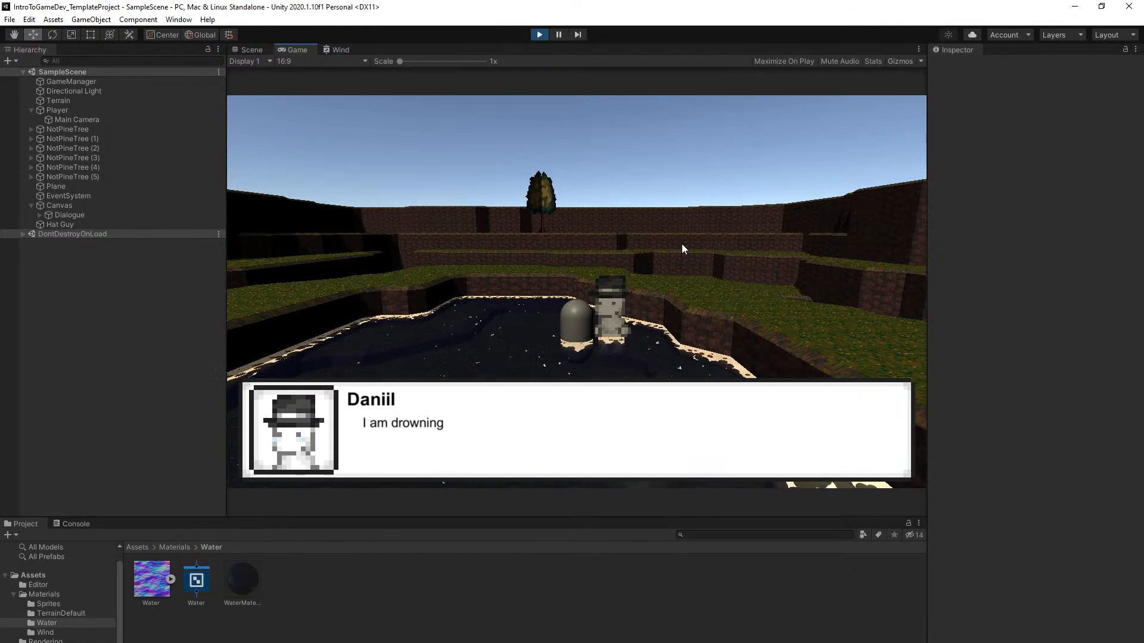
{"action": "key", "text": "e"}
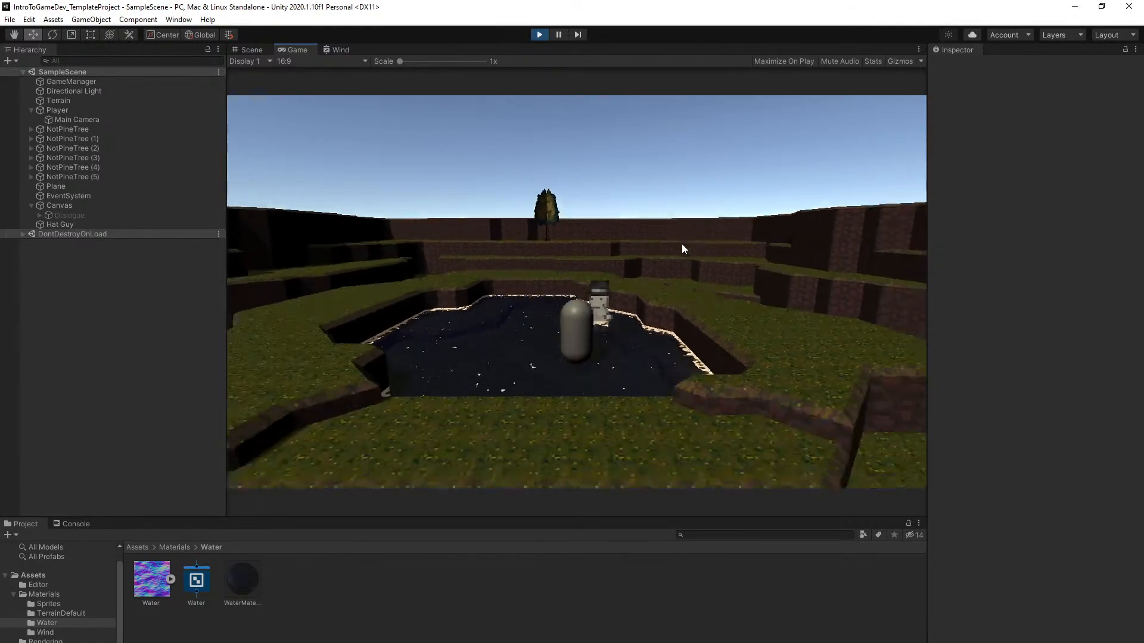
Walk the player out of the pond down to the lower terrace and back to Hat Guy
{"action": "key", "text": "s"}
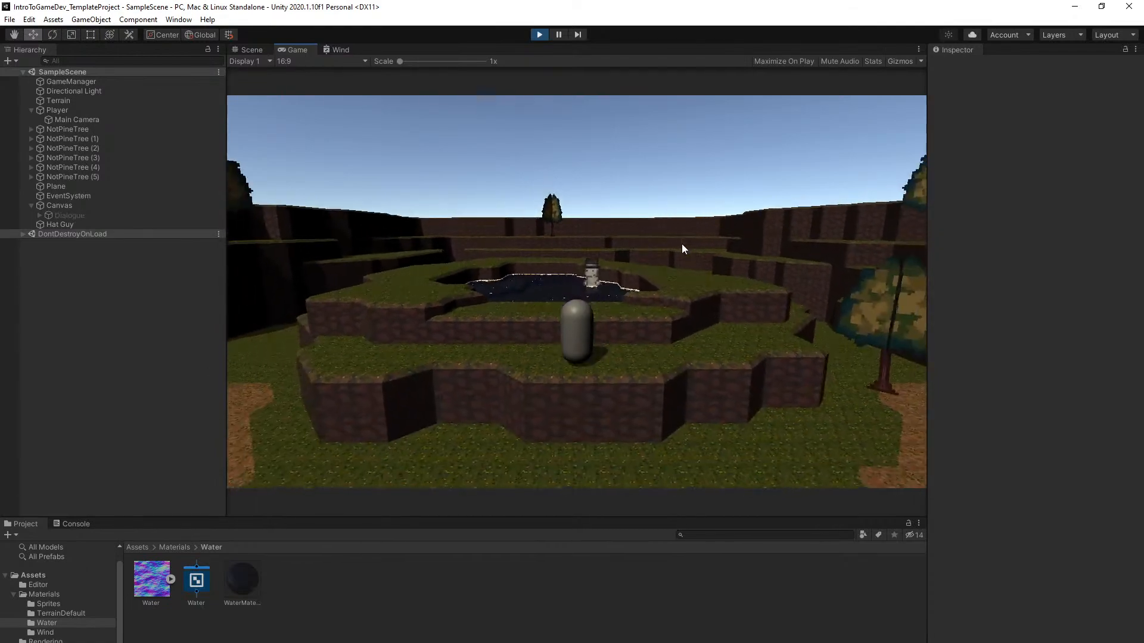
{"action": "key", "text": "w"}
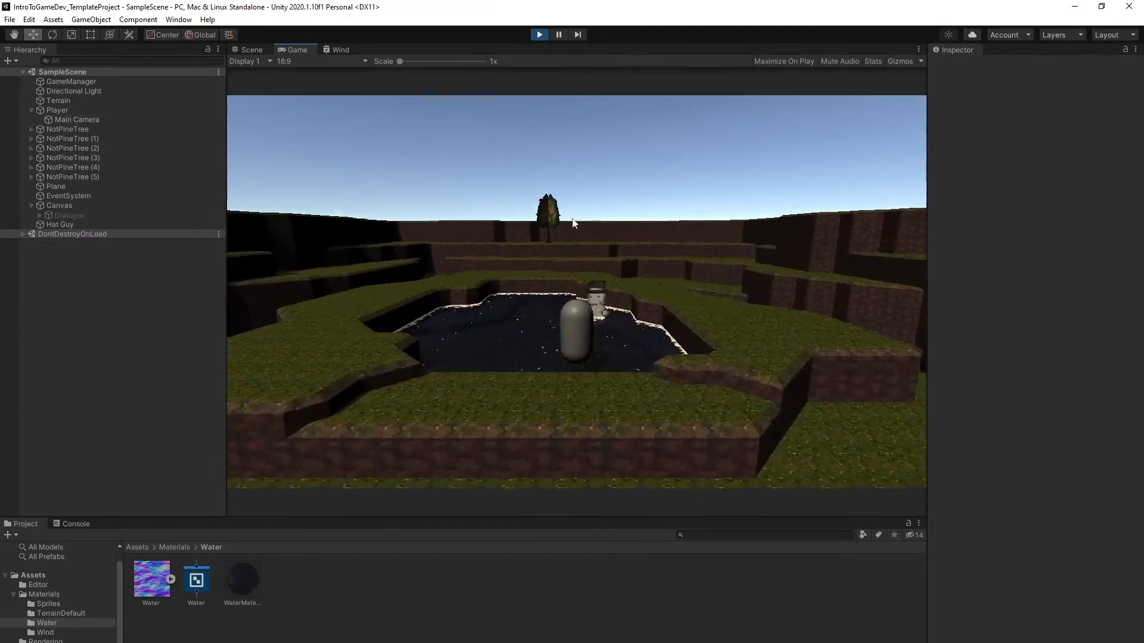
{"action": "key", "text": "w"}
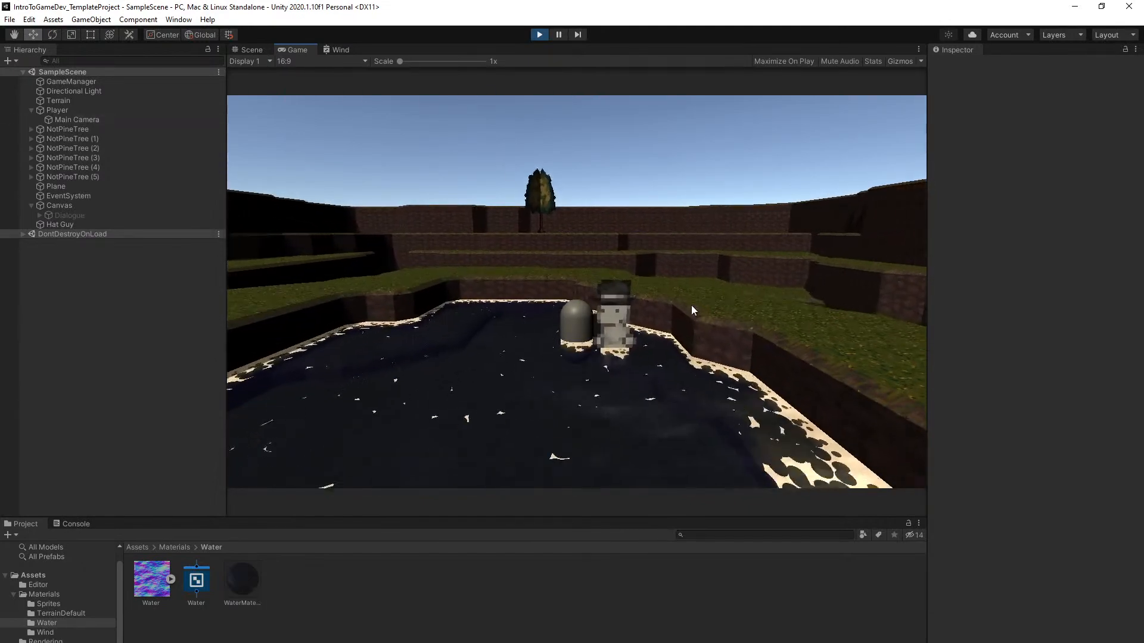
Circle the player repeatedly around Hat Guy in the water to check the scene, and stop play
{"action": "key", "text": "w"}
{"action": "key", "text": "d"}
{"action": "key", "text": "s"}
{"action": "key", "text": "a"}
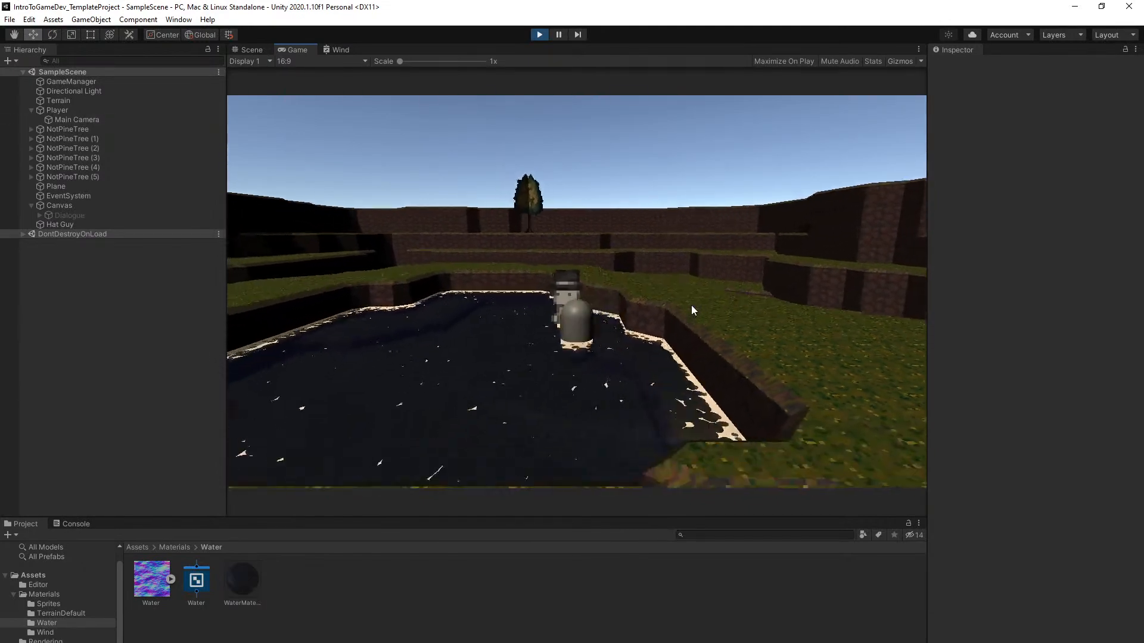
{"action": "key", "text": "w"}
{"action": "key", "text": "d"}
{"action": "key", "text": "s"}
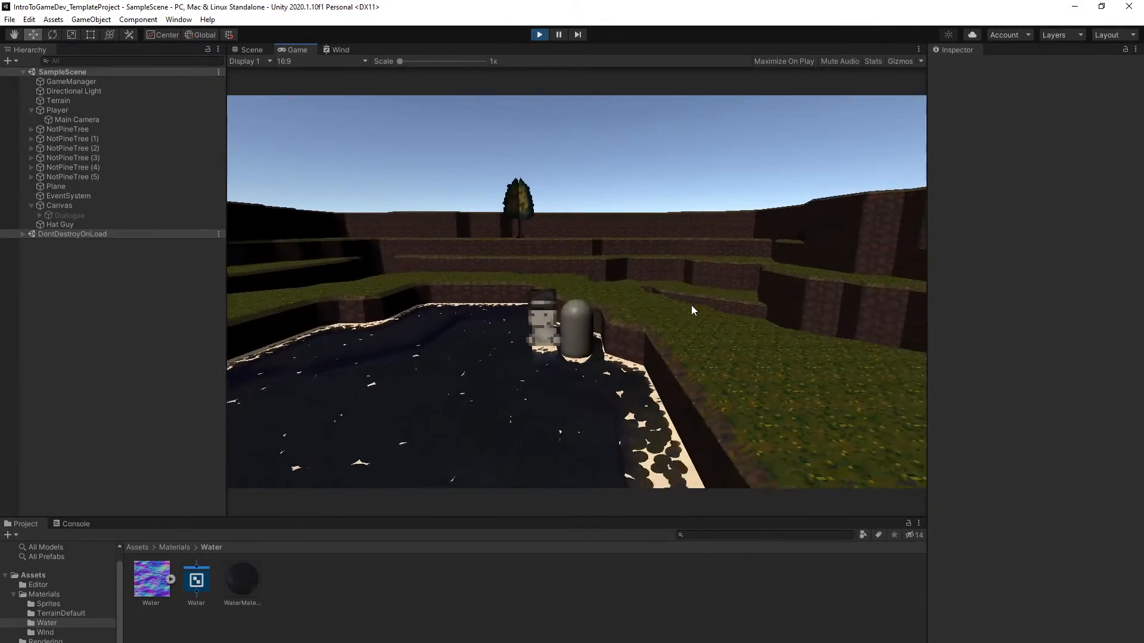
{"action": "key", "text": "a"}
{"action": "key", "text": "a"}
{"action": "key", "text": "w"}
{"action": "key", "text": "d"}
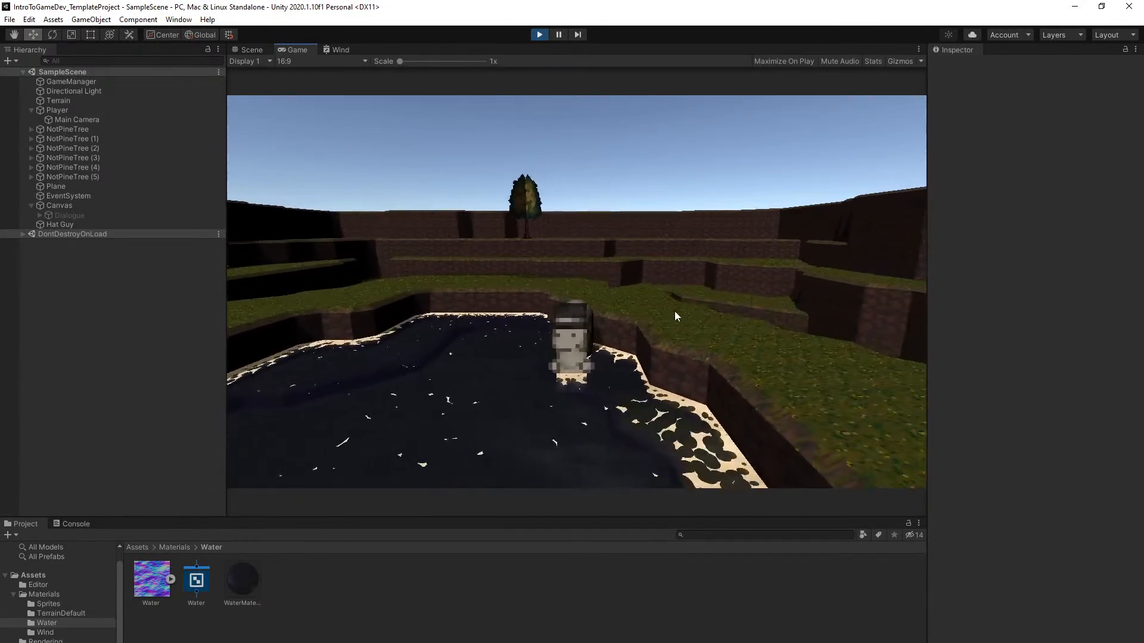
{"action": "key", "text": "s"}
{"action": "key", "text": "s"}
{"action": "key", "text": "a"}
{"action": "key", "text": "w"}
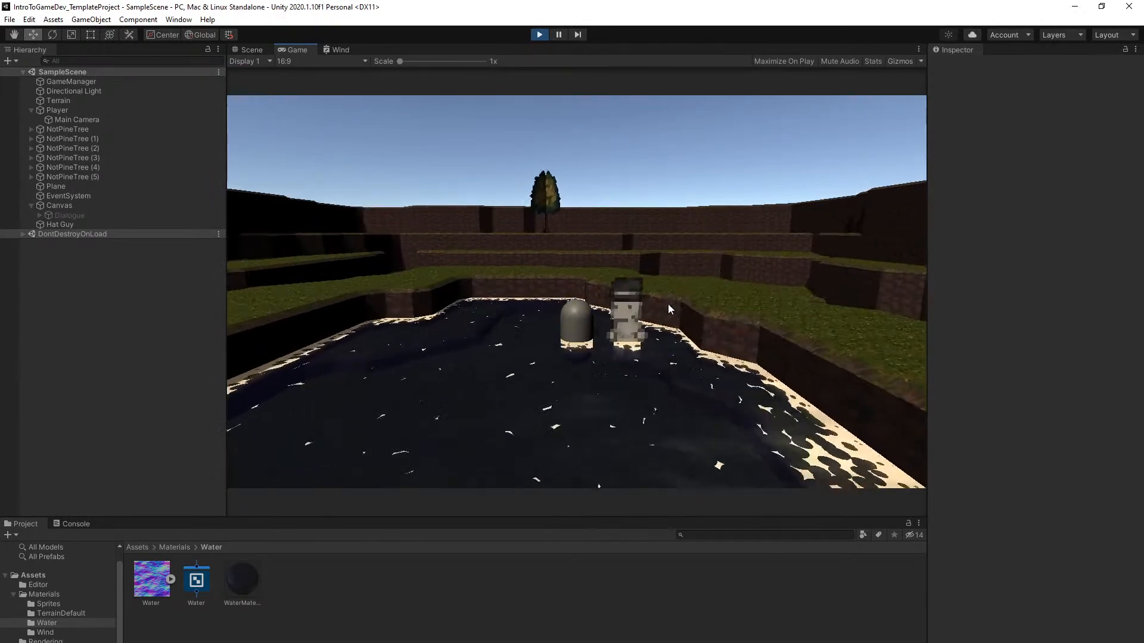
{"action": "key", "text": "d"}
{"action": "key", "text": "s"}
{"action": "key", "text": "a"}
{"action": "key", "text": "w"}
{"action": "key", "text": "d"}
{"action": "key", "text": "s"}
{"action": "key", "text": "a"}
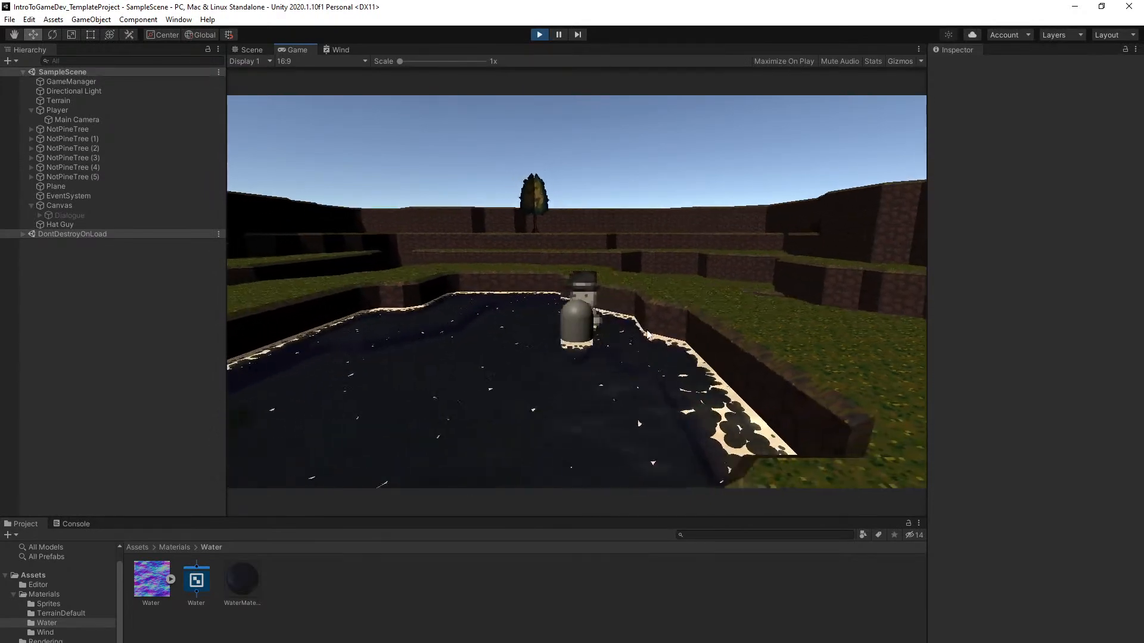
{"action": "key", "text": "w"}
{"action": "key", "text": "d"}
{"action": "key", "text": "s"}
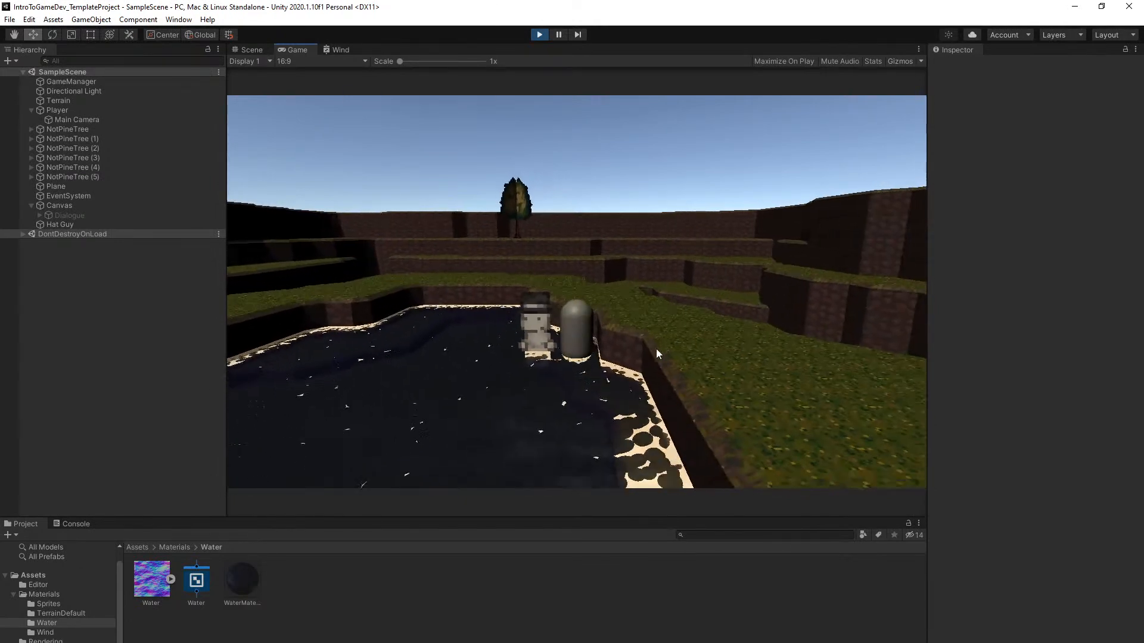
{"action": "key", "text": "a"}
{"action": "left_click", "coordinate": [538, 34]}
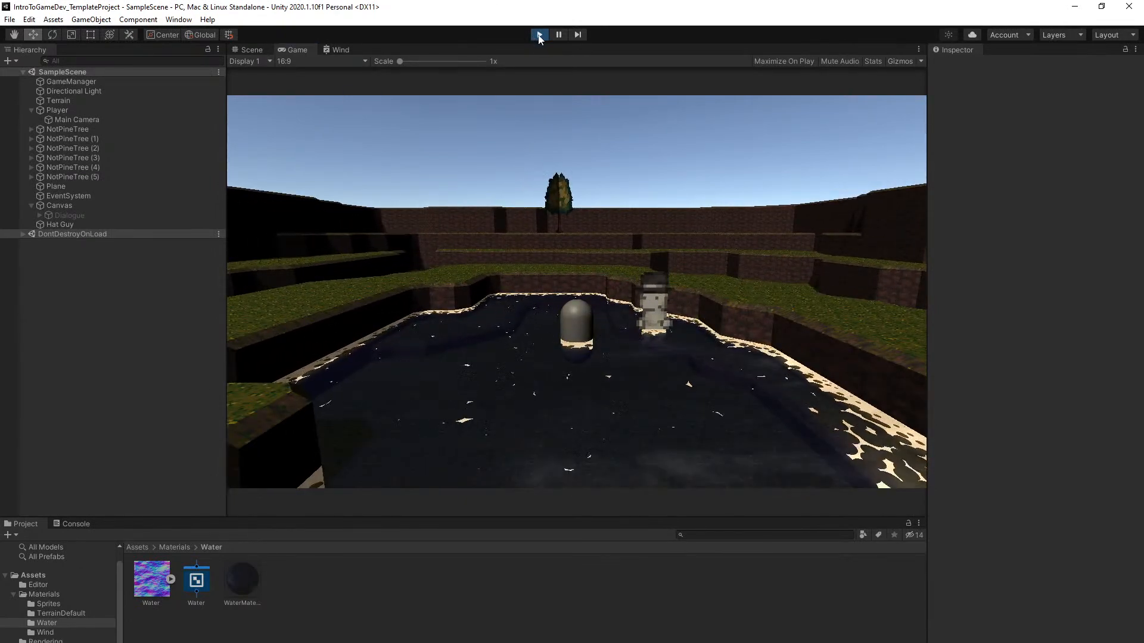
Collapse the Player and Canvas objects in the hierarchy and select Hat Guy
{"action": "key", "text": "w"}
{"action": "mouse_move", "coordinate": [632, 292]}
{"action": "right_mouse_down"}
{"action": "mouse_move", "coordinate": [655, 281]}
{"action": "mouse_move", "coordinate": [650, 260]}
{"action": "mouse_move", "coordinate": [623, 295]}
{"action": "right_mouse_up"}
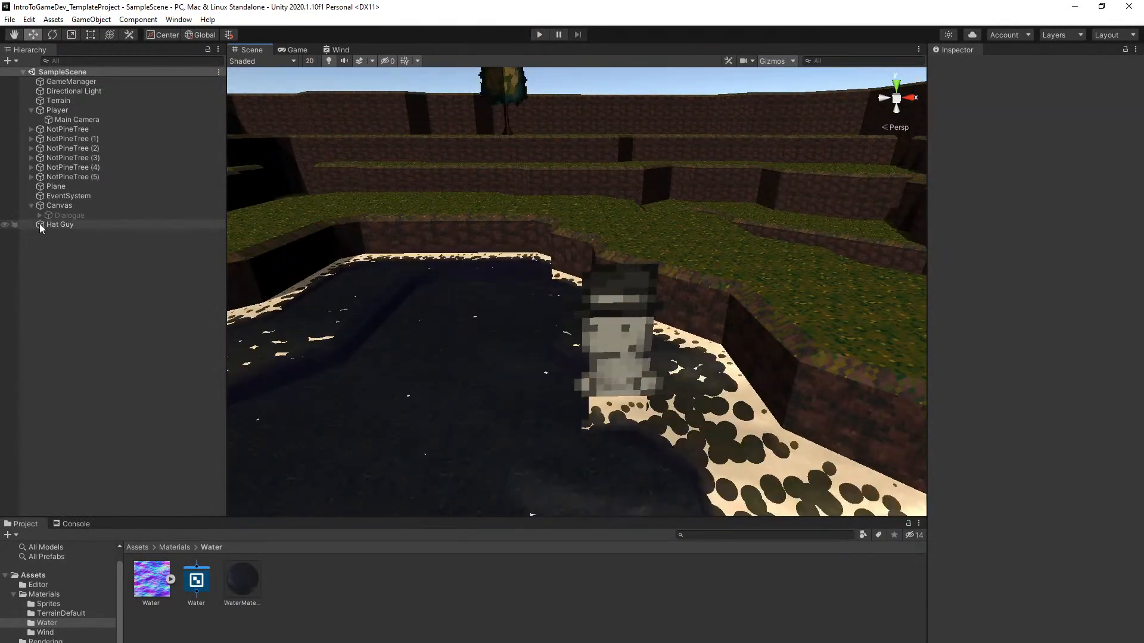
{"action": "left_click", "coordinate": [31, 110]}
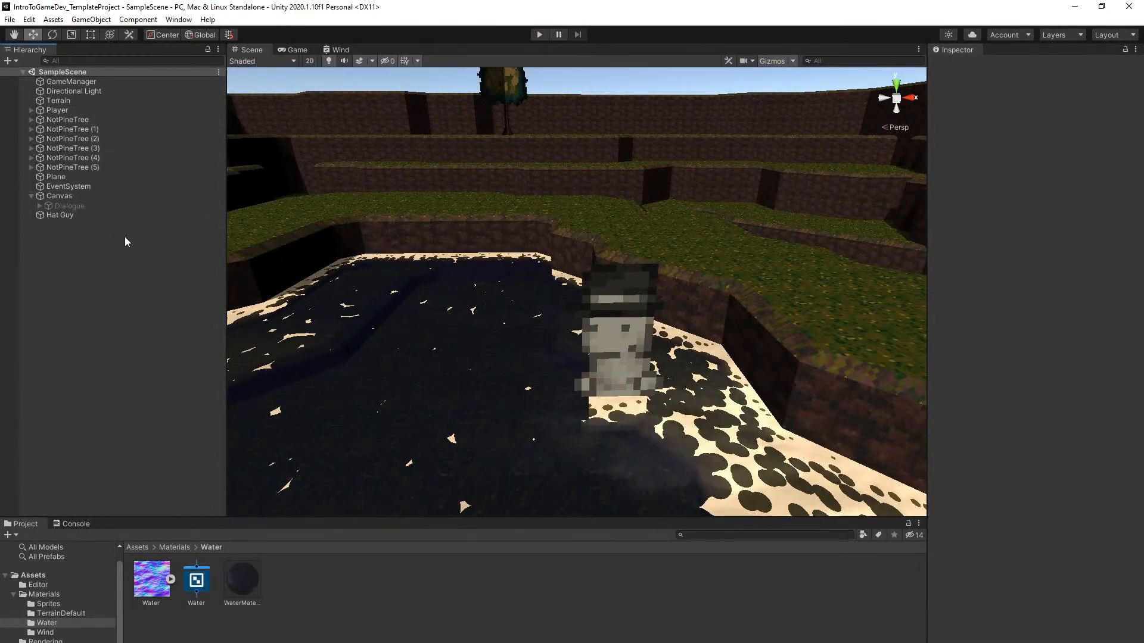
{"action": "left_click", "coordinate": [52, 216]}
{"action": "left_click", "coordinate": [31, 196]}
{"action": "right_click_drag", "start_coordinate": [413, 367], "coordinate": [609, 351]}
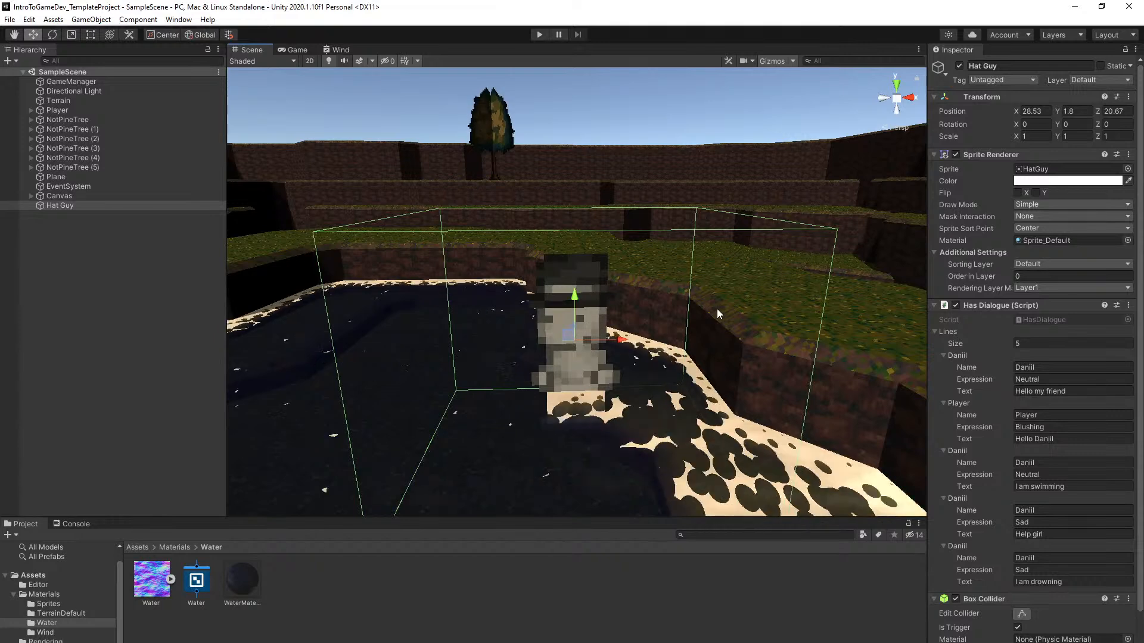
Add a 2D Sprite object as a child of Hat Guy and save the scene
{"action": "right_click", "coordinate": [56, 206]}
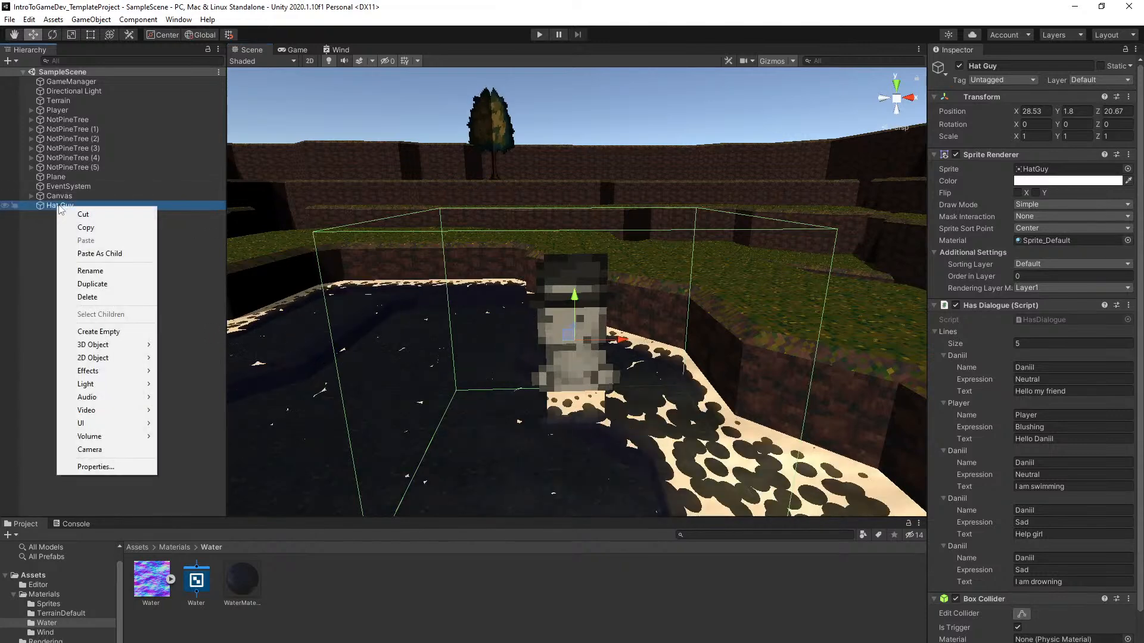
{"action": "mouse_move", "coordinate": [98, 360]}
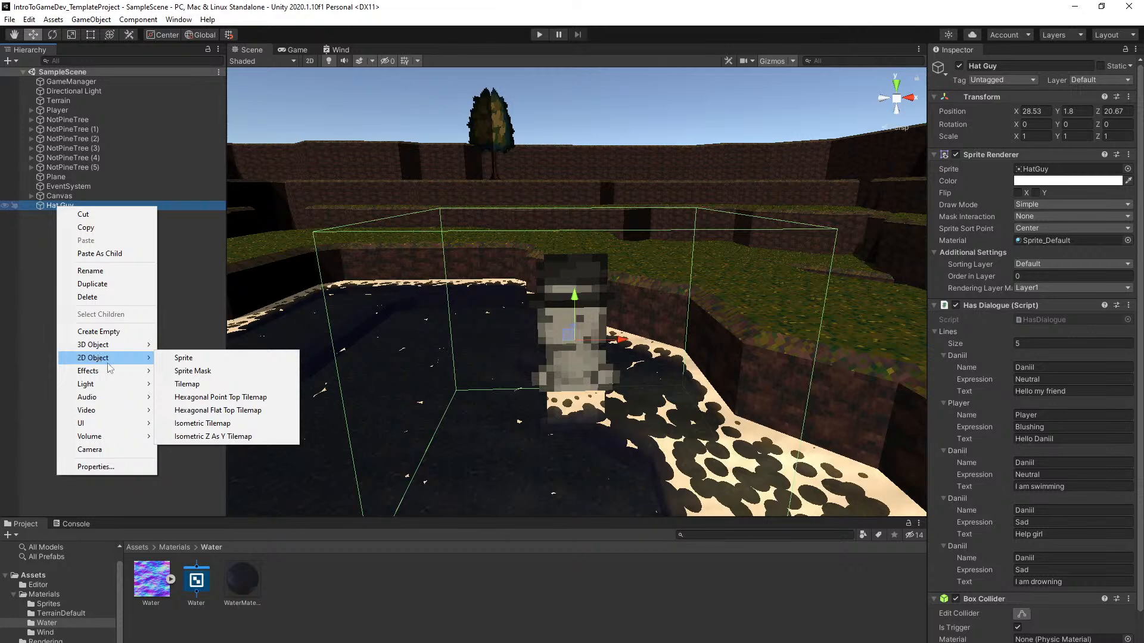
{"action": "left_click", "coordinate": [195, 359]}
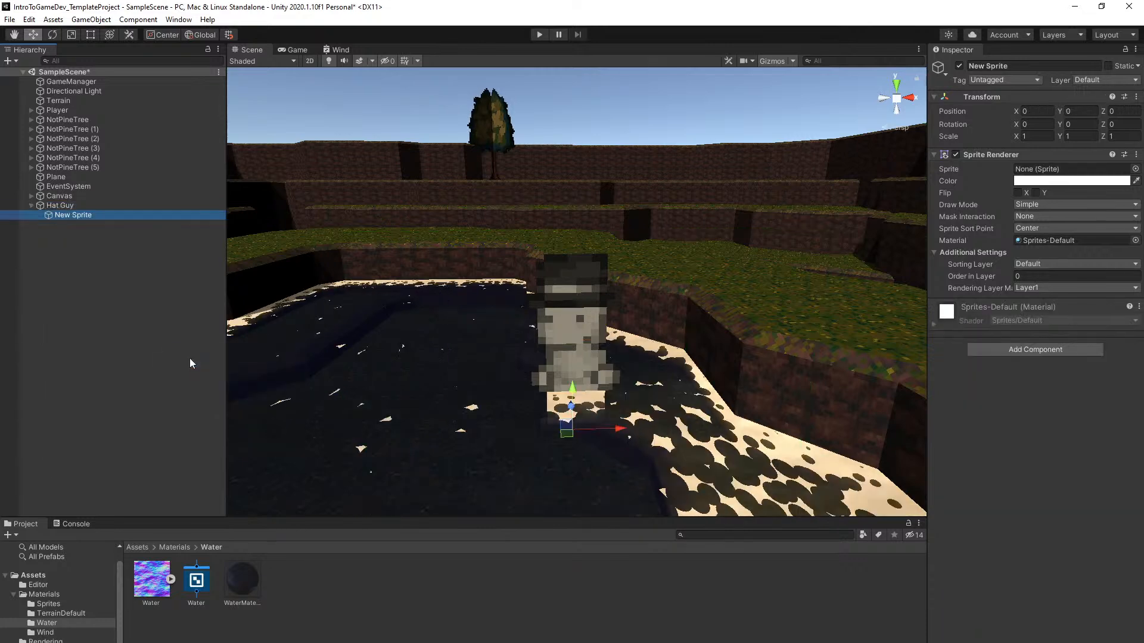
{"action": "key", "text": "ctrl+s"}
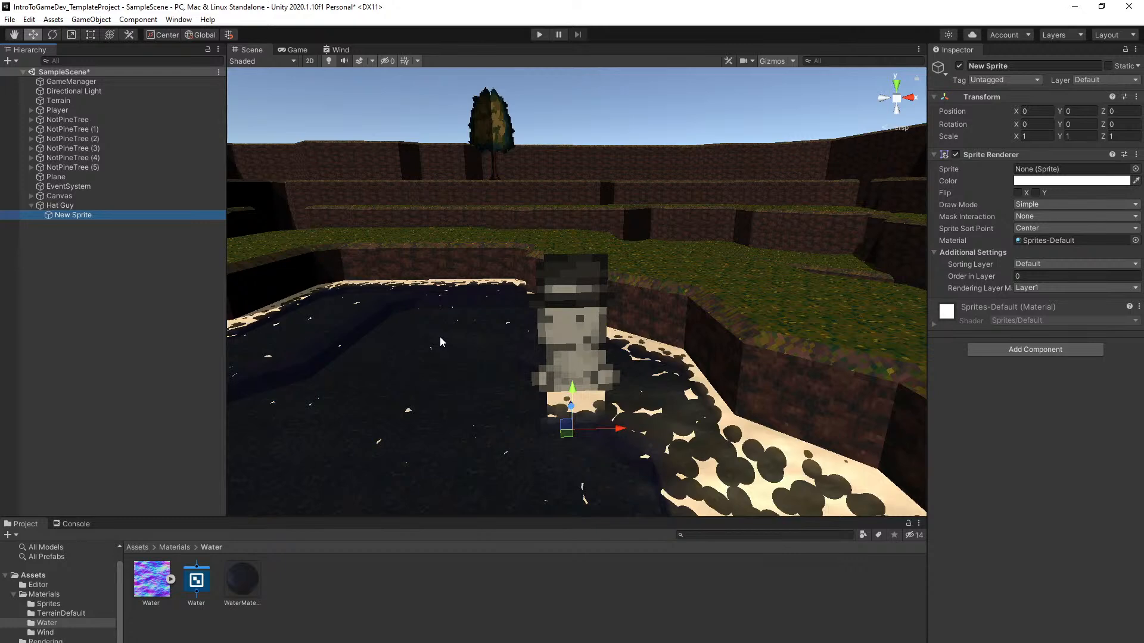
Assign the E image from the Sprites assets folder as the sprite of Hat Guy's new child object
{"action": "left_click", "coordinate": [137, 548]}
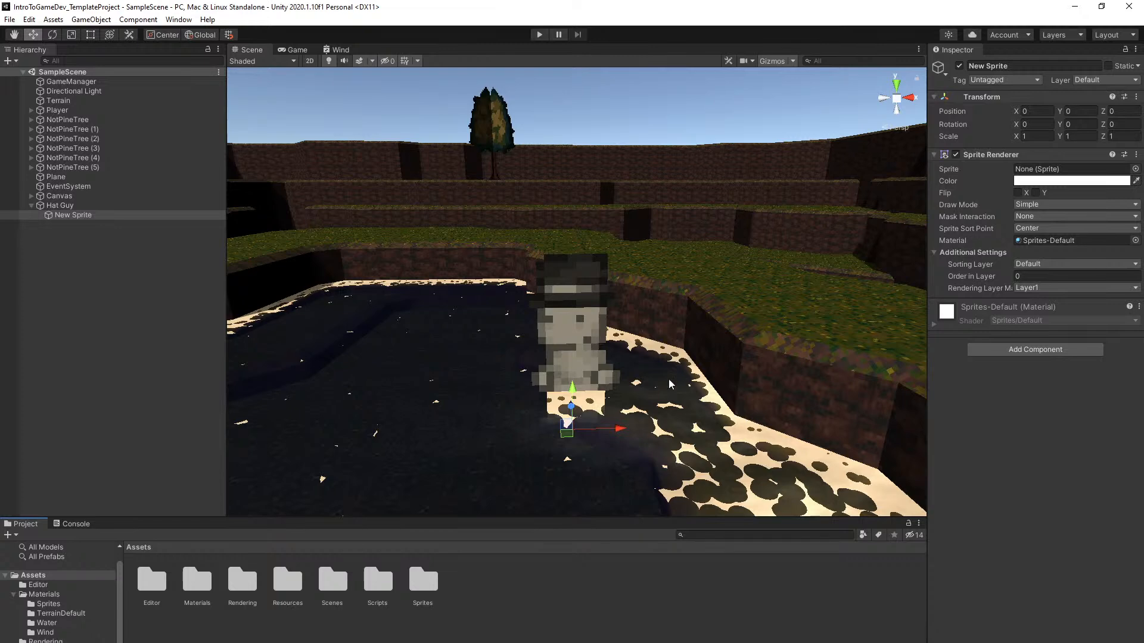
{"action": "right_click_drag", "start_coordinate": [587, 381], "coordinate": [619, 385]}
{"action": "key", "text": "w"}
{"action": "key", "text": "s"}
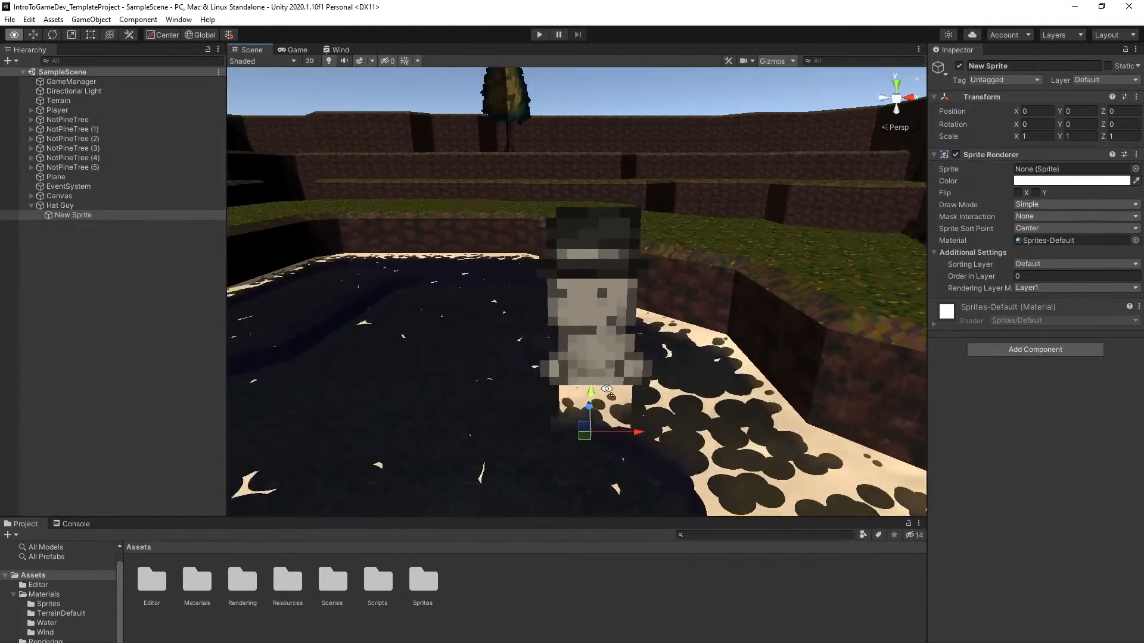
{"action": "double_click", "coordinate": [423, 581]}
{"action": "left_click", "coordinate": [95, 215]}
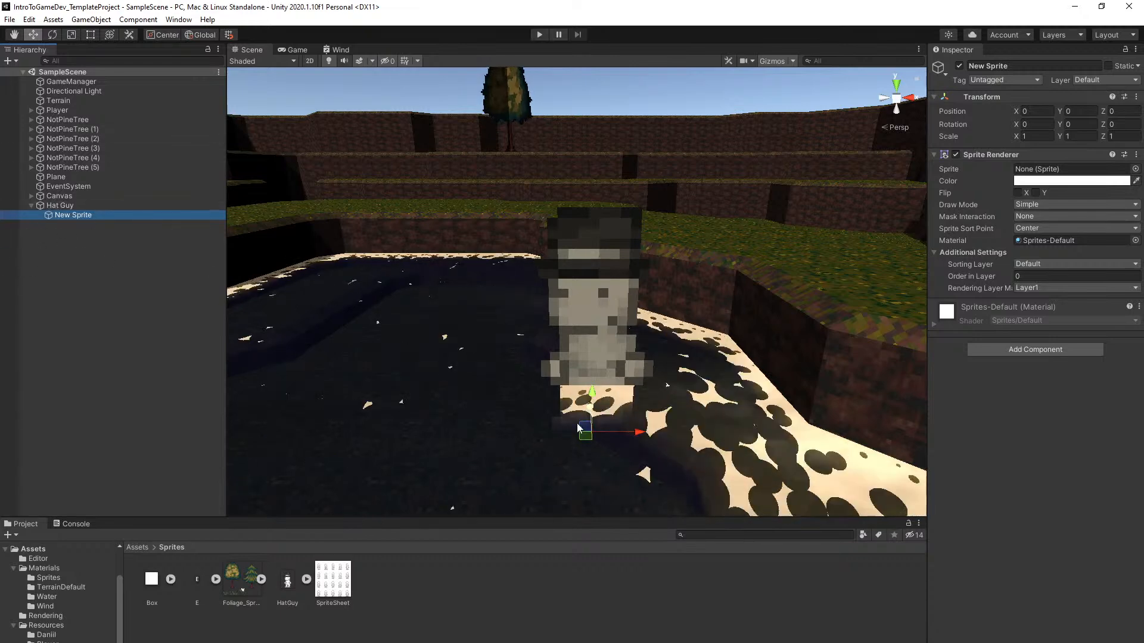
{"action": "right_click_drag", "start_coordinate": [629, 417], "coordinate": [632, 404]}
{"action": "key", "text": "s"}
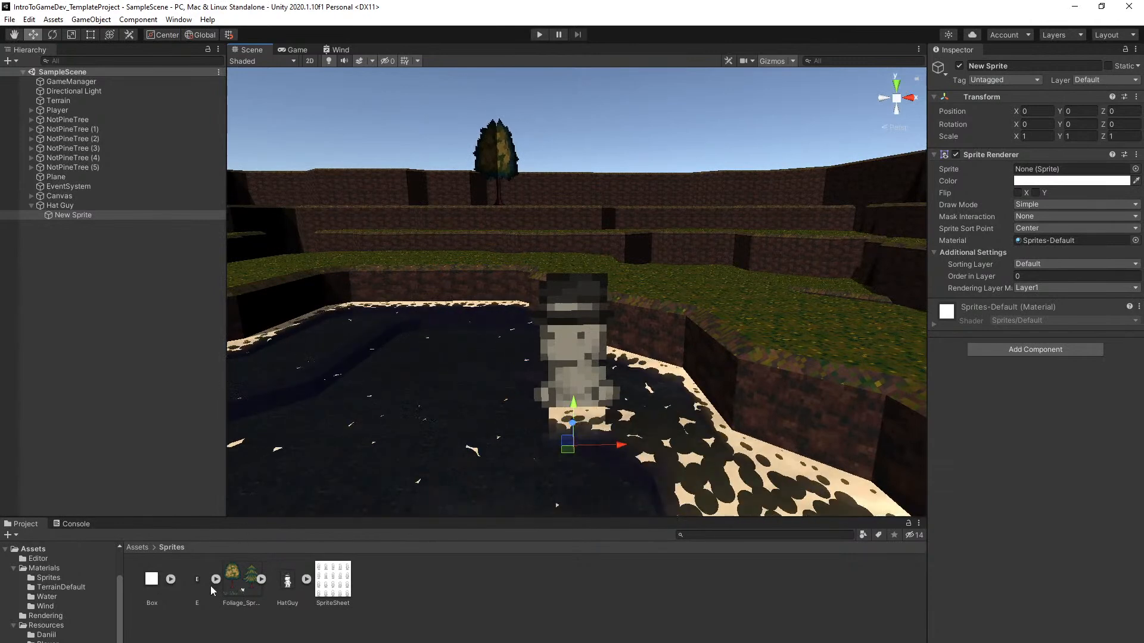
{"action": "left_click_drag", "start_coordinate": [198, 586], "coordinate": [1051, 171]}
Move the E sprite above Hat Guy's head to a Y position of about 3.14 and save the scene
{"action": "right_click_drag", "start_coordinate": [674, 372], "coordinate": [597, 349]}
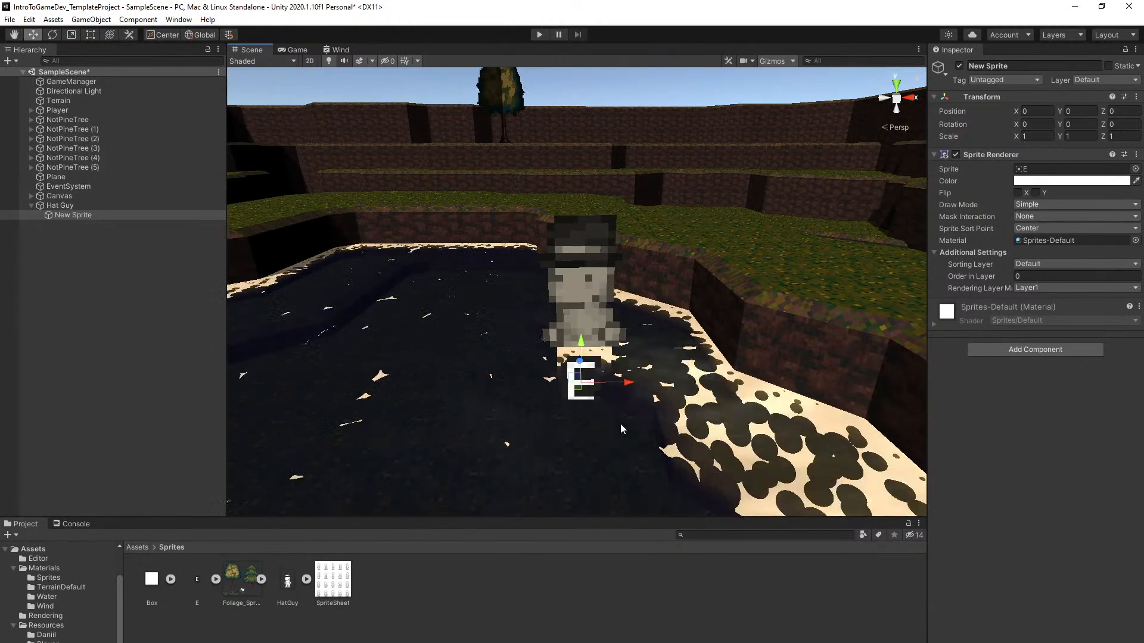
{"action": "left_click_drag", "start_coordinate": [583, 349], "coordinate": [608, 173]}
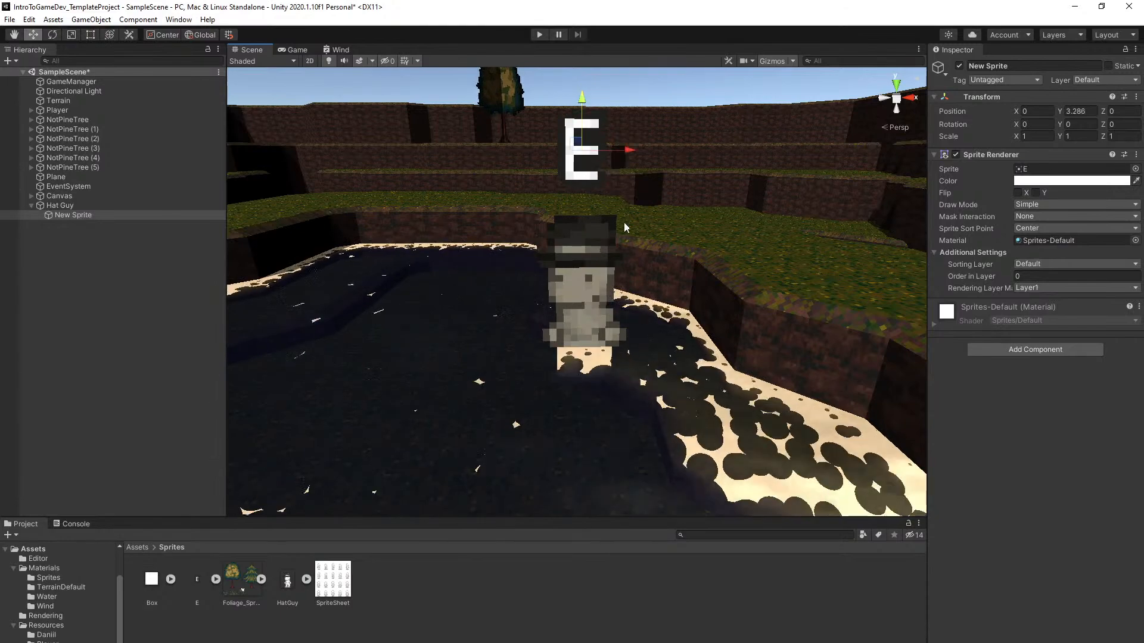
{"action": "key", "text": "ctrl+s"}
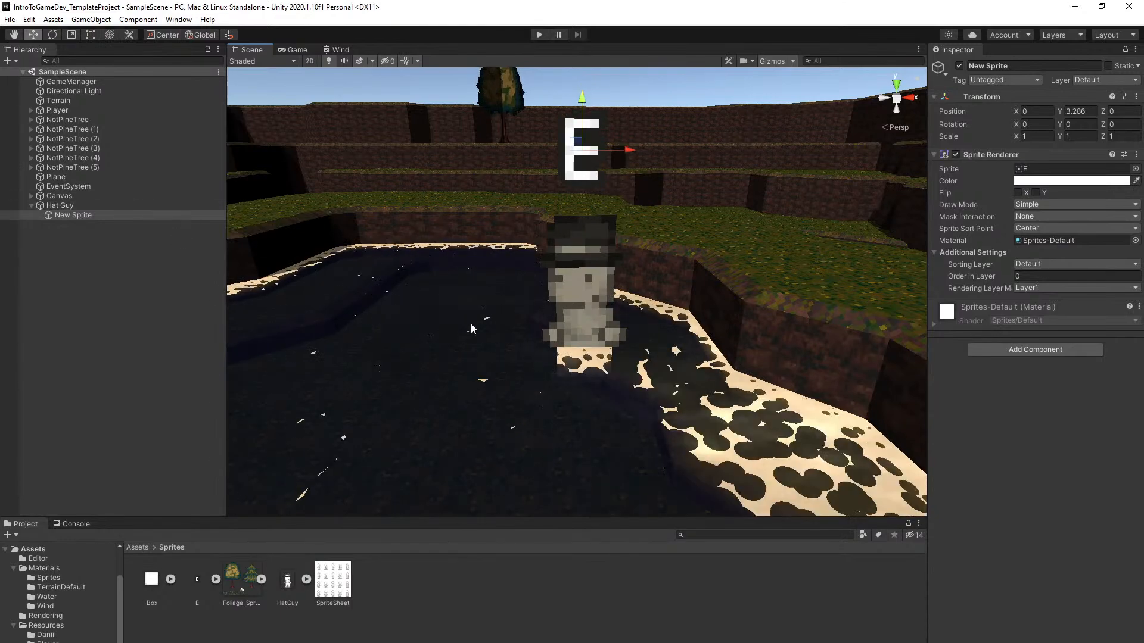
{"action": "right_click_drag", "start_coordinate": [466, 324], "coordinate": [459, 314]}
{"action": "left_click_drag", "start_coordinate": [596, 124], "coordinate": [596, 136]}
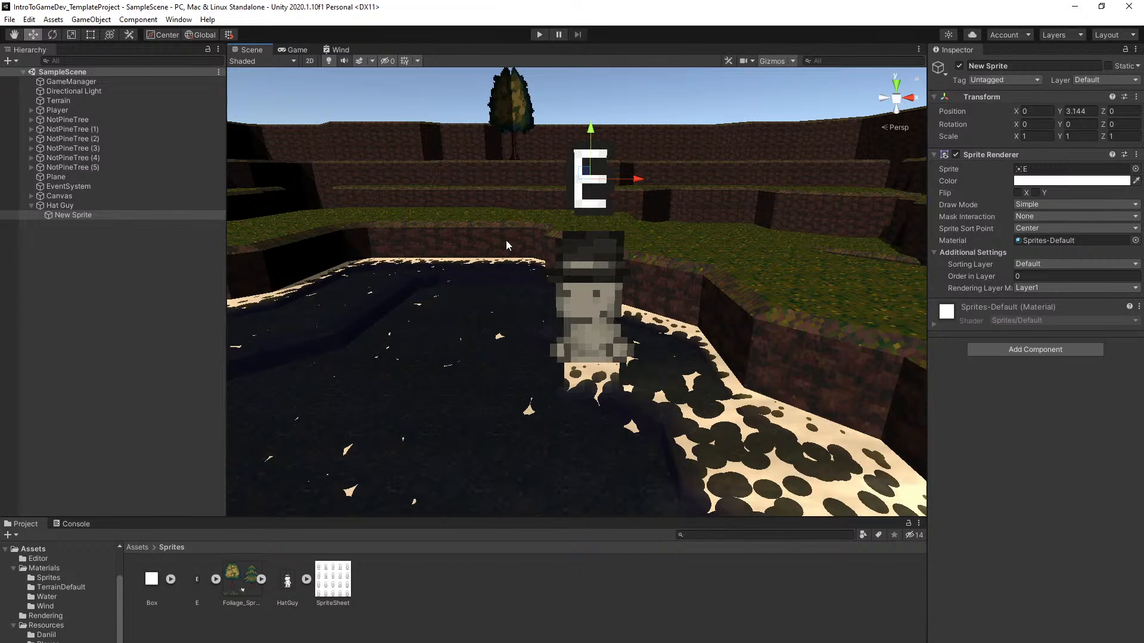
Review Hat Guy's components and the code of the HasDialogue script in the Scripts assets folder
{"action": "left_click", "coordinate": [94, 206]}
{"action": "left_click", "coordinate": [138, 547]}
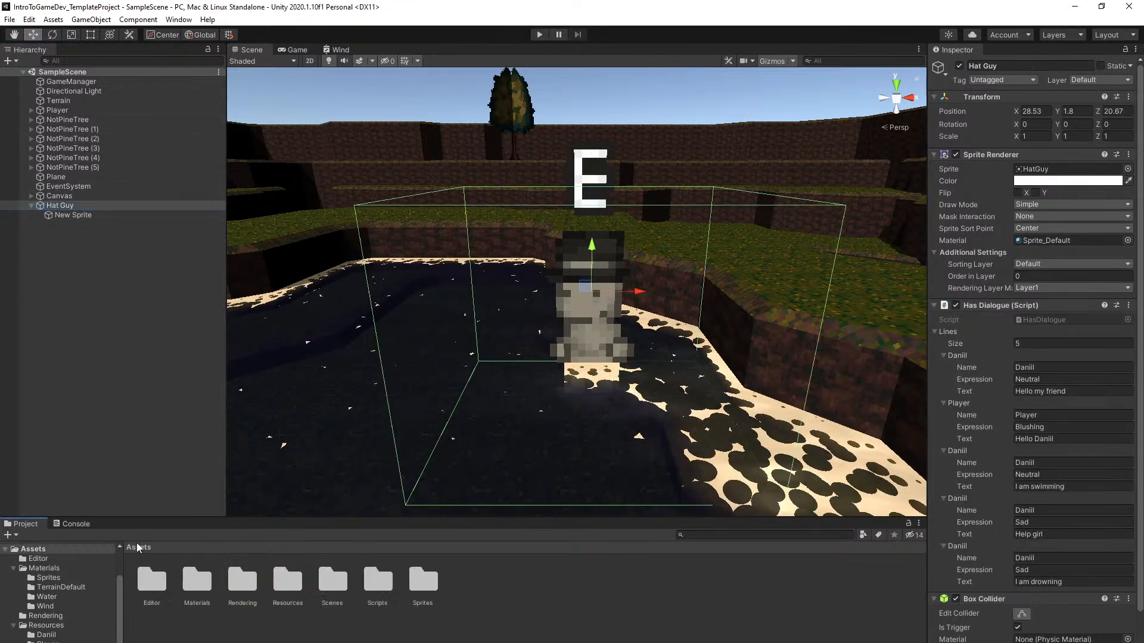
{"action": "double_click", "coordinate": [397, 588]}
{"action": "left_click", "coordinate": [287, 581]}
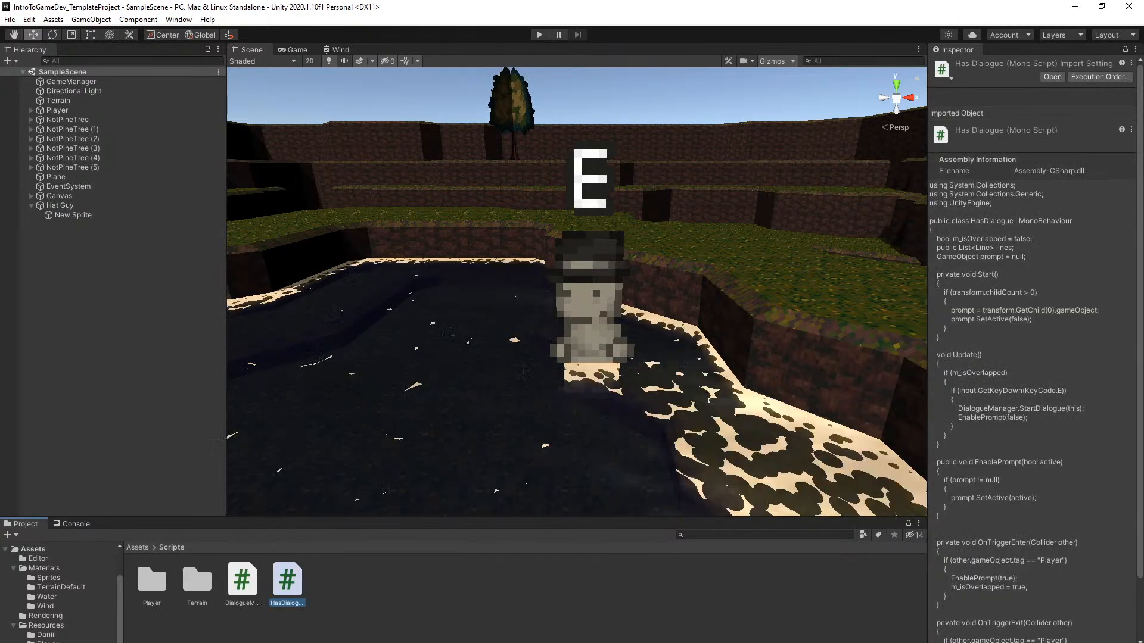
{"action": "left_click", "coordinate": [357, 586]}
{"action": "left_click", "coordinate": [134, 546]}
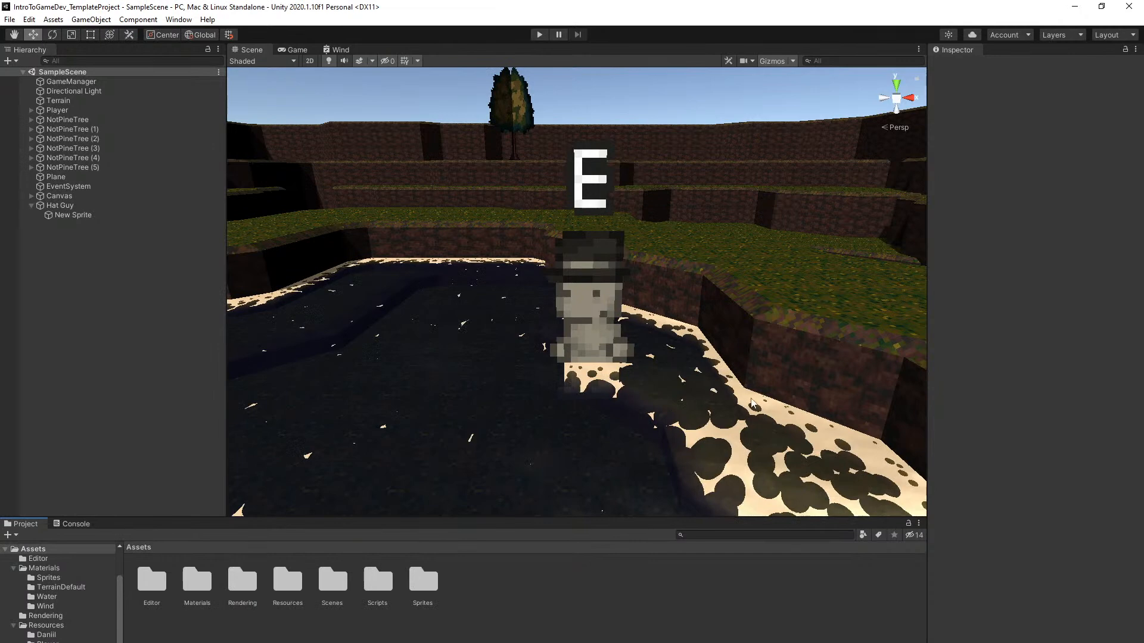
Rename Hat Guy's child sprite object as Prompt and save the scene
{"action": "right_click_drag", "start_coordinate": [597, 324], "coordinate": [609, 317]}
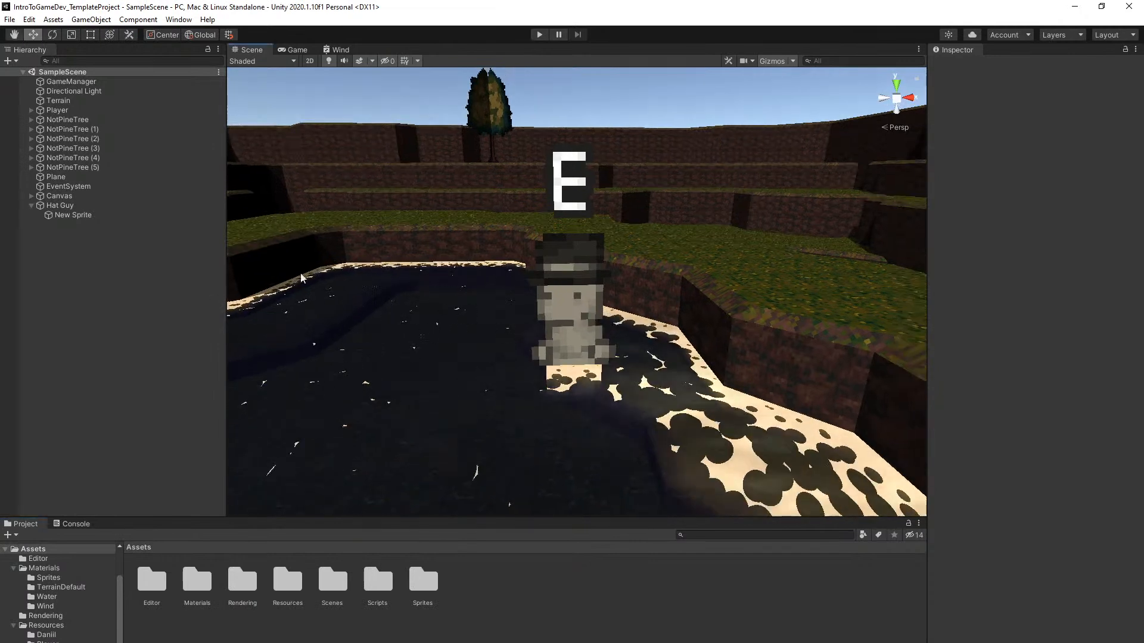
{"action": "left_click", "coordinate": [136, 215]}
{"action": "left_click", "coordinate": [1013, 67]}
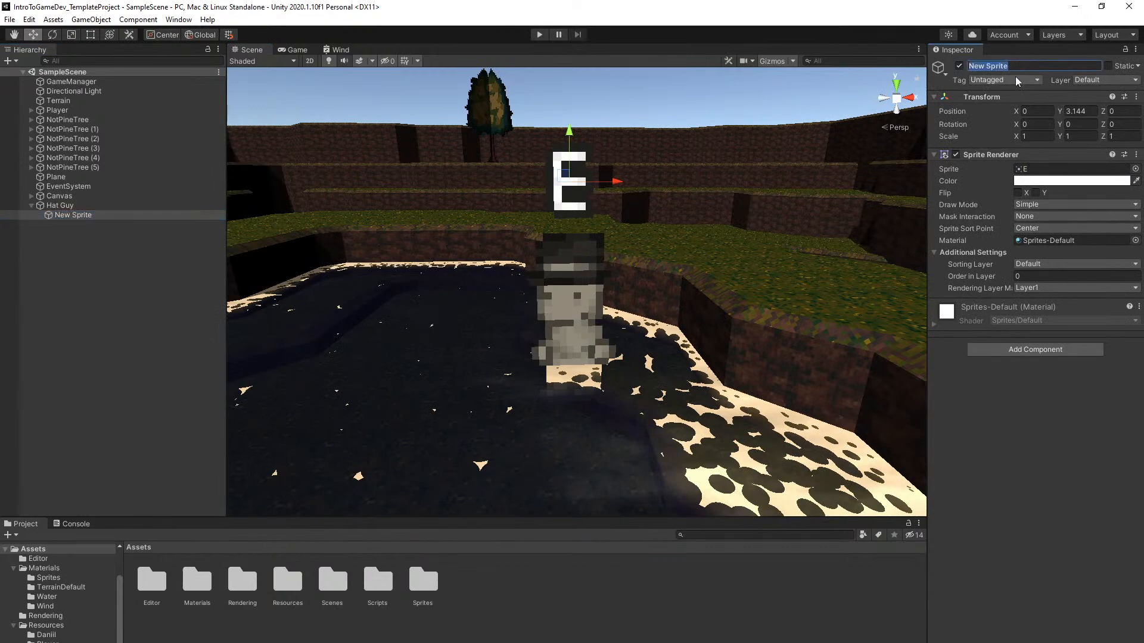
{"action": "type", "text": "Prompt"}
{"action": "key", "text": "Return"}
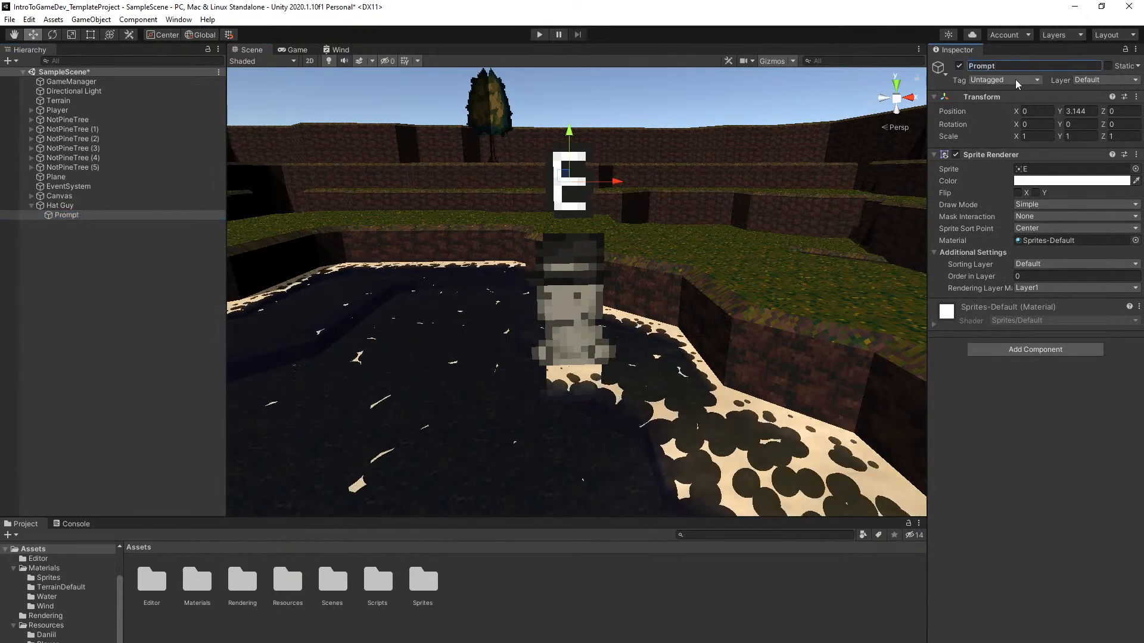
{"action": "right_click_drag", "start_coordinate": [599, 242], "coordinate": [600, 227]}
{"action": "key", "text": "ctrl+s"}
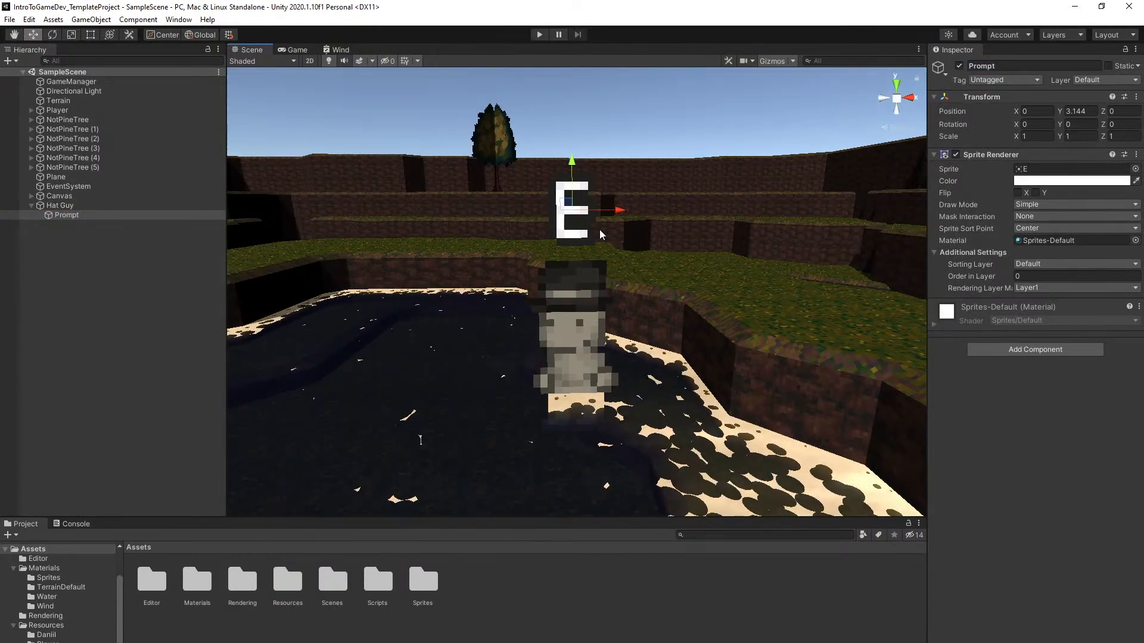
Try the Sprite_Default material on the Prompt sprite and switch it back to Sprites-Default
{"action": "right_click_drag", "start_coordinate": [524, 236], "coordinate": [551, 229]}
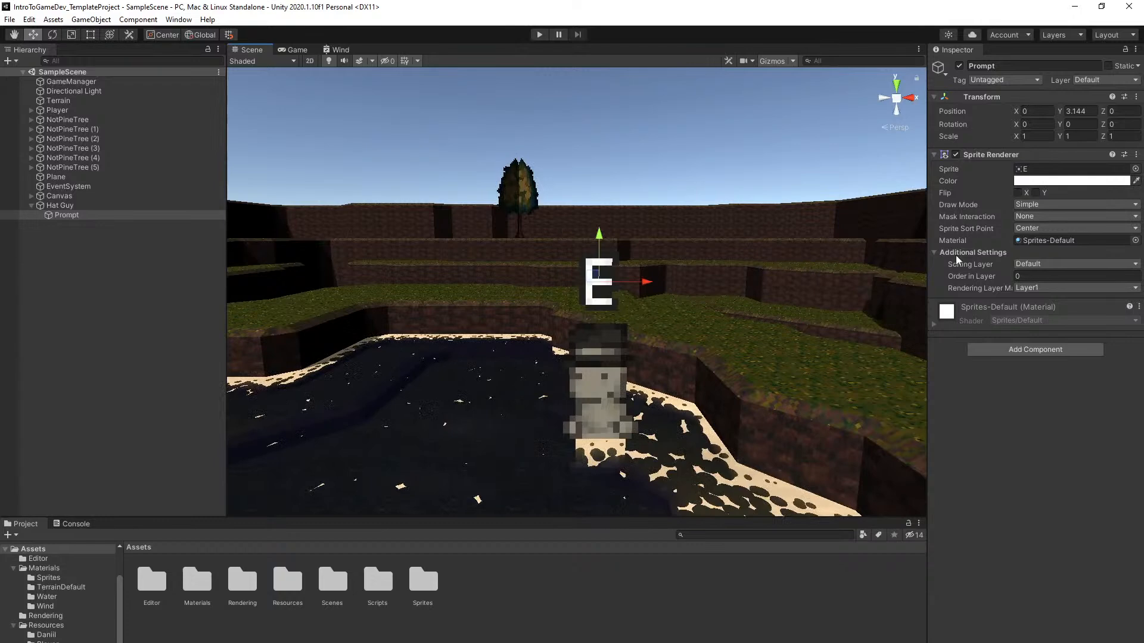
{"action": "left_click", "coordinate": [1135, 240]}
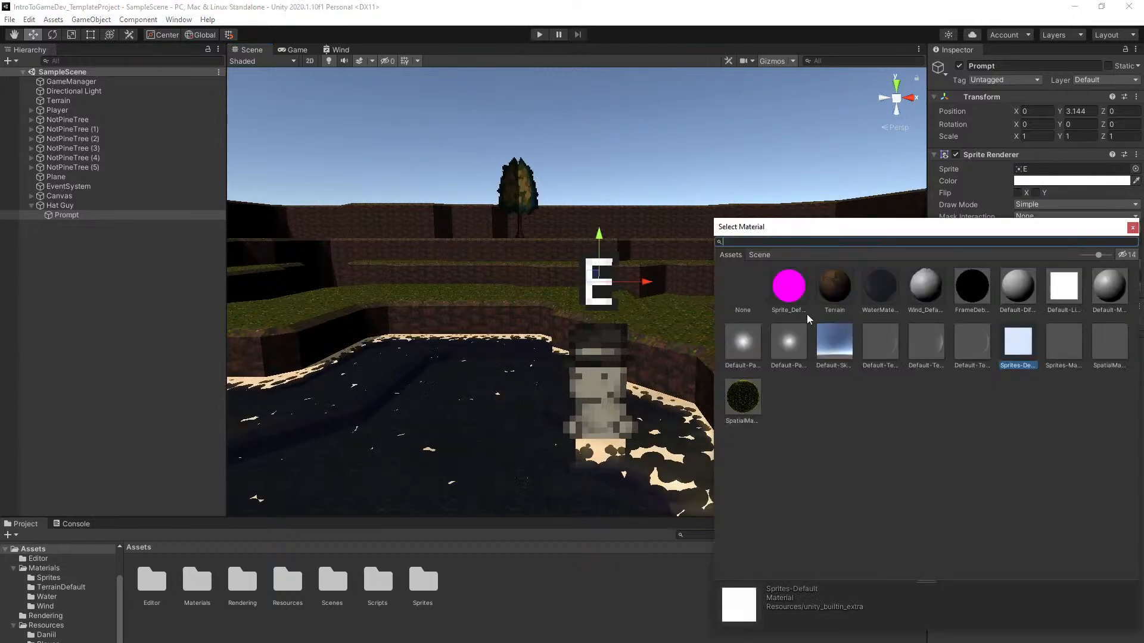
{"action": "left_click", "coordinate": [789, 291]}
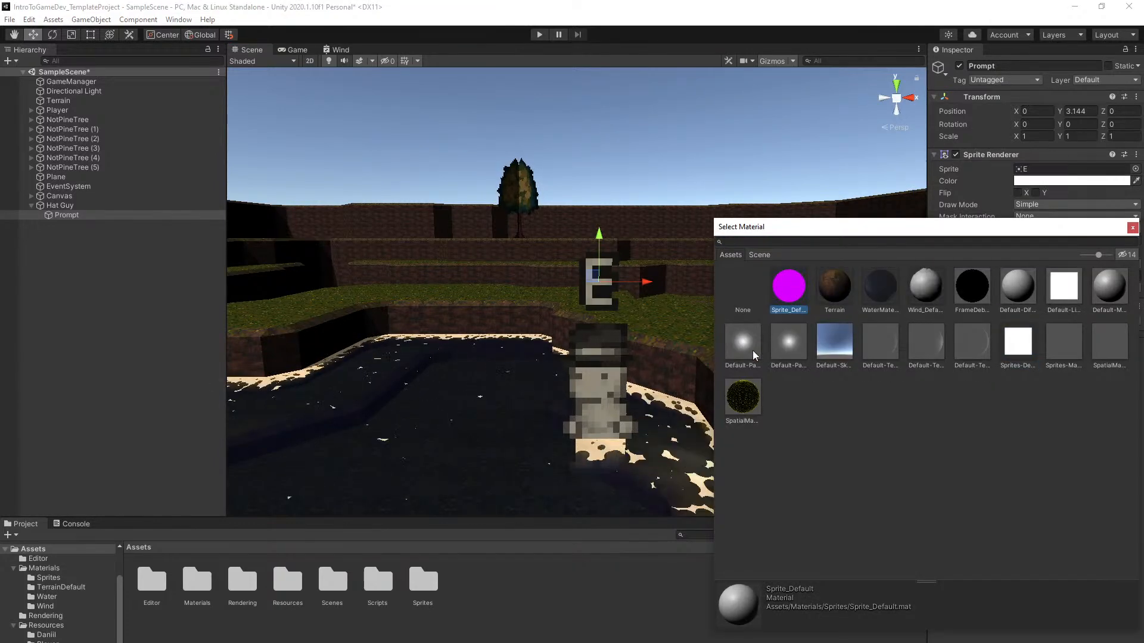
{"action": "double_click", "coordinate": [1032, 342]}
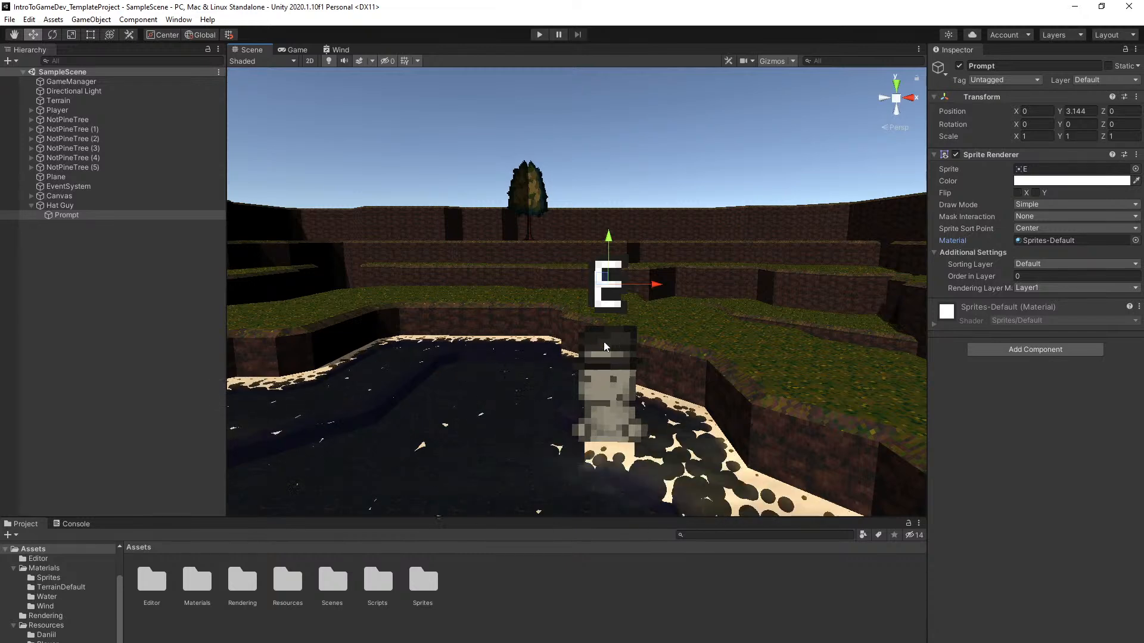
{"action": "left_click_drag", "start_coordinate": [575, 311], "coordinate": [664, 412], "text": "alt"}
{"action": "scroll", "coordinate": [668, 413], "scroll_direction": "up", "scroll_amount": 3}
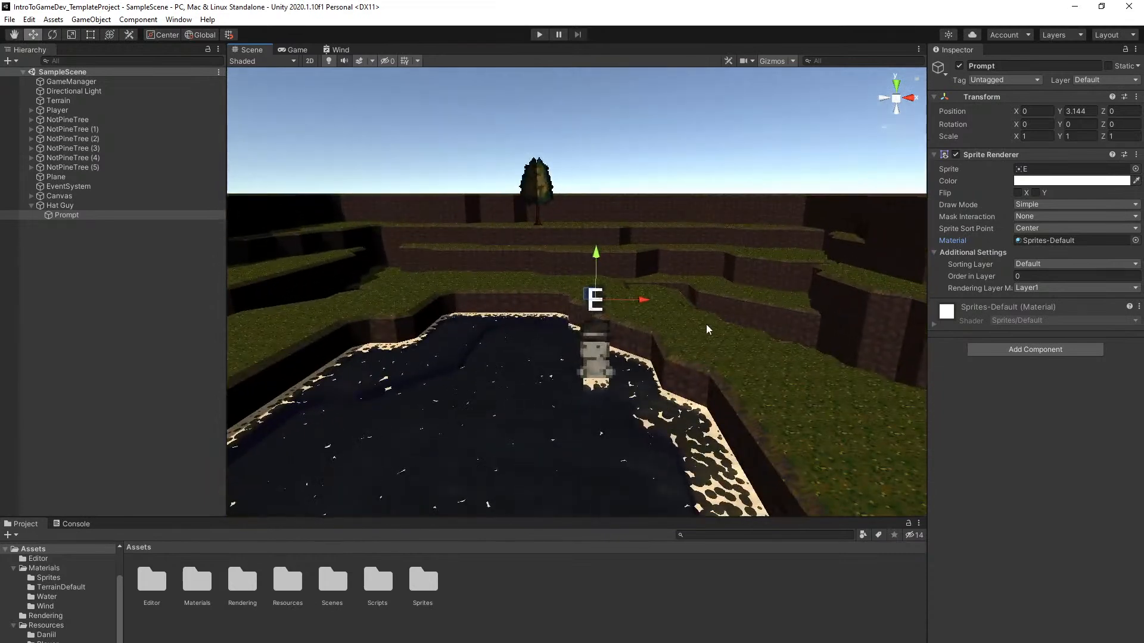
{"action": "right_click_drag", "start_coordinate": [570, 407], "coordinate": [559, 404]}
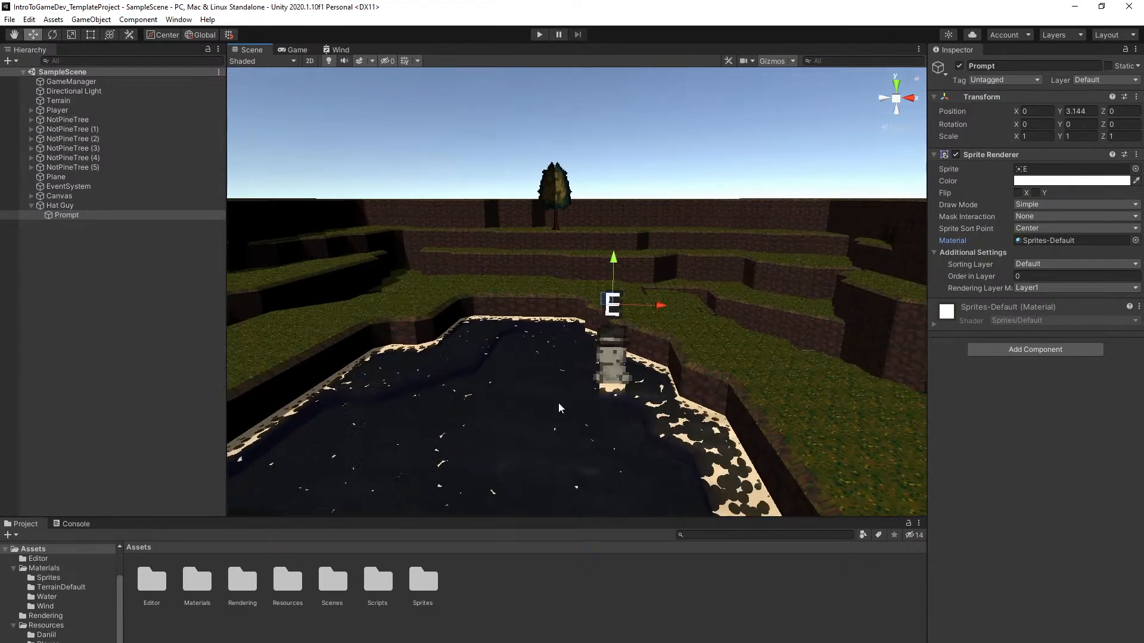
{"action": "right_click_drag", "start_coordinate": [640, 424], "coordinate": [646, 434]}
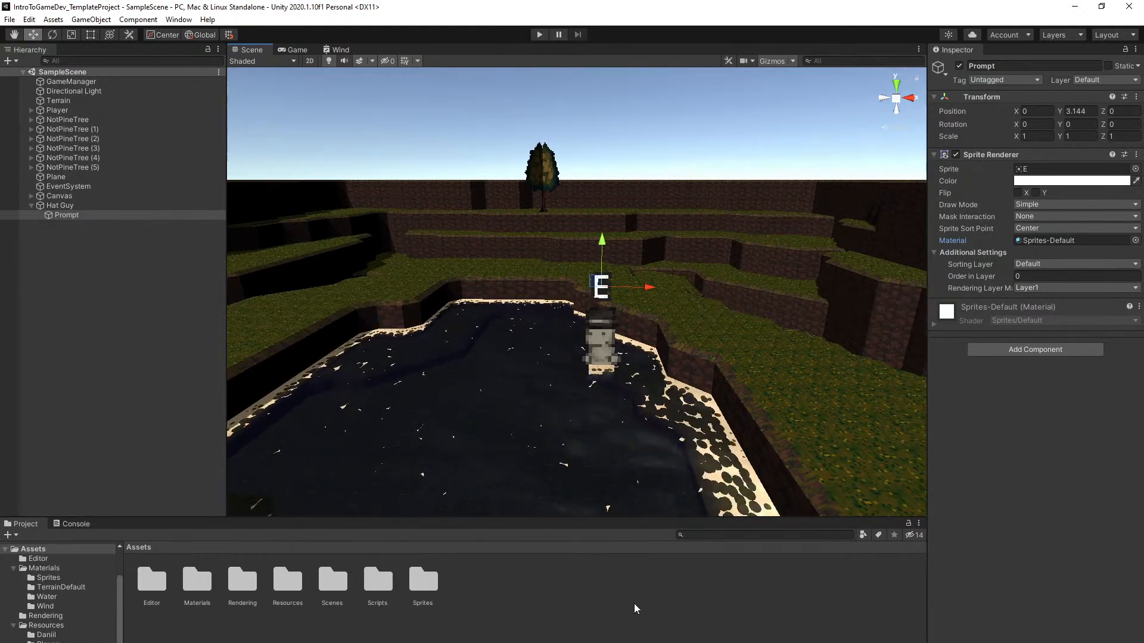
Run the scene and move the player through the pond up to Hat Guy and away again to test the prompt
{"action": "left_click", "coordinate": [540, 34]}
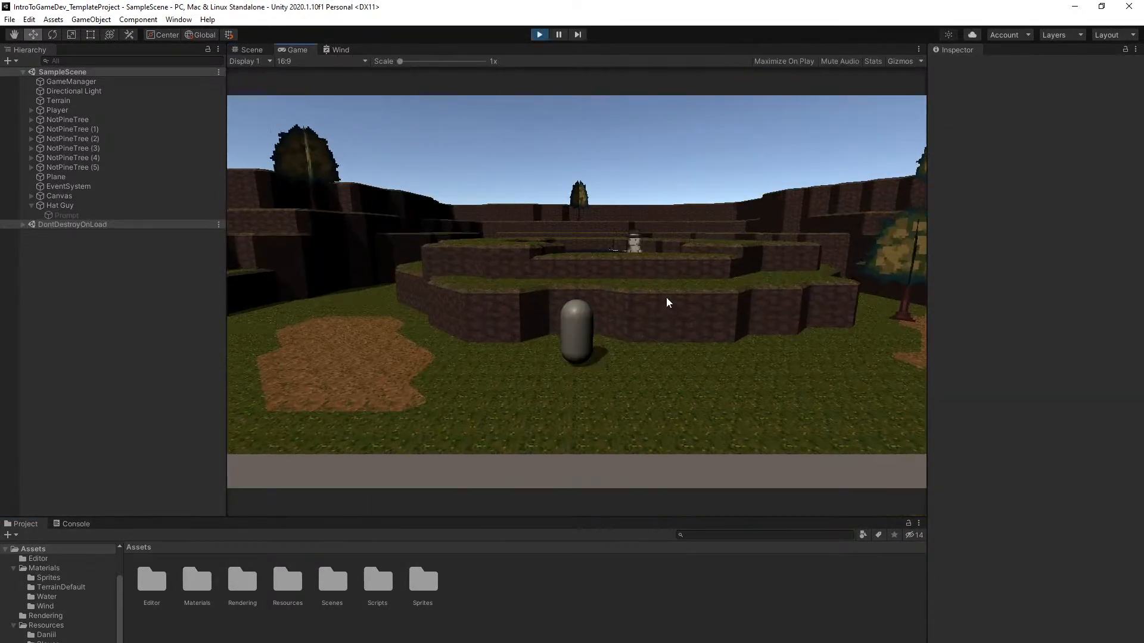
{"action": "key", "text": "w"}
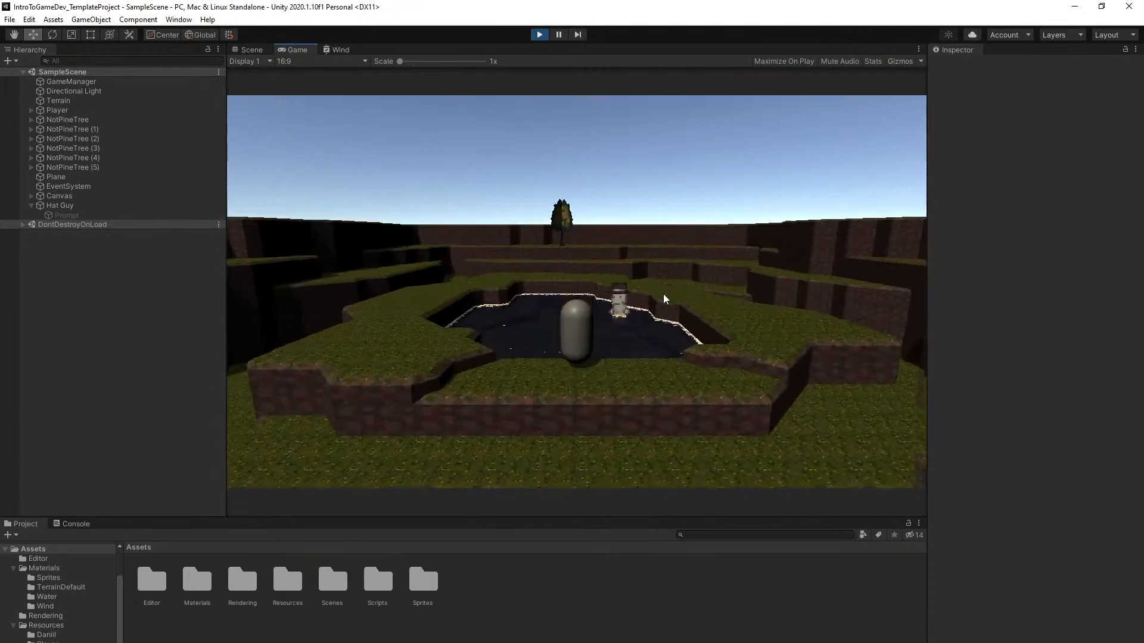
{"action": "key", "text": "w"}
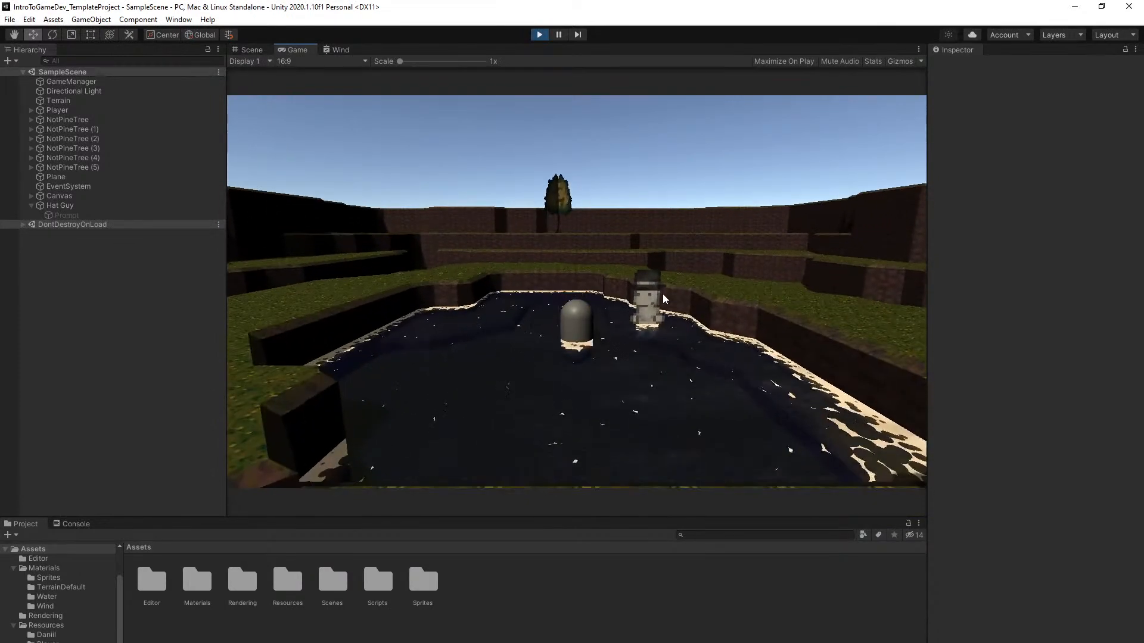
{"action": "key", "text": "d"}
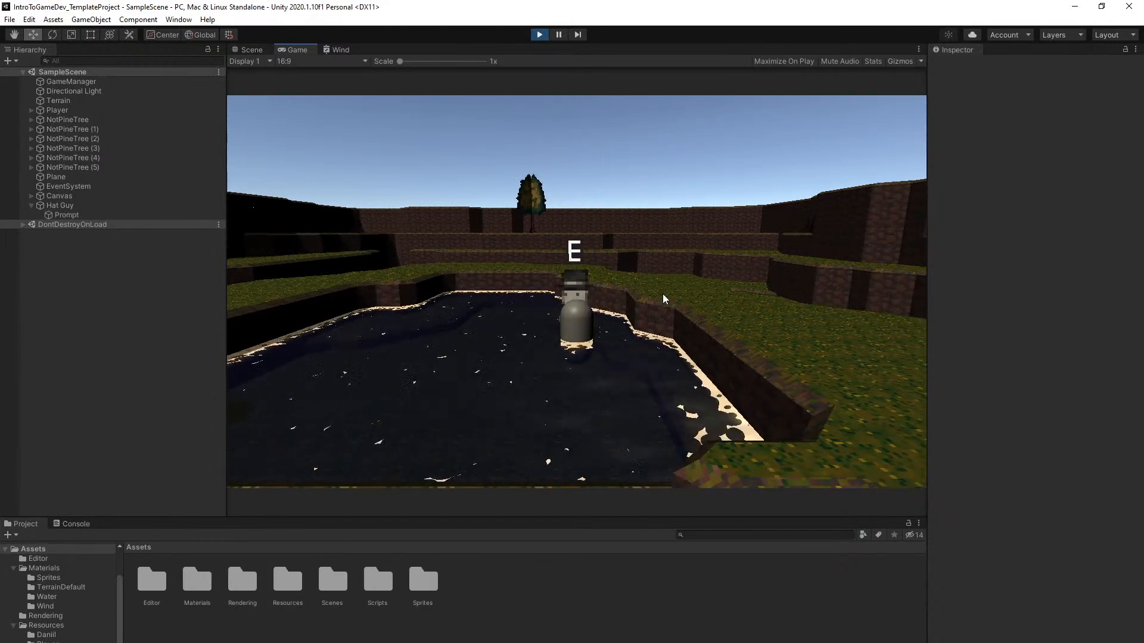
{"action": "key", "text": "a"}
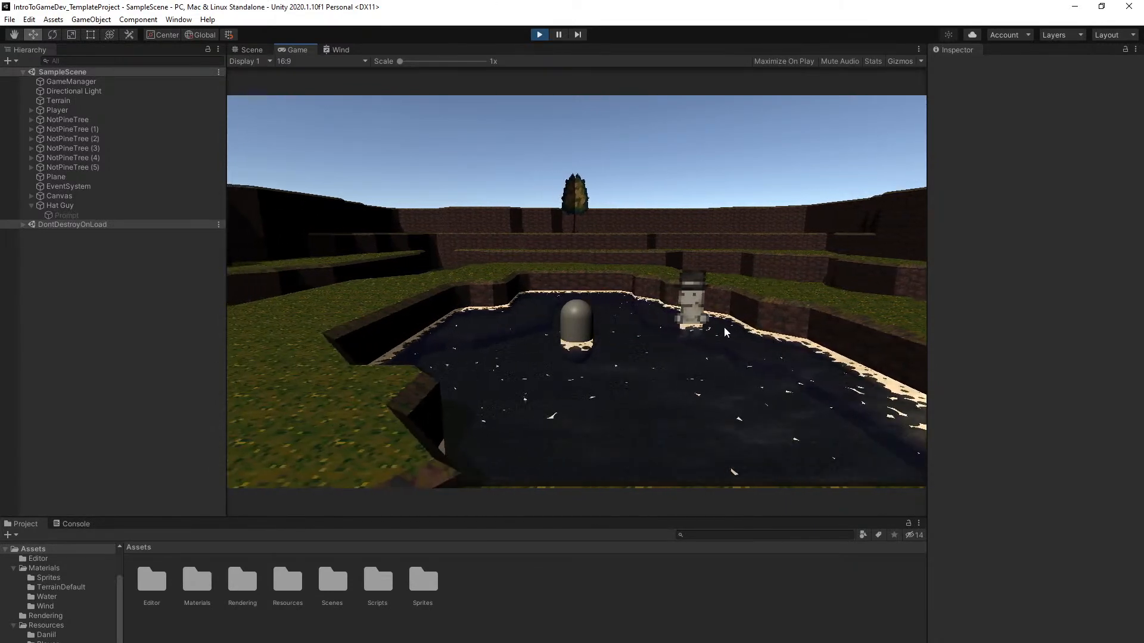
Inspect Hat Guy's components during play and move the player in and out of his trigger area to recheck the prompt
{"action": "left_click", "coordinate": [60, 206]}
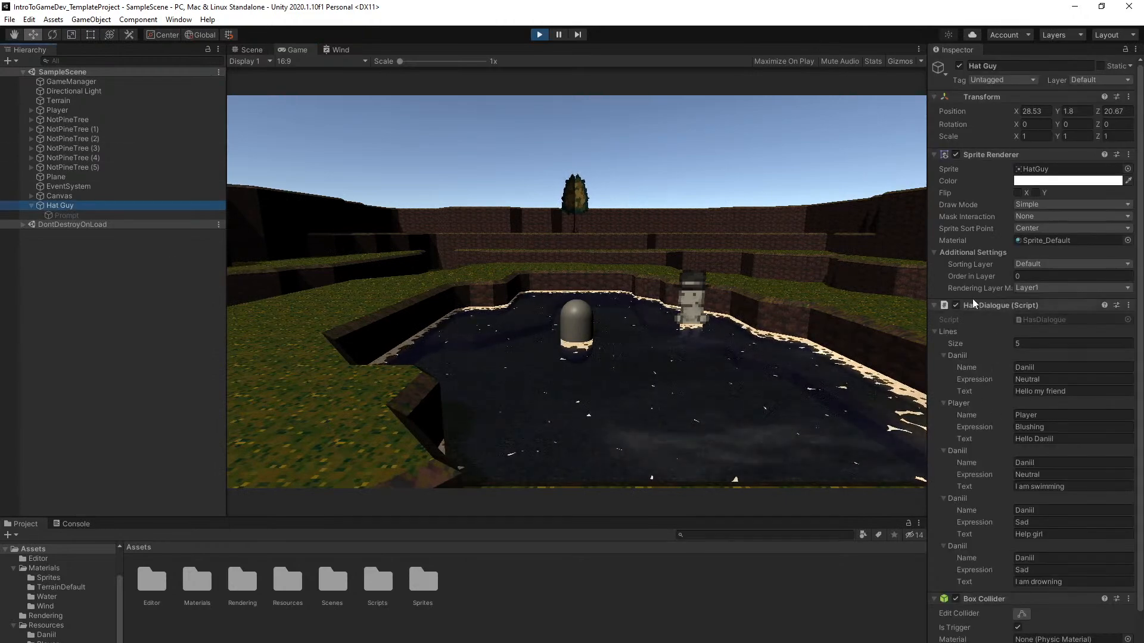
{"action": "left_click", "coordinate": [699, 591]}
{"action": "left_click", "coordinate": [703, 406]}
{"action": "key", "text": "d"}
{"action": "key", "text": "a"}
{"action": "key", "text": "d"}
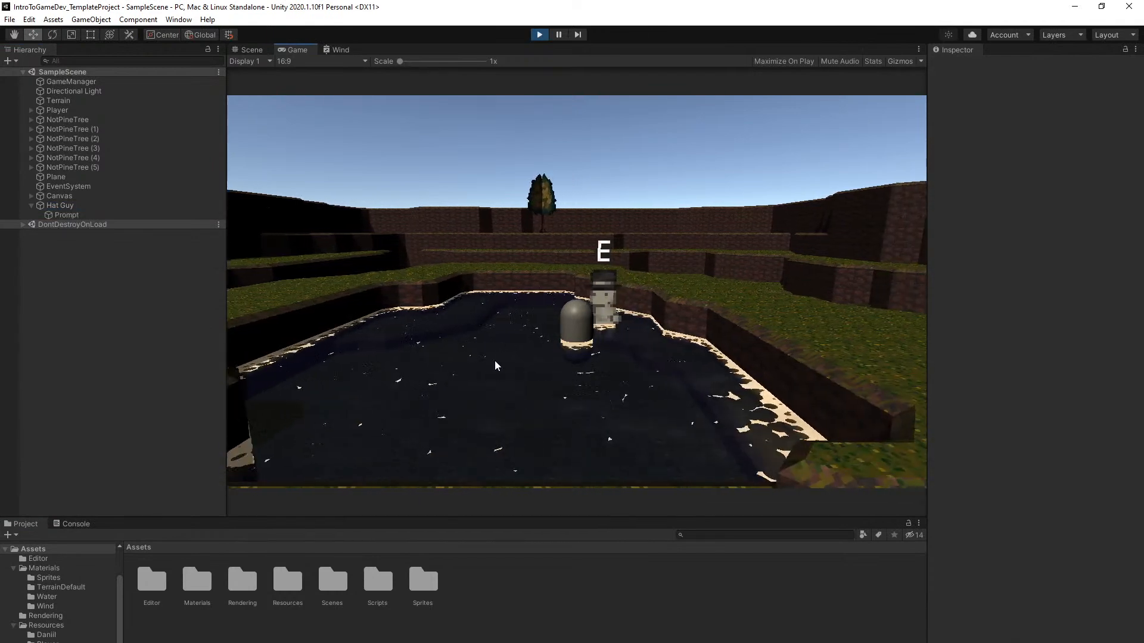
{"action": "key", "text": "a"}
{"action": "key", "text": "d"}
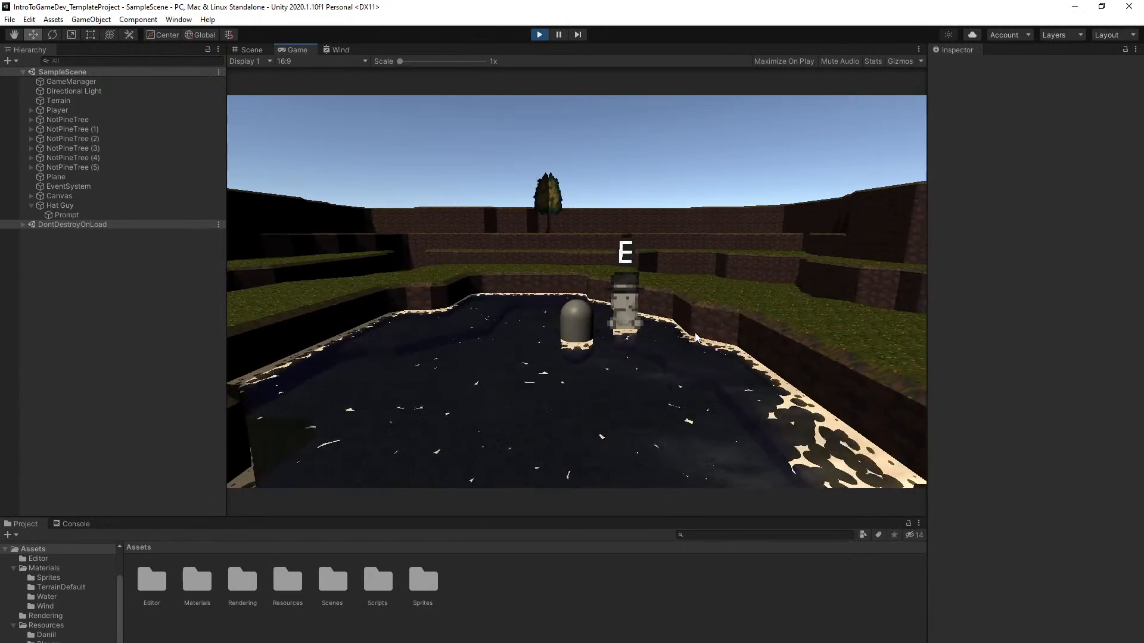
Start Hat Guy's dialogue in the running game and advance through all its lines until it closes
{"action": "key", "text": "e"}
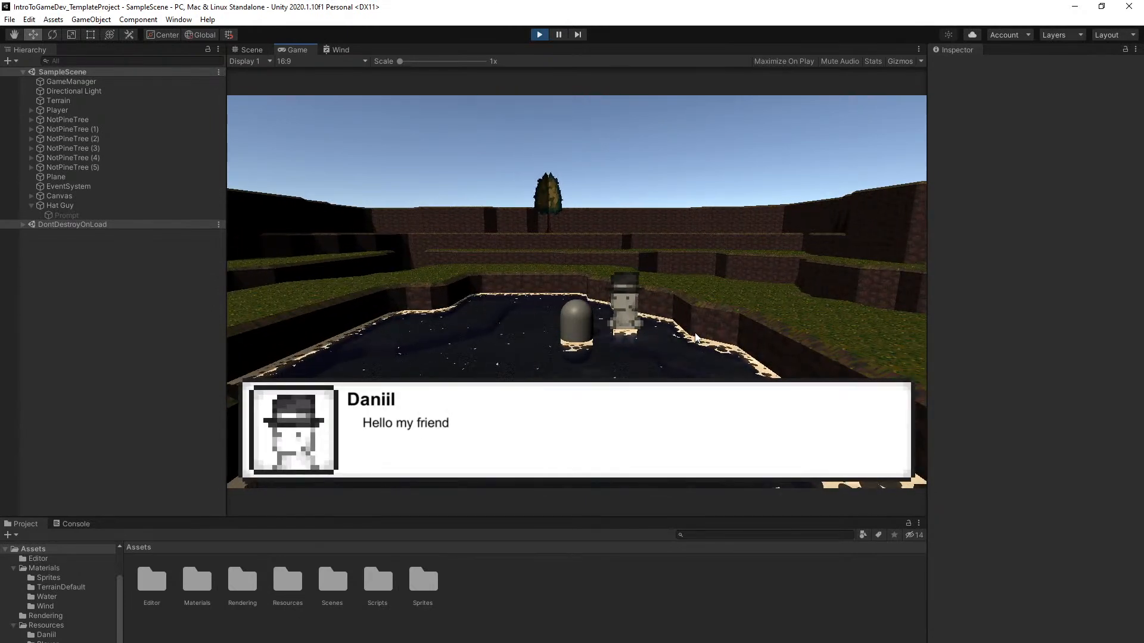
{"action": "key", "text": "e"}
{"action": "key", "text": "e"}
{"action": "key", "text": "e"}
{"action": "key", "text": "e"}
{"action": "key", "text": "e"}
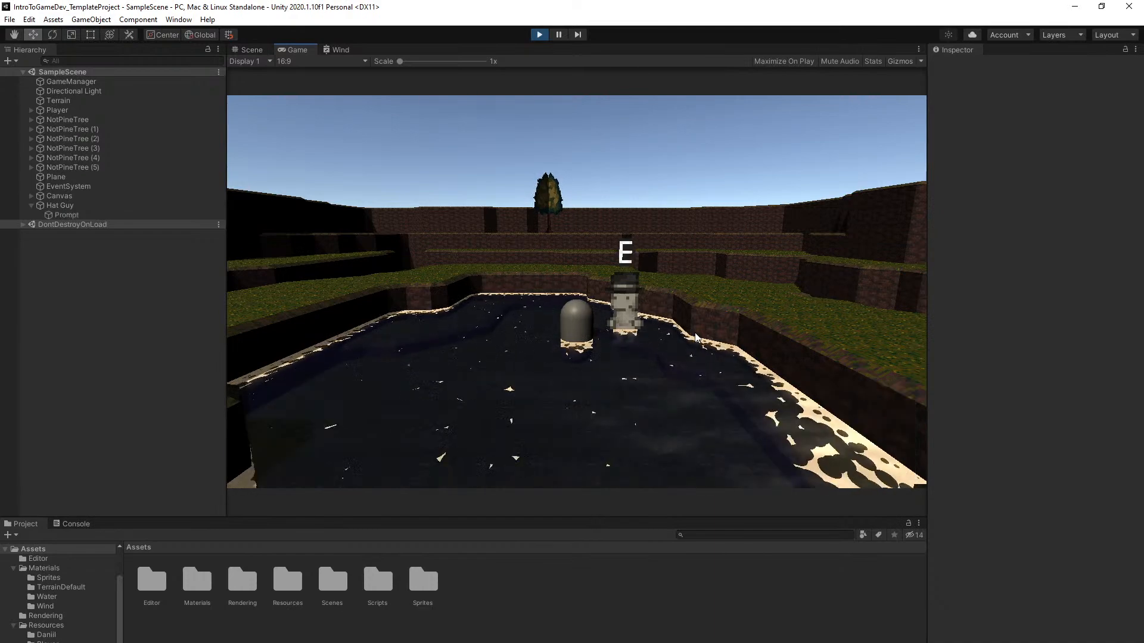
Walk the player out of the pond onto the terraces and back towards the water
{"action": "key", "text": "s"}
{"action": "key", "text": "s"}
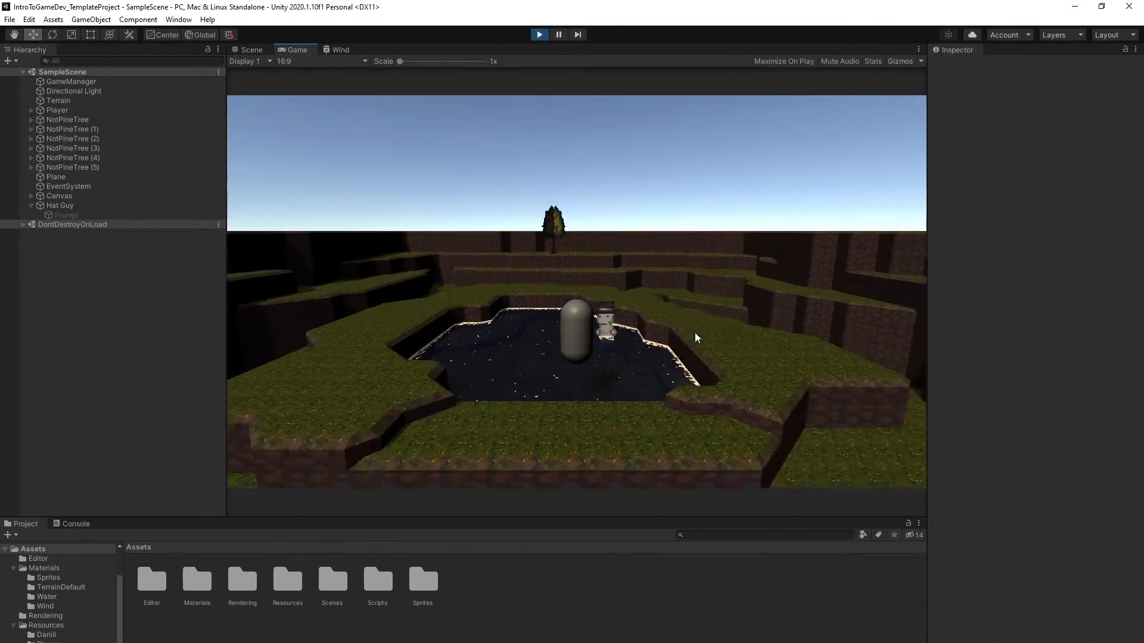
{"action": "key", "text": "w"}
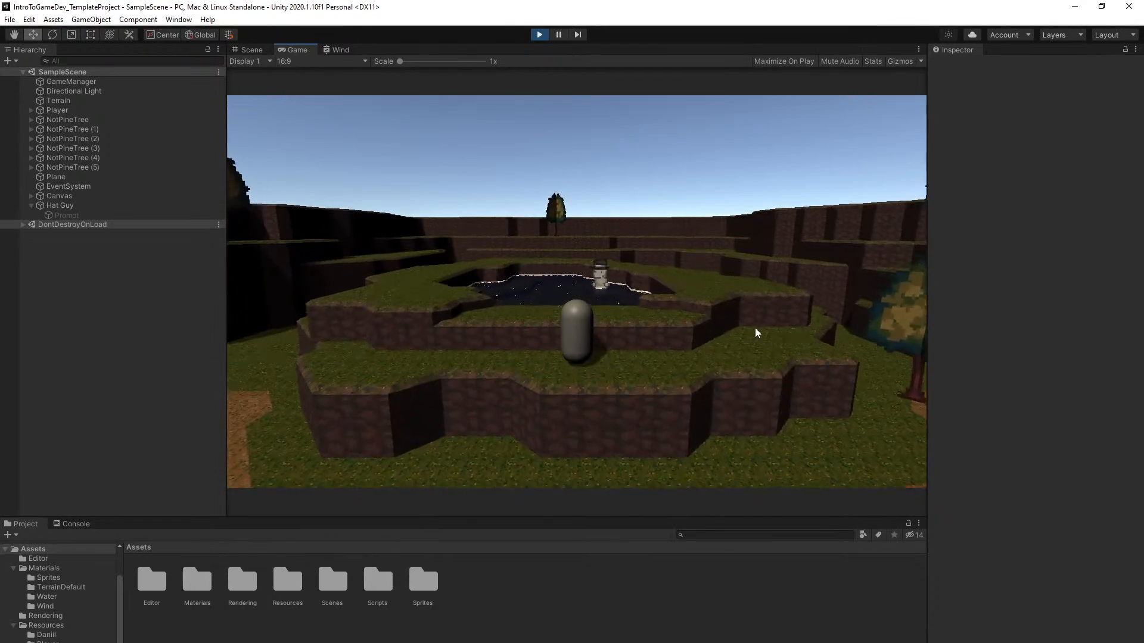
{"action": "key", "text": "w"}
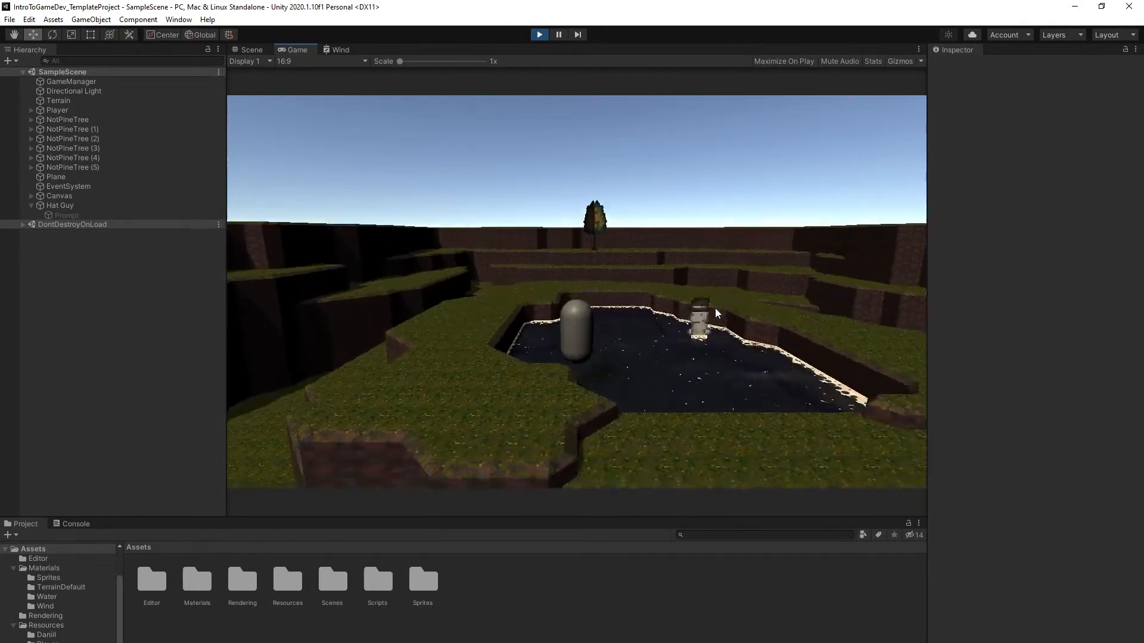
{"action": "key", "text": "w"}
Test jumping by hopping the player around the pond near Hat Guy and end the play test
{"action": "key", "text": "d"}
{"action": "key", "text": "space"}
{"action": "key", "text": "d"}
{"action": "key", "text": "space"}
{"action": "key", "text": "s"}
{"action": "key", "text": "space"}
{"action": "key", "text": "s"}
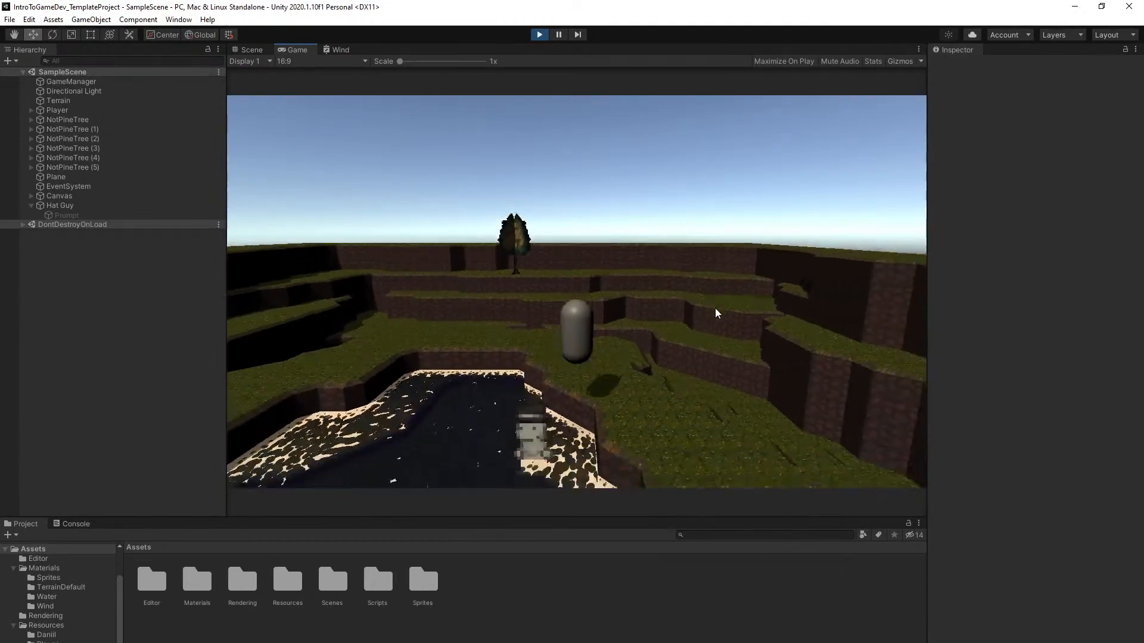
{"action": "key", "text": "a"}
{"action": "key", "text": "a"}
{"action": "key", "text": "w"}
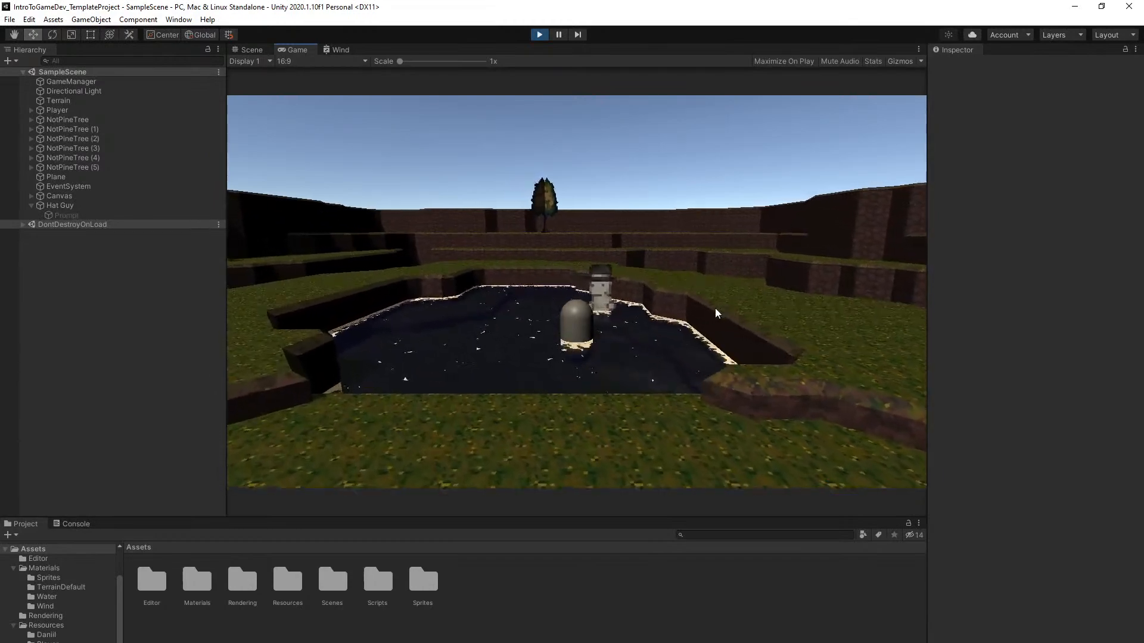
{"action": "key", "text": "space"}
{"action": "key", "text": "space"}
{"action": "key", "text": "d"}
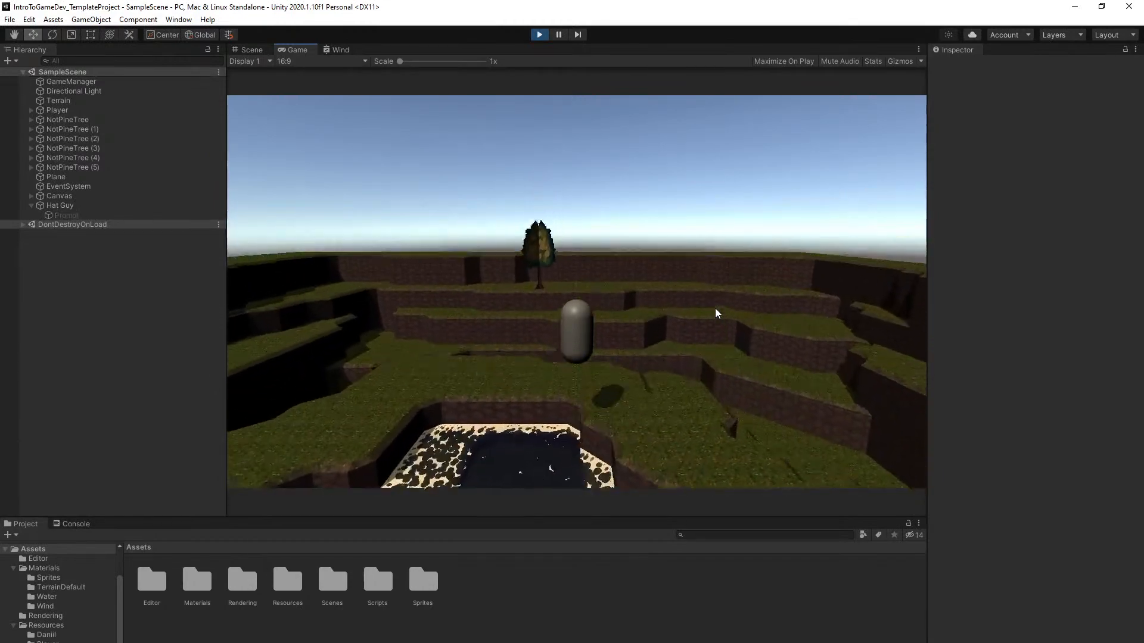
{"action": "key", "text": "s"}
{"action": "key", "text": "a"}
{"action": "key", "text": "s"}
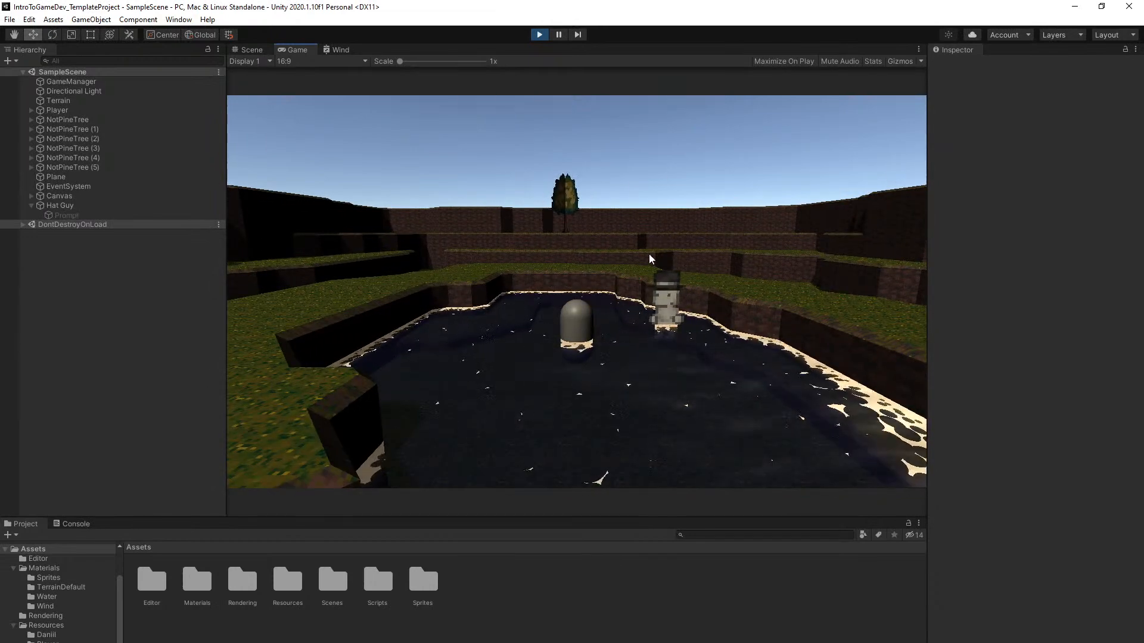
{"action": "left_click", "coordinate": [540, 35]}
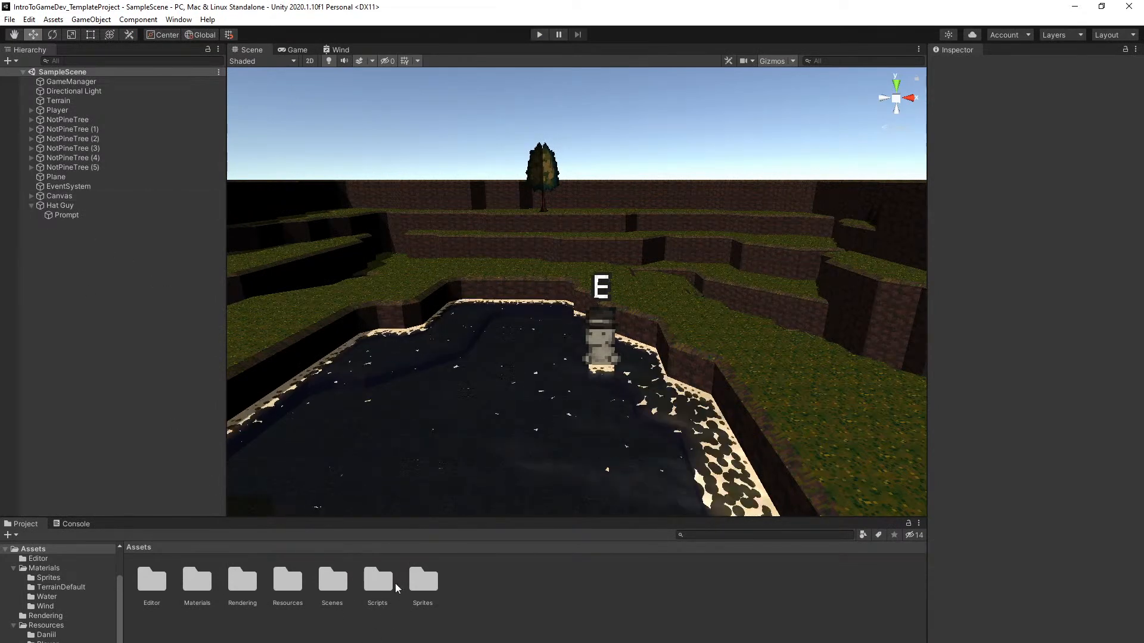
Check the Box sprite's import settings in the Sprites assets folder and GameManager's Dialogue Manager settings
{"action": "double_click", "coordinate": [423, 581]}
{"action": "left_click", "coordinate": [153, 583]}
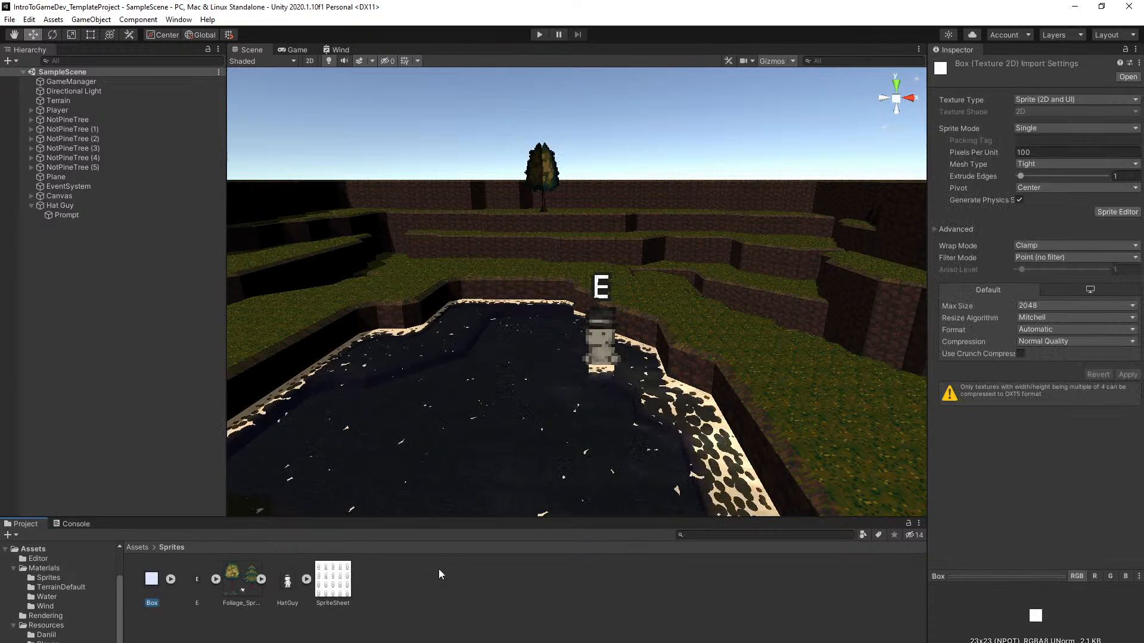
{"action": "left_click", "coordinate": [450, 623]}
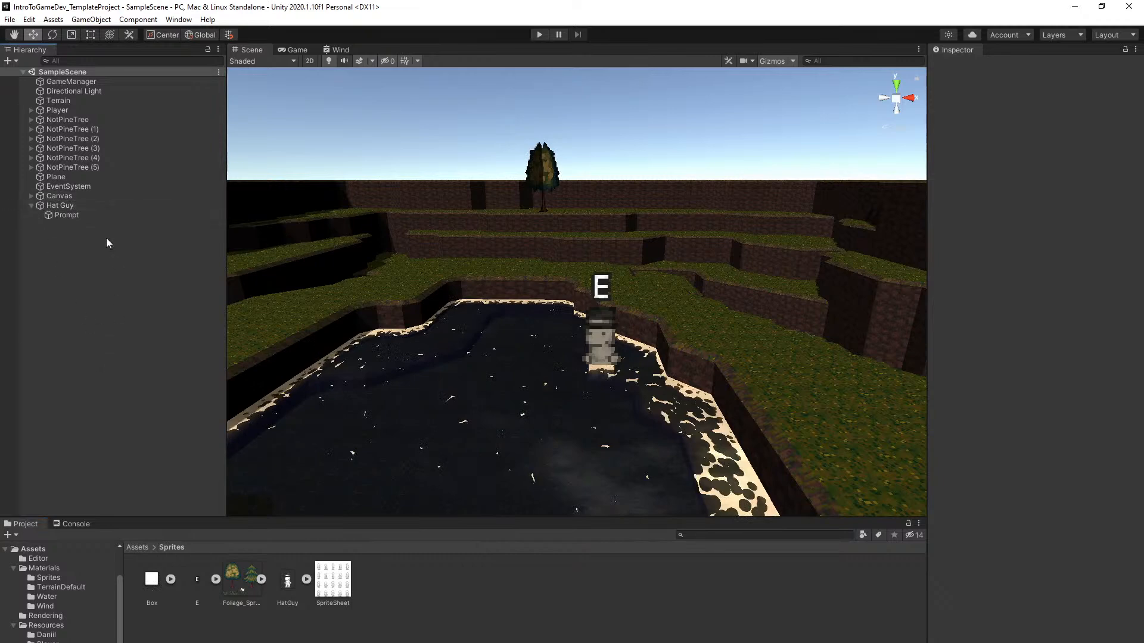
{"action": "left_click", "coordinate": [84, 80]}
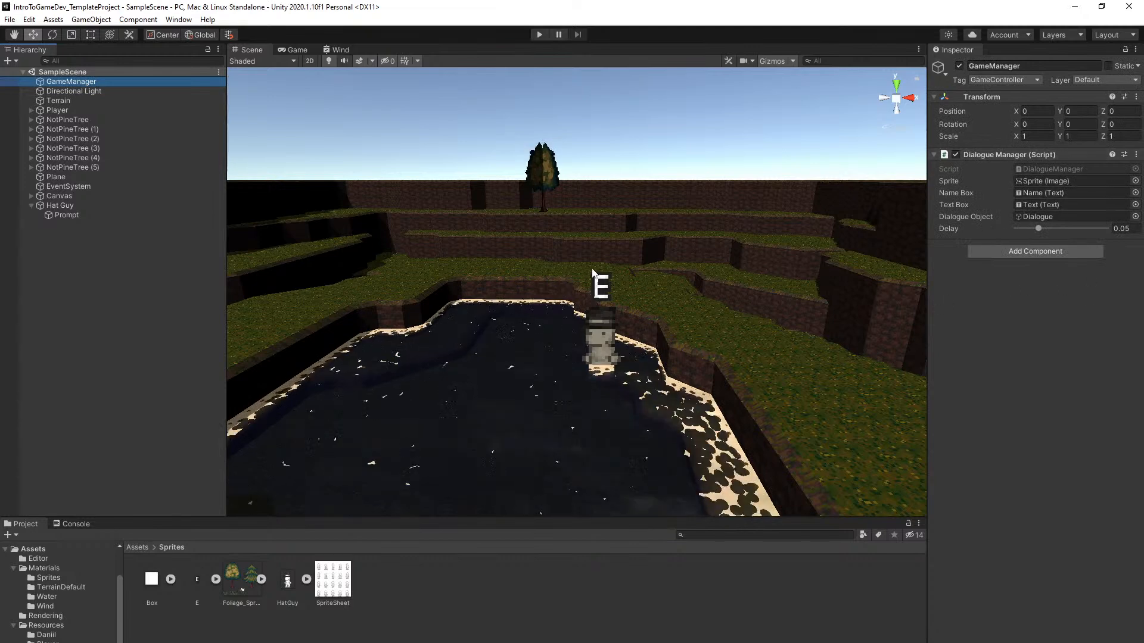
Set GameManager's dialogue Delay to 0.1 and start a play test, running and jumping the player to the pond
{"action": "left_click", "coordinate": [1123, 230]}
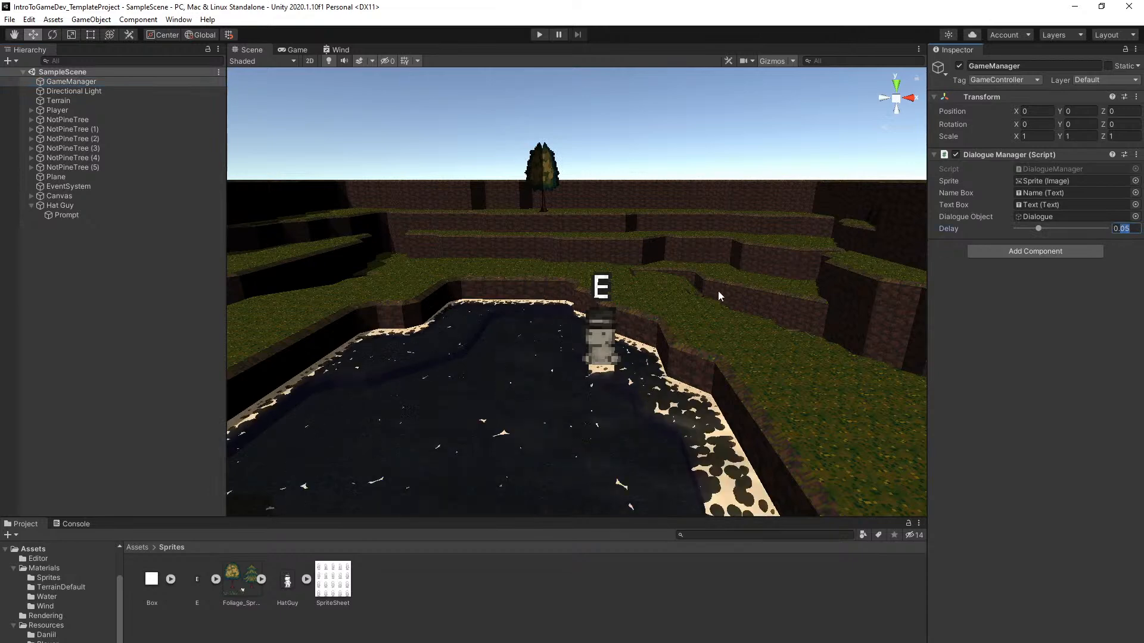
{"action": "type", "text": "1"}
{"action": "right_click_drag", "start_coordinate": [721, 289], "coordinate": [709, 295]}
{"action": "left_click", "coordinate": [541, 36]}
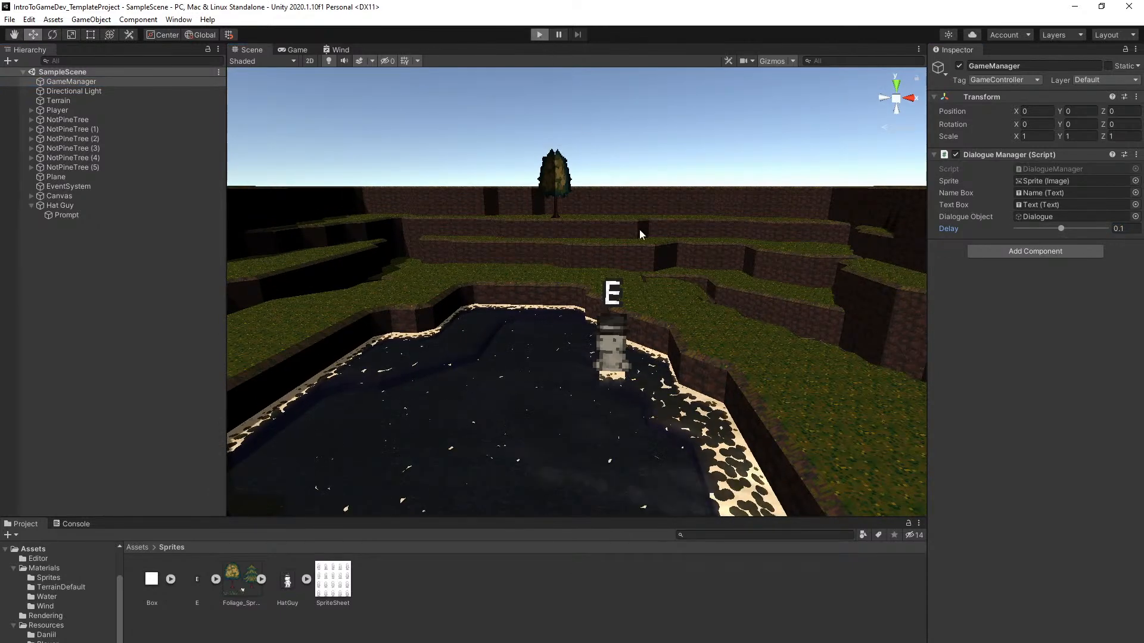
{"action": "key", "text": "w"}
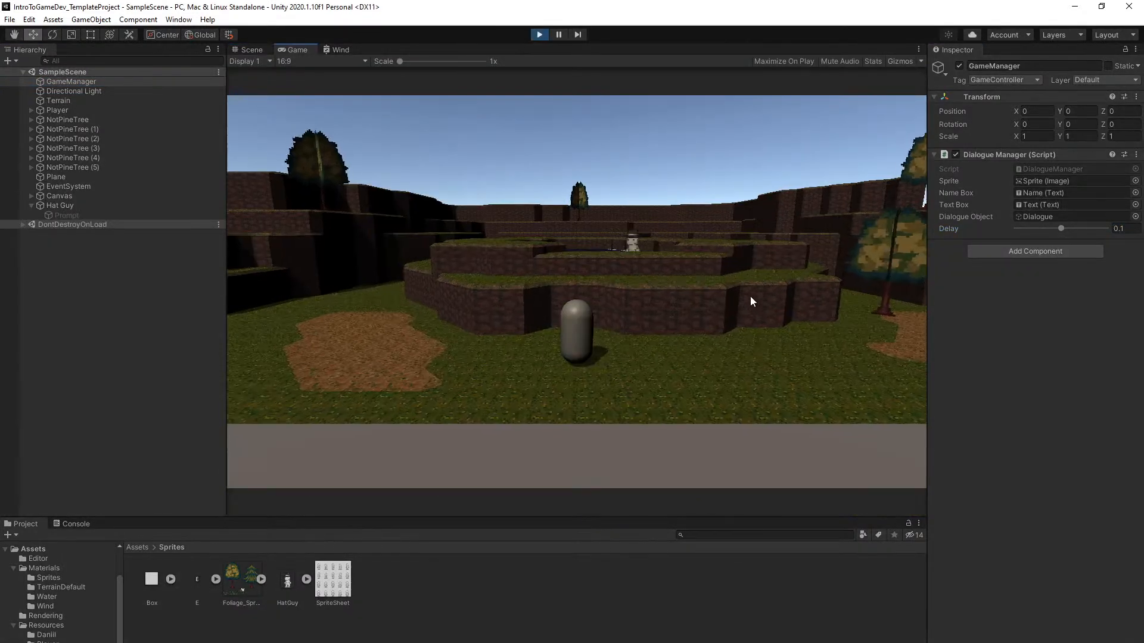
{"action": "key", "text": "space"}
{"action": "key", "text": "w"}
{"action": "key", "text": "space"}
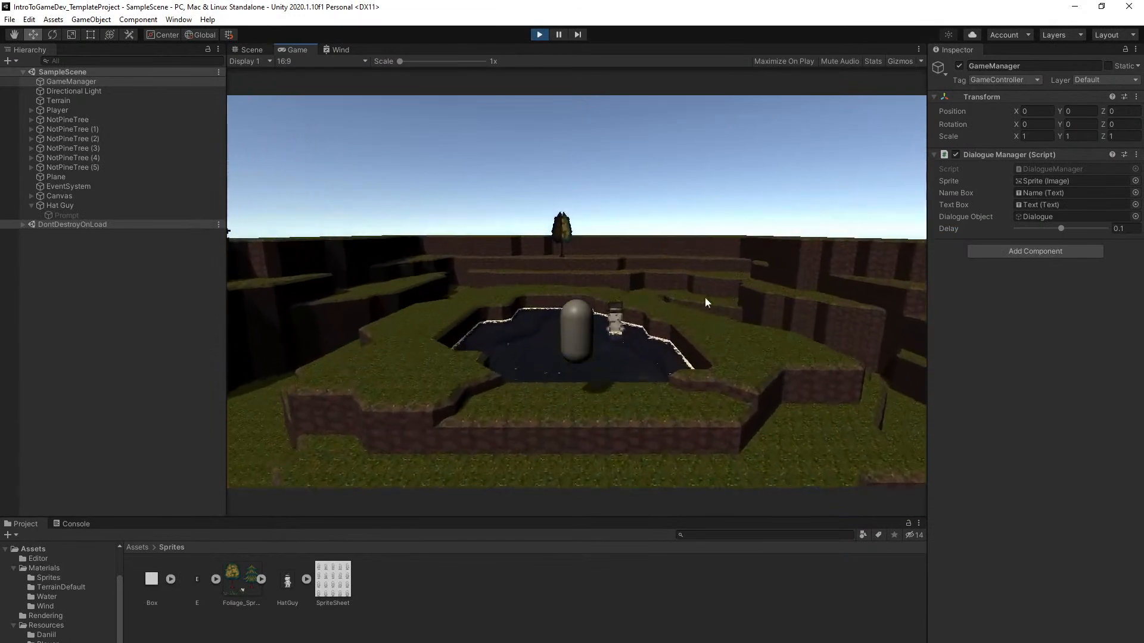
Raise the dialogue Delay to 0.2 in the running game, start Hat Guy's dialogue and end the play test
{"action": "left_click_drag", "start_coordinate": [1062, 228], "coordinate": [1126, 224]}
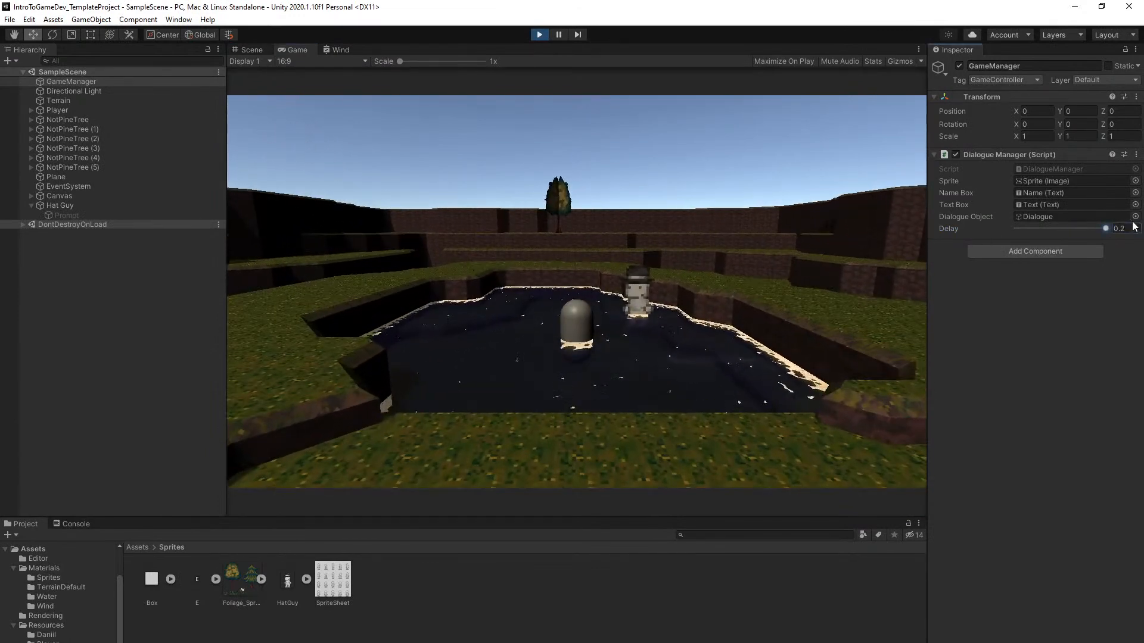
{"action": "left_click", "coordinate": [747, 283]}
{"action": "key", "text": "w"}
{"action": "key", "text": "w"}
{"action": "key", "text": "d"}
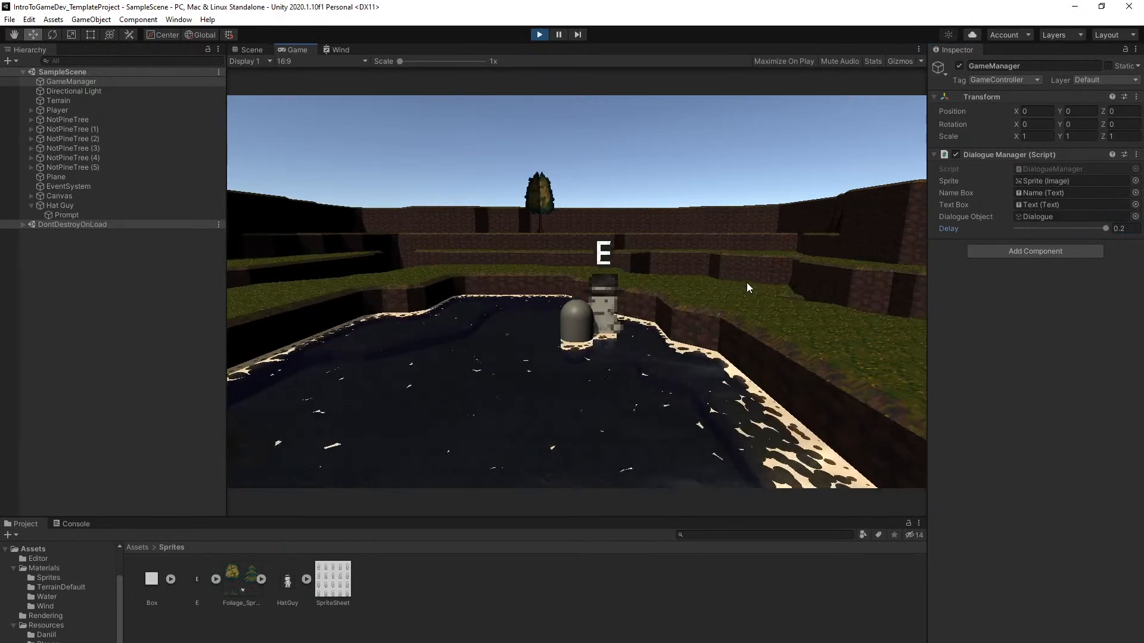
{"action": "key", "text": "a"}
{"action": "key", "text": "e"}
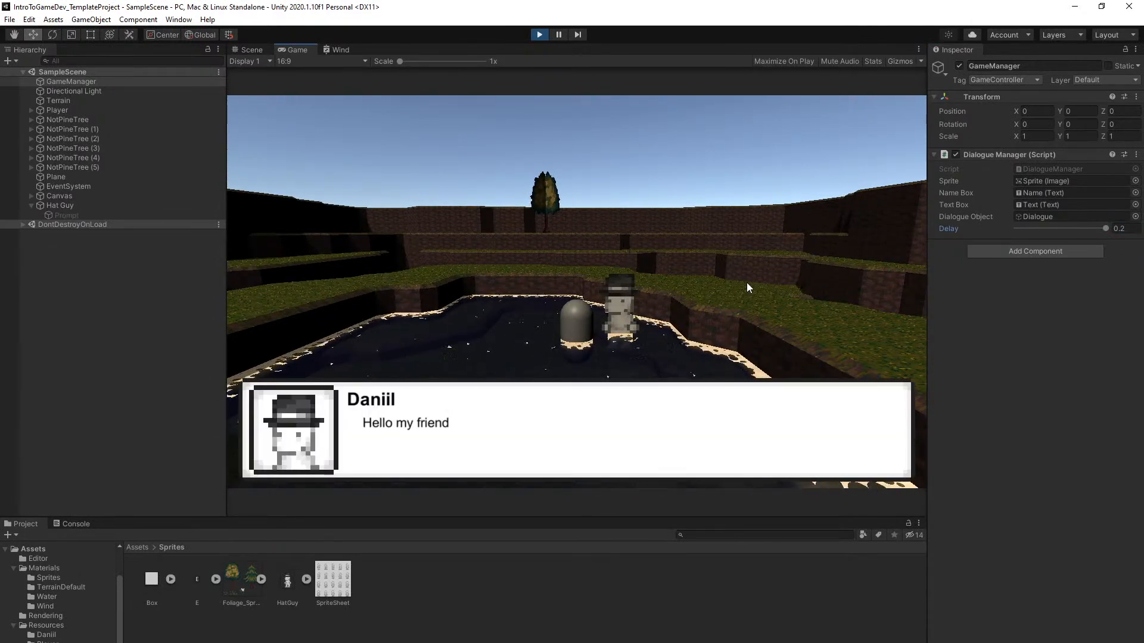
{"action": "left_click", "coordinate": [542, 35]}
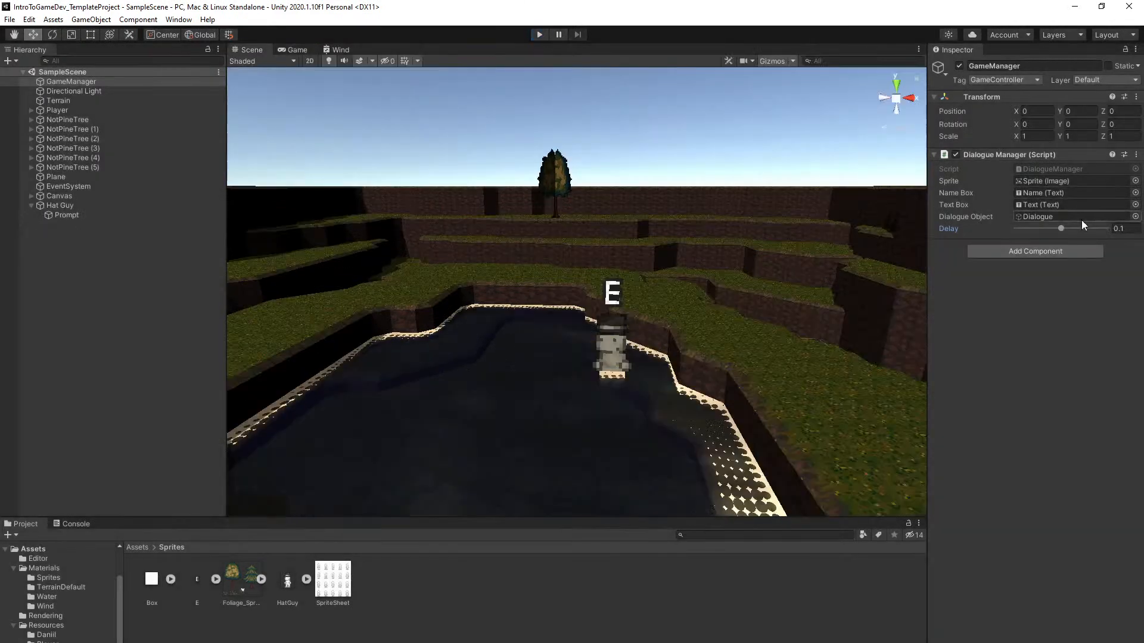
Set the Delay to 0.2 in the editor and play-test Hat Guy's dialogue up to the "I am swimming" line
{"action": "left_click_drag", "start_coordinate": [1060, 229], "coordinate": [1106, 229]}
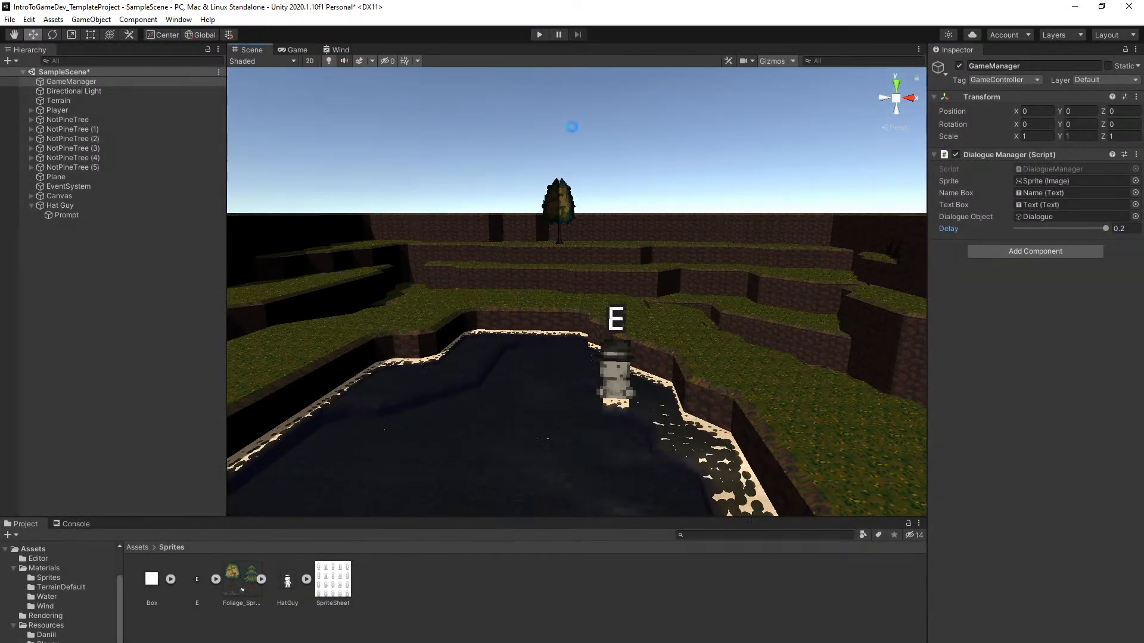
{"action": "left_click", "coordinate": [539, 35]}
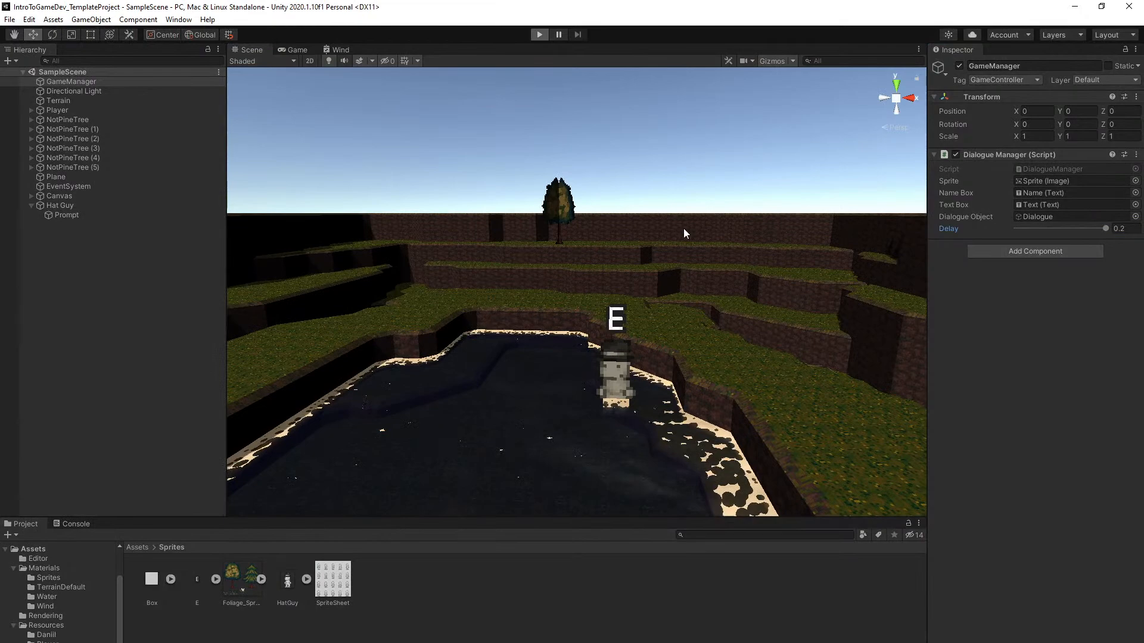
{"action": "key", "text": "w"}
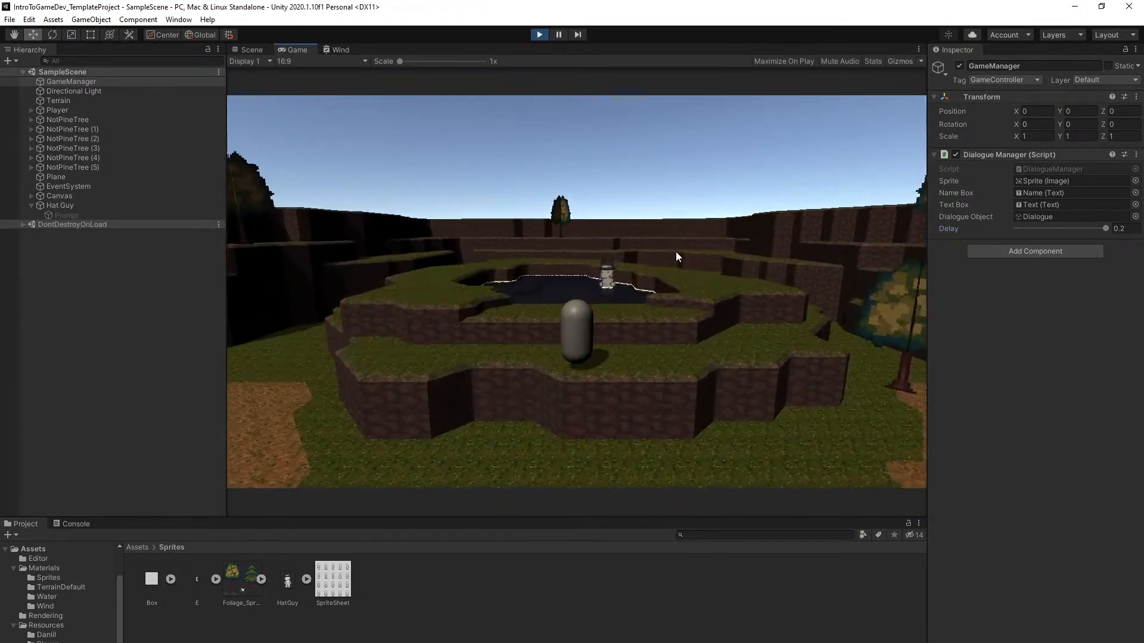
{"action": "key", "text": "w"}
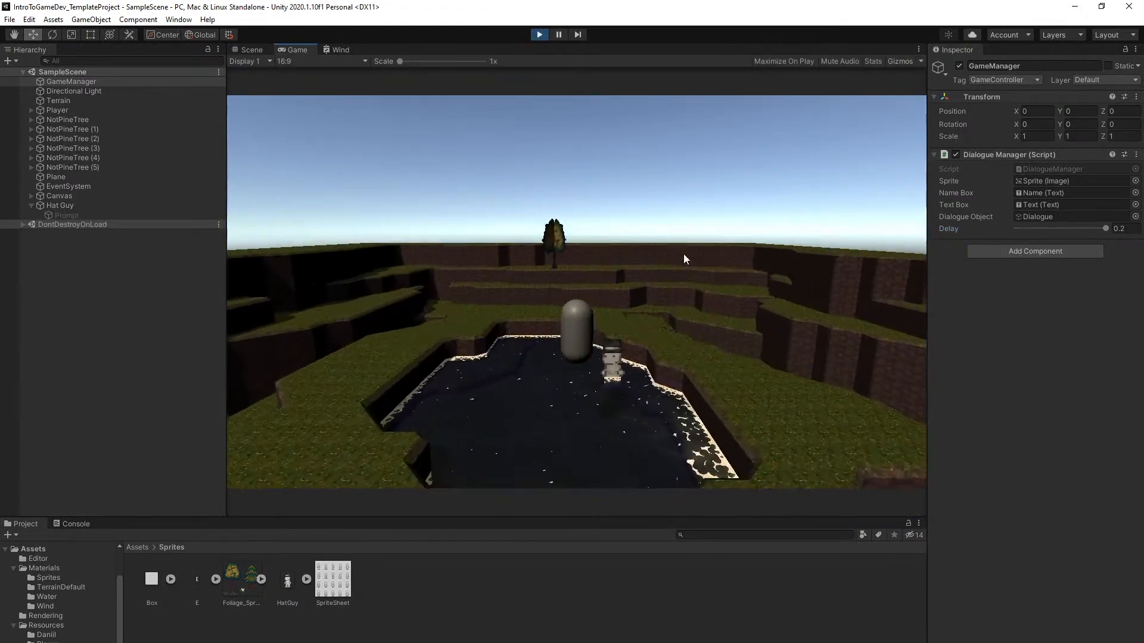
{"action": "key", "text": "e"}
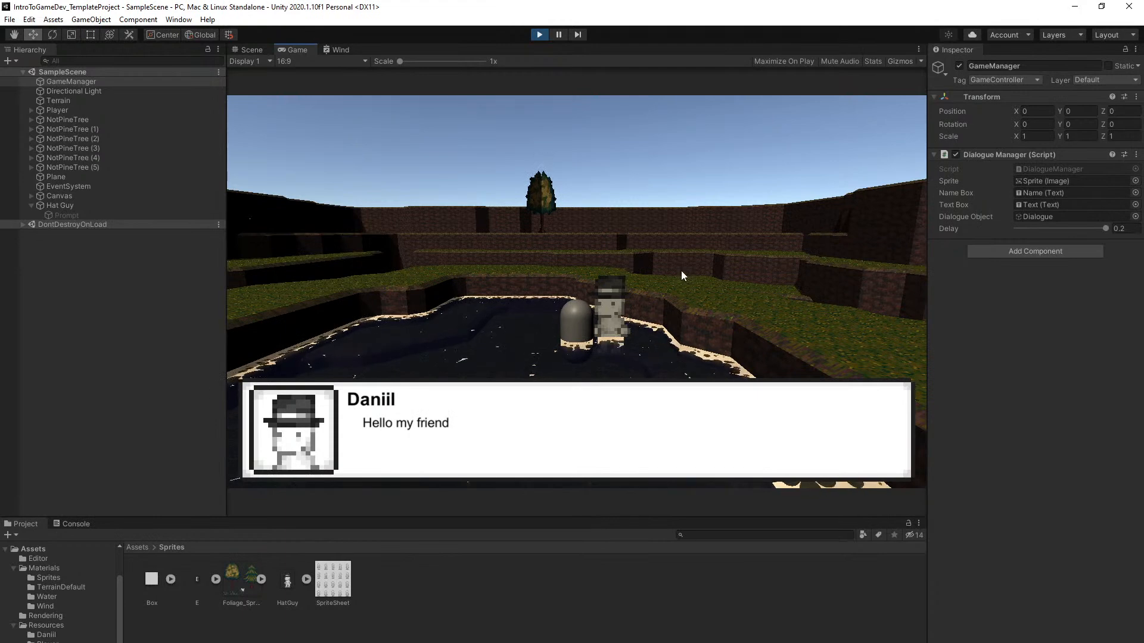
{"action": "key", "text": "e"}
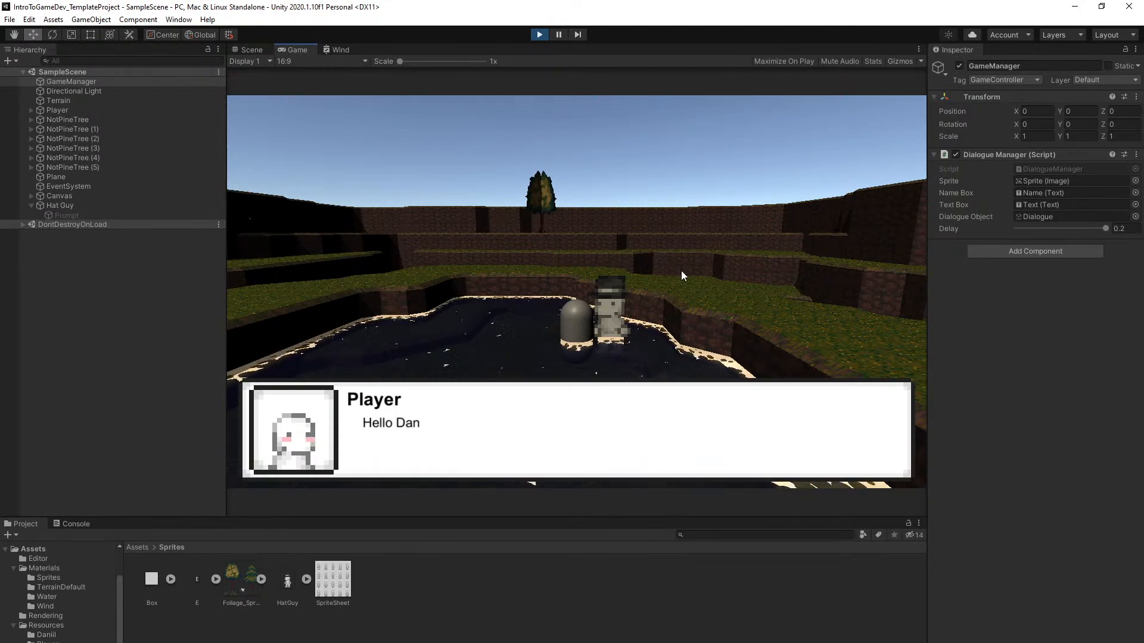
{"action": "key", "text": "e"}
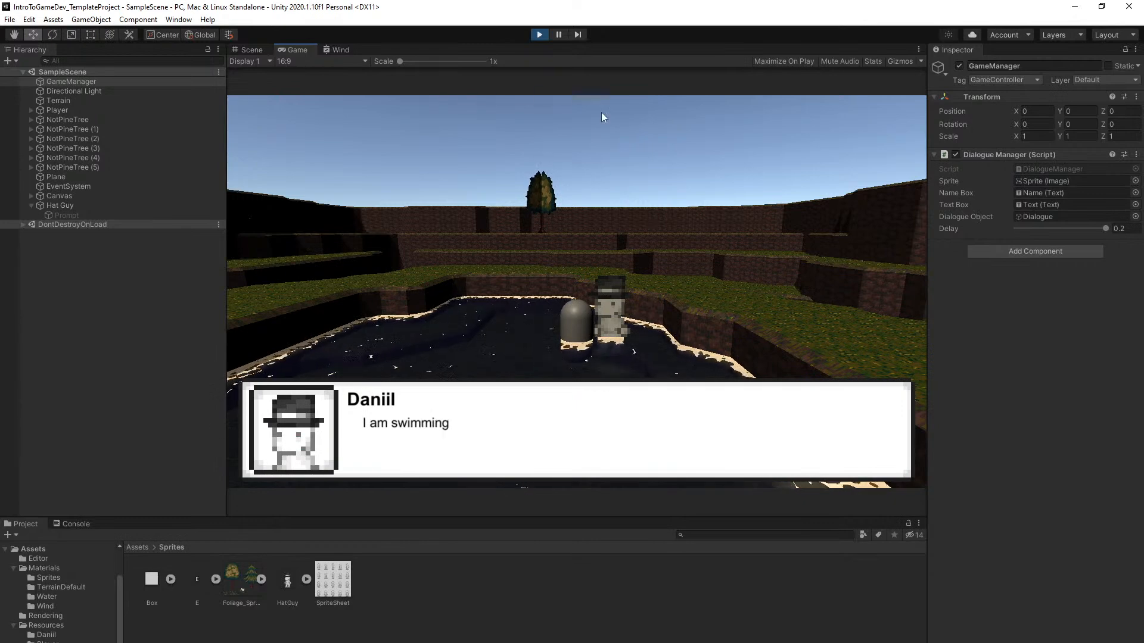
{"action": "key", "text": "ctrl+p"}
Set the Dialogue Manager's Delay to 0.05 and save the scene
{"action": "left_click", "coordinate": [1124, 230]}
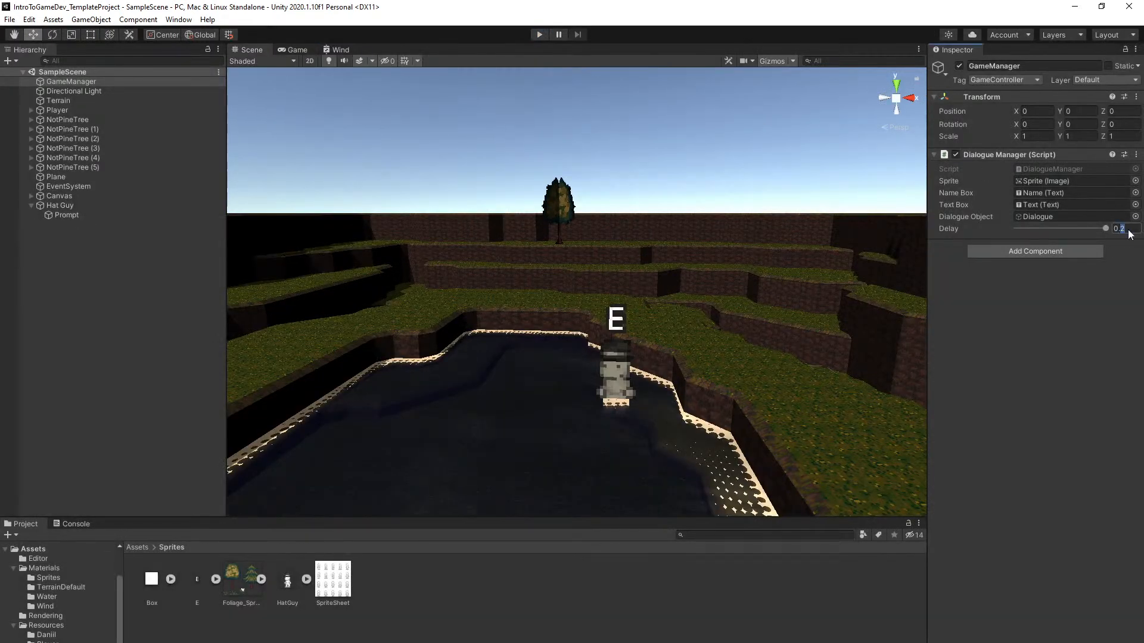
{"action": "type", "text": "0.05"}
{"action": "key", "text": "Return"}
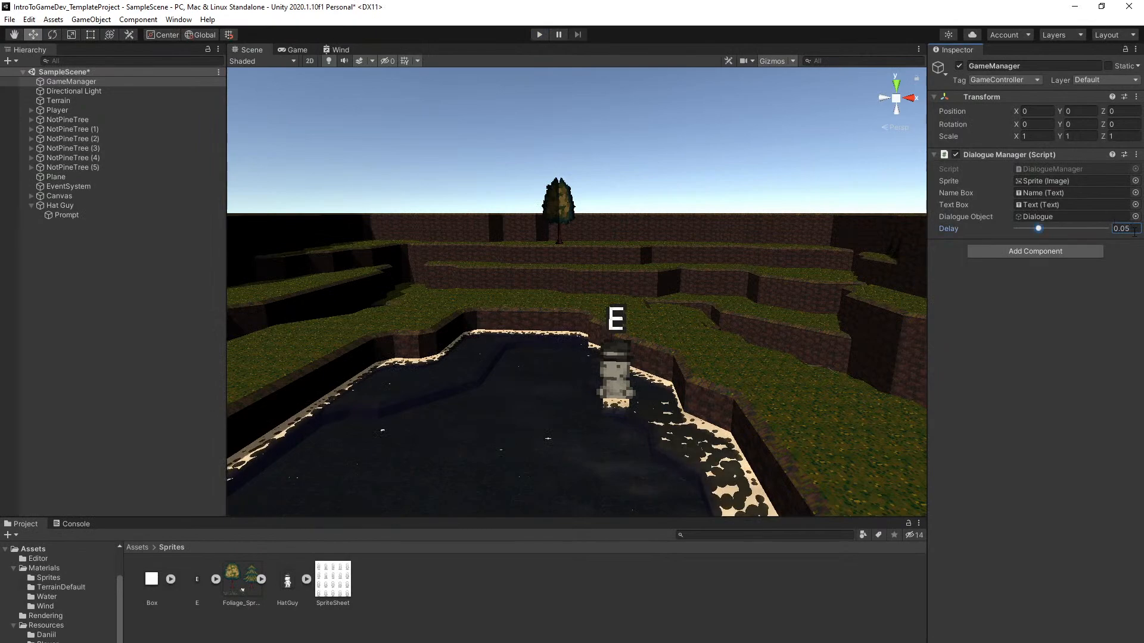
{"action": "key", "text": "ctrl+s"}
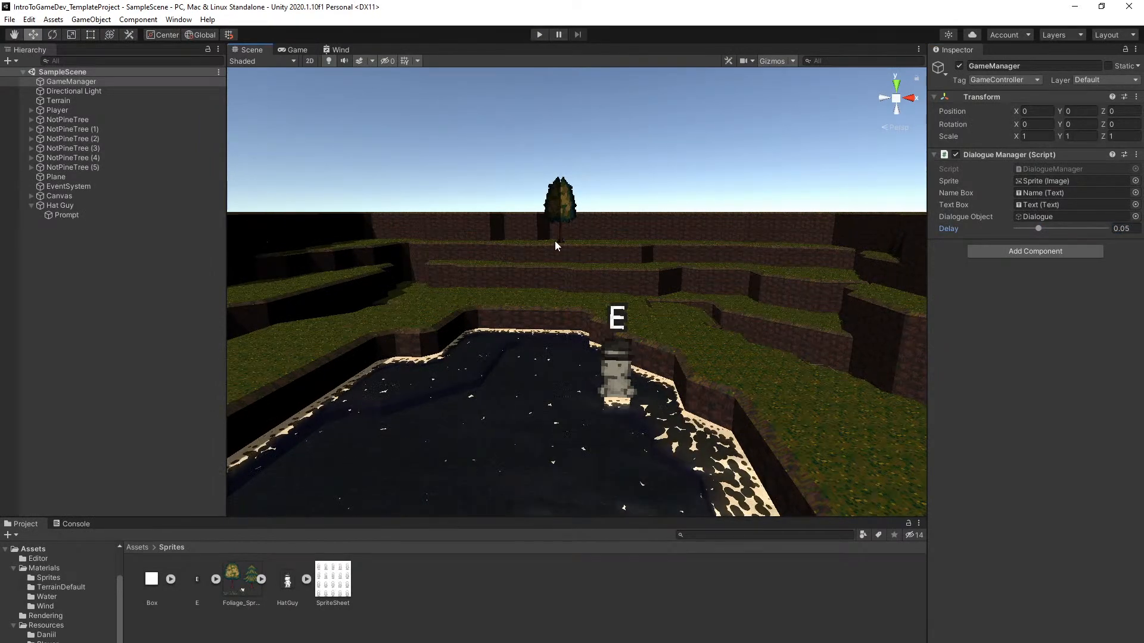
{"action": "scroll", "coordinate": [674, 312], "scroll_direction": "down", "scroll_amount": 8}
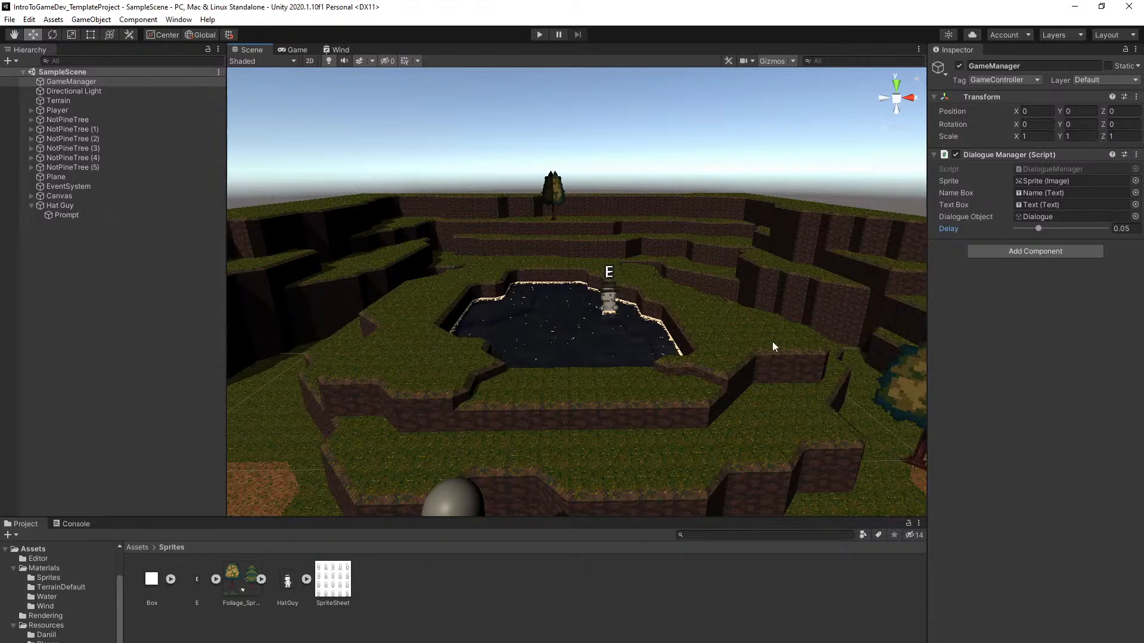
{"action": "mouse_move", "coordinate": [695, 336]}
{"action": "right_mouse_down"}
{"action": "mouse_move", "coordinate": [562, 334]}
{"action": "mouse_move", "coordinate": [822, 337]}
{"action": "mouse_move", "coordinate": [695, 340]}
{"action": "right_mouse_up"}
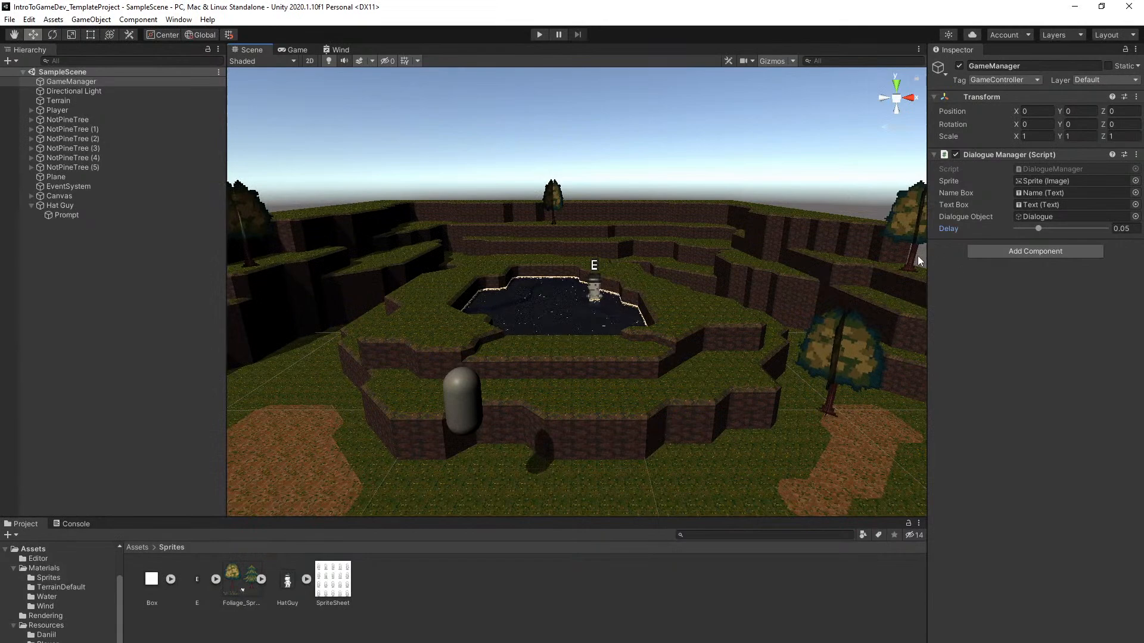
{"action": "key", "text": "w"}
{"action": "mouse_move", "coordinate": [572, 352]}
{"action": "right_mouse_down"}
{"action": "mouse_move", "coordinate": [575, 316]}
{"action": "mouse_move", "coordinate": [569, 334]}
{"action": "right_mouse_up"}
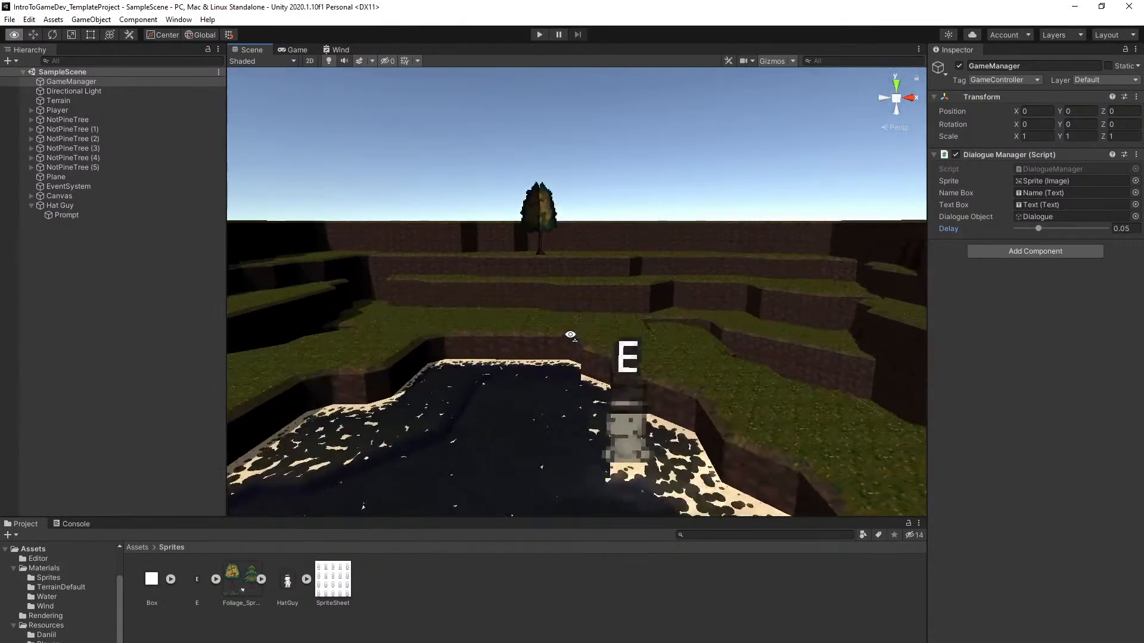
{"action": "key", "text": "s"}
{"action": "right_click_drag", "start_coordinate": [673, 420], "coordinate": [669, 404]}
{"action": "key", "text": "w"}
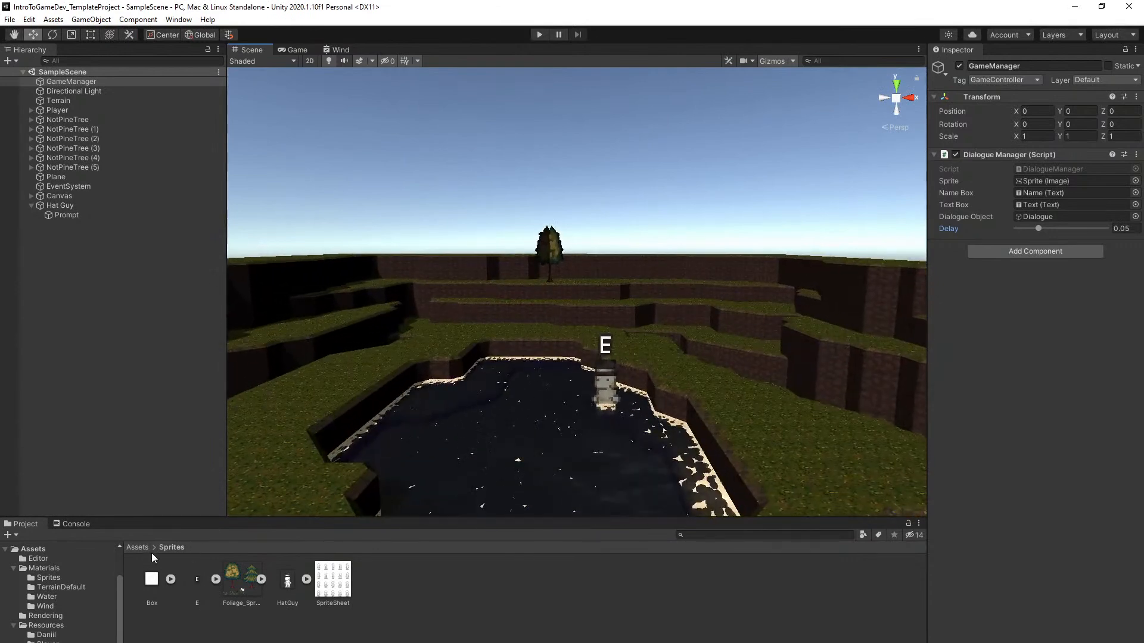
Create a folder named Prefabs in the root Assets folder
{"action": "left_click", "coordinate": [143, 547]}
{"action": "left_click", "coordinate": [491, 621]}
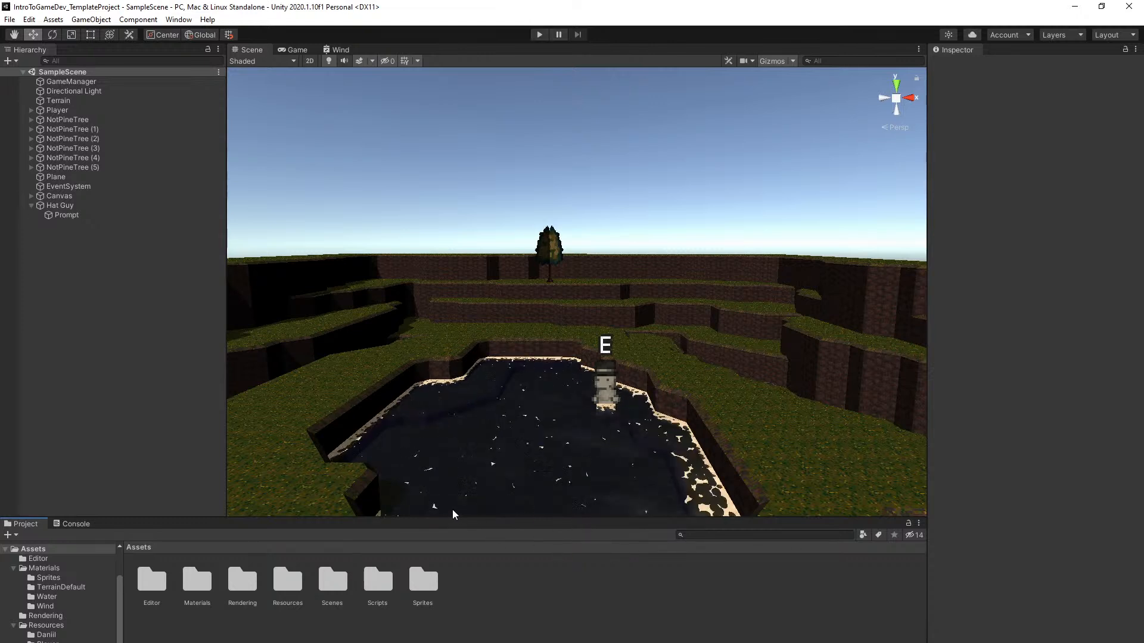
{"action": "right_click", "coordinate": [476, 588]}
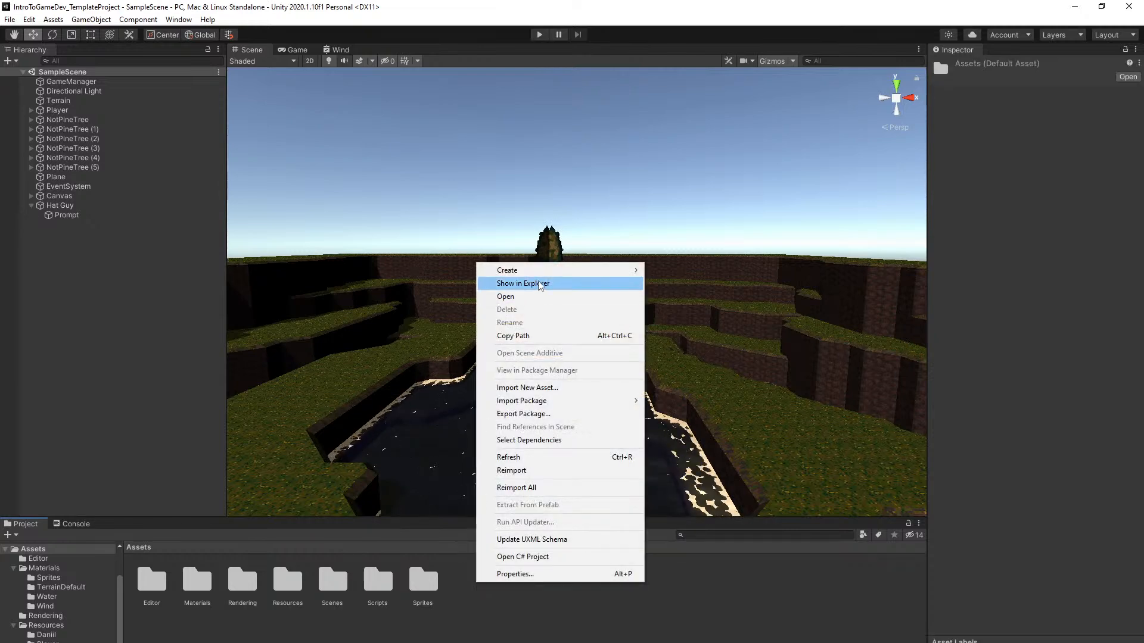
{"action": "mouse_move", "coordinate": [549, 271]}
{"action": "left_click", "coordinate": [675, 195]}
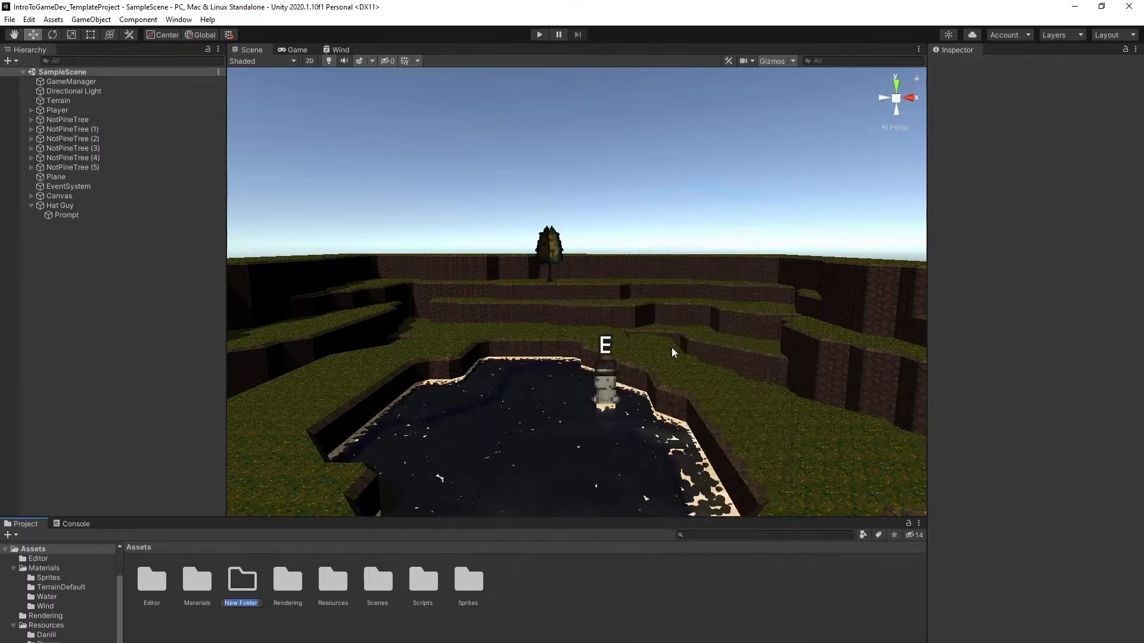
{"action": "type", "text": "Prefabs"}
{"action": "key", "text": "Return"}
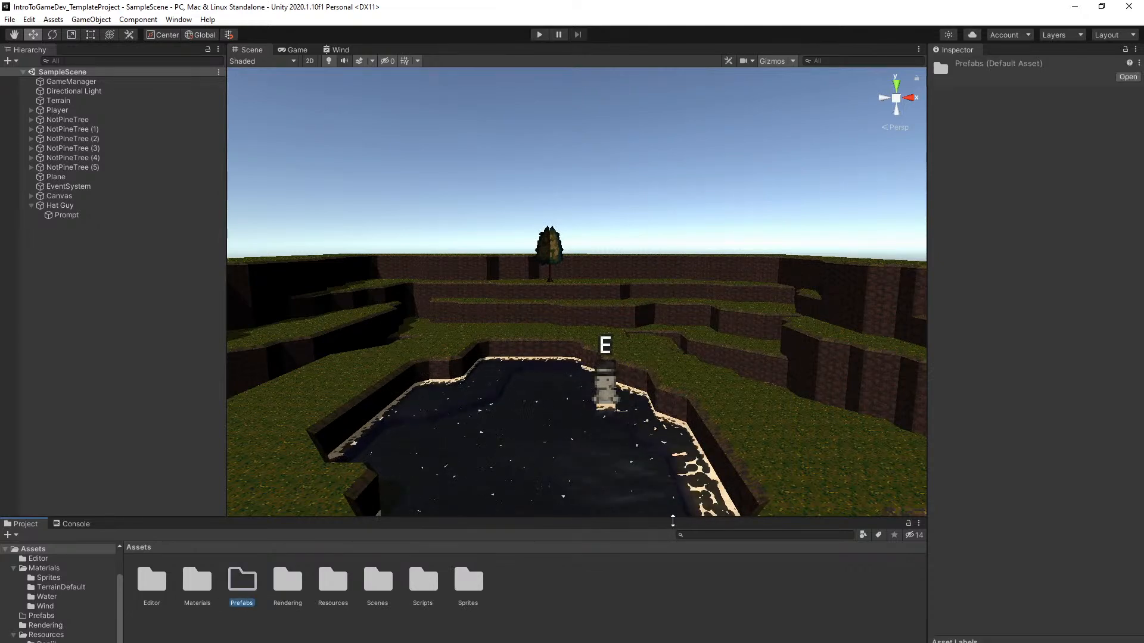
{"action": "left_click", "coordinate": [741, 572]}
{"action": "right_click_drag", "start_coordinate": [695, 409], "coordinate": [702, 442]}
{"action": "key", "text": "w"}
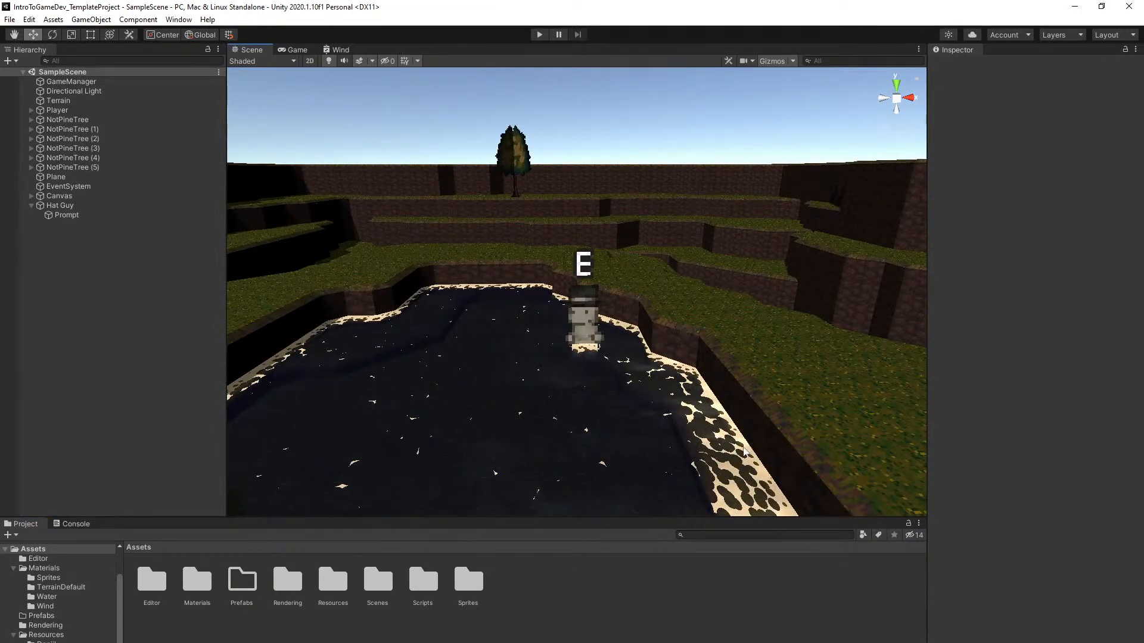
{"action": "right_click", "coordinate": [608, 595]}
{"action": "mouse_move", "coordinate": [695, 284]}
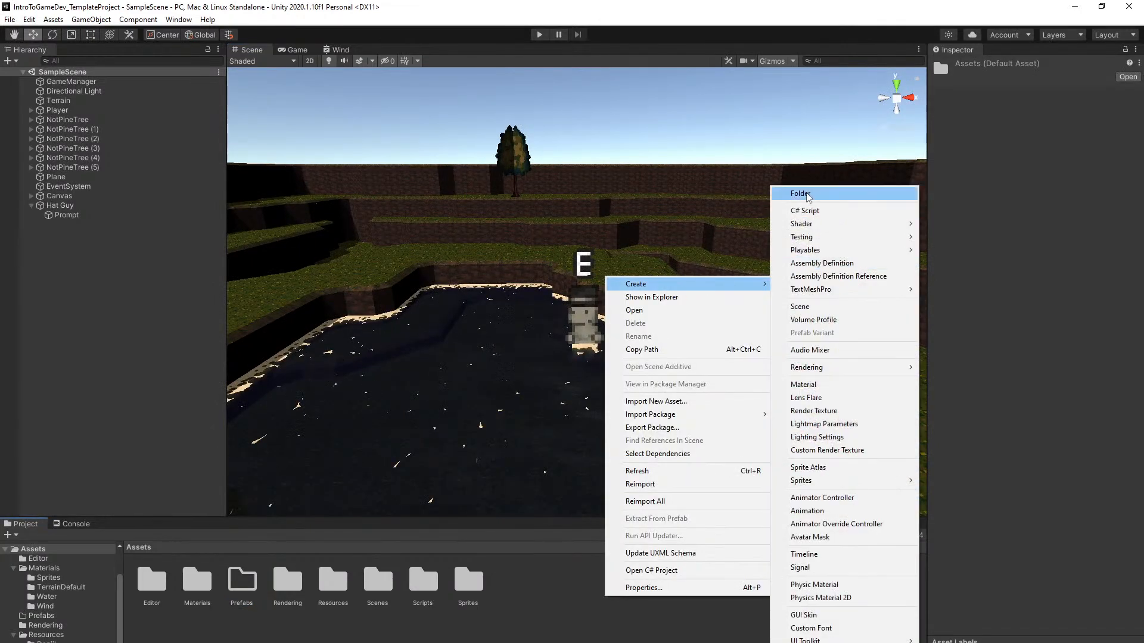
{"action": "left_click", "coordinate": [541, 601]}
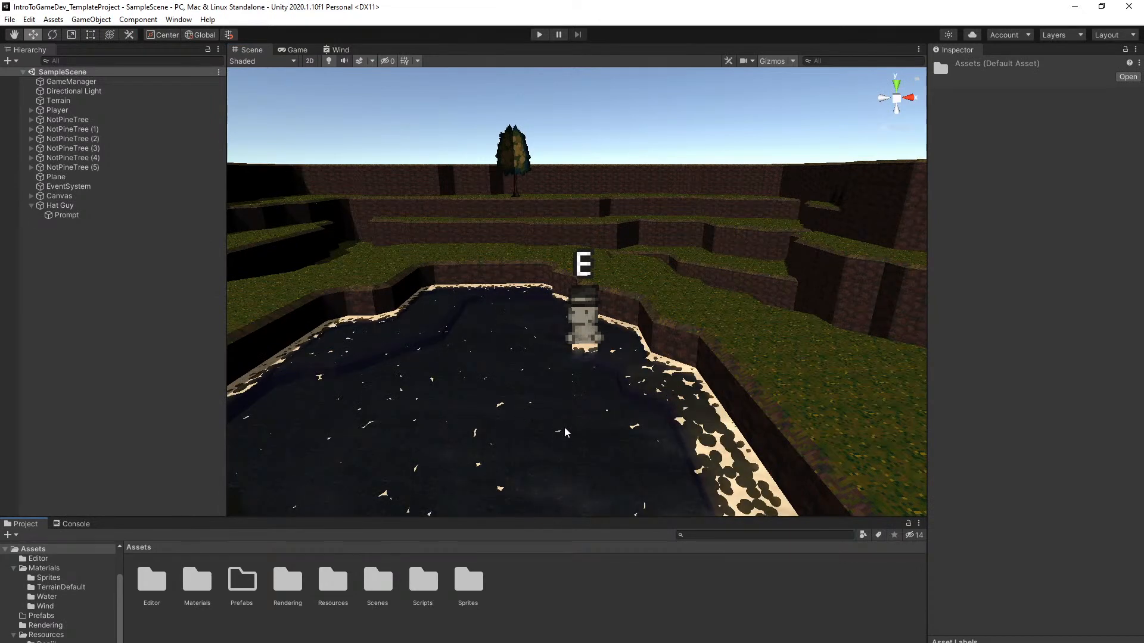
Place a trial duplicate of Hat Guy across the pond at X 21.5, delete it again and save the scene
{"action": "left_click", "coordinate": [31, 205]}
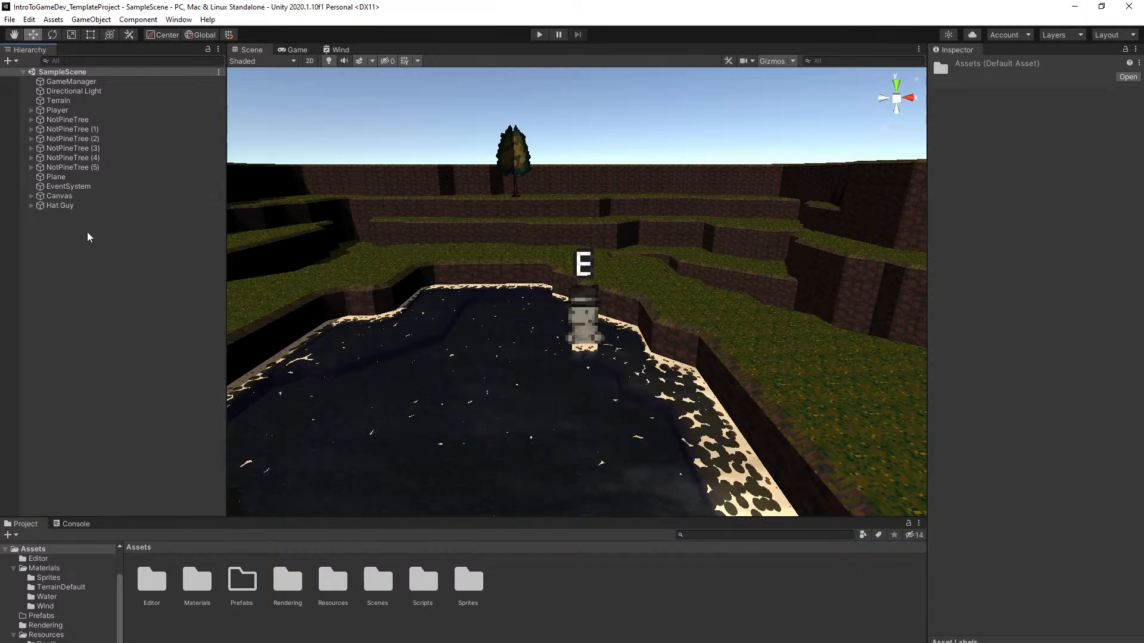
{"action": "right_click", "coordinate": [67, 210]}
{"action": "right_click", "coordinate": [63, 206]}
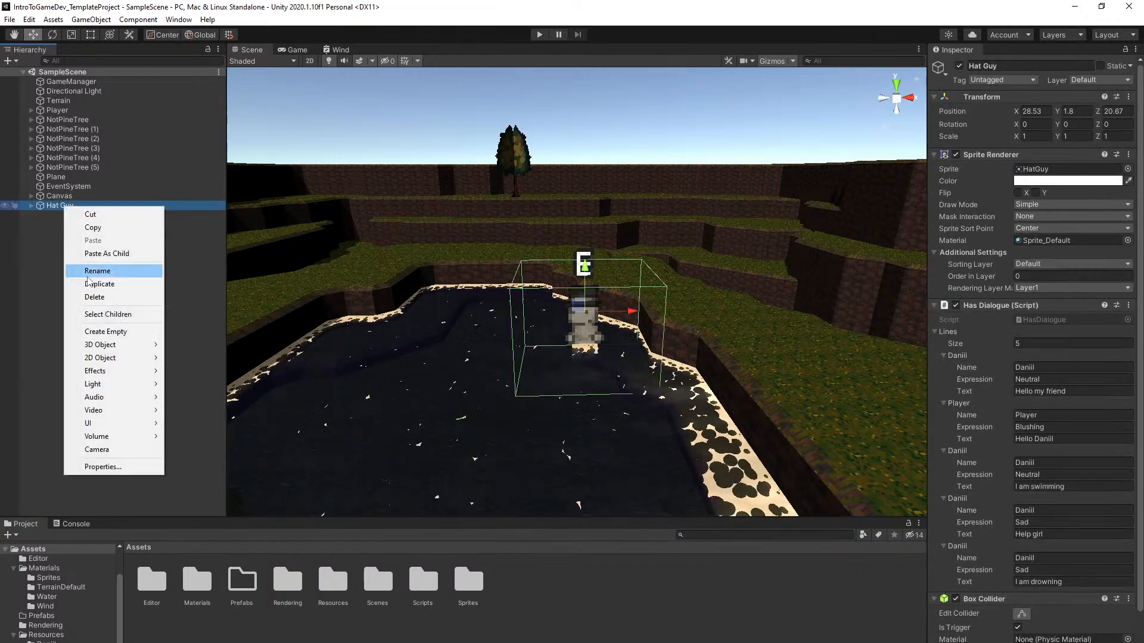
{"action": "left_click", "coordinate": [94, 284]}
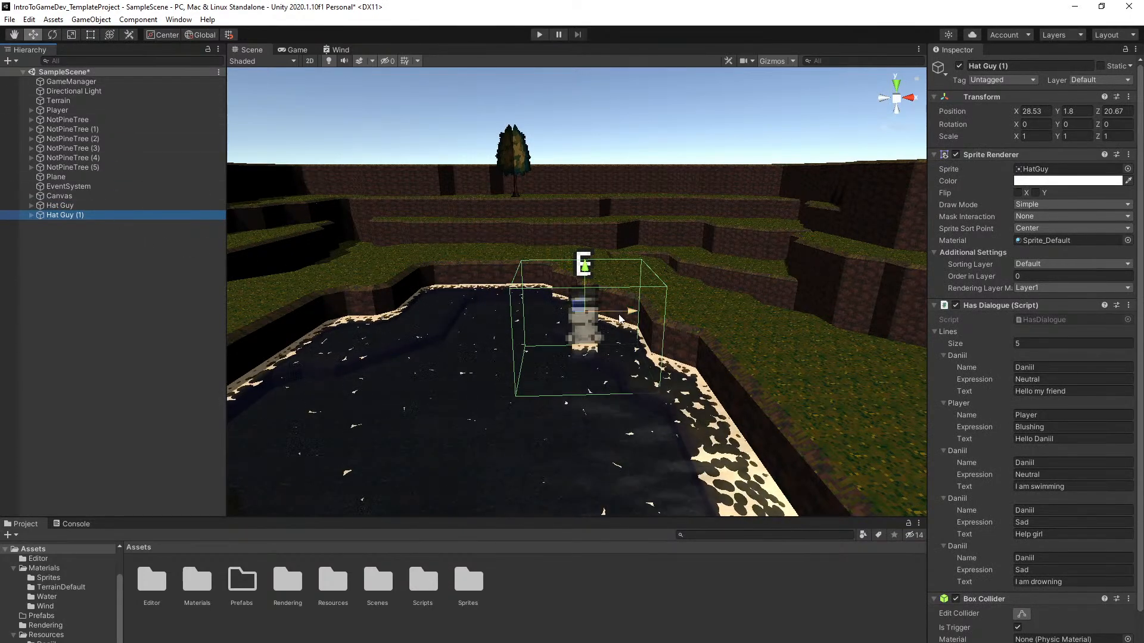
{"action": "left_click_drag", "start_coordinate": [632, 311], "coordinate": [389, 344]}
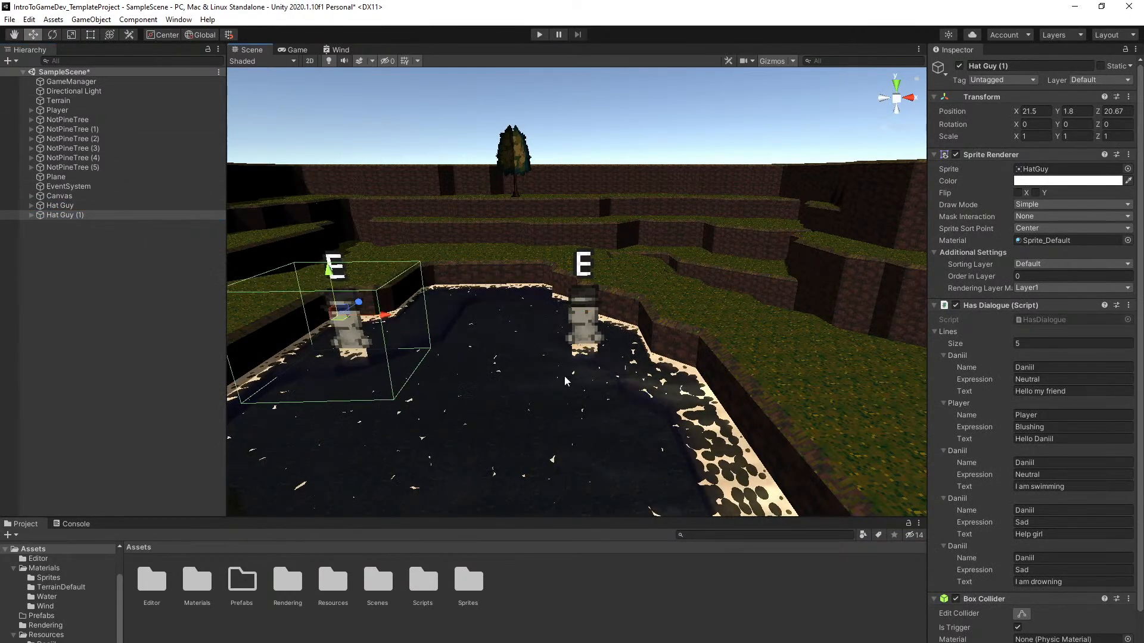
{"action": "key", "text": "Delete"}
{"action": "key", "text": "ctrl+s"}
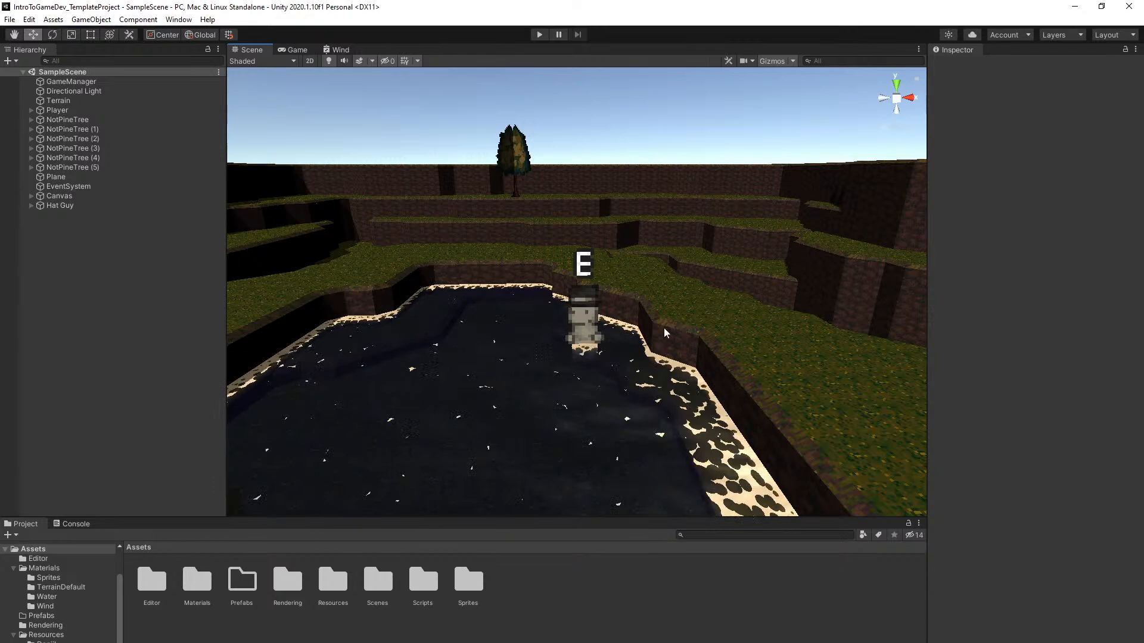
Duplicate Hat Guy and move the copy along the X axis to the opposite side of the pond
{"action": "right_click", "coordinate": [89, 205]}
{"action": "left_click", "coordinate": [141, 282]}
{"action": "left_click_drag", "start_coordinate": [572, 325], "coordinate": [307, 332]}
Examine the E prompts above Hat Guy and its duplicate on both sides of the pond
{"action": "left_click", "coordinate": [31, 205]}
{"action": "left_click", "coordinate": [72, 215]}
{"action": "right_click_drag", "start_coordinate": [488, 331], "coordinate": [506, 304]}
{"action": "key", "text": "w"}
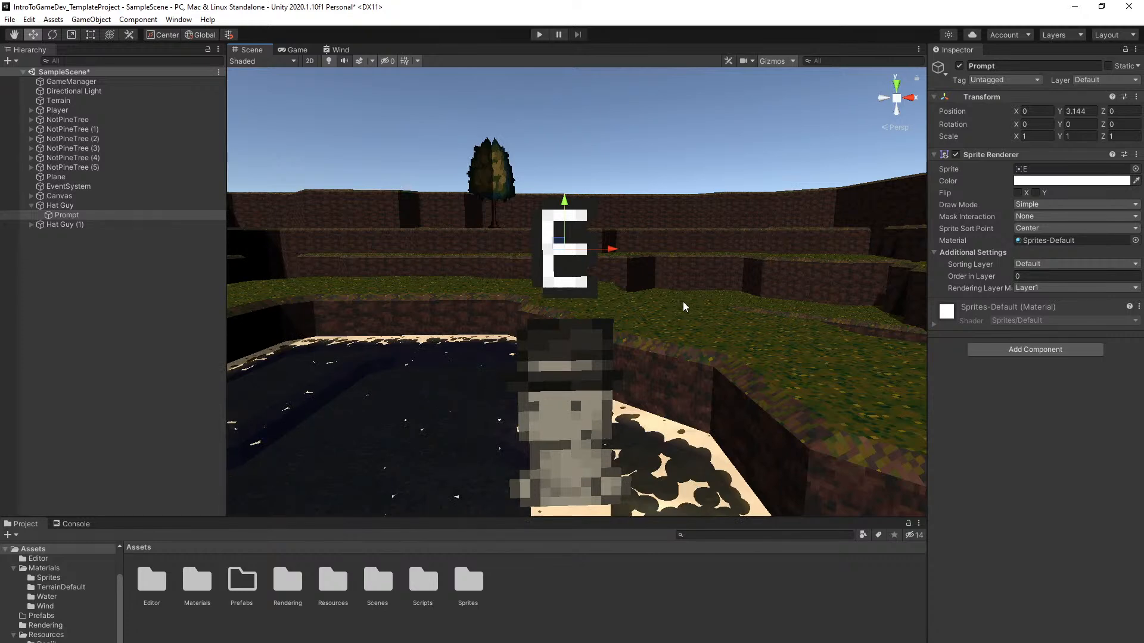
{"action": "left_click_drag", "start_coordinate": [718, 301], "coordinate": [691, 305], "text": "alt"}
{"action": "left_click", "coordinate": [563, 250]}
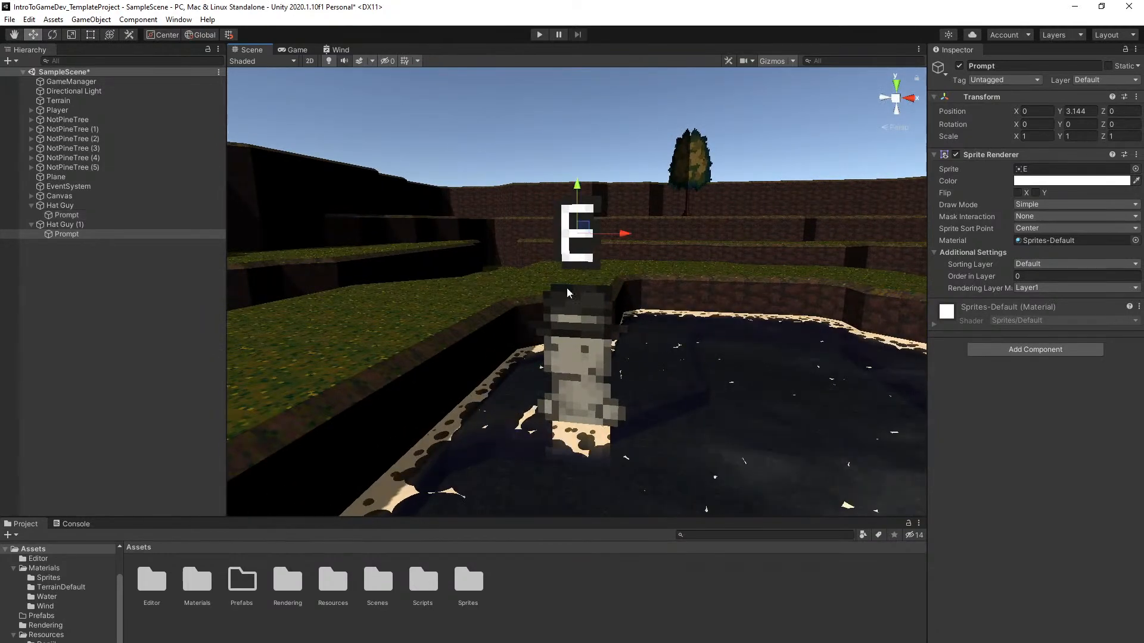
{"action": "key", "text": "s"}
{"action": "right_click_drag", "start_coordinate": [485, 314], "coordinate": [654, 384]}
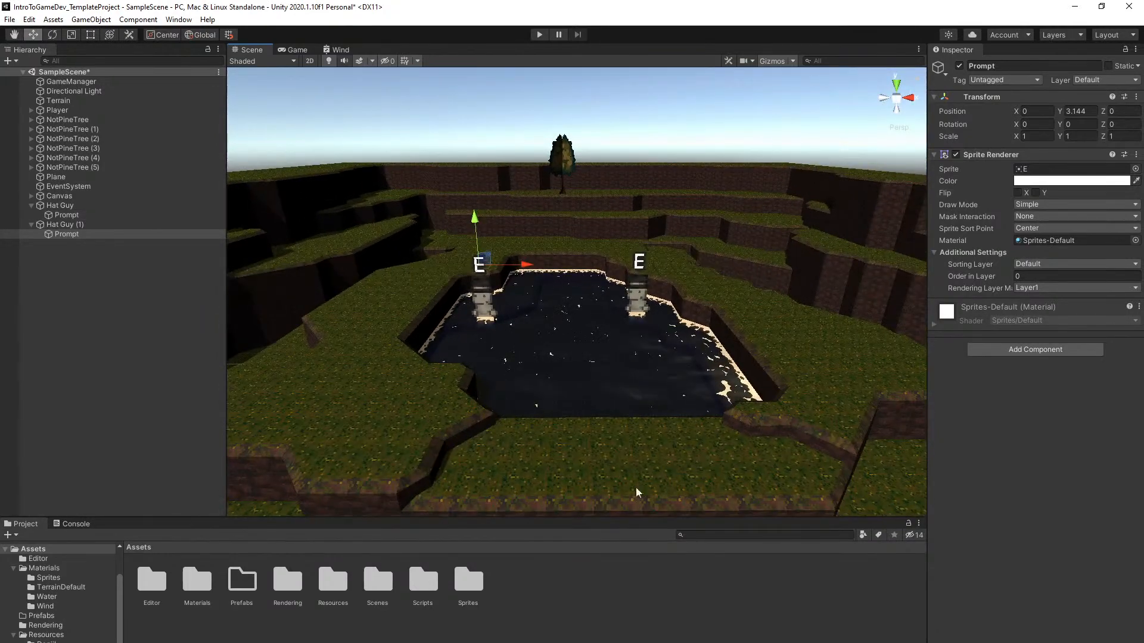
Delete the duplicate Hat Guy (1) and collapse the original Hat Guy in the scene hierarchy
{"action": "left_click", "coordinate": [89, 225]}
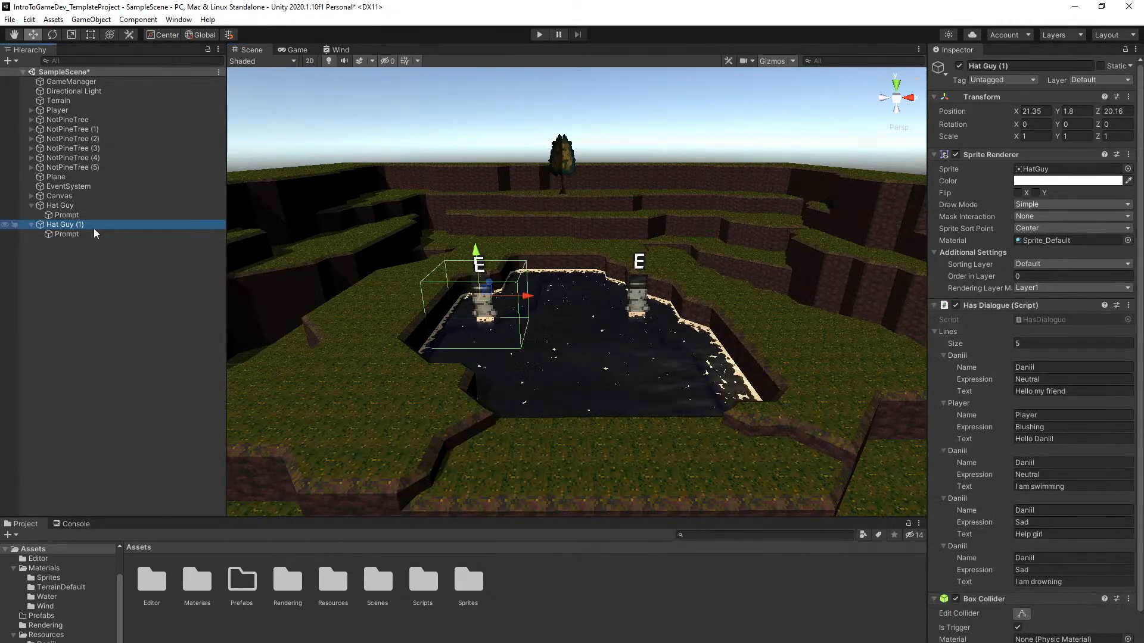
{"action": "key", "text": "Delete"}
{"action": "left_click", "coordinate": [31, 206]}
Set Hat Guy's position to X 0, Y 0, Z 0
{"action": "left_click", "coordinate": [58, 206]}
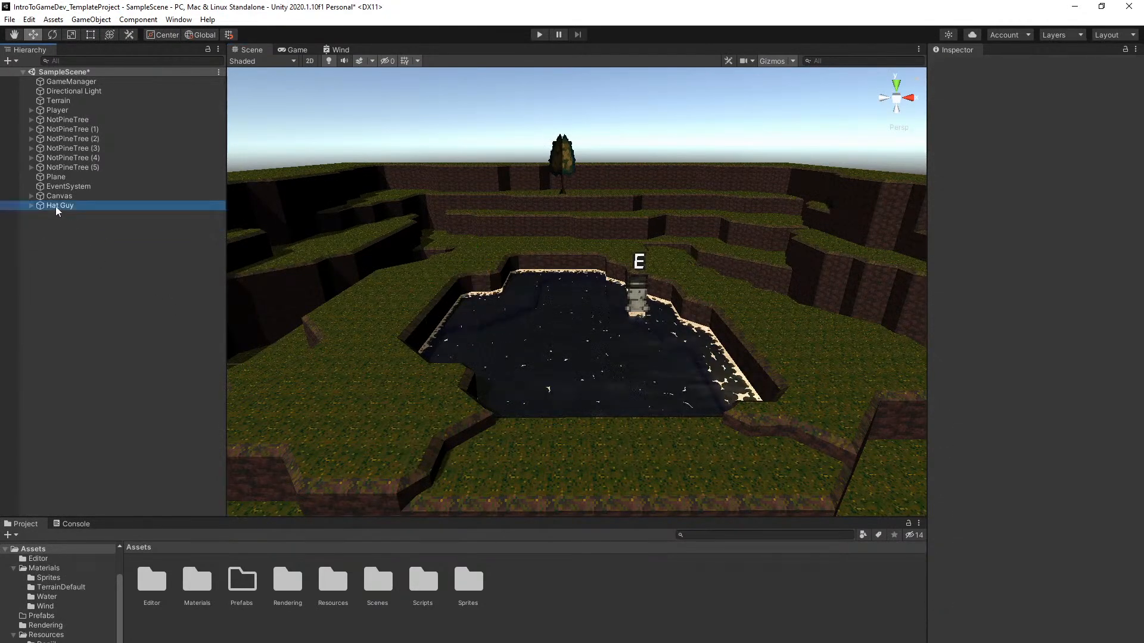
{"action": "left_click", "coordinate": [1040, 111]}
{"action": "type", "text": "0"}
{"action": "key", "text": "Tab"}
{"action": "type", "text": "0"}
{"action": "key", "text": "Tab"}
{"action": "type", "text": "0"}
Empty Hat Guy's dialogue by setting the Has Dialogue Lines size to 0, and save the scene
{"action": "right_click_drag", "start_coordinate": [875, 221], "coordinate": [667, 242]}
{"action": "key", "text": "w"}
{"action": "left_click", "coordinate": [1051, 344]}
{"action": "type", "text": "0"}
{"action": "key", "text": "Return"}
{"action": "right_click_drag", "start_coordinate": [695, 352], "coordinate": [747, 340]}
{"action": "key", "text": "ctrl+s"}
Set the center of Hat Guy's Box Collider to X 0 and Z 0, and save the scene
{"action": "key", "text": "a"}
{"action": "left_click", "coordinate": [1041, 412]}
{"action": "type", "text": "0"}
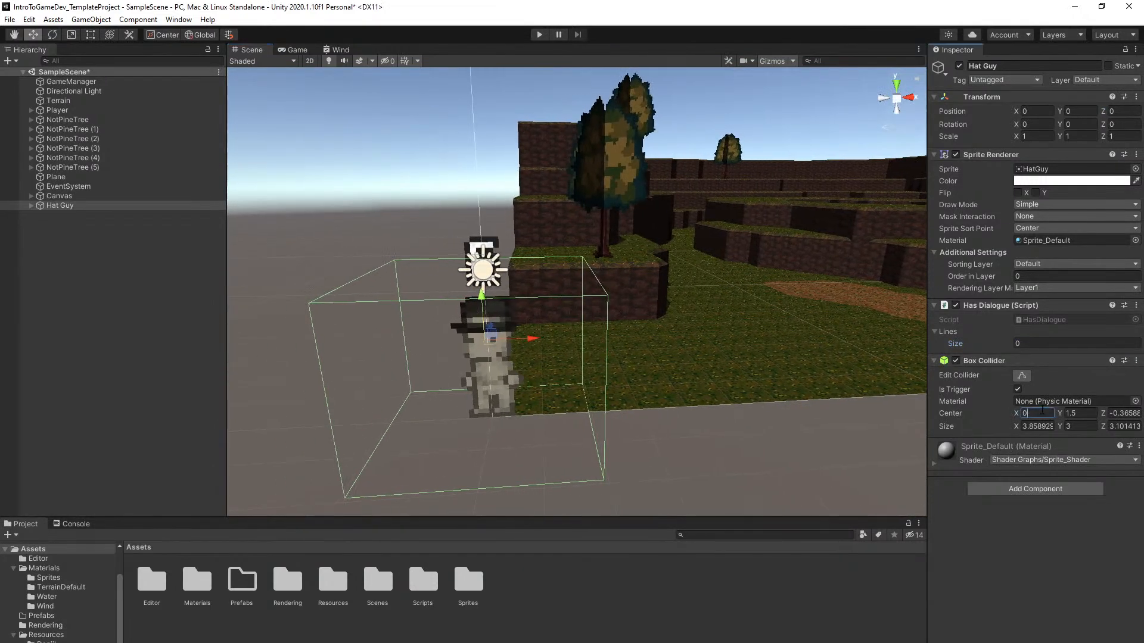
{"action": "left_click", "coordinate": [1126, 413]}
{"action": "type", "text": "0"}
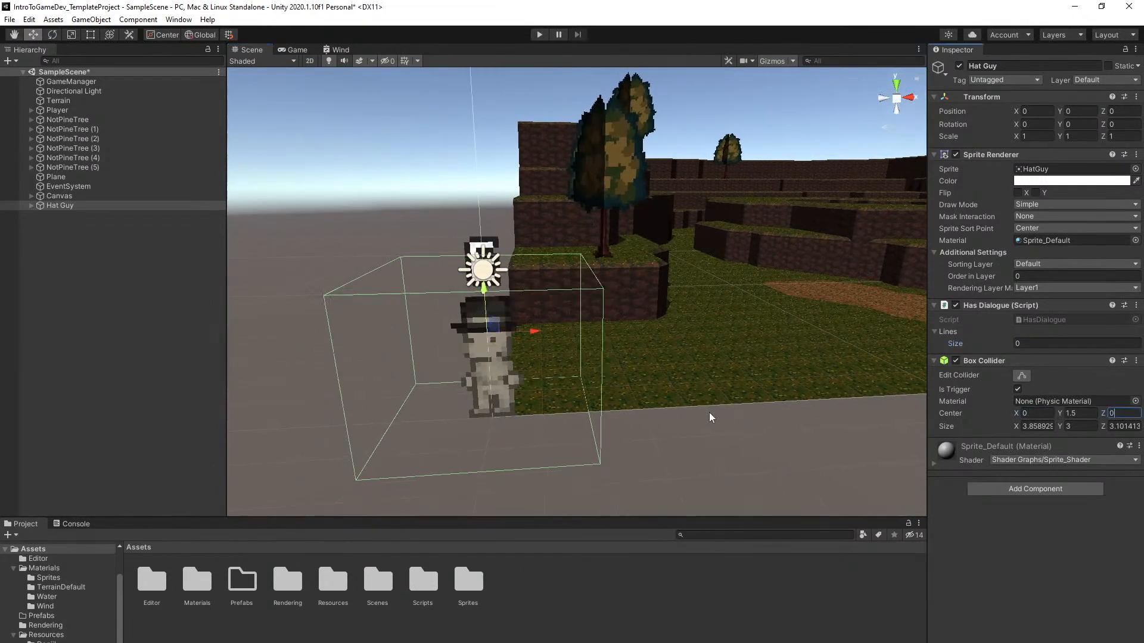
{"action": "right_click_drag", "start_coordinate": [705, 416], "coordinate": [695, 412]}
{"action": "key", "text": "ctrl+s"}
Set the size of Hat Guy's Box Collider to X 4 and Z 3
{"action": "left_click", "coordinate": [1047, 425]}
{"action": "type", "text": "4"}
{"action": "left_click", "coordinate": [1125, 426]}
{"action": "type", "text": "3"}
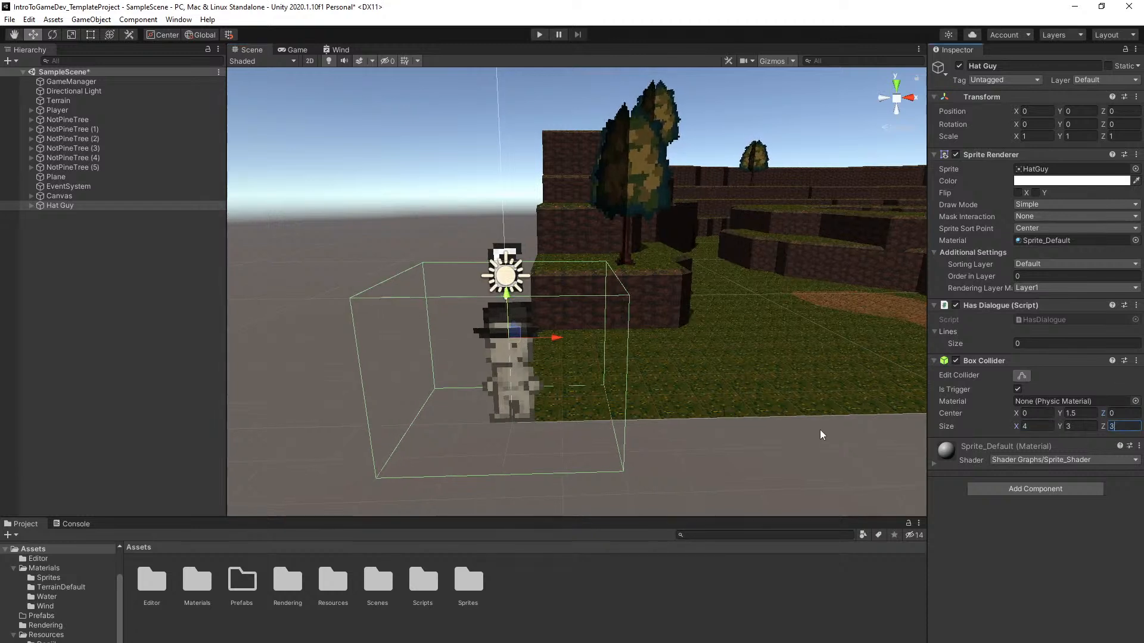
Save the scene and view Hat Guy's box collider from other angles
{"action": "right_click_drag", "start_coordinate": [778, 405], "coordinate": [798, 430]}
{"action": "key", "text": "ctrl+s"}
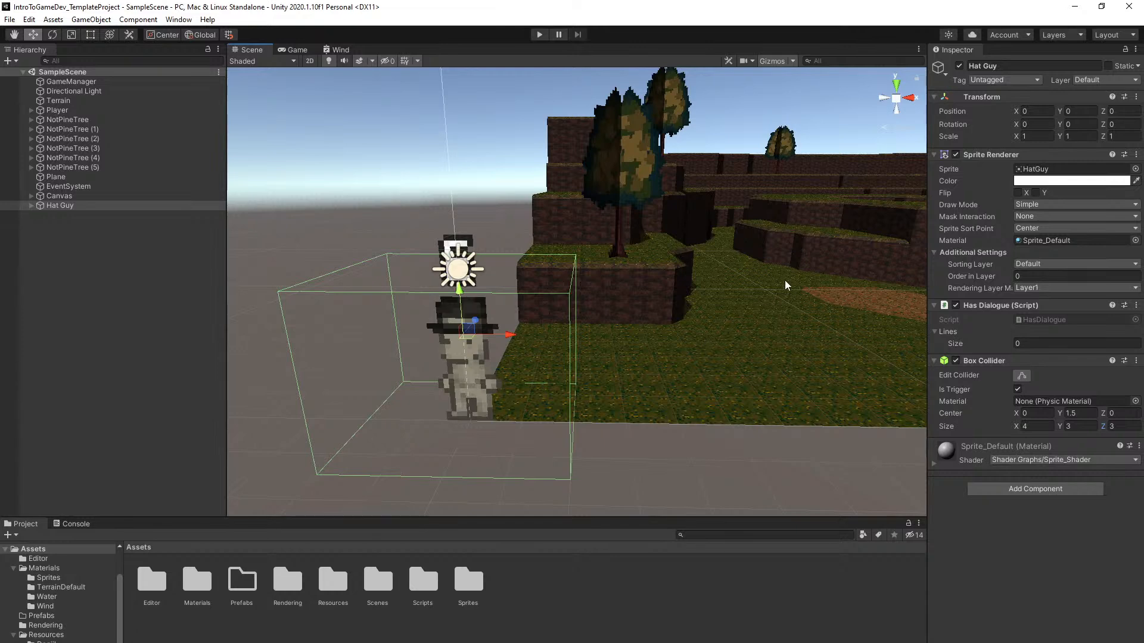
{"action": "left_click_drag", "start_coordinate": [845, 254], "coordinate": [753, 352], "text": "alt"}
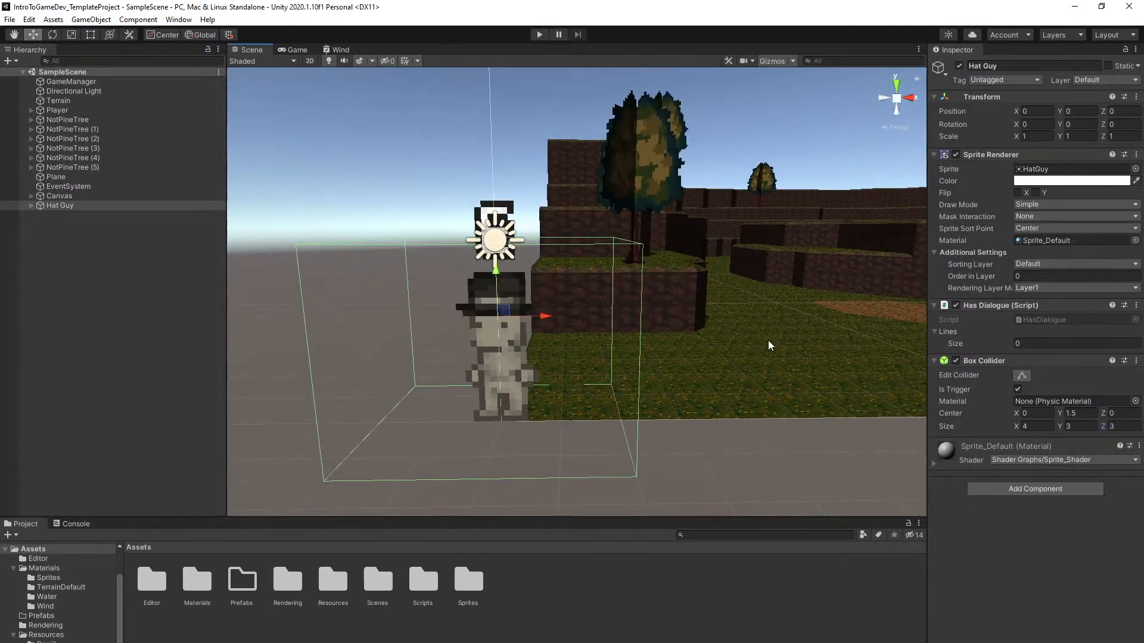
{"action": "right_click_drag", "start_coordinate": [712, 311], "coordinate": [692, 327]}
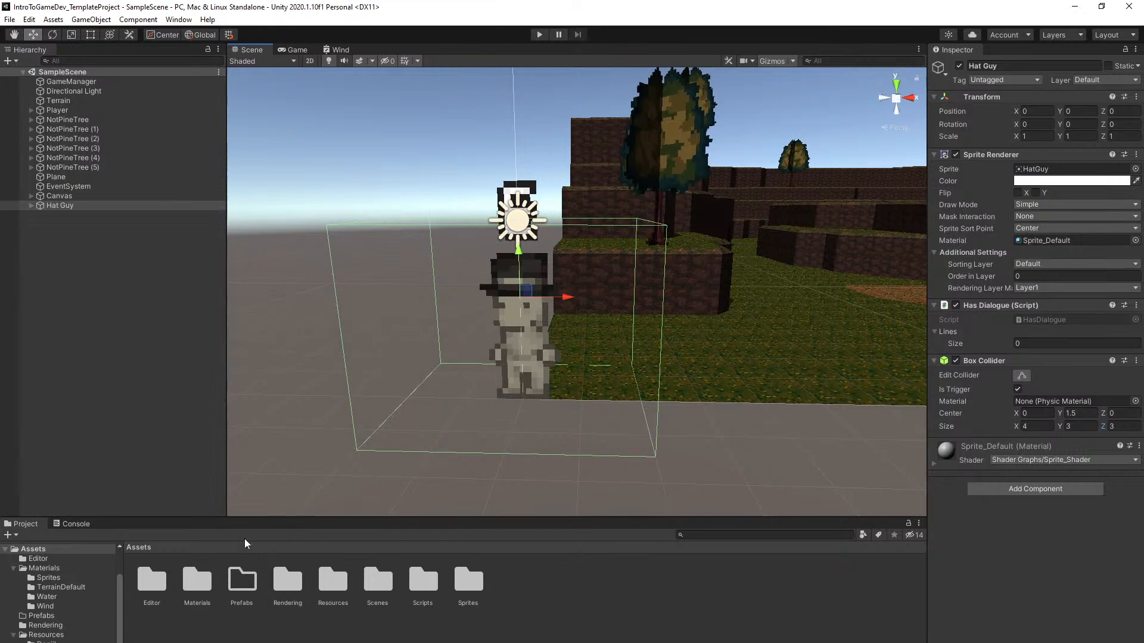
Open the Prefabs folder and rename the Hat Guy object to NPC
{"action": "double_click", "coordinate": [242, 585]}
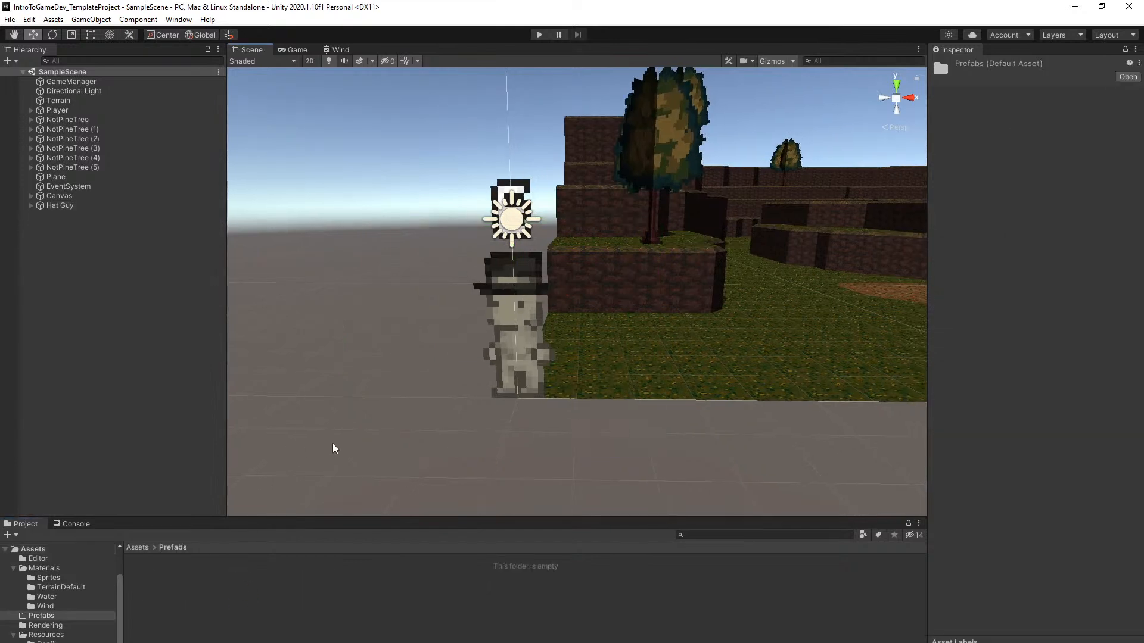
{"action": "left_click", "coordinate": [62, 205]}
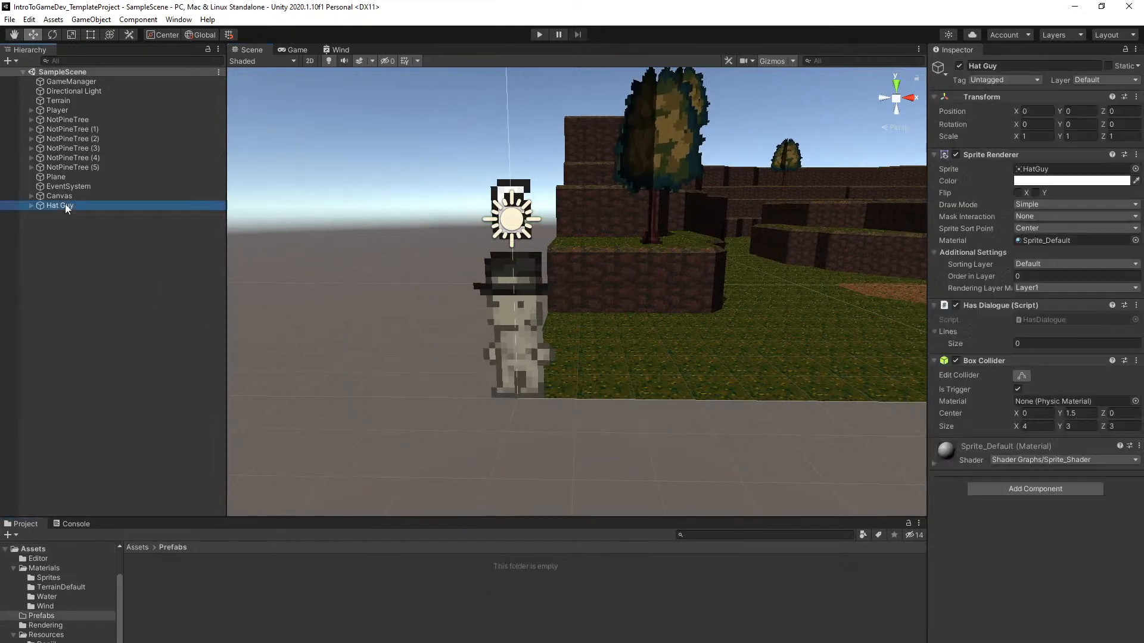
{"action": "left_click", "coordinate": [999, 66]}
{"action": "type", "text": "n"}
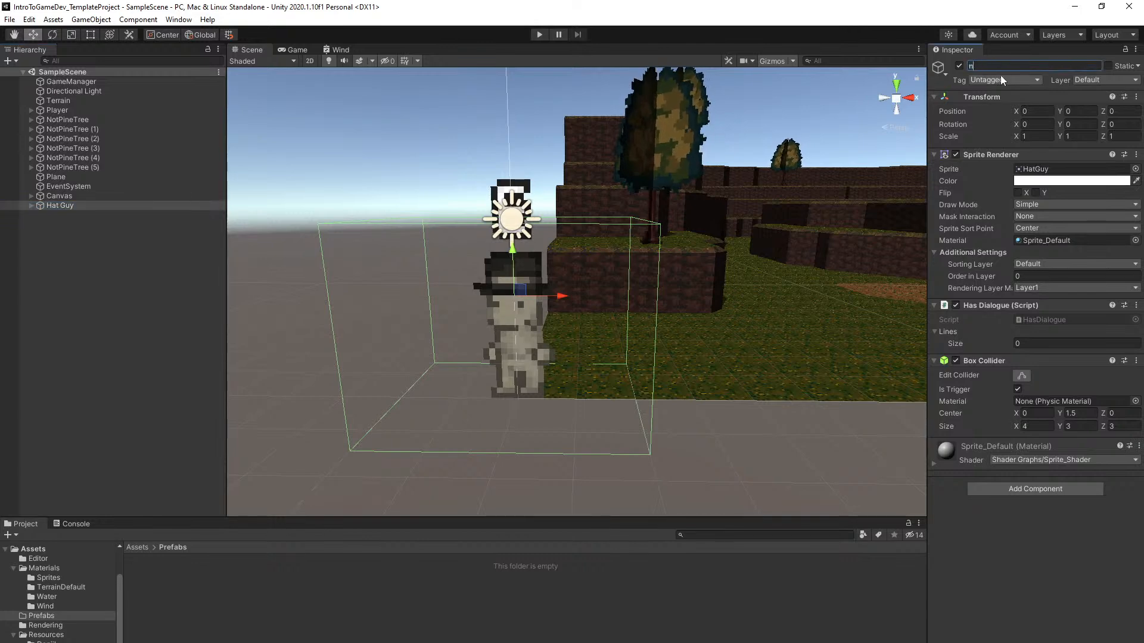
{"action": "type", "text": "npc"}
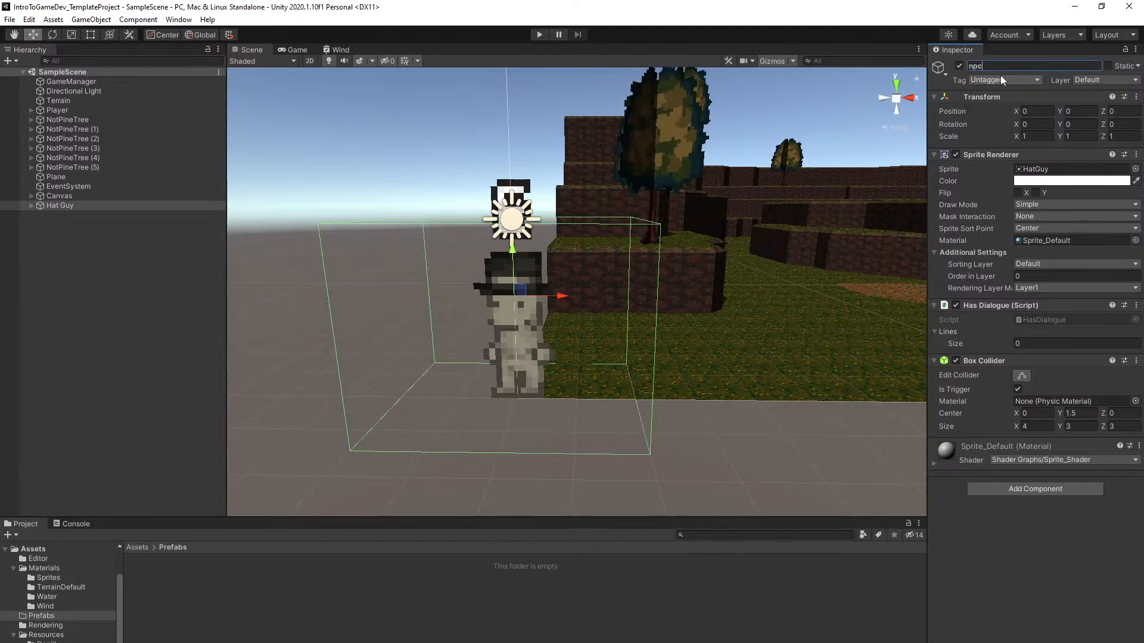
{"action": "key", "text": "BackSpace"}
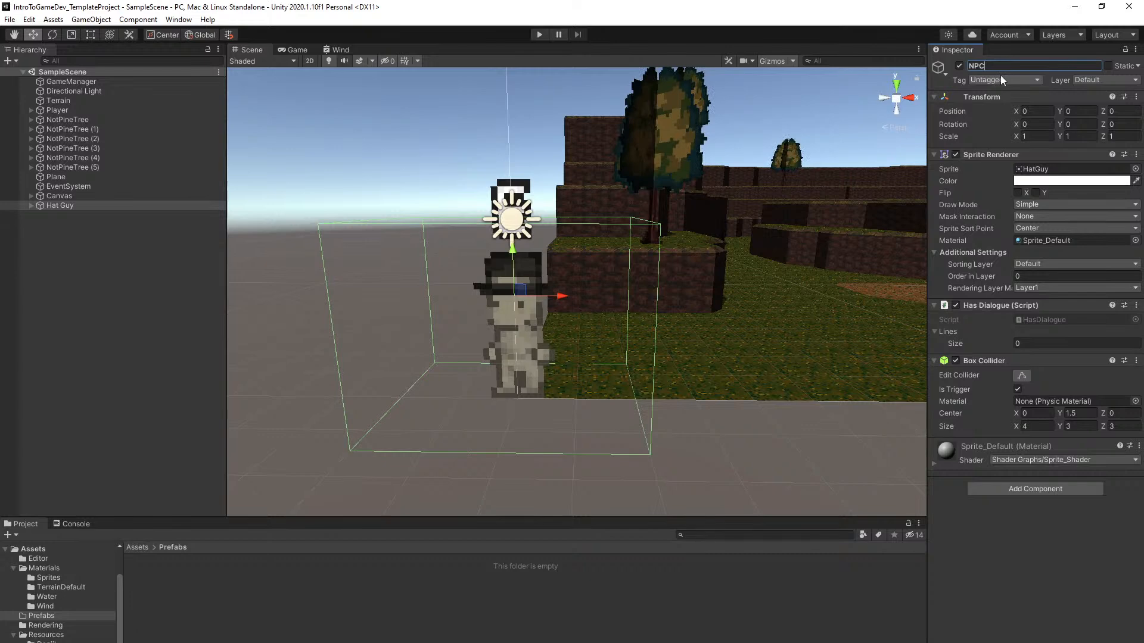
{"action": "key", "text": "Return"}
Create a prefab from the NPC object in the Prefabs folder and save the scene
{"action": "right_click_drag", "start_coordinate": [810, 213], "coordinate": [803, 234]}
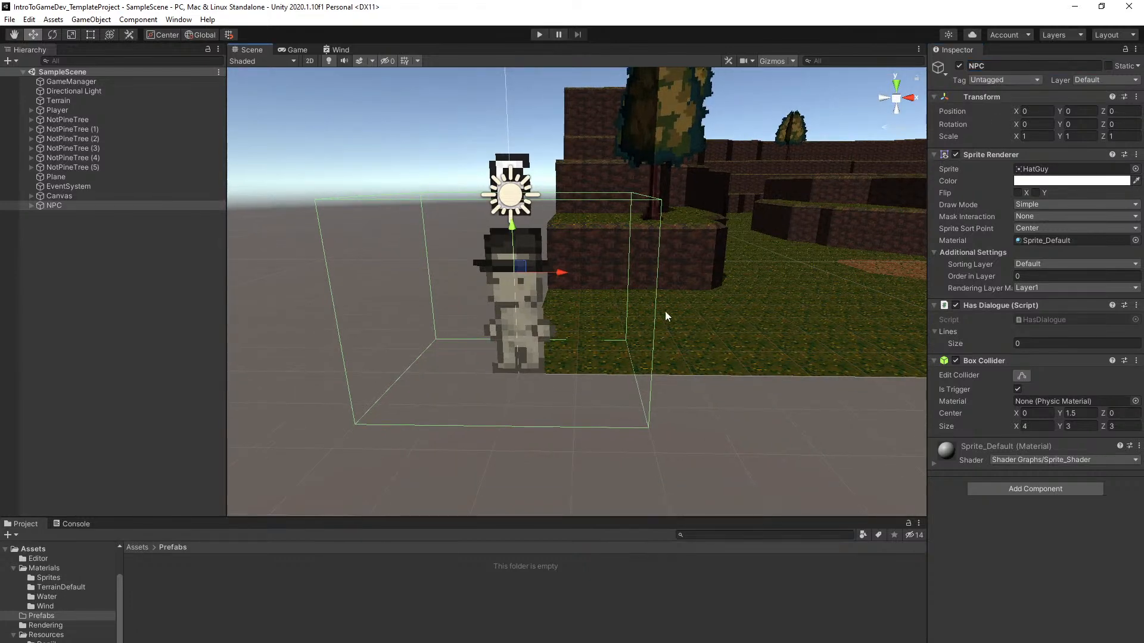
{"action": "key", "text": "w"}
{"action": "right_click_drag", "start_coordinate": [592, 280], "coordinate": [624, 286]}
{"action": "key", "text": "a"}
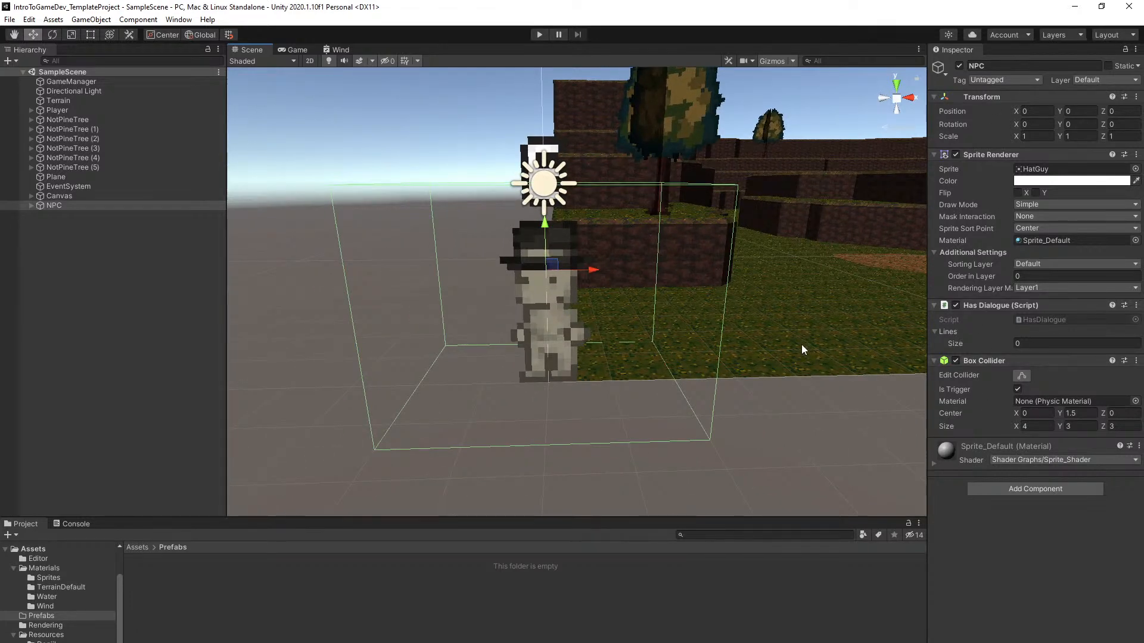
{"action": "left_click_drag", "start_coordinate": [56, 203], "coordinate": [192, 598]}
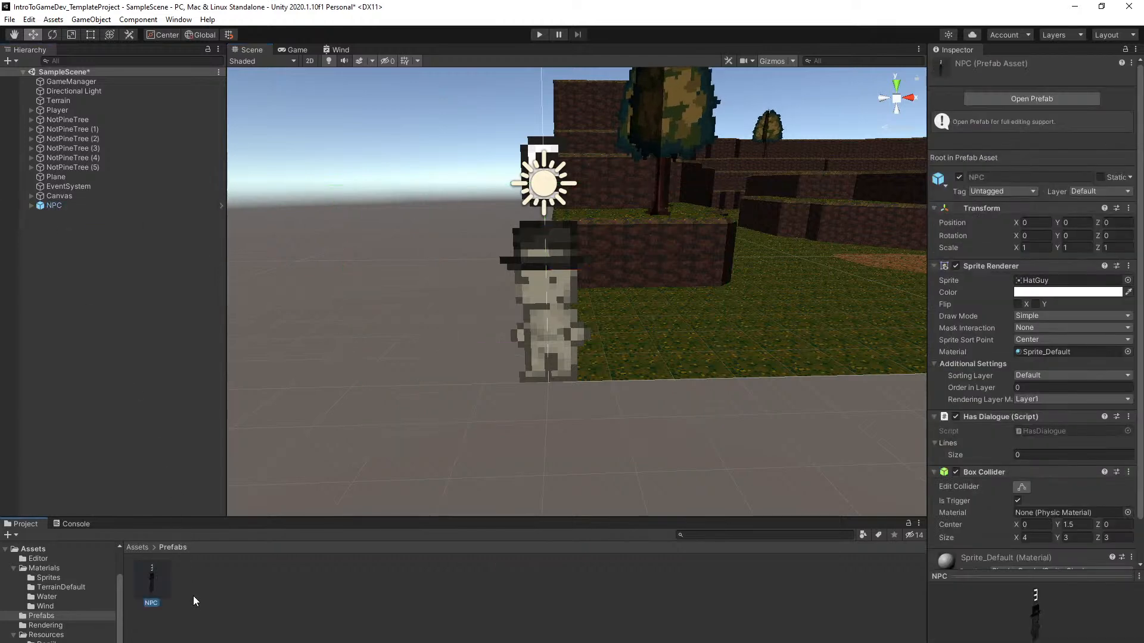
{"action": "key", "text": "ctrl+s"}
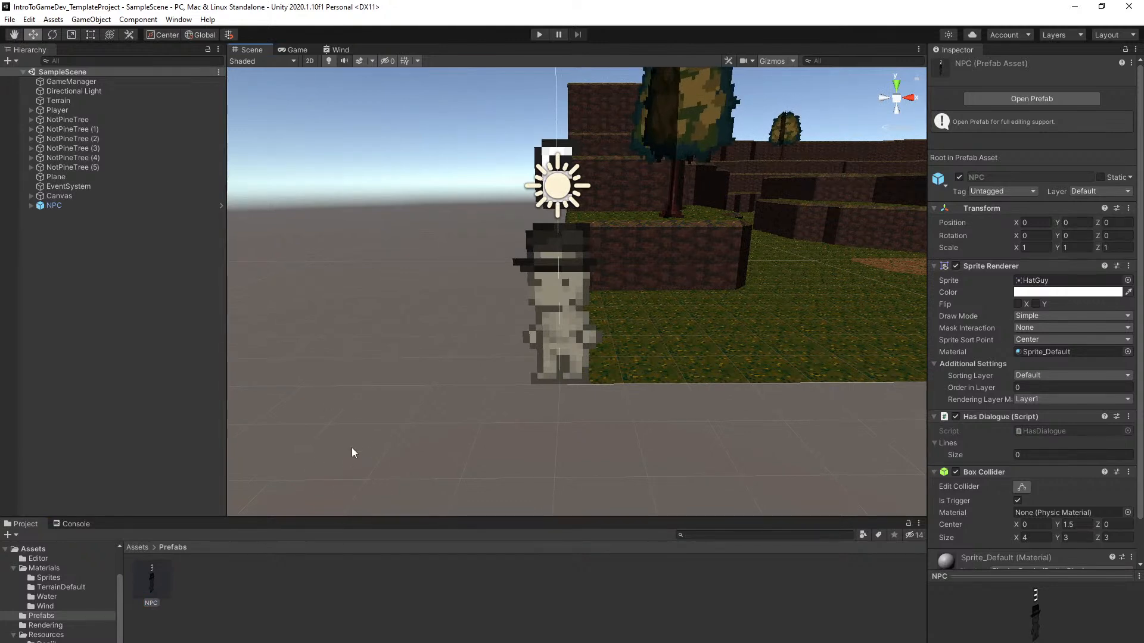
Completely unpack the NPC instance in the scene from its prefab
{"action": "left_click", "coordinate": [153, 581]}
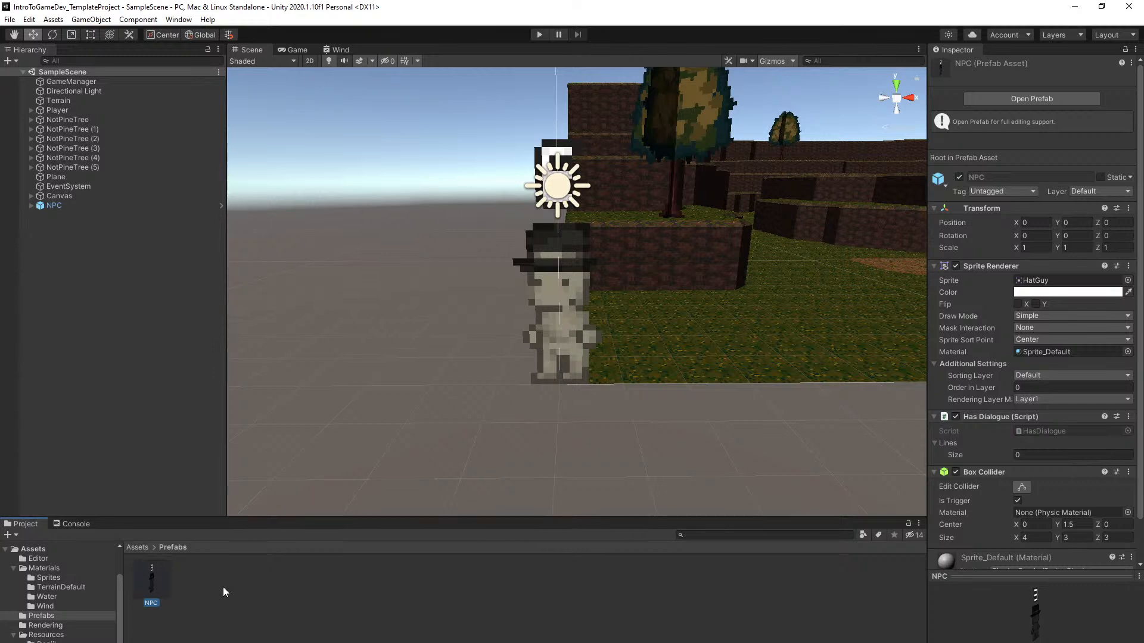
{"action": "left_click", "coordinate": [197, 358]}
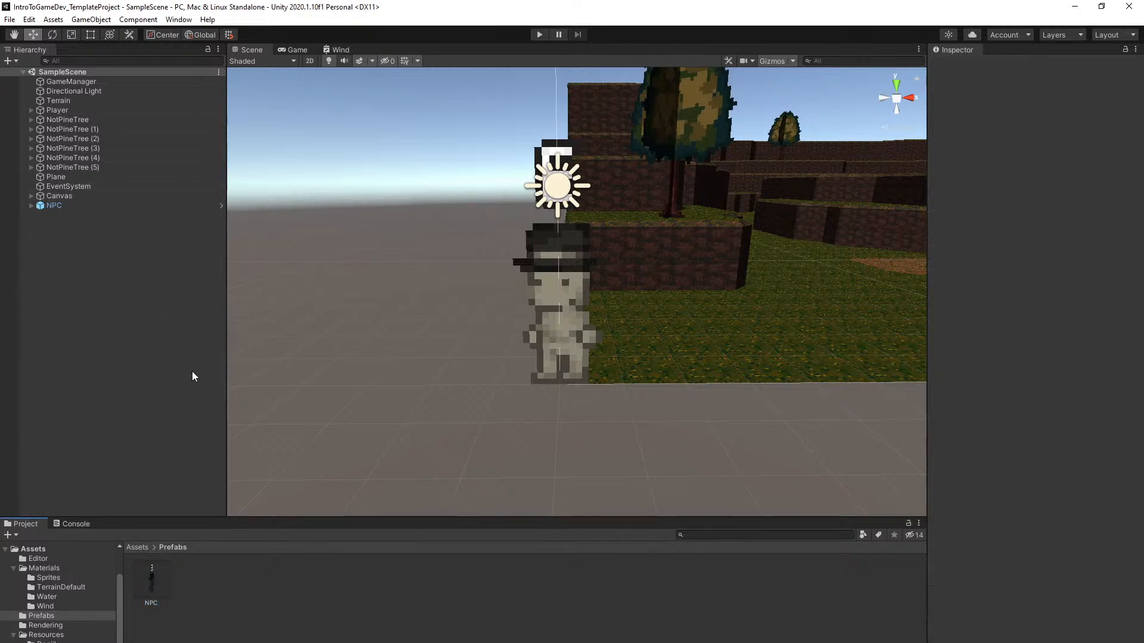
{"action": "left_click", "coordinate": [102, 206]}
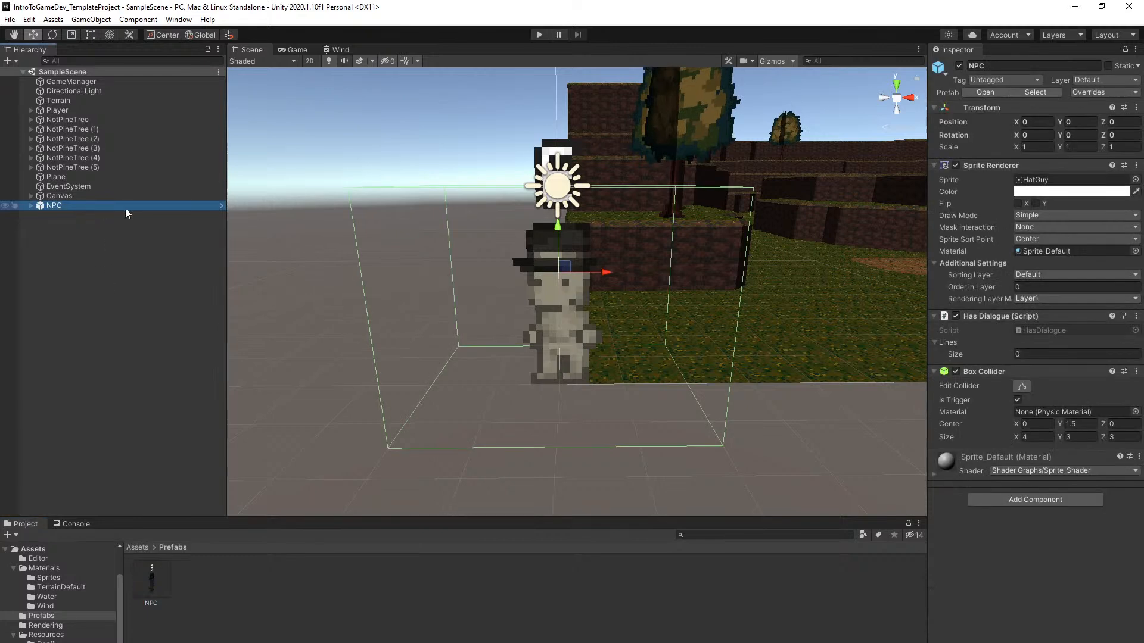
{"action": "right_click", "coordinate": [93, 205]}
{"action": "mouse_move", "coordinate": [139, 327]}
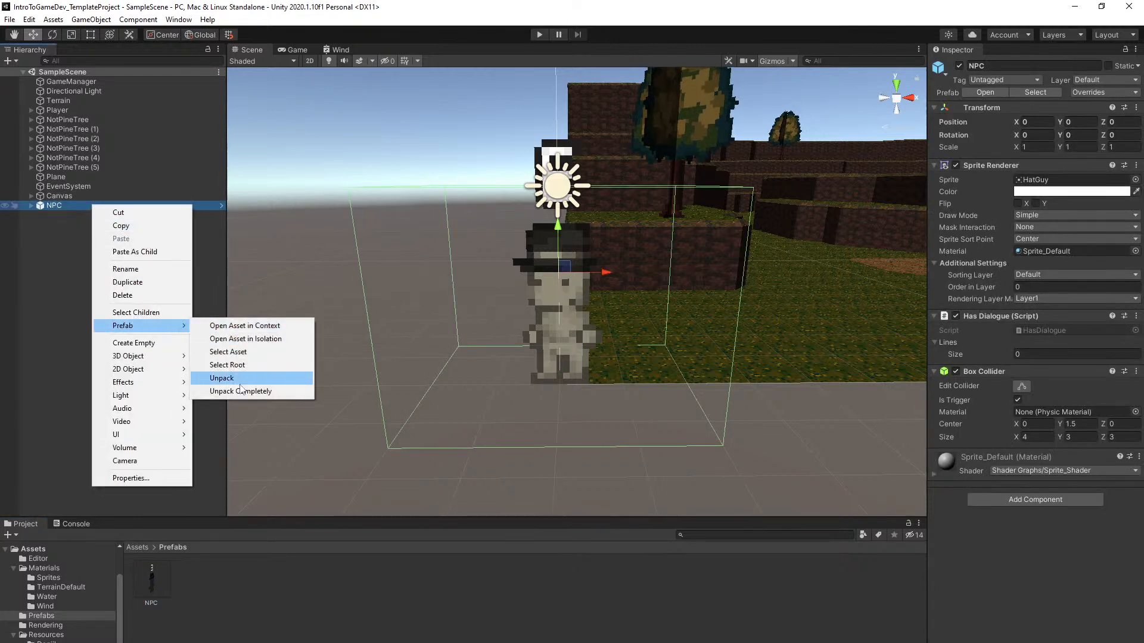
{"action": "left_click", "coordinate": [226, 391]}
Delete the NPC prefab asset from the Prefabs folder and save the scene
{"action": "left_click", "coordinate": [166, 577]}
{"action": "key", "text": "Delete"}
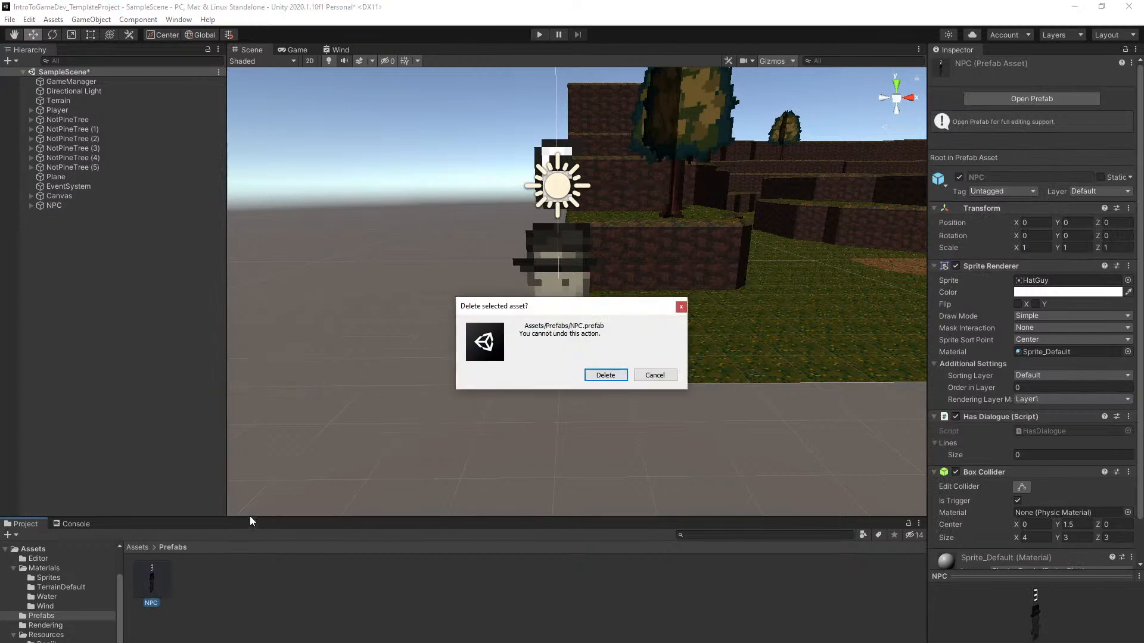
{"action": "left_click", "coordinate": [604, 377]}
{"action": "left_click", "coordinate": [83, 206]}
{"action": "key", "text": "ctrl+s"}
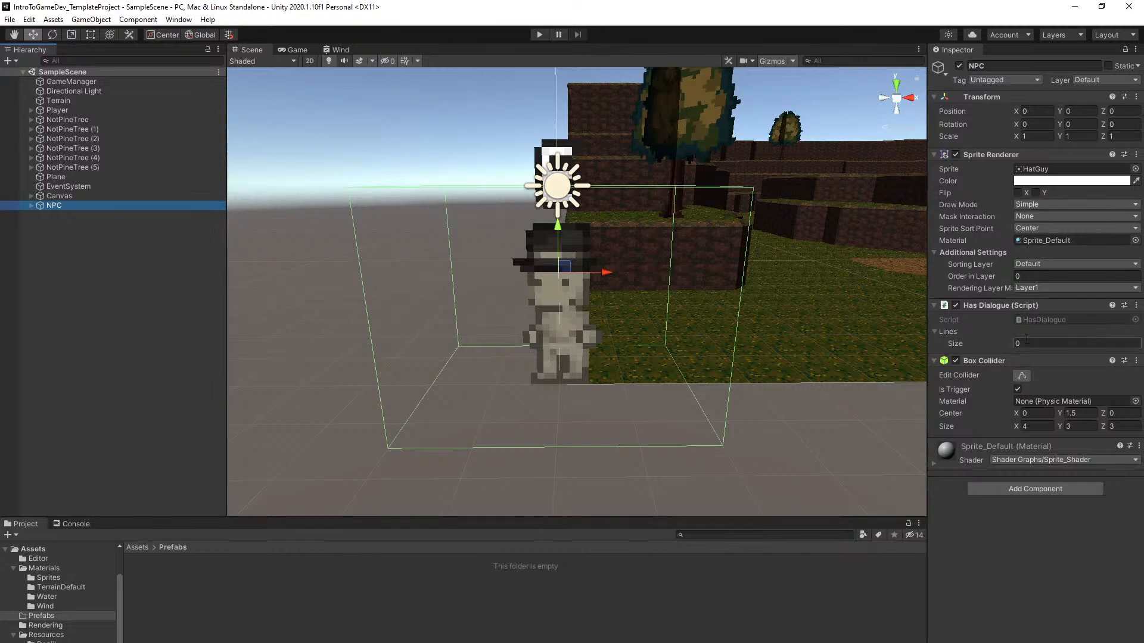
Turn the unpacked NPC object into a prefab again in the Prefabs folder and save the scene
{"action": "left_click_drag", "start_coordinate": [651, 326], "coordinate": [510, 377], "text": "alt"}
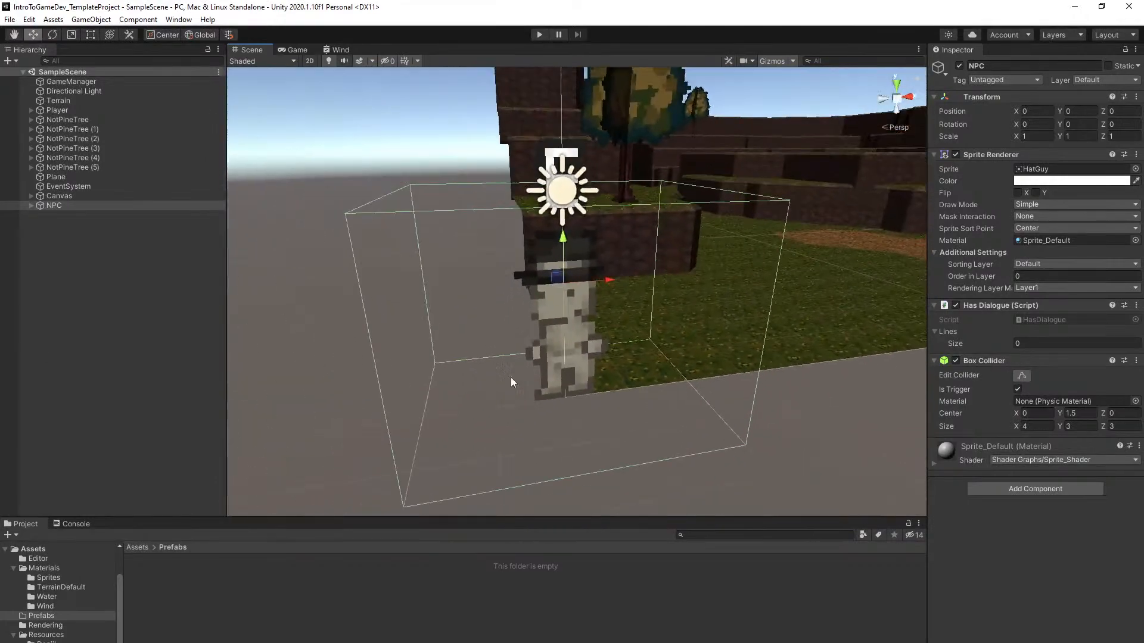
{"action": "left_click", "coordinate": [144, 548]}
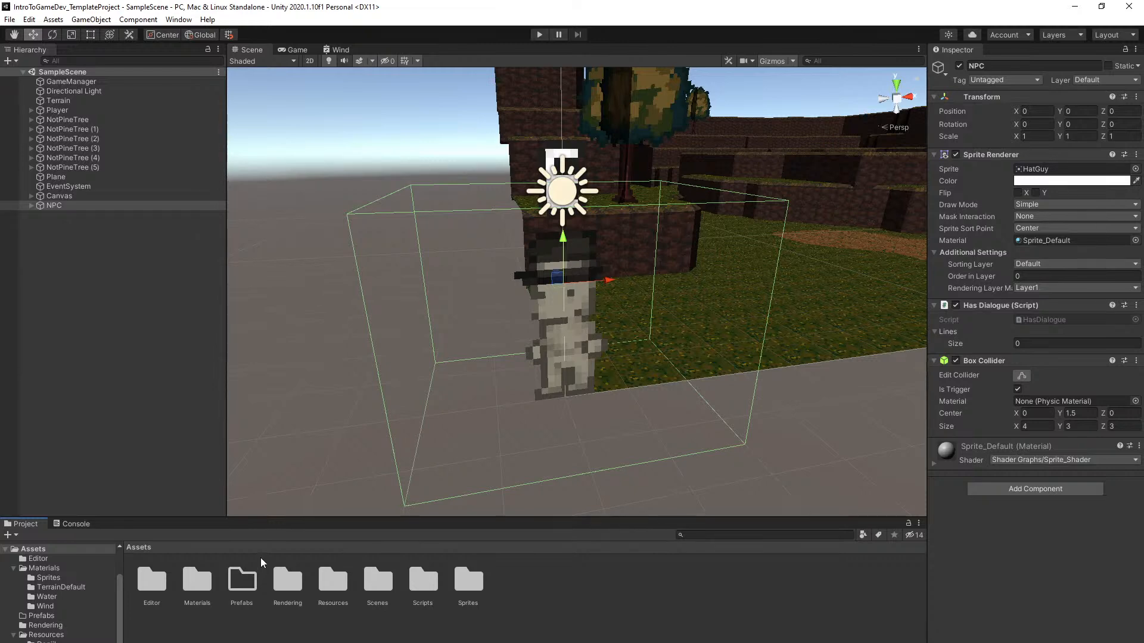
{"action": "left_click", "coordinate": [250, 578]}
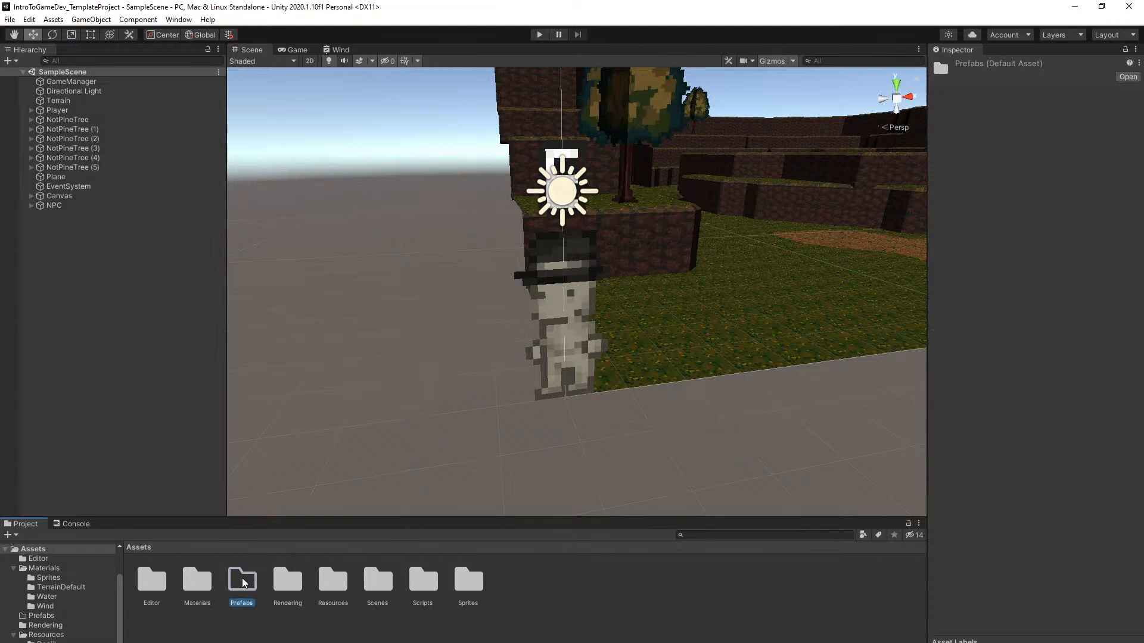
{"action": "double_click", "coordinate": [250, 581]}
{"action": "left_click", "coordinate": [55, 206]}
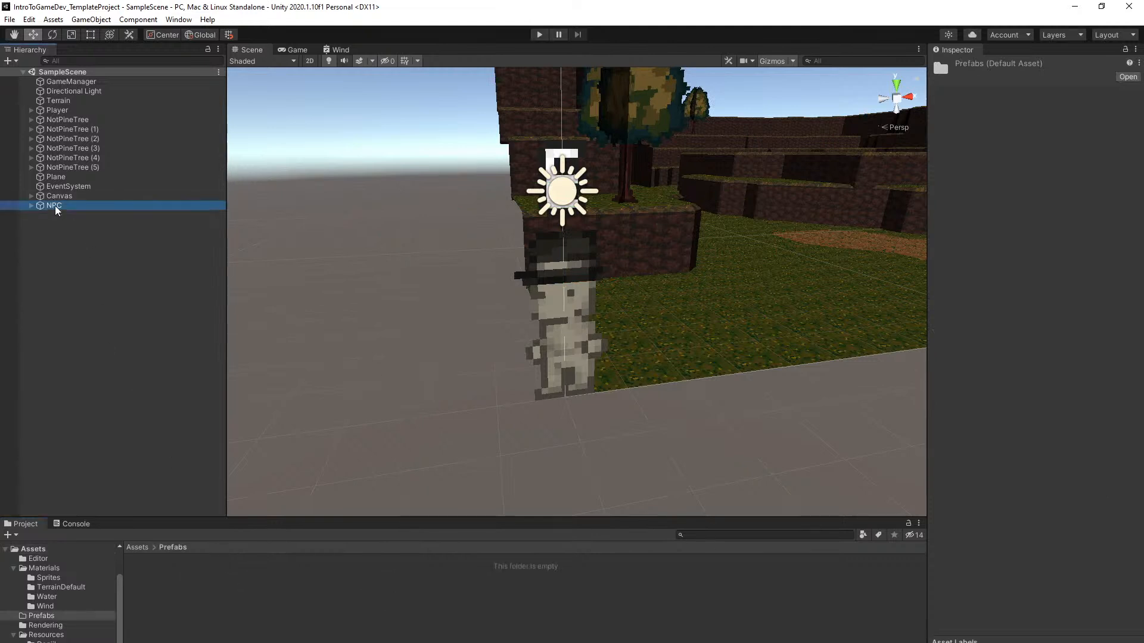
{"action": "left_click_drag", "start_coordinate": [114, 396], "coordinate": [192, 587]}
{"action": "left_click", "coordinate": [191, 584]}
{"action": "key", "text": "ctrl+s"}
Place a second NPC prefab instance by the dirt path at about X 12.45, Z 7.04, and save the scene
{"action": "left_click", "coordinate": [150, 571]}
{"action": "right_click_drag", "start_coordinate": [673, 387], "coordinate": [628, 388]}
{"action": "left_click_drag", "start_coordinate": [152, 591], "coordinate": [567, 315]}
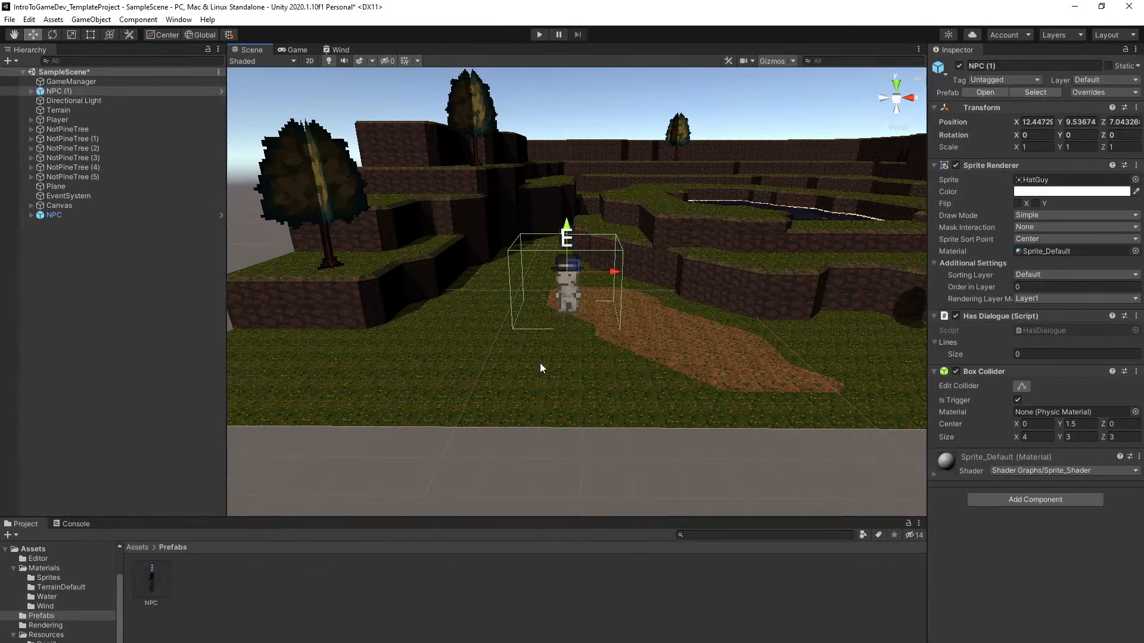
{"action": "key", "text": "ctrl+s"}
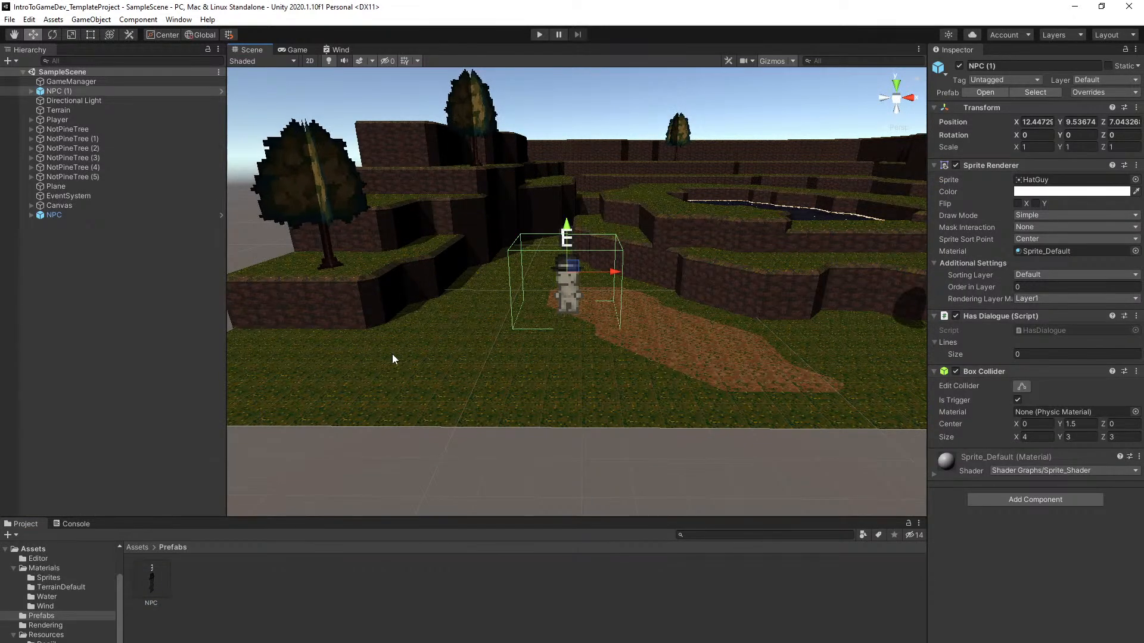
Move the original NPC onto the grass at about X 6.67, Z 5.37, and save the scene
{"action": "key", "text": "a"}
{"action": "right_click_drag", "start_coordinate": [616, 373], "coordinate": [615, 373]}
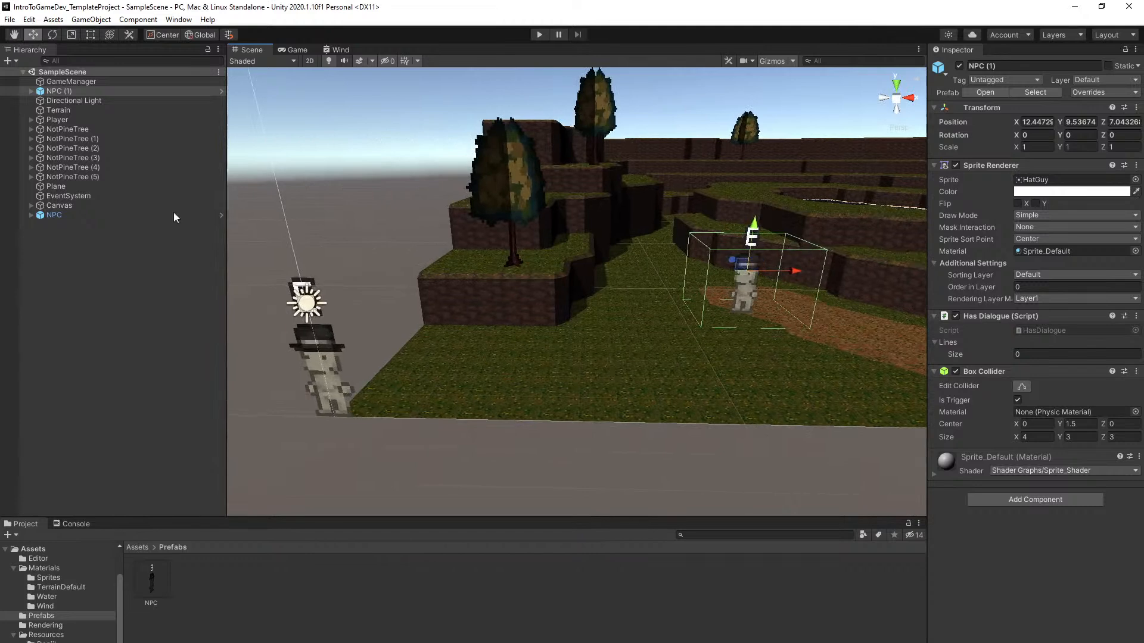
{"action": "left_click", "coordinate": [69, 216]}
{"action": "left_click_drag", "start_coordinate": [321, 356], "coordinate": [604, 284]}
{"action": "left_click", "coordinate": [634, 302]}
{"action": "right_click_drag", "start_coordinate": [634, 302], "coordinate": [651, 278]}
{"action": "key", "text": "w"}
{"action": "key", "text": "d"}
{"action": "key", "text": "w"}
{"action": "left_click", "coordinate": [428, 356]}
{"action": "key", "text": "ctrl+s"}
Set the Lines size to 2 in the original NPC's Has Dialogue script
{"action": "left_click", "coordinate": [89, 213]}
{"action": "left_click", "coordinate": [1069, 355]}
{"action": "type", "text": "2"}
{"action": "key", "text": "Return"}
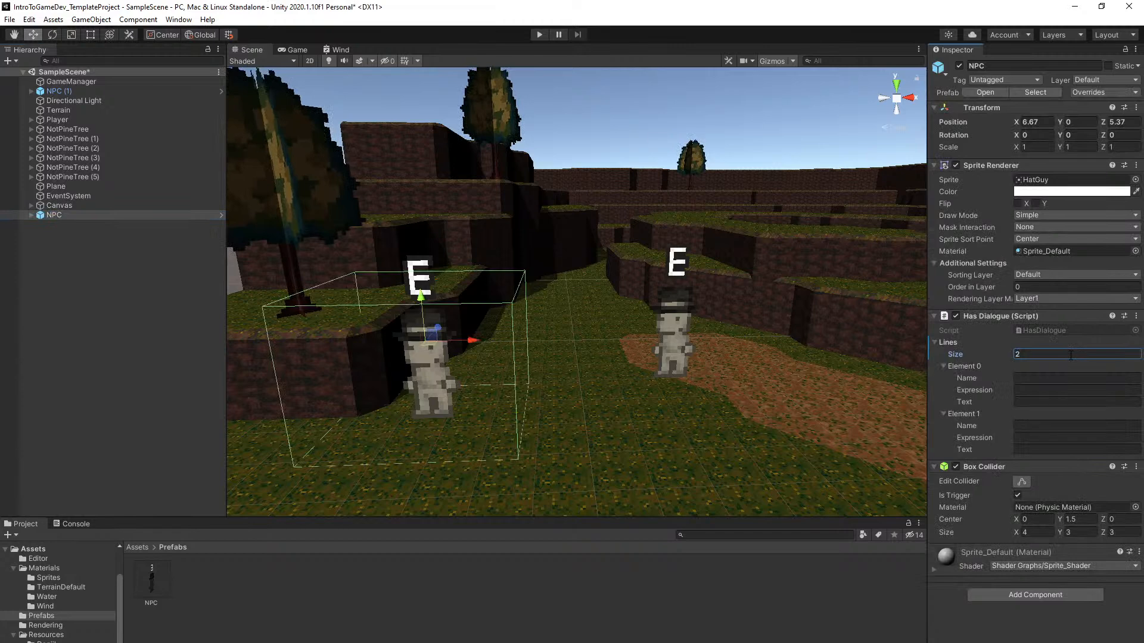
Enter the speaker's name and the expression Happy for the original NPC's first dialogue line
{"action": "left_click", "coordinate": [1043, 377]}
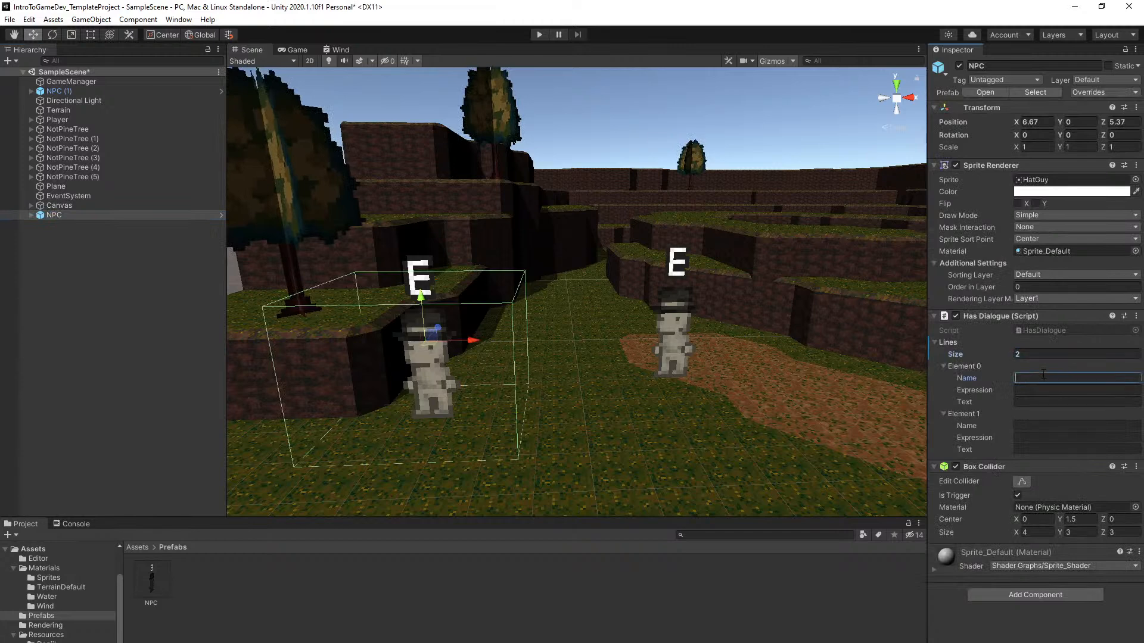
{"action": "type", "text": "dANIIL"}
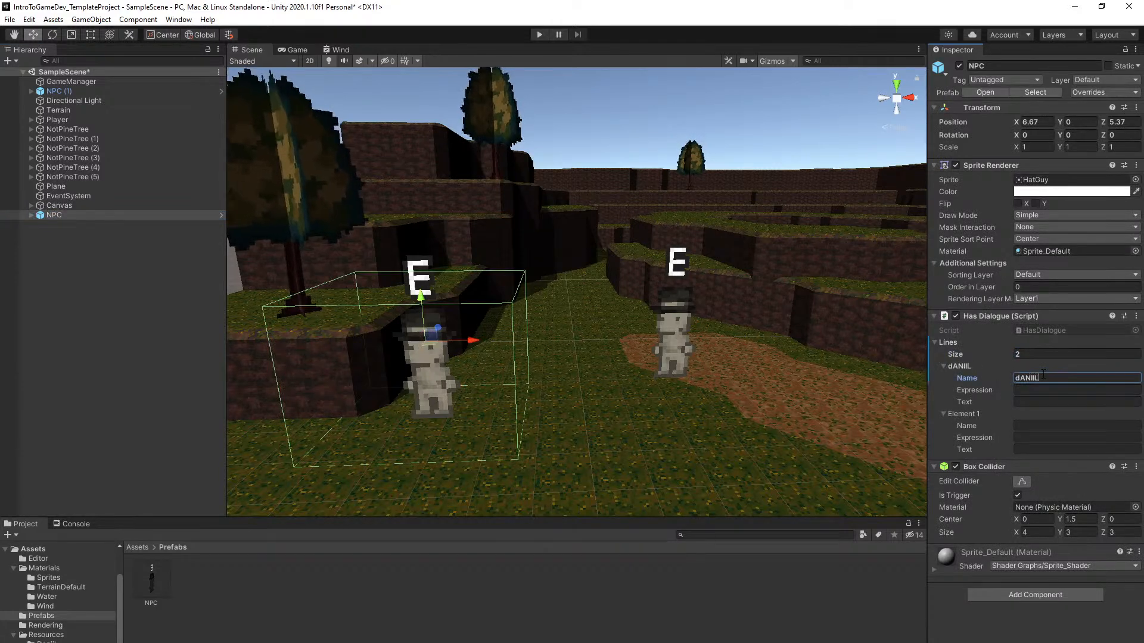
{"action": "key", "text": "BackSpace"}
{"action": "key", "text": "BackSpace"}
{"action": "key", "text": "BackSpace"}
{"action": "type", "text": "Da"}
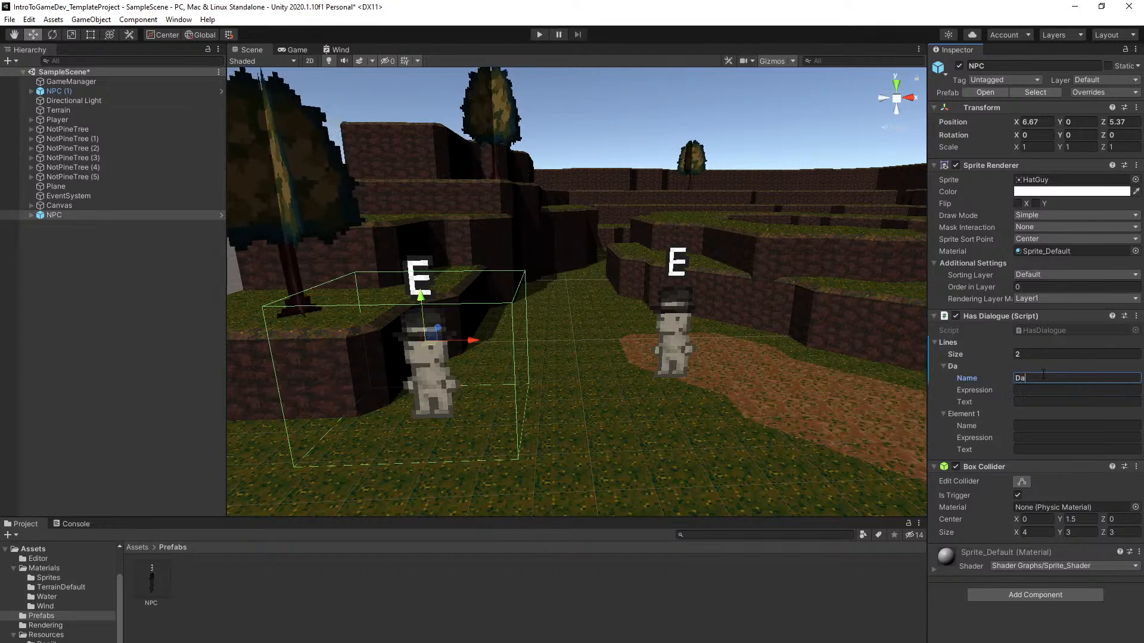
{"action": "type", "text": "niil"}
{"action": "key", "text": "Tab"}
{"action": "type", "text": "Happy"}
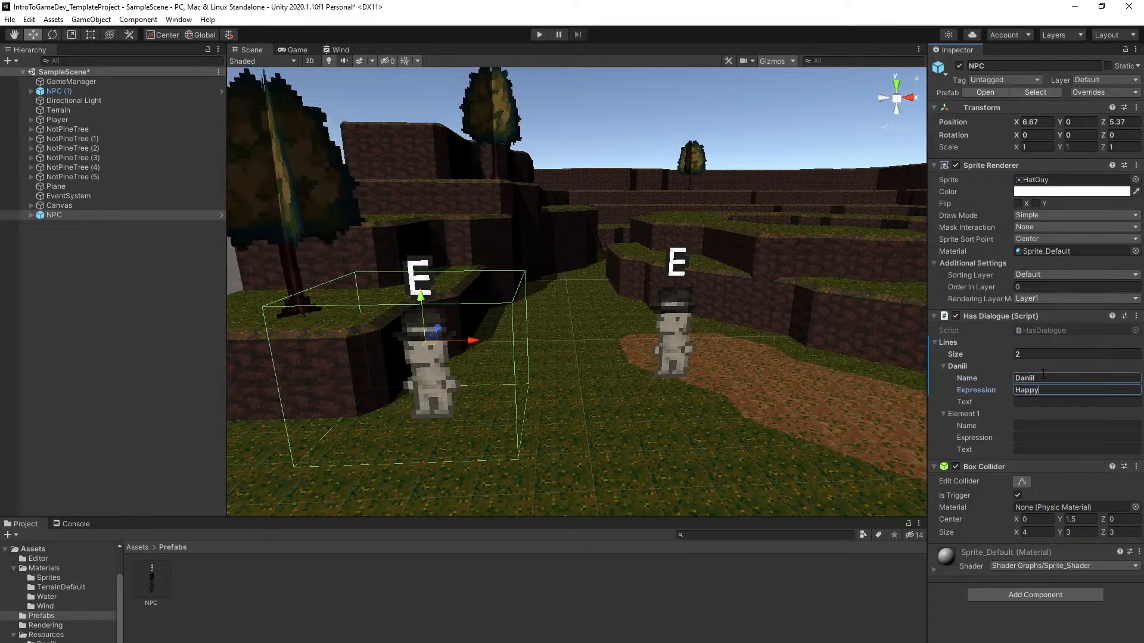
Set the first dialogue line's text to "I am a cool hat guy"
{"action": "key", "text": "Tab"}
{"action": "type", "text": "I am a coolk ha"}
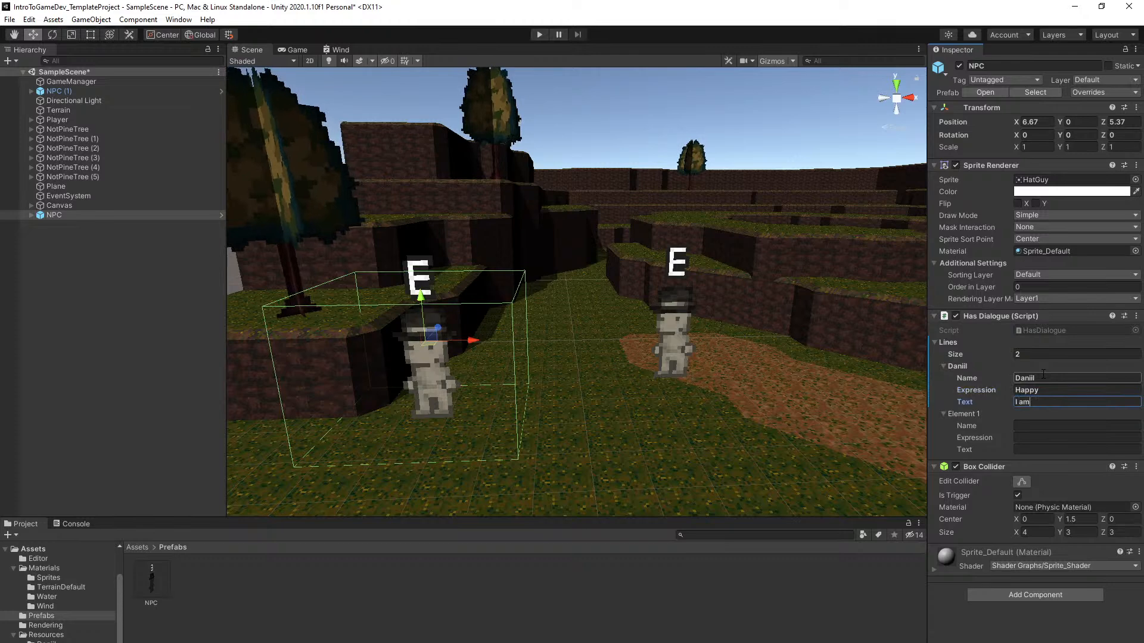
{"action": "key", "text": "BackSpace"}
{"action": "key", "text": "BackSpace"}
{"action": "key", "text": "BackSpace"}
{"action": "key", "text": "BackSpace"}
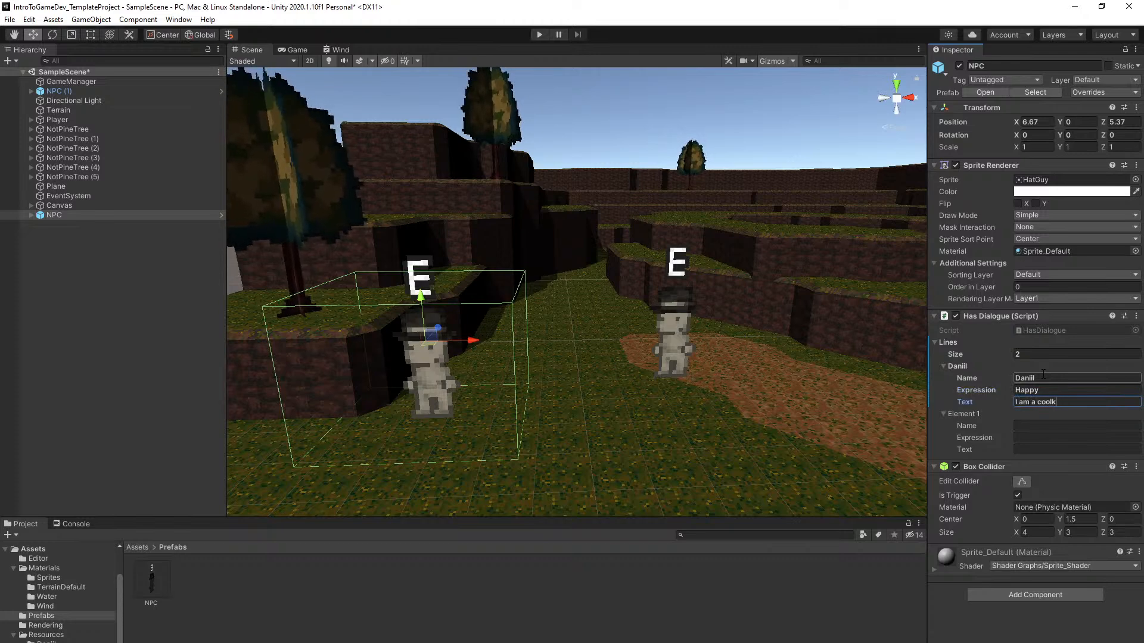
{"action": "type", "text": "hat guy"}
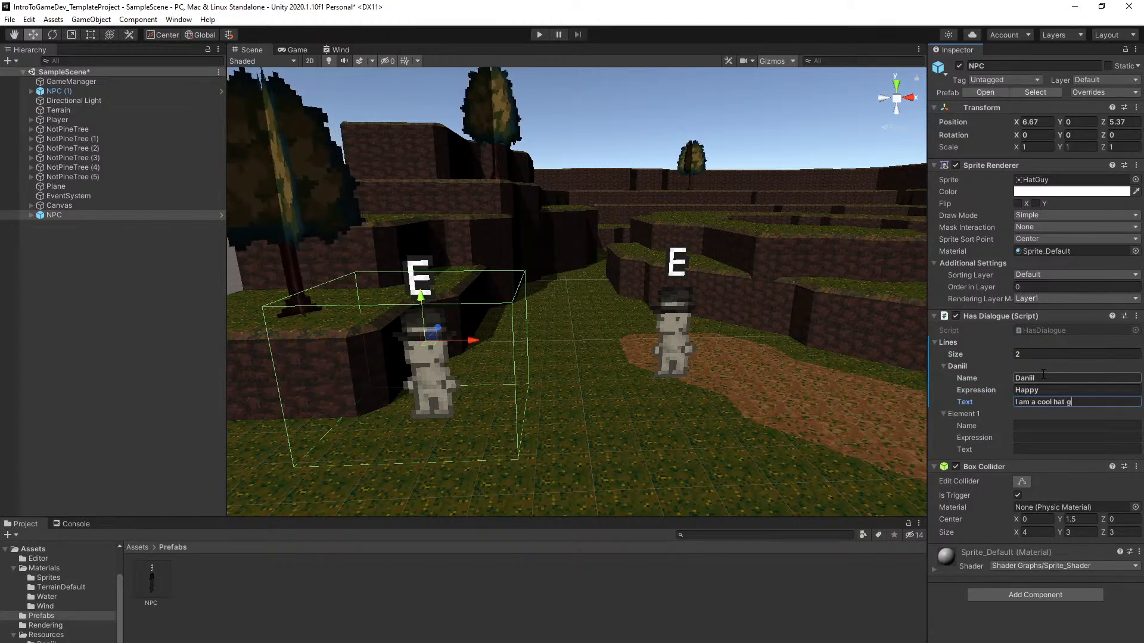
Reduce the original NPC's dialogue Lines size to 1 and save the scene
{"action": "left_click", "coordinate": [1033, 358]}
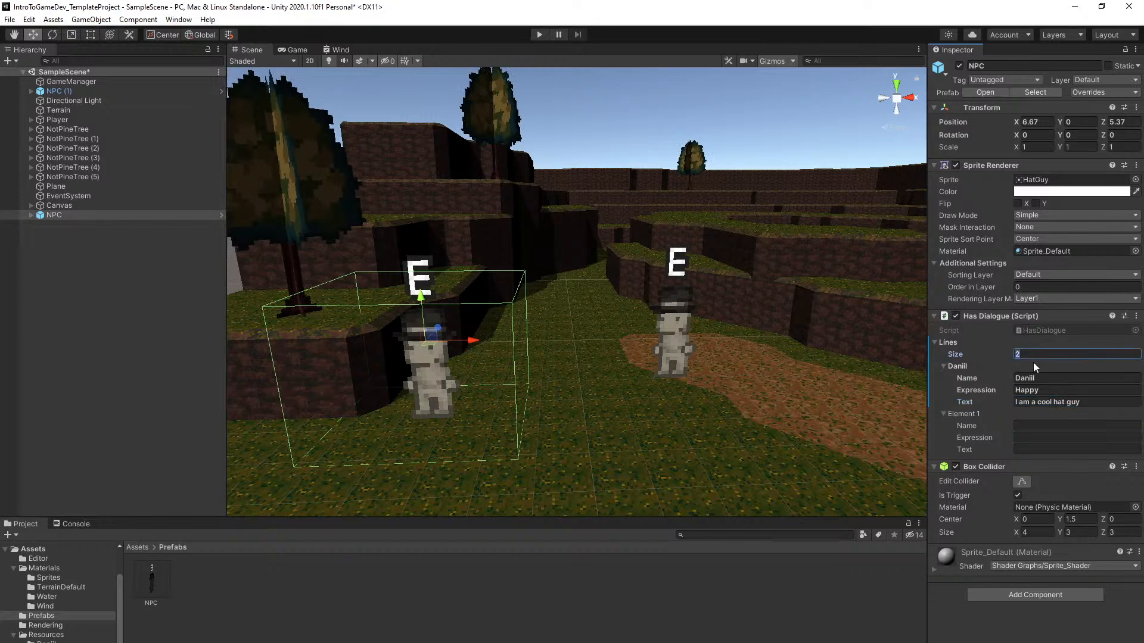
{"action": "type", "text": "1"}
{"action": "key", "text": "Return"}
{"action": "key", "text": "ctrl+s"}
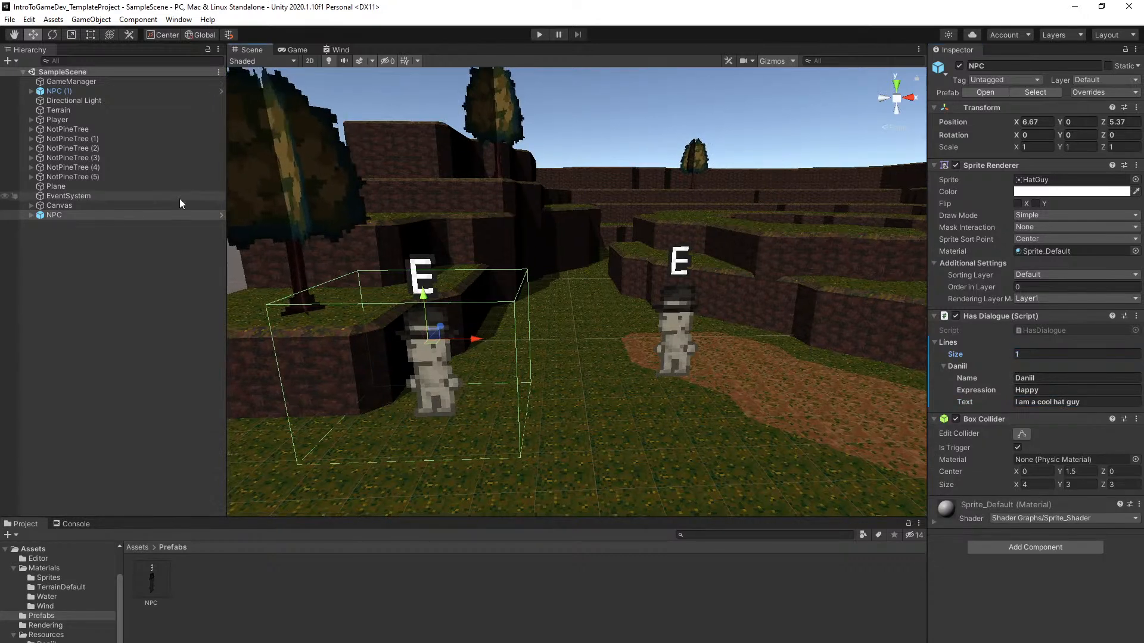
Reorder the second NPC below the original in the hierarchy and set its dialogue Lines size to 1
{"action": "left_click_drag", "start_coordinate": [68, 90], "coordinate": [61, 221]}
{"action": "left_click", "coordinate": [1049, 353]}
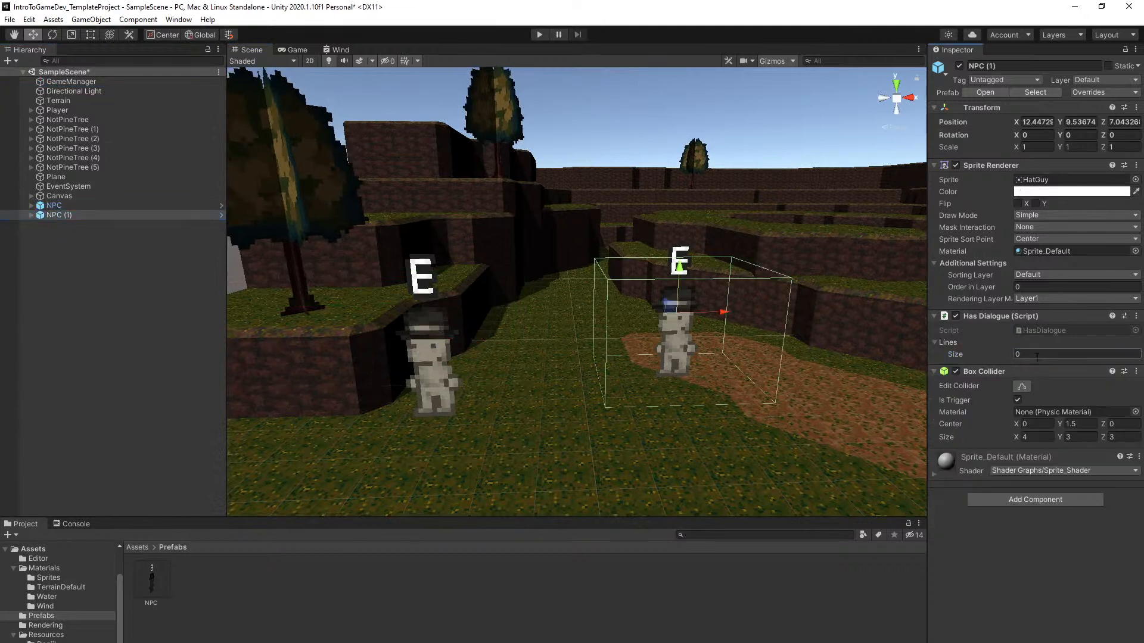
{"action": "type", "text": "1"}
{"action": "right_click", "coordinate": [1020, 355]}
{"action": "left_click", "coordinate": [774, 337]}
{"action": "key", "text": "Tab"}
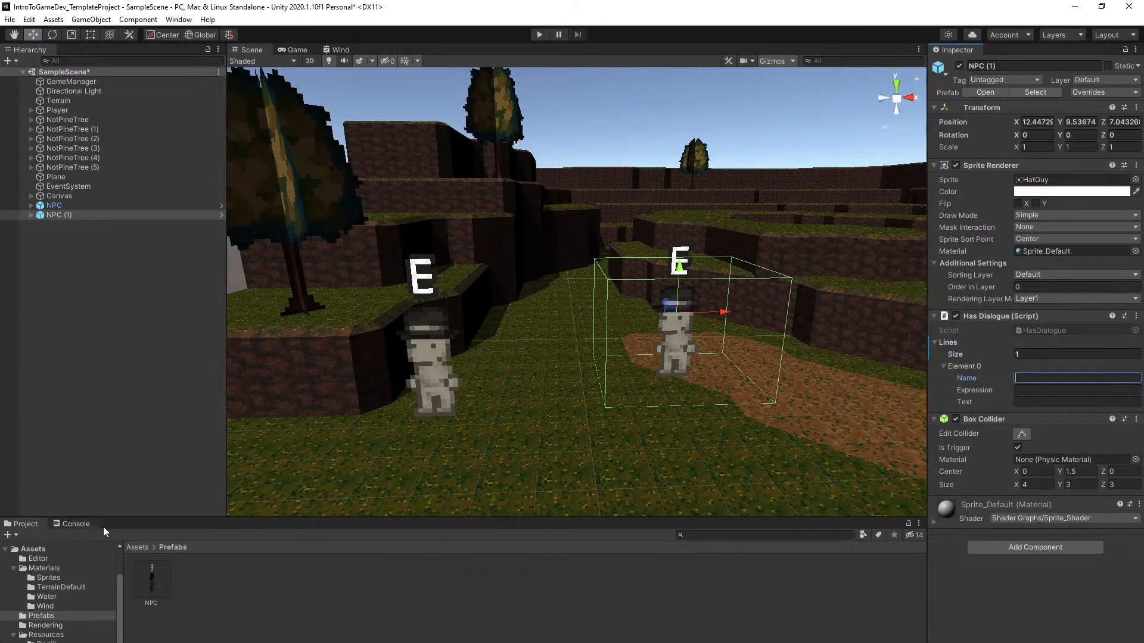
Look up the available expression names in the hat character's Resources folder
{"action": "left_click", "coordinate": [137, 549]}
{"action": "double_click", "coordinate": [328, 581]}
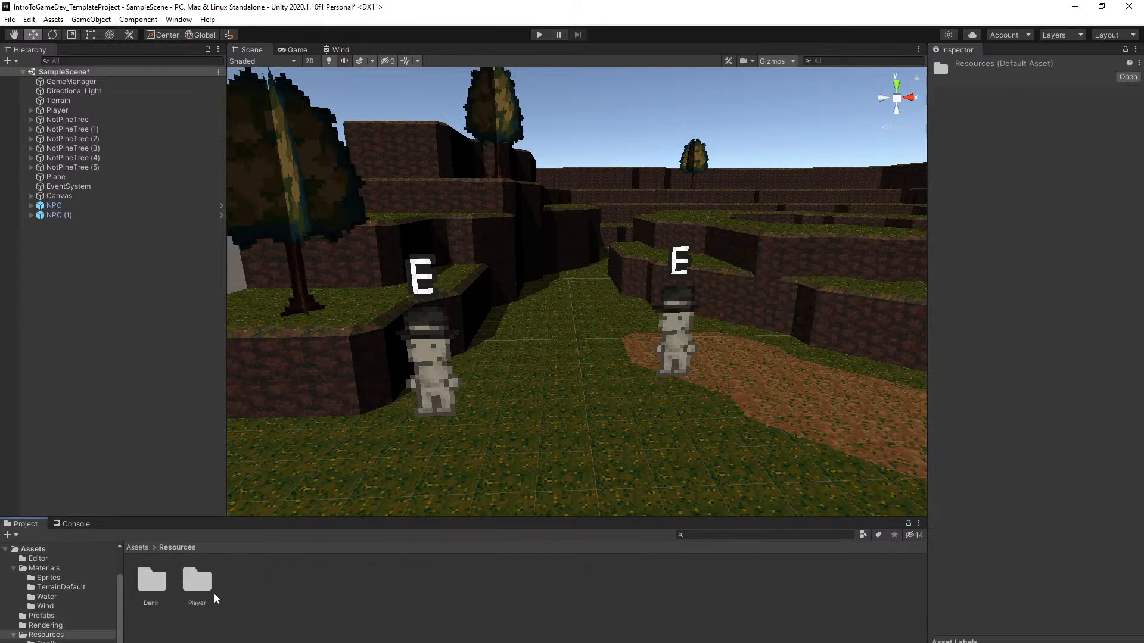
{"action": "double_click", "coordinate": [151, 605]}
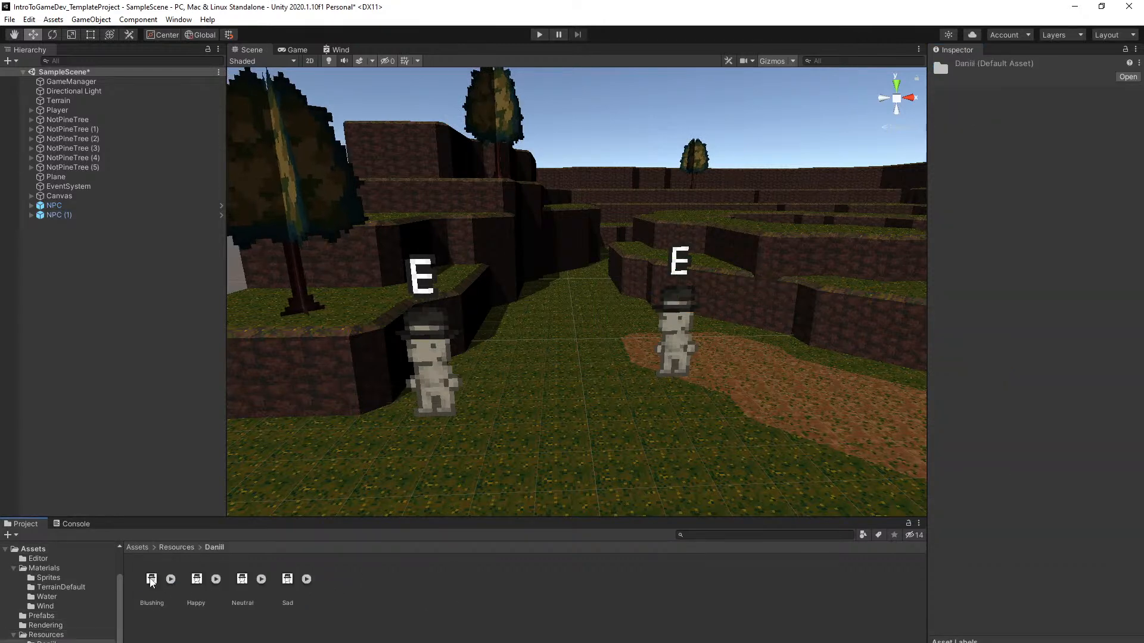
{"action": "left_click", "coordinate": [169, 549]}
{"action": "left_click", "coordinate": [142, 548]}
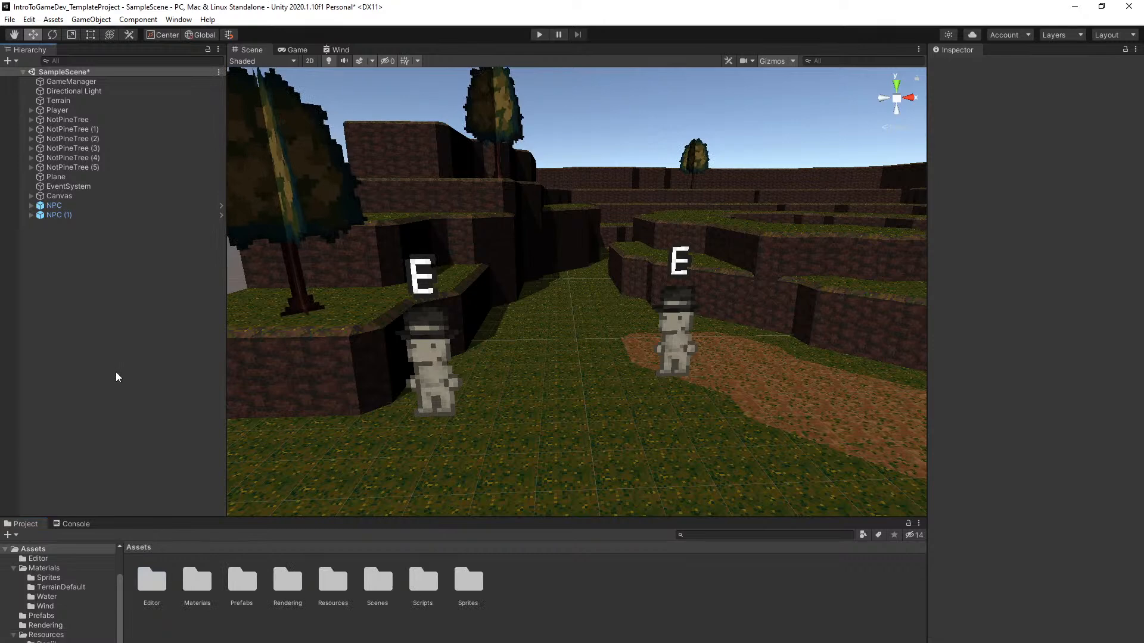
Enter the speaker's name for the second NPC's dialogue line, using the original NPC's line as reference
{"action": "left_click", "coordinate": [69, 216]}
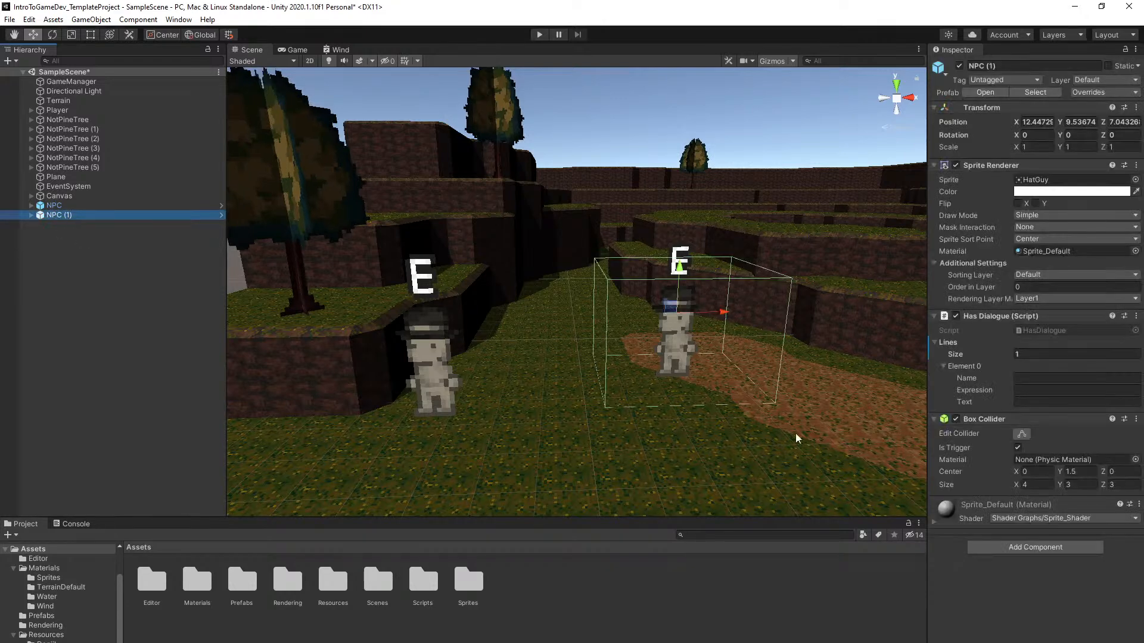
{"action": "left_click", "coordinate": [418, 311]}
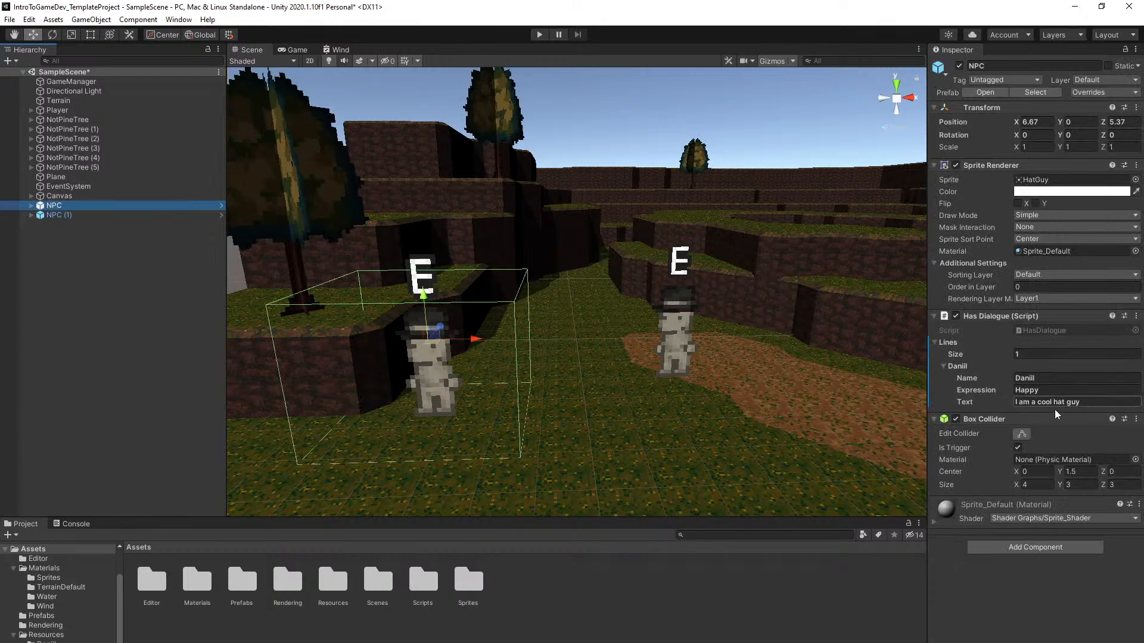
{"action": "left_click", "coordinate": [60, 215]}
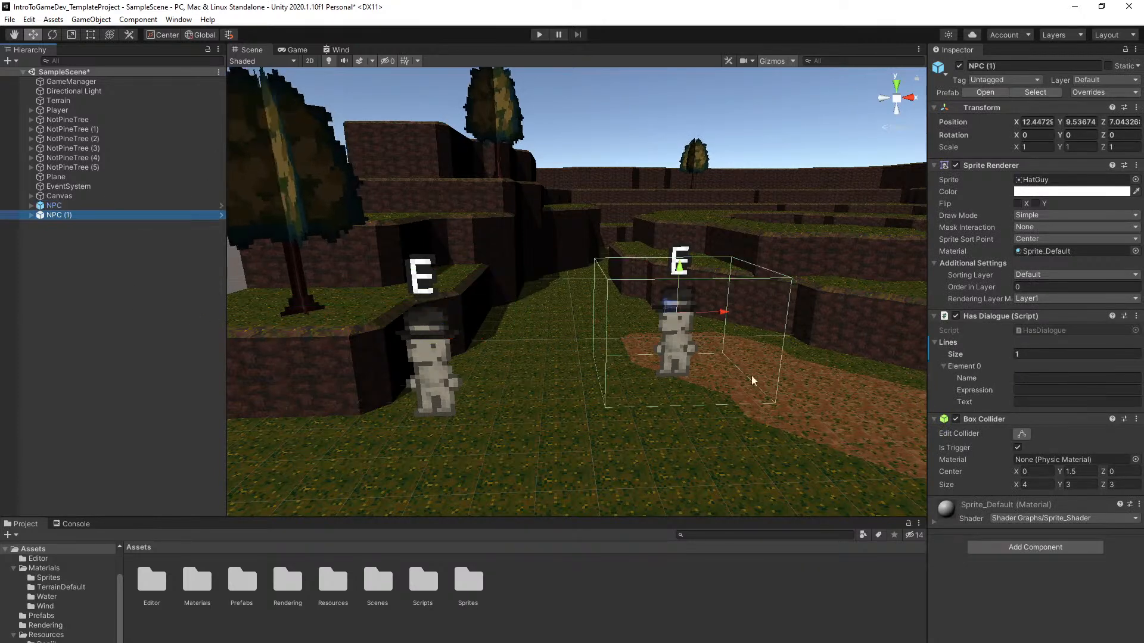
{"action": "left_click", "coordinate": [1023, 379]}
{"action": "type", "text": "Daniil"}
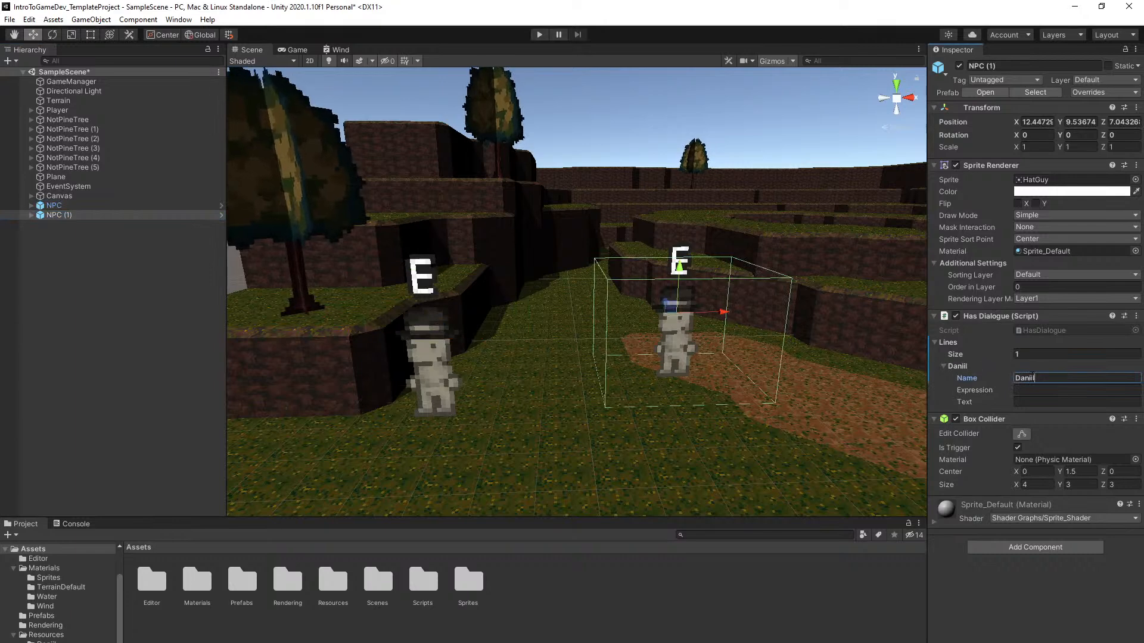
{"action": "key", "text": "Tab"}
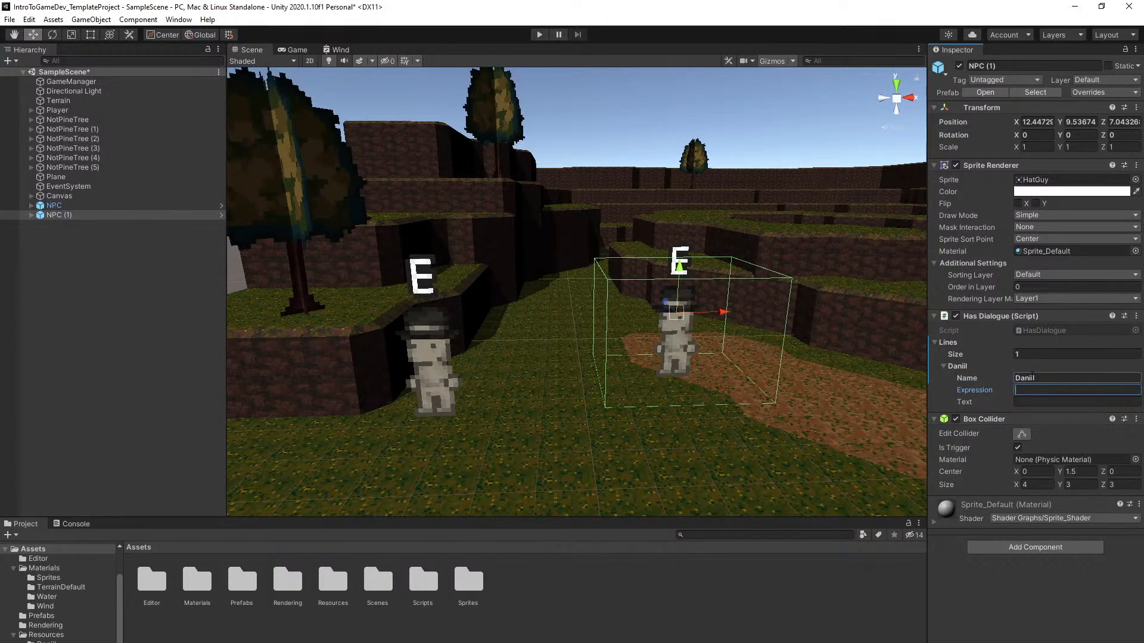
Set the second NPC's dialogue expression to Neutral and its text to "I am a cooler hat guy", and save the scene
{"action": "type", "text": "tral"}
{"action": "key", "text": "Tab"}
{"action": "type", "text": "I am a cooler hat guy"}
{"action": "right_click_drag", "start_coordinate": [806, 333], "coordinate": [809, 324]}
{"action": "key", "text": "ctrl+s"}
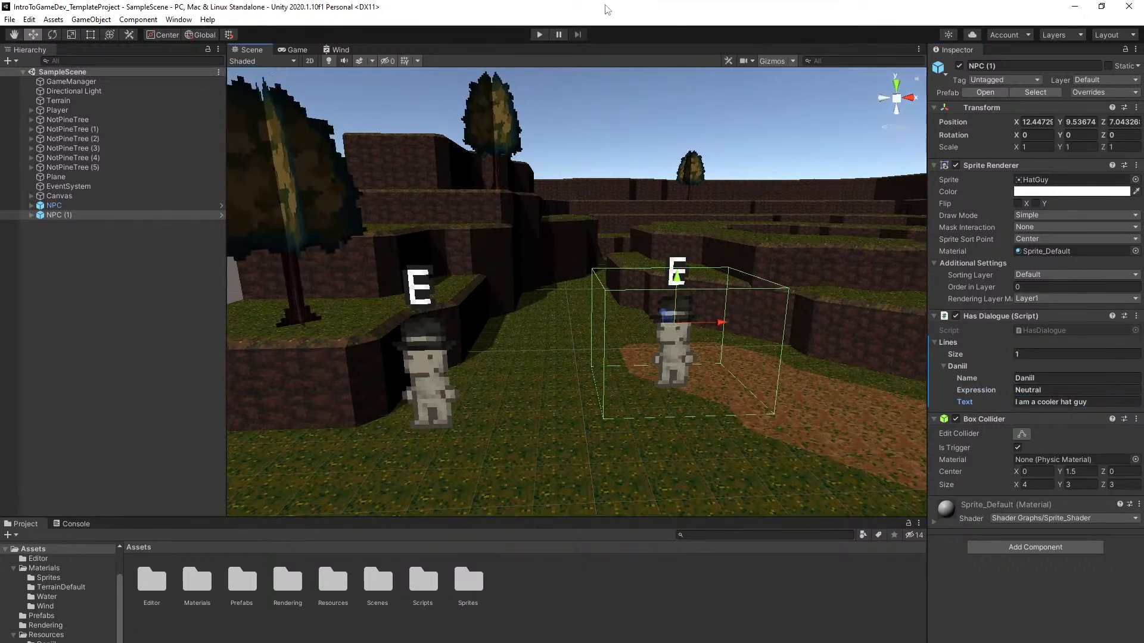
Run the game, walk the player to the original NPC, and play through its dialogue
{"action": "left_click", "coordinate": [535, 36]}
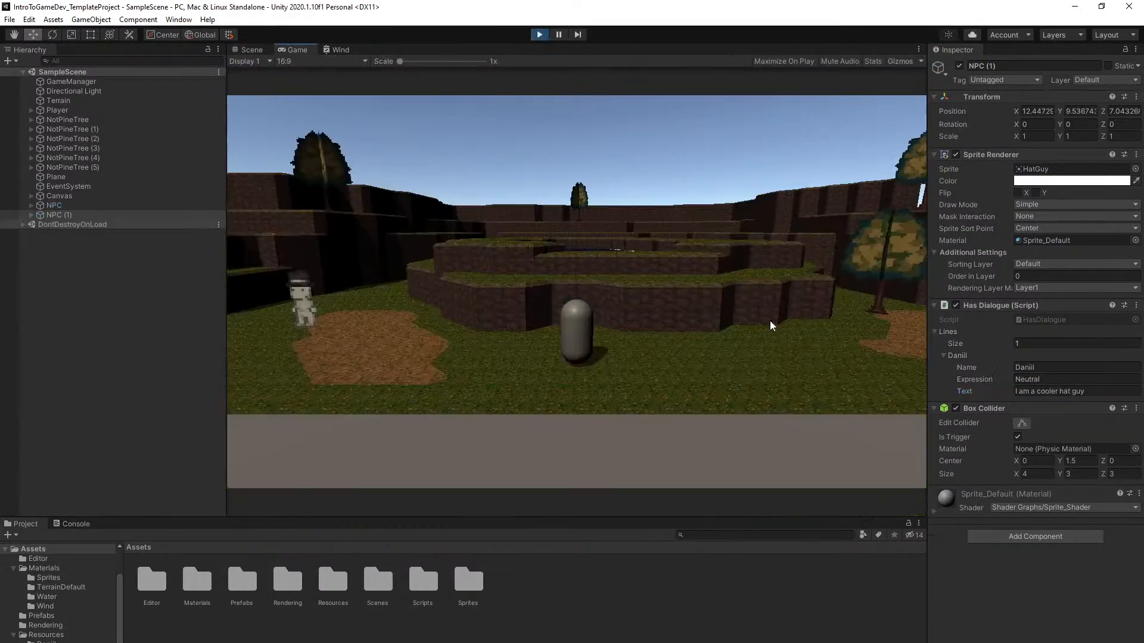
{"action": "key", "text": "a"}
{"action": "key", "text": "space"}
{"action": "key", "text": "a"}
{"action": "key", "text": "s"}
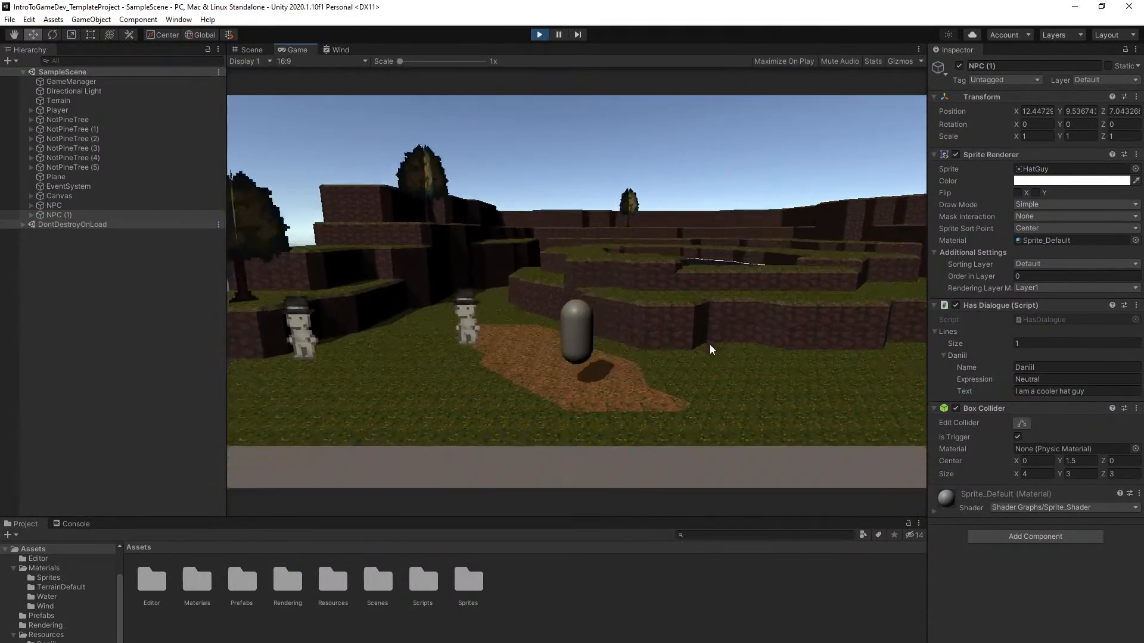
{"action": "key", "text": "w"}
{"action": "key", "text": "w"}
{"action": "key", "text": "a"}
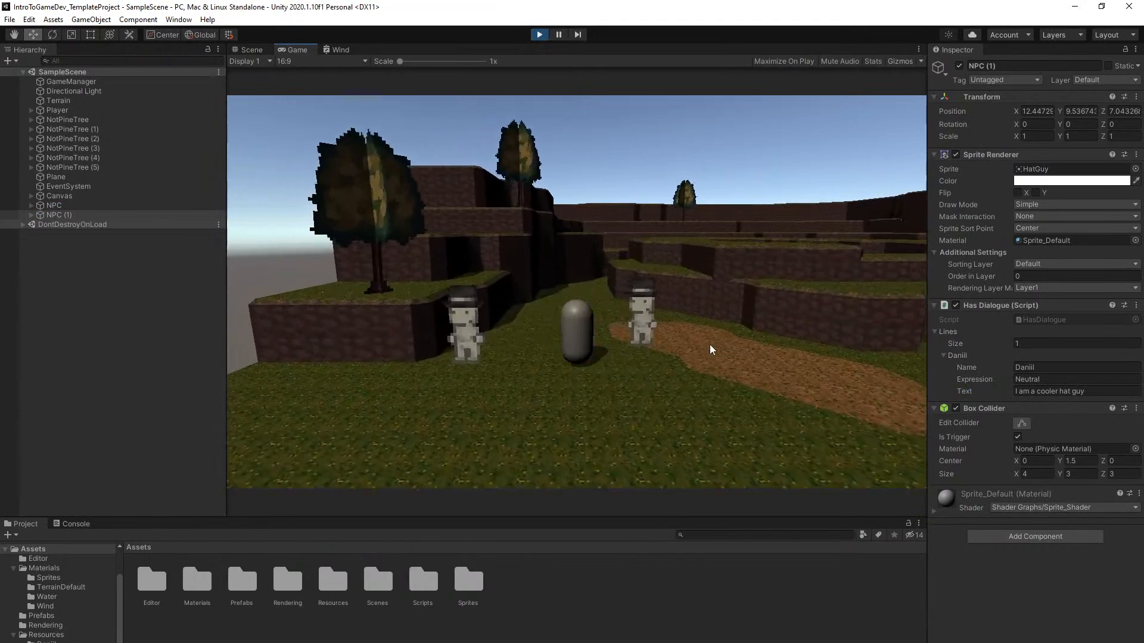
{"action": "key", "text": "d"}
{"action": "key", "text": "e"}
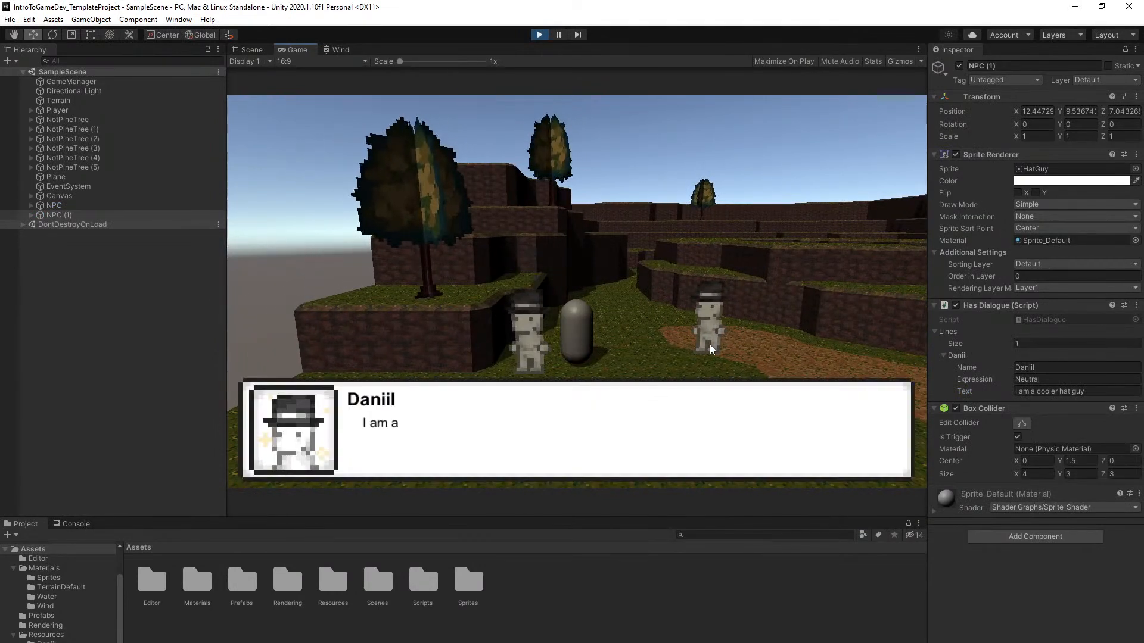
{"action": "key", "text": "e"}
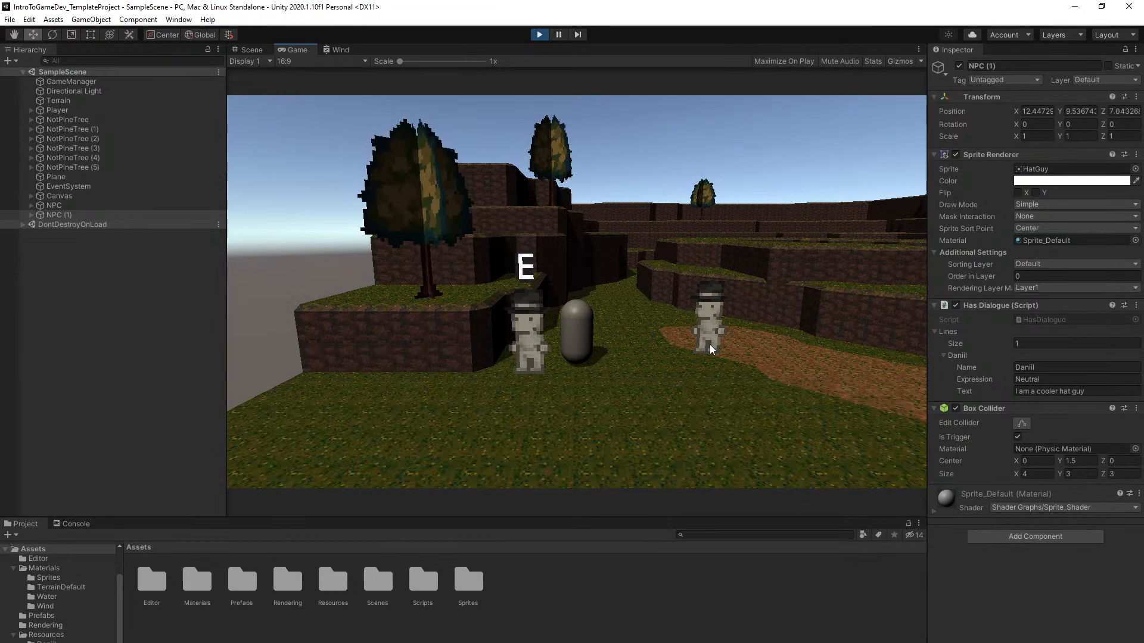
Walk the player to the second NPC and play through its dialogue
{"action": "key", "text": "d"}
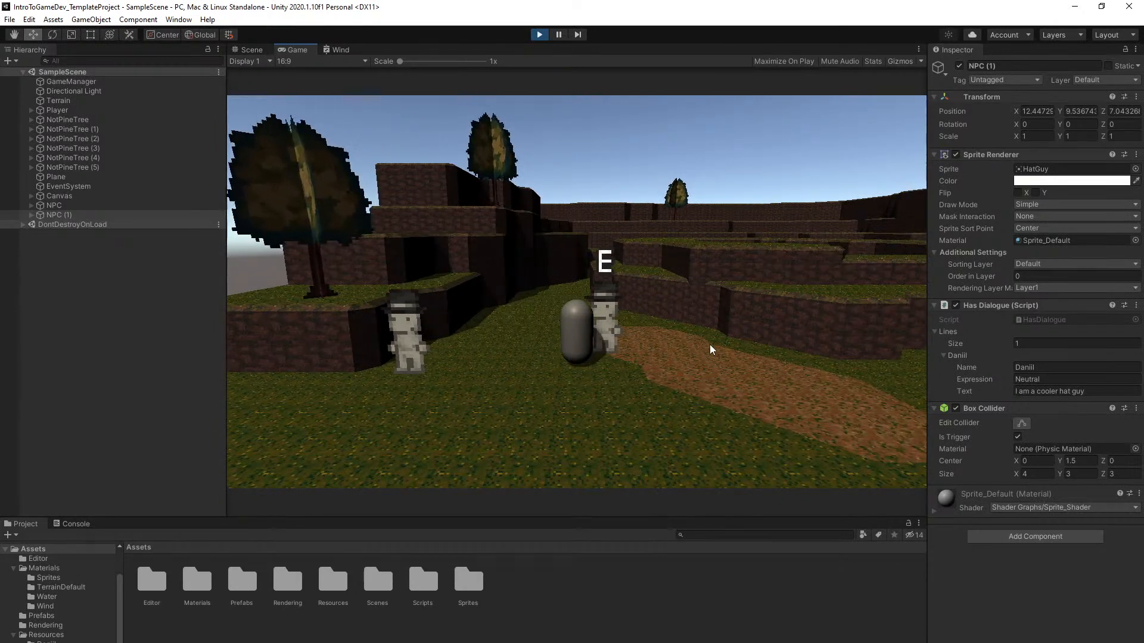
{"action": "key", "text": "e"}
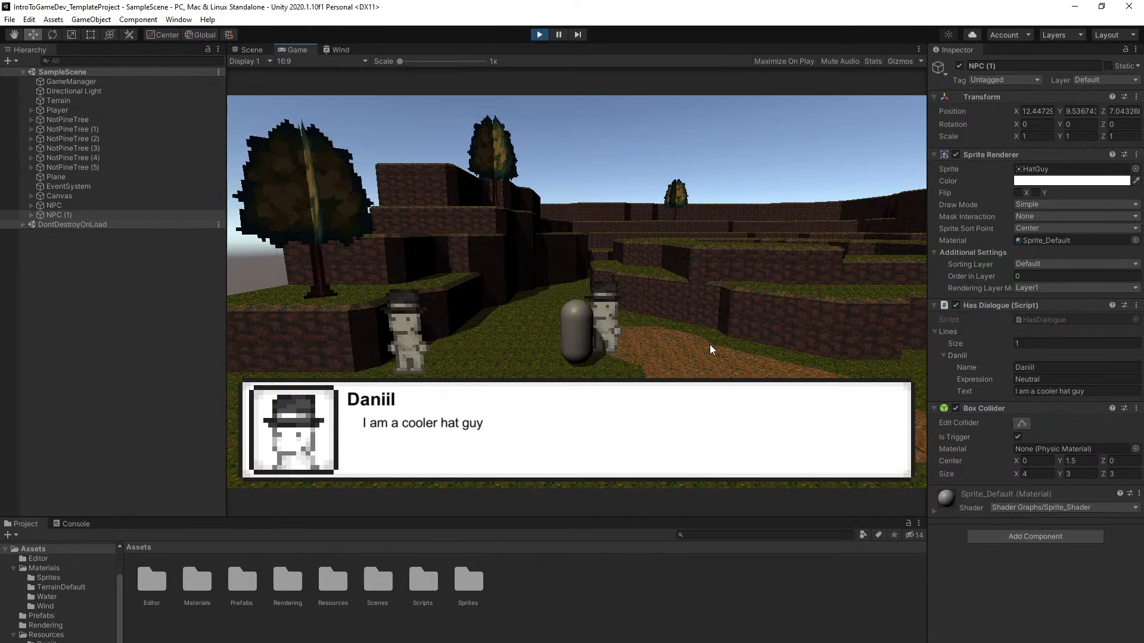
{"action": "key", "text": "e"}
Move the player around the terrain and past both NPCs to check their interaction prompts, and stop the game
{"action": "key", "text": "d"}
{"action": "key", "text": "space"}
{"action": "key", "text": "w"}
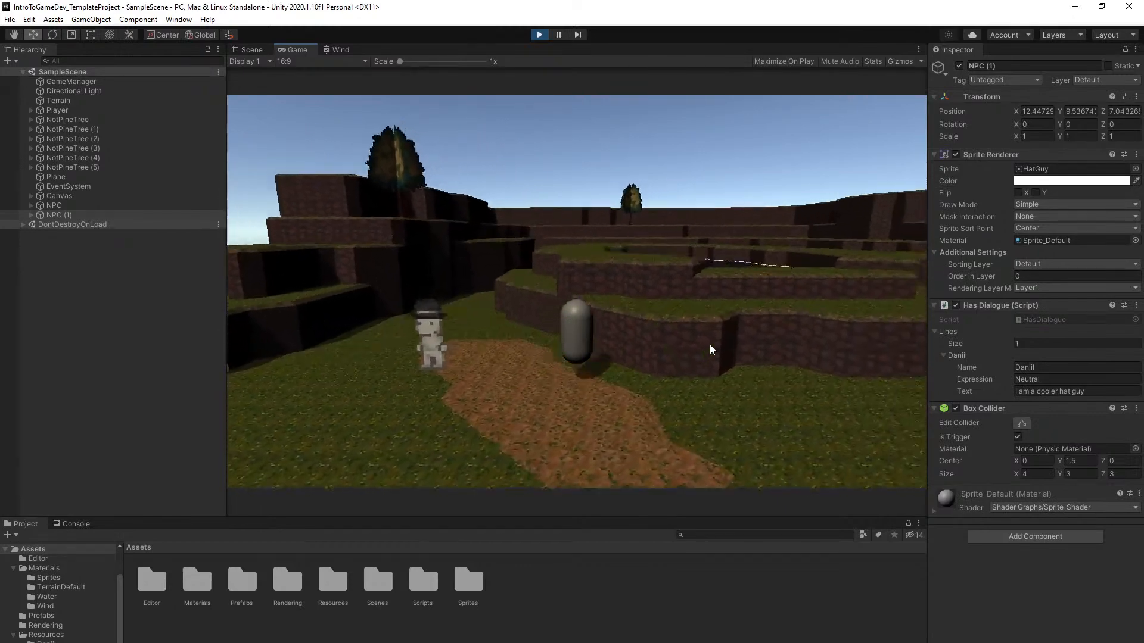
{"action": "key", "text": "s"}
{"action": "key", "text": "a"}
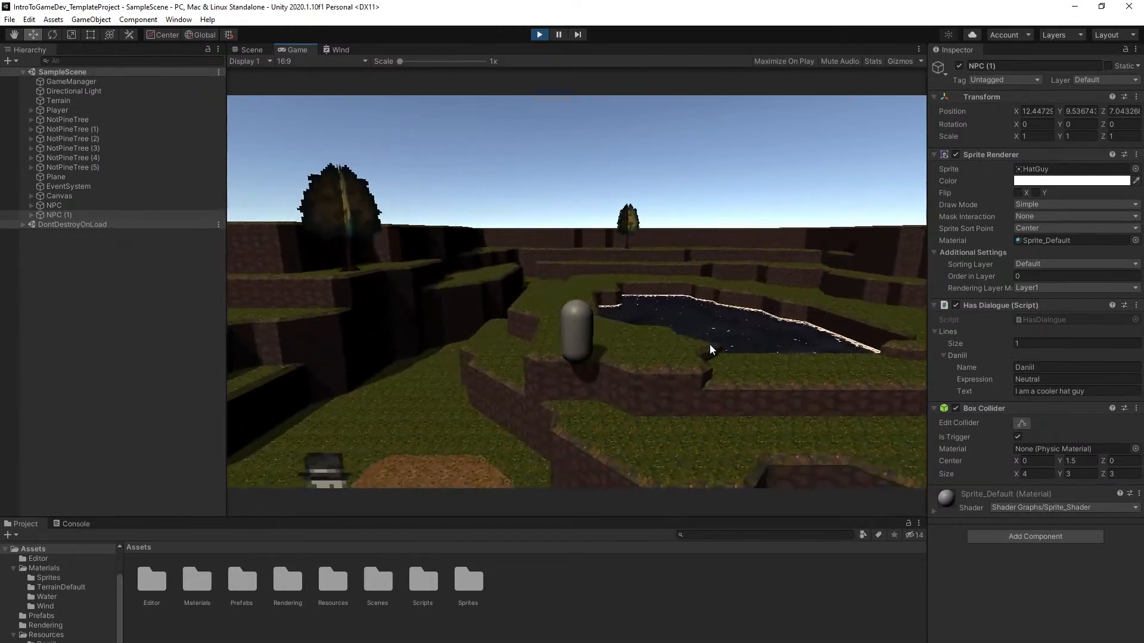
{"action": "key", "text": "s"}
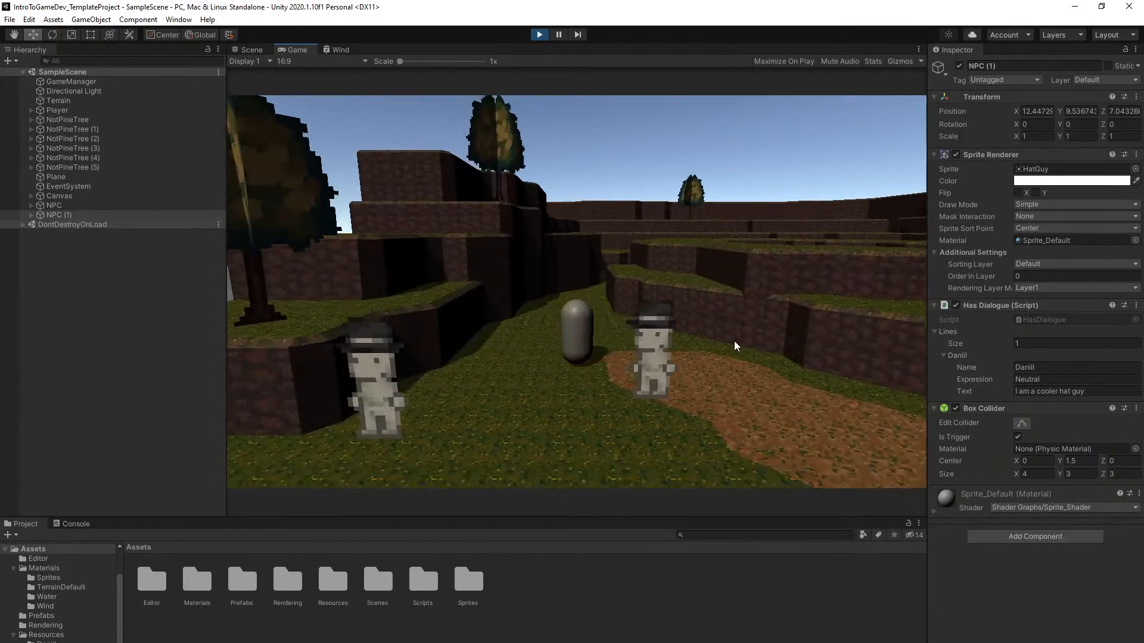
{"action": "key", "text": "d"}
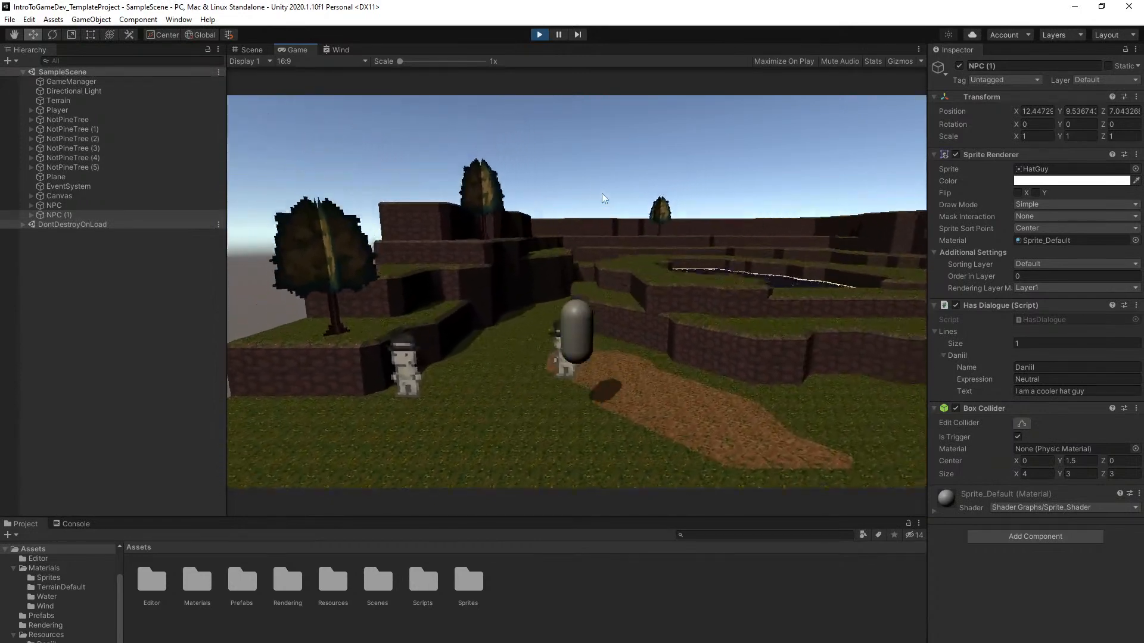
{"action": "key", "text": "d"}
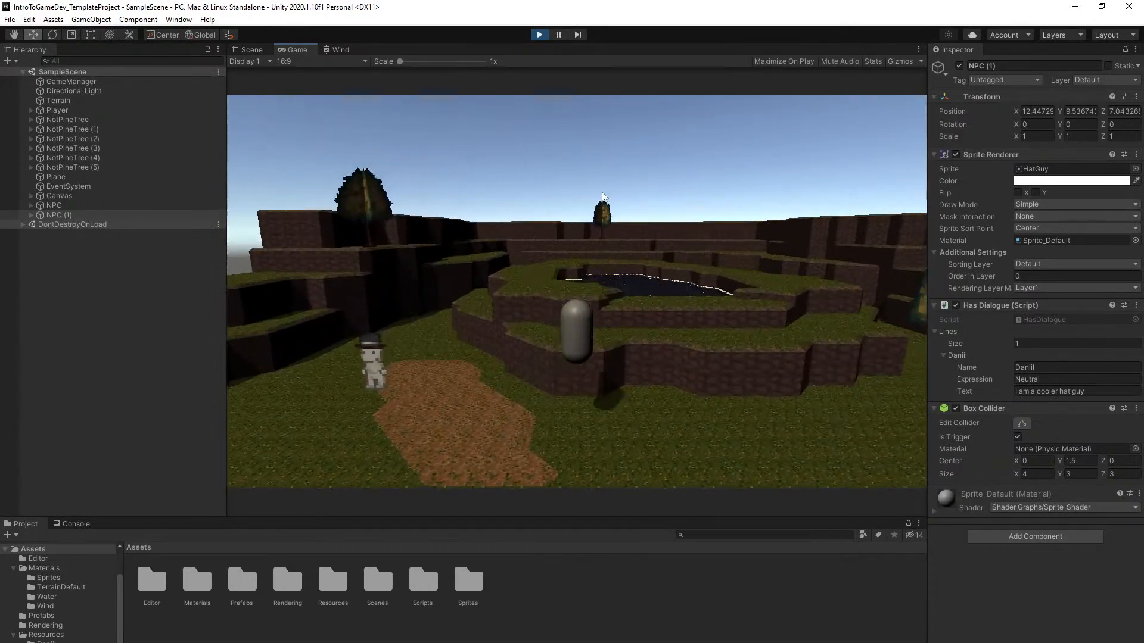
{"action": "key", "text": "a"}
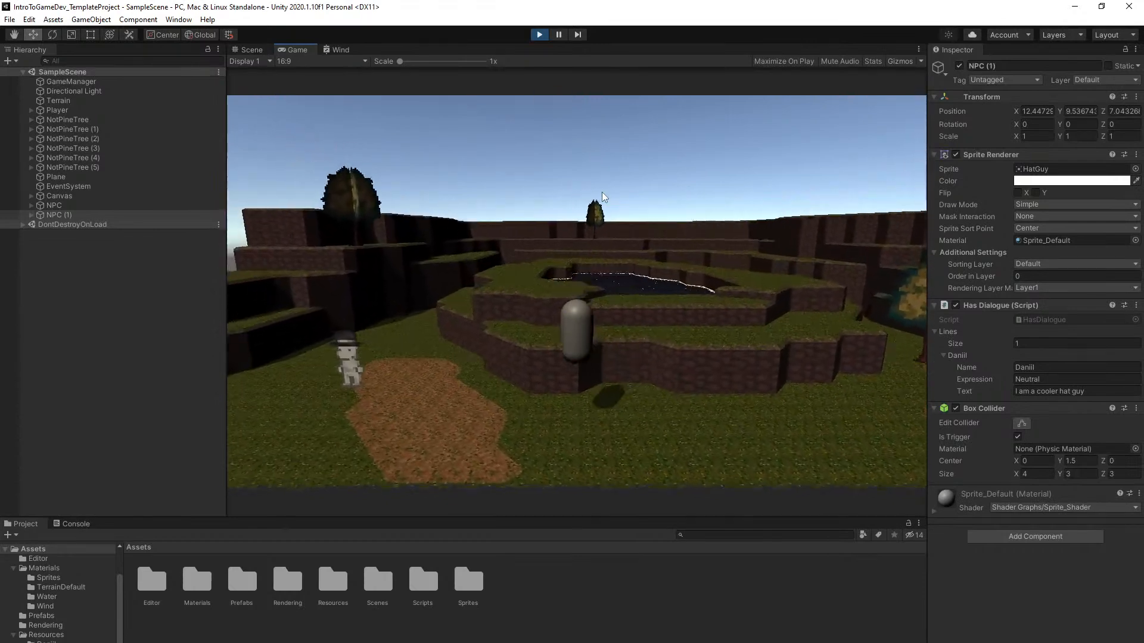
{"action": "key", "text": "a"}
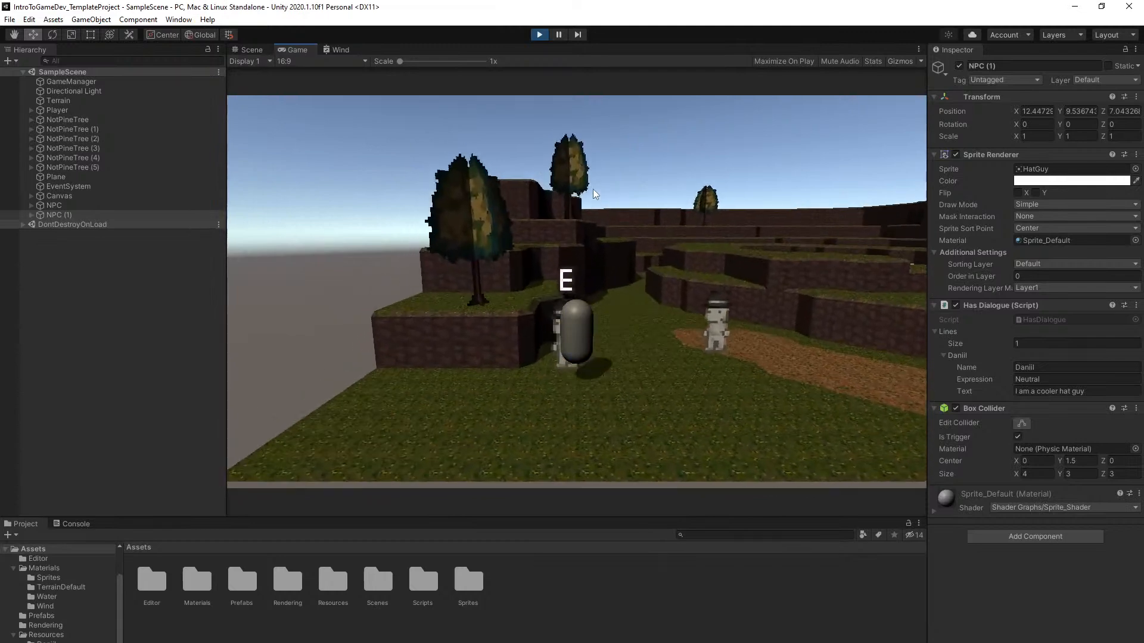
{"action": "left_click", "coordinate": [538, 34]}
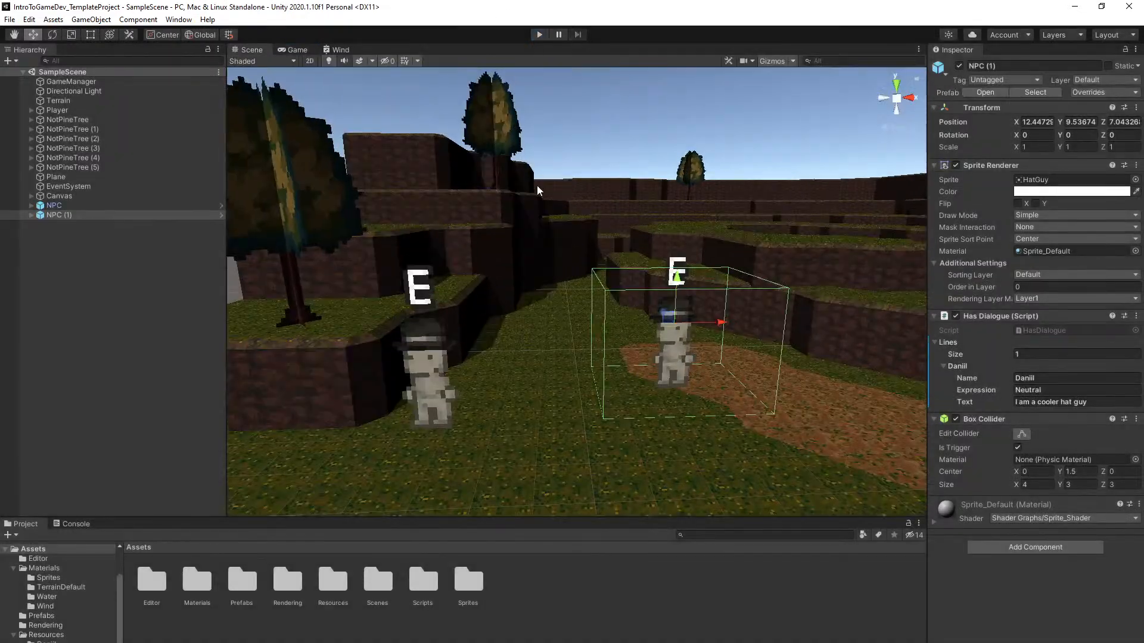
Move the original NPC's Prompt child beside the character, to about X 1.06 and Y 1.86
{"action": "left_click", "coordinate": [418, 283]}
{"action": "left_click", "coordinate": [31, 215]}
{"action": "left_click", "coordinate": [31, 205]}
{"action": "left_click", "coordinate": [67, 214]}
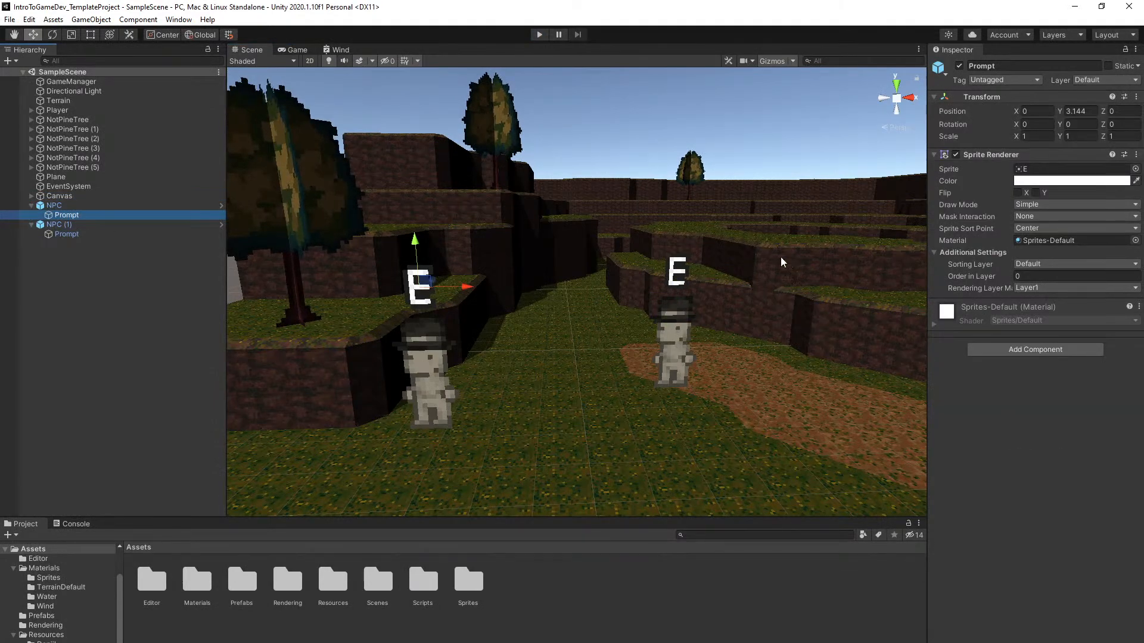
{"action": "left_click_drag", "start_coordinate": [464, 287], "coordinate": [527, 292]}
{"action": "left_click_drag", "start_coordinate": [475, 254], "coordinate": [480, 314]}
{"action": "key", "text": "f"}
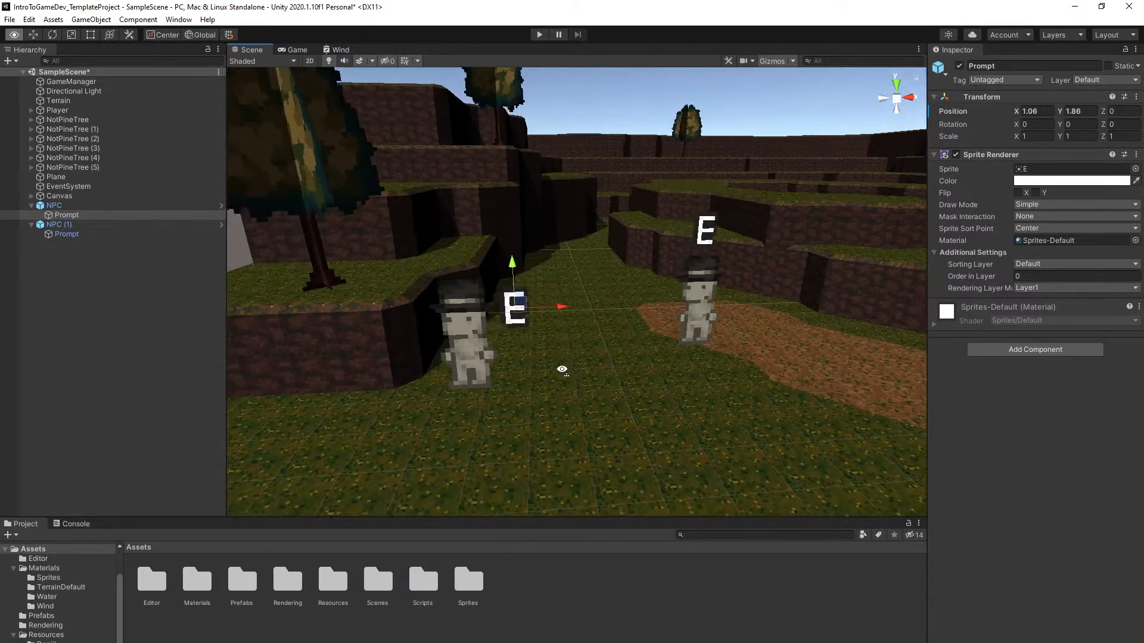
Revert the Prompt's position override to the prefab value, undo the extra sideways move, and save the scene
{"action": "right_click", "coordinate": [948, 111]}
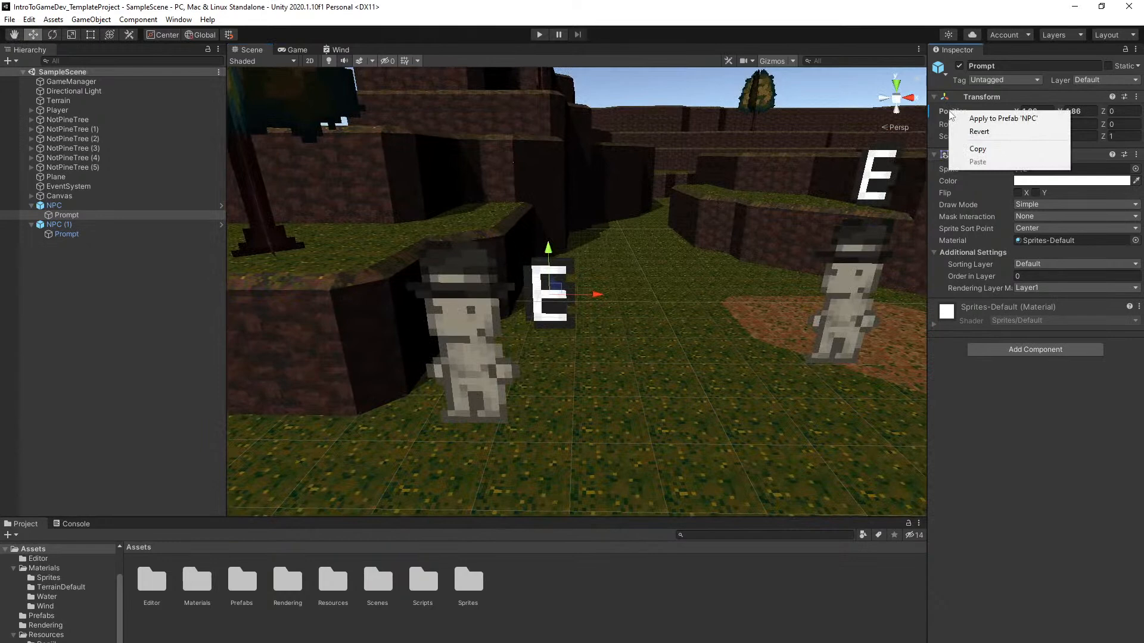
{"action": "left_click", "coordinate": [979, 131]}
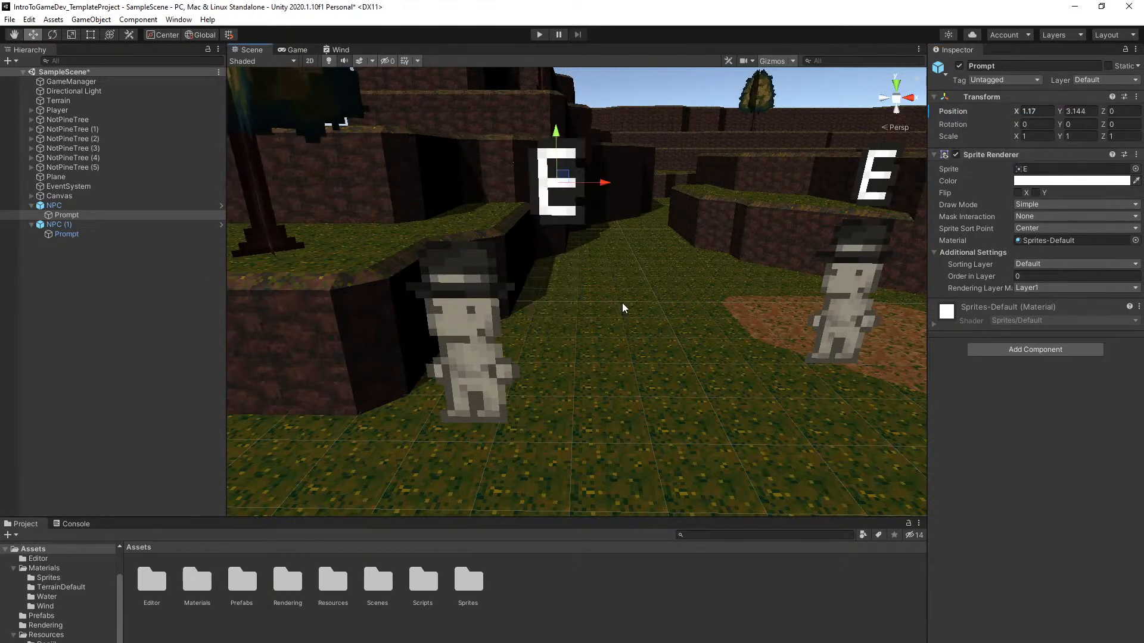
{"action": "key", "text": "ctrl+z"}
{"action": "key", "text": "ctrl+s"}
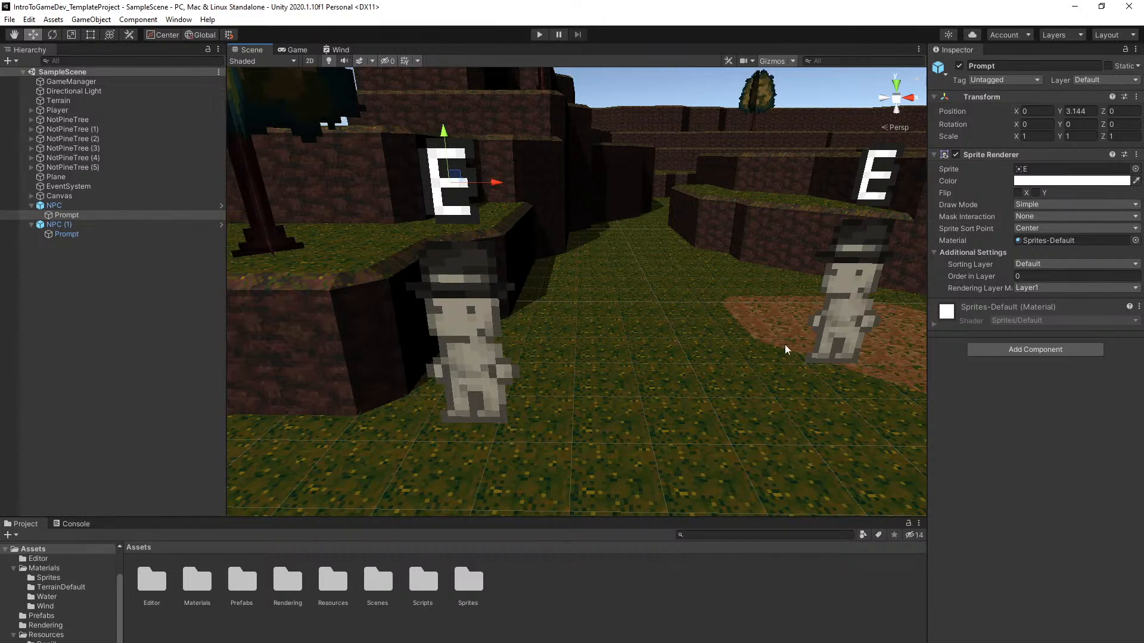
{"action": "right_click_drag", "start_coordinate": [460, 318], "coordinate": [526, 308]}
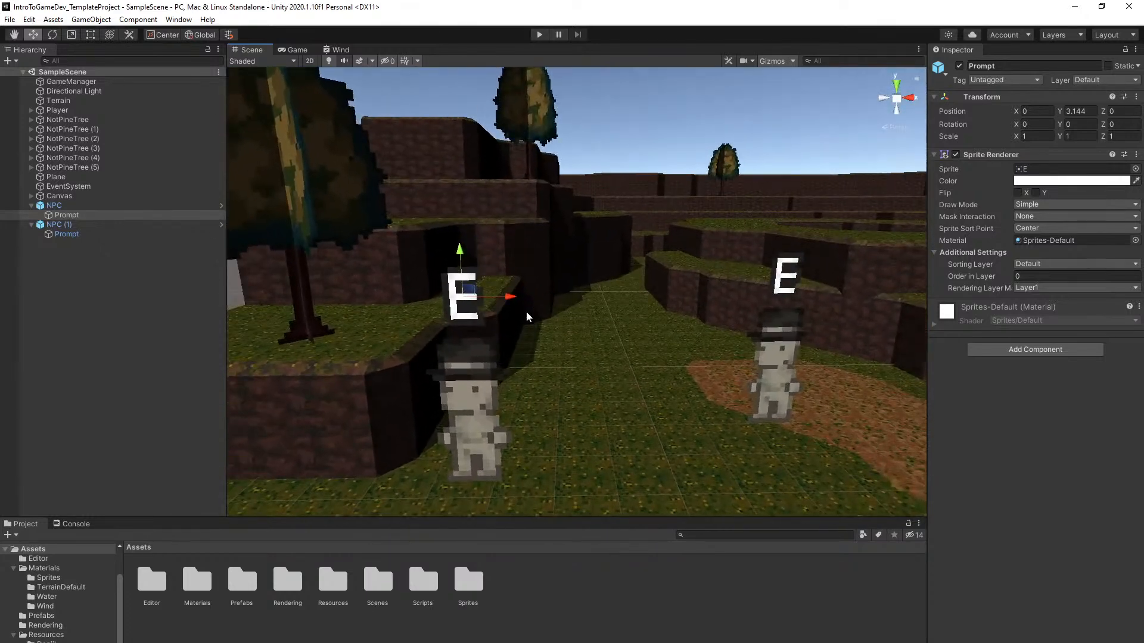
{"action": "mouse_move", "coordinate": [511, 298]}
{"action": "left_mouse_down"}
{"action": "mouse_move", "coordinate": [557, 299]}
{"action": "mouse_move", "coordinate": [516, 302]}
{"action": "left_mouse_up"}
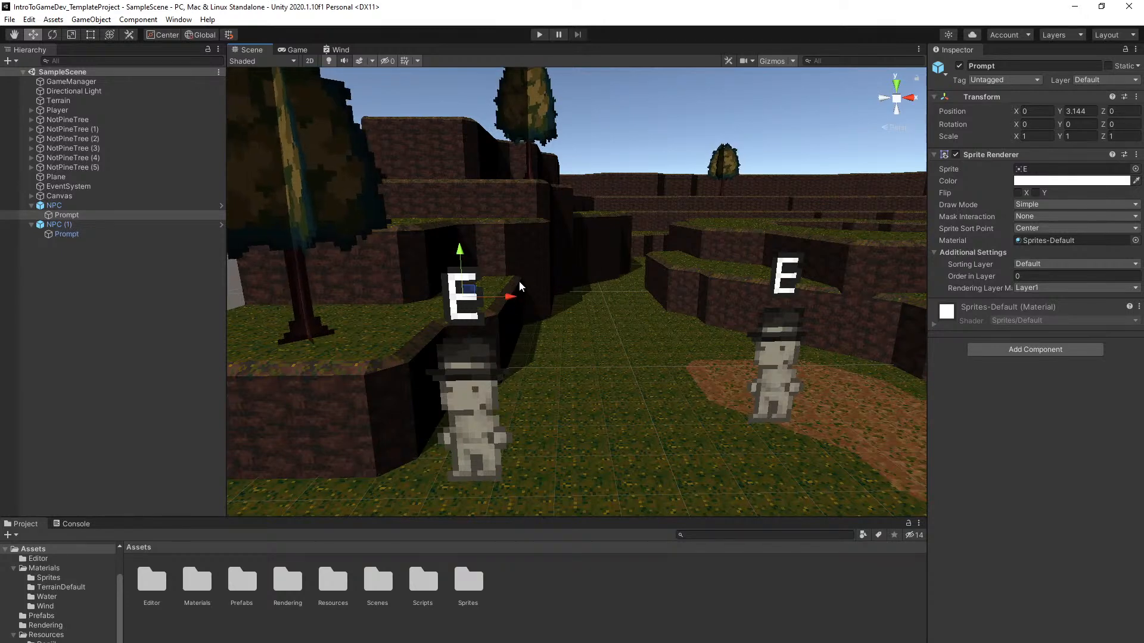
{"action": "right_click_drag", "start_coordinate": [572, 328], "coordinate": [569, 328]}
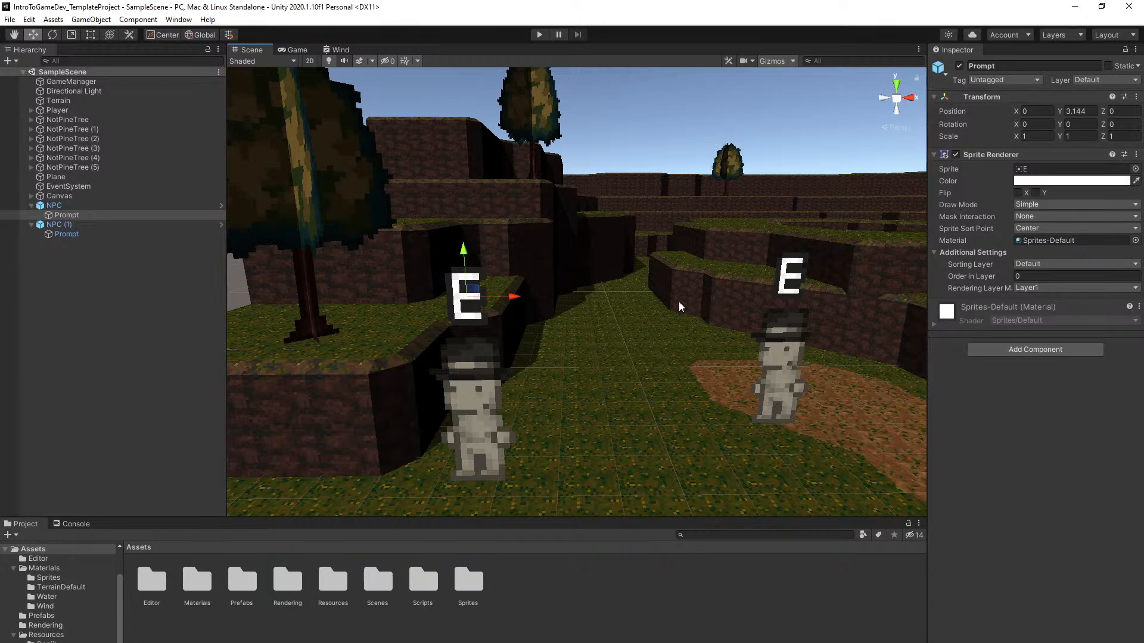
{"action": "left_click_drag", "start_coordinate": [579, 340], "coordinate": [558, 371], "text": "alt"}
{"action": "key", "text": "w"}
{"action": "right_click_drag", "start_coordinate": [558, 371], "coordinate": [509, 401]}
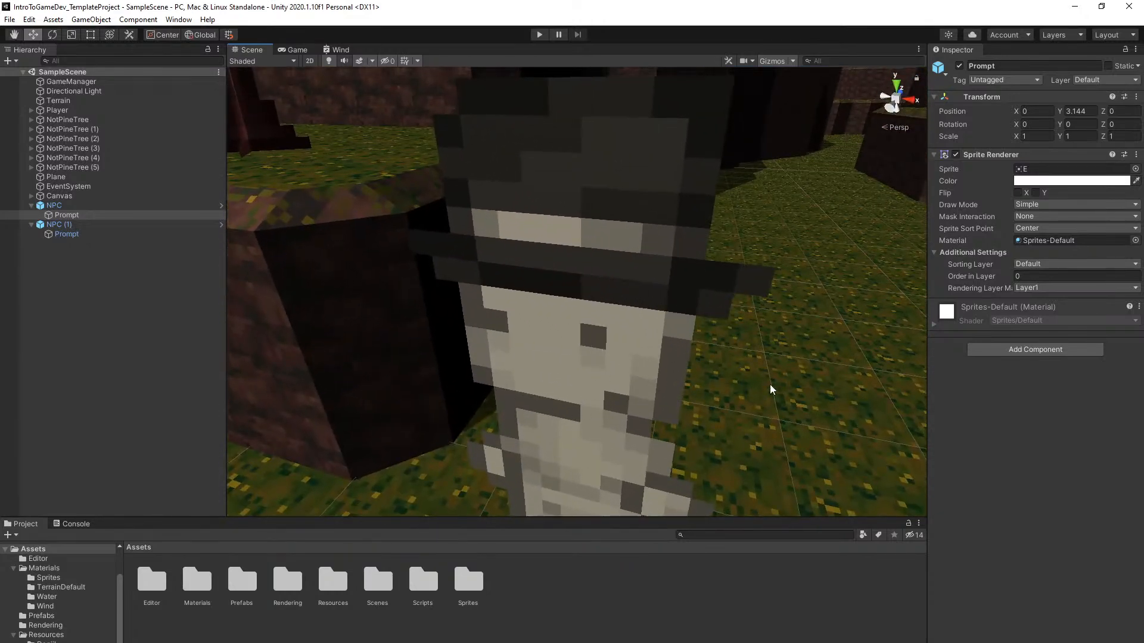
Move the original NPC's Prompt child beside the character's head, to about X 1.003 and Y 1.961, and save the scene
{"action": "right_click_drag", "start_coordinate": [768, 348], "coordinate": [742, 331]}
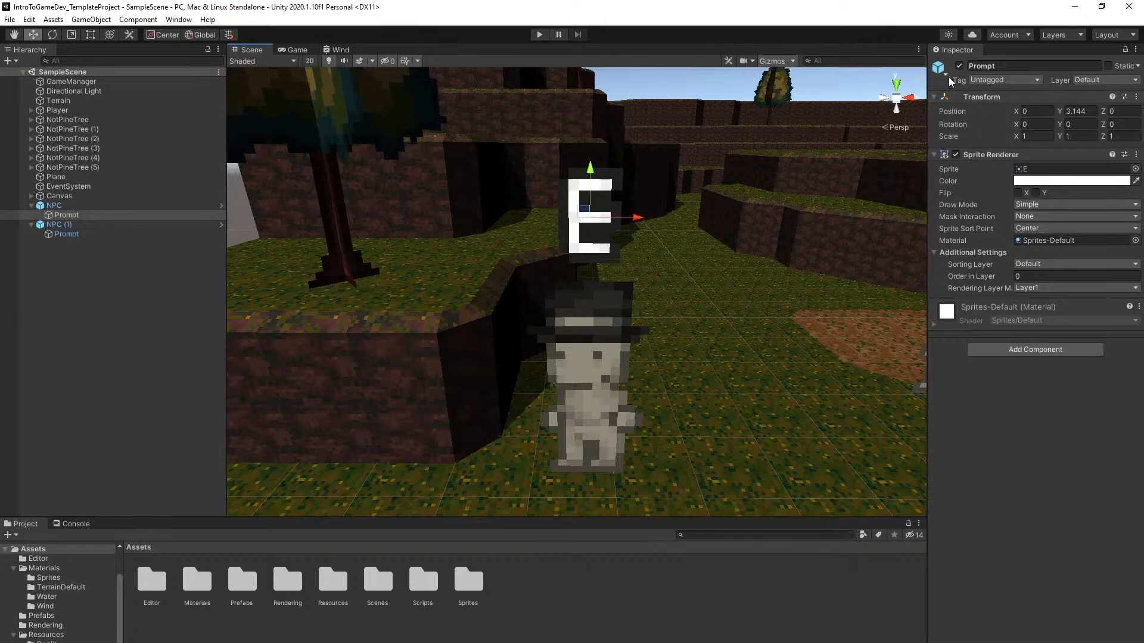
{"action": "left_click_drag", "start_coordinate": [636, 220], "coordinate": [727, 217]}
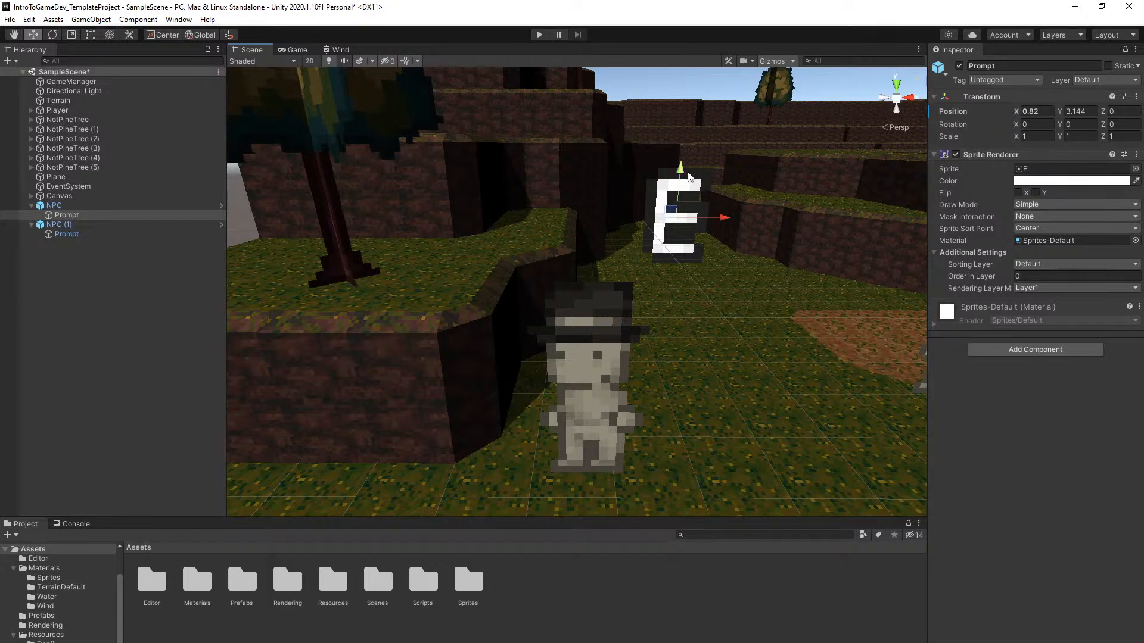
{"action": "left_click_drag", "start_coordinate": [681, 176], "coordinate": [703, 286]}
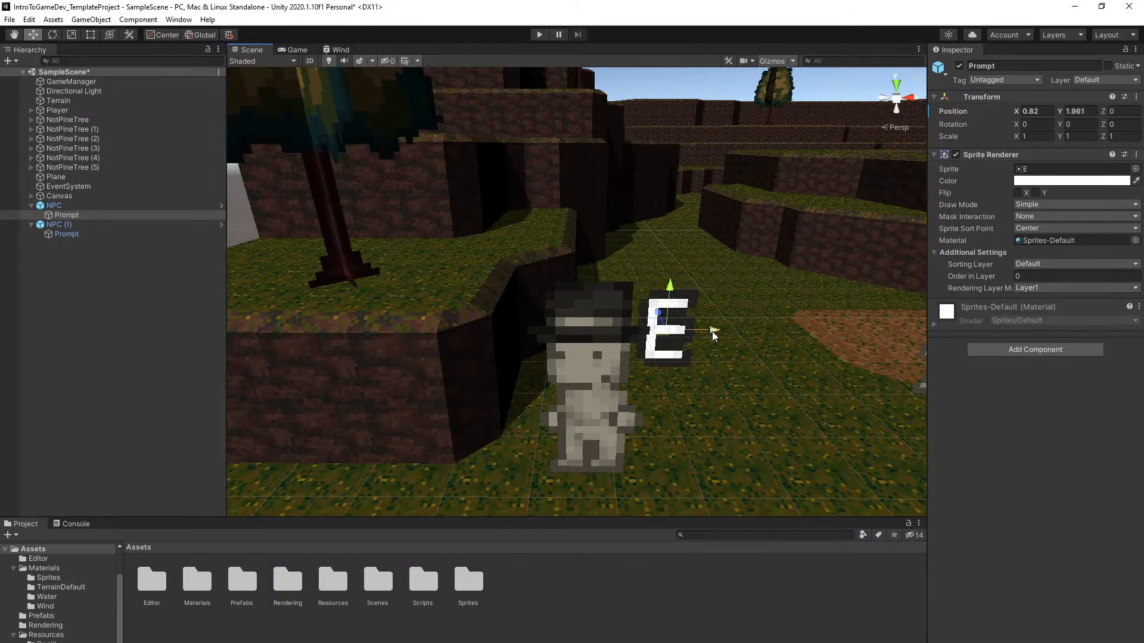
{"action": "left_click_drag", "start_coordinate": [713, 331], "coordinate": [730, 332]}
{"action": "key", "text": "s"}
{"action": "right_click_drag", "start_coordinate": [730, 332], "coordinate": [765, 300]}
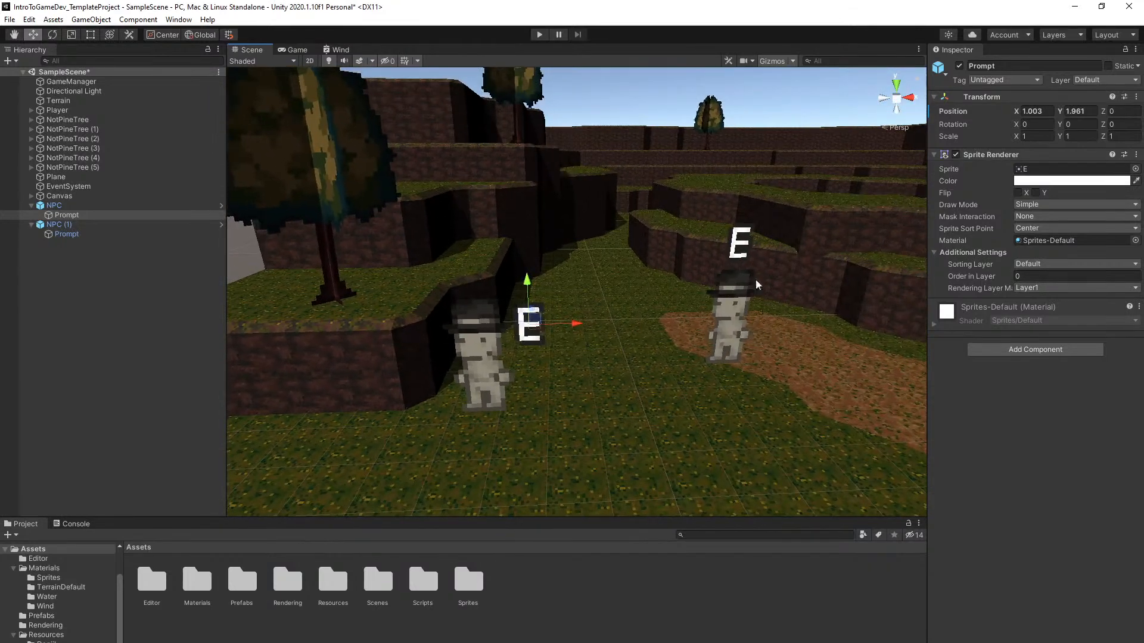
{"action": "key", "text": "ctrl+s"}
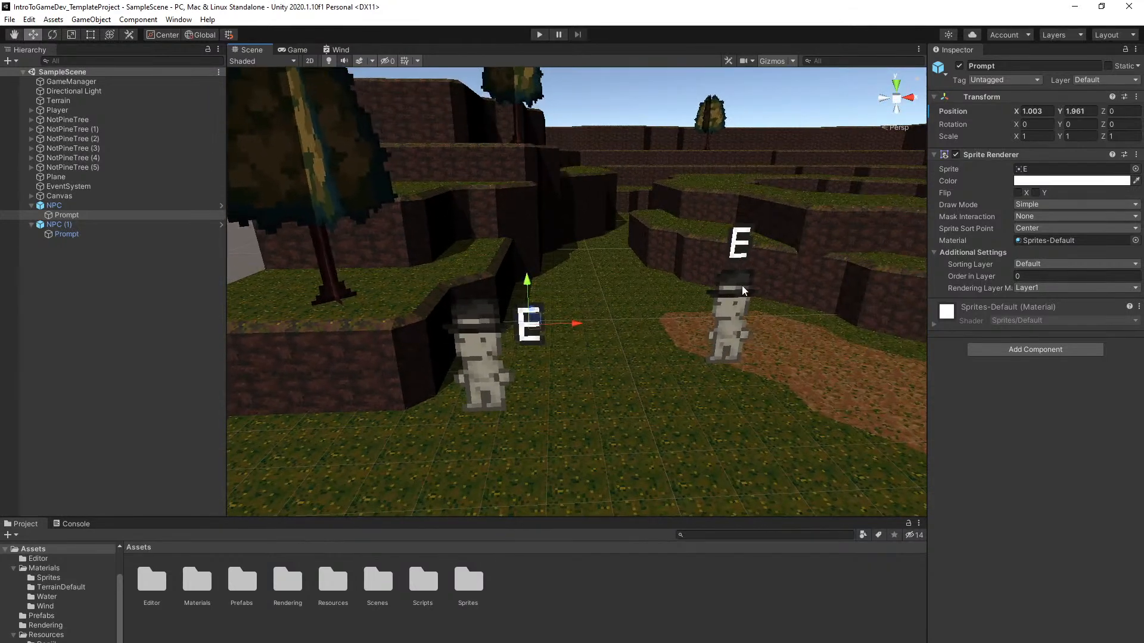
Apply the Prompt's position override to the NPC prefab and save the scene
{"action": "right_click", "coordinate": [951, 112]}
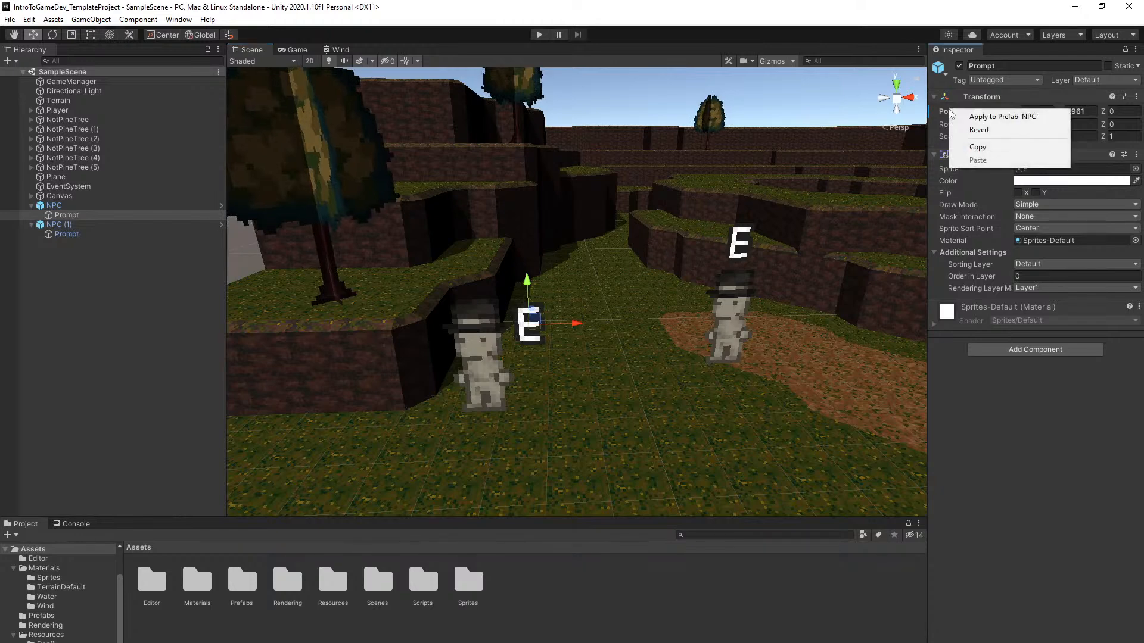
{"action": "left_click", "coordinate": [969, 119]}
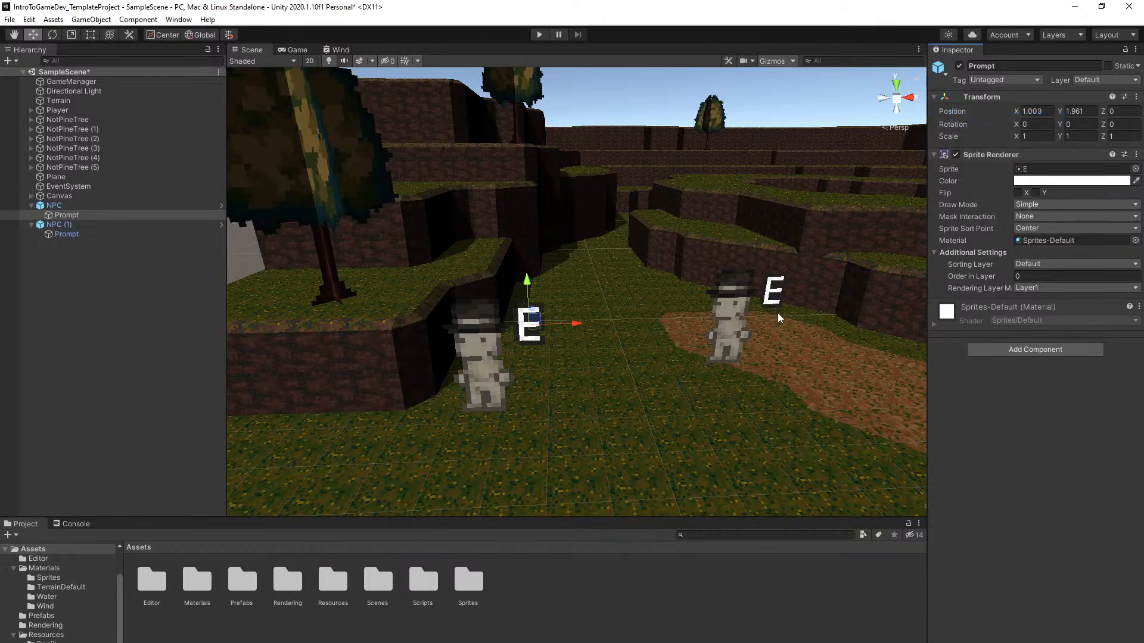
{"action": "key", "text": "ctrl+s"}
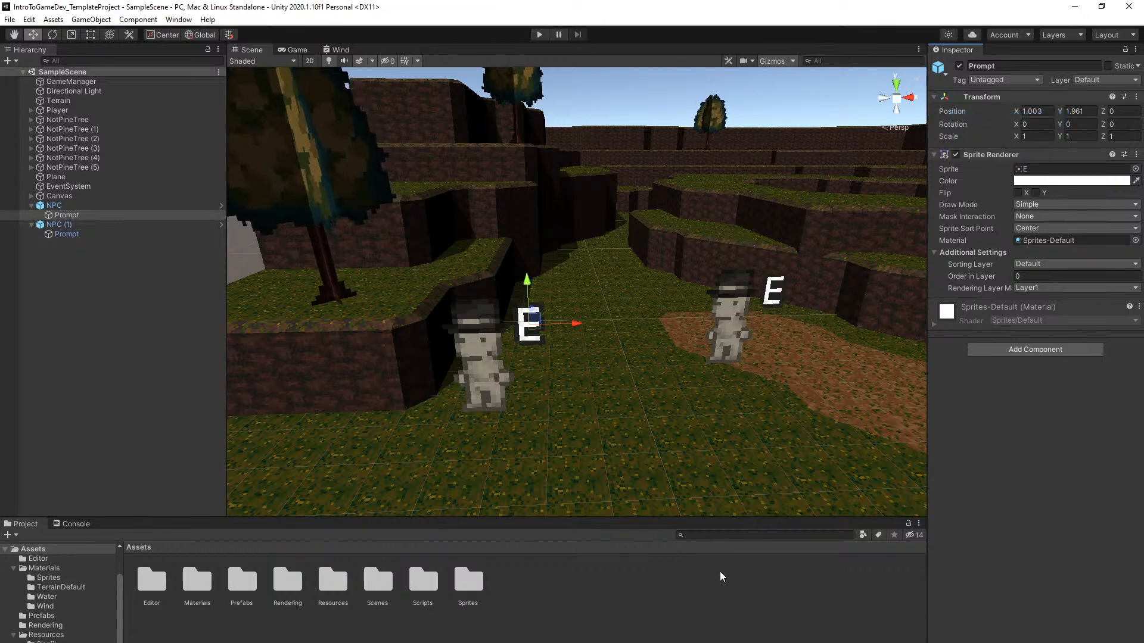
Start the game, walk the player to the NPC beside the dirt patch, and interact with it
{"action": "left_click", "coordinate": [540, 35]}
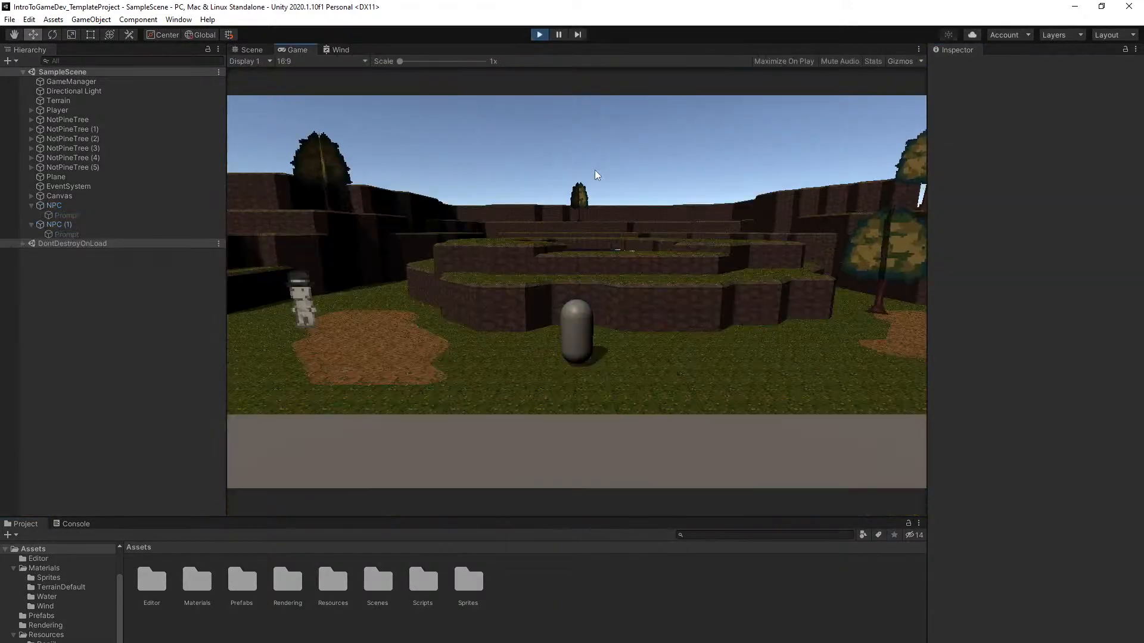
{"action": "key", "text": "w"}
{"action": "key", "text": "a"}
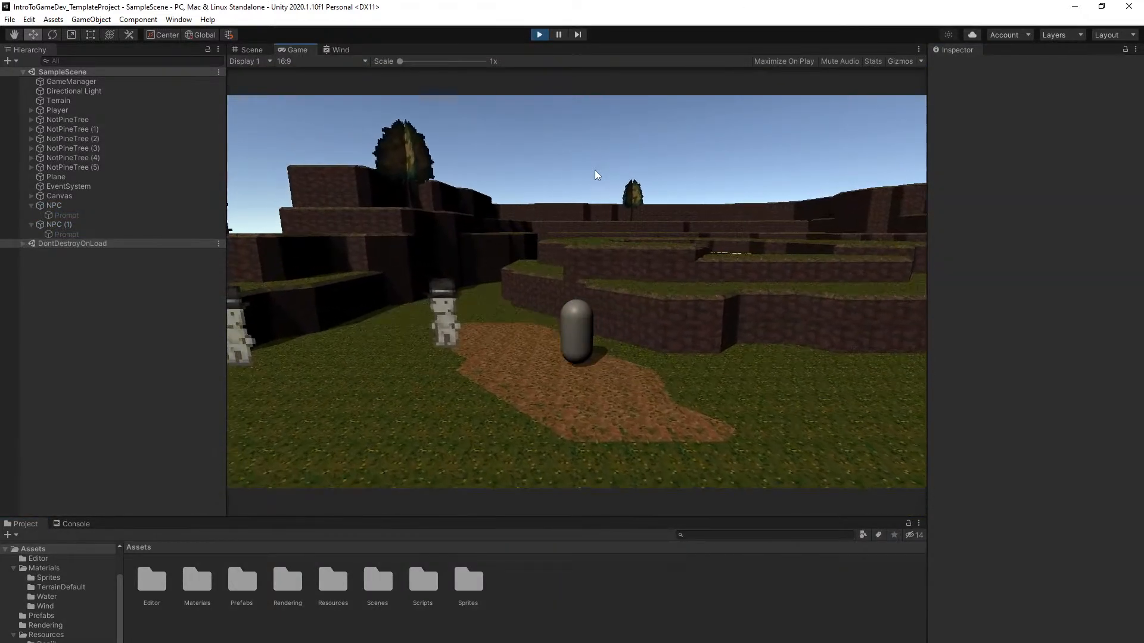
{"action": "key", "text": "a"}
{"action": "key", "text": "w"}
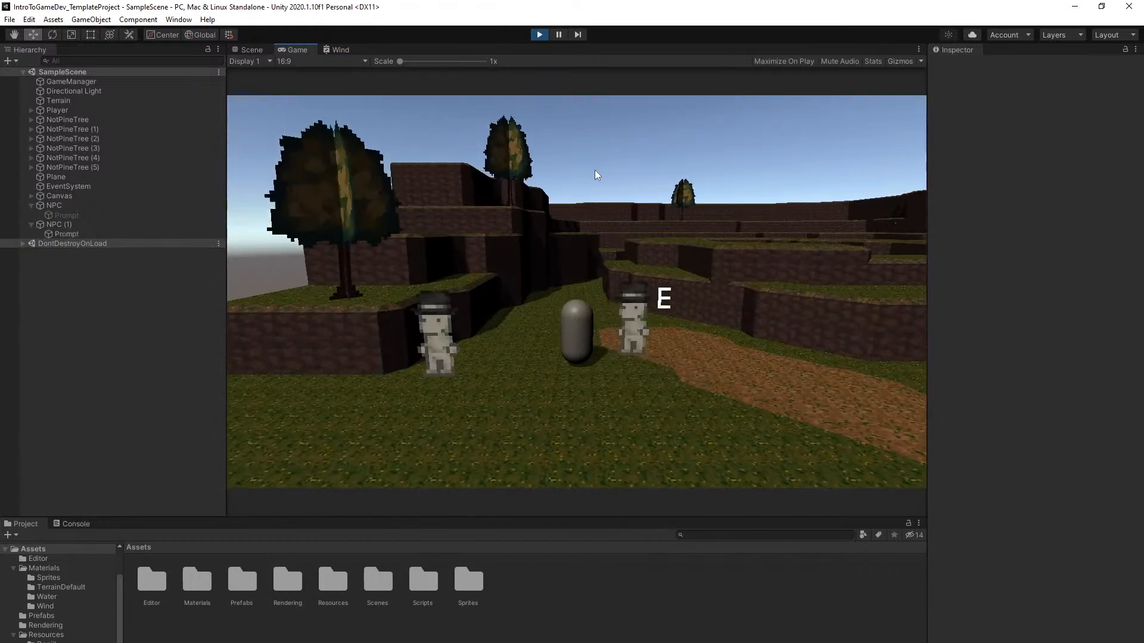
{"action": "key", "text": "d"}
{"action": "key", "text": "e"}
{"action": "key", "text": "e"}
Walk the player to the NPC beside the raised terrain block and interact with it
{"action": "key", "text": "a"}
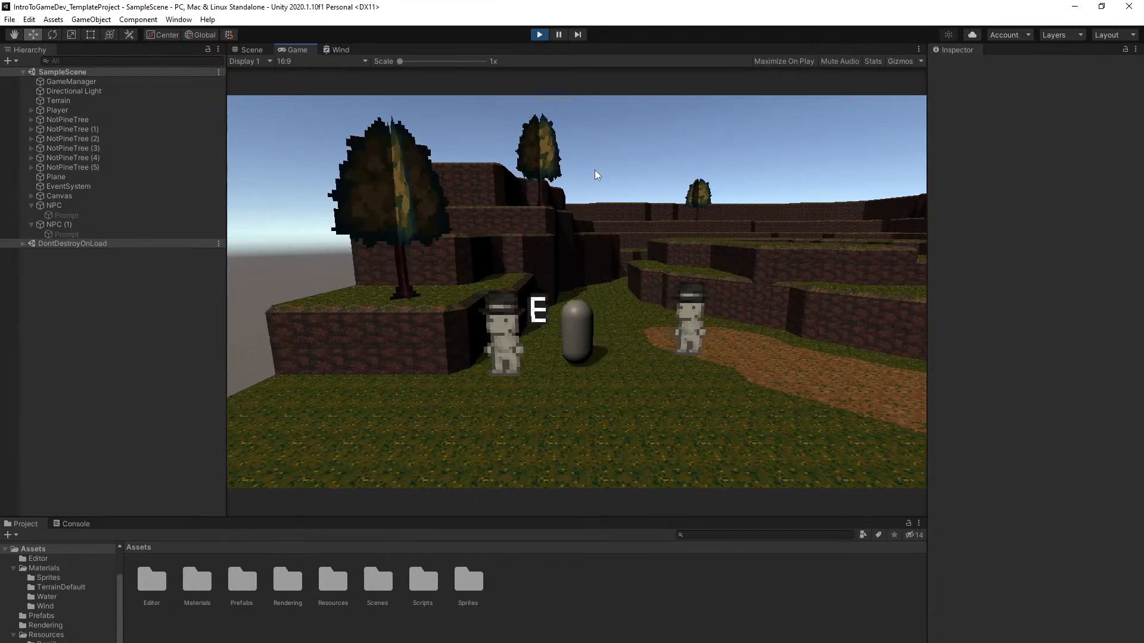
{"action": "key", "text": "e"}
{"action": "key", "text": "e"}
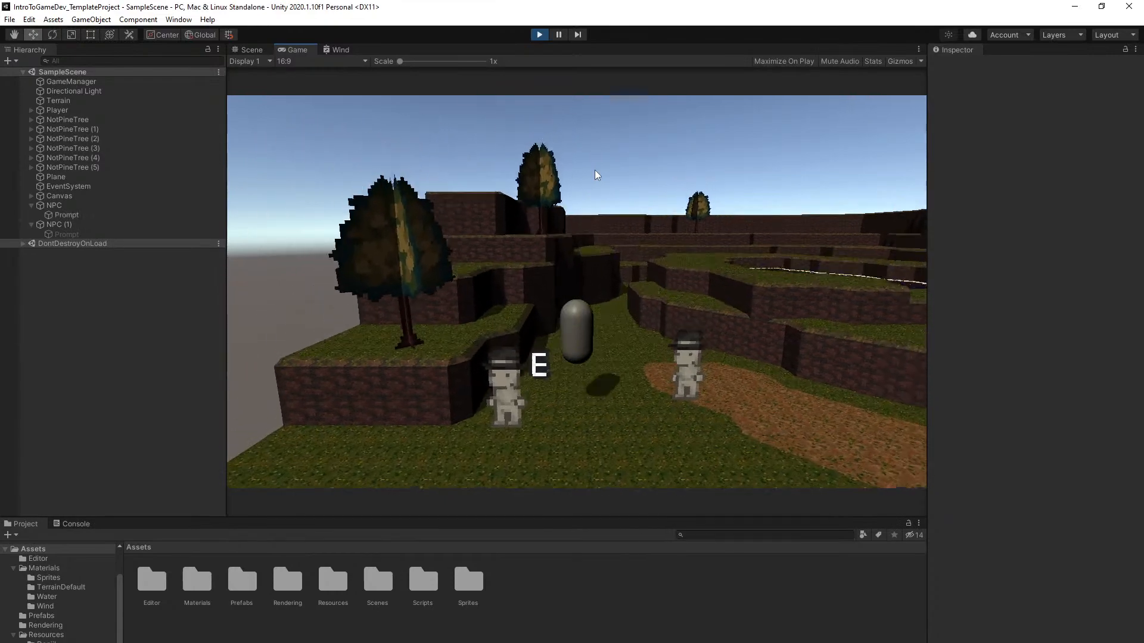
Walk the player away from the NPCs and jump up the terraces to the pond
{"action": "key", "text": "d"}
{"action": "key", "text": "w"}
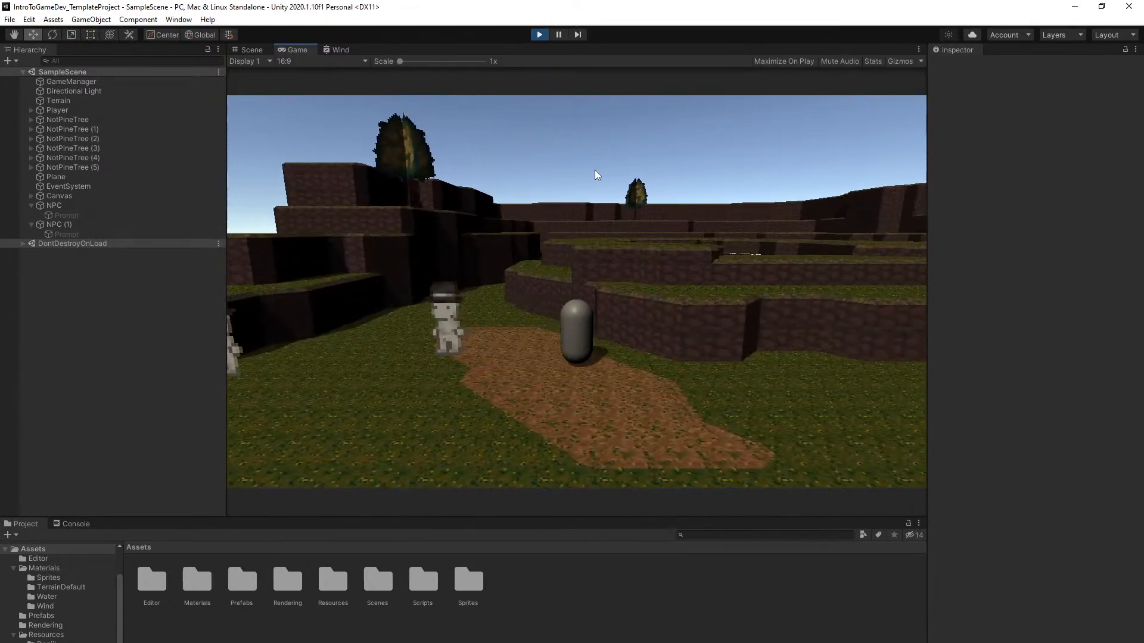
{"action": "key", "text": "d"}
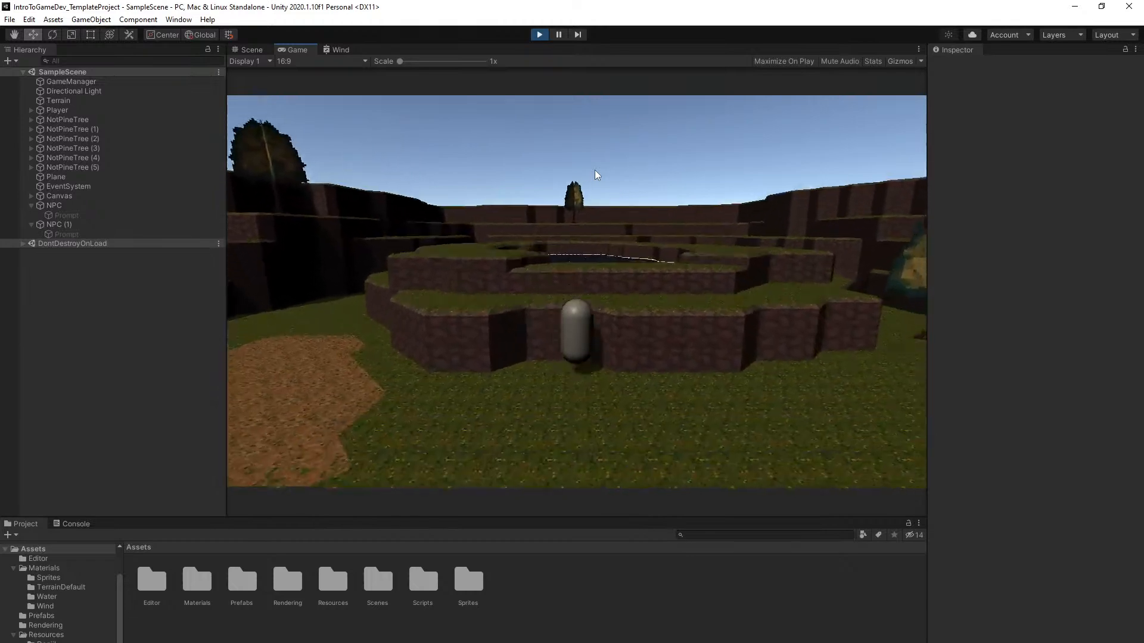
{"action": "key", "text": "space"}
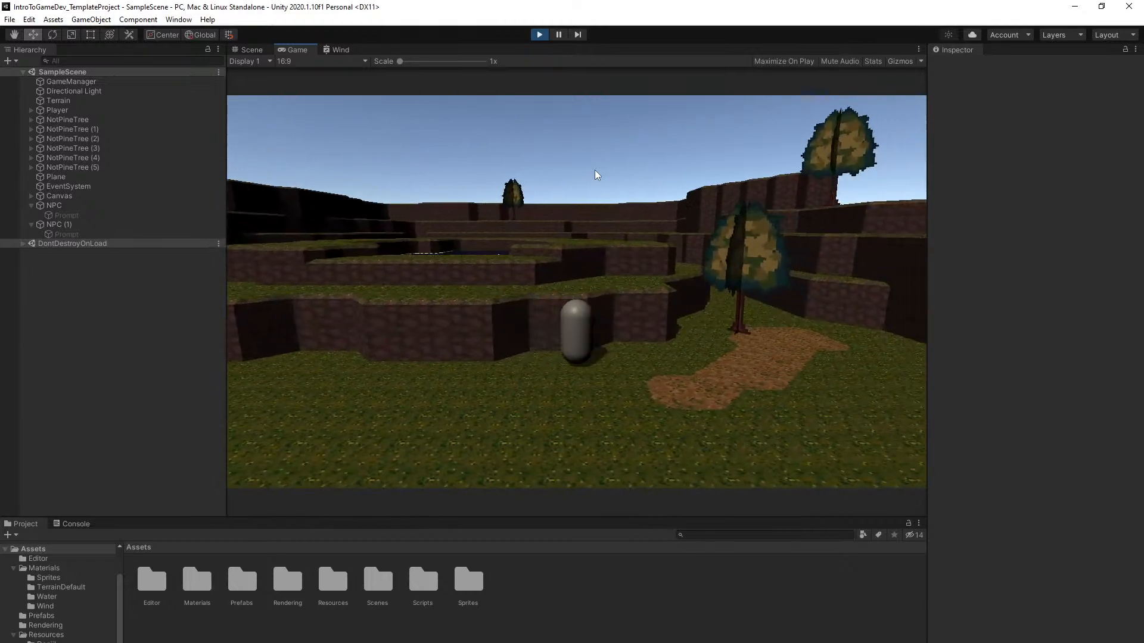
{"action": "key", "text": "space"}
{"action": "key", "text": "w"}
{"action": "key", "text": "a"}
{"action": "key", "text": "w"}
{"action": "key", "text": "space"}
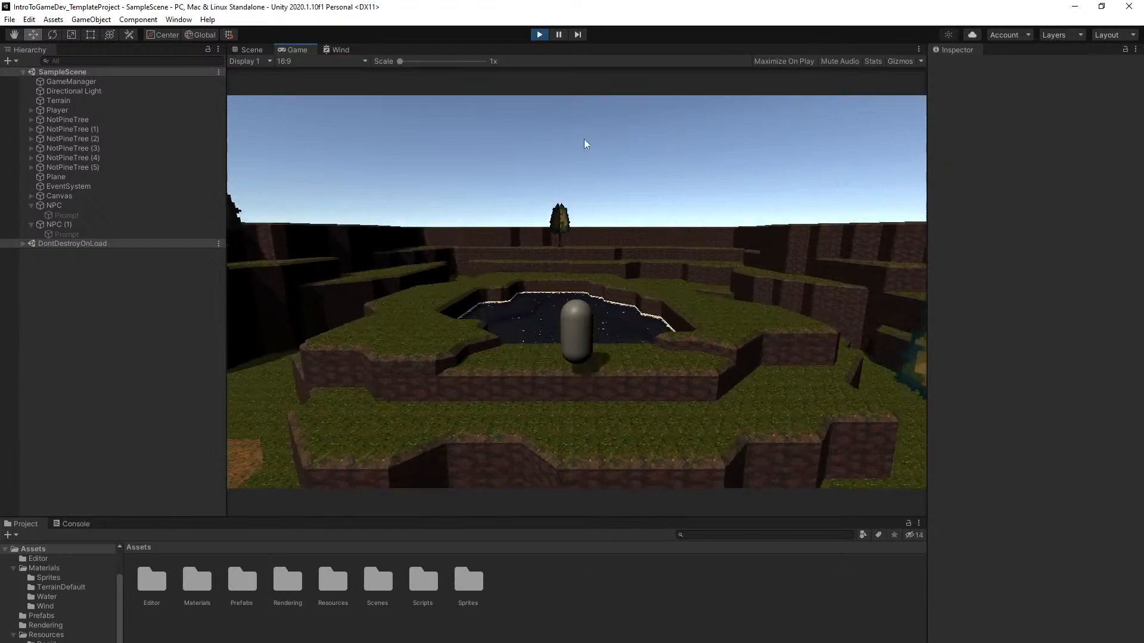
{"action": "key", "text": "a"}
{"action": "key", "text": "s"}
{"action": "key", "text": "a"}
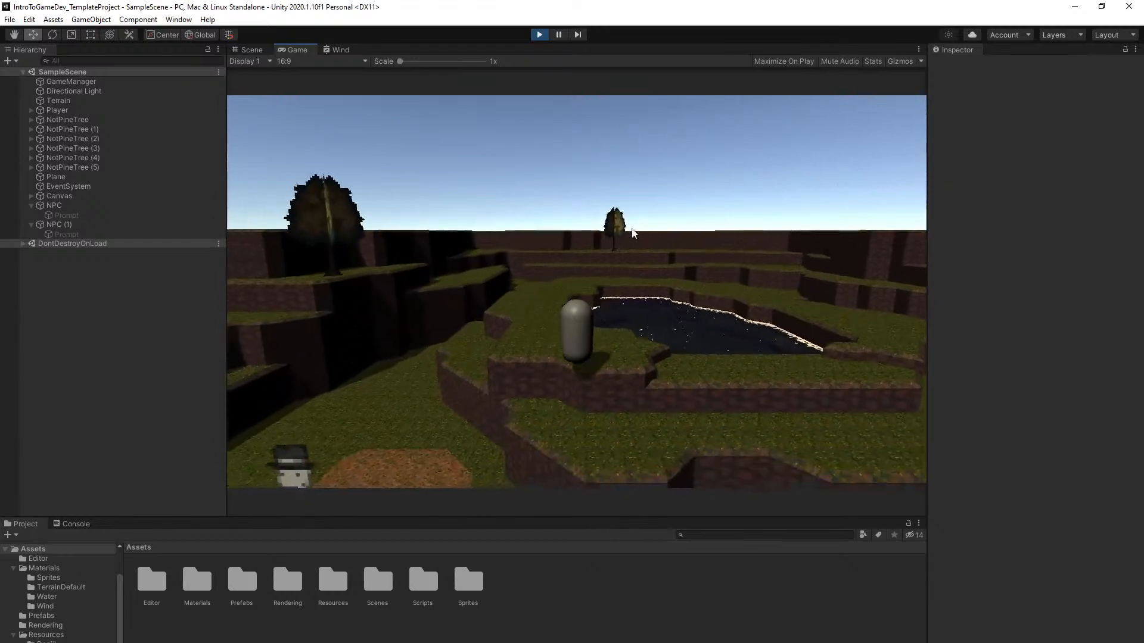
Return the player to the NPC at the dirt patch to check its prompt, go back to the pond, and stop the game
{"action": "key", "text": "a"}
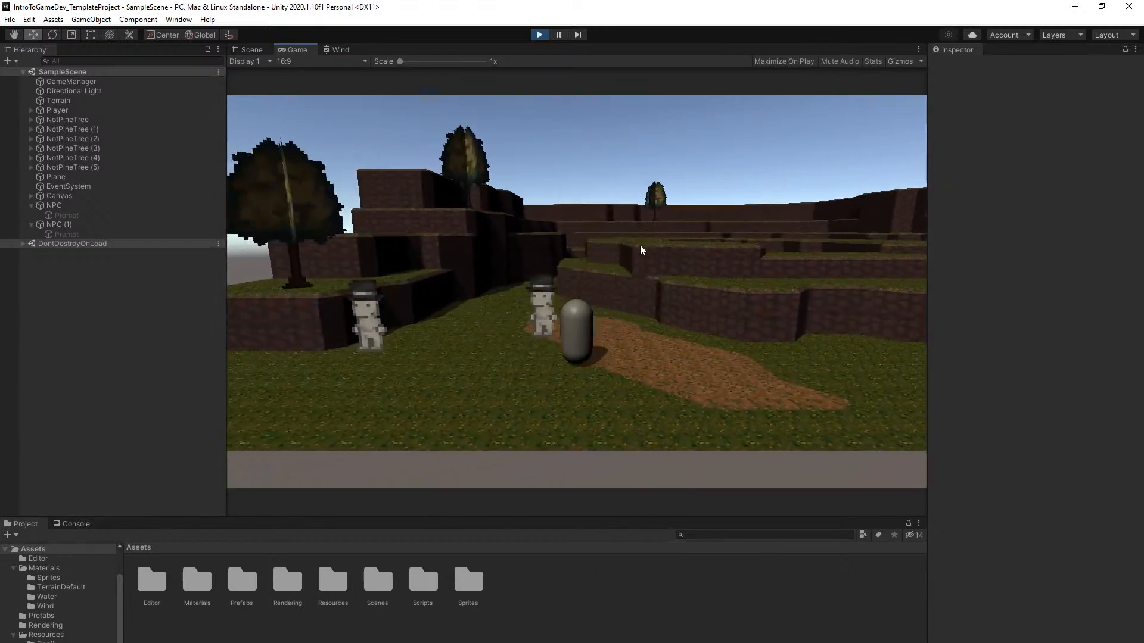
{"action": "key", "text": "d"}
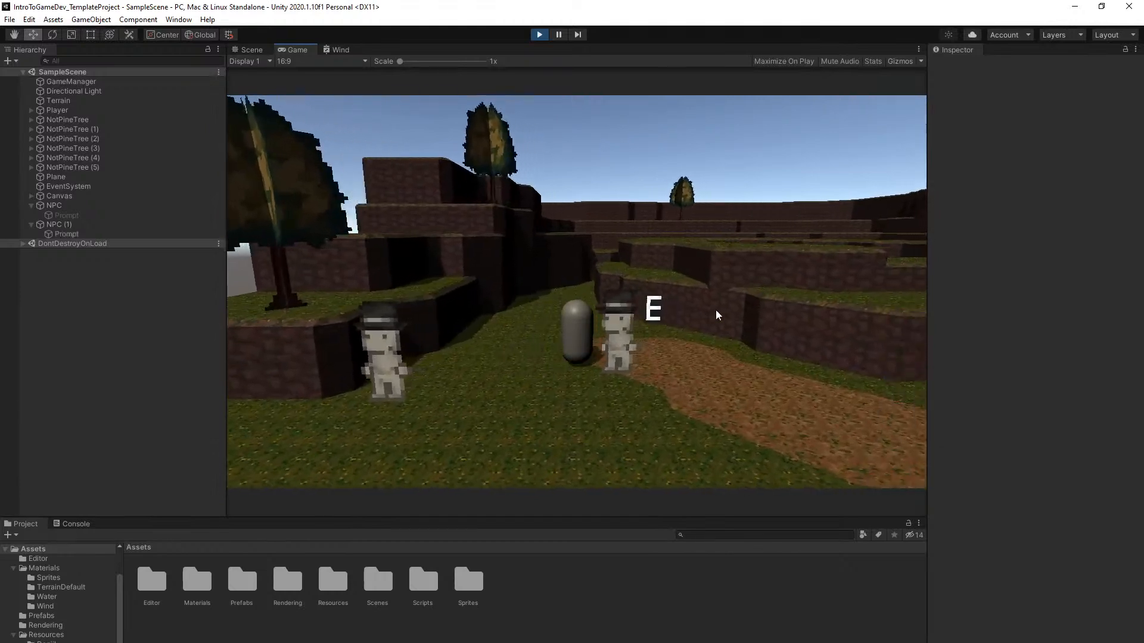
{"action": "key", "text": "a"}
{"action": "key", "text": "s"}
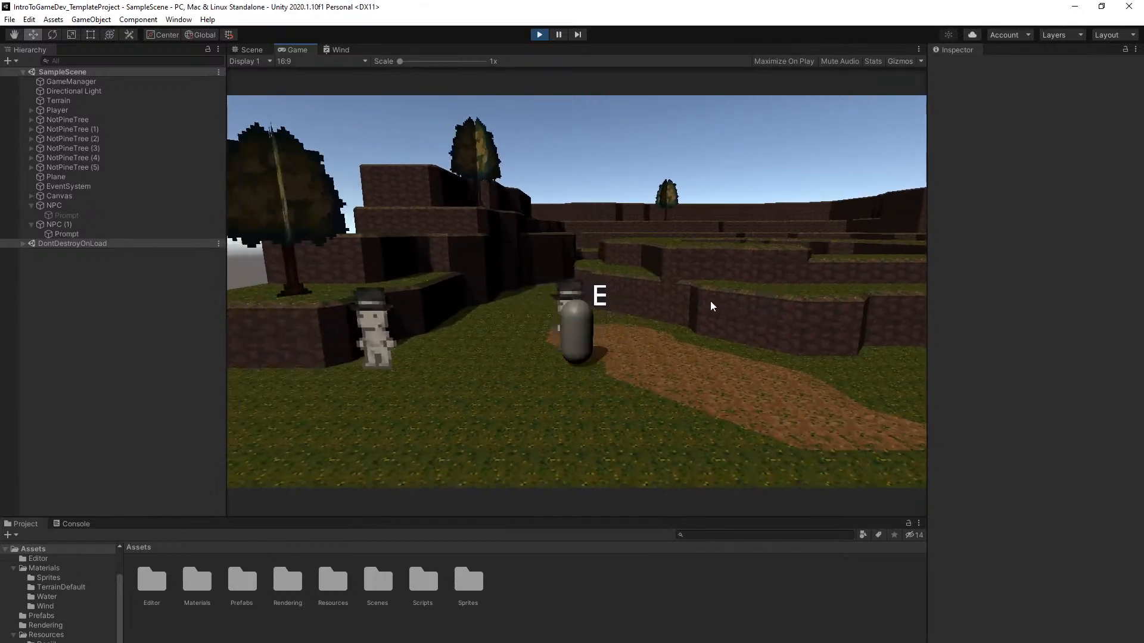
{"action": "key", "text": "w"}
{"action": "key", "text": "d"}
{"action": "key", "text": "w"}
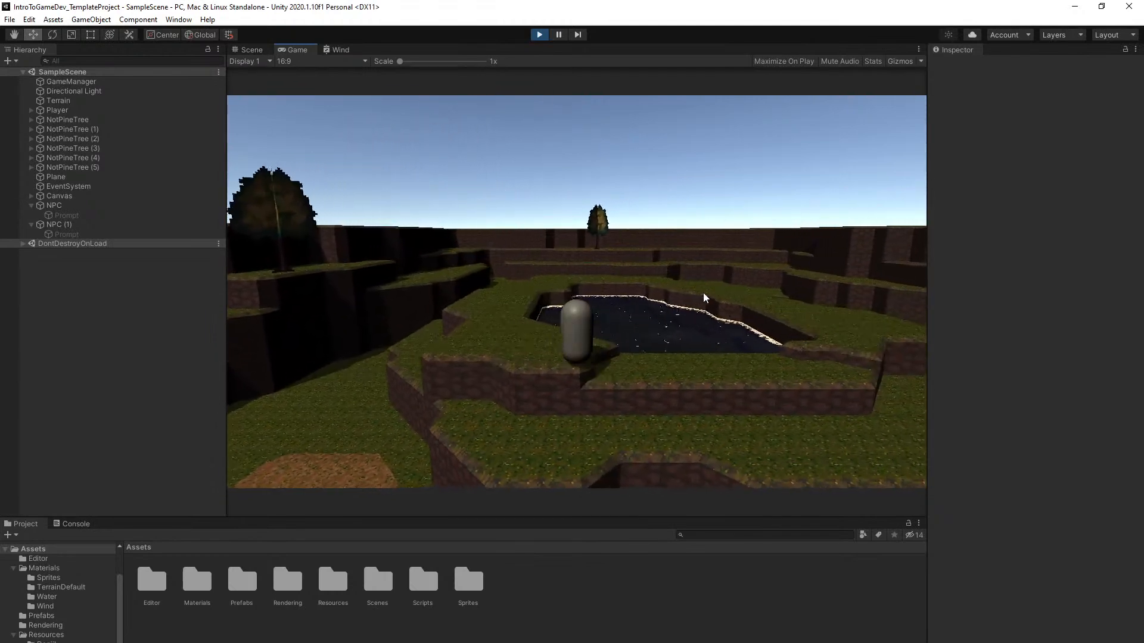
{"action": "left_click", "coordinate": [539, 35]}
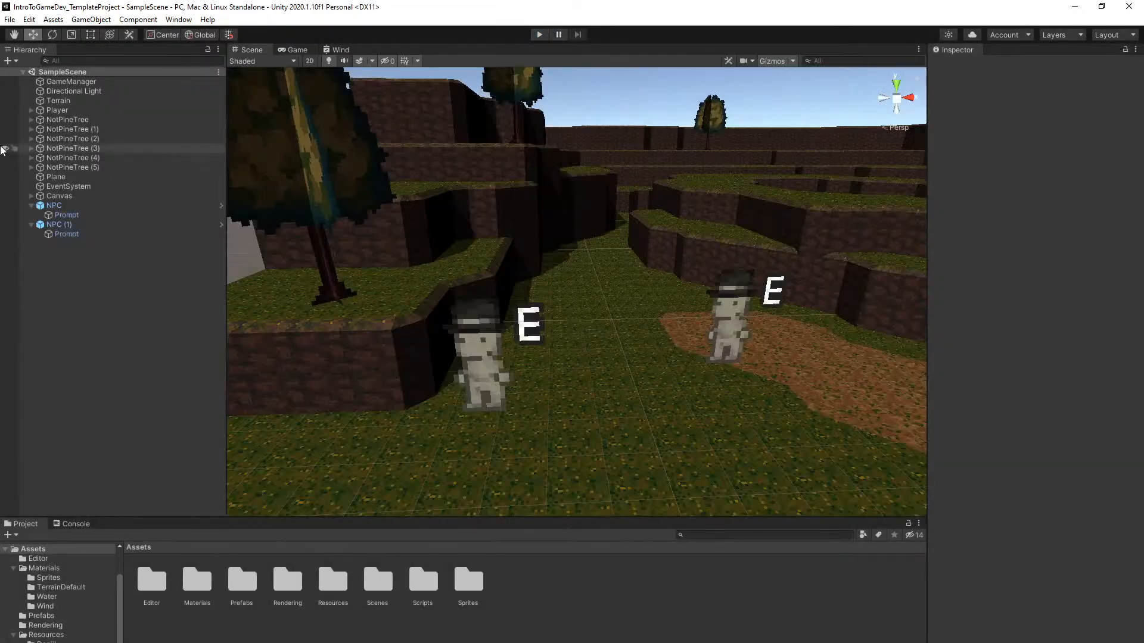
Collapse both NPC entries, move Player to the end of the scene hierarchy, and save the scene
{"action": "left_click", "coordinate": [31, 205]}
{"action": "left_click", "coordinate": [31, 215]}
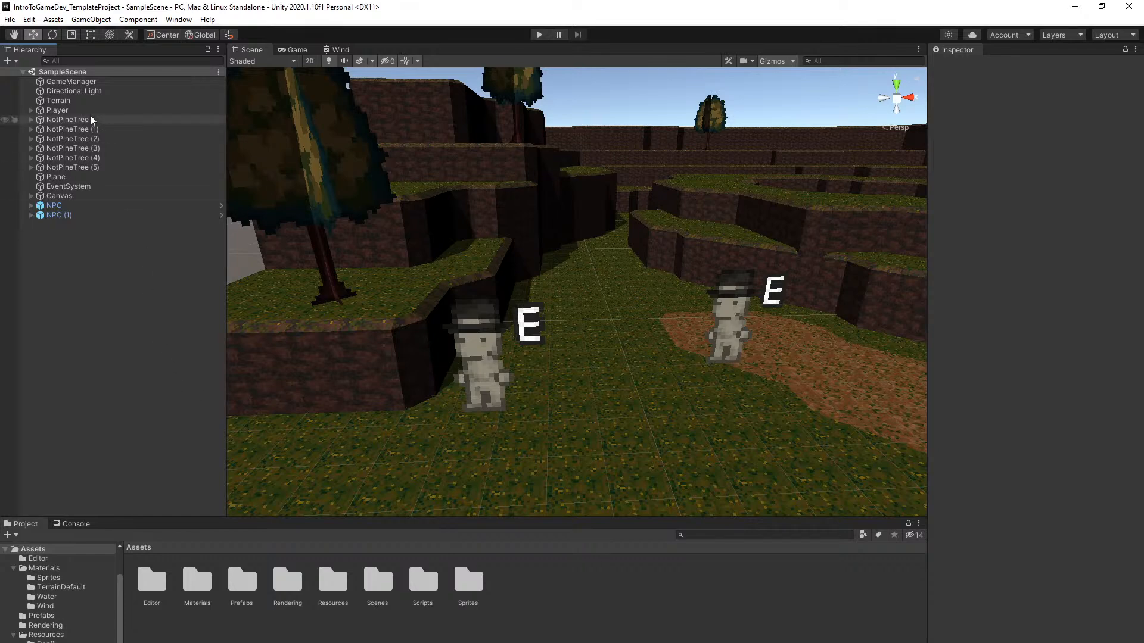
{"action": "left_click_drag", "start_coordinate": [52, 111], "coordinate": [52, 224]}
{"action": "left_click", "coordinate": [77, 305]}
{"action": "mouse_move", "coordinate": [494, 349]}
{"action": "right_mouse_down"}
{"action": "mouse_move", "coordinate": [465, 356]}
{"action": "mouse_move", "coordinate": [529, 360]}
{"action": "mouse_move", "coordinate": [513, 338]}
{"action": "right_mouse_up"}
{"action": "key", "text": "s"}
{"action": "key", "text": "ctrl+s"}
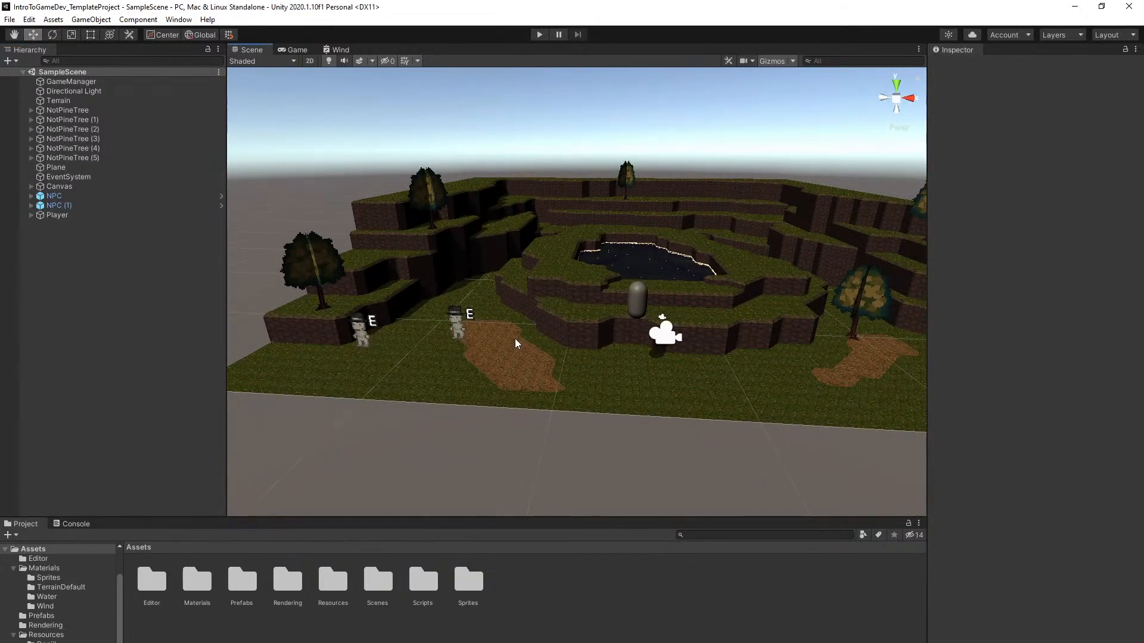
Expand the Player object's children and select Player for editing
{"action": "key", "text": "w"}
{"action": "right_click_drag", "start_coordinate": [625, 375], "coordinate": [611, 339]}
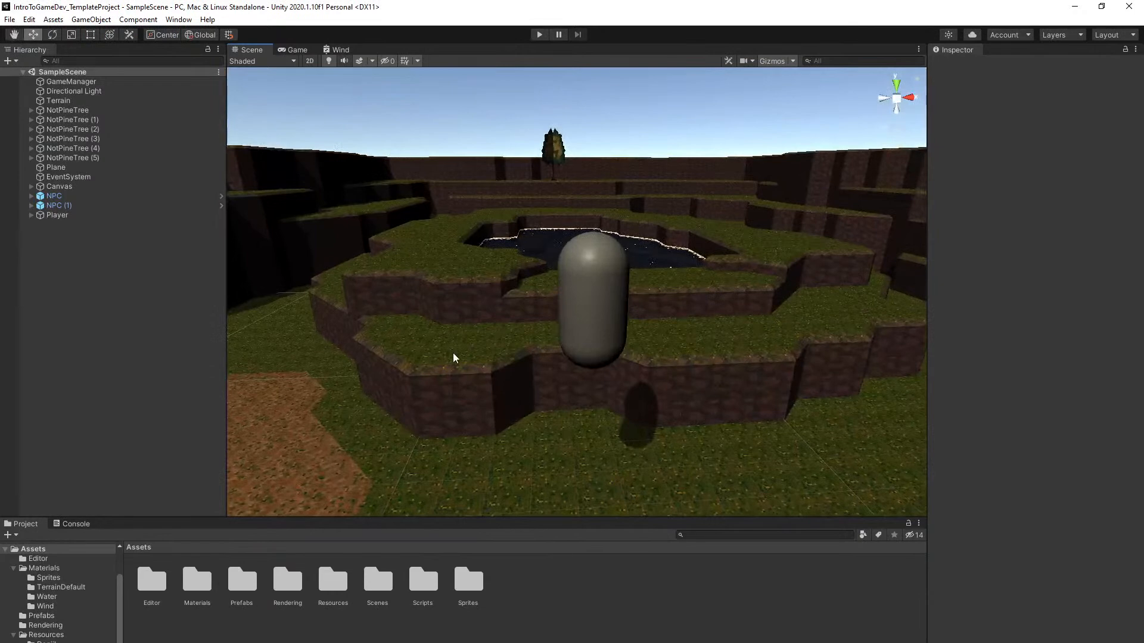
{"action": "left_click", "coordinate": [31, 216]}
{"action": "left_click", "coordinate": [63, 217]}
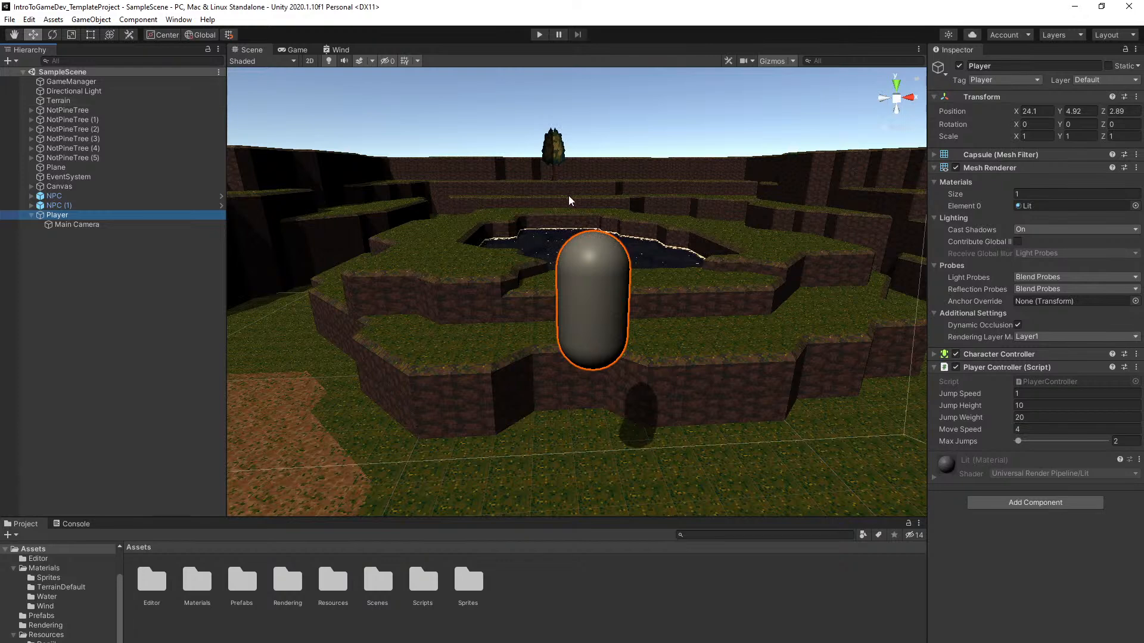
Remove the Mesh Renderer and Capsule Mesh Filter components from Player, and save the scene
{"action": "right_click", "coordinate": [988, 169]}
{"action": "left_click", "coordinate": [1011, 190]}
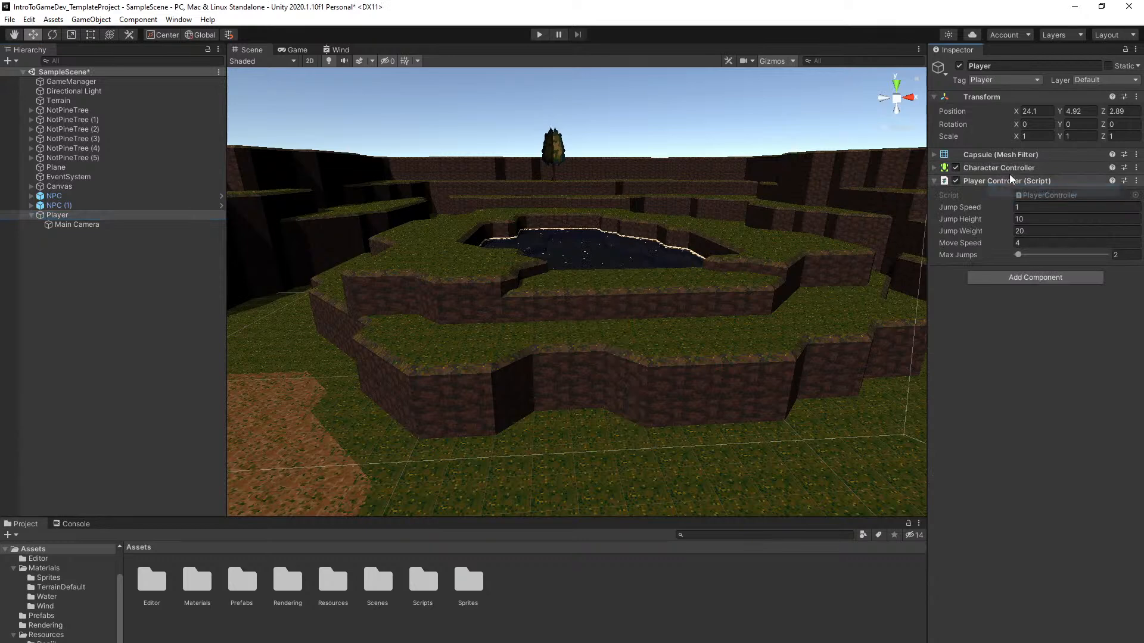
{"action": "right_click", "coordinate": [998, 156]}
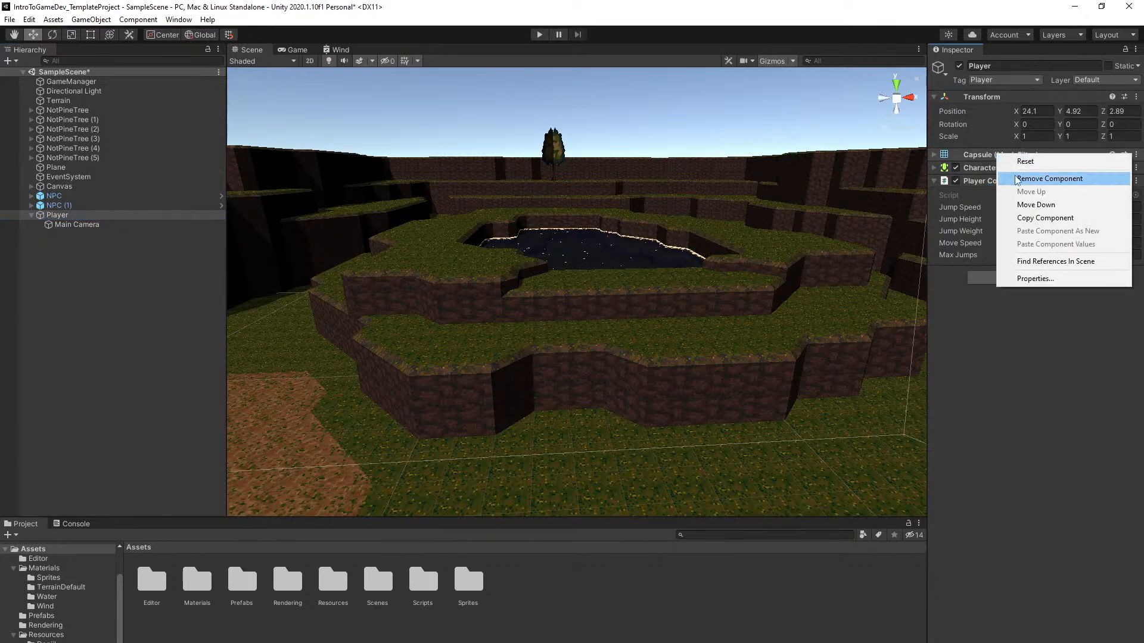
{"action": "left_click", "coordinate": [1013, 177]}
{"action": "right_click_drag", "start_coordinate": [858, 206], "coordinate": [784, 244]}
{"action": "key", "text": "ctrl+s"}
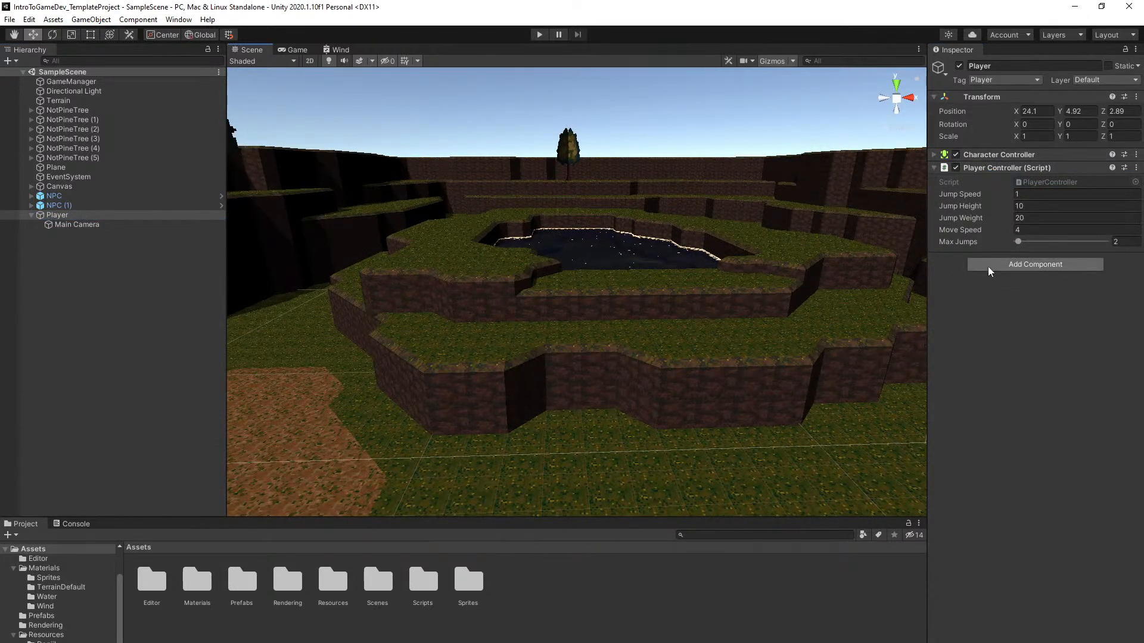
Undo both component removals on Player and save the scene
{"action": "key", "text": "ctrl+z"}
{"action": "key", "text": "ctrl+z"}
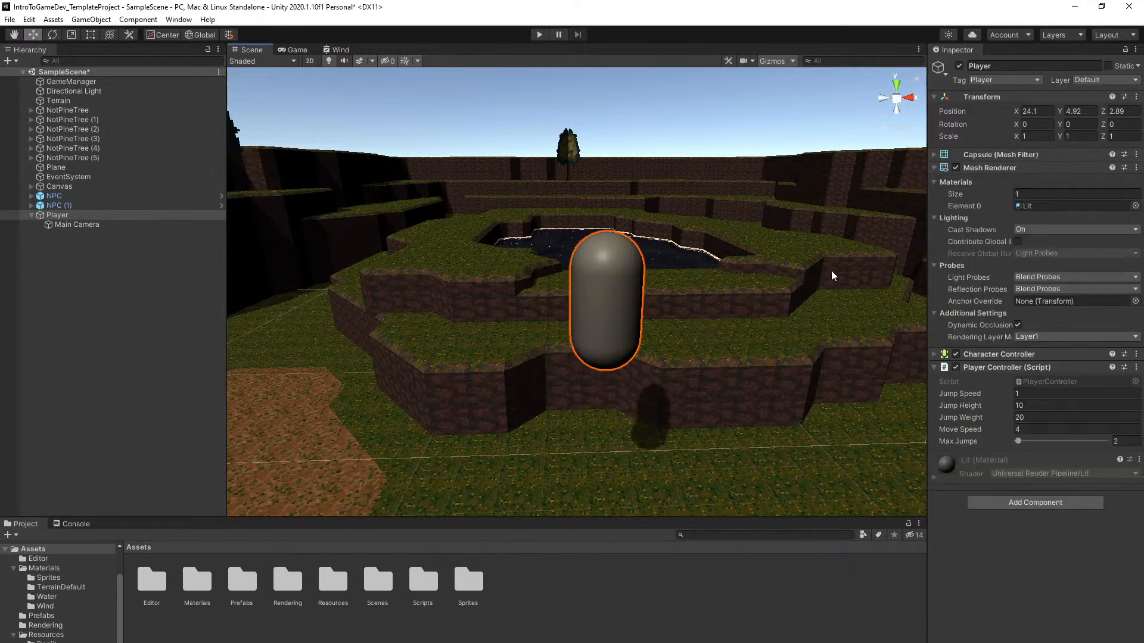
{"action": "key", "text": "ctrl+s"}
Delete Player's Mesh Renderer and Capsule Mesh Filter again, keeping its Character Controller and Player Controller script, and save the scene
{"action": "right_click", "coordinate": [1009, 169]}
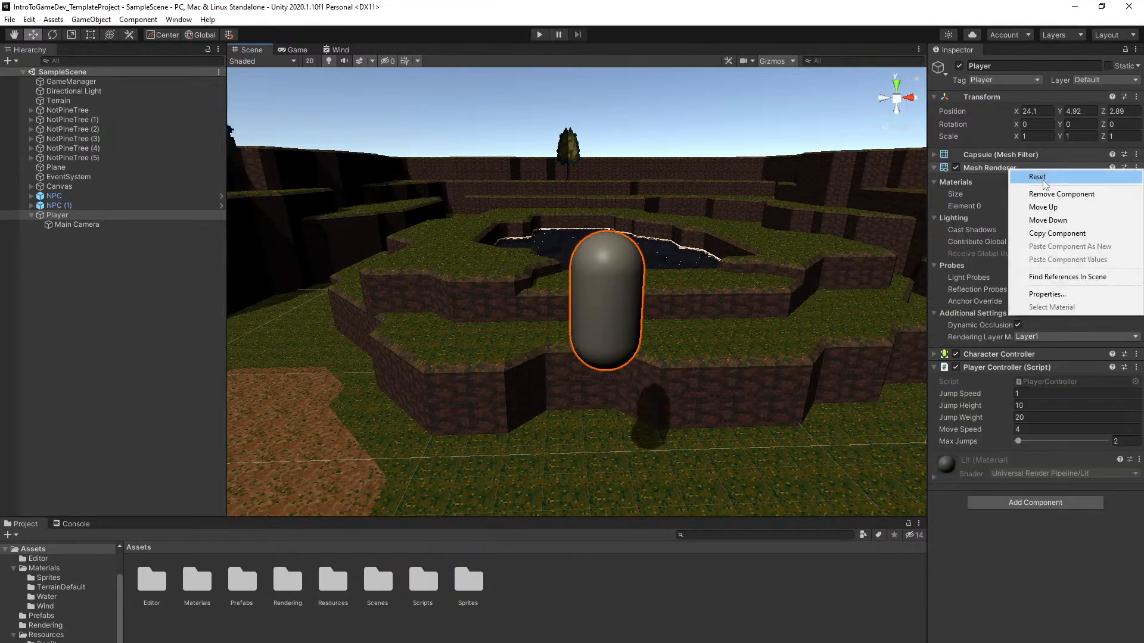
{"action": "left_click", "coordinate": [1053, 195]}
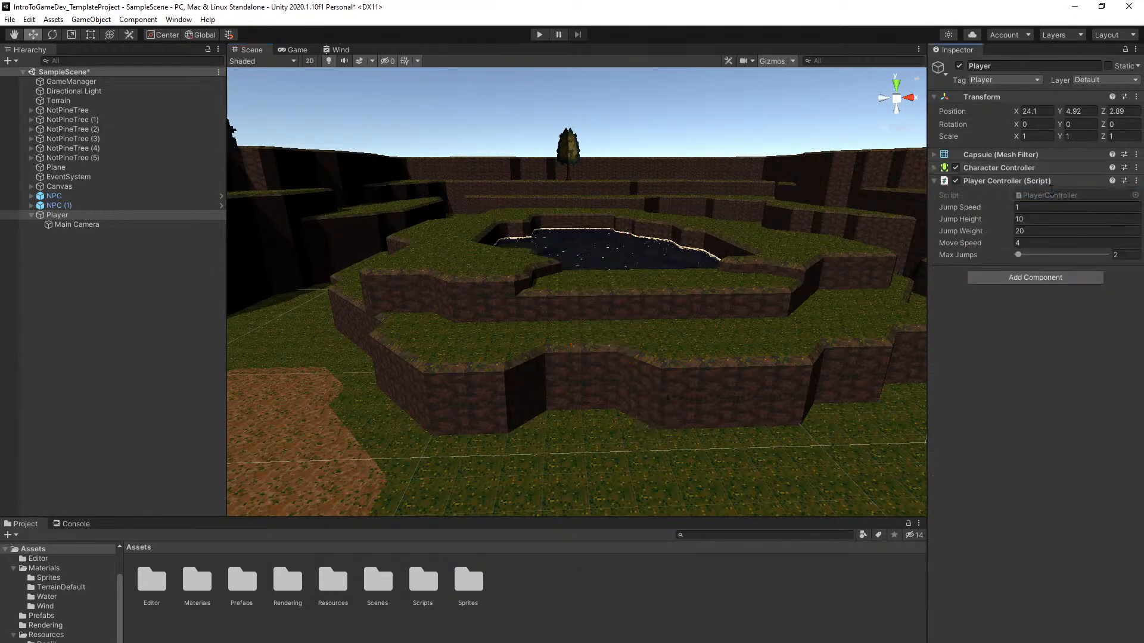
{"action": "right_click", "coordinate": [1009, 156]}
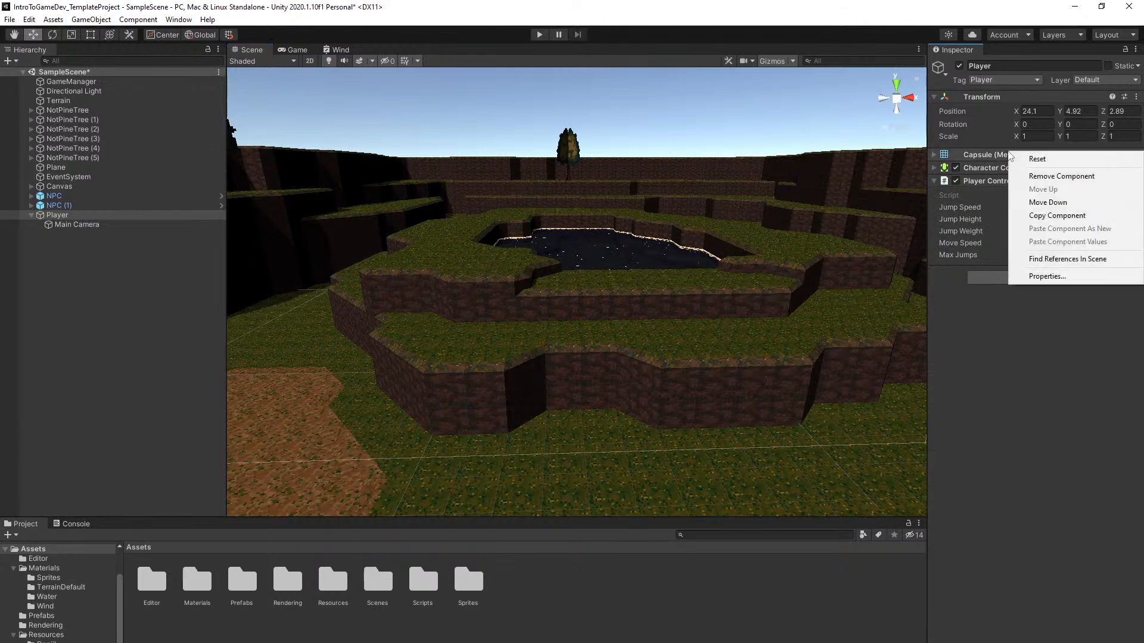
{"action": "left_click", "coordinate": [1029, 177]}
{"action": "scroll", "coordinate": [804, 237], "scroll_direction": "up", "scroll_amount": 1}
{"action": "key", "text": "ctrl+s"}
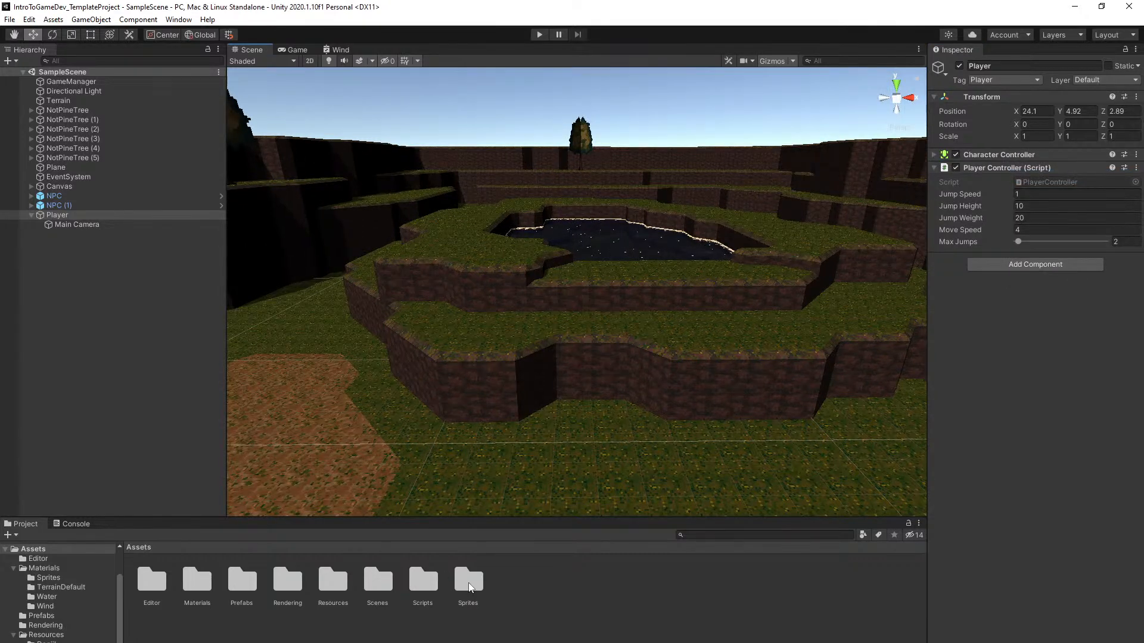
Open the Sprites folder in the project assets and select the SpriteSheet texture
{"action": "key", "text": "s"}
{"action": "mouse_move", "coordinate": [672, 373]}
{"action": "right_mouse_down"}
{"action": "mouse_move", "coordinate": [675, 389]}
{"action": "mouse_move", "coordinate": [672, 375]}
{"action": "mouse_move", "coordinate": [695, 370]}
{"action": "mouse_move", "coordinate": [669, 387]}
{"action": "right_mouse_up"}
{"action": "key", "text": "s"}
{"action": "key", "text": "d"}
{"action": "key", "text": "w"}
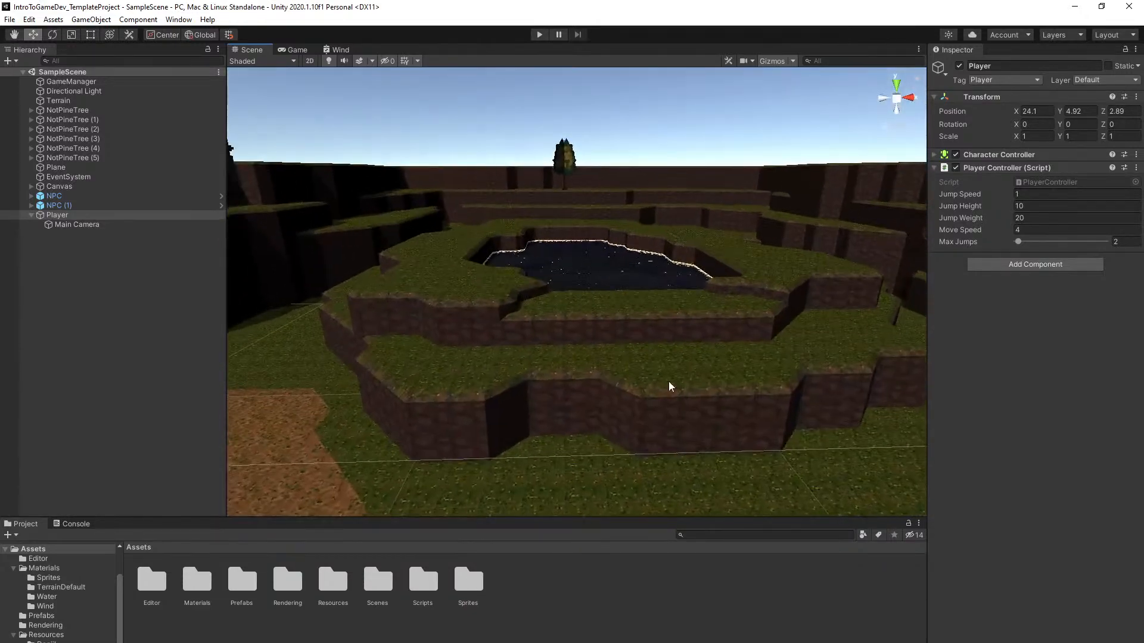
{"action": "double_click", "coordinate": [469, 581]}
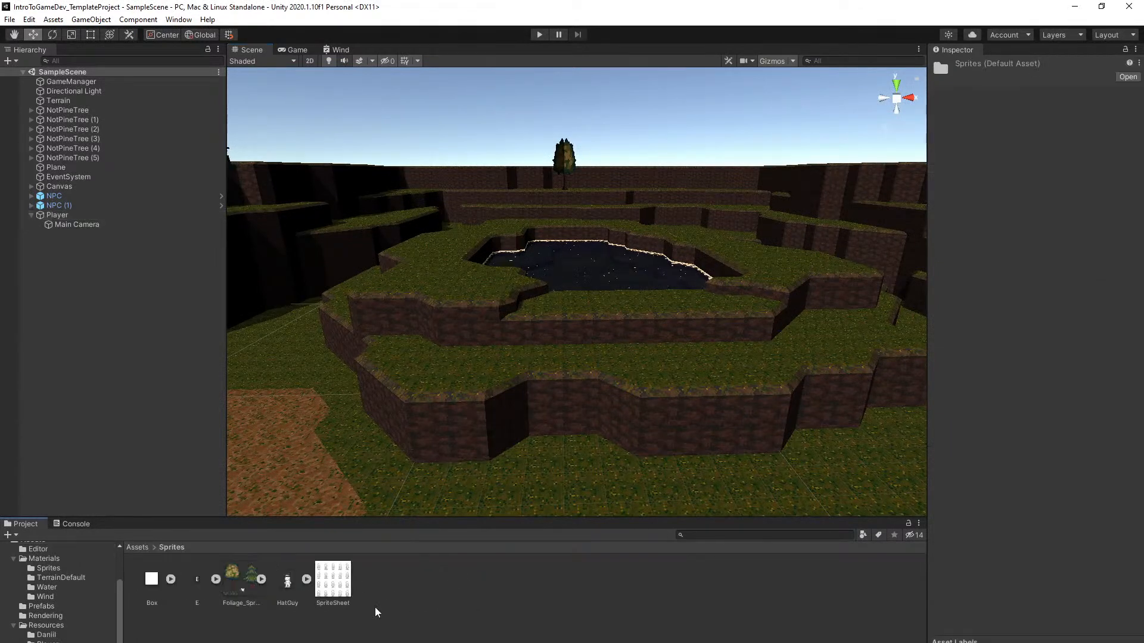
{"action": "left_click", "coordinate": [329, 590]}
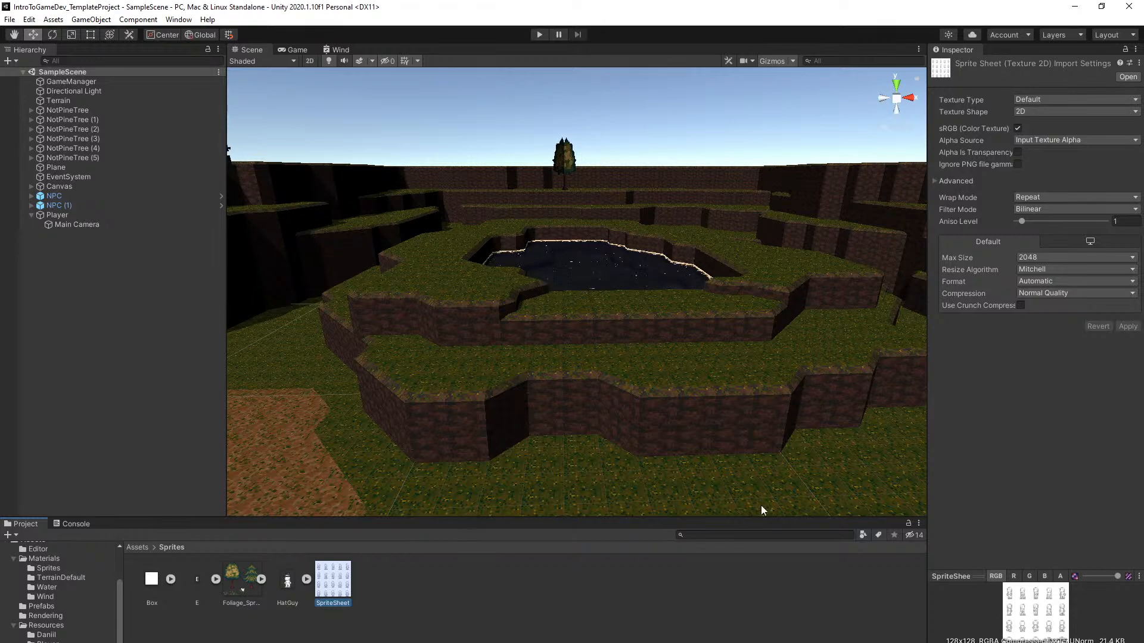
Set SpriteSheet's texture type to Sprite (2D and UI), its sprite mode to Multiple and its filter mode to Point (no filter)
{"action": "left_click", "coordinate": [1030, 99]}
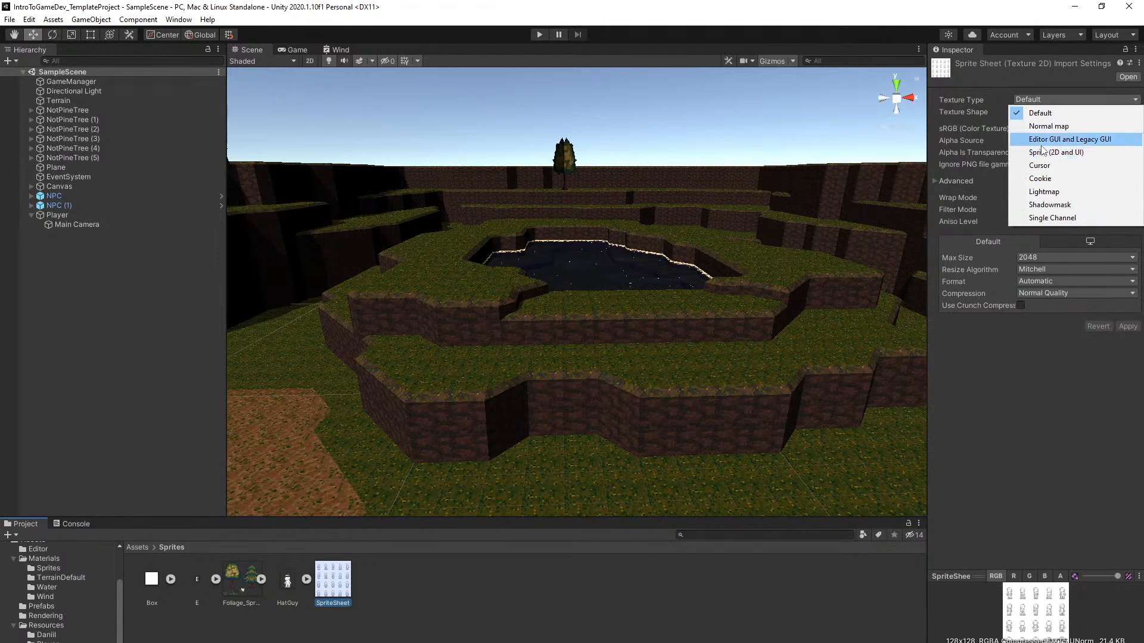
{"action": "left_click", "coordinate": [1043, 153]}
{"action": "left_click", "coordinate": [1039, 131]}
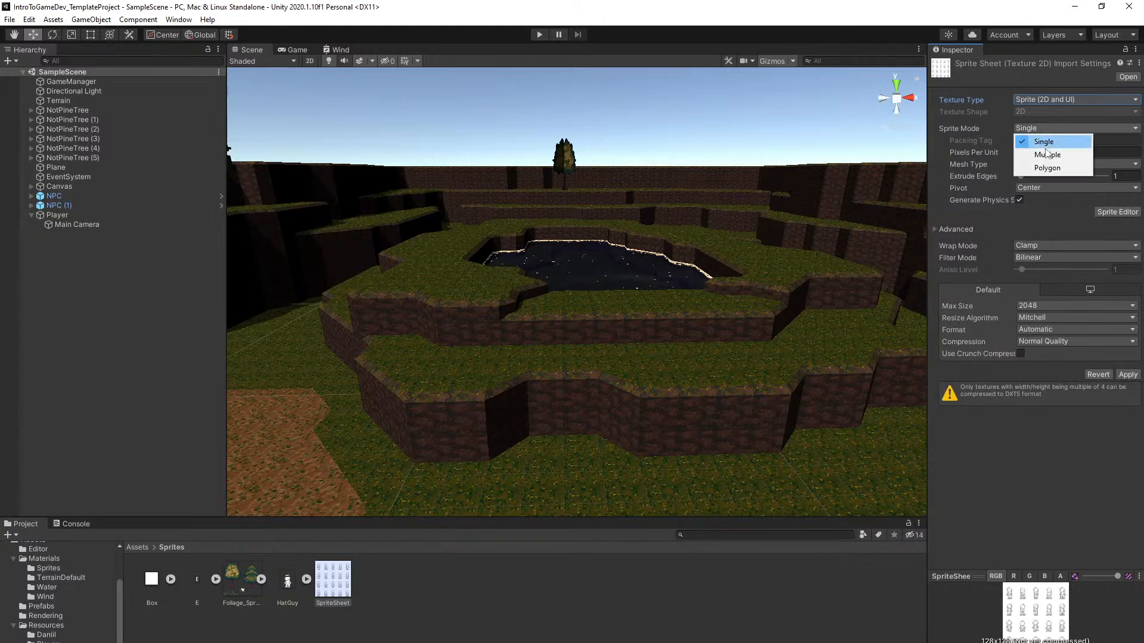
{"action": "left_click", "coordinate": [1047, 154]}
{"action": "left_click", "coordinate": [1033, 245]}
{"action": "left_click", "coordinate": [1036, 256]}
Set SpriteSheet's pixels per unit to 10 and apply the import settings
{"action": "left_click", "coordinate": [1034, 153]}
{"action": "type", "text": "1"}
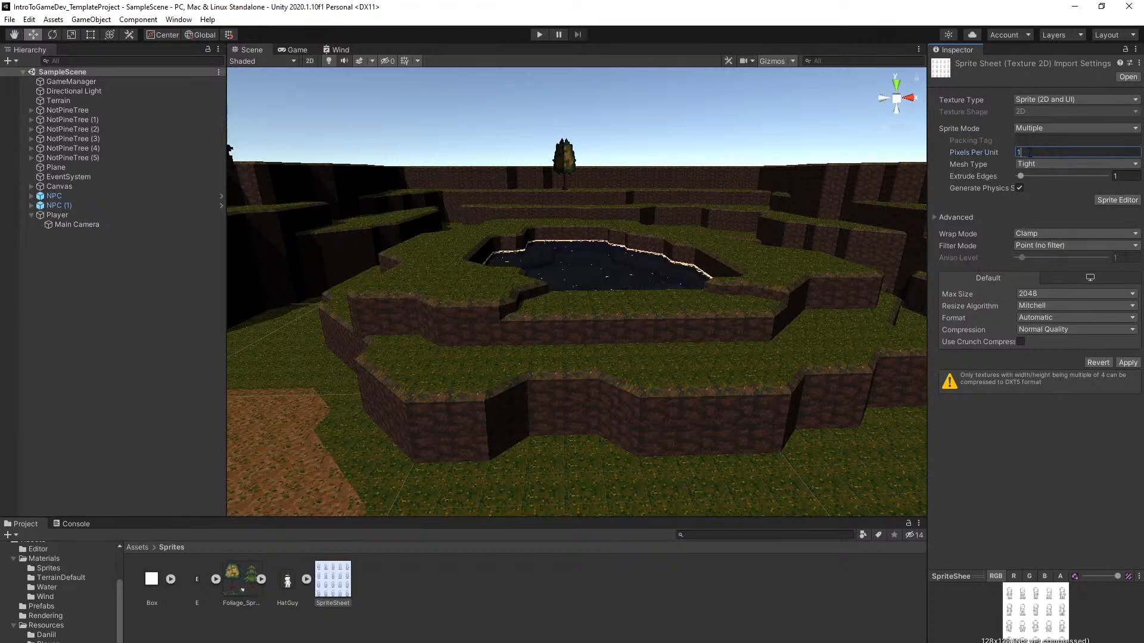
{"action": "type", "text": "0"}
{"action": "key", "text": "Return"}
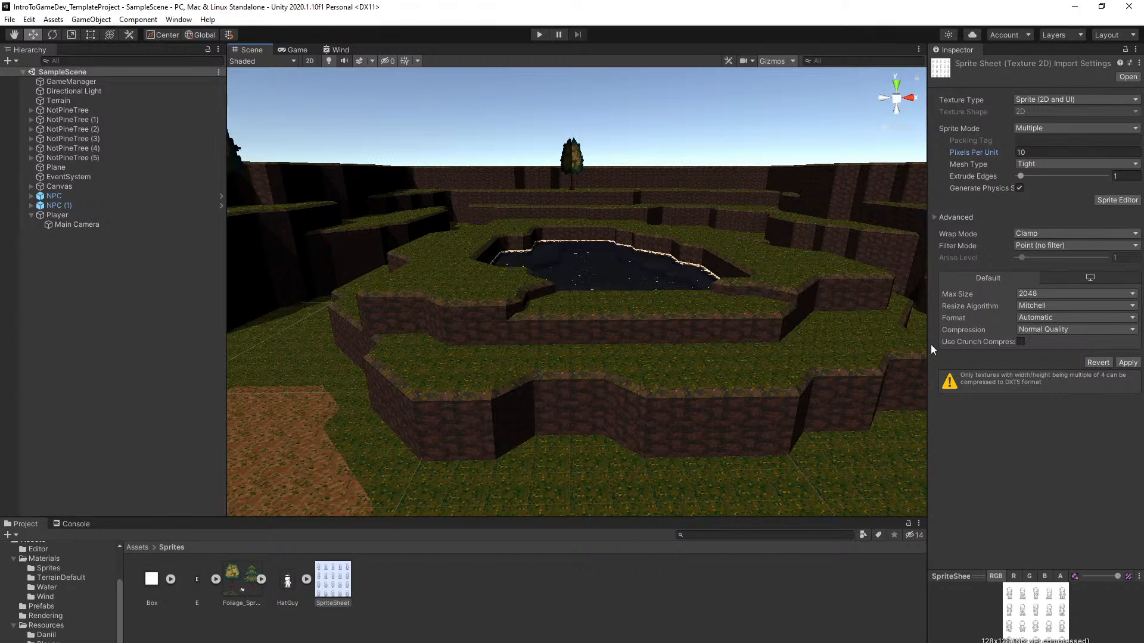
{"action": "left_click", "coordinate": [1128, 363]}
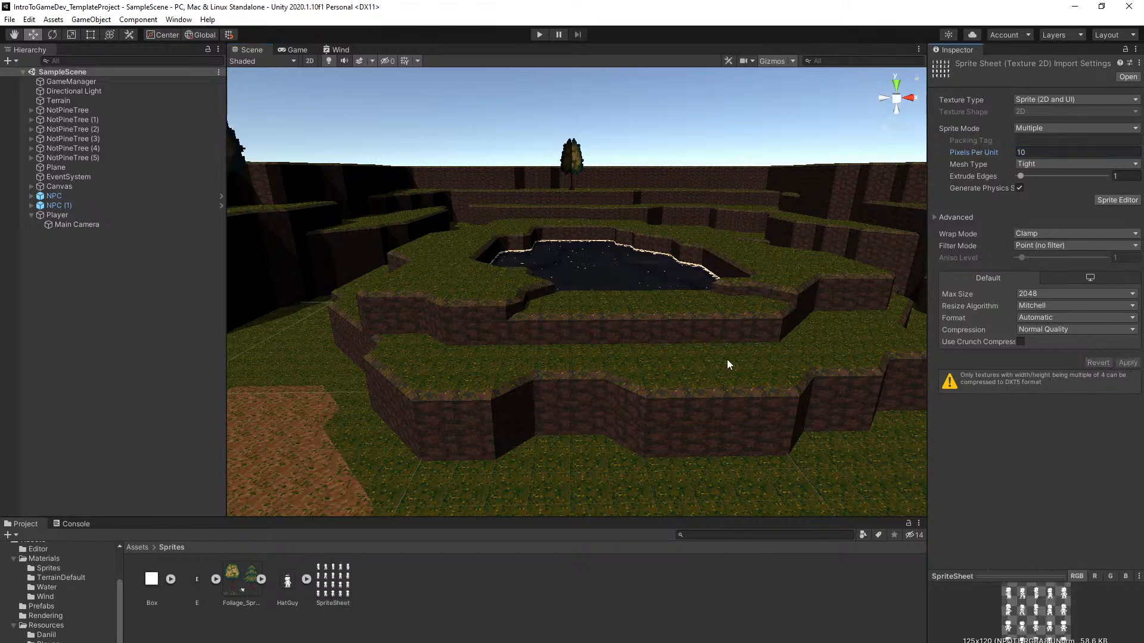
{"action": "scroll", "coordinate": [738, 357], "scroll_direction": "up", "scroll_amount": 2}
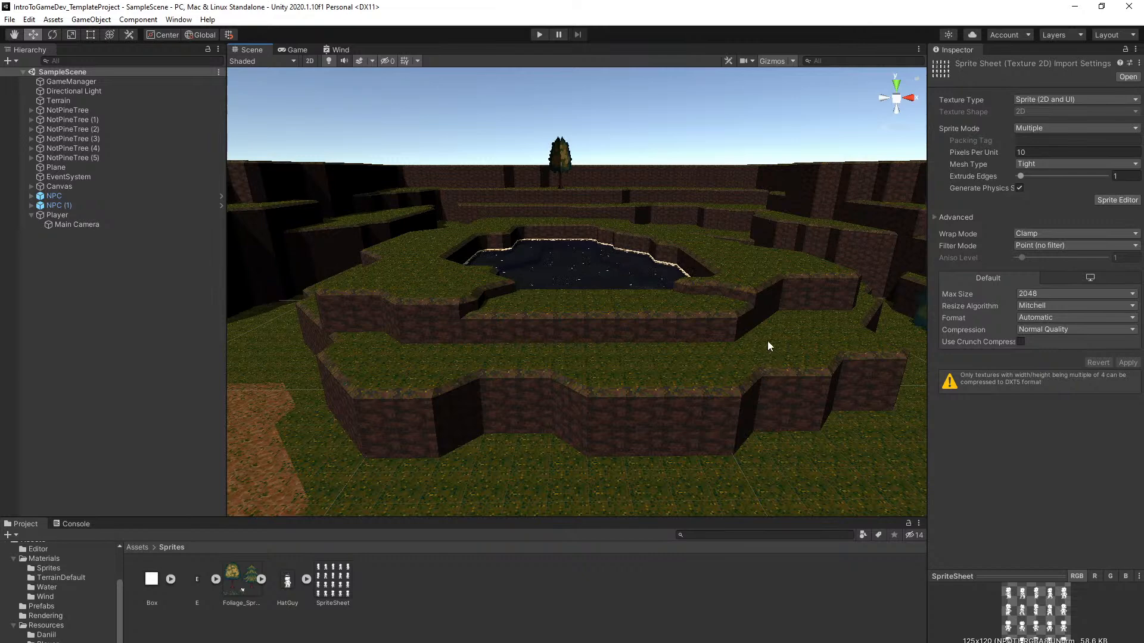
Open SpriteSheet in the Sprite Editor and choose Grid By Cell Size as the slicing type
{"action": "left_click", "coordinate": [1110, 200]}
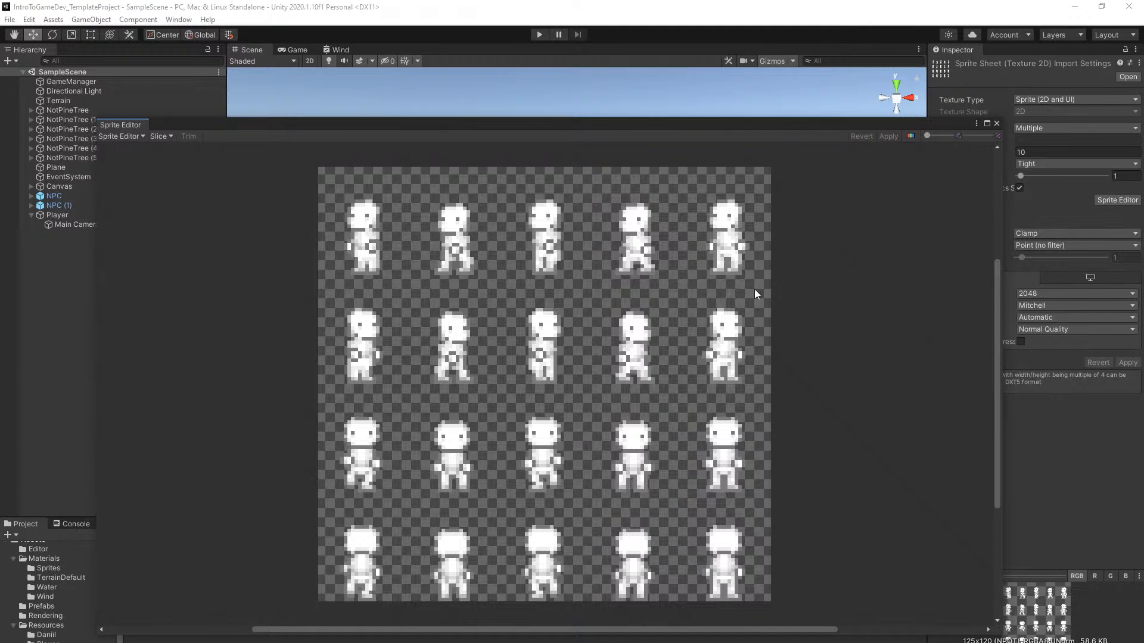
{"action": "left_click", "coordinate": [160, 137]}
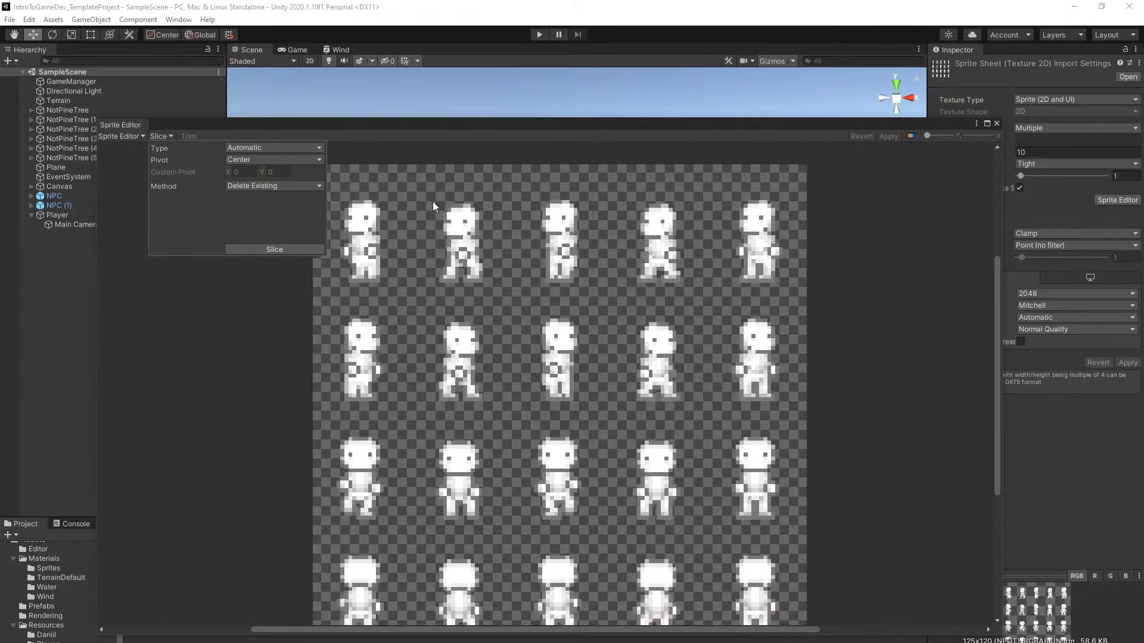
{"action": "scroll", "coordinate": [435, 208], "scroll_direction": "up", "scroll_amount": 3}
{"action": "scroll", "coordinate": [610, 260], "scroll_direction": "down", "scroll_amount": 3}
{"action": "scroll", "coordinate": [588, 382], "scroll_direction": "up", "scroll_amount": 1}
{"action": "scroll", "coordinate": [675, 268], "scroll_direction": "down", "scroll_amount": 1}
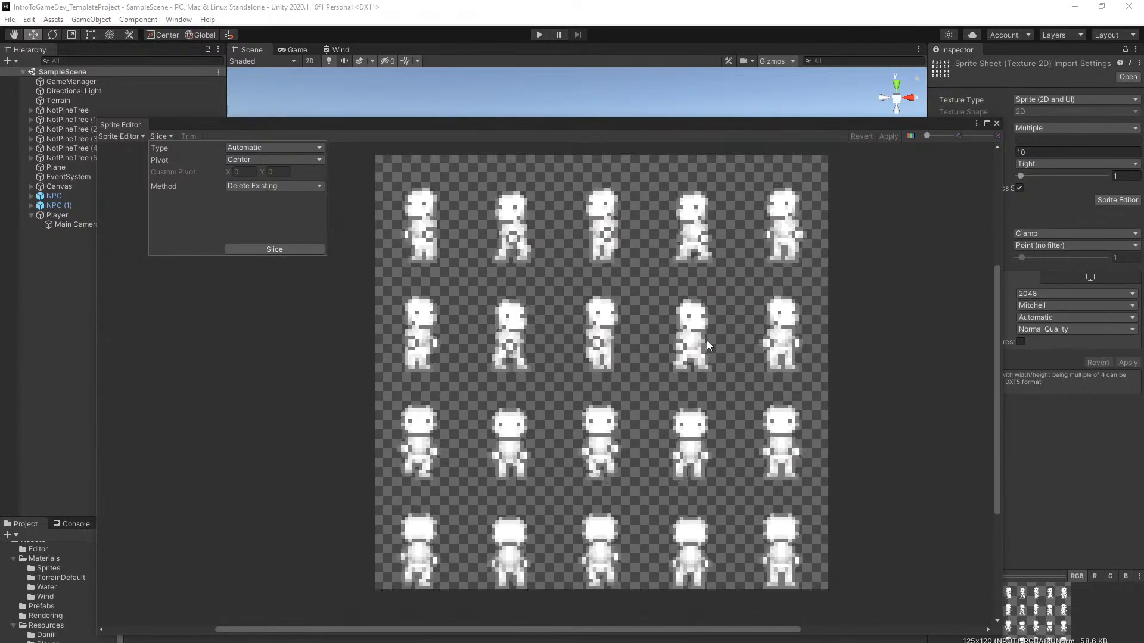
{"action": "left_click", "coordinate": [263, 147]}
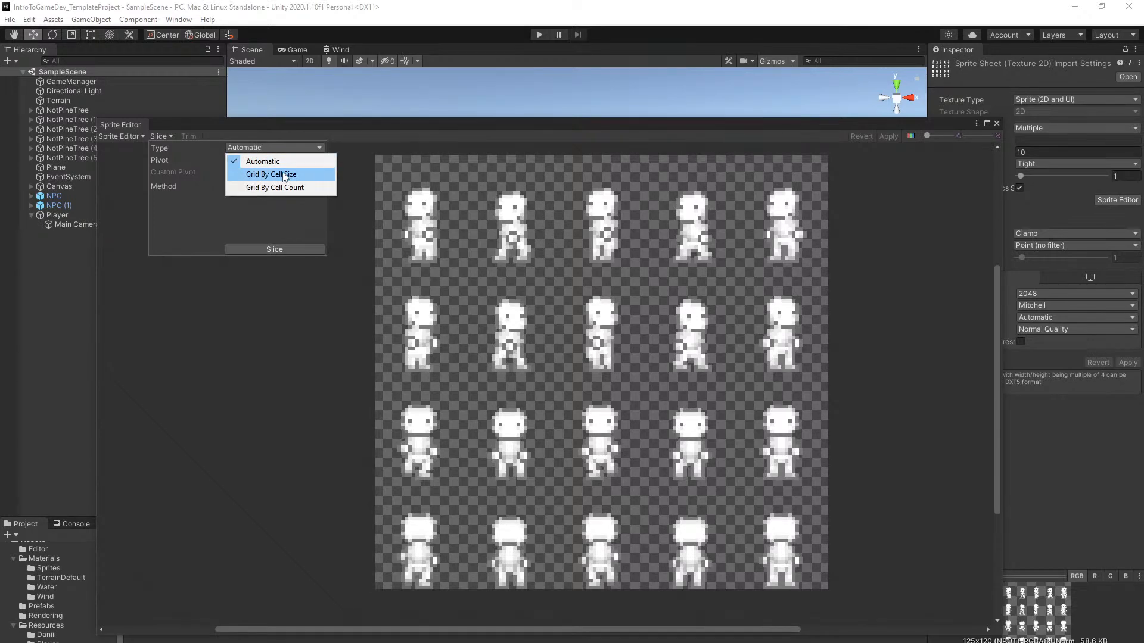
{"action": "left_click", "coordinate": [284, 175]}
Slice the sheet into cells of 25 by 30 pixels with the pivot at Bottom
{"action": "left_click", "coordinate": [253, 160]}
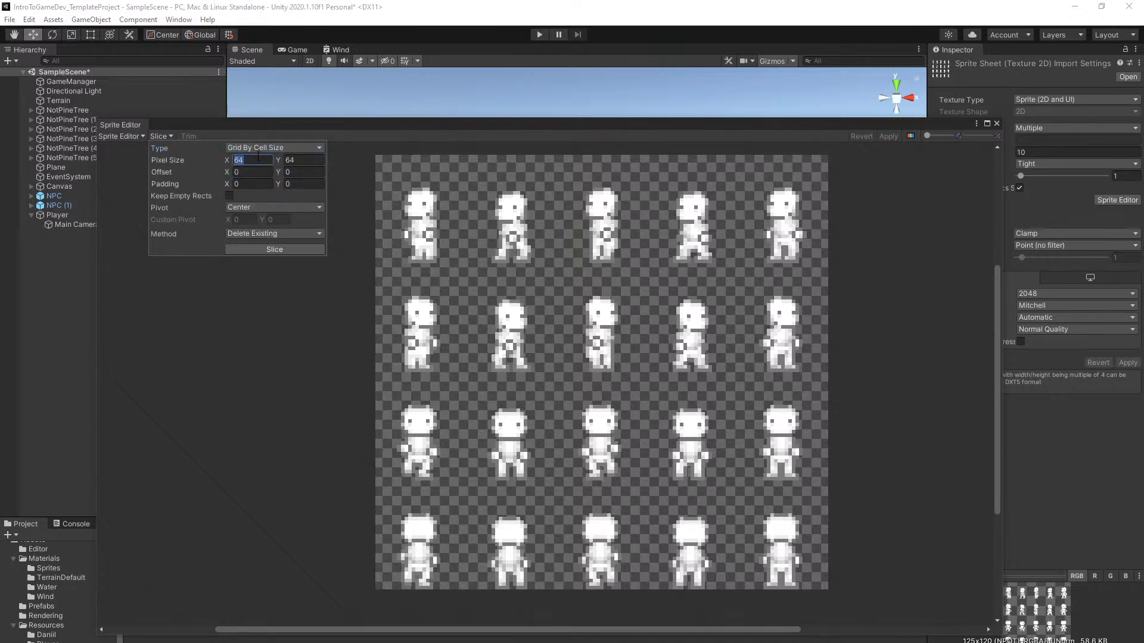
{"action": "type", "text": "25"}
{"action": "left_click", "coordinate": [304, 160]}
{"action": "type", "text": "30"}
{"action": "left_click", "coordinate": [250, 208]}
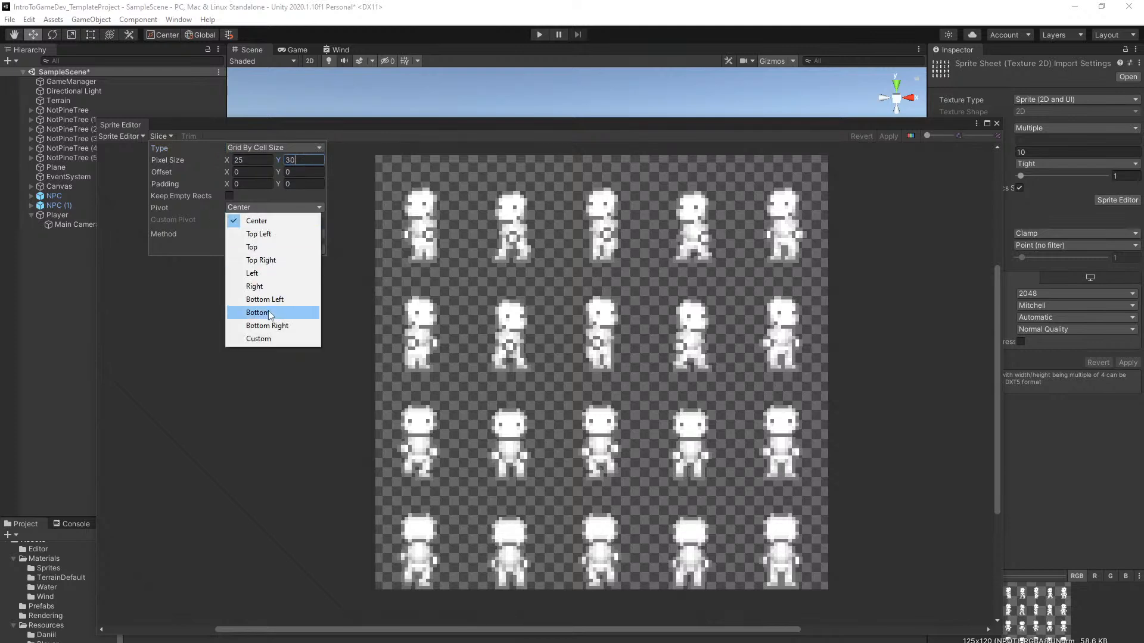
{"action": "left_click", "coordinate": [245, 312]}
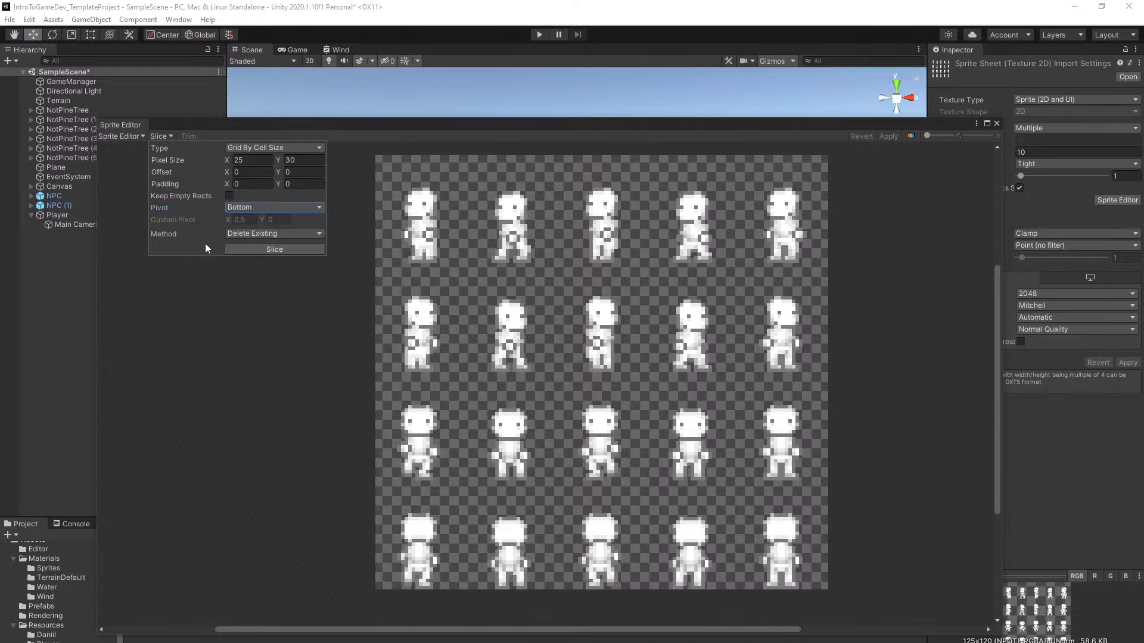
{"action": "scroll", "coordinate": [846, 315], "scroll_direction": "up", "scroll_amount": 1}
{"action": "scroll", "coordinate": [679, 319], "scroll_direction": "down", "scroll_amount": 1}
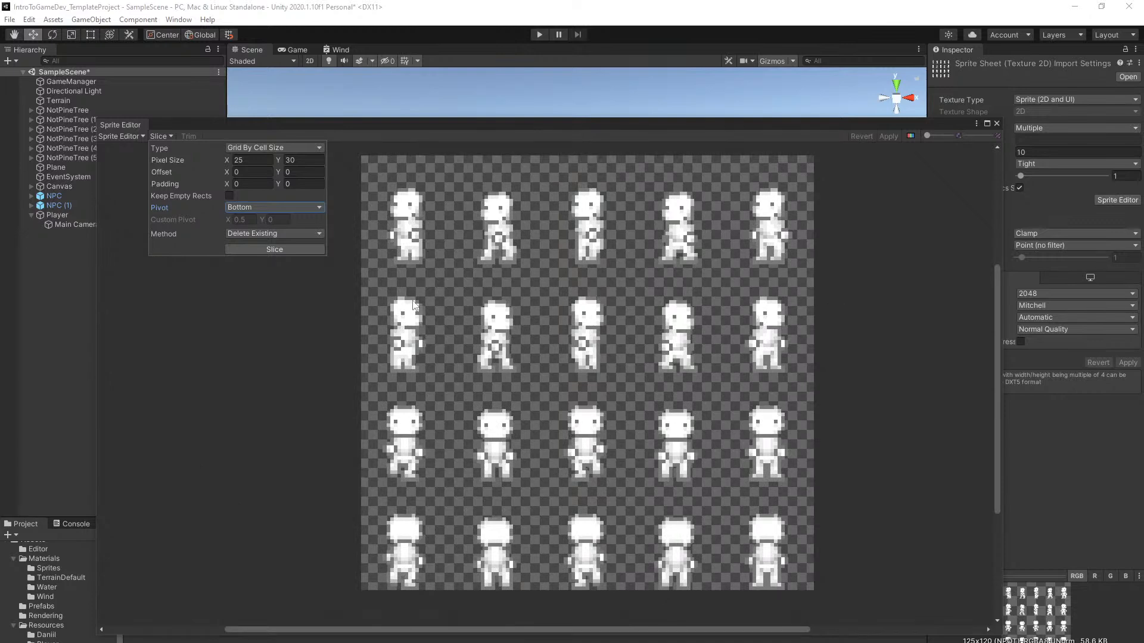
{"action": "left_click", "coordinate": [292, 250]}
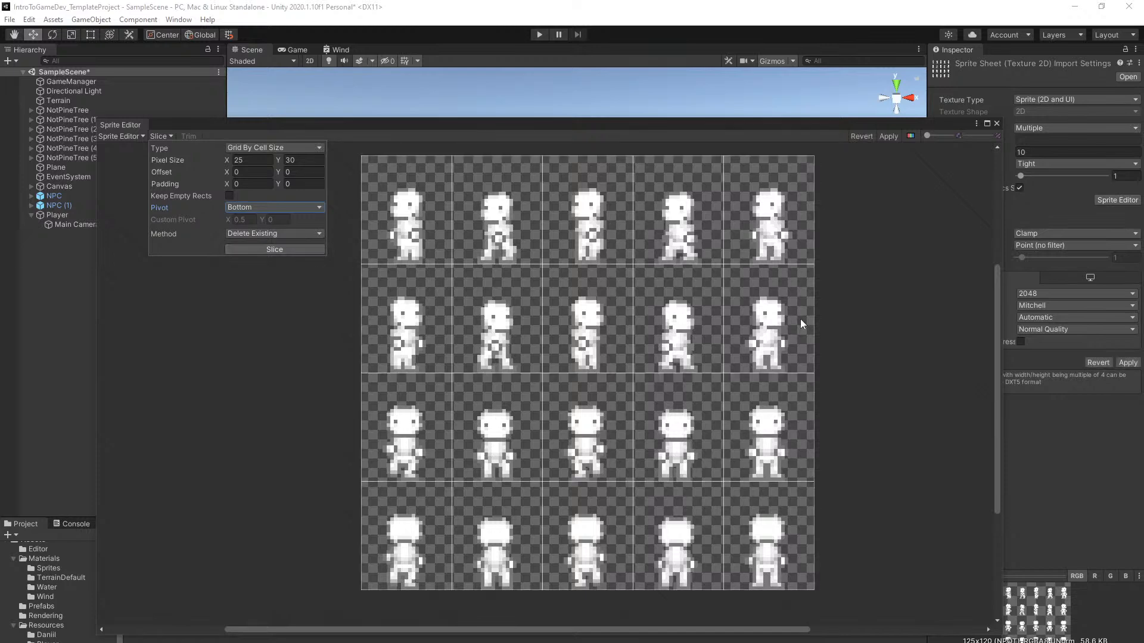
Examine the sliced frames one by one, including the idle frames in the last column
{"action": "left_click", "coordinate": [439, 234]}
{"action": "left_click", "coordinate": [516, 227]}
{"action": "left_click", "coordinate": [594, 240]}
{"action": "left_click", "coordinate": [656, 237]}
{"action": "left_click", "coordinate": [780, 247]}
{"action": "left_click", "coordinate": [789, 334]}
{"action": "left_click", "coordinate": [640, 349]}
{"action": "scroll", "coordinate": [959, 322], "scroll_direction": "up", "scroll_amount": 2}
{"action": "scroll", "coordinate": [619, 313], "scroll_direction": "down", "scroll_amount": 2}
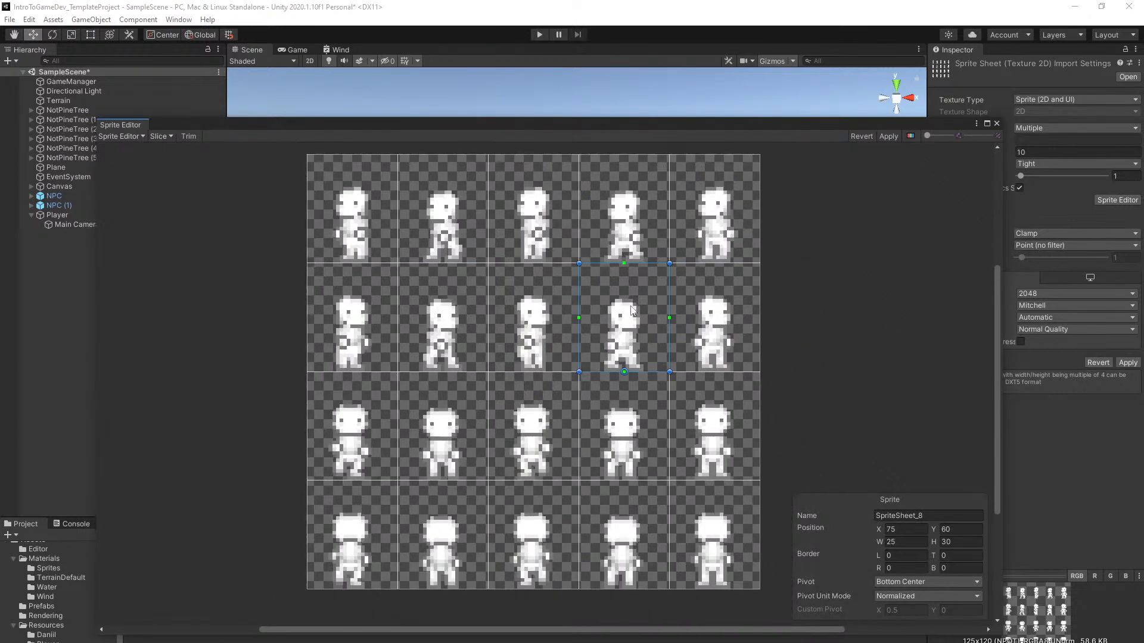
{"action": "left_click", "coordinate": [732, 235]}
{"action": "left_click", "coordinate": [928, 515]}
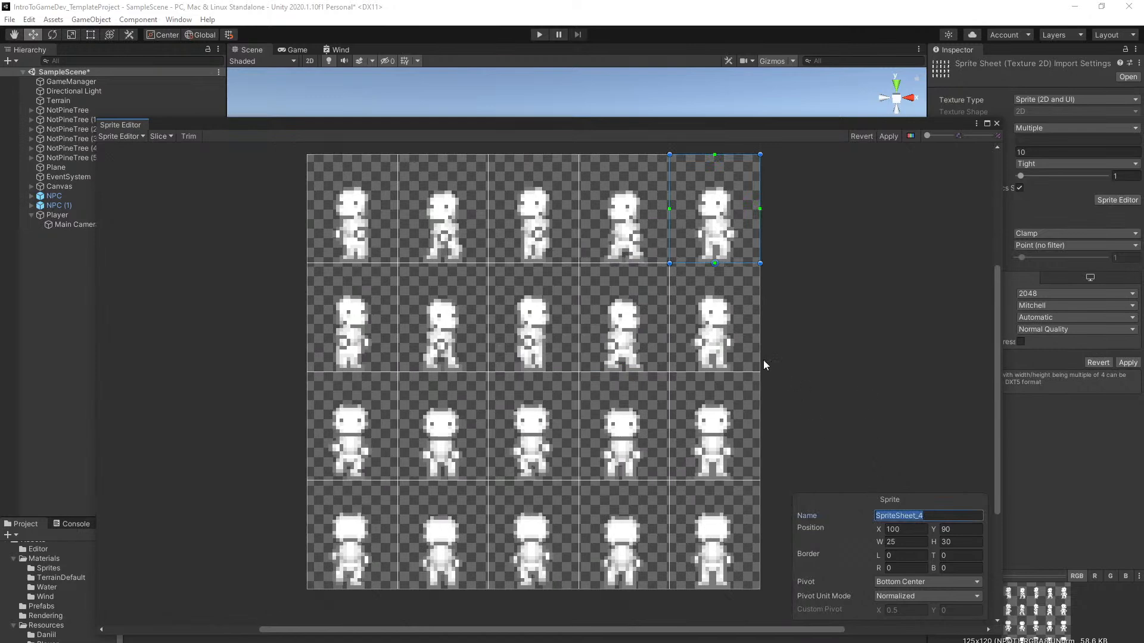
{"action": "left_click", "coordinate": [731, 347]}
{"action": "left_click", "coordinate": [728, 434]}
{"action": "left_click", "coordinate": [715, 528]}
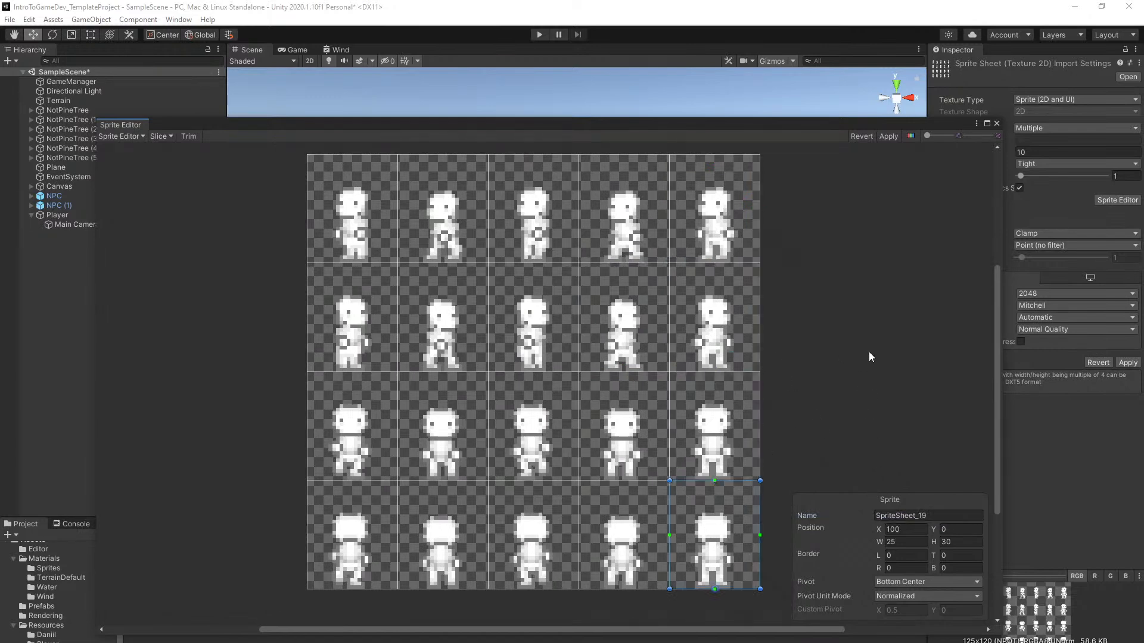
Rename the first row's last frame to LEFTIDLE
{"action": "left_click", "coordinate": [722, 251]}
{"action": "left_click", "coordinate": [916, 516]}
{"action": "left_click", "coordinate": [915, 516]}
{"action": "key", "text": "BackSpace"}
{"action": "key", "text": "BackSpace"}
{"action": "key", "text": "BackSpace"}
{"action": "key", "text": "BackSpace"}
{"action": "key", "text": "BackSpace"}
{"action": "key", "text": "BackSpace"}
{"action": "key", "text": "BackSpace"}
{"action": "key", "text": "BackSpace"}
{"action": "key", "text": "BackSpace"}
{"action": "key", "text": "BackSpace"}
{"action": "key", "text": "BackSpace"}
{"action": "key", "text": "BackSpace"}
{"action": "key", "text": "BackSpace"}
{"action": "type", "text": "LEFTIDLE"}
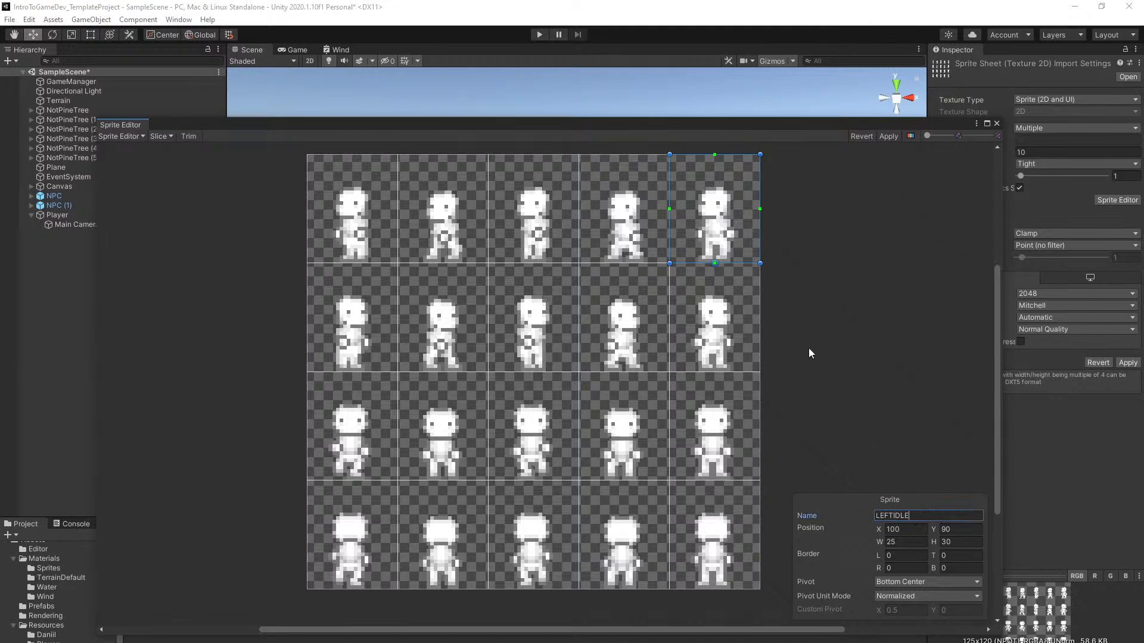
Rename the last frame of the second row to RIGHTIDLE and that of the third row to FRONTIDLE
{"action": "left_click", "coordinate": [709, 331]}
{"action": "left_click_drag", "start_coordinate": [892, 516], "coordinate": [892, 509]}
{"action": "type", "text": "RIGHT"}
{"action": "left_click", "coordinate": [754, 441]}
{"action": "left_click", "coordinate": [903, 514]}
{"action": "type", "text": "FRON"}
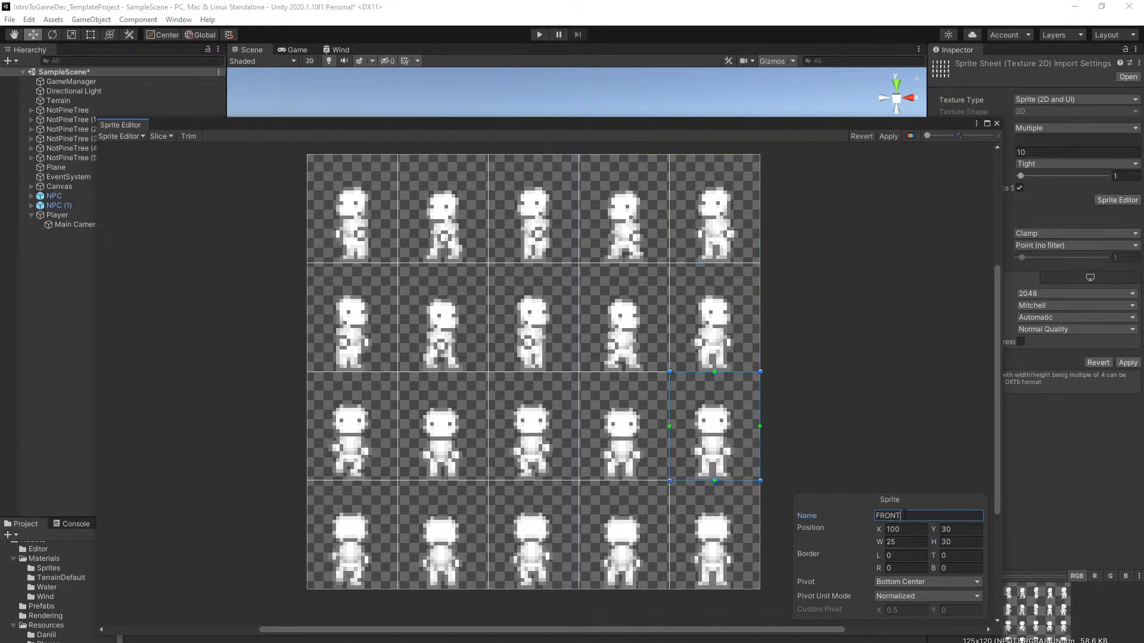
Rename the fourth row's last frame to BACKIDLE and save the scene
{"action": "left_click", "coordinate": [706, 562]}
{"action": "left_click", "coordinate": [910, 516]}
{"action": "type", "text": "B"}
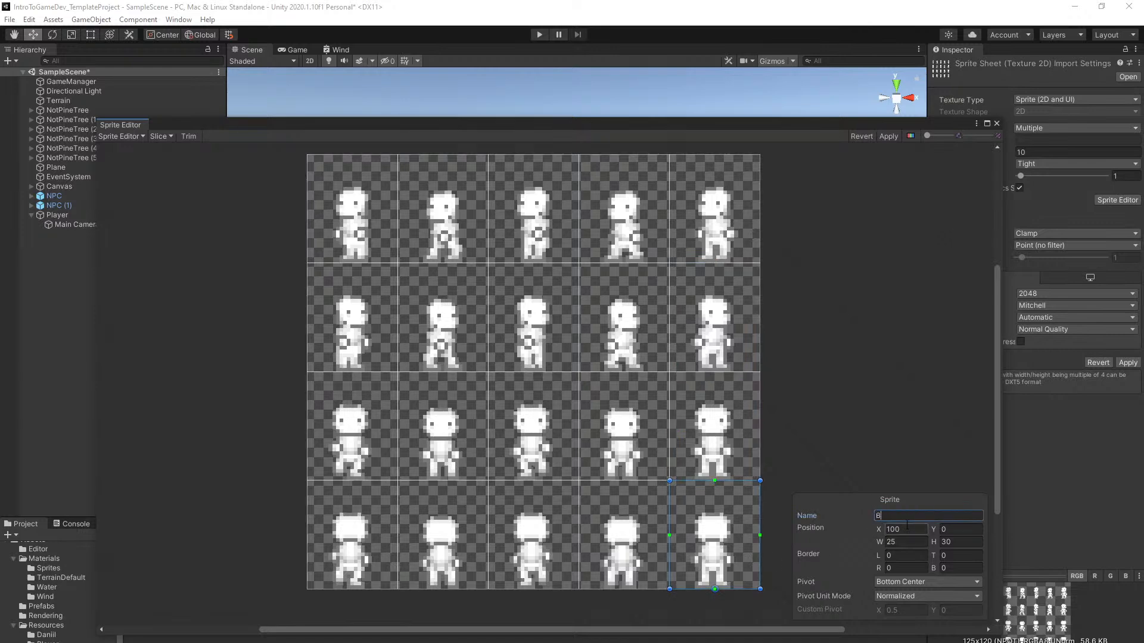
{"action": "type", "text": "AKKIDLE"}
{"action": "left_click", "coordinate": [807, 419]}
{"action": "key", "text": "ctrl+s"}
Check the names of the four idle frames and close the Sprite Editor, applying the pending import settings
{"action": "left_click", "coordinate": [739, 510]}
{"action": "left_click", "coordinate": [737, 438]}
{"action": "left_click", "coordinate": [703, 322]}
{"action": "left_click", "coordinate": [670, 210]}
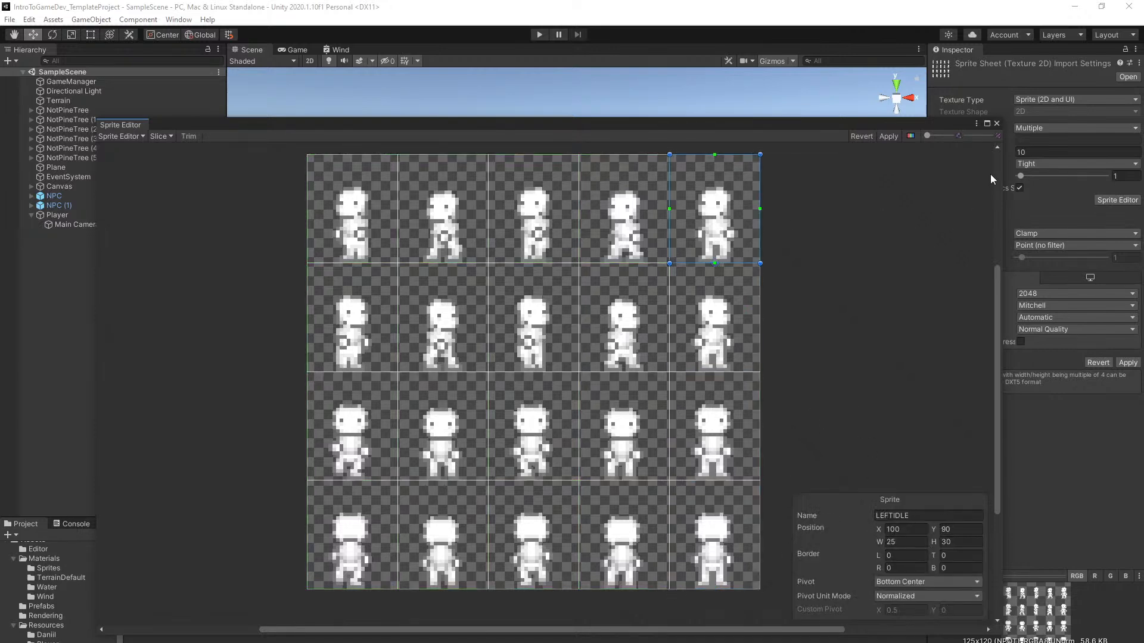
{"action": "left_click", "coordinate": [997, 125]}
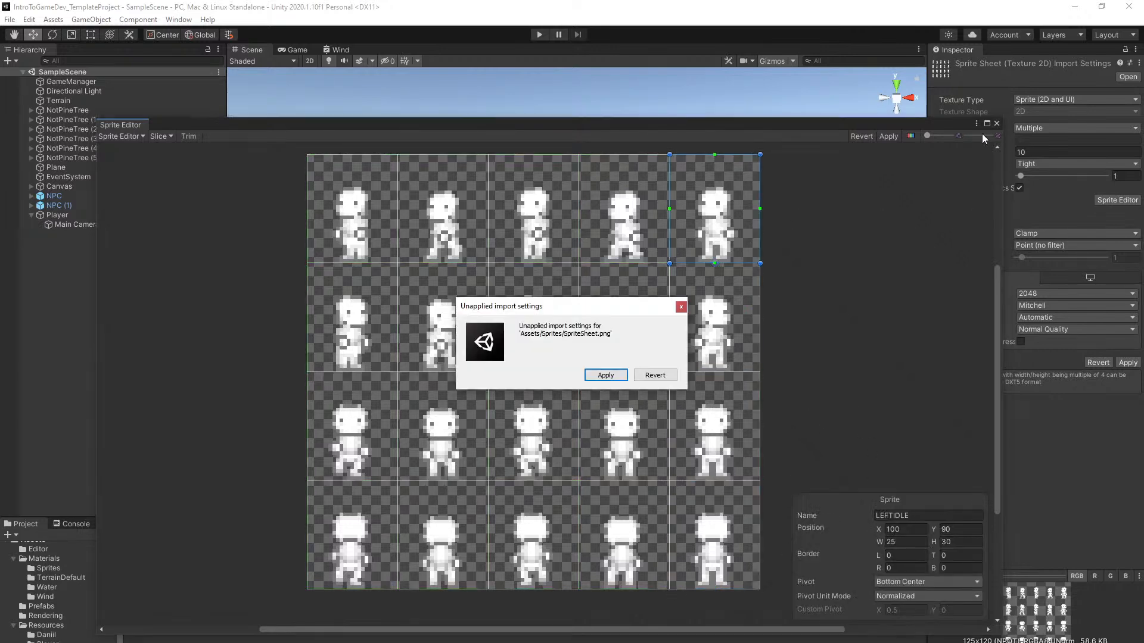
{"action": "left_click", "coordinate": [597, 377]}
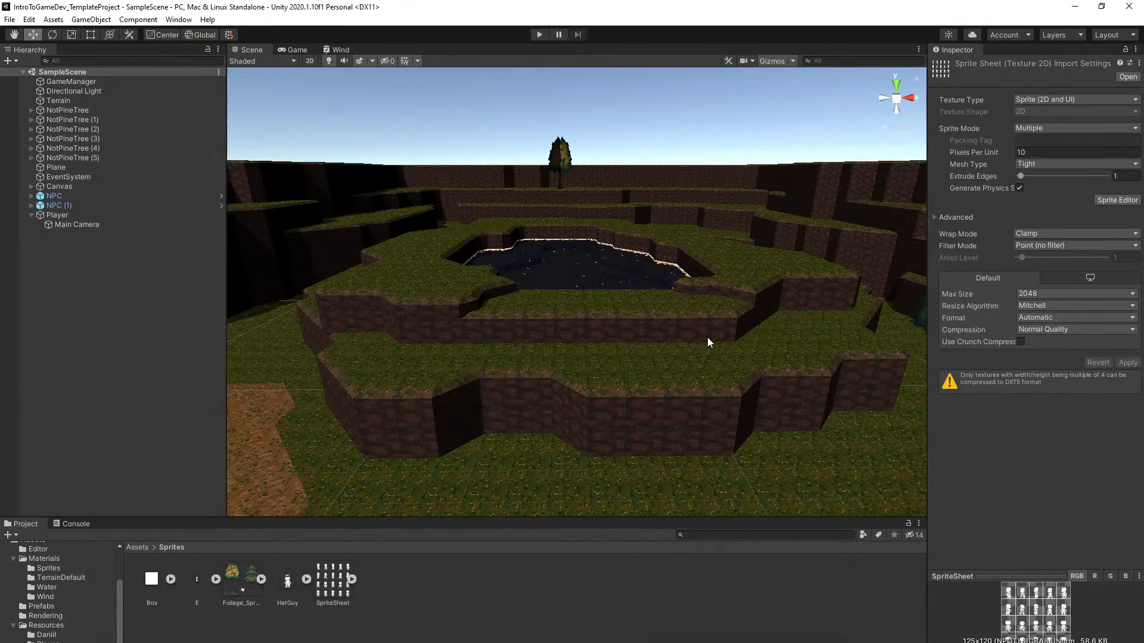
Enlarge the project asset area and expand SpriteSheet to show its individual sprites
{"action": "right_click_drag", "start_coordinate": [706, 337], "coordinate": [691, 329]}
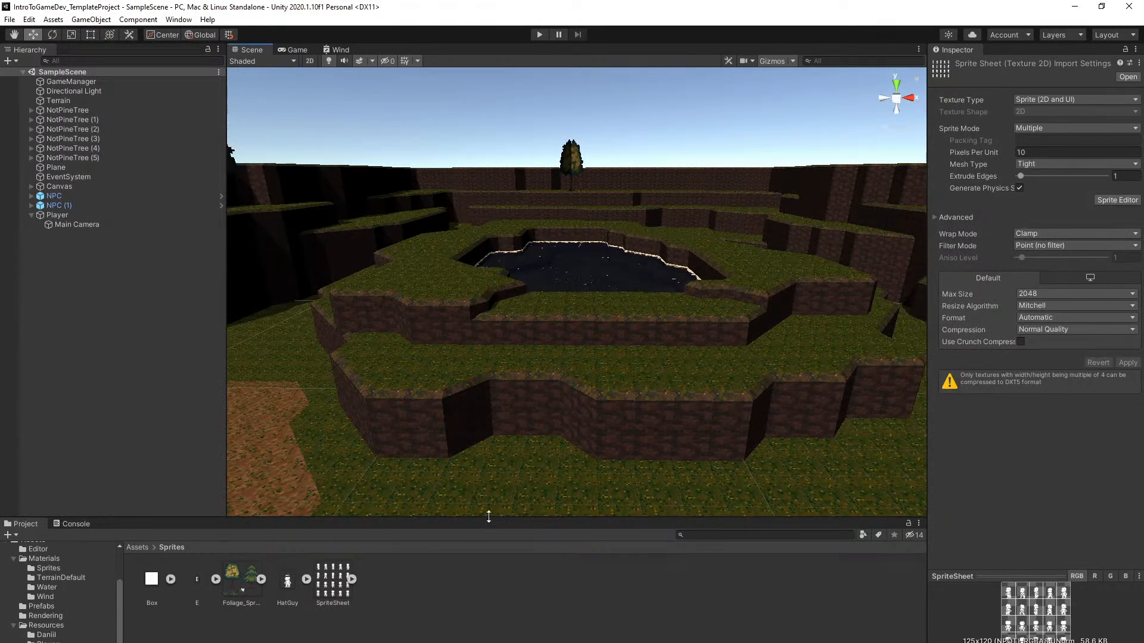
{"action": "left_click_drag", "start_coordinate": [491, 517], "coordinate": [491, 502]}
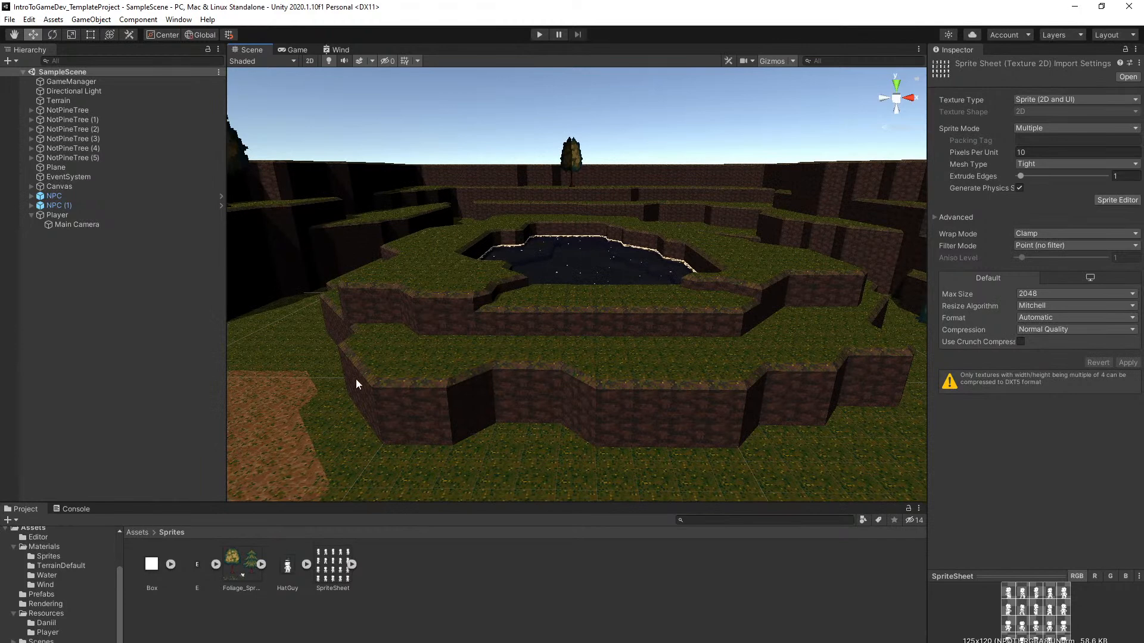
{"action": "left_click", "coordinate": [352, 565]}
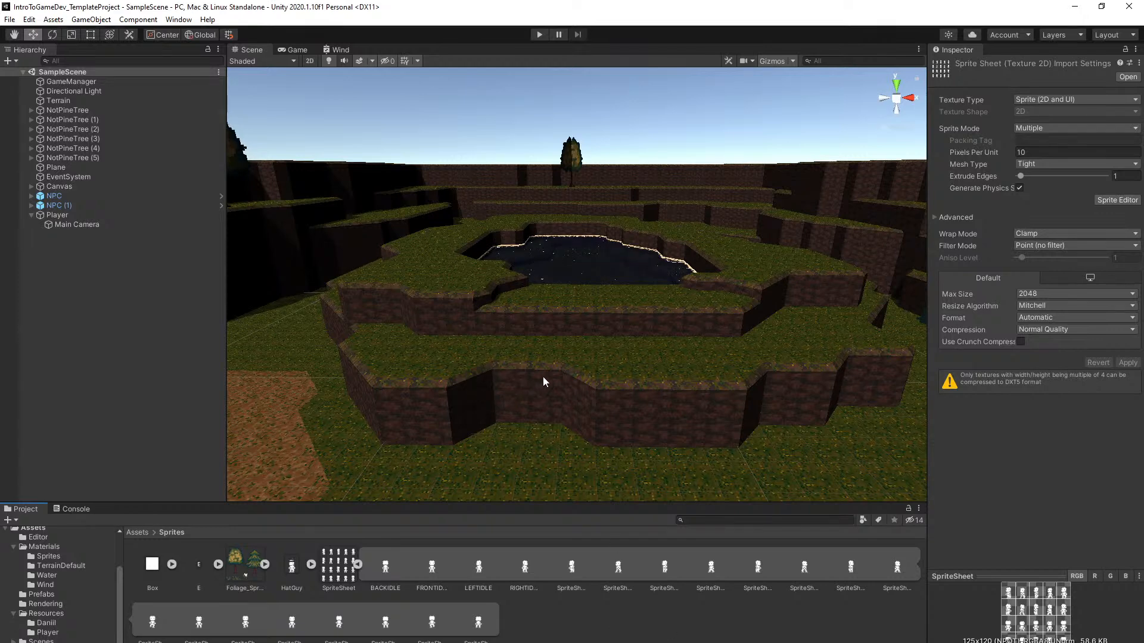
Add a Sprite Renderer component to the Player object
{"action": "left_click", "coordinate": [113, 215]}
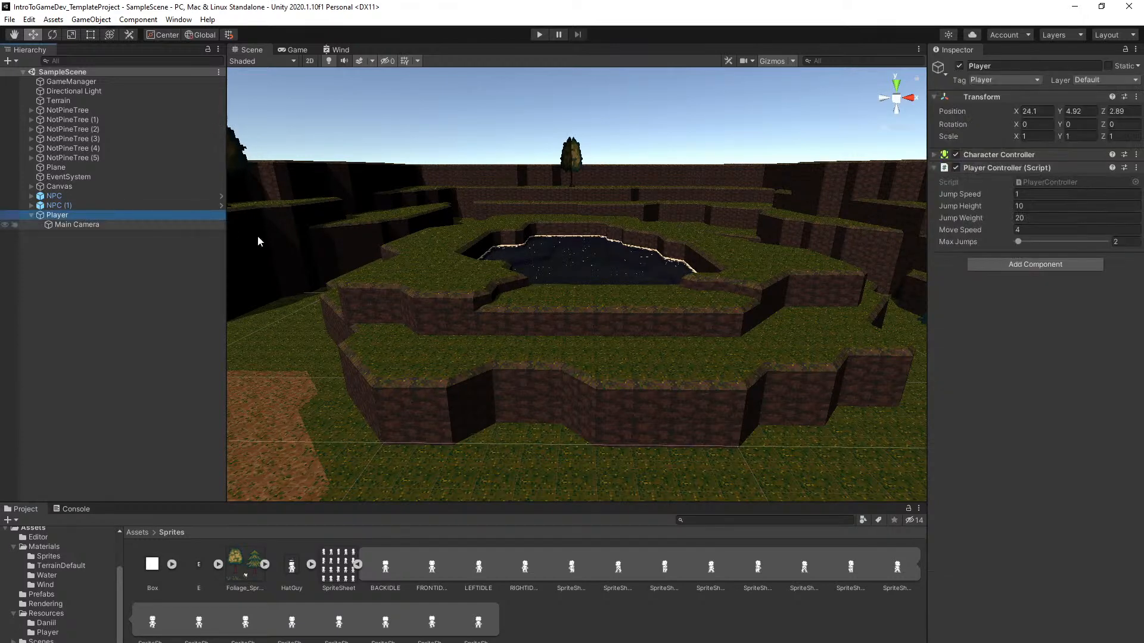
{"action": "left_click", "coordinate": [1042, 267]}
{"action": "type", "text": "spri"}
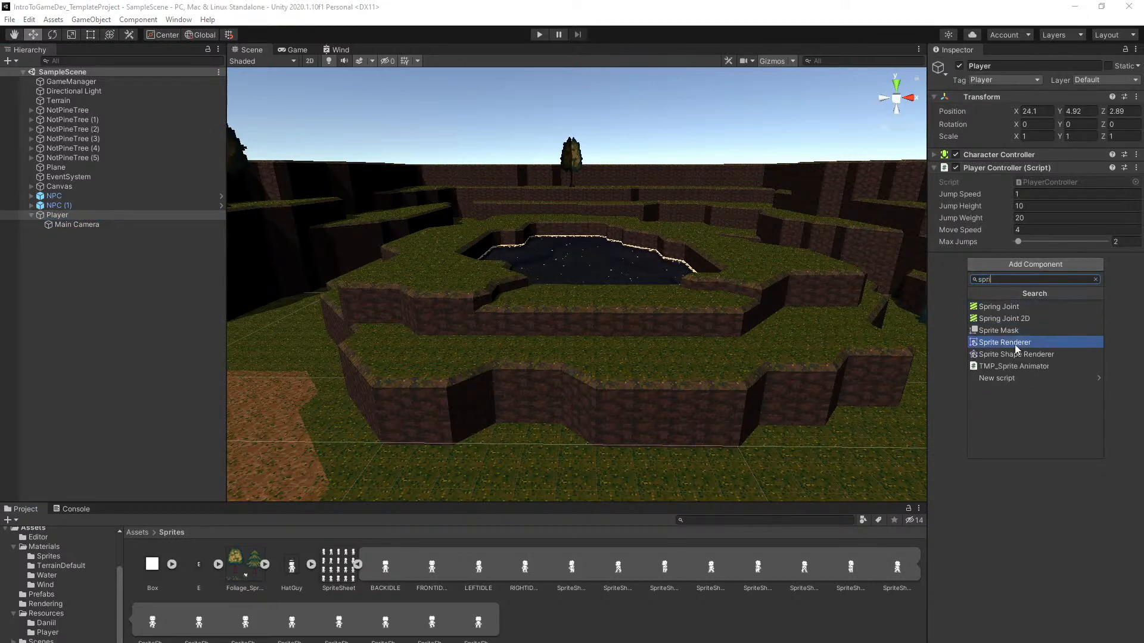
{"action": "left_click", "coordinate": [1017, 343]}
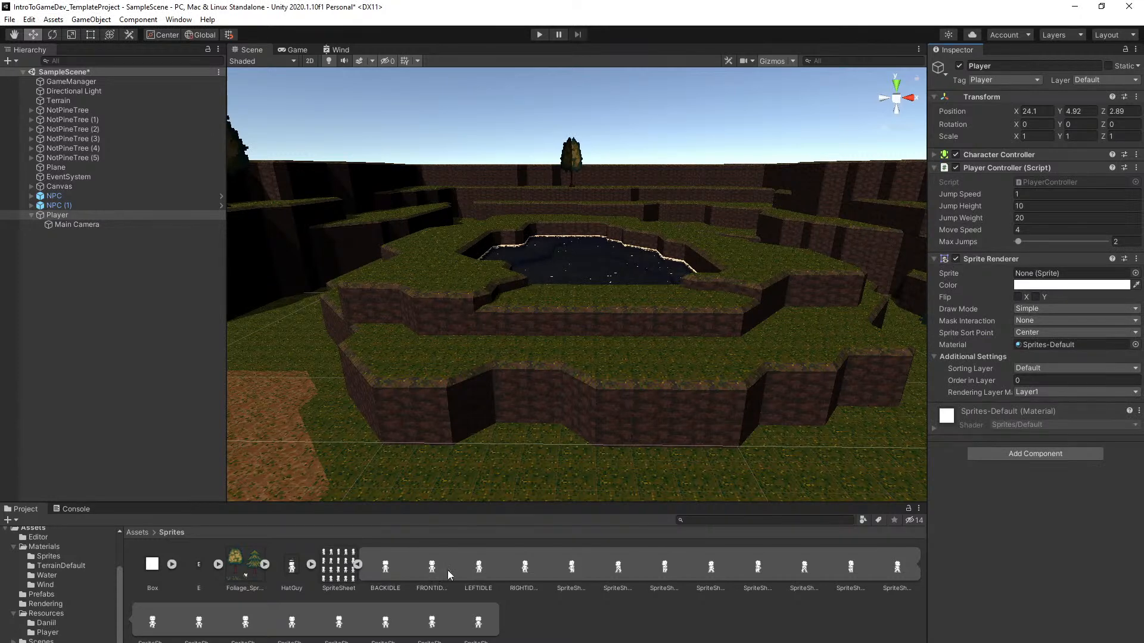
Assign the LEFTIDLE sprite to the Player's Sprite Renderer and frame the character in the scene
{"action": "left_click_drag", "start_coordinate": [479, 567], "coordinate": [1048, 274]}
{"action": "left_click_drag", "start_coordinate": [646, 288], "coordinate": [649, 366], "text": "alt"}
{"action": "key", "text": "s"}
{"action": "right_click_drag", "start_coordinate": [649, 366], "coordinate": [644, 345]}
{"action": "key", "text": "w"}
Set the Player's Sprite Renderer material to Sprite_Default and save the scene
{"action": "left_click", "coordinate": [1135, 345]}
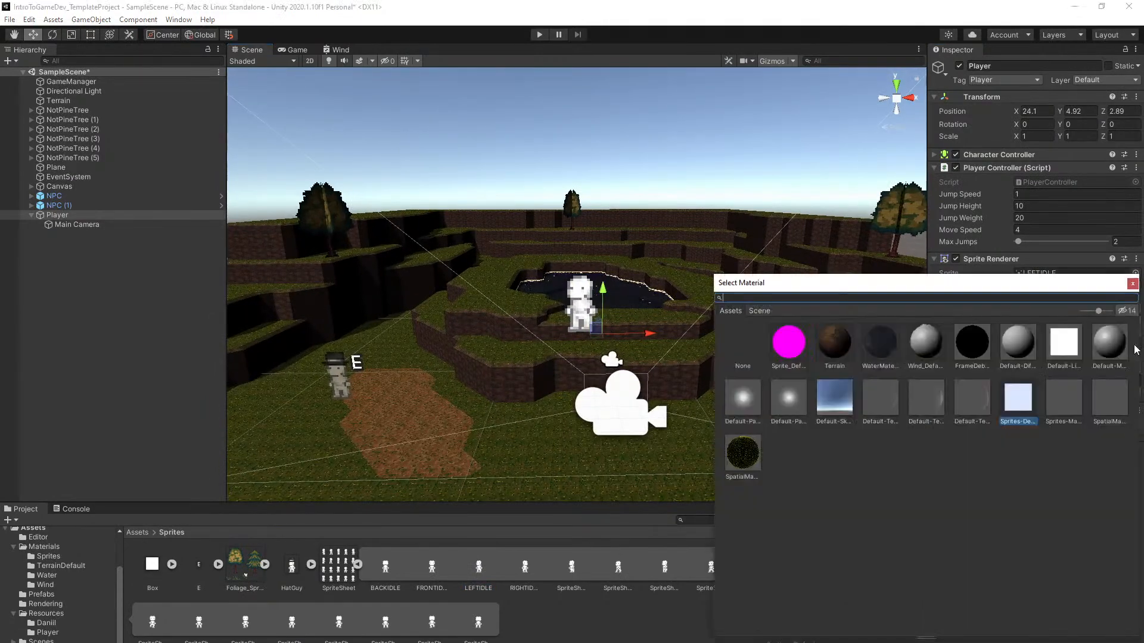
{"action": "double_click", "coordinate": [784, 343]}
{"action": "right_click_drag", "start_coordinate": [685, 361], "coordinate": [673, 375]}
{"action": "key", "text": "w"}
{"action": "key", "text": "ctrl+s"}
{"action": "key", "text": "s"}
Run the scene in play mode, walk and jump the Player around the terrain, and stop the test
{"action": "left_click", "coordinate": [539, 34]}
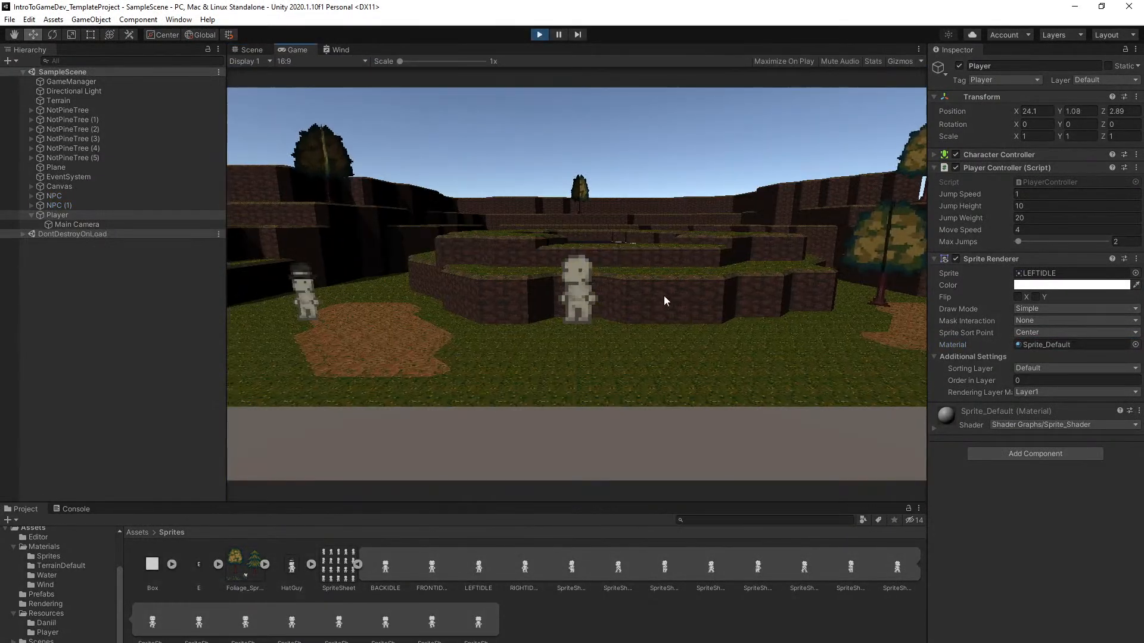
{"action": "key", "text": "a"}
{"action": "key", "text": "s"}
{"action": "key", "text": "w"}
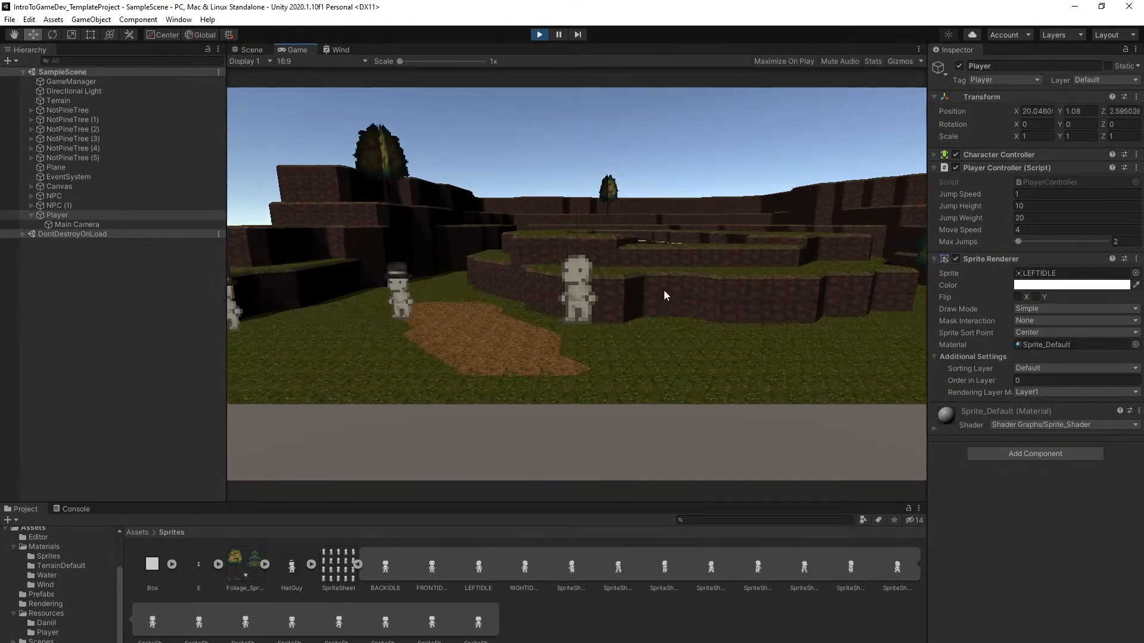
{"action": "key", "text": "space"}
{"action": "key", "text": "d"}
{"action": "key", "text": "w"}
{"action": "key", "text": "d"}
{"action": "key", "text": "space"}
{"action": "key", "text": "d"}
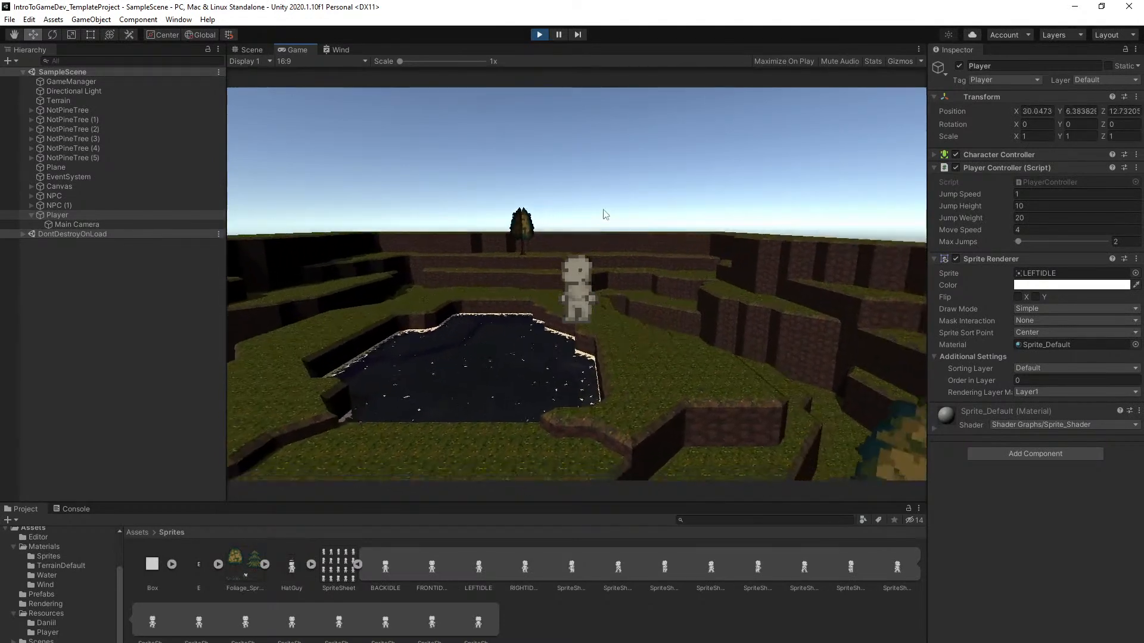
{"action": "left_click", "coordinate": [536, 35]}
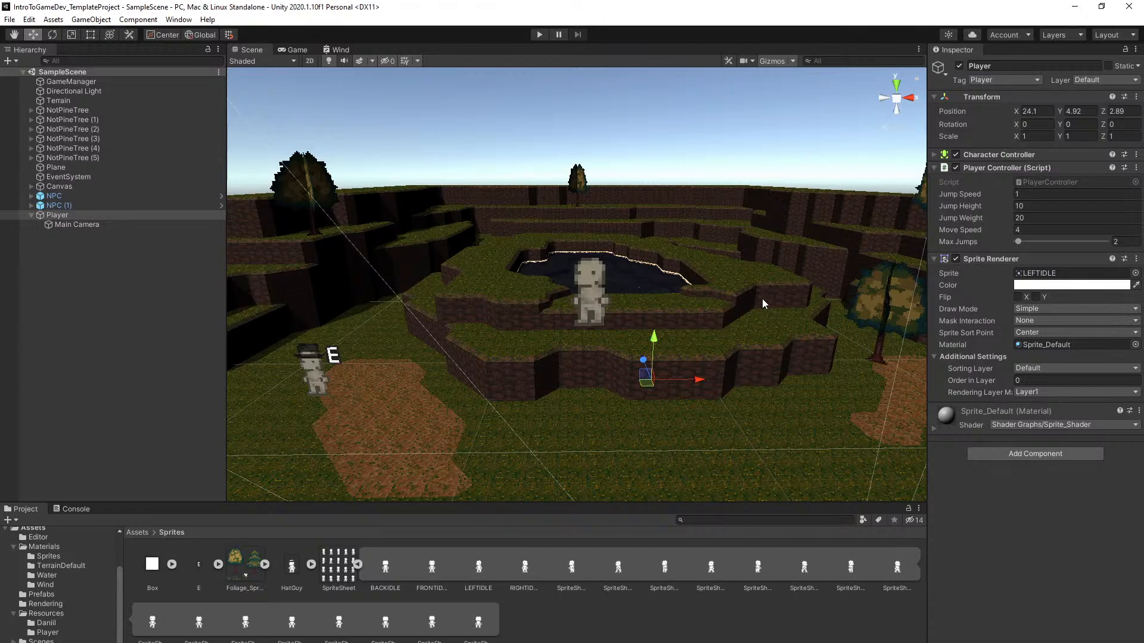
Set the Center Y of the Player's Character Controller to 1 and save the scene
{"action": "left_click", "coordinate": [977, 155]}
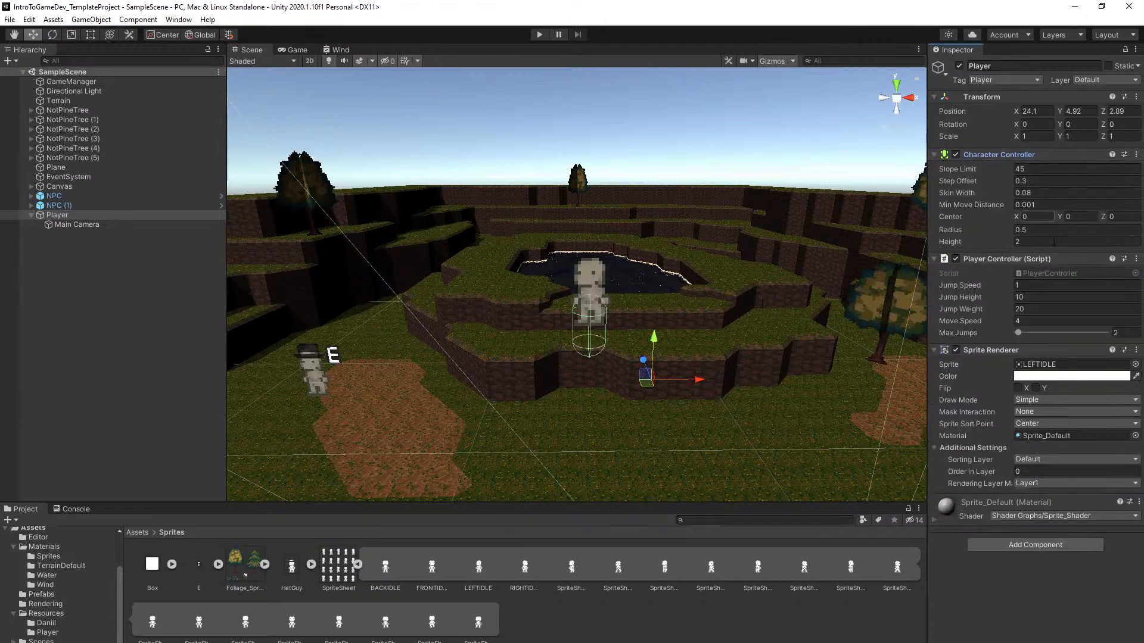
{"action": "key", "text": "w"}
{"action": "mouse_move", "coordinate": [670, 268]}
{"action": "right_mouse_down"}
{"action": "mouse_move", "coordinate": [659, 294]}
{"action": "mouse_move", "coordinate": [679, 286]}
{"action": "mouse_move", "coordinate": [665, 247]}
{"action": "mouse_move", "coordinate": [667, 267]}
{"action": "right_mouse_up"}
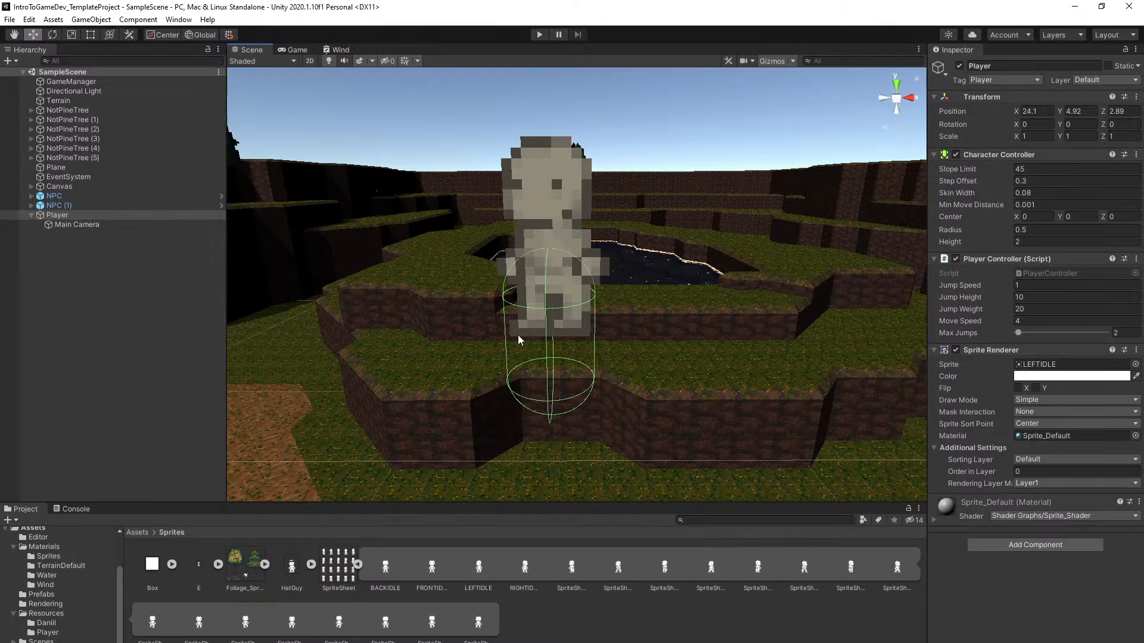
{"action": "left_click", "coordinate": [1080, 216]}
{"action": "type", "text": "0.5"}
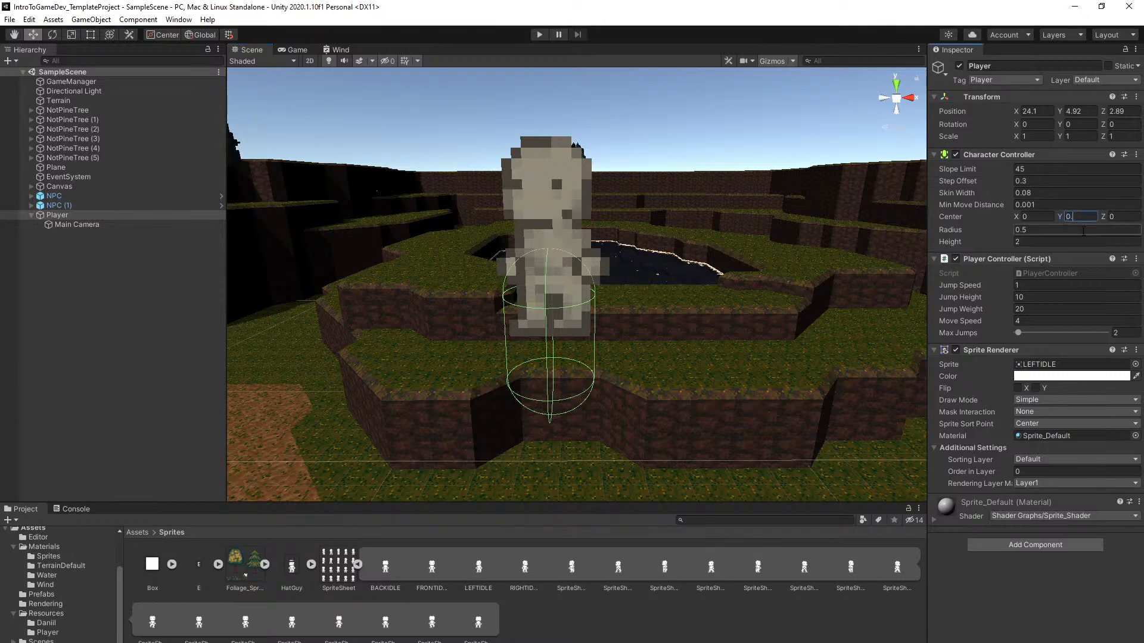
{"action": "key", "text": "shift+Right"}
{"action": "key", "text": "shift+Right"}
{"action": "key", "text": "shift+Right"}
{"action": "type", "text": "1"}
{"action": "mouse_move", "coordinate": [703, 260]}
{"action": "right_mouse_down"}
{"action": "mouse_move", "coordinate": [678, 202]}
{"action": "mouse_move", "coordinate": [833, 250]}
{"action": "mouse_move", "coordinate": [709, 253]}
{"action": "right_mouse_up"}
{"action": "key", "text": "ctrl+s"}
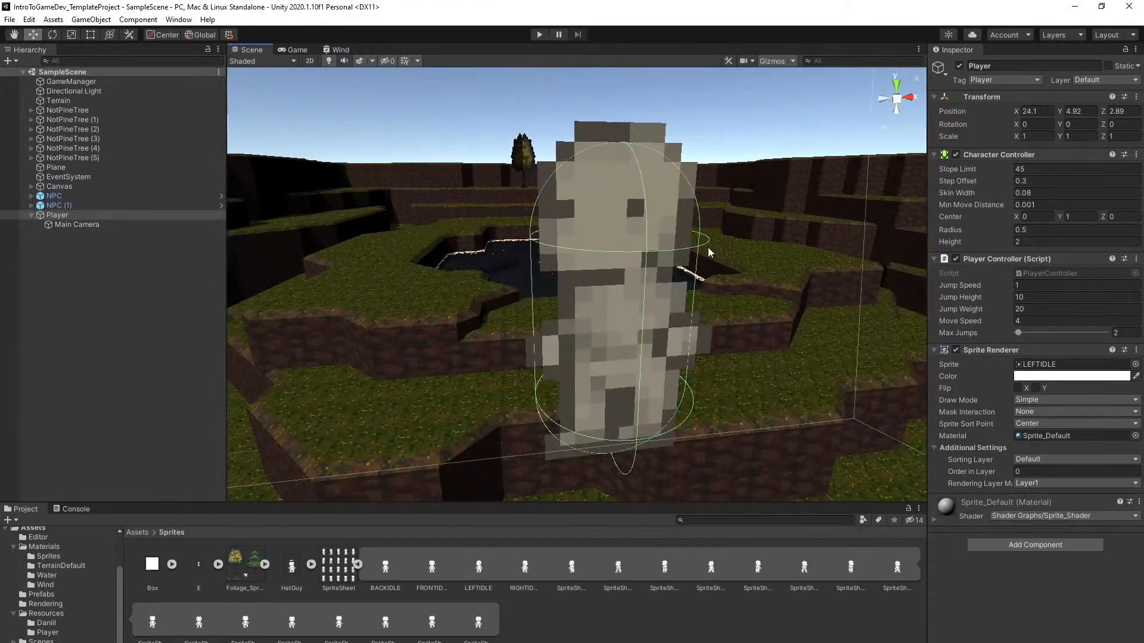
Playtest the Player's adjusted collider by walking and jumping over the terrain and up to an NPC, and exit play mode
{"action": "left_click", "coordinate": [540, 35]}
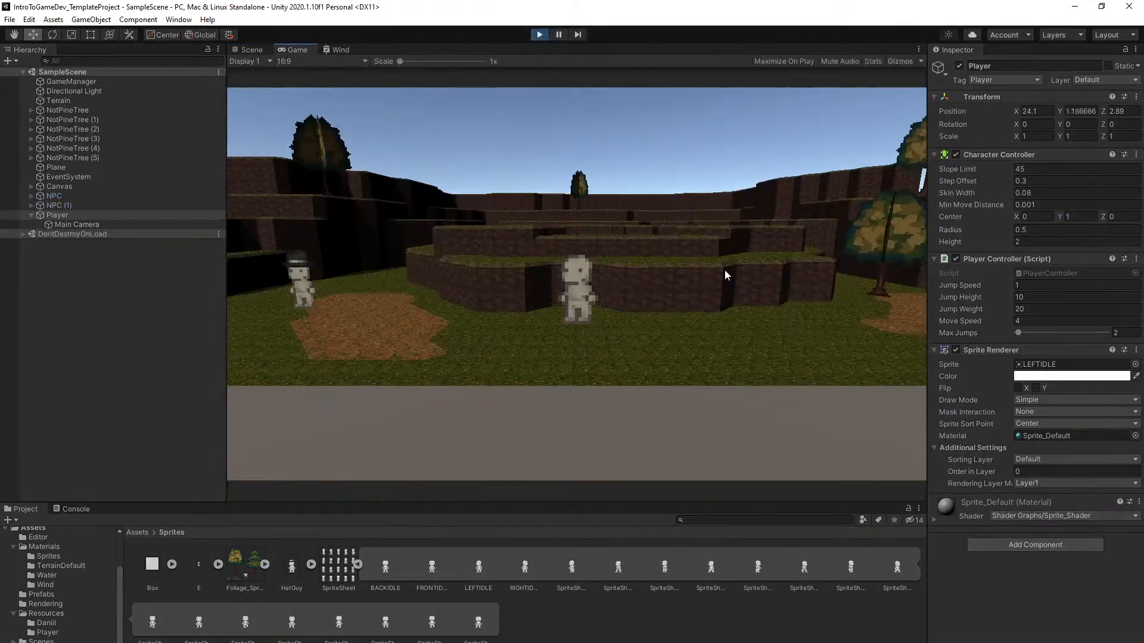
{"action": "key", "text": "a"}
{"action": "key", "text": "w"}
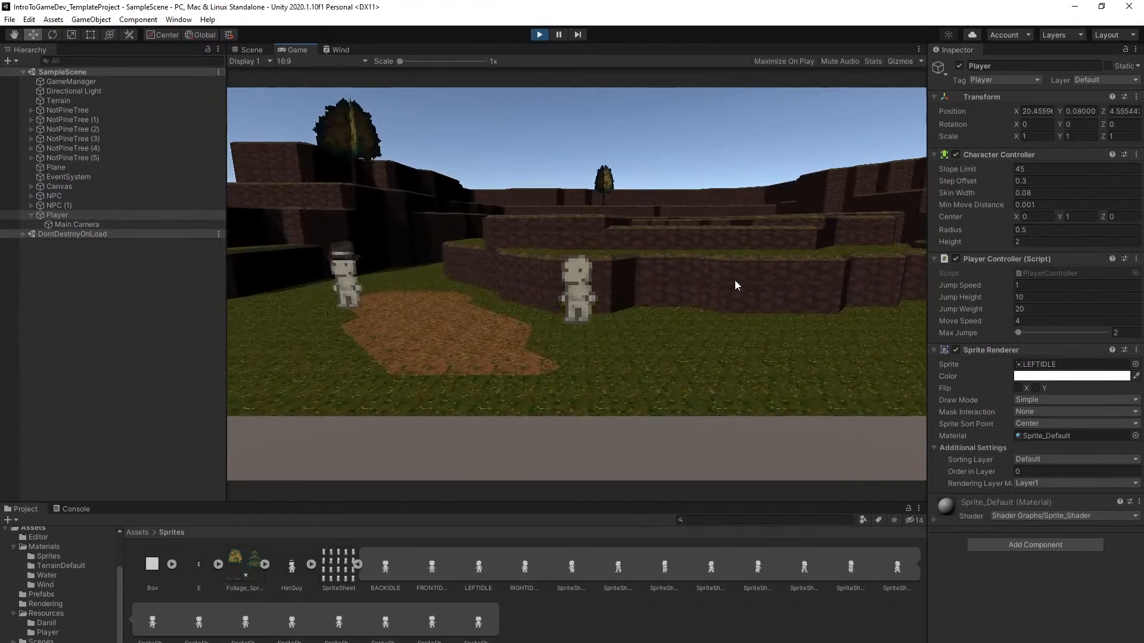
{"action": "key", "text": "space"}
{"action": "key", "text": "w"}
{"action": "key", "text": "space"}
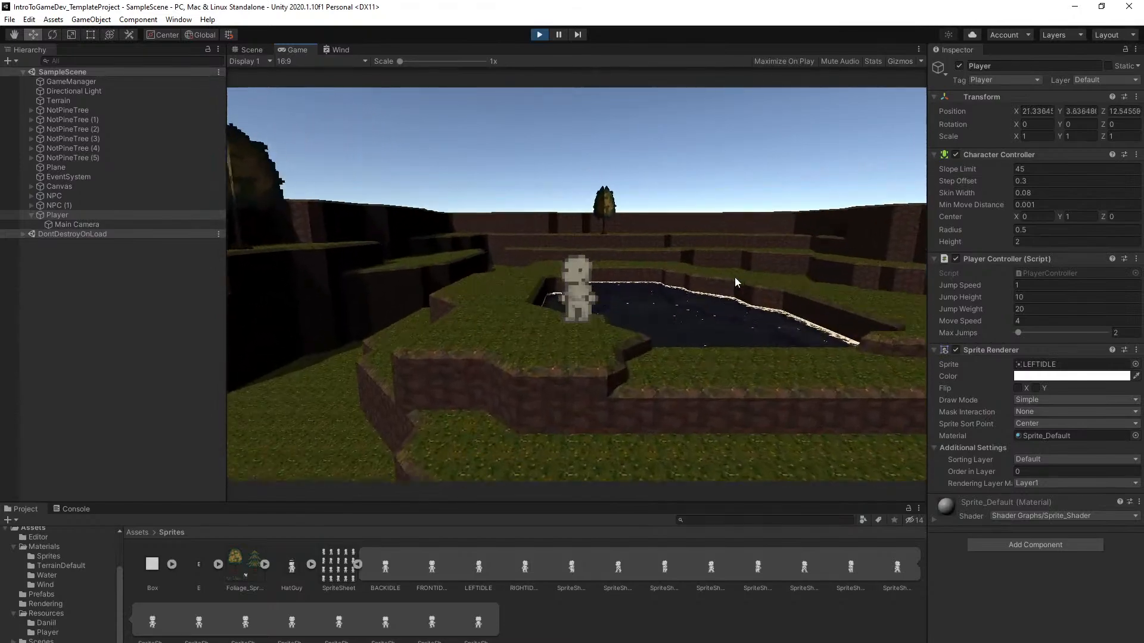
{"action": "key", "text": "s"}
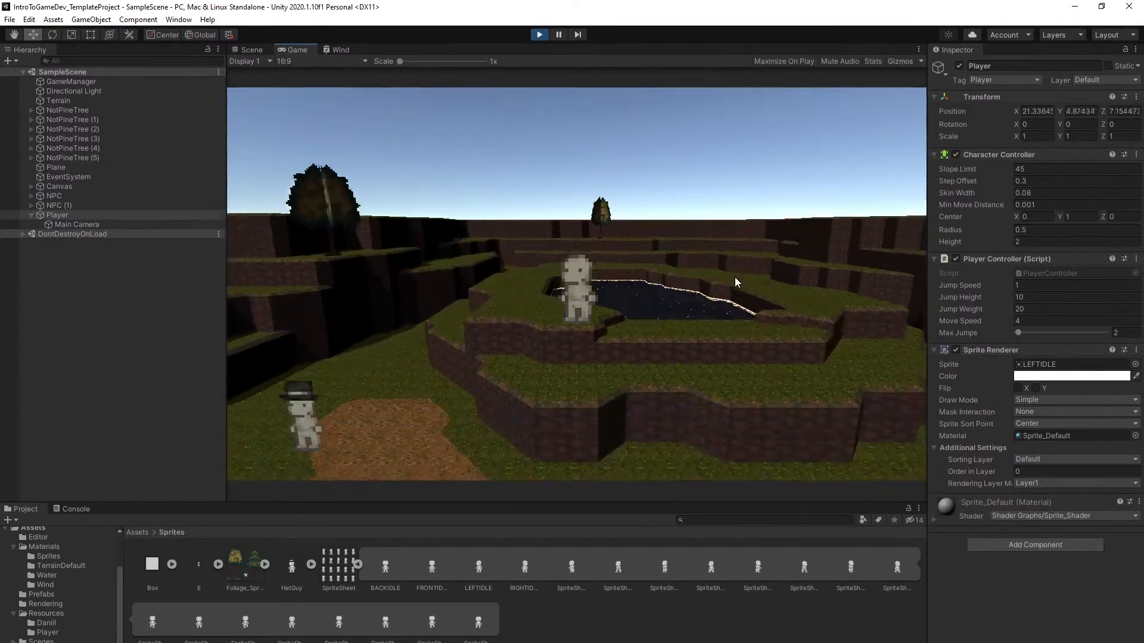
{"action": "key", "text": "a"}
{"action": "key", "text": "w"}
{"action": "key", "text": "space"}
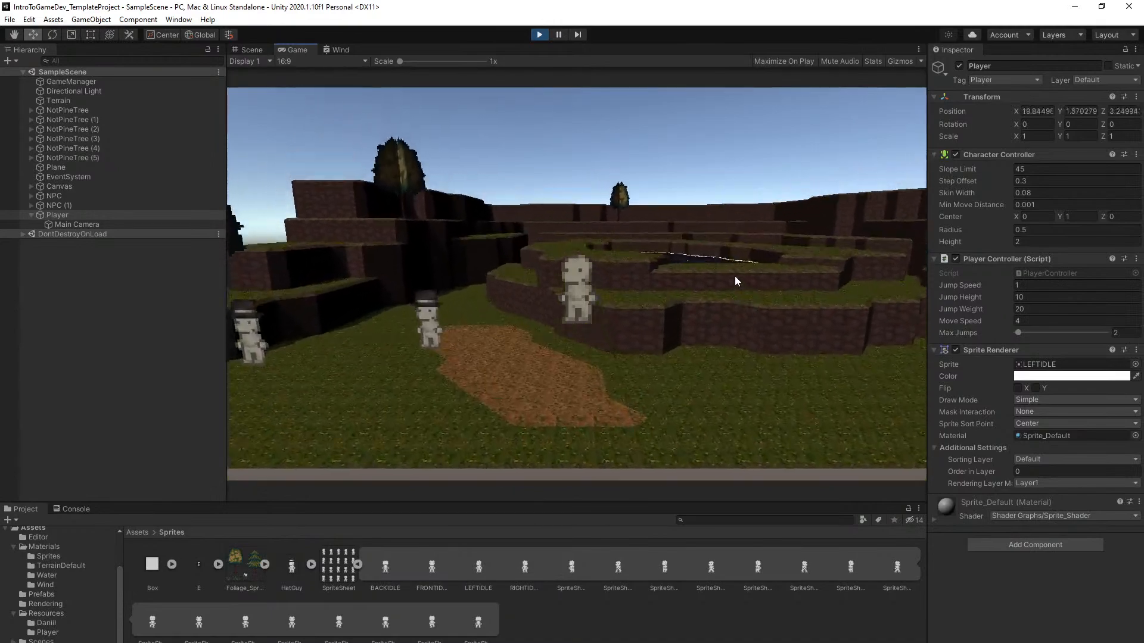
{"action": "key", "text": "w"}
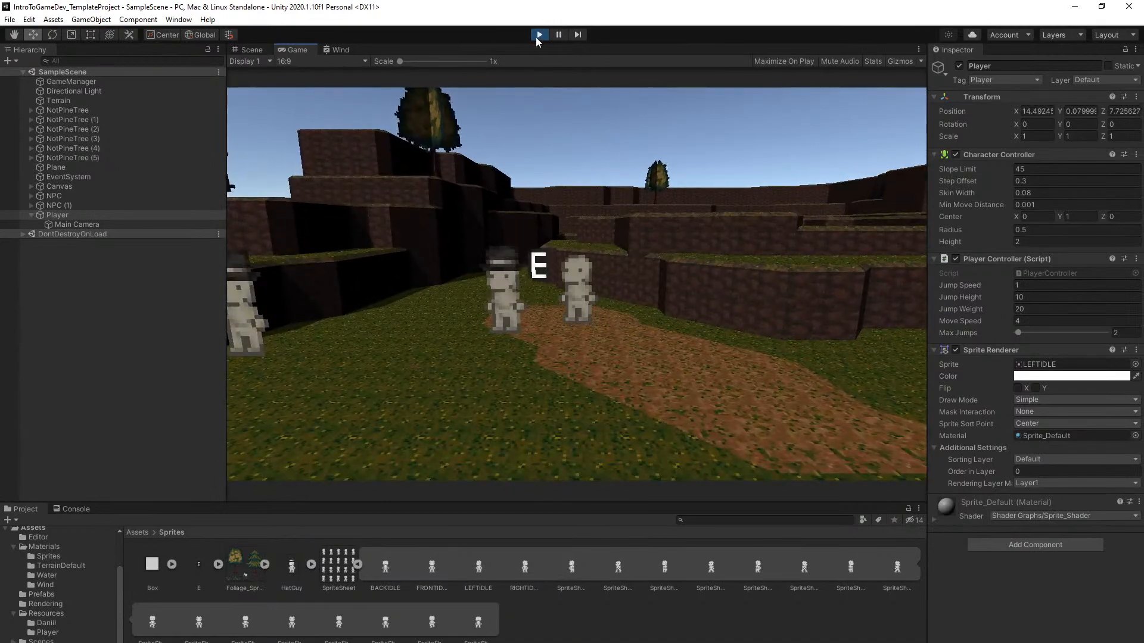
{"action": "key", "text": "ctrl+p"}
Try adjusting the Height of the Player's Character Controller and undo the change
{"action": "left_click", "coordinate": [343, 567]}
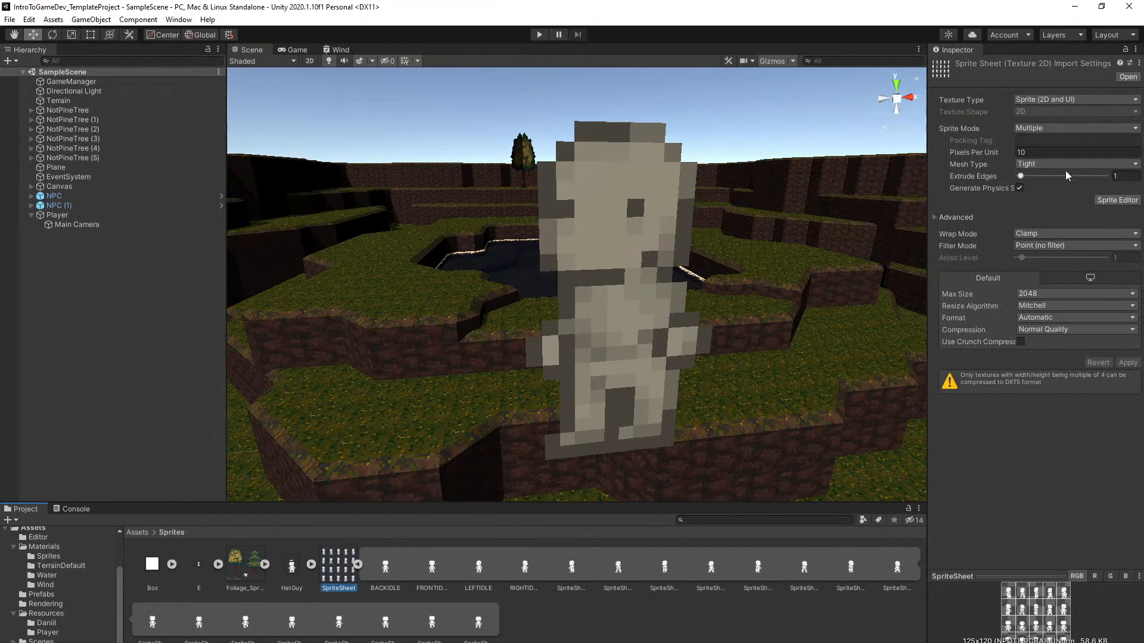
{"action": "key", "text": "s"}
{"action": "right_click_drag", "start_coordinate": [721, 325], "coordinate": [685, 330]}
{"action": "key", "text": "w"}
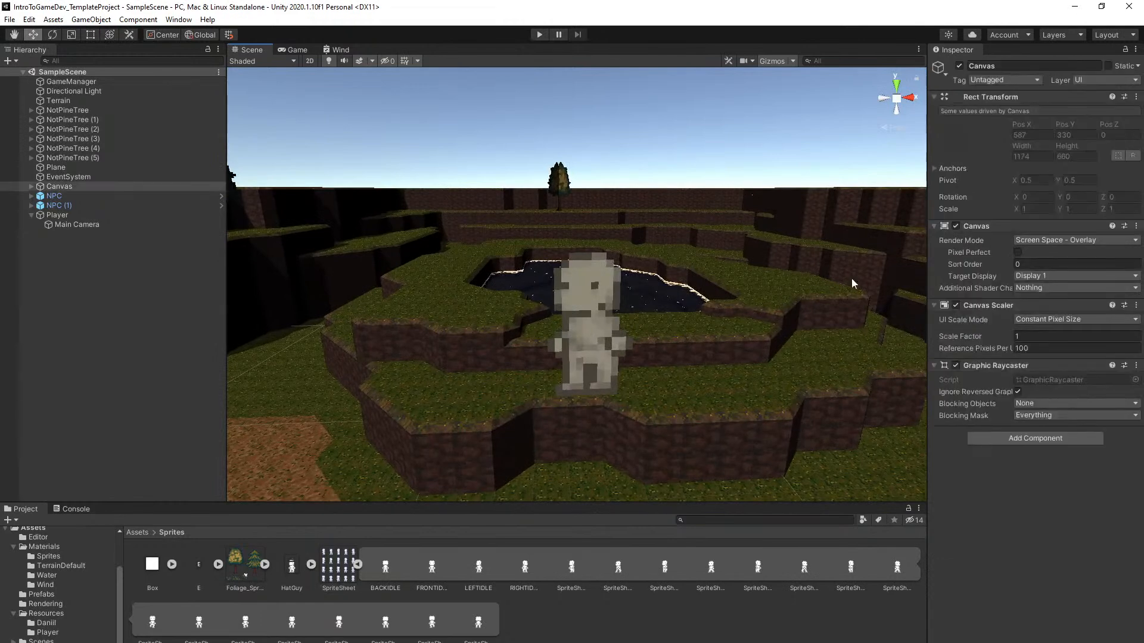
{"action": "left_click", "coordinate": [577, 317]}
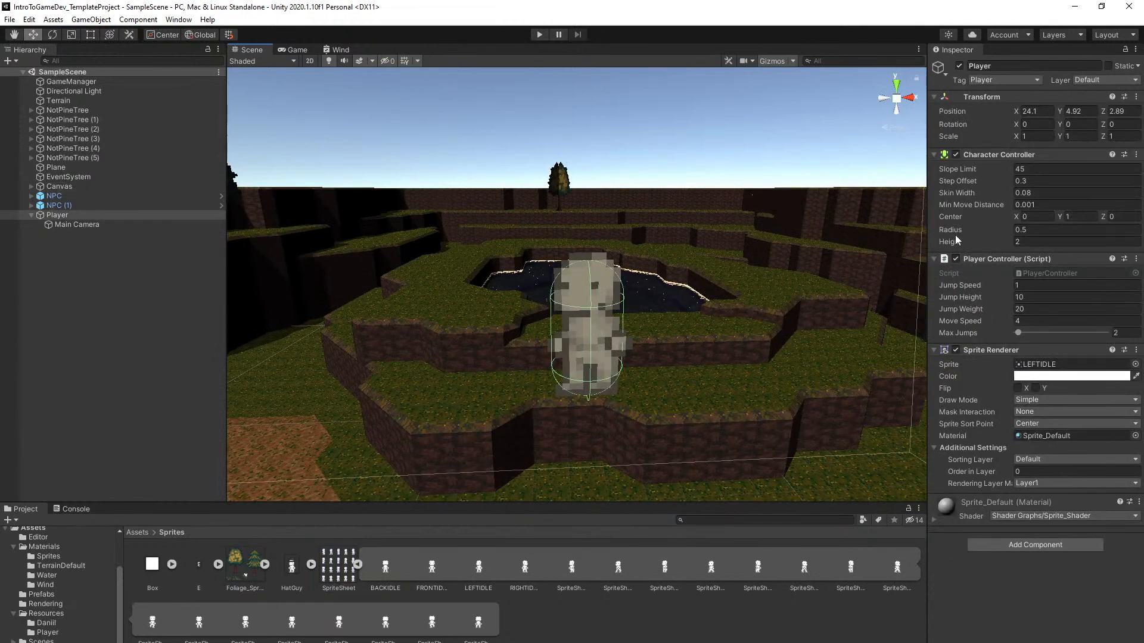
{"action": "left_click_drag", "start_coordinate": [956, 235], "coordinate": [969, 246]}
{"action": "key", "text": "ctrl+z"}
{"action": "key", "text": "ctrl+z"}
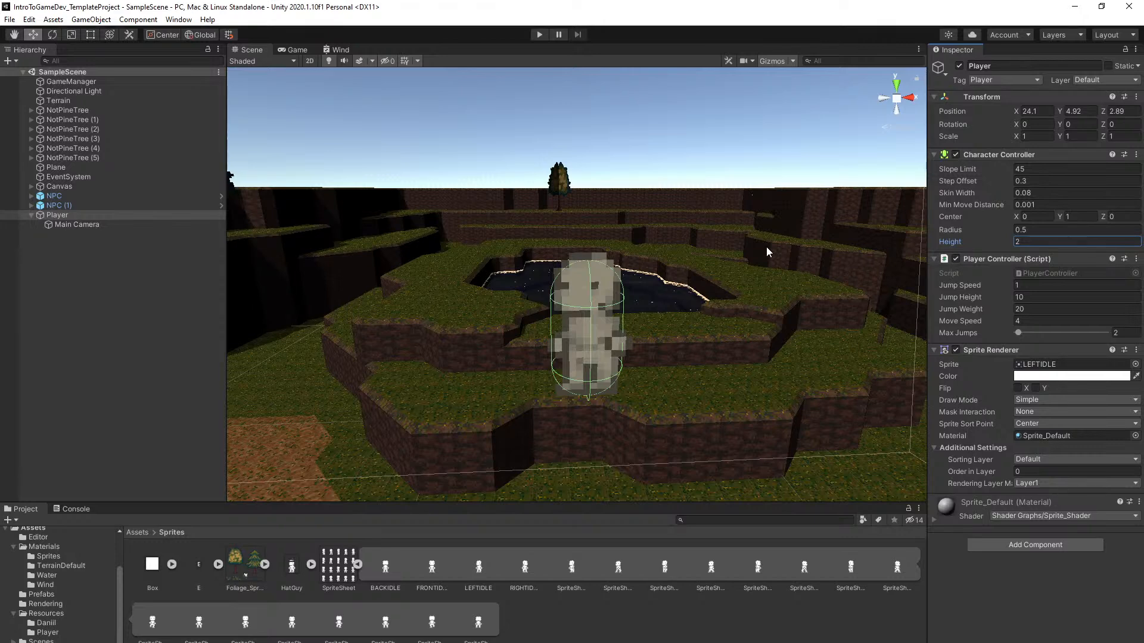
Examine how the Character Controller capsule fits around the Player sprite from several angles
{"action": "key", "text": "s"}
{"action": "right_click_drag", "start_coordinate": [810, 211], "coordinate": [813, 237]}
{"action": "key", "text": "w"}
{"action": "key", "text": "a"}
{"action": "key", "text": "w"}
{"action": "key", "text": "w"}
{"action": "key", "text": "s"}
{"action": "key", "text": "w"}
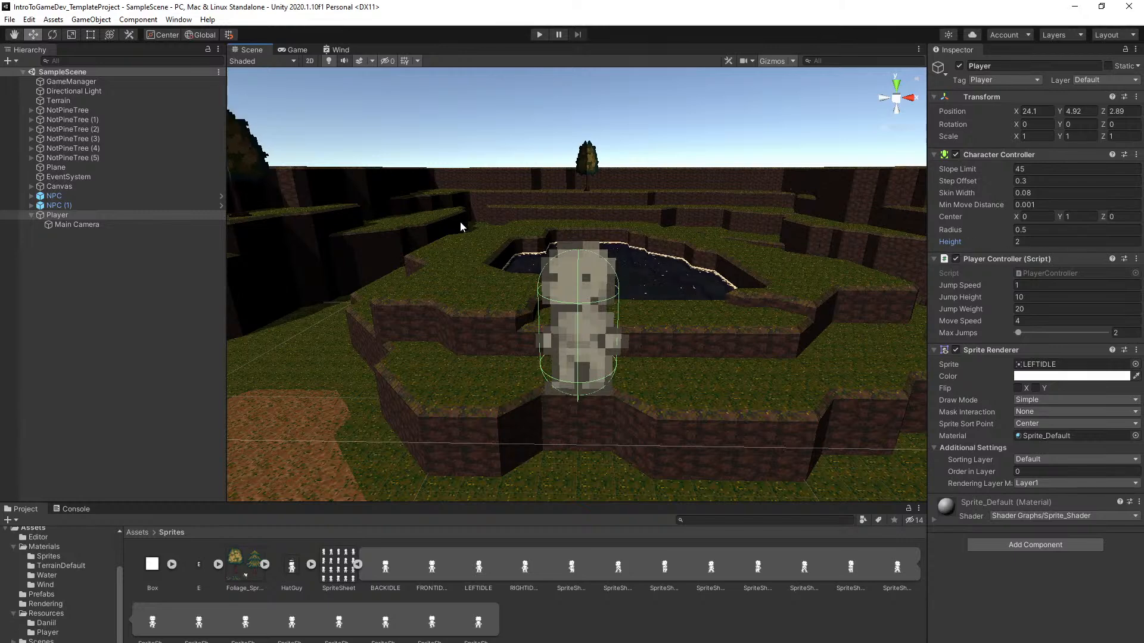
{"action": "left_click_drag", "start_coordinate": [704, 274], "coordinate": [503, 287], "text": "alt"}
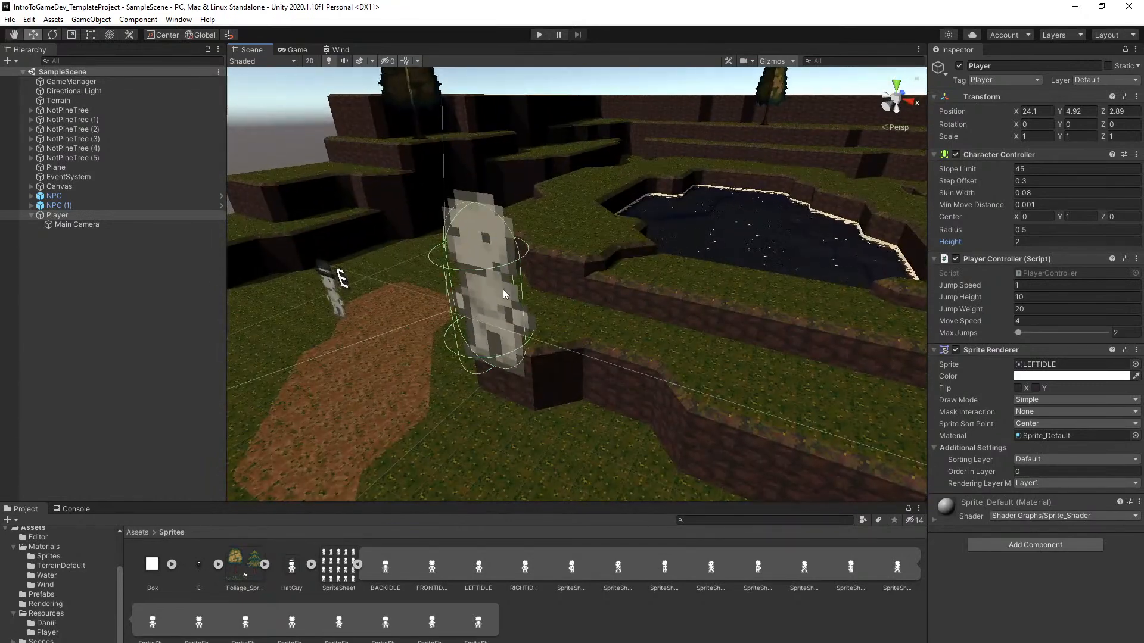
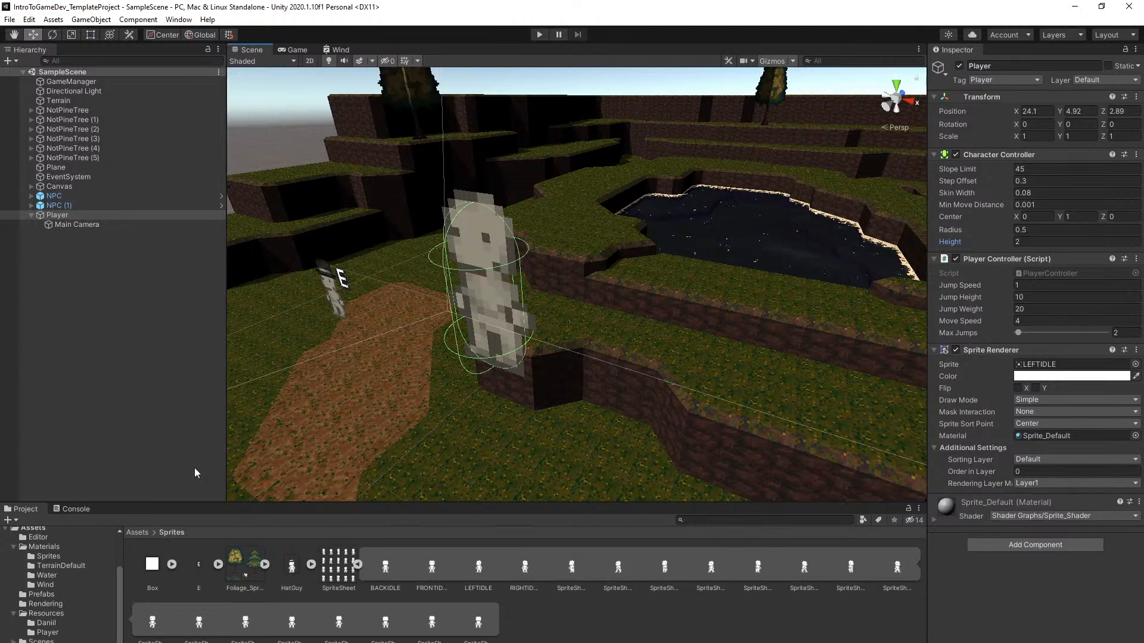
Review the animation code in the PlayerController script in Scripts > Player, and return to the Sprites folder
{"action": "left_click", "coordinate": [136, 533]}
{"action": "double_click", "coordinate": [426, 566]}
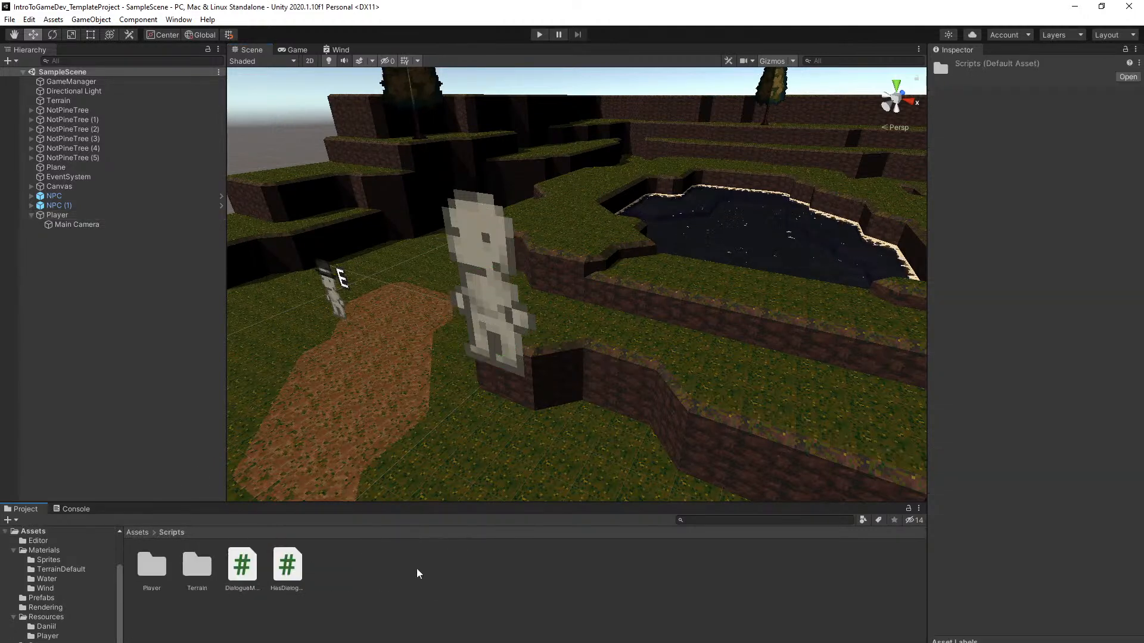
{"action": "double_click", "coordinate": [151, 565]}
{"action": "left_click", "coordinate": [151, 565]}
{"action": "scroll", "coordinate": [1007, 456], "scroll_direction": "down", "scroll_amount": 10}
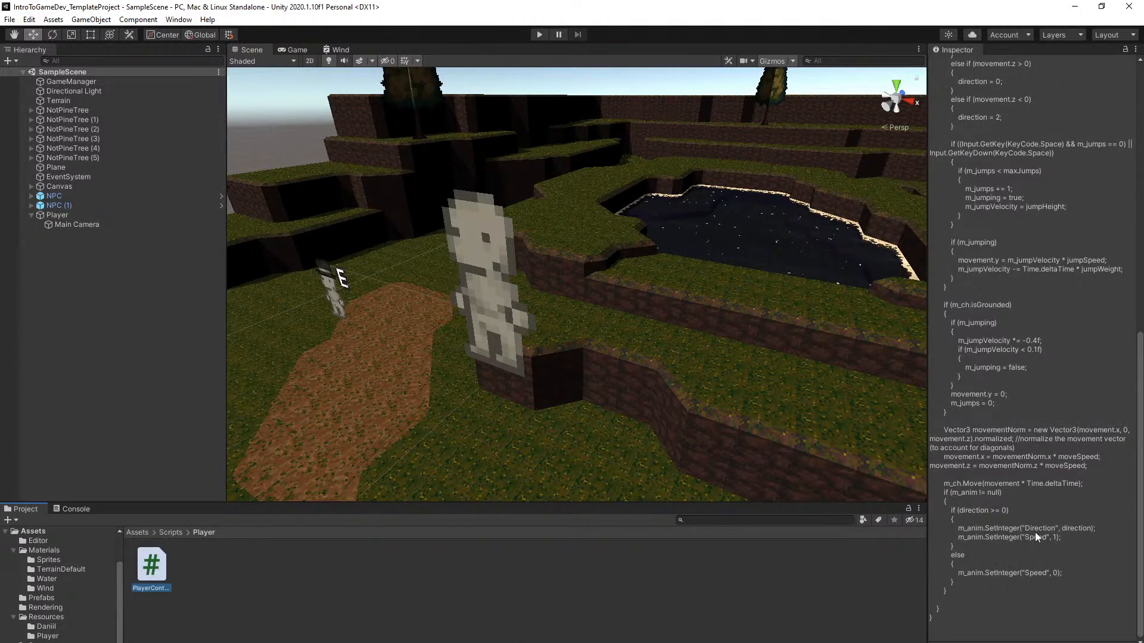
{"action": "left_click", "coordinate": [814, 585]}
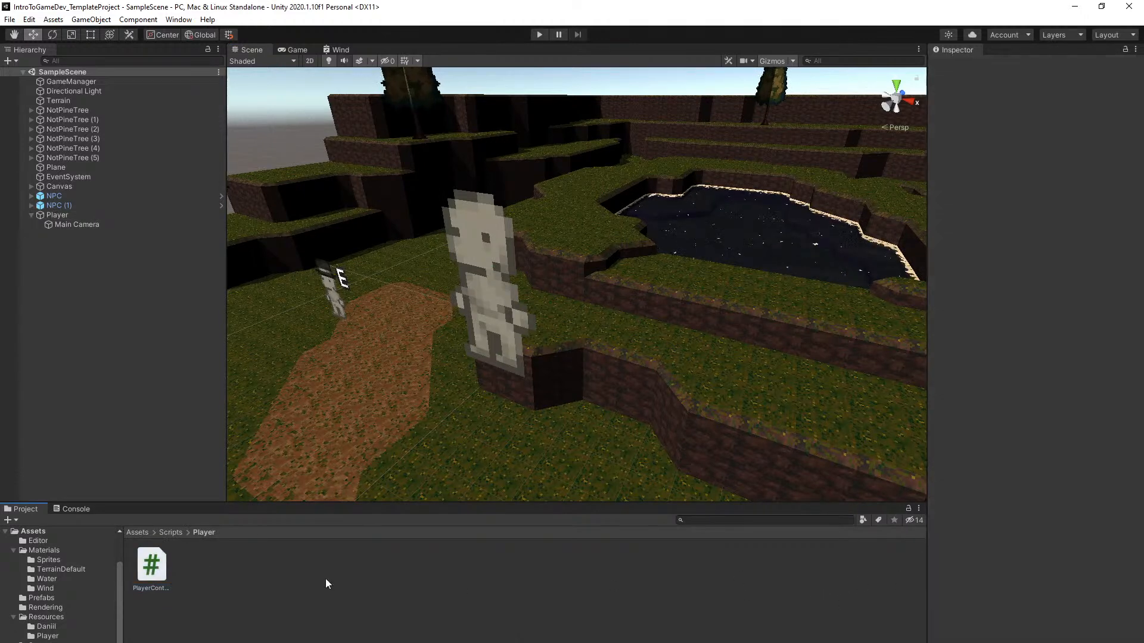
{"action": "left_click", "coordinate": [137, 532]}
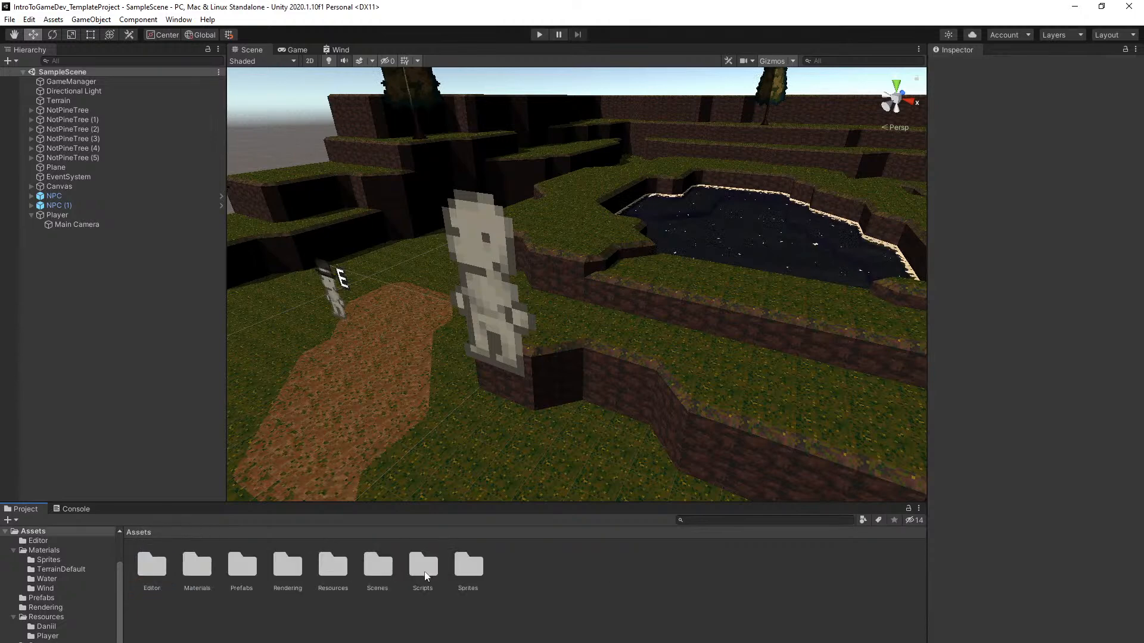
{"action": "double_click", "coordinate": [469, 565]}
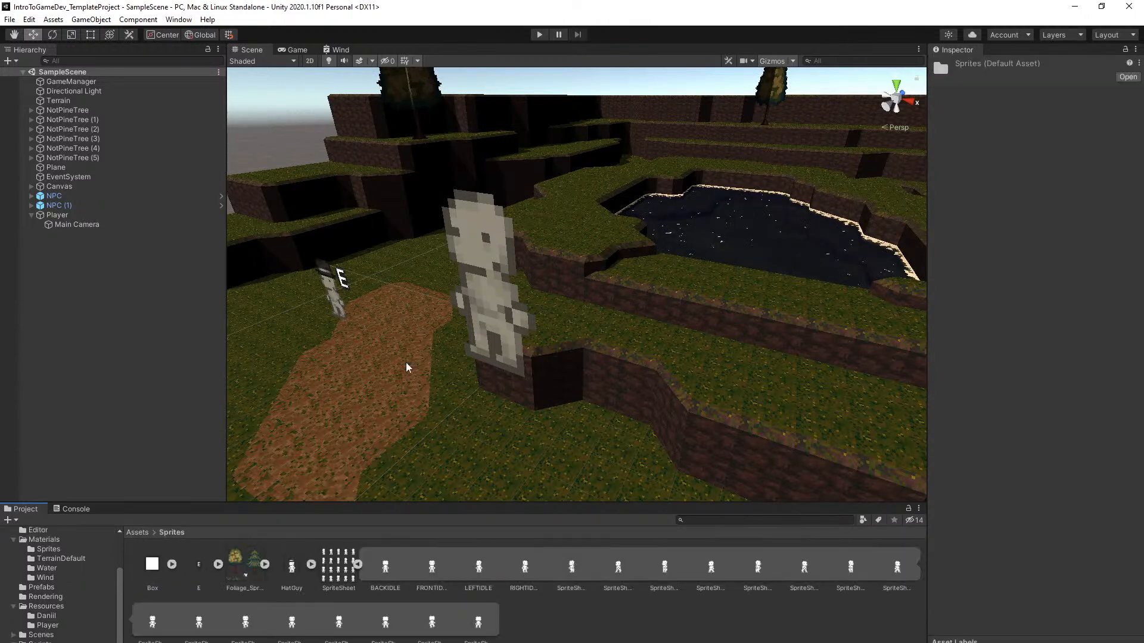
Add an Animator component to the Player object and save the scene
{"action": "left_click", "coordinate": [119, 216]}
{"action": "right_click_drag", "start_coordinate": [417, 280], "coordinate": [611, 243]}
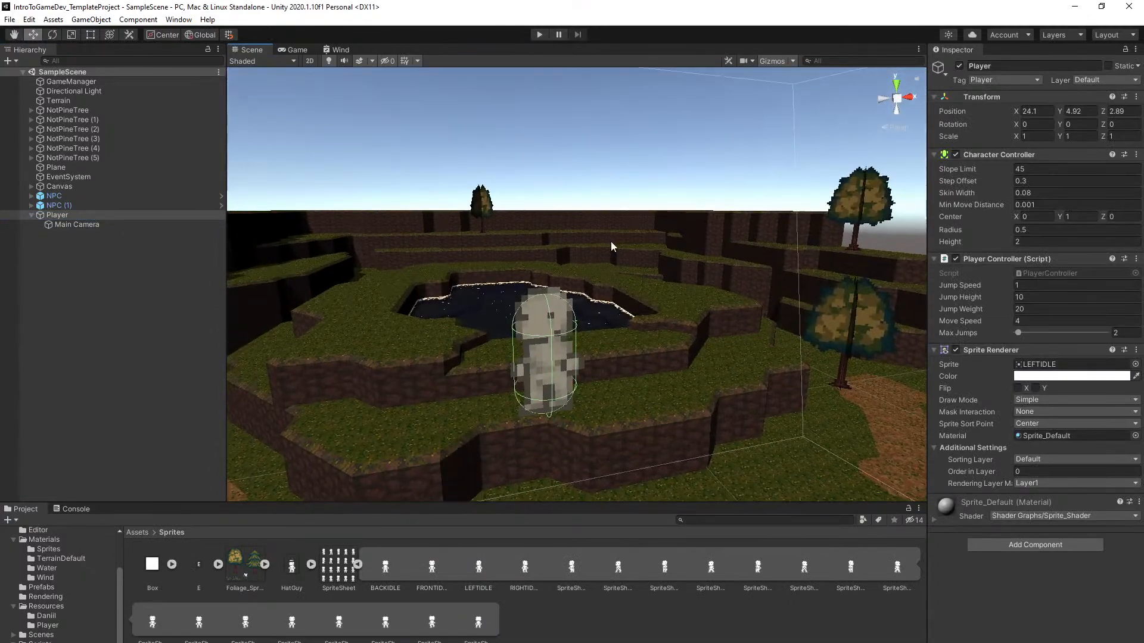
{"action": "left_click", "coordinate": [989, 155]}
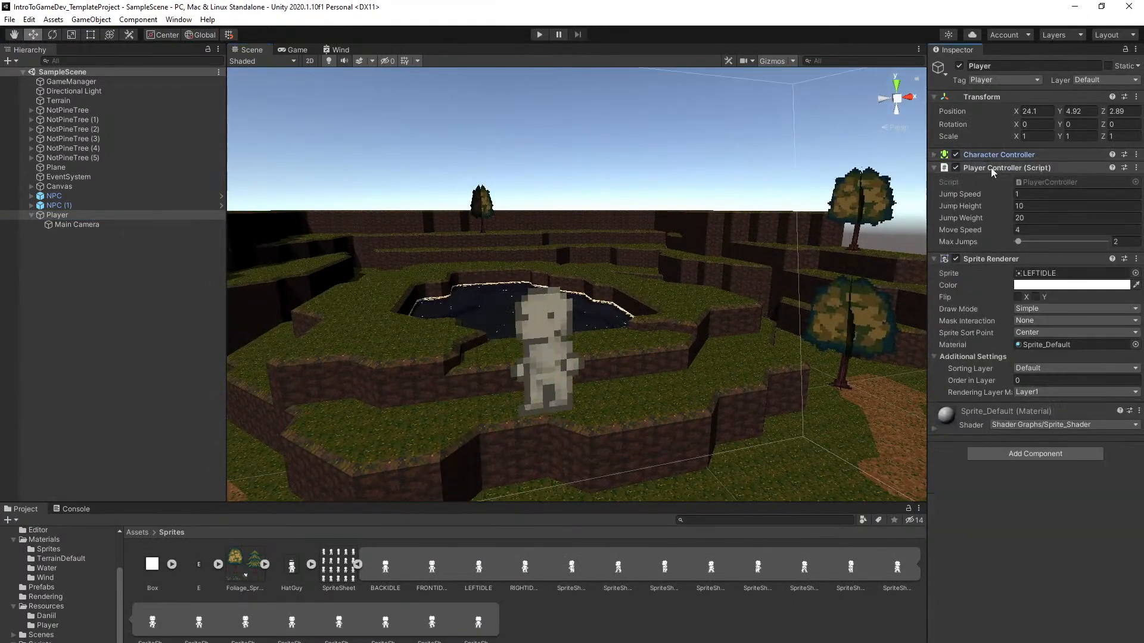
{"action": "left_click", "coordinate": [993, 169]}
{"action": "left_click", "coordinate": [1024, 376]}
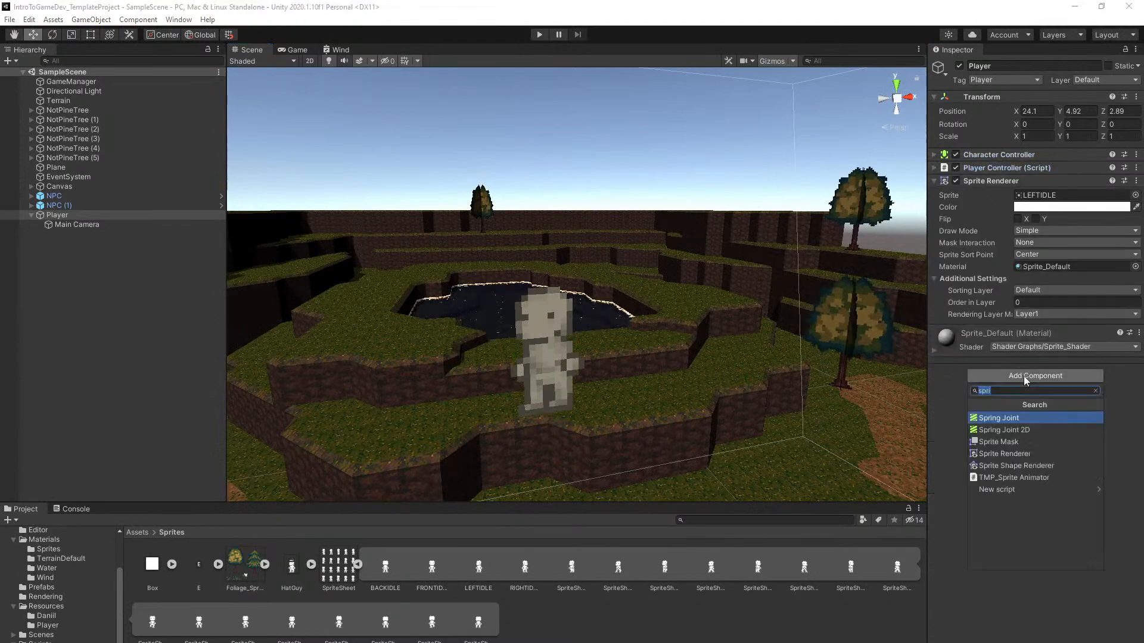
{"action": "key", "text": "BackSpace"}
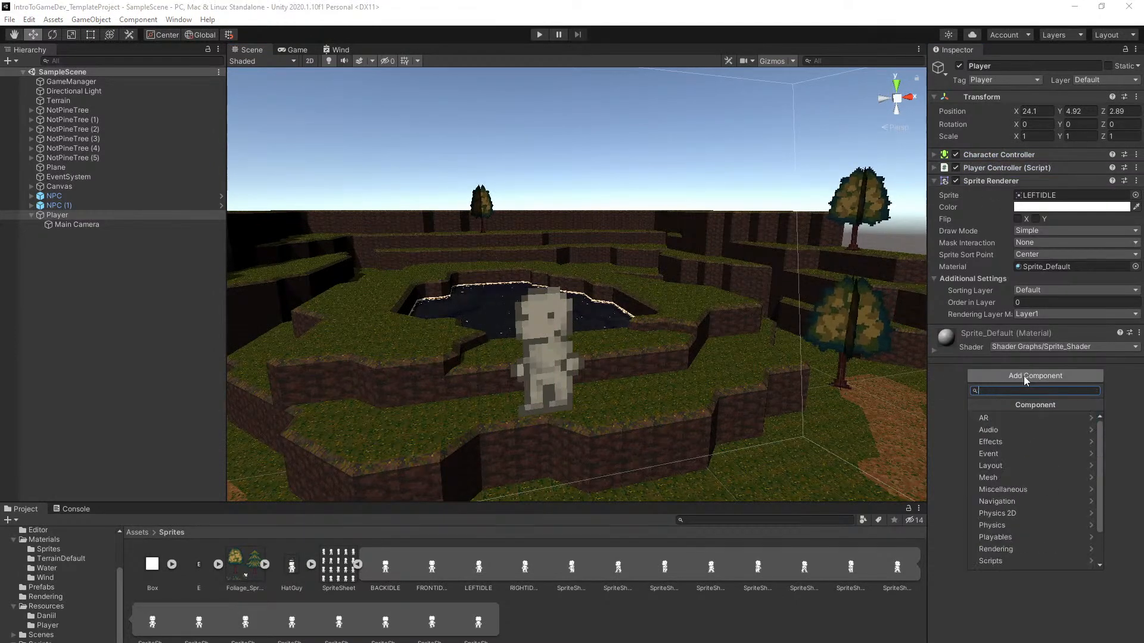
{"action": "type", "text": "n"}
{"action": "key", "text": "BackSpace"}
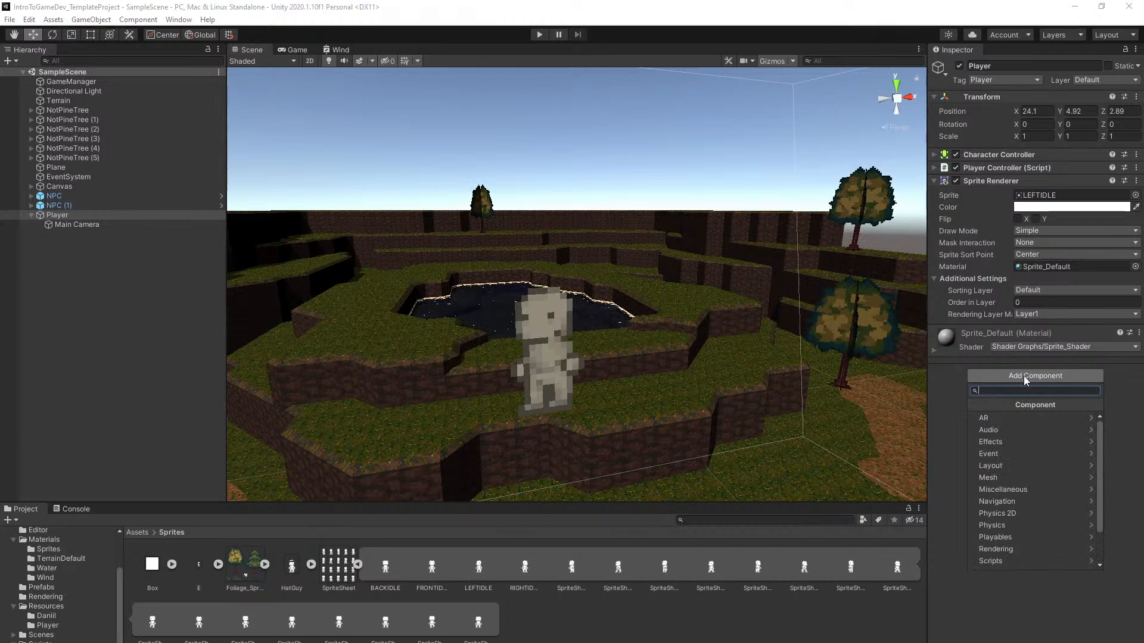
{"action": "type", "text": "anim"}
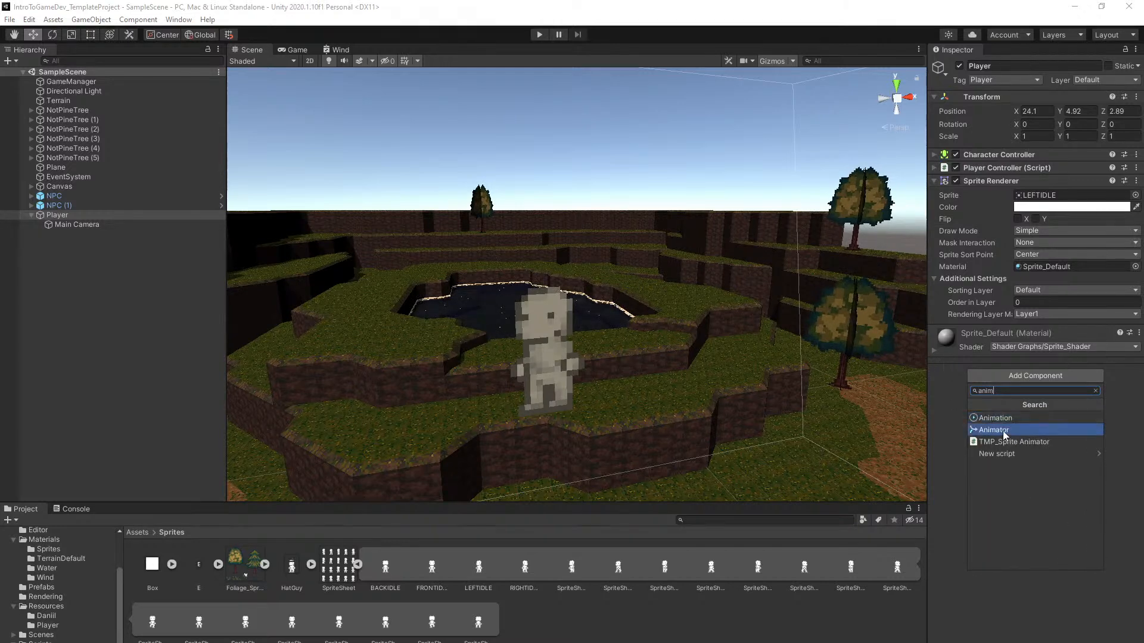
{"action": "left_click", "coordinate": [1005, 430]}
{"action": "key", "text": "ctrl+s"}
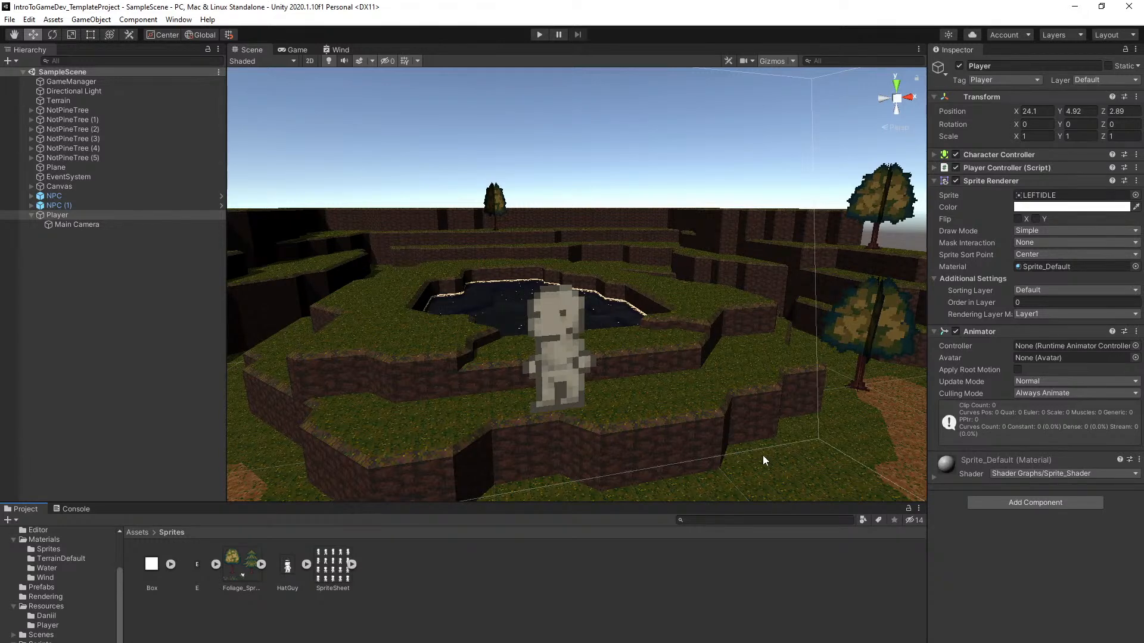
Create a folder named Animations in the project's Assets folder
{"action": "left_click", "coordinate": [139, 533]}
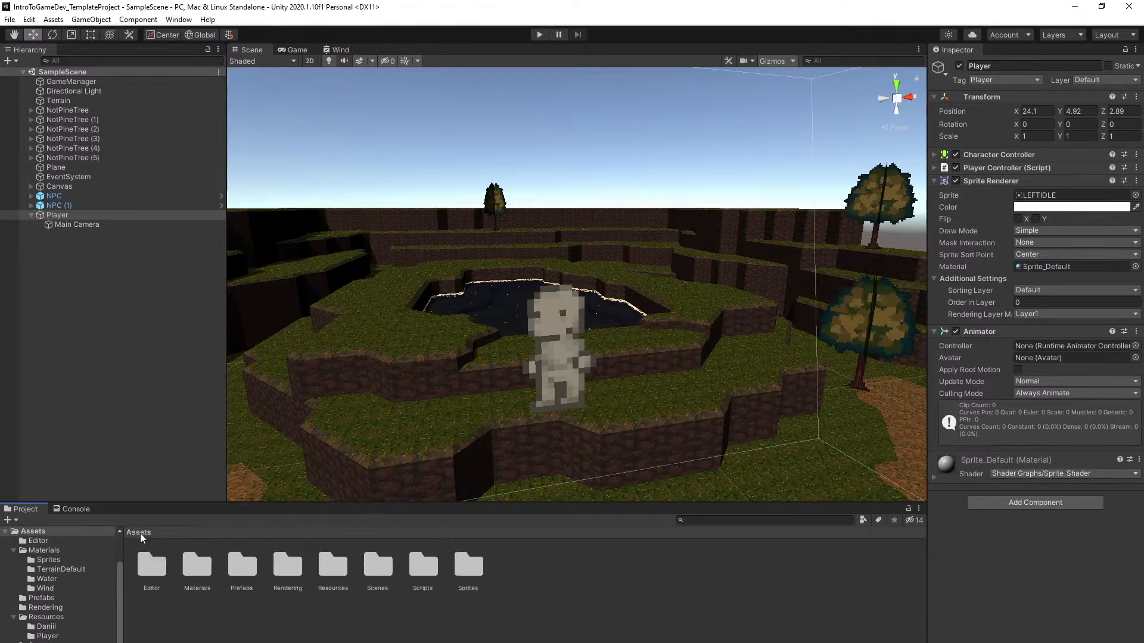
{"action": "right_click", "coordinate": [500, 607]}
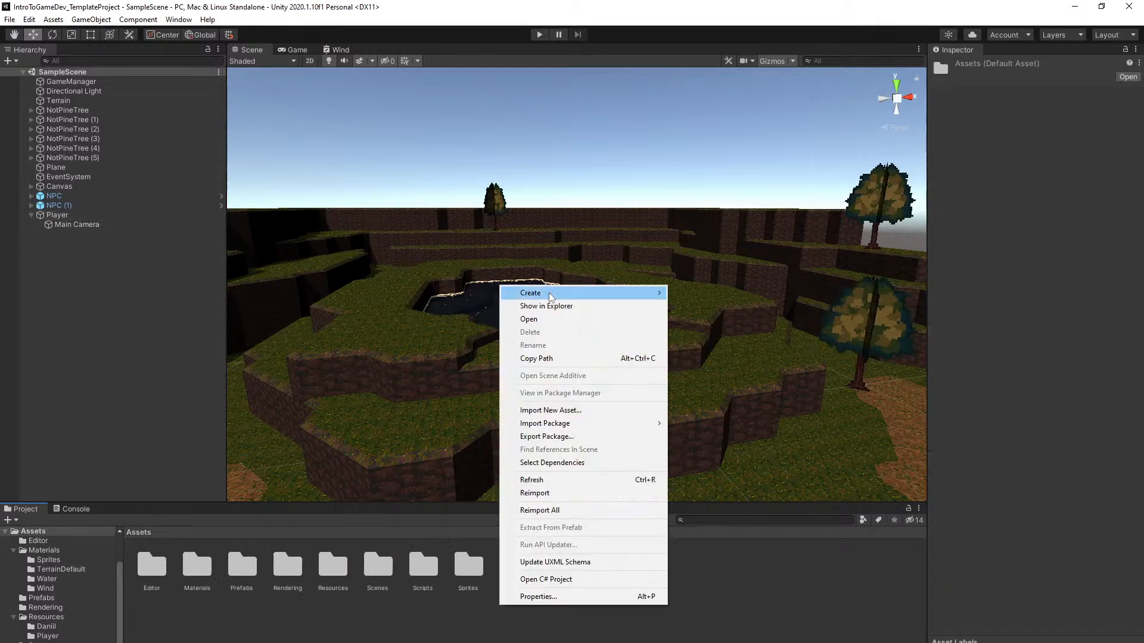
{"action": "mouse_move", "coordinate": [552, 295]}
{"action": "left_click", "coordinate": [696, 193]}
{"action": "type", "text": "Animations"}
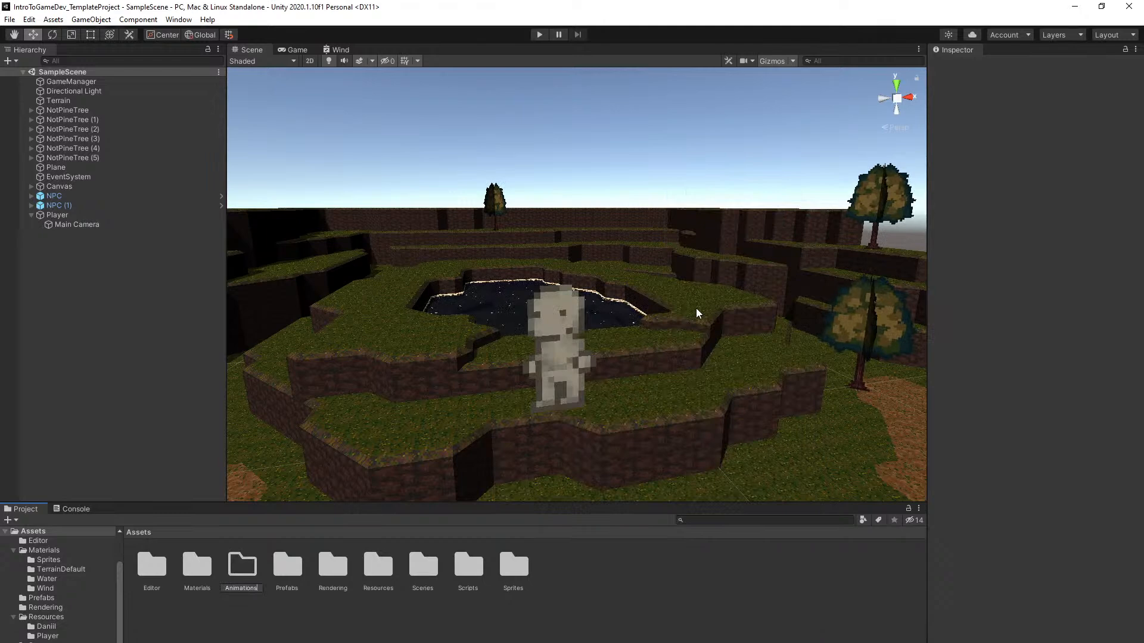
{"action": "key", "text": "Return"}
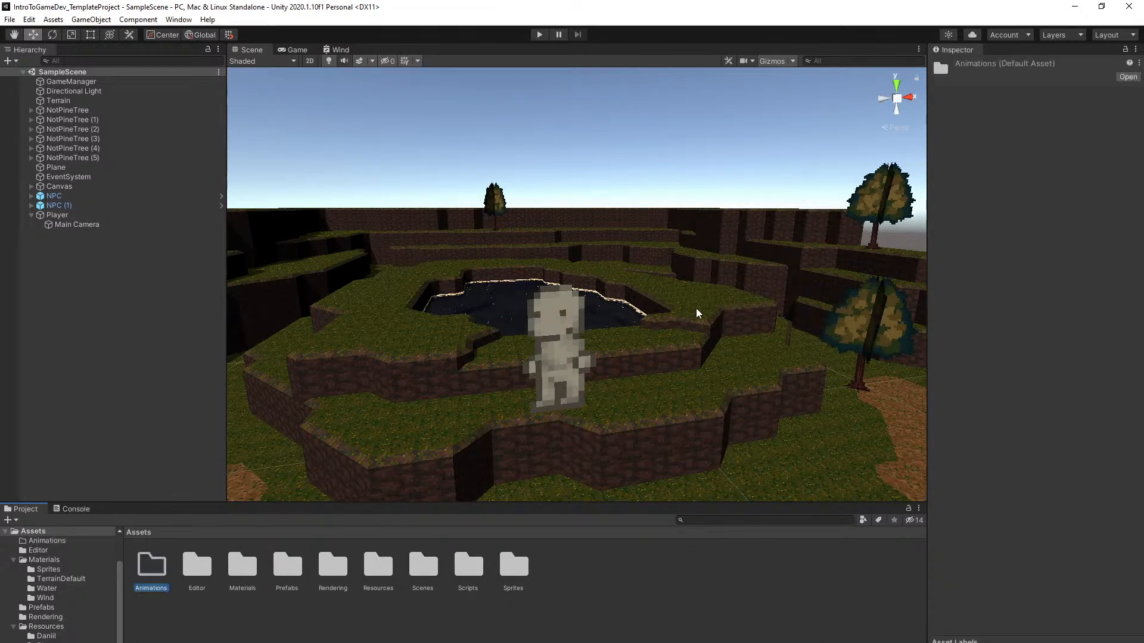
Create an Animator Controller named Player inside the Animations folder
{"action": "double_click", "coordinate": [145, 574]}
{"action": "right_click", "coordinate": [168, 583]}
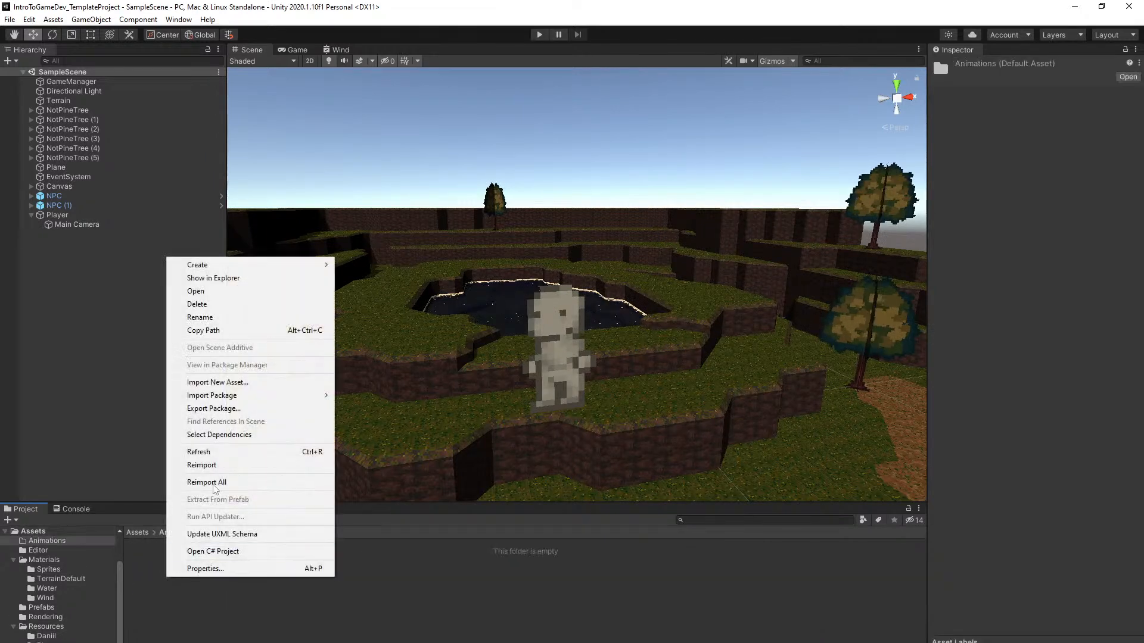
{"action": "mouse_move", "coordinate": [216, 267]}
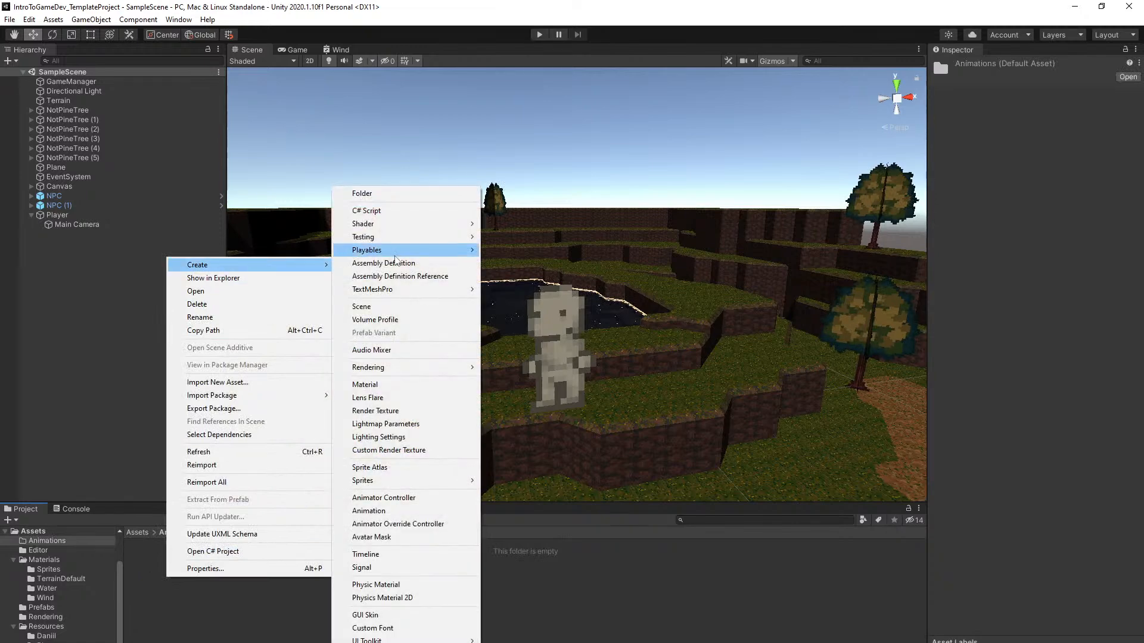
{"action": "left_click", "coordinate": [433, 499]}
{"action": "type", "text": "Pl"}
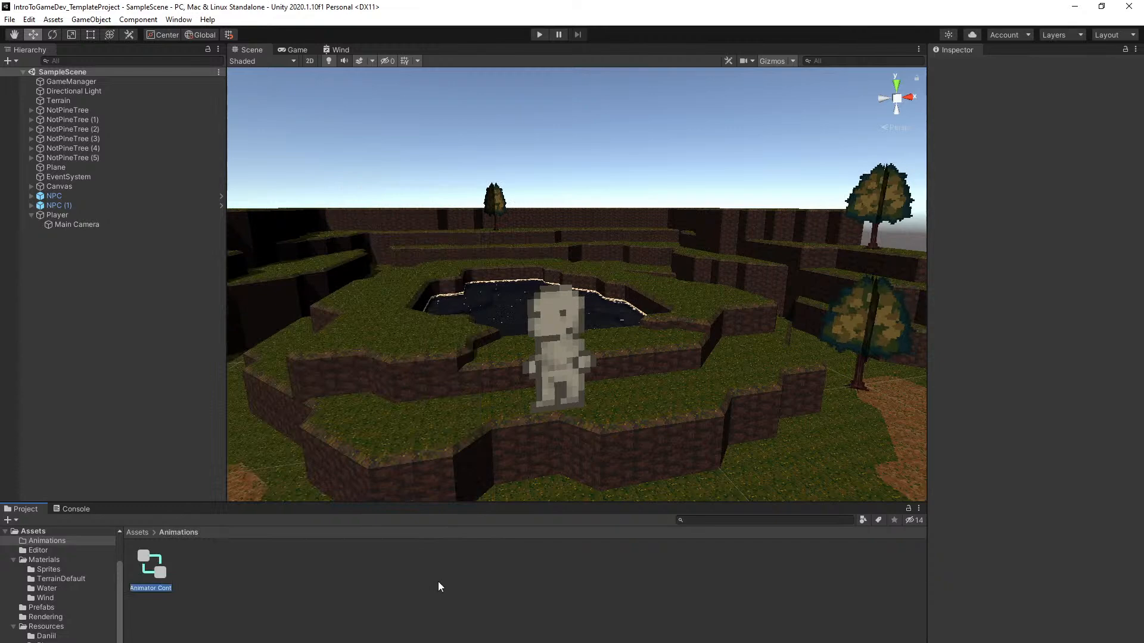
{"action": "type", "text": "ayer"}
{"action": "key", "text": "Return"}
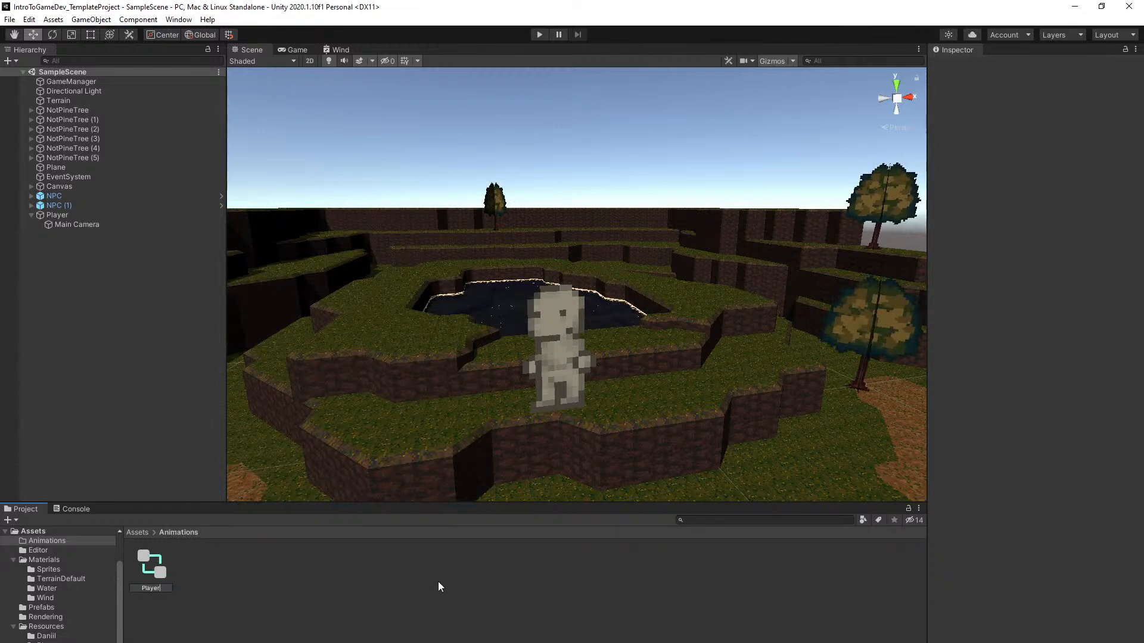
{"action": "left_click", "coordinate": [435, 587]}
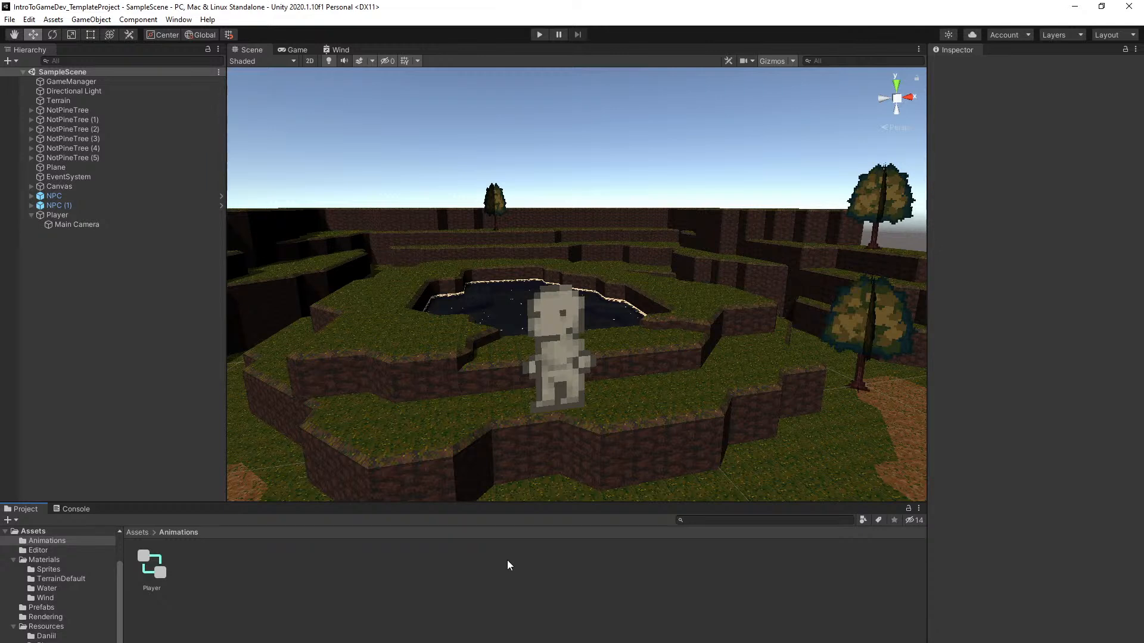
Assign the Player animator controller to the Animator component of the Player object
{"action": "left_click", "coordinate": [107, 215]}
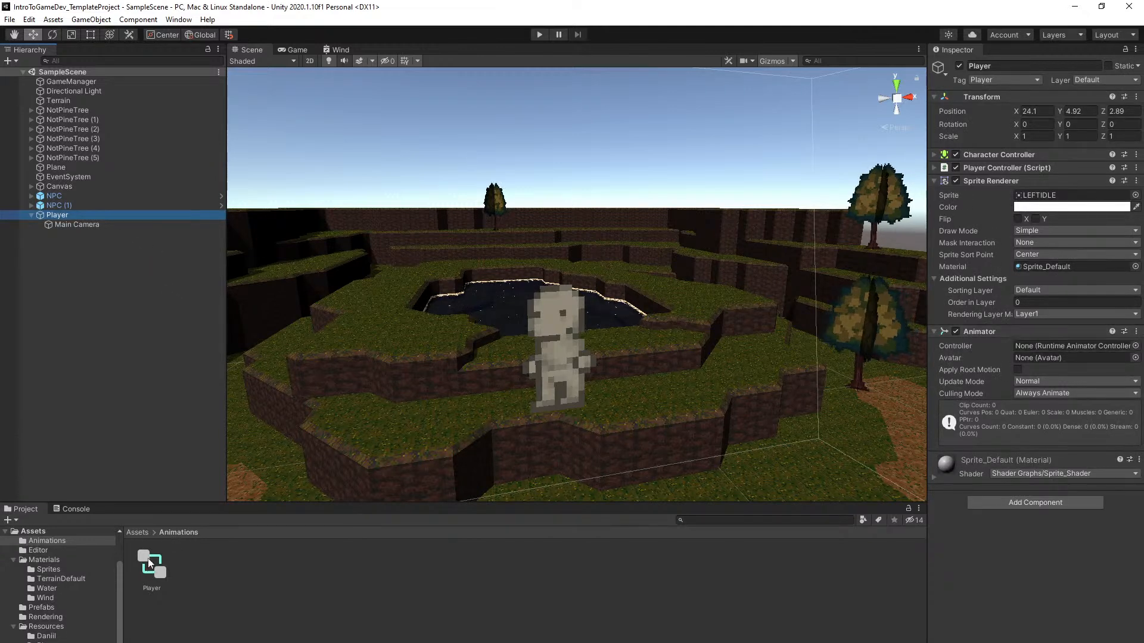
{"action": "left_click_drag", "start_coordinate": [148, 559], "coordinate": [1077, 351]}
{"action": "right_click_drag", "start_coordinate": [806, 364], "coordinate": [803, 360]}
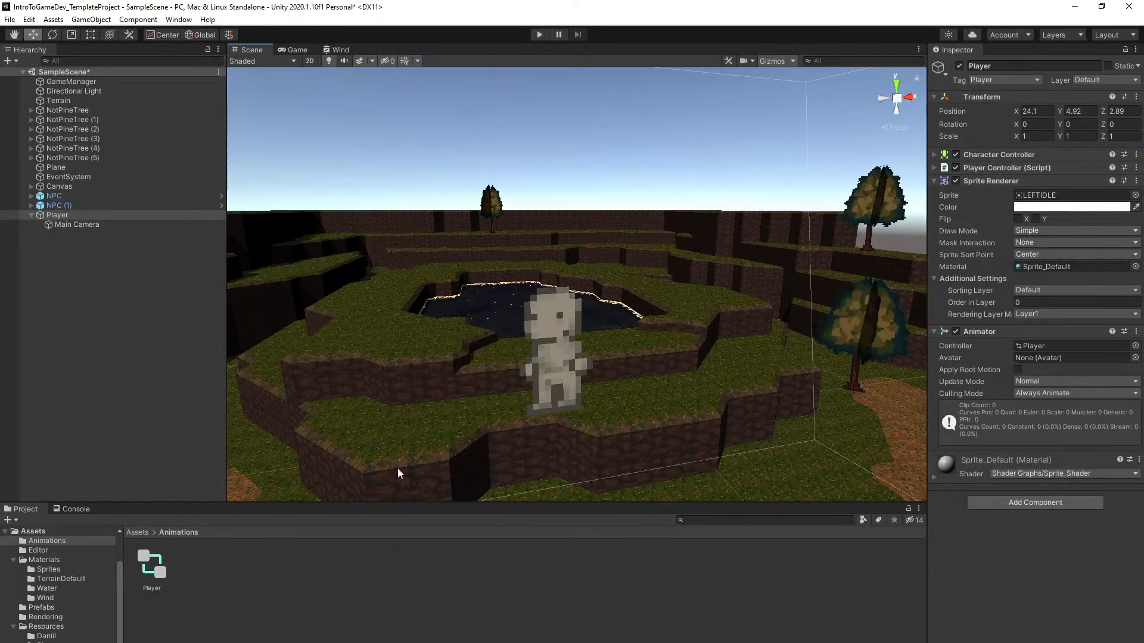
Open the Player animator controller and add an Int parameter named Speed
{"action": "double_click", "coordinate": [149, 567]}
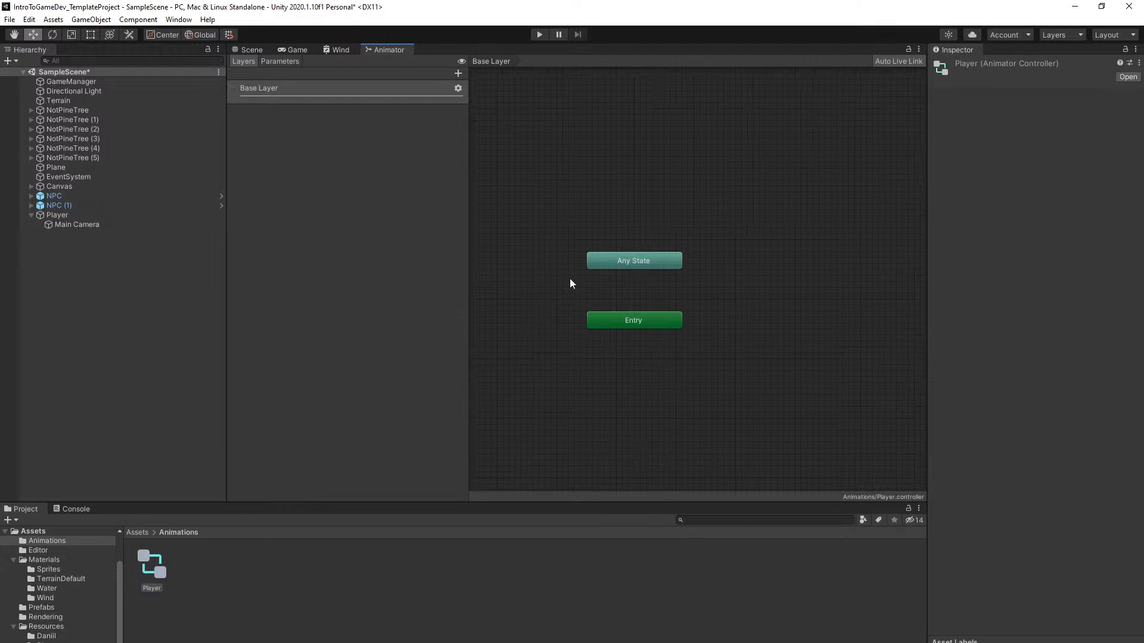
{"action": "left_click", "coordinate": [284, 62]}
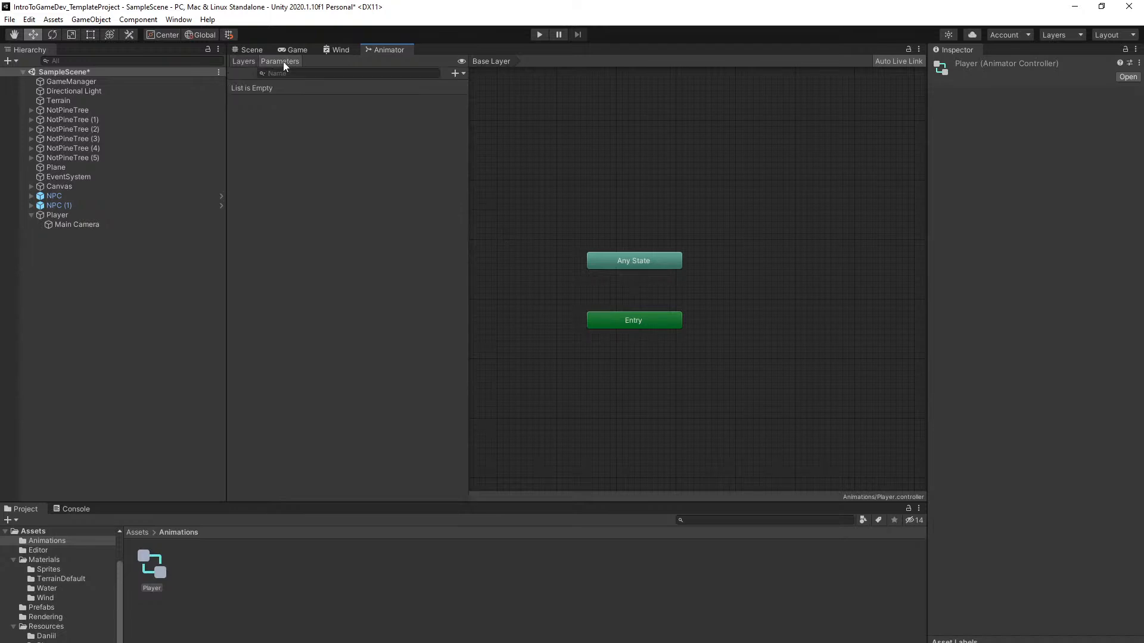
{"action": "left_click", "coordinate": [455, 74]}
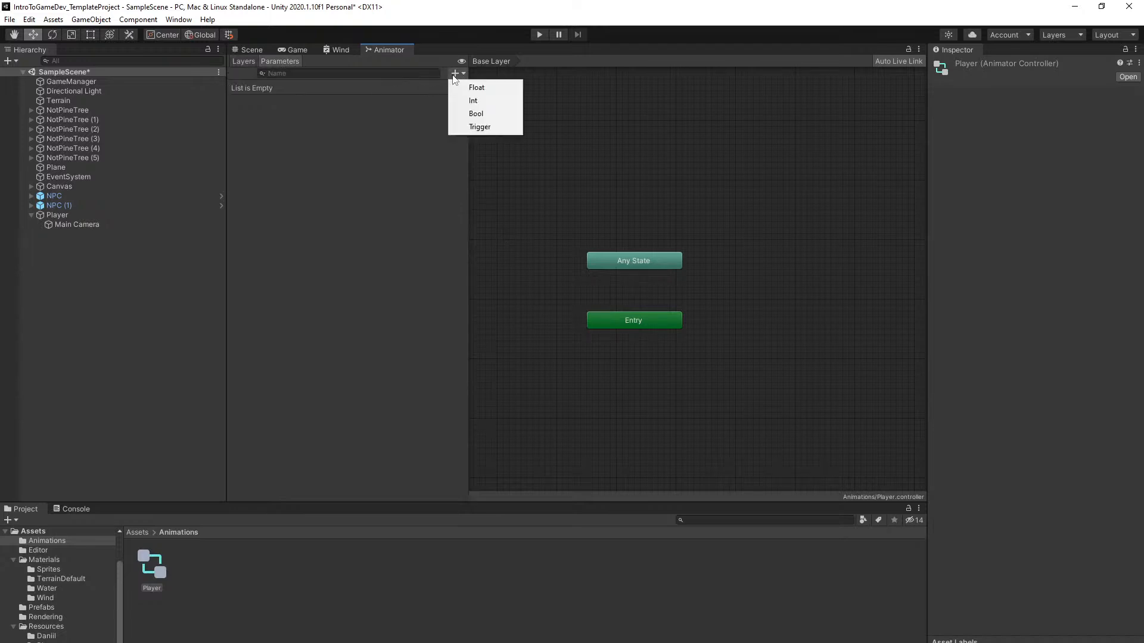
{"action": "left_click", "coordinate": [477, 102]}
{"action": "type", "text": "Speed"}
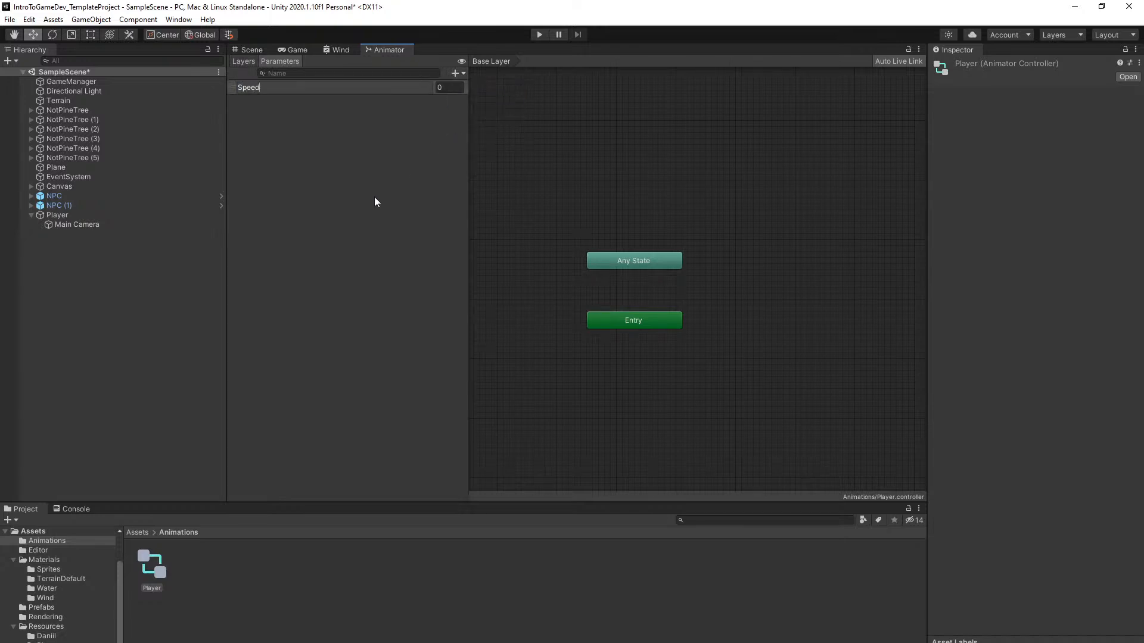
{"action": "key", "text": "Return"}
Add a second Int parameter named Direction to the Player controller and save the scene
{"action": "left_click", "coordinate": [456, 74]}
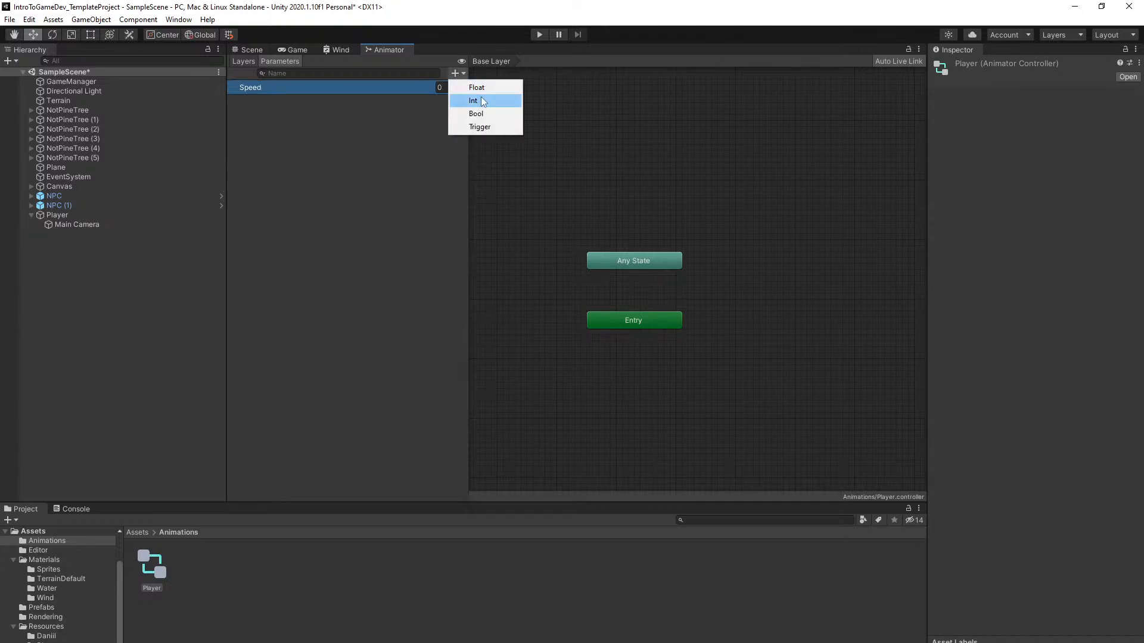
{"action": "left_click", "coordinate": [477, 97]}
{"action": "type", "text": "Dire"}
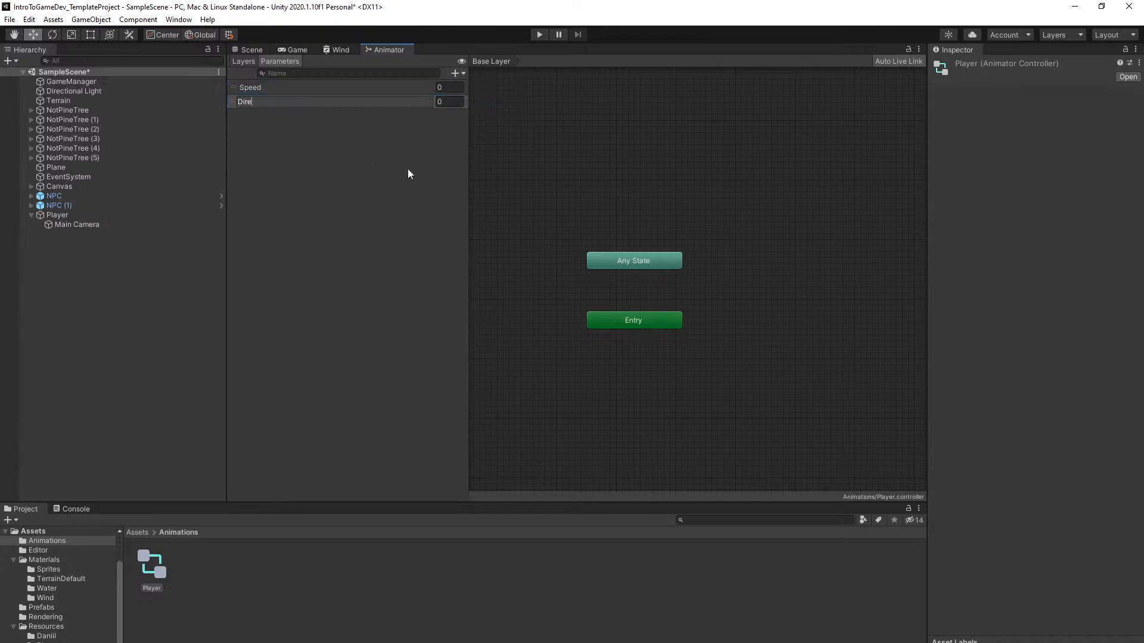
{"action": "type", "text": "ction"}
{"action": "key", "text": "Return"}
{"action": "key", "text": "ctrl+s"}
Move the Entry node further below the Any State node in the Animator graph
{"action": "left_click", "coordinate": [550, 190]}
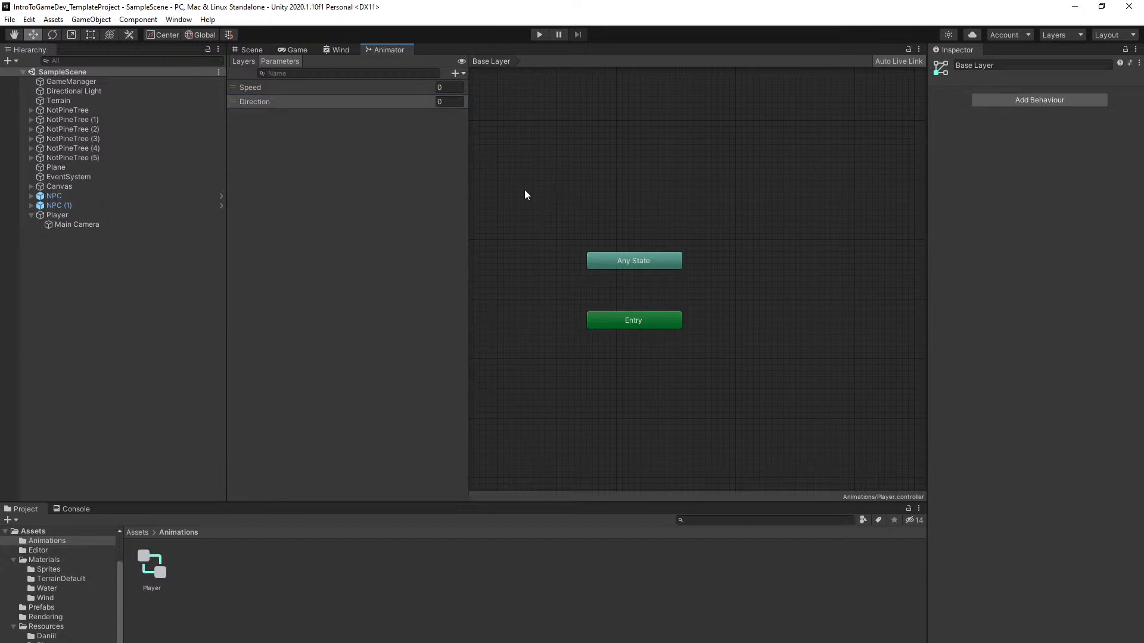
{"action": "left_click_drag", "start_coordinate": [626, 320], "coordinate": [632, 433]}
{"action": "left_click", "coordinate": [612, 323]}
{"action": "right_click", "coordinate": [606, 320]}
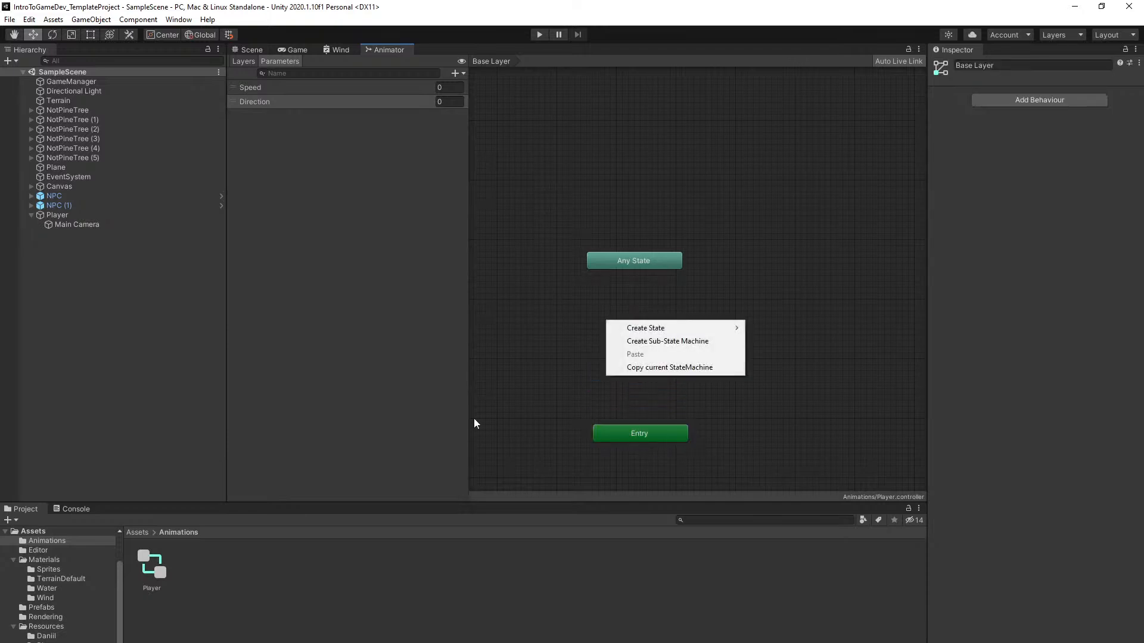
Open the Animation window for the Player object, enlarge it and place it over the middle of the editor
{"action": "left_click", "coordinate": [103, 216]}
{"action": "left_click", "coordinate": [81, 215]}
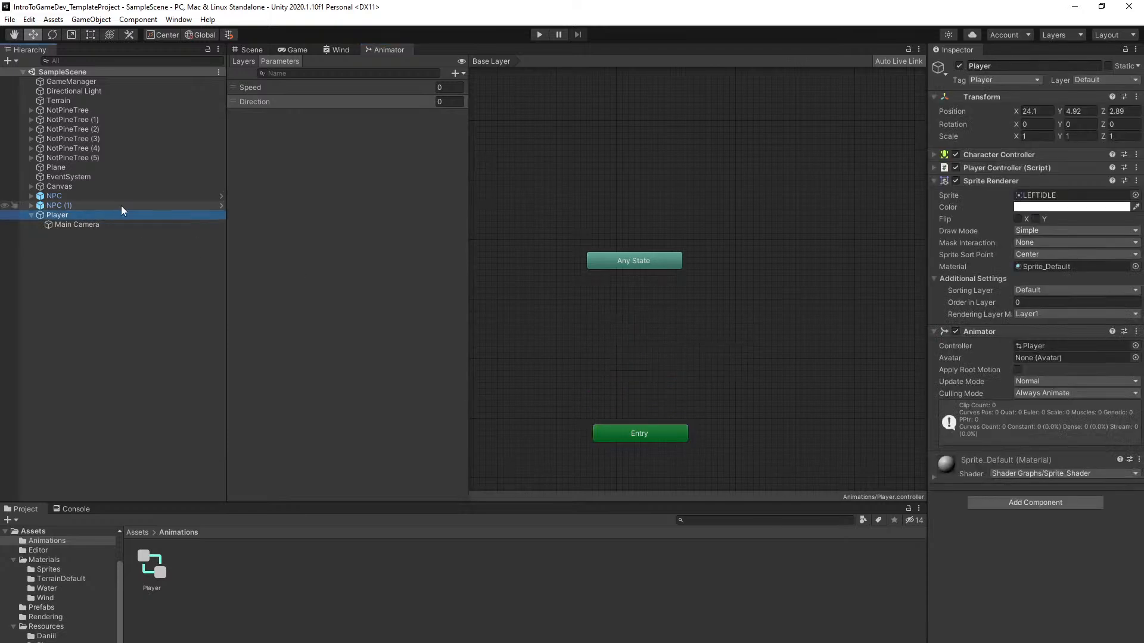
{"action": "left_click", "coordinate": [176, 20]}
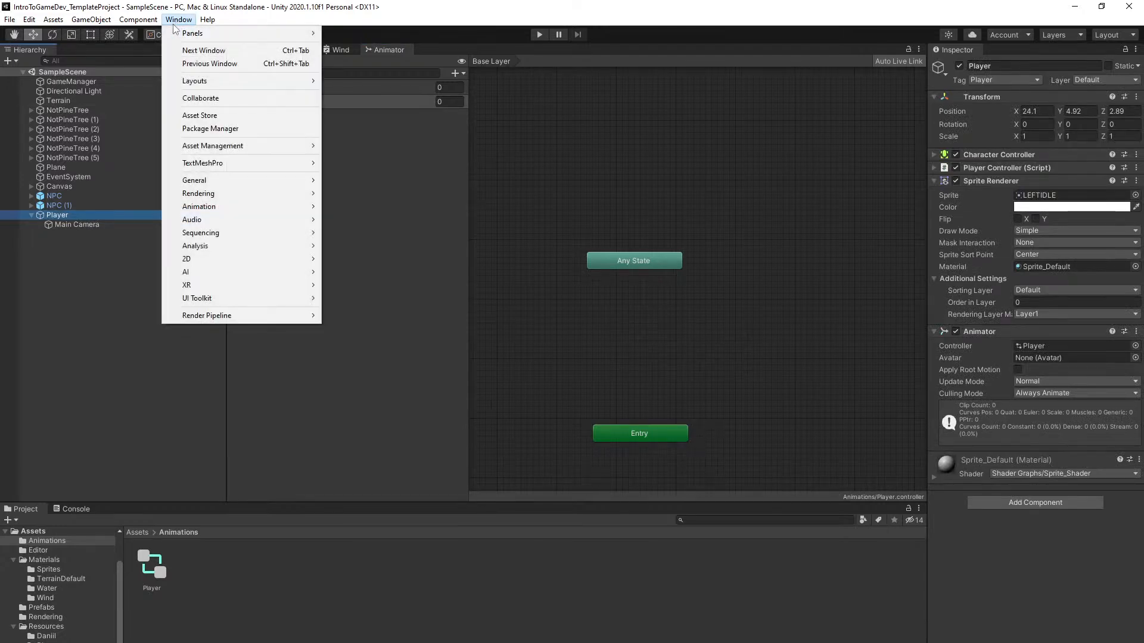
{"action": "mouse_move", "coordinate": [210, 212]}
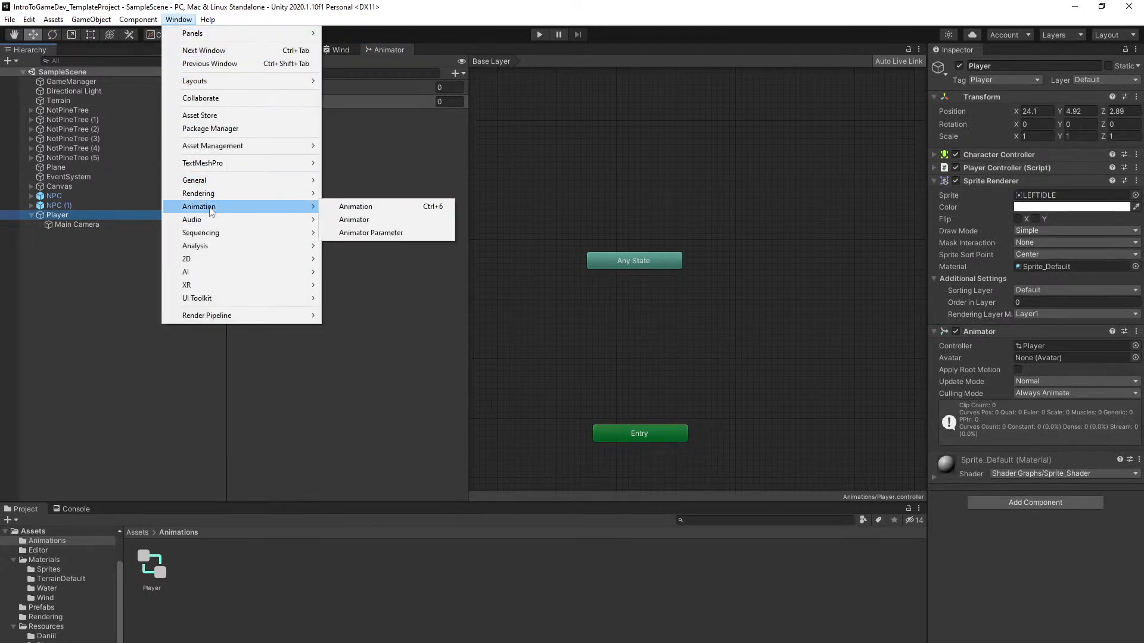
{"action": "left_click", "coordinate": [360, 207]}
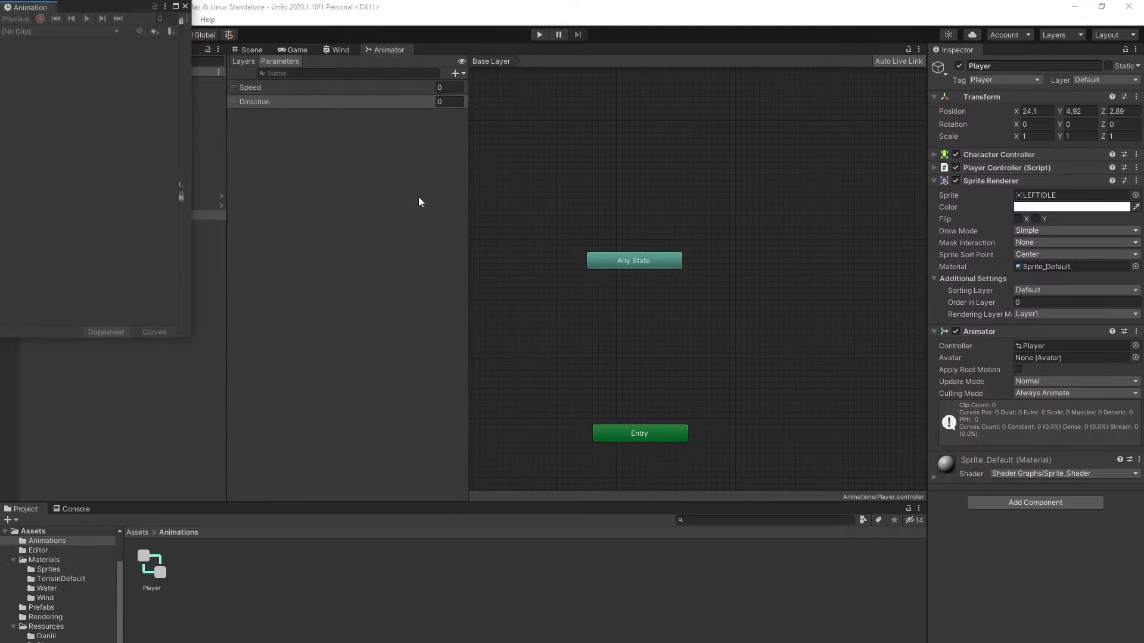
{"action": "left_click_drag", "start_coordinate": [90, 8], "coordinate": [470, 132]}
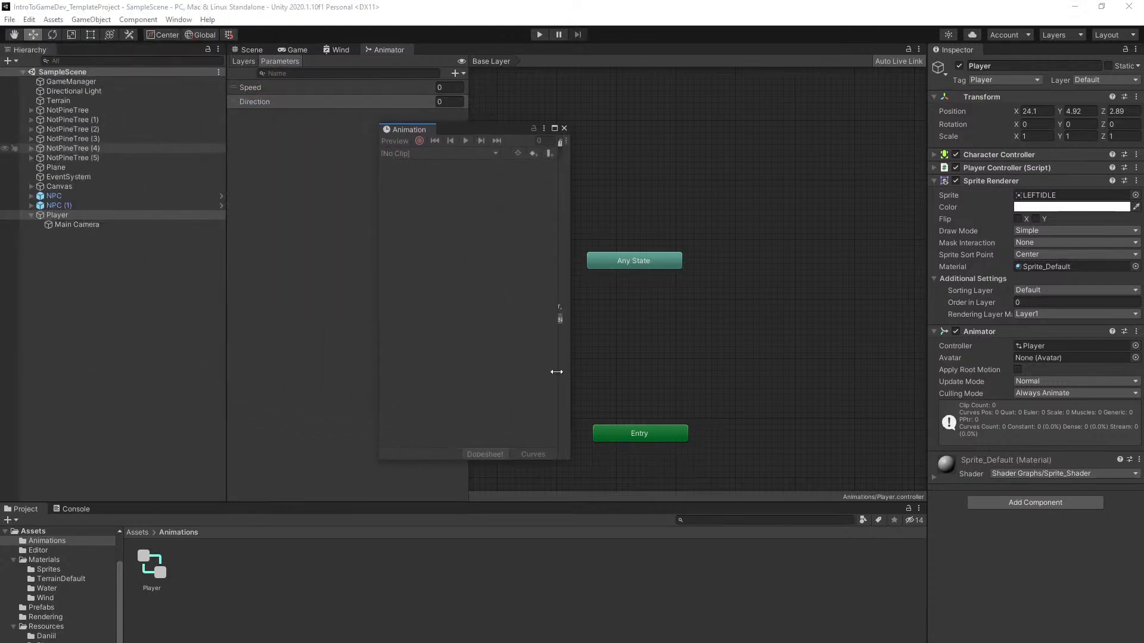
{"action": "left_click_drag", "start_coordinate": [572, 463], "coordinate": [1044, 540]}
{"action": "left_click_drag", "start_coordinate": [723, 129], "coordinate": [556, 162]}
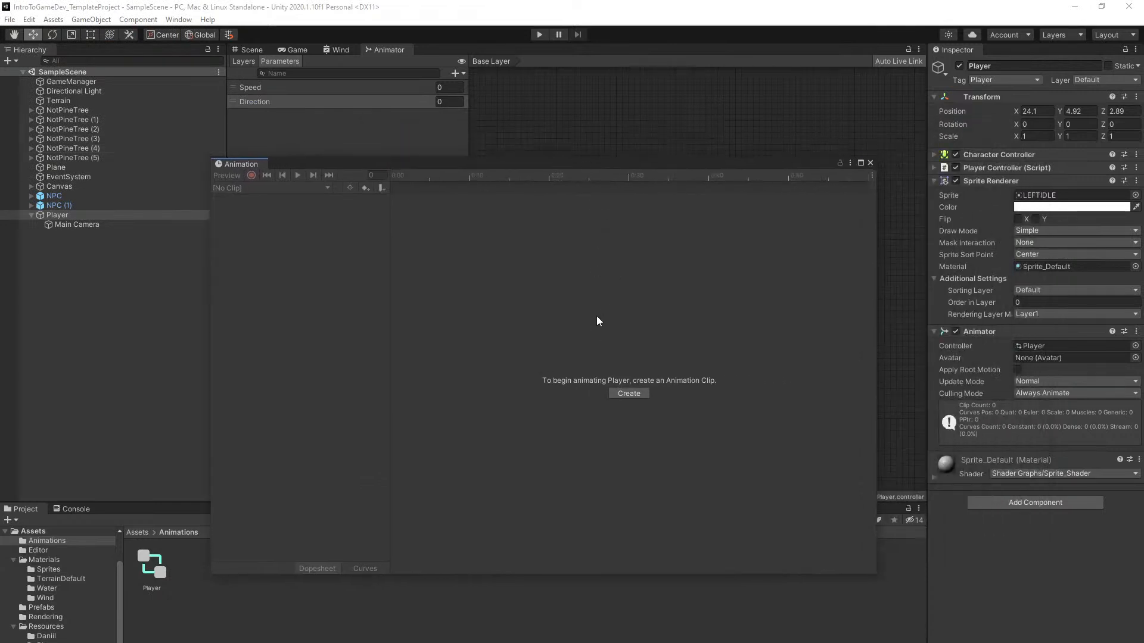
Create the Player's first animation clip, saved as LeftIdle in the Animations folder
{"action": "left_click", "coordinate": [635, 394]}
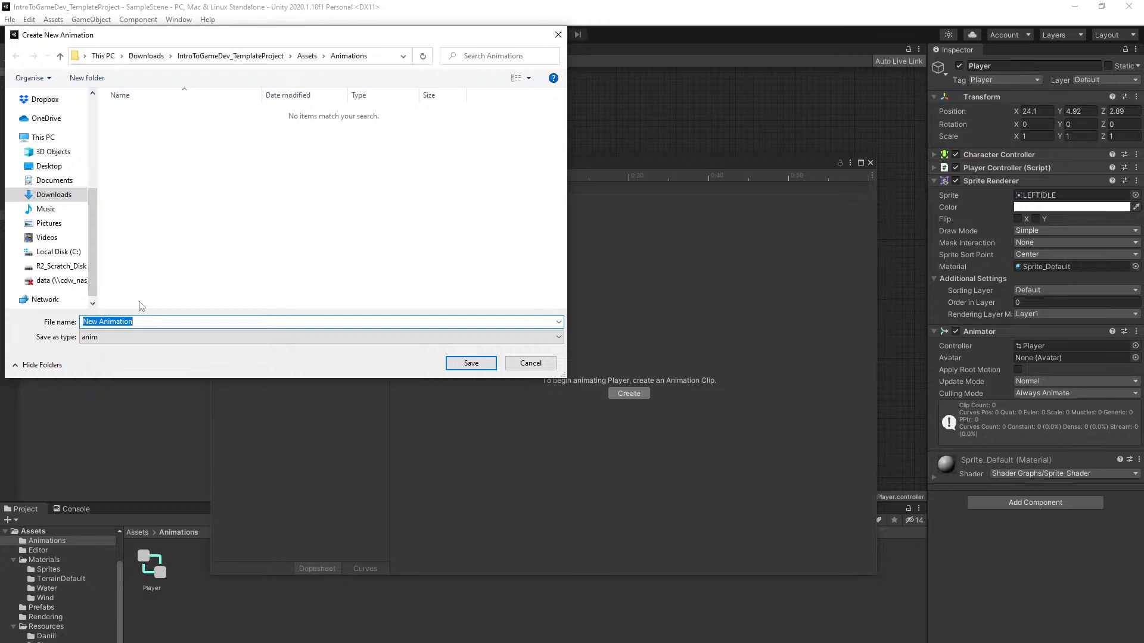
{"action": "type", "text": "LeftIdle"}
{"action": "left_click", "coordinate": [471, 363]}
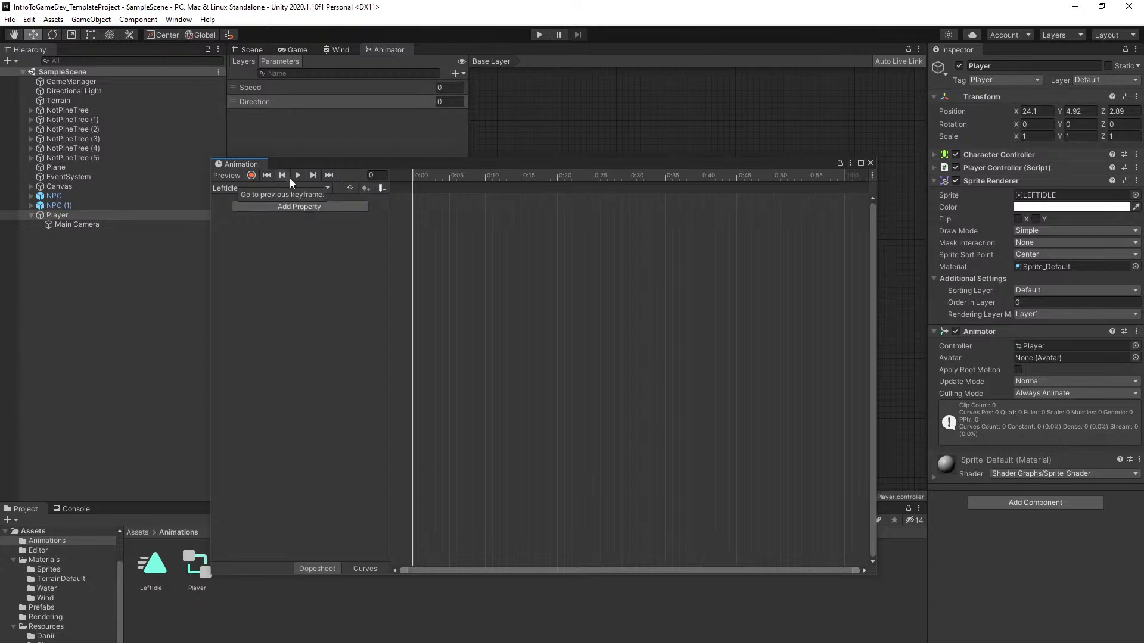
Create a new animation clip for the Player named RightIdle
{"action": "left_click", "coordinate": [257, 187]}
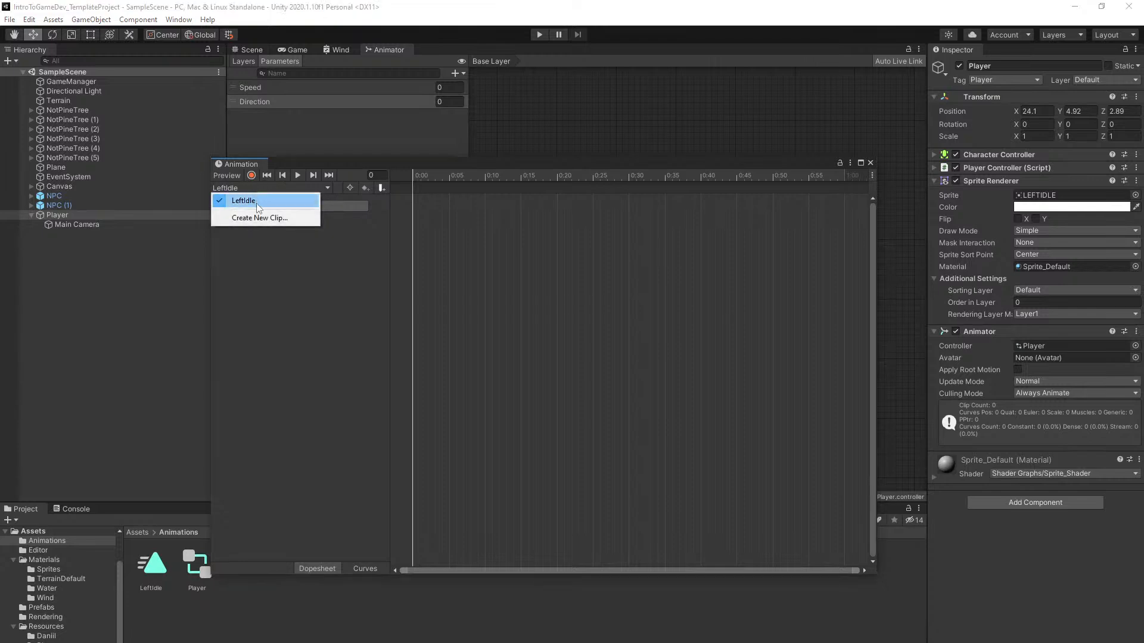
{"action": "left_click", "coordinate": [260, 218]}
{"action": "type", "text": "RightIdle"}
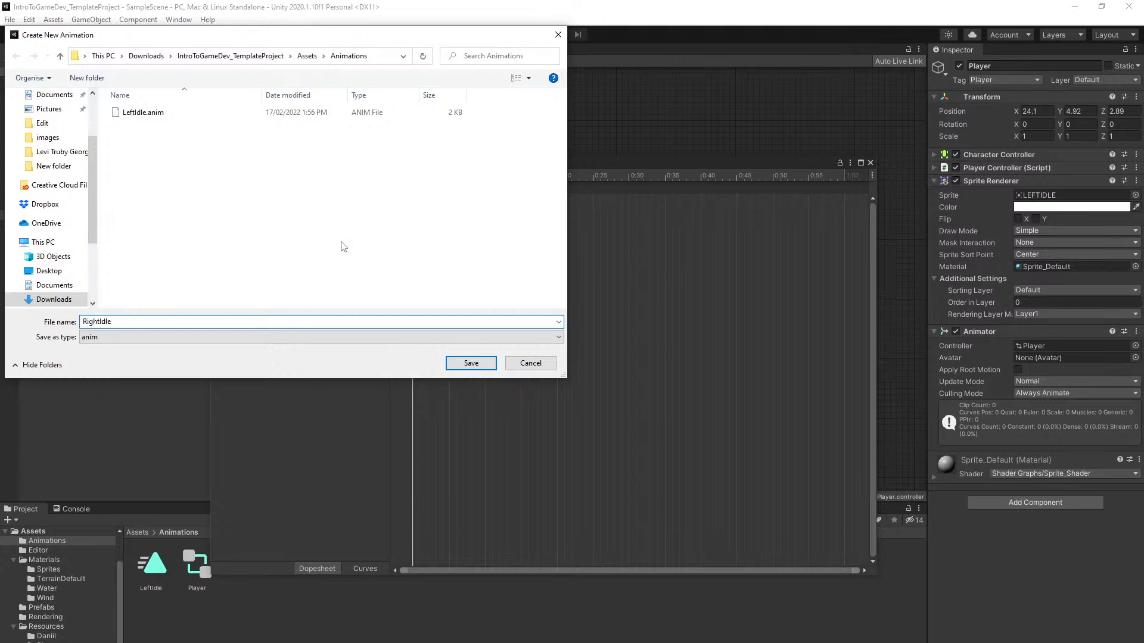
{"action": "left_click", "coordinate": [453, 364]}
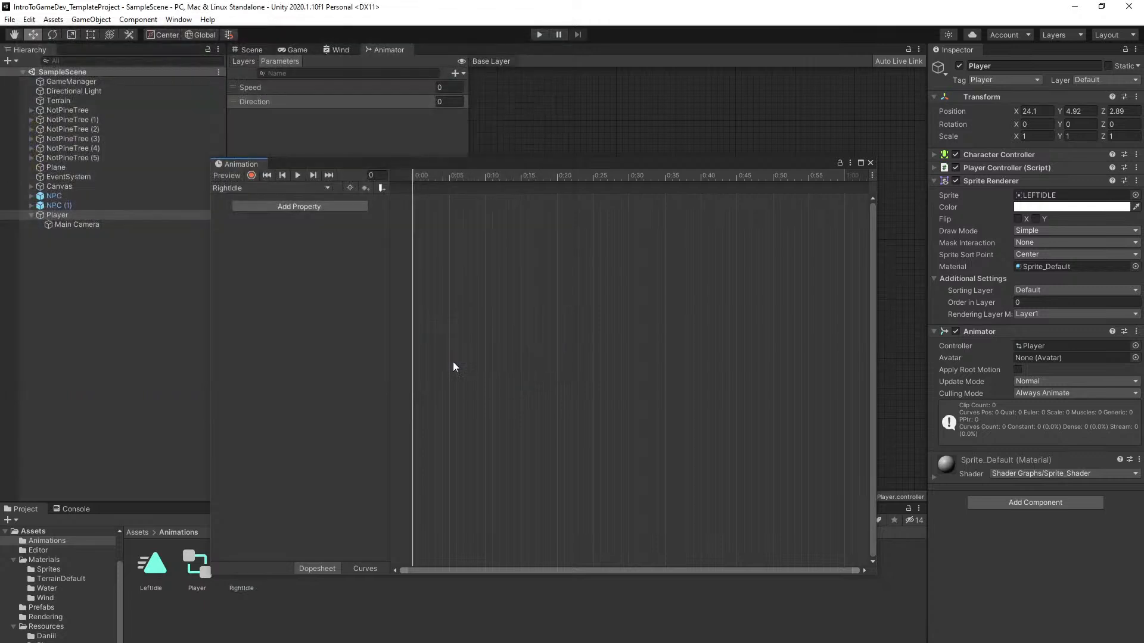
Create a new animation clip for the Player named FrontIdle
{"action": "left_click", "coordinate": [256, 188]}
{"action": "left_click", "coordinate": [265, 233]}
{"action": "type", "text": "FrontIdle"}
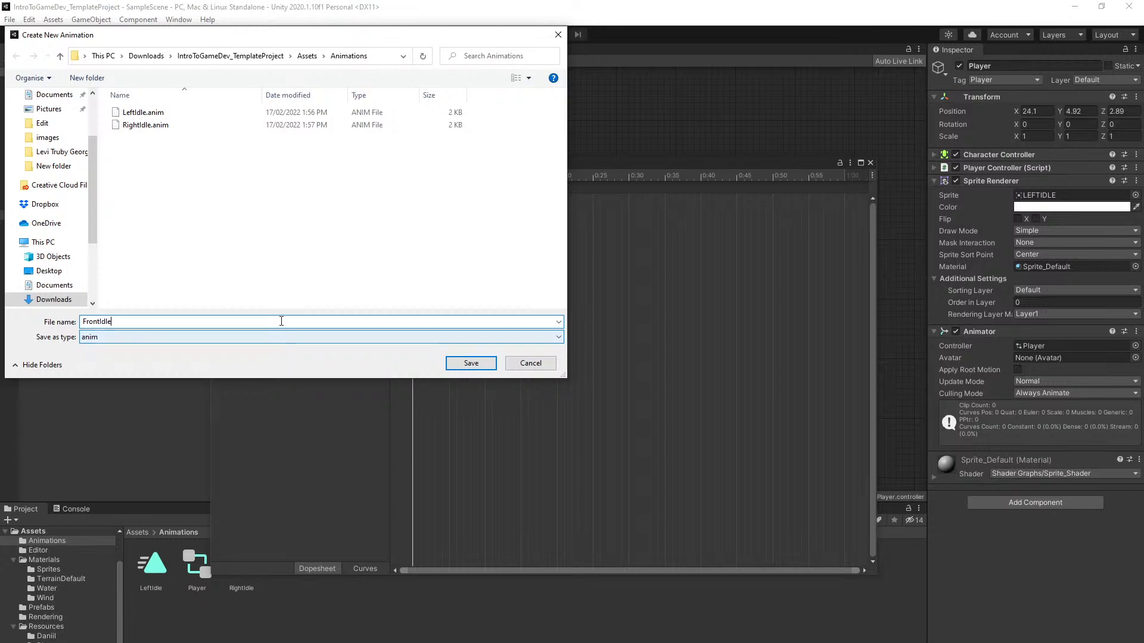
{"action": "left_click", "coordinate": [471, 363]}
Create a new animation clip for the Player named BackIdle
{"action": "left_click", "coordinate": [253, 188]}
{"action": "left_click", "coordinate": [252, 244]}
{"action": "type", "text": "BackIdle"}
{"action": "left_click", "coordinate": [471, 362]}
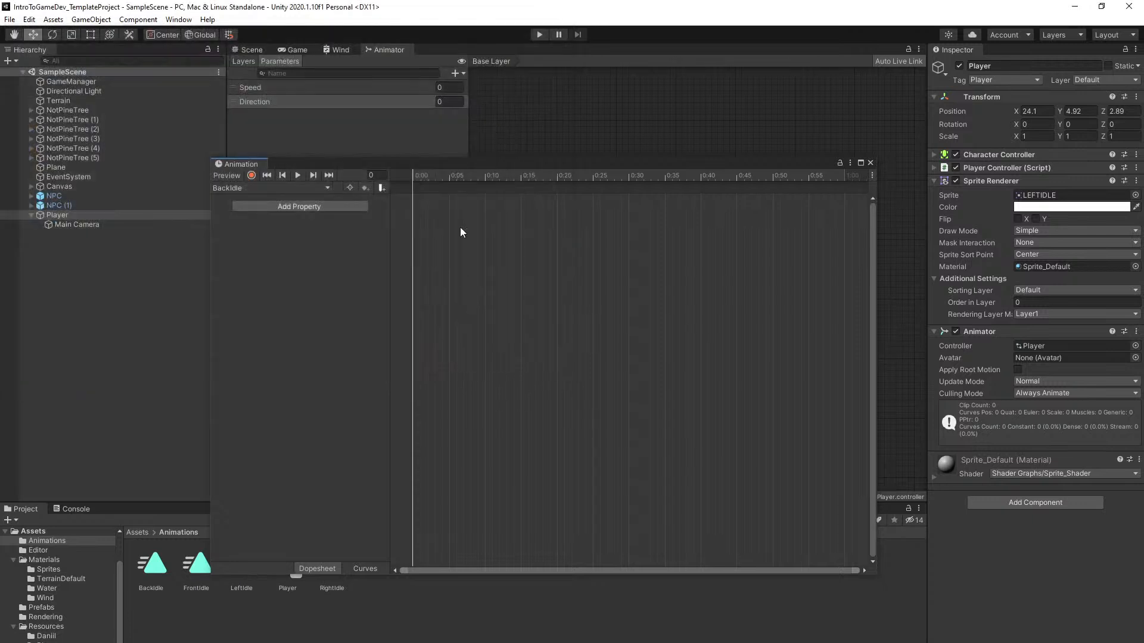
Dock the Animation window beside the Animator view and bring the Animator graph to the front
{"action": "left_click_drag", "start_coordinate": [481, 164], "coordinate": [488, 221]}
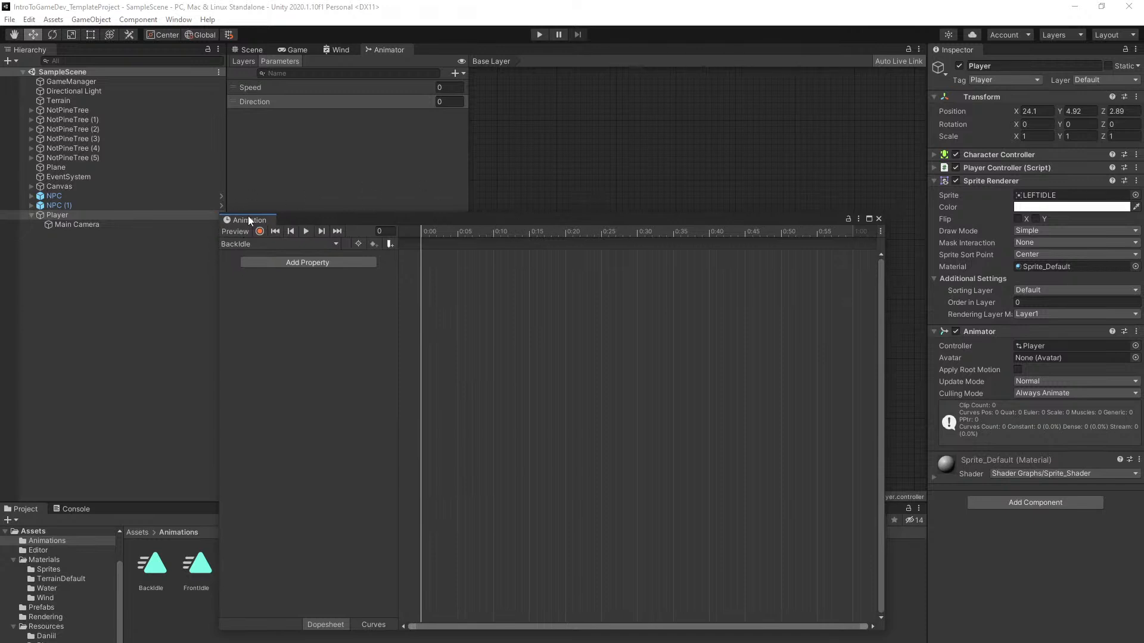
{"action": "left_click_drag", "start_coordinate": [248, 220], "coordinate": [423, 55]}
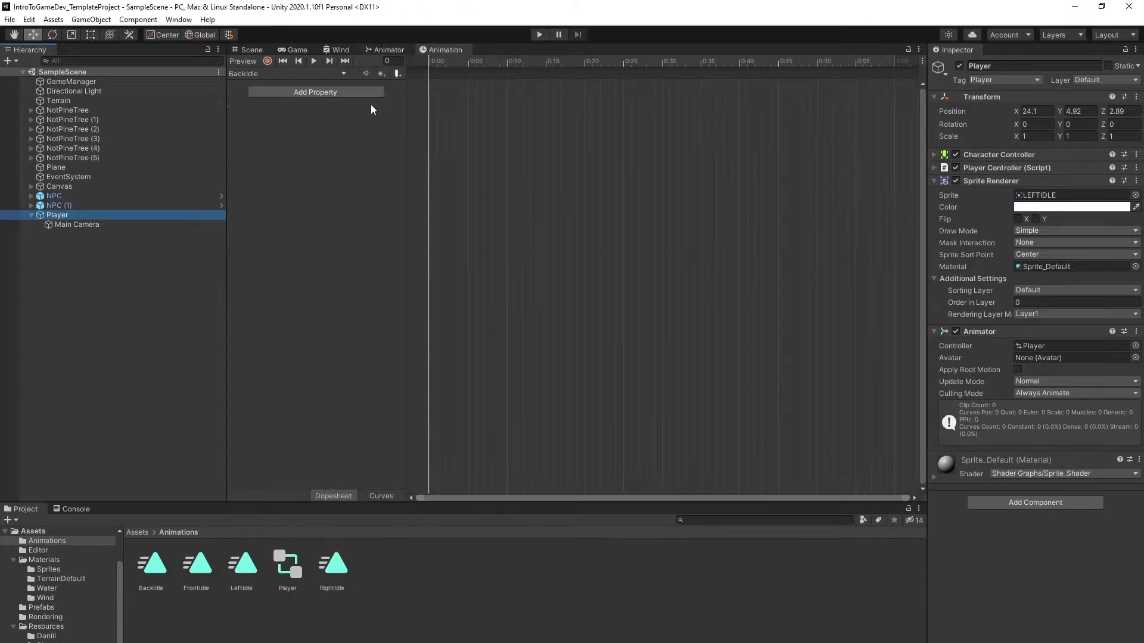
{"action": "left_click", "coordinate": [387, 49]}
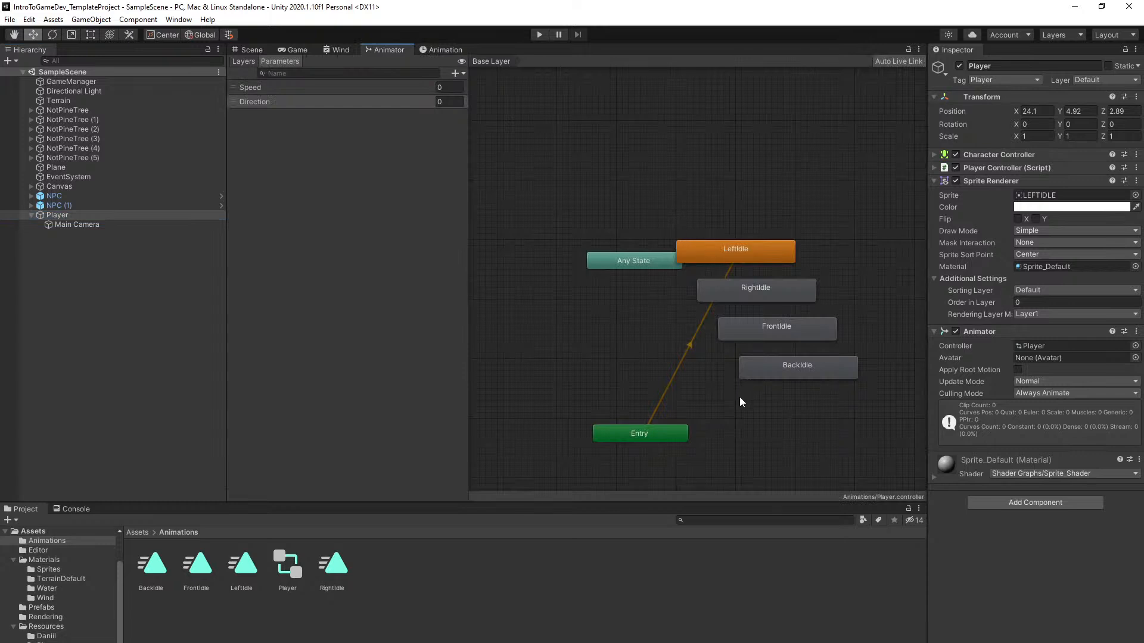
Move the Entry node closer to the idle states and place the Any State node below them in the Animator graph
{"action": "left_click", "coordinate": [598, 332]}
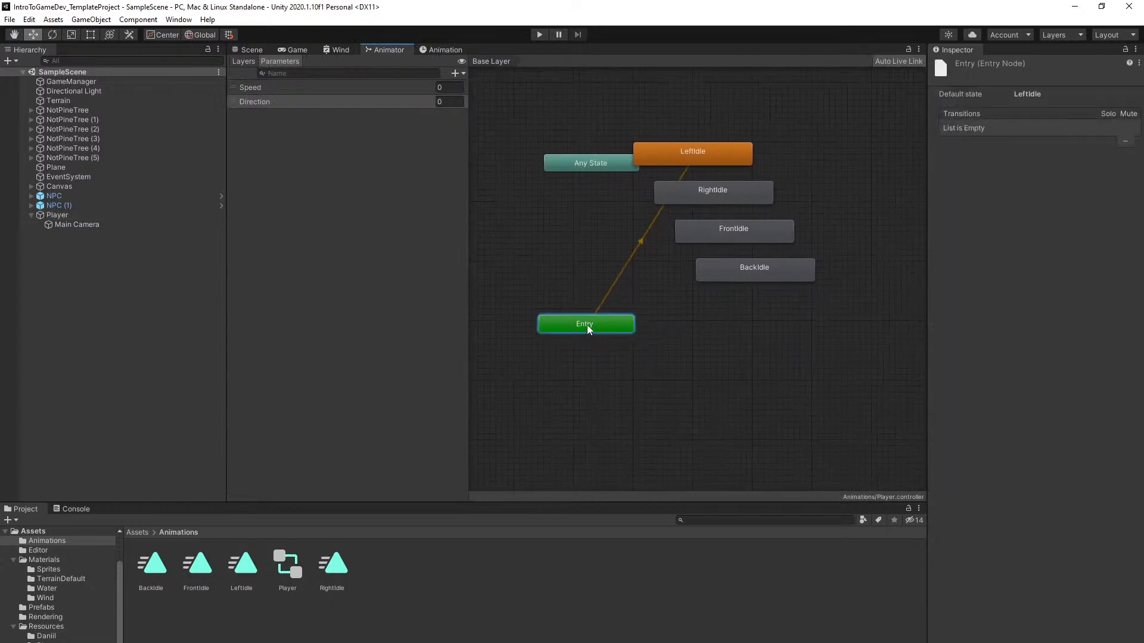
{"action": "left_click_drag", "start_coordinate": [598, 331], "coordinate": [565, 249]}
{"action": "left_click", "coordinate": [667, 300]}
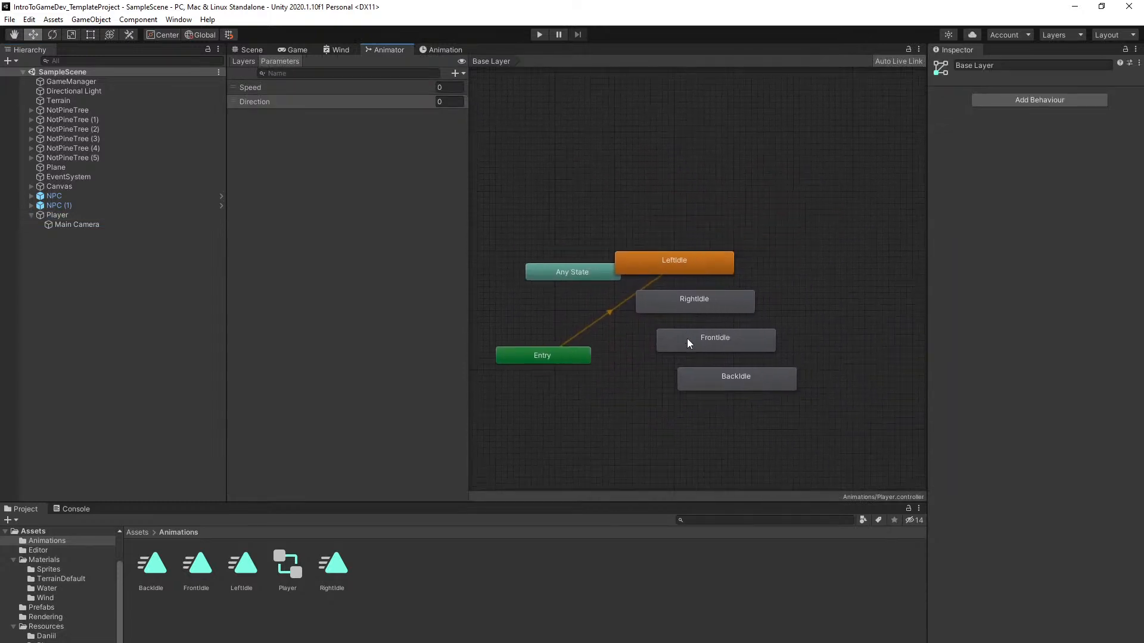
{"action": "scroll", "coordinate": [686, 340], "scroll_direction": "up", "scroll_amount": 2}
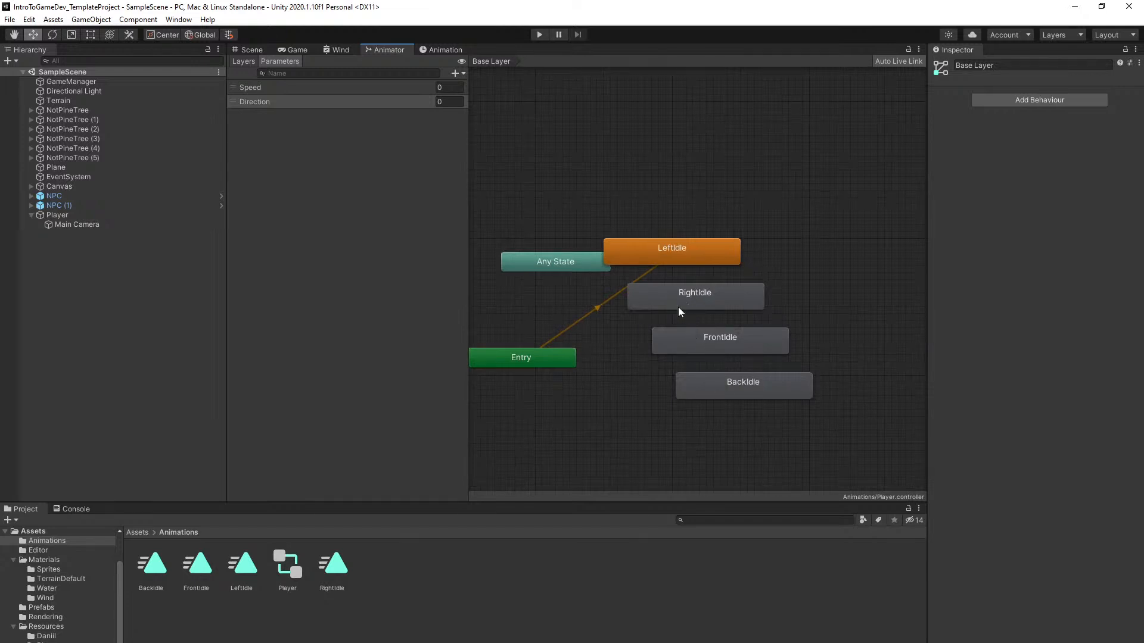
{"action": "scroll", "coordinate": [753, 273], "scroll_direction": "down", "scroll_amount": 3}
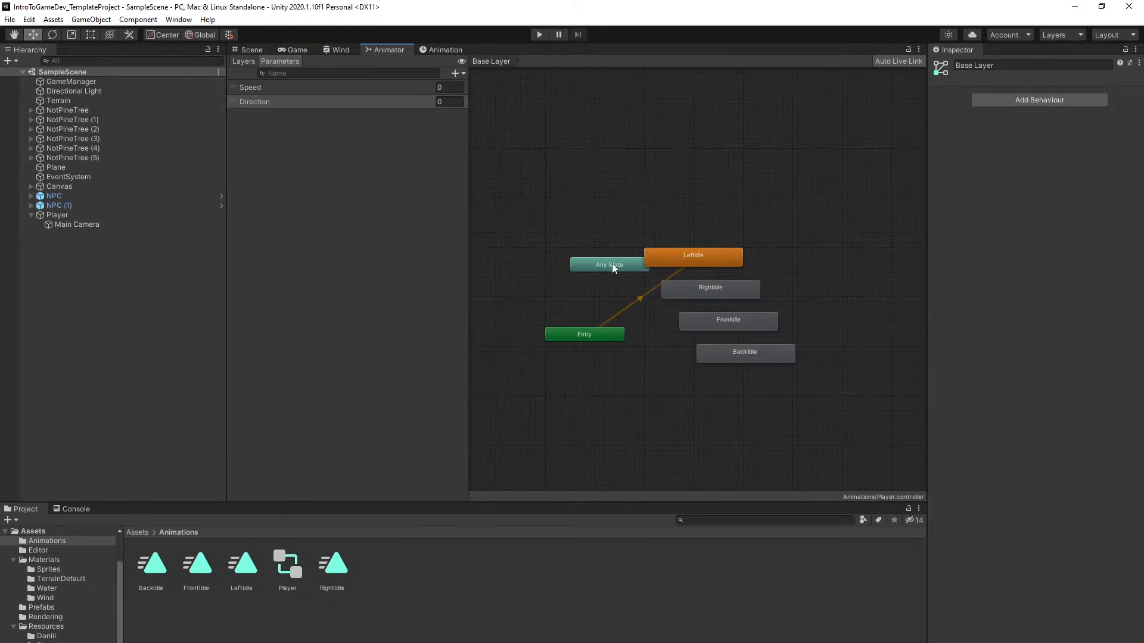
{"action": "left_click_drag", "start_coordinate": [613, 263], "coordinate": [642, 416]}
{"action": "left_click", "coordinate": [668, 397]}
{"action": "middle_click_drag", "start_coordinate": [659, 385], "coordinate": [677, 339]}
Arrange LeftIdle, RightIdle, BackIdle and FrontIdle to the left, right, above and below Any State, with Entry to the left of LeftIdle
{"action": "left_click_drag", "start_coordinate": [712, 214], "coordinate": [587, 348]}
{"action": "left_click_drag", "start_coordinate": [719, 248], "coordinate": [763, 377]}
{"action": "left_click_drag", "start_coordinate": [745, 282], "coordinate": [653, 337]}
{"action": "left_click_drag", "start_coordinate": [750, 306], "coordinate": [649, 410]}
{"action": "mouse_move", "coordinate": [667, 327]}
{"action": "left_mouse_down"}
{"action": "mouse_move", "coordinate": [663, 452]}
{"action": "mouse_move", "coordinate": [662, 329]}
{"action": "left_mouse_up"}
{"action": "left_click_drag", "start_coordinate": [660, 450], "coordinate": [668, 418]}
{"action": "middle_click_drag", "start_coordinate": [667, 312], "coordinate": [763, 274]}
{"action": "left_click_drag", "start_coordinate": [715, 254], "coordinate": [534, 337]}
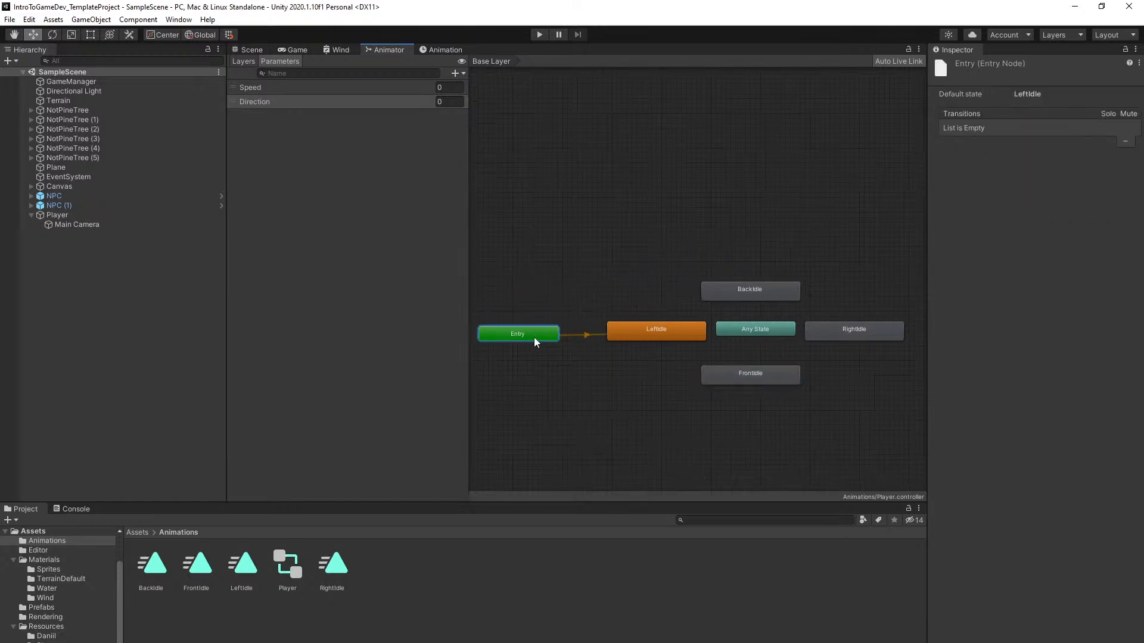
{"action": "left_click", "coordinate": [664, 380]}
{"action": "middle_click_drag", "start_coordinate": [763, 391], "coordinate": [728, 401]}
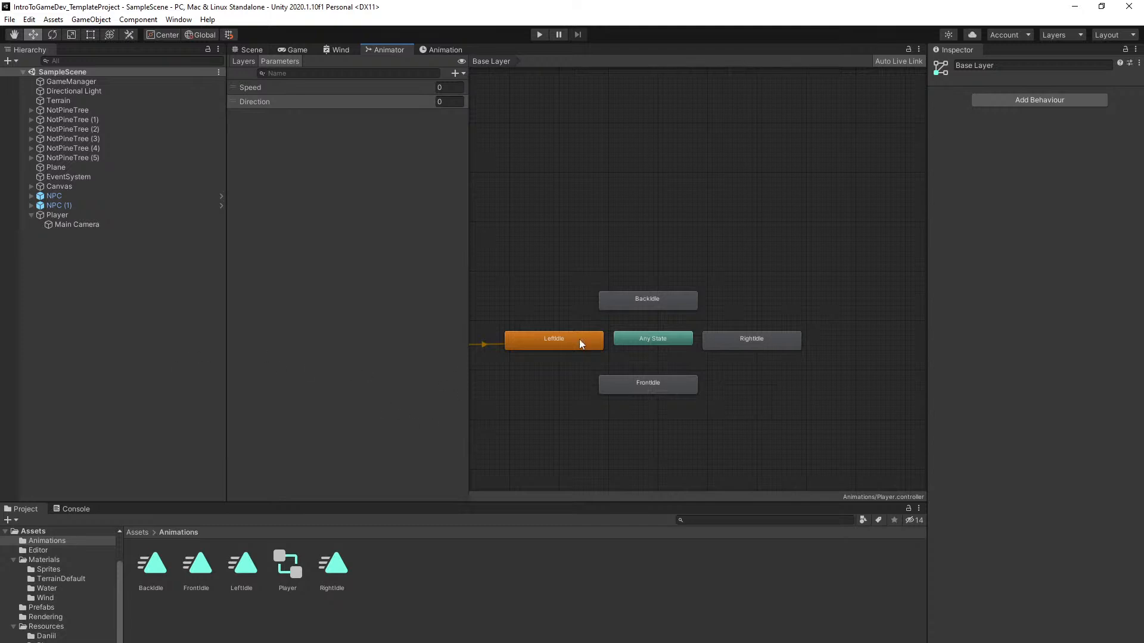
Make transitions from Any State to the LeftIdle and BackIdle states
{"action": "scroll", "coordinate": [570, 343], "scroll_direction": "up", "scroll_amount": 3}
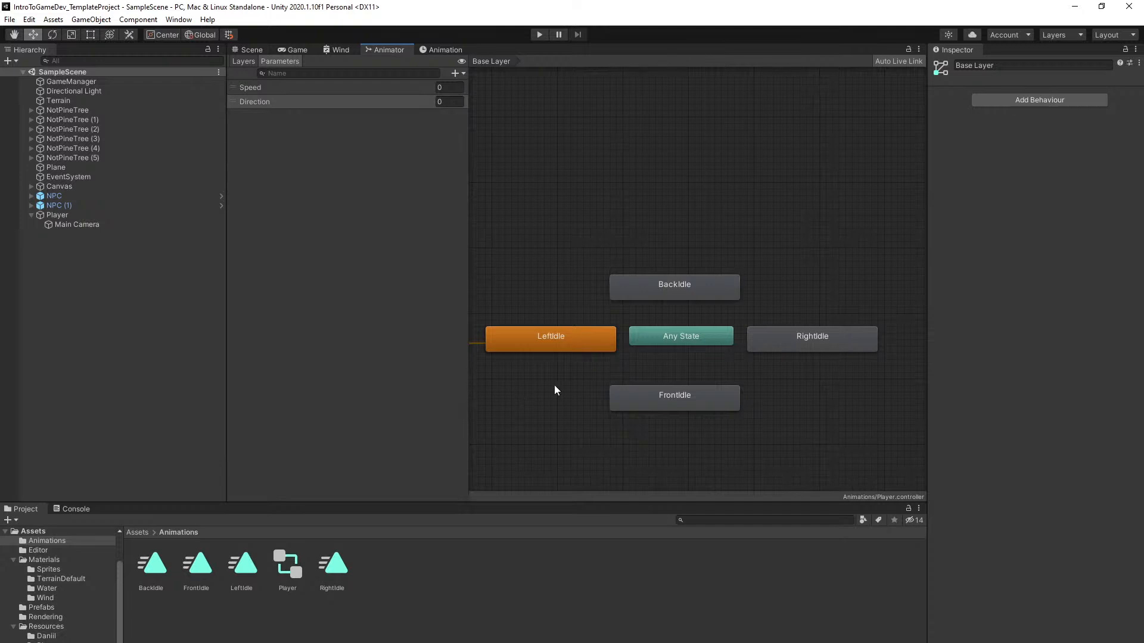
{"action": "mouse_move", "coordinate": [674, 335]}
{"action": "left_mouse_down"}
{"action": "mouse_move", "coordinate": [680, 342]}
{"action": "mouse_move", "coordinate": [671, 338]}
{"action": "left_mouse_up"}
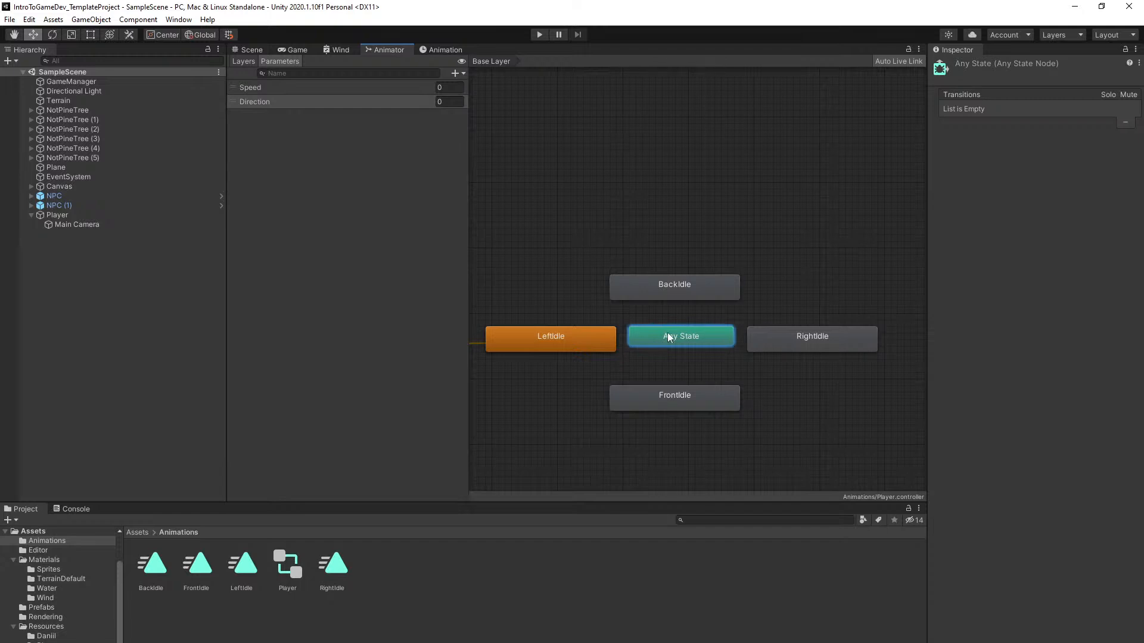
{"action": "right_click", "coordinate": [682, 338]}
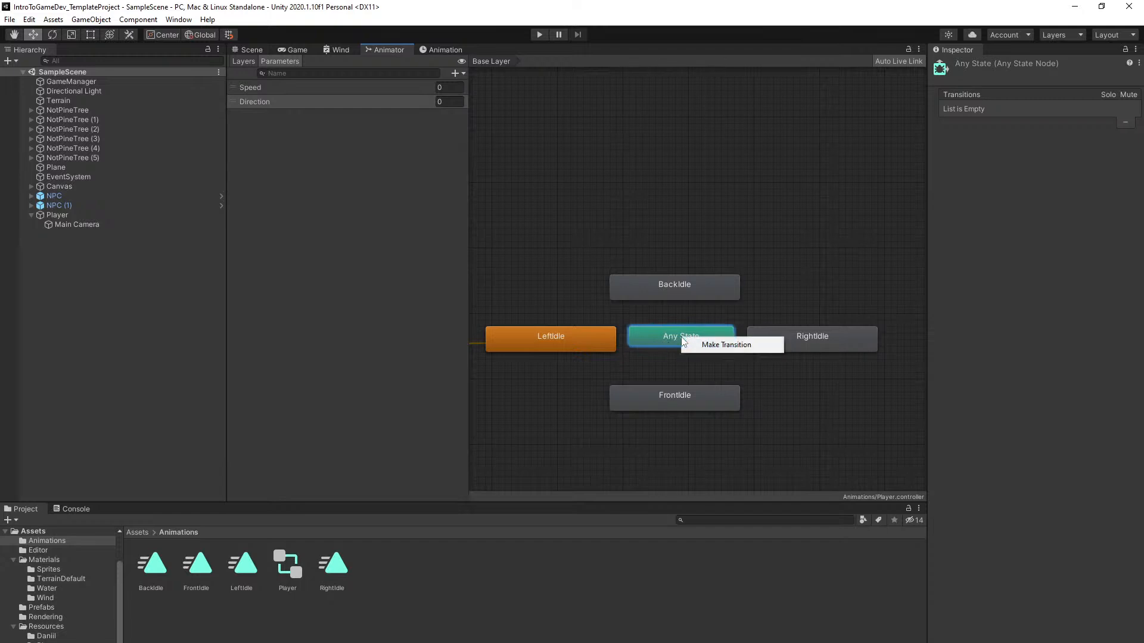
{"action": "left_click", "coordinate": [715, 345]}
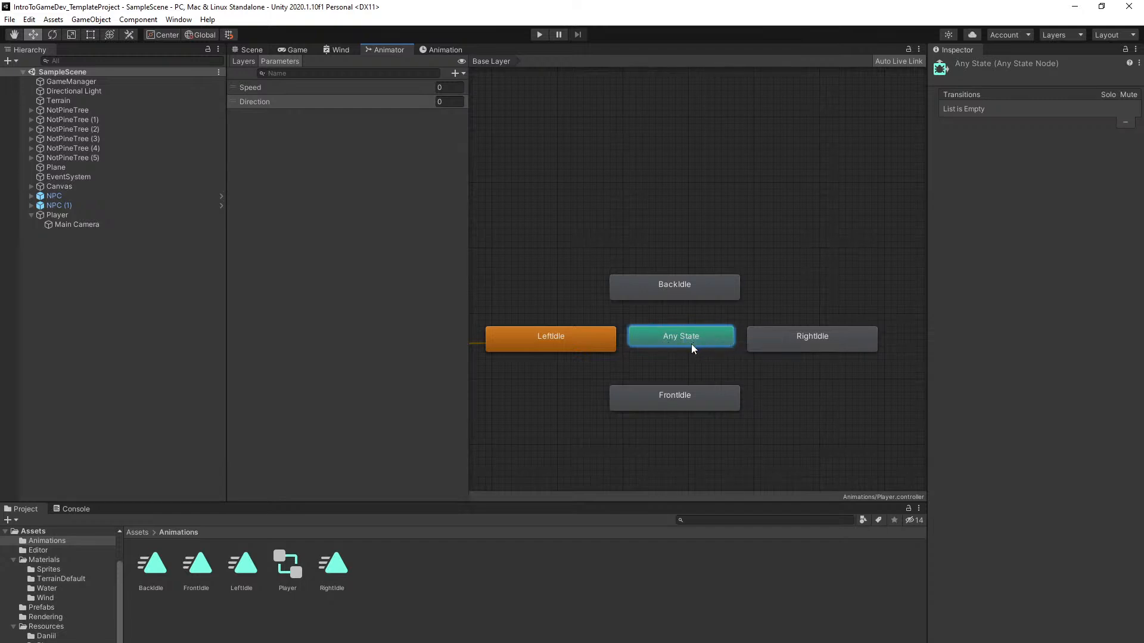
{"action": "left_click", "coordinate": [602, 338]}
{"action": "right_click", "coordinate": [659, 336]}
{"action": "left_click", "coordinate": [685, 345]}
{"action": "left_click", "coordinate": [683, 288]}
Make transitions from Any State to the RightIdle and FrontIdle states
{"action": "left_click", "coordinate": [681, 335]}
{"action": "right_click", "coordinate": [681, 335]}
{"action": "left_click", "coordinate": [700, 345]}
{"action": "left_click", "coordinate": [780, 338]}
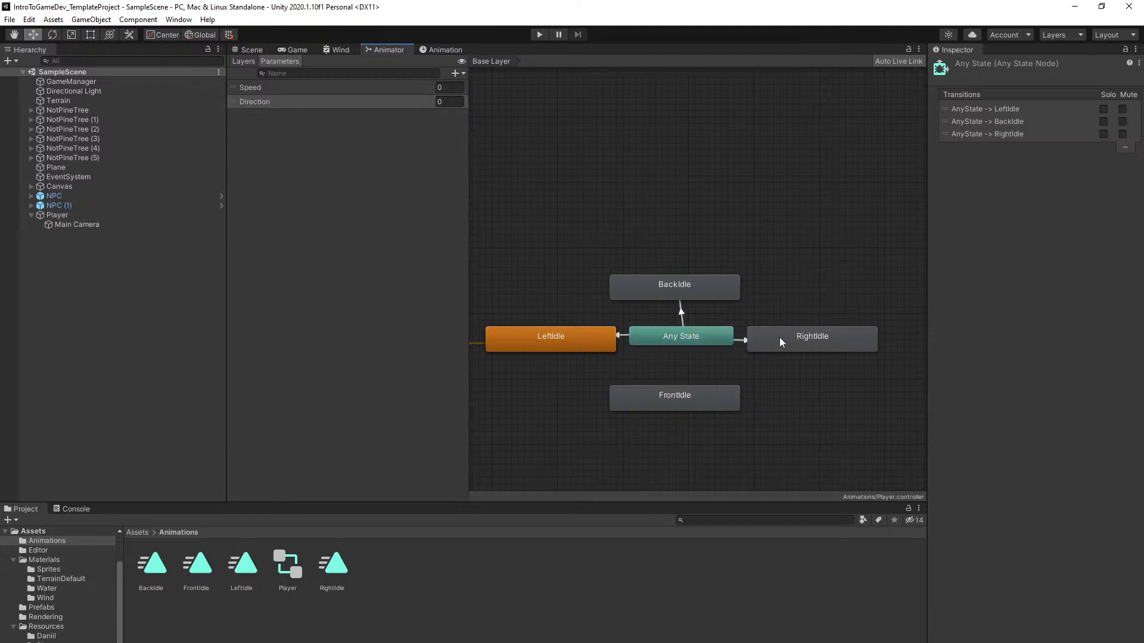
{"action": "right_click", "coordinate": [691, 341]}
{"action": "left_click", "coordinate": [706, 344]}
{"action": "left_click", "coordinate": [685, 394]}
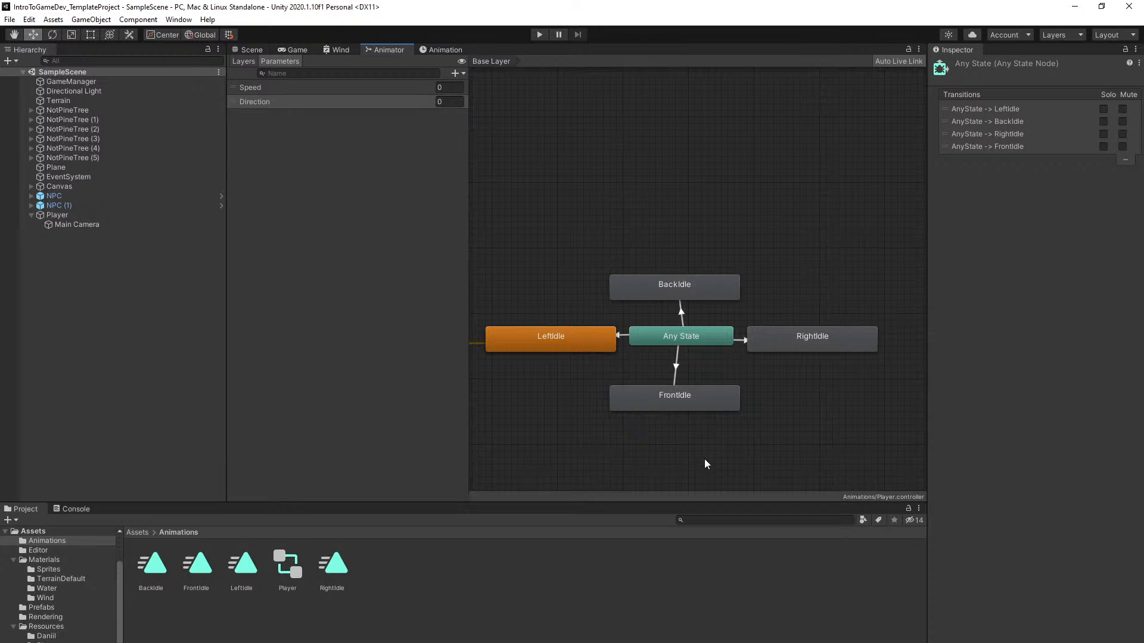
Move LeftIdle and RightIdle further outward and centre Any State among the four idle states
{"action": "left_click_drag", "start_coordinate": [596, 339], "coordinate": [576, 338]}
{"action": "left_click_drag", "start_coordinate": [806, 335], "coordinate": [826, 335]}
{"action": "left_click_drag", "start_coordinate": [712, 335], "coordinate": [706, 342]}
{"action": "left_click", "coordinate": [707, 326]}
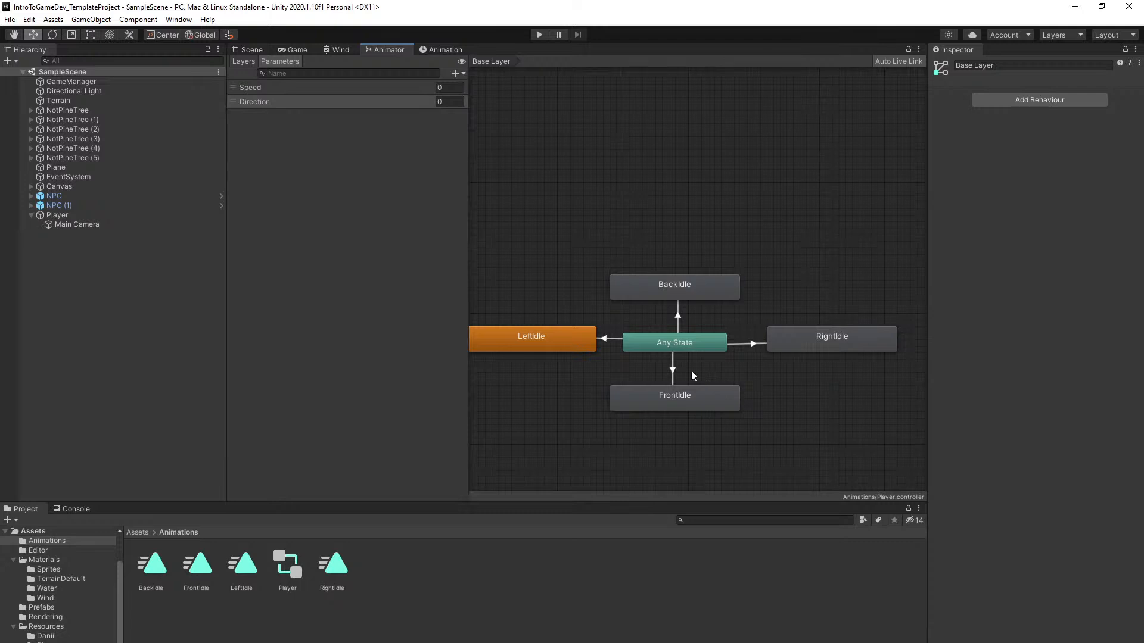
Set the Any State to LeftIdle transition's duration to 0 and disable Can Transition To Self
{"action": "left_click", "coordinate": [609, 341]}
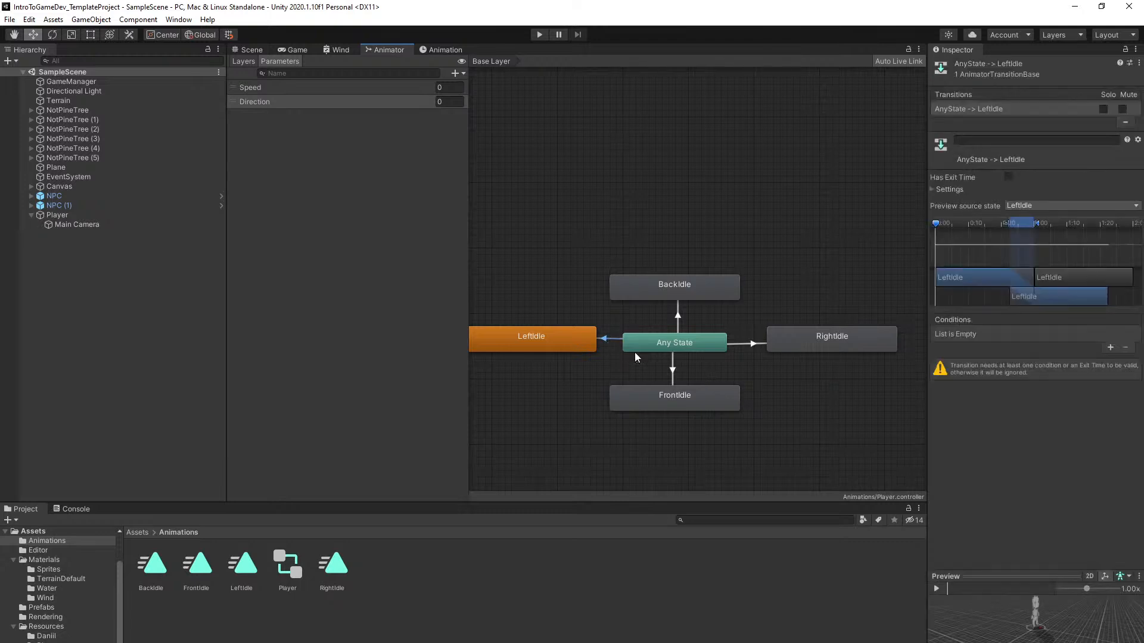
{"action": "left_click", "coordinate": [950, 189]}
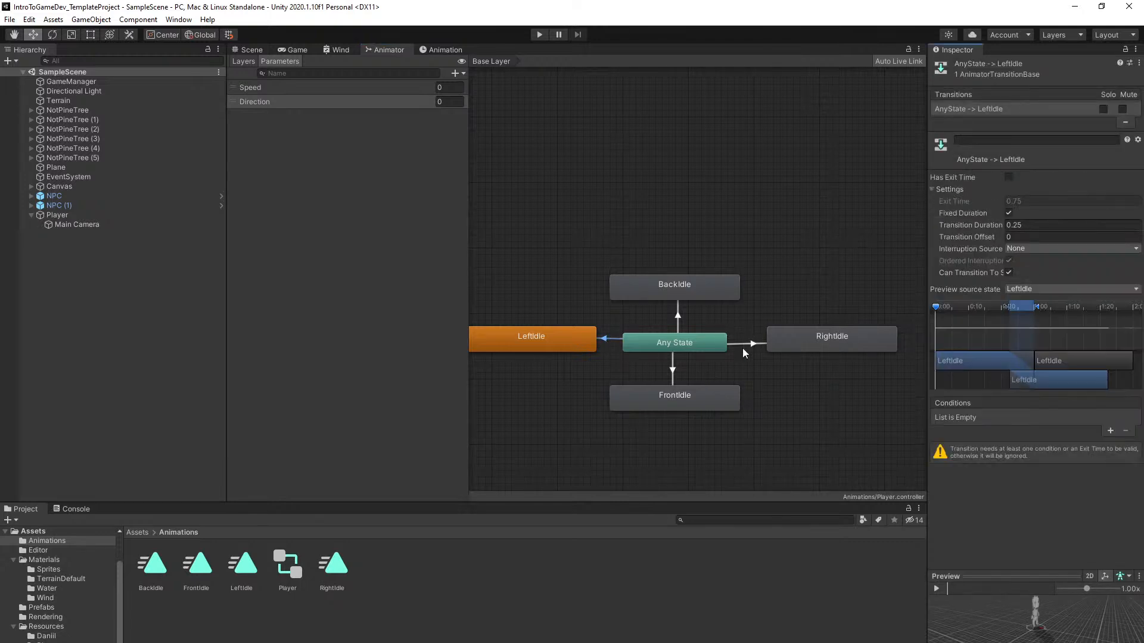
{"action": "scroll", "coordinate": [751, 344], "scroll_direction": "down", "scroll_amount": 3}
{"action": "scroll", "coordinate": [738, 268], "scroll_direction": "up", "scroll_amount": 2}
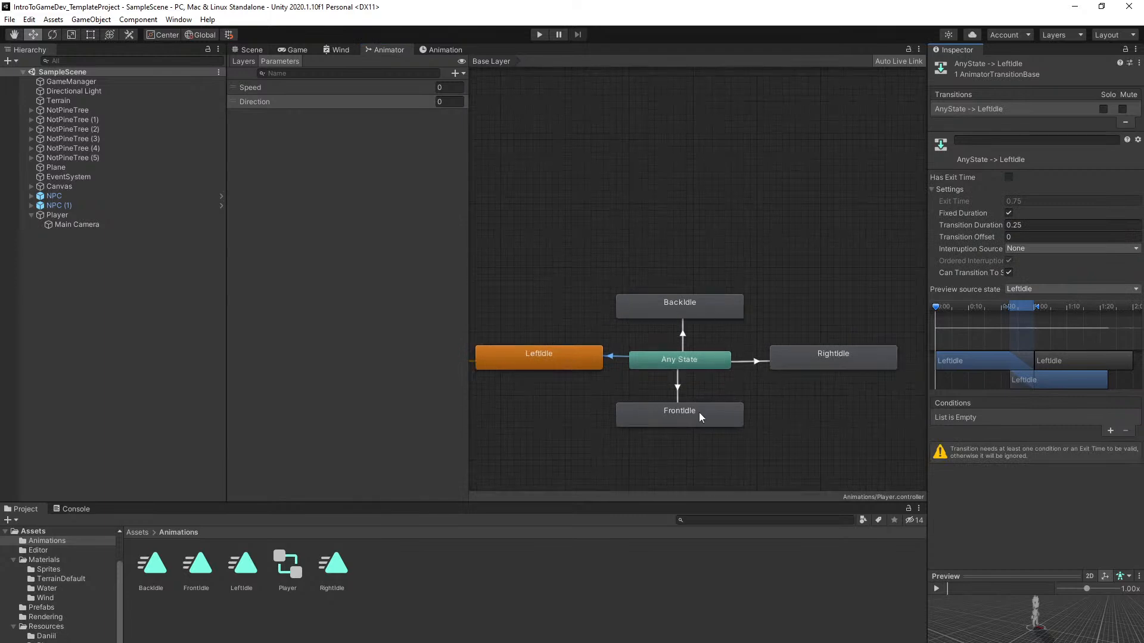
{"action": "left_click", "coordinate": [76, 509]}
{"action": "left_click", "coordinate": [27, 510]}
{"action": "left_click", "coordinate": [949, 190]}
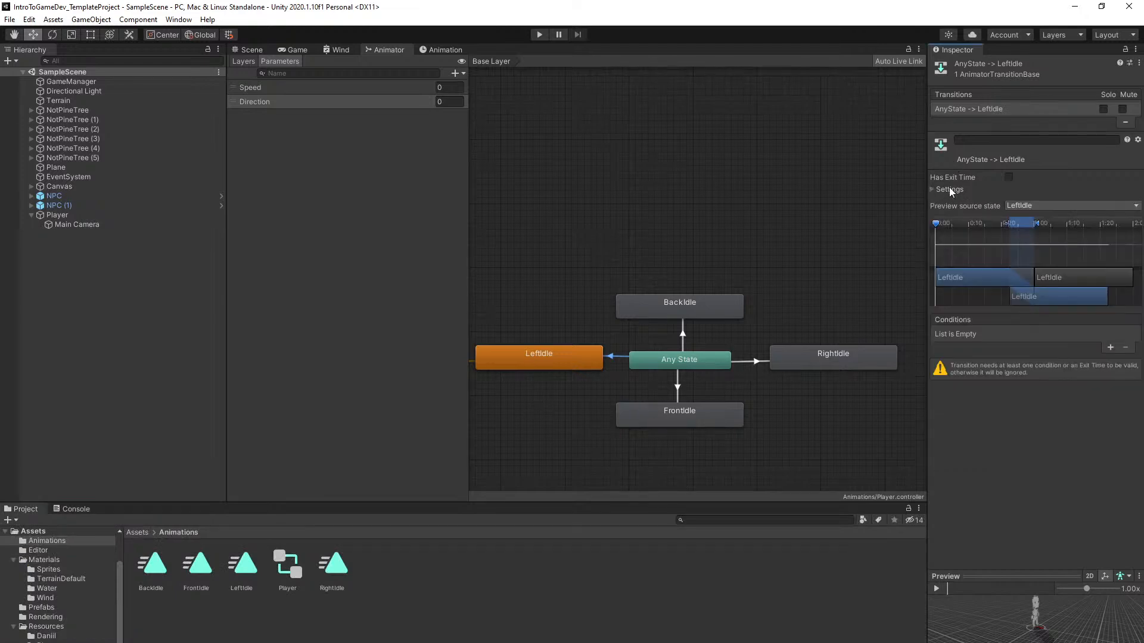
{"action": "left_click", "coordinate": [949, 189]}
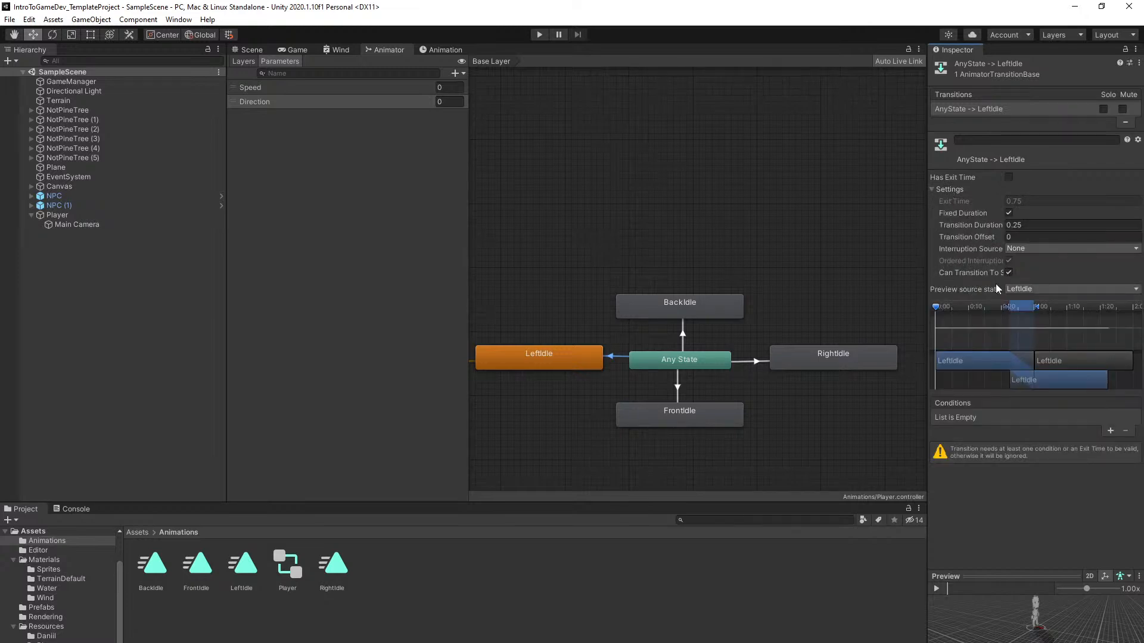
{"action": "left_click", "coordinate": [1029, 223]}
{"action": "type", "text": "0"}
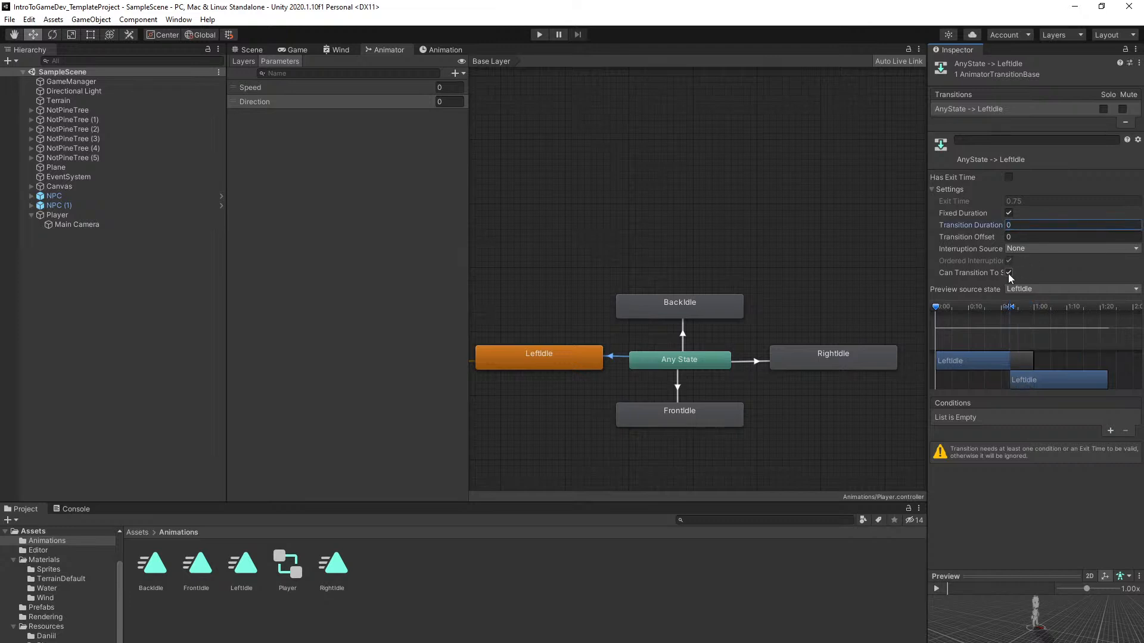
{"action": "left_click", "coordinate": [1008, 273]}
Set the Any State to BackIdle transition's duration to 0 and disable Can Transition To Self
{"action": "left_click", "coordinate": [683, 335]}
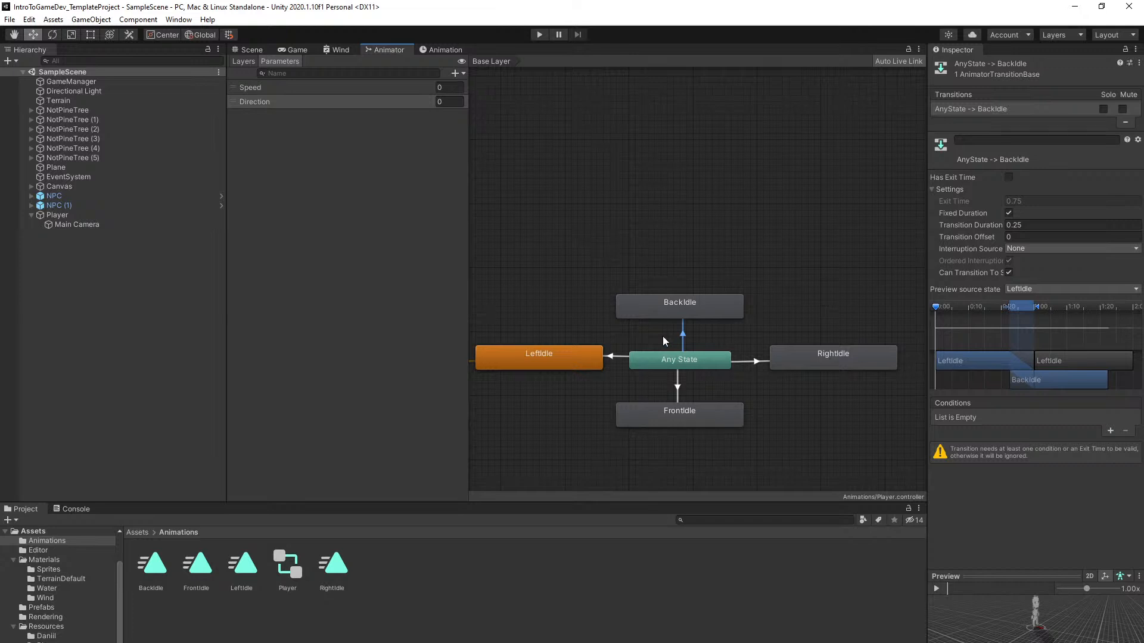
{"action": "left_click", "coordinate": [1026, 224]}
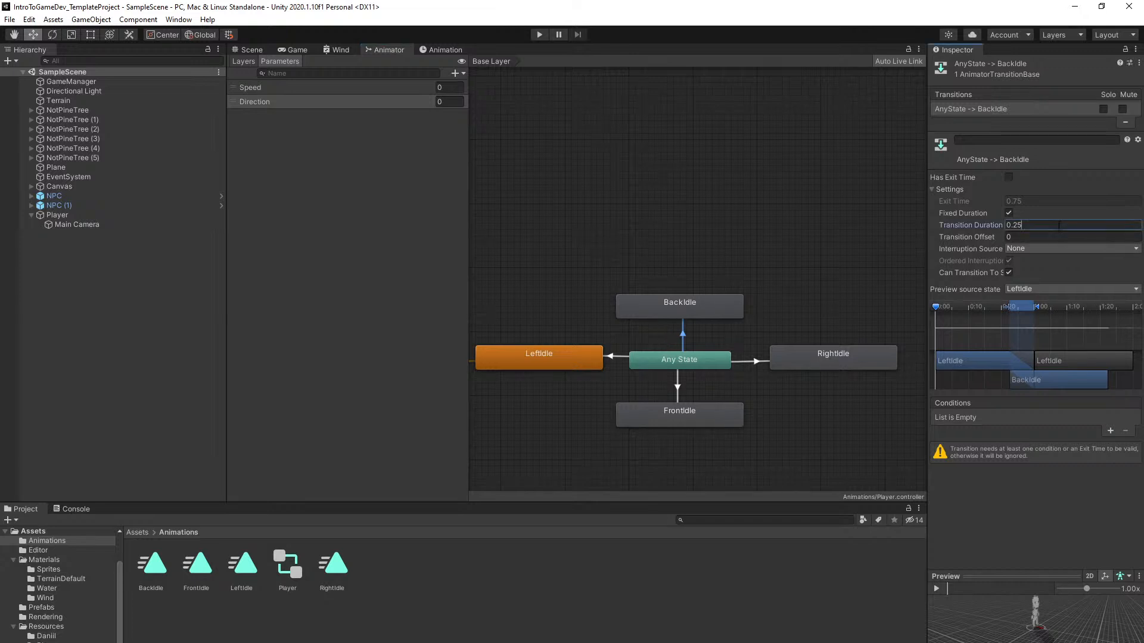
{"action": "type", "text": "0"}
{"action": "left_click", "coordinate": [1008, 272]}
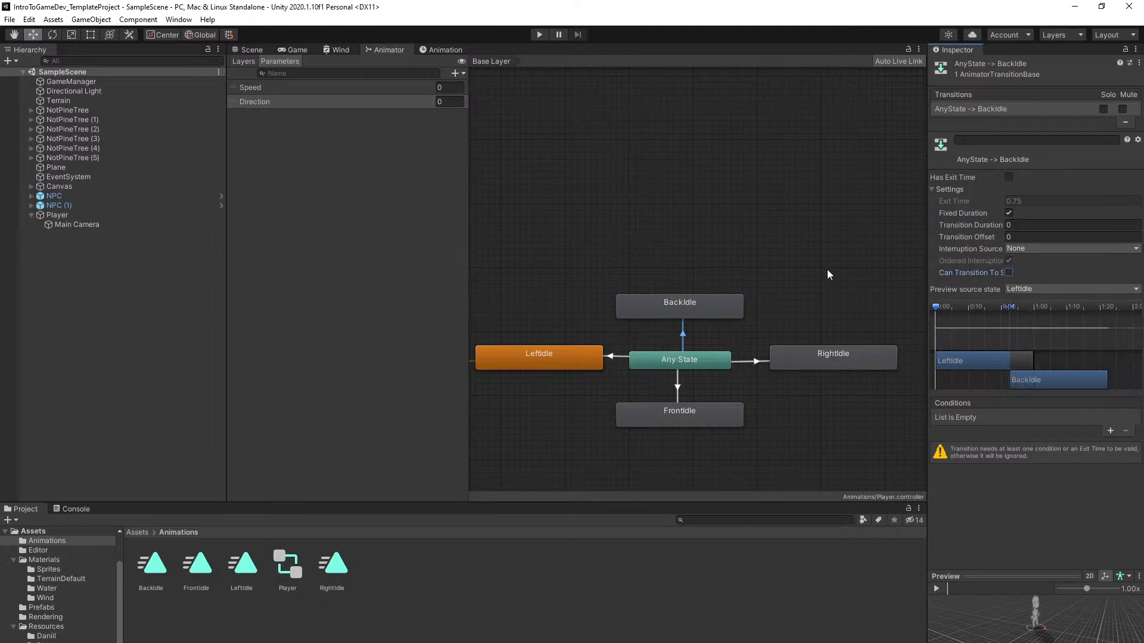
Set the Any State to RightIdle transition's duration to 0 and disable Can Transition To Self
{"action": "left_click", "coordinate": [753, 362]}
{"action": "left_click", "coordinate": [1019, 225]}
{"action": "type", "text": "0"}
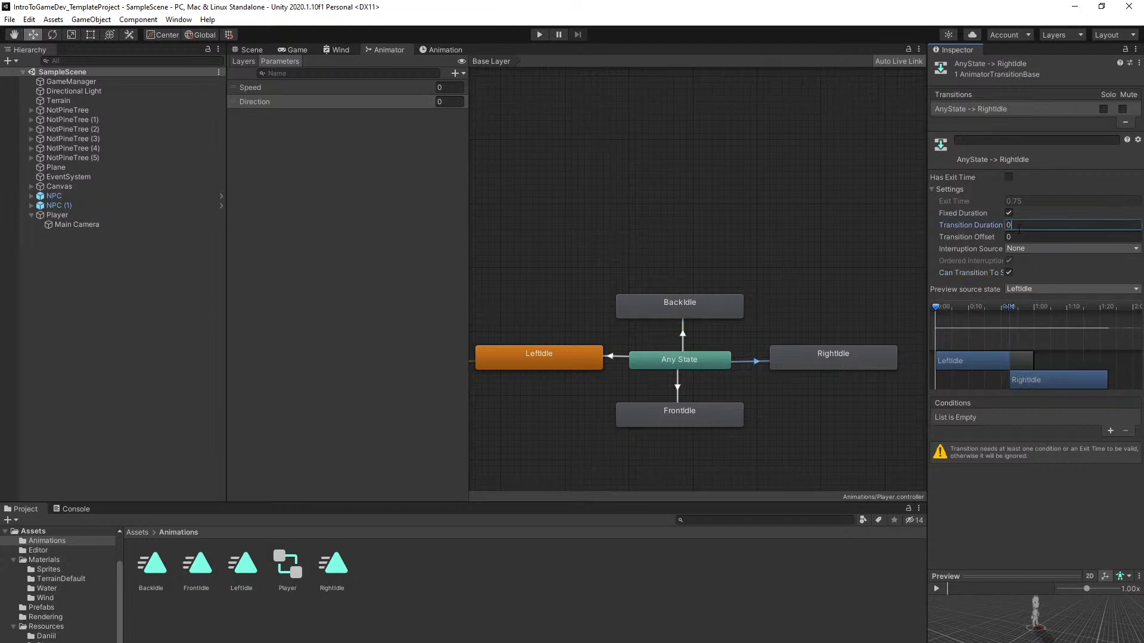
{"action": "left_click", "coordinate": [1008, 272]}
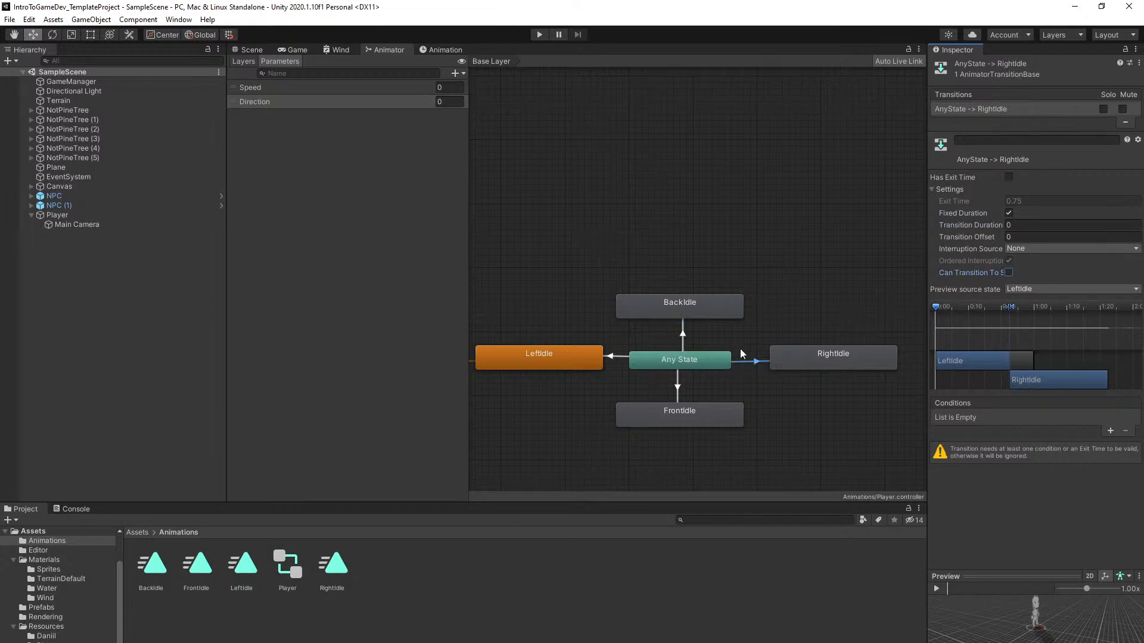
Set the Any State to FrontIdle transition's duration to 0 and disable Can Transition To Self
{"action": "left_click", "coordinate": [679, 388]}
{"action": "left_click", "coordinate": [1029, 224]}
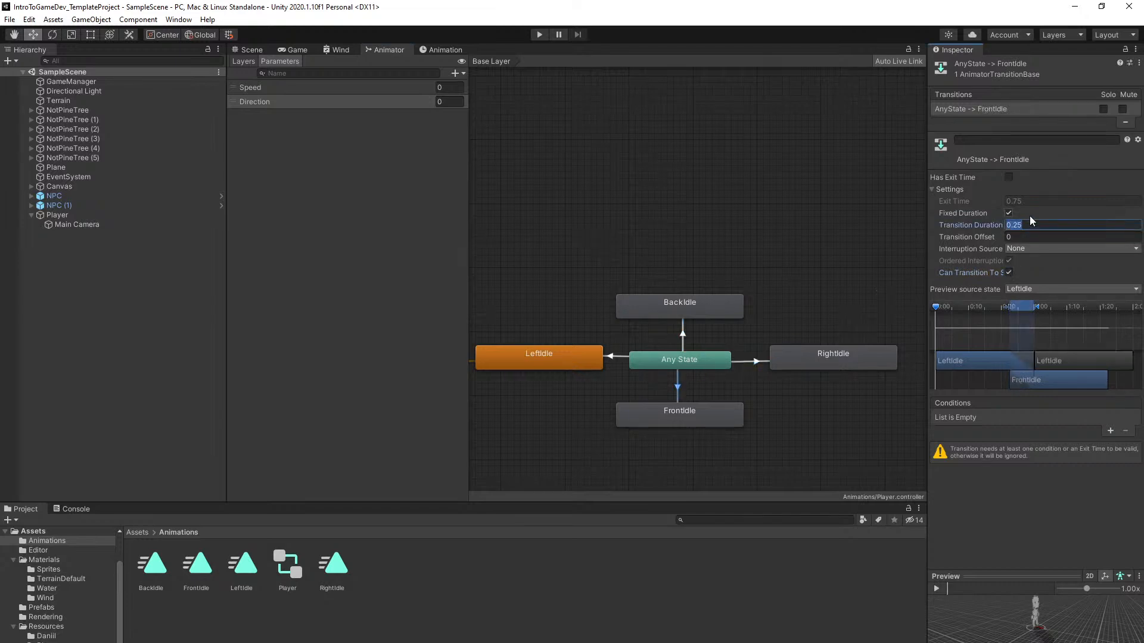
{"action": "type", "text": "0"}
{"action": "left_click", "coordinate": [1008, 272]}
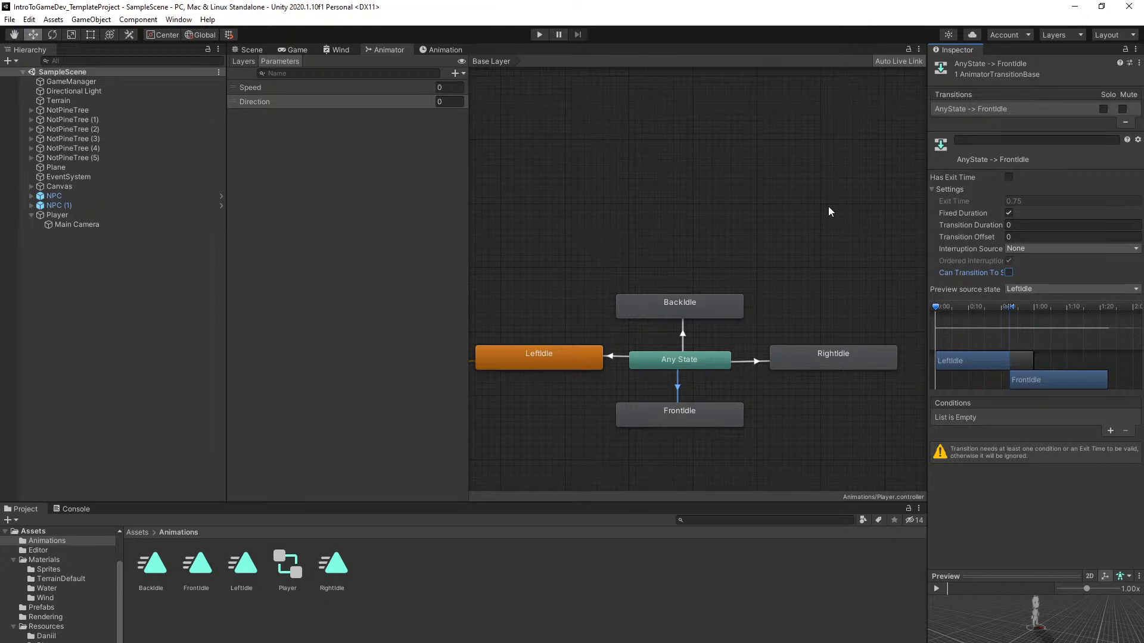
{"action": "left_click", "coordinate": [643, 208]}
{"action": "right_click", "coordinate": [643, 208]}
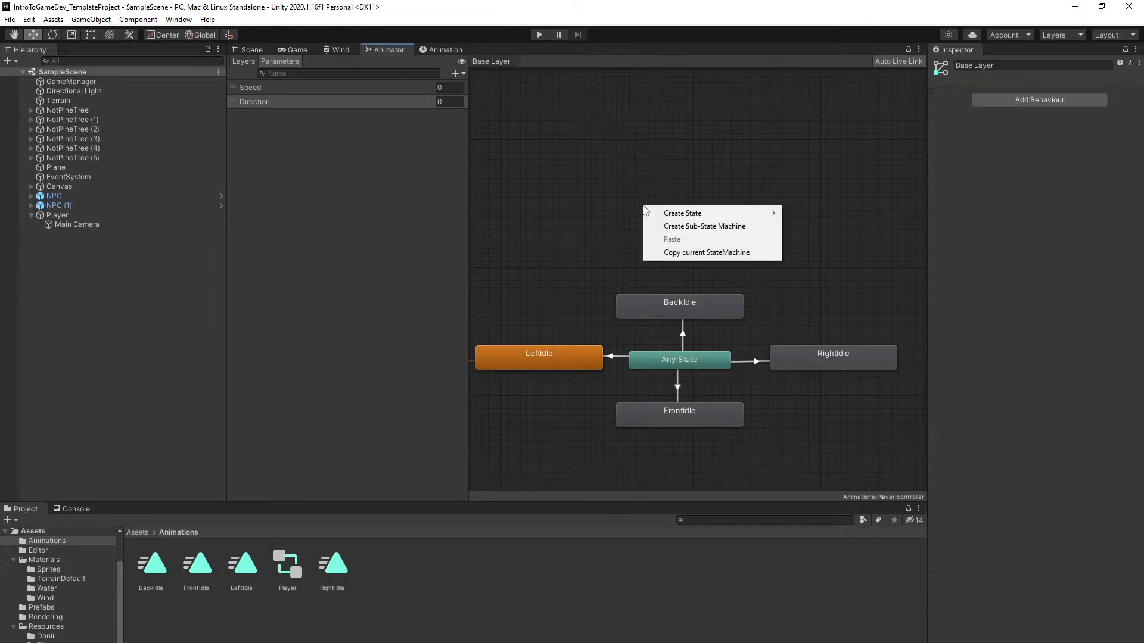
{"action": "left_click", "coordinate": [606, 222]}
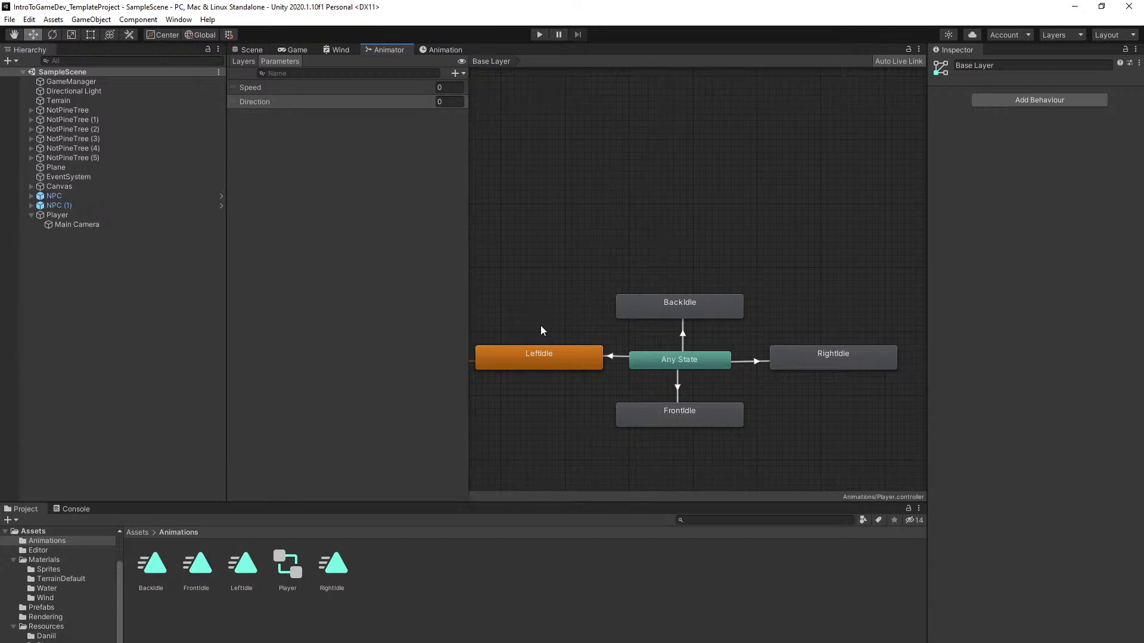
Collapse the Settings section of the Any State to LeftIdle transition and deselect the transition
{"action": "left_click", "coordinate": [620, 355]}
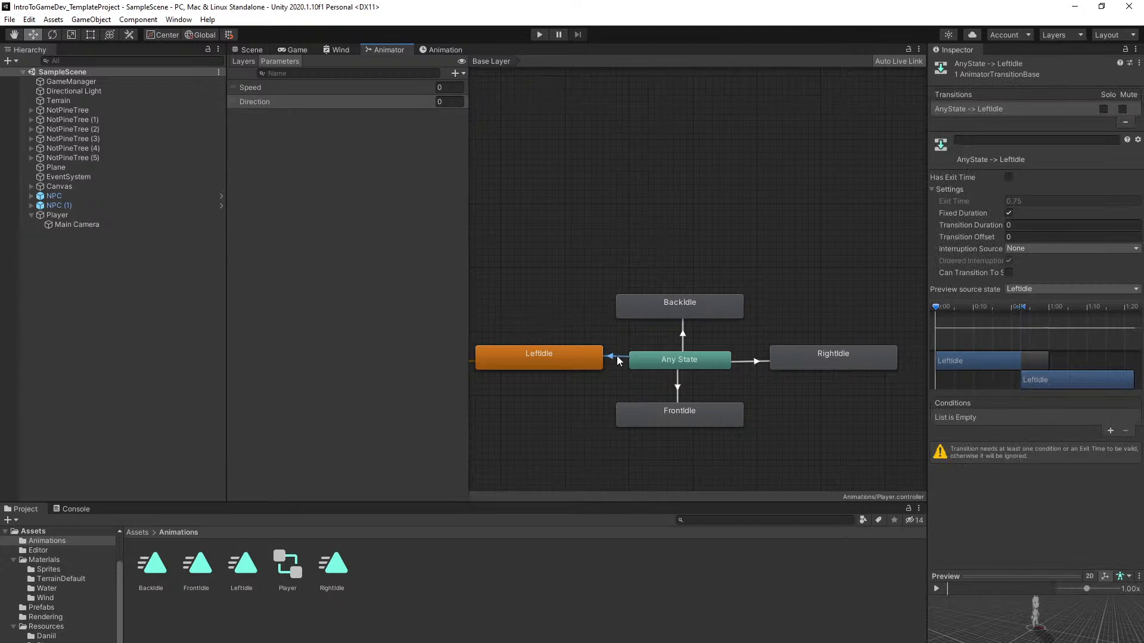
{"action": "left_click", "coordinate": [949, 189]}
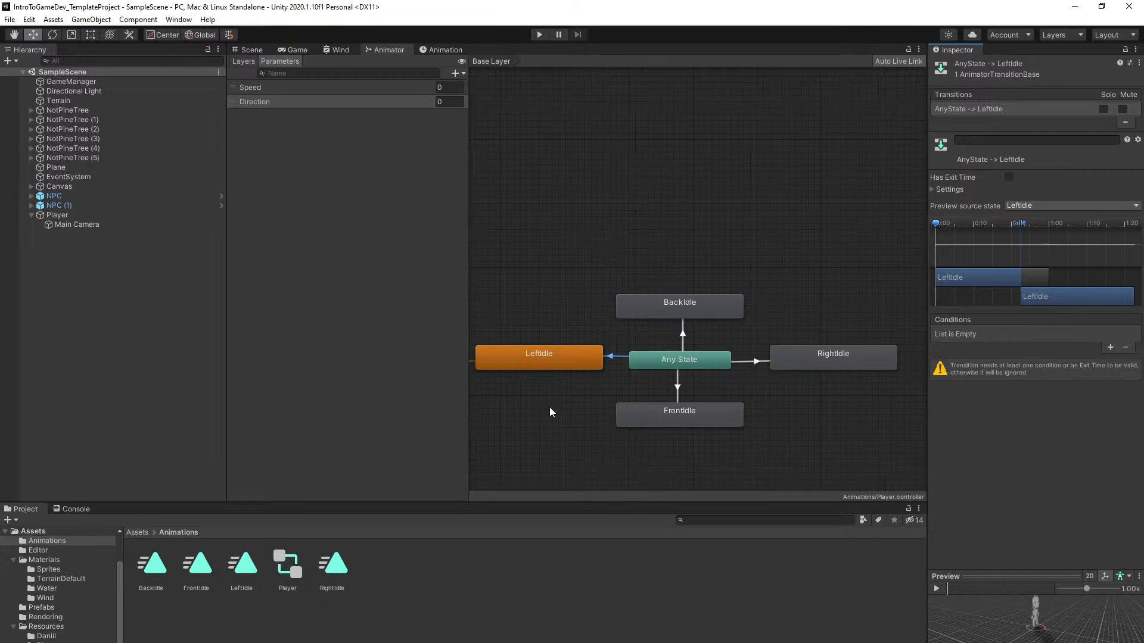
{"action": "key", "text": "alt+Tab"}
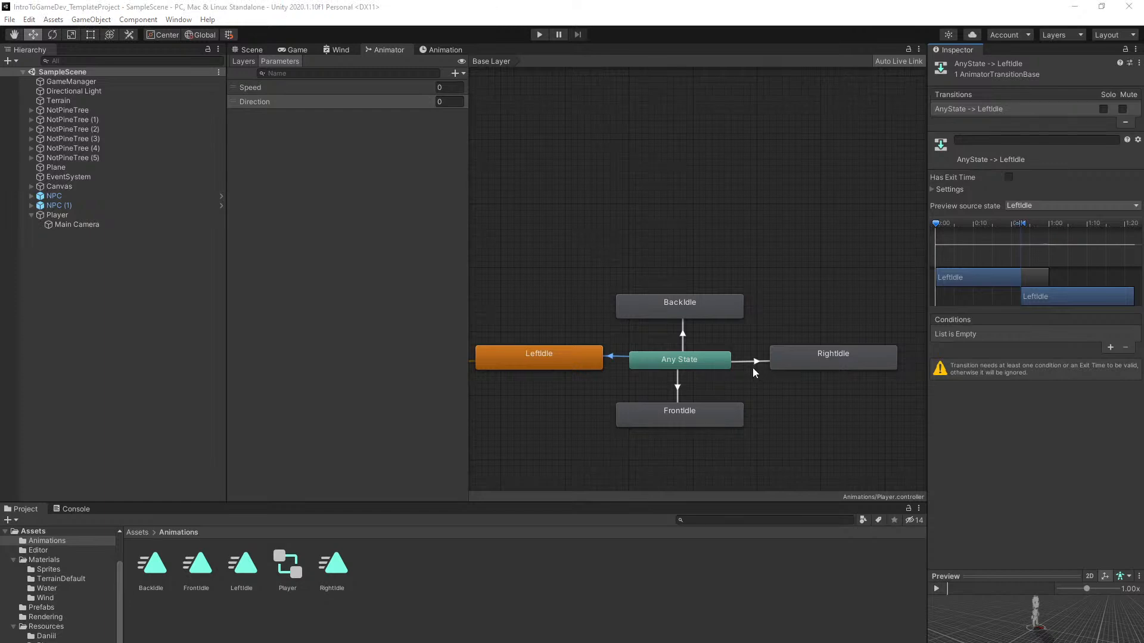
{"action": "left_click", "coordinate": [809, 417]}
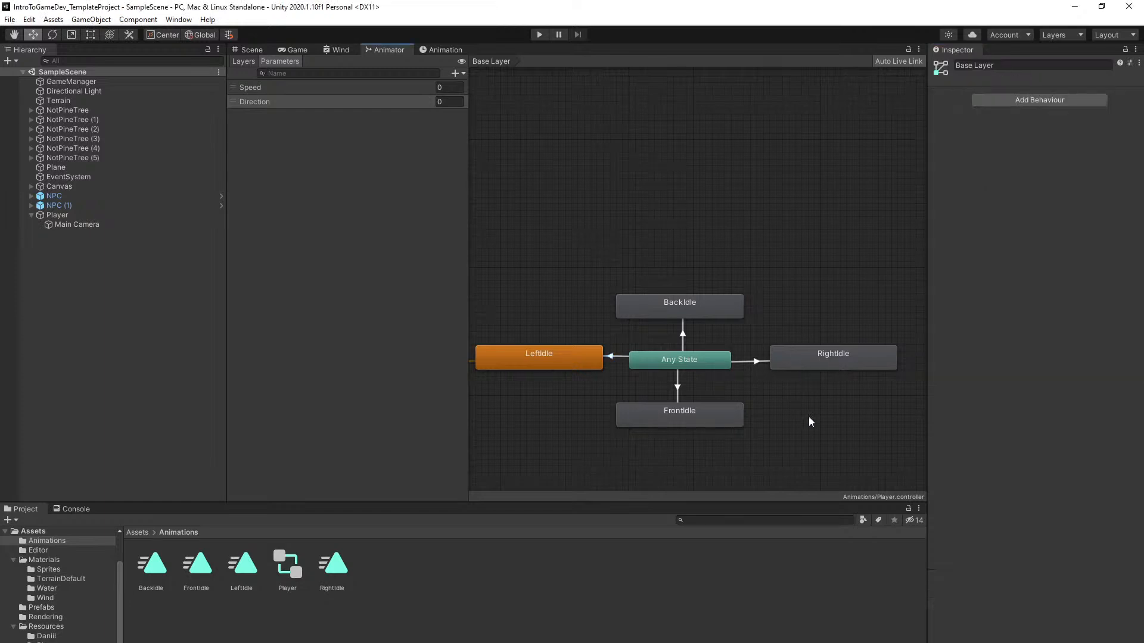
Add a condition to the Any State to BackIdle transition requiring Direction Equals 0
{"action": "middle_click_drag", "start_coordinate": [807, 434], "coordinate": [802, 417]}
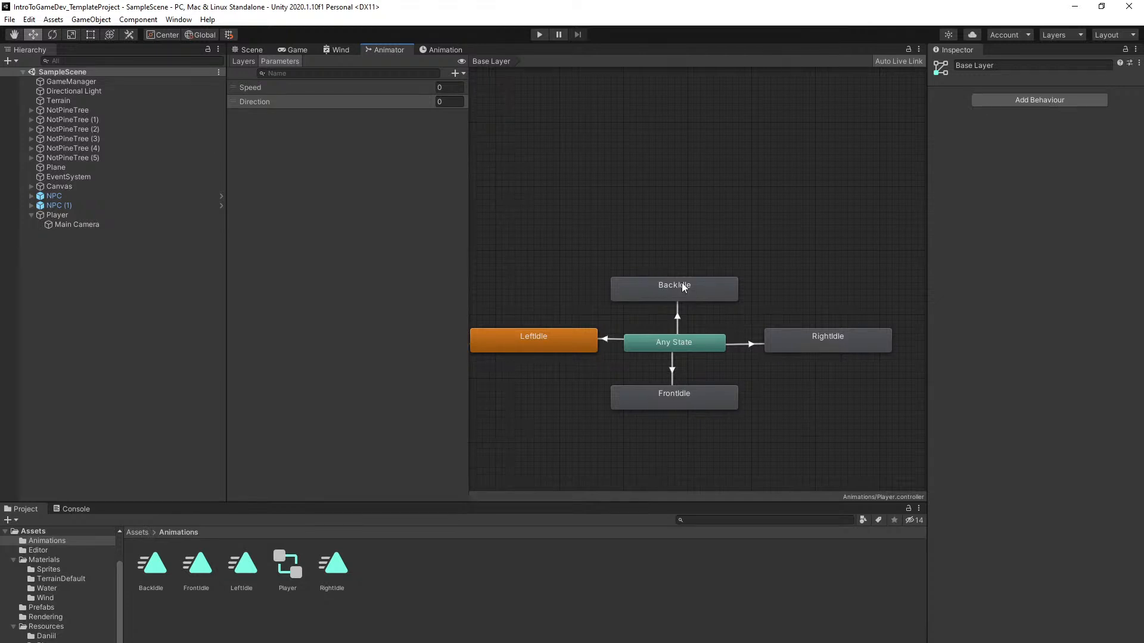
{"action": "left_click", "coordinate": [678, 317]}
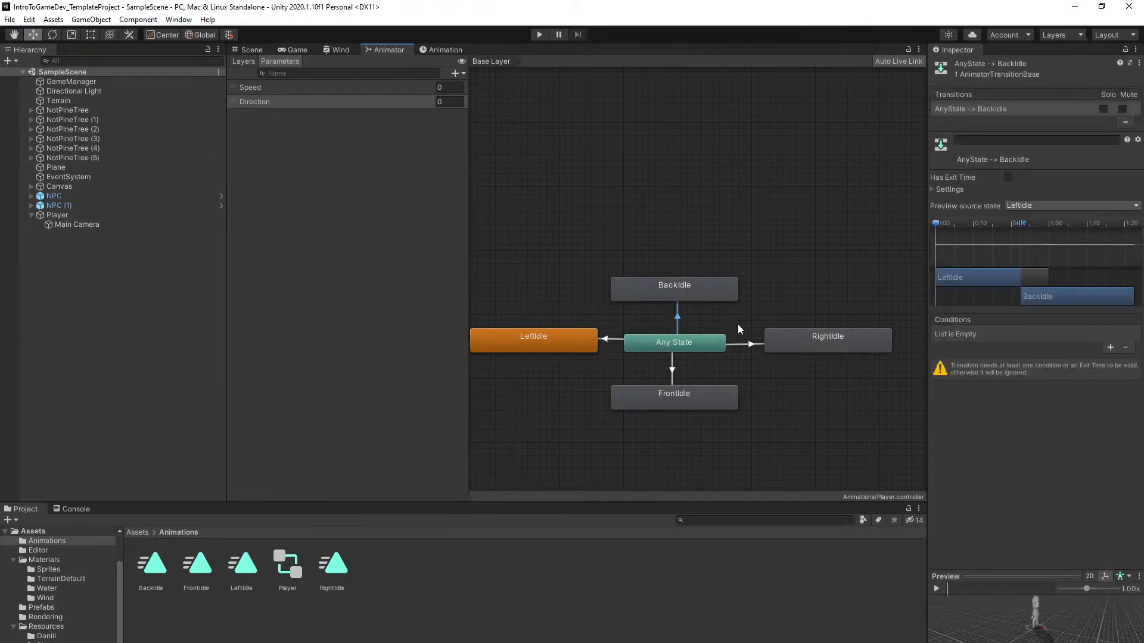
{"action": "left_click", "coordinate": [1110, 348]}
{"action": "left_click", "coordinate": [974, 333]}
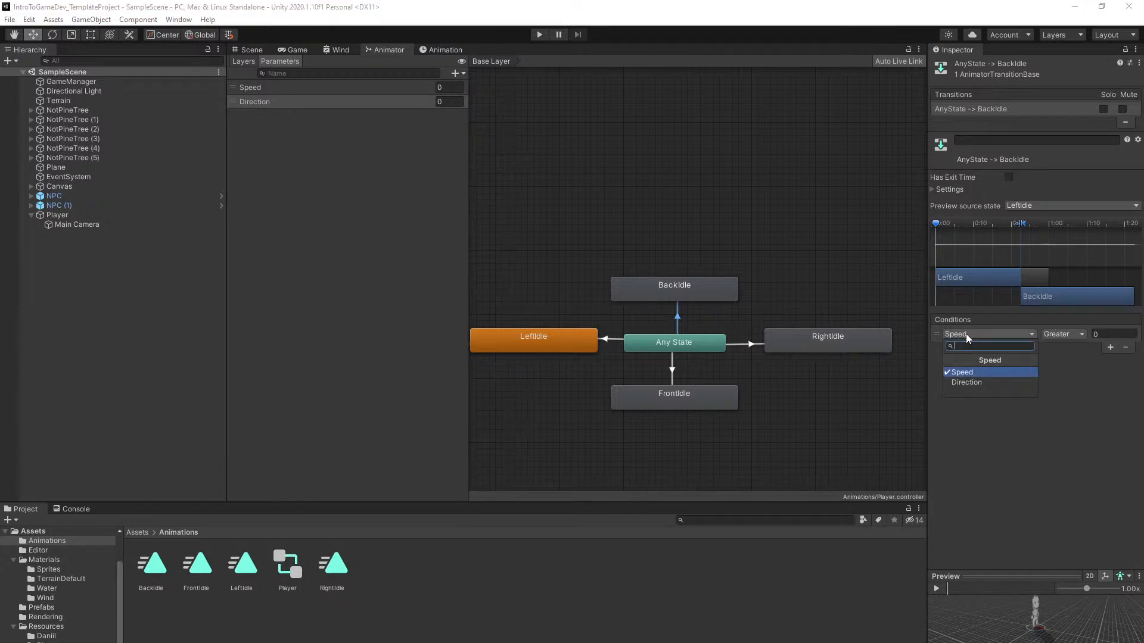
{"action": "left_click", "coordinate": [981, 383]}
{"action": "left_click", "coordinate": [1063, 333]}
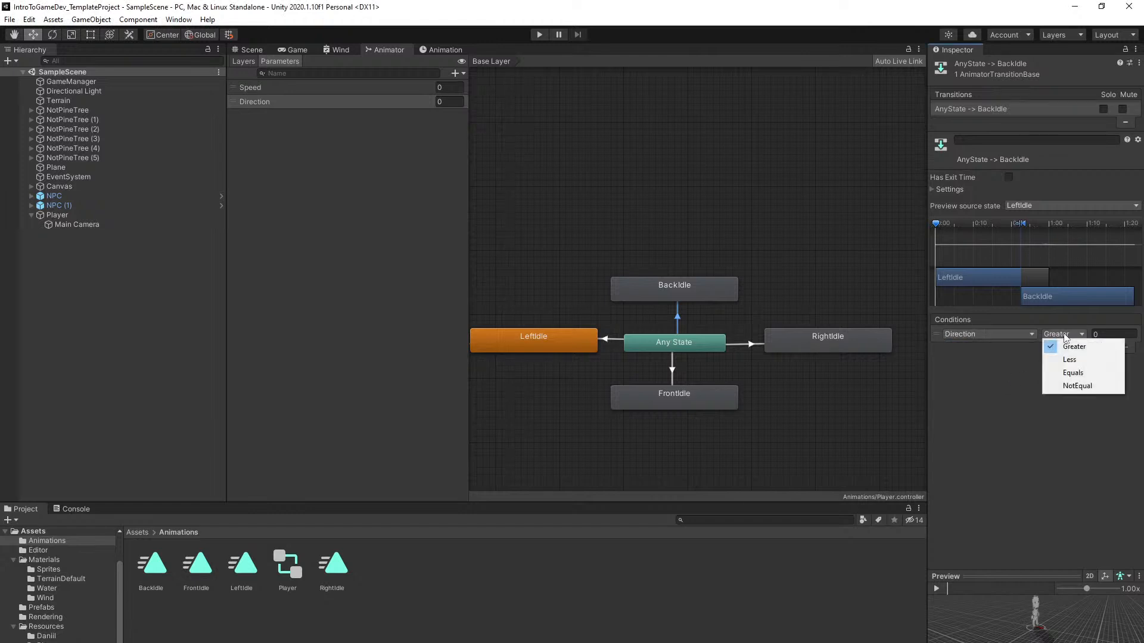
{"action": "left_click", "coordinate": [1072, 373]}
{"action": "left_click", "coordinate": [1107, 335]}
{"action": "left_click", "coordinate": [1101, 333]}
{"action": "left_click", "coordinate": [1084, 411]}
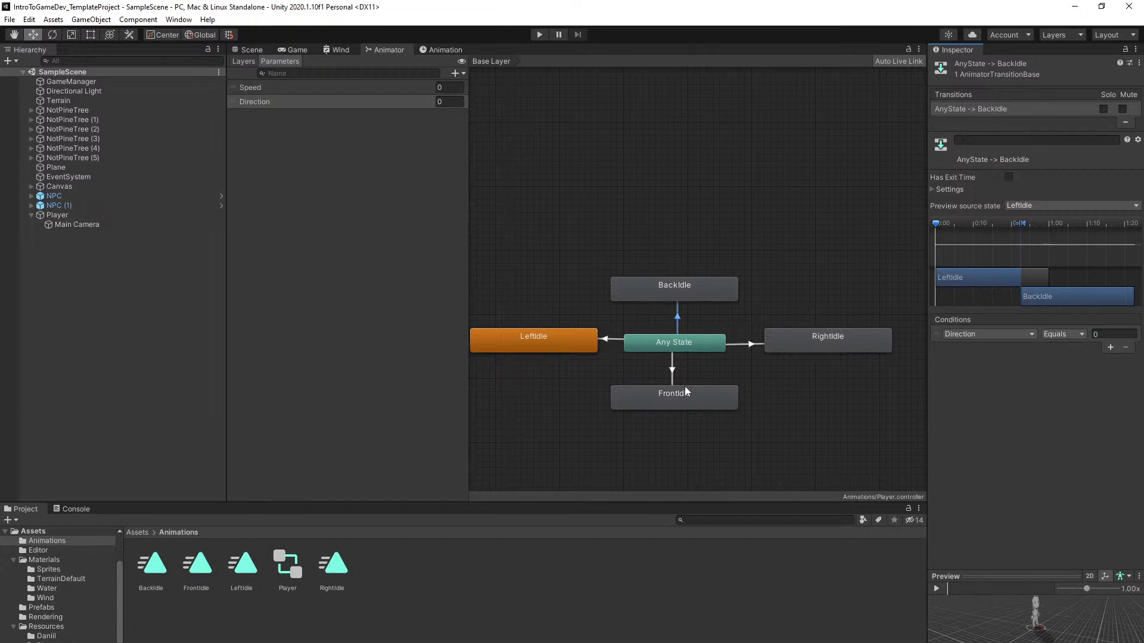
Add a condition to the Any State to LeftIdle transition requiring Direction Equals 1
{"action": "left_click", "coordinate": [608, 337]}
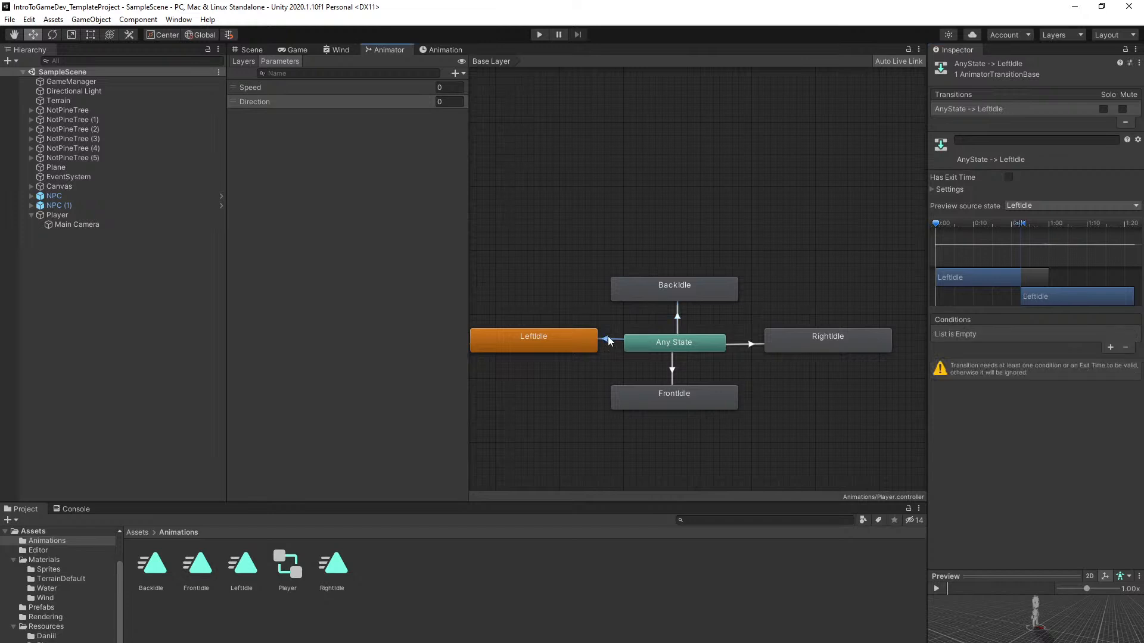
{"action": "left_click", "coordinate": [1109, 348]}
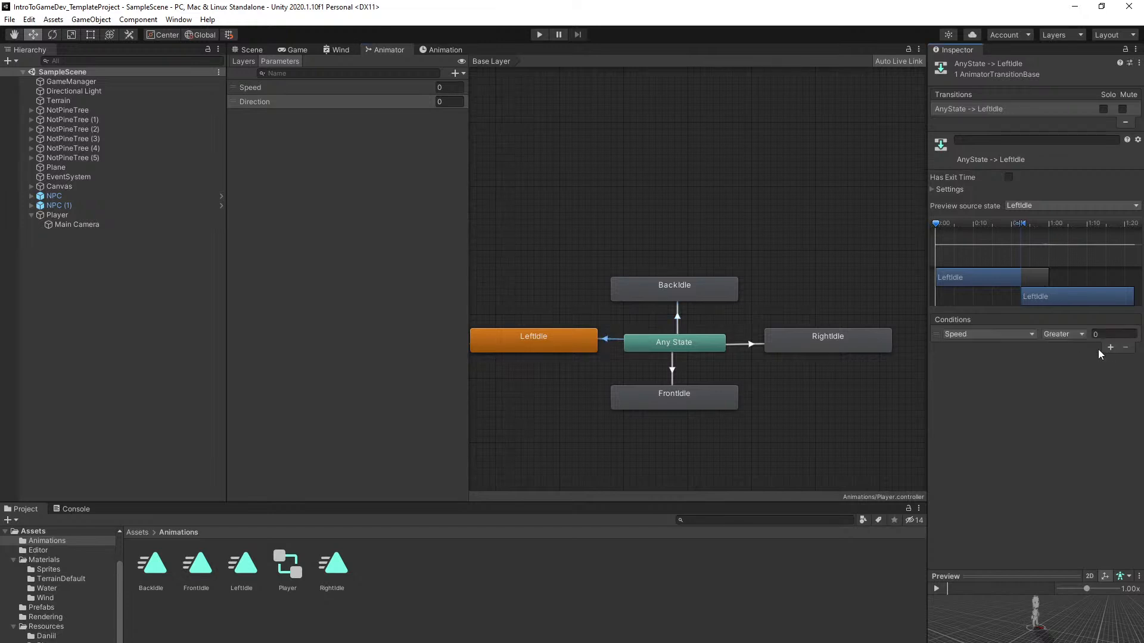
{"action": "left_click", "coordinate": [983, 334]}
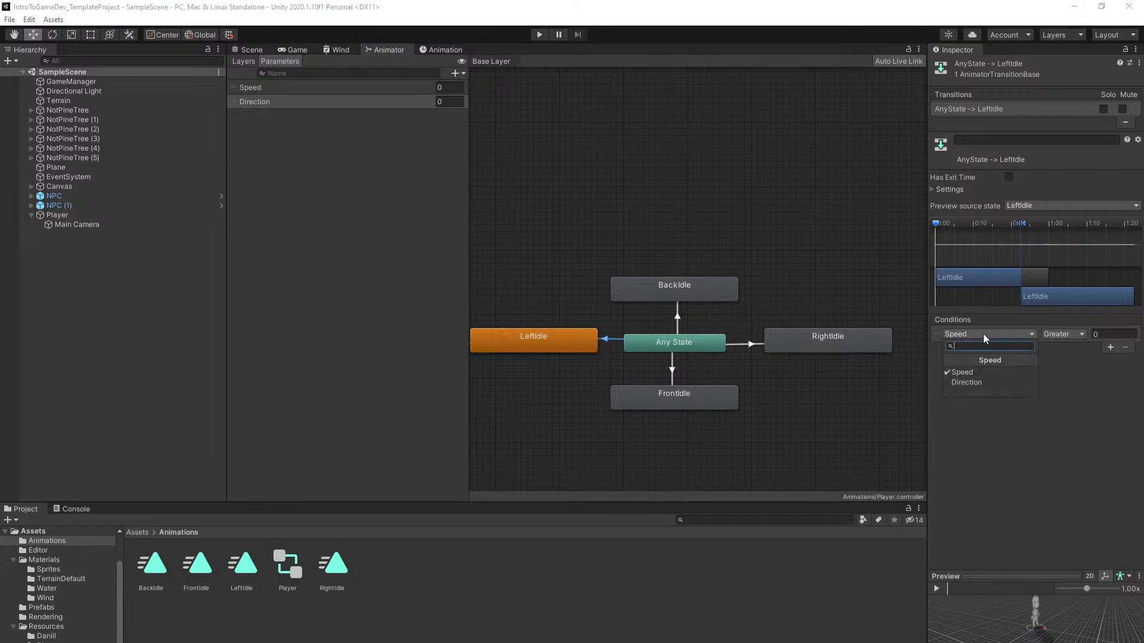
{"action": "left_click", "coordinate": [985, 380]}
{"action": "left_click", "coordinate": [1068, 334]}
{"action": "left_click", "coordinate": [1072, 374]}
{"action": "left_click", "coordinate": [1112, 334]}
{"action": "type", "text": "1"}
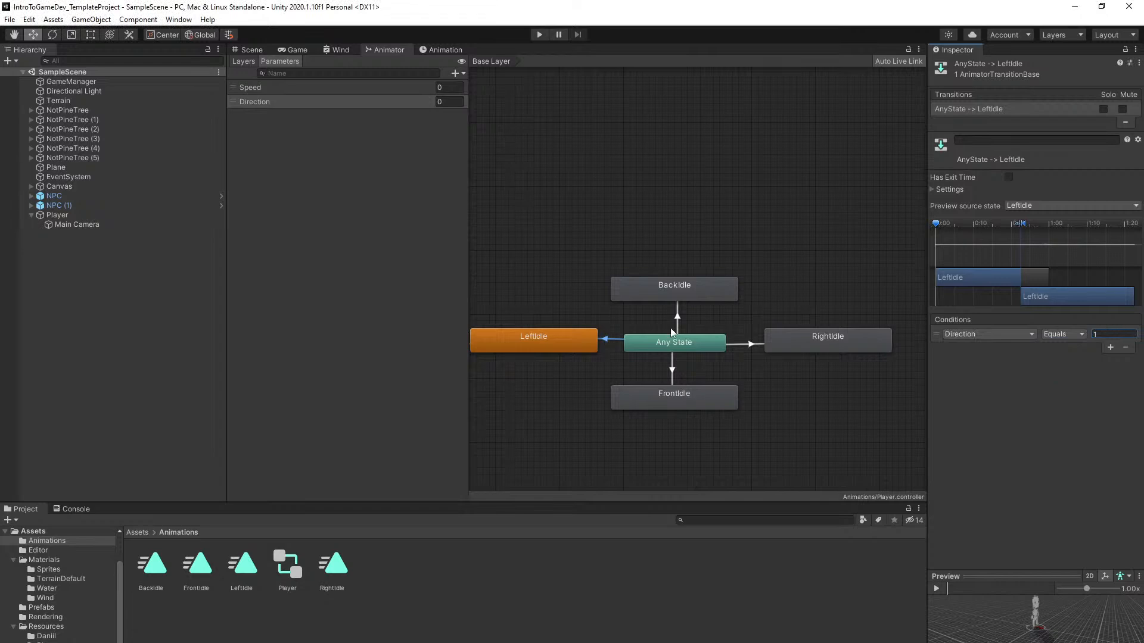
Add a condition to the Any State to FrontIdle transition requiring Direction Equals 2
{"action": "middle_click_drag", "start_coordinate": [607, 295], "coordinate": [612, 313]}
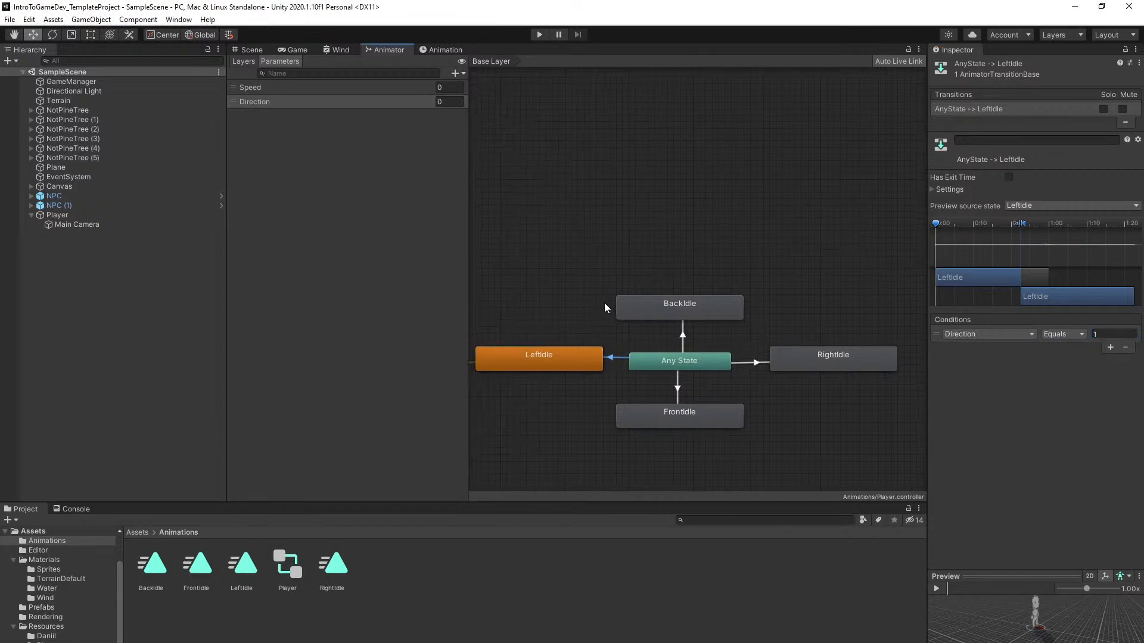
{"action": "left_click", "coordinate": [683, 338]}
{"action": "left_click", "coordinate": [614, 358]}
{"action": "left_click", "coordinate": [678, 391]}
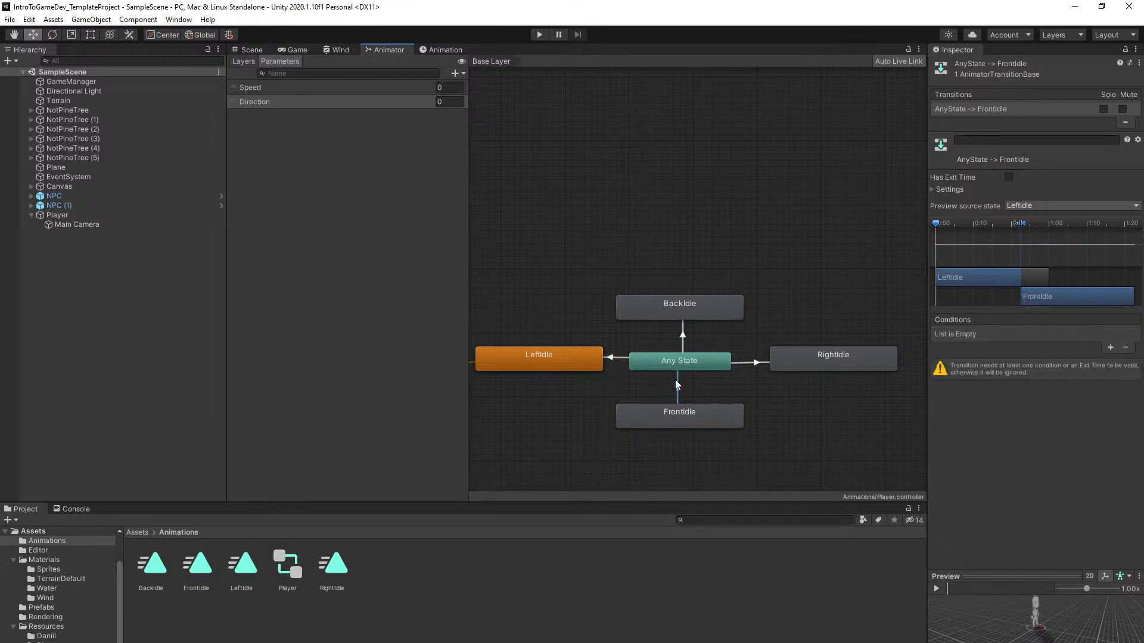
{"action": "left_click", "coordinate": [1110, 347]}
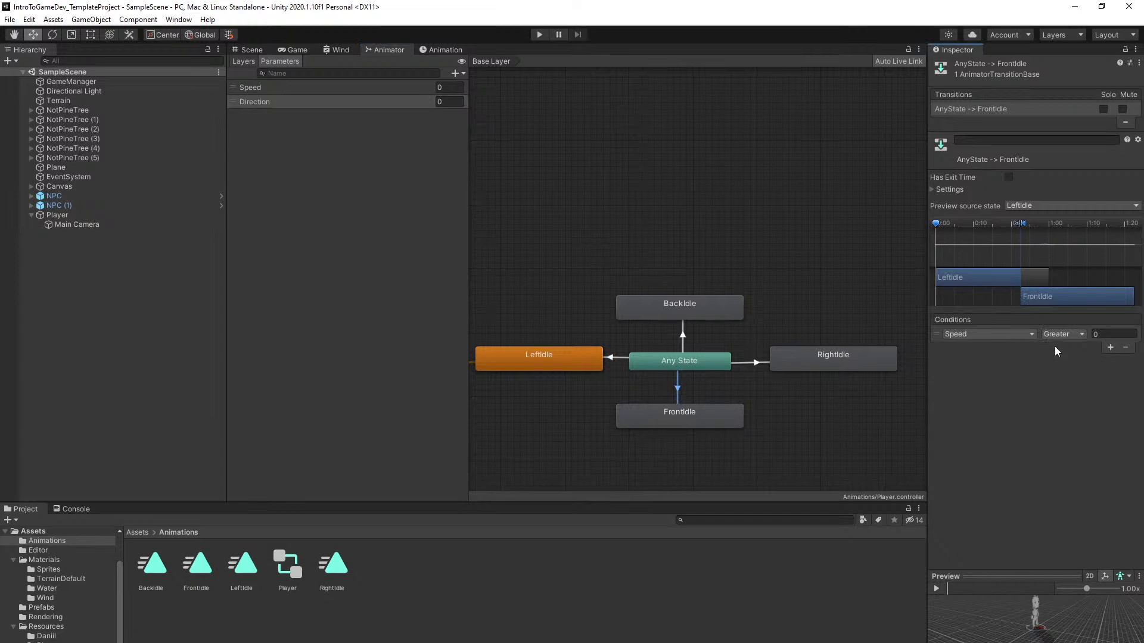
{"action": "left_click", "coordinate": [992, 335]}
{"action": "left_click", "coordinate": [984, 380]}
{"action": "left_click", "coordinate": [1063, 333]}
{"action": "left_click", "coordinate": [1073, 372]}
{"action": "left_click", "coordinate": [1113, 334]}
{"action": "type", "text": "2"}
Add a condition to the Any State to RightIdle transition requiring Direction Equals 3, and recheck the BackIdle transition
{"action": "middle_click_drag", "start_coordinate": [701, 393], "coordinate": [695, 378]}
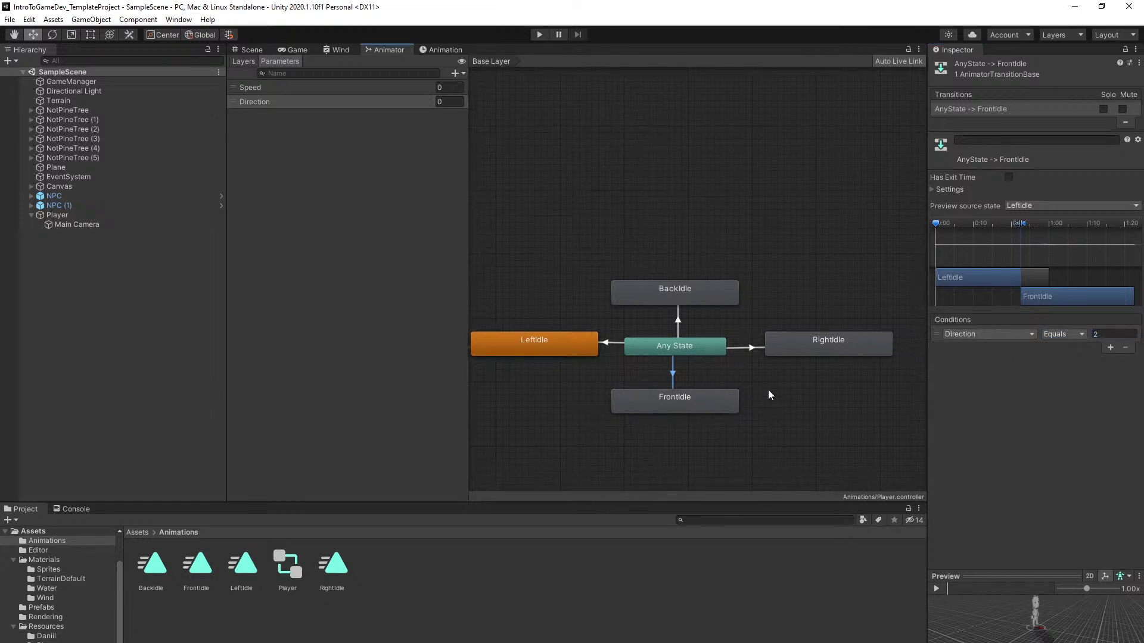
{"action": "left_click", "coordinate": [745, 349]}
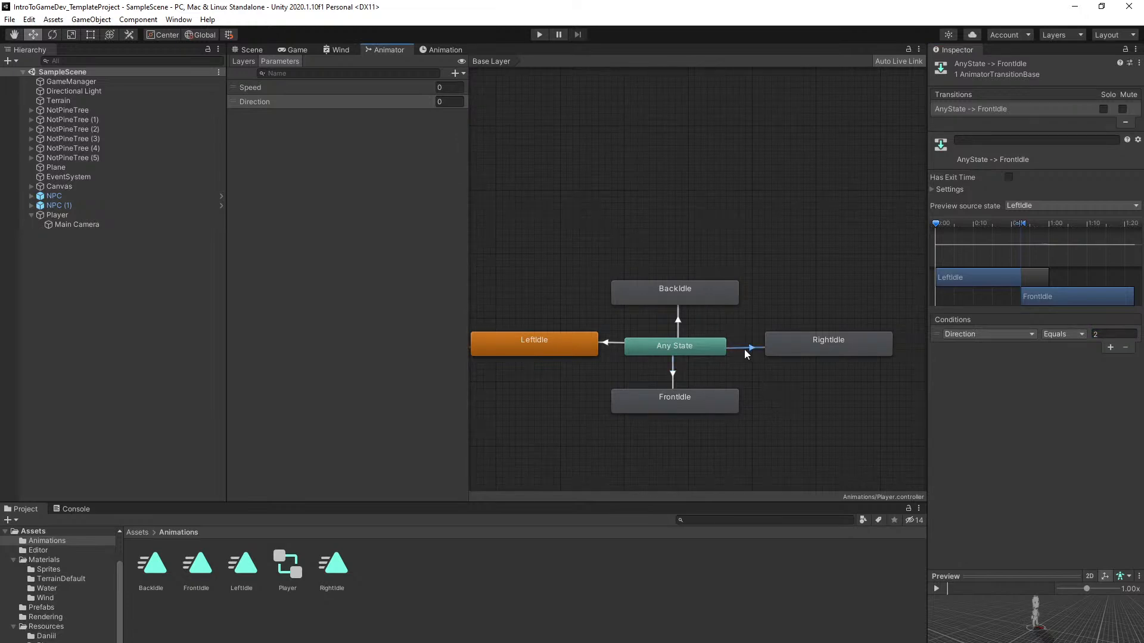
{"action": "left_click", "coordinate": [1110, 347]}
{"action": "left_click", "coordinate": [992, 335]}
{"action": "left_click", "coordinate": [986, 381]}
{"action": "left_click", "coordinate": [1062, 336]}
{"action": "left_click", "coordinate": [1073, 372]}
{"action": "left_click", "coordinate": [1103, 334]}
{"action": "type", "text": "3"}
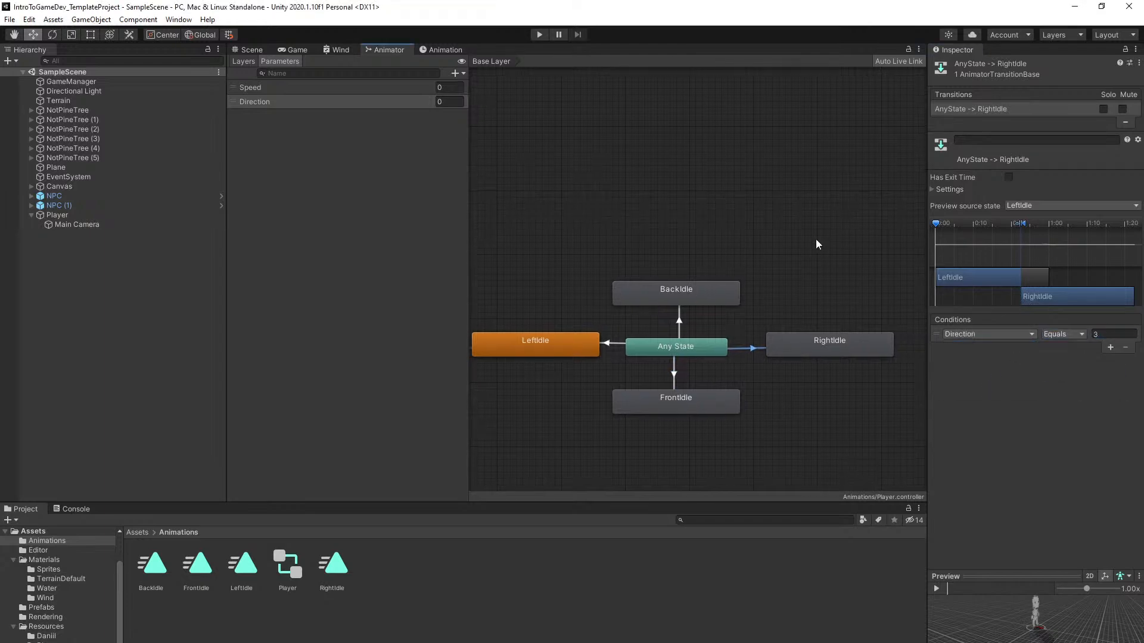
{"action": "middle_click_drag", "start_coordinate": [815, 239], "coordinate": [824, 269]}
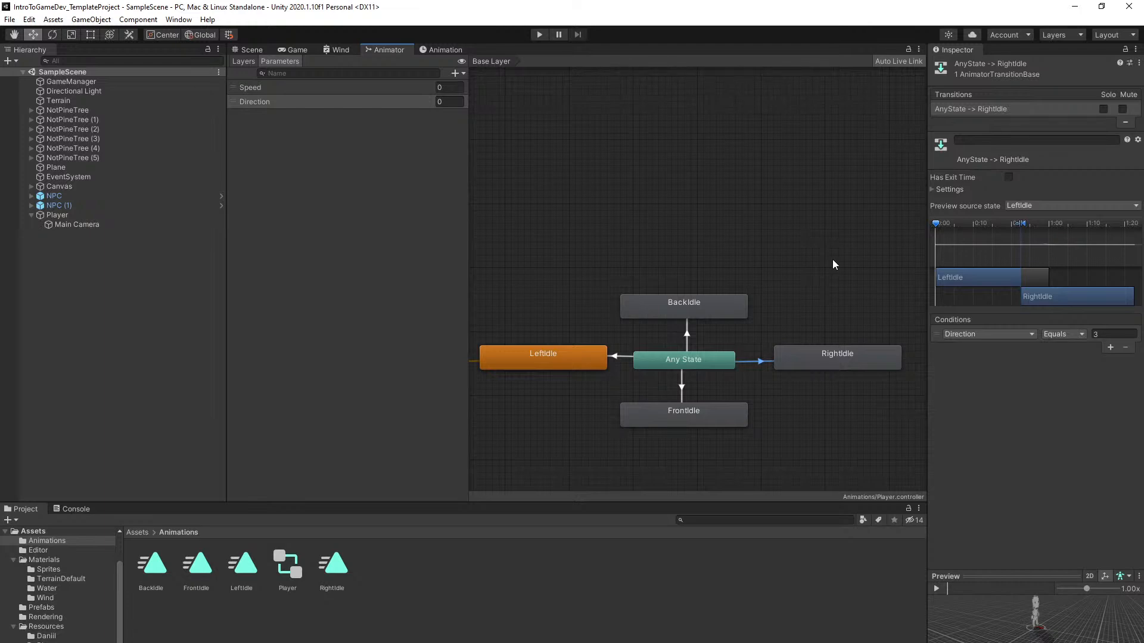
{"action": "left_click", "coordinate": [687, 341]}
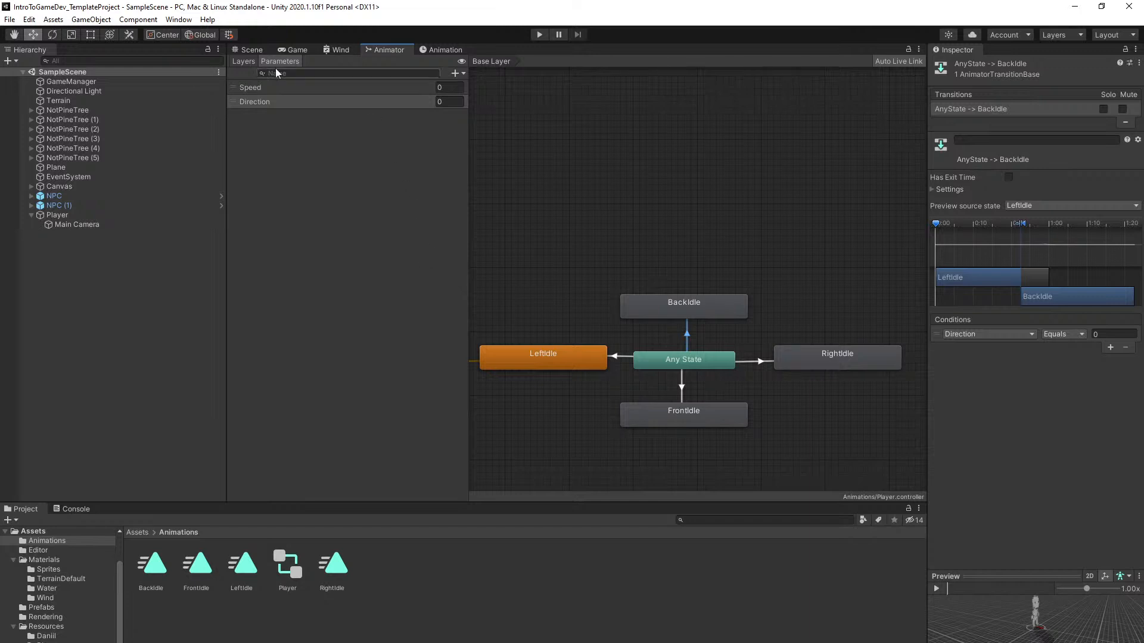
Enter 0 as the name in the NPC's dialogue line and clear the field again
{"action": "left_click", "coordinate": [84, 196]}
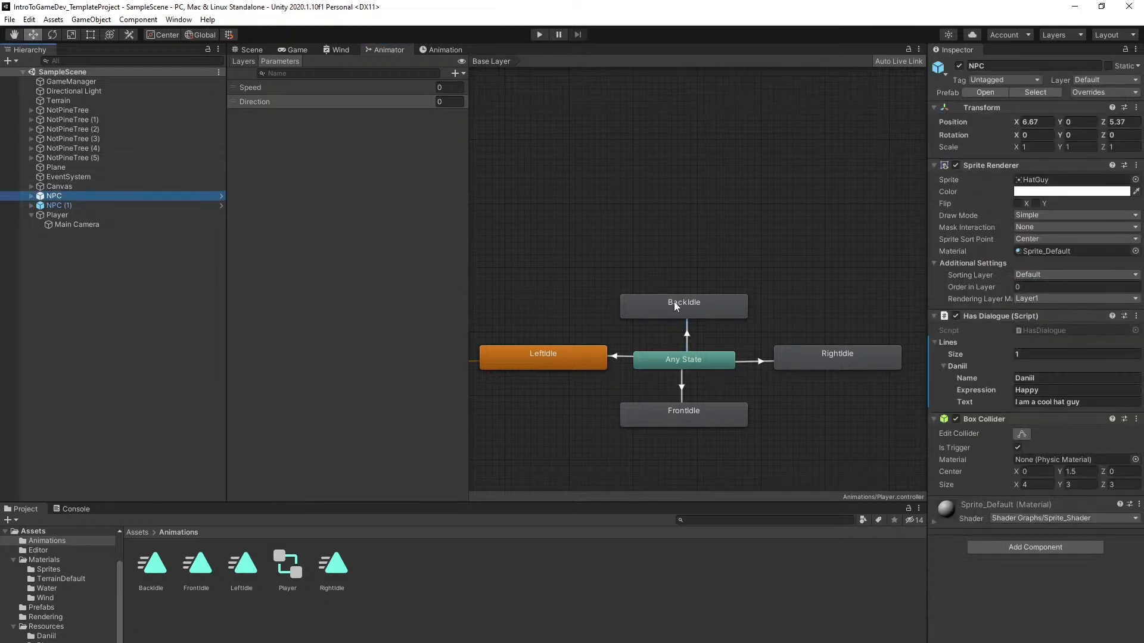
{"action": "left_click", "coordinate": [1035, 378]}
{"action": "type", "text": "0"}
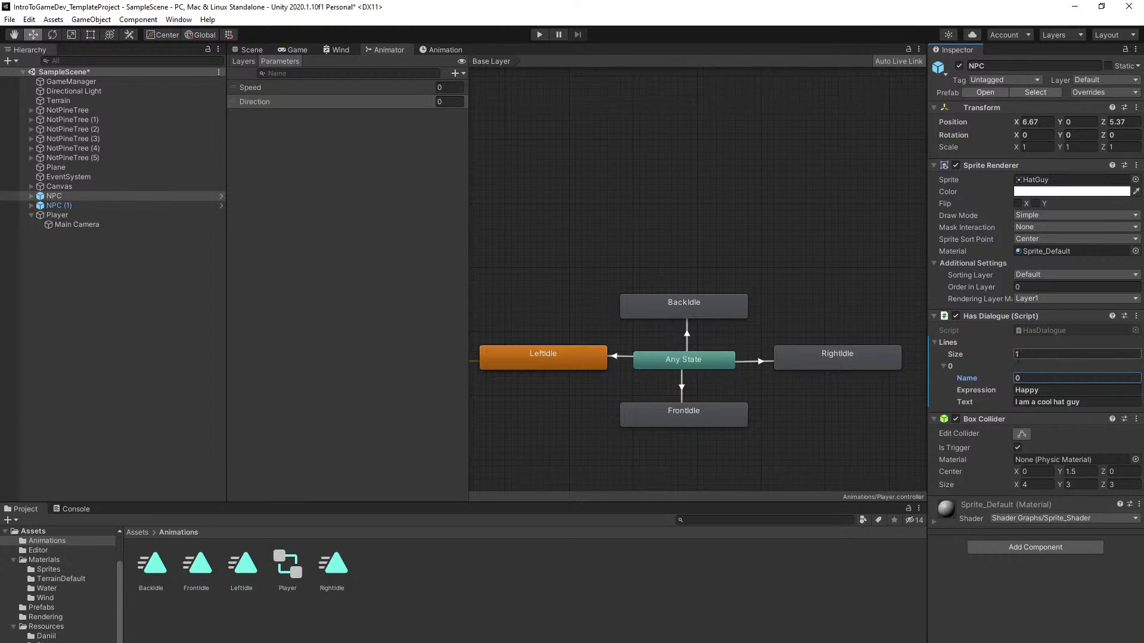
{"action": "key", "text": "BackSpace"}
{"action": "right_click", "coordinate": [807, 273]}
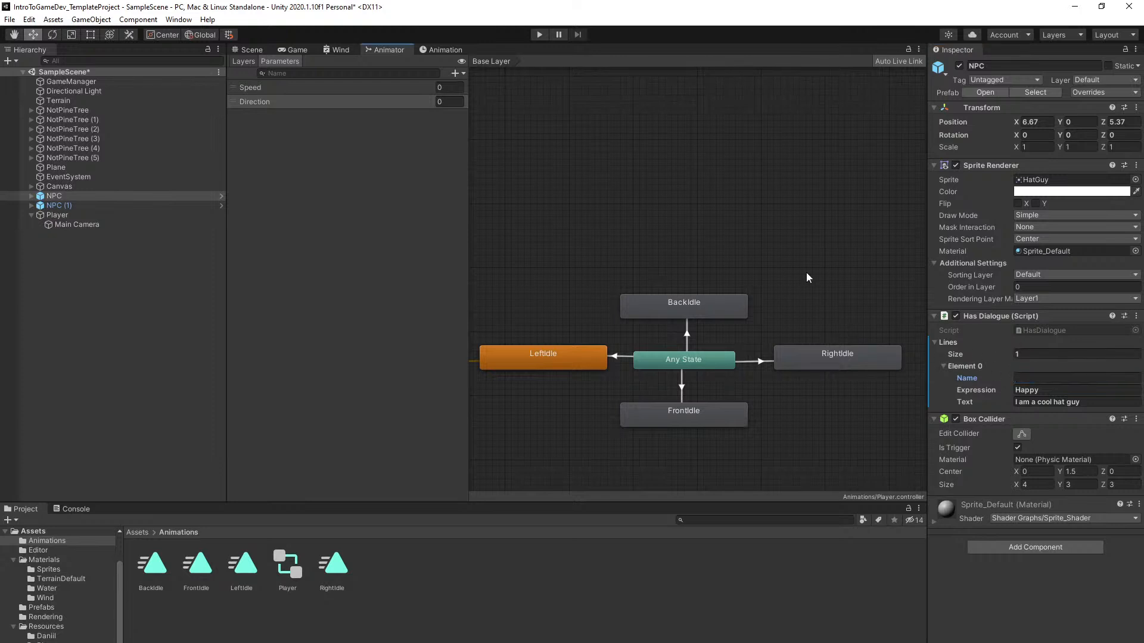
Re-enter the character's name in the NPC's dialogue line and save the scene
{"action": "left_click", "coordinate": [1023, 617]}
{"action": "left_click", "coordinate": [1064, 377]}
{"action": "type", "text": "Danni"}
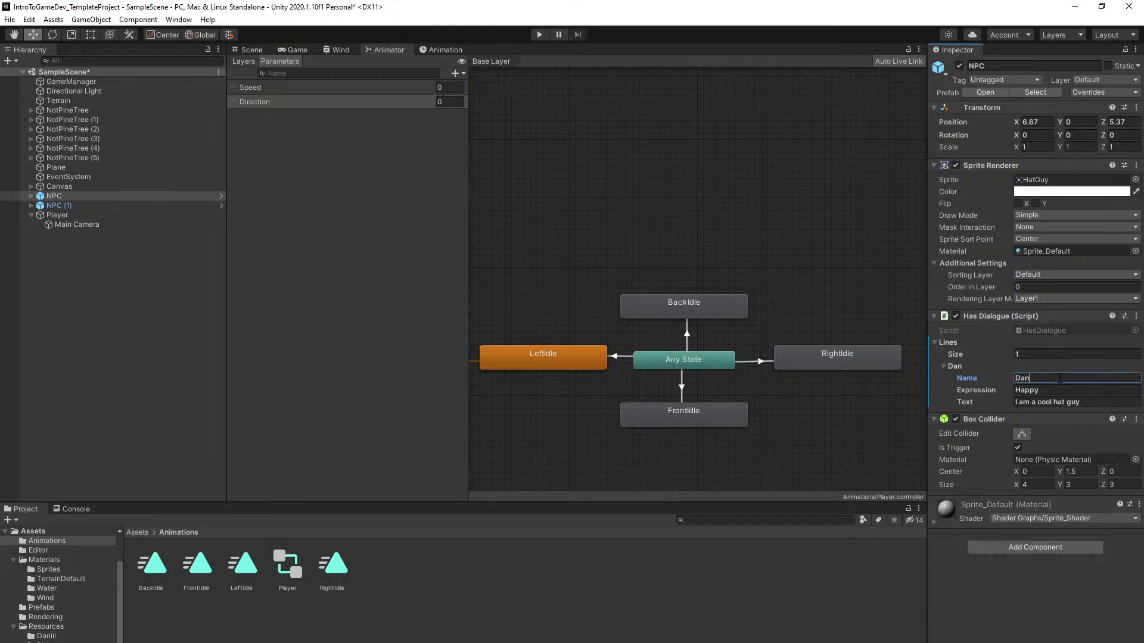
{"action": "key", "text": "BackSpace"}
{"action": "key", "text": "BackSpace"}
{"action": "middle_click_drag", "start_coordinate": [826, 272], "coordinate": [830, 278]}
{"action": "key", "text": "ctrl+s"}
{"action": "left_click", "coordinate": [831, 277]}
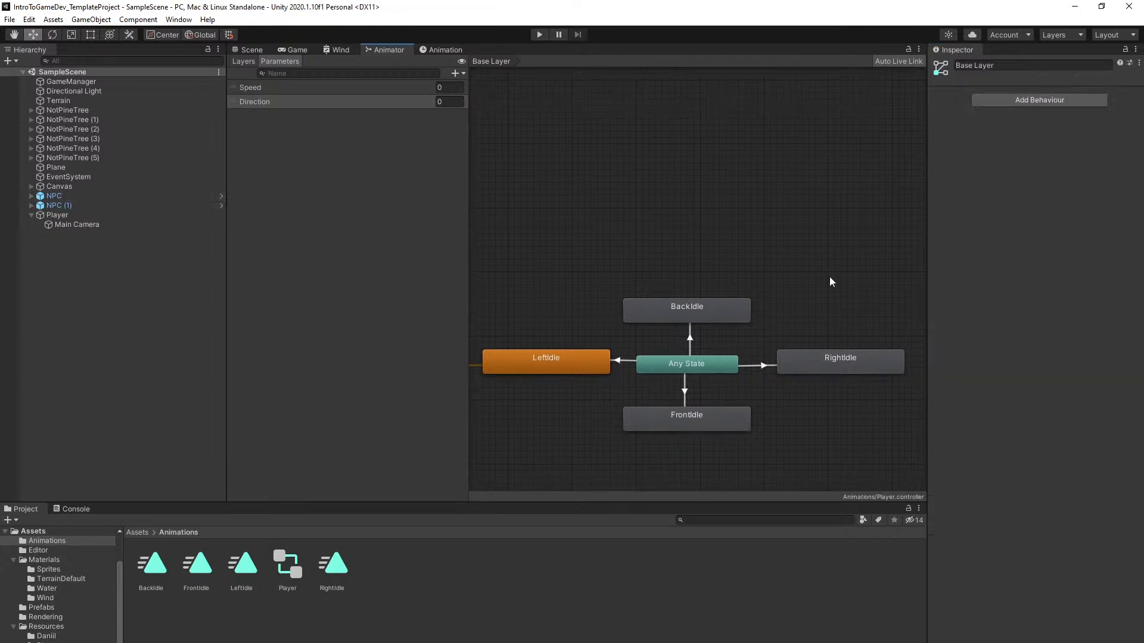
Play-test the scene by moving the Player around in several directions and jumping, and stop play mode
{"action": "left_click", "coordinate": [253, 49]}
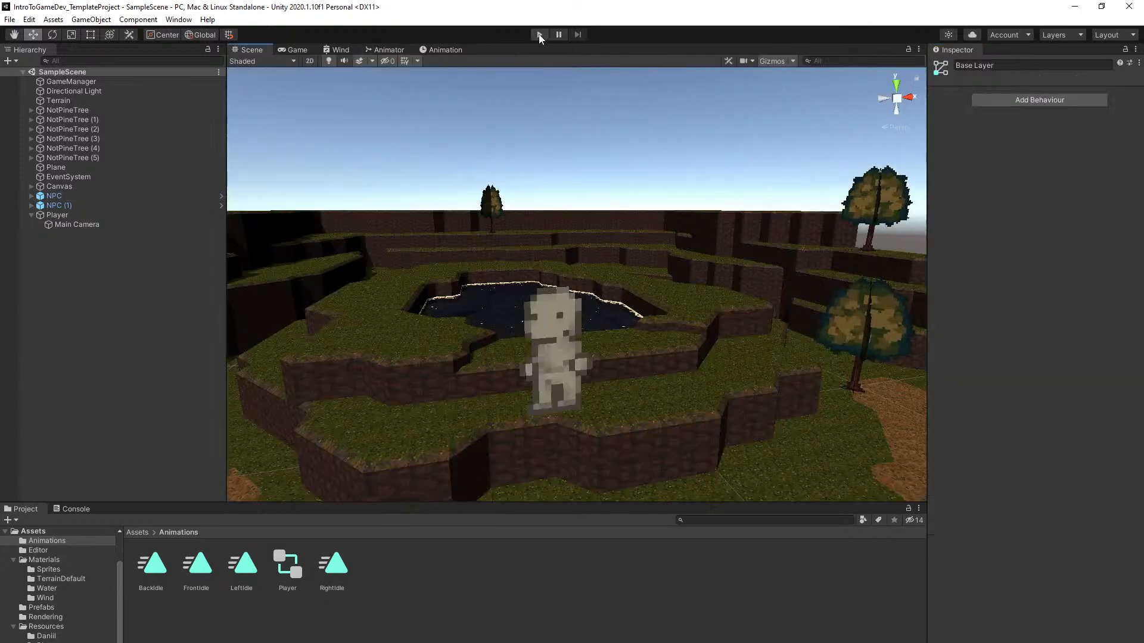
{"action": "left_click", "coordinate": [539, 34]}
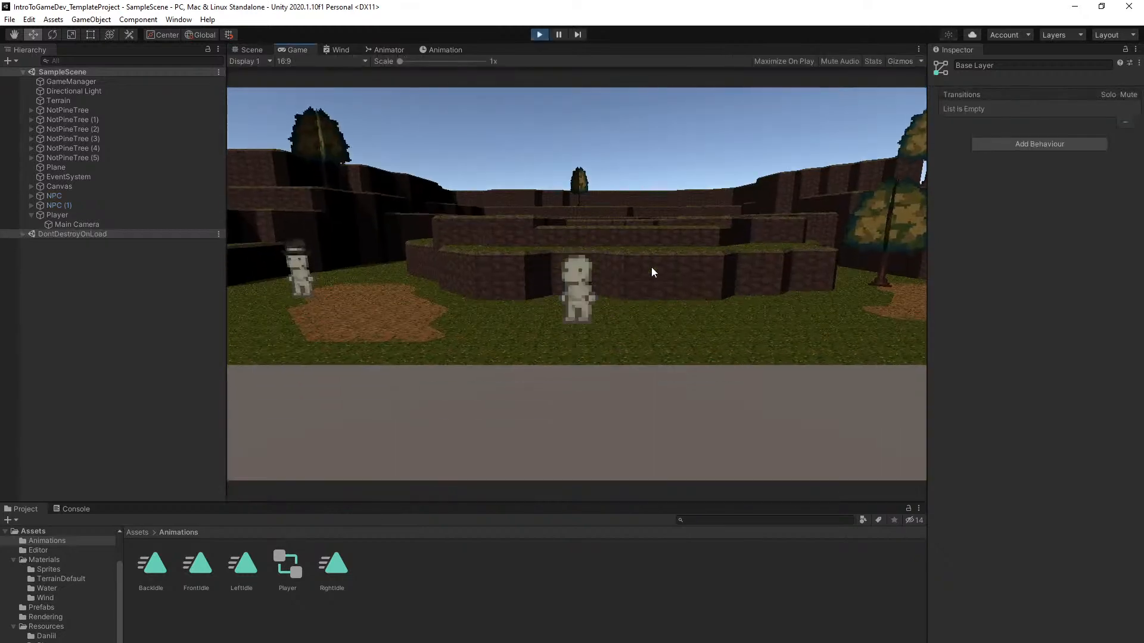
{"action": "key", "text": "w"}
{"action": "key", "text": "a"}
{"action": "key", "text": "space"}
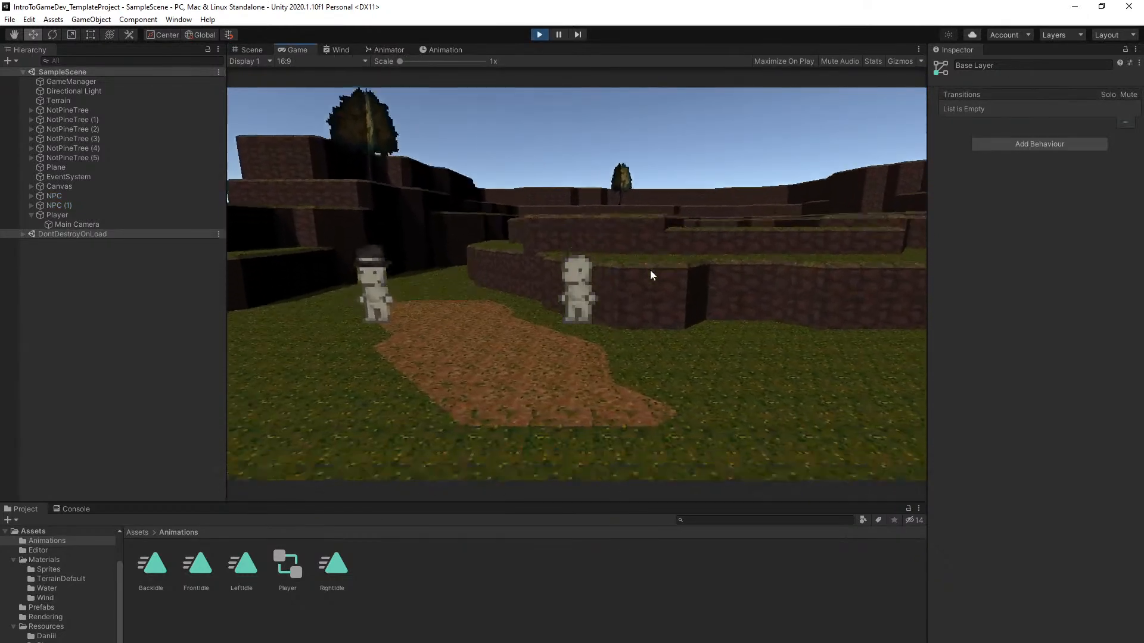
{"action": "key", "text": "w"}
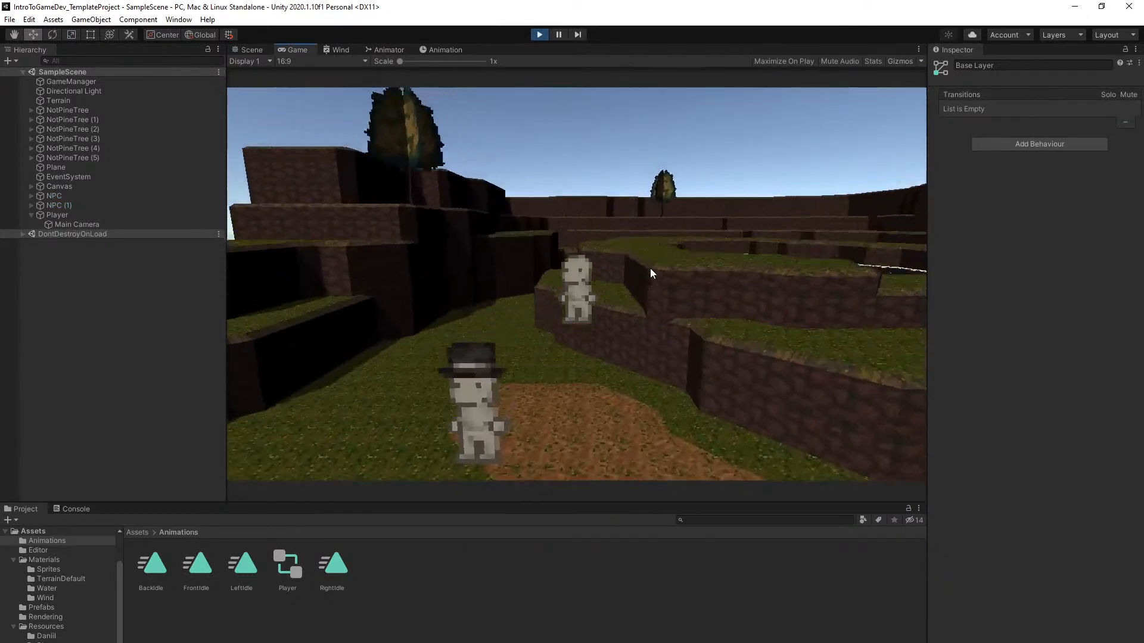
{"action": "key", "text": "s"}
{"action": "key", "text": "d"}
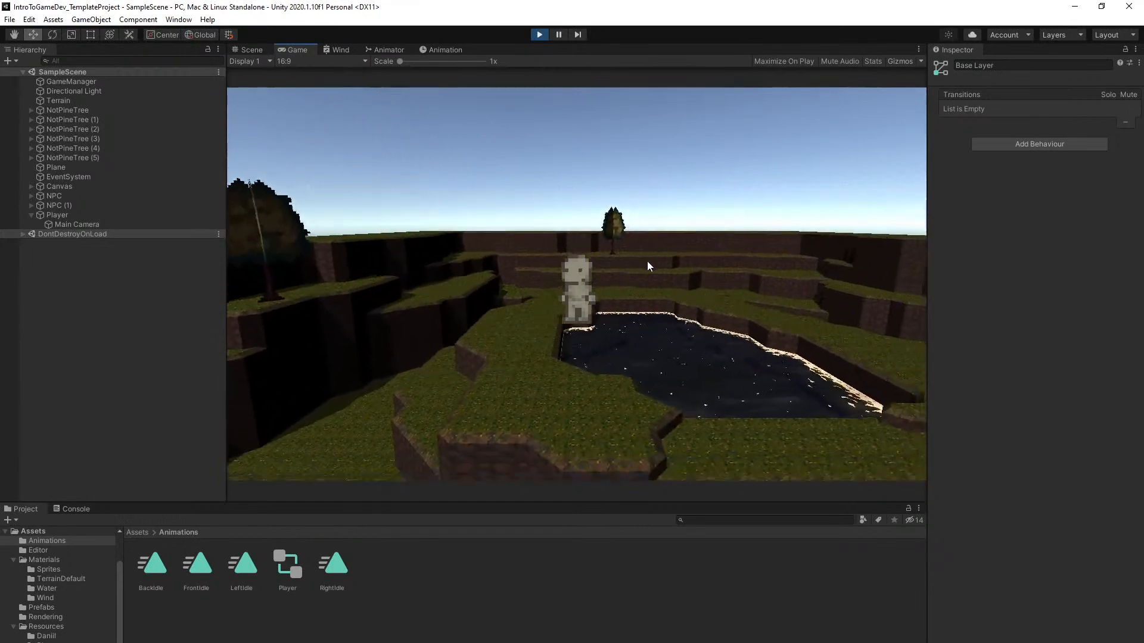
{"action": "key", "text": "s"}
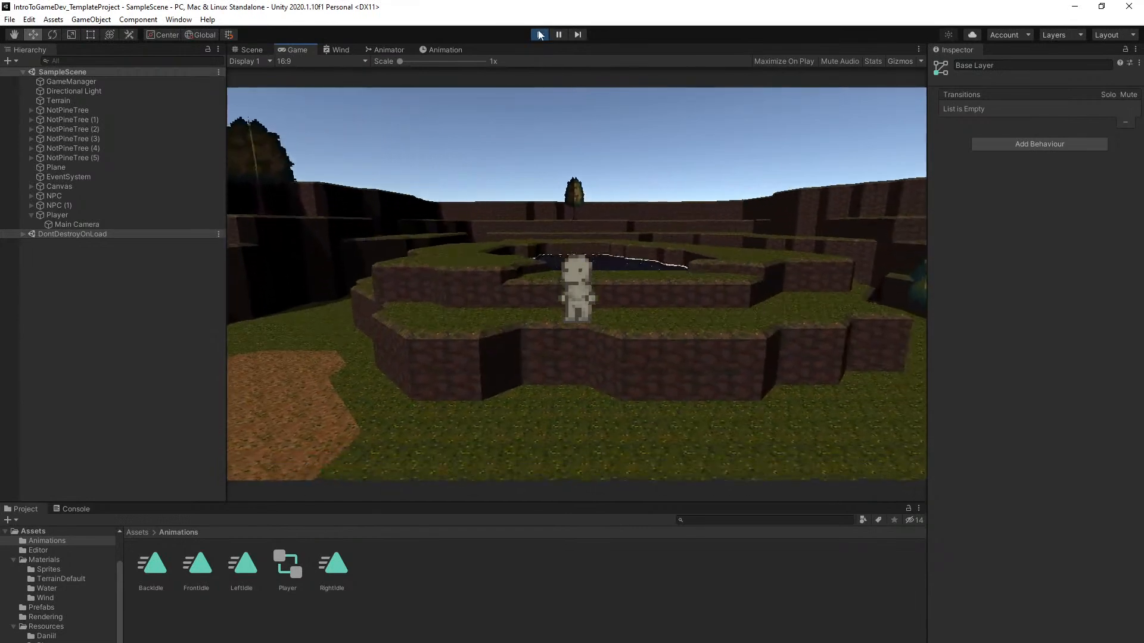
{"action": "left_click", "coordinate": [535, 35]}
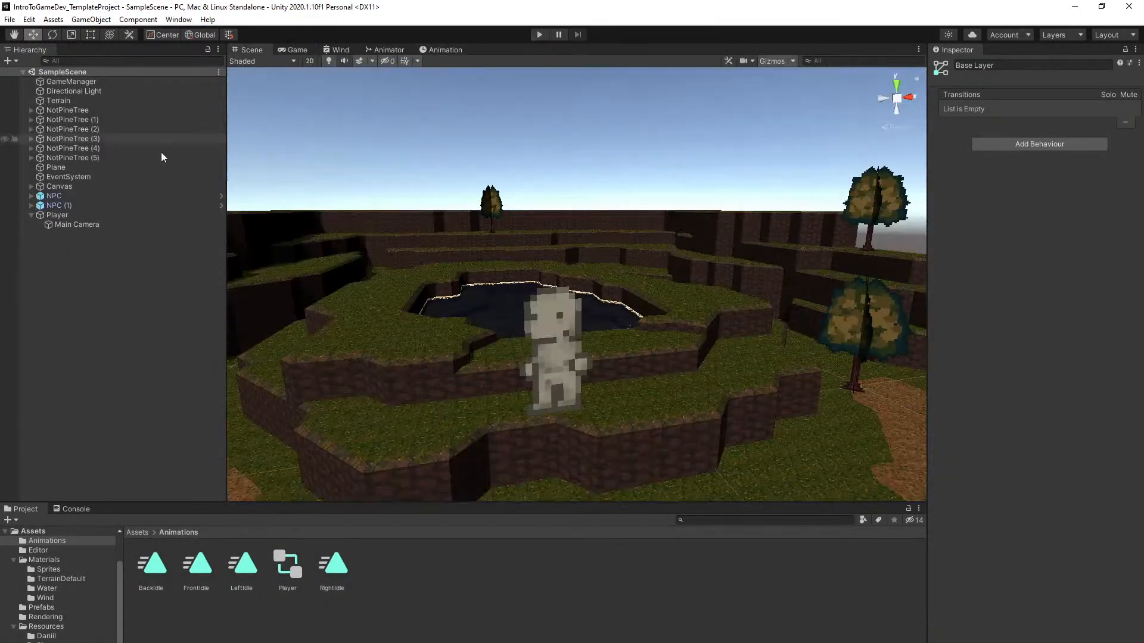
Show the Player's clips in the Animation window and open the Sprites asset folder
{"action": "left_click", "coordinate": [88, 216]}
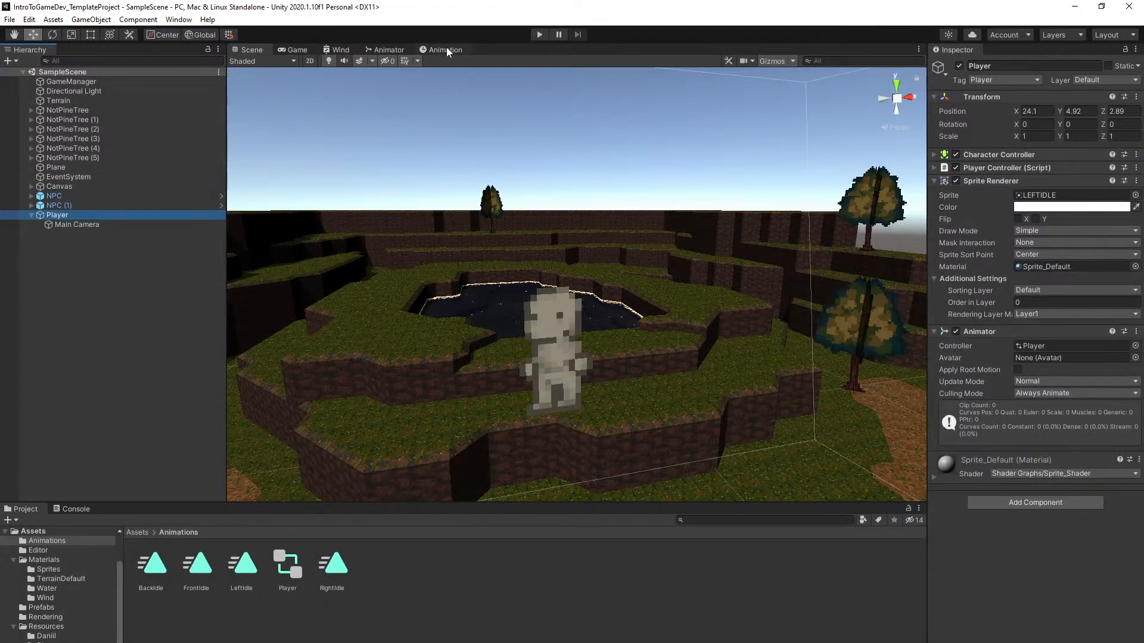
{"action": "left_click", "coordinate": [446, 49]}
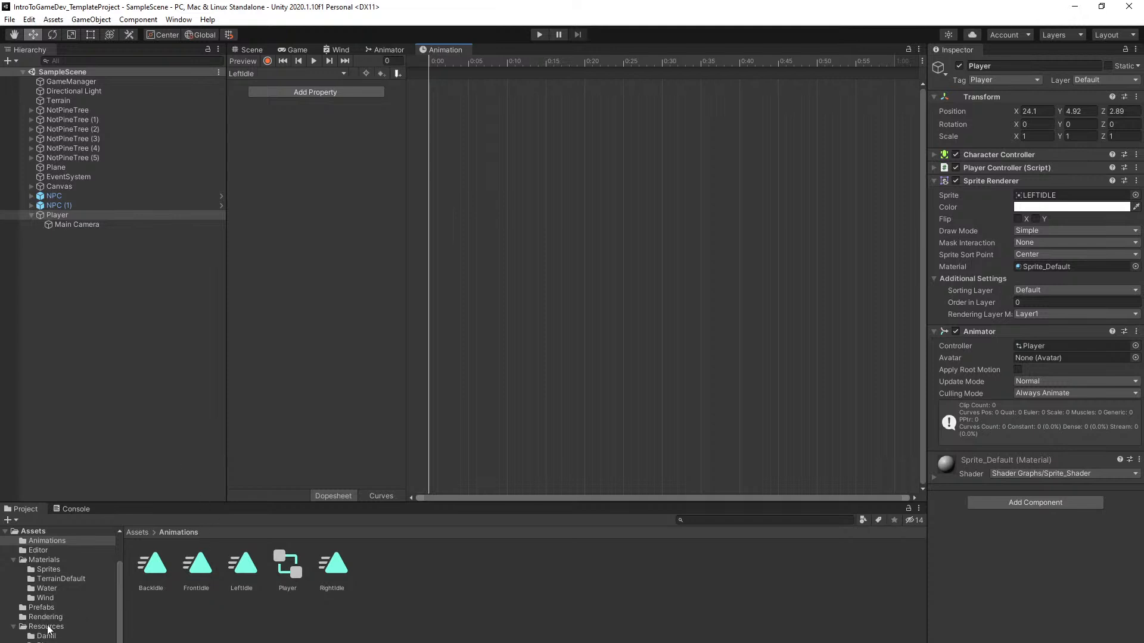
{"action": "left_click", "coordinate": [13, 560]}
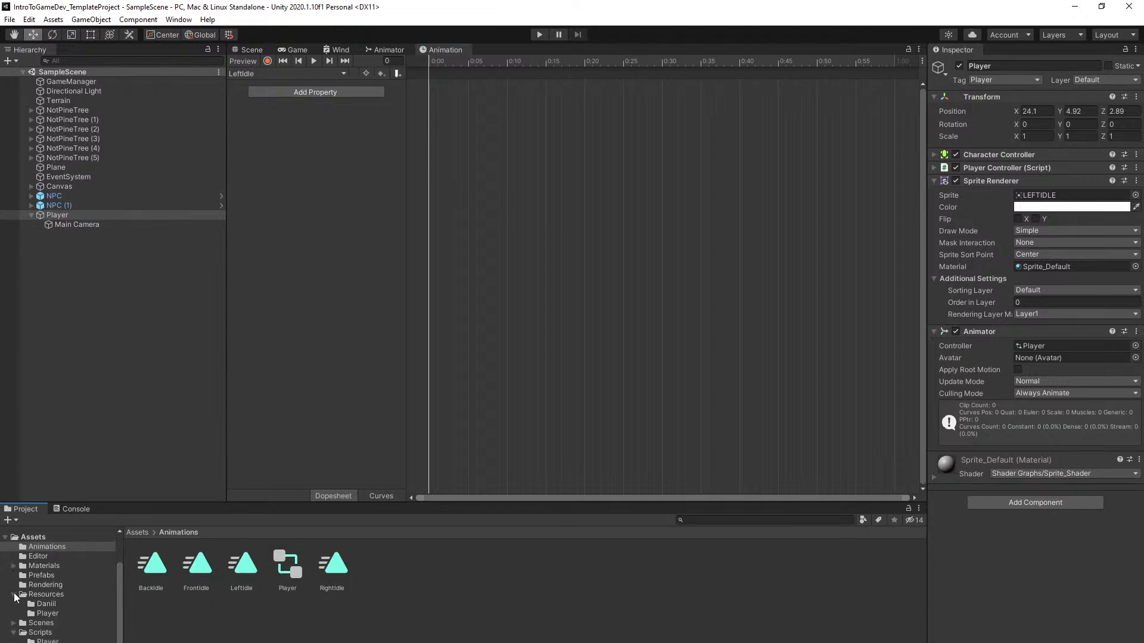
{"action": "left_click", "coordinate": [14, 595]}
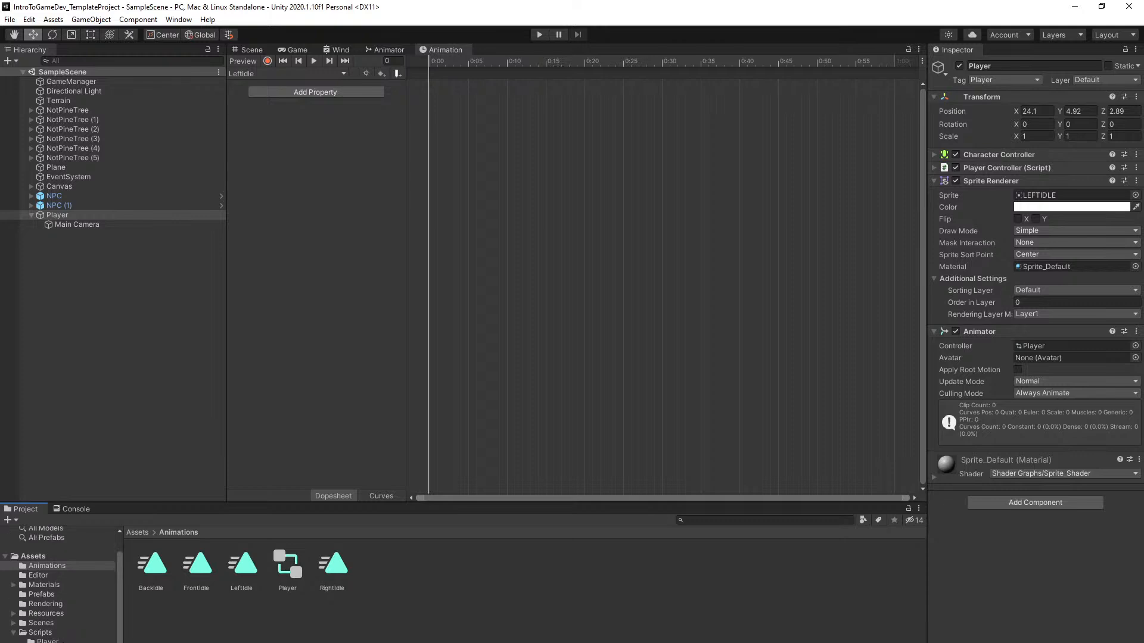
{"action": "left_click", "coordinate": [42, 642]}
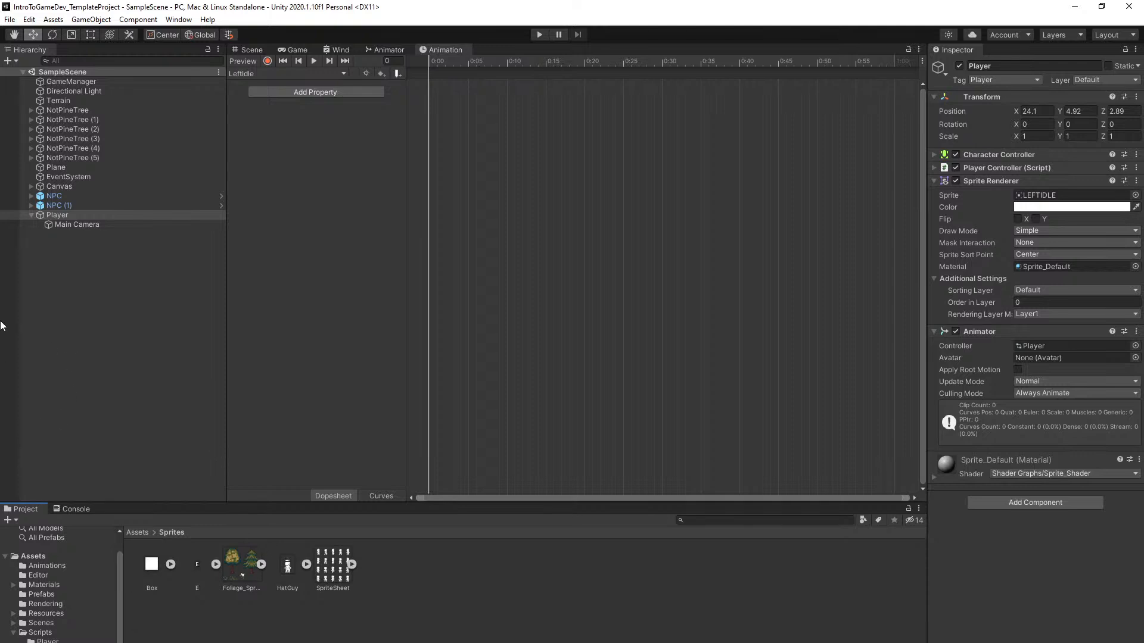
Lock the Inspector on the Player and expand SpriteSheet to show its individual sprites
{"action": "left_click", "coordinate": [54, 215]}
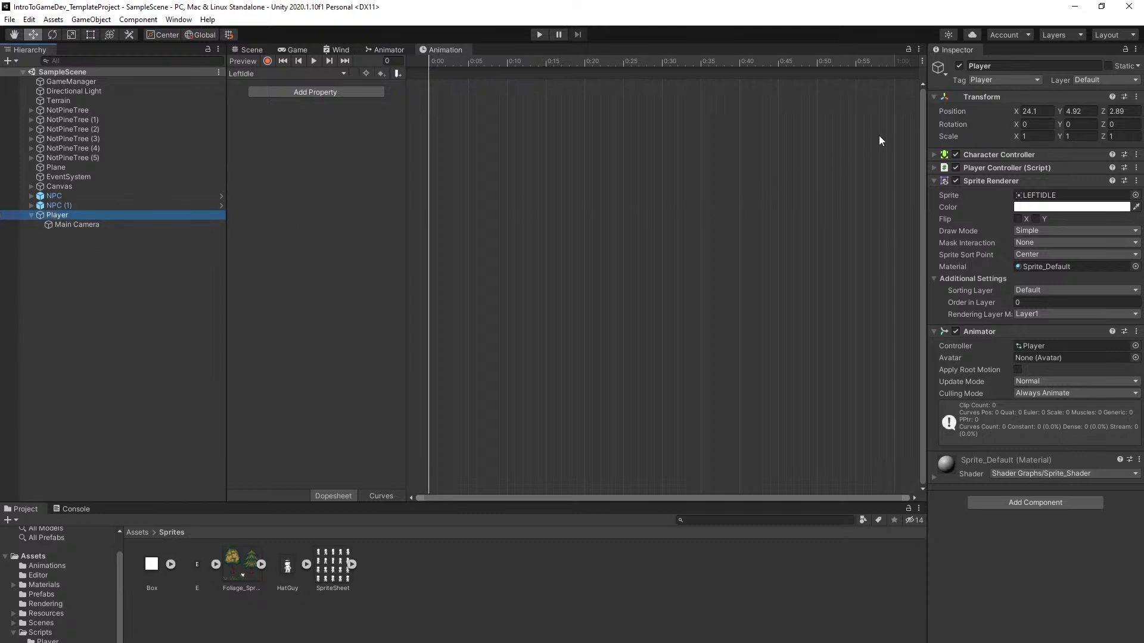
{"action": "left_click", "coordinate": [1125, 51]}
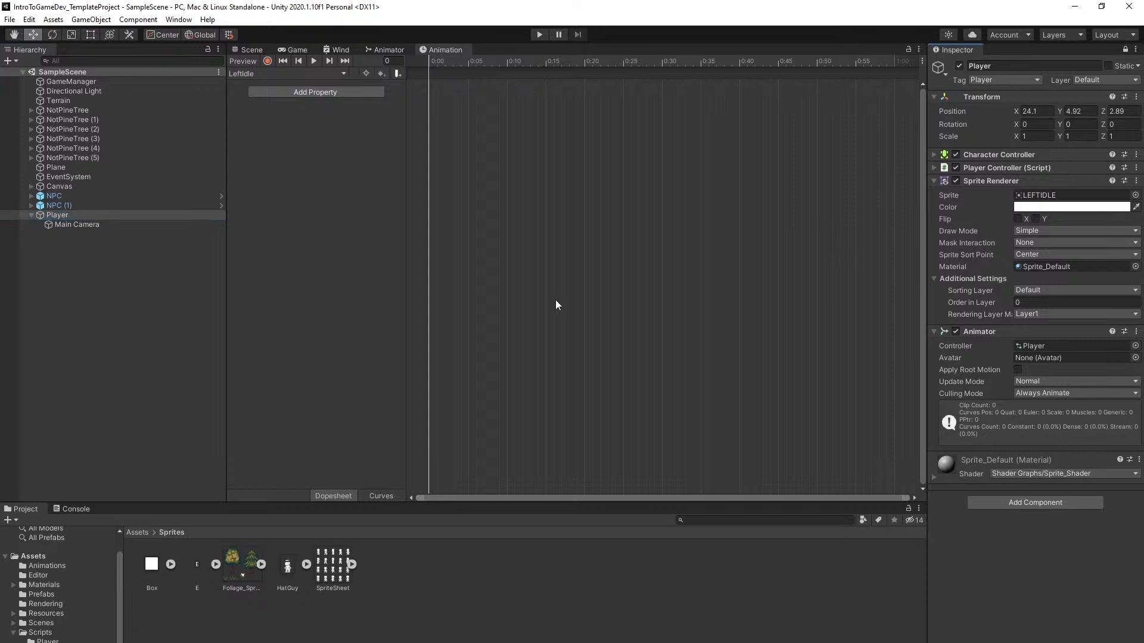
{"action": "left_click", "coordinate": [341, 564]}
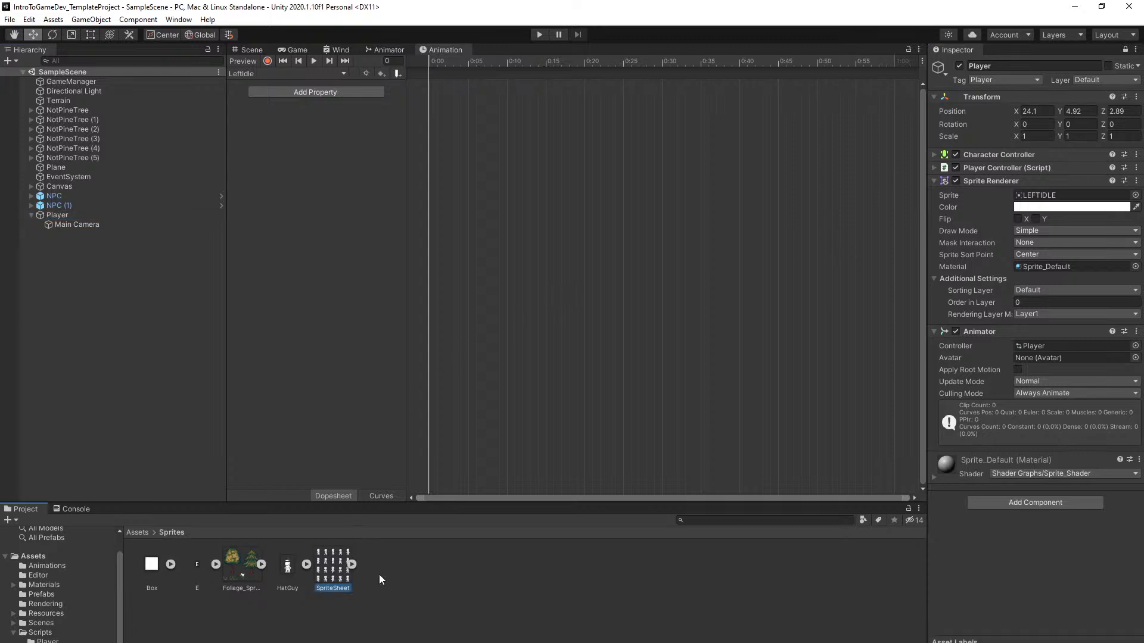
{"action": "left_click", "coordinate": [76, 214]}
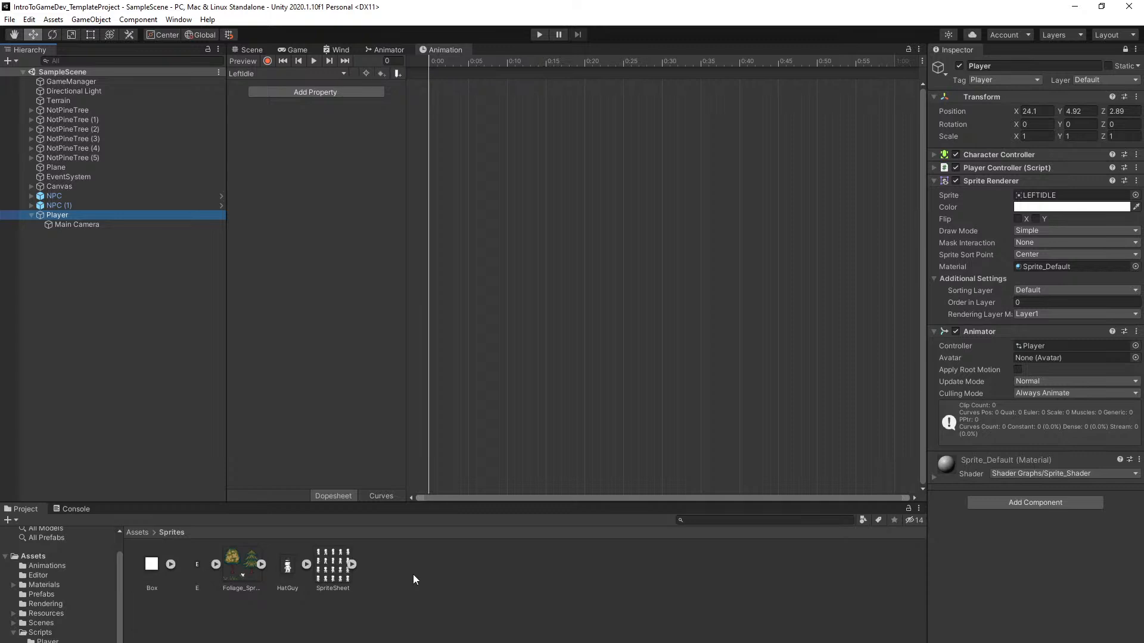
{"action": "left_click", "coordinate": [352, 564]}
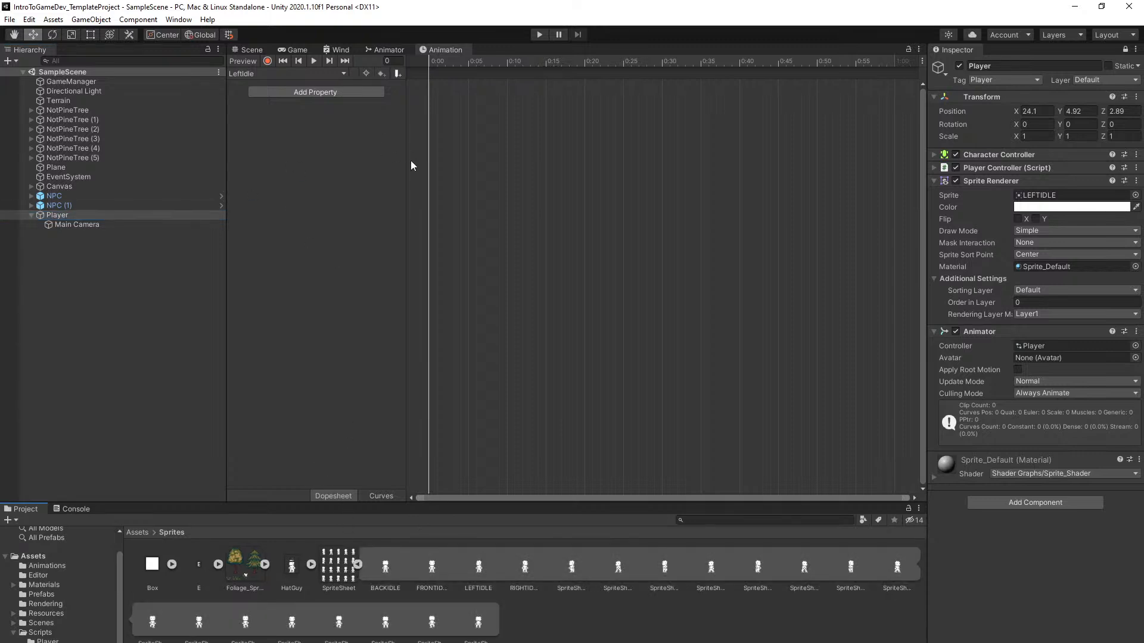
{"action": "scroll", "coordinate": [570, 167], "scroll_direction": "down", "scroll_amount": 6}
{"action": "scroll", "coordinate": [569, 165], "scroll_direction": "up", "scroll_amount": 5}
{"action": "scroll", "coordinate": [568, 167], "scroll_direction": "up", "scroll_amount": 1}
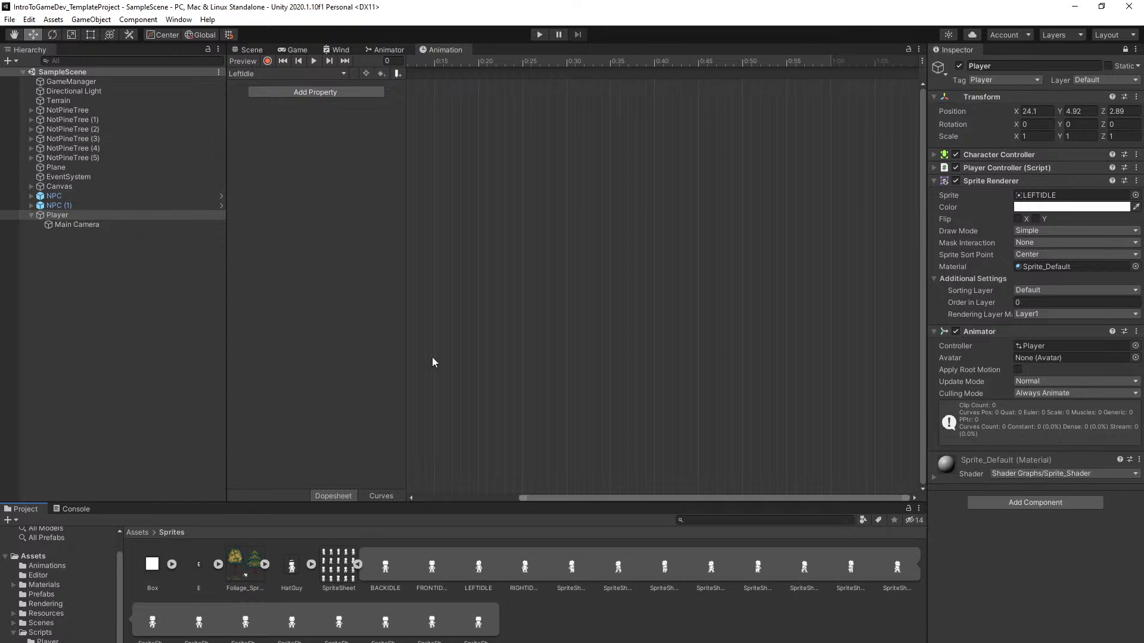
{"action": "left_click_drag", "start_coordinate": [373, 554], "coordinate": [420, 123]}
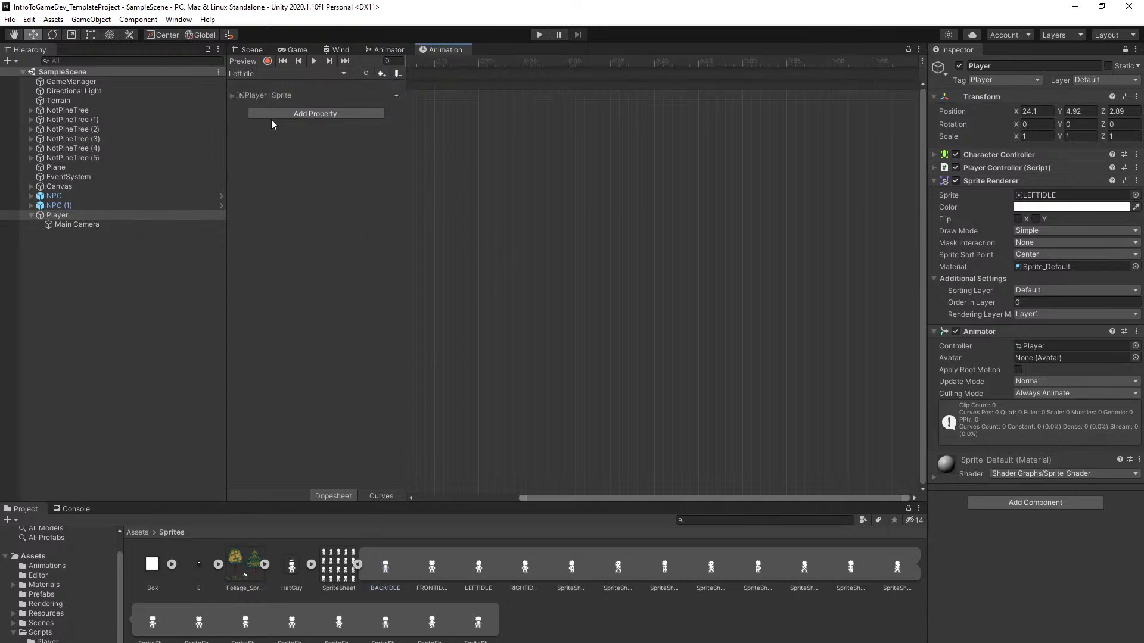
{"action": "left_click", "coordinate": [252, 96]}
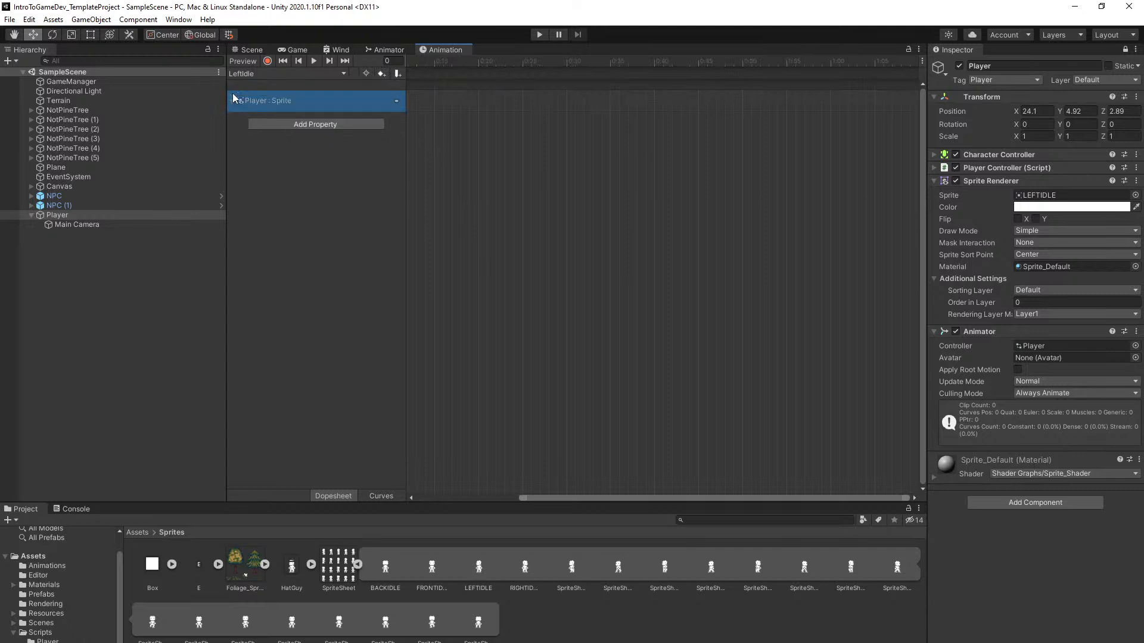
{"action": "key", "text": "Delete"}
{"action": "left_click", "coordinate": [311, 93]}
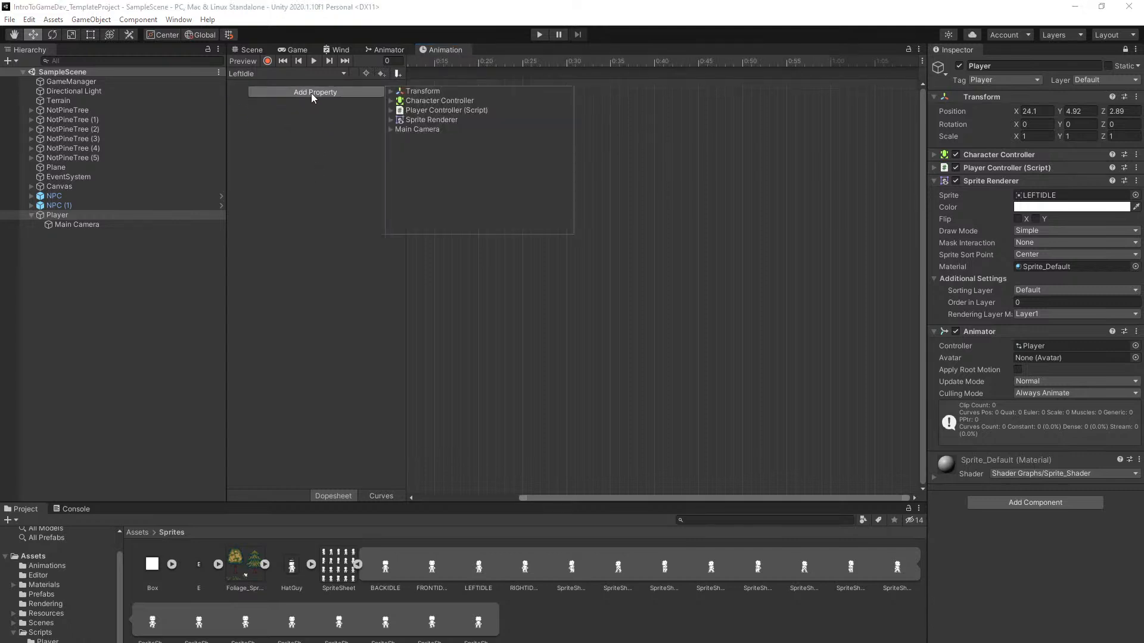
{"action": "left_click", "coordinate": [391, 120]}
{"action": "scroll", "coordinate": [477, 172], "scroll_direction": "down", "scroll_amount": 2}
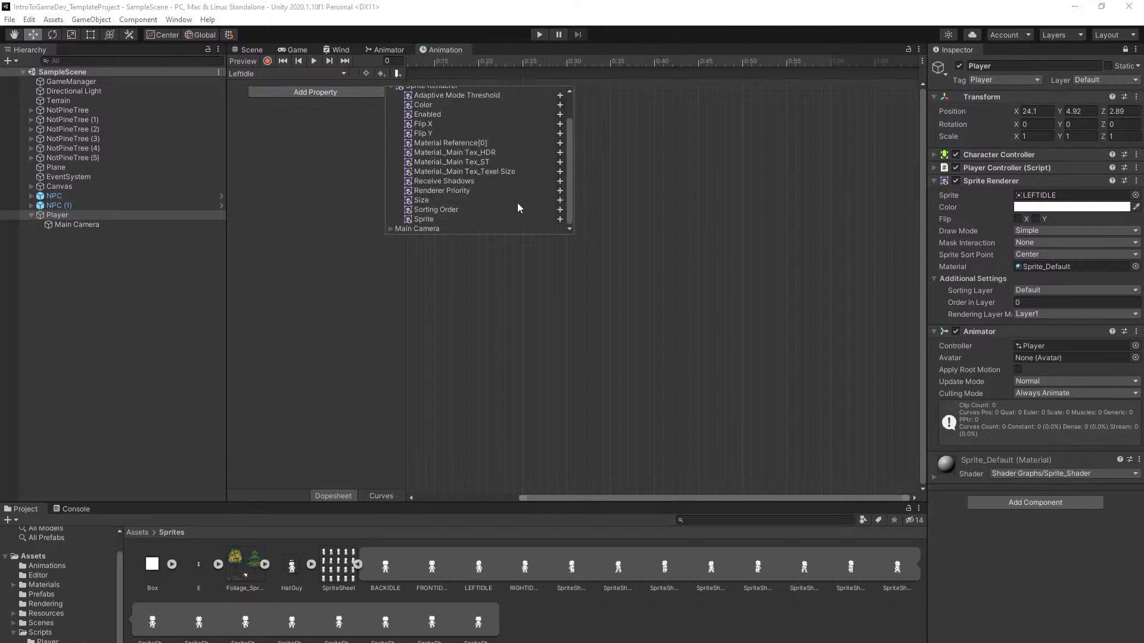
{"action": "left_click", "coordinate": [558, 219]}
{"action": "key", "text": "Delete"}
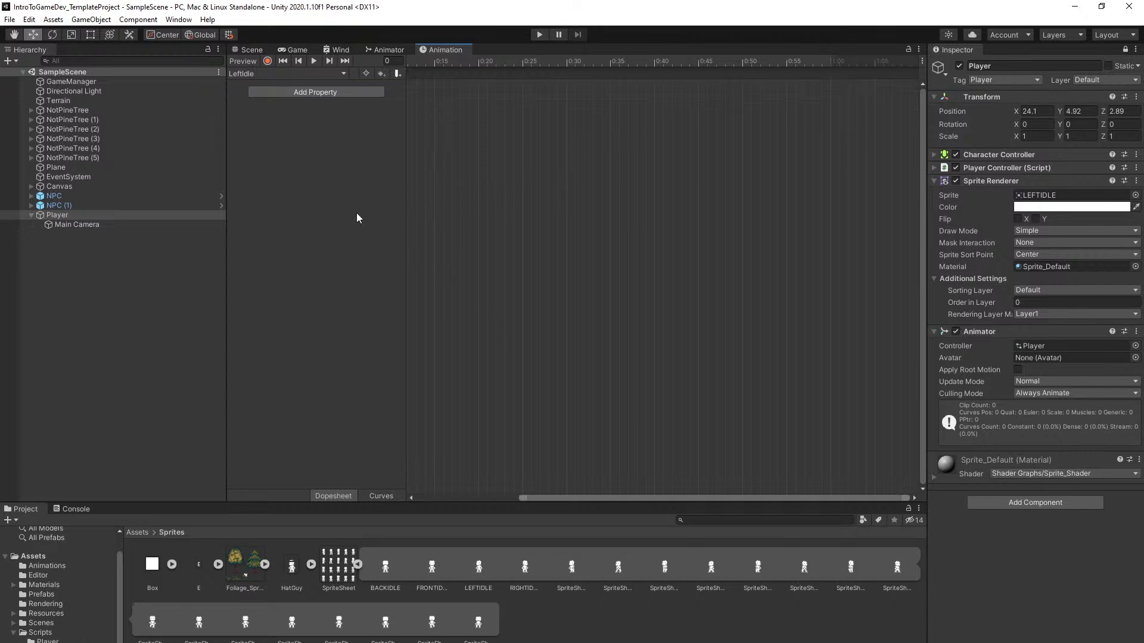
Place the LEFTIDLE sprite as a keyframe at 0:00 in the LeftIdle clip
{"action": "left_click", "coordinate": [272, 74]}
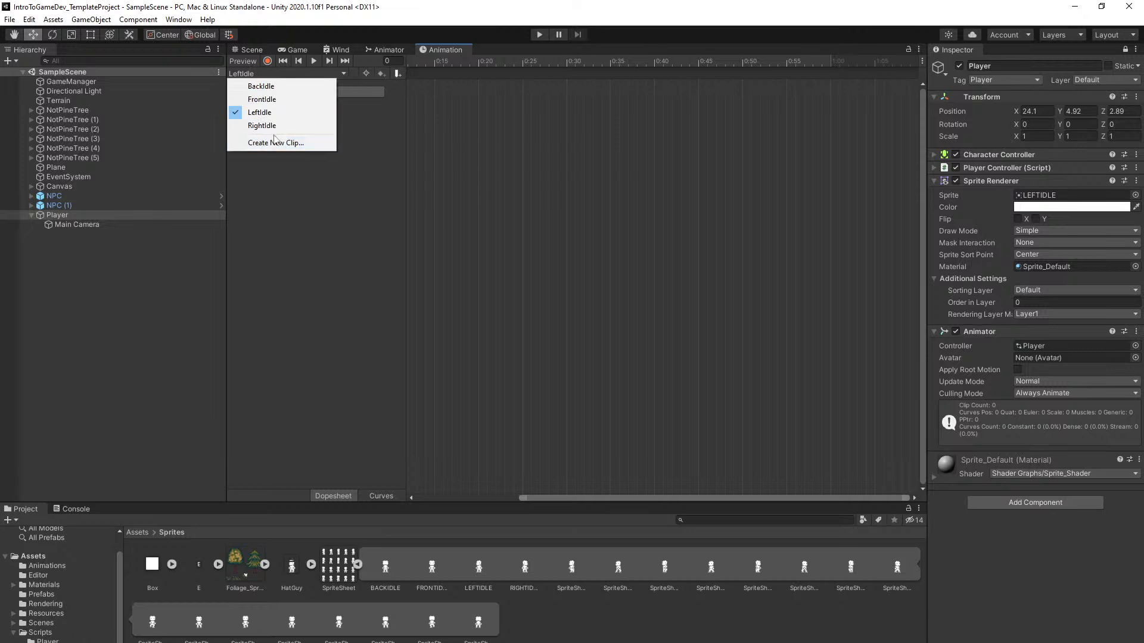
{"action": "left_click", "coordinate": [266, 113]}
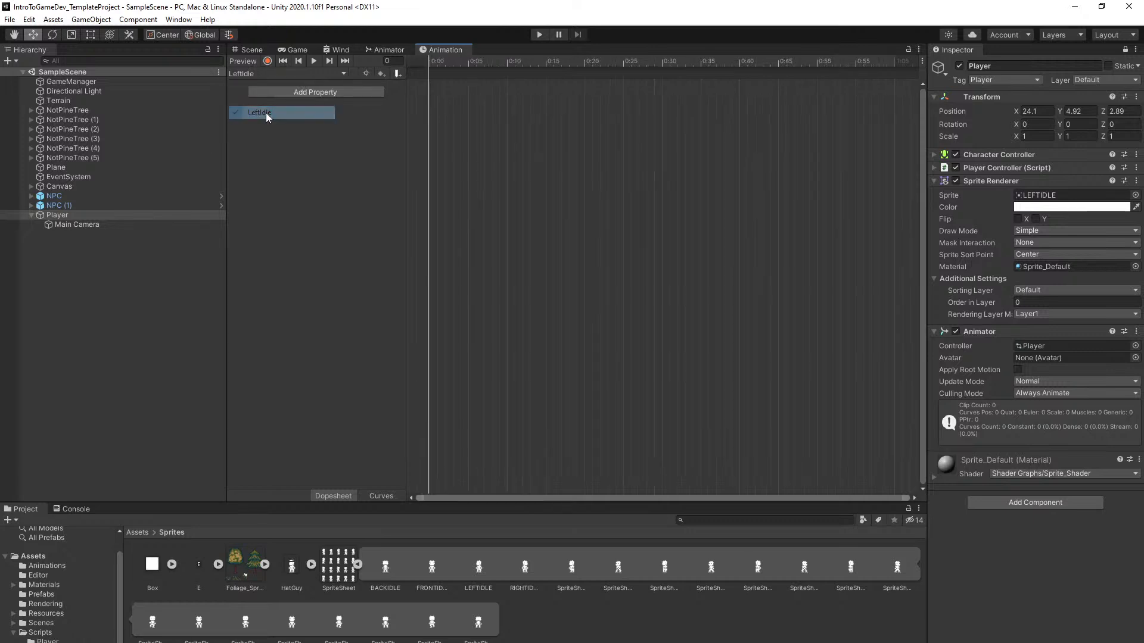
{"action": "left_click_drag", "start_coordinate": [480, 565], "coordinate": [430, 81]}
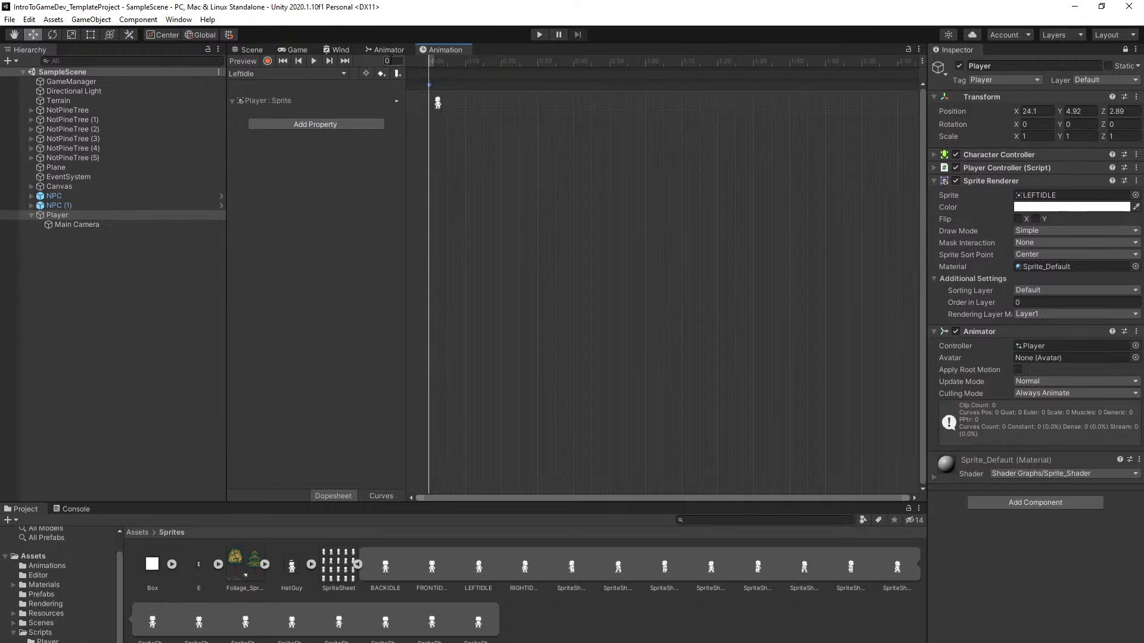
Move the LeftIdle clip's playhead to frame 1 and return it to frame 0
{"action": "left_click", "coordinate": [393, 61]}
{"action": "type", "text": "1"}
{"action": "key", "text": "Return"}
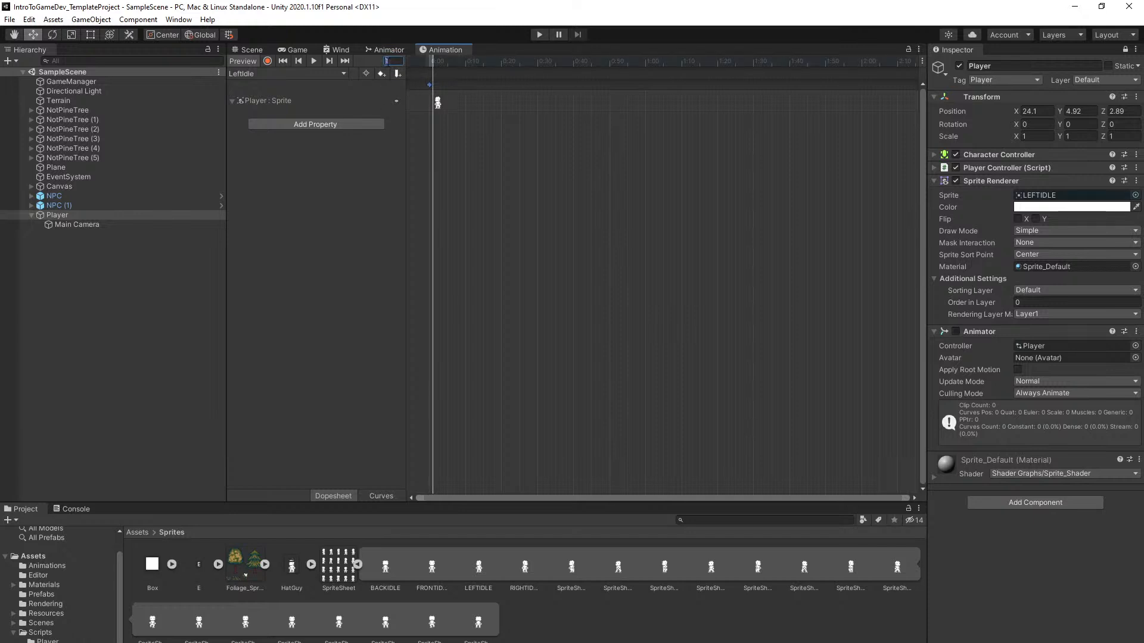
{"action": "type", "text": "0"}
{"action": "key", "text": "Return"}
{"action": "left_click", "coordinate": [492, 175]}
{"action": "scroll", "coordinate": [489, 167], "scroll_direction": "up", "scroll_amount": 3}
{"action": "scroll", "coordinate": [489, 164], "scroll_direction": "down", "scroll_amount": 2}
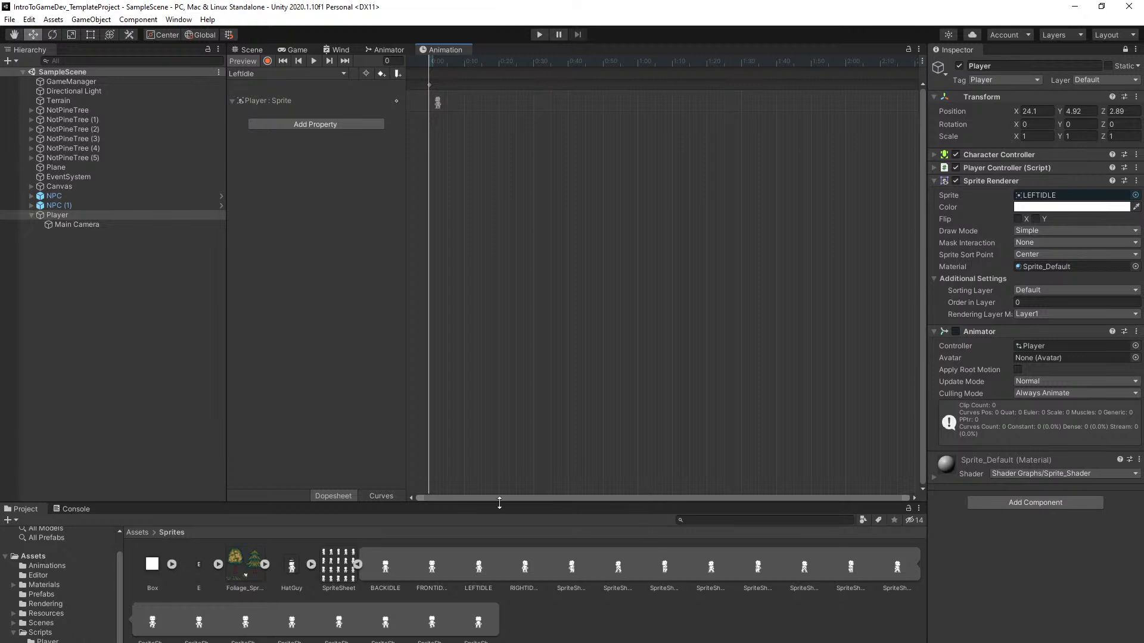
Unlock the Inspector and examine the SpriteSheet's slices in the Sprite Editor, checking the name of the last sprite in the first row
{"action": "left_click_drag", "start_coordinate": [338, 566], "coordinate": [1053, 224]}
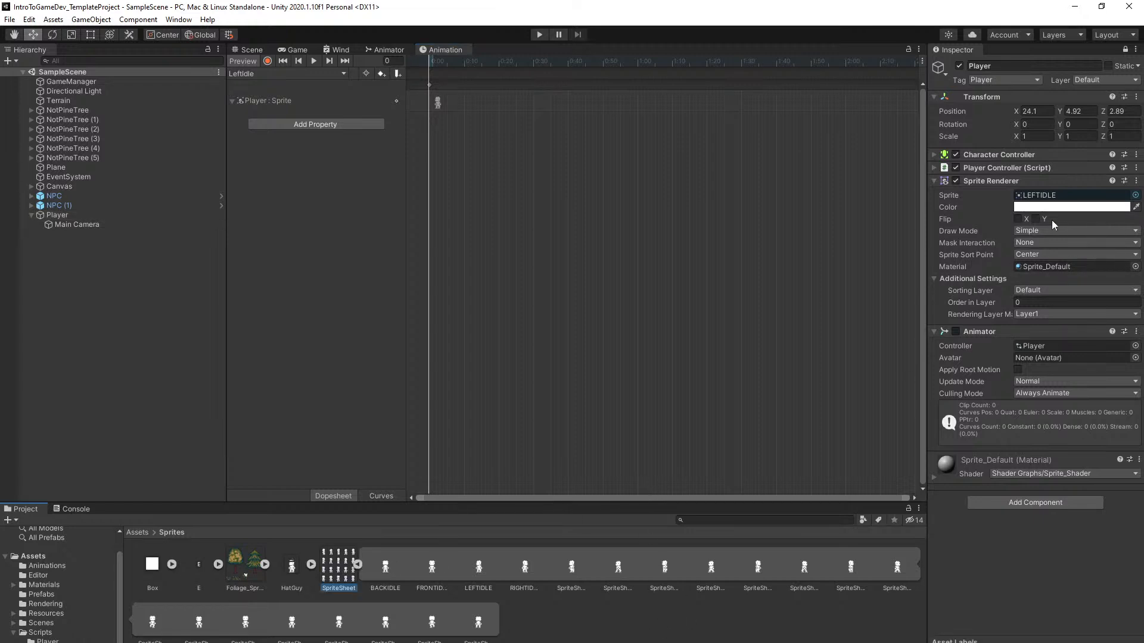
{"action": "left_click", "coordinate": [1125, 49]}
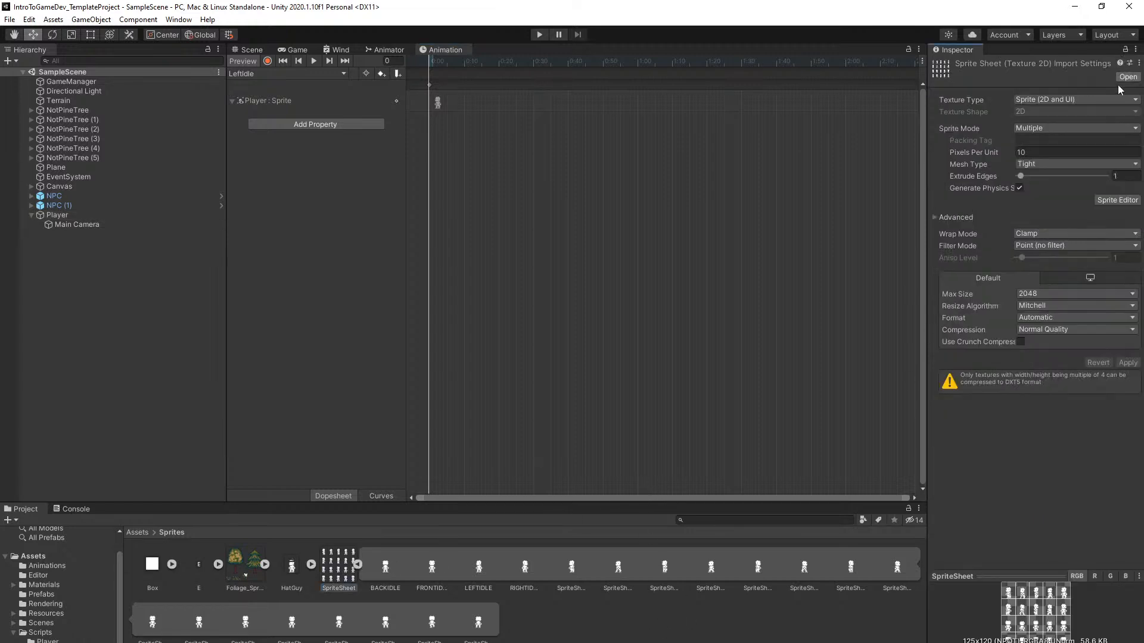
{"action": "left_click", "coordinate": [1118, 200]}
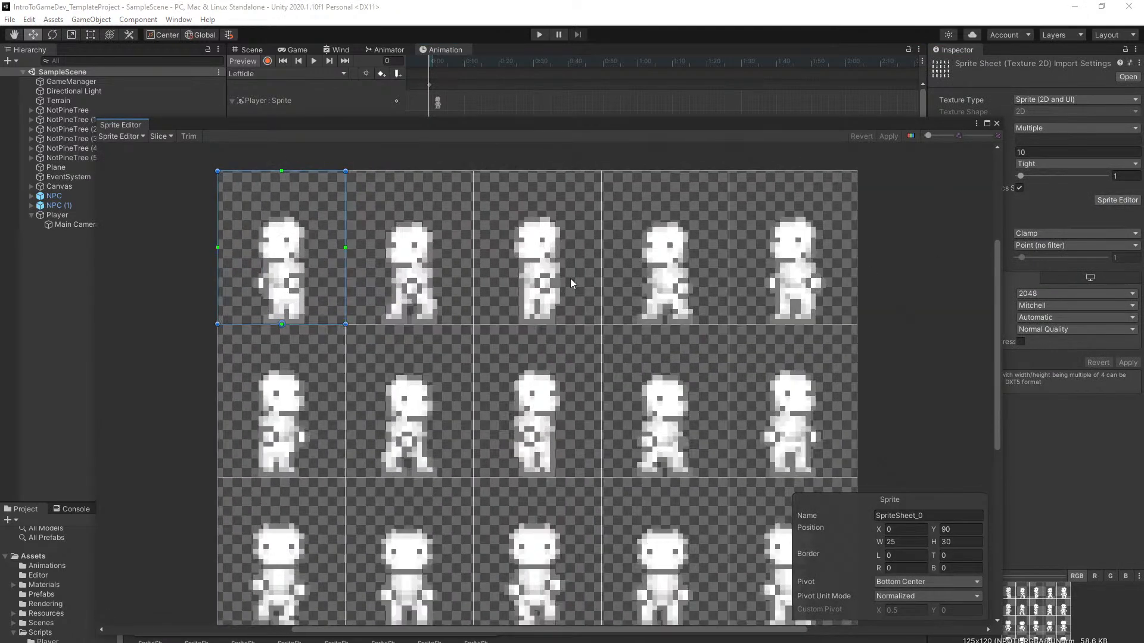
{"action": "scroll", "coordinate": [566, 341], "scroll_direction": "down", "scroll_amount": 3}
{"action": "middle_click_drag", "start_coordinate": [803, 365], "coordinate": [807, 216]}
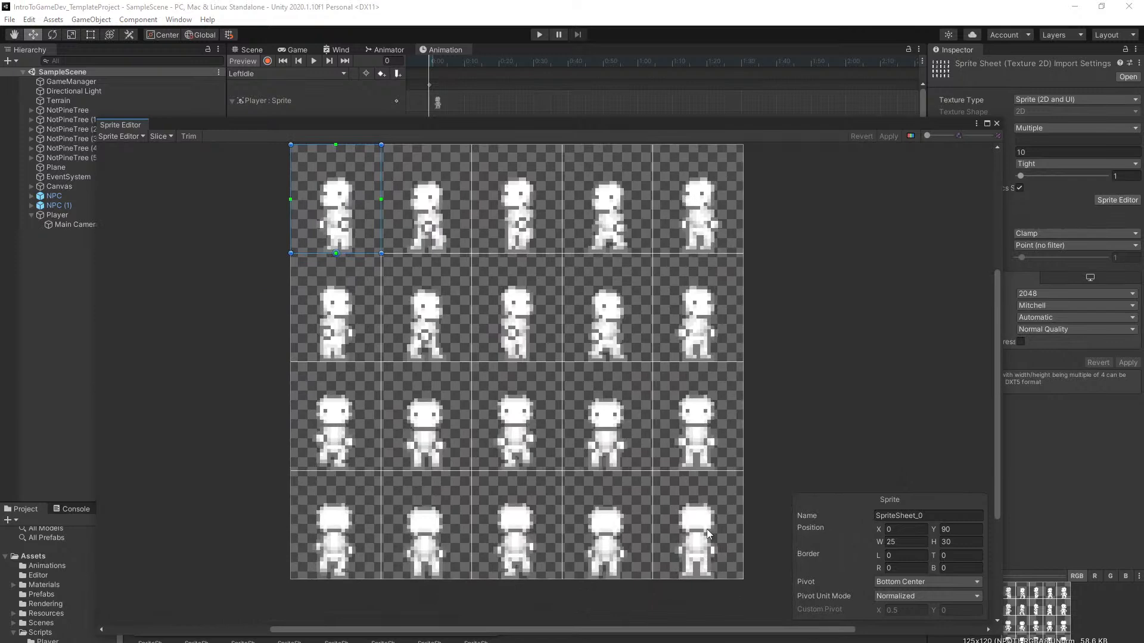
{"action": "middle_click_drag", "start_coordinate": [794, 358], "coordinate": [810, 377]}
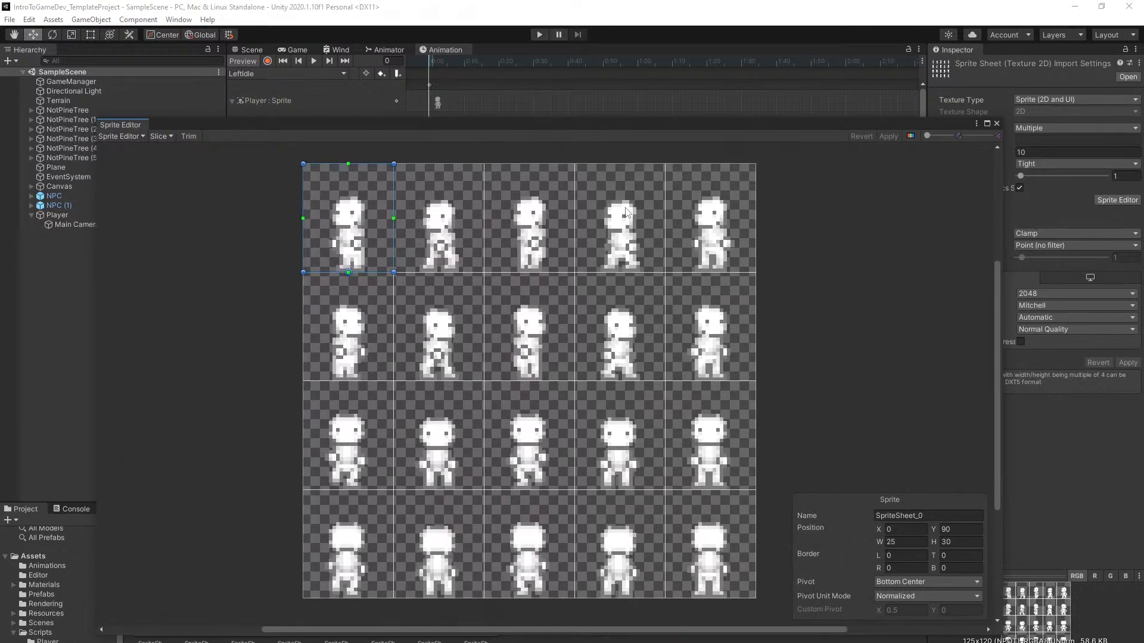
{"action": "left_click", "coordinate": [699, 225]}
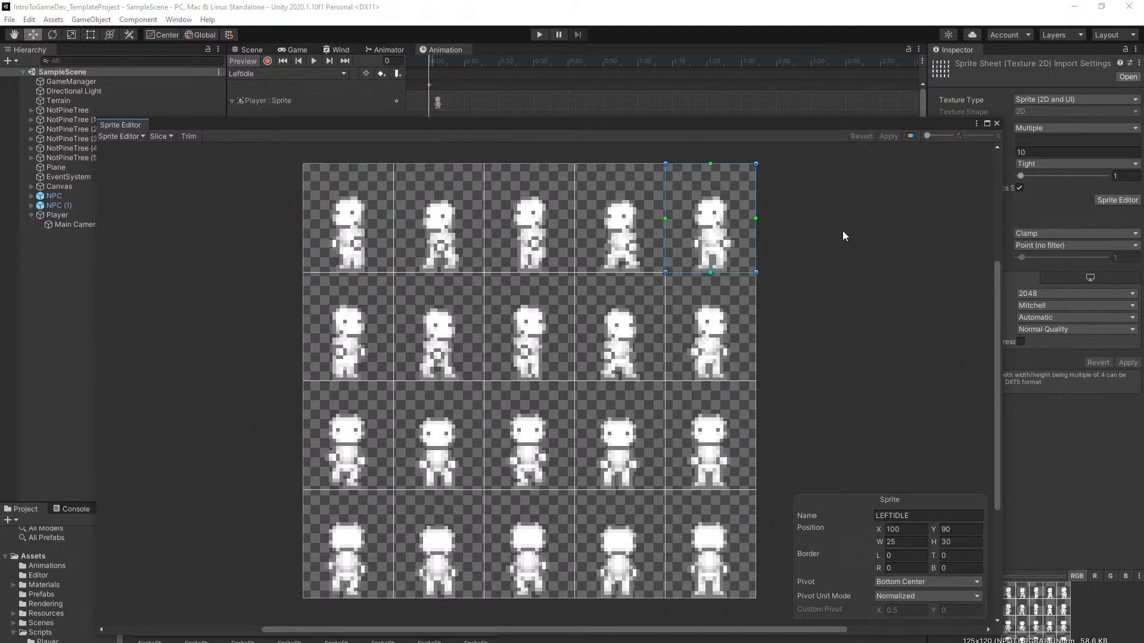
{"action": "left_click", "coordinate": [996, 123]}
Reselect the Player and lock the Inspector on it again
{"action": "left_click", "coordinate": [59, 215]}
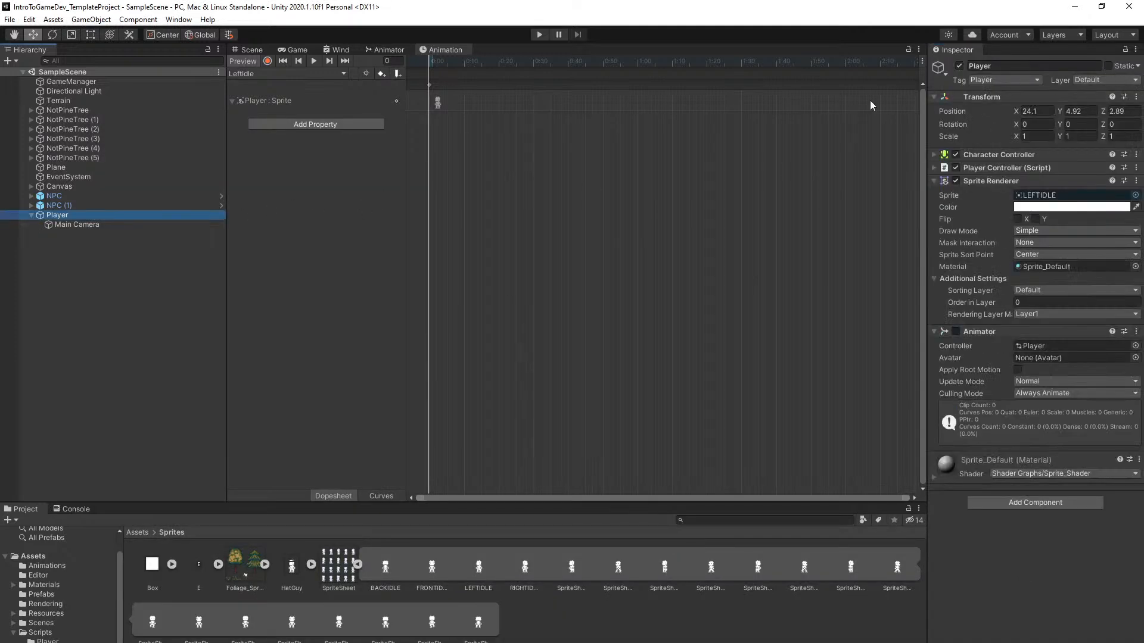
{"action": "left_click", "coordinate": [1125, 49]}
{"action": "left_click", "coordinate": [667, 220]}
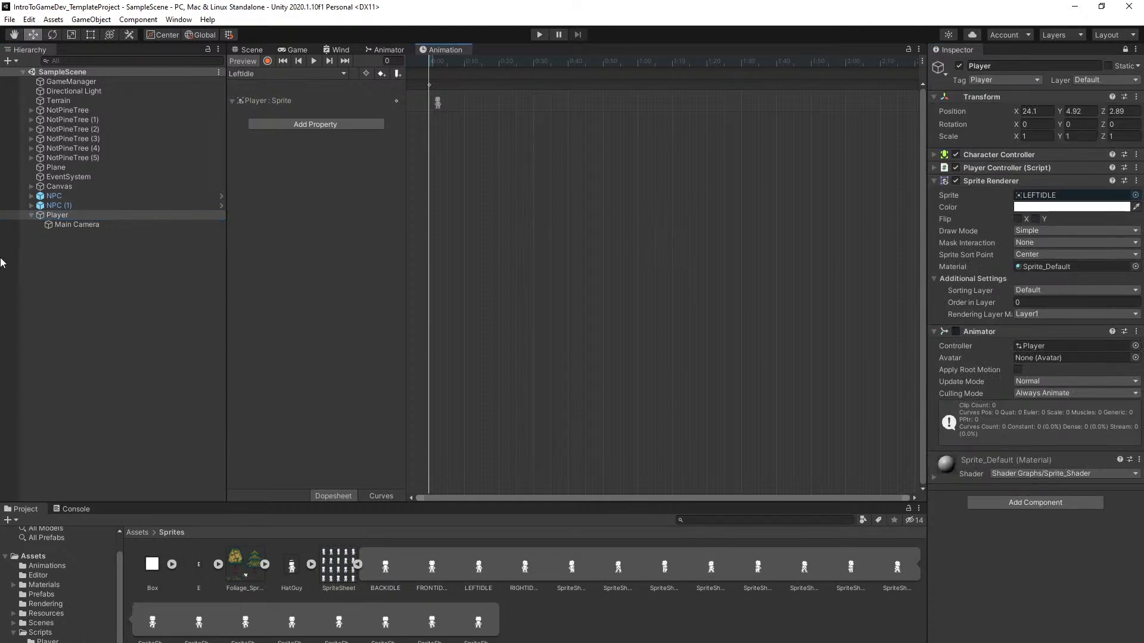
Place the RIGHTIDLE sprite at 0:00 in the RightIdle clip and the FRONTIDLE sprite at 0:00 in the FrontIdle clip
{"action": "left_click", "coordinate": [269, 74]}
{"action": "left_click", "coordinate": [262, 125]}
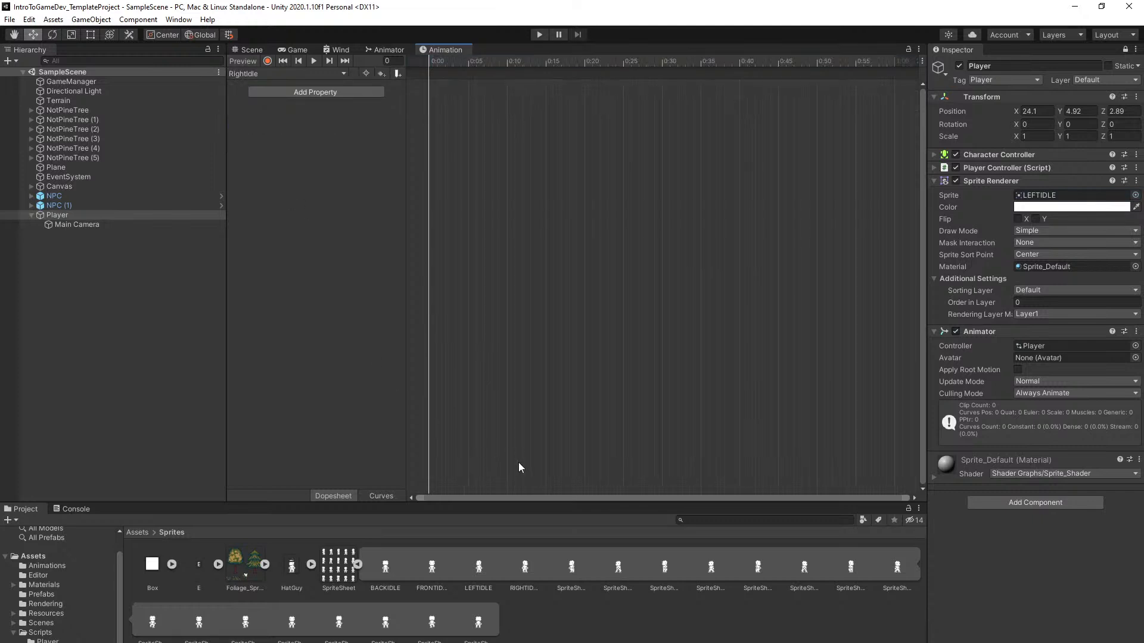
{"action": "left_click_drag", "start_coordinate": [524, 566], "coordinate": [430, 84]}
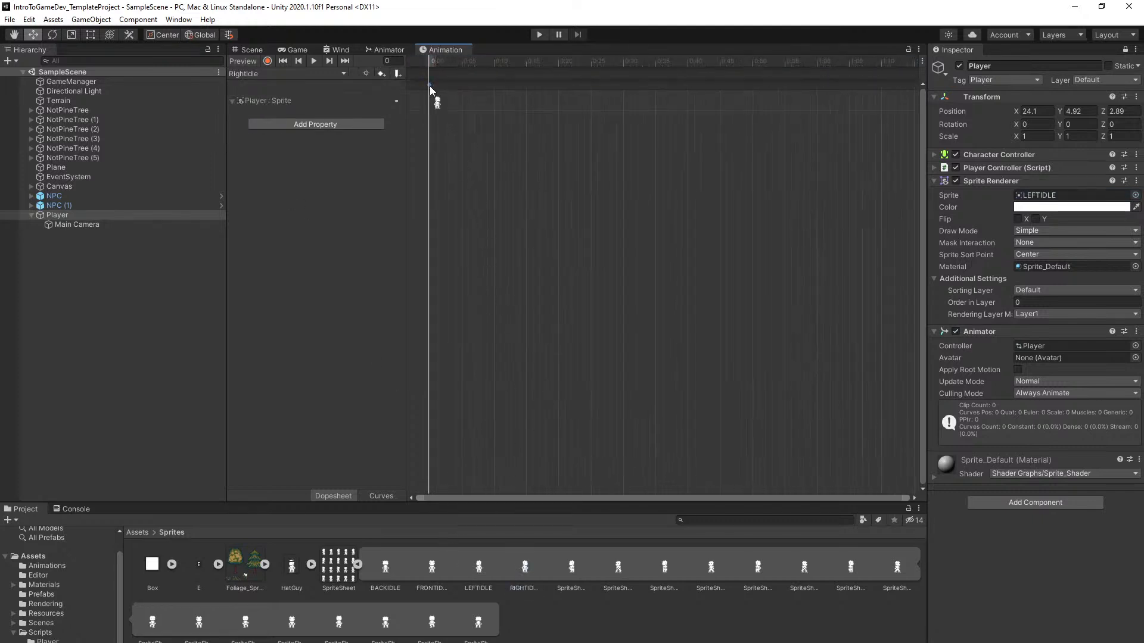
{"action": "left_click", "coordinate": [299, 72]}
{"action": "left_click", "coordinate": [265, 96]}
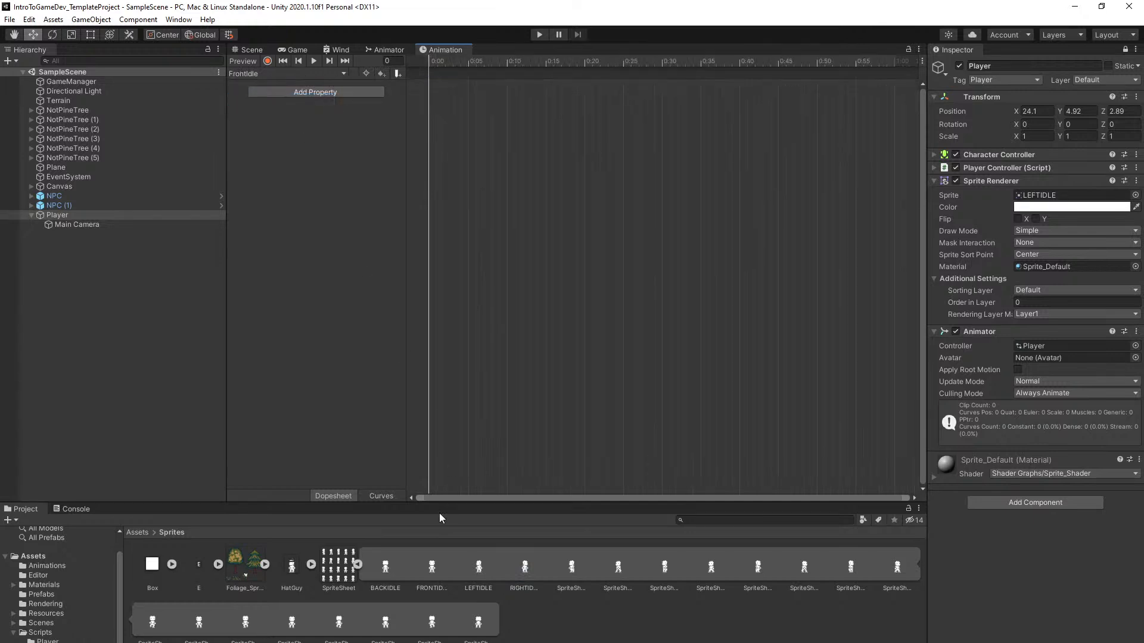
{"action": "left_click_drag", "start_coordinate": [435, 572], "coordinate": [431, 89]}
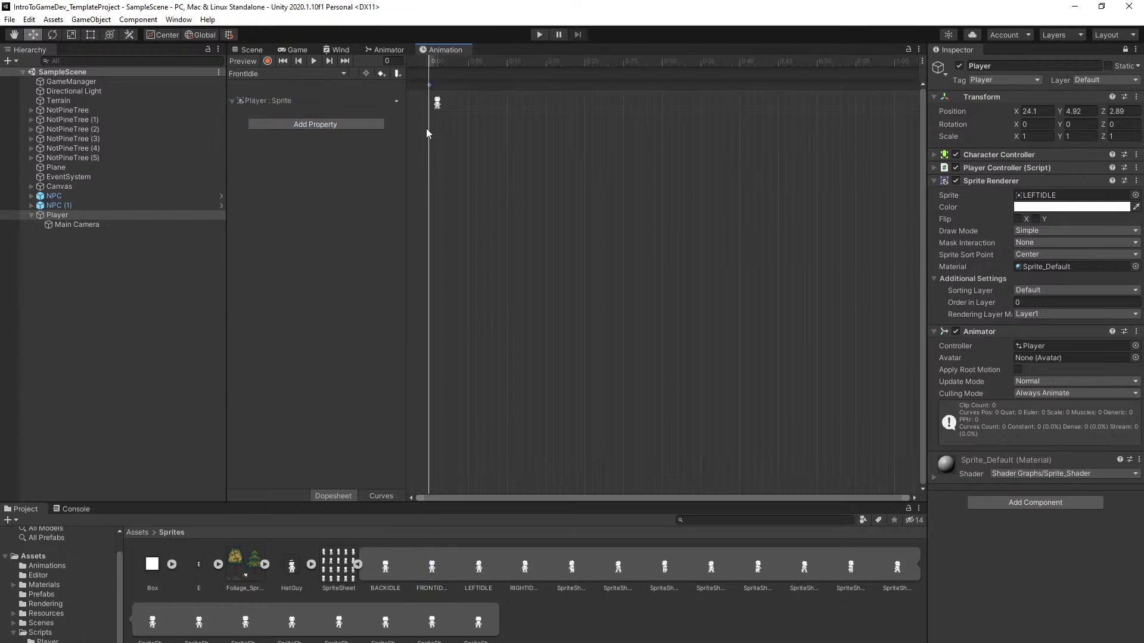
Place the BACKIDLE sprite as a keyframe at 0:00 in the BackIdle clip
{"action": "left_click", "coordinate": [289, 74]}
{"action": "left_click", "coordinate": [288, 72]}
{"action": "left_click", "coordinate": [277, 74]}
{"action": "left_click", "coordinate": [272, 87]}
{"action": "left_click_drag", "start_coordinate": [388, 572], "coordinate": [432, 90]}
Play-test the scene, walking the Player right, away, toward the camera and left to check the idle sprites, and stop it
{"action": "left_click", "coordinate": [261, 51]}
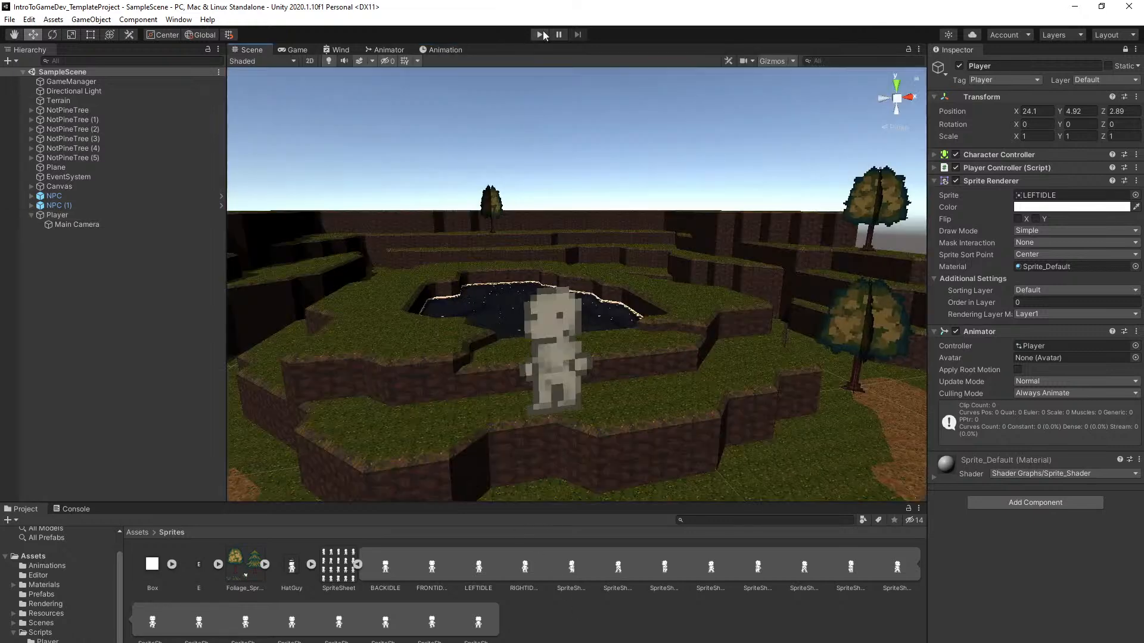
{"action": "left_click", "coordinate": [539, 35]}
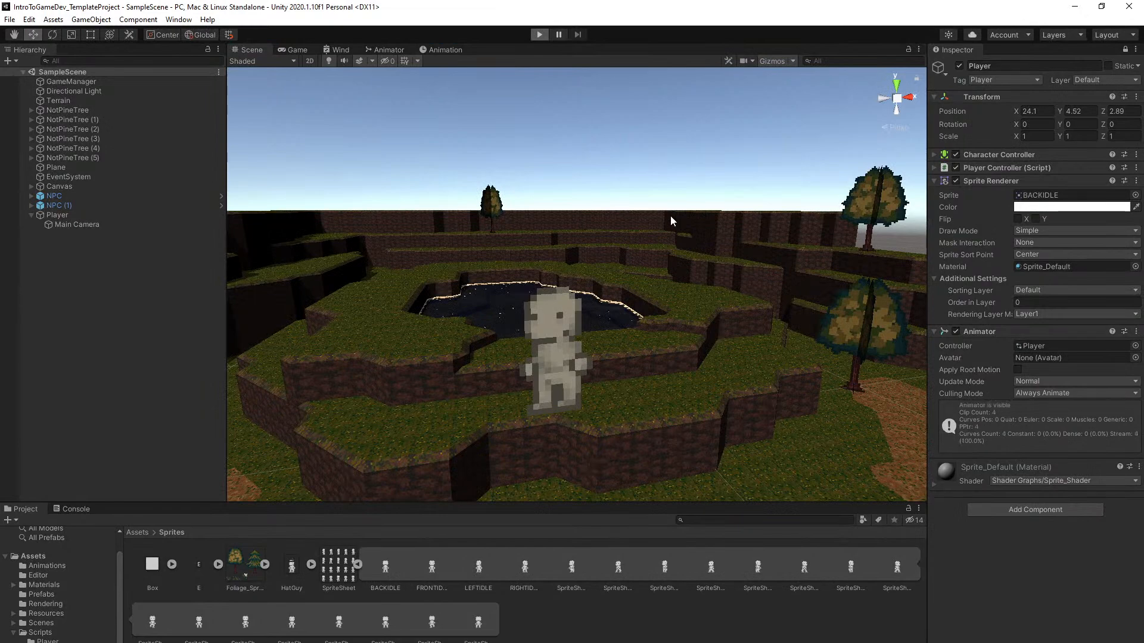
{"action": "key", "text": "d"}
{"action": "key", "text": "w"}
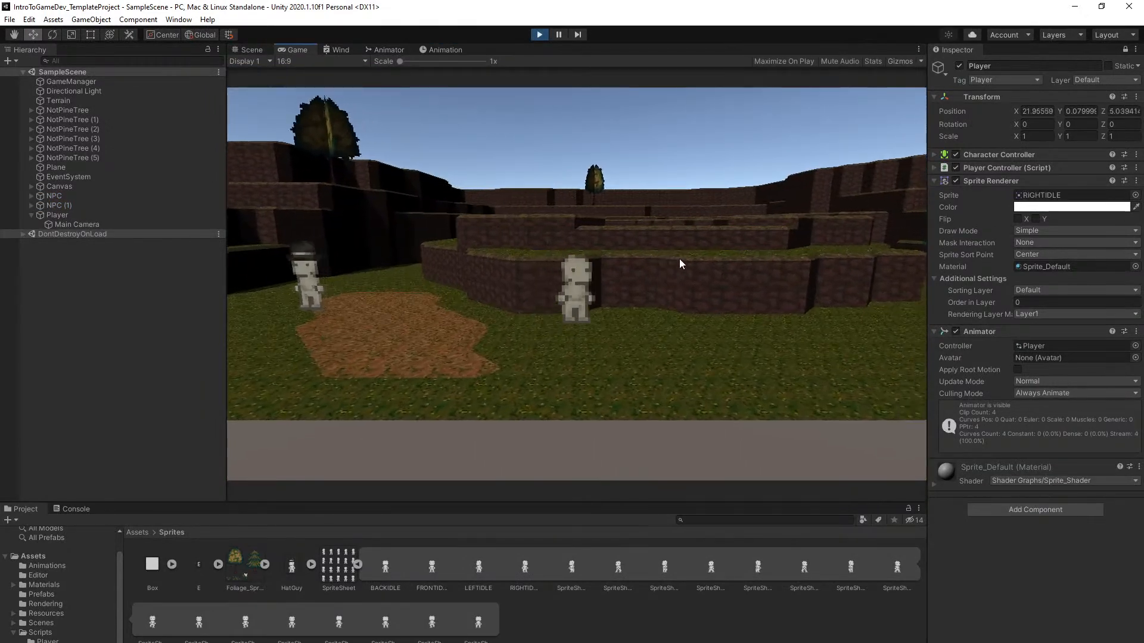
{"action": "key", "text": "s"}
{"action": "key", "text": "a"}
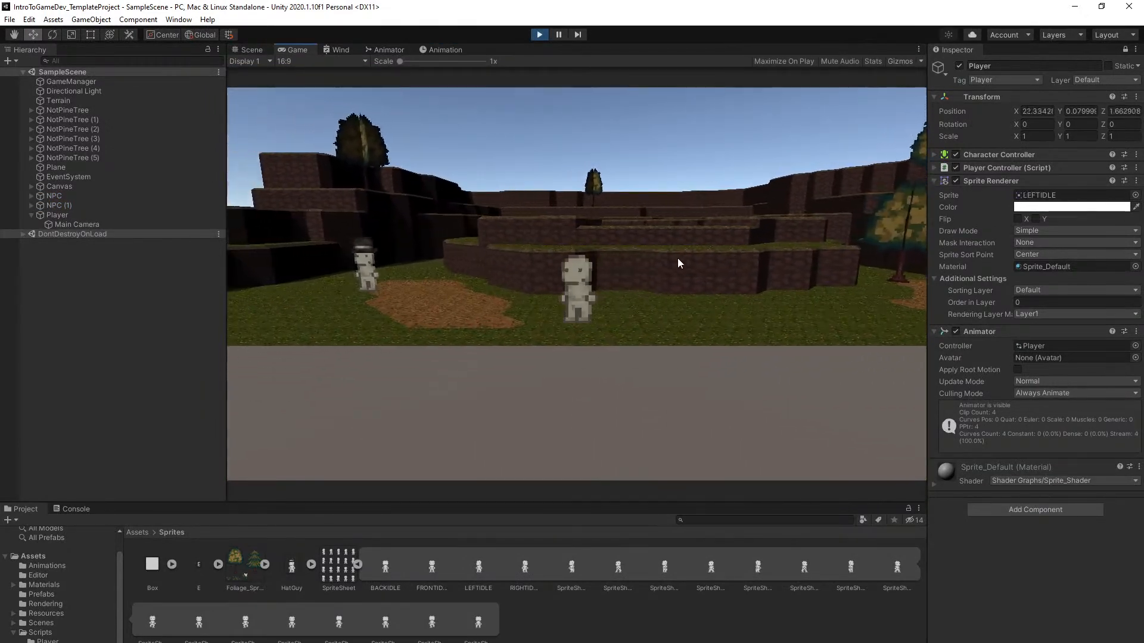
{"action": "key", "text": "w"}
{"action": "left_click", "coordinate": [543, 36]}
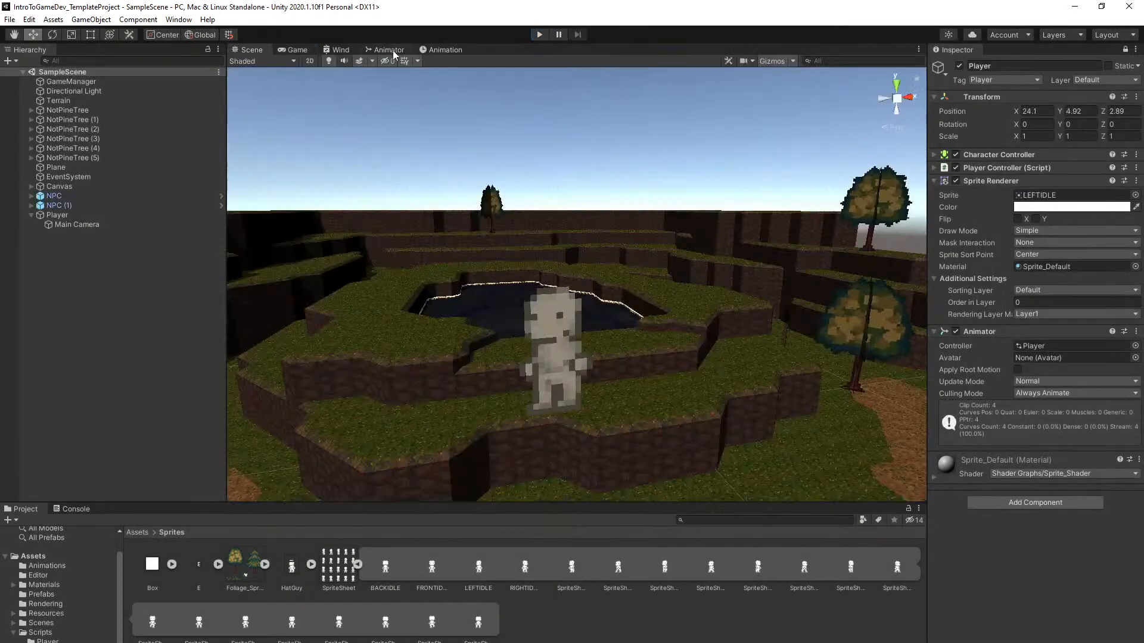
Unlock the Inspector and examine the settings and Direction conditions of the Any State transitions to the four idle states
{"action": "left_click", "coordinate": [387, 49]}
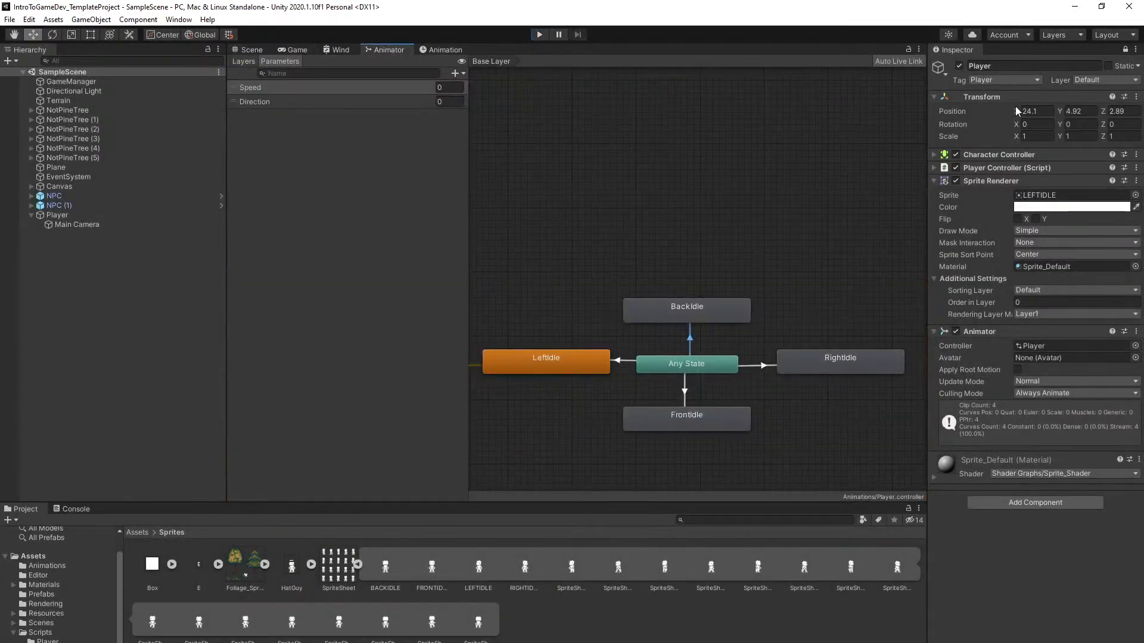
{"action": "left_click", "coordinate": [1126, 49]}
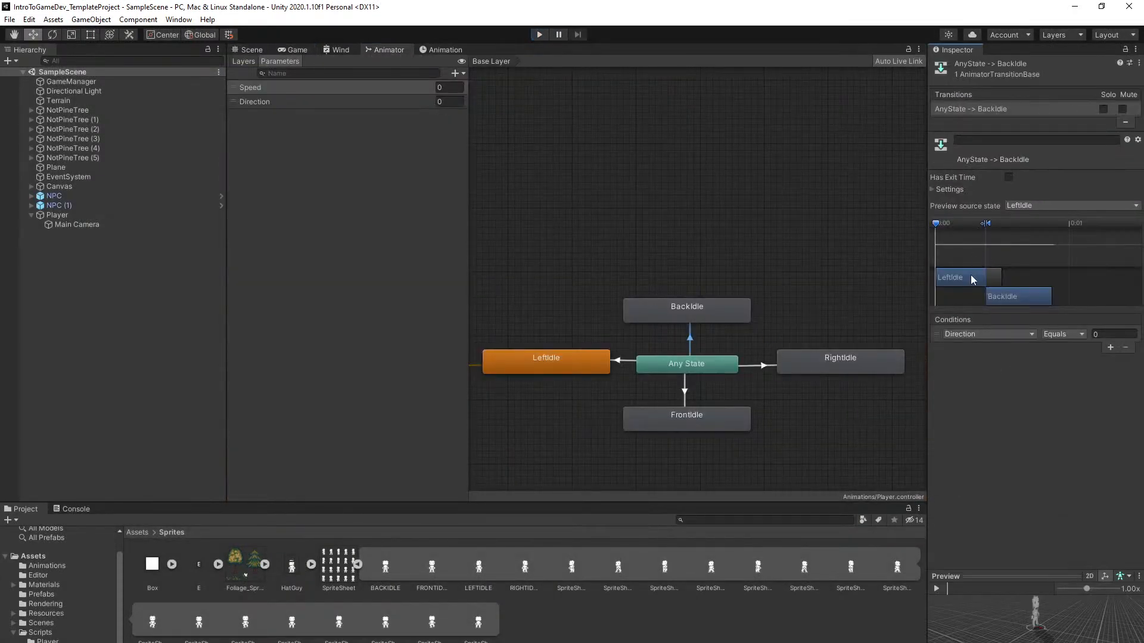
{"action": "left_click", "coordinate": [954, 190]}
{"action": "left_click", "coordinate": [762, 366]}
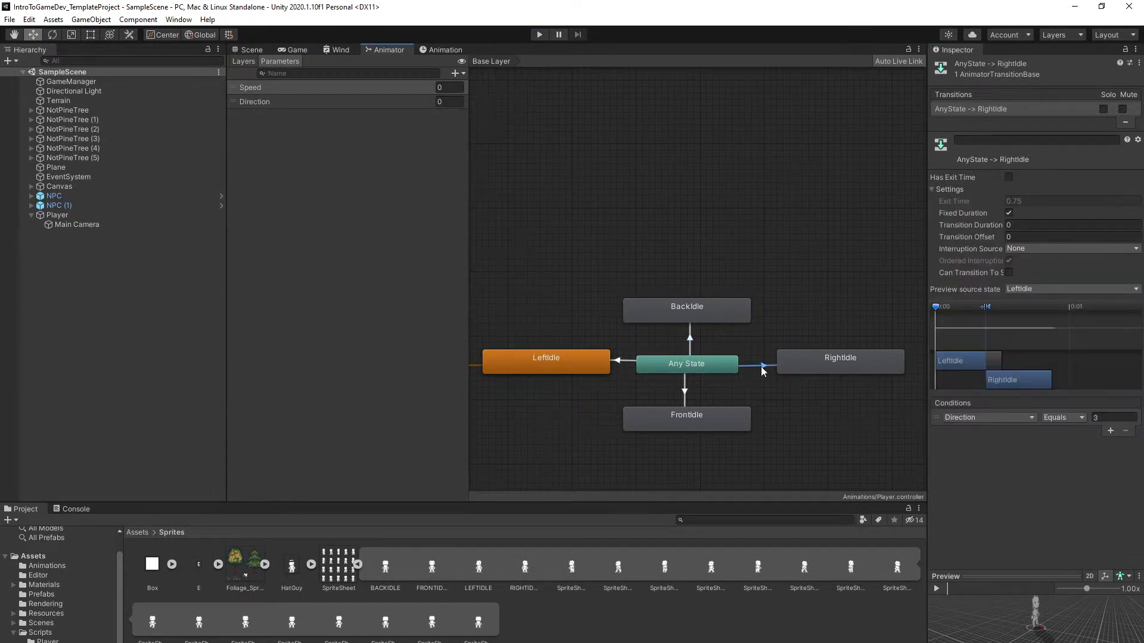
{"action": "left_click", "coordinate": [684, 391]}
{"action": "left_click", "coordinate": [627, 361]}
{"action": "middle_click_drag", "start_coordinate": [865, 271], "coordinate": [838, 257]}
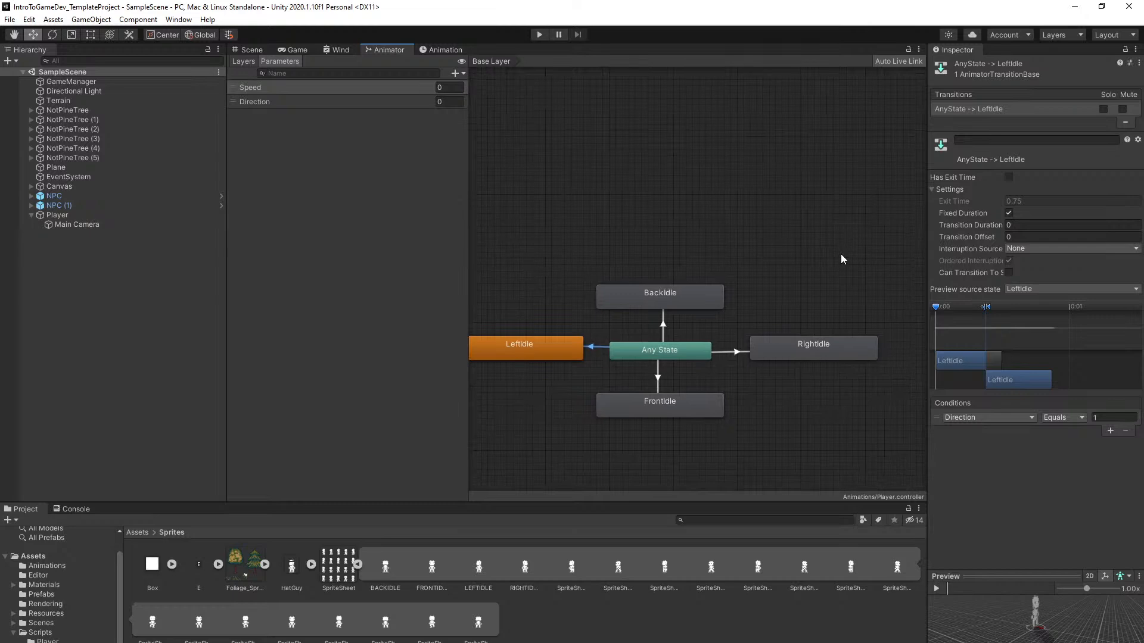
{"action": "left_click", "coordinate": [841, 254]}
{"action": "left_click", "coordinate": [664, 327]}
{"action": "left_click", "coordinate": [709, 228]}
Play-test the scene again, walking the Player repeatedly in all four directions around the terrain and pond, and stop it
{"action": "left_click", "coordinate": [458, 51]}
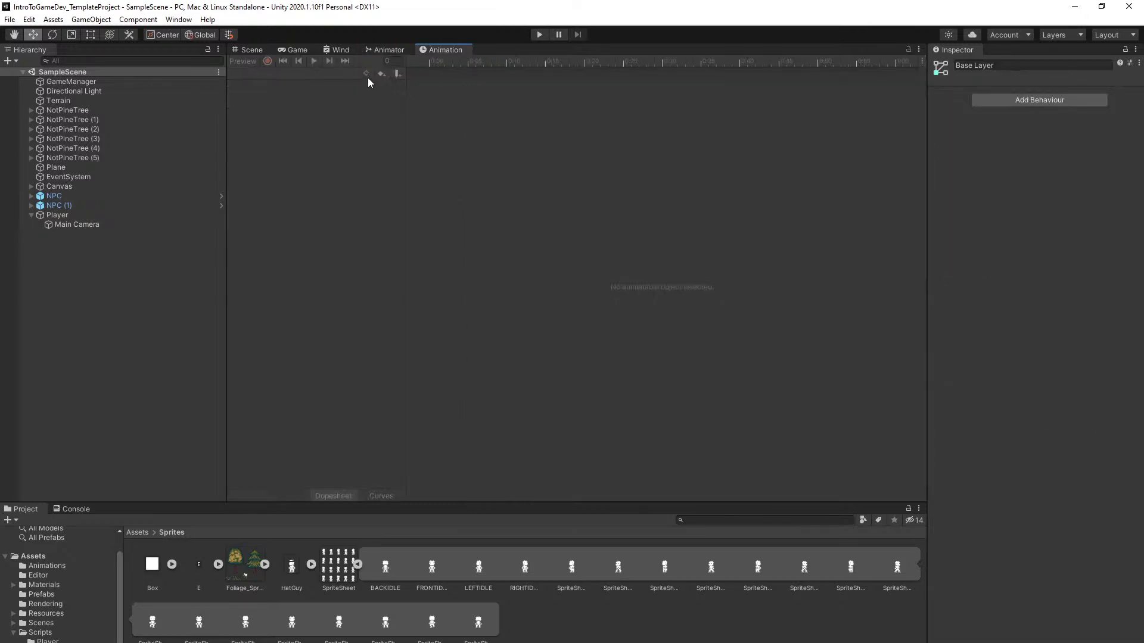
{"action": "left_click", "coordinate": [263, 52]}
{"action": "left_click", "coordinate": [539, 34]}
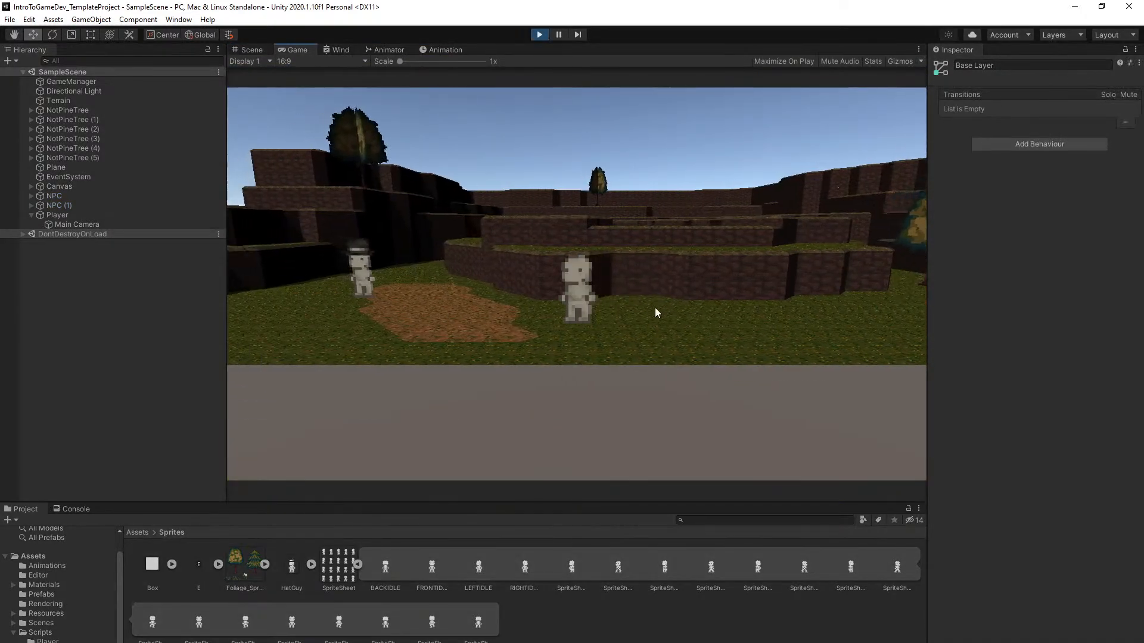
{"action": "key", "text": "w"}
{"action": "key", "text": "s"}
{"action": "key", "text": "d"}
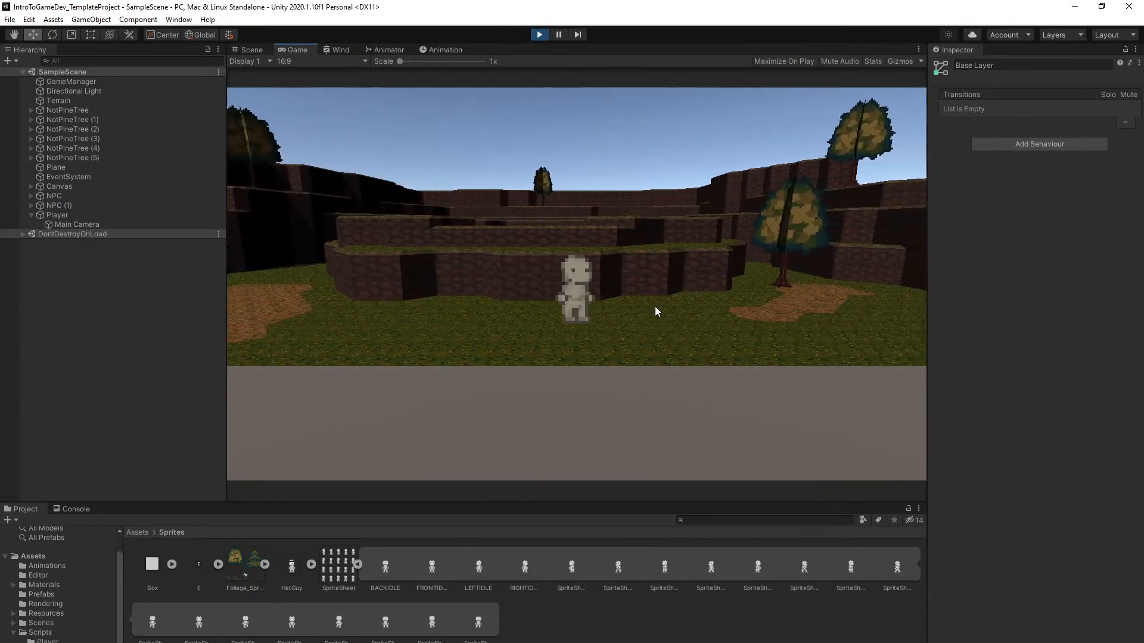
{"action": "key", "text": "w"}
{"action": "key", "text": "d"}
{"action": "key", "text": "s"}
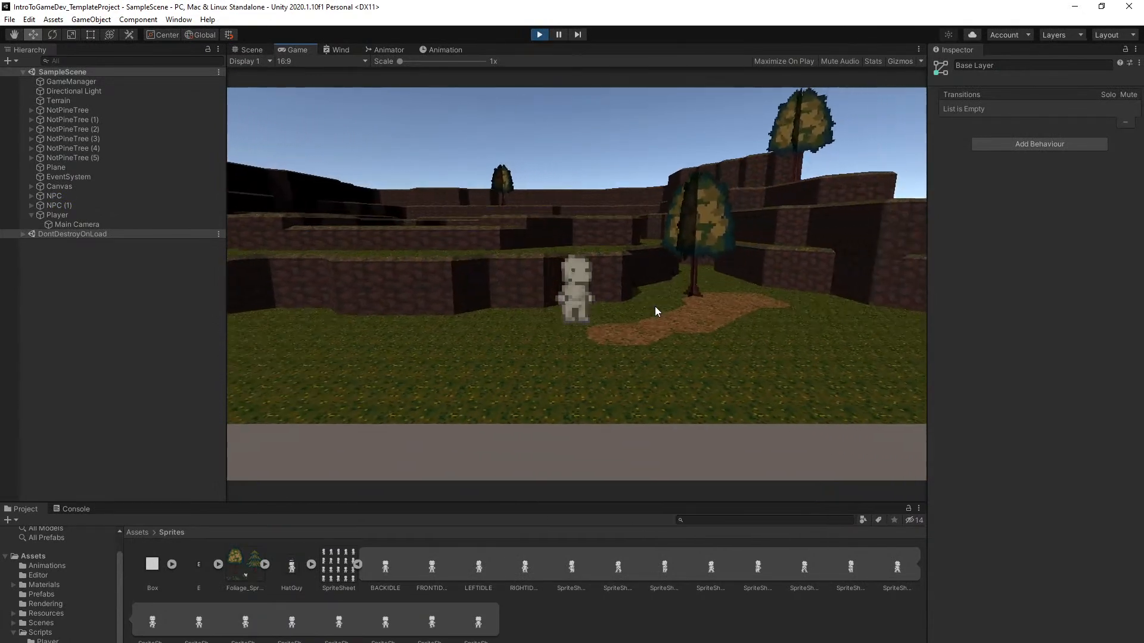
{"action": "key", "text": "a"}
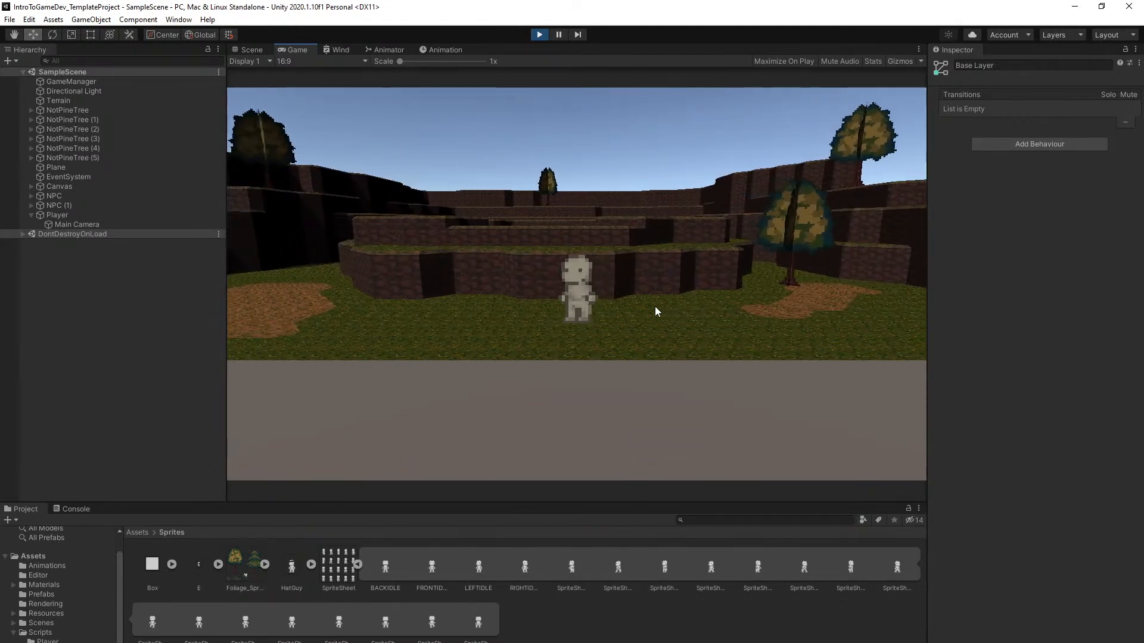
{"action": "key", "text": "a"}
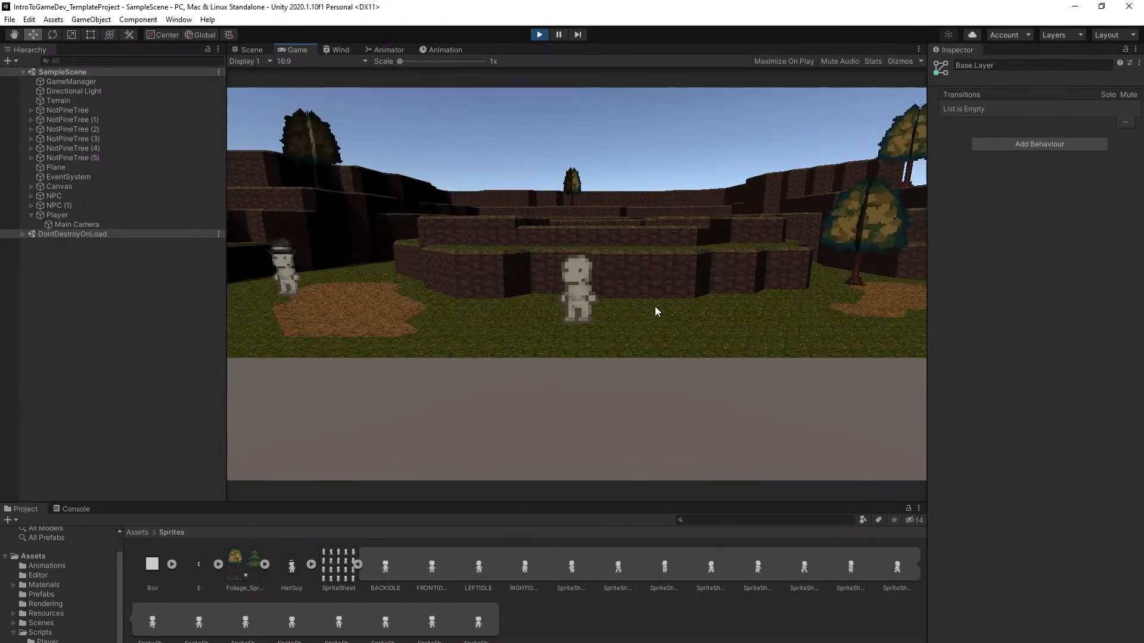
{"action": "key", "text": "a"}
{"action": "key", "text": "d"}
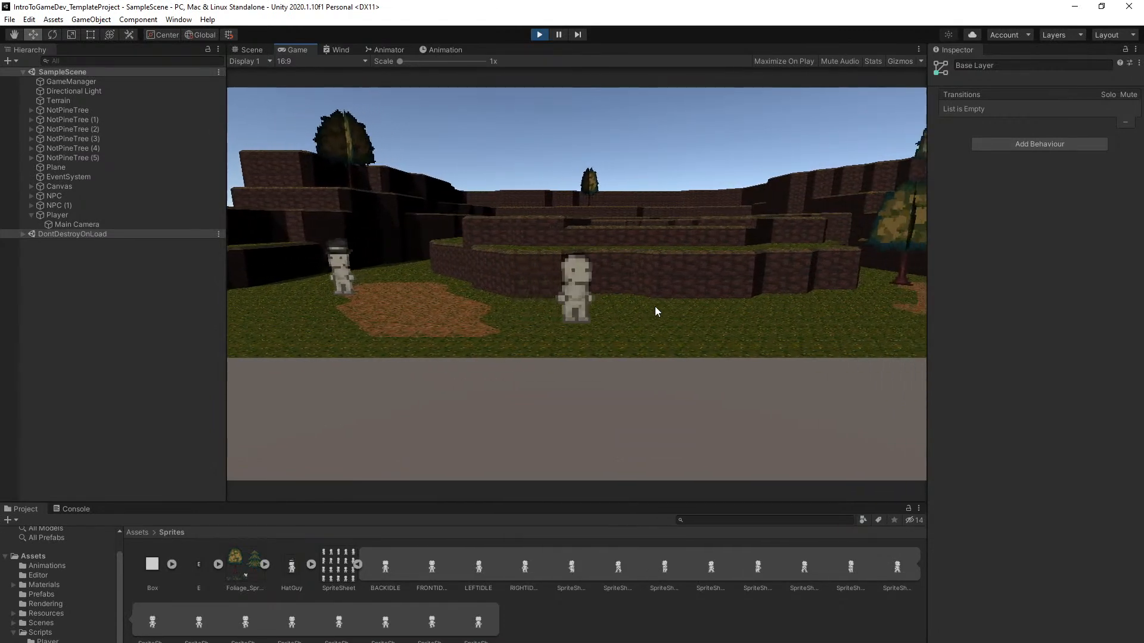
{"action": "key", "text": "a"}
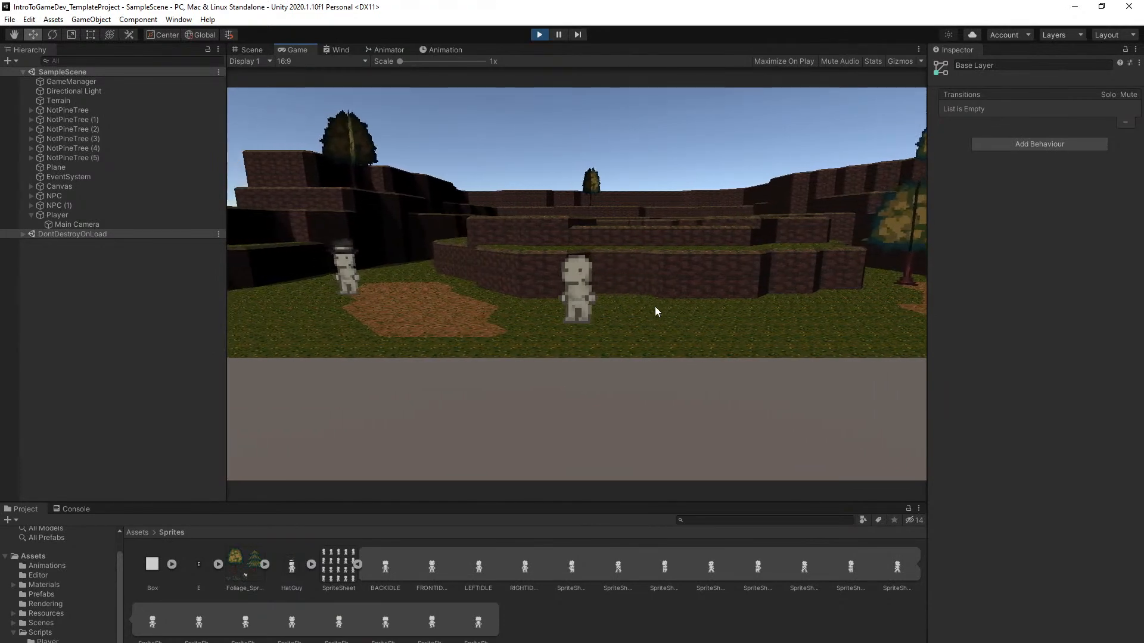
{"action": "key", "text": "a"}
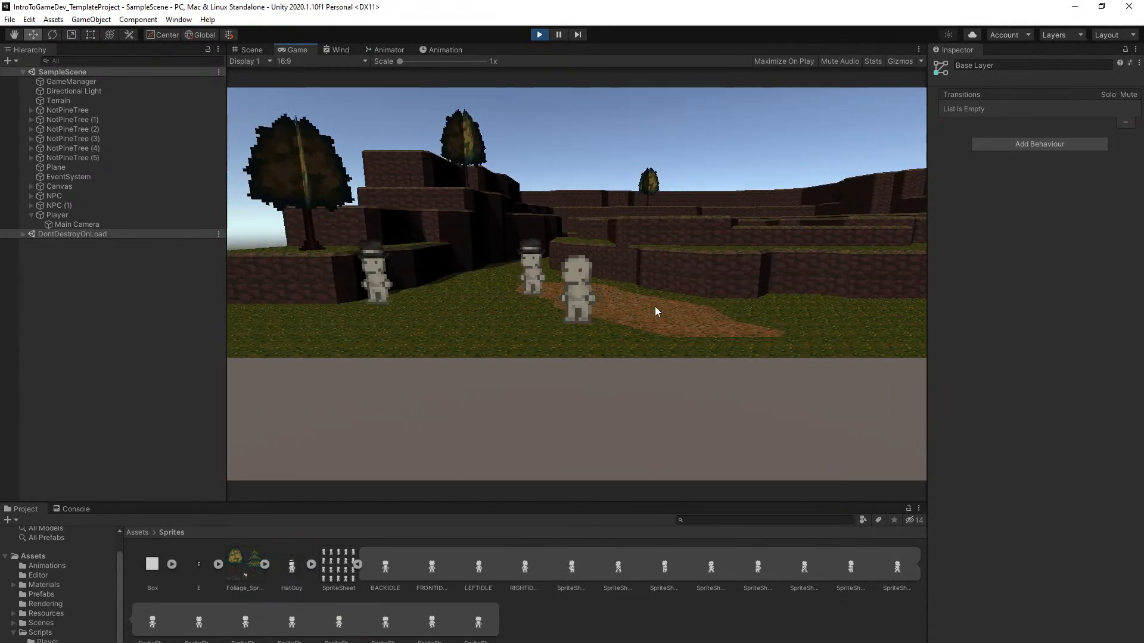
{"action": "key", "text": "d"}
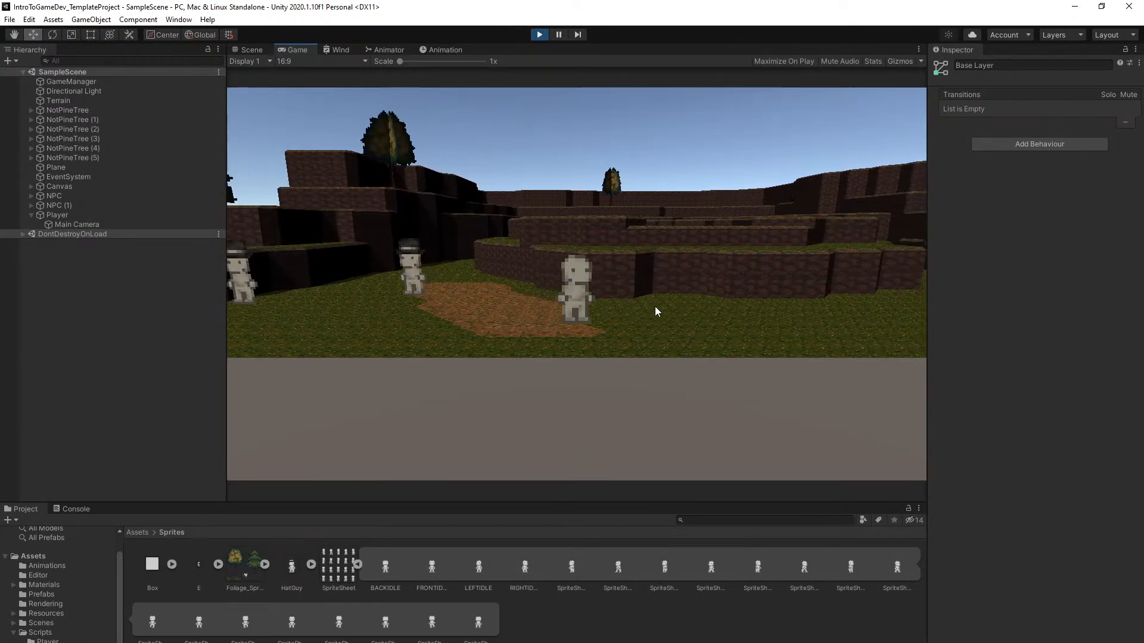
{"action": "key", "text": "w"}
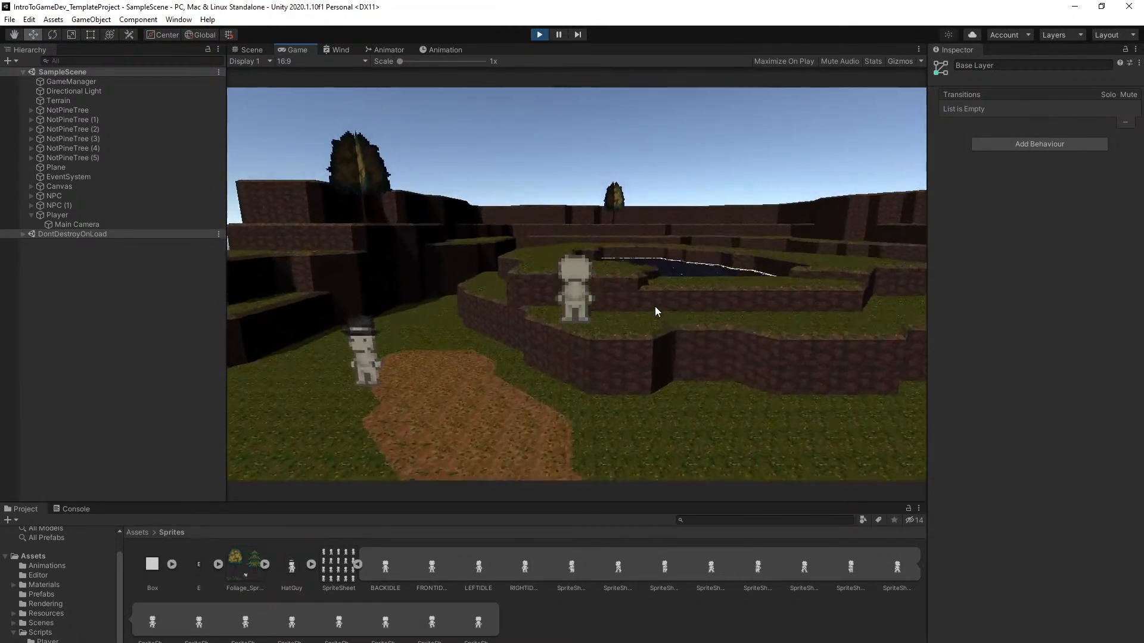
{"action": "key", "text": "d"}
{"action": "key", "text": "a"}
{"action": "key", "text": "s"}
{"action": "key", "text": "d"}
{"action": "key", "text": "w"}
{"action": "key", "text": "a"}
{"action": "key", "text": "s"}
{"action": "key", "text": "d"}
{"action": "key", "text": "w"}
{"action": "key", "text": "a"}
{"action": "key", "text": "s"}
{"action": "key", "text": "d"}
{"action": "key", "text": "w"}
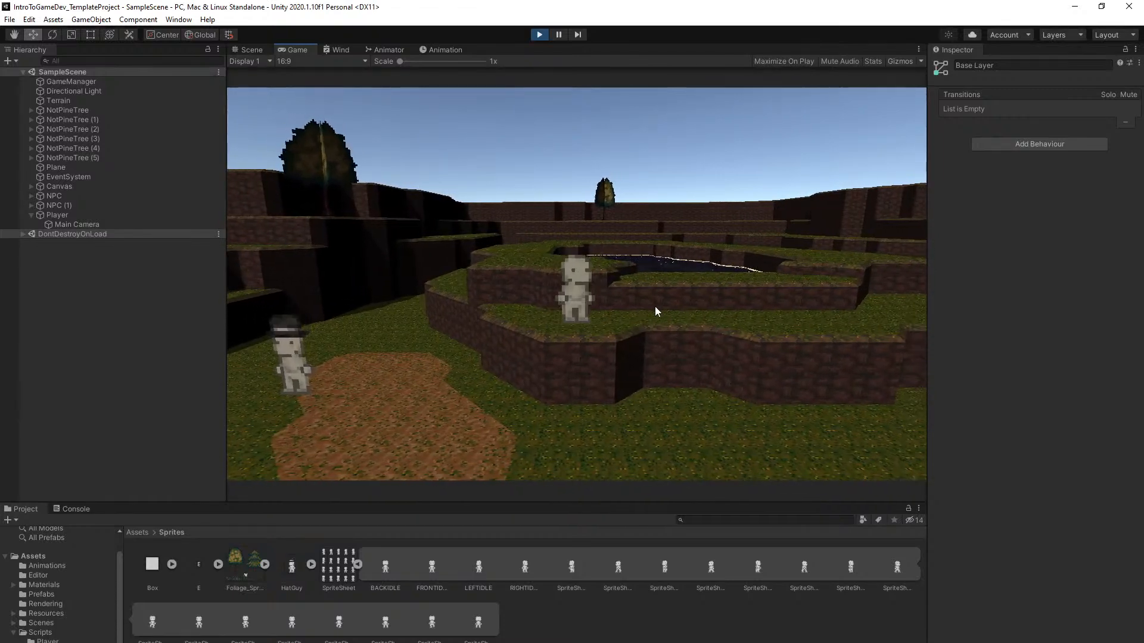
{"action": "key", "text": "a"}
{"action": "key", "text": "s"}
{"action": "key", "text": "s"}
{"action": "key", "text": "a"}
{"action": "key", "text": "d"}
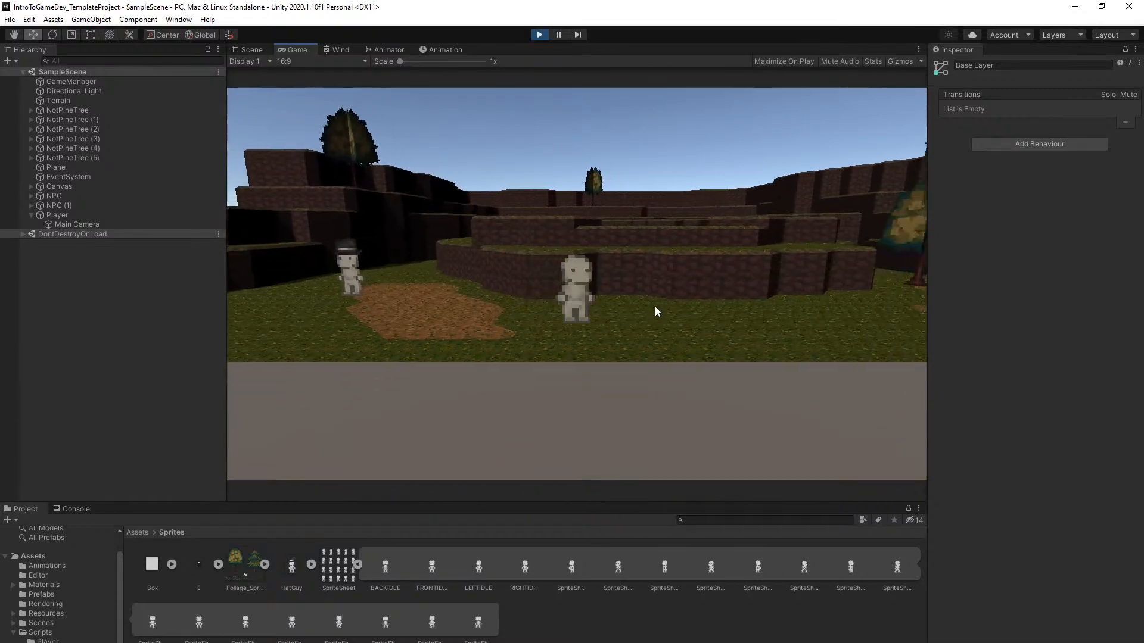
{"action": "key", "text": "w"}
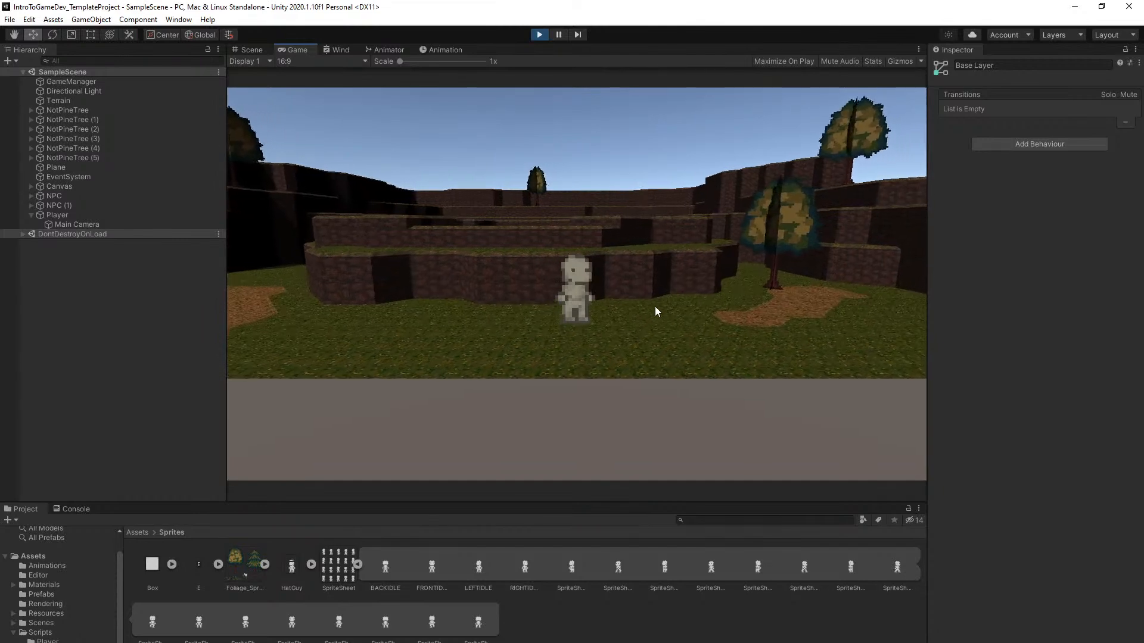
{"action": "key", "text": "w"}
{"action": "key", "text": "s"}
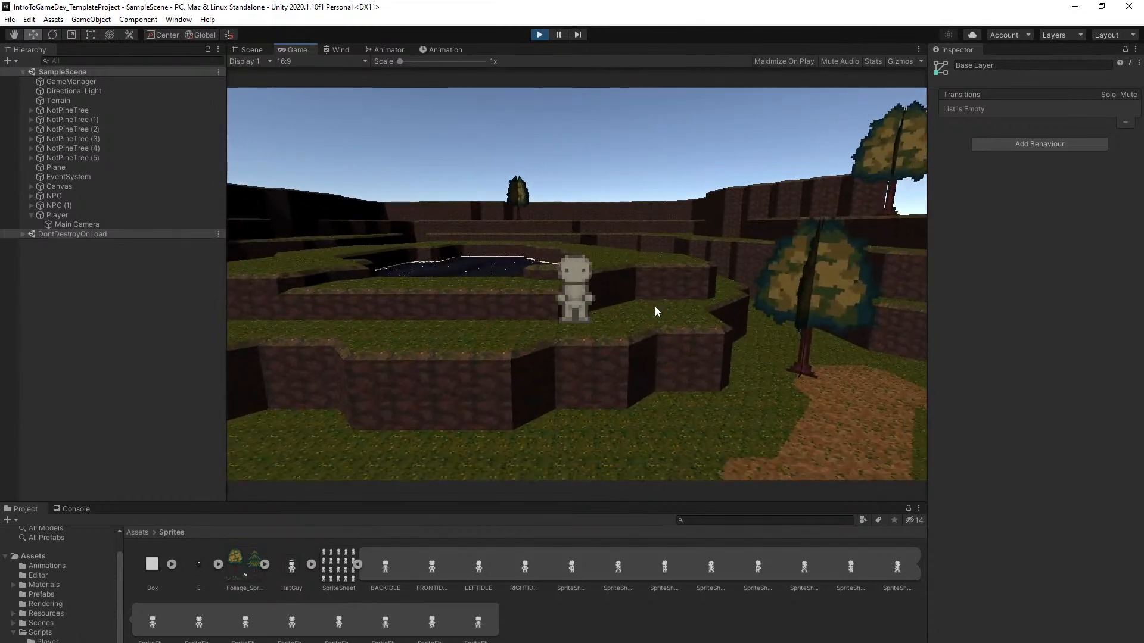
{"action": "key", "text": "d"}
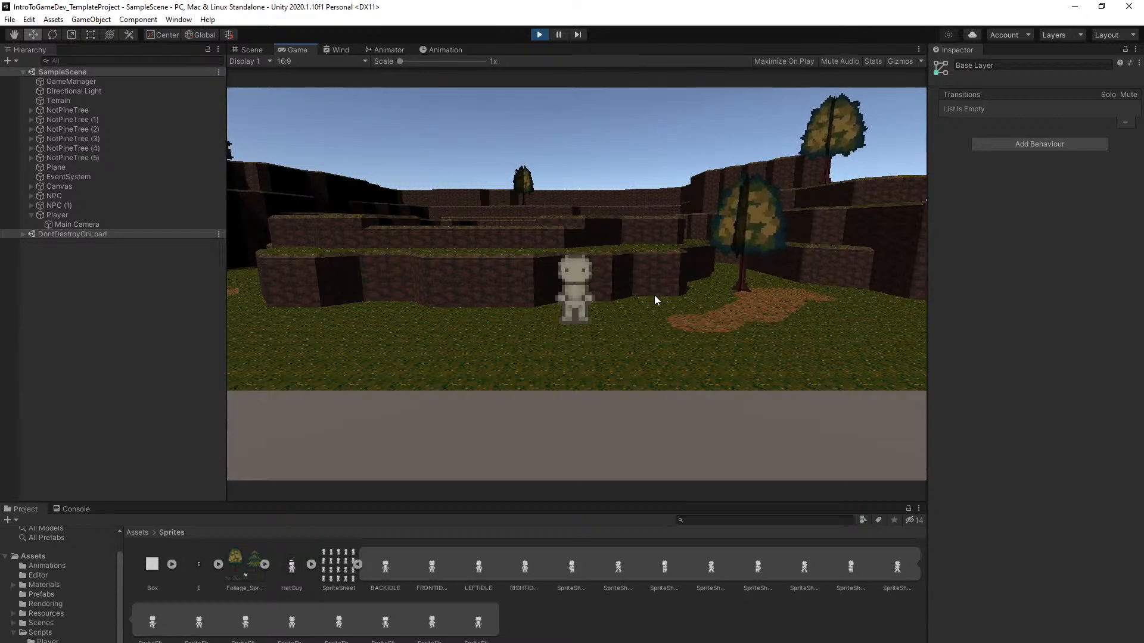
{"action": "key", "text": "w"}
{"action": "key", "text": "w"}
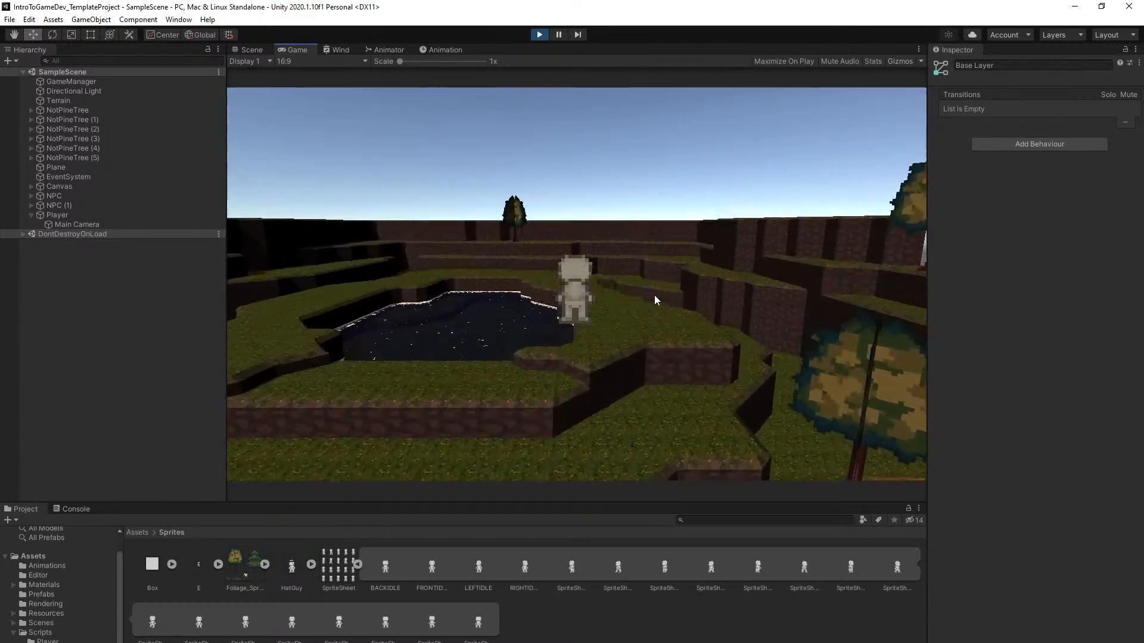
{"action": "key", "text": "w"}
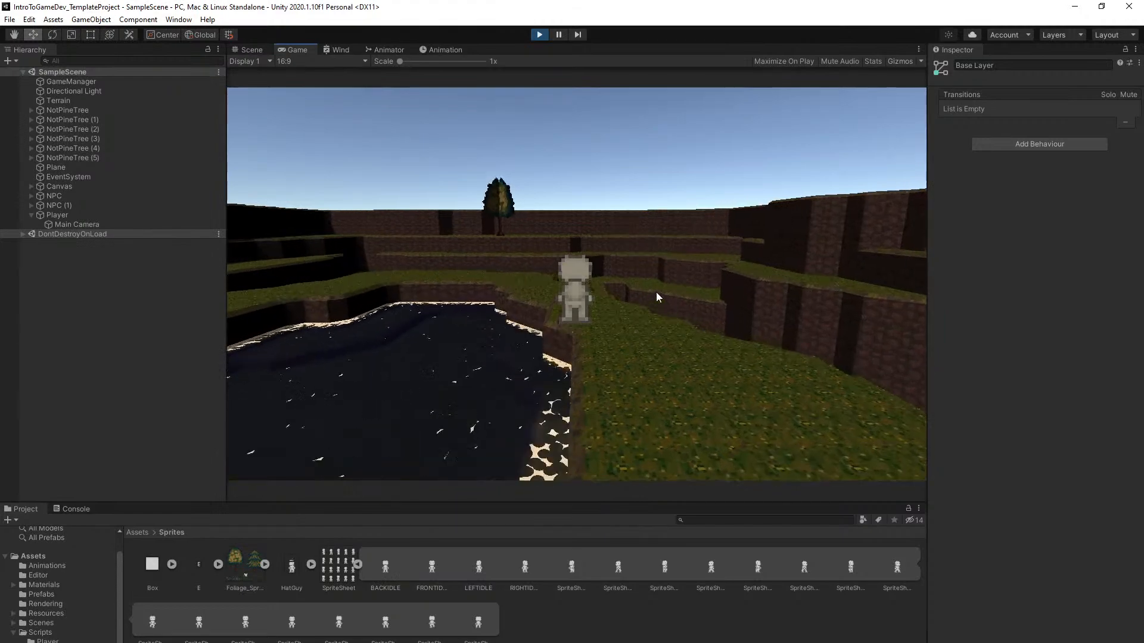
{"action": "key", "text": "a"}
{"action": "key", "text": "a"}
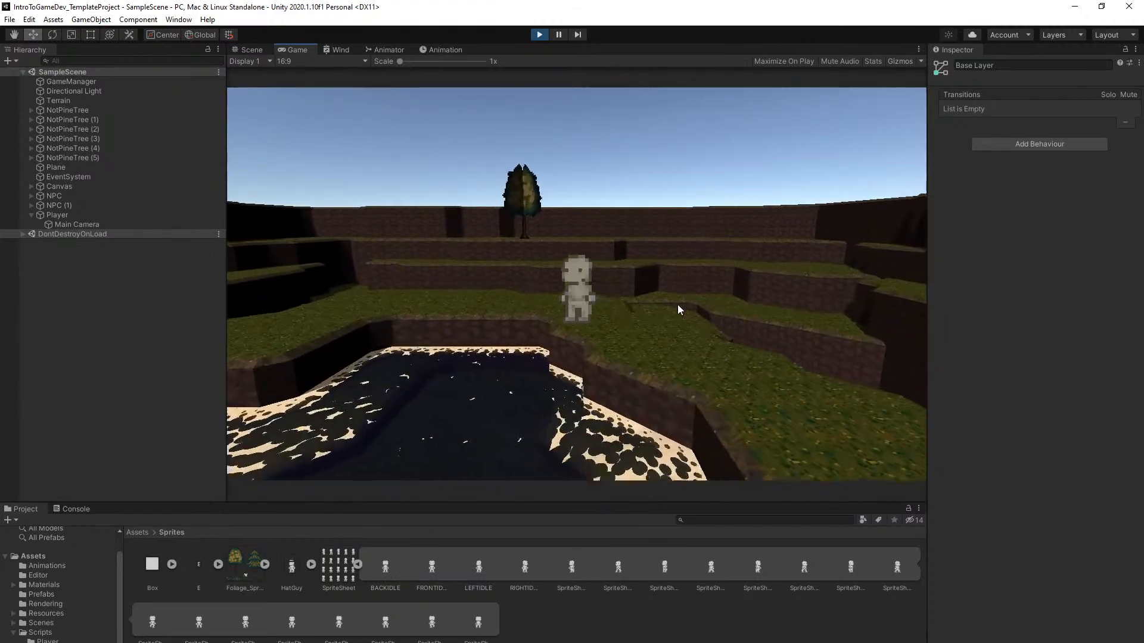
{"action": "key", "text": "a"}
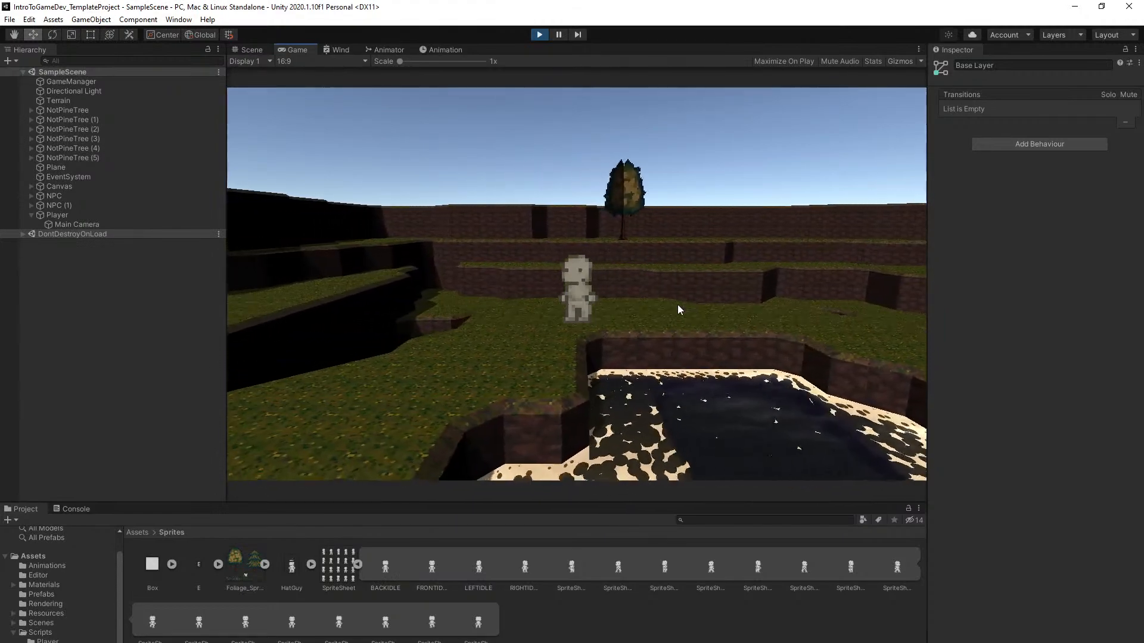
{"action": "key", "text": "s"}
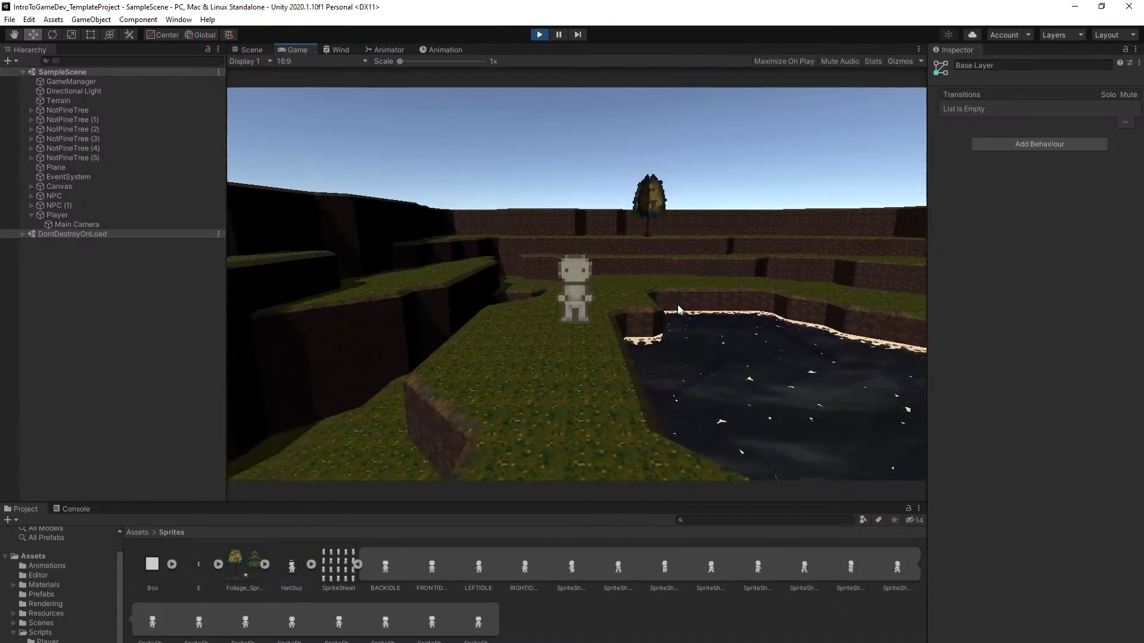
{"action": "key", "text": "s"}
{"action": "key", "text": "d"}
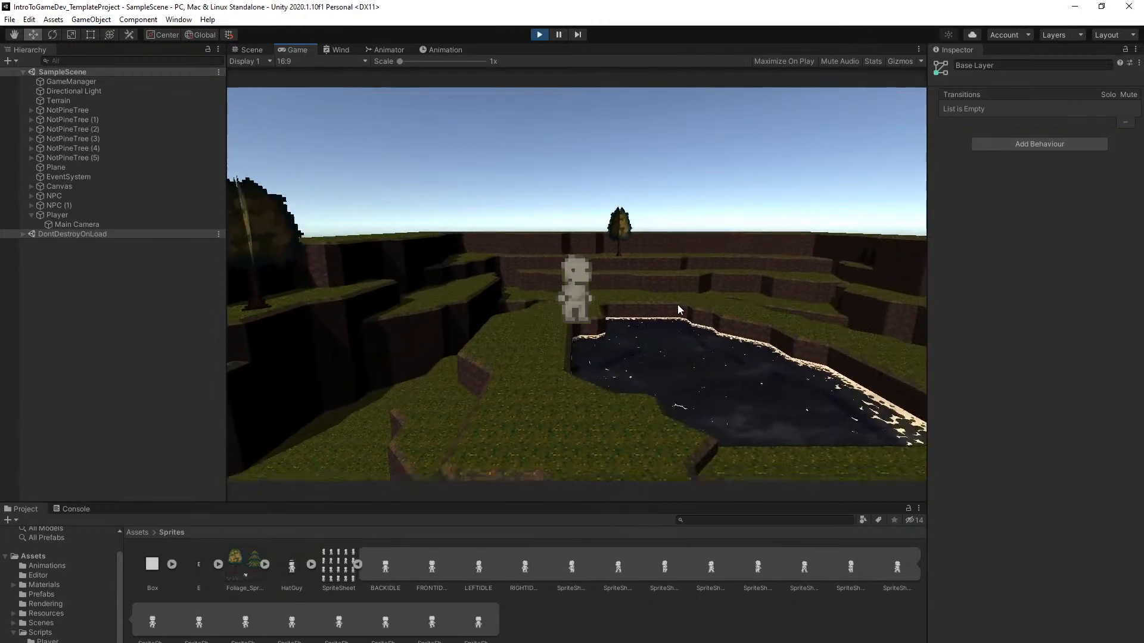
{"action": "key", "text": "s"}
{"action": "key", "text": "d"}
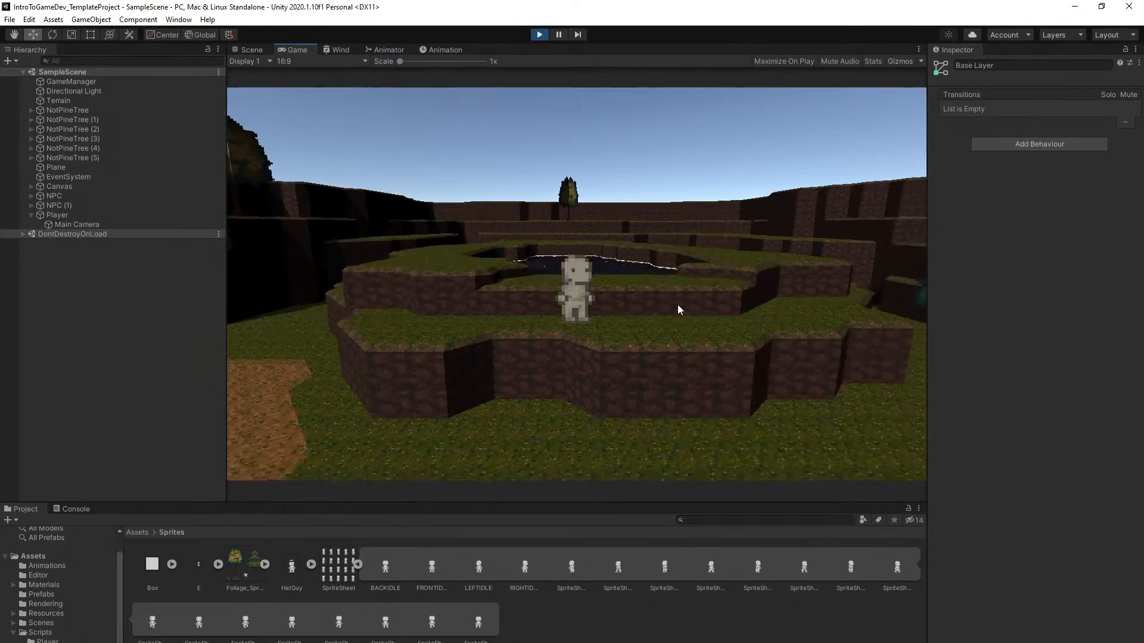
{"action": "key", "text": "s"}
{"action": "key", "text": "space"}
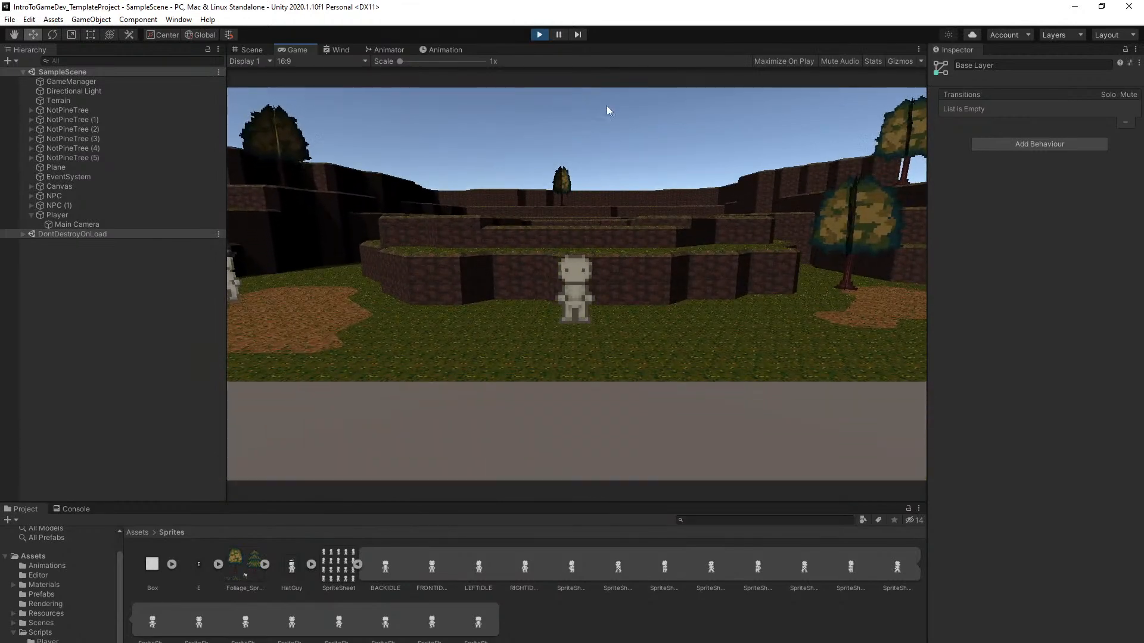
{"action": "left_click", "coordinate": [538, 36]}
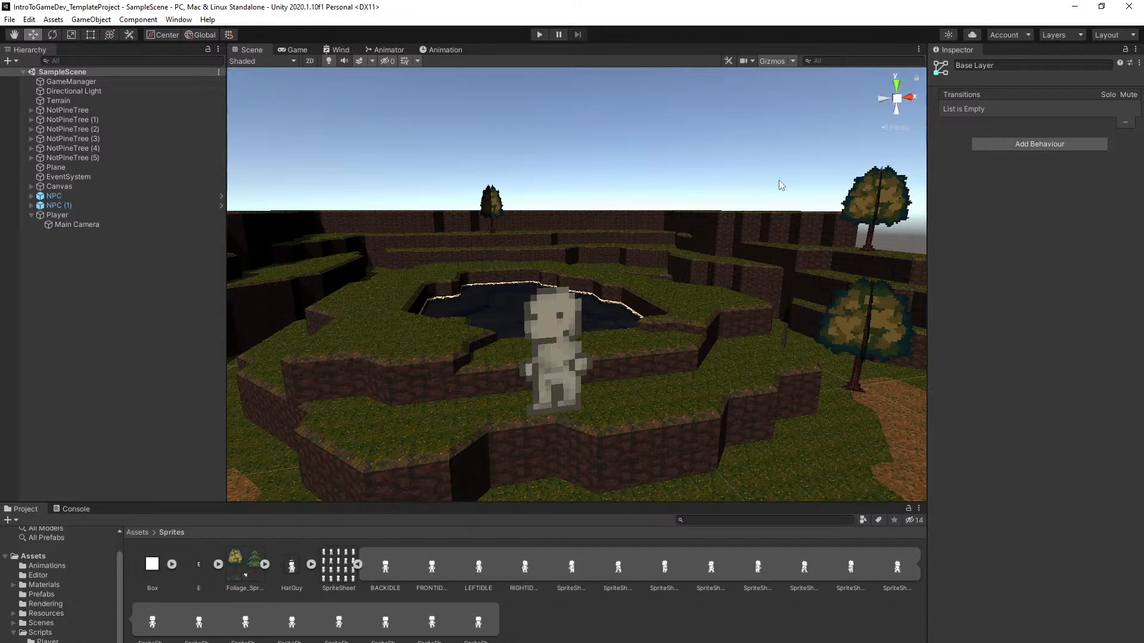
Select the Player and bring up its animation clips in the Animation window
{"action": "left_click", "coordinate": [448, 47]}
{"action": "left_click", "coordinate": [84, 214]}
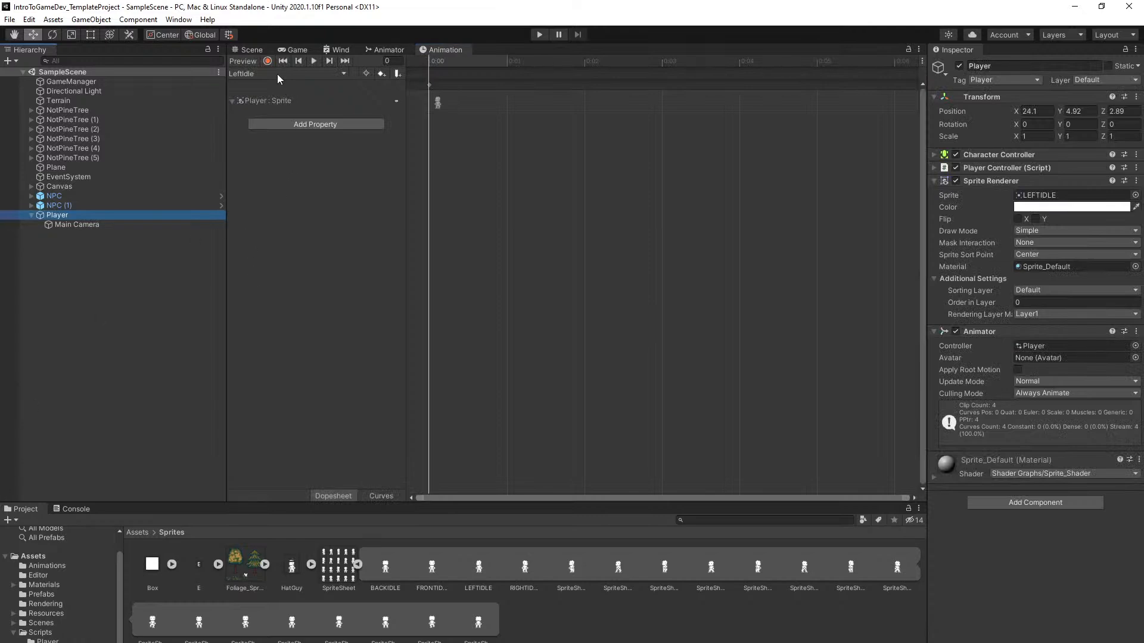
{"action": "left_click", "coordinate": [277, 74]}
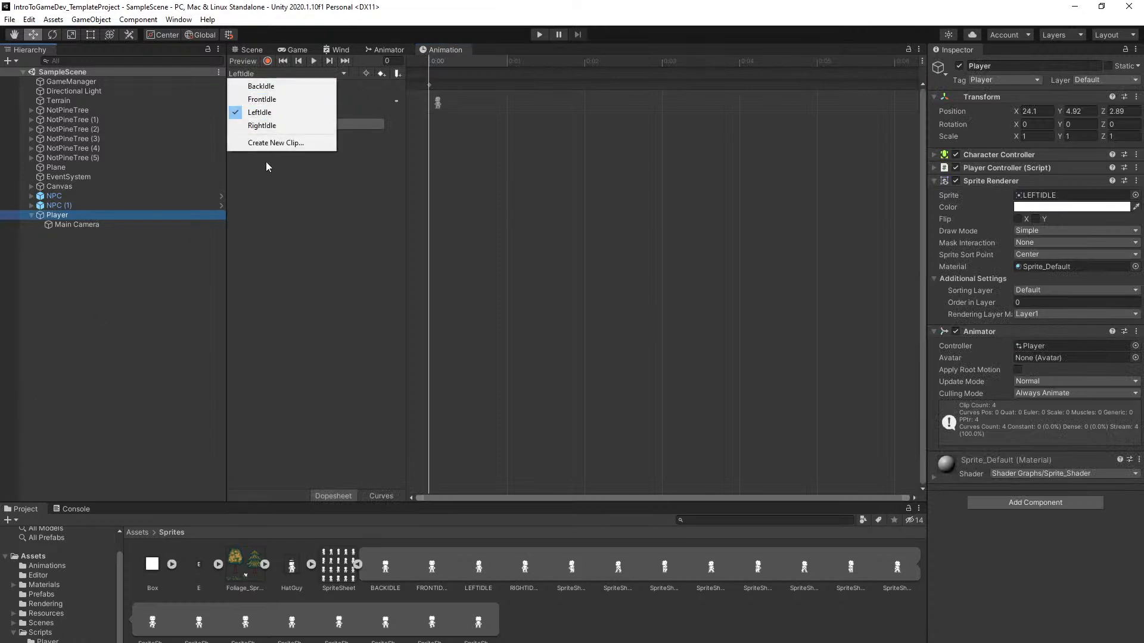
{"action": "left_click", "coordinate": [276, 143]}
{"action": "type", "text": "Left"}
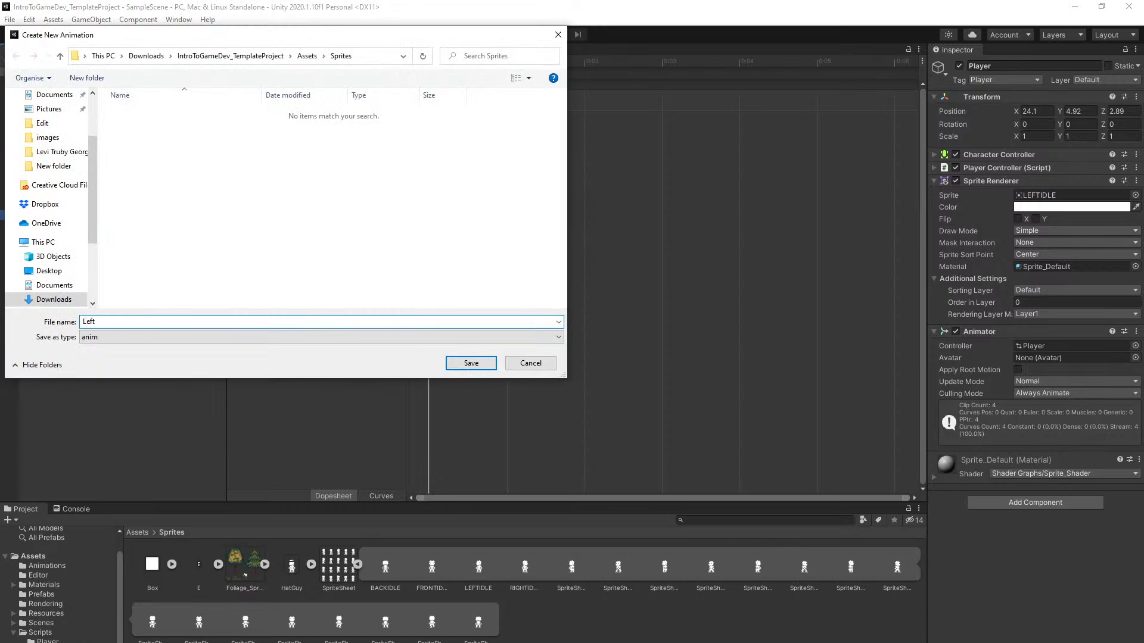
{"action": "left_click", "coordinate": [530, 363]}
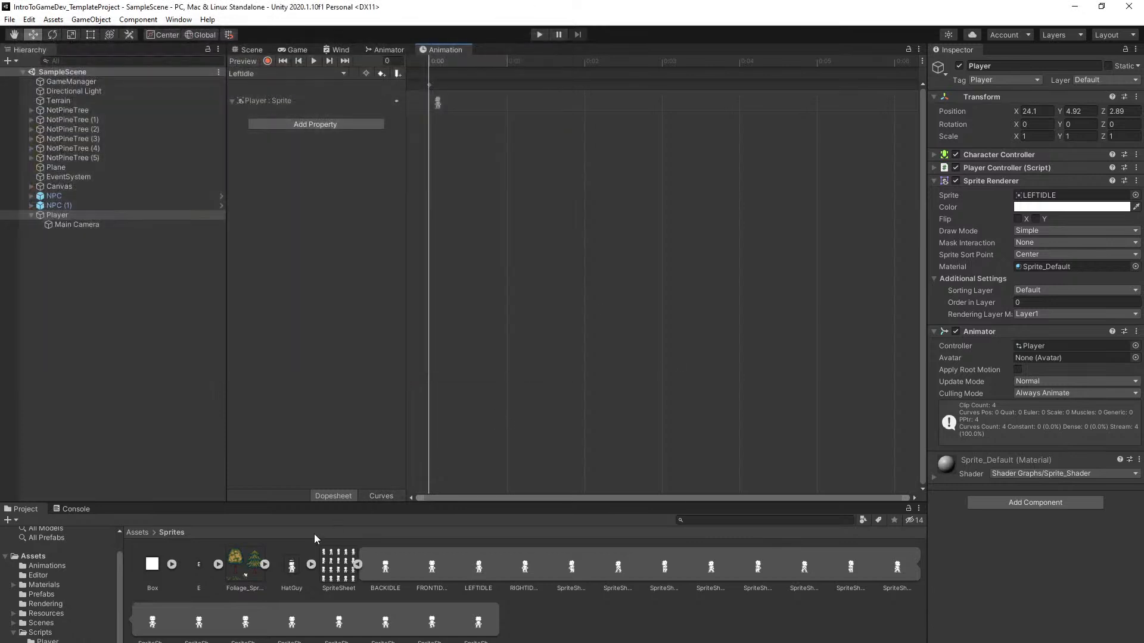
Create a new Player animation clip named LeftWalk in the Assets/Animations folder
{"action": "left_click", "coordinate": [139, 533]}
{"action": "double_click", "coordinate": [151, 564]}
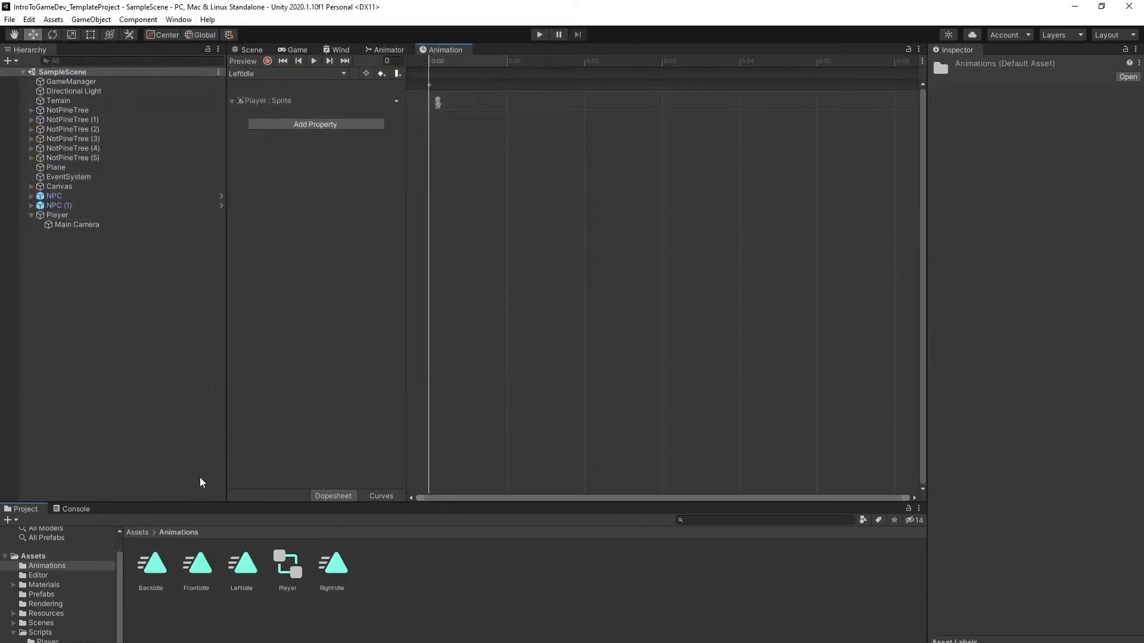
{"action": "left_click", "coordinate": [250, 74]}
{"action": "left_click", "coordinate": [271, 148]}
{"action": "type", "text": "L"}
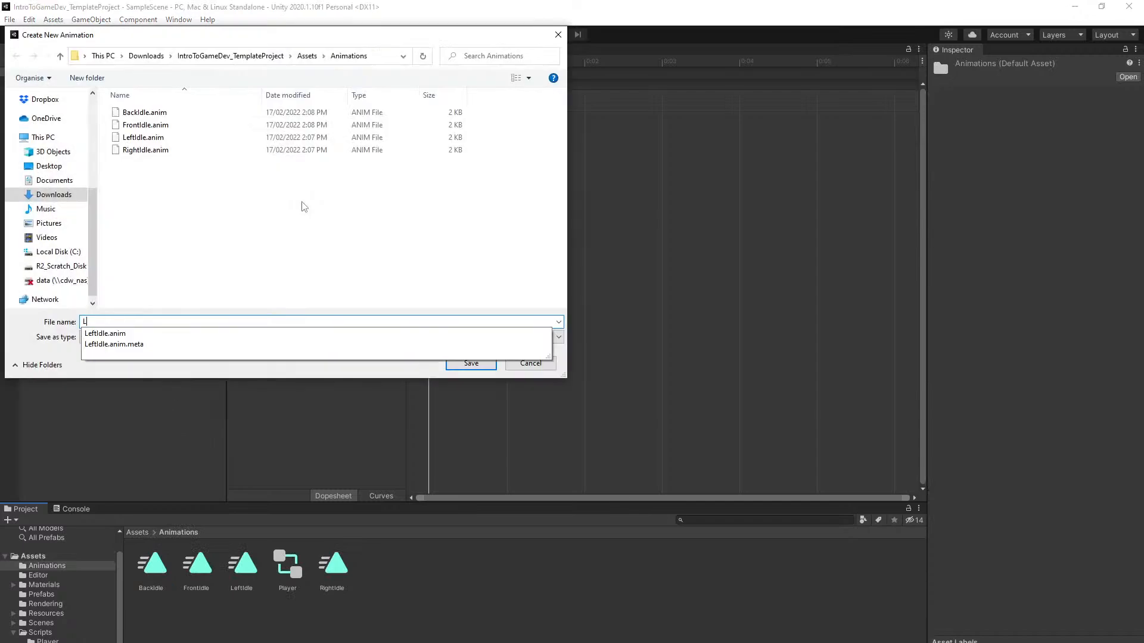
{"action": "type", "text": "eftWalk"}
{"action": "key", "text": "Return"}
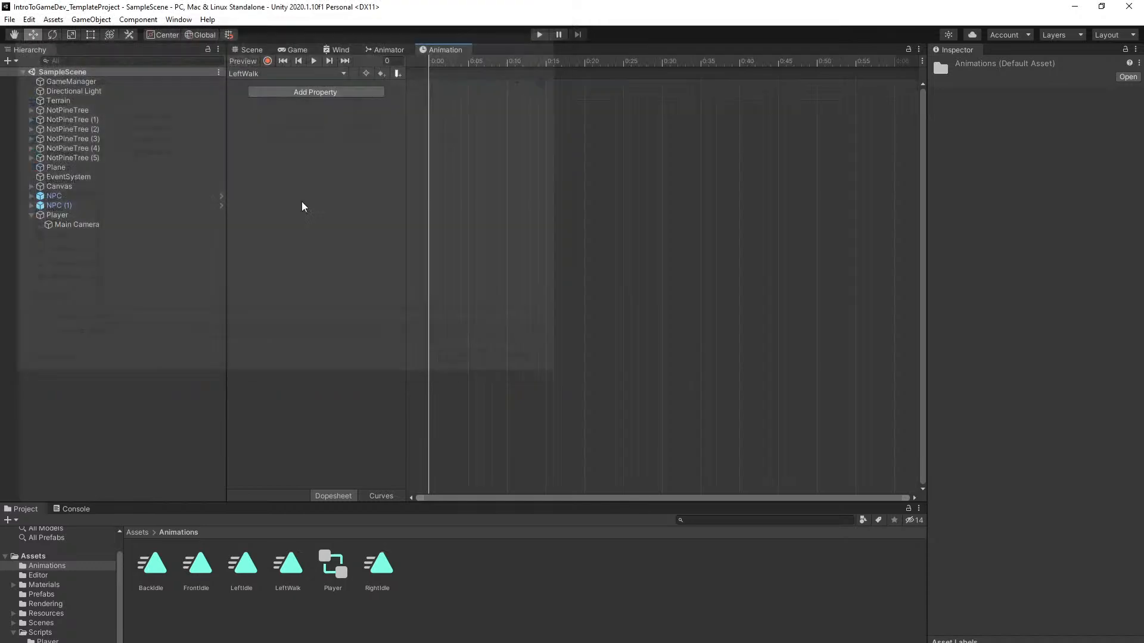
Check the Player's clip list and the states in its Animator graph, and return to the LeftWalk clip's timeline
{"action": "left_click", "coordinate": [276, 74]}
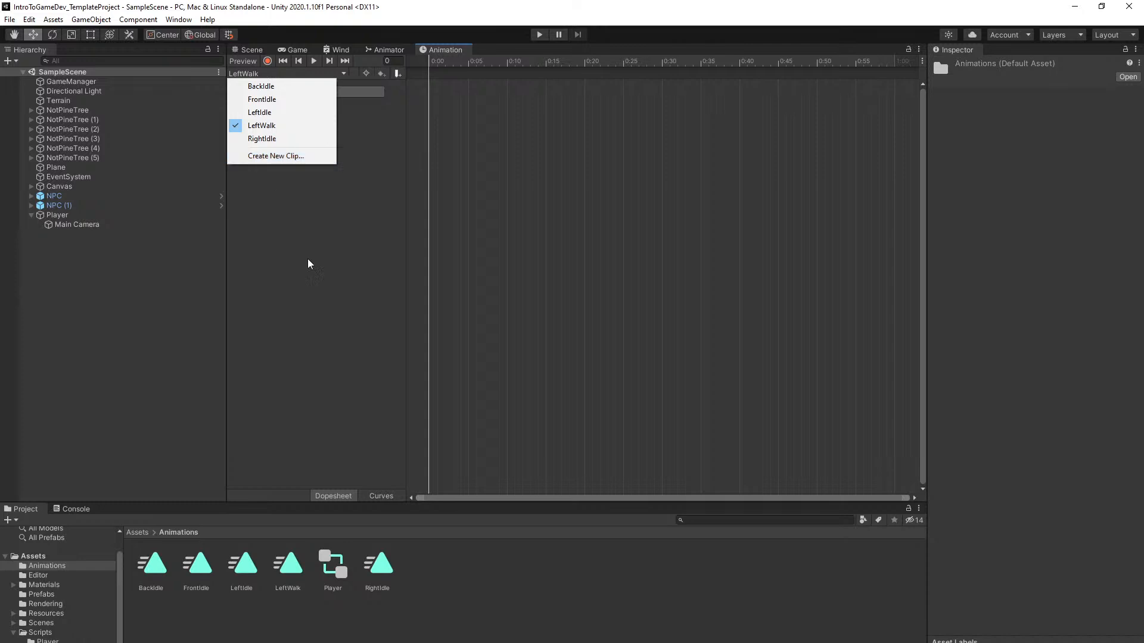
{"action": "left_click", "coordinate": [361, 360]}
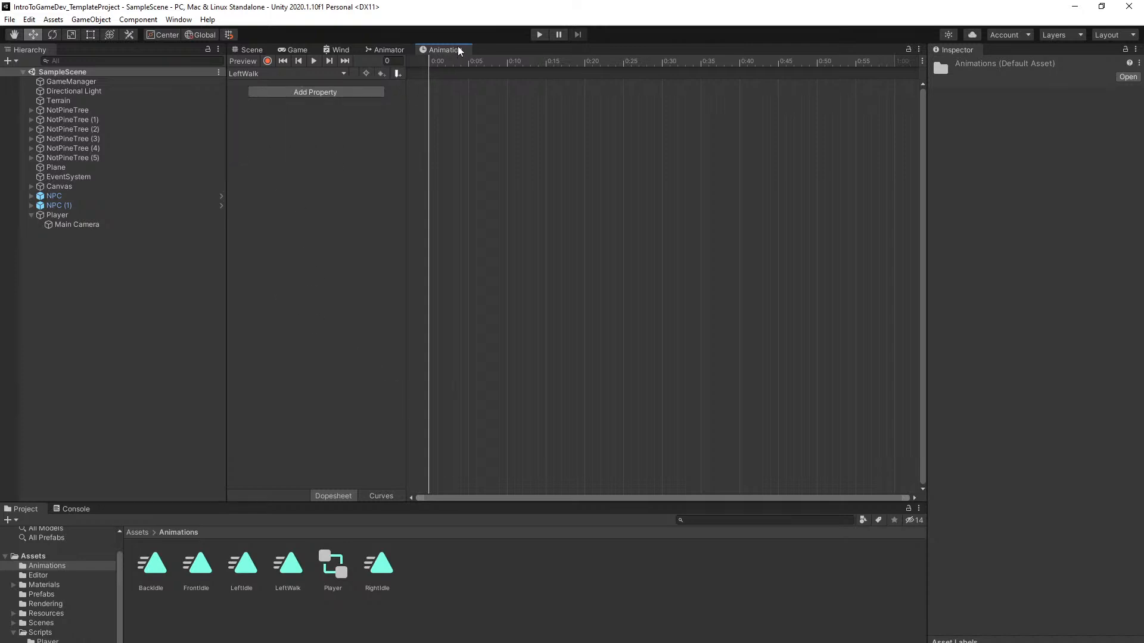
{"action": "left_click", "coordinate": [401, 51]}
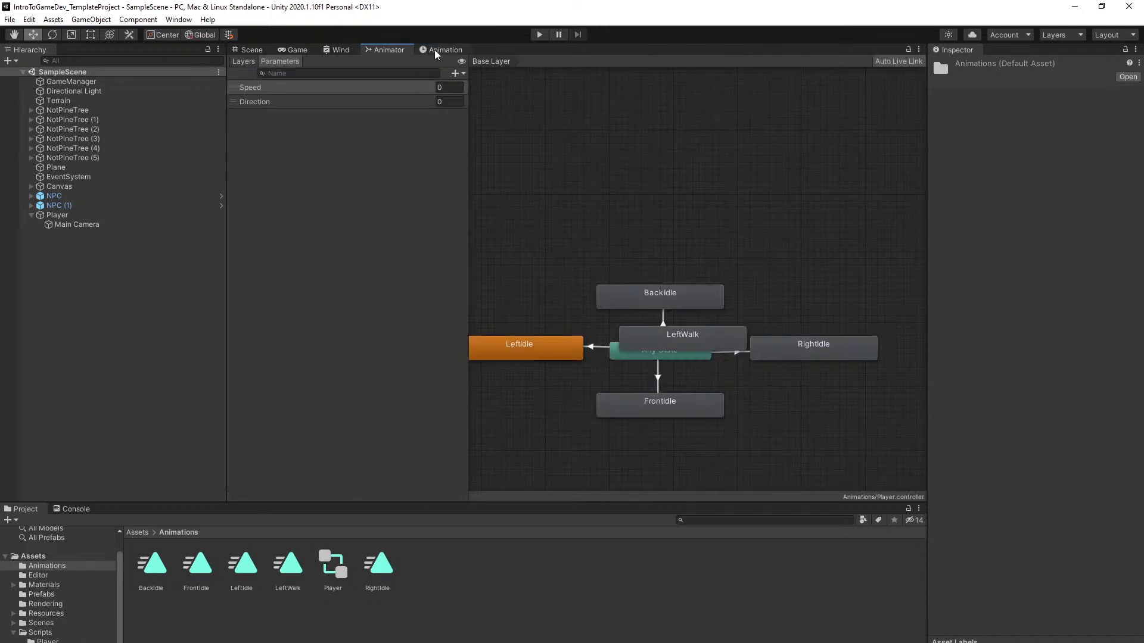
{"action": "left_click", "coordinate": [454, 52]}
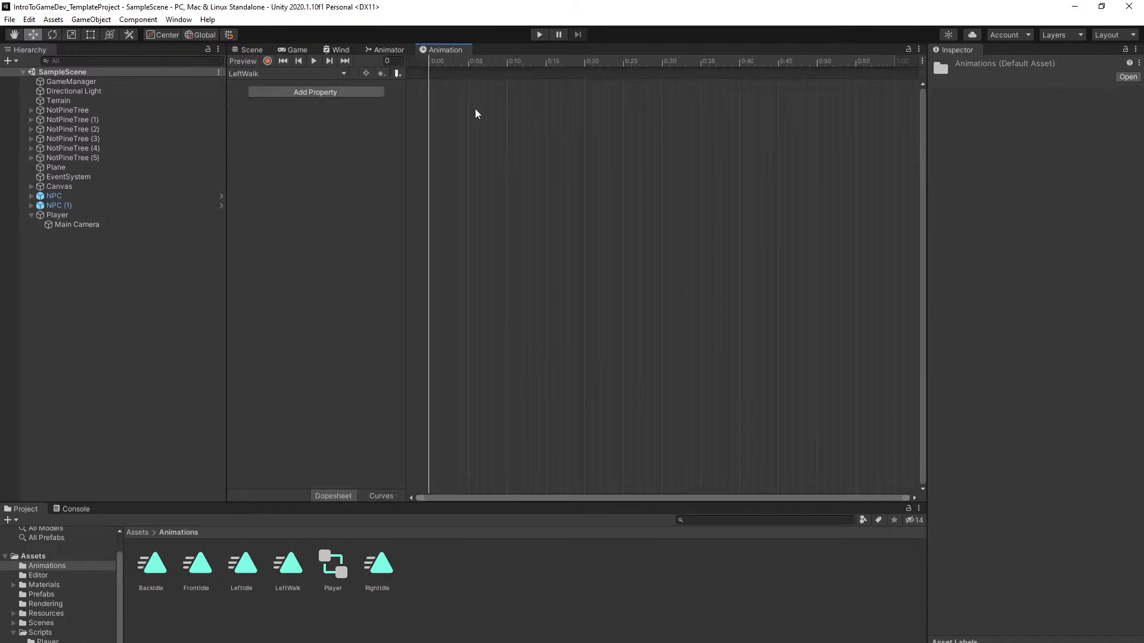
Reselect the Player and open its list of animation clips
{"action": "left_click", "coordinate": [82, 215]}
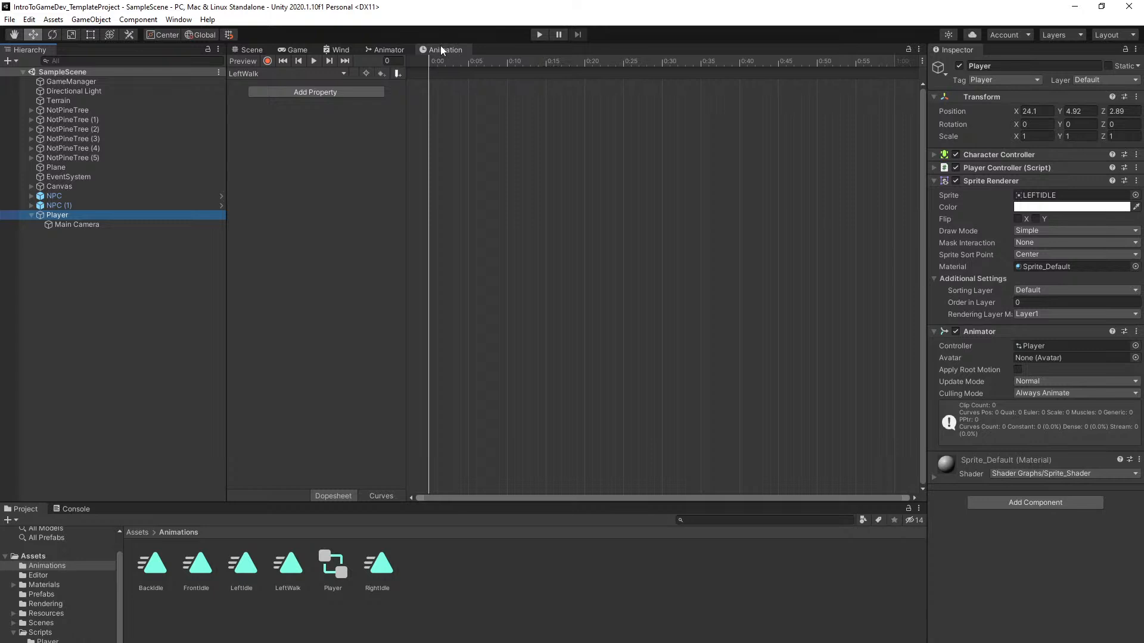
{"action": "left_click", "coordinate": [255, 74]}
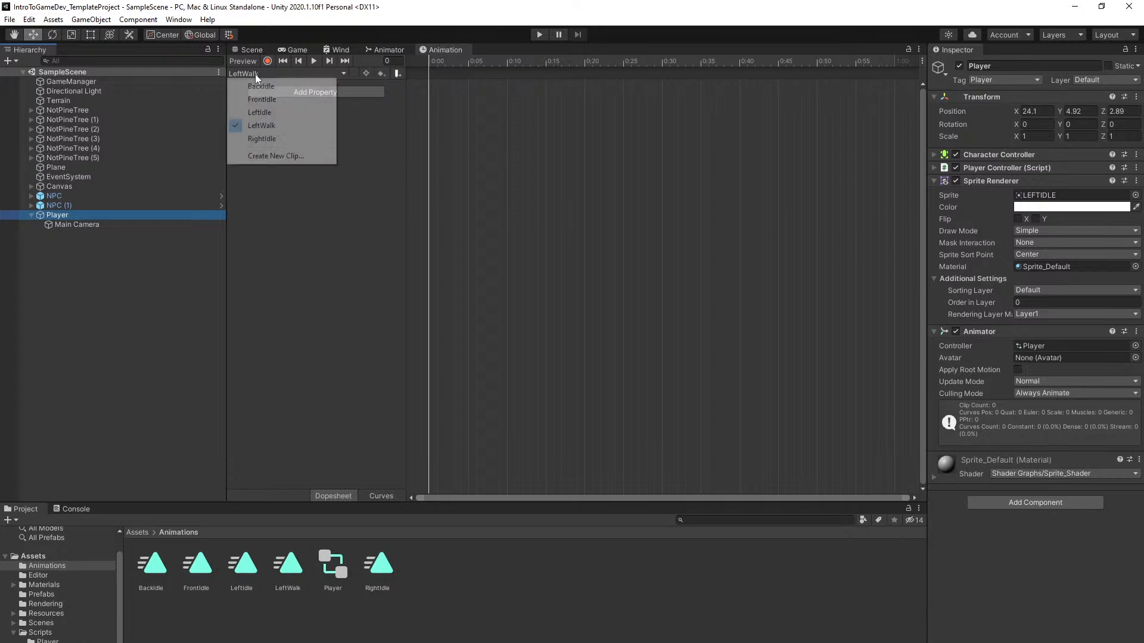
Create a new animation clip for the Player and save it as RightWalk in the Animations folder
{"action": "left_click", "coordinate": [281, 157]}
{"action": "type", "text": "RightWalk"}
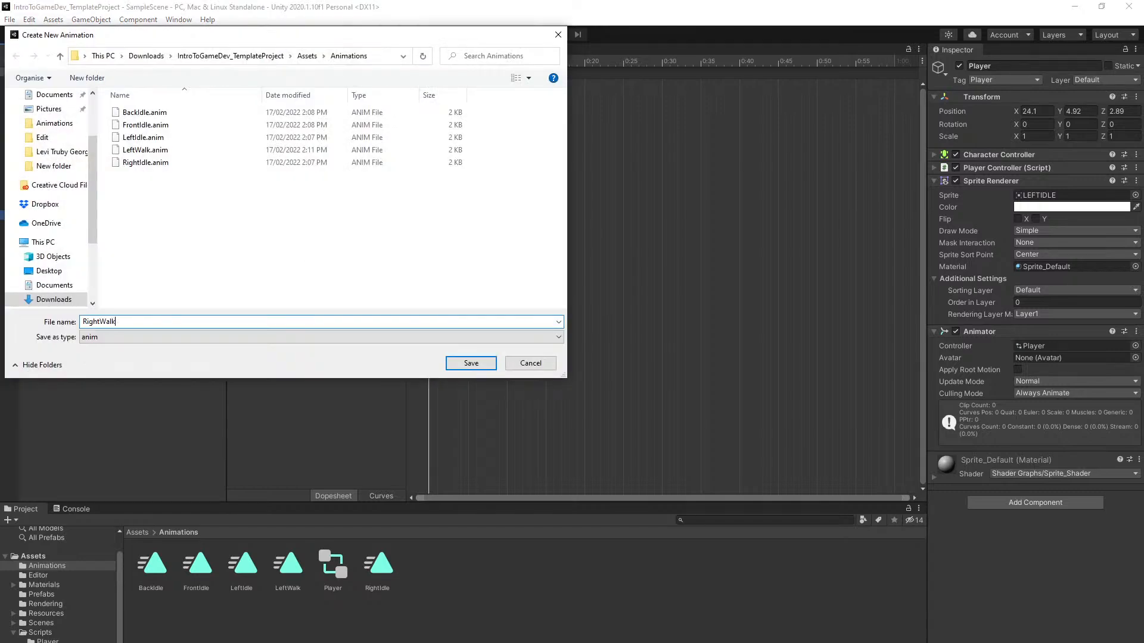
{"action": "key", "text": "Return"}
Create another Player animation clip and save it as FrontWalk
{"action": "left_click", "coordinate": [276, 169]}
{"action": "type", "text": "Wa"}
{"action": "key", "text": "BackSpace"}
{"action": "key", "text": "BackSpace"}
{"action": "type", "text": "FrontWalk"}
{"action": "key", "text": "Return"}
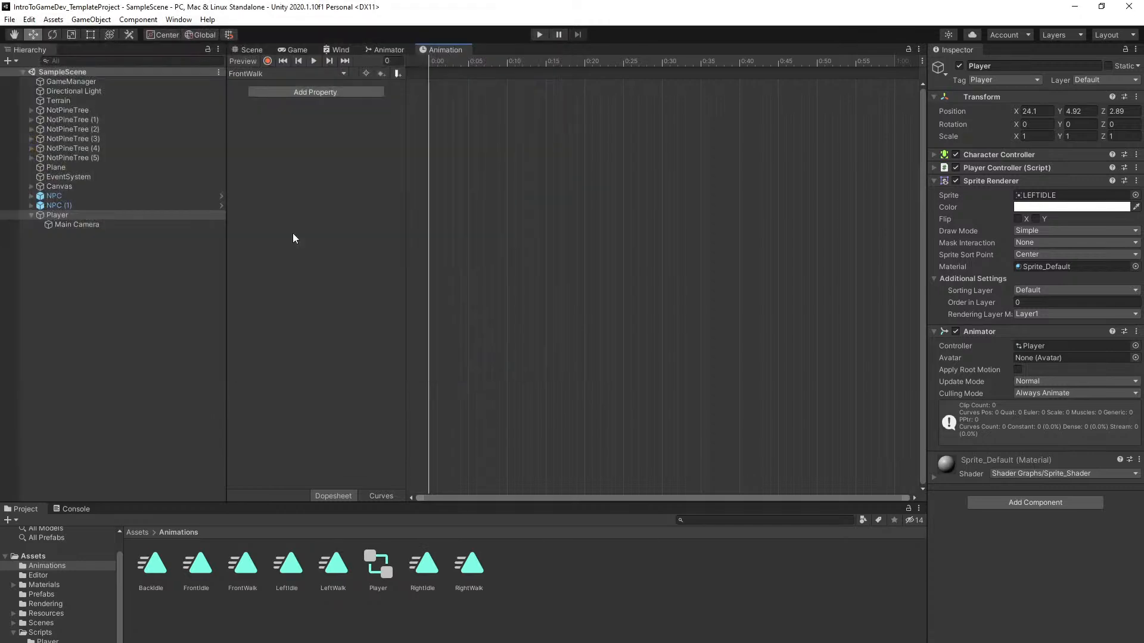
Create another Player animation clip and save it as BackWalk
{"action": "left_click", "coordinate": [269, 74]}
{"action": "left_click", "coordinate": [276, 182]}
{"action": "type", "text": "BackWalk"}
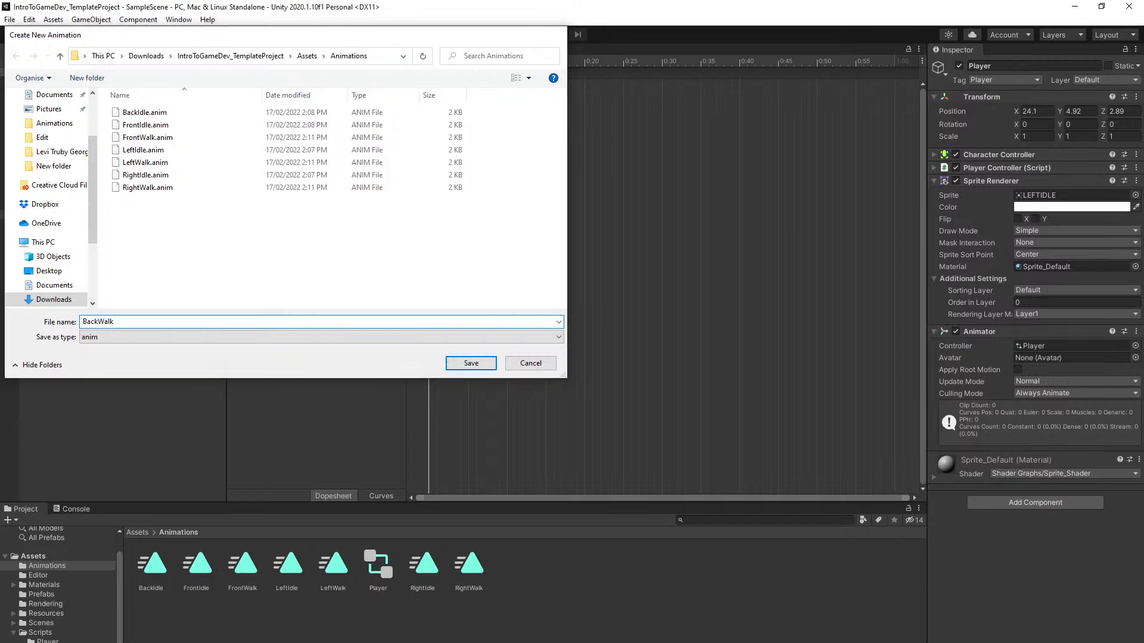
{"action": "key", "text": "Return"}
In the Player's Animator graph, place LeftWalk beneath LeftIdle and RightWalk beneath RightIdle, moving FrontIdle clear of the overlapping states
{"action": "left_click", "coordinate": [389, 51]}
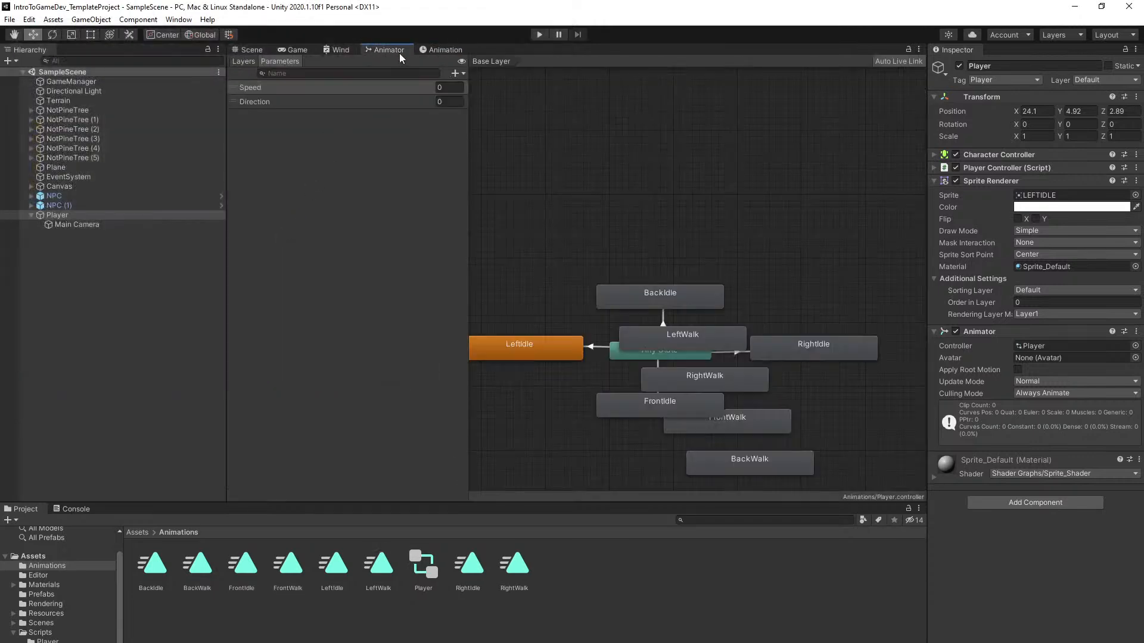
{"action": "left_click_drag", "start_coordinate": [699, 327], "coordinate": [564, 363]}
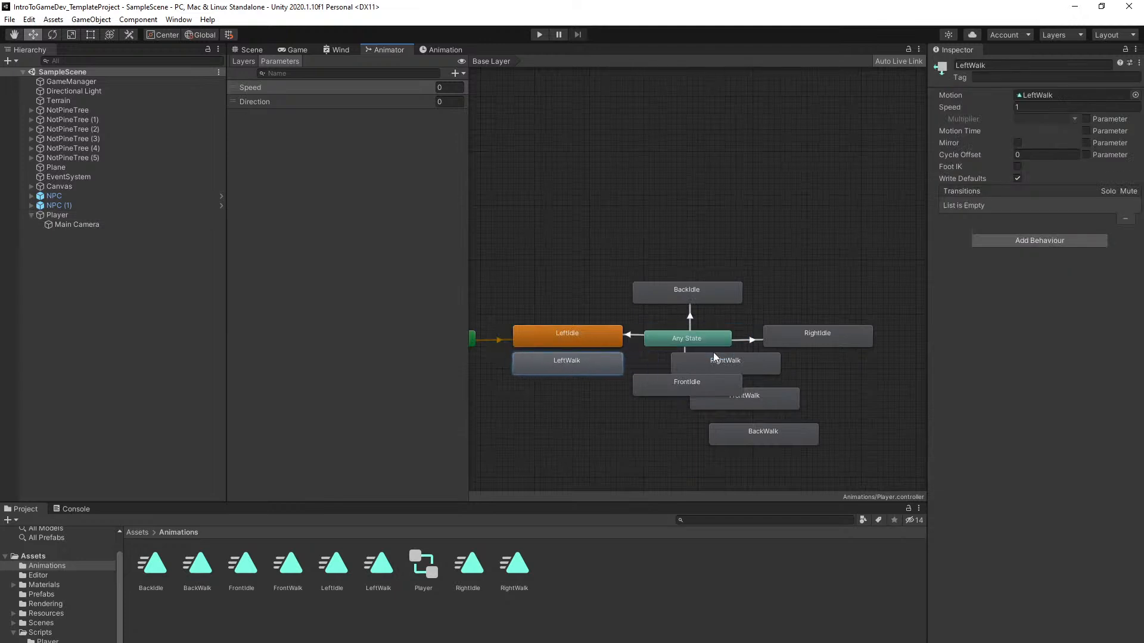
{"action": "left_click_drag", "start_coordinate": [682, 391], "coordinate": [634, 439]}
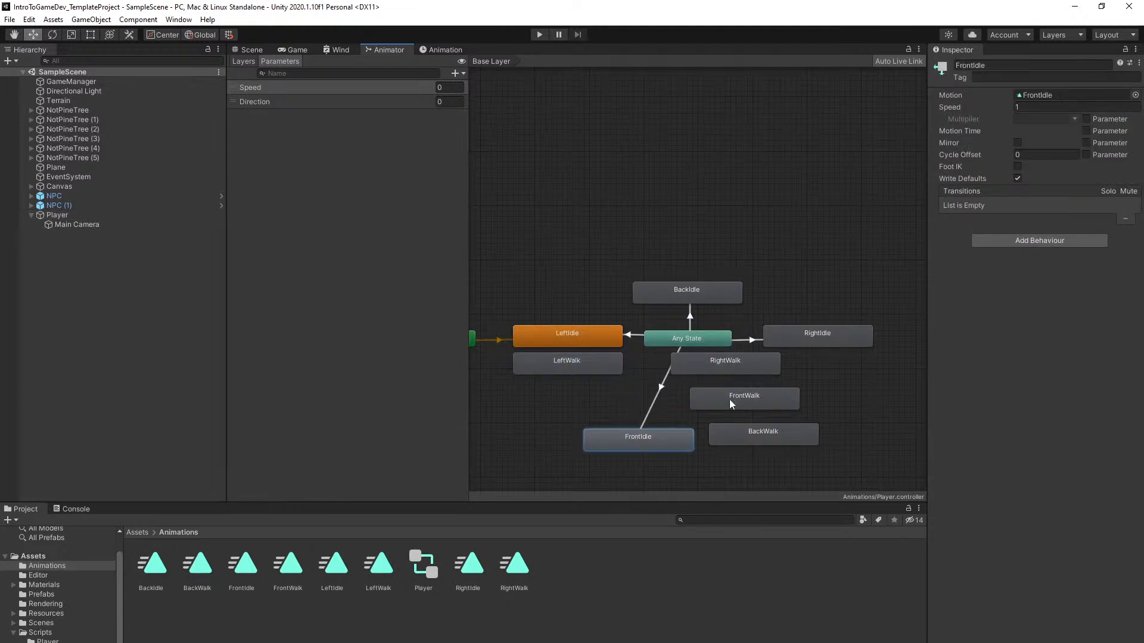
{"action": "left_click", "coordinate": [735, 372]}
{"action": "left_click_drag", "start_coordinate": [735, 372], "coordinate": [824, 367]}
Arrange BackIdle and BackWalk side by side above Any State, and FrontIdle and FrontWalk side by side below it
{"action": "left_click_drag", "start_coordinate": [739, 397], "coordinate": [676, 425]}
{"action": "left_click_drag", "start_coordinate": [761, 435], "coordinate": [731, 344]}
{"action": "left_click_drag", "start_coordinate": [704, 288], "coordinate": [617, 267]}
{"action": "left_click_drag", "start_coordinate": [699, 337], "coordinate": [721, 270]}
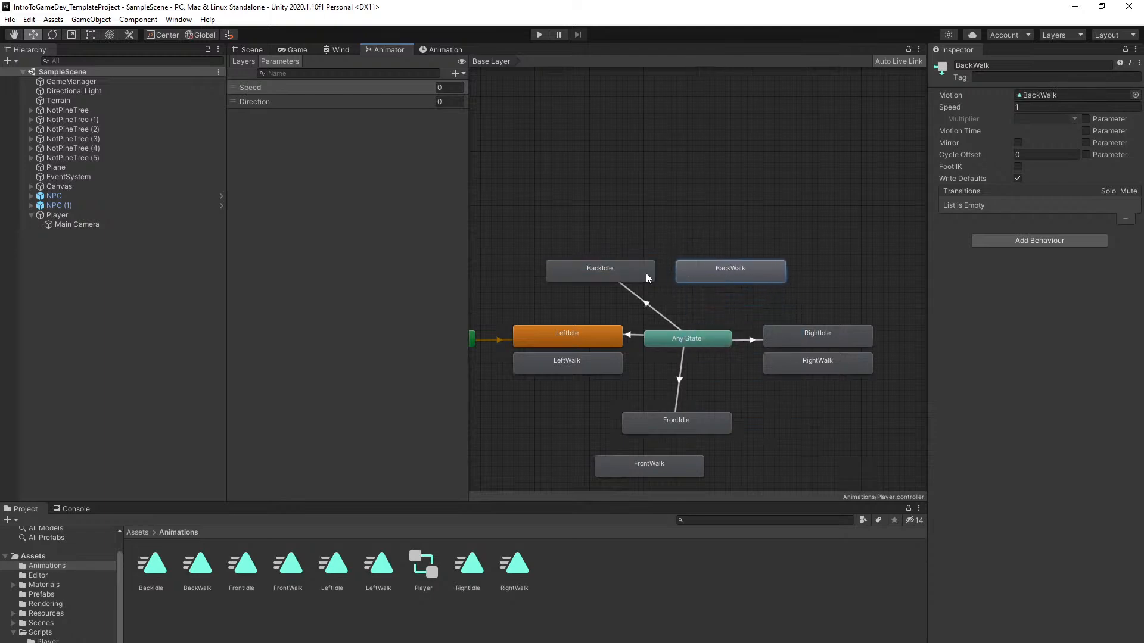
{"action": "left_click_drag", "start_coordinate": [646, 274], "coordinate": [660, 273]}
{"action": "left_click_drag", "start_coordinate": [664, 428], "coordinate": [594, 422]}
{"action": "left_click_drag", "start_coordinate": [650, 472], "coordinate": [723, 420]}
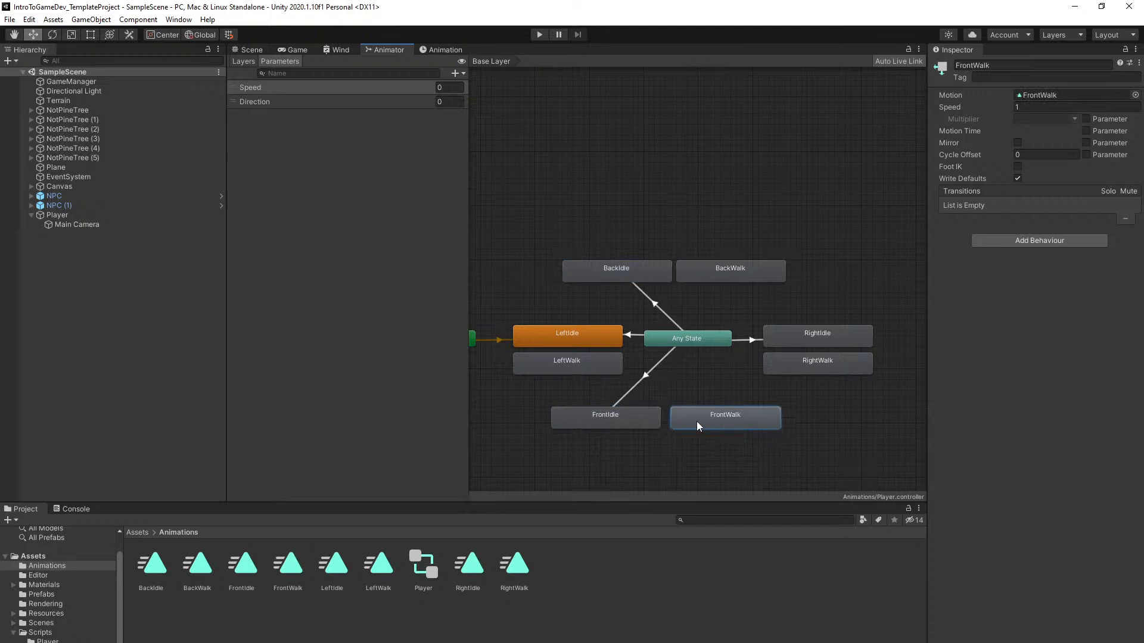
{"action": "left_click_drag", "start_coordinate": [642, 421], "coordinate": [648, 421]}
{"action": "left_click", "coordinate": [759, 452]}
{"action": "middle_click_drag", "start_coordinate": [759, 452], "coordinate": [718, 426]}
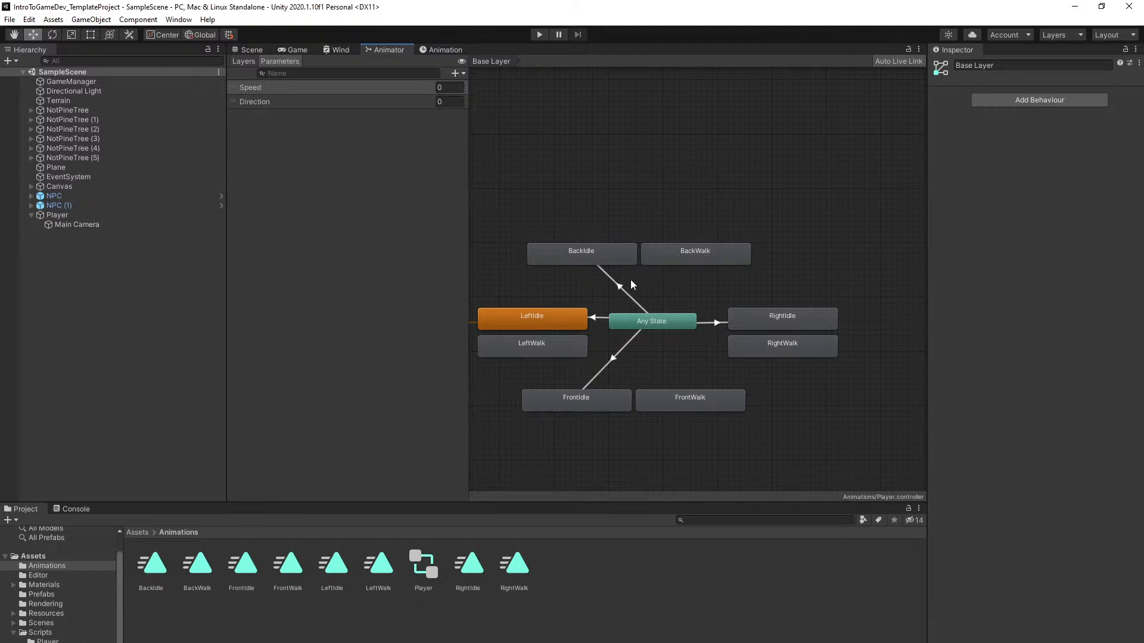
Add a Speed Equals 0 condition to the transition from Any State to LeftIdle
{"action": "left_click", "coordinate": [599, 318]}
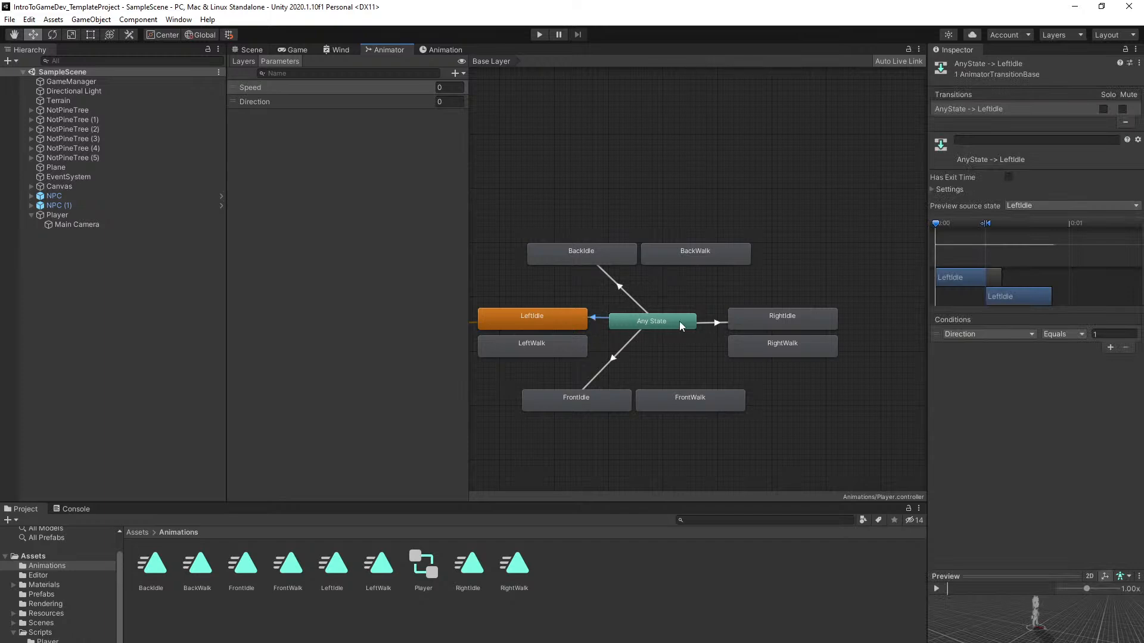
{"action": "left_click", "coordinate": [1110, 348]}
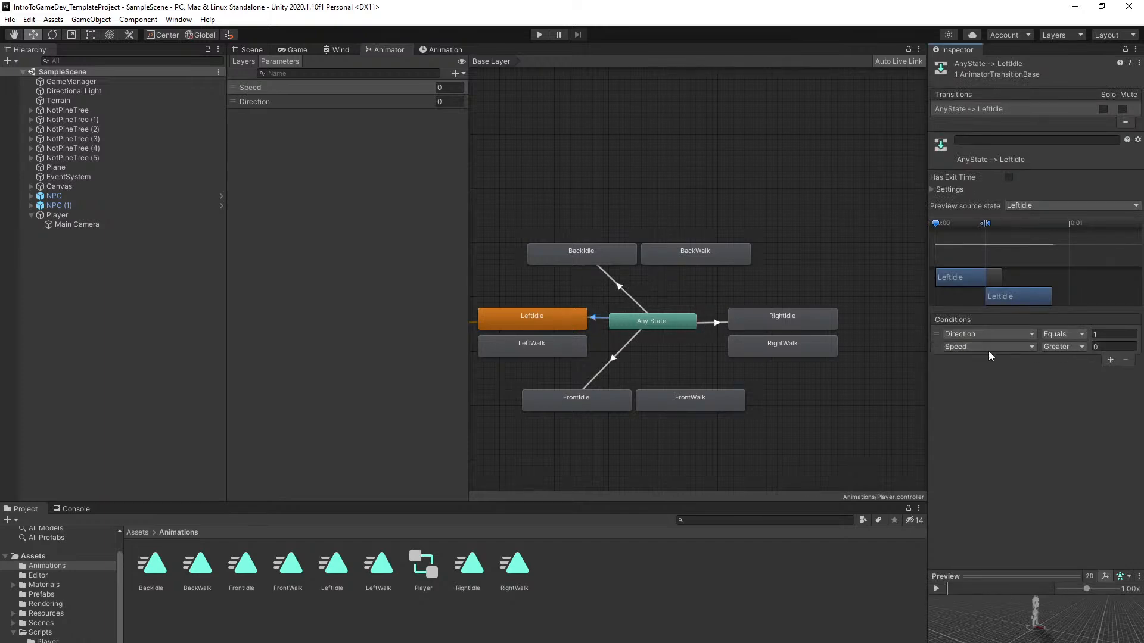
{"action": "left_click", "coordinate": [1055, 345]}
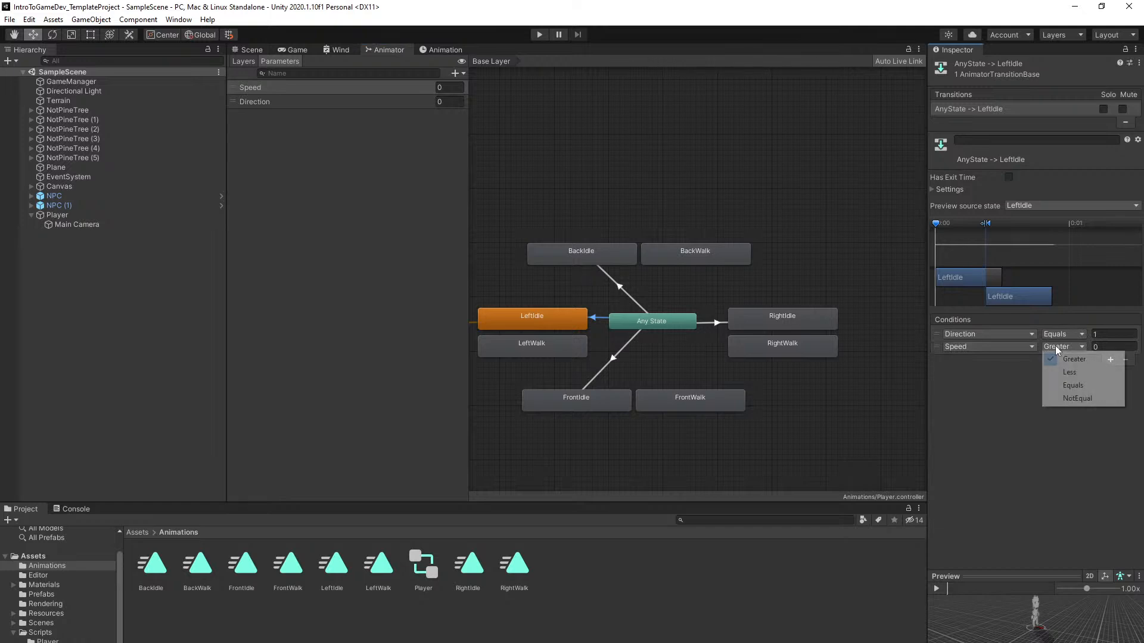
{"action": "left_click", "coordinate": [1058, 386]}
{"action": "middle_click_drag", "start_coordinate": [627, 295], "coordinate": [664, 310]}
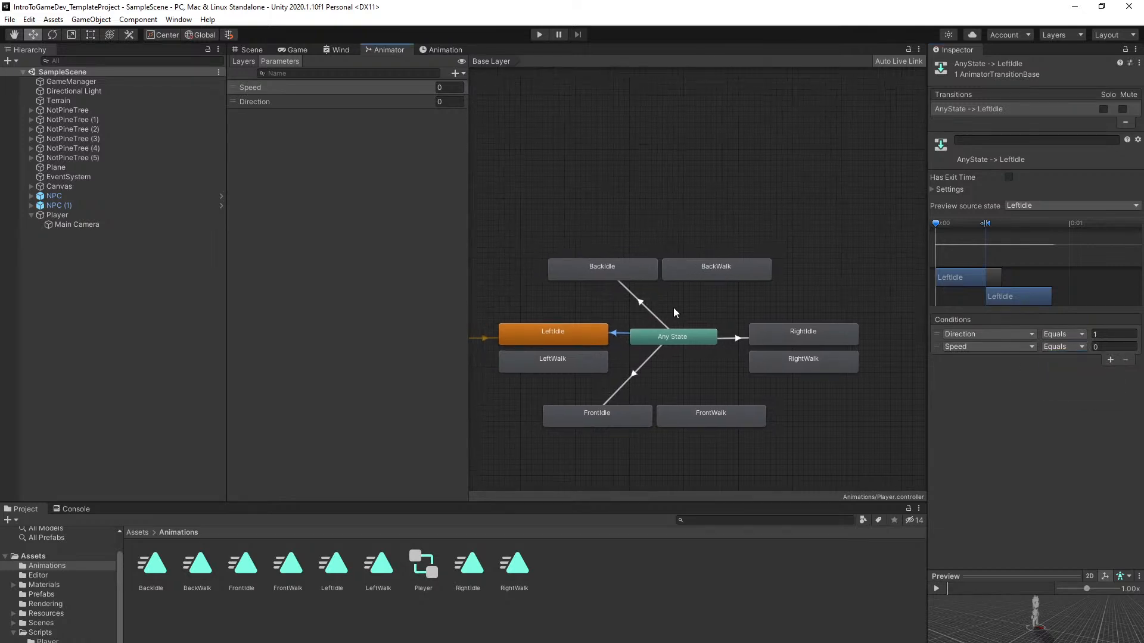
Add a Speed Equals 0 condition to the transition from Any State to BackIdle
{"action": "scroll", "coordinate": [721, 309], "scroll_direction": "up", "scroll_amount": 3}
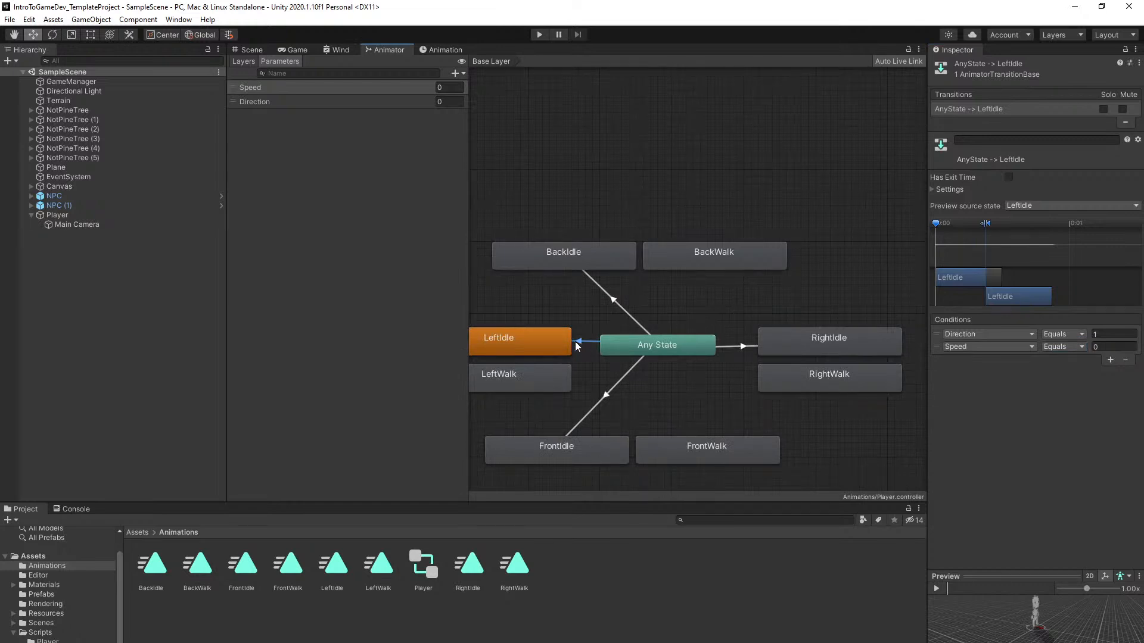
{"action": "scroll", "coordinate": [643, 343], "scroll_direction": "down", "scroll_amount": 2}
{"action": "scroll", "coordinate": [644, 344], "scroll_direction": "up", "scroll_amount": 2}
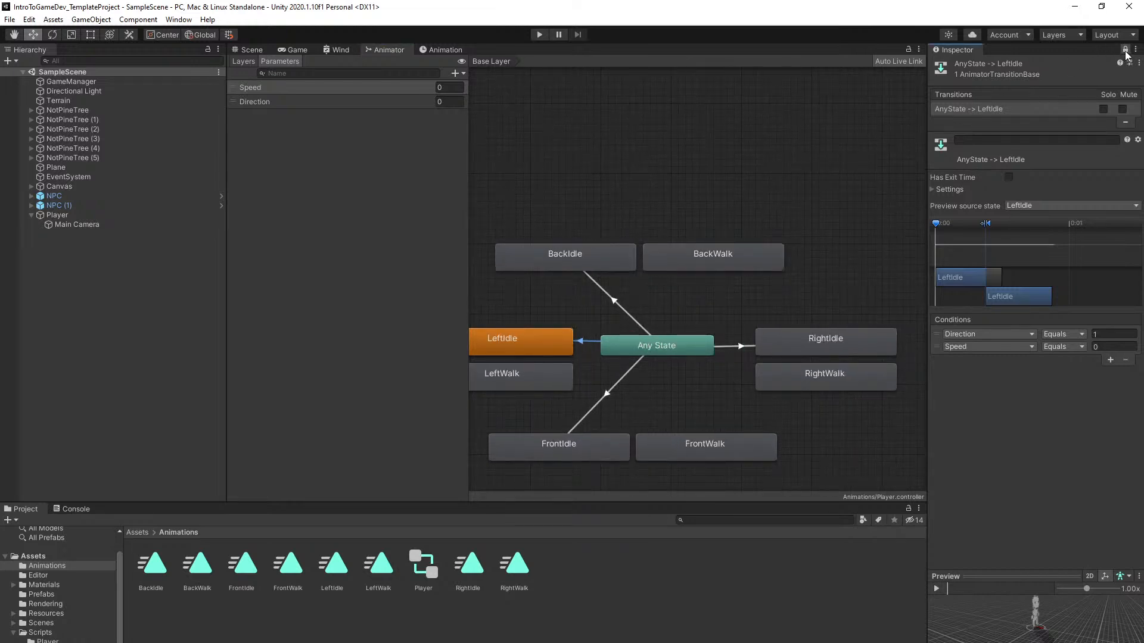
{"action": "scroll", "coordinate": [765, 246], "scroll_direction": "down", "scroll_amount": 1}
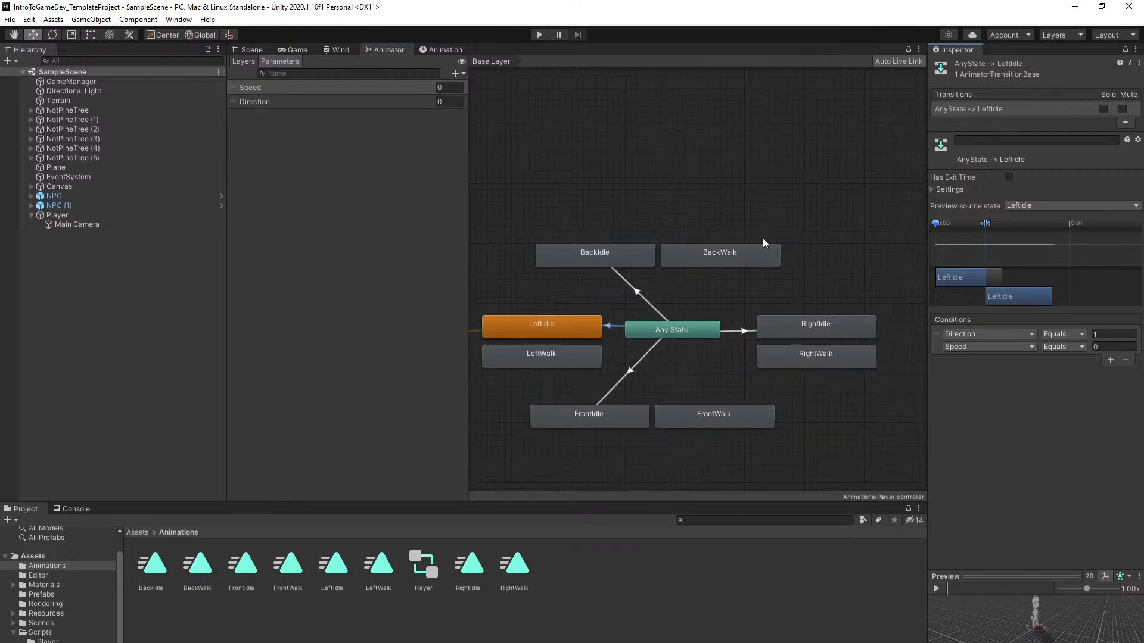
{"action": "scroll", "coordinate": [691, 286], "scroll_direction": "up", "scroll_amount": 1}
{"action": "left_click", "coordinate": [646, 295]}
{"action": "left_click", "coordinate": [1111, 349]}
{"action": "left_click", "coordinate": [1064, 347]}
{"action": "left_click", "coordinate": [1062, 384]}
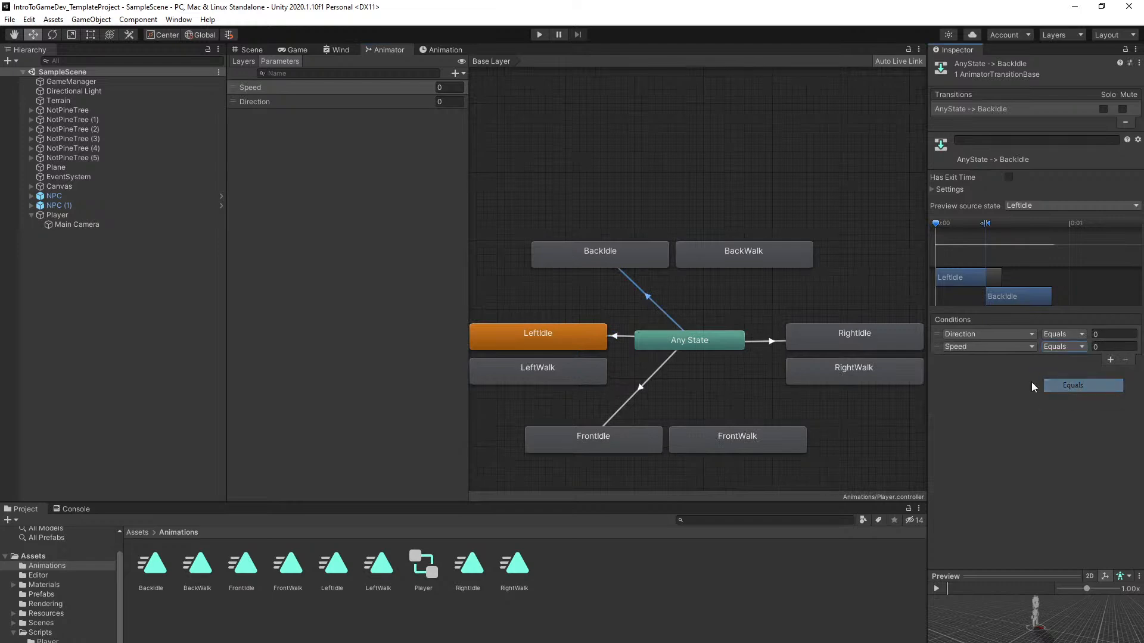
Add a Speed Equals 0 condition to the transition from Any State to RightIdle
{"action": "left_click", "coordinate": [769, 341]}
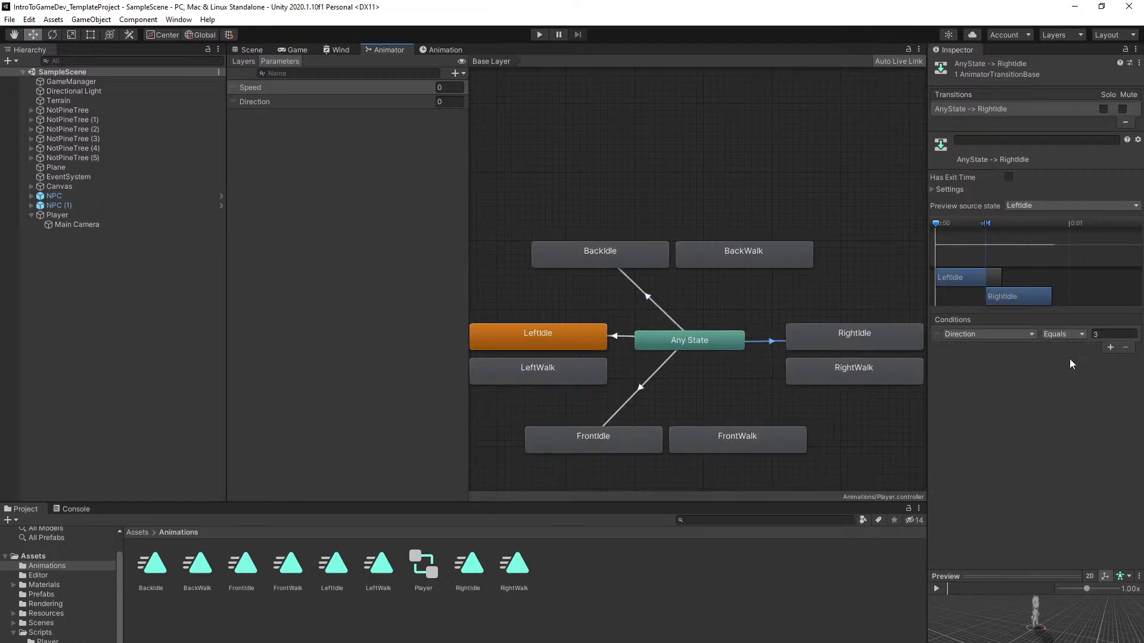
{"action": "left_click", "coordinate": [1111, 348]}
{"action": "left_click", "coordinate": [1064, 346]}
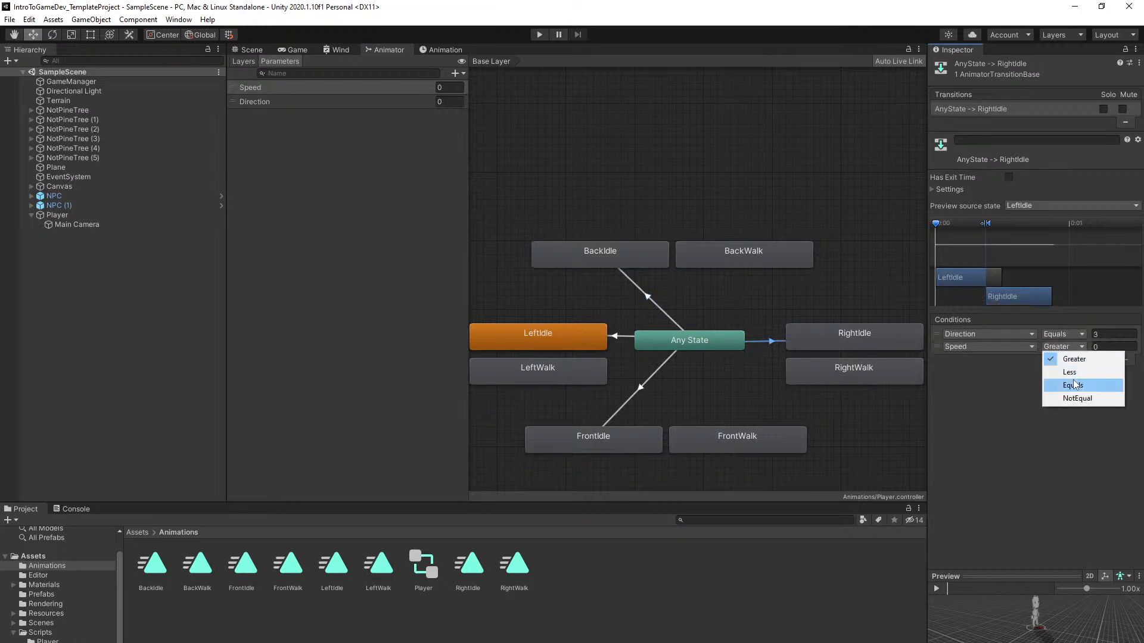
{"action": "left_click", "coordinate": [1062, 383]}
Add a Speed Equals 0 condition to the transition from Any State to FrontIdle
{"action": "left_click", "coordinate": [637, 397]}
{"action": "left_click", "coordinate": [1111, 348]}
{"action": "left_click", "coordinate": [1064, 346]}
{"action": "left_click", "coordinate": [1061, 384]}
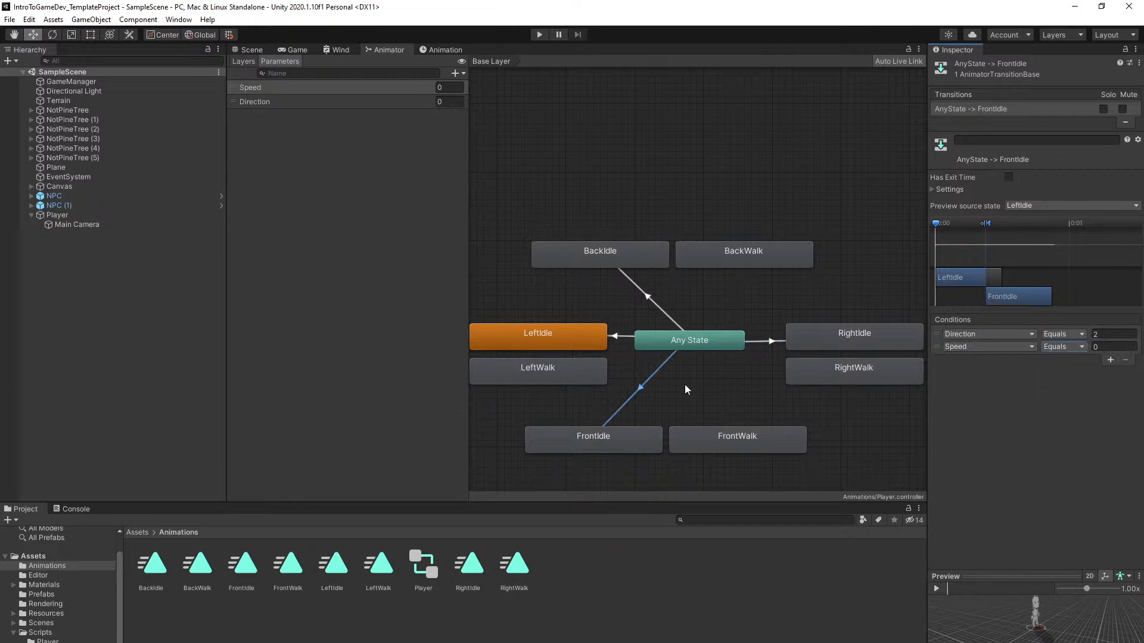
Shift the Any State node slightly to the right, centring it between the left and right states
{"action": "scroll", "coordinate": [688, 386], "scroll_direction": "down", "scroll_amount": 3}
{"action": "scroll", "coordinate": [711, 390], "scroll_direction": "up", "scroll_amount": 1}
{"action": "right_click", "coordinate": [701, 380]}
{"action": "left_click", "coordinate": [684, 370]}
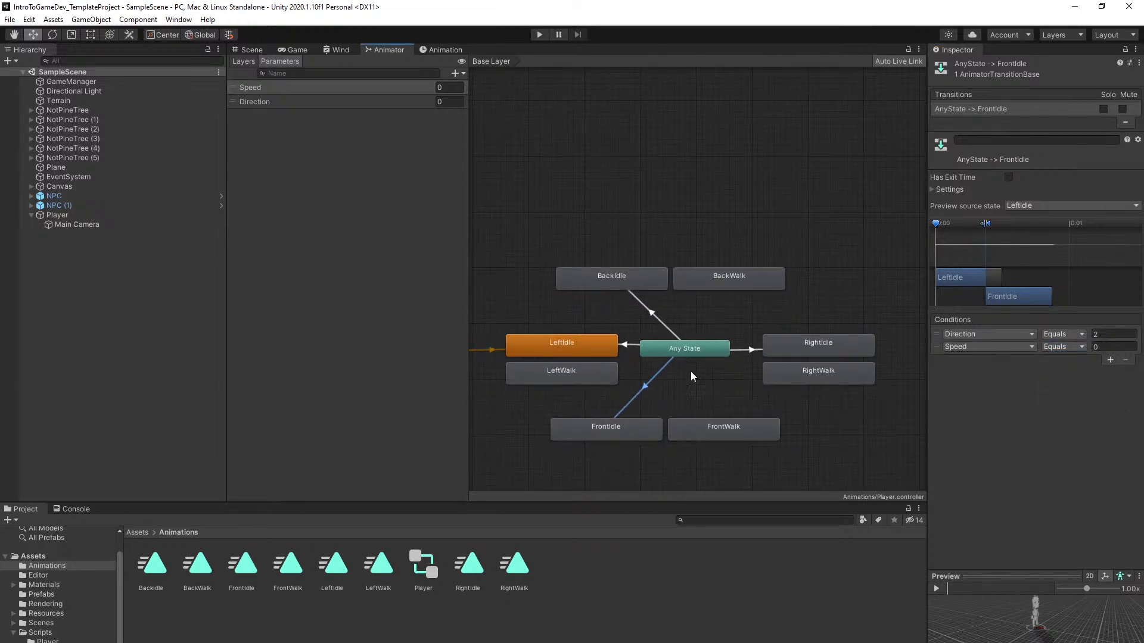
{"action": "middle_click_drag", "start_coordinate": [697, 381], "coordinate": [685, 377]}
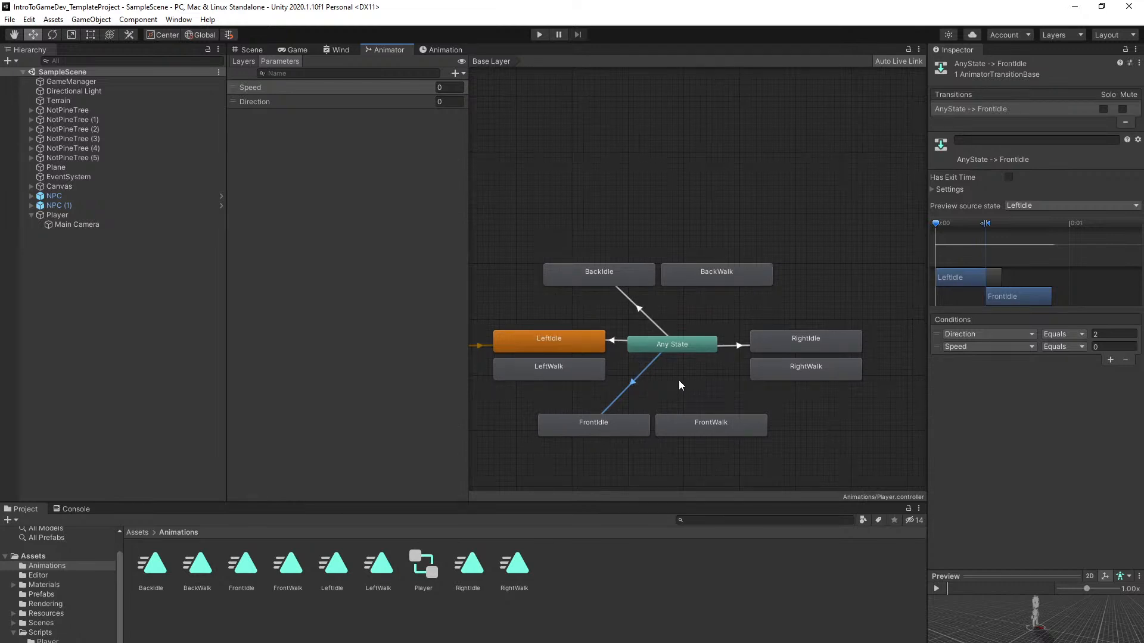
{"action": "left_click_drag", "start_coordinate": [693, 345], "coordinate": [698, 345]}
{"action": "left_click", "coordinate": [710, 367]}
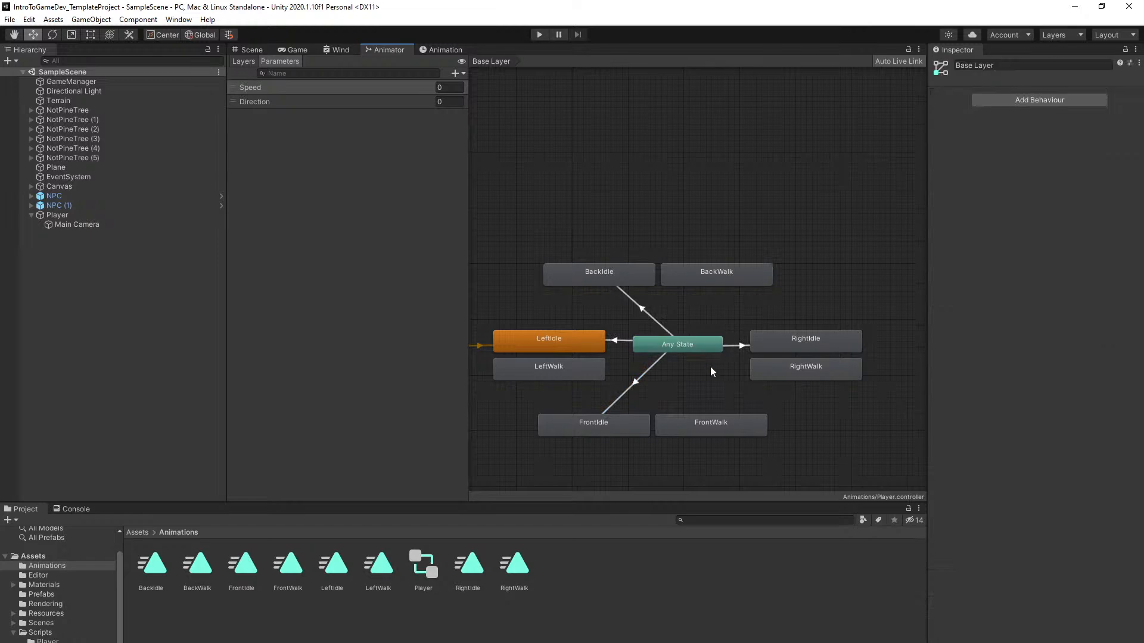
Shift the BackIdle, BackWalk, FrontIdle and FrontWalk states slightly right to line them up around Any State
{"action": "left_click_drag", "start_coordinate": [530, 470], "coordinate": [795, 427]}
{"action": "left_click", "coordinate": [623, 280], "text": "shift"}
{"action": "left_click", "coordinate": [701, 273], "text": "shift"}
{"action": "left_click_drag", "start_coordinate": [717, 275], "coordinate": [735, 276]}
{"action": "left_click", "coordinate": [726, 301]}
{"action": "left_click_drag", "start_coordinate": [557, 237], "coordinate": [776, 286]}
{"action": "left_click", "coordinate": [730, 430], "text": "shift"}
{"action": "left_click", "coordinate": [646, 424], "text": "shift"}
{"action": "left_click_drag", "start_coordinate": [698, 427], "coordinate": [694, 425]}
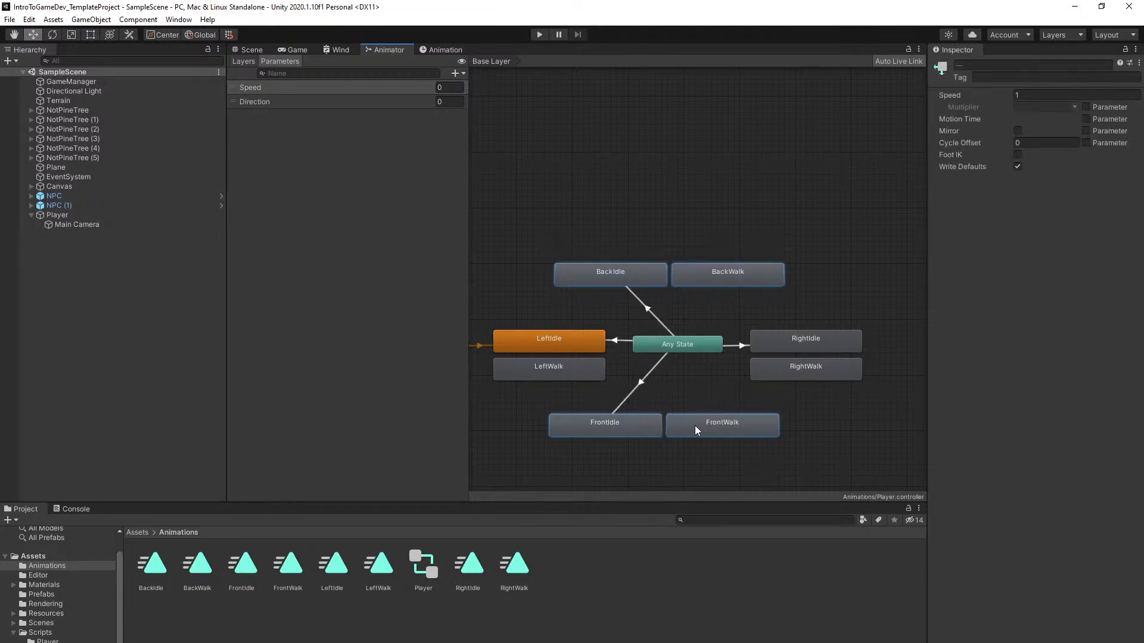
{"action": "left_click", "coordinate": [705, 355]}
Make transitions from Any State to LeftWalk and to BackWalk
{"action": "scroll", "coordinate": [659, 365], "scroll_direction": "up", "scroll_amount": 2}
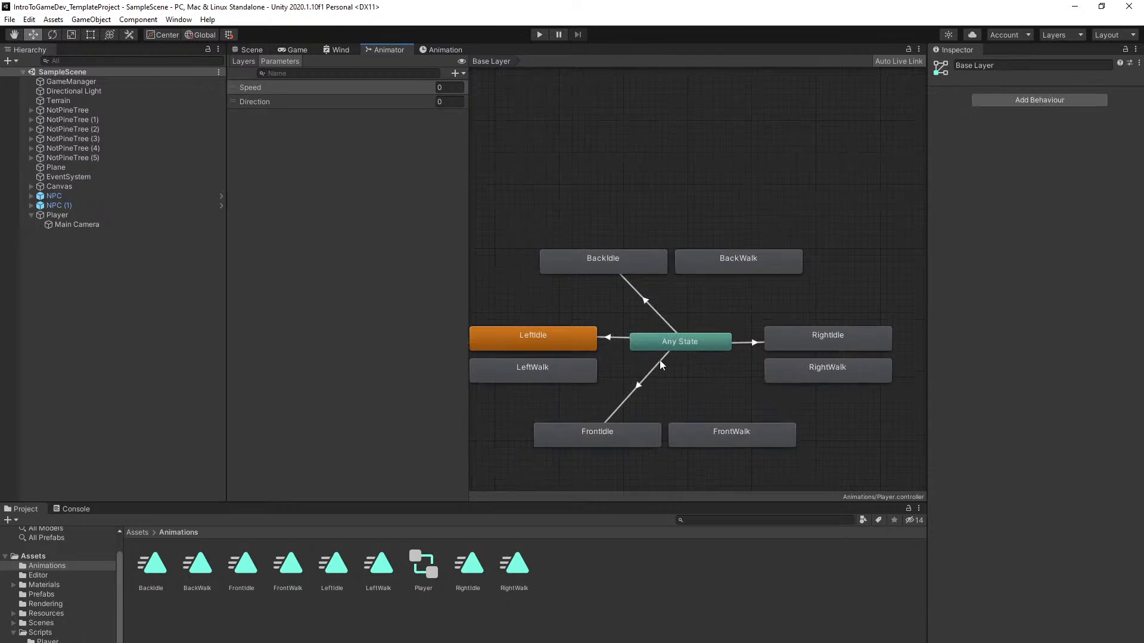
{"action": "left_click", "coordinate": [657, 339]}
{"action": "right_click", "coordinate": [659, 338]}
{"action": "left_click", "coordinate": [691, 344]}
{"action": "left_click", "coordinate": [580, 370]}
{"action": "right_click", "coordinate": [663, 341]}
{"action": "left_click", "coordinate": [691, 344]}
{"action": "left_click", "coordinate": [740, 269]}
Make transitions from Any State to RightWalk and to FrontWalk
{"action": "right_click", "coordinate": [706, 341]}
{"action": "left_click", "coordinate": [751, 347]}
{"action": "left_click", "coordinate": [775, 367]}
{"action": "right_click", "coordinate": [708, 342]}
{"action": "left_click", "coordinate": [718, 350]}
{"action": "left_click", "coordinate": [720, 417]}
Set the Any State to FrontWalk transition's duration to 0 and disable Can Transition To Self
{"action": "left_click", "coordinate": [715, 408]}
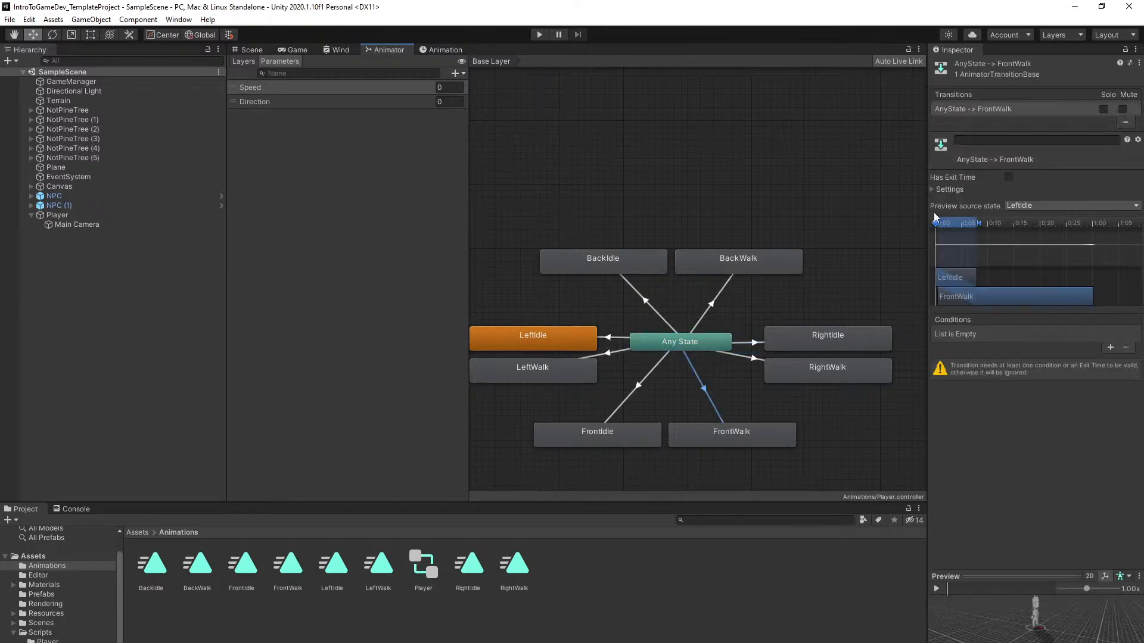
{"action": "left_click", "coordinate": [948, 189]}
{"action": "left_click", "coordinate": [1017, 224]}
{"action": "type", "text": "0"}
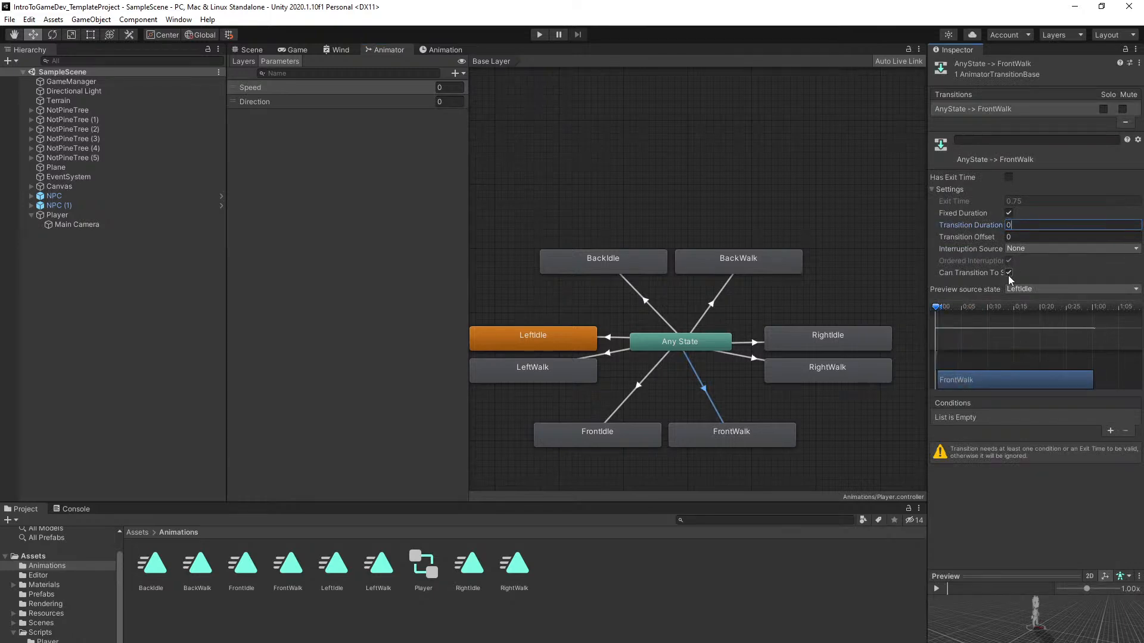
{"action": "left_click", "coordinate": [1008, 276]}
{"action": "middle_click_drag", "start_coordinate": [842, 282], "coordinate": [854, 295]}
Set the transition duration from Any State to LeftWalk to 0
{"action": "left_click", "coordinate": [617, 365]}
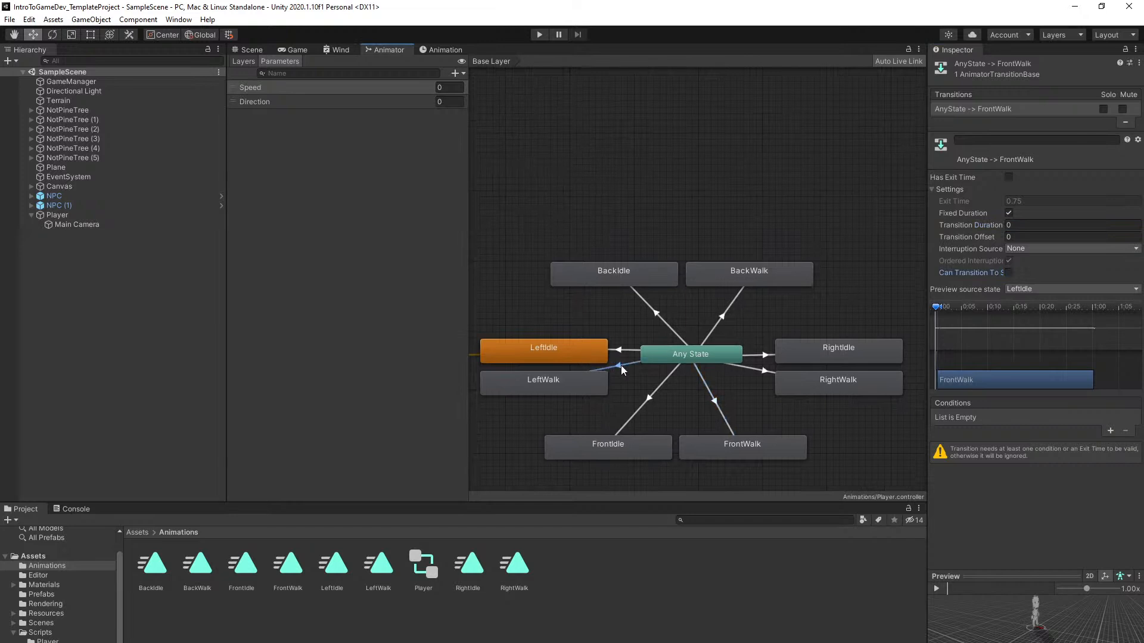
{"action": "left_click", "coordinate": [1026, 224]}
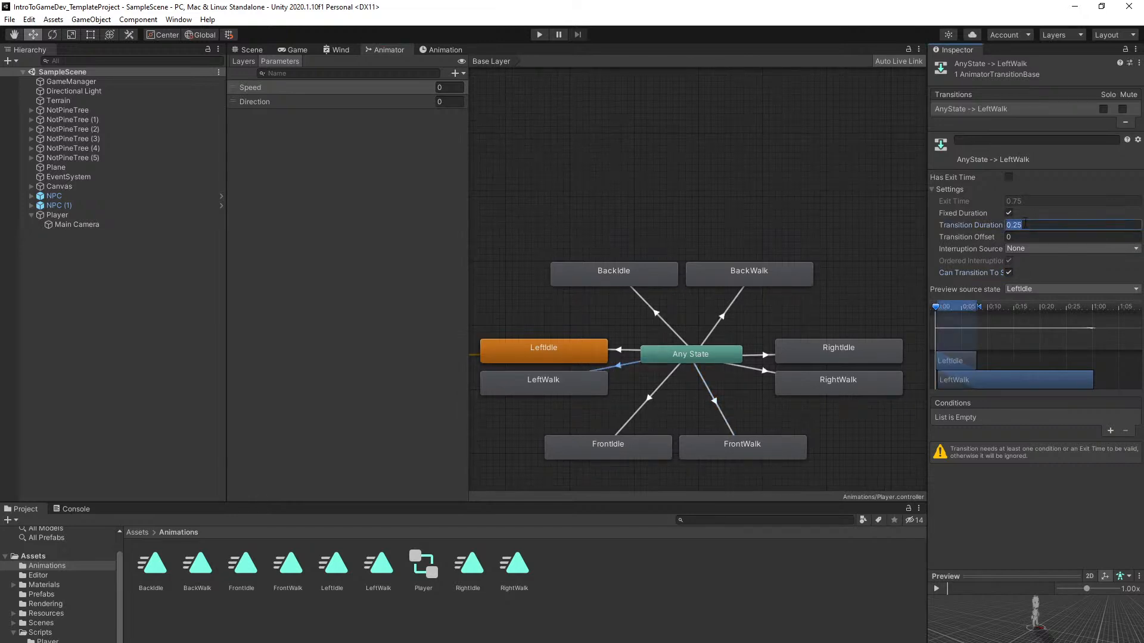
{"action": "type", "text": "0"}
{"action": "middle_click_drag", "start_coordinate": [810, 245], "coordinate": [815, 251]}
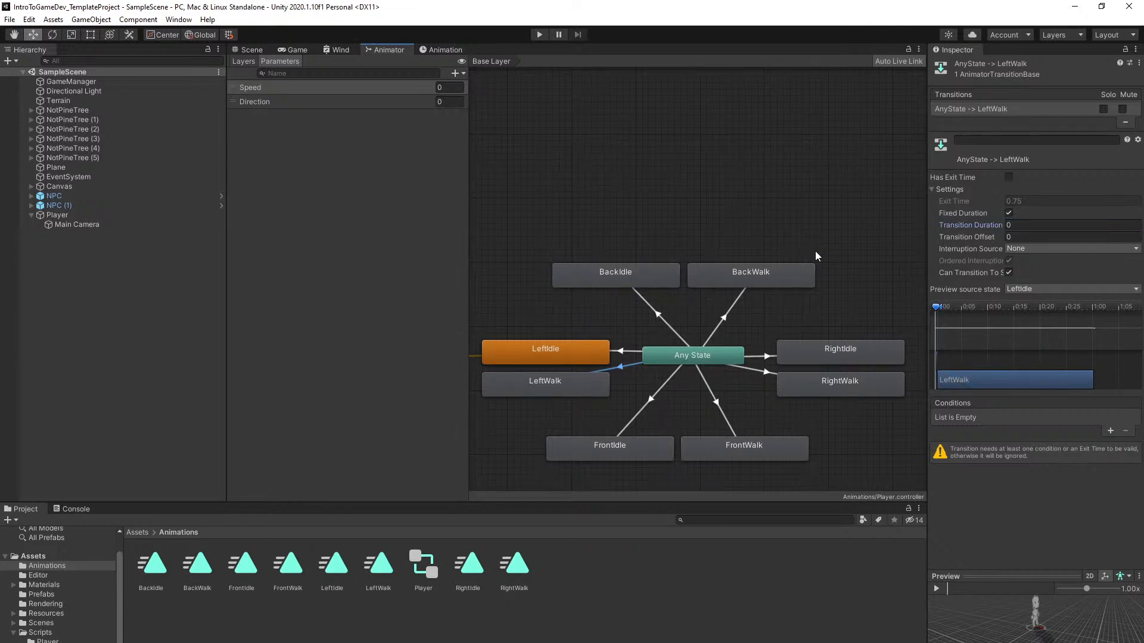
Set the Any State to BackWalk transition's duration to 0 and disable Can Transition To Self
{"action": "left_click", "coordinate": [729, 310]}
{"action": "left_click", "coordinate": [1040, 224]}
{"action": "type", "text": "0"}
{"action": "left_click", "coordinate": [1009, 273]}
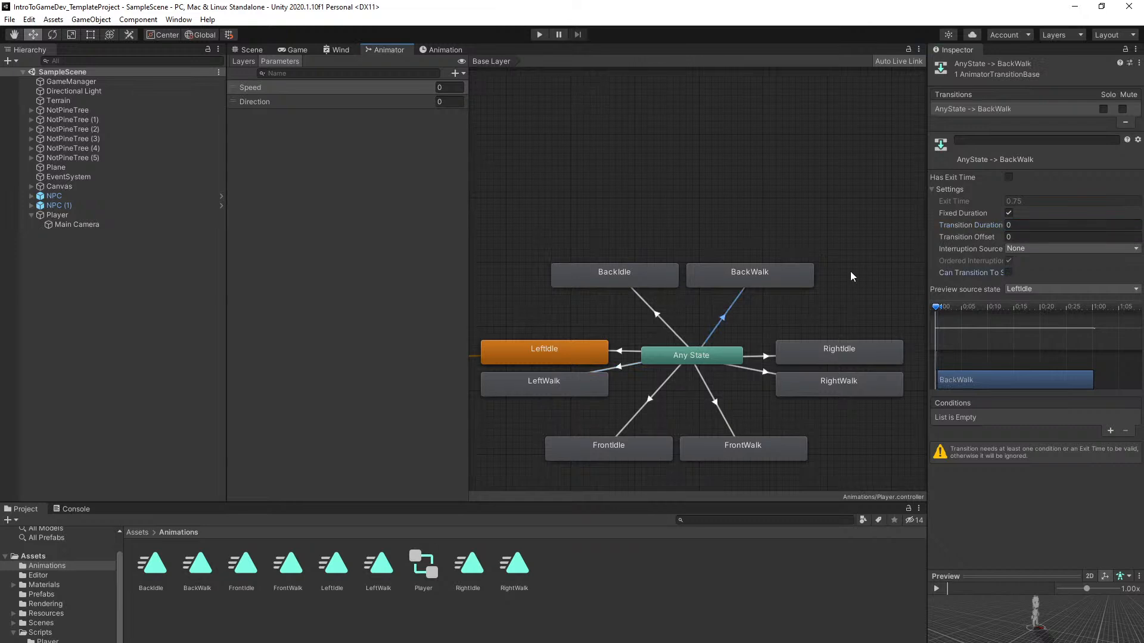
{"action": "middle_click_drag", "start_coordinate": [794, 328], "coordinate": [790, 323]}
Set the Any State to RightWalk transition's duration to 0 and disable Can Transition To Self
{"action": "left_click", "coordinate": [766, 368]}
{"action": "left_click", "coordinate": [1032, 225]}
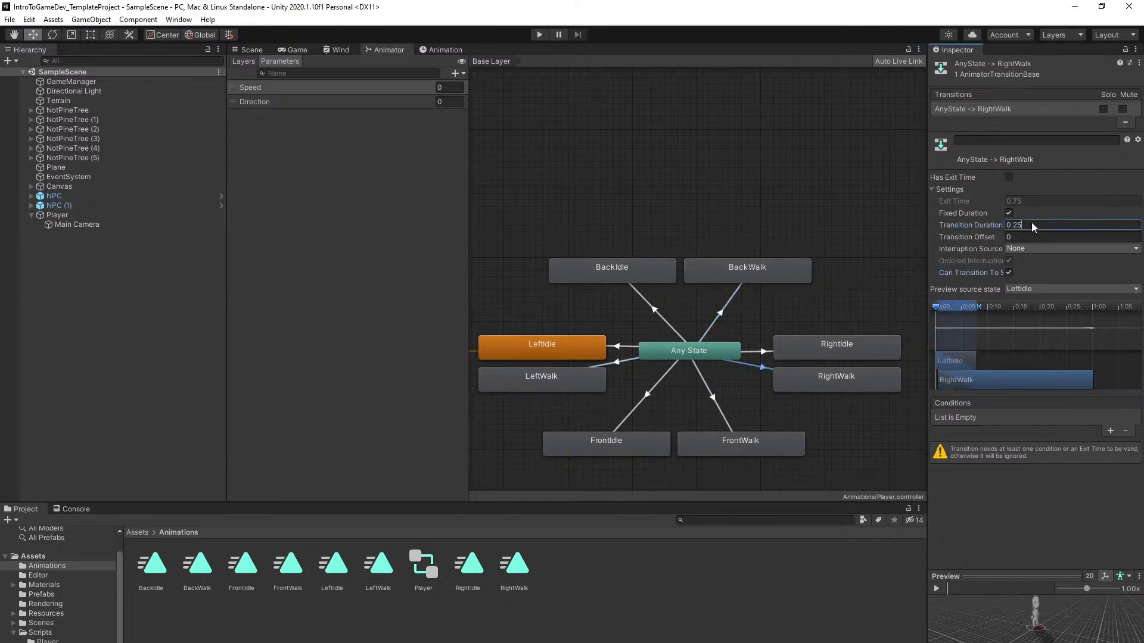
{"action": "type", "text": "0"}
{"action": "left_click", "coordinate": [1009, 274]}
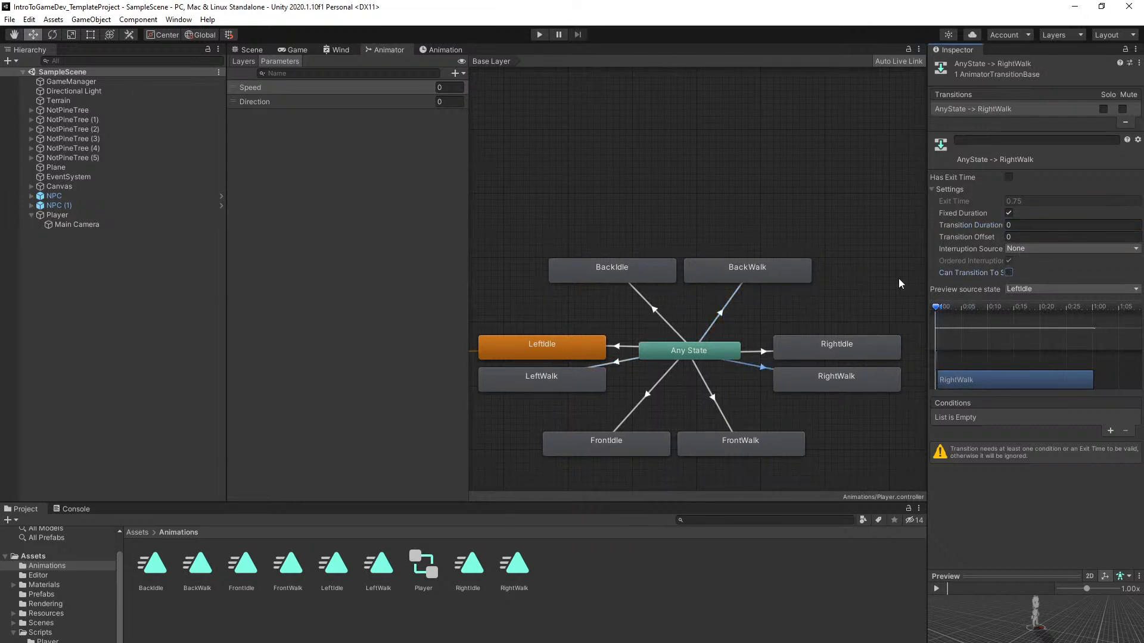
{"action": "middle_click_drag", "start_coordinate": [900, 278], "coordinate": [899, 273]}
{"action": "left_click", "coordinate": [74, 510]}
{"action": "left_click", "coordinate": [24, 510]}
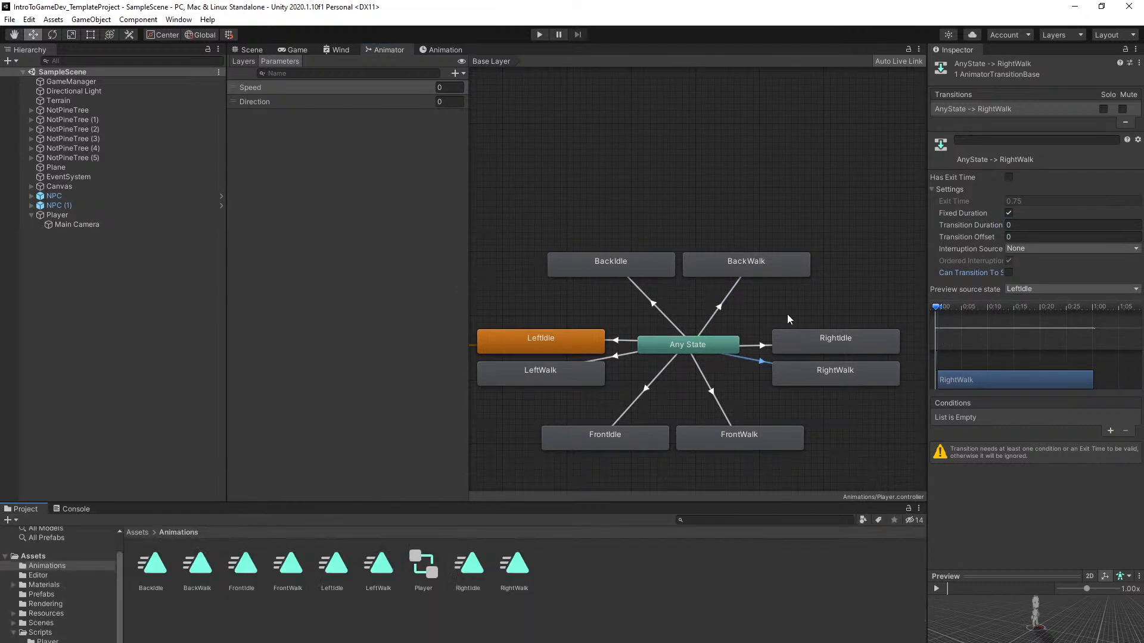
{"action": "middle_click_drag", "start_coordinate": [802, 299], "coordinate": [810, 309]}
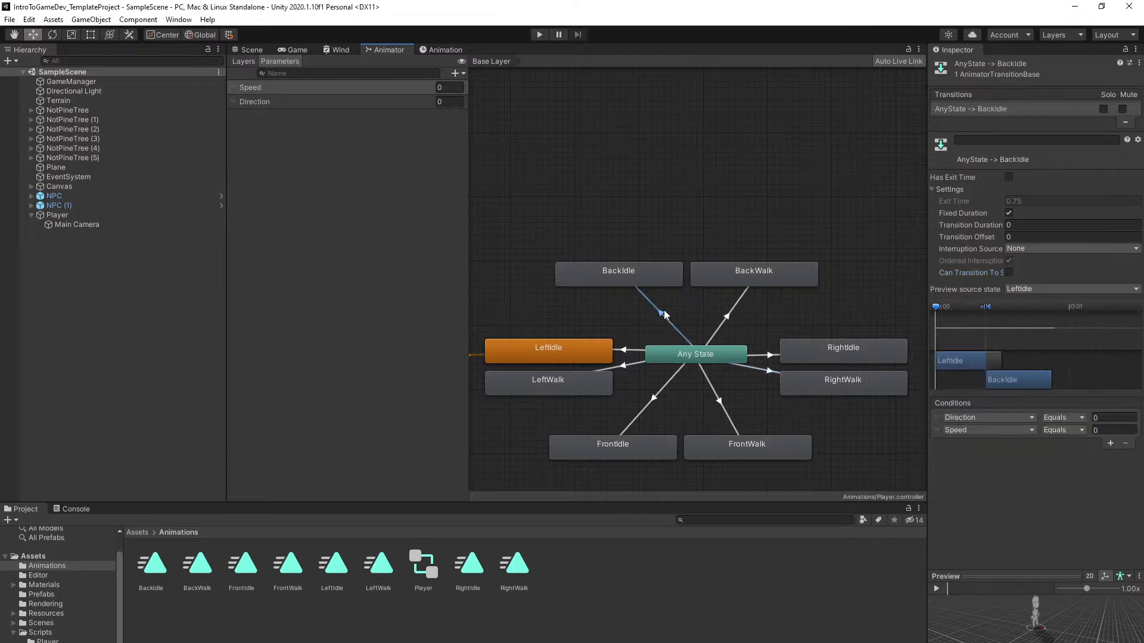
Add a condition to the Any State to BackWalk transition requiring Direction Equals 0
{"action": "left_click", "coordinate": [732, 314]}
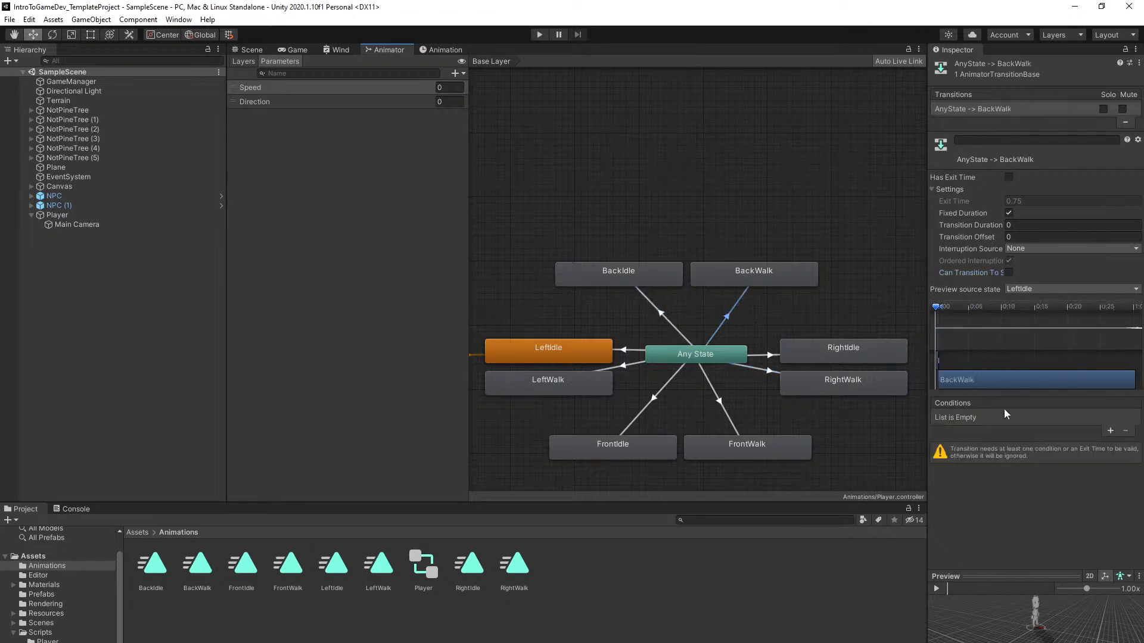
{"action": "left_click", "coordinate": [1110, 431]}
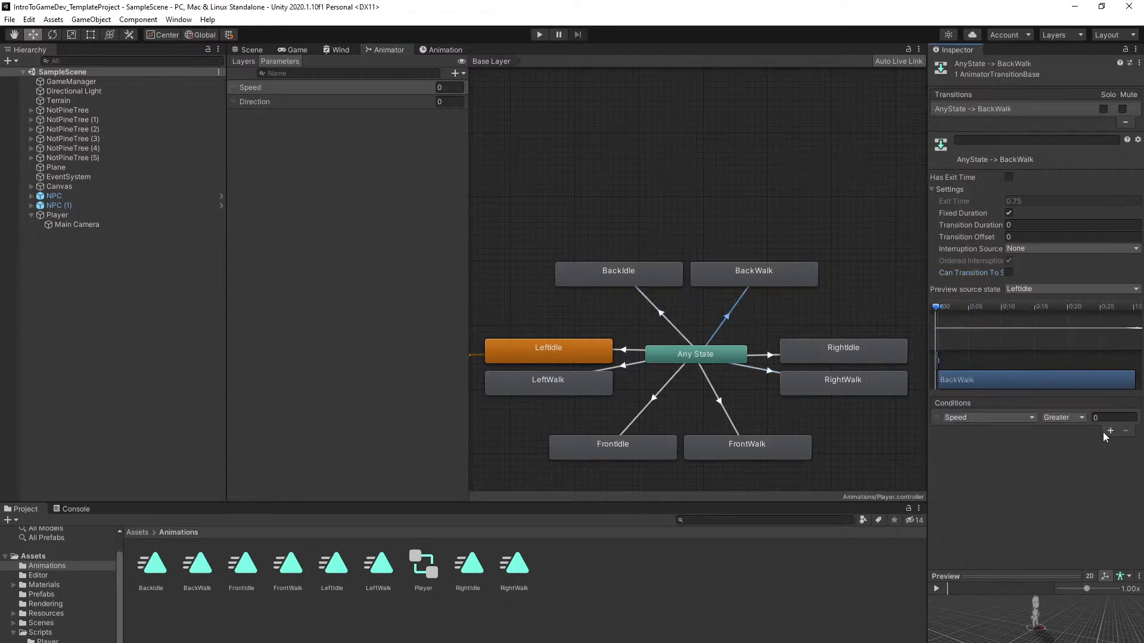
{"action": "left_click", "coordinate": [1003, 417]}
{"action": "left_click", "coordinate": [974, 460]}
{"action": "left_click", "coordinate": [682, 332]}
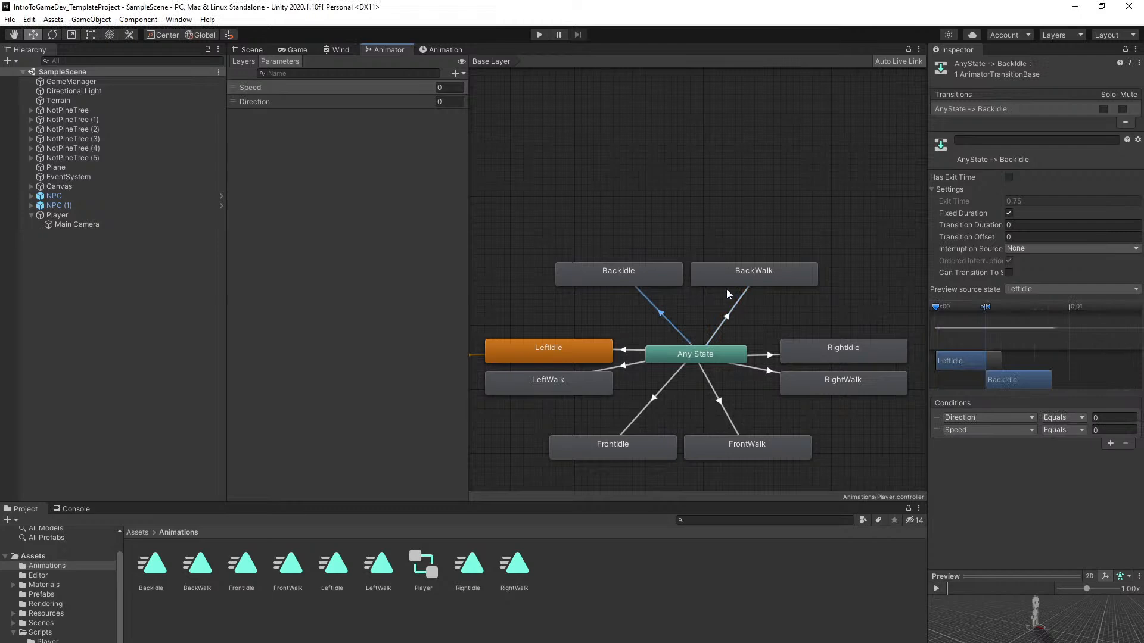
{"action": "left_click", "coordinate": [728, 317]}
{"action": "left_click", "coordinate": [1062, 419]}
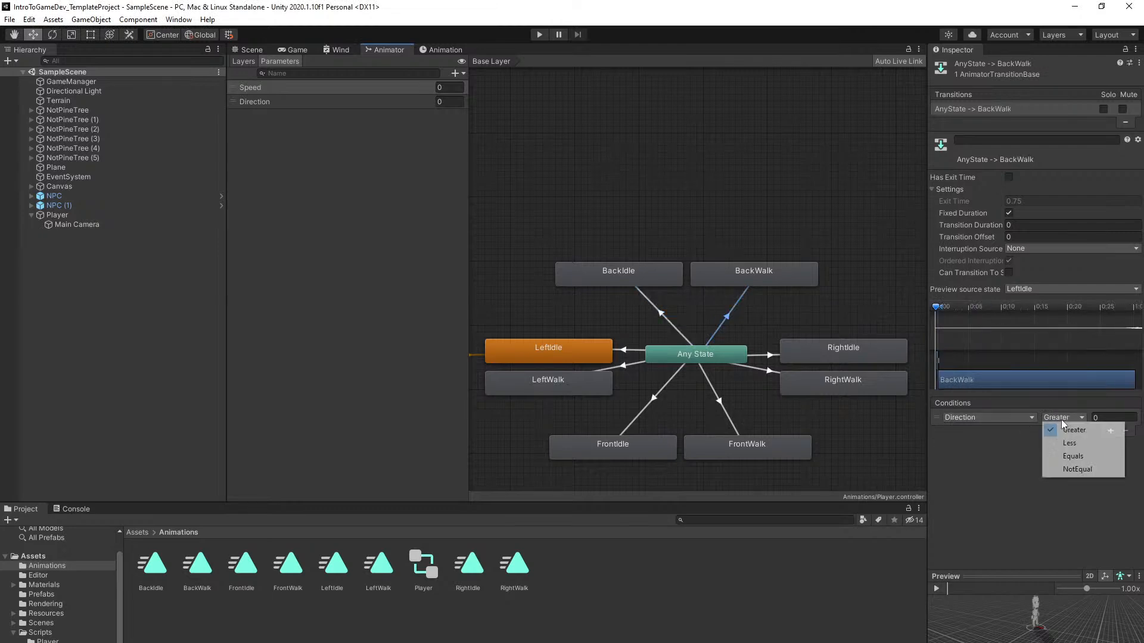
{"action": "left_click", "coordinate": [1073, 456]}
{"action": "middle_click_drag", "start_coordinate": [704, 324], "coordinate": [699, 319]}
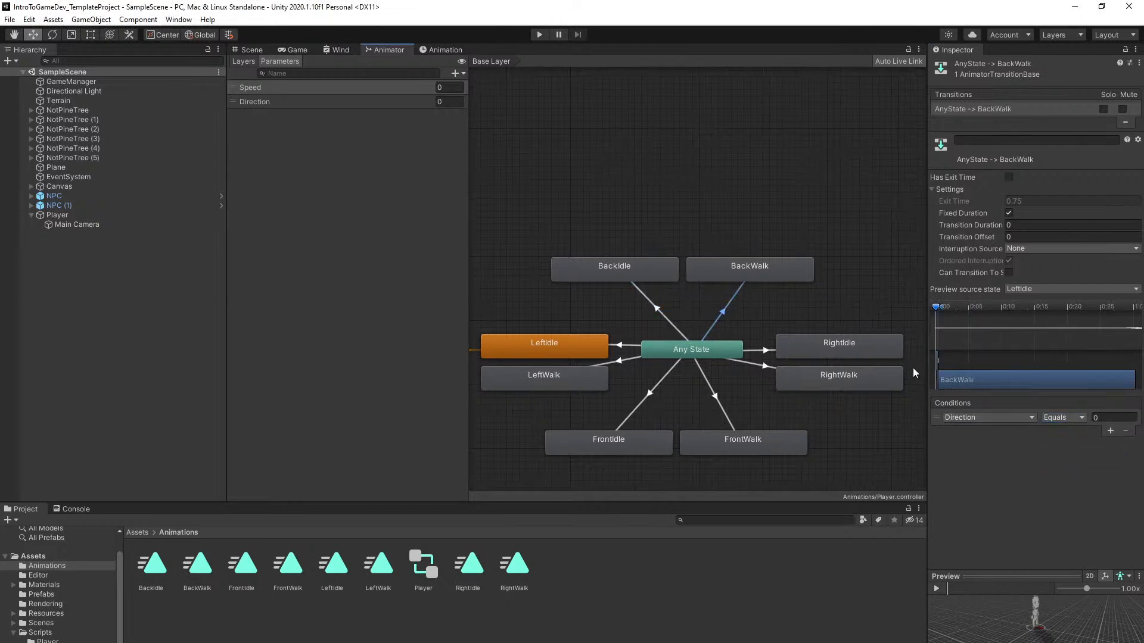
Add a second condition to the BackWalk transition requiring Speed Equals 1
{"action": "left_click", "coordinate": [1110, 430]}
{"action": "left_click", "coordinate": [1020, 431]}
{"action": "left_click", "coordinate": [1061, 430]}
{"action": "left_click", "coordinate": [1073, 468]}
{"action": "left_click", "coordinate": [1115, 430]}
{"action": "type", "text": "1"}
{"action": "middle_click_drag", "start_coordinate": [851, 311], "coordinate": [856, 316]}
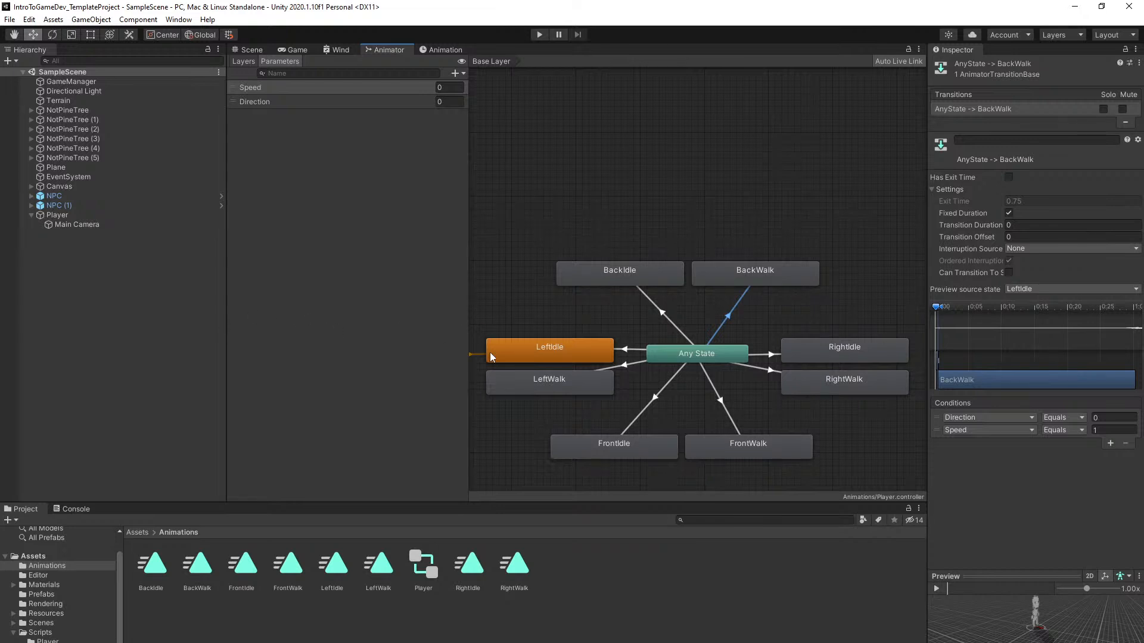
Add a condition to the Any State to LeftWalk transition requiring Direction Equals 1
{"action": "left_click", "coordinate": [633, 367]}
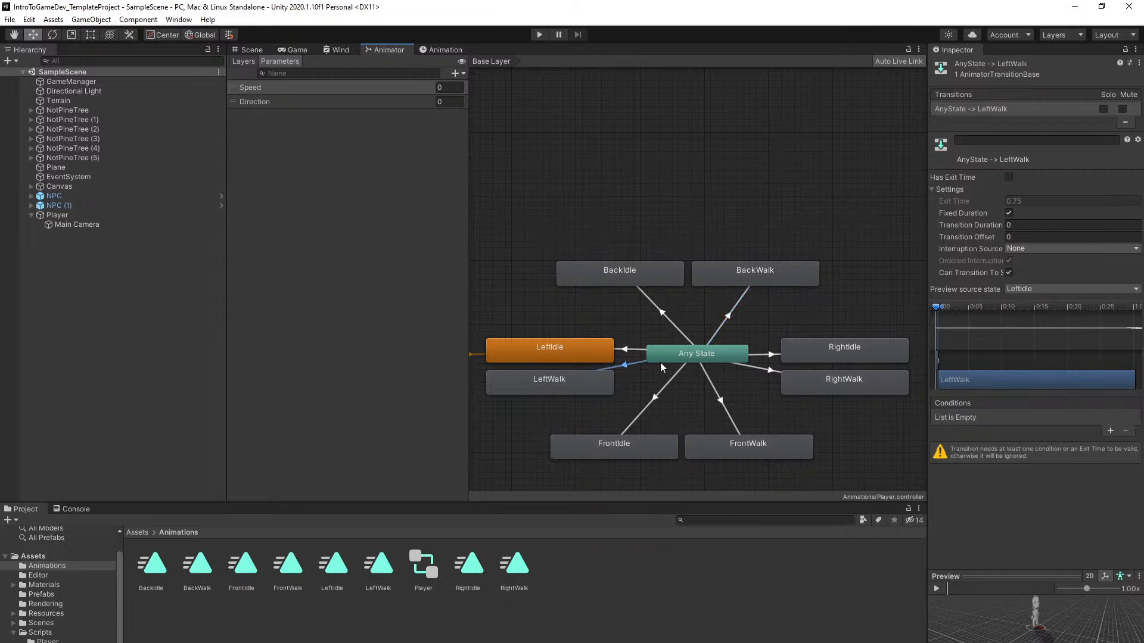
{"action": "left_click", "coordinate": [1110, 430]}
{"action": "left_click", "coordinate": [1006, 417]}
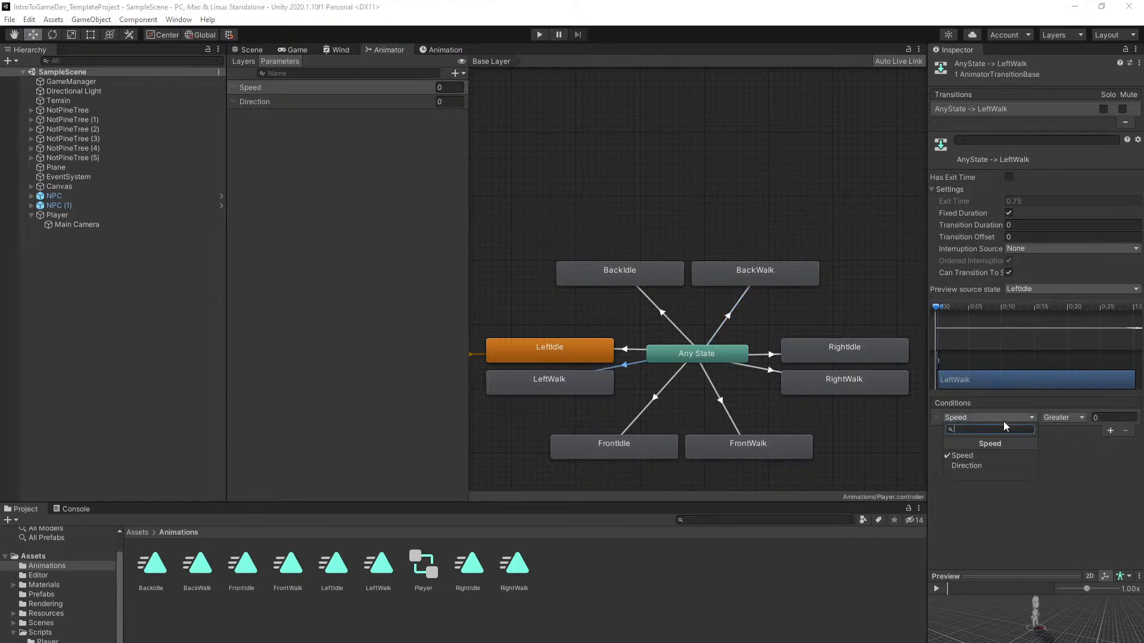
{"action": "left_click", "coordinate": [985, 464]}
{"action": "left_click", "coordinate": [1066, 418]}
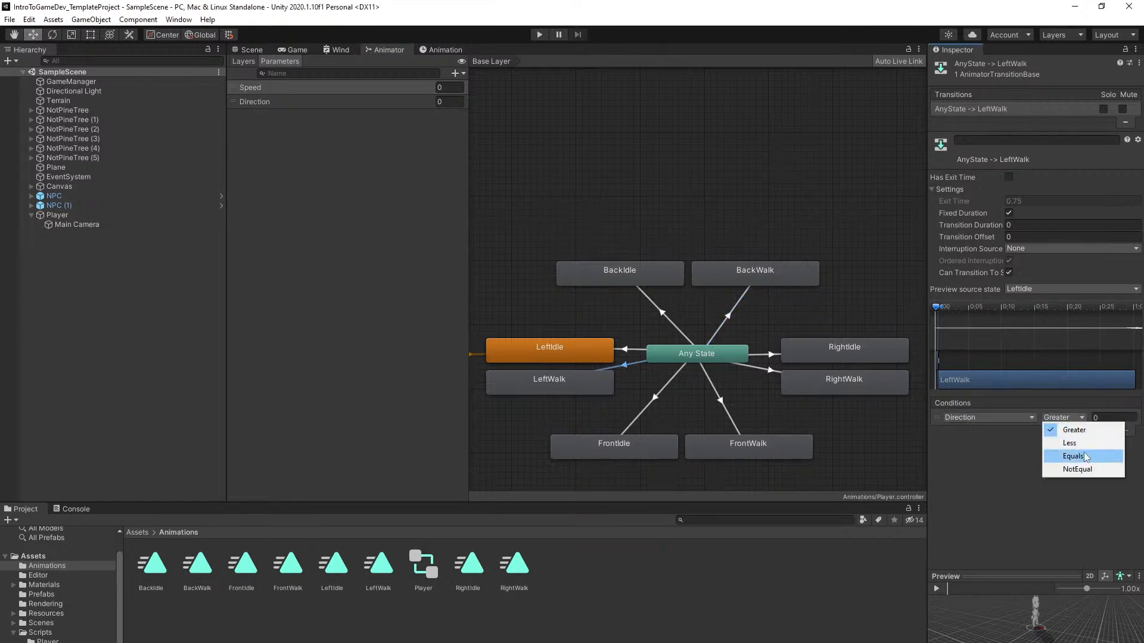
{"action": "left_click", "coordinate": [1074, 457]}
{"action": "left_click", "coordinate": [1111, 418]}
{"action": "type", "text": "1"}
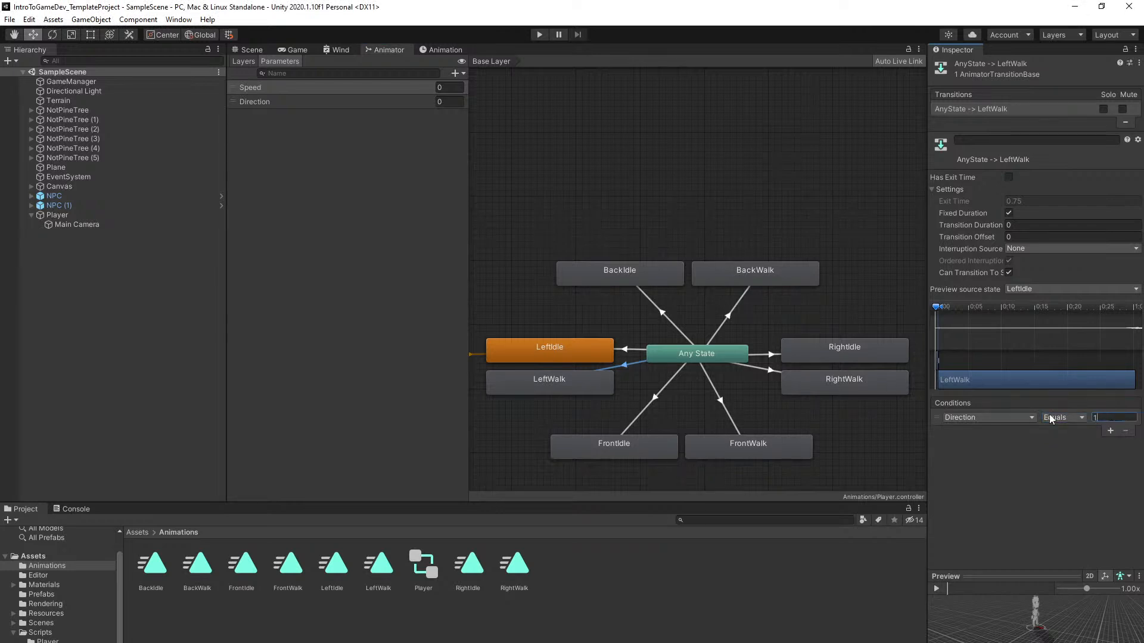
Add a second condition to the LeftWalk transition set to Speed Less 1
{"action": "left_click", "coordinate": [1110, 431]}
{"action": "left_click", "coordinate": [989, 430]}
{"action": "left_click", "coordinate": [983, 468]}
{"action": "left_click", "coordinate": [1063, 430]}
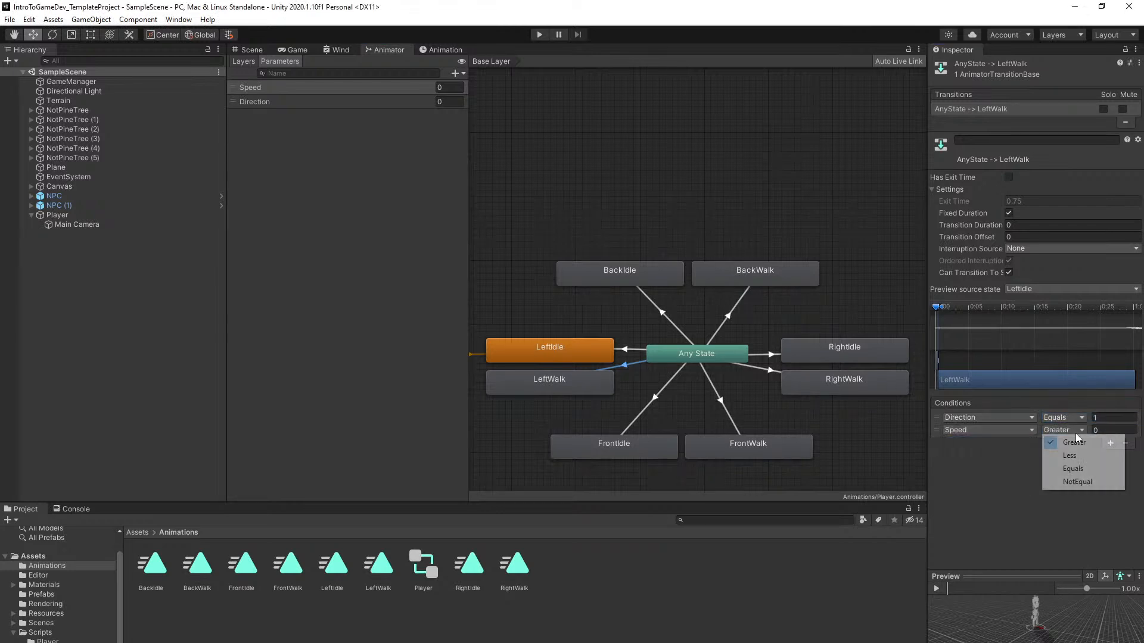
{"action": "left_click", "coordinate": [1069, 455]}
{"action": "left_click", "coordinate": [1108, 430]}
{"action": "type", "text": "1"}
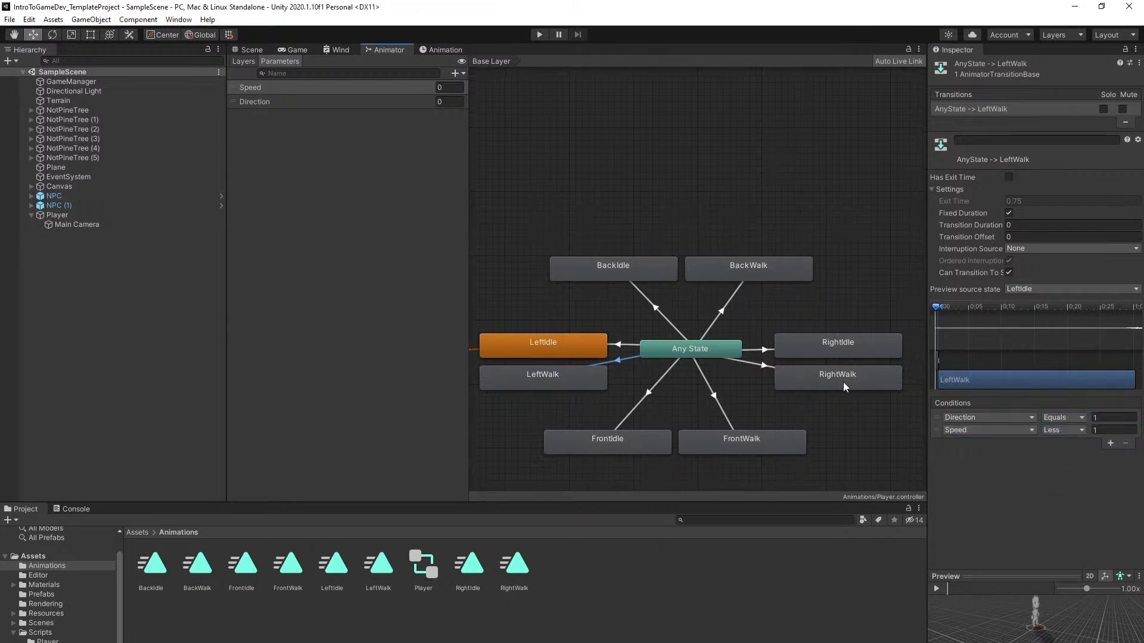
Add two conditions to the Any State to FrontWalk transition and set the first to Speed Equals 2
{"action": "left_click", "coordinate": [714, 398]}
{"action": "left_click", "coordinate": [1111, 430]}
{"action": "left_click", "coordinate": [1110, 433]}
{"action": "left_click", "coordinate": [1010, 429]}
{"action": "left_click", "coordinate": [998, 456]}
{"action": "left_click", "coordinate": [1061, 419]}
{"action": "left_click", "coordinate": [1070, 457]}
{"action": "left_click", "coordinate": [1103, 418]}
{"action": "type", "text": "2"}
Set the FrontWalk transition's second condition to Speed Equals 1
{"action": "left_click", "coordinate": [1064, 430]}
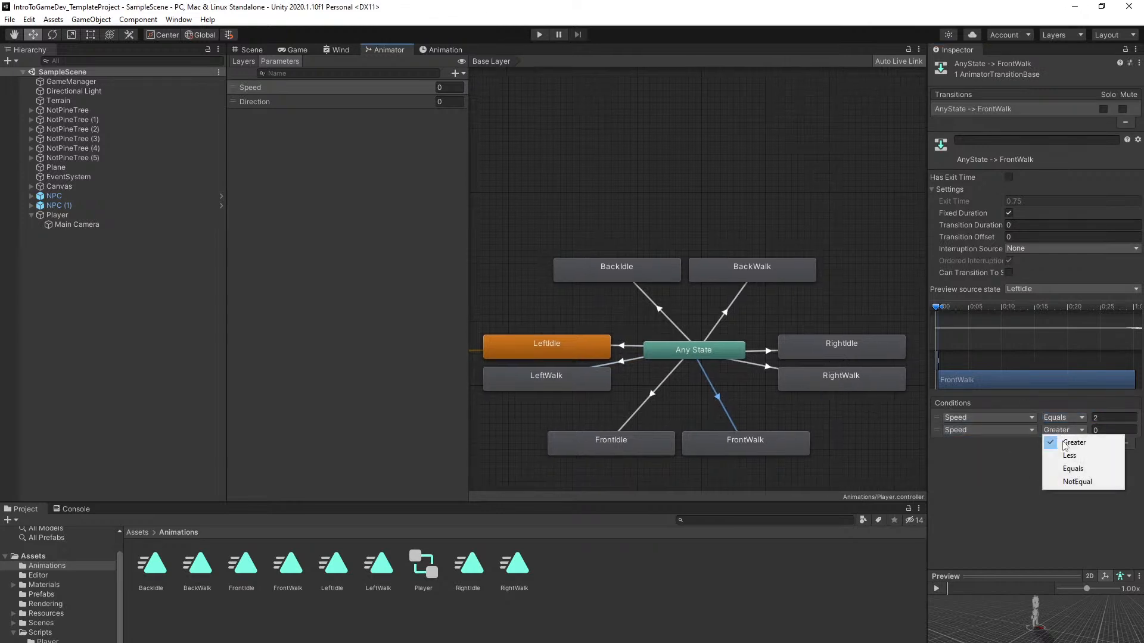
{"action": "left_click", "coordinate": [1067, 469]}
{"action": "left_click", "coordinate": [1109, 431]}
{"action": "type", "text": "1"}
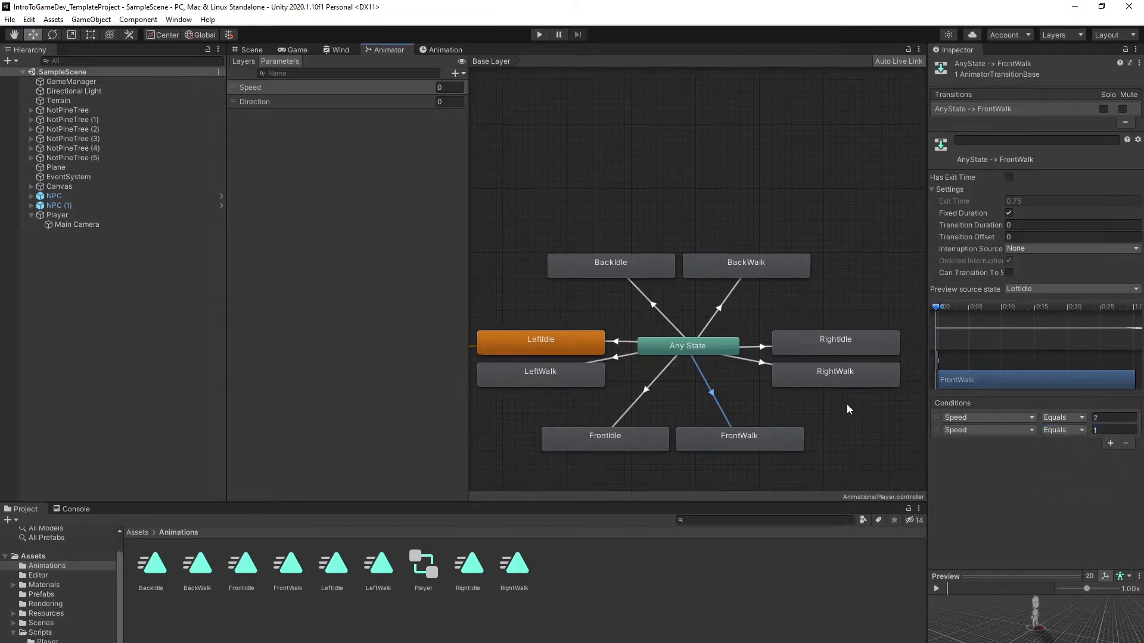
Add two conditions to the Any State to RightWalk transition and set the first to Direction Equals 3
{"action": "left_click", "coordinate": [761, 362]}
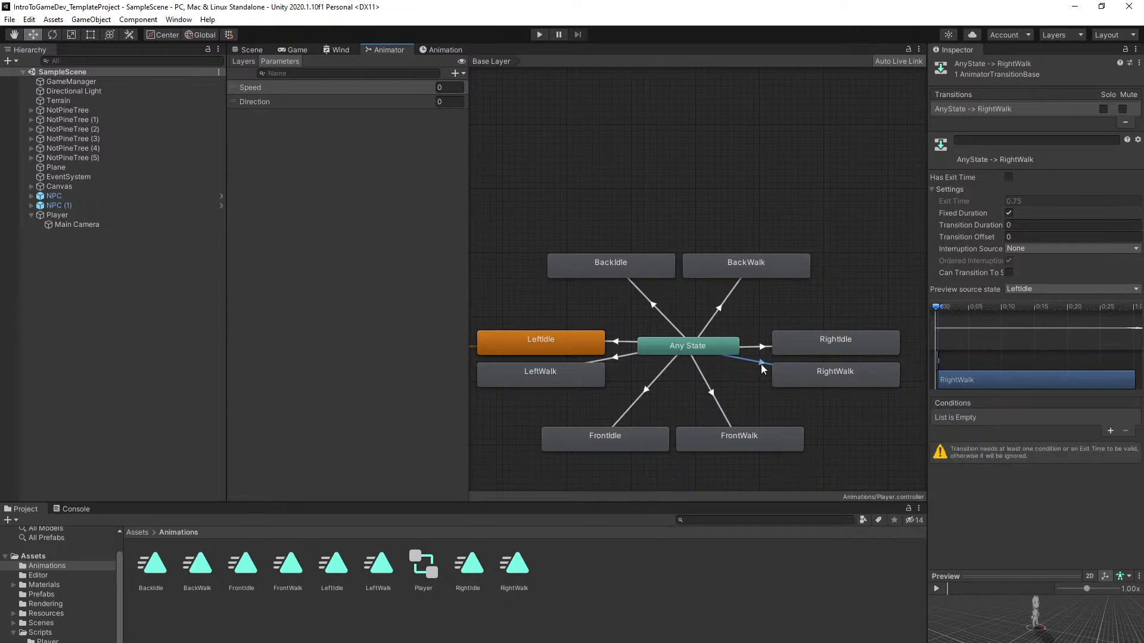
{"action": "left_click", "coordinate": [1111, 431]}
{"action": "left_click", "coordinate": [1110, 432]}
{"action": "left_click", "coordinate": [1028, 418]}
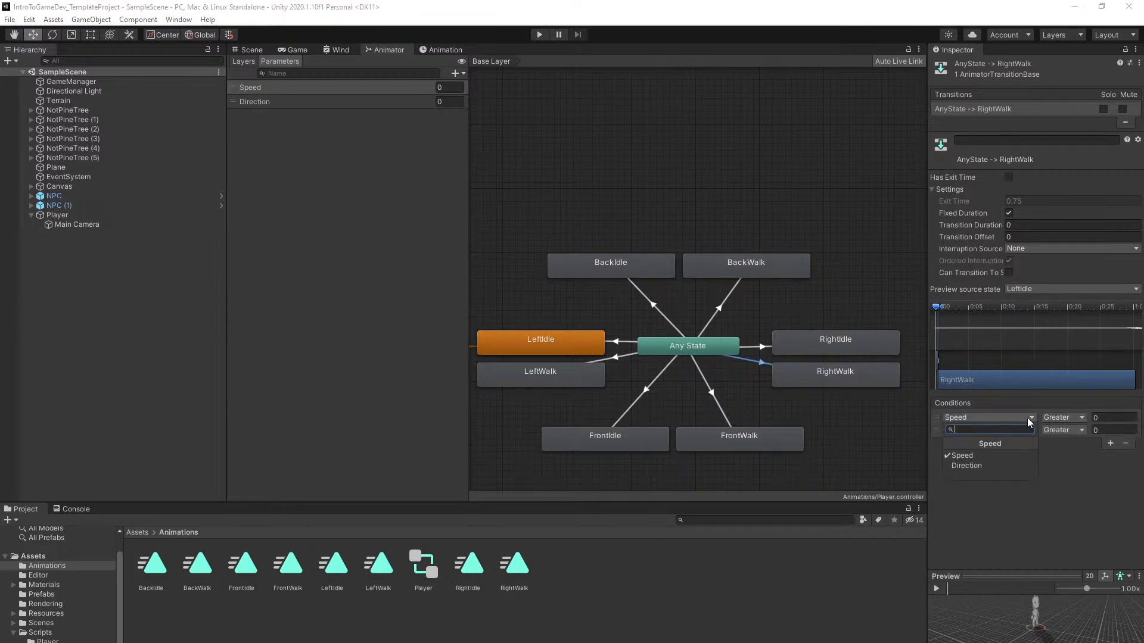
{"action": "left_click", "coordinate": [971, 466]}
{"action": "left_click", "coordinate": [1074, 416]}
{"action": "left_click", "coordinate": [1076, 457]}
{"action": "left_click", "coordinate": [1115, 418]}
{"action": "type", "text": "3"}
Set the RightWalk transition's second condition to Speed Equals 1
{"action": "left_click", "coordinate": [1007, 430]}
{"action": "left_click", "coordinate": [1057, 429]}
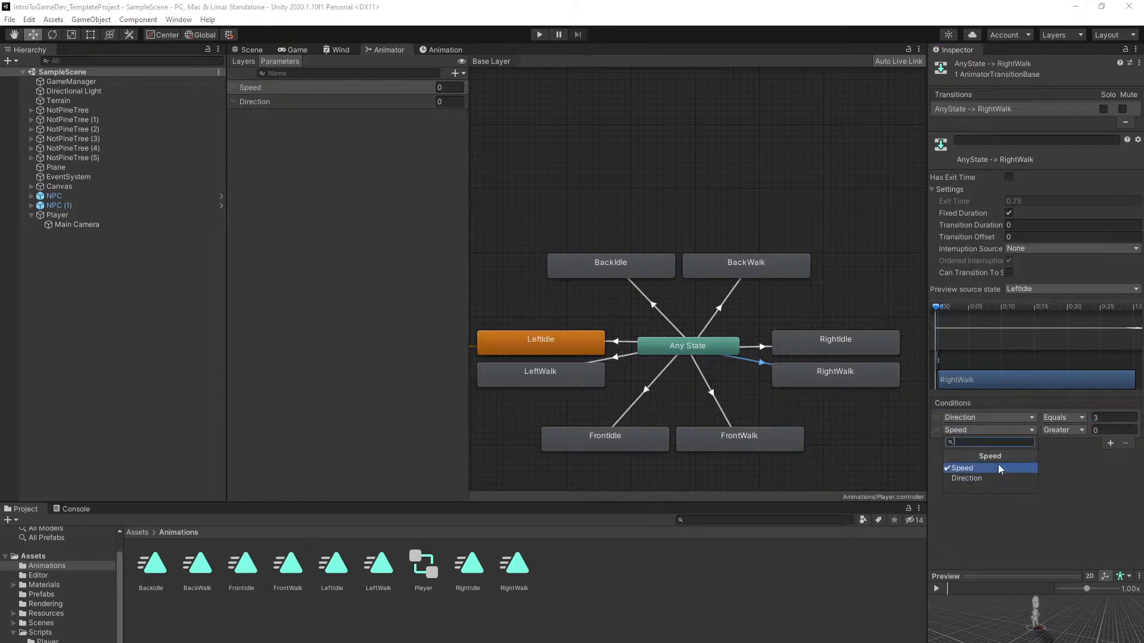
{"action": "left_click", "coordinate": [1072, 468]}
{"action": "left_click", "coordinate": [1114, 430]}
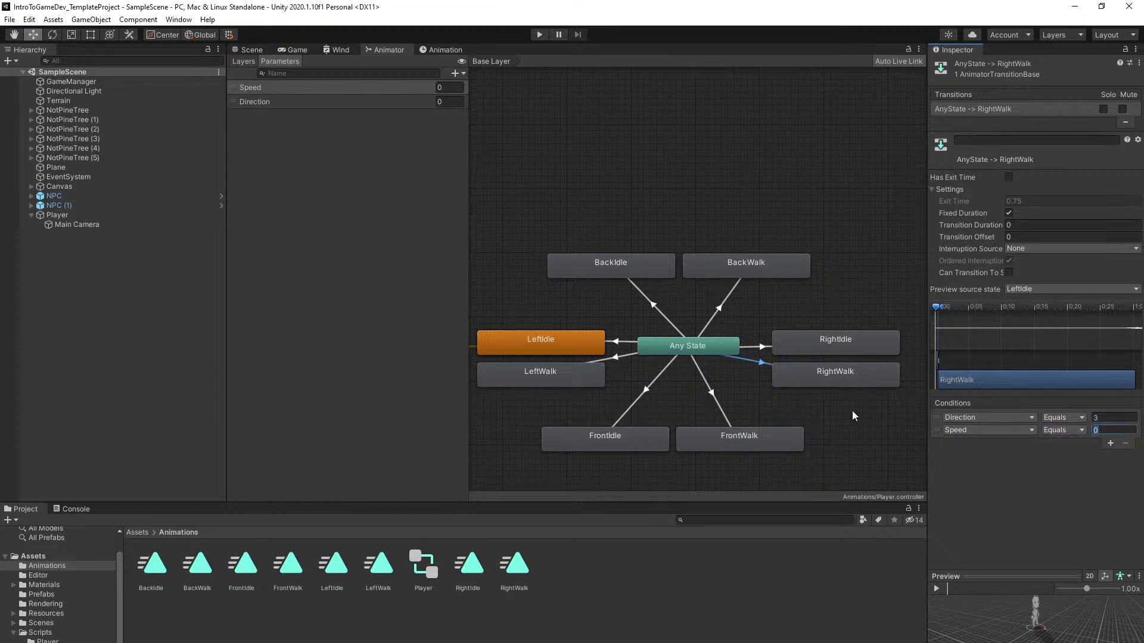
{"action": "type", "text": "2"}
{"action": "left_click", "coordinate": [1099, 422]}
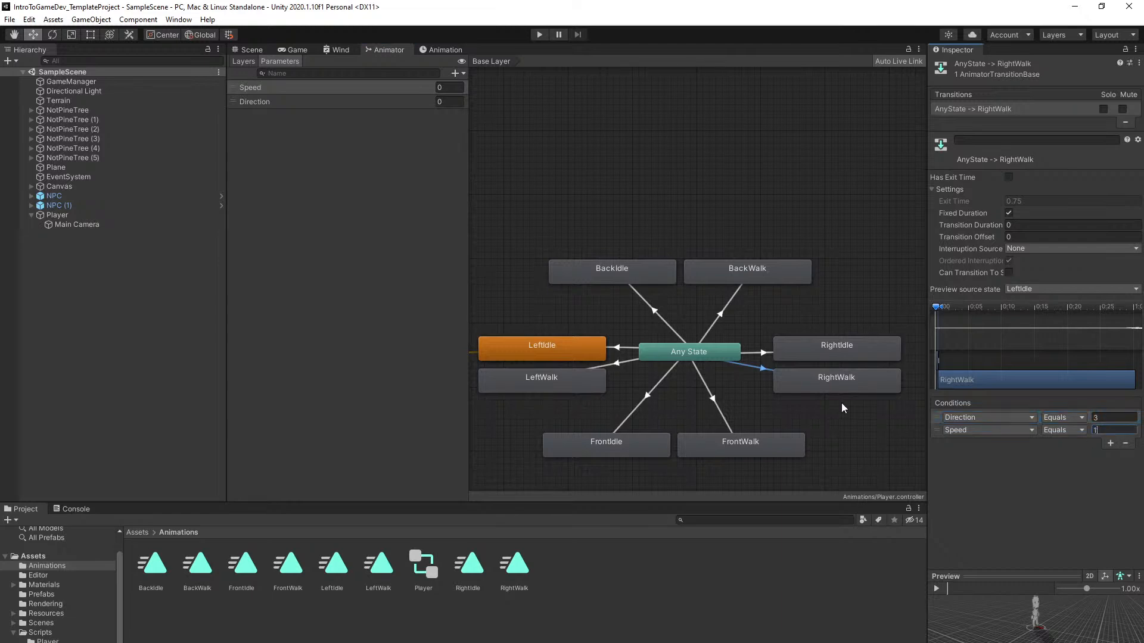
{"action": "middle_click_drag", "start_coordinate": [801, 401], "coordinate": [800, 394]}
Change the Speed condition's comparison to Equals on the Any State to LeftWalk transition
{"action": "left_click", "coordinate": [719, 402]}
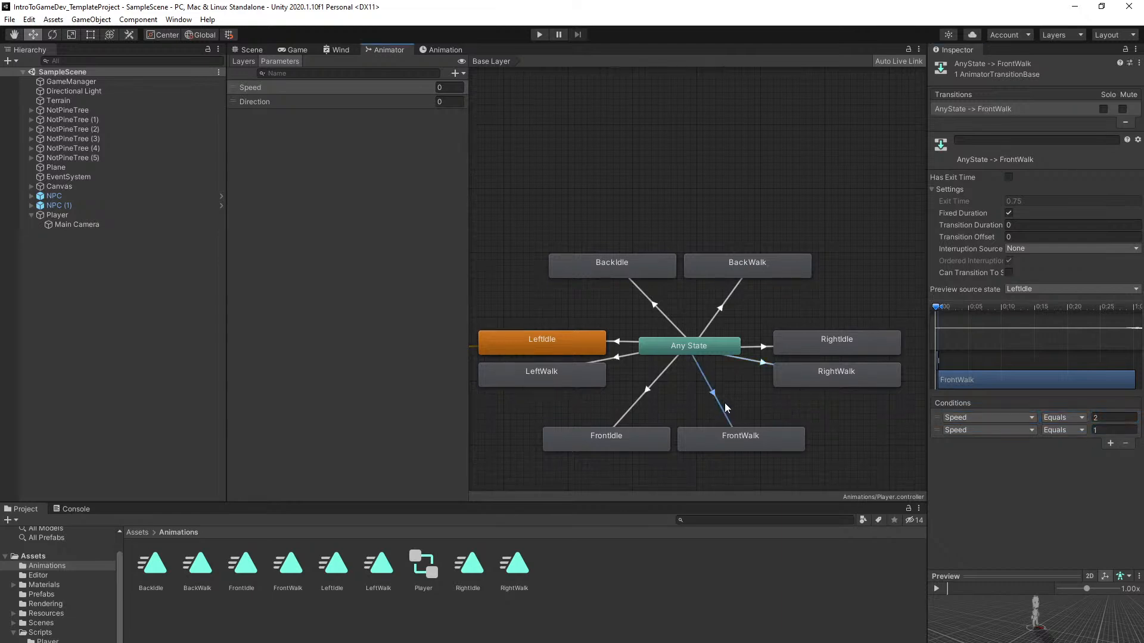
{"action": "left_click", "coordinate": [765, 364]}
{"action": "left_click", "coordinate": [645, 391]}
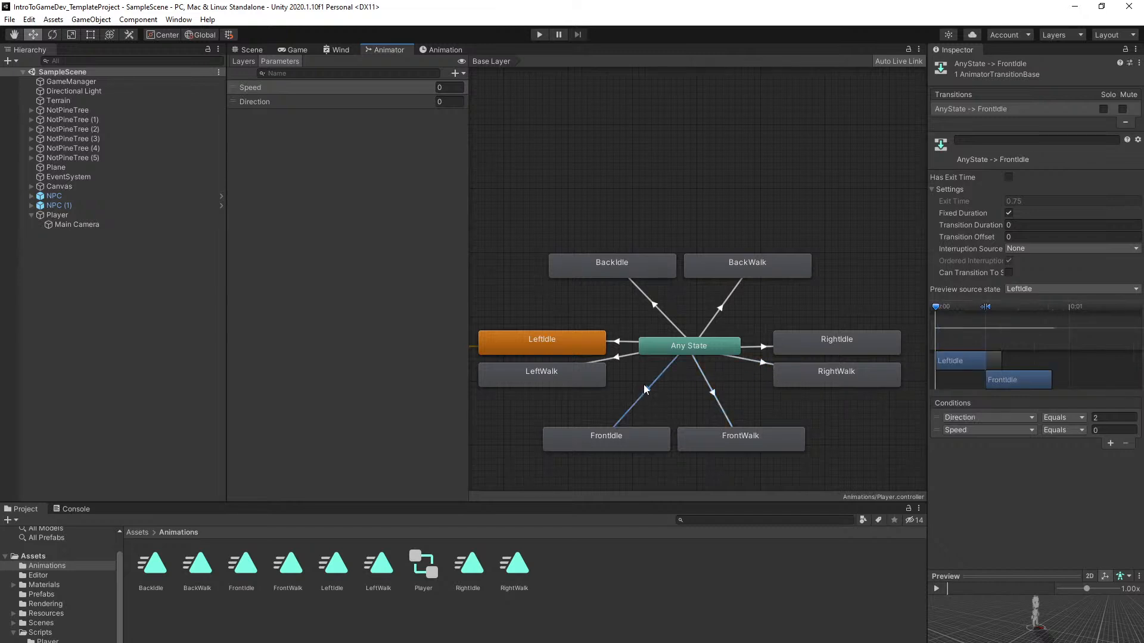
{"action": "left_click", "coordinate": [618, 357]}
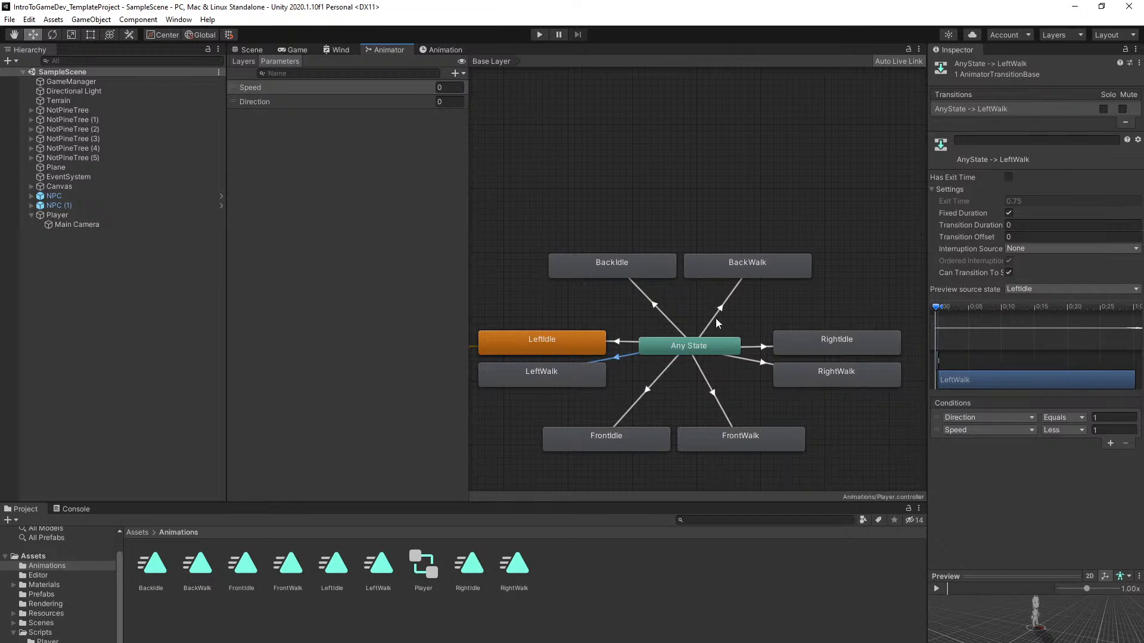
{"action": "left_click", "coordinate": [1059, 430]}
{"action": "left_click", "coordinate": [1066, 469]}
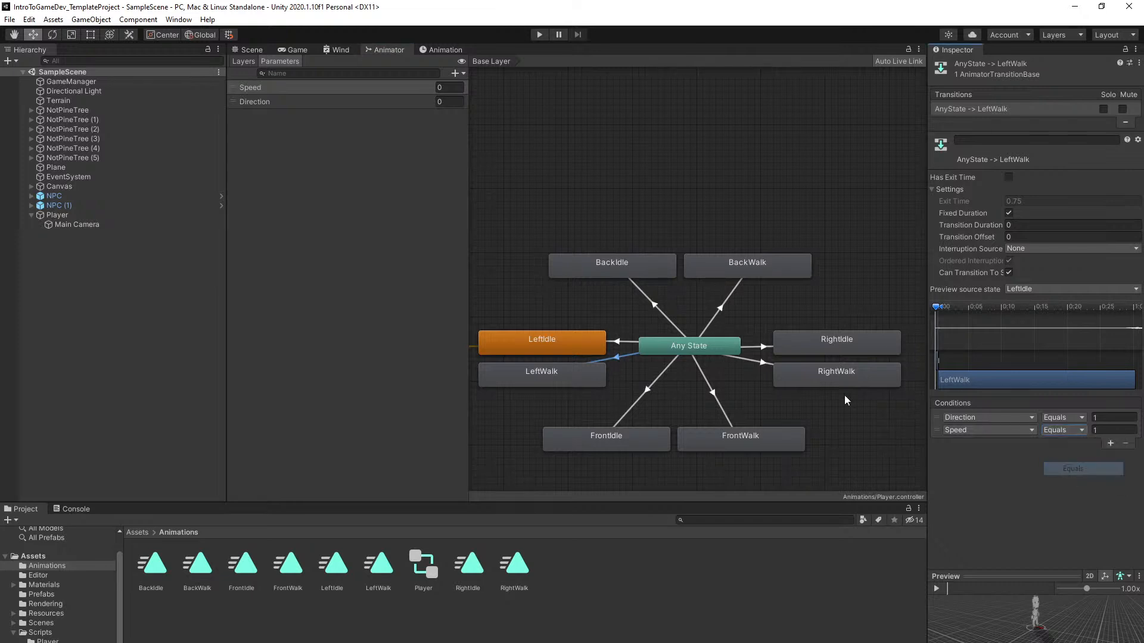
Review the conditions of the walk and idle transitions leaving Any State, one direction at a time
{"action": "left_click", "coordinate": [717, 304]}
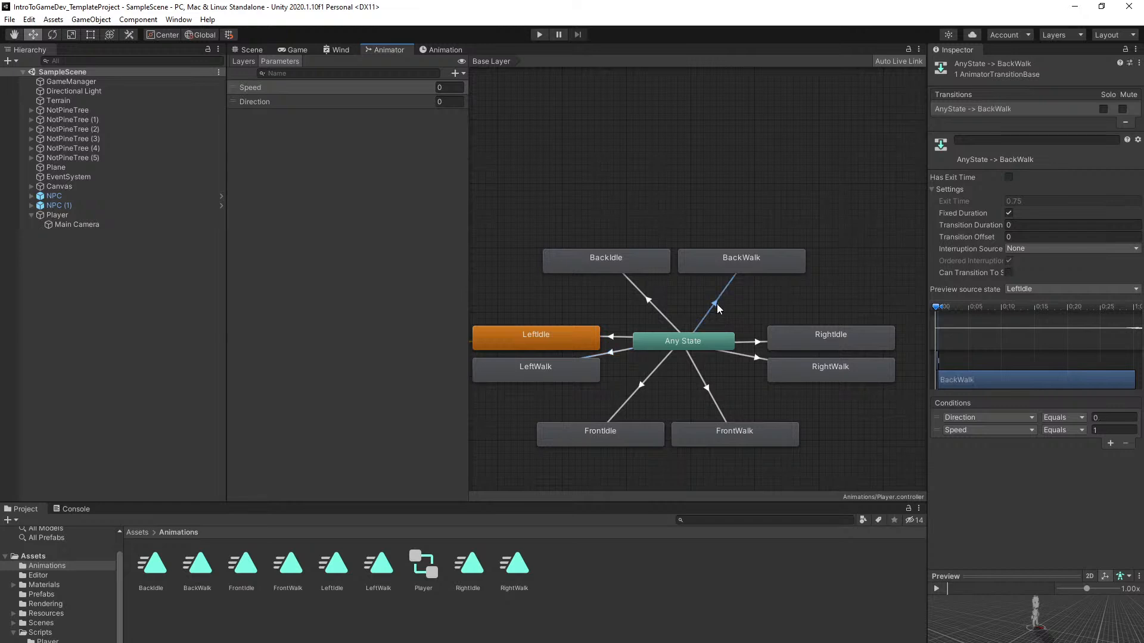
{"action": "left_click", "coordinate": [610, 354]}
{"action": "left_click", "coordinate": [711, 401]}
{"action": "left_click", "coordinate": [719, 349]}
{"action": "left_click", "coordinate": [650, 303]}
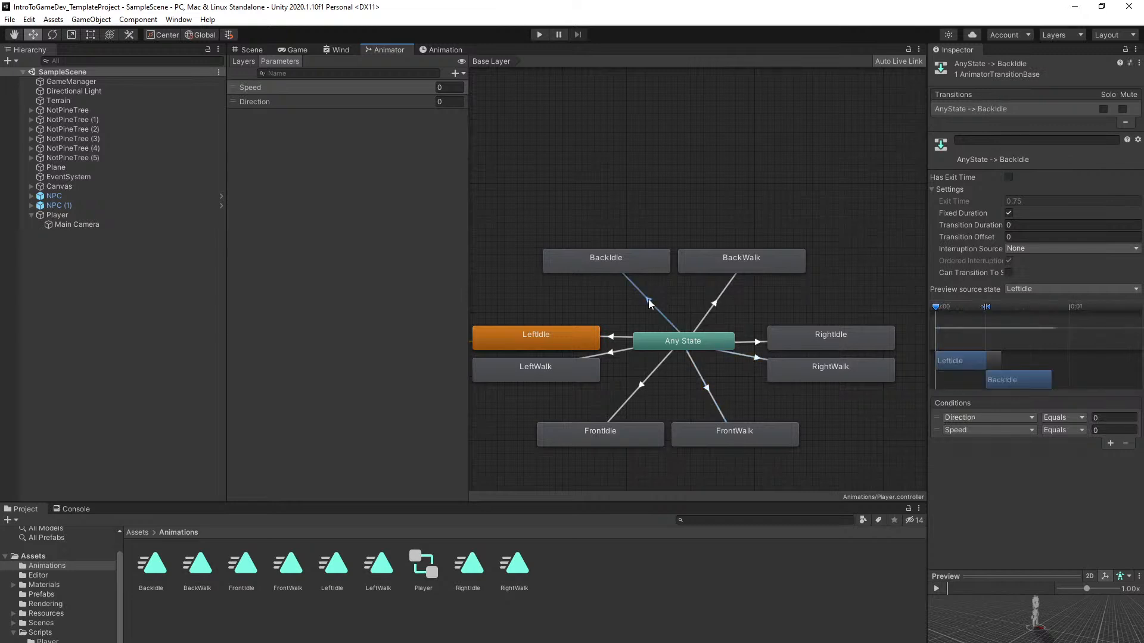
{"action": "left_click", "coordinate": [622, 339]}
{"action": "left_click", "coordinate": [633, 388]}
{"action": "left_click", "coordinate": [760, 342]}
{"action": "left_click", "coordinate": [806, 411]}
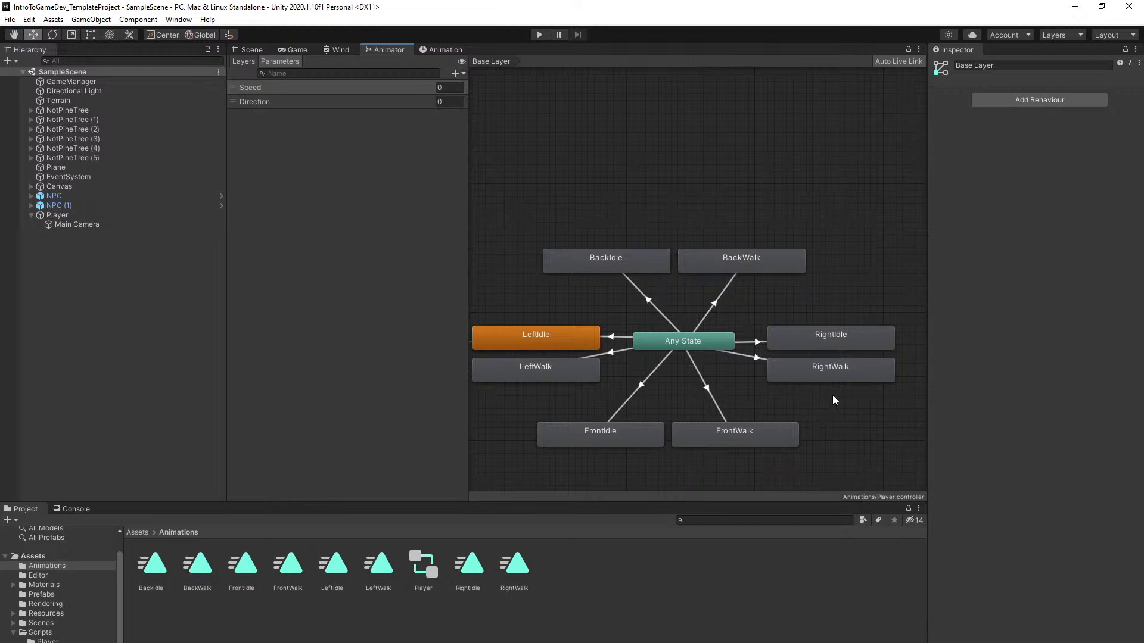
Open the LeftWalk clip in the Animation window
{"action": "left_click", "coordinate": [442, 49]}
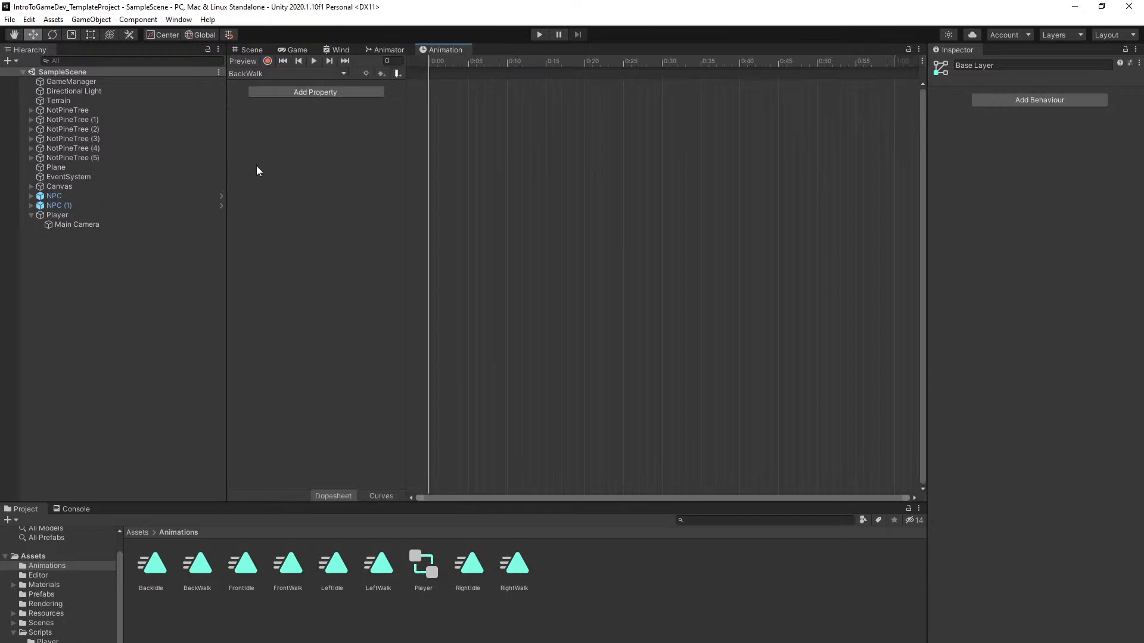
{"action": "left_click", "coordinate": [286, 73]}
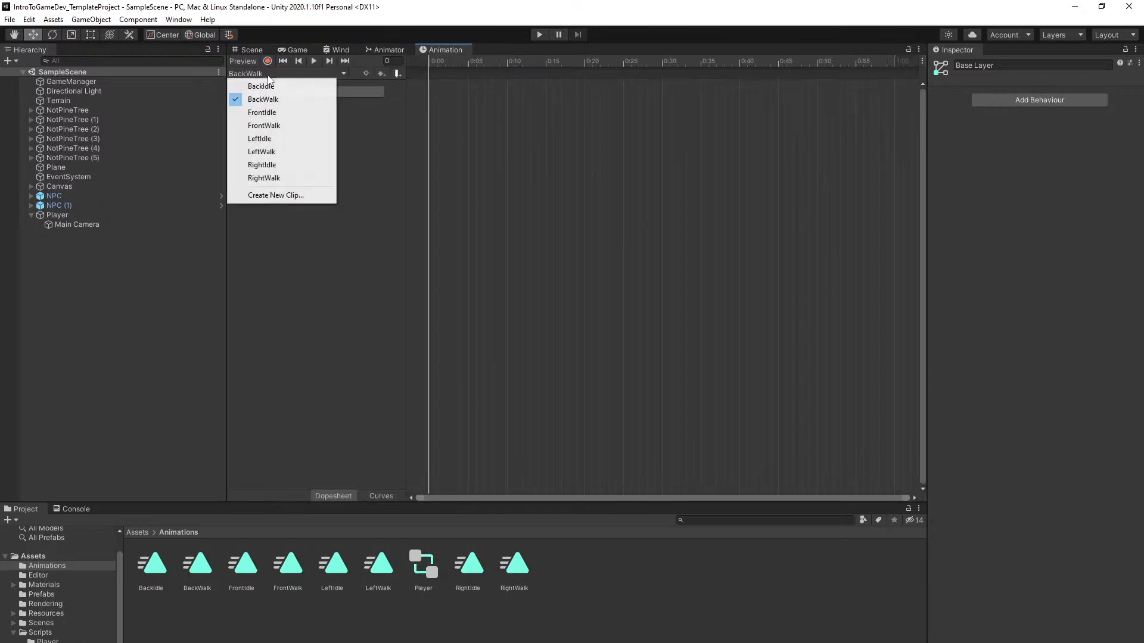
{"action": "left_click", "coordinate": [262, 152]}
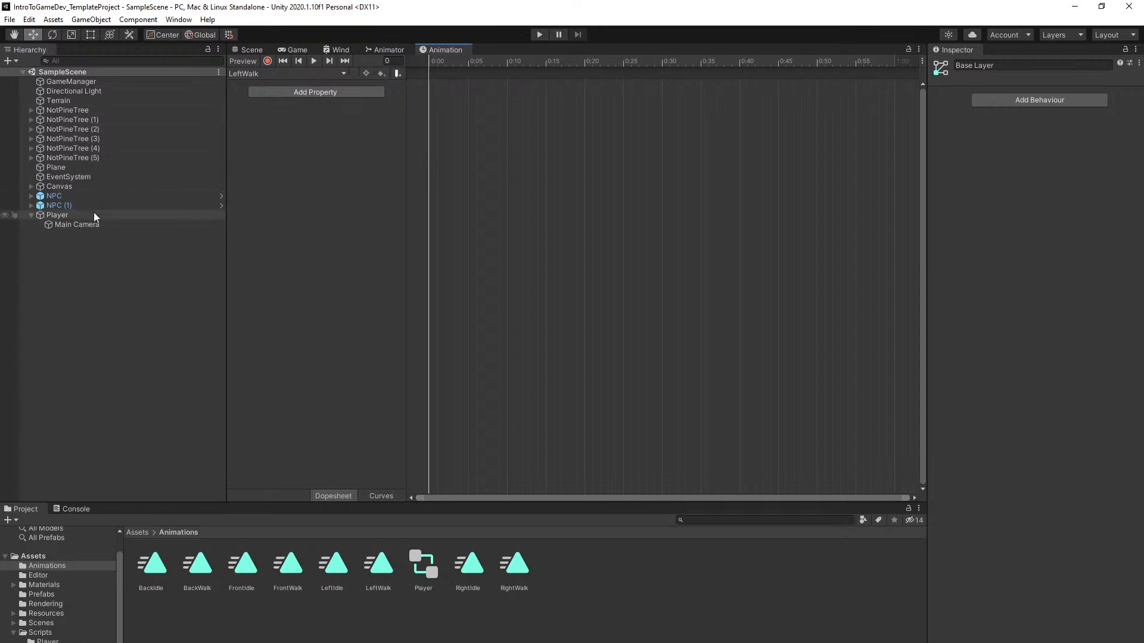
Lock the Inspector on the Player object and show the project's Sprites folder
{"action": "left_click", "coordinate": [94, 216]}
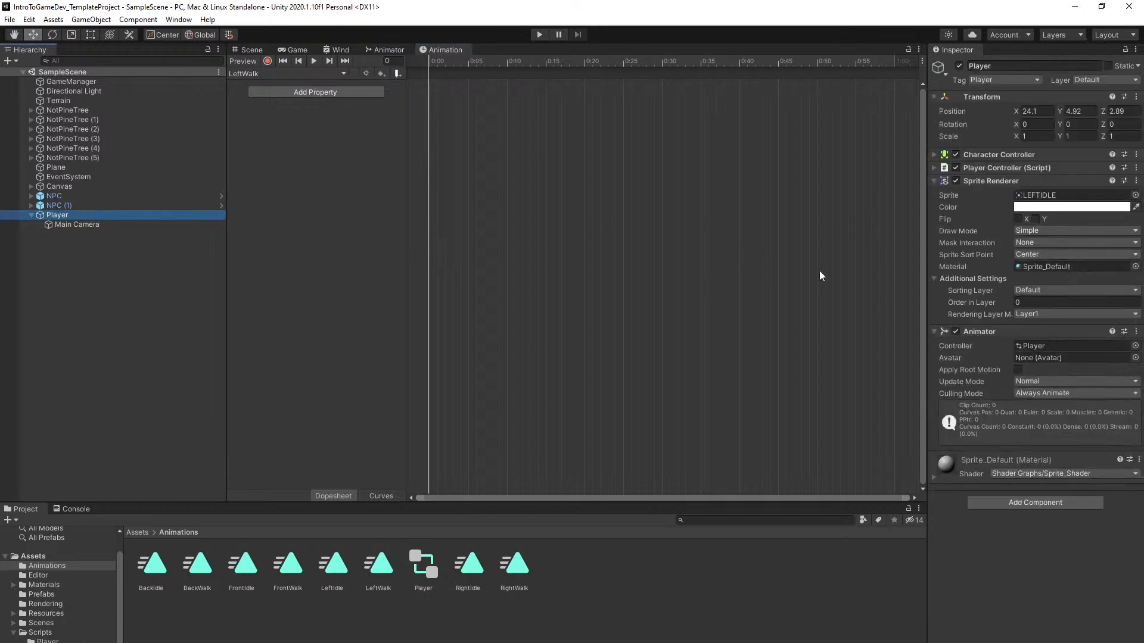
{"action": "left_click", "coordinate": [1125, 50]}
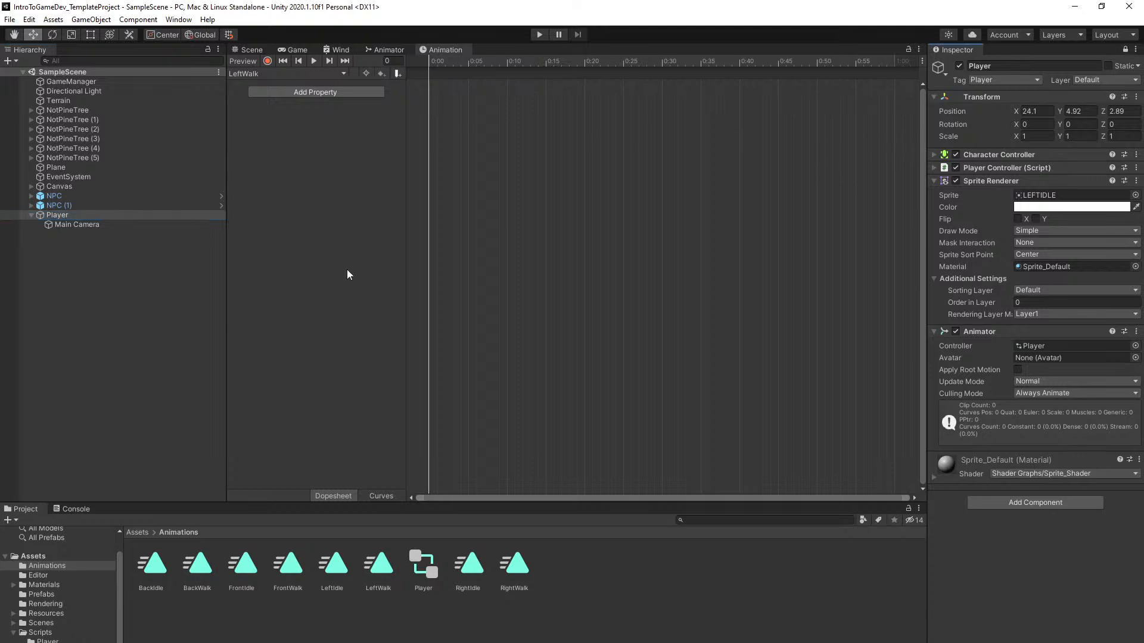
{"action": "left_click", "coordinate": [47, 640]}
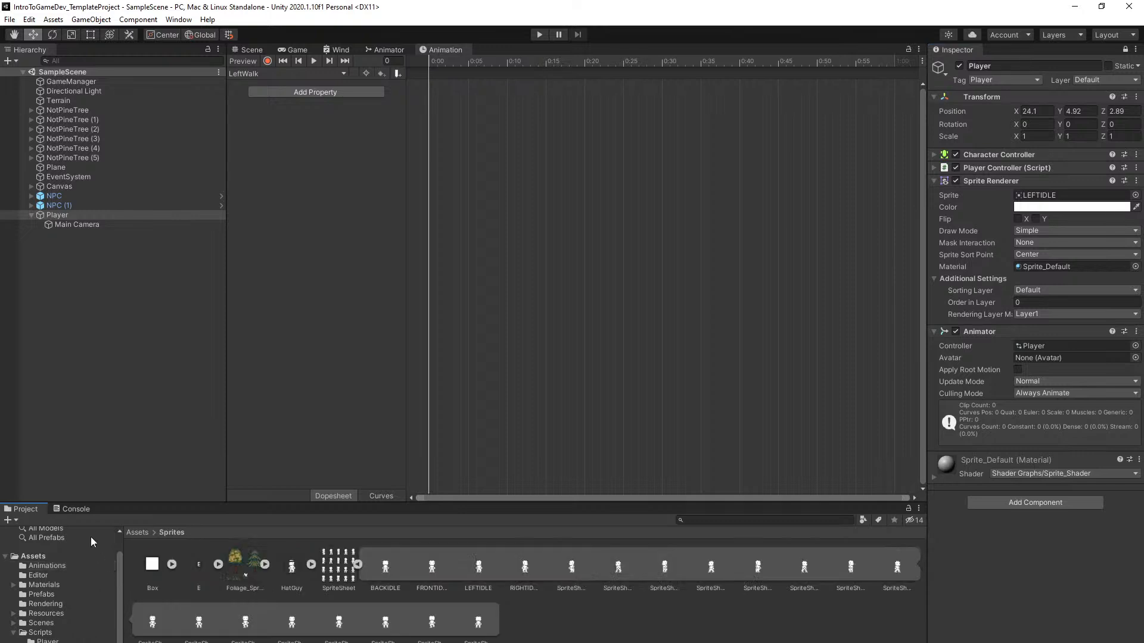
{"action": "left_click", "coordinate": [72, 509]}
{"action": "left_click", "coordinate": [11, 521]}
{"action": "left_click", "coordinate": [31, 510]}
Move the LeftWalk clip's playhead to frame 4, and return it to frame 0
{"action": "left_click", "coordinate": [385, 61]}
{"action": "type", "text": "4"}
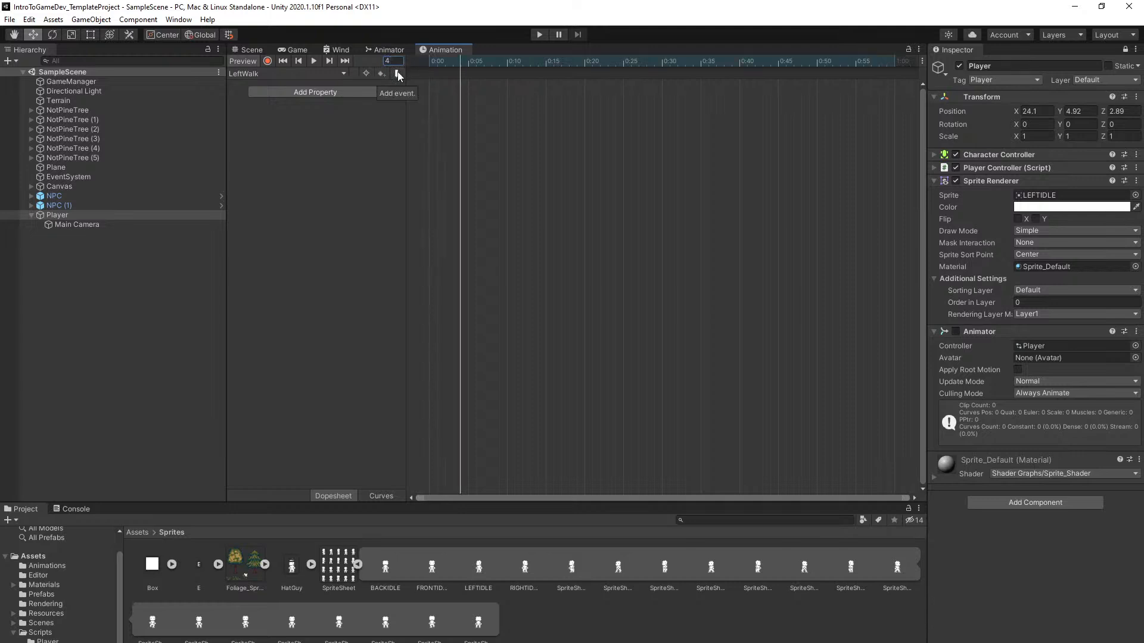
{"action": "left_click", "coordinate": [397, 76]}
{"action": "left_click", "coordinate": [388, 61]}
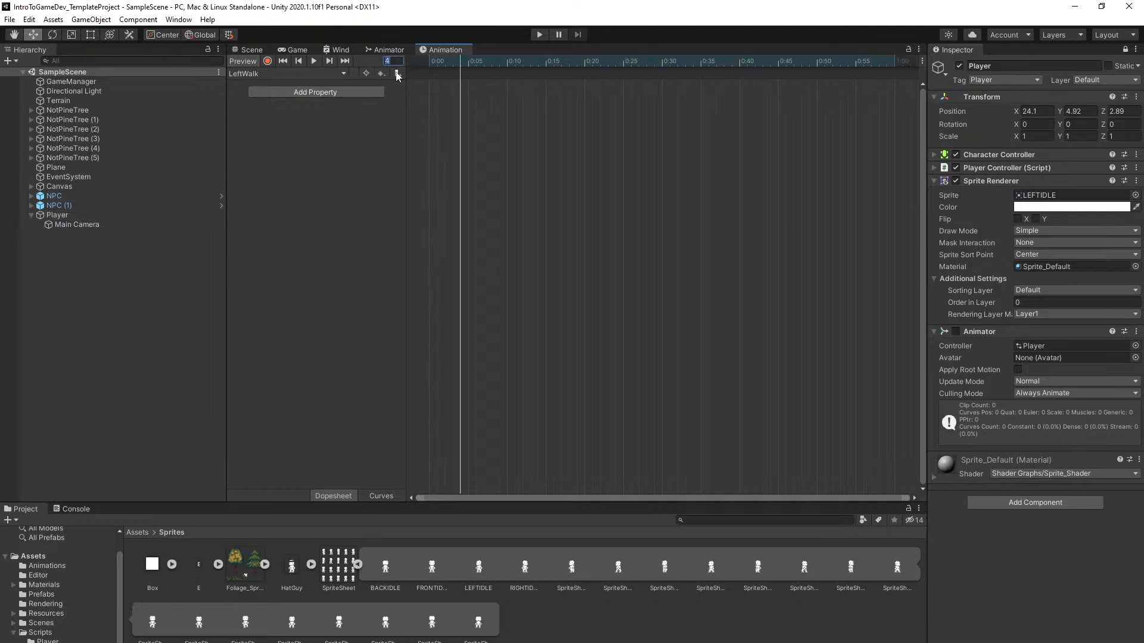
{"action": "type", "text": "0"}
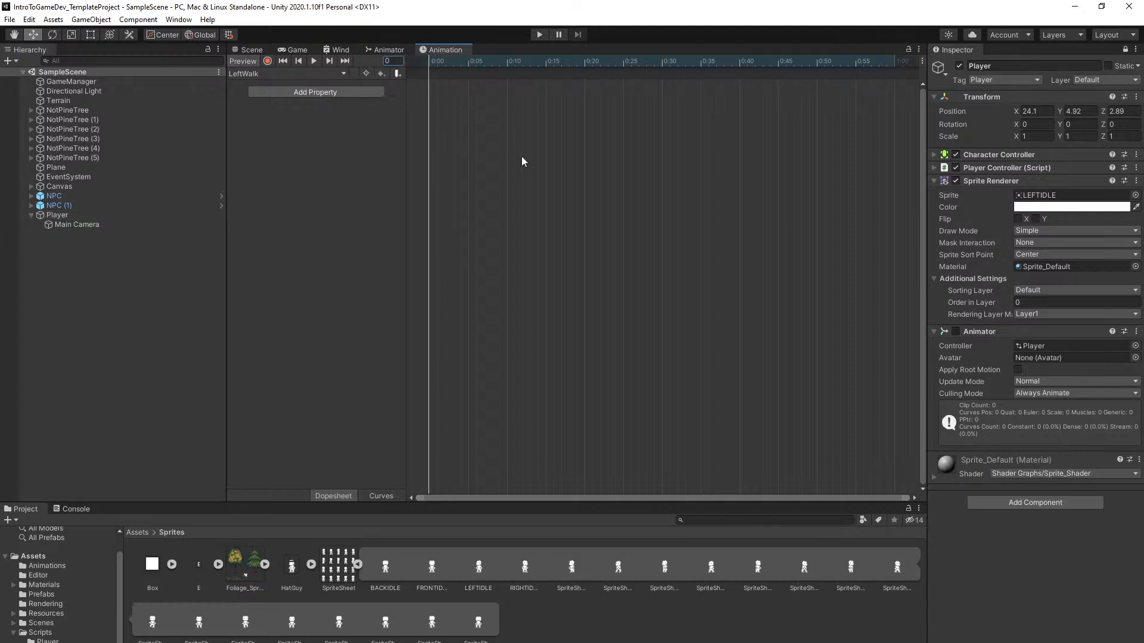
Add the first SpriteSheet walk sprite to the LeftWalk timeline at 0:00 and the second at about 0:25
{"action": "scroll", "coordinate": [560, 164], "scroll_direction": "down", "scroll_amount": 2}
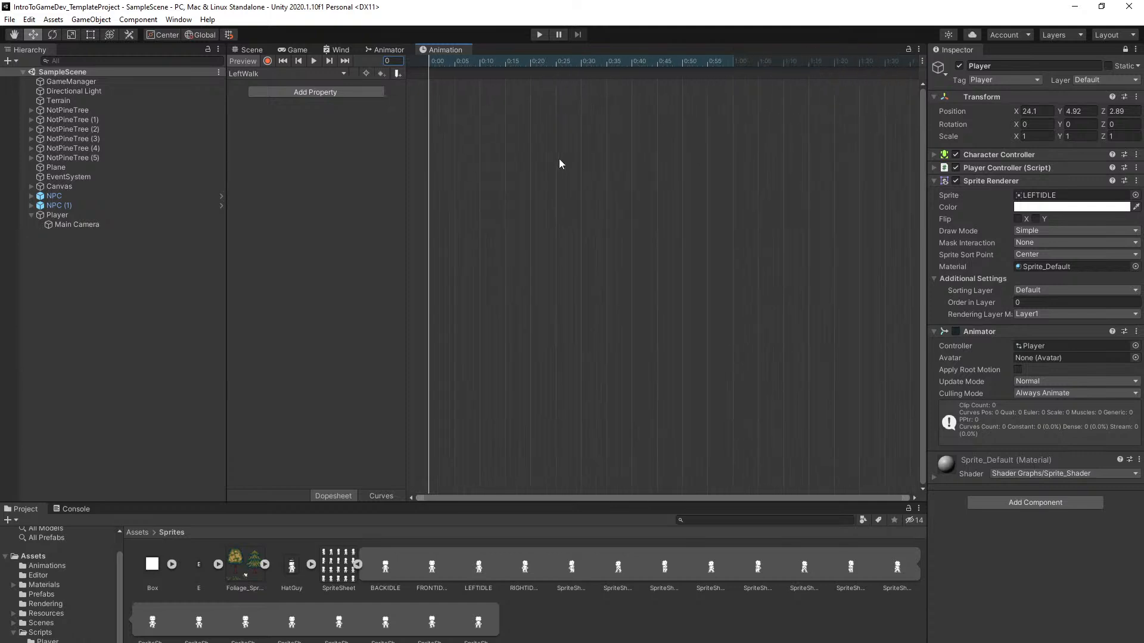
{"action": "scroll", "coordinate": [471, 171], "scroll_direction": "up", "scroll_amount": 2}
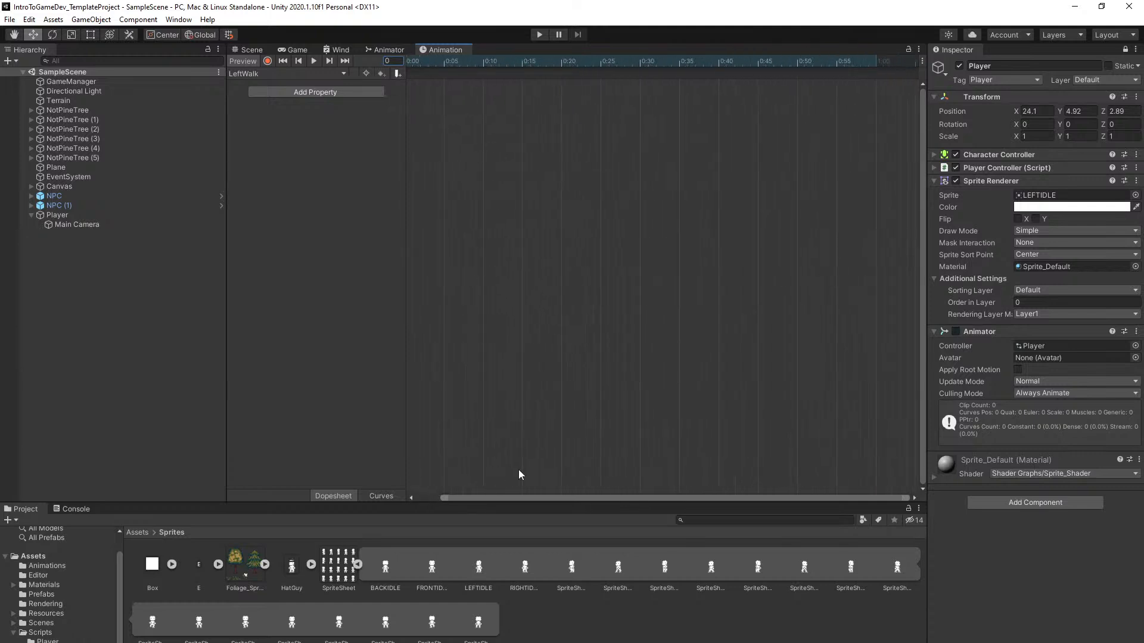
{"action": "left_click_drag", "start_coordinate": [535, 499], "coordinate": [511, 499]}
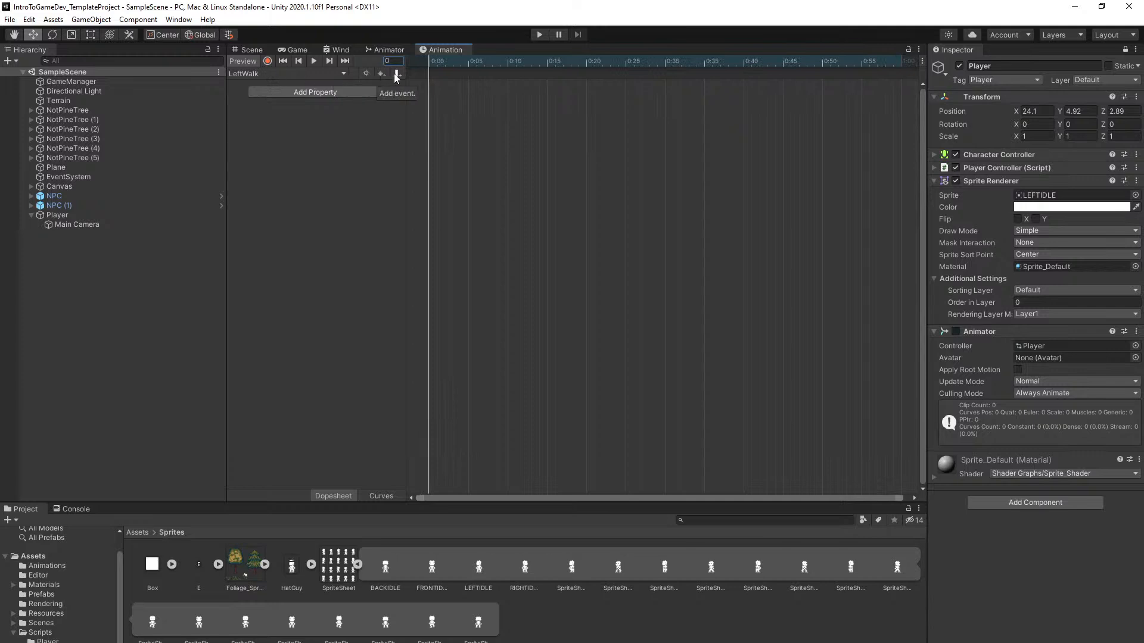
{"action": "left_click", "coordinate": [308, 74]}
{"action": "left_click", "coordinate": [317, 75]}
{"action": "left_click_drag", "start_coordinate": [576, 570], "coordinate": [433, 106]}
{"action": "scroll", "coordinate": [489, 200], "scroll_direction": "down", "scroll_amount": 2}
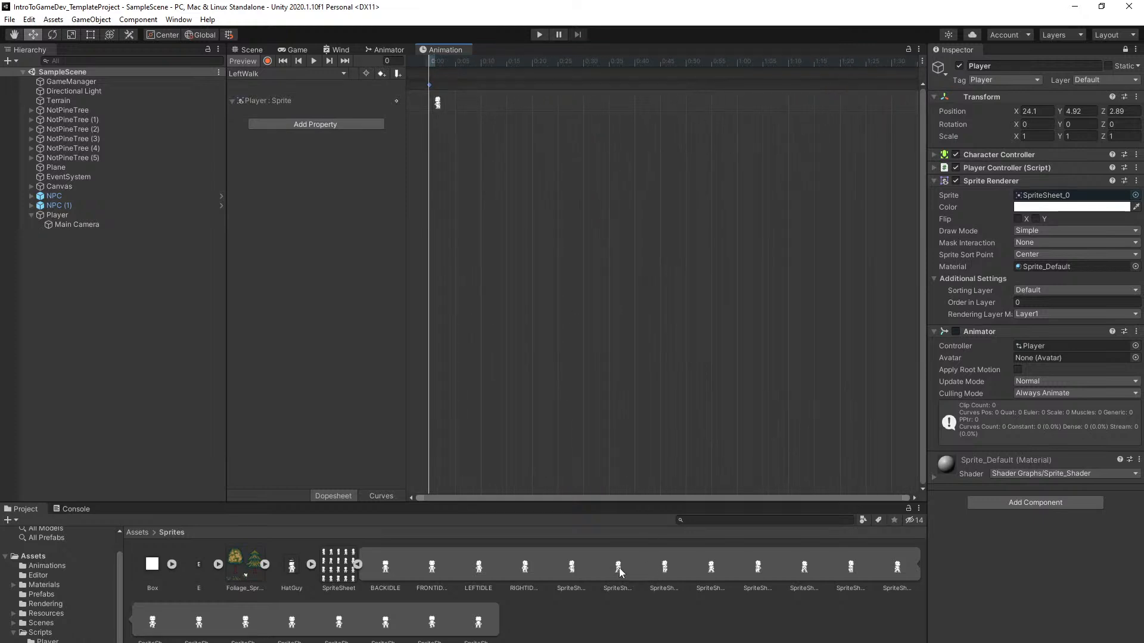
{"action": "left_click_drag", "start_coordinate": [619, 570], "coordinate": [545, 87]}
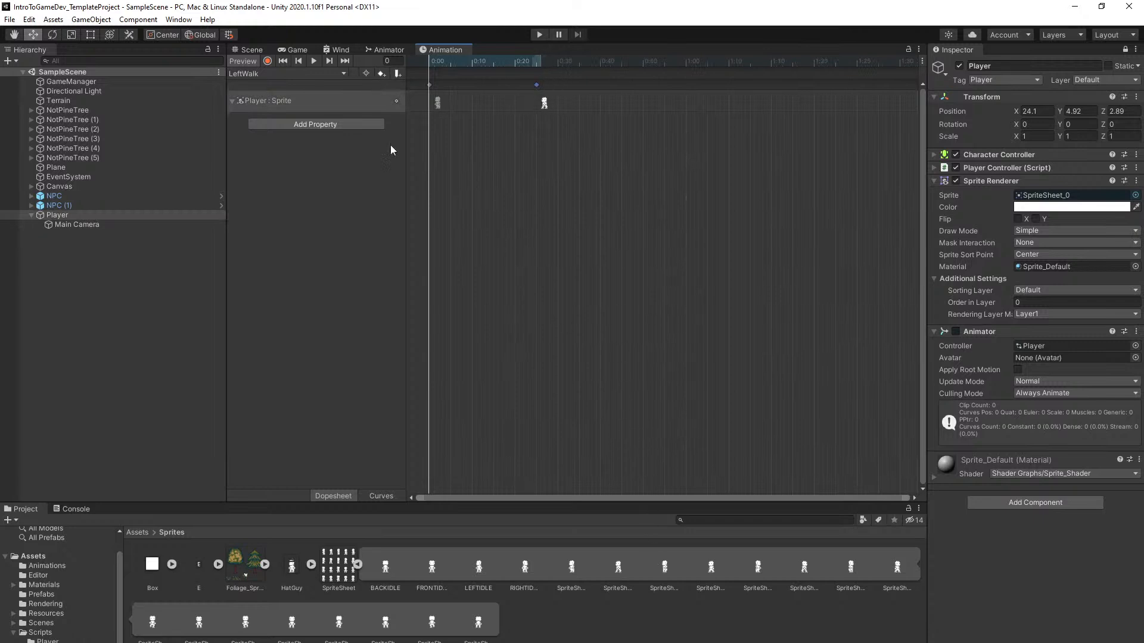
Collapse and re-expand the Player : Sprite track to compare its key markers with the sprite thumbnails
{"action": "left_click", "coordinate": [232, 101]}
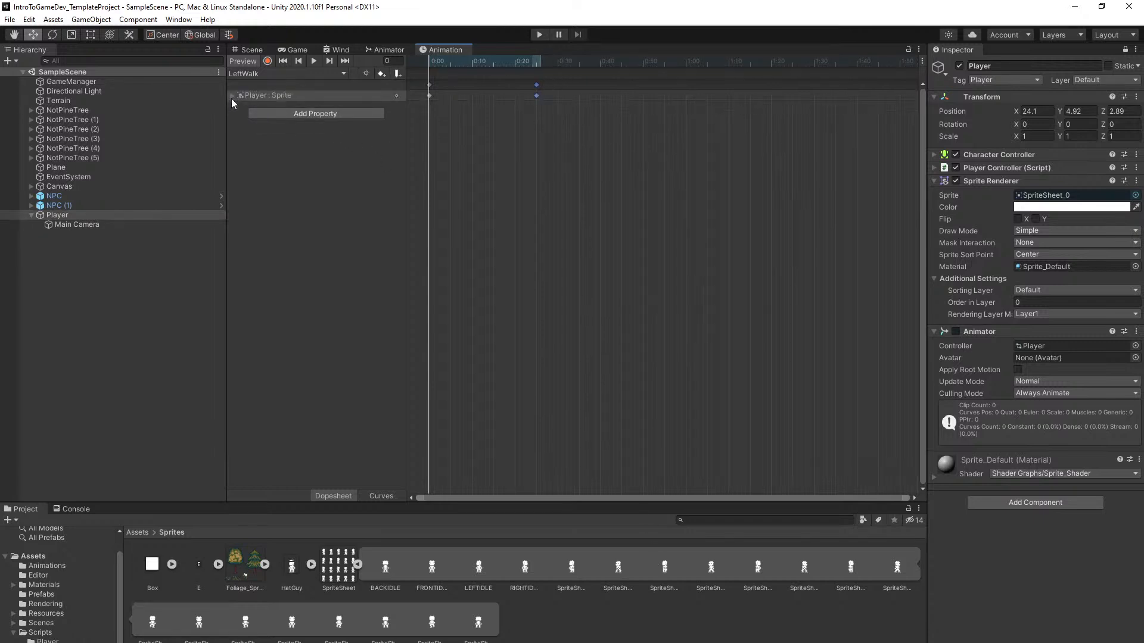
{"action": "left_click", "coordinate": [233, 96]}
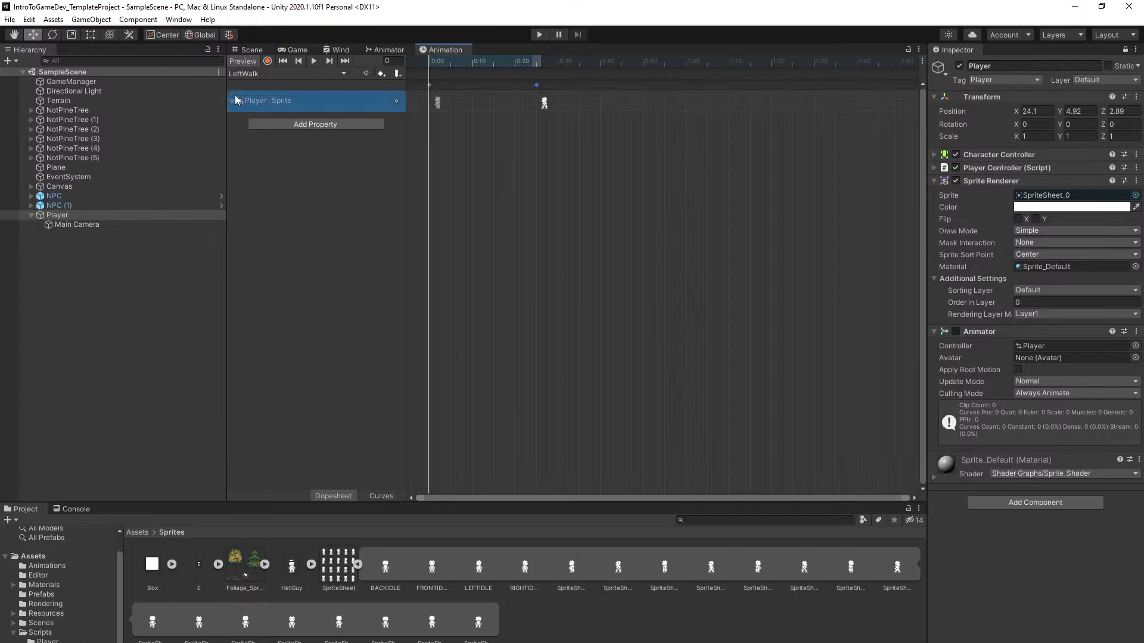
{"action": "left_click", "coordinate": [234, 98]}
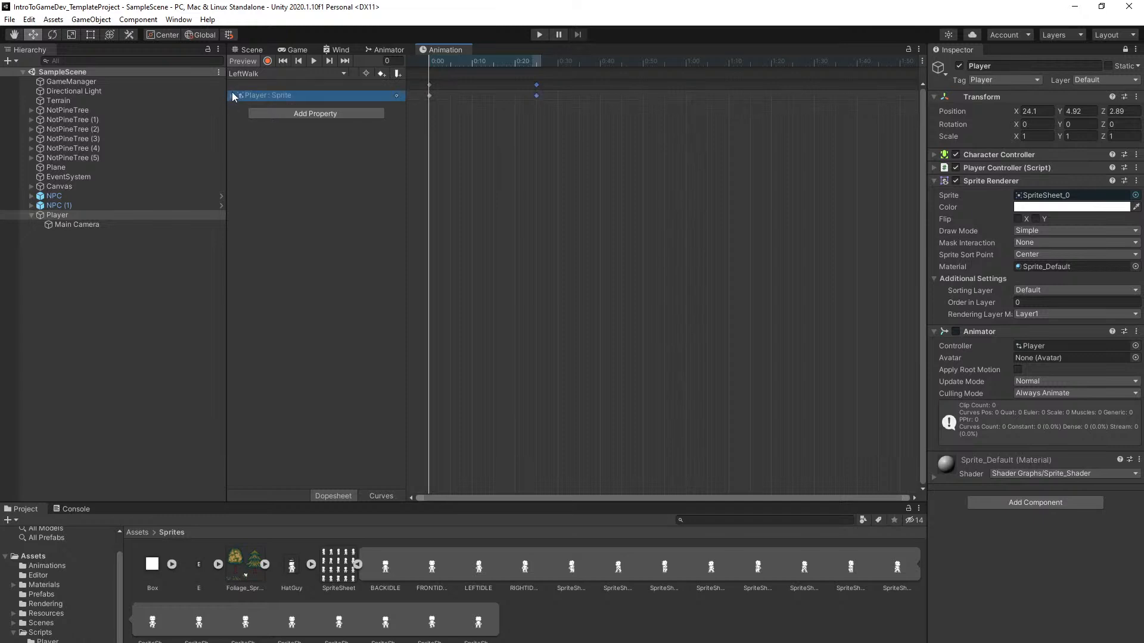
{"action": "left_click", "coordinate": [231, 99]}
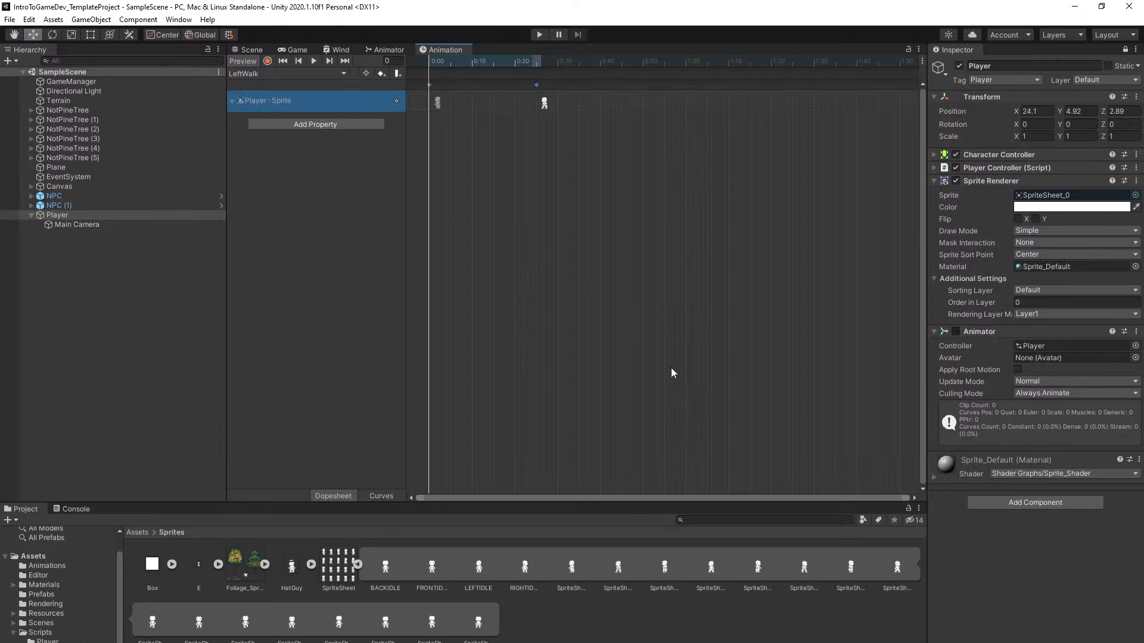
Add the third and fourth walk sprites to LeftWalk and space the second to fourth keyframes at 0:20, 0:40 and 1:00
{"action": "left_click_drag", "start_coordinate": [663, 569], "coordinate": [649, 107]}
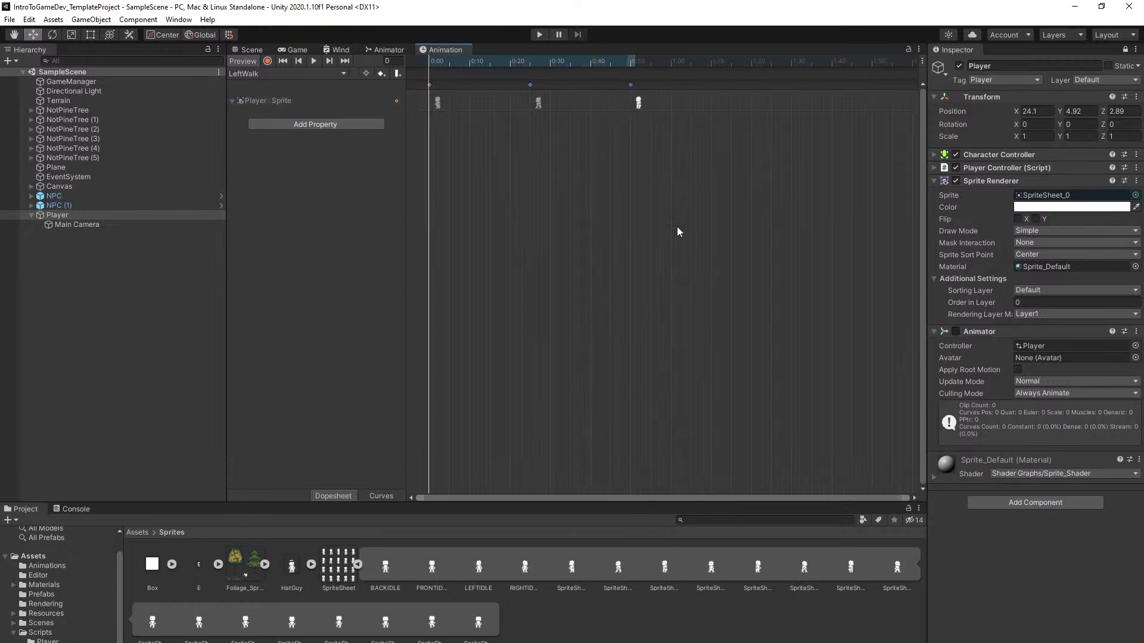
{"action": "left_click_drag", "start_coordinate": [531, 85], "coordinate": [516, 85]}
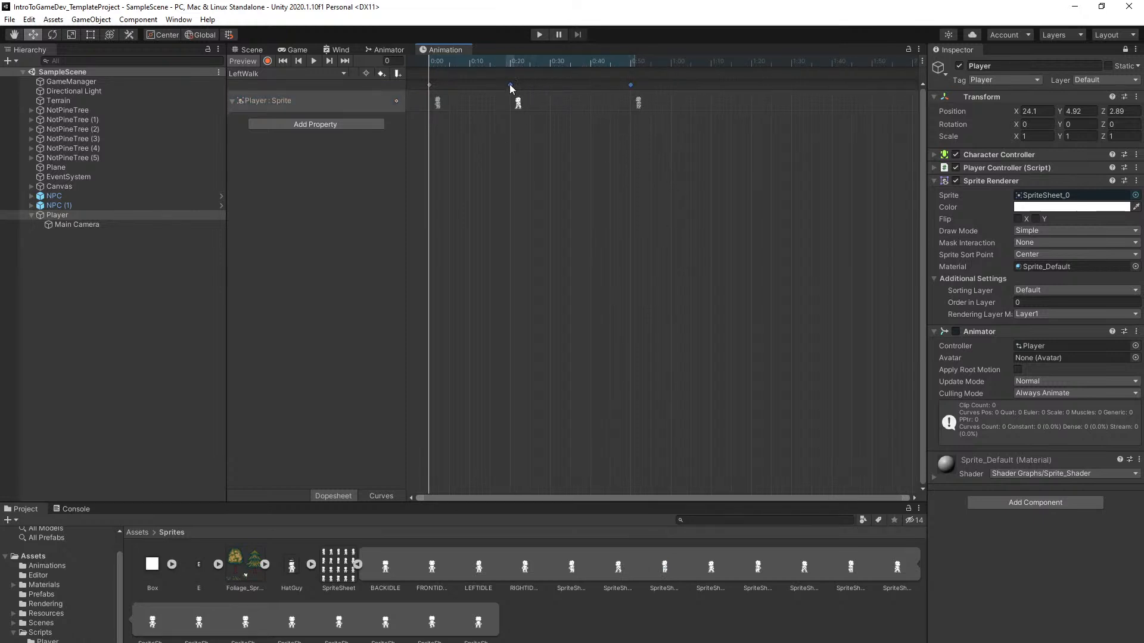
{"action": "left_click_drag", "start_coordinate": [630, 85], "coordinate": [594, 87]}
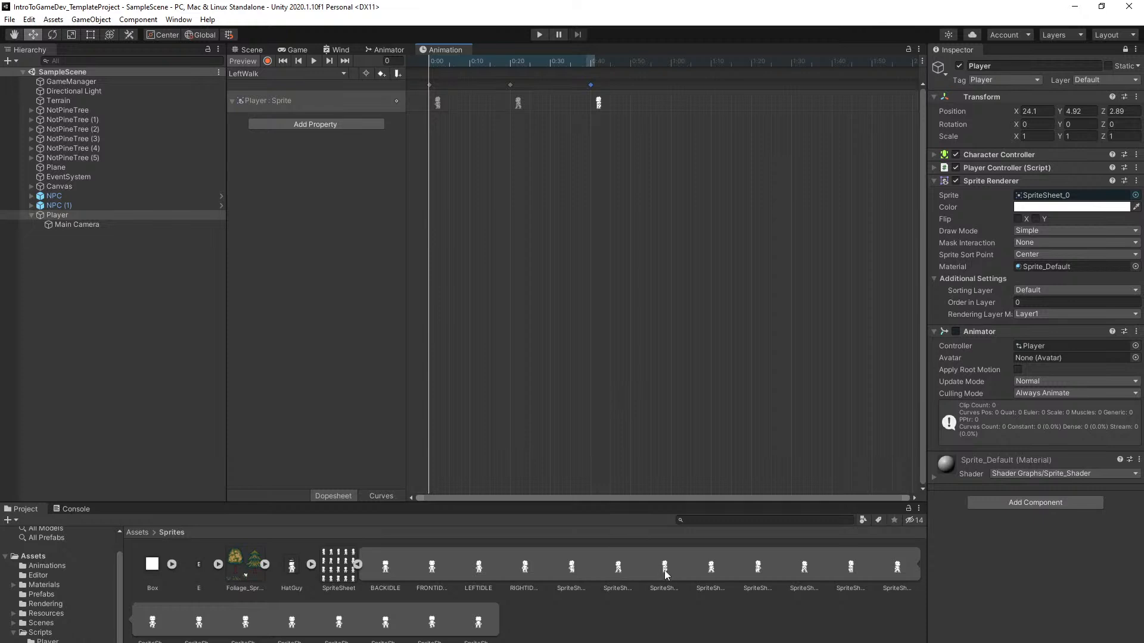
{"action": "left_click_drag", "start_coordinate": [713, 567], "coordinate": [664, 87]}
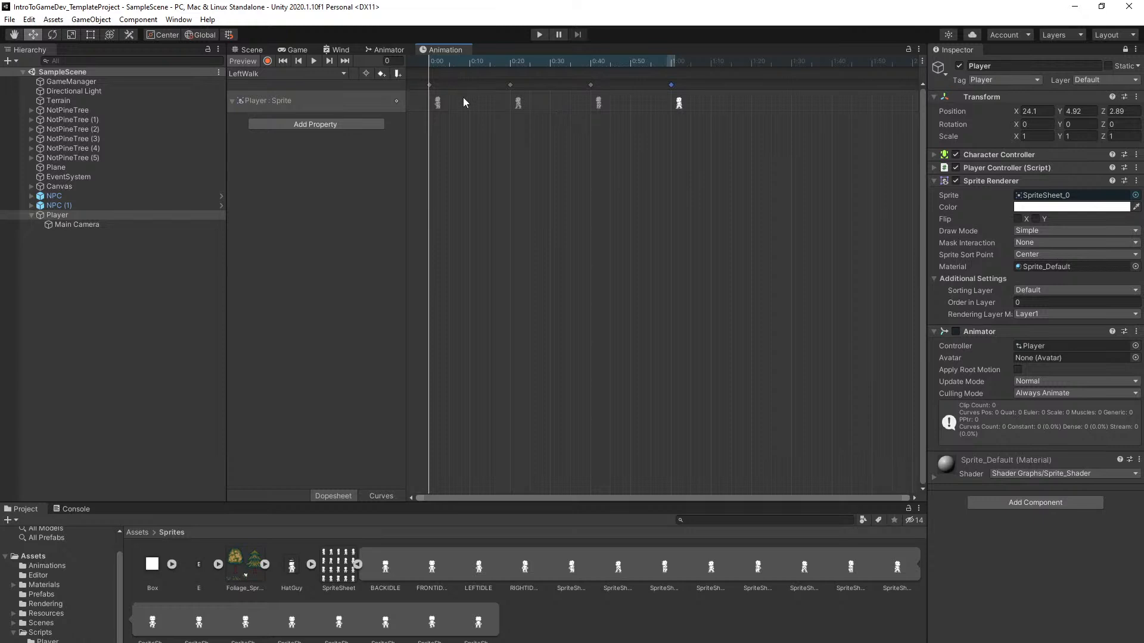
{"action": "left_click", "coordinate": [671, 84]}
{"action": "scroll", "coordinate": [728, 391], "scroll_direction": "down", "scroll_amount": 7}
{"action": "scroll", "coordinate": [728, 390], "scroll_direction": "up", "scroll_amount": 7}
{"action": "left_click_drag", "start_coordinate": [658, 498], "coordinate": [489, 501]}
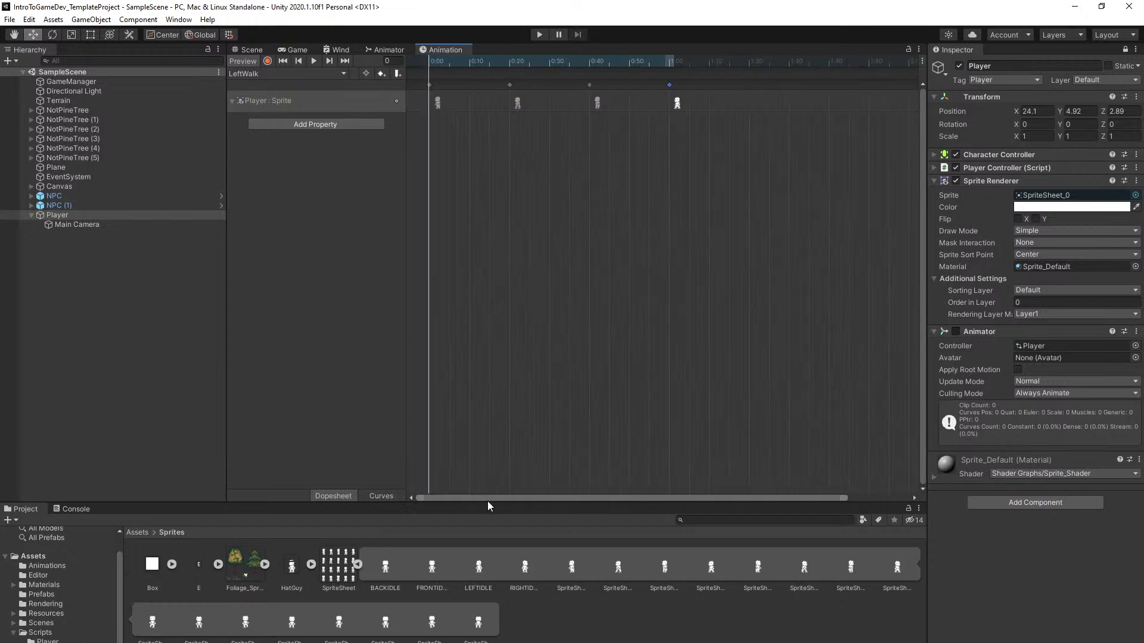
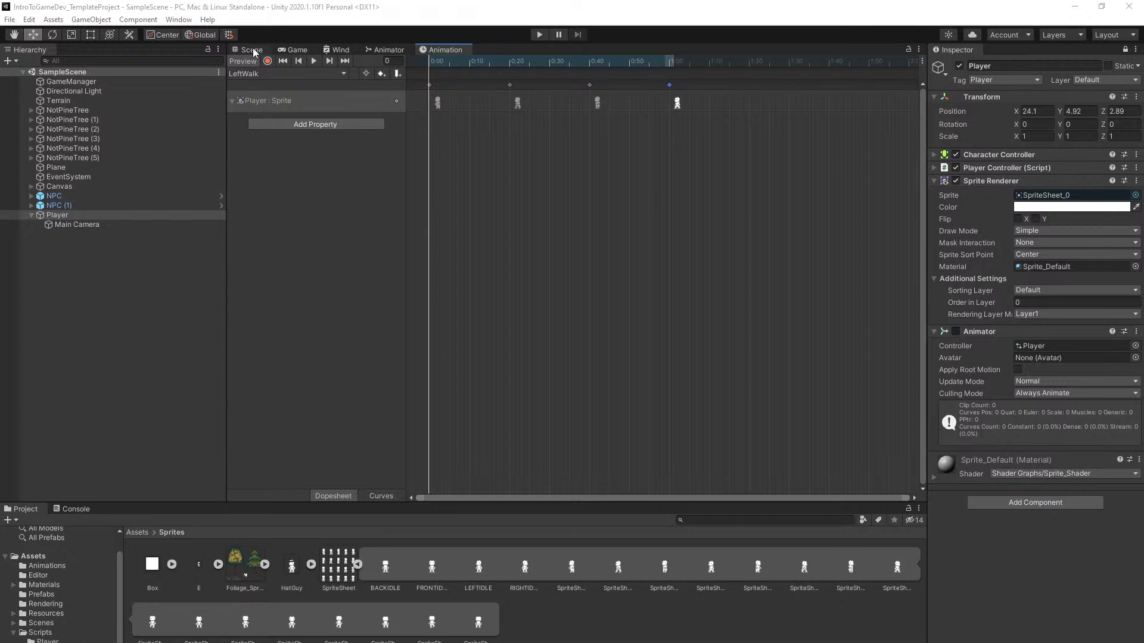
Play the scene, walk the Player left to check the LeftWalk animation, and stop playing
{"action": "left_click", "coordinate": [252, 50]}
{"action": "left_click", "coordinate": [541, 35]}
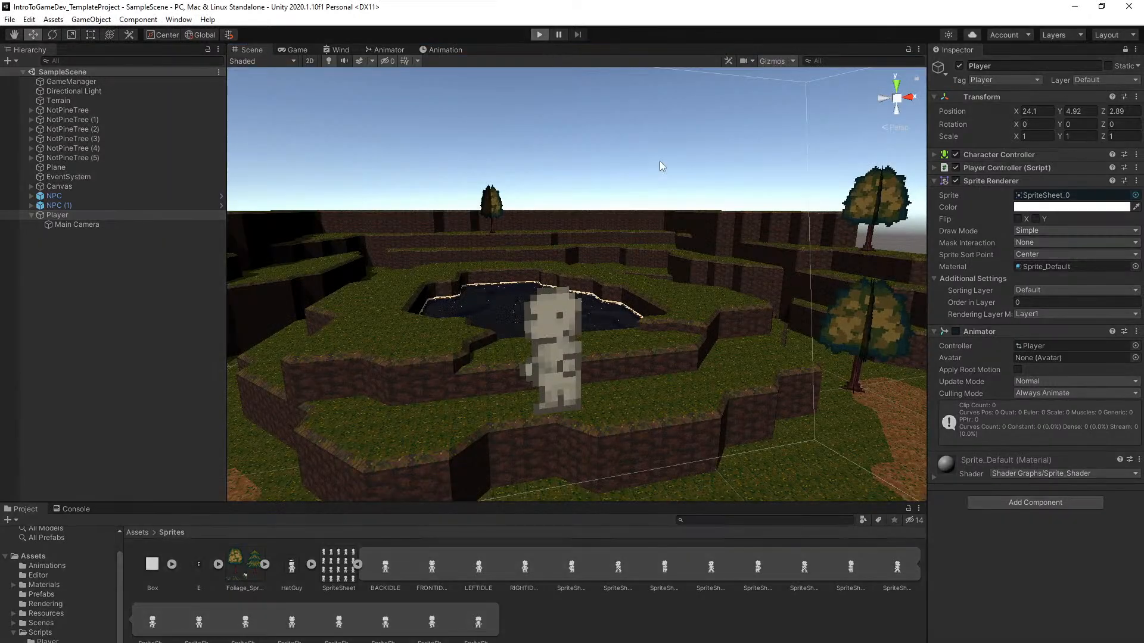
{"action": "key", "text": "a"}
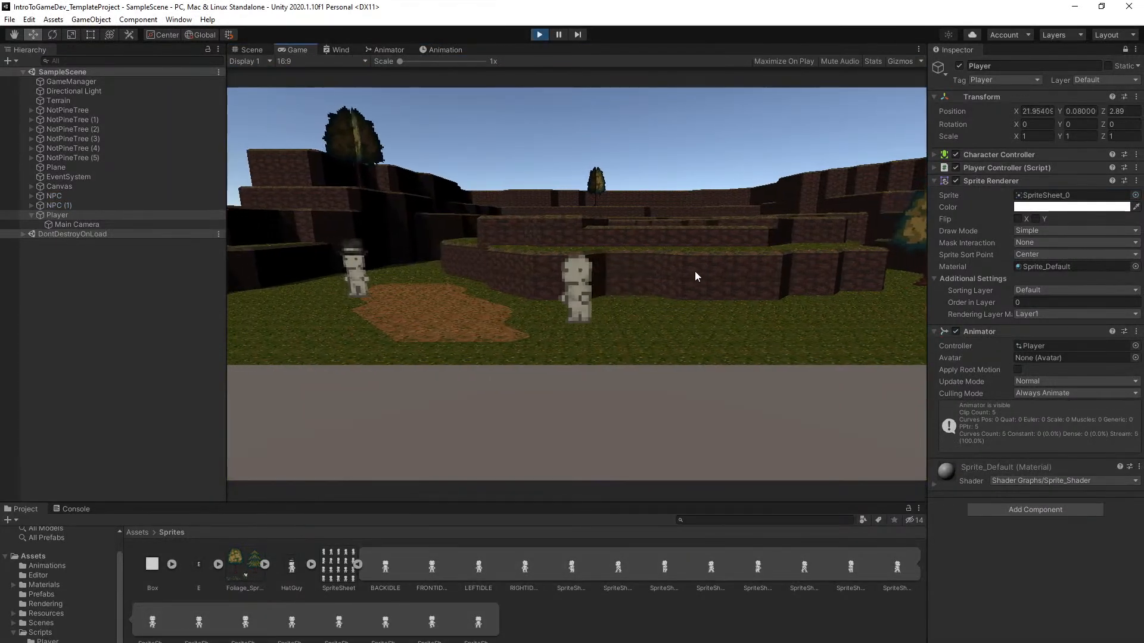
{"action": "key", "text": "a"}
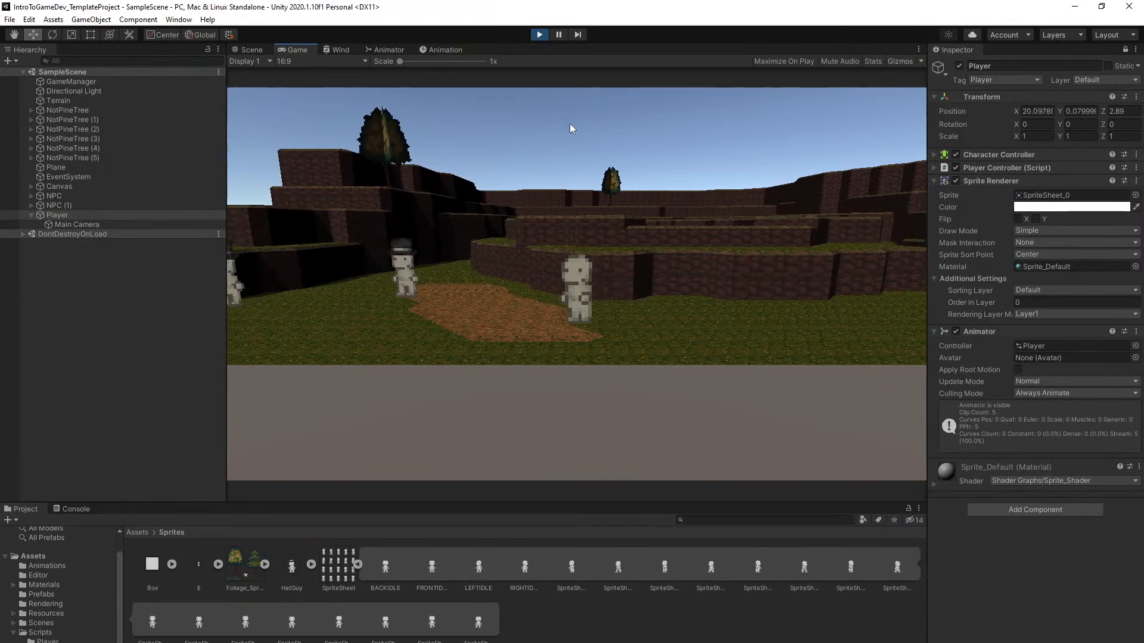
{"action": "left_click", "coordinate": [539, 35]}
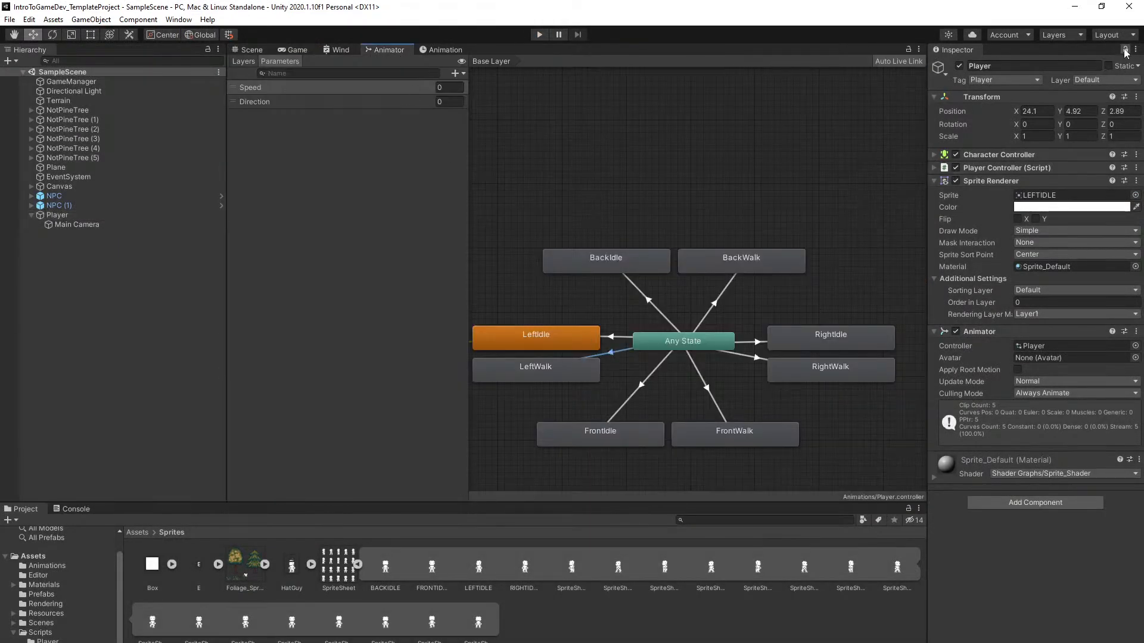
Unlock the Inspector, disable Can Transition To Self on the Any State to LeftWalk transition, and check the same setting on the RightIdle transition
{"action": "left_click", "coordinate": [949, 189]}
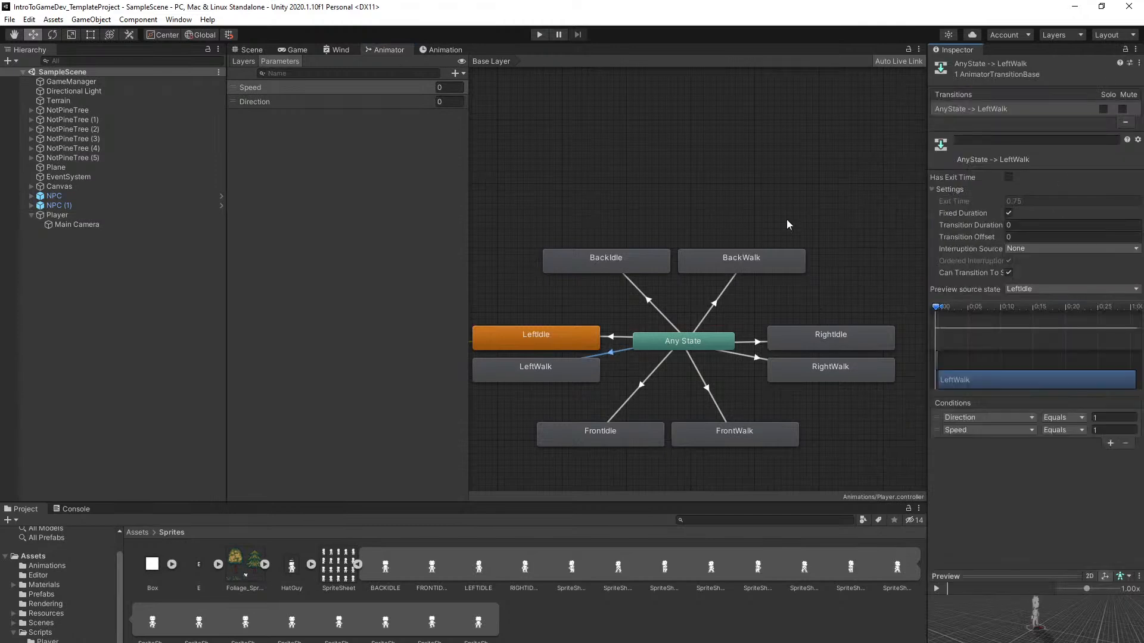
{"action": "left_click", "coordinate": [1008, 273]}
{"action": "middle_click_drag", "start_coordinate": [818, 272], "coordinate": [806, 261]}
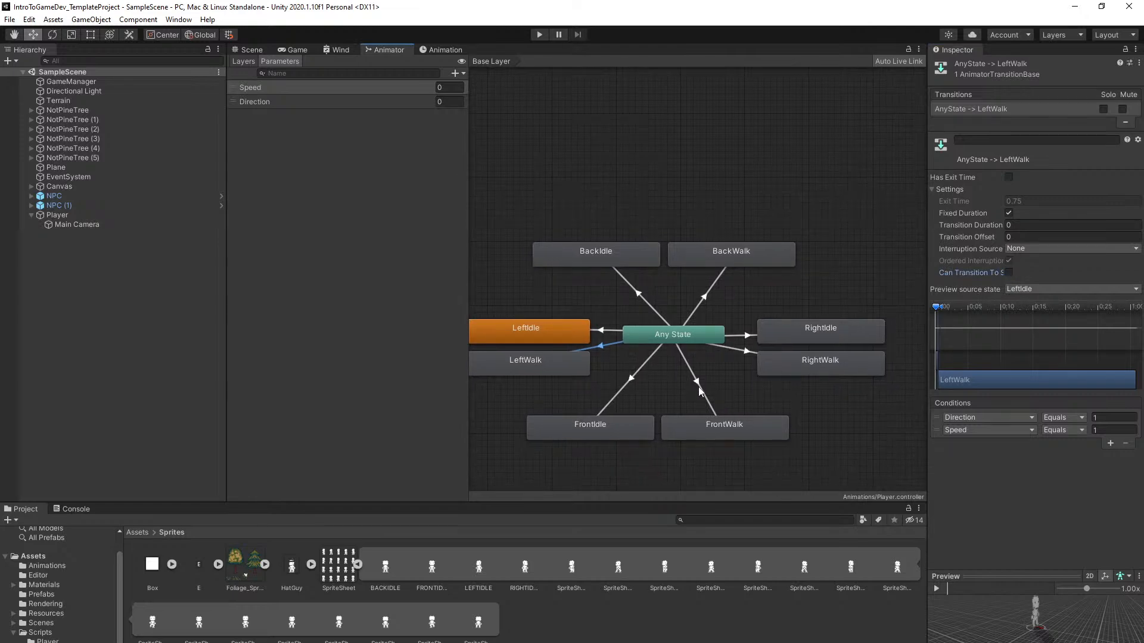
{"action": "left_click", "coordinate": [747, 338]}
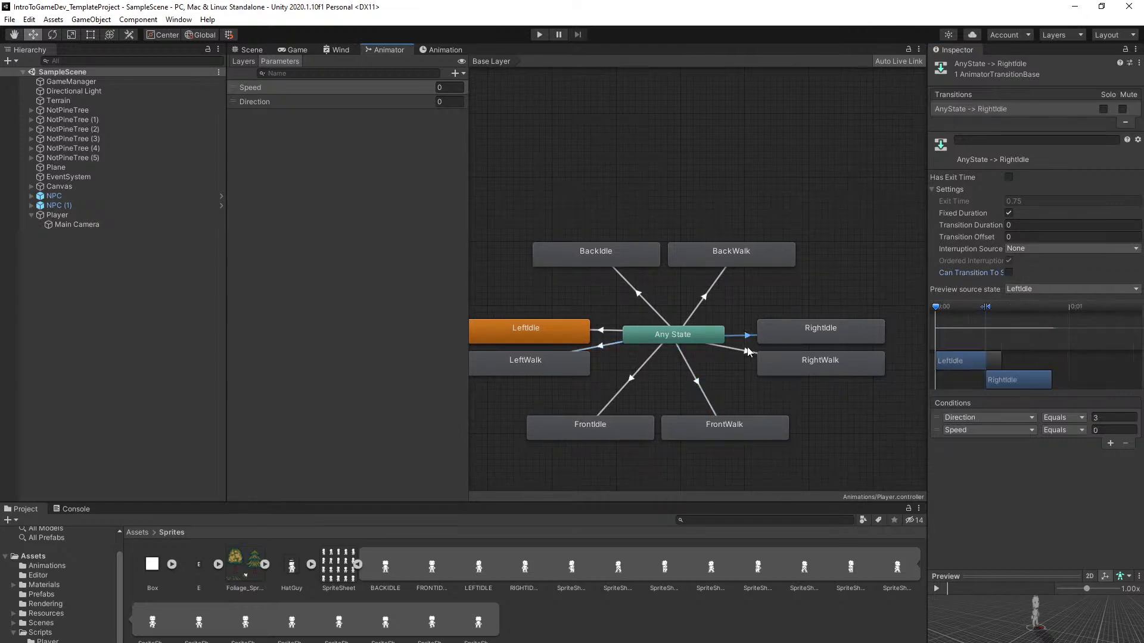
{"action": "left_click", "coordinate": [846, 302]}
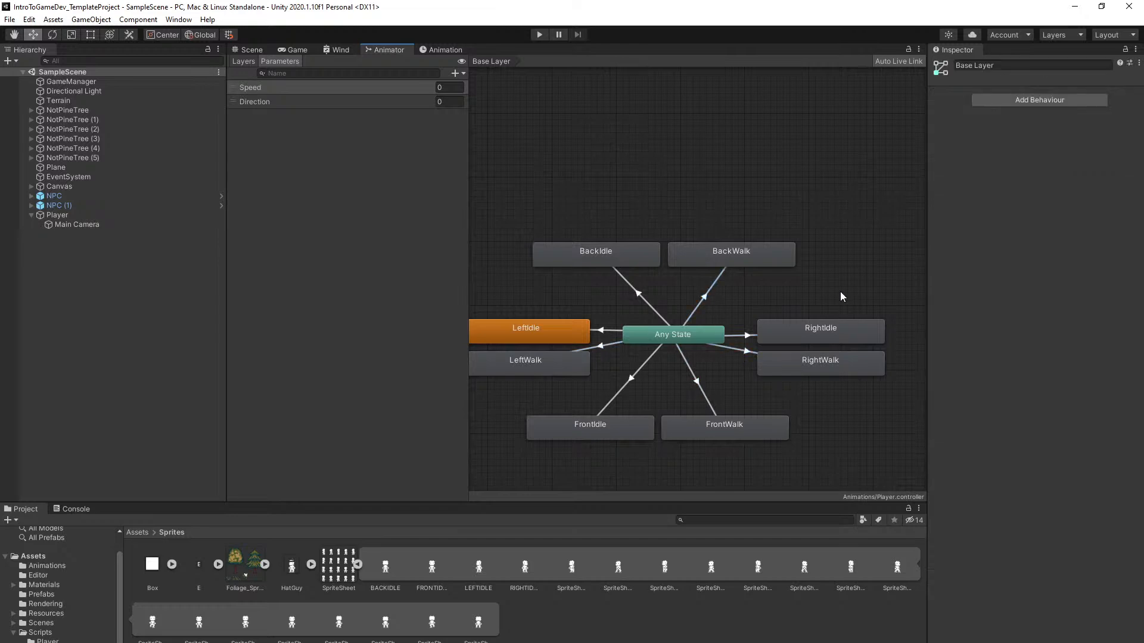
Play the scene again, walk the Player left to test the changed transition, and exit Play mode
{"action": "left_click", "coordinate": [539, 34]}
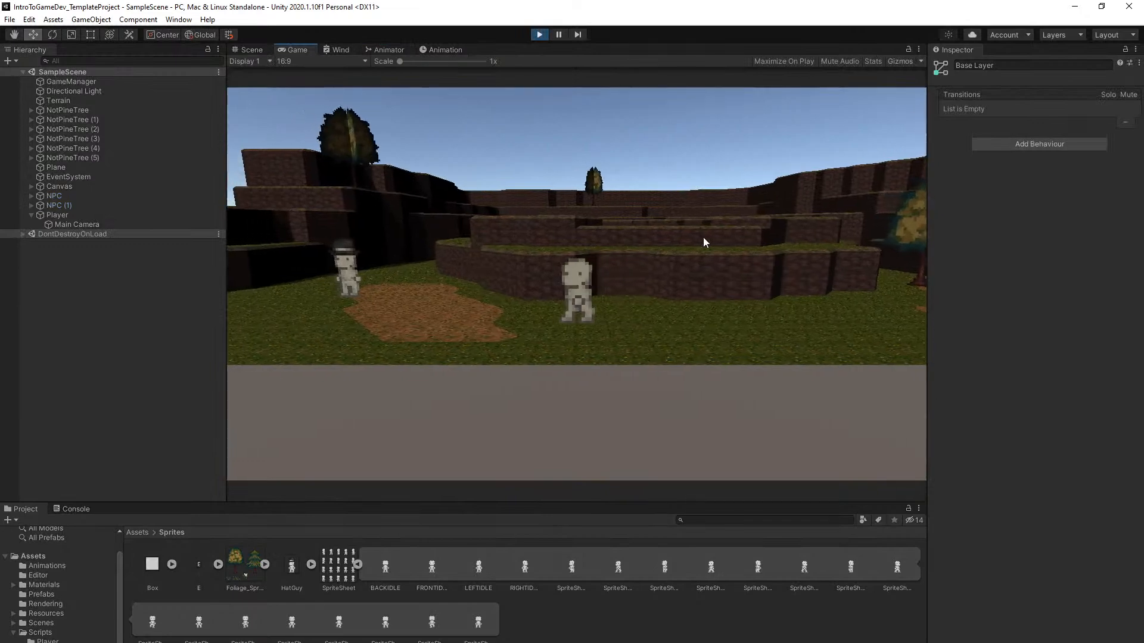
{"action": "key", "text": "a"}
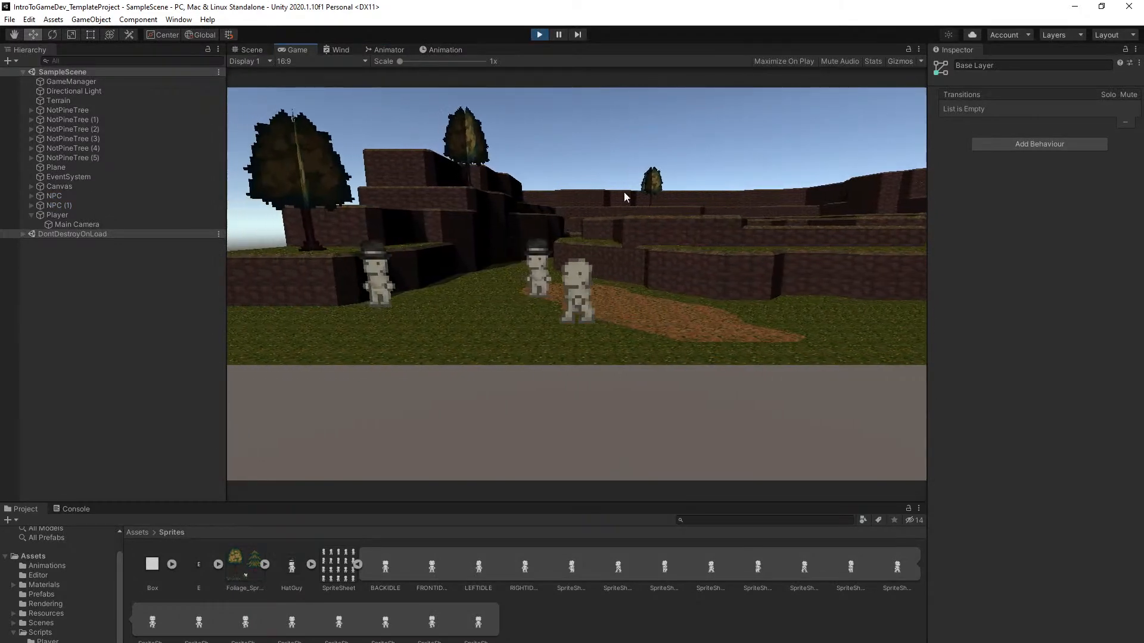
{"action": "key", "text": "ctrl+p"}
Reopen the Player's LeftWalk clip in the Animation window and scrub its timeline back to 0:00
{"action": "left_click", "coordinate": [444, 49]}
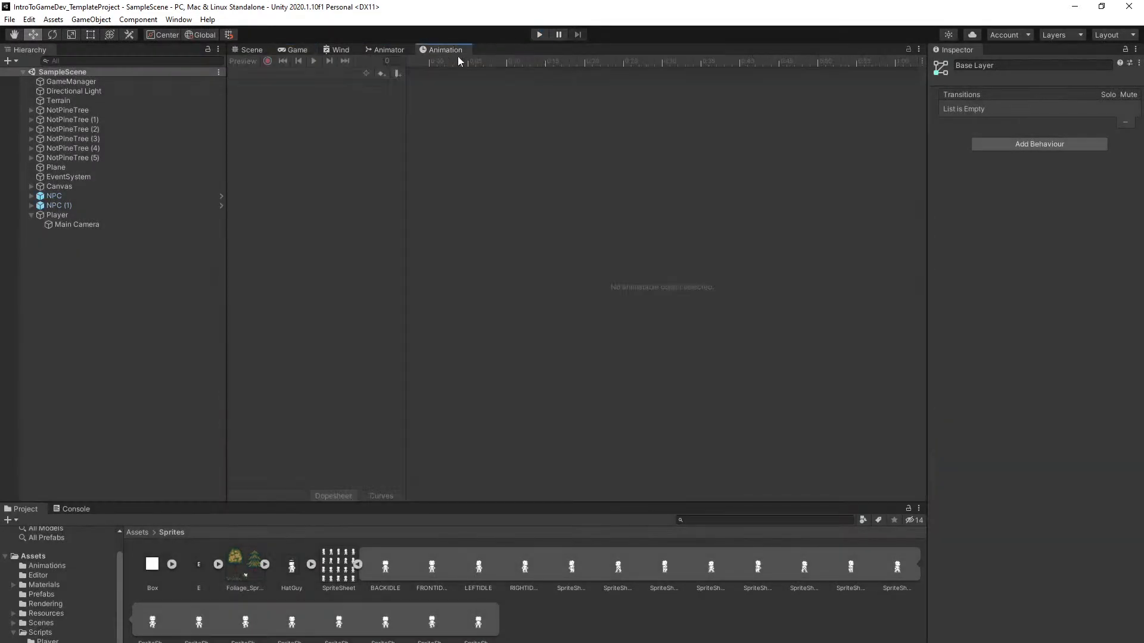
{"action": "left_click", "coordinate": [89, 215]}
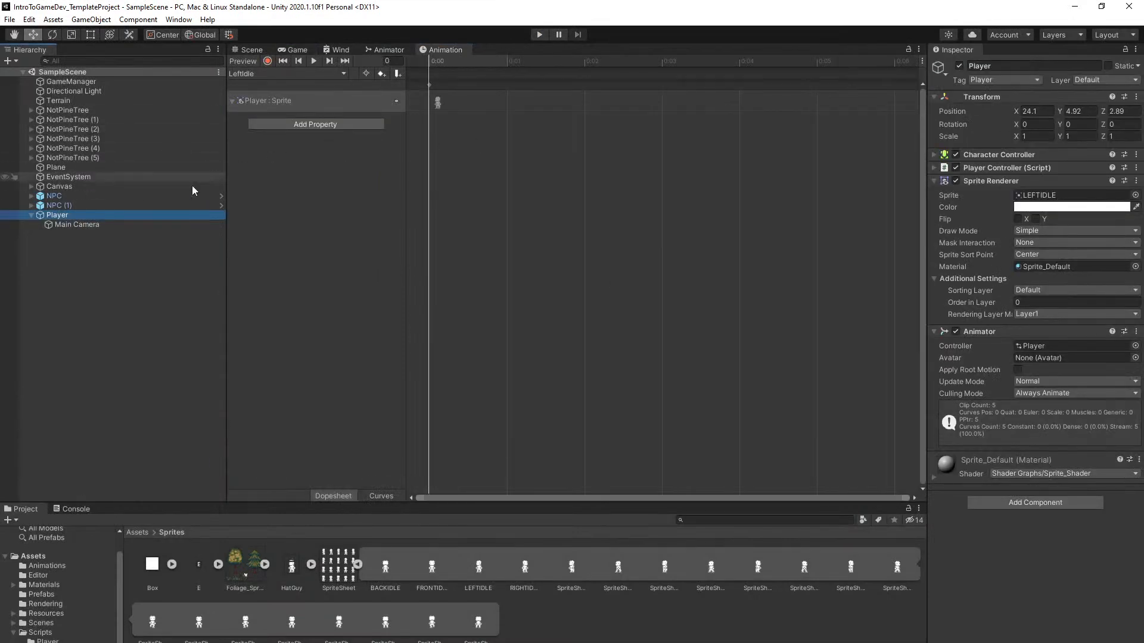
{"action": "left_click", "coordinate": [269, 74]}
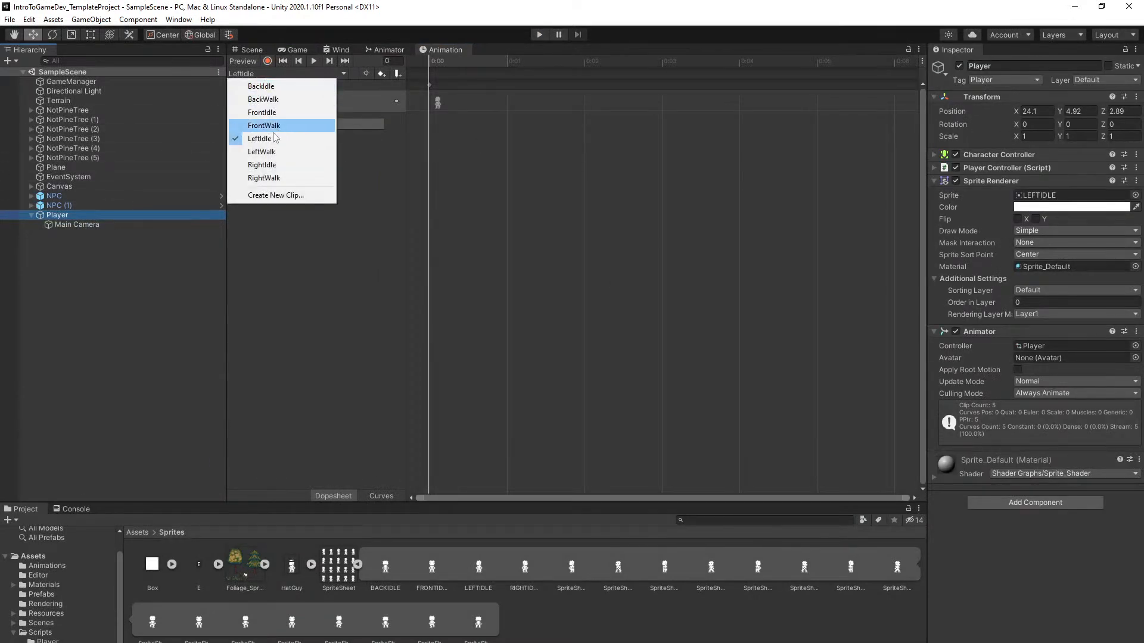
{"action": "left_click", "coordinate": [262, 152]}
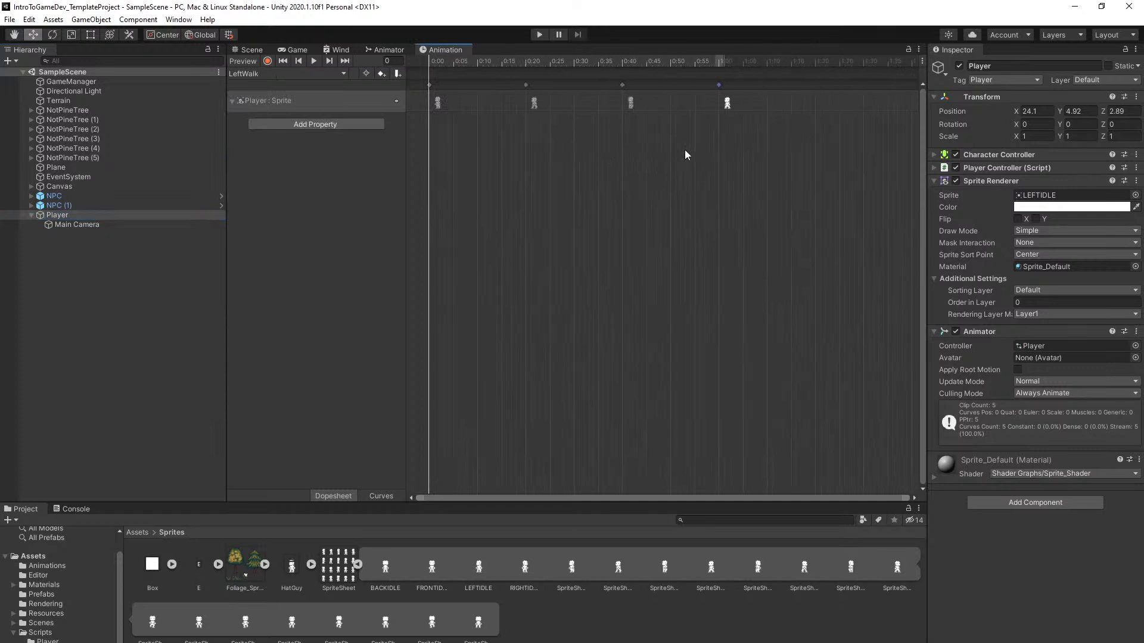
{"action": "left_click_drag", "start_coordinate": [658, 59], "coordinate": [422, 79]}
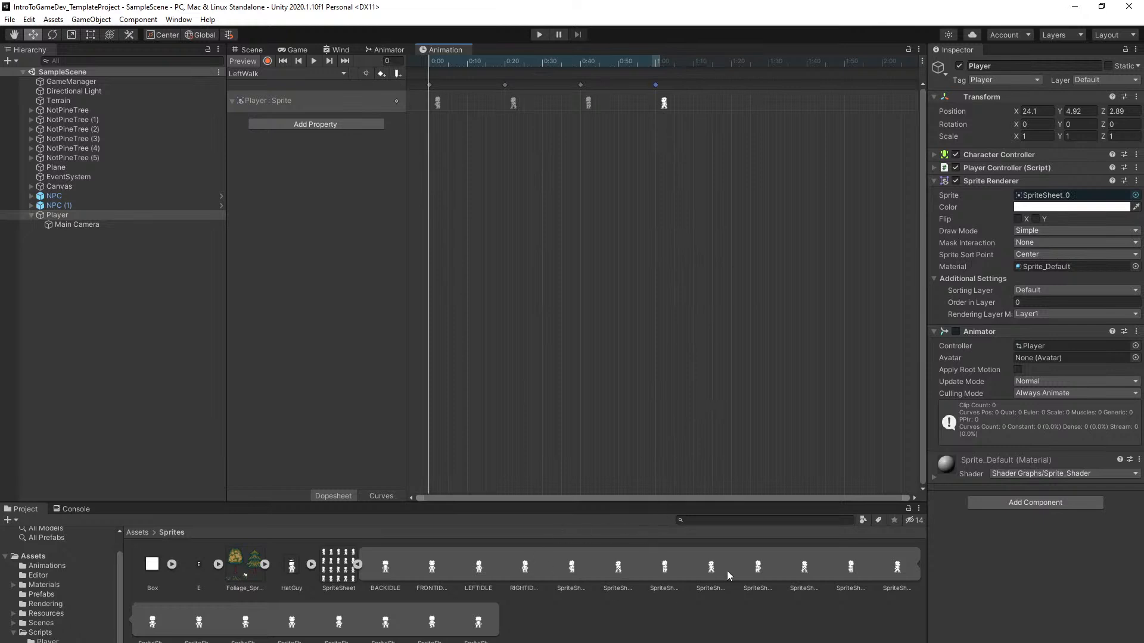
Try a fifth sprite keyframe at 1:20 in the LeftWalk clip, and undo the addition
{"action": "left_click_drag", "start_coordinate": [728, 578], "coordinate": [746, 100]}
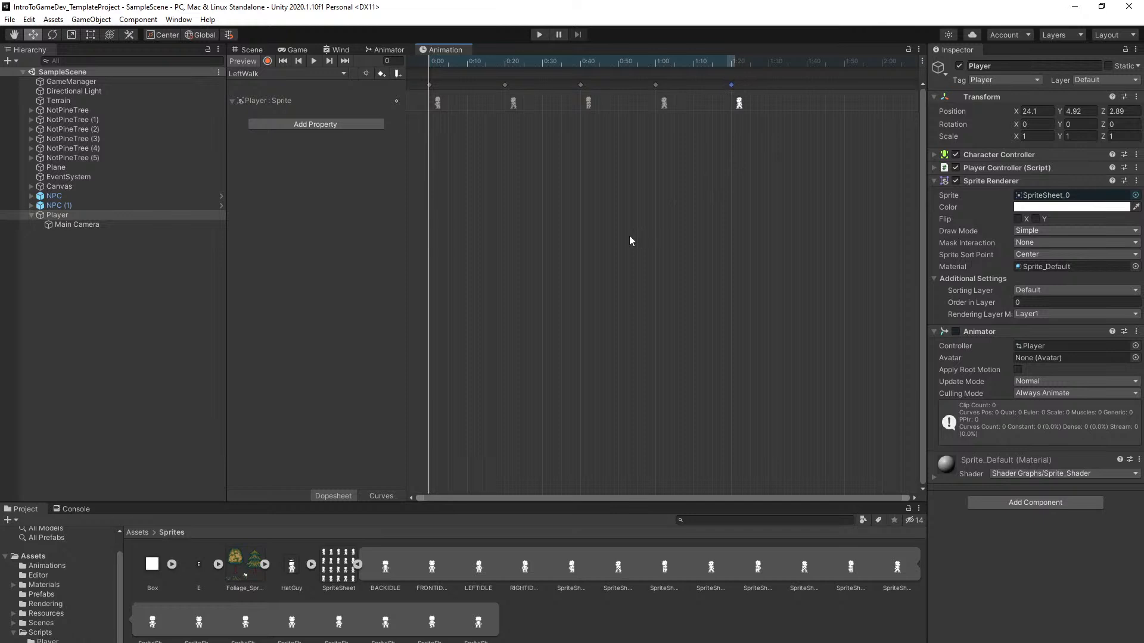
{"action": "scroll", "coordinate": [630, 237], "scroll_direction": "down", "scroll_amount": 1}
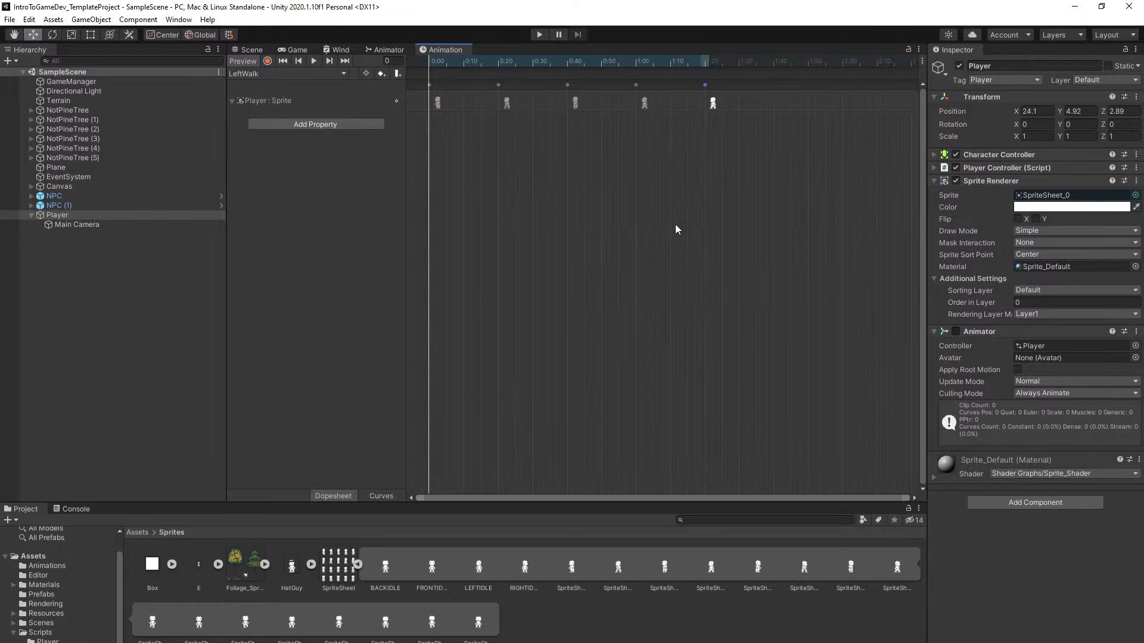
{"action": "key", "text": "ctrl+z"}
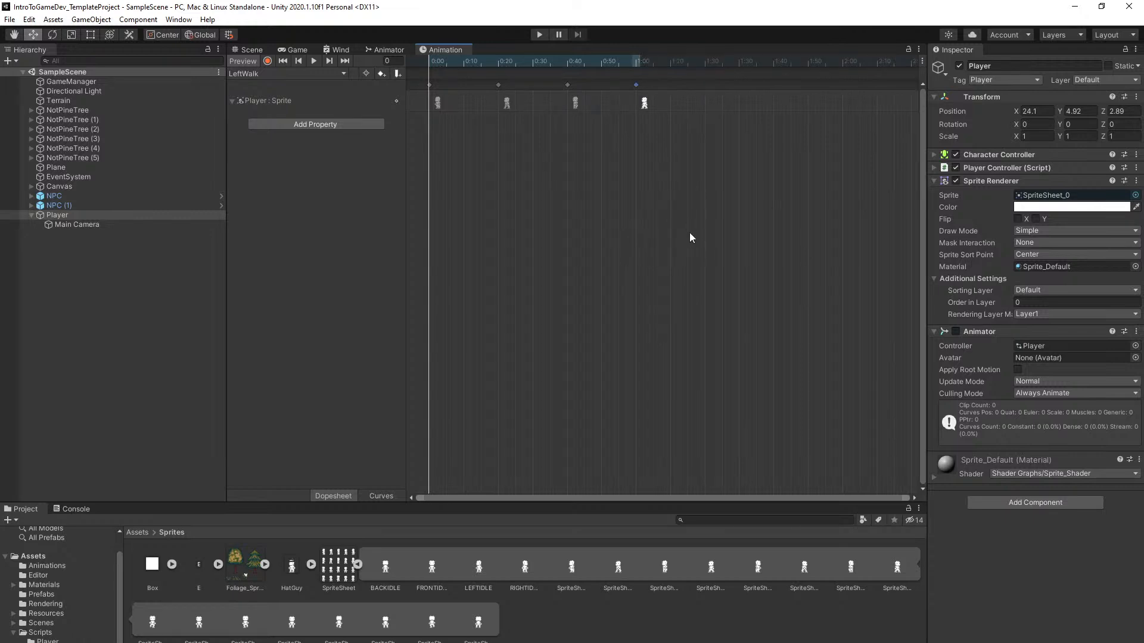
Play the scene, walk the Player left to watch the walk animation, and exit Play mode
{"action": "key", "text": "ctrl+p"}
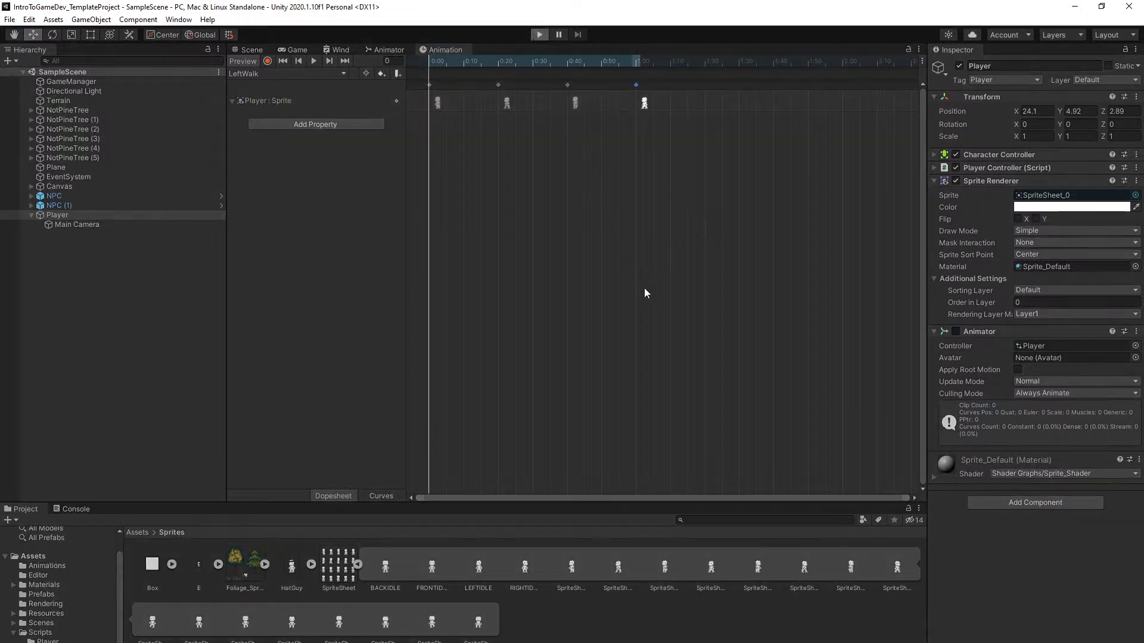
{"action": "key", "text": "a"}
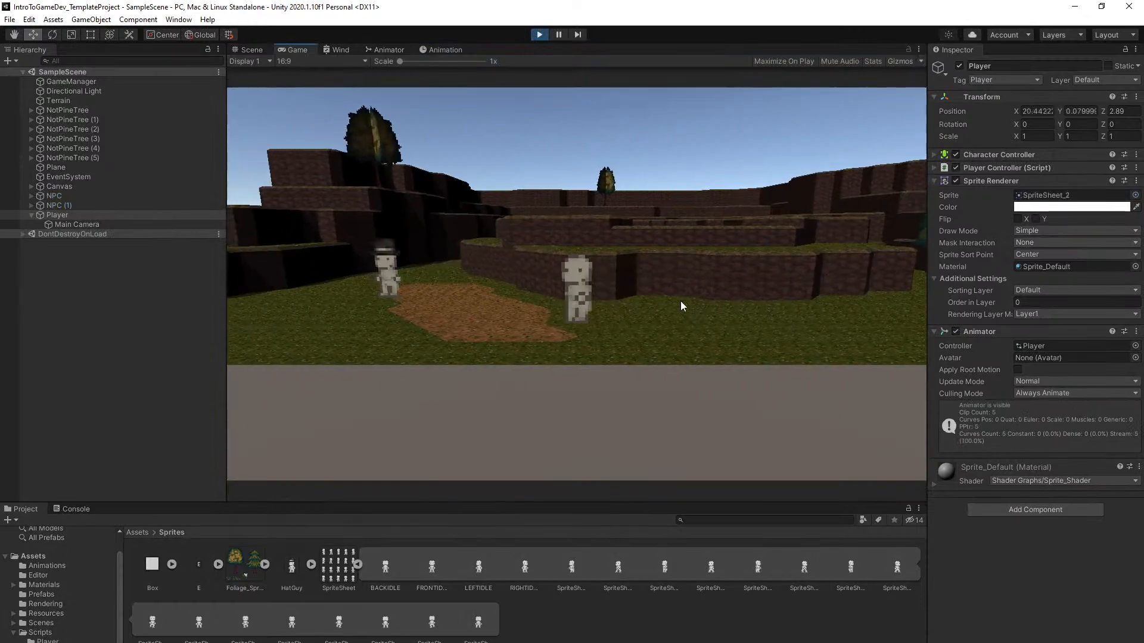
{"action": "key", "text": "a"}
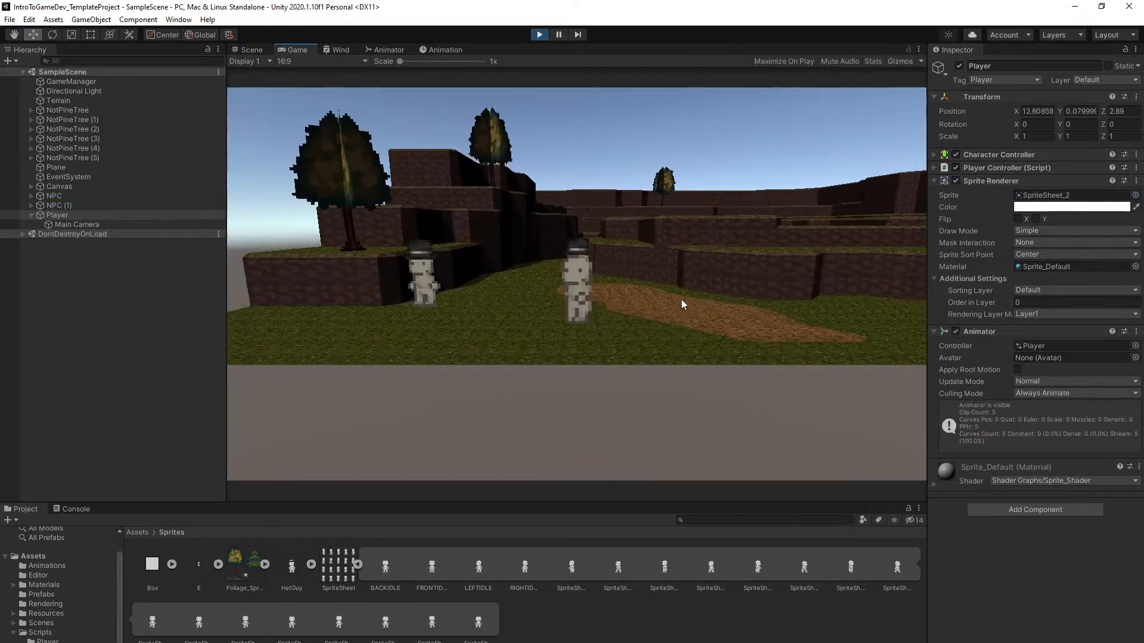
{"action": "key", "text": "a"}
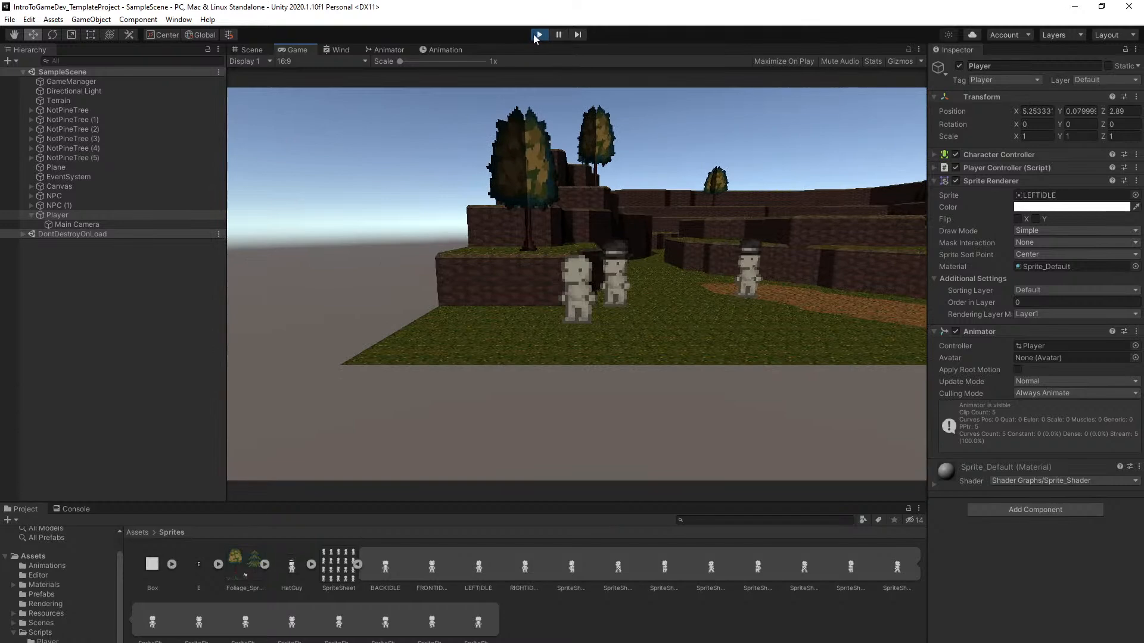
{"action": "left_click", "coordinate": [539, 34]}
Reopen the Player's LeftWalk clip in the Animation window and add a fifth sprite keyframe at 1:20
{"action": "left_click", "coordinate": [448, 51]}
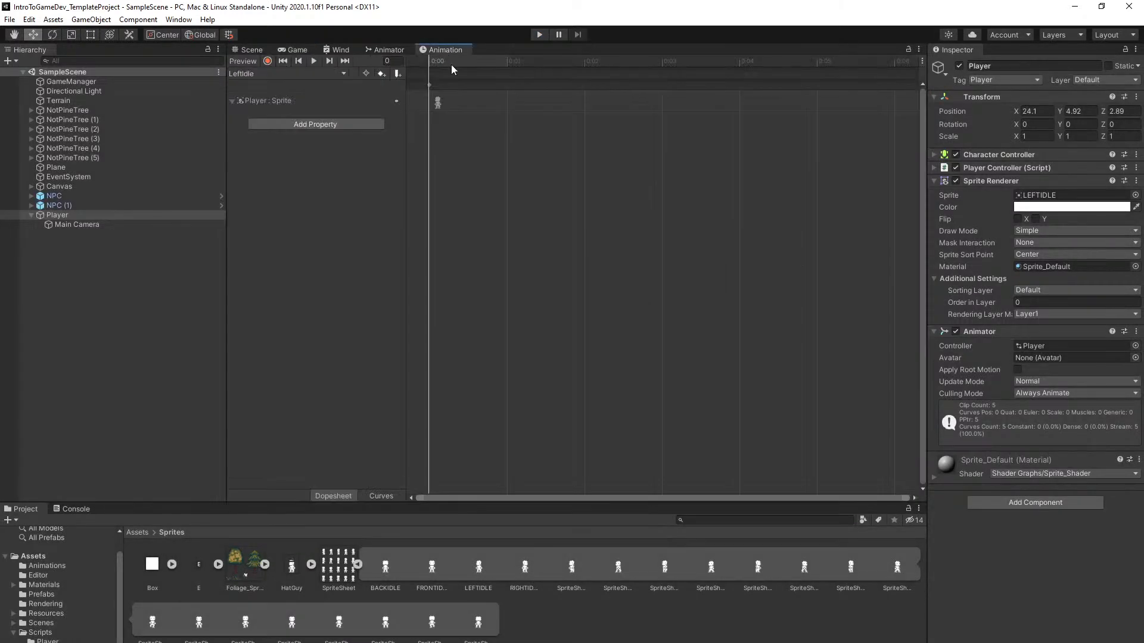
{"action": "left_click", "coordinate": [262, 74]}
{"action": "left_click", "coordinate": [268, 148]}
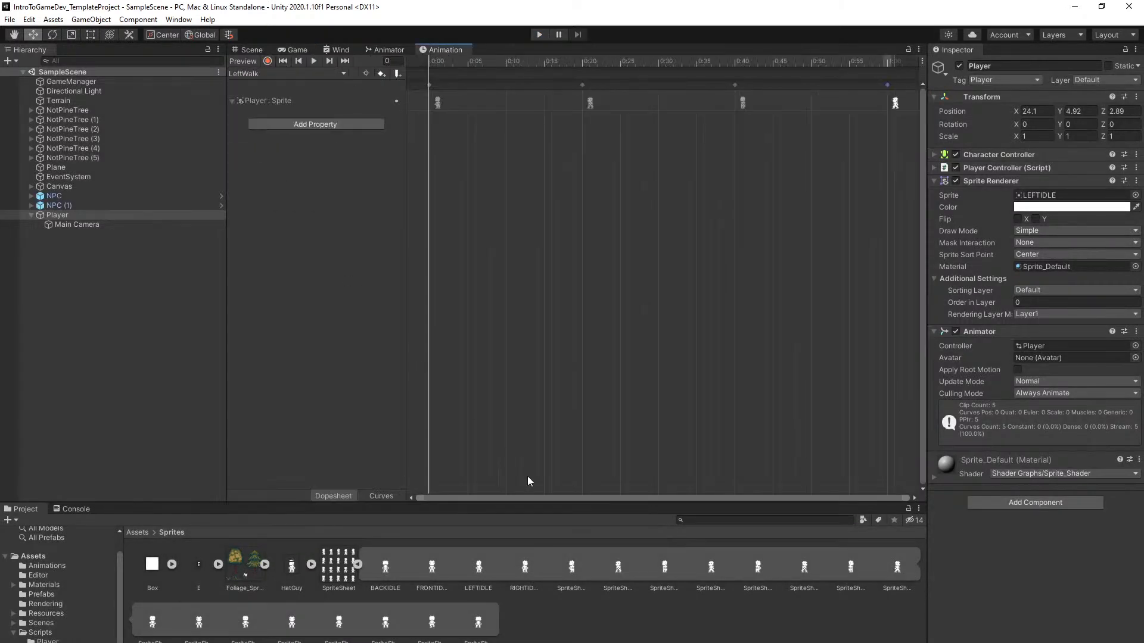
{"action": "left_click_drag", "start_coordinate": [717, 578], "coordinate": [815, 96]}
{"action": "scroll", "coordinate": [743, 364], "scroll_direction": "down", "scroll_amount": 3}
{"action": "scroll", "coordinate": [820, 178], "scroll_direction": "down", "scroll_amount": 2}
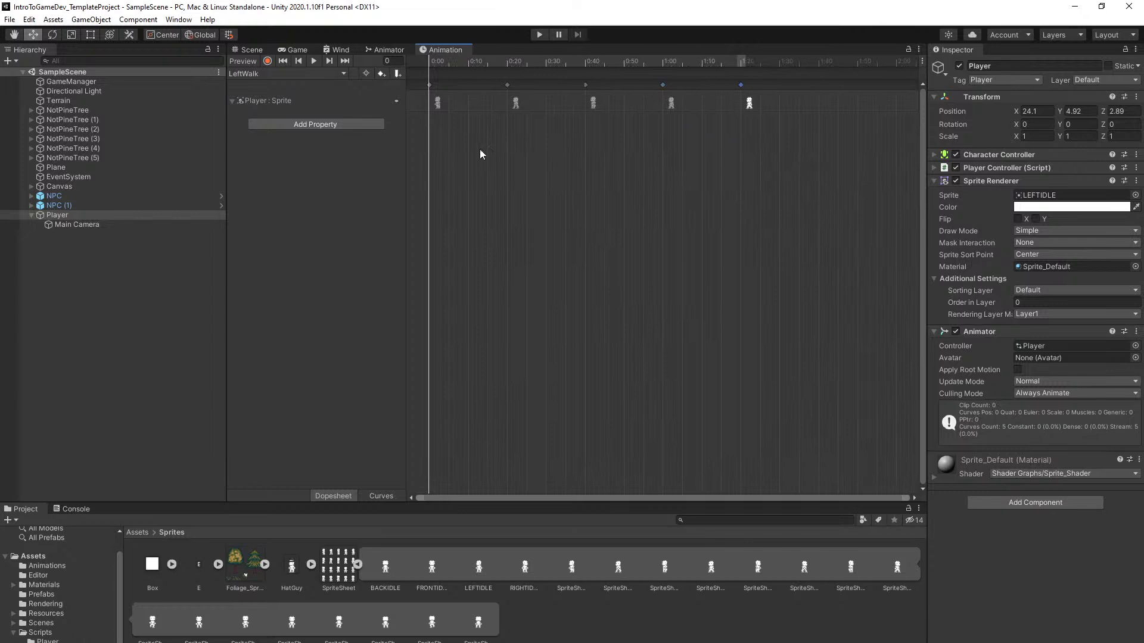
Move the LeftWalk clip's playhead to frame 4
{"action": "left_click_drag", "start_coordinate": [405, 170], "coordinate": [378, 170]}
{"action": "left_click", "coordinate": [298, 74]}
{"action": "left_click", "coordinate": [297, 73]}
{"action": "left_click", "coordinate": [388, 60]}
{"action": "type", "text": "4"}
{"action": "key", "text": "Return"}
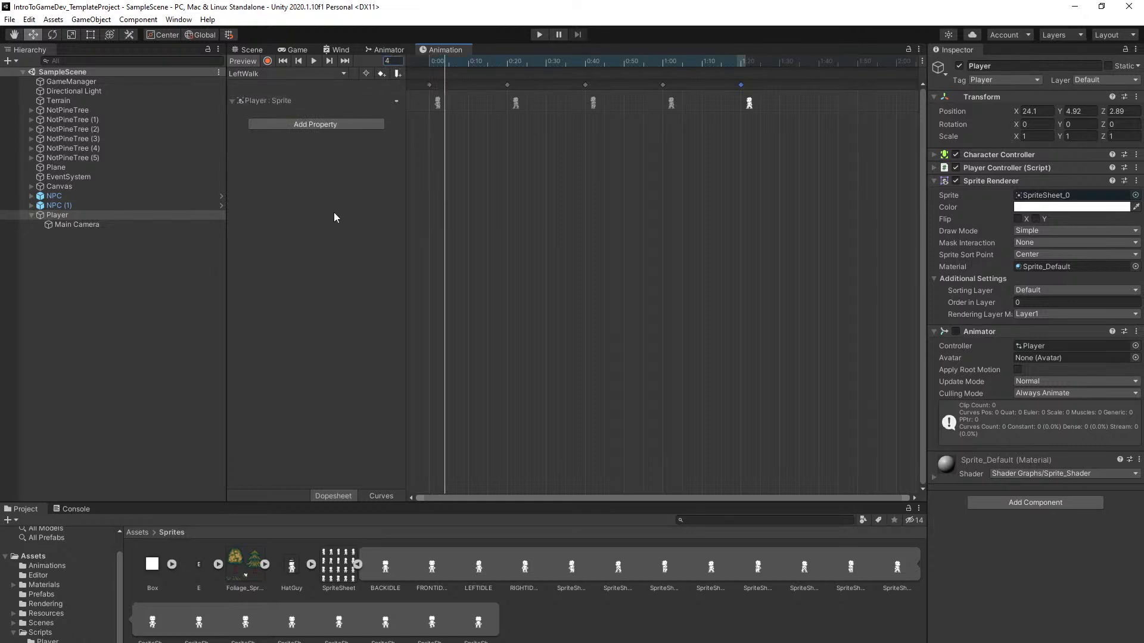
Delete the LeftWalk clip's last keyframe, undo the deletion, and return the playhead to frame 0
{"action": "scroll", "coordinate": [494, 176], "scroll_direction": "down", "scroll_amount": 2}
{"action": "key", "text": "Delete"}
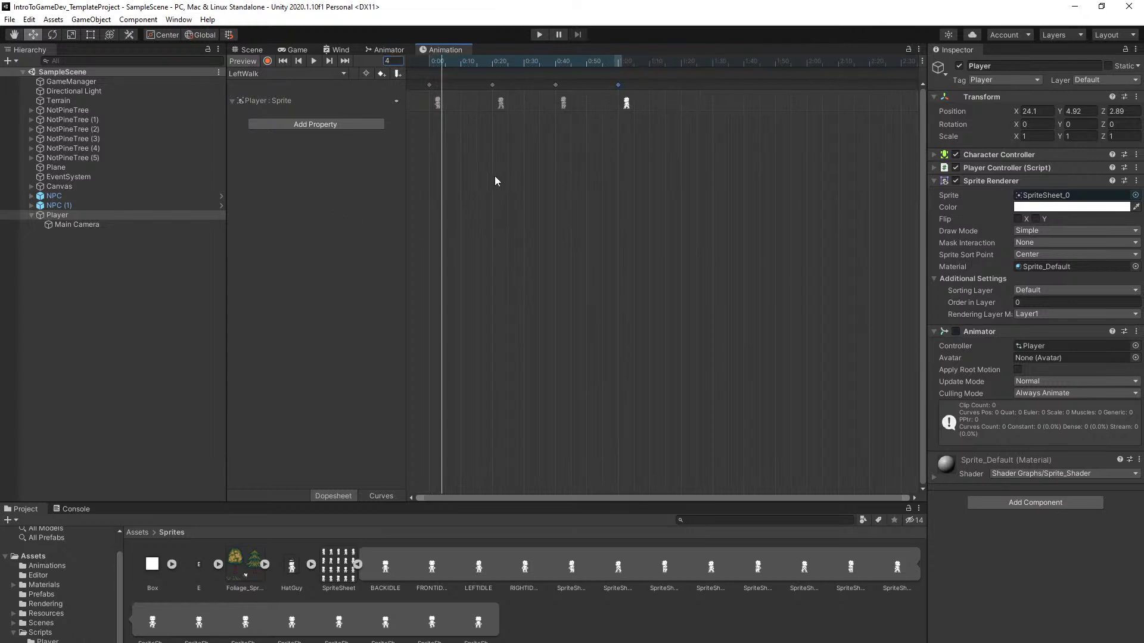
{"action": "key", "text": "ctrl+z"}
{"action": "left_click", "coordinate": [399, 62]}
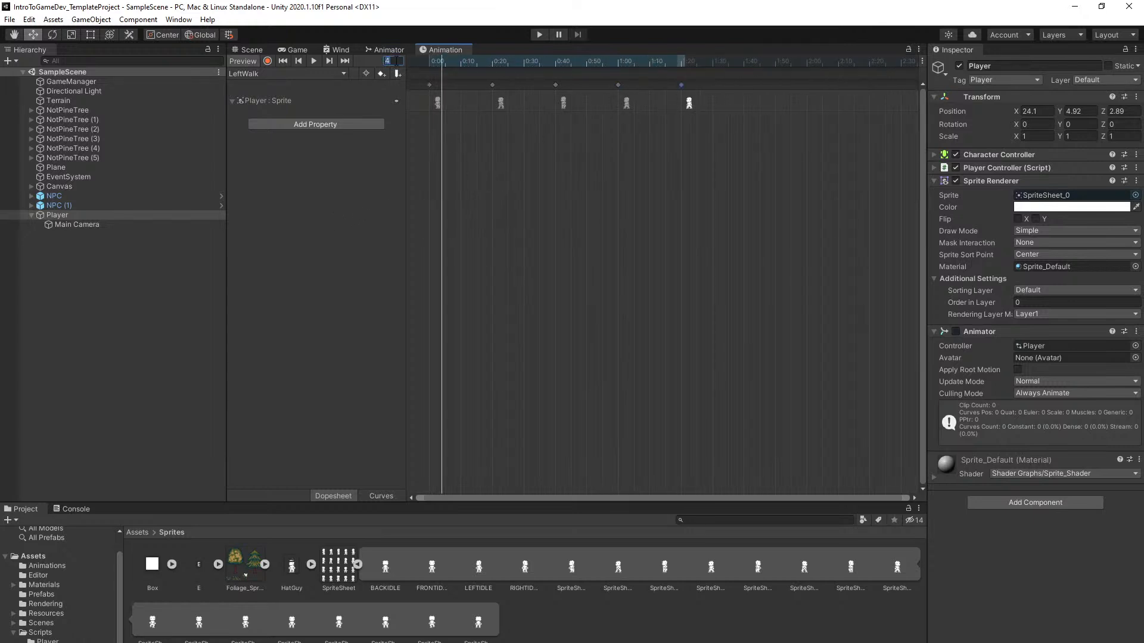
{"action": "type", "text": "0"}
{"action": "key", "text": "Return"}
{"action": "left_click", "coordinate": [520, 177]}
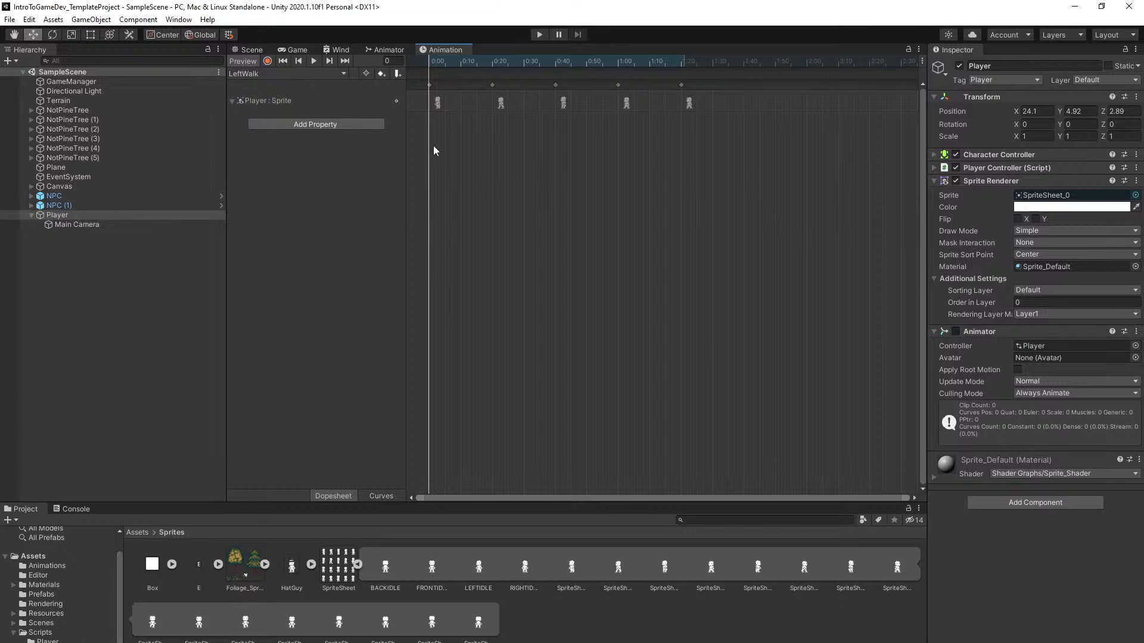
Check the Animation window's and the Inspector's options for a clip sample rate setting
{"action": "mouse_move", "coordinate": [406, 144]}
{"action": "left_mouse_down"}
{"action": "mouse_move", "coordinate": [652, 144]}
{"action": "mouse_move", "coordinate": [406, 146]}
{"action": "left_mouse_up"}
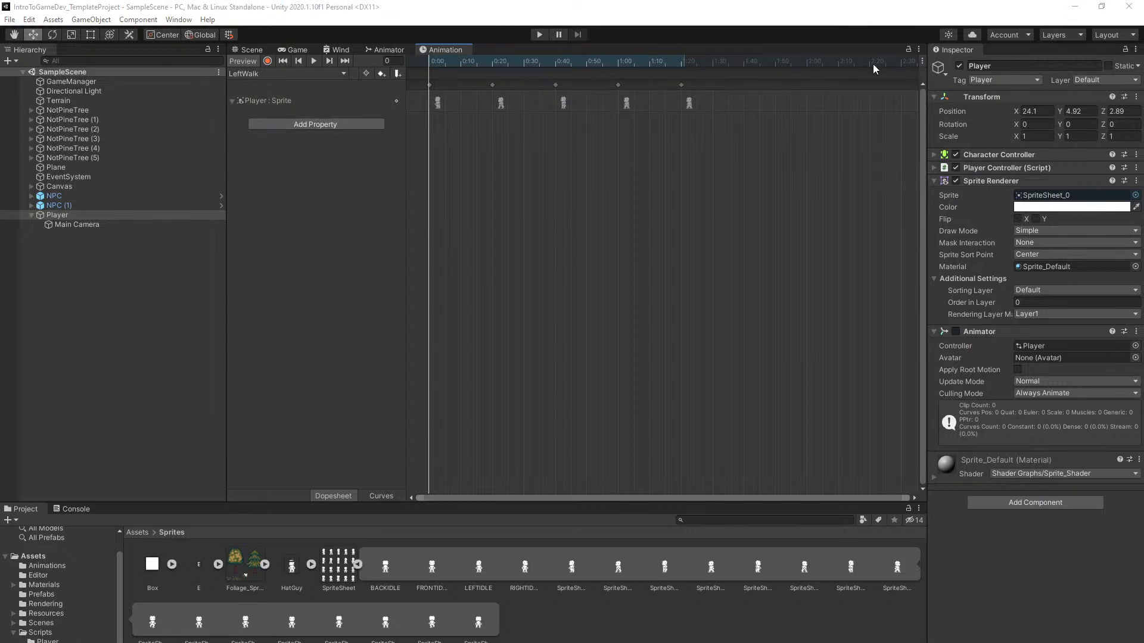
{"action": "left_click", "coordinate": [920, 51]}
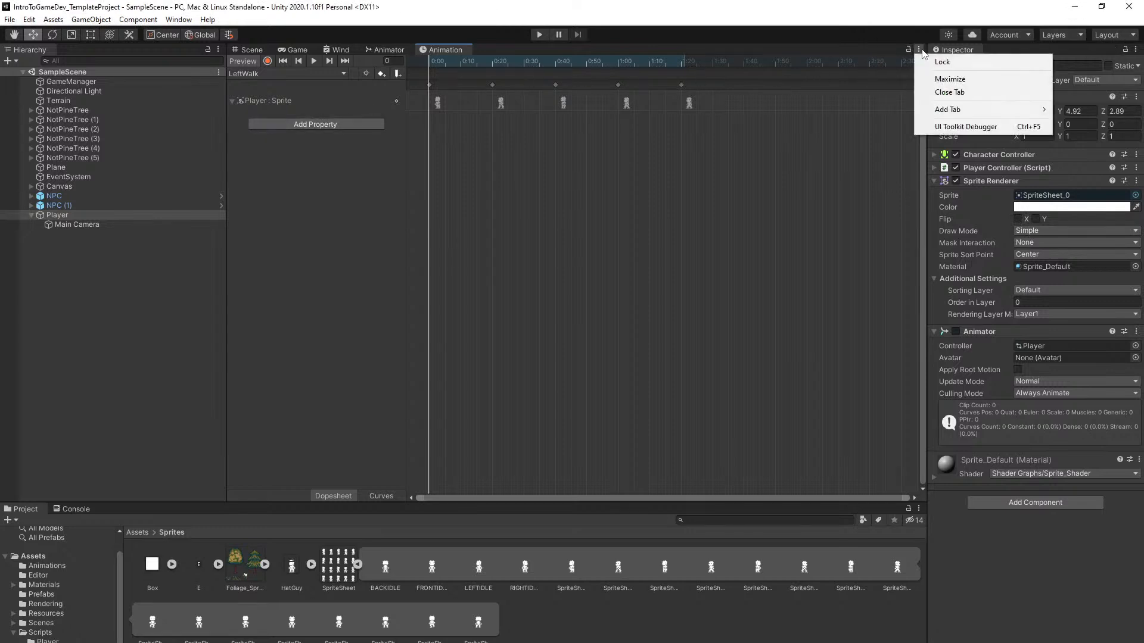
{"action": "mouse_move", "coordinate": [957, 110]}
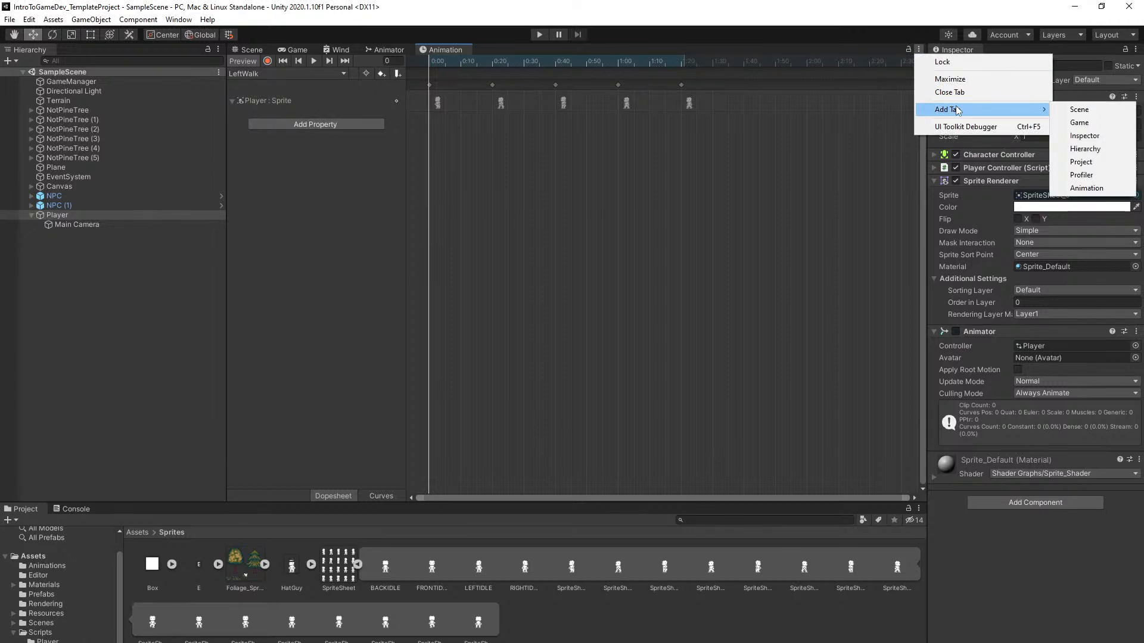
{"action": "left_click", "coordinate": [722, 169]}
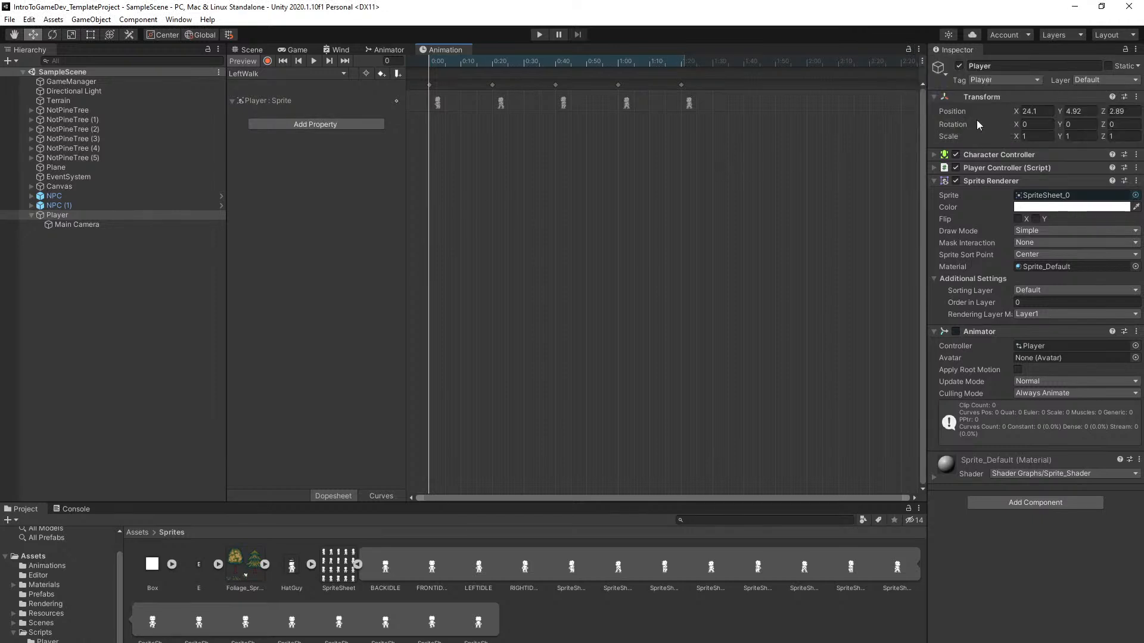
{"action": "right_click", "coordinate": [963, 51]}
{"action": "left_click", "coordinate": [714, 181]}
Open the Animations folder and inspect the Player Animator Controller asset's options
{"action": "left_click", "coordinate": [137, 532]}
{"action": "double_click", "coordinate": [152, 566]}
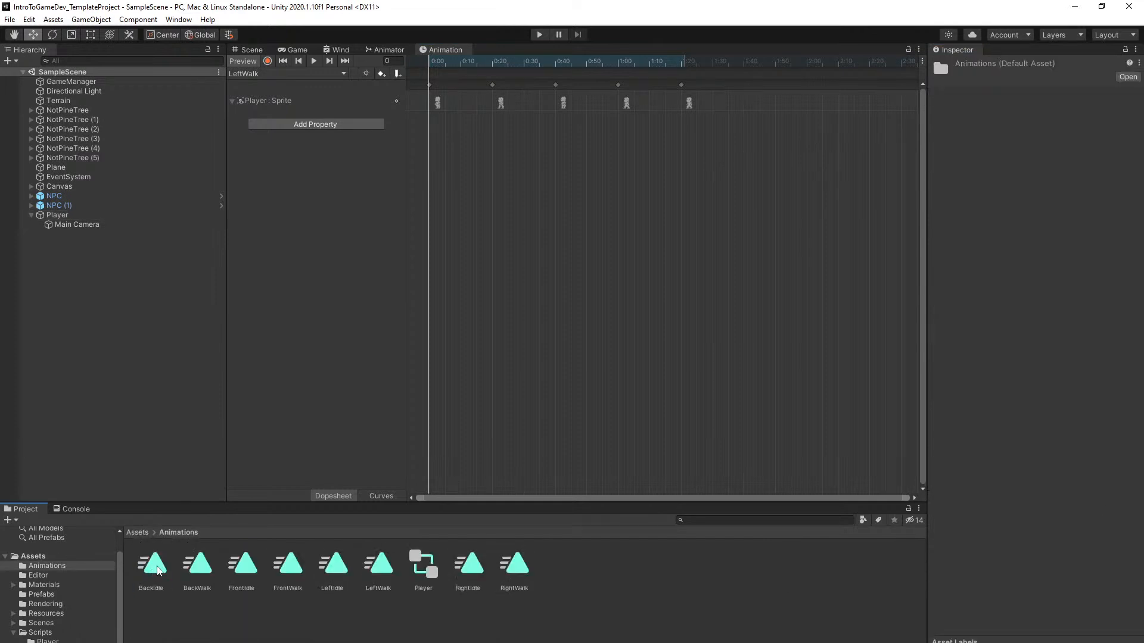
{"action": "left_click", "coordinate": [433, 571]}
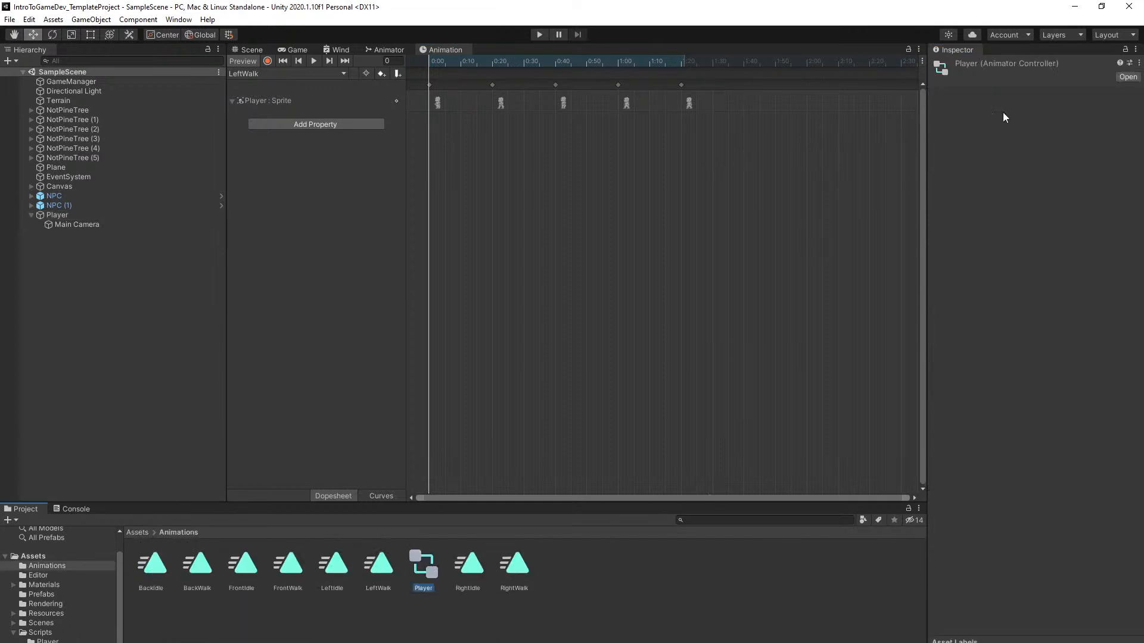
{"action": "left_click", "coordinate": [1139, 63]}
{"action": "left_click", "coordinate": [1139, 63]}
{"action": "right_click", "coordinate": [1088, 69]}
{"action": "left_click", "coordinate": [774, 108]}
Inspect the LeftWalk clip asset's settings for a sample rate option, and deselect the clip
{"action": "right_click", "coordinate": [433, 50]}
{"action": "left_click", "coordinate": [420, 50]}
{"action": "left_click", "coordinate": [379, 565]}
{"action": "left_click", "coordinate": [1137, 62]}
{"action": "left_click", "coordinate": [1137, 62]}
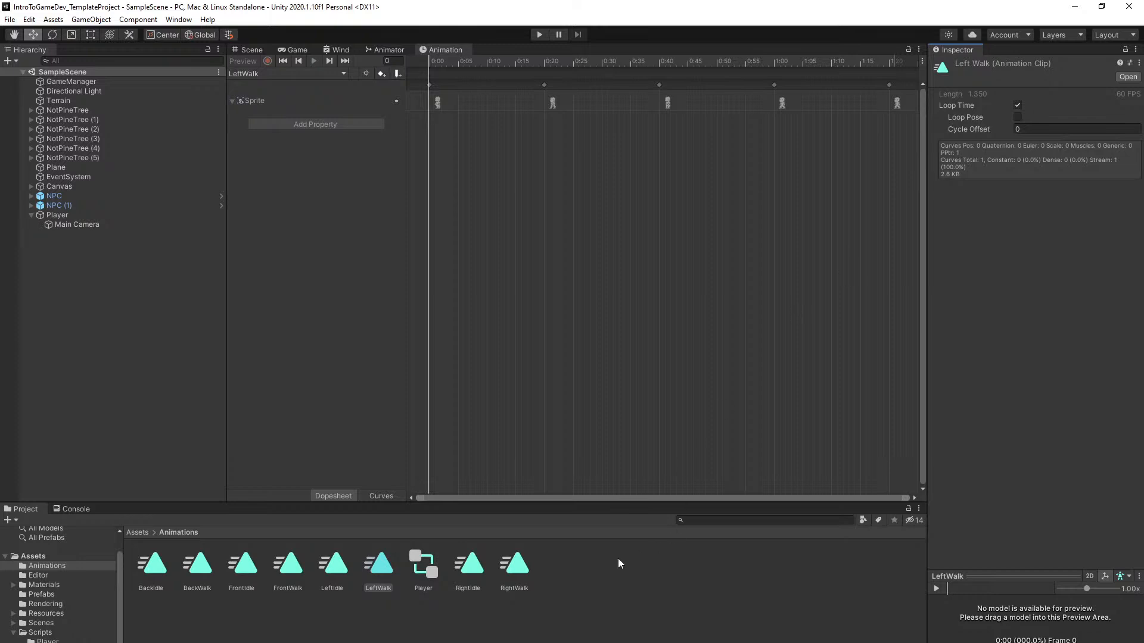
{"action": "left_click", "coordinate": [636, 554]}
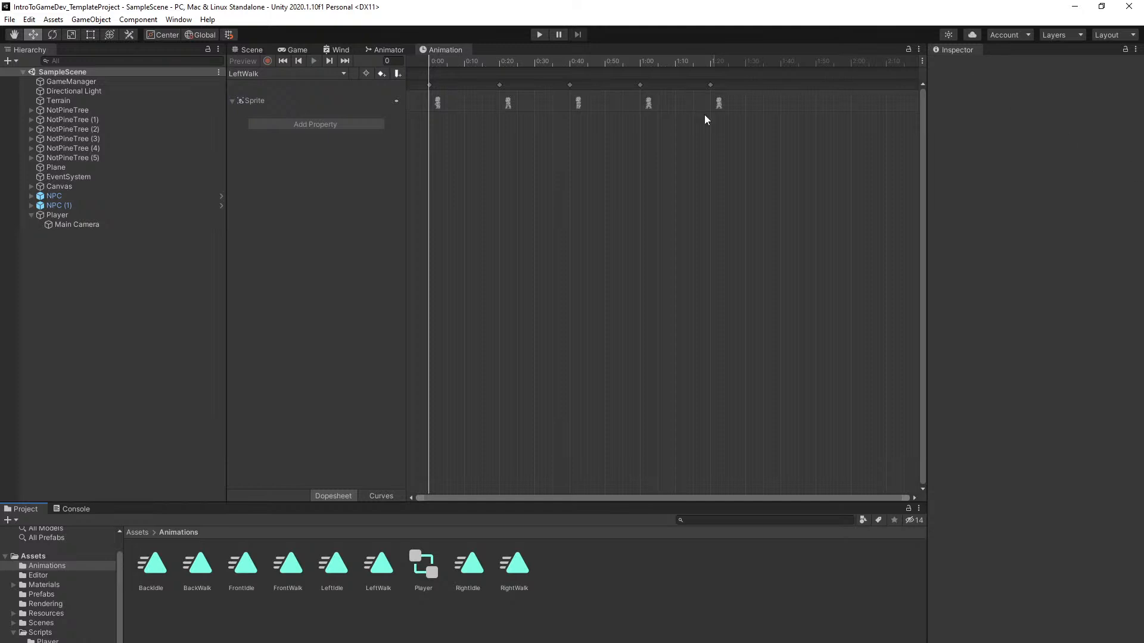
Show the sample rate in the Animation window and set the LeftWalk clip's samples to 4
{"action": "left_click", "coordinate": [923, 61]}
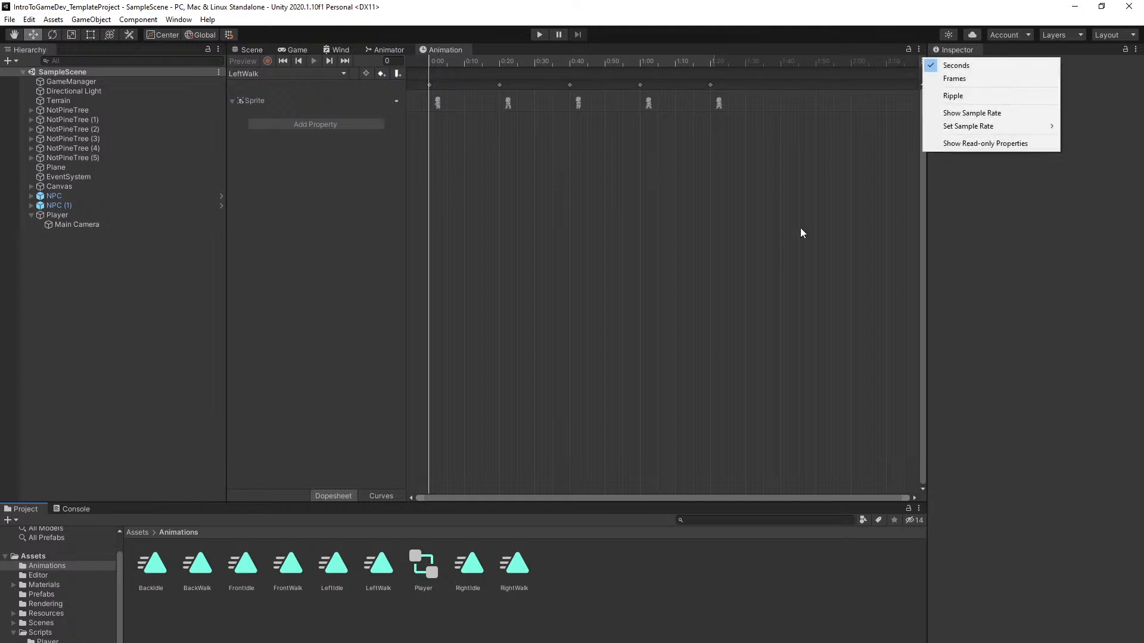
{"action": "key", "text": "alt+Tab"}
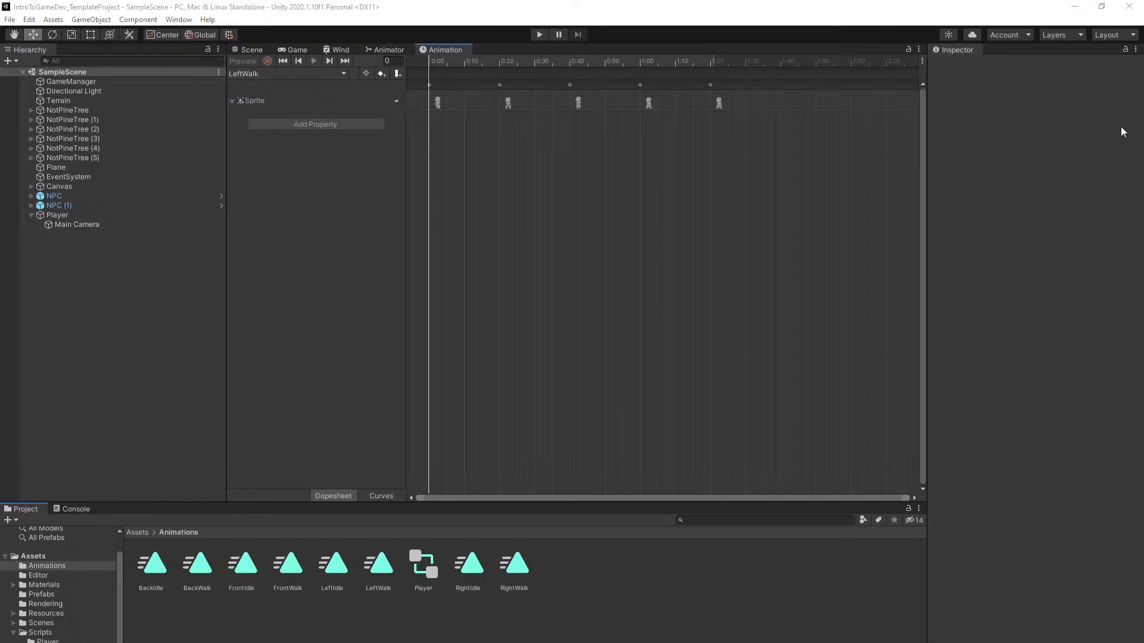
{"action": "left_click", "coordinate": [922, 59]}
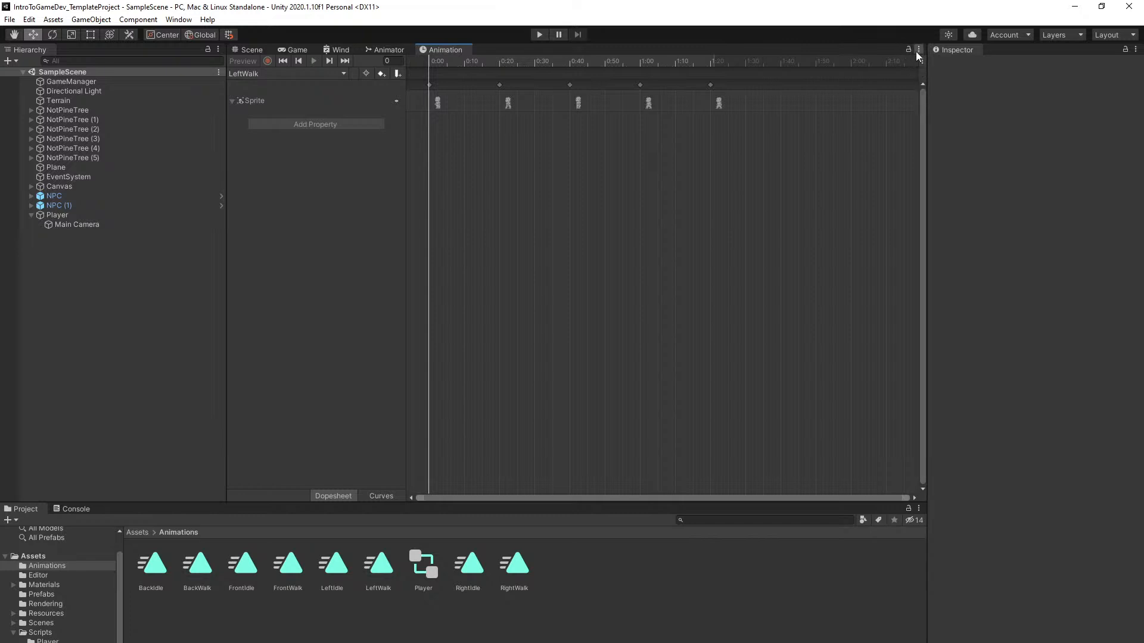
{"action": "left_click", "coordinate": [923, 61]}
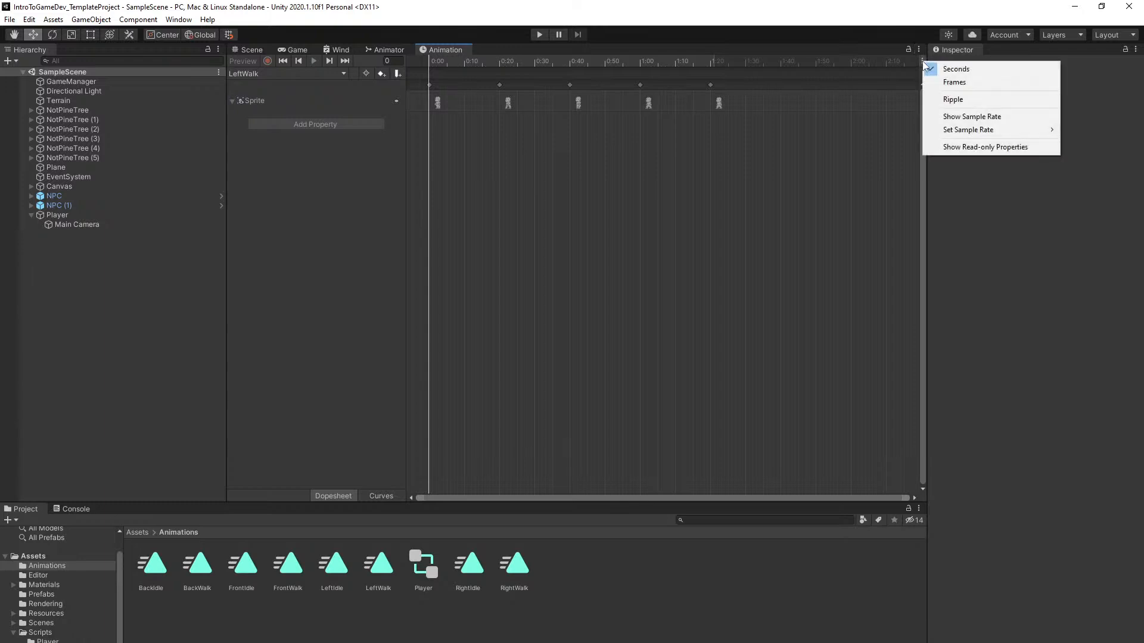
{"action": "left_click", "coordinate": [960, 121]}
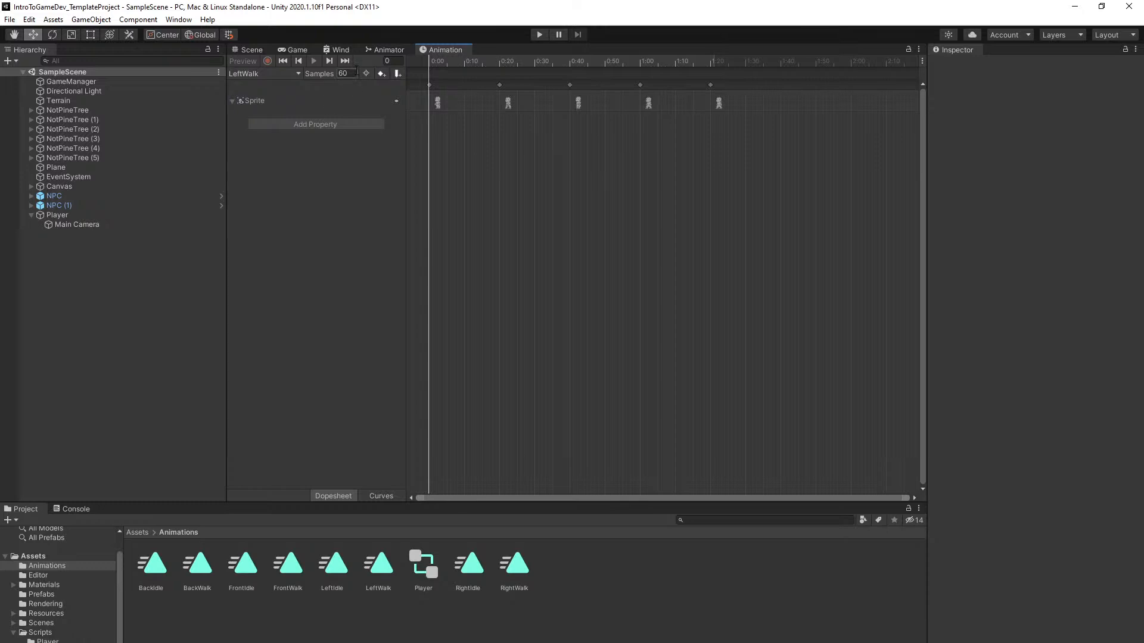
{"action": "type", "text": "4"}
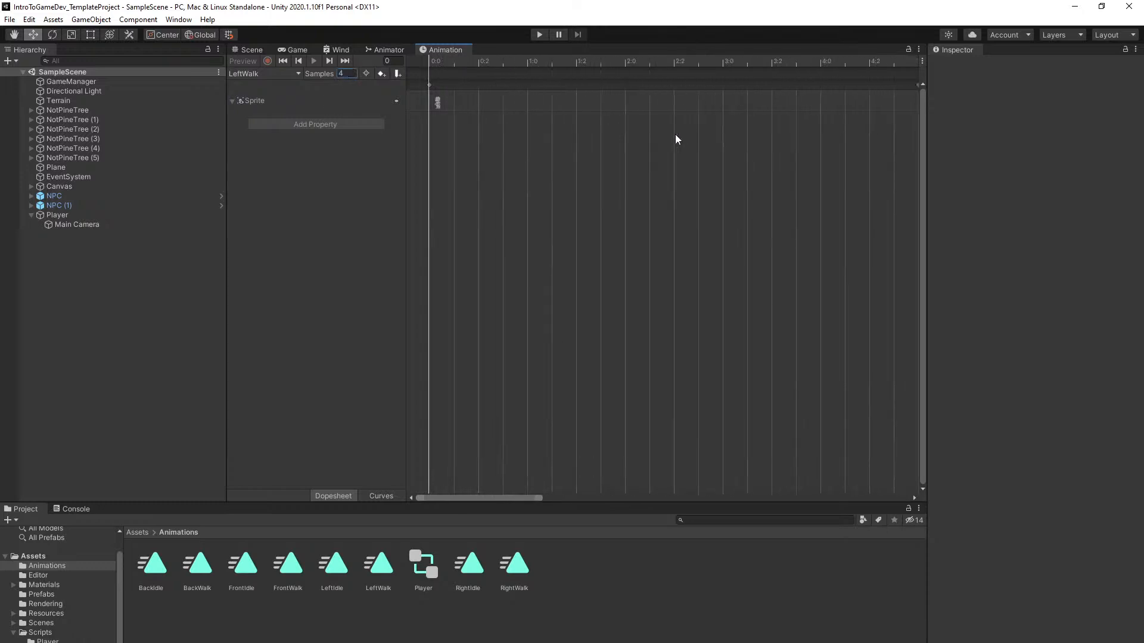
{"action": "scroll", "coordinate": [672, 135], "scroll_direction": "up", "scroll_amount": 3}
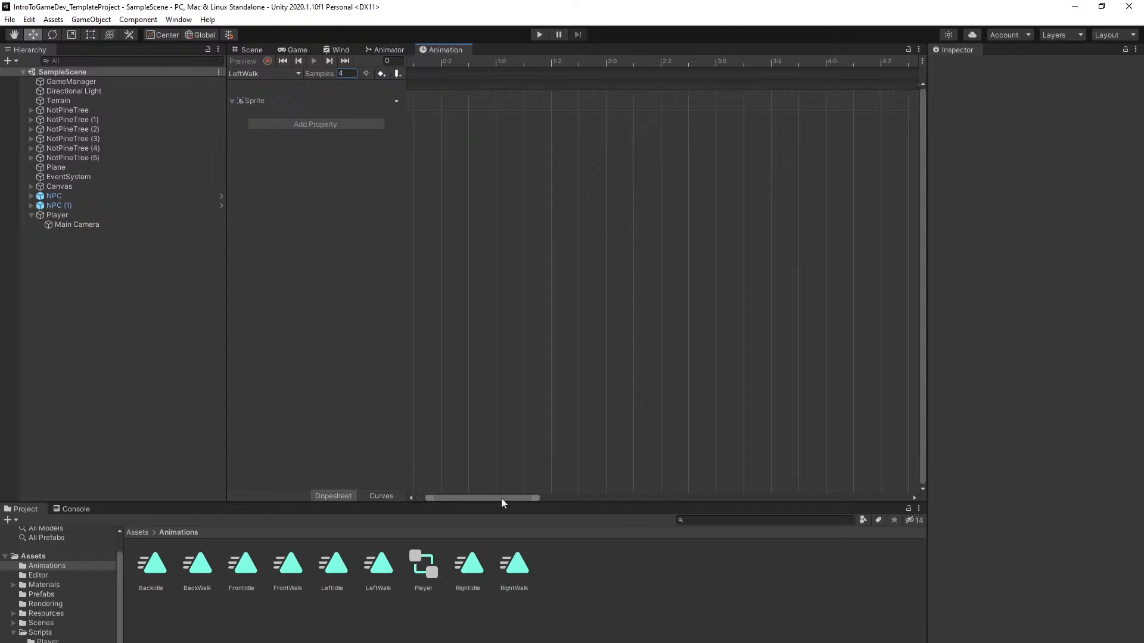
{"action": "left_click_drag", "start_coordinate": [503, 498], "coordinate": [437, 495]}
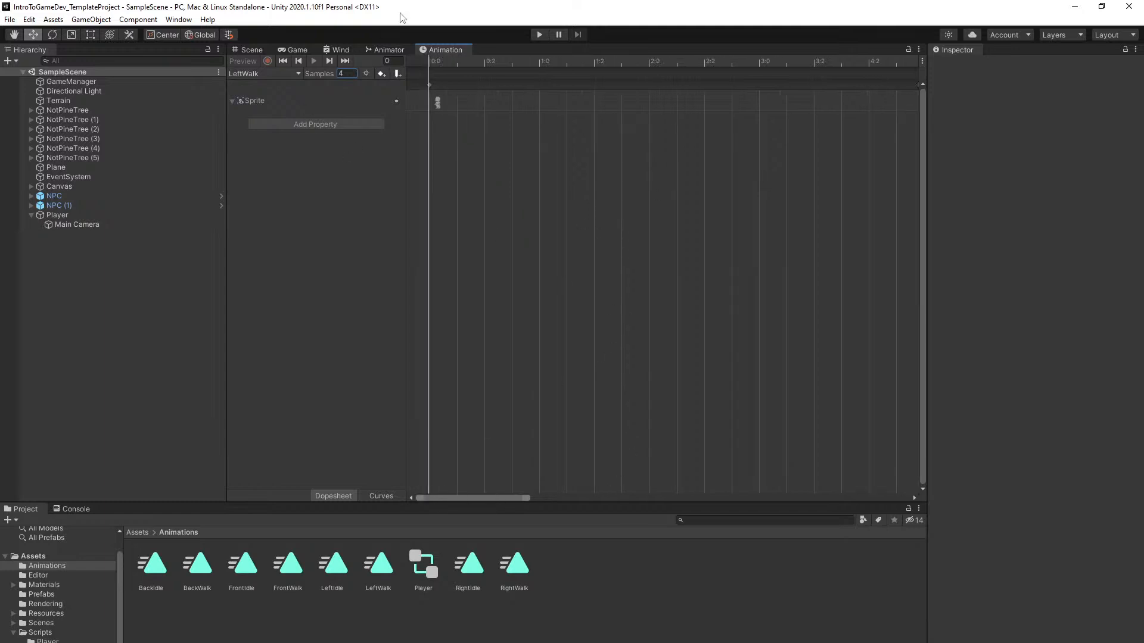
Open the Sprites folder and try placing walk sprites at the start of the LeftWalk clip
{"action": "left_click", "coordinate": [143, 532]}
{"action": "double_click", "coordinate": [516, 571]}
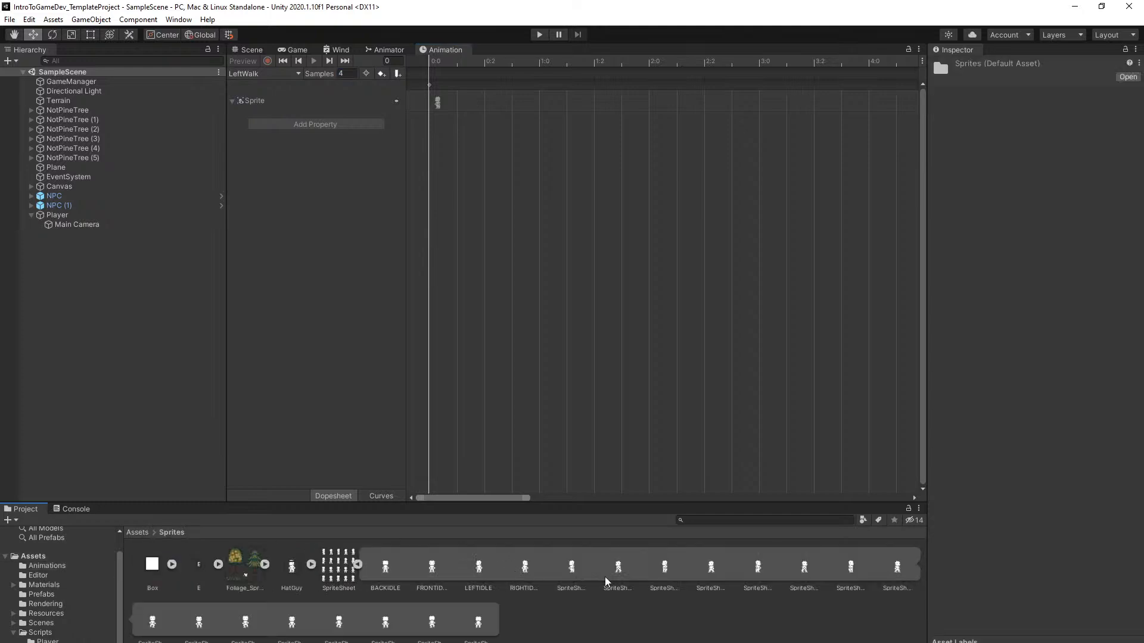
{"action": "left_click_drag", "start_coordinate": [572, 573], "coordinate": [434, 104]}
{"action": "left_click_drag", "start_coordinate": [621, 573], "coordinate": [428, 98]}
{"action": "scroll", "coordinate": [470, 102], "scroll_direction": "down", "scroll_amount": 6}
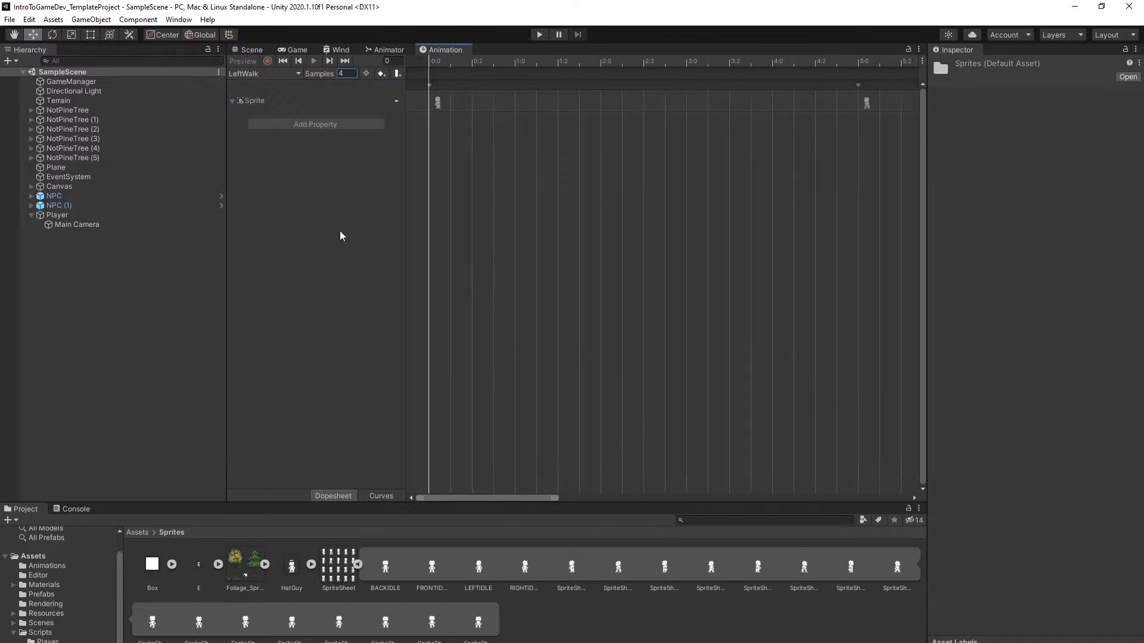
Select the Player and set its LeftIdle clip's samples to 4
{"action": "left_click", "coordinate": [92, 214]}
{"action": "scroll", "coordinate": [561, 316], "scroll_direction": "down", "scroll_amount": 2}
{"action": "left_click", "coordinate": [344, 74]}
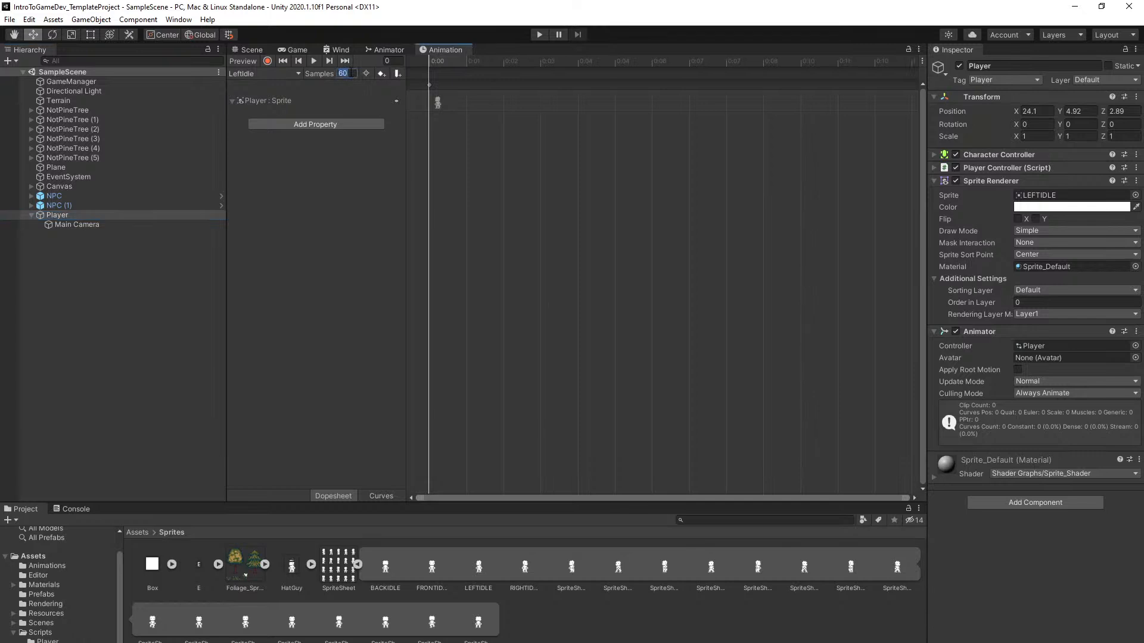
{"action": "type", "text": "4"}
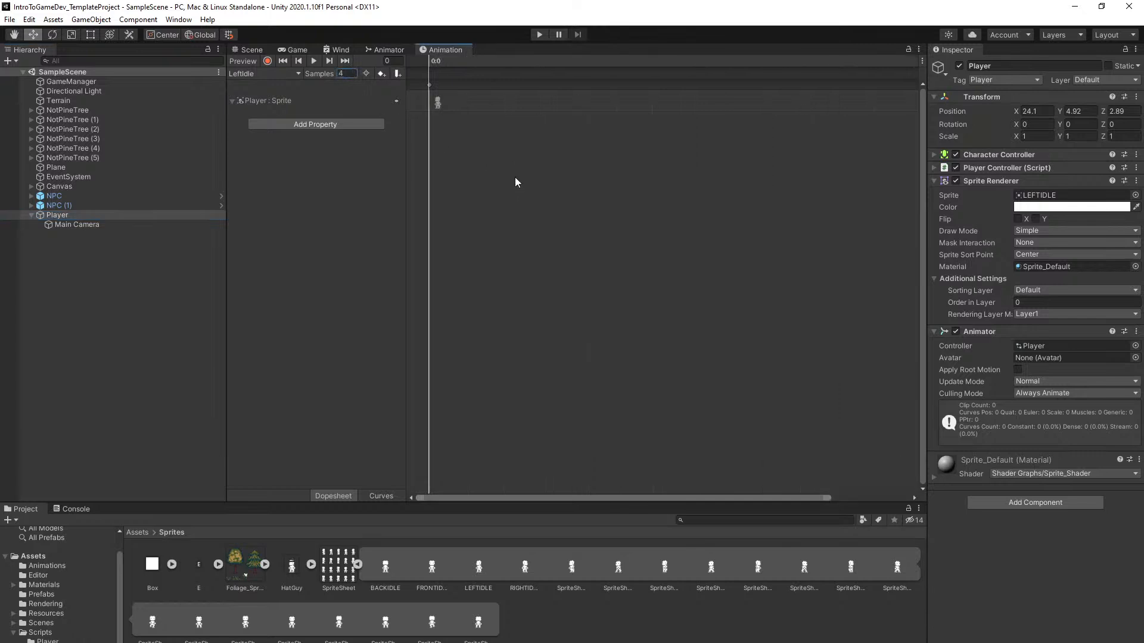
{"action": "scroll", "coordinate": [528, 172], "scroll_direction": "up", "scroll_amount": 5}
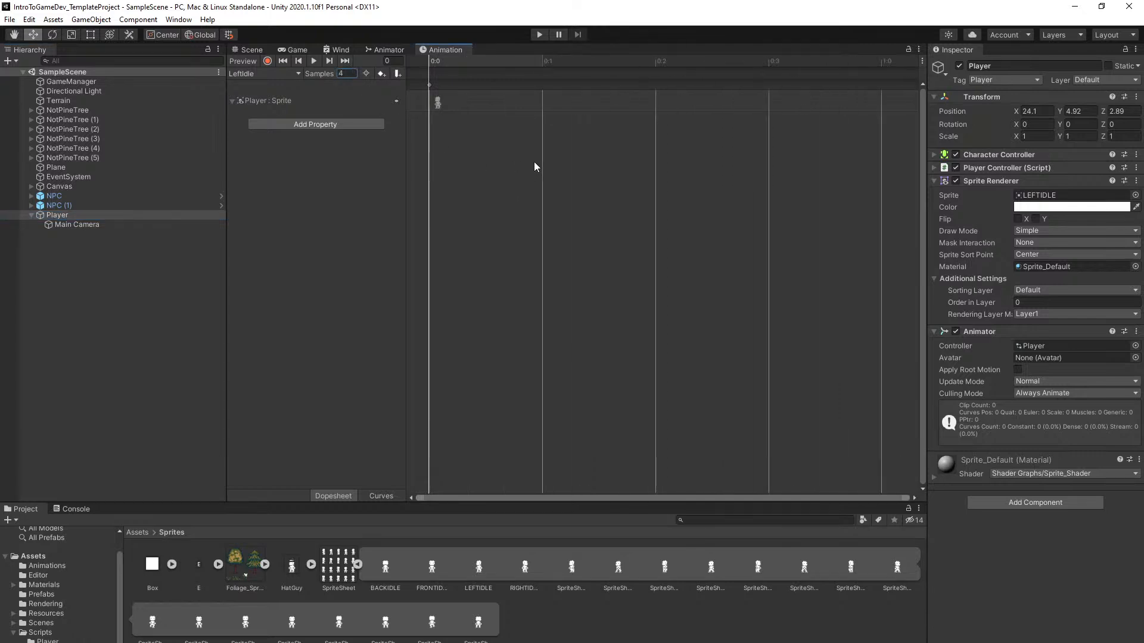
{"action": "scroll", "coordinate": [574, 224], "scroll_direction": "down", "scroll_amount": 1}
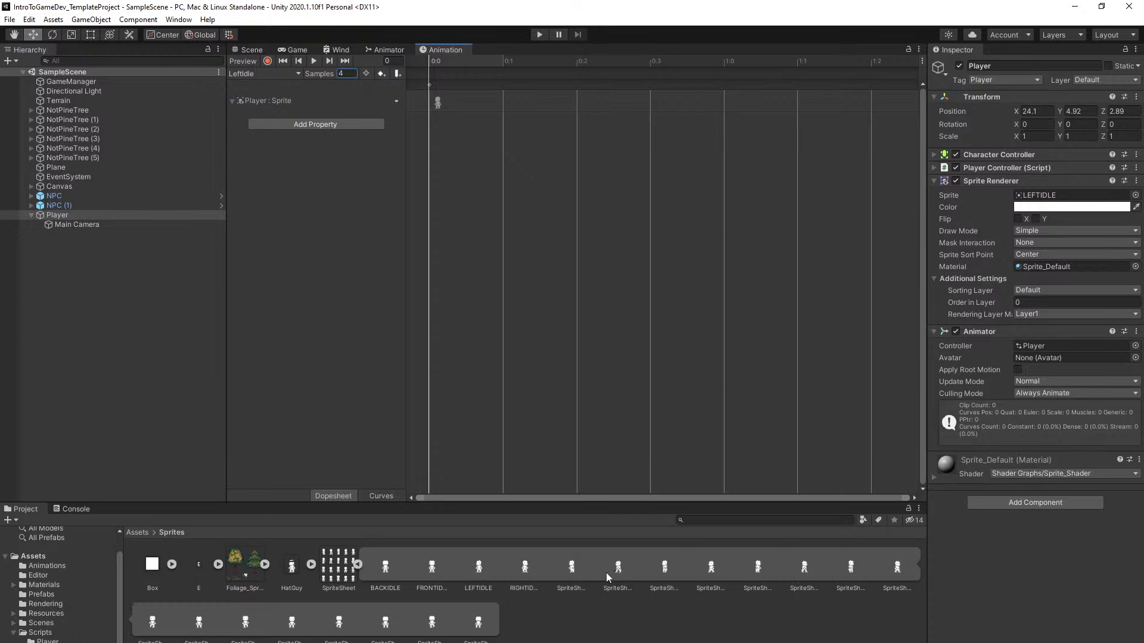
Add walk sprites from the sprite sheet as keyframes at 0:1, 0:2 and 0:3 in the LeftIdle clip
{"action": "left_click_drag", "start_coordinate": [578, 579], "coordinate": [510, 103]}
{"action": "left_click_drag", "start_coordinate": [663, 590], "coordinate": [575, 95]}
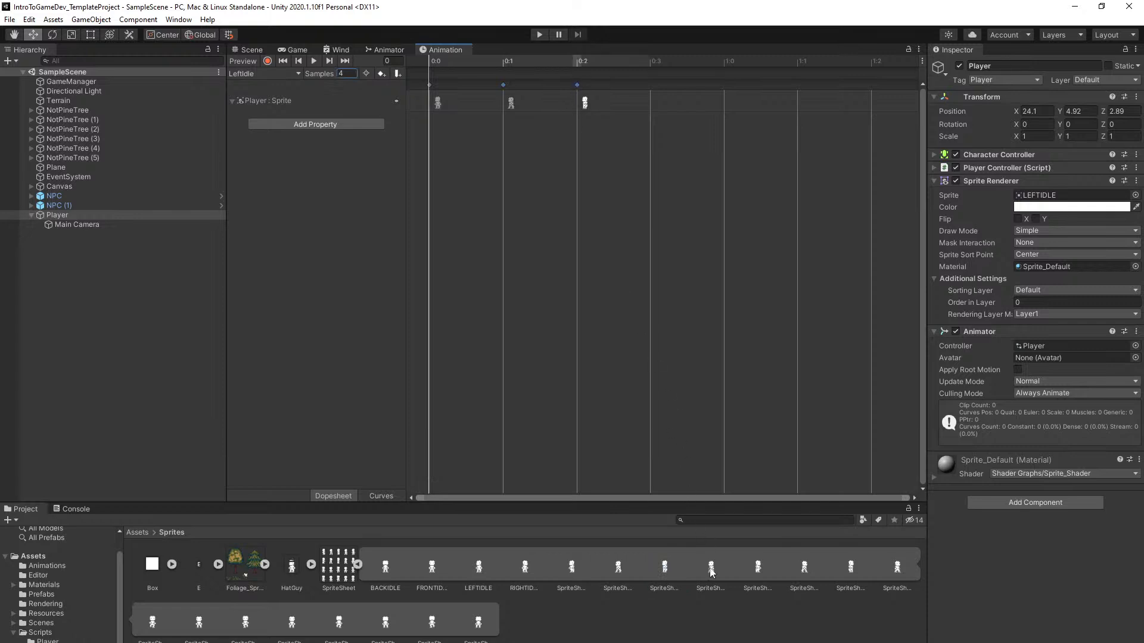
{"action": "left_click_drag", "start_coordinate": [641, 130], "coordinate": [656, 103]}
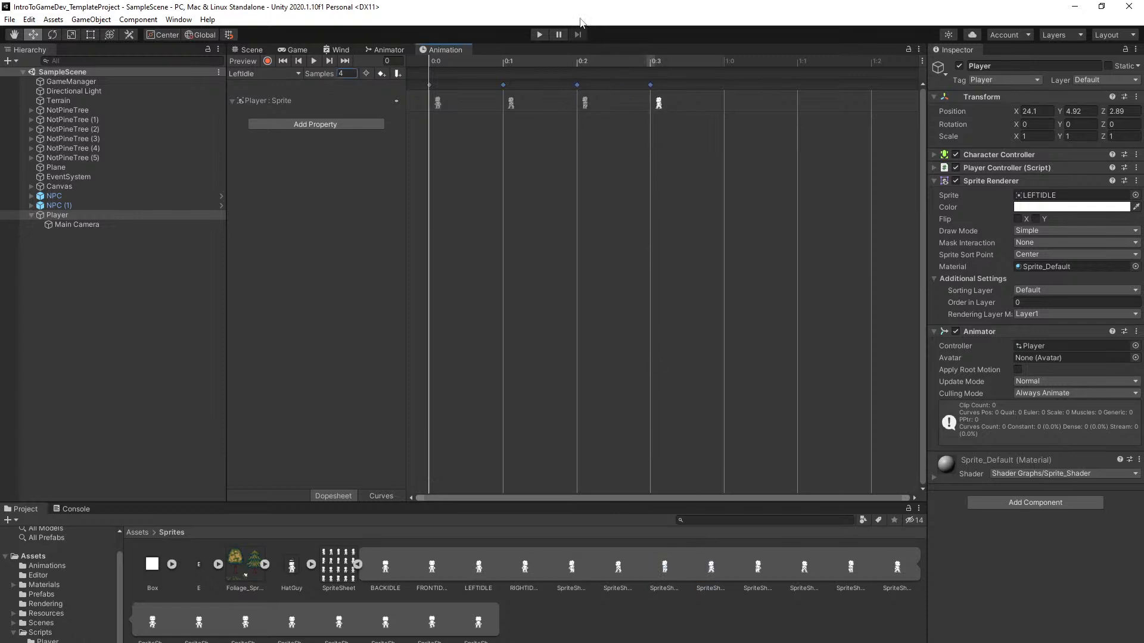
Run the game, walk the player left to check its animation, and exit play mode
{"action": "left_click", "coordinate": [542, 35]}
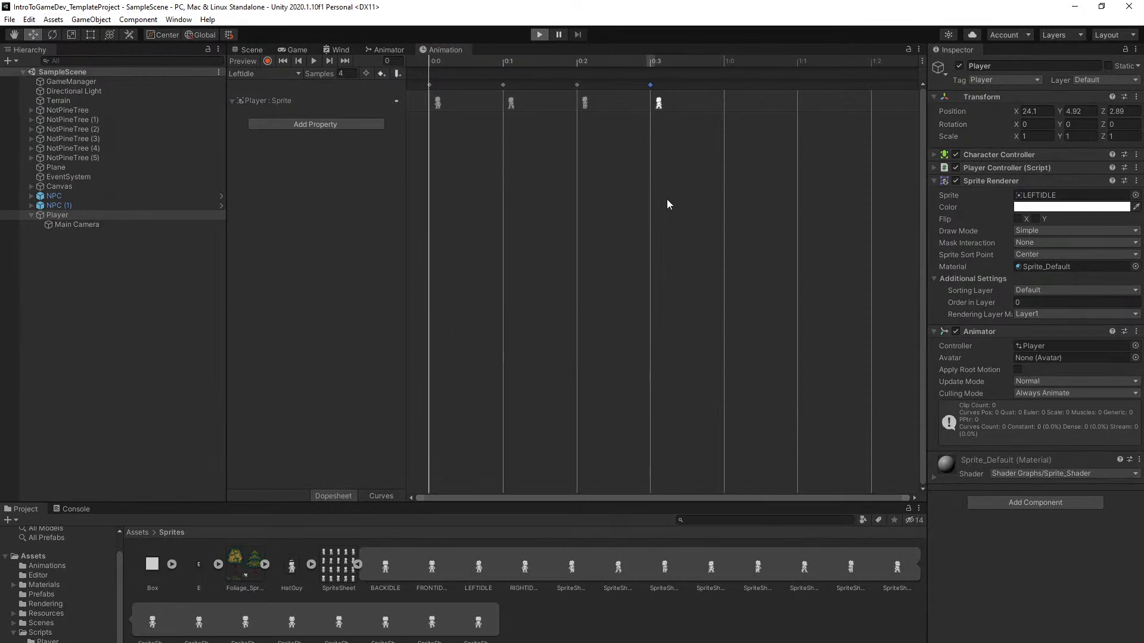
{"action": "key", "text": "a"}
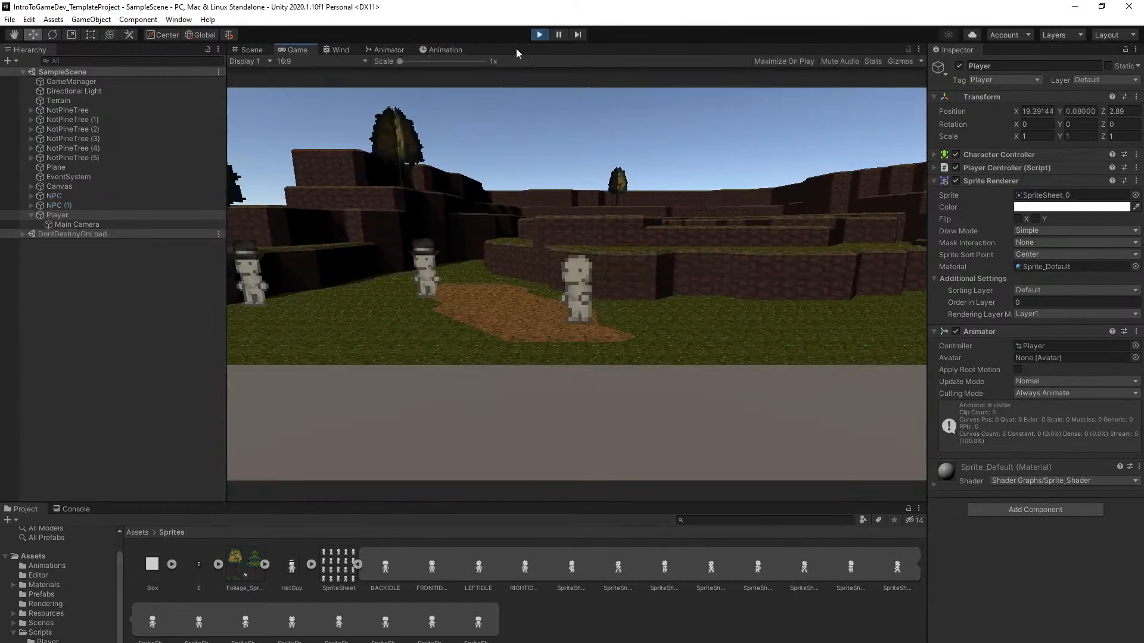
{"action": "left_click", "coordinate": [540, 34]}
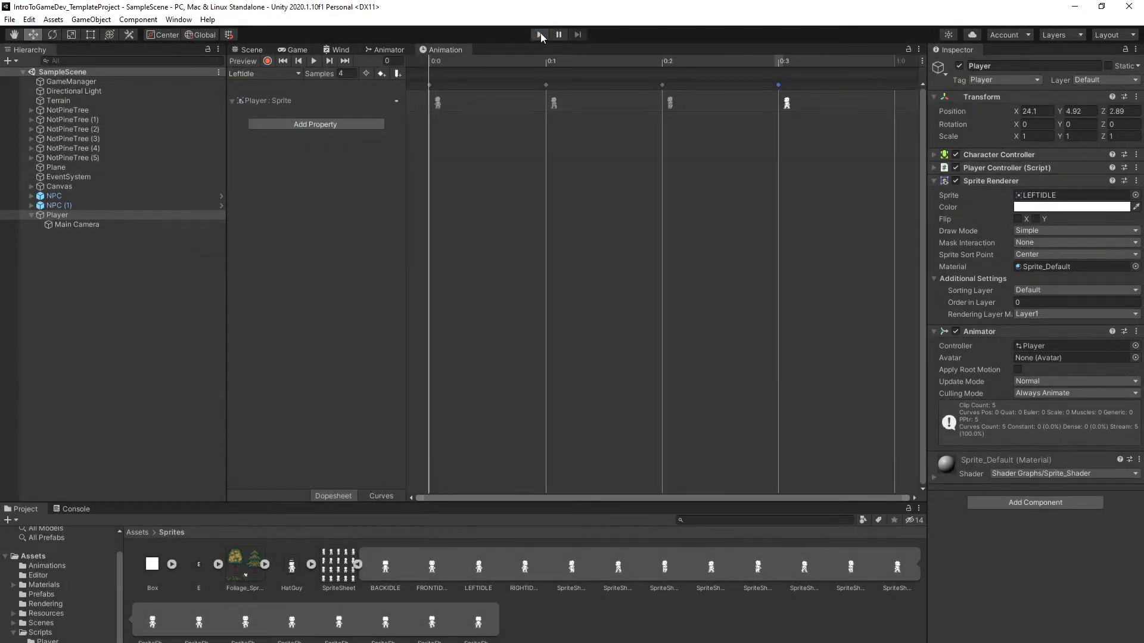
{"action": "scroll", "coordinate": [614, 184], "scroll_direction": "down", "scroll_amount": 2}
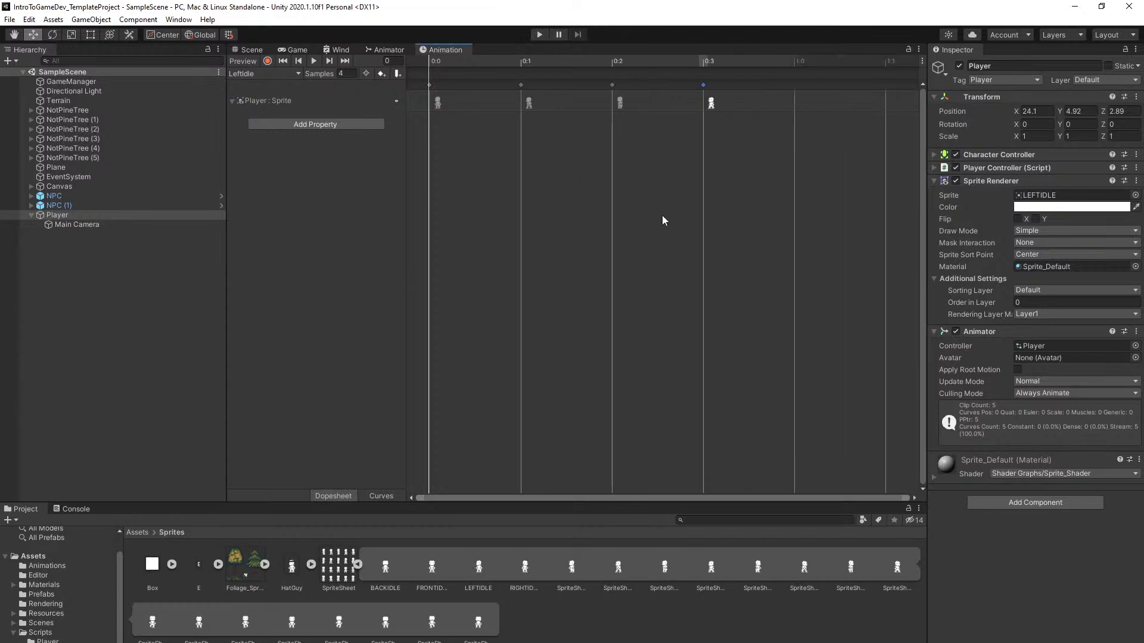
Inspect the detailed settings of the Any State to LeftWalk transition in the Animator
{"action": "left_click", "coordinate": [389, 49]}
{"action": "left_click", "coordinate": [597, 346]}
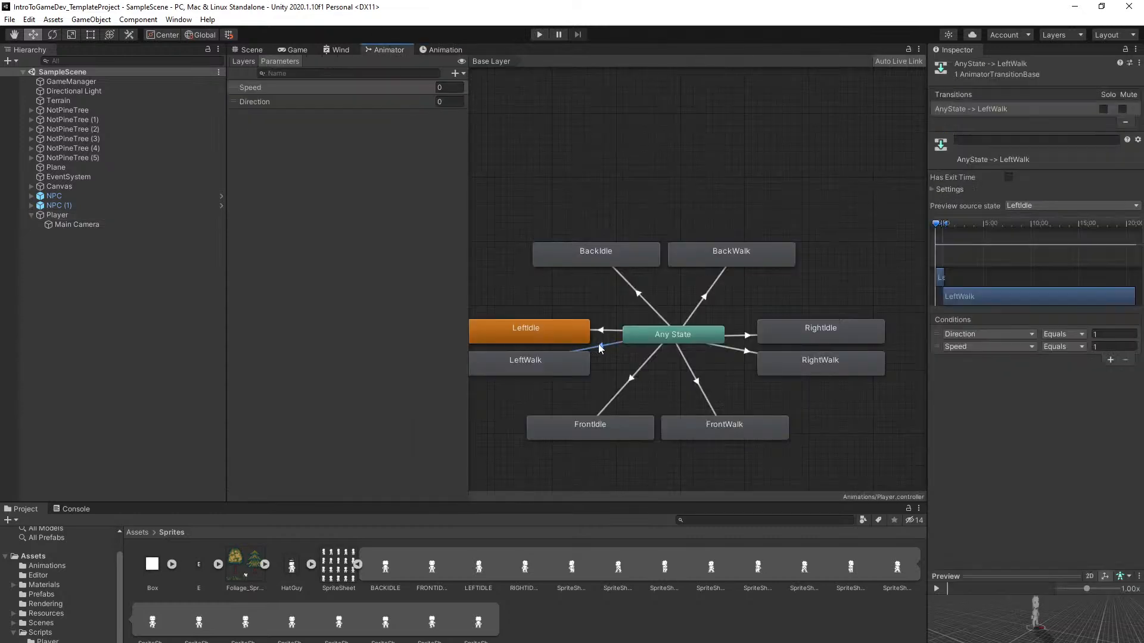
{"action": "left_click", "coordinate": [951, 189]}
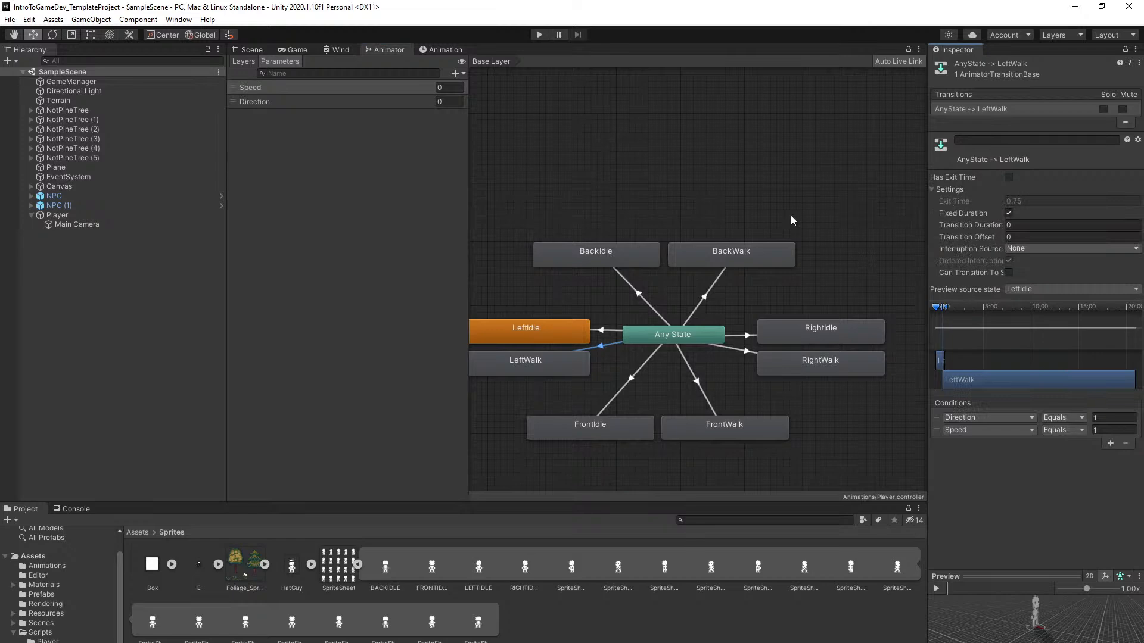
{"action": "middle_click_drag", "start_coordinate": [750, 203], "coordinate": [753, 204]}
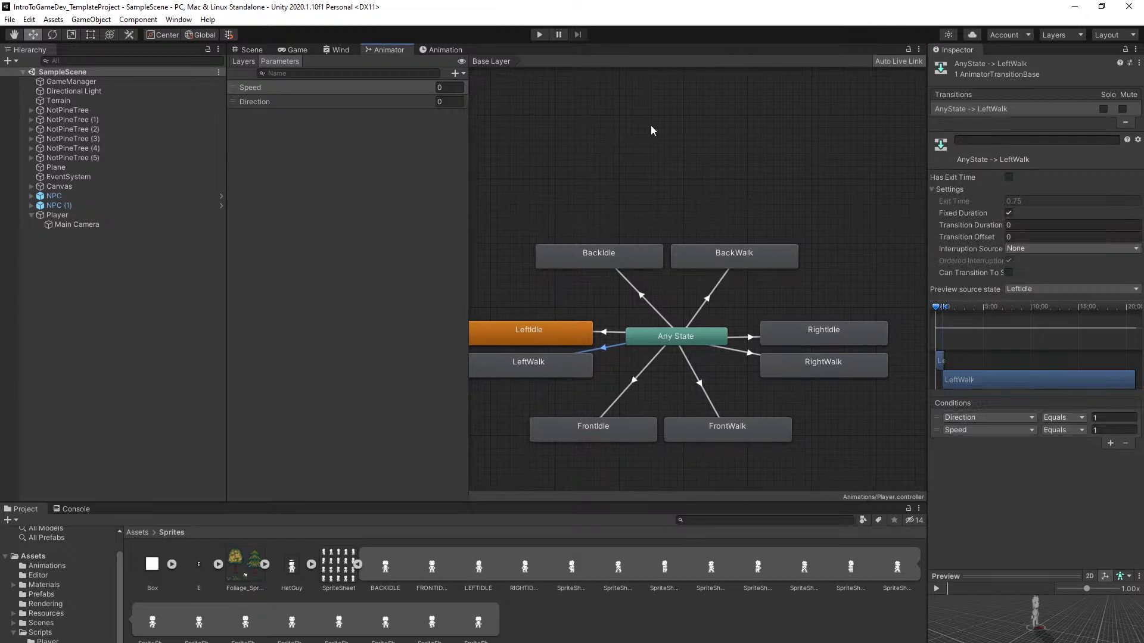
Delete the keyframes at 0:1, 0:2 and 0:3 from the LeftIdle clip and set its samples to 1
{"action": "left_click", "coordinate": [445, 49]}
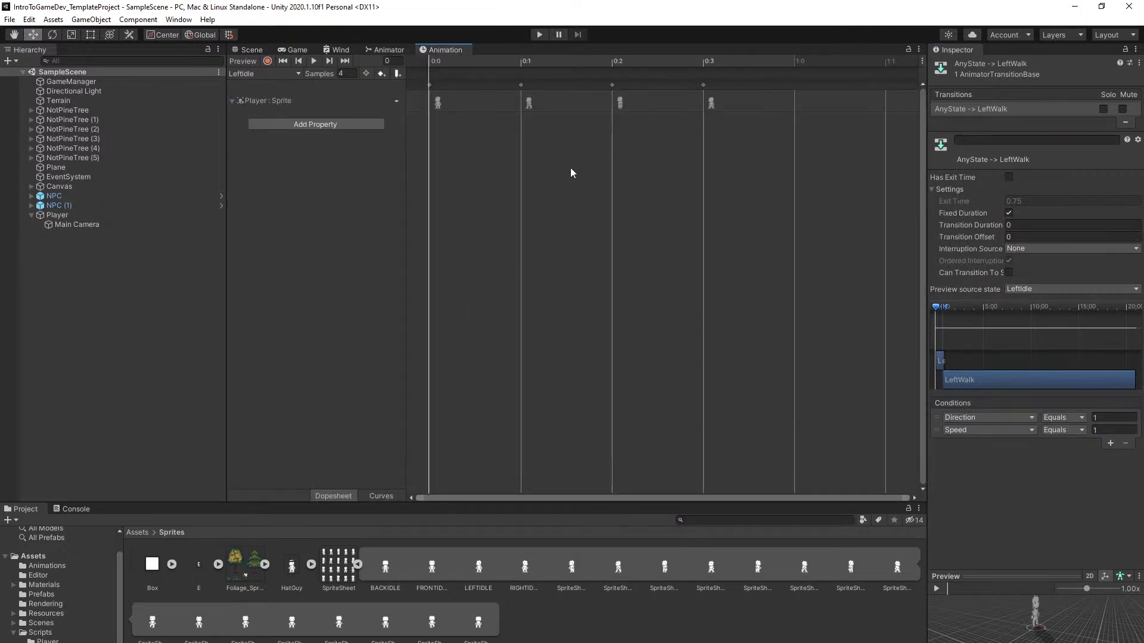
{"action": "left_click", "coordinate": [675, 163]}
{"action": "left_click_drag", "start_coordinate": [788, 178], "coordinate": [504, 71]}
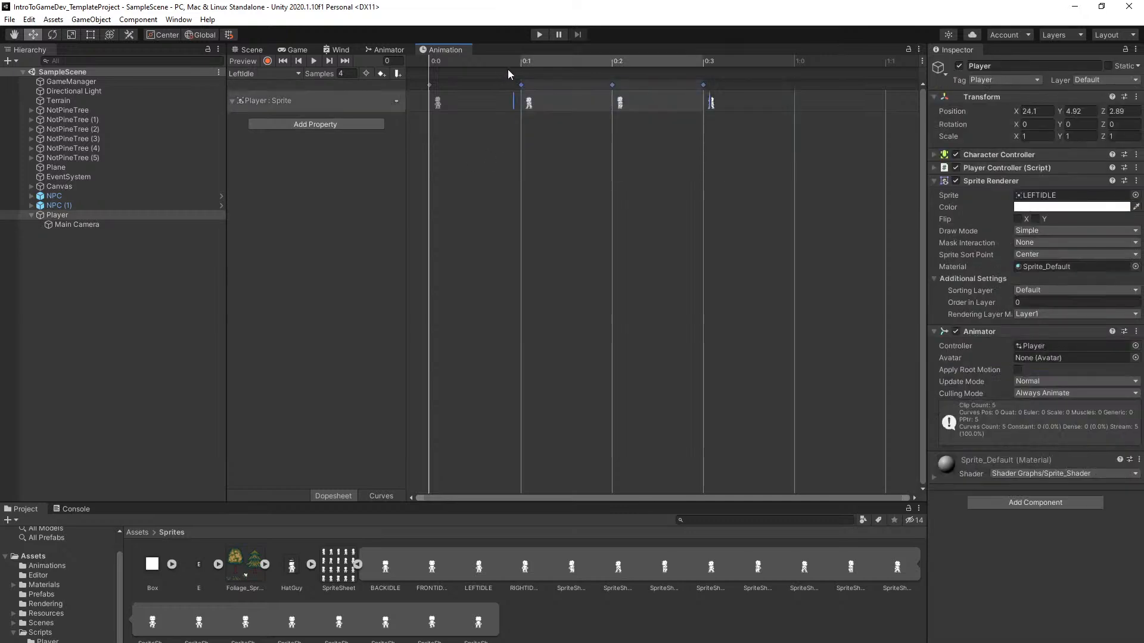
{"action": "key", "text": "Delete"}
{"action": "left_click", "coordinate": [346, 74]}
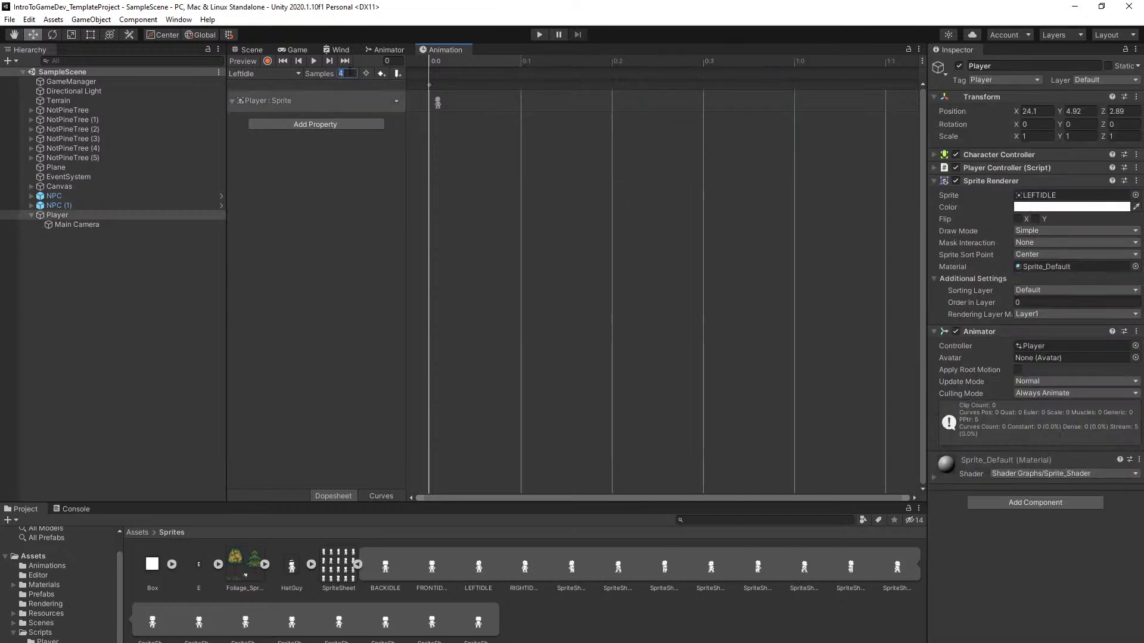
{"action": "type", "text": "1"}
{"action": "key", "text": "Return"}
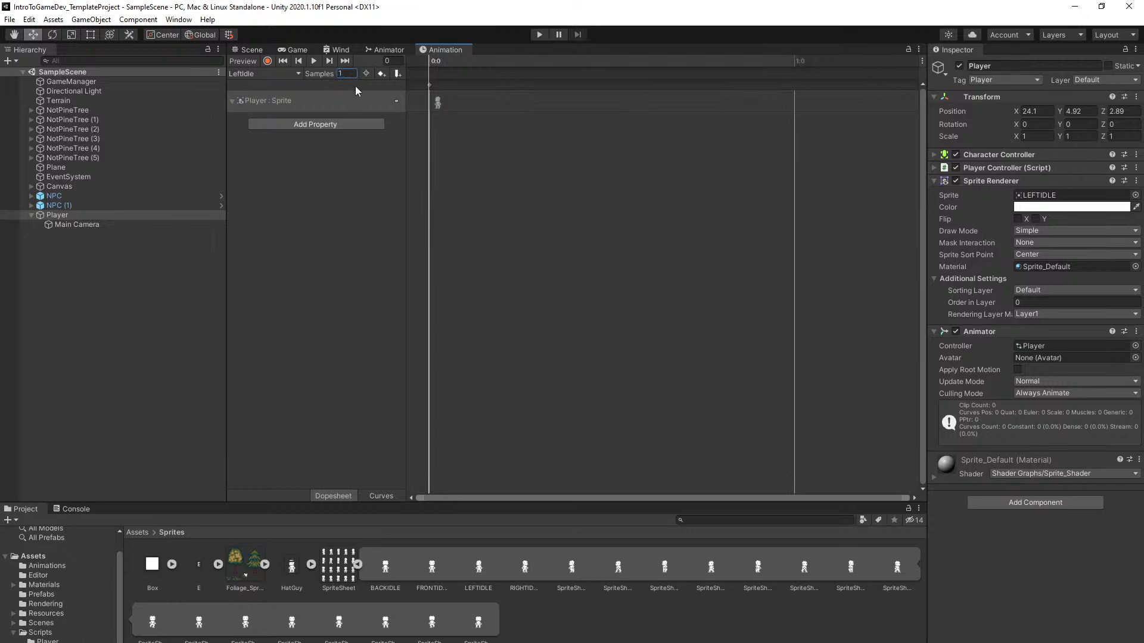
Switch to the LeftWalk clip and delete every keyframe except the first
{"action": "left_click", "coordinate": [256, 72]}
{"action": "left_click", "coordinate": [276, 153]}
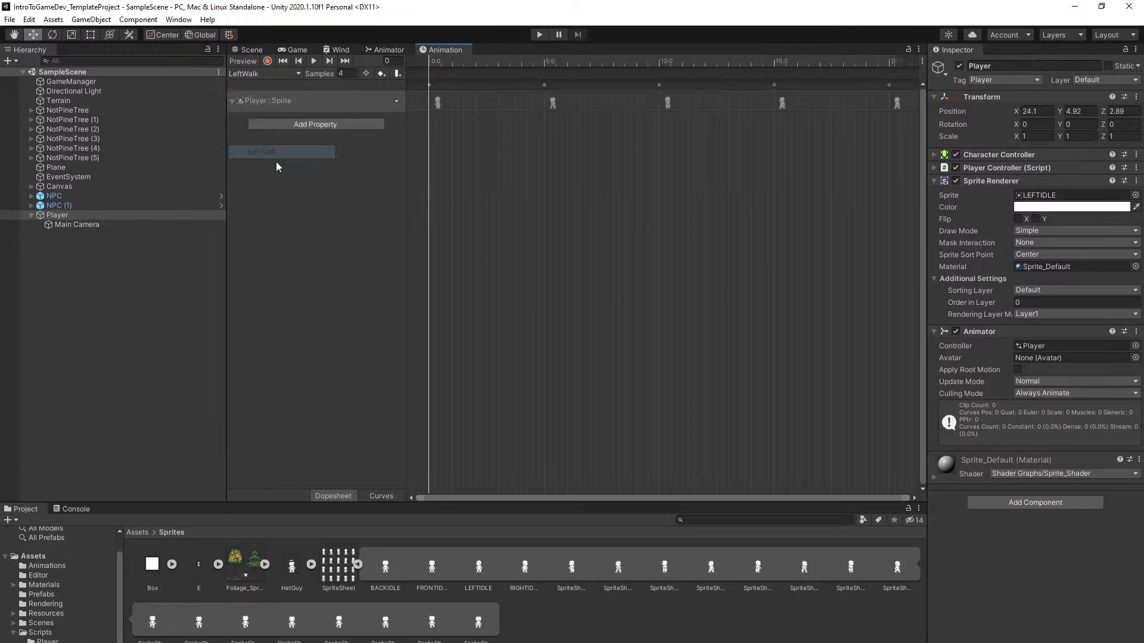
{"action": "scroll", "coordinate": [653, 191], "scroll_direction": "down", "scroll_amount": 3}
{"action": "left_click_drag", "start_coordinate": [760, 198], "coordinate": [497, 72]}
{"action": "key", "text": "Delete"}
Add walk sprites from the sprite sheet as keyframes at 0:1, 0:2 and 0:3 in the LeftWalk clip
{"action": "scroll", "coordinate": [495, 169], "scroll_direction": "up", "scroll_amount": 5}
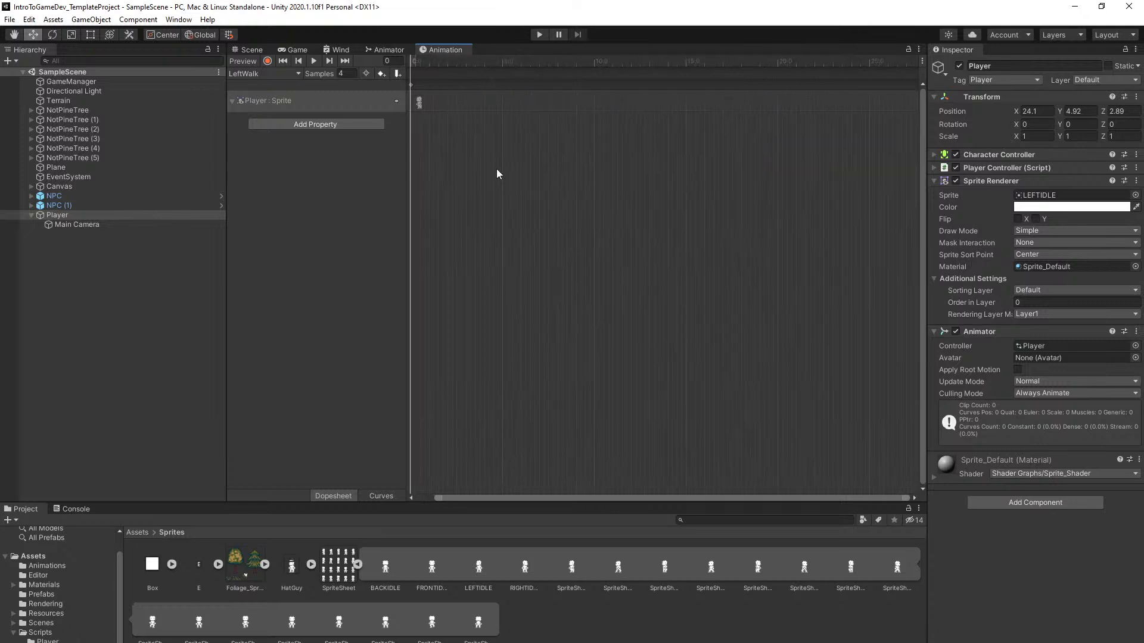
{"action": "left_click_drag", "start_coordinate": [621, 499], "coordinate": [433, 431]}
{"action": "scroll", "coordinate": [567, 315], "scroll_direction": "up", "scroll_amount": 5}
{"action": "left_click_drag", "start_coordinate": [640, 498], "coordinate": [461, 381]}
{"action": "scroll", "coordinate": [527, 352], "scroll_direction": "up", "scroll_amount": 6}
{"action": "left_click_drag", "start_coordinate": [641, 497], "coordinate": [512, 416]}
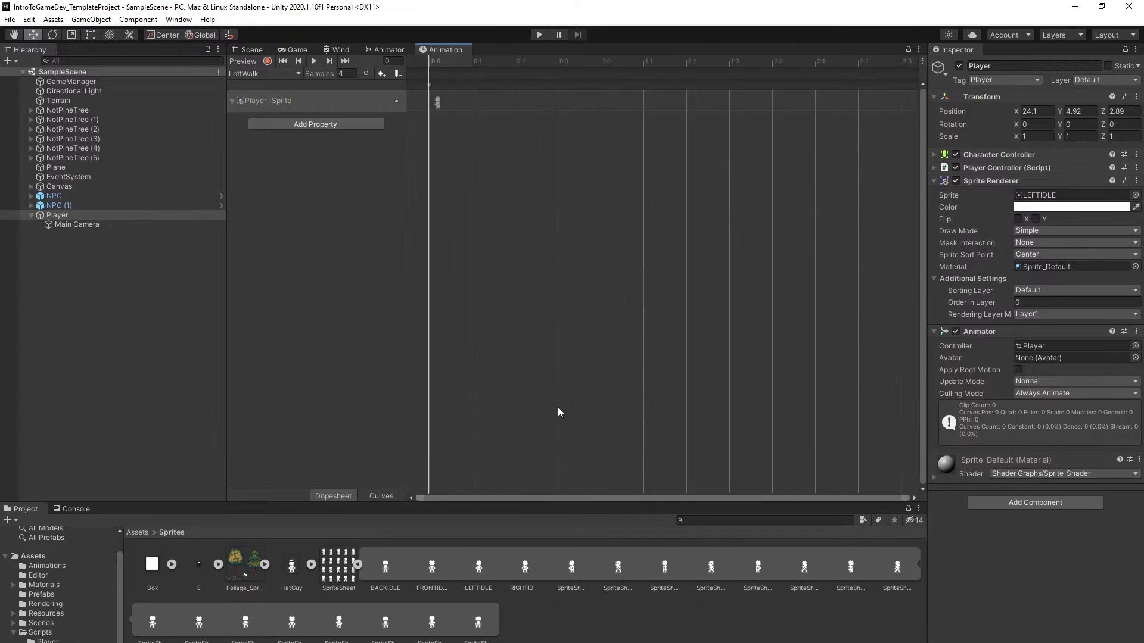
{"action": "left_click_drag", "start_coordinate": [618, 568], "coordinate": [481, 105]}
{"action": "left_click_drag", "start_coordinate": [712, 569], "coordinate": [532, 135]}
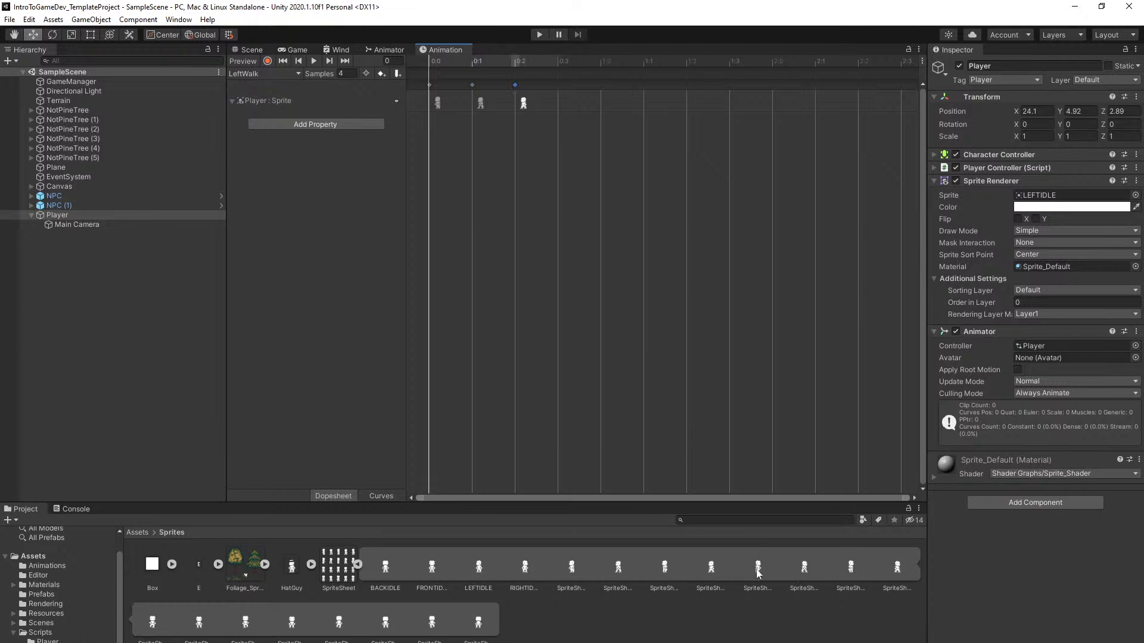
{"action": "left_click_drag", "start_coordinate": [711, 572], "coordinate": [567, 106]}
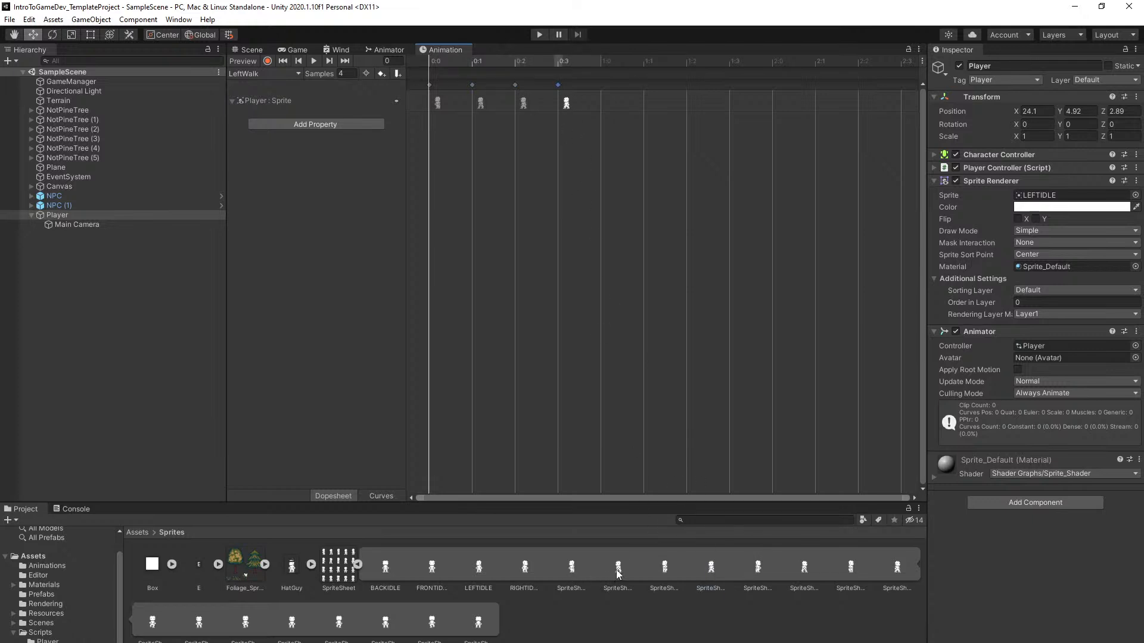
Playtest the rebuilt LeftWalk clip by walking the player left, and stop the game
{"action": "left_click", "coordinate": [524, 103]}
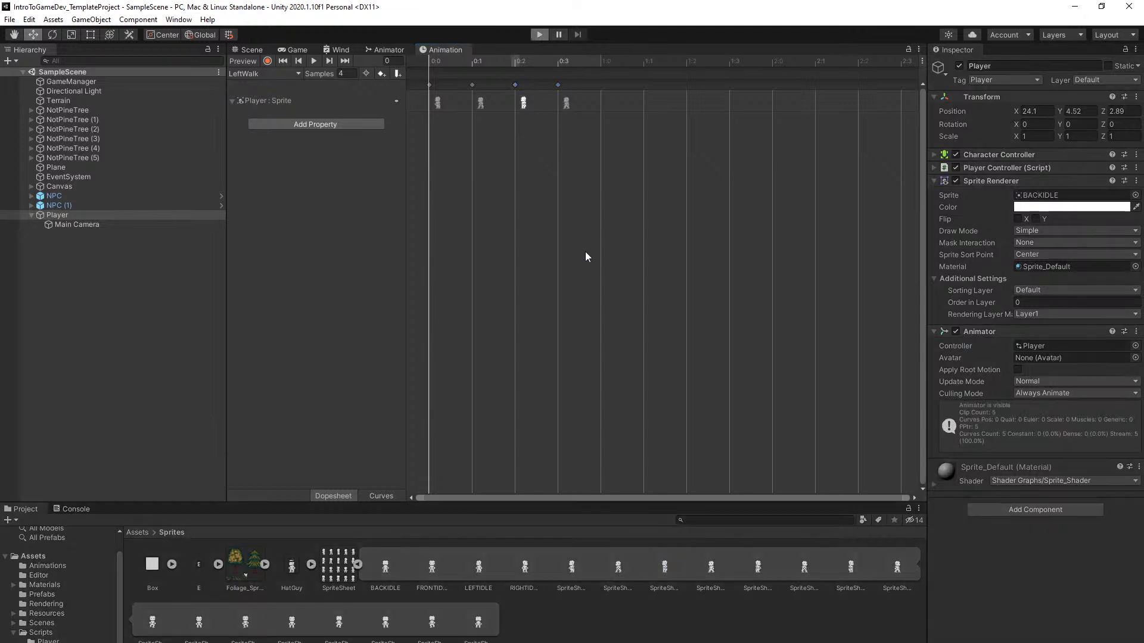
{"action": "key", "text": "a"}
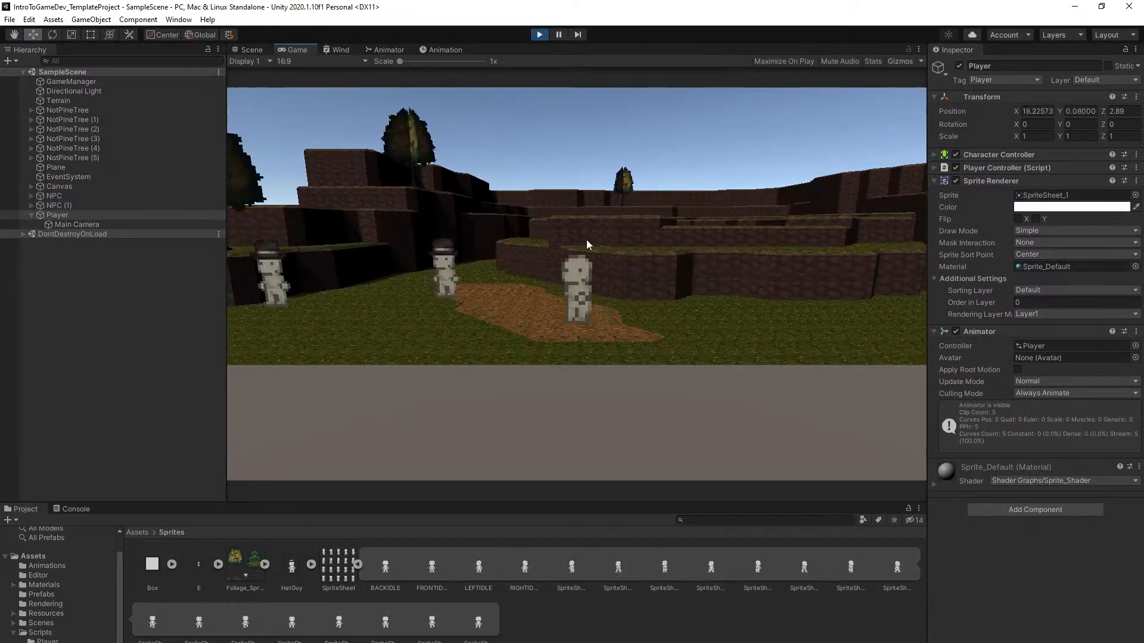
{"action": "left_click", "coordinate": [539, 34]}
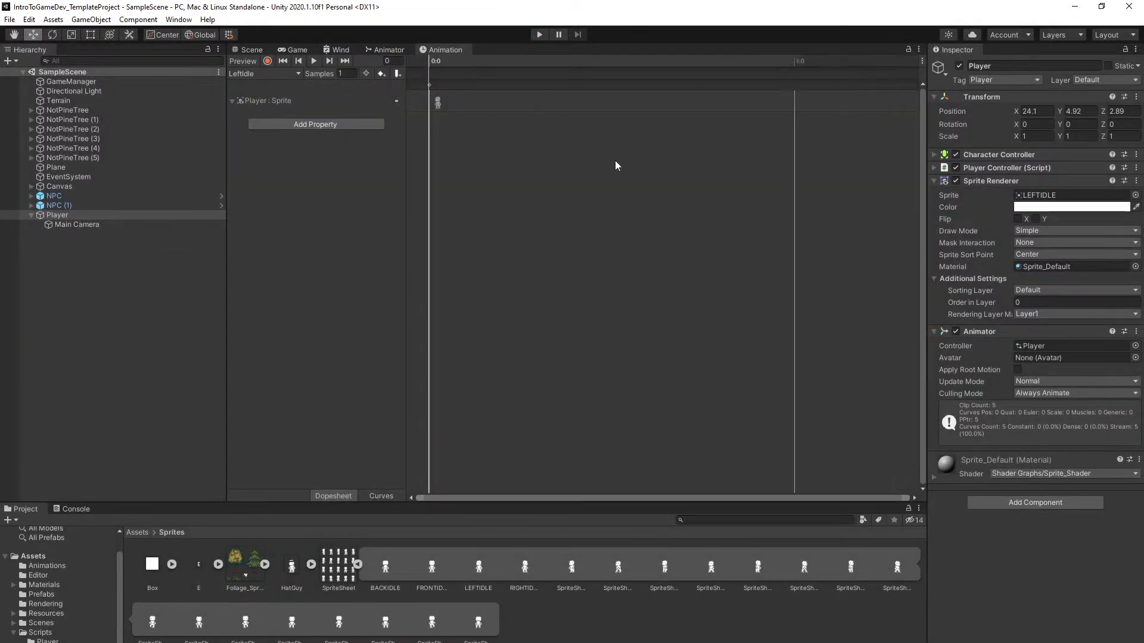
Try a sample rate of 4 on the Player's RightIdle clip and undo the change
{"action": "left_click", "coordinate": [68, 214]}
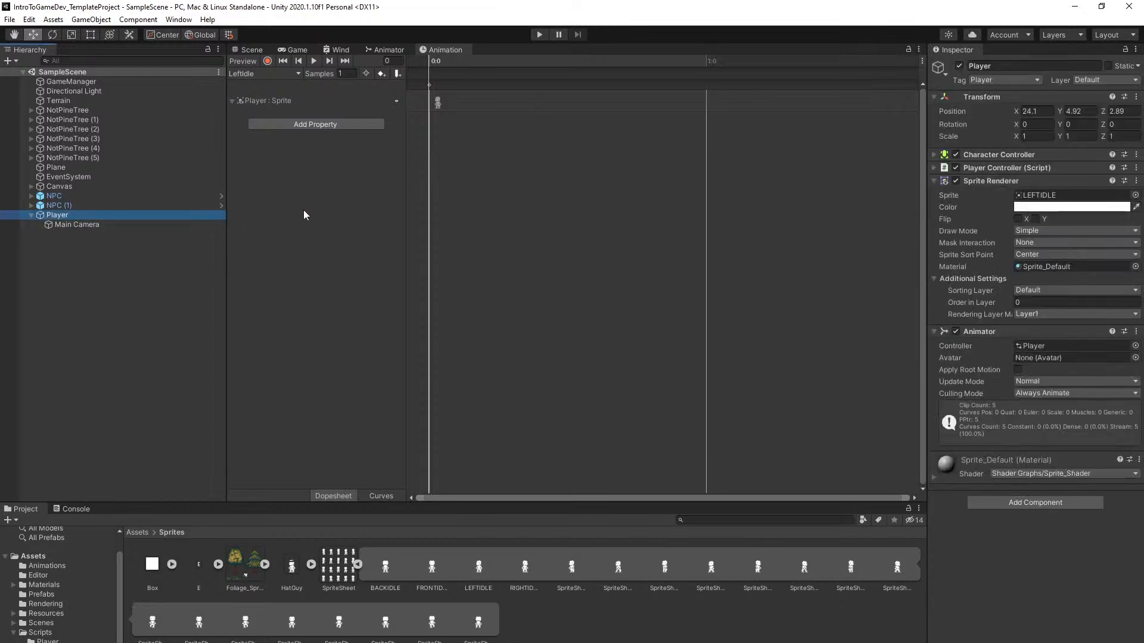
{"action": "left_click", "coordinate": [259, 75]}
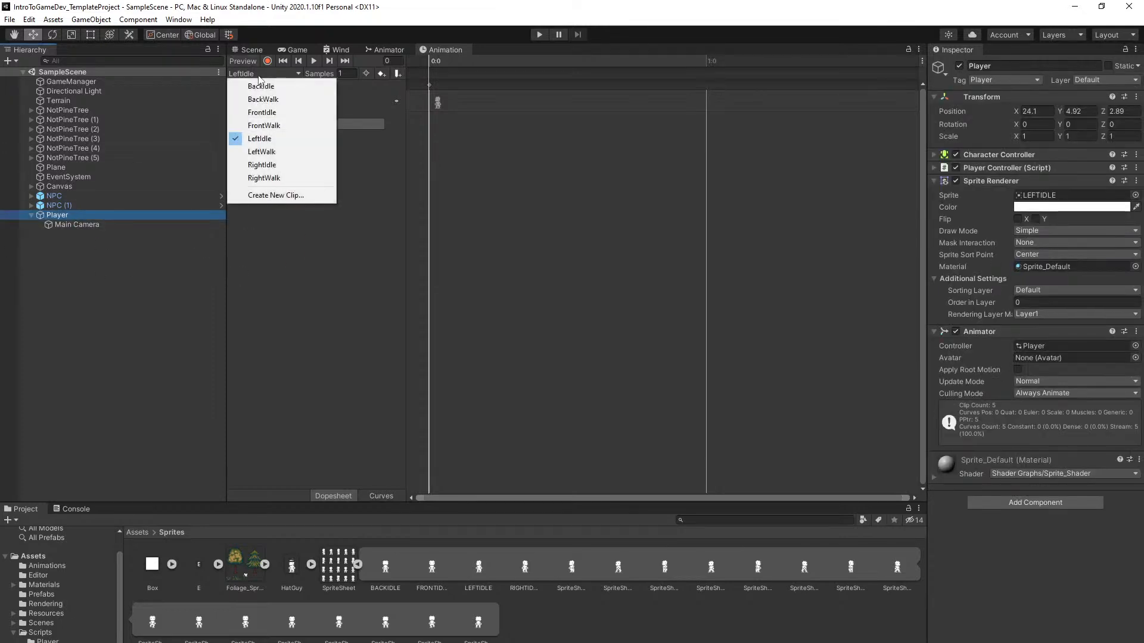
{"action": "left_click", "coordinate": [273, 166]}
{"action": "scroll", "coordinate": [512, 162], "scroll_direction": "down", "scroll_amount": 5}
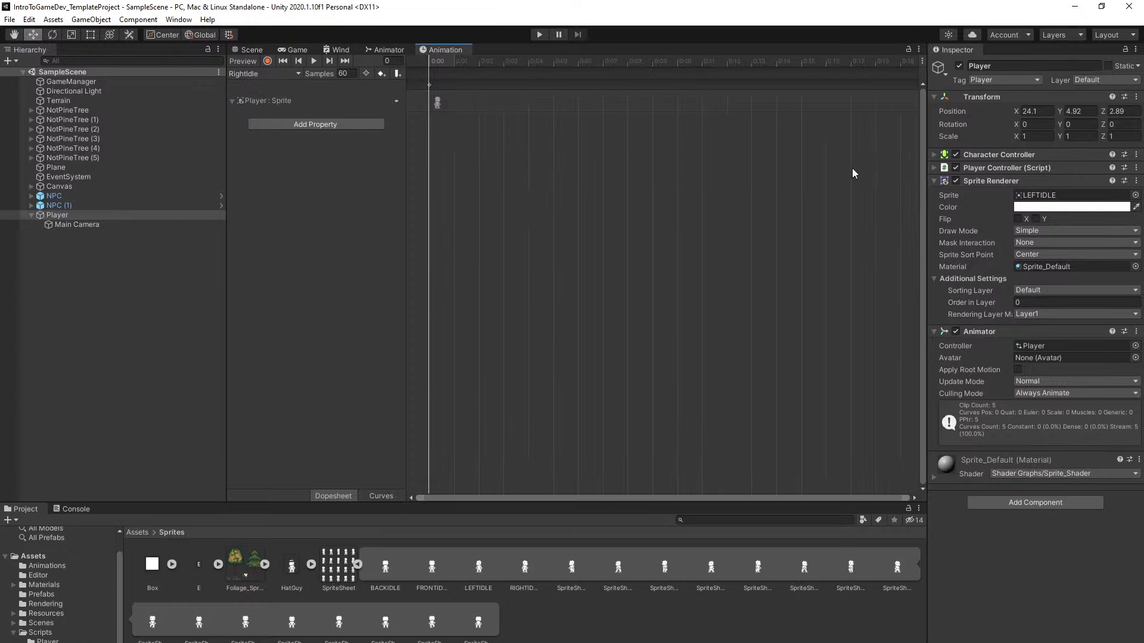
{"action": "left_click", "coordinate": [922, 61]}
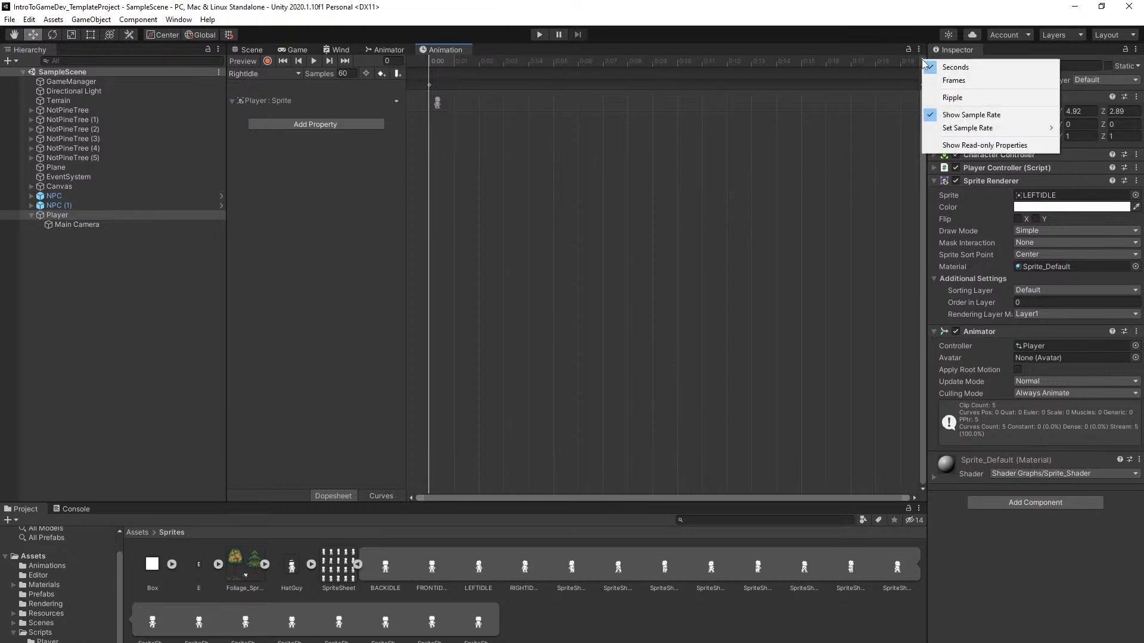
{"action": "left_click", "coordinate": [329, 191]}
{"action": "left_click", "coordinate": [344, 73]}
{"action": "type", "text": "4"}
{"action": "key", "text": "Return"}
{"action": "scroll", "coordinate": [581, 181], "scroll_direction": "down", "scroll_amount": 5}
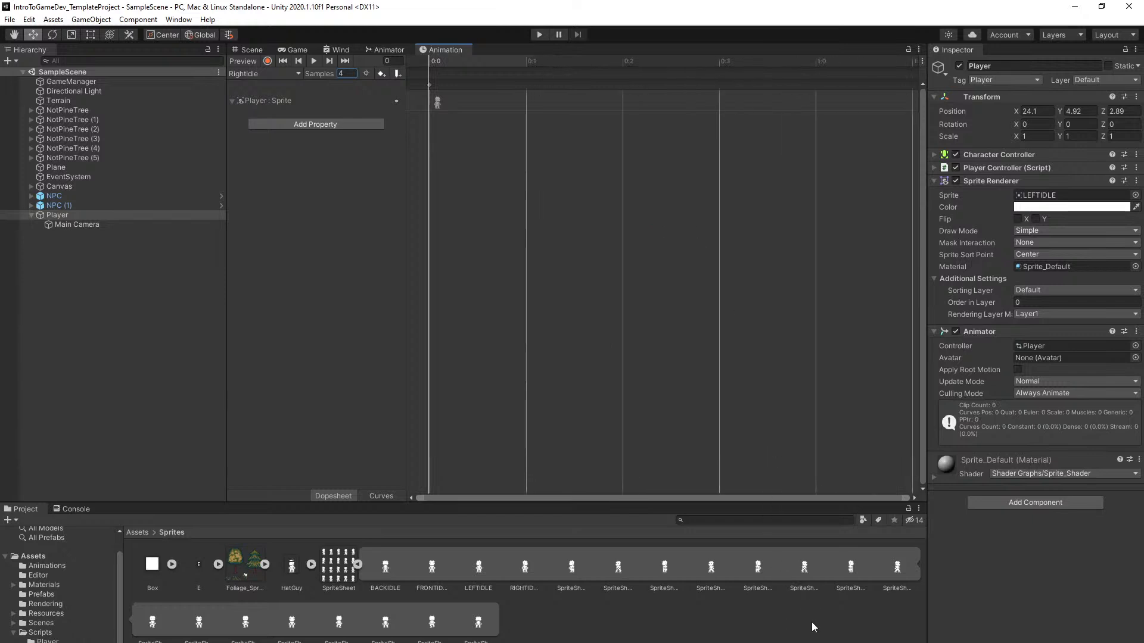
{"action": "key", "text": "ctrl+z"}
Switch to the RightWalk clip and set its samples to 4
{"action": "left_click", "coordinate": [286, 74]}
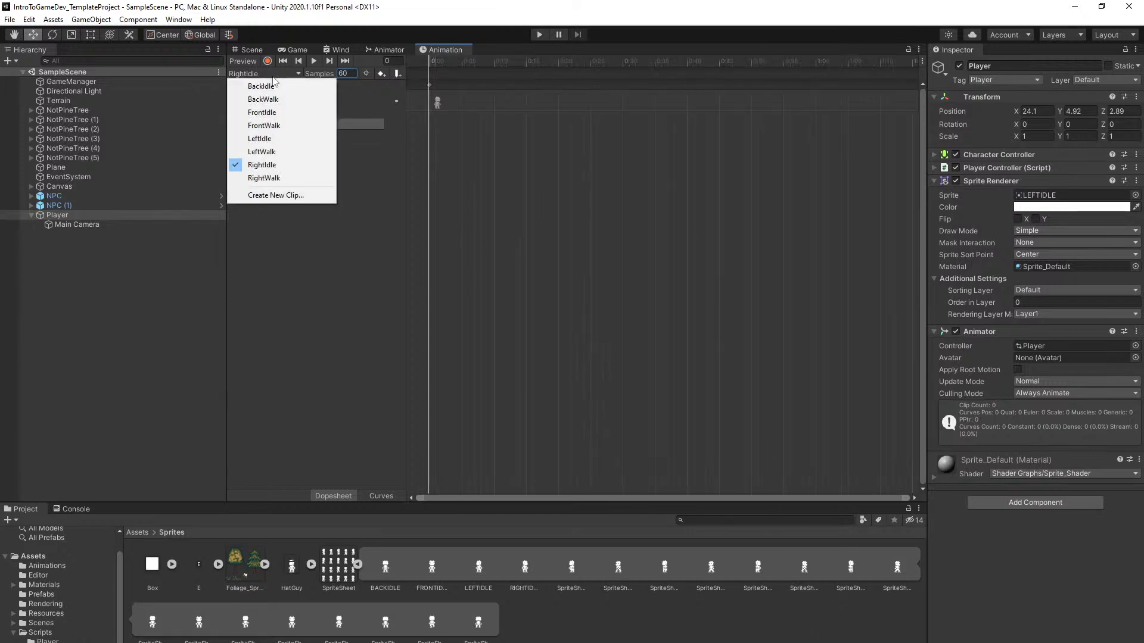
{"action": "left_click", "coordinate": [274, 176]}
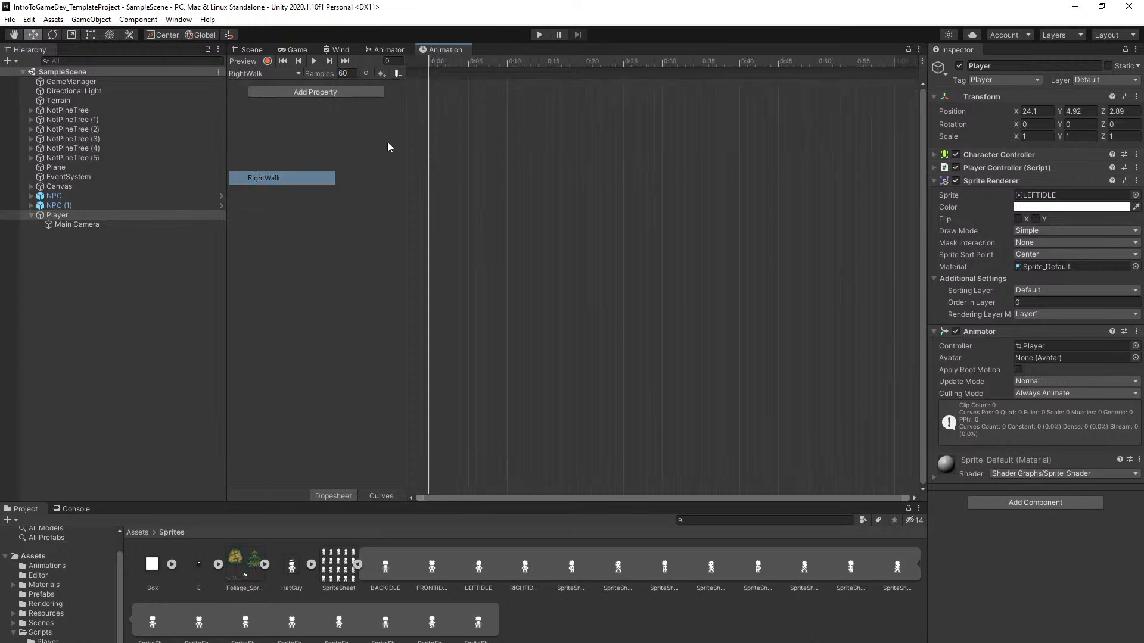
{"action": "left_click", "coordinate": [347, 74]}
{"action": "type", "text": "4"}
{"action": "key", "text": "Return"}
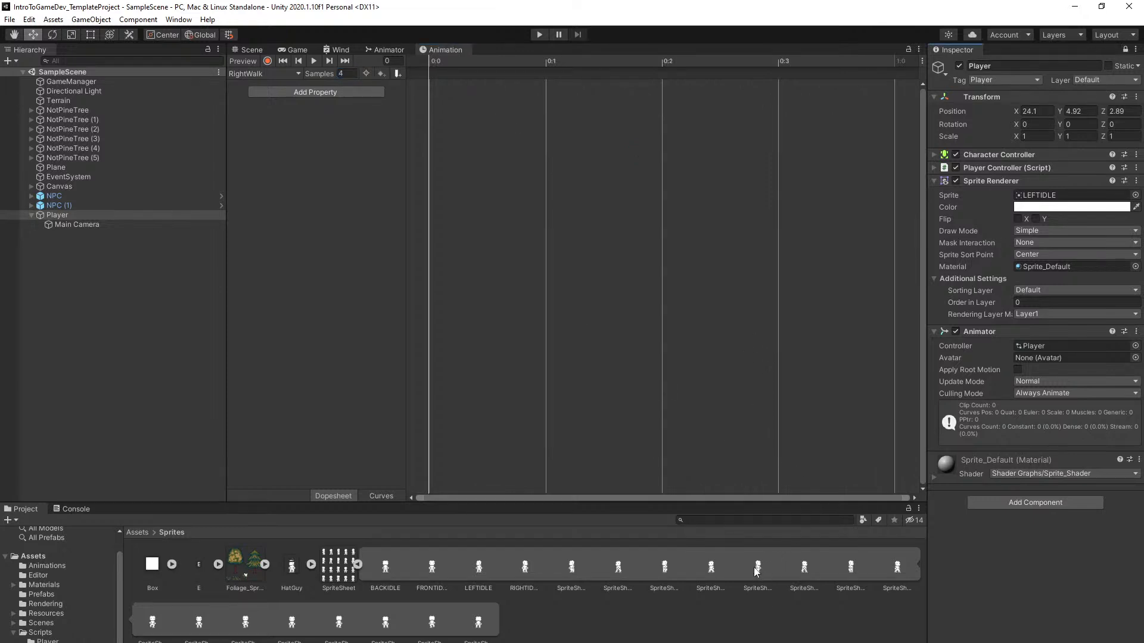
Place four consecutive right-walk sprites from the sprite sheet at 0:0, 0:1, 0:2 and 0:3 in the RightWalk clip
{"action": "left_click", "coordinate": [766, 583]}
{"action": "left_click", "coordinate": [802, 575]}
{"action": "left_click", "coordinate": [856, 569]}
{"action": "left_click_drag", "start_coordinate": [753, 600], "coordinate": [563, 265]}
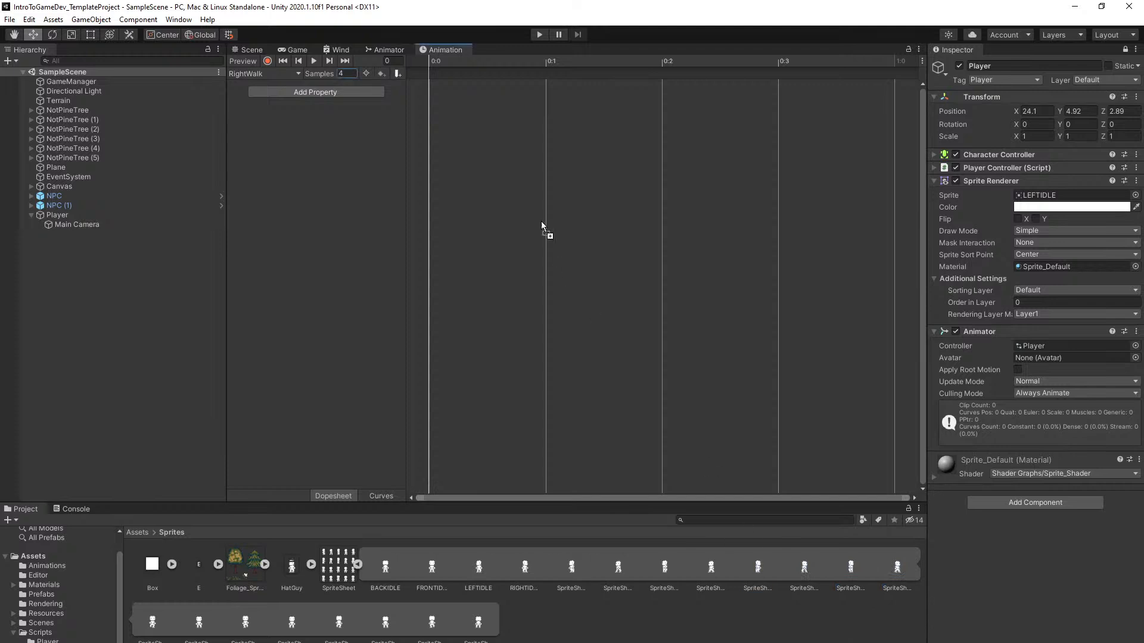
{"action": "left_click_drag", "start_coordinate": [444, 89], "coordinate": [445, 94]}
{"action": "left_click_drag", "start_coordinate": [815, 570], "coordinate": [554, 103]}
{"action": "left_click_drag", "start_coordinate": [851, 567], "coordinate": [669, 102]}
{"action": "left_click", "coordinate": [898, 572]}
{"action": "left_click_drag", "start_coordinate": [898, 573], "coordinate": [794, 107]}
Run the game, walk the player right and left to check both walk animations, and exit play mode
{"action": "left_click", "coordinate": [540, 36]}
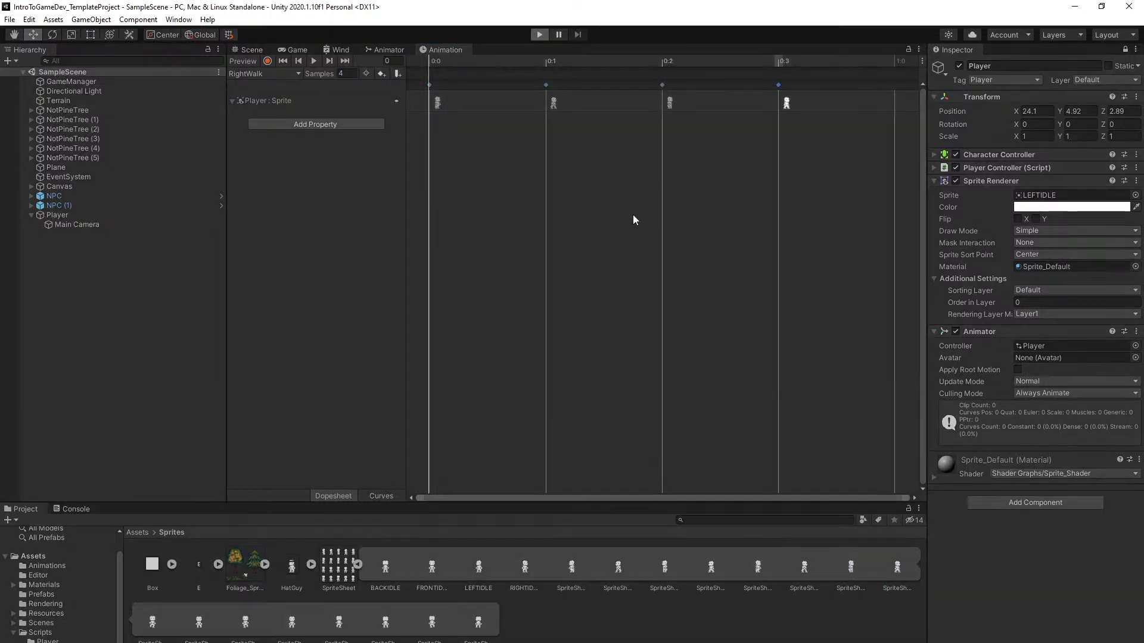
{"action": "key", "text": "d"}
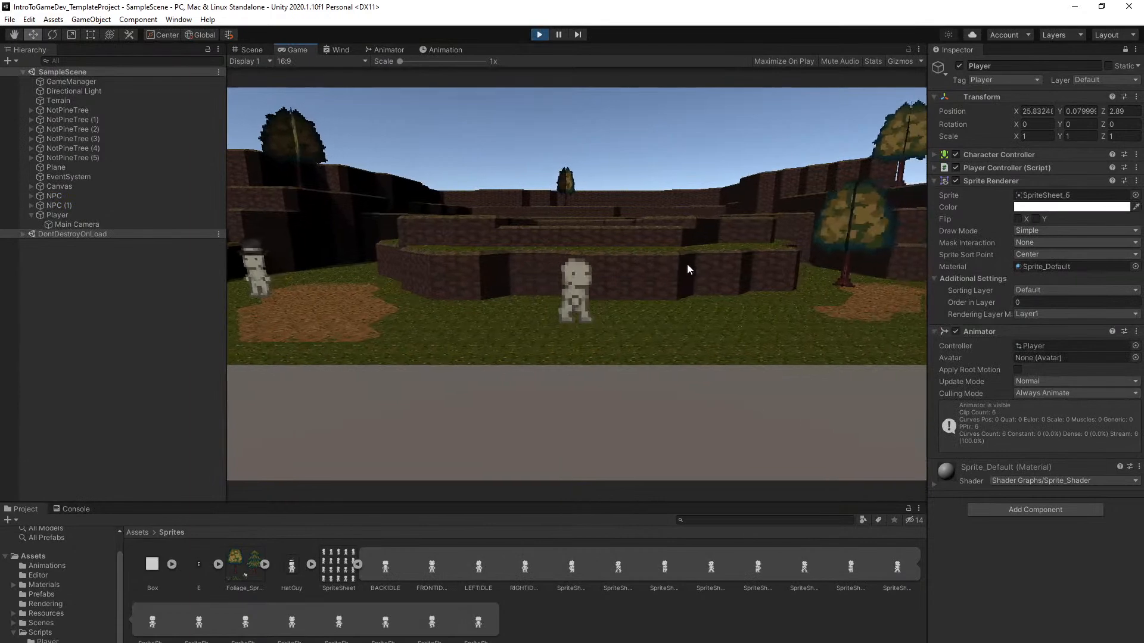
{"action": "key", "text": "d"}
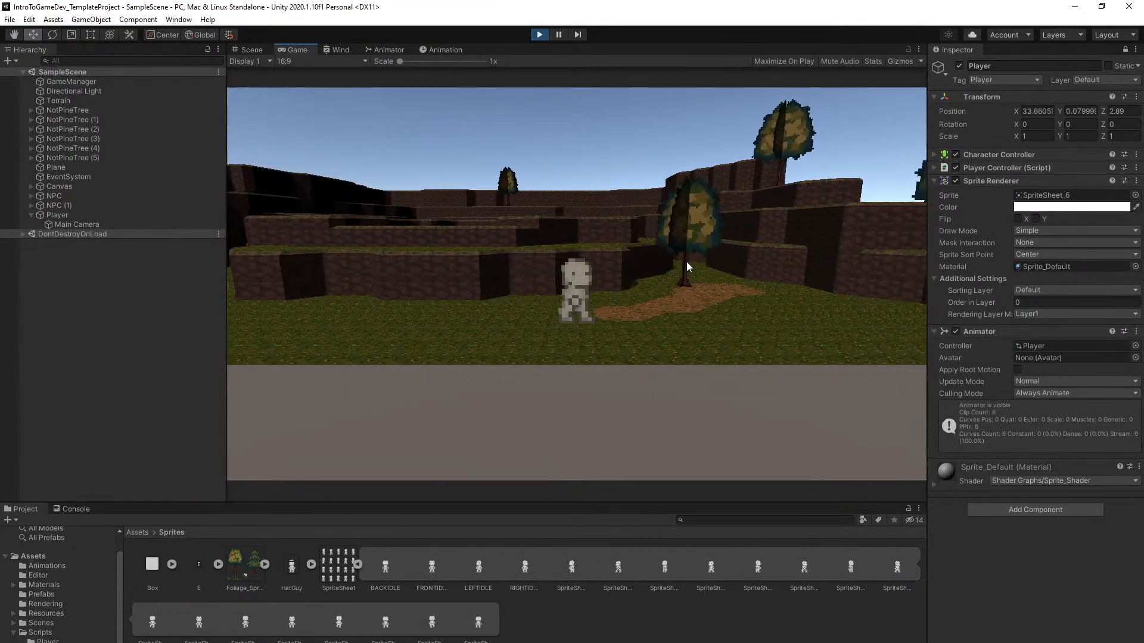
{"action": "key", "text": "a"}
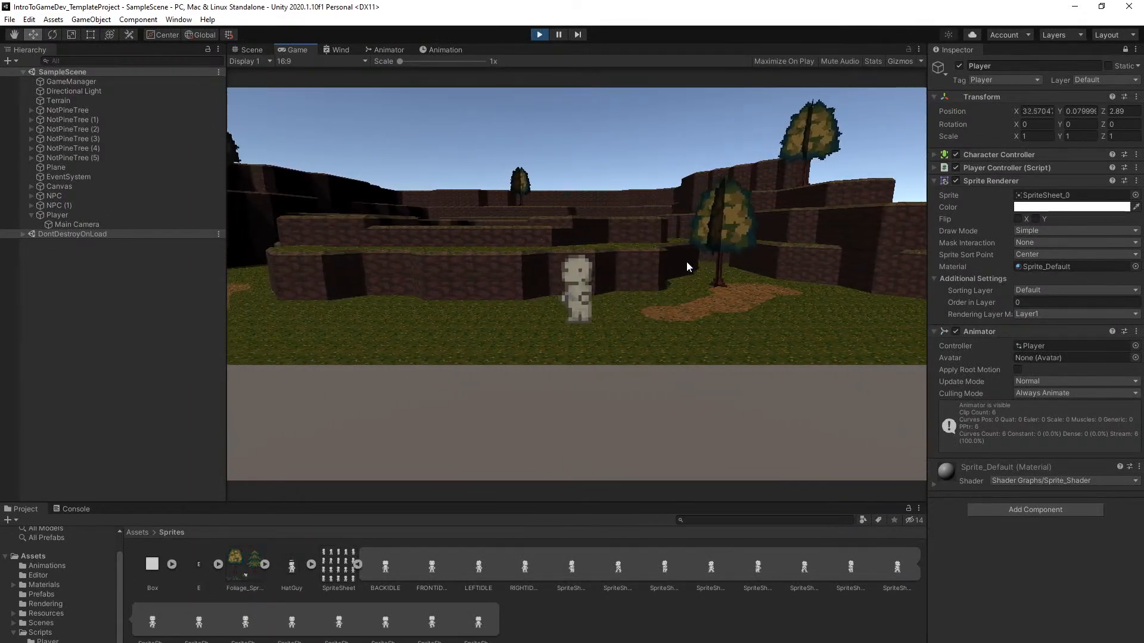
{"action": "left_click", "coordinate": [539, 34]}
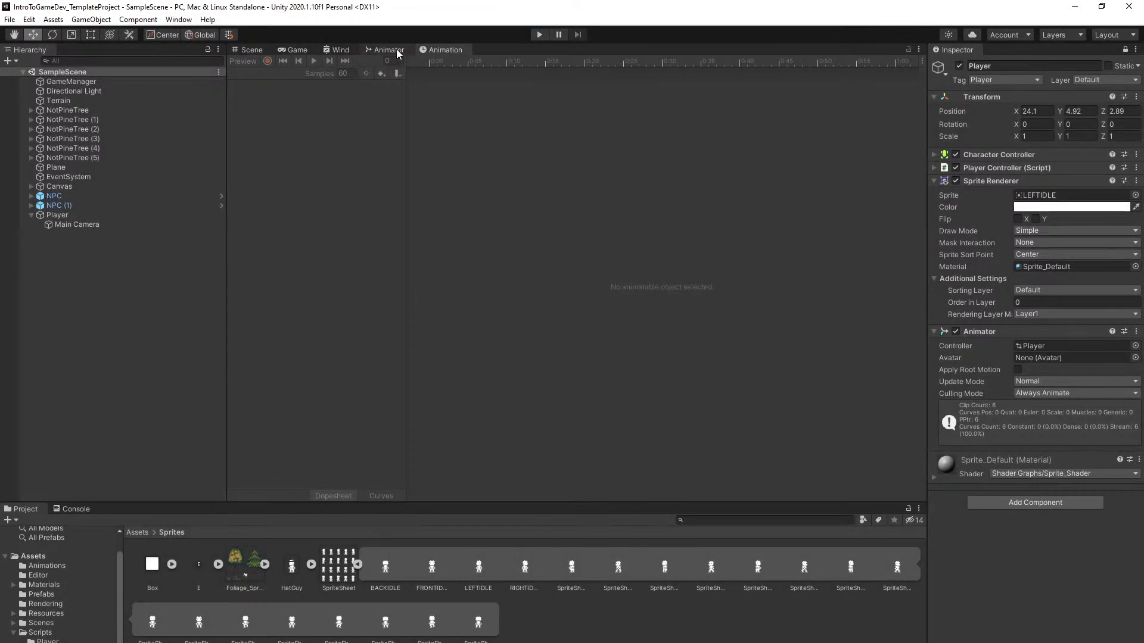
Inspect the settings and conditions of the Any State to LeftWalk transition in the Animator with the Inspector unlocked
{"action": "left_click", "coordinate": [388, 50]}
{"action": "scroll", "coordinate": [753, 328], "scroll_direction": "down", "scroll_amount": 4}
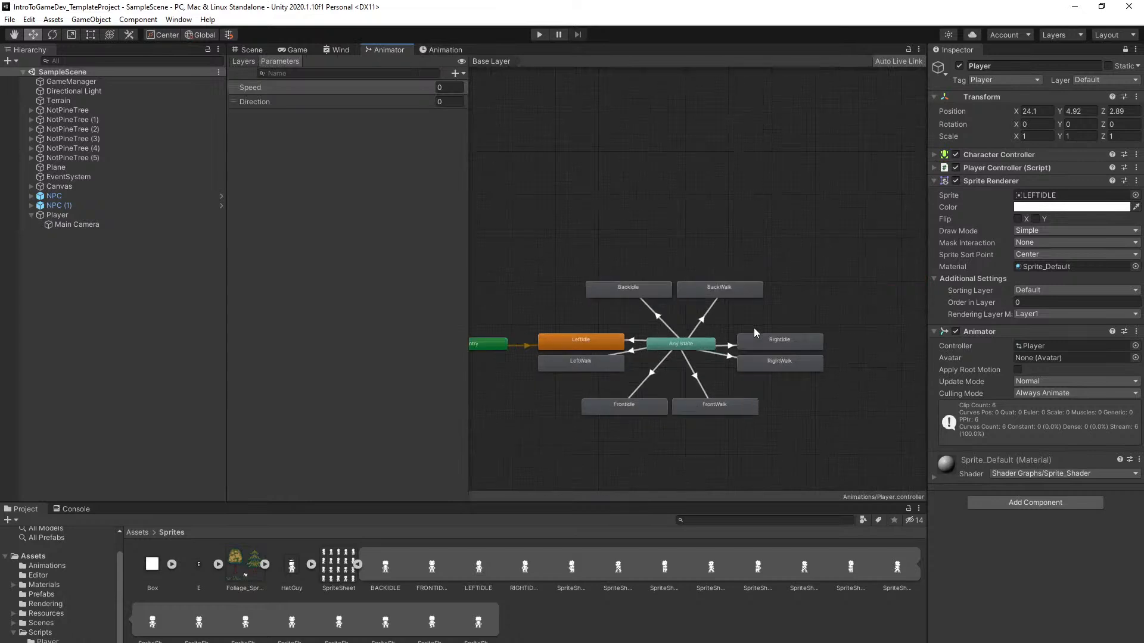
{"action": "scroll", "coordinate": [754, 332], "scroll_direction": "up", "scroll_amount": 4}
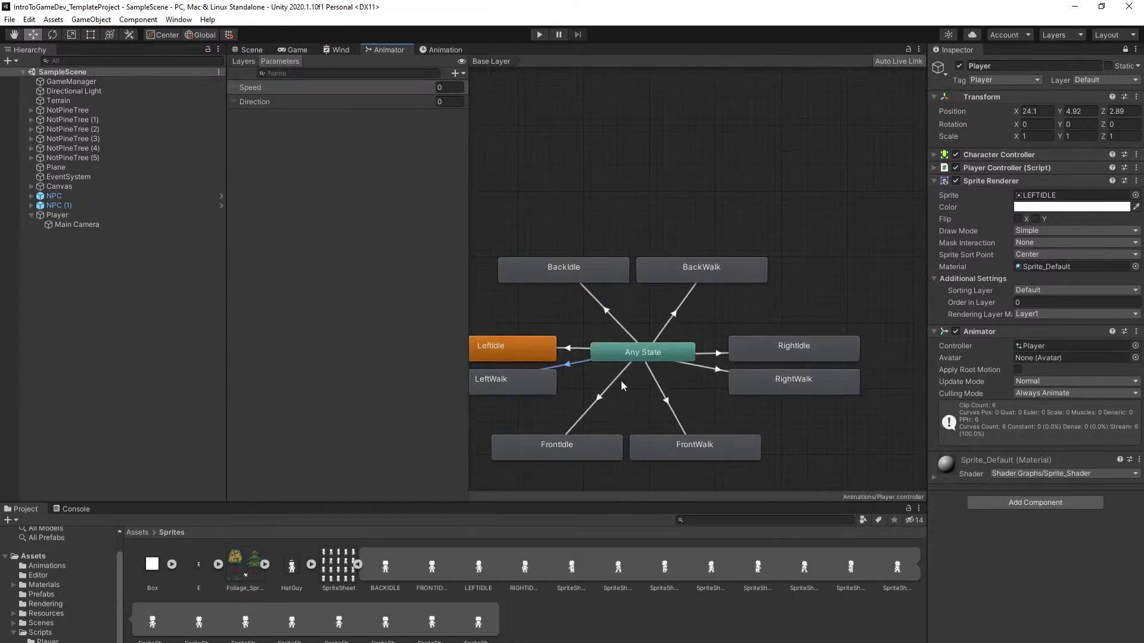
{"action": "left_click", "coordinate": [1125, 50]}
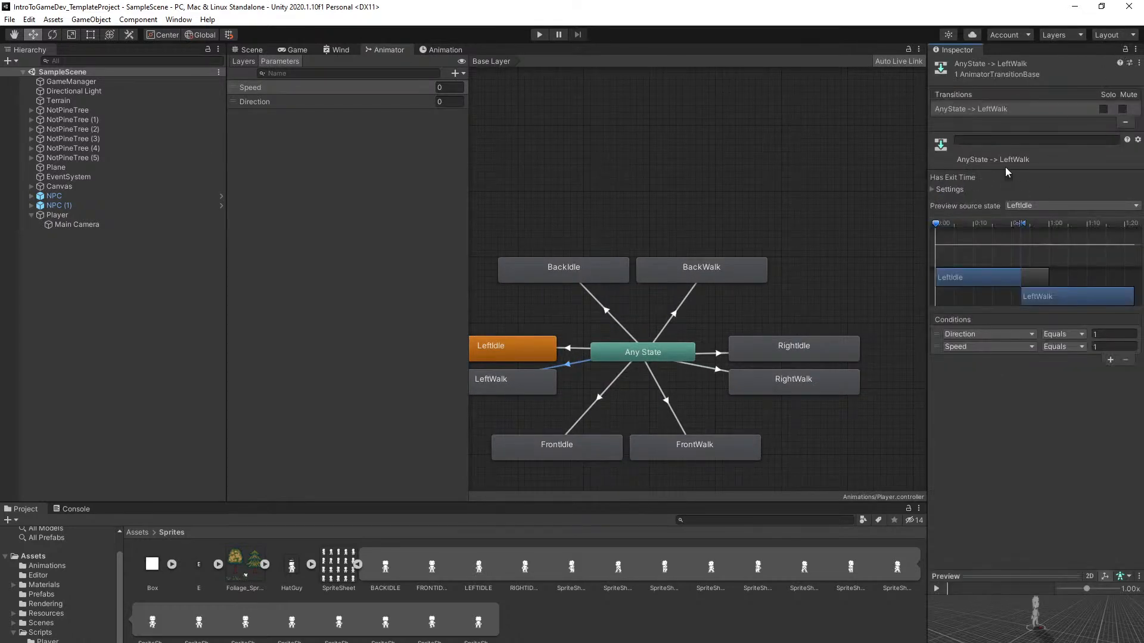
{"action": "left_click", "coordinate": [953, 189]}
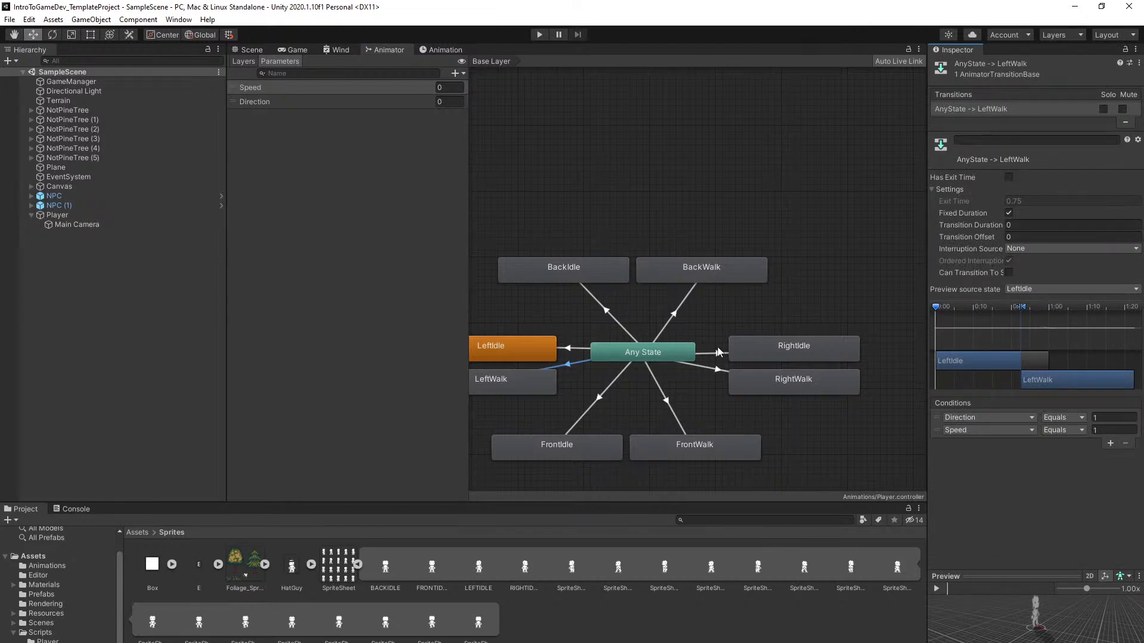
Select the Player, switch to its FrontWalk clip and set the samples to 4
{"action": "left_click", "coordinate": [92, 214]}
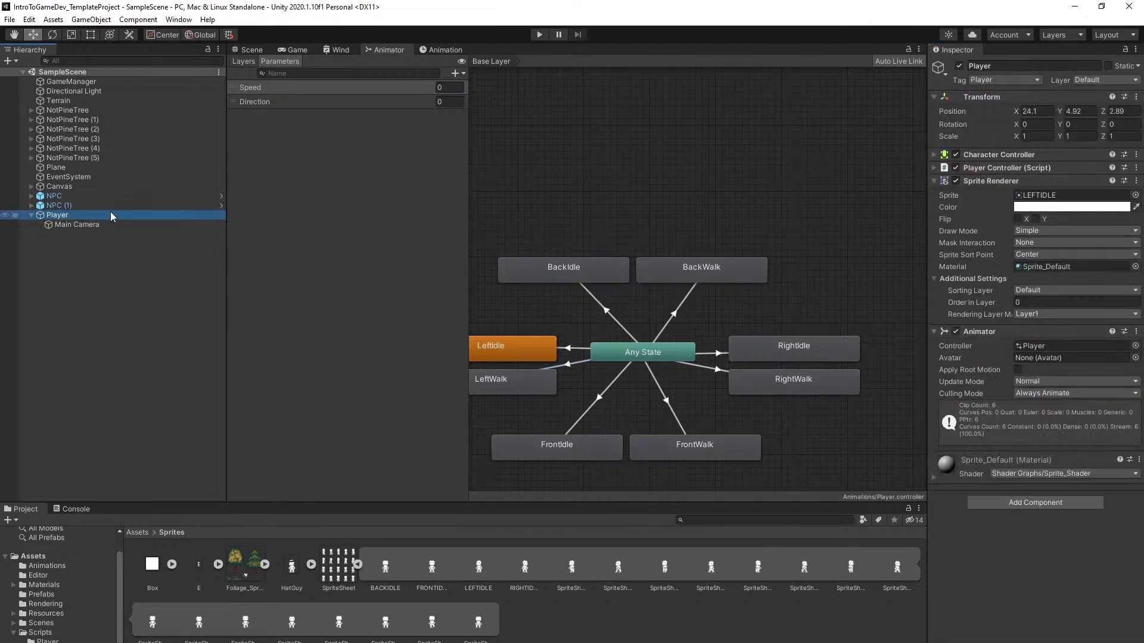
{"action": "left_click", "coordinate": [1125, 50]}
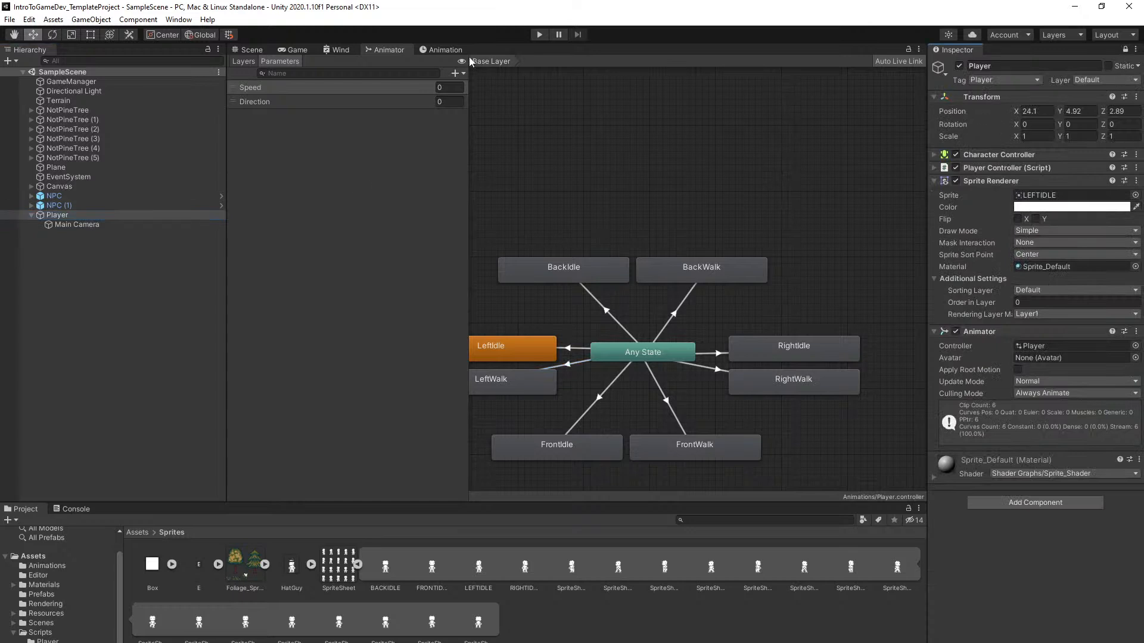
{"action": "left_click", "coordinate": [442, 50]}
{"action": "left_click", "coordinate": [247, 74]}
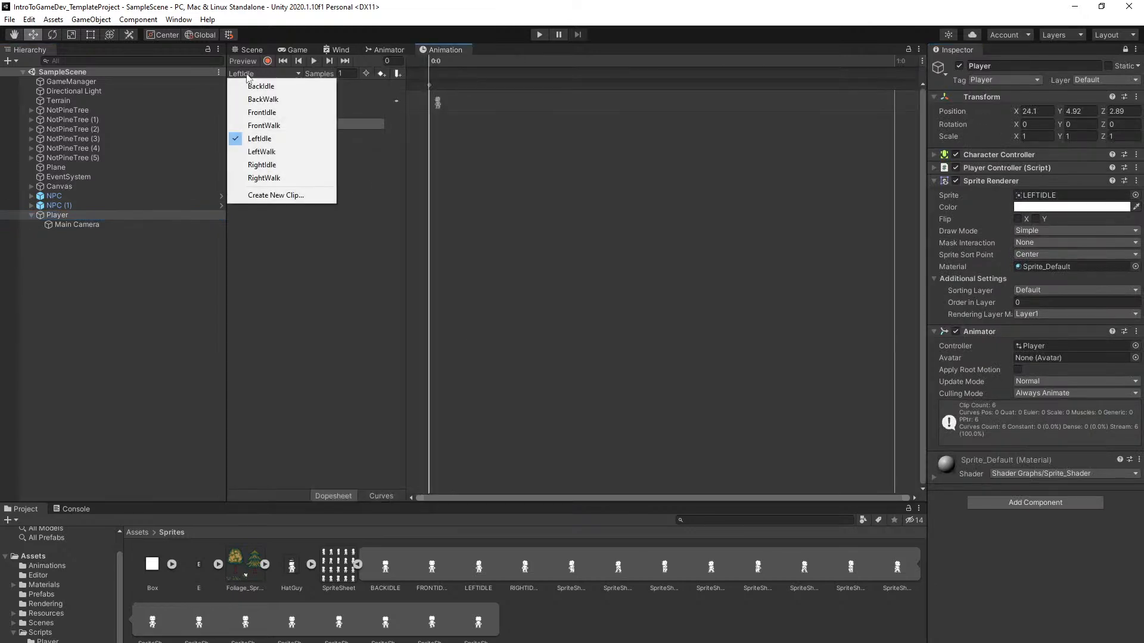
{"action": "left_click", "coordinate": [264, 125]}
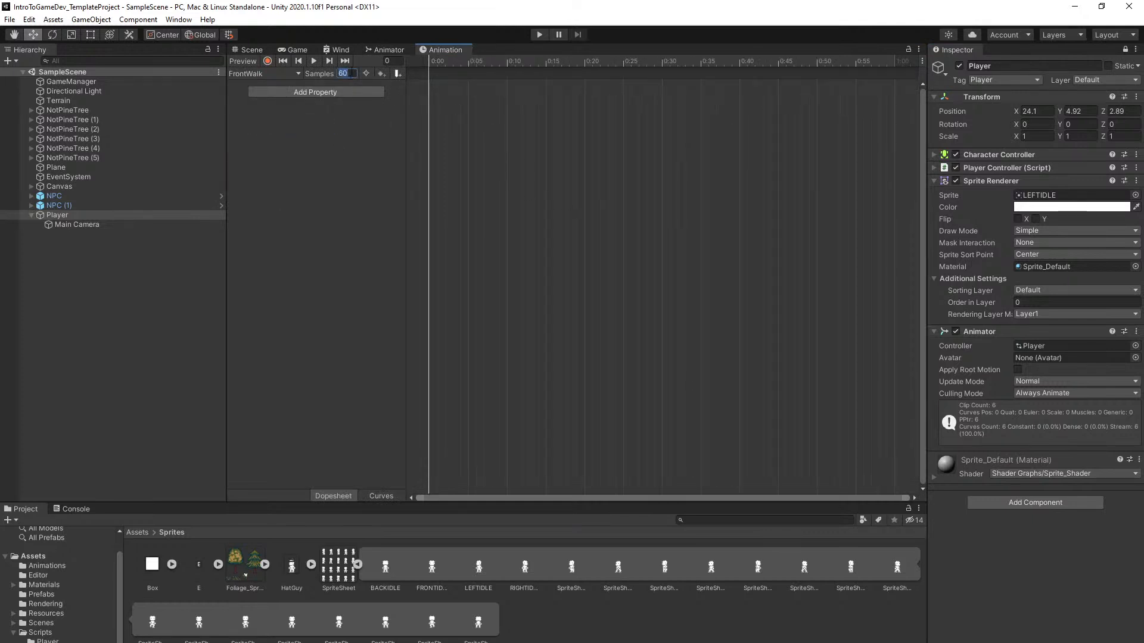
{"action": "key", "text": "Return"}
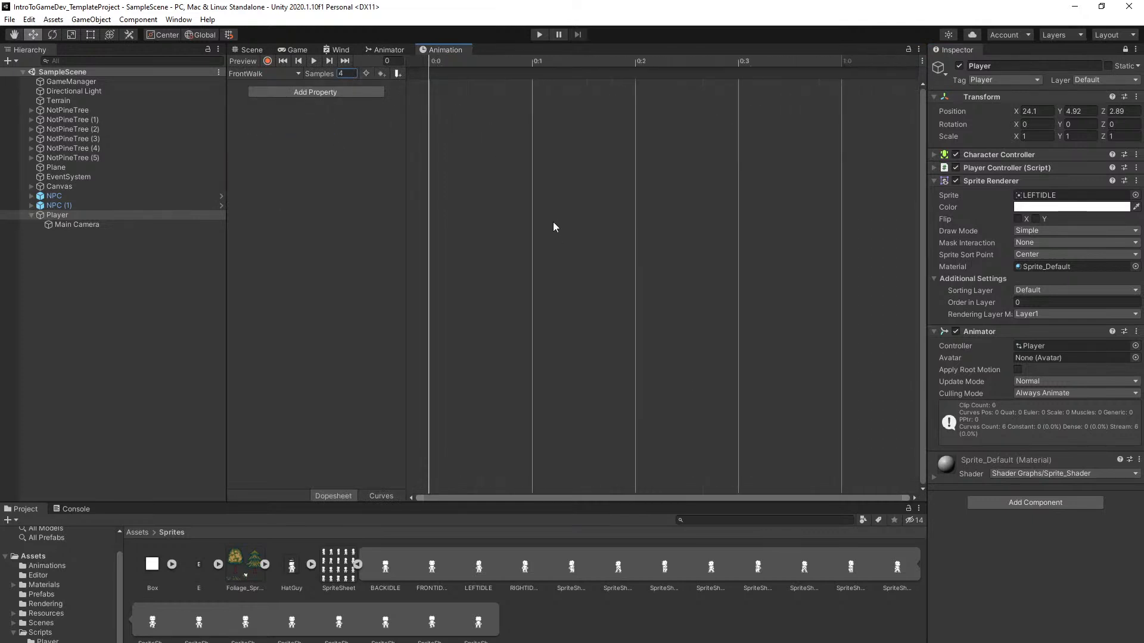
Place four consecutive front-walk sprites from the sprite sheet at 0:0, 0:1, 0:2 and 0:3 in the FrontWalk clip
{"action": "left_click_drag", "start_coordinate": [165, 633], "coordinate": [445, 118]}
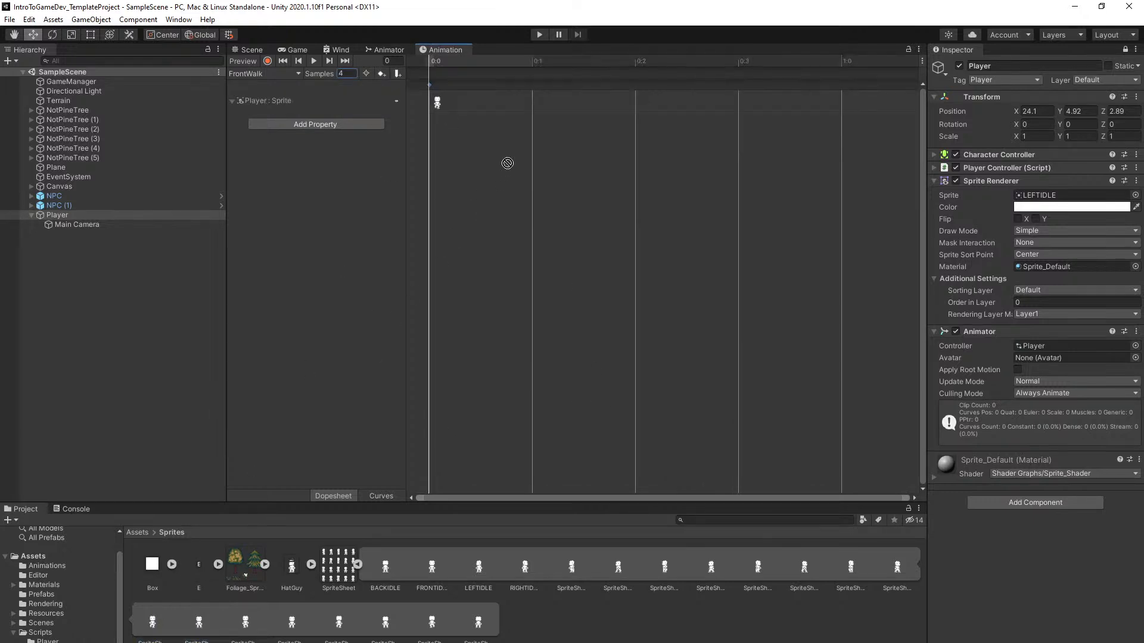
{"action": "left_click_drag", "start_coordinate": [540, 112], "coordinate": [540, 112]}
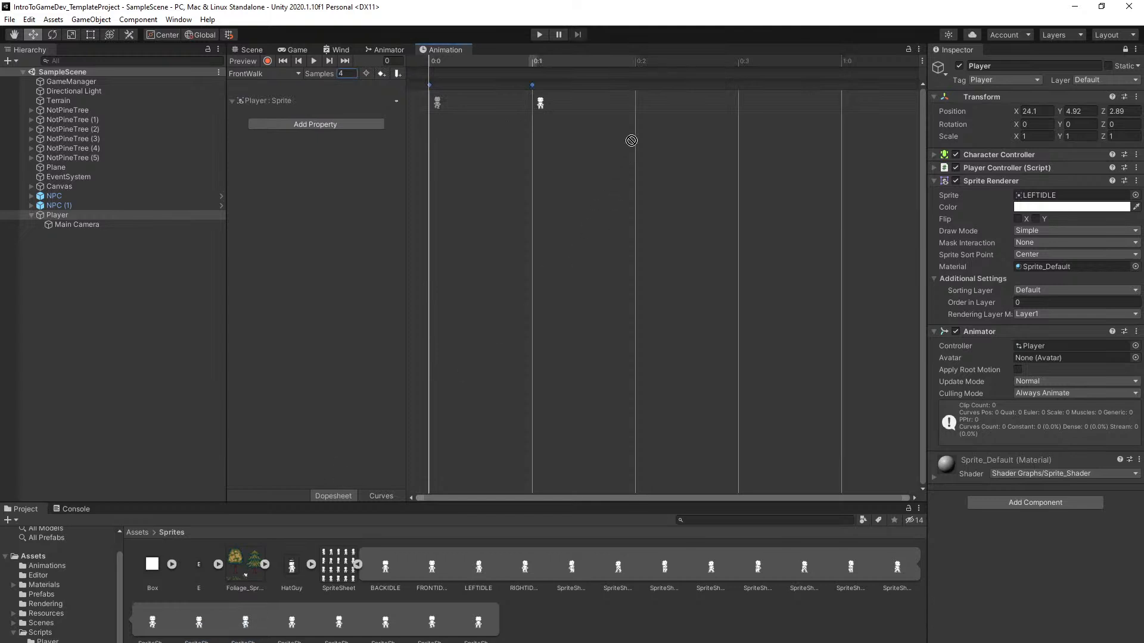
{"action": "left_click_drag", "start_coordinate": [644, 105], "coordinate": [643, 106]}
{"action": "left_click_drag", "start_coordinate": [301, 639], "coordinate": [492, 301]}
{"action": "left_click_drag", "start_coordinate": [750, 104], "coordinate": [751, 105]}
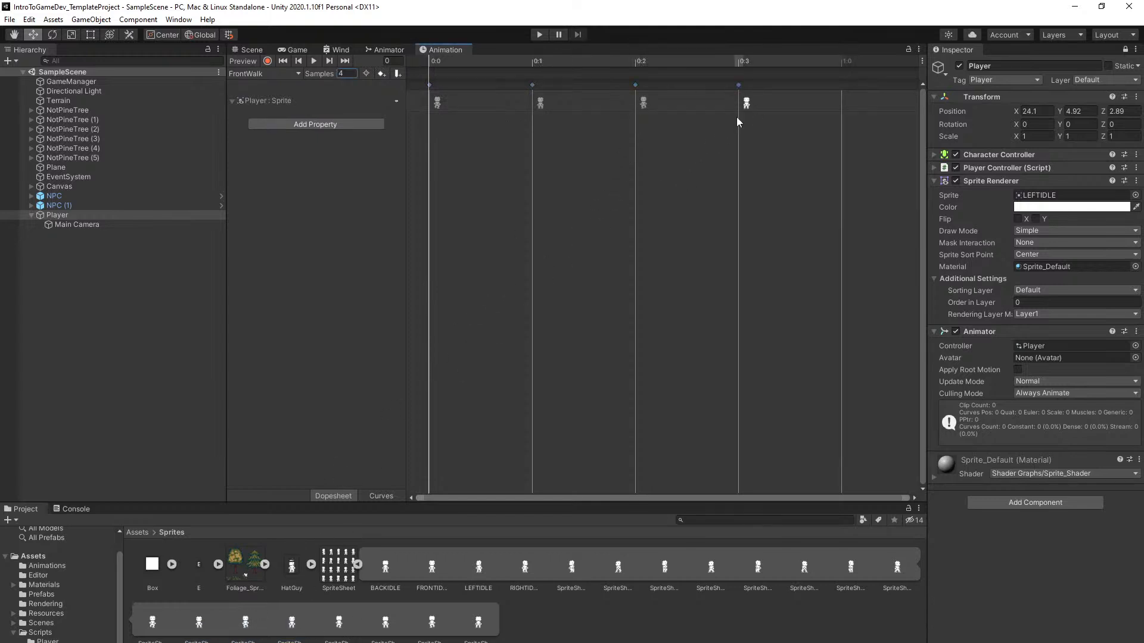
Switch to the BackWalk clip and set its samples to 4
{"action": "left_click", "coordinate": [262, 73]}
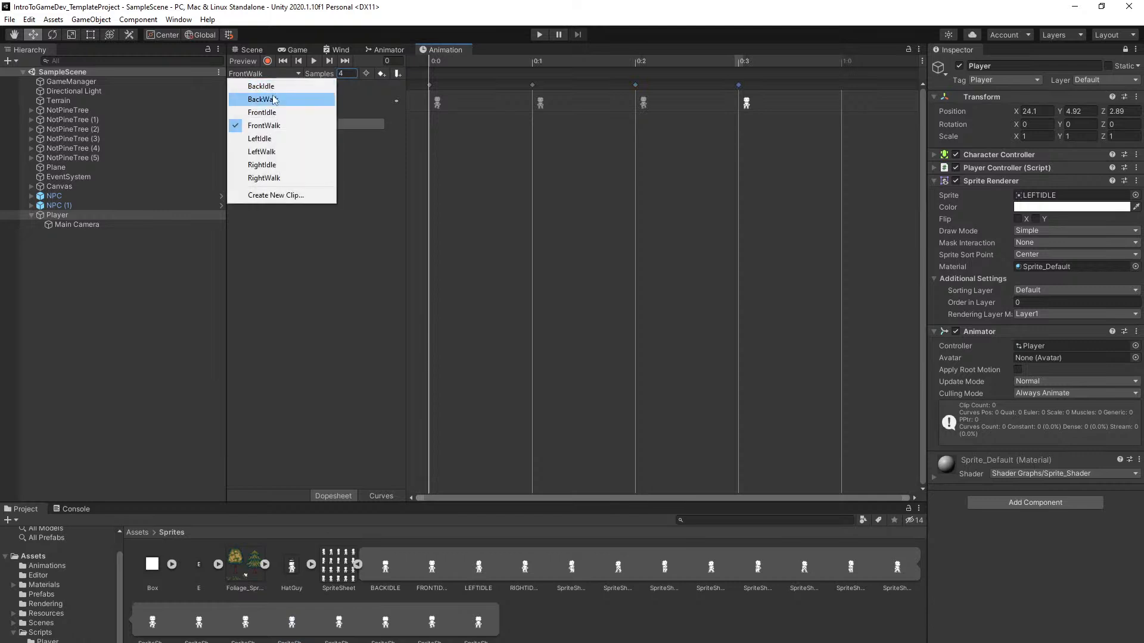
{"action": "left_click", "coordinate": [275, 100]}
{"action": "left_click", "coordinate": [351, 74]}
{"action": "key", "text": "Return"}
Place the last four sprites of the sprite sheet at 0:0, 0:1, 0:2 and 0:3 in the BackWalk clip
{"action": "left_click_drag", "start_coordinate": [499, 111], "coordinate": [447, 83]}
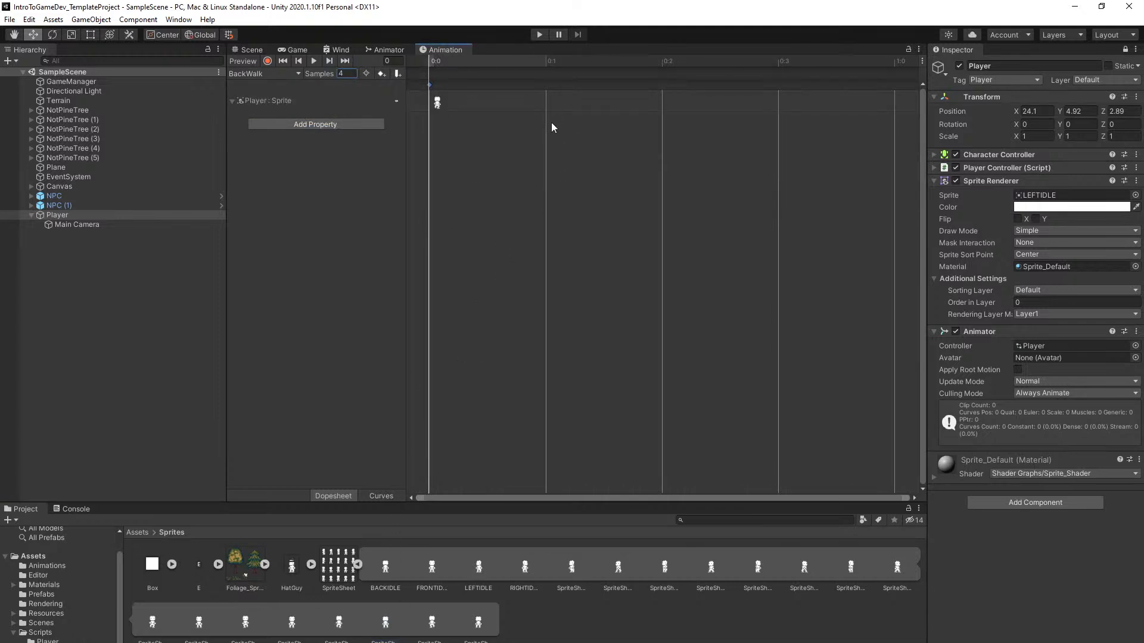
{"action": "left_click_drag", "start_coordinate": [574, 129], "coordinate": [548, 127]}
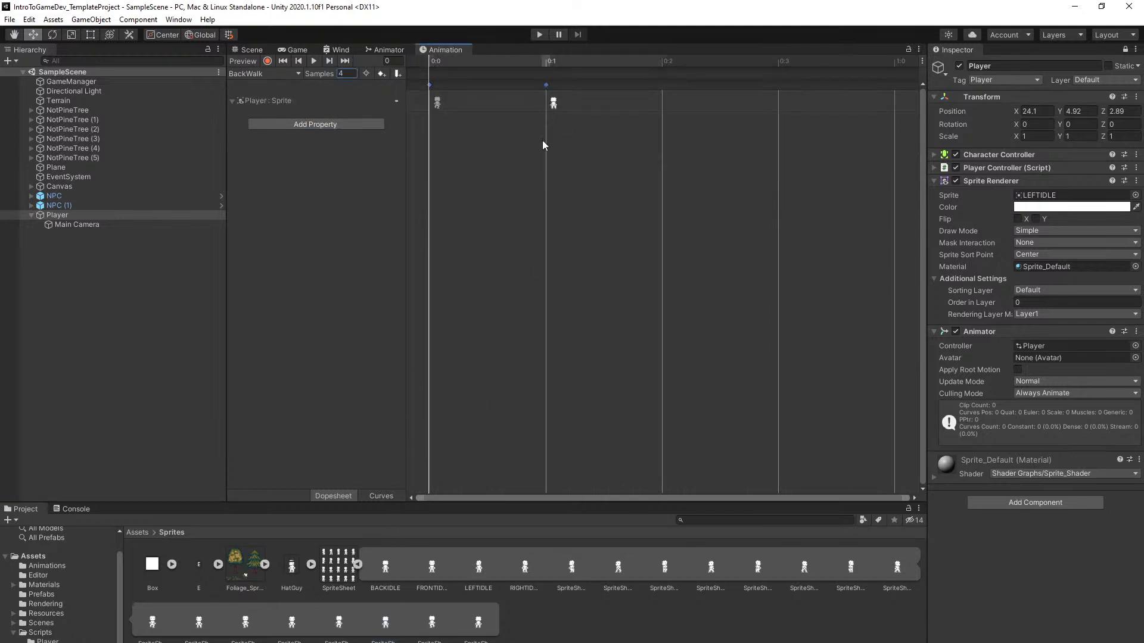
{"action": "left_click_drag", "start_coordinate": [433, 615], "coordinate": [672, 118]}
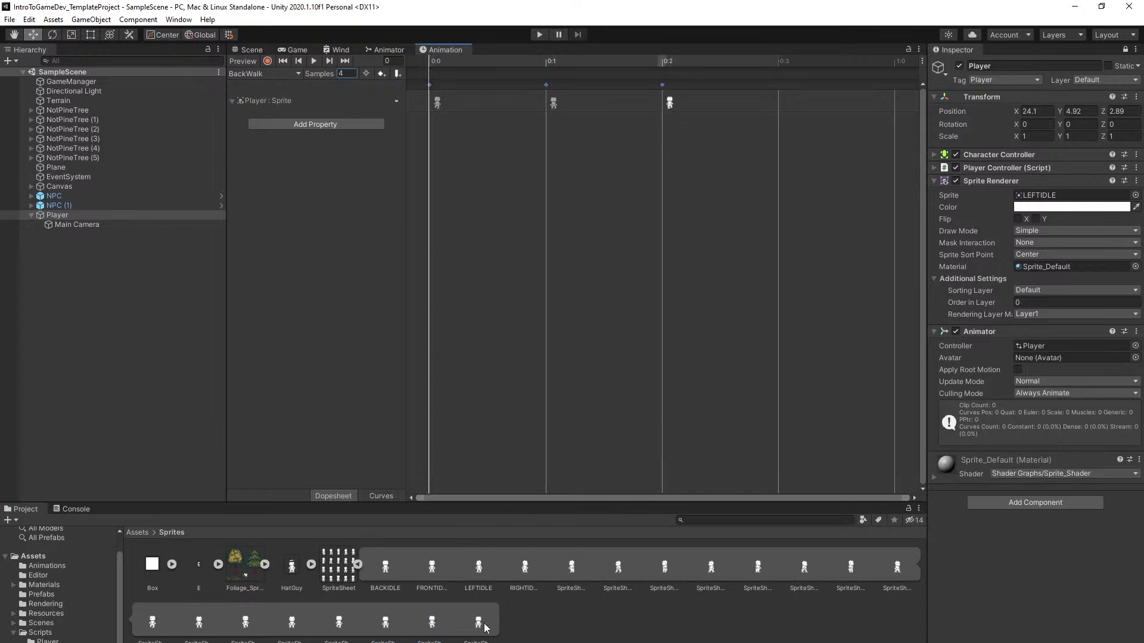
{"action": "left_click_drag", "start_coordinate": [796, 103], "coordinate": [796, 103]}
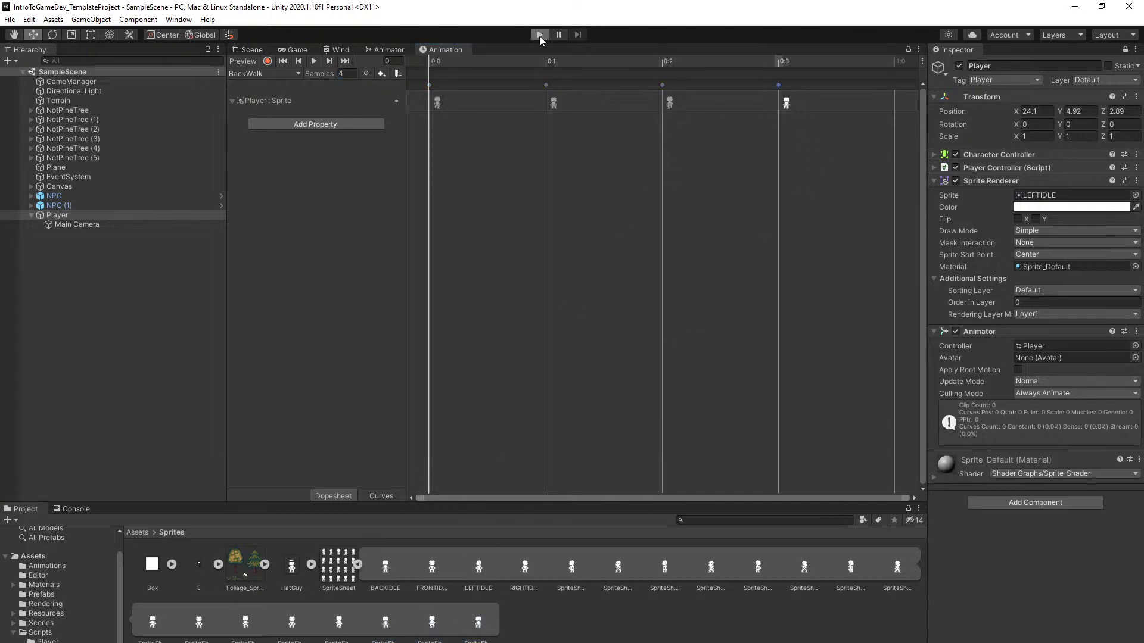
Run the game, walk the player away from and toward the camera to check both walk animations, and exit play mode
{"action": "left_click", "coordinate": [539, 35]}
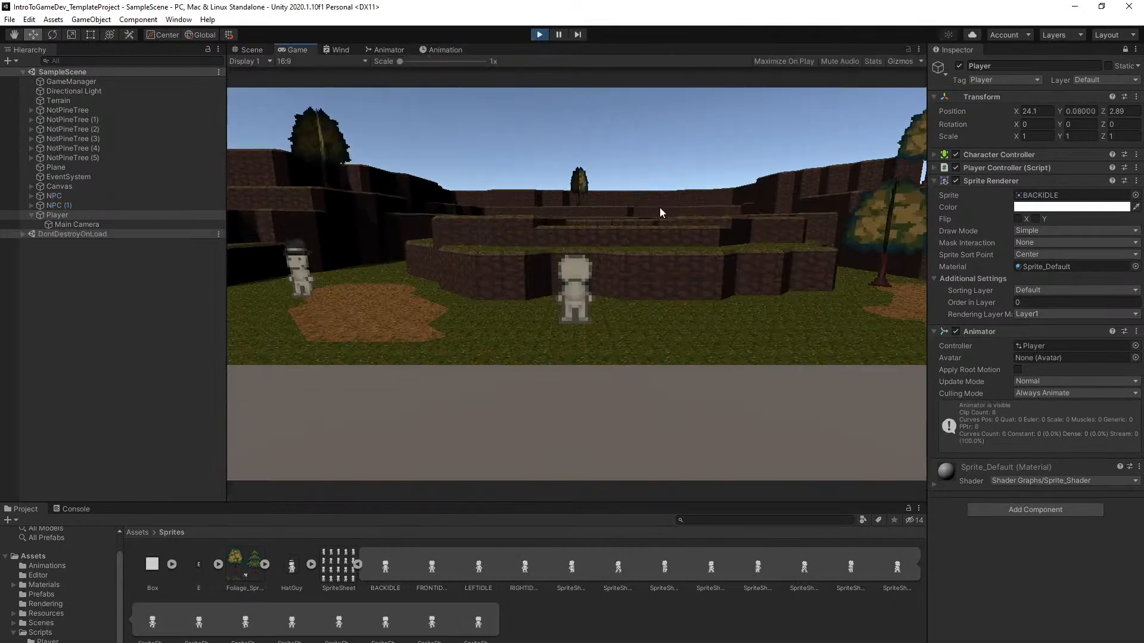
{"action": "key", "text": "w"}
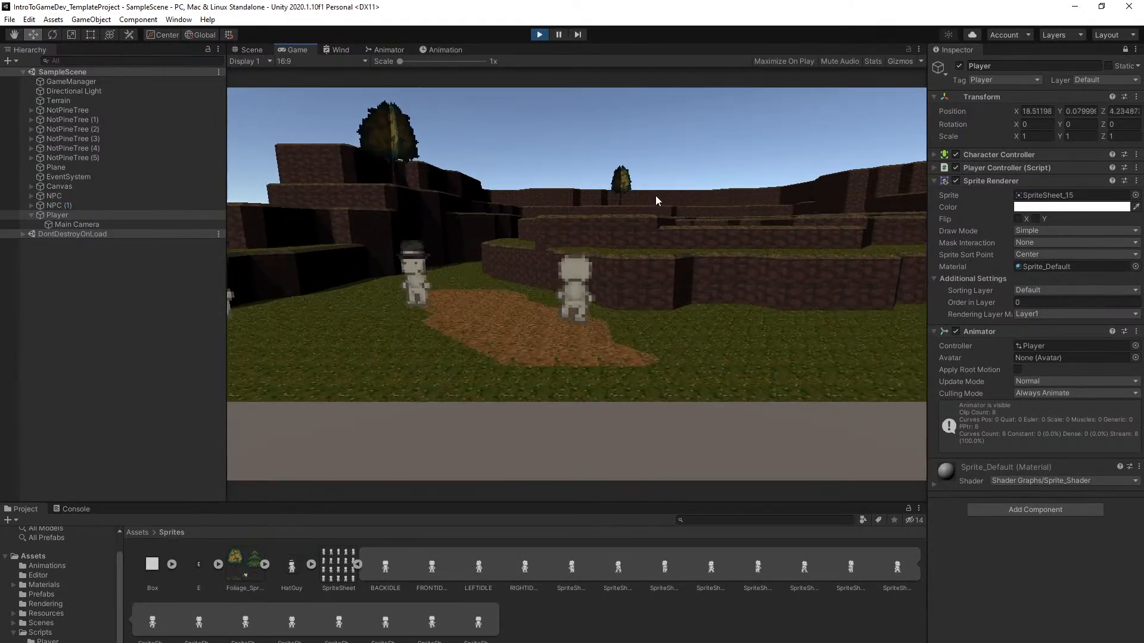
{"action": "key", "text": "w"}
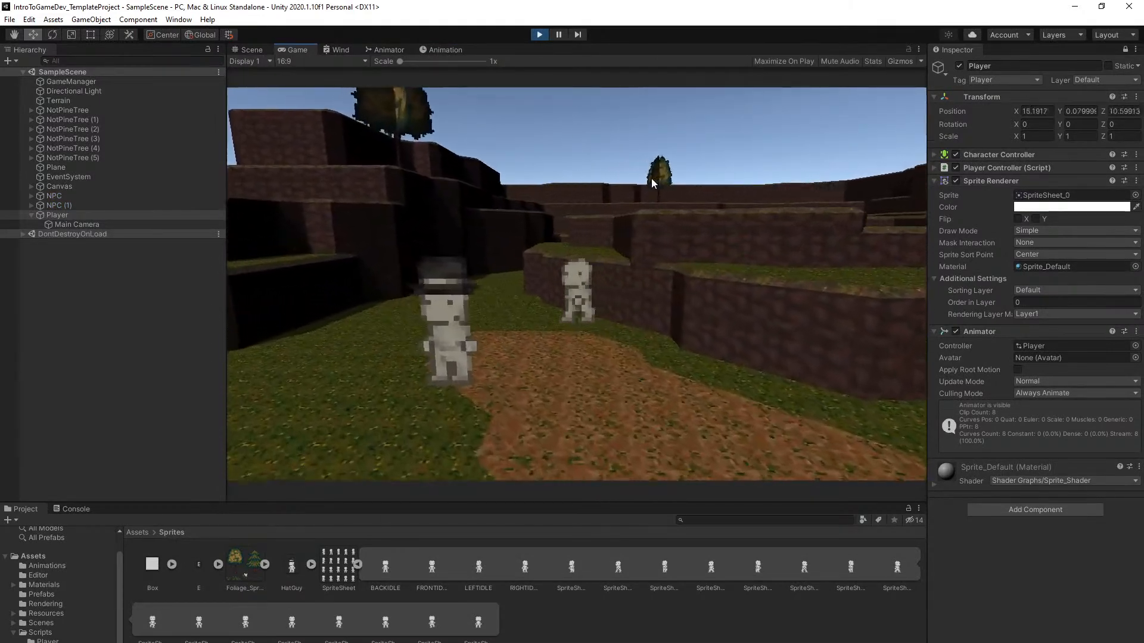
{"action": "key", "text": "w"}
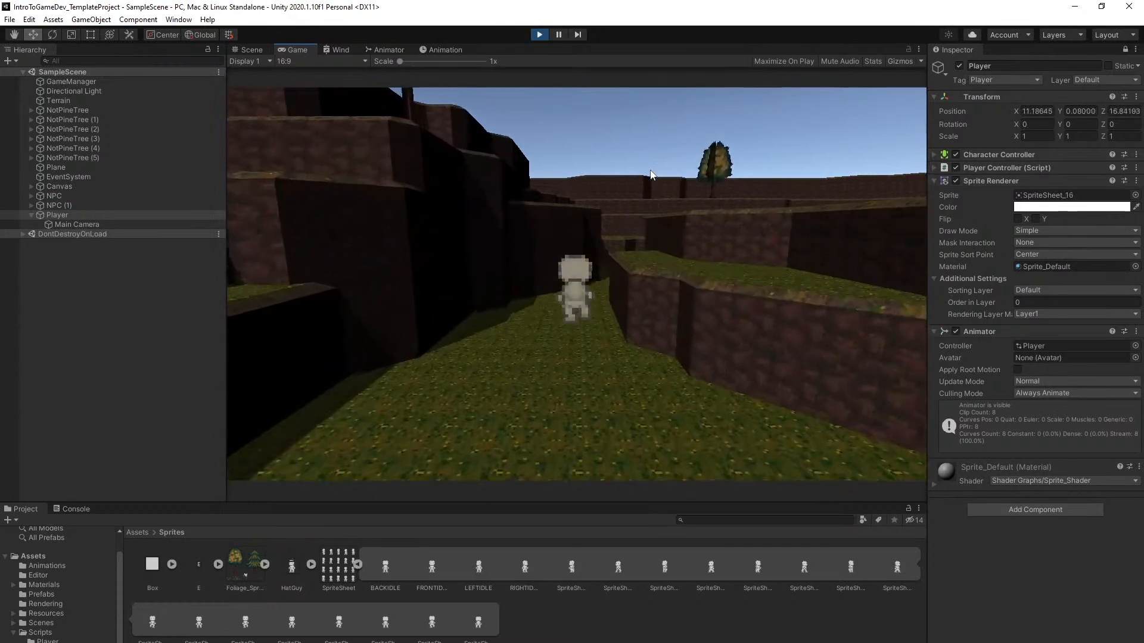
{"action": "key", "text": "s"}
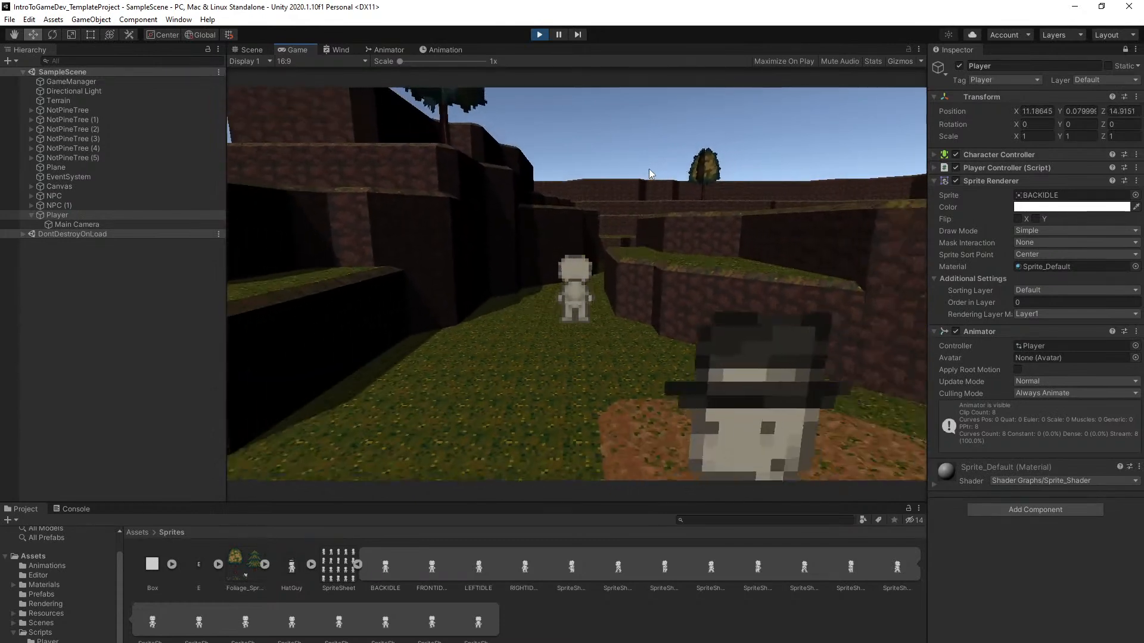
{"action": "key", "text": "s"}
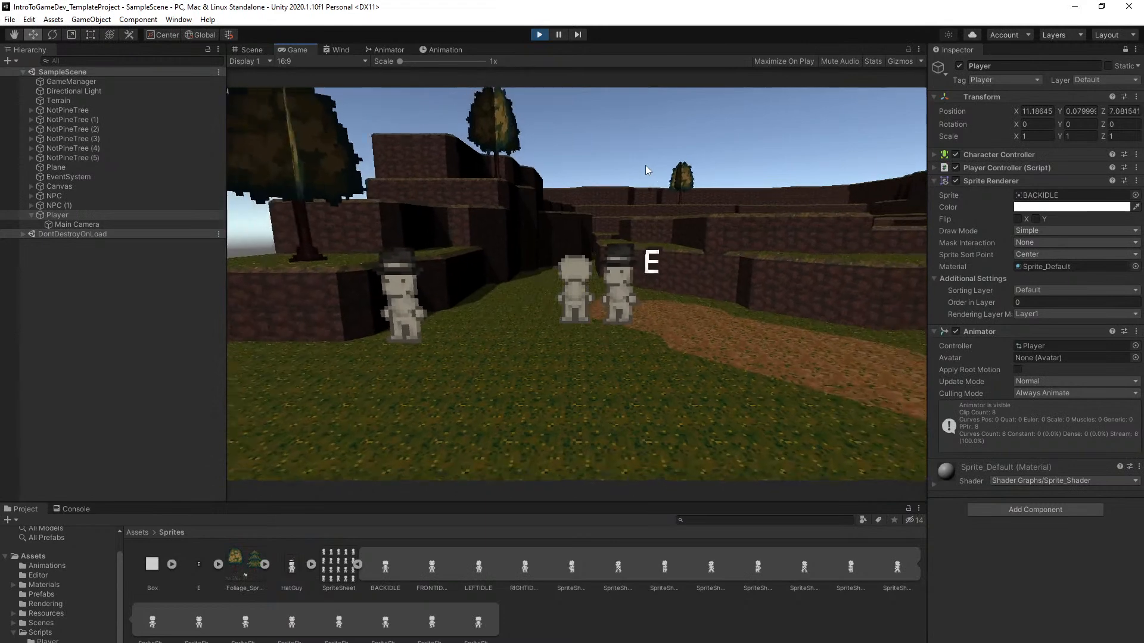
{"action": "key", "text": "ctrl+p"}
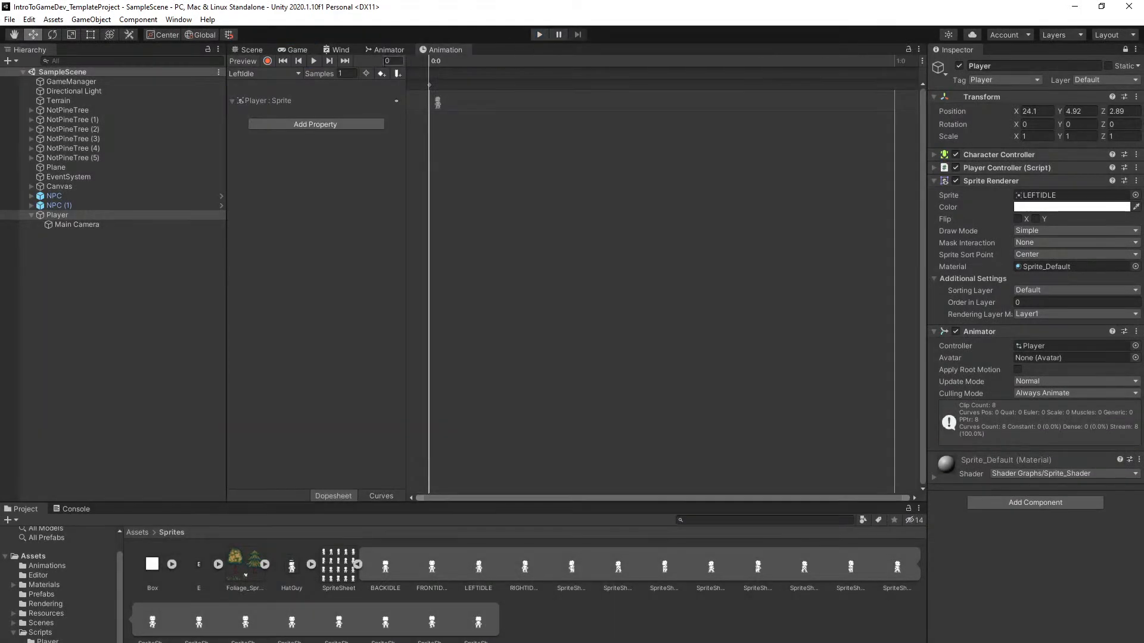
Change the first condition of the Any State to FrontWalk transition to Direction Equals 2
{"action": "left_click", "coordinate": [242, 73]}
{"action": "left_click", "coordinate": [262, 112]}
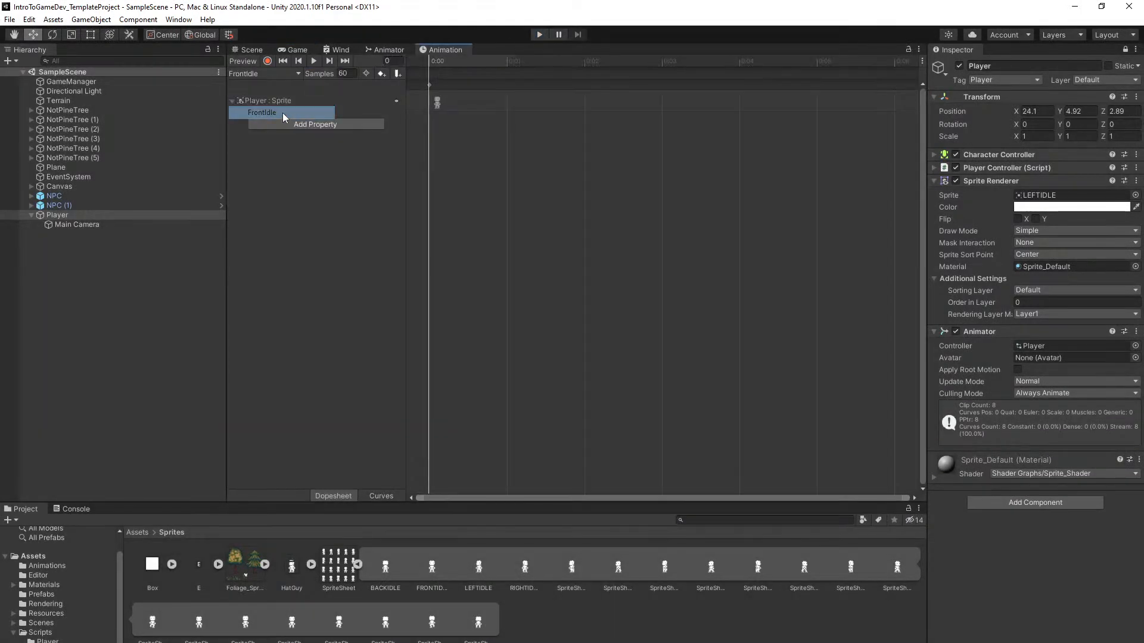
{"action": "left_click", "coordinate": [386, 50]}
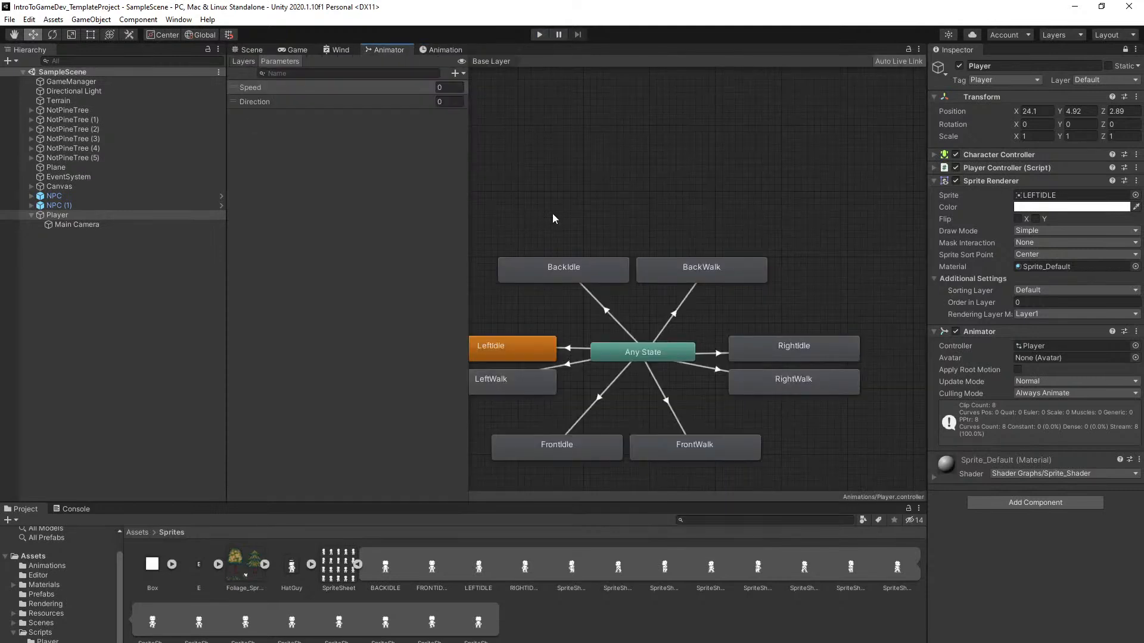
{"action": "left_click", "coordinate": [671, 413]}
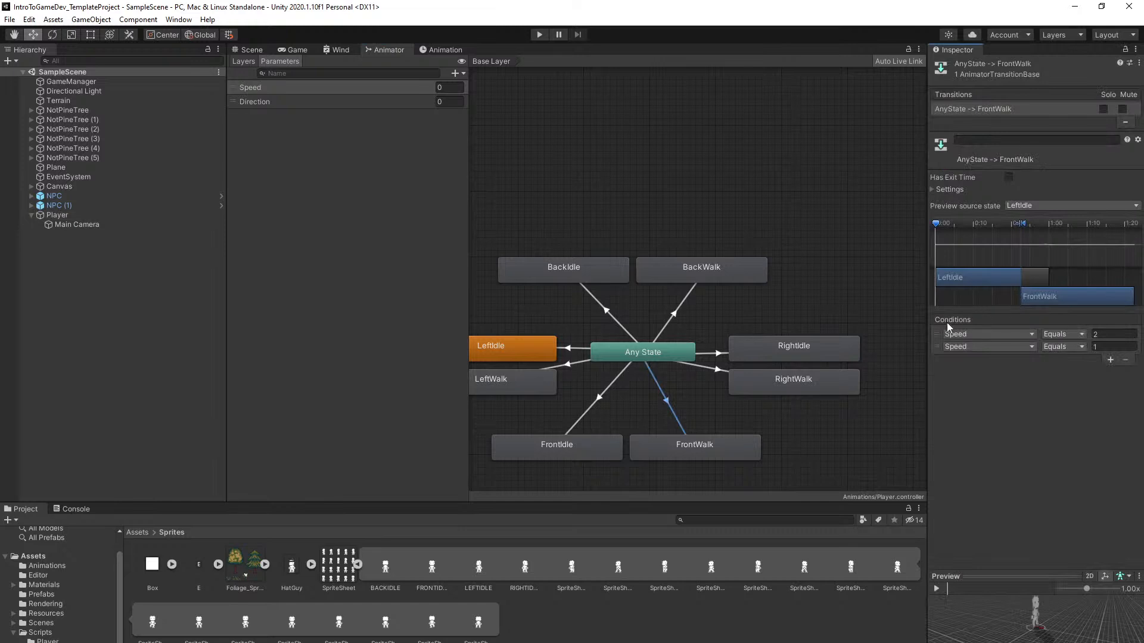
{"action": "left_click", "coordinate": [968, 335]}
{"action": "left_click", "coordinate": [983, 383]}
{"action": "left_click", "coordinate": [1058, 335]}
{"action": "left_click", "coordinate": [1073, 373]}
{"action": "left_click", "coordinate": [1112, 335]}
Review the FrontWalk transition's settings, compare its conditions with those of the FrontIdle transition, and check the Console for errors
{"action": "middle_click_drag", "start_coordinate": [753, 308], "coordinate": [759, 316]}
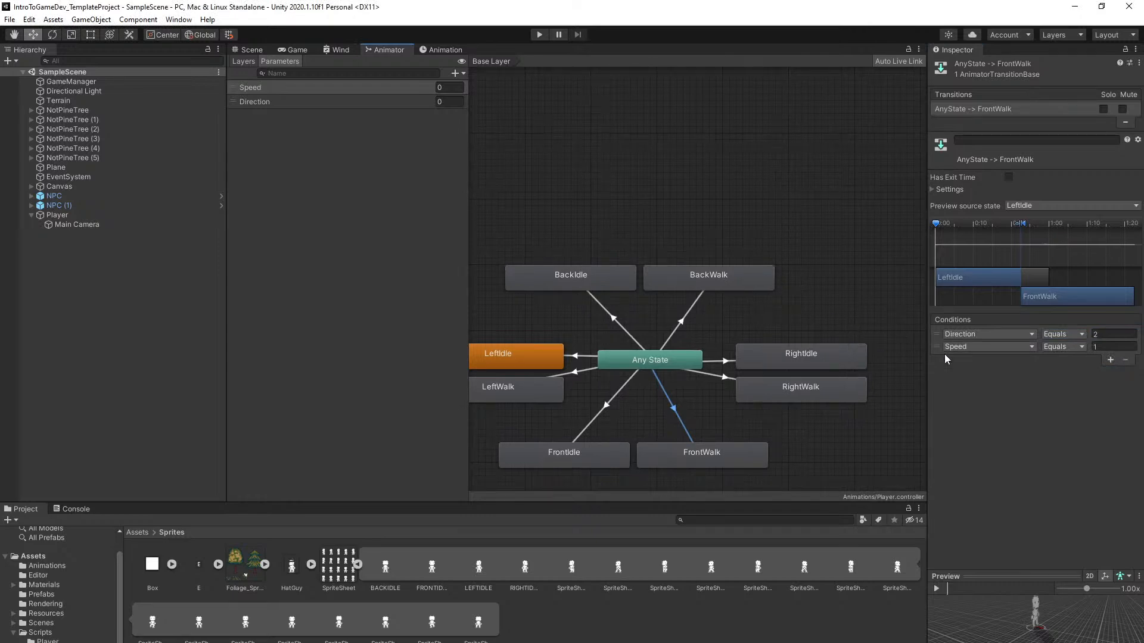
{"action": "middle_click_drag", "start_coordinate": [821, 432], "coordinate": [857, 406]}
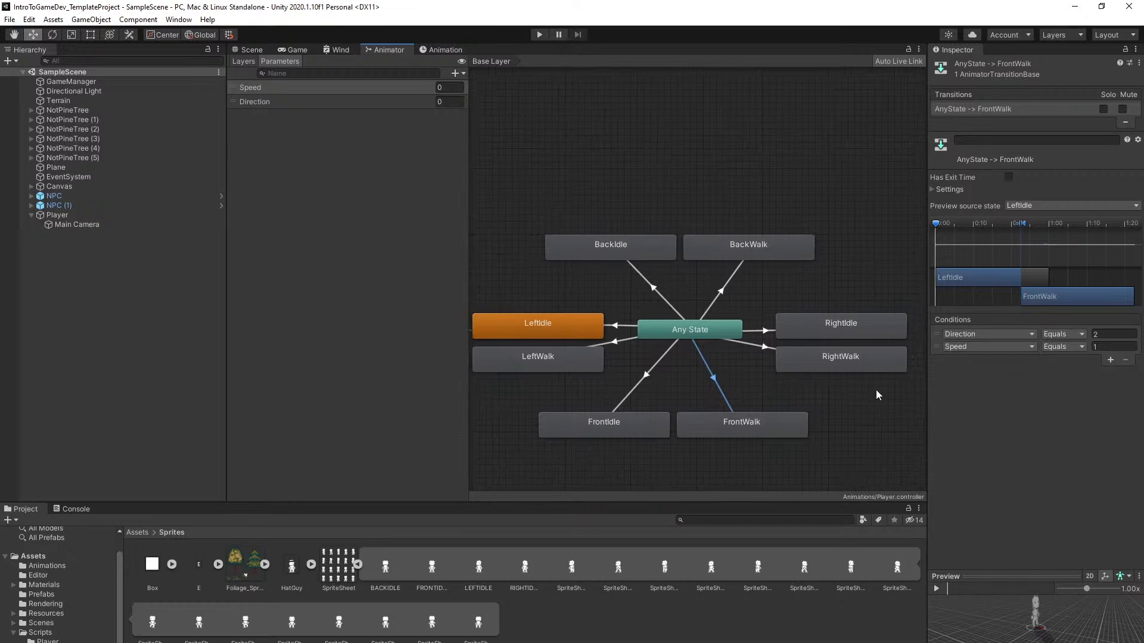
{"action": "left_click", "coordinate": [949, 189]}
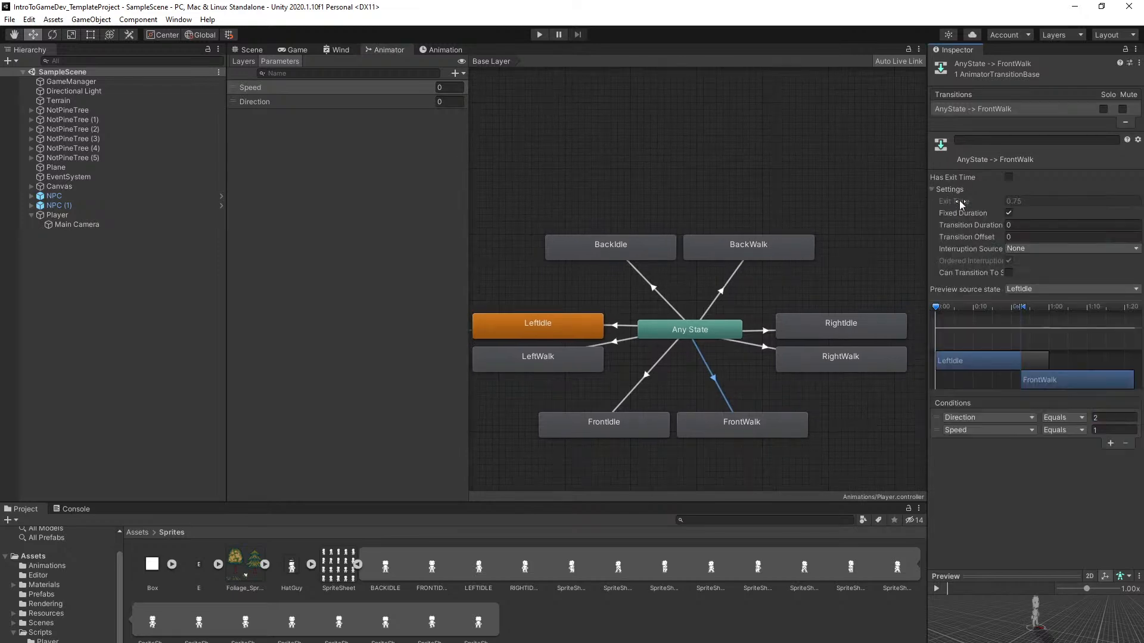
{"action": "left_click", "coordinate": [950, 189]}
{"action": "middle_click_drag", "start_coordinate": [829, 246], "coordinate": [818, 251]}
{"action": "left_click", "coordinate": [624, 389]}
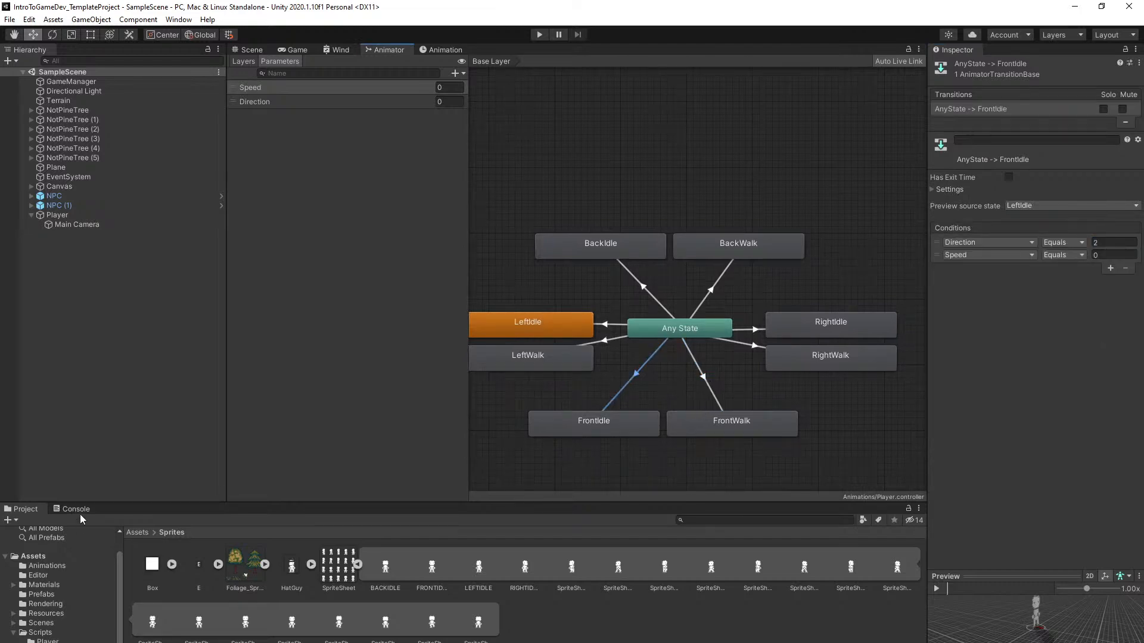
{"action": "left_click", "coordinate": [62, 510]}
{"action": "left_click", "coordinate": [25, 509]}
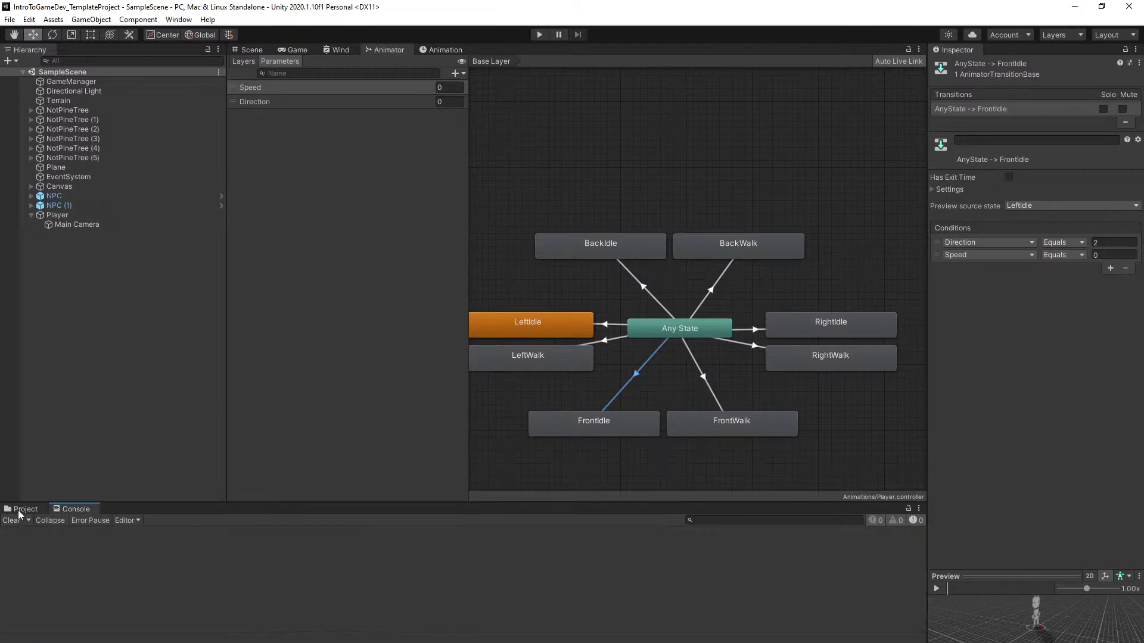
{"action": "left_click", "coordinate": [711, 376]}
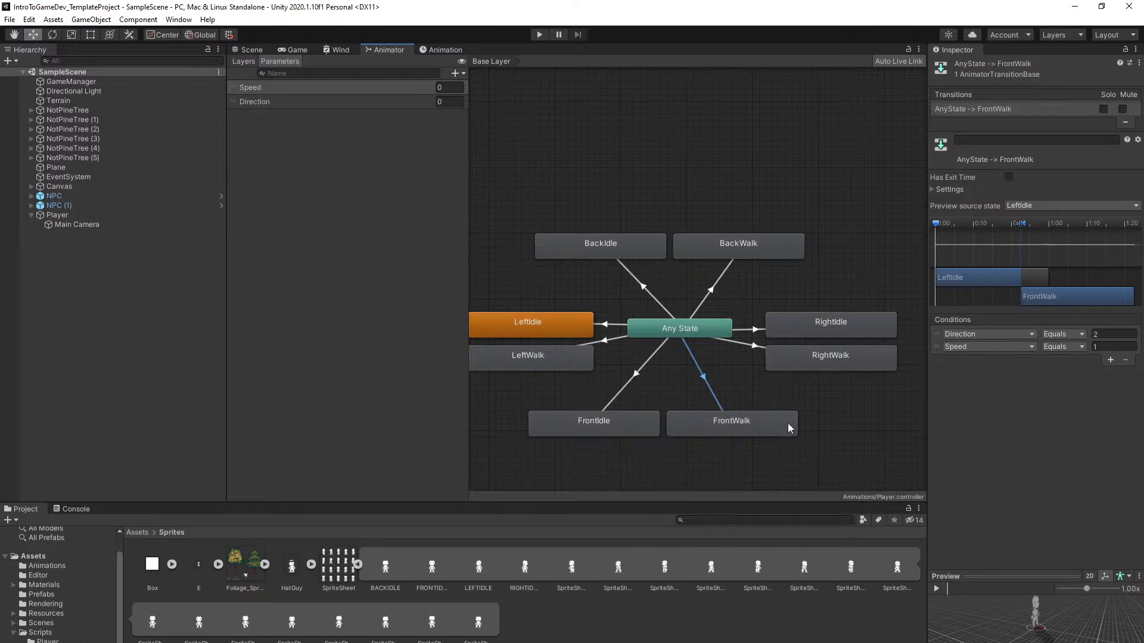
{"action": "left_click", "coordinate": [859, 442]}
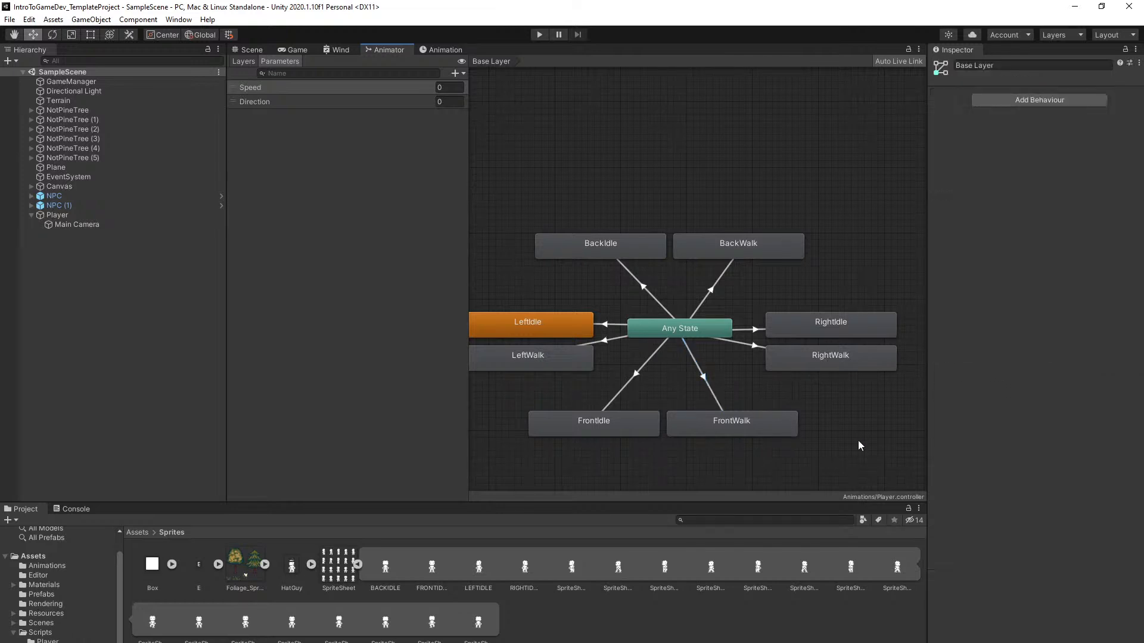
Run the game and walk the player right and left along the grass to check the side walk animations
{"action": "left_click", "coordinate": [541, 36]}
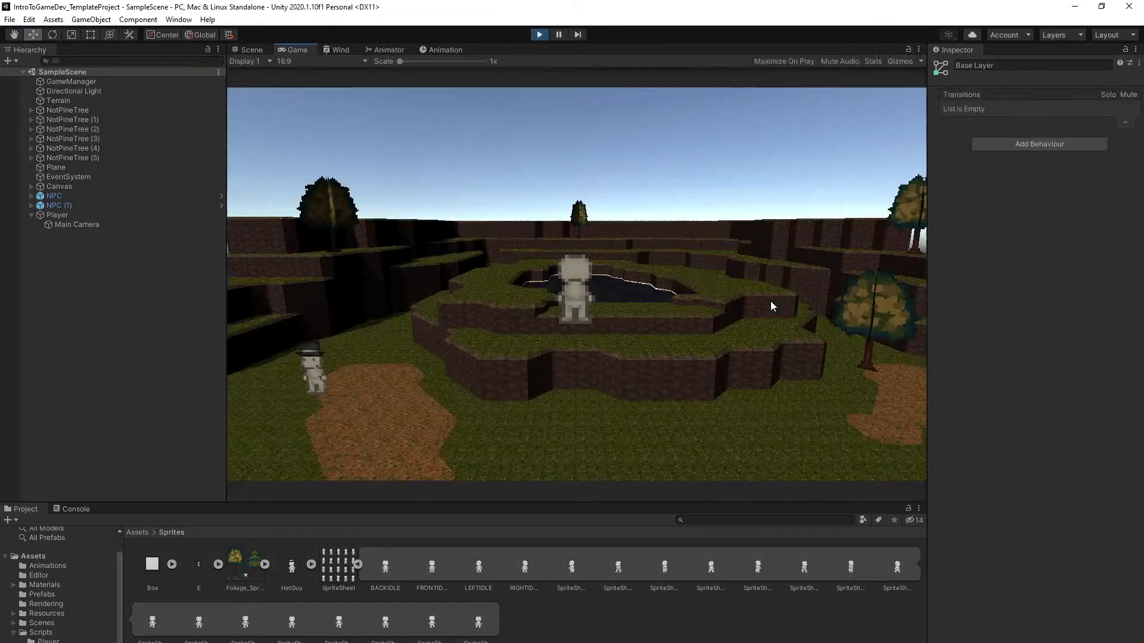
{"action": "key", "text": "w"}
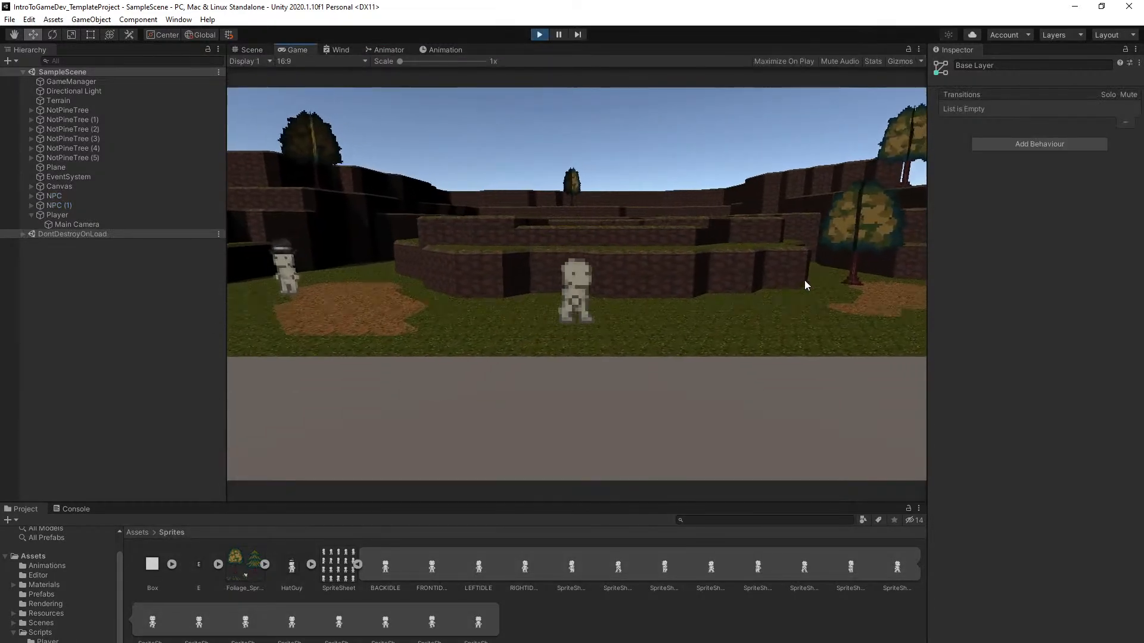
{"action": "key", "text": "d"}
{"action": "key", "text": "d"}
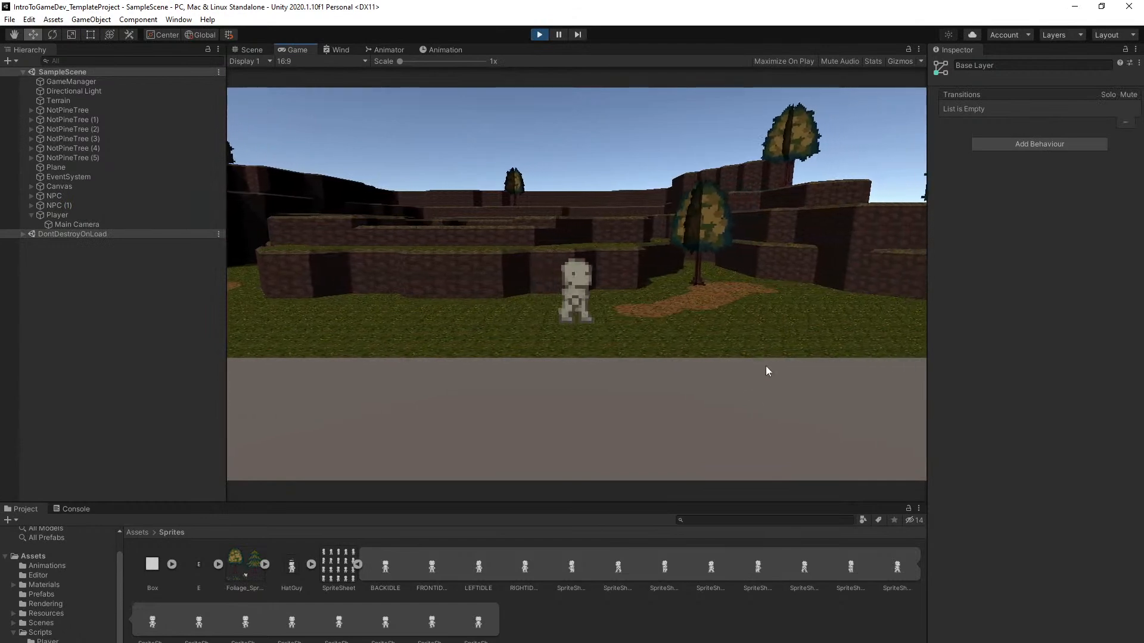
{"action": "key", "text": "a"}
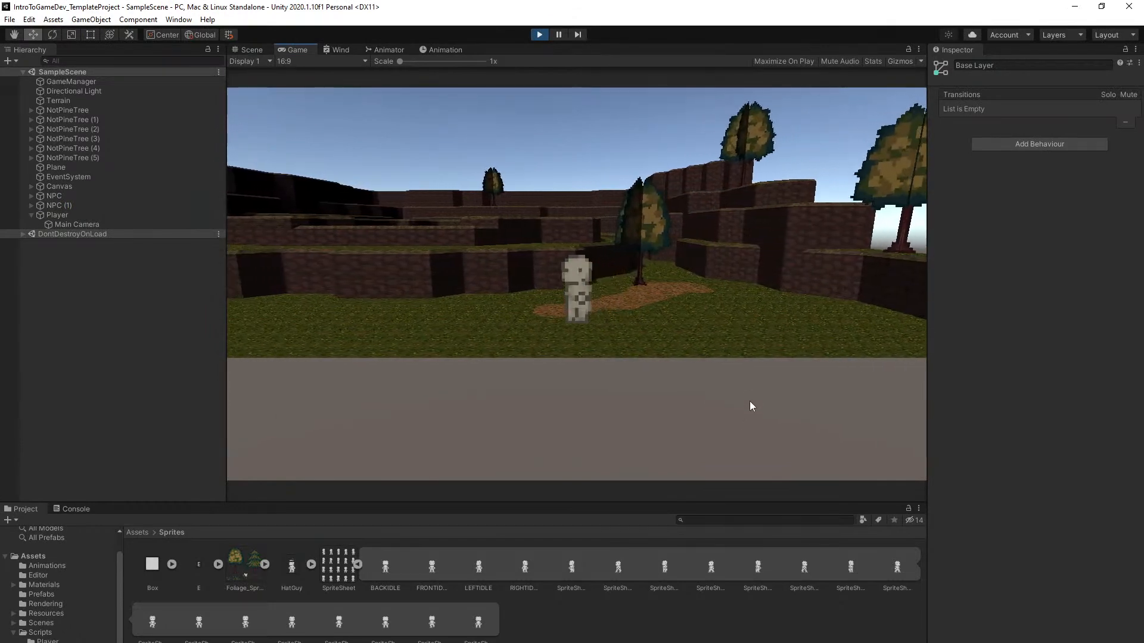
{"action": "key", "text": "a"}
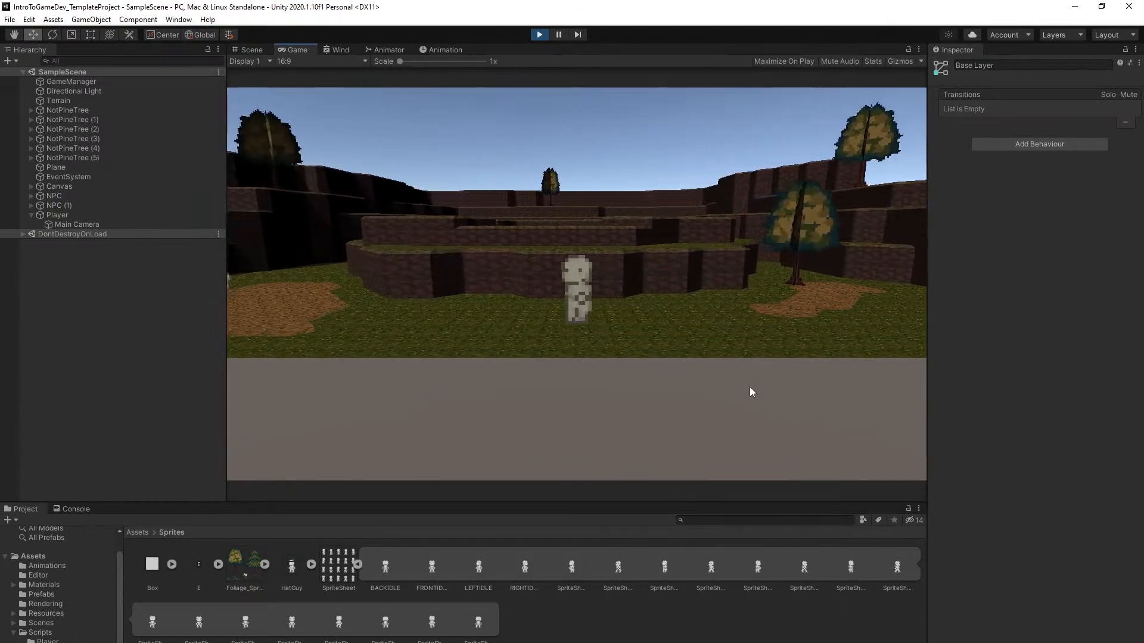
{"action": "key", "text": "a"}
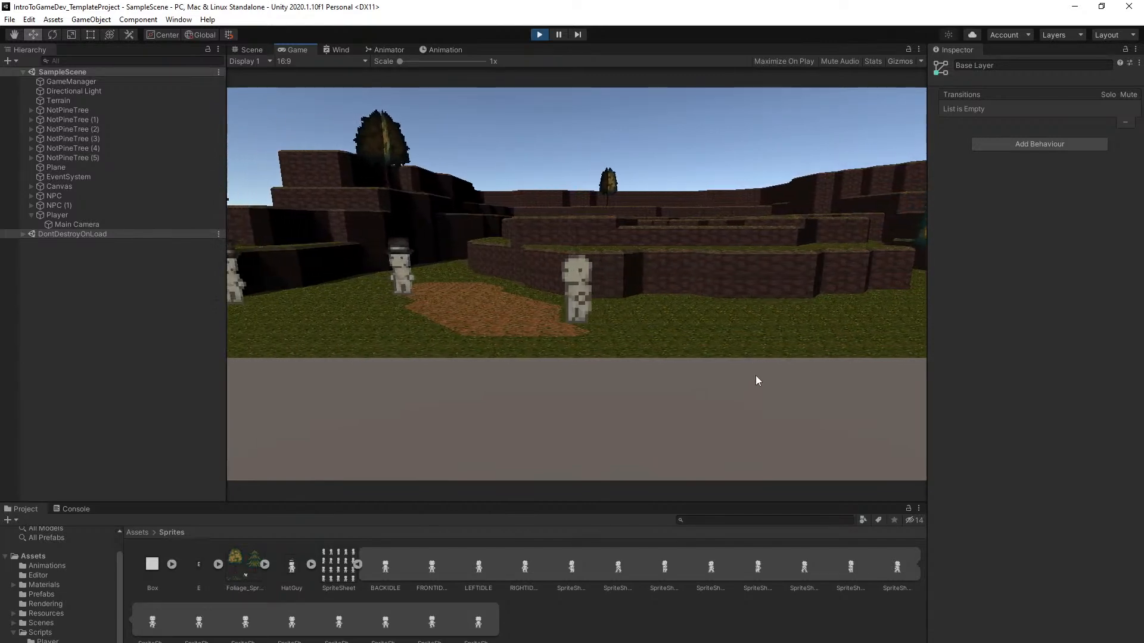
Walk the player forward past the hat-wearing NPC and back toward the camera to check the diagonal, back and front animations
{"action": "key", "text": "w"}
{"action": "key", "text": "w"}
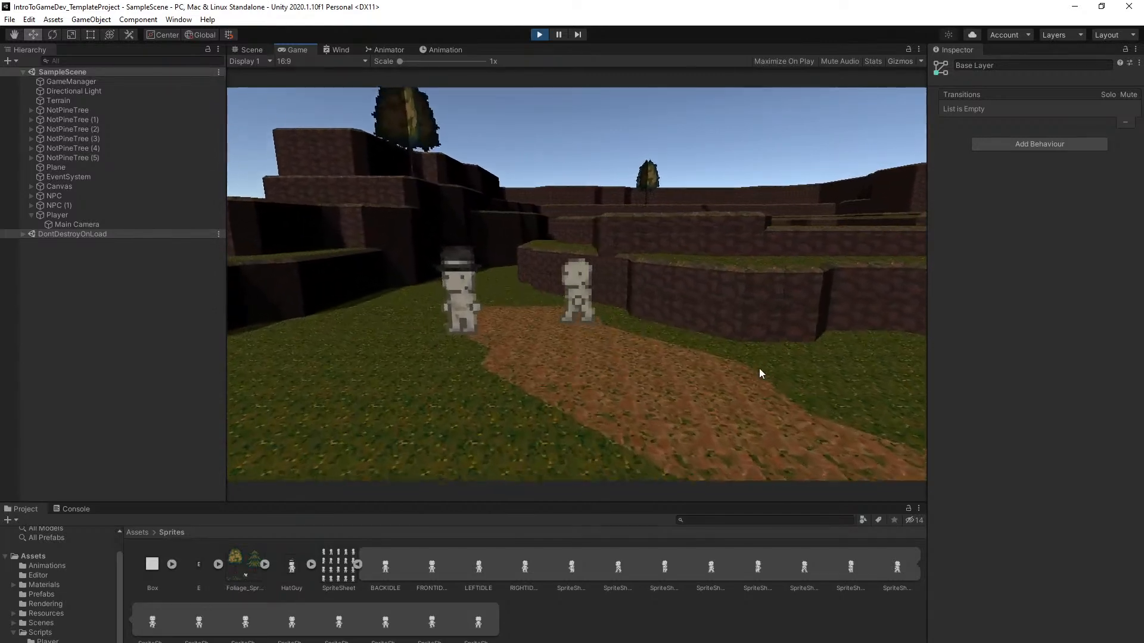
{"action": "key", "text": "a"}
{"action": "key", "text": "w"}
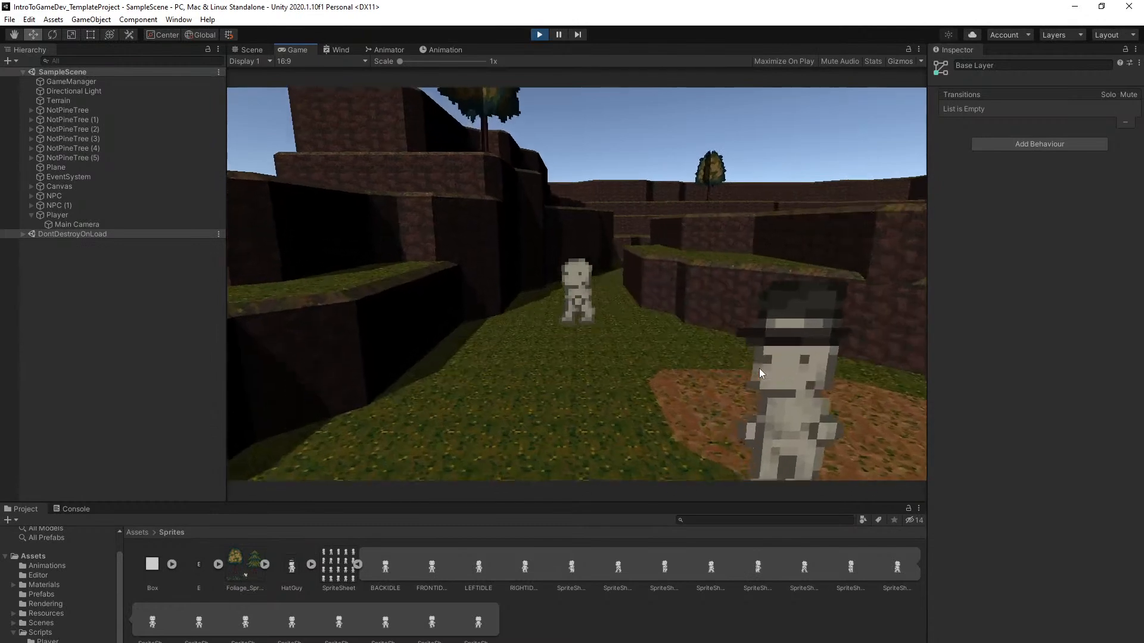
{"action": "key", "text": "s"}
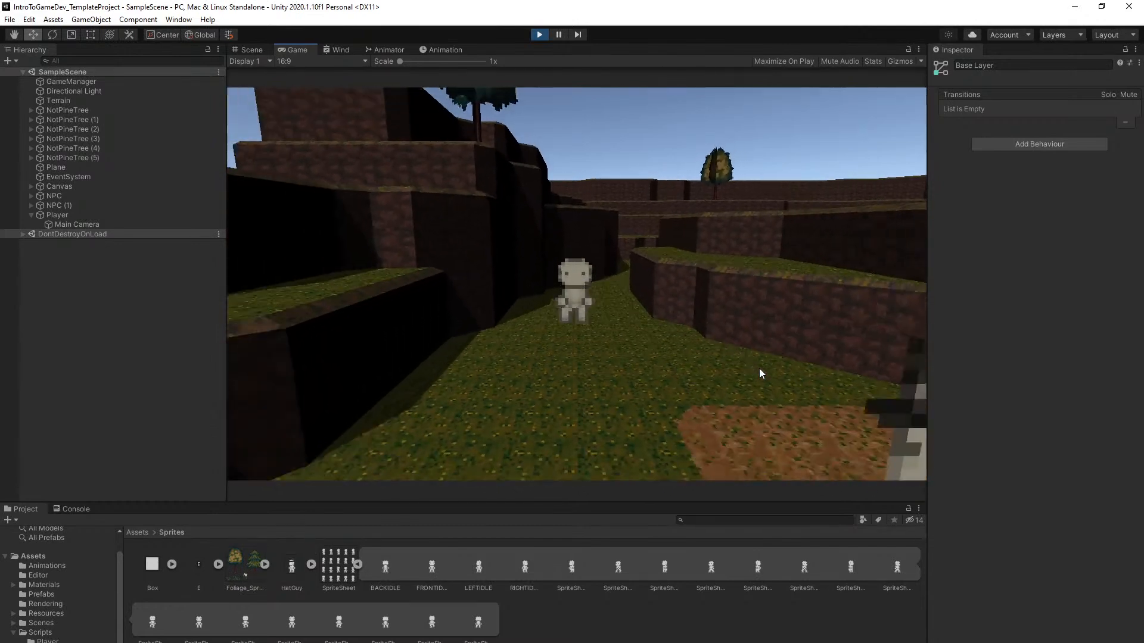
{"action": "key", "text": "s"}
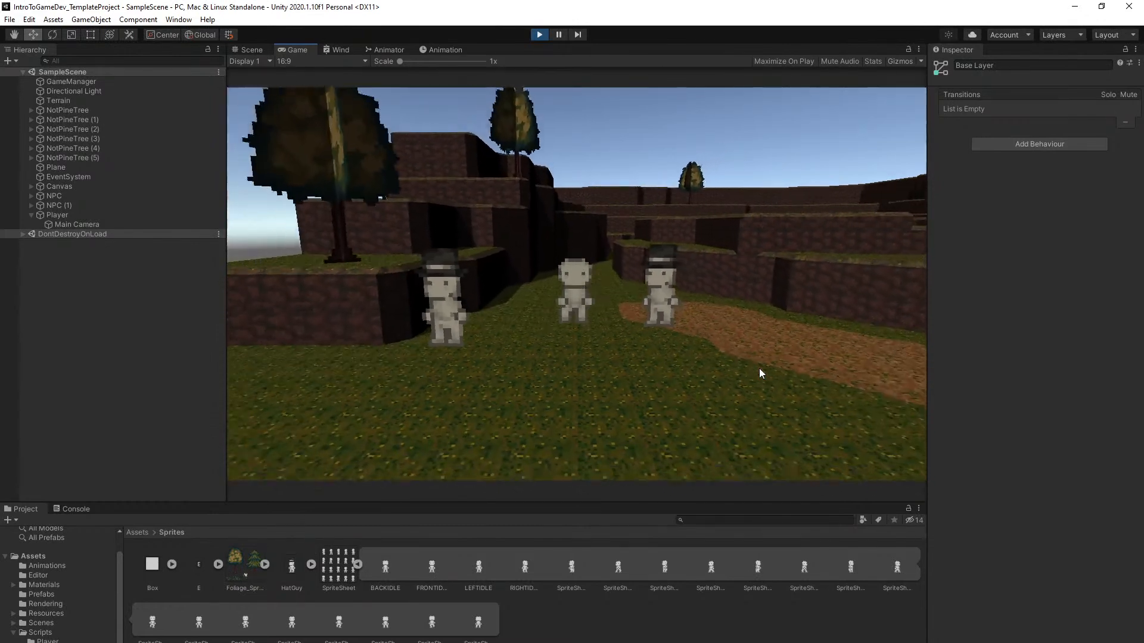
Switch the player quickly between right, left, forward and backward movement to check the transitions between the directional animations
{"action": "key", "text": "d"}
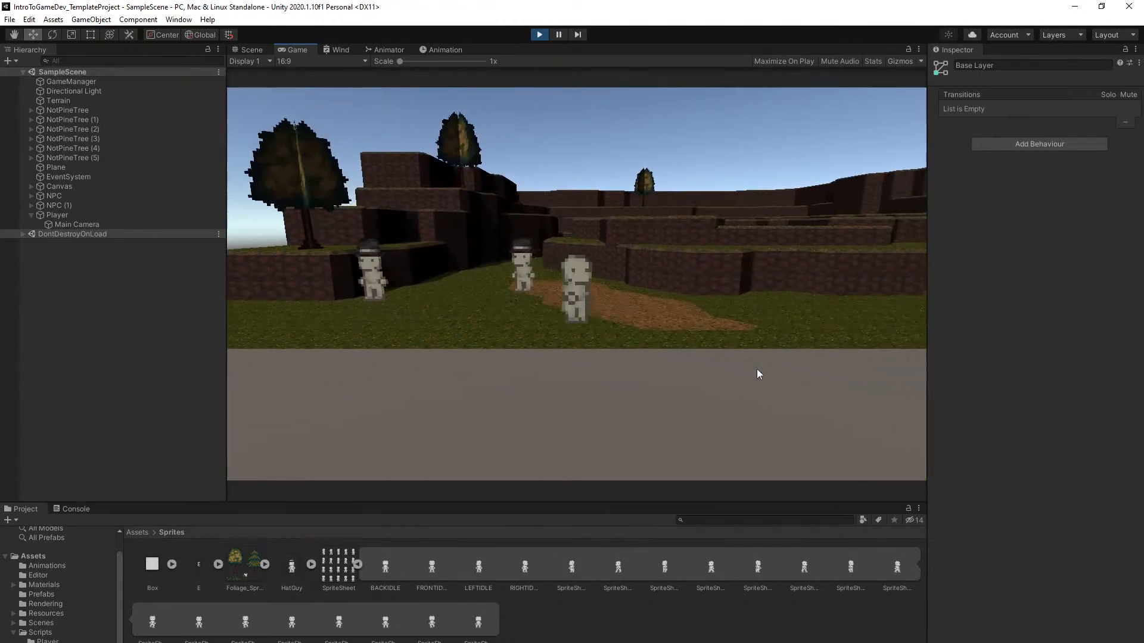
{"action": "key", "text": "w"}
{"action": "key", "text": "d"}
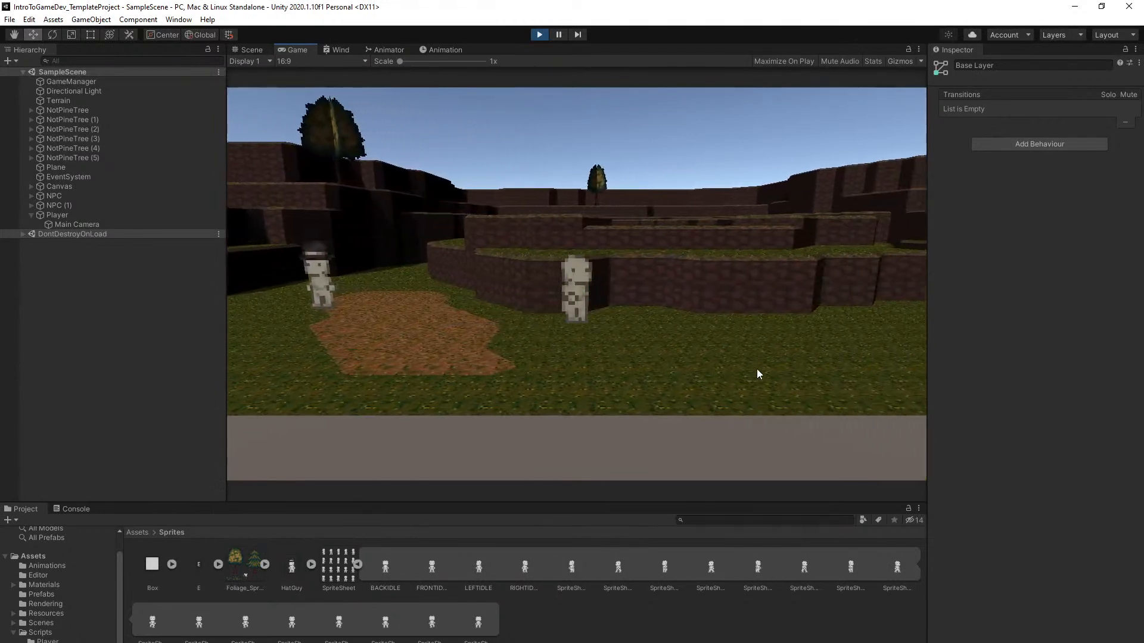
{"action": "key", "text": "s"}
{"action": "key", "text": "w"}
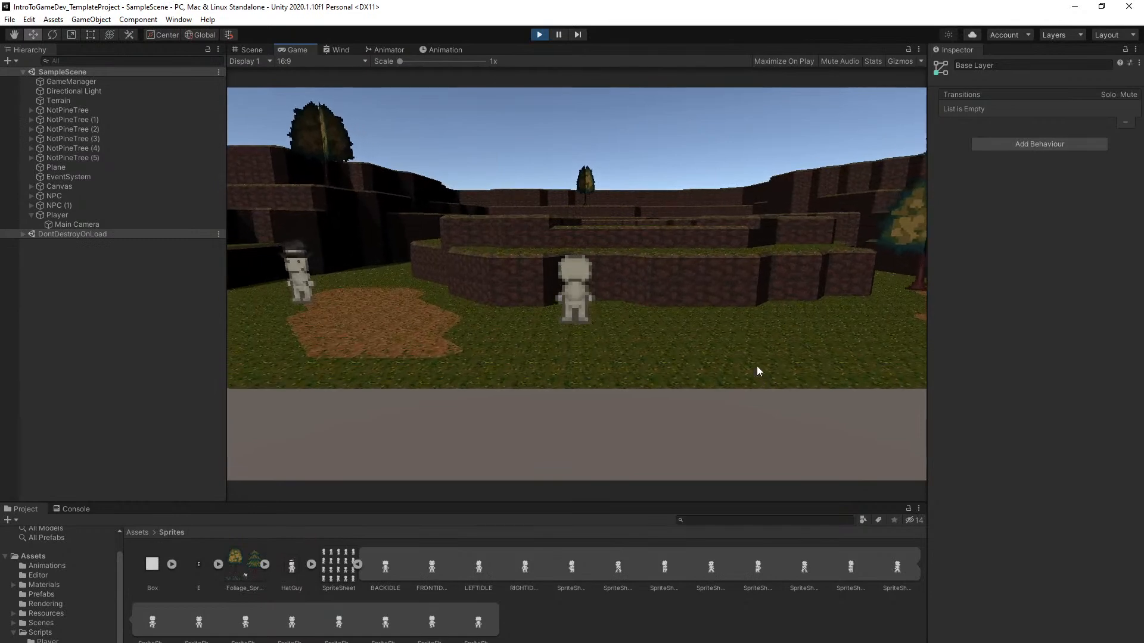
{"action": "key", "text": "a"}
{"action": "key", "text": "d"}
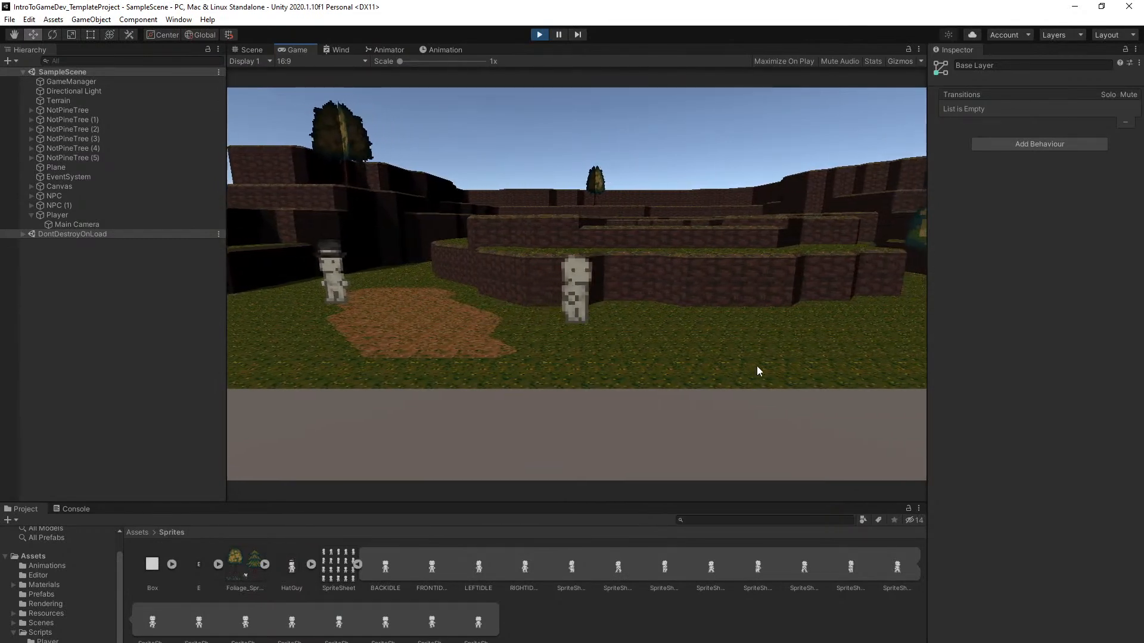
{"action": "key", "text": "a"}
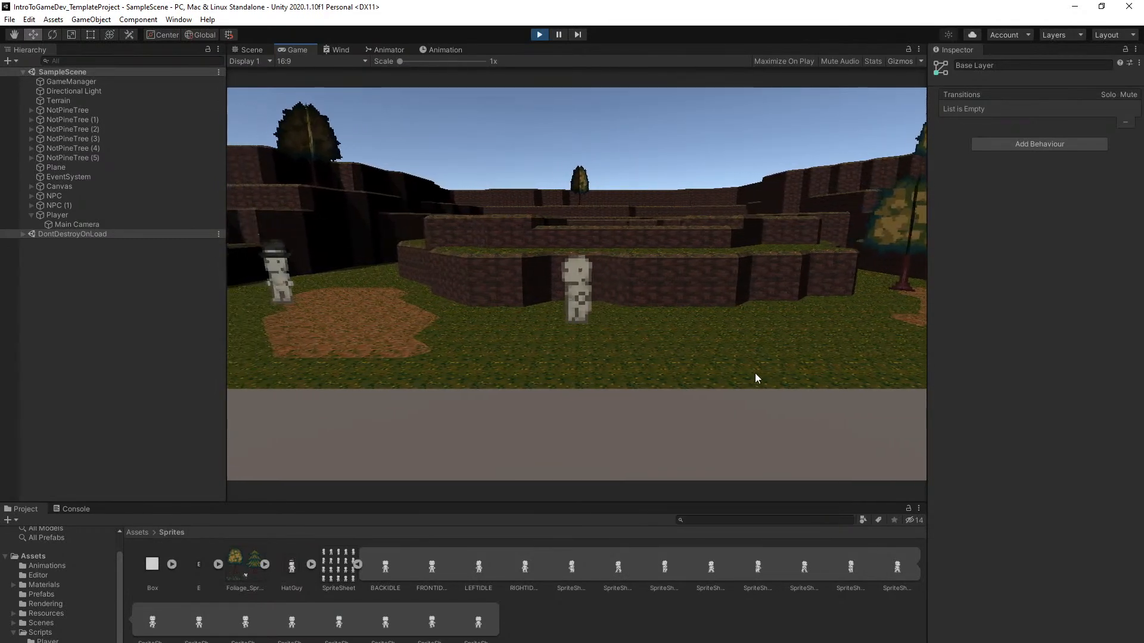
{"action": "key", "text": "w"}
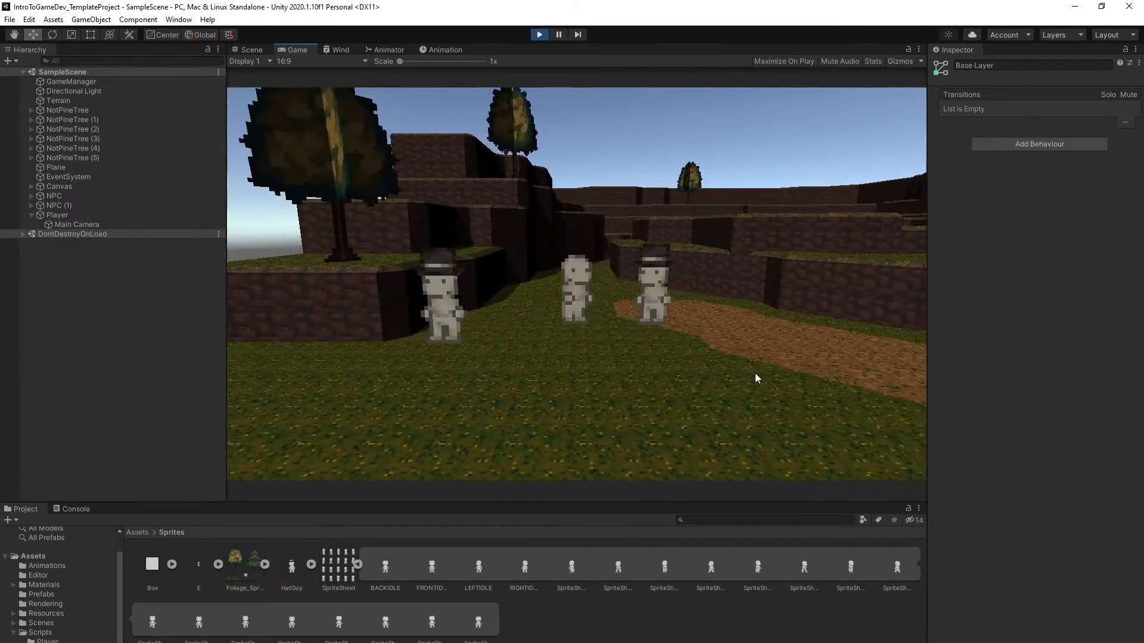
Open and close the dialogue of the nearby hat-wearing NPC twice, moving the player left between the conversations
{"action": "key", "text": "e"}
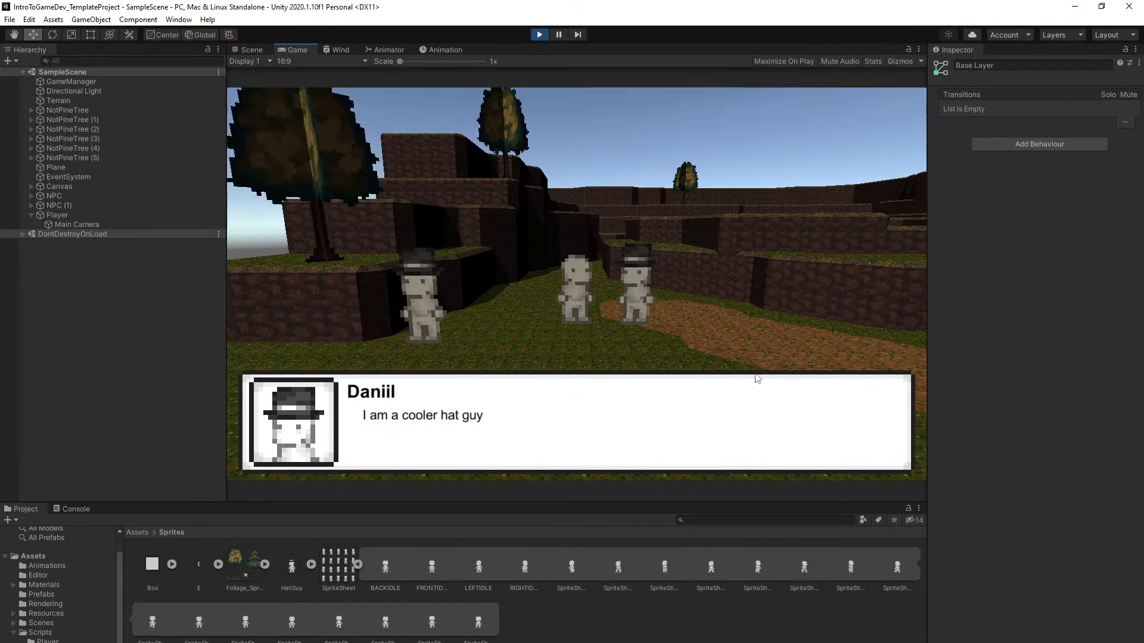
{"action": "key", "text": "e"}
{"action": "key", "text": "a"}
{"action": "key", "text": "e"}
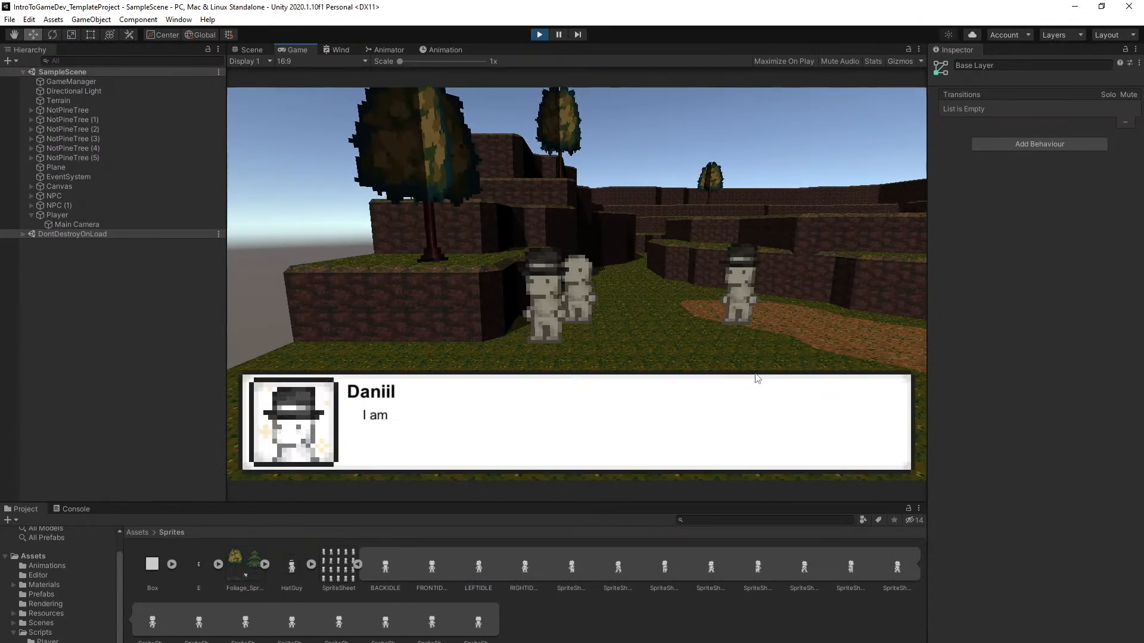
{"action": "key", "text": "e"}
{"action": "key", "text": "d"}
{"action": "key", "text": "d"}
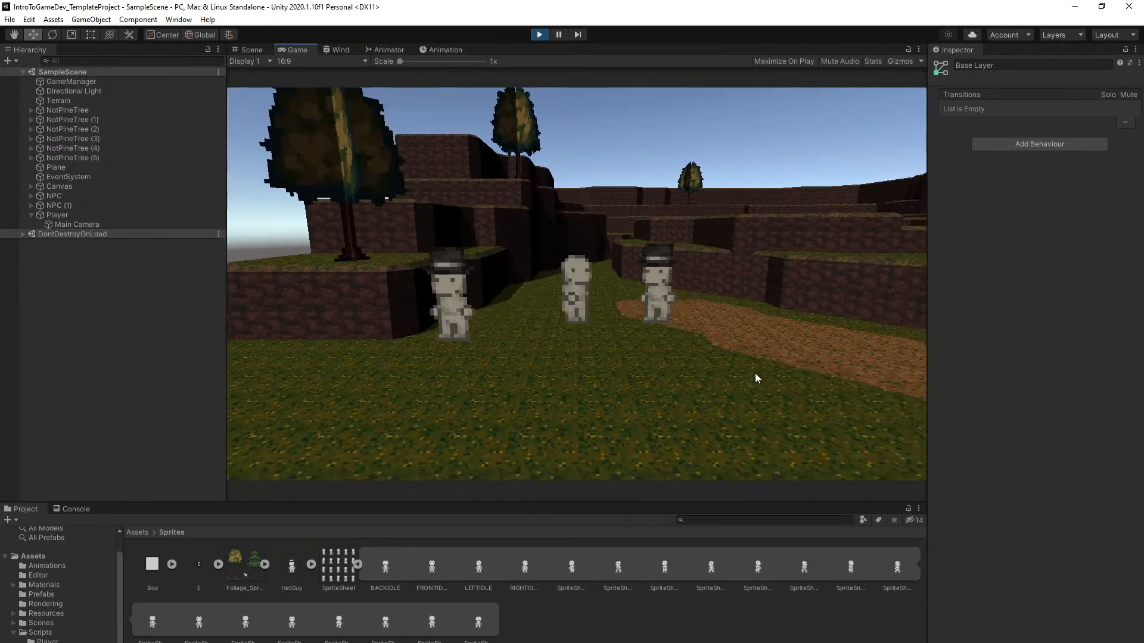
Walk the player across the grass and up the terraces beside the pond to check the walk animations on uneven terrain
{"action": "key", "text": "s"}
{"action": "key", "text": "d"}
{"action": "key", "text": "w"}
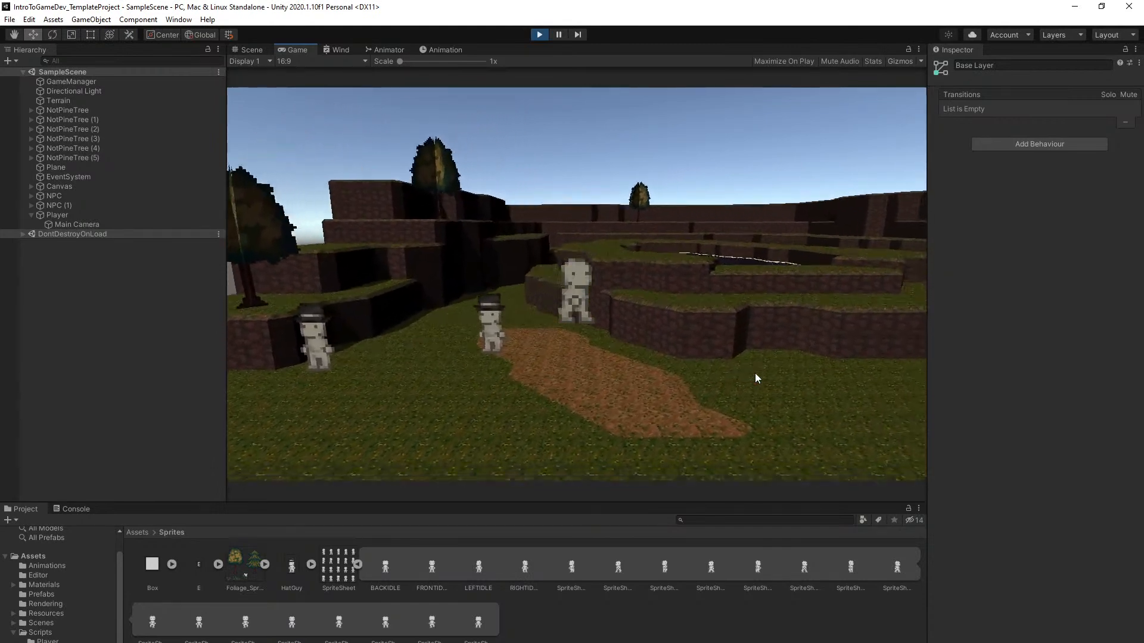
{"action": "key", "text": "d"}
{"action": "key", "text": "w"}
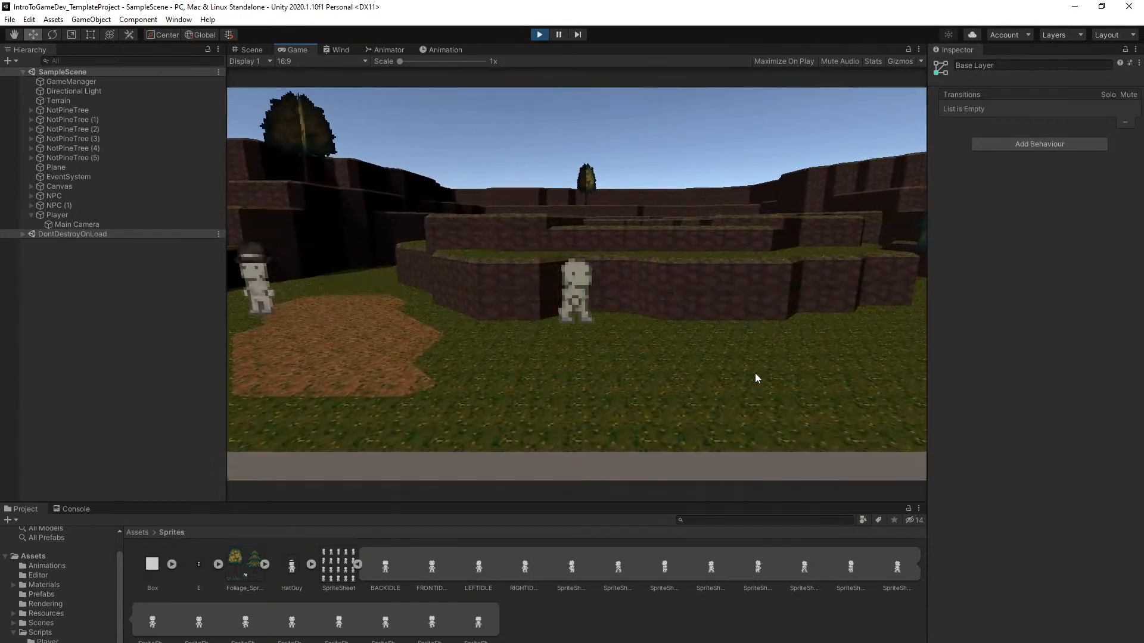
{"action": "key", "text": "d"}
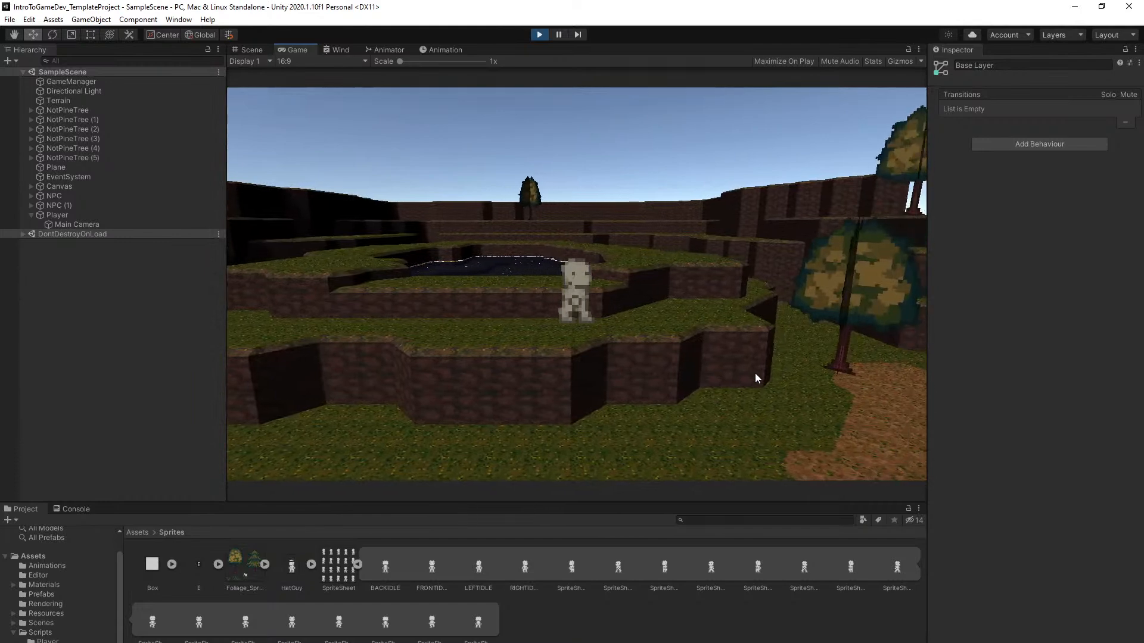
{"action": "key", "text": "a"}
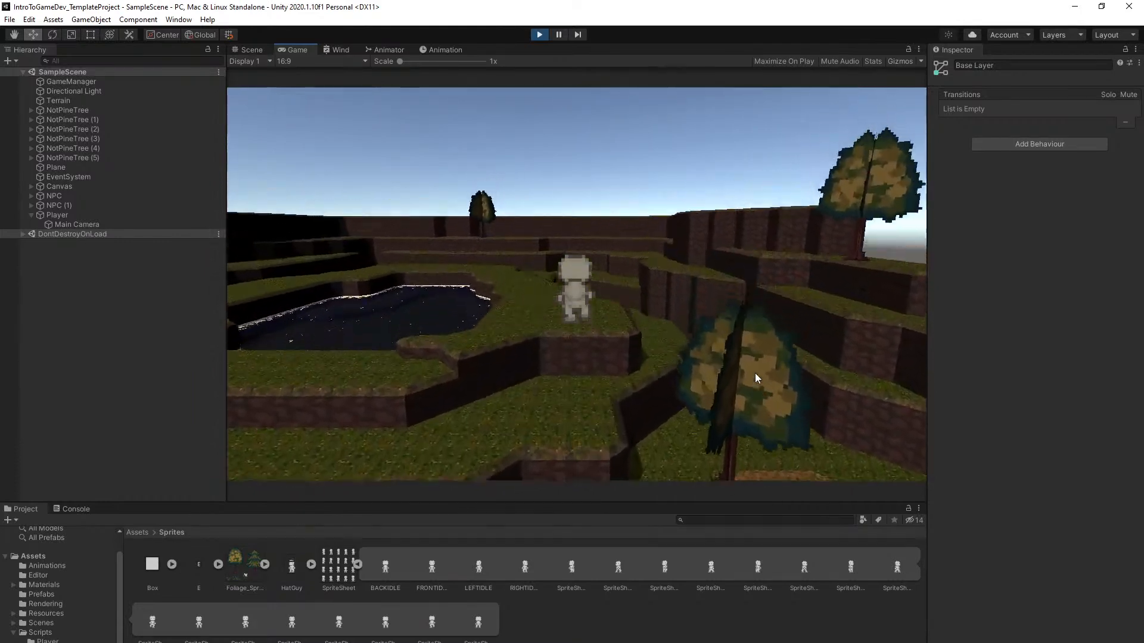
{"action": "key", "text": "w"}
{"action": "key", "text": "a"}
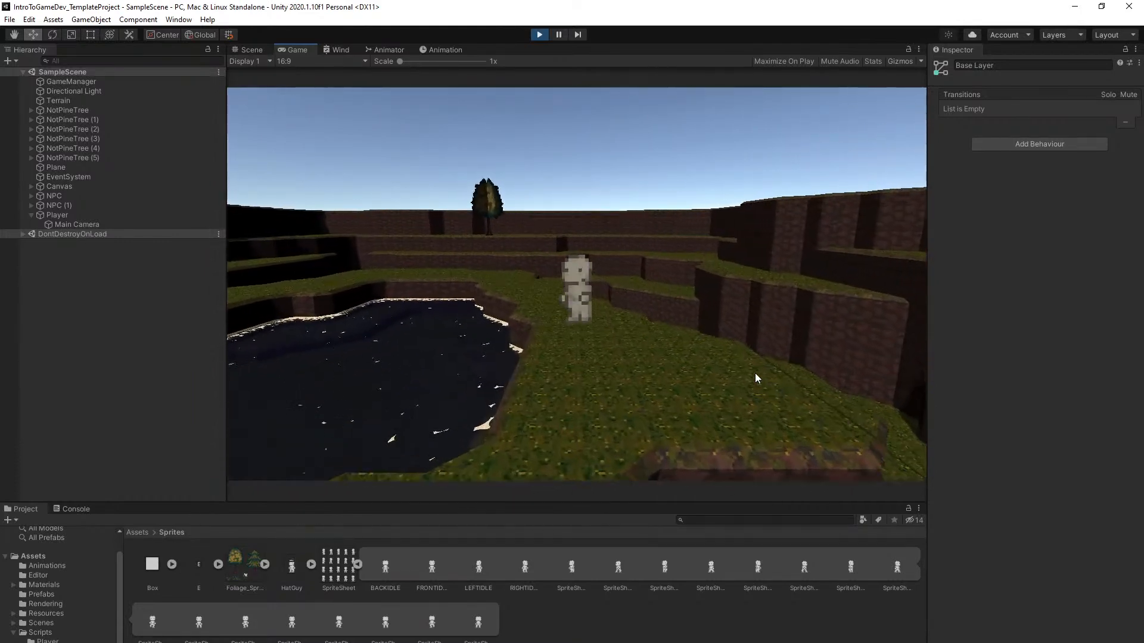
{"action": "key", "text": "w"}
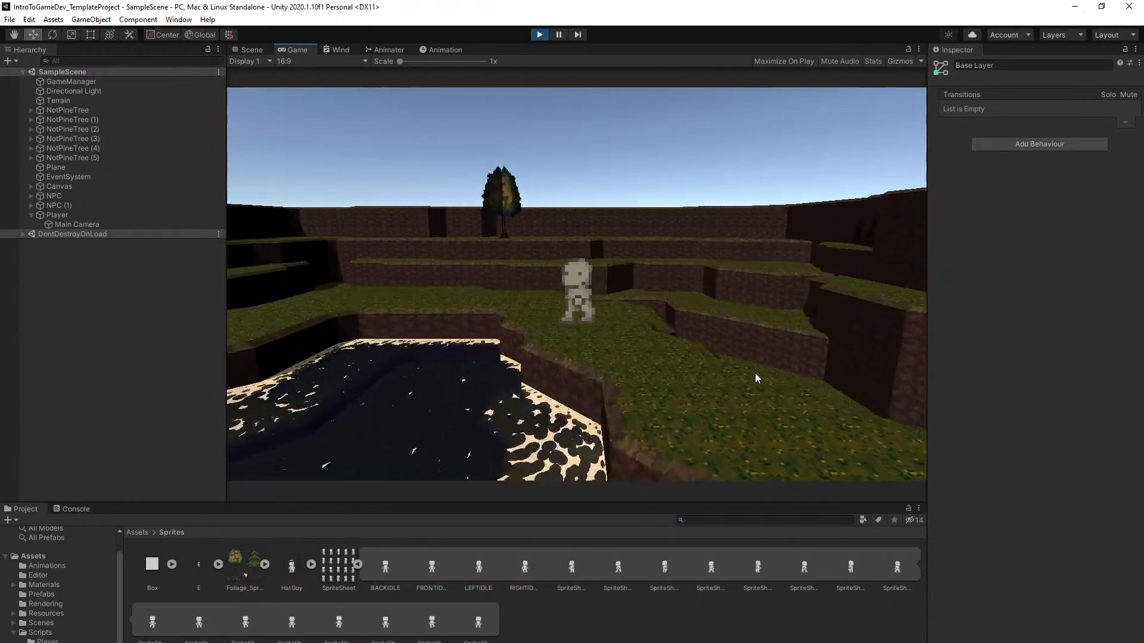
Walk the player through the pond and back down to the lower grass, moving right and left there
{"action": "key", "text": "a"}
{"action": "key", "text": "a"}
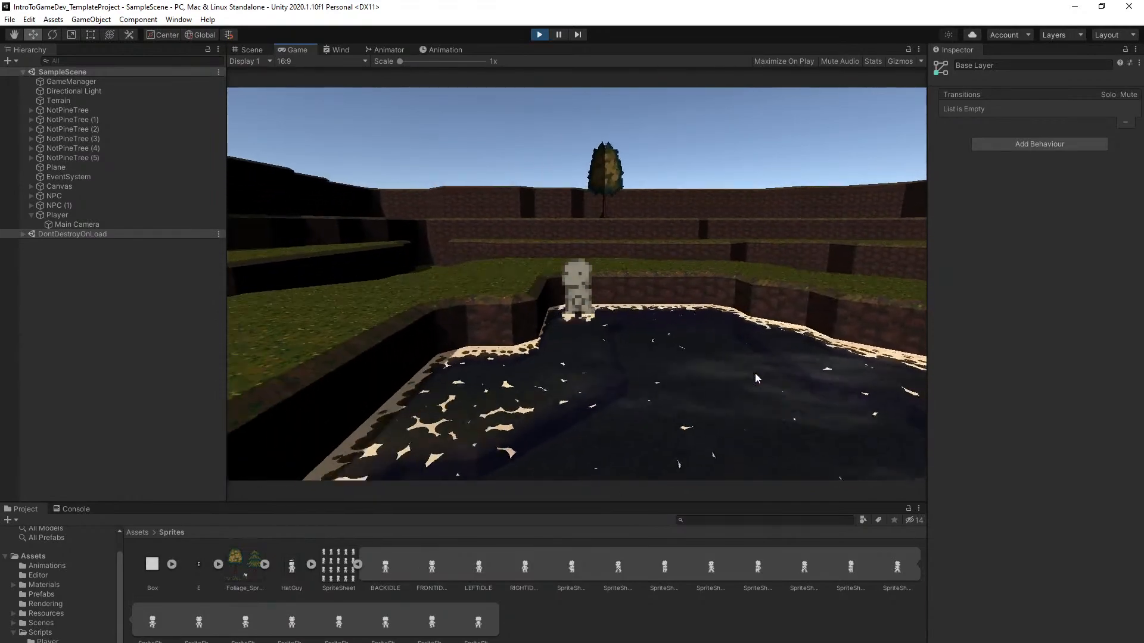
{"action": "key", "text": "s"}
{"action": "key", "text": "s"}
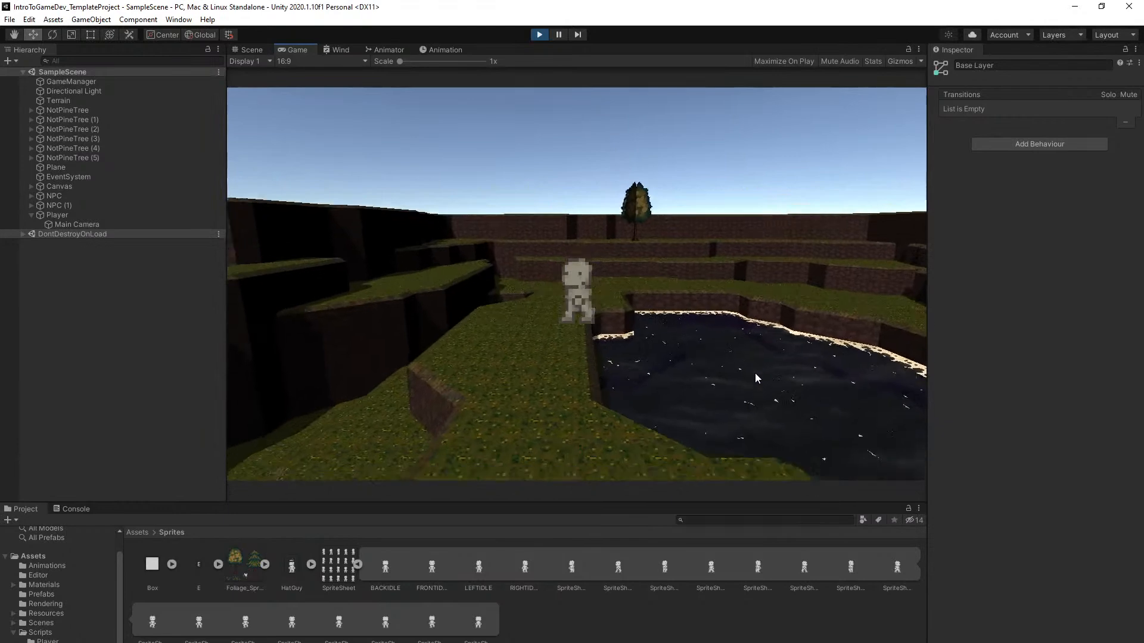
{"action": "key", "text": "s"}
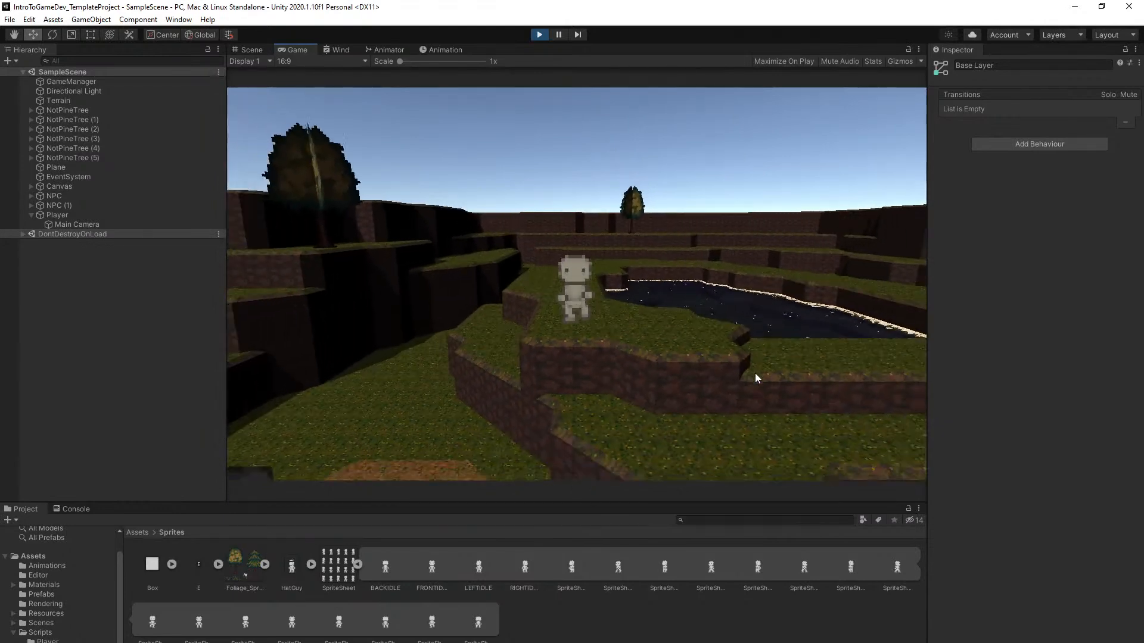
{"action": "key", "text": "s"}
{"action": "key", "text": "d"}
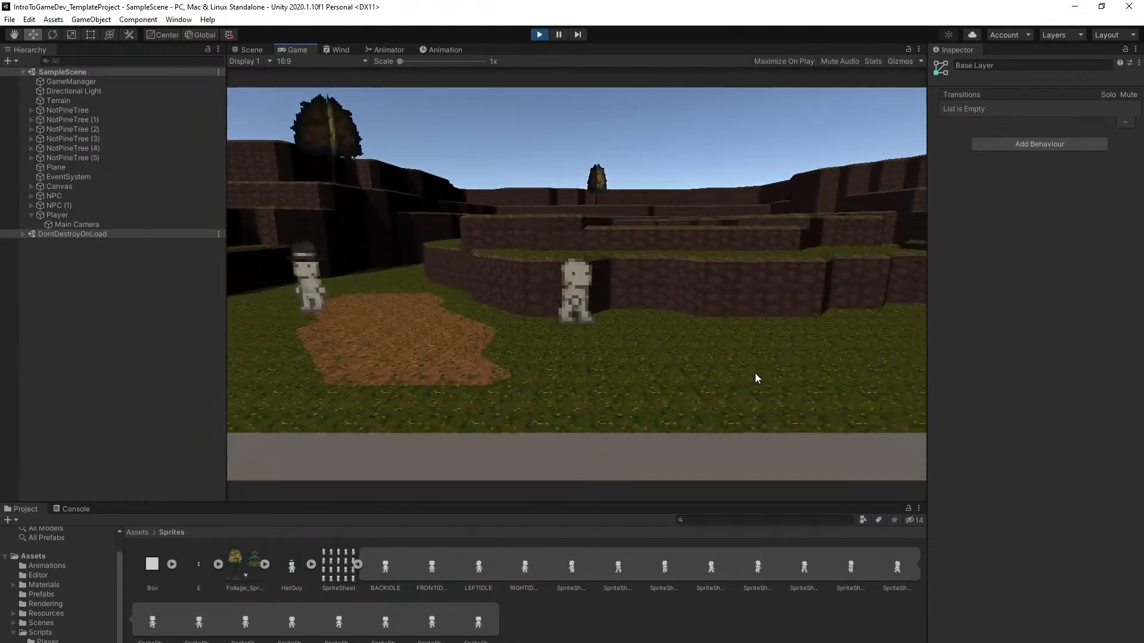
{"action": "key", "text": "d"}
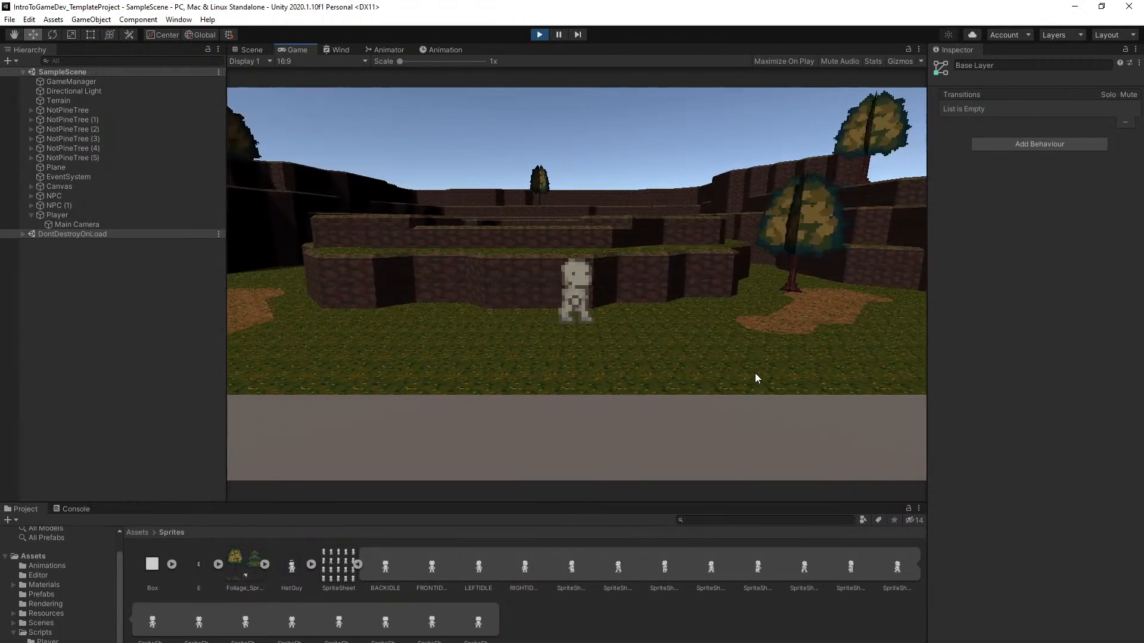
{"action": "key", "text": "a"}
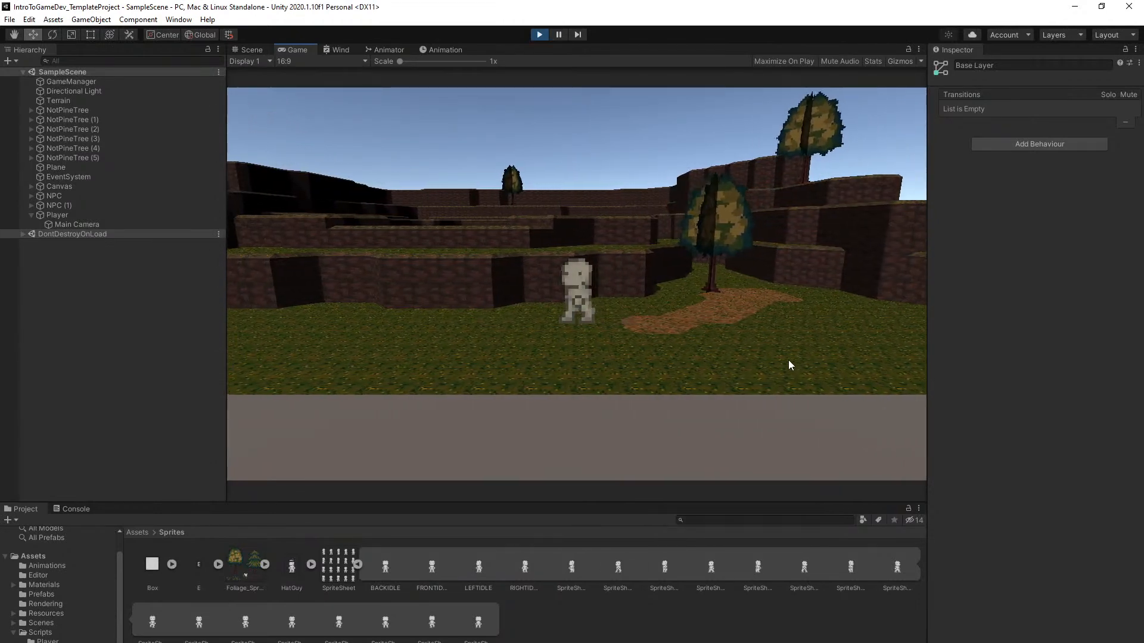
Collapse the SpriteSheet's individual sprites in the Sprites folder and exit play mode
{"action": "left_click", "coordinate": [358, 564]}
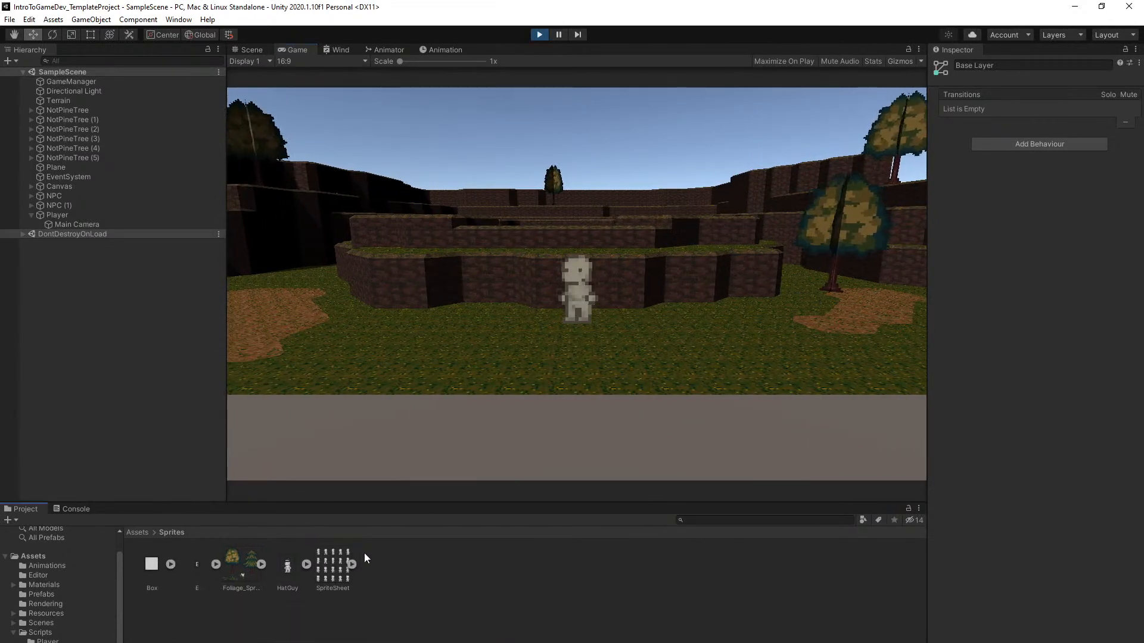
{"action": "left_click", "coordinate": [539, 35]}
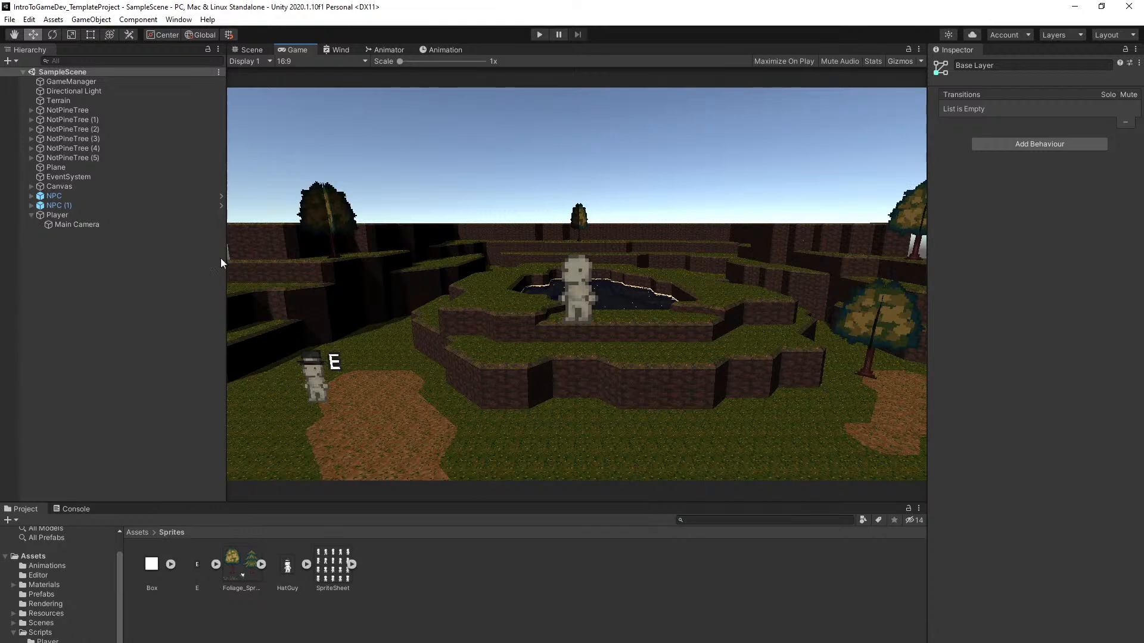
Enter play mode and walk the player left and up to the two hat-wearing NPCs near the dirt patch
{"action": "left_click", "coordinate": [540, 35]}
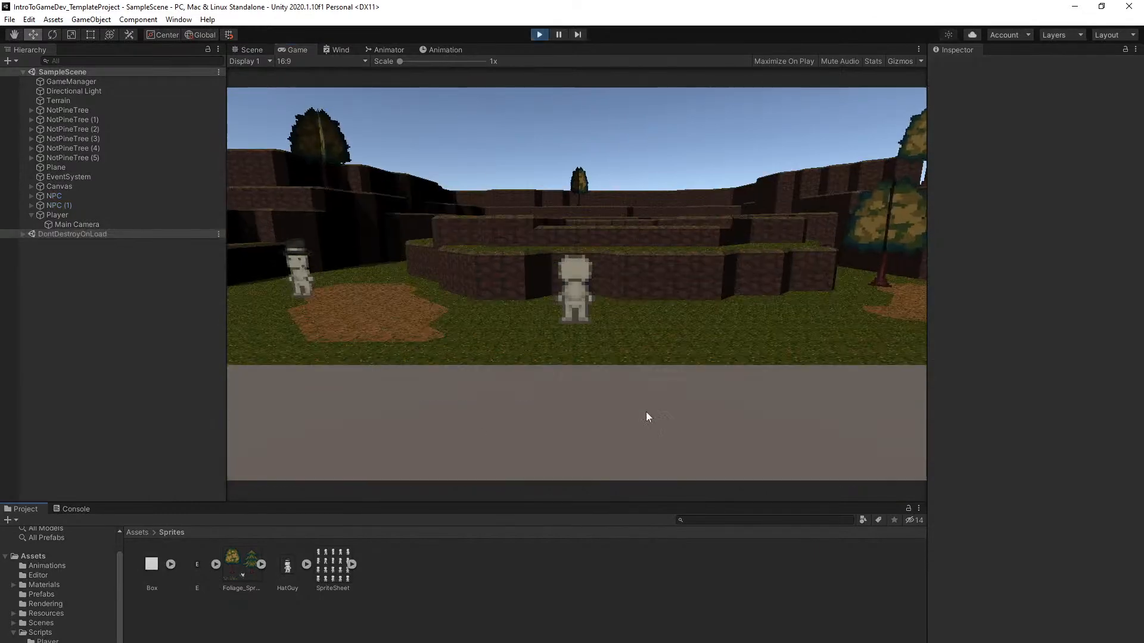
{"action": "key", "text": "a"}
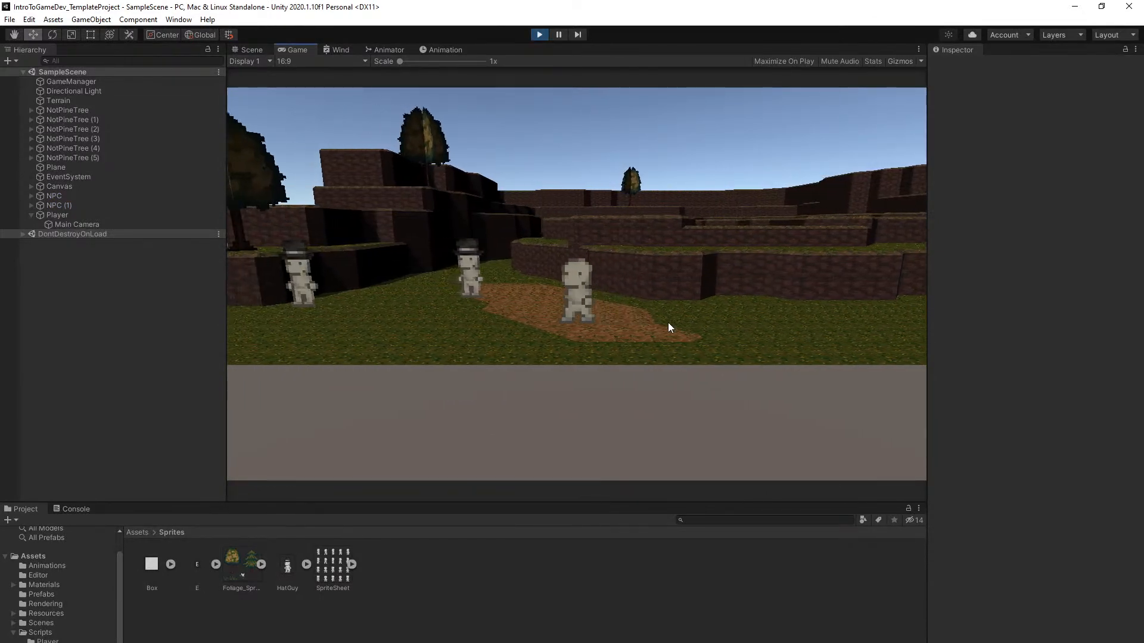
{"action": "key", "text": "w"}
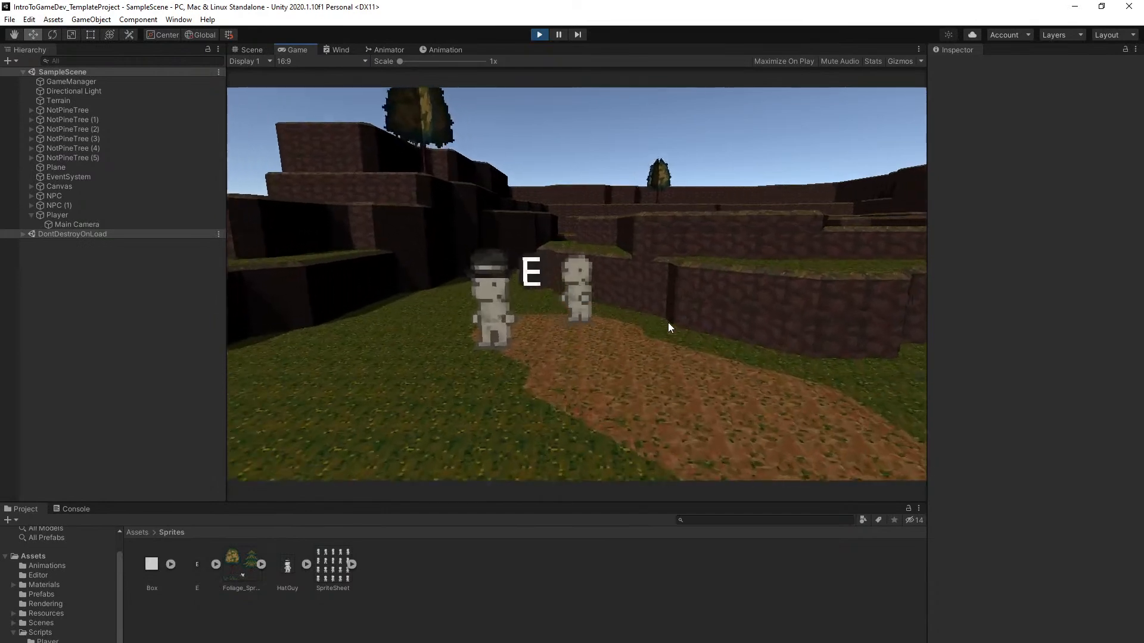
{"action": "key", "text": "a"}
{"action": "key", "text": "s"}
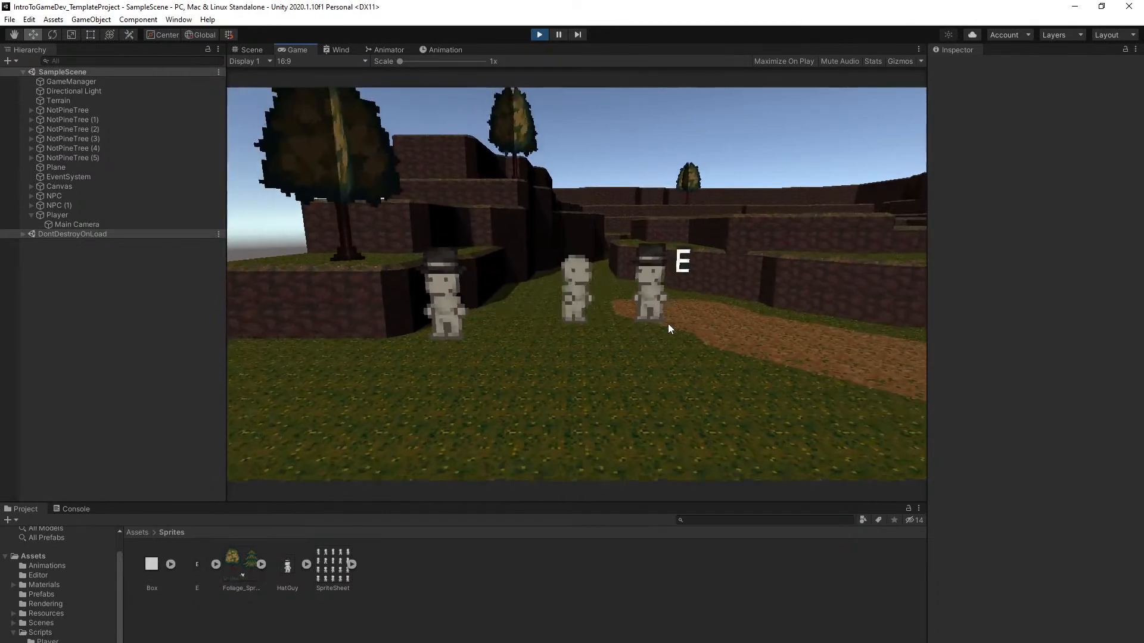
Walk the player right across the lower grass from the NPCs toward the tree on the far dirt patch
{"action": "key", "text": "d"}
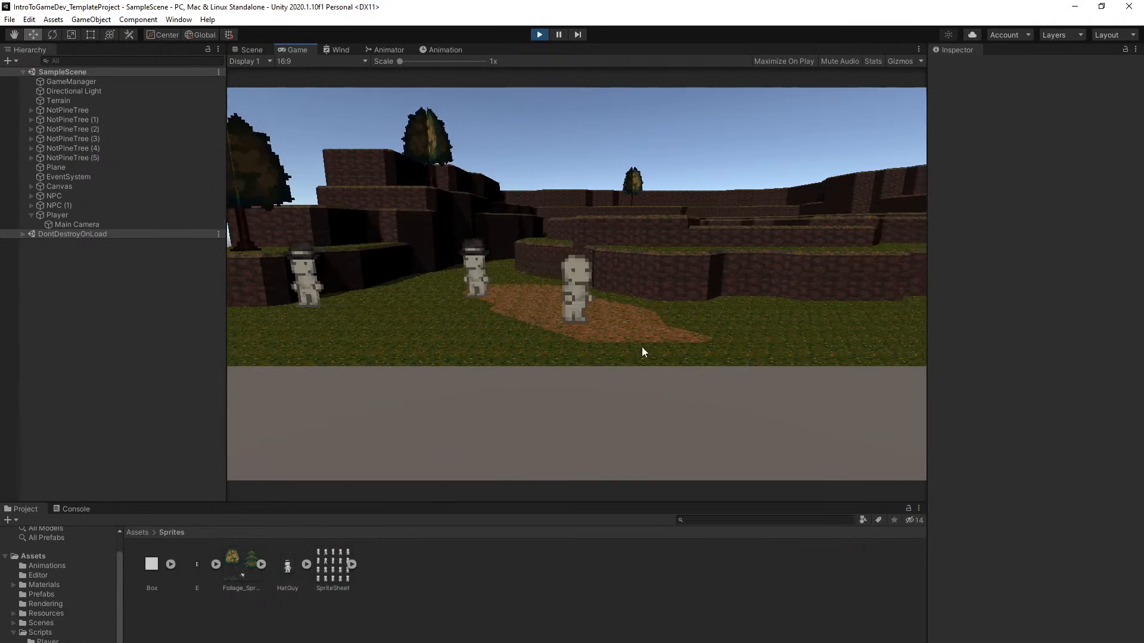
{"action": "key", "text": "d"}
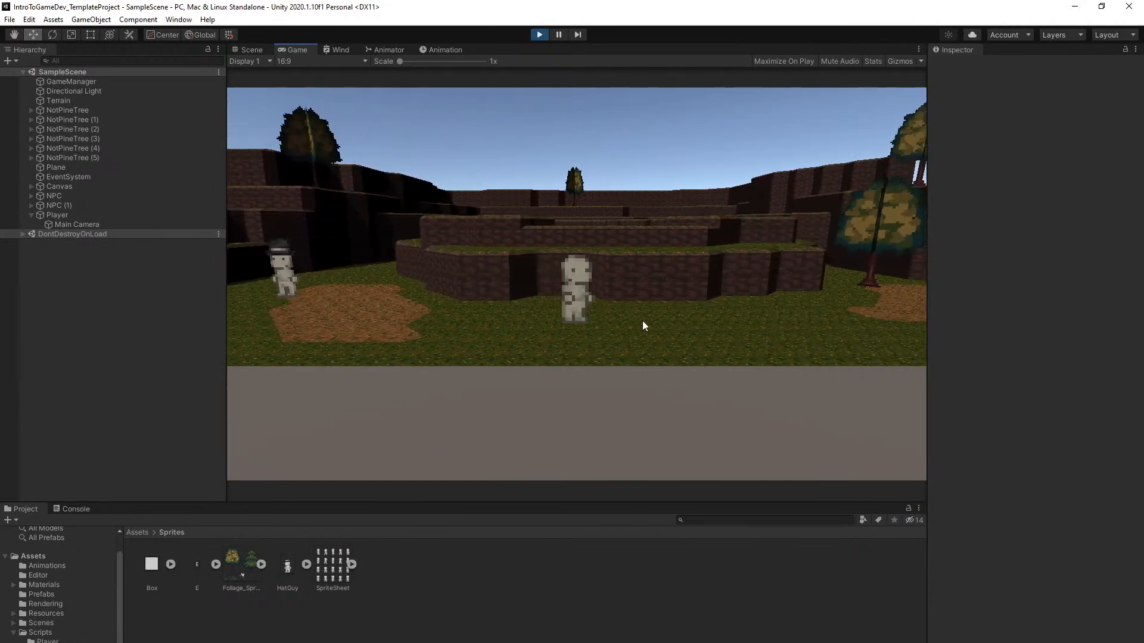
{"action": "key", "text": "d"}
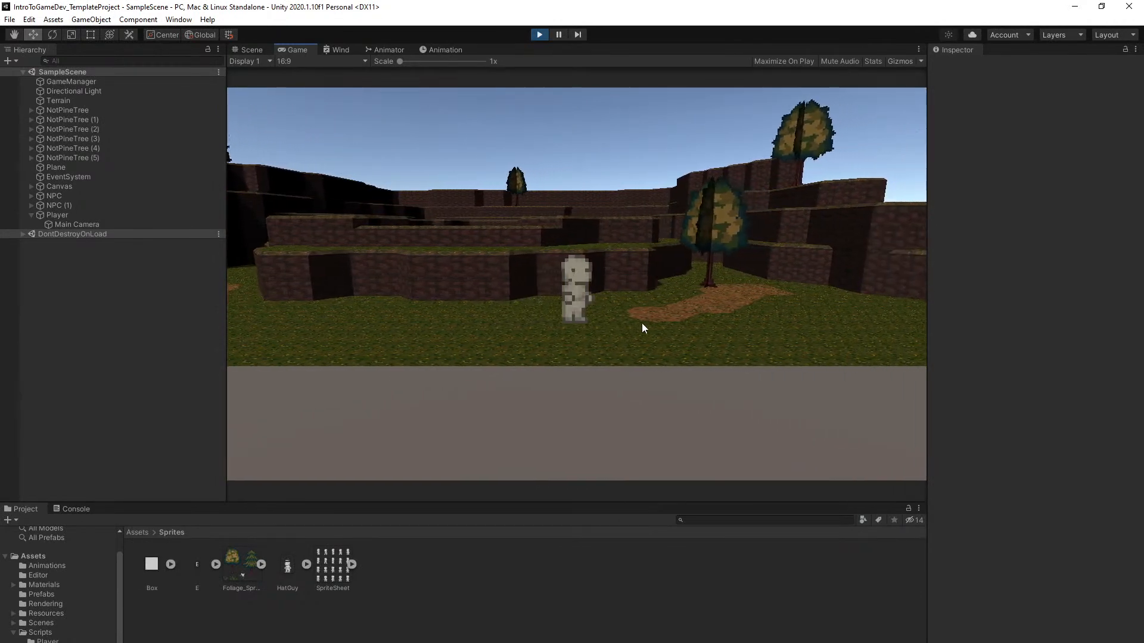
{"action": "key", "text": "d"}
Walk and jump the player up the terraces by the tree and along the pond's right bank
{"action": "key", "text": "w"}
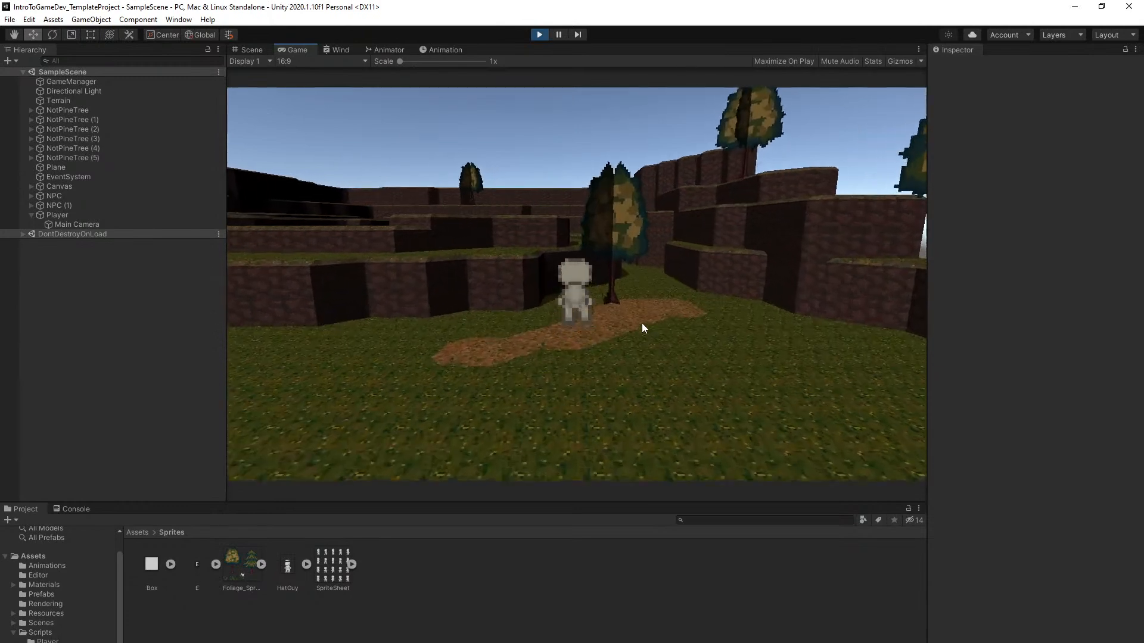
{"action": "key", "text": "space"}
{"action": "key", "text": "a"}
{"action": "key", "text": "a"}
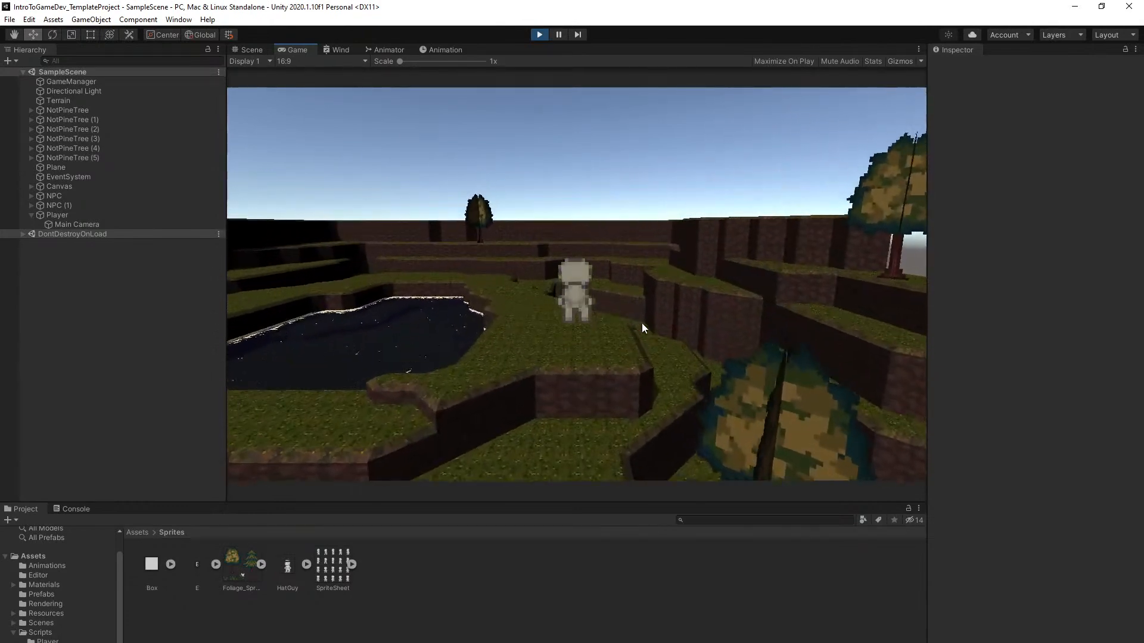
{"action": "key", "text": "a"}
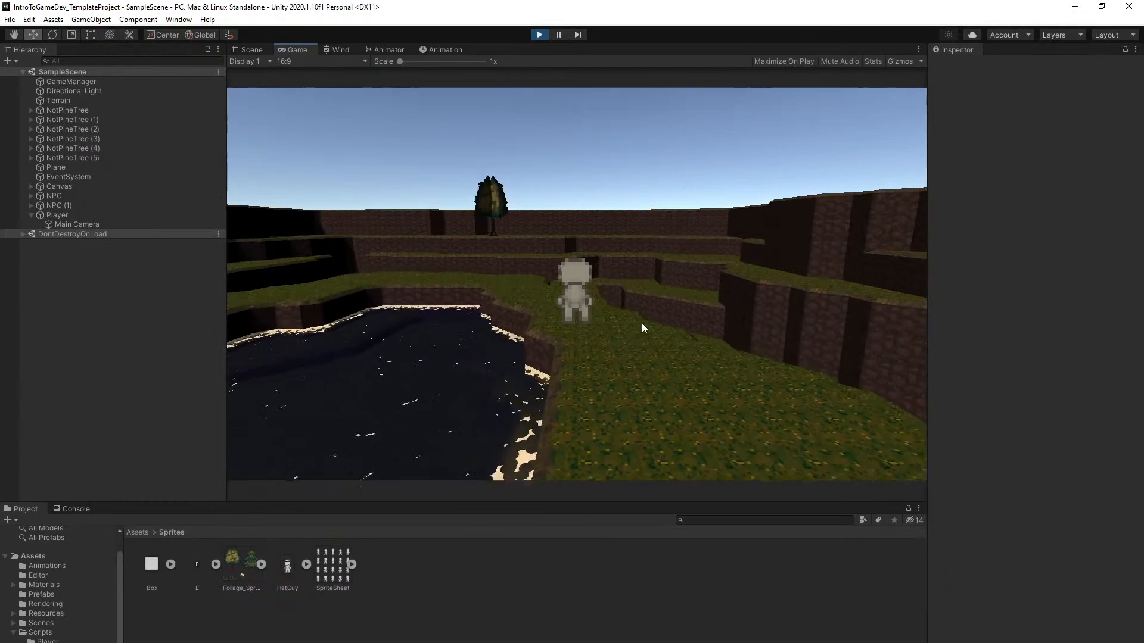
{"action": "key", "text": "a"}
{"action": "key", "text": "w"}
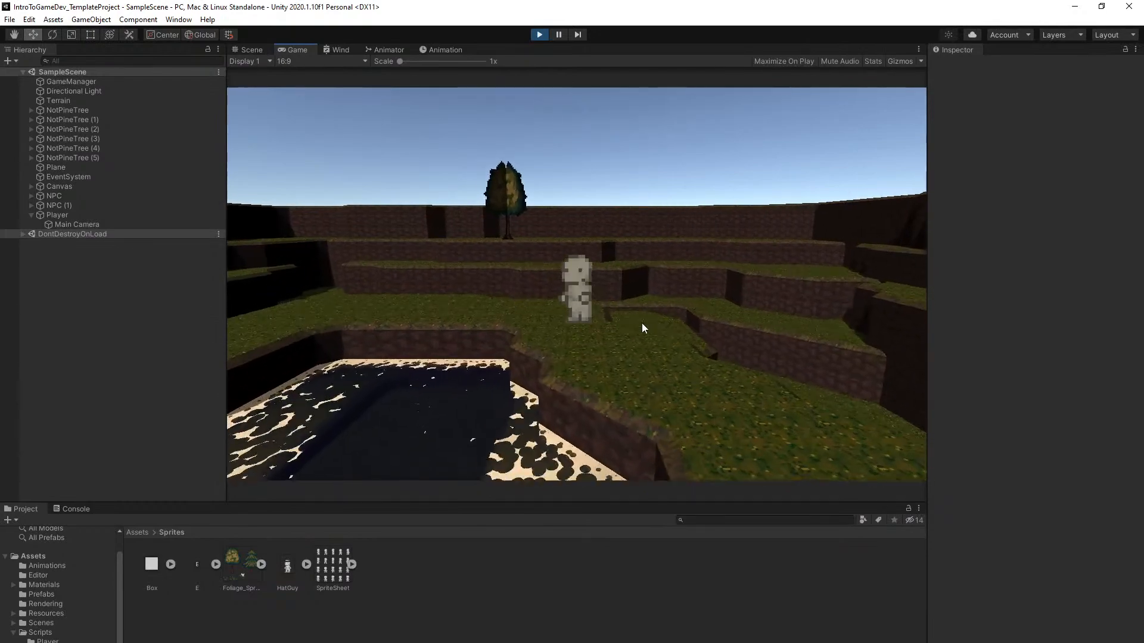
Walk the player left around the pond's far side and back down its left bank onto the lower terrace
{"action": "key", "text": "a"}
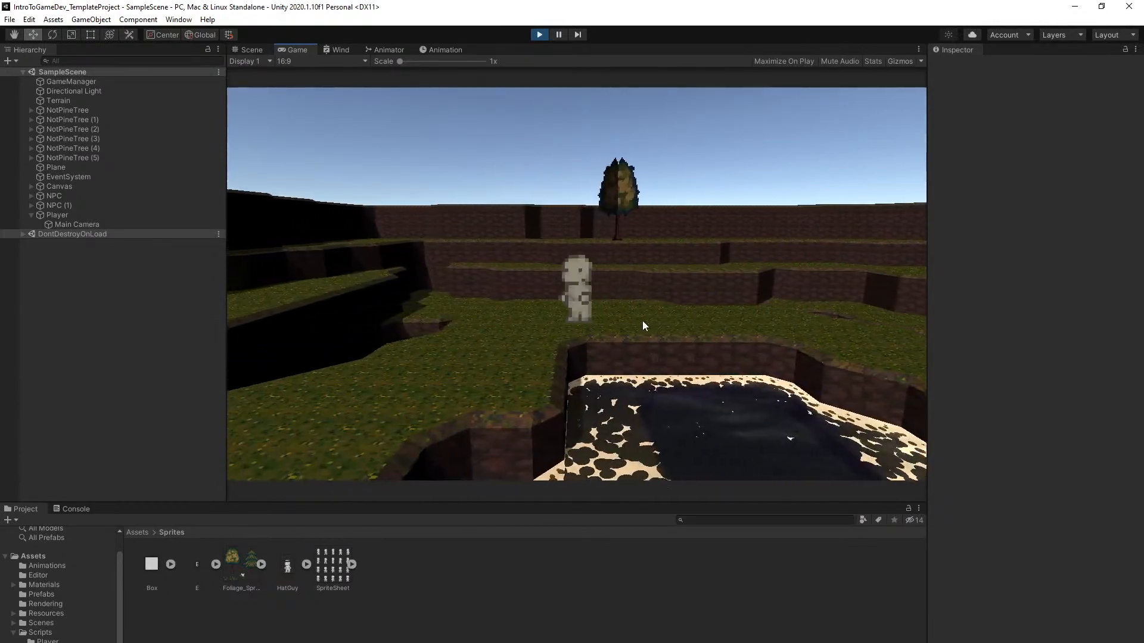
{"action": "key", "text": "a"}
{"action": "key", "text": "s"}
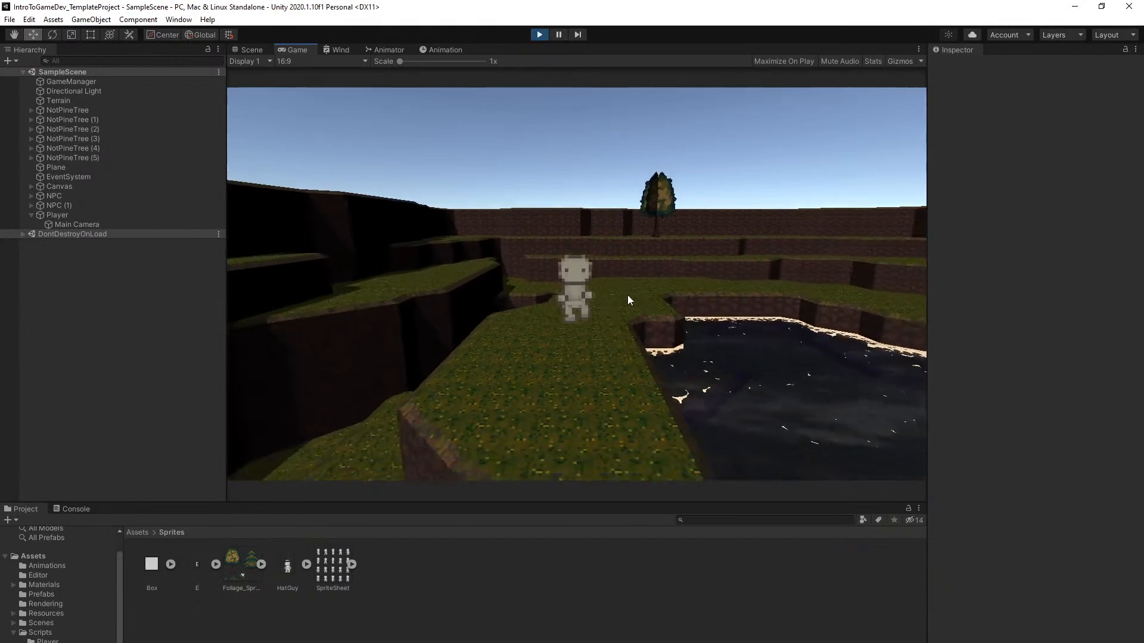
{"action": "key", "text": "s"}
{"action": "key", "text": "d"}
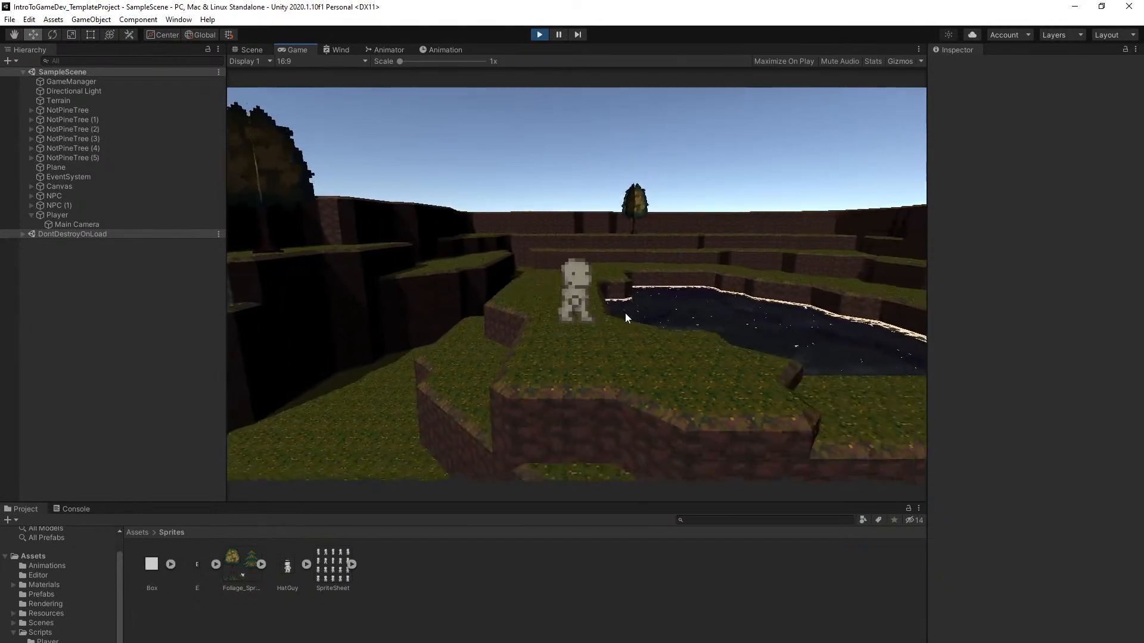
{"action": "key", "text": "s"}
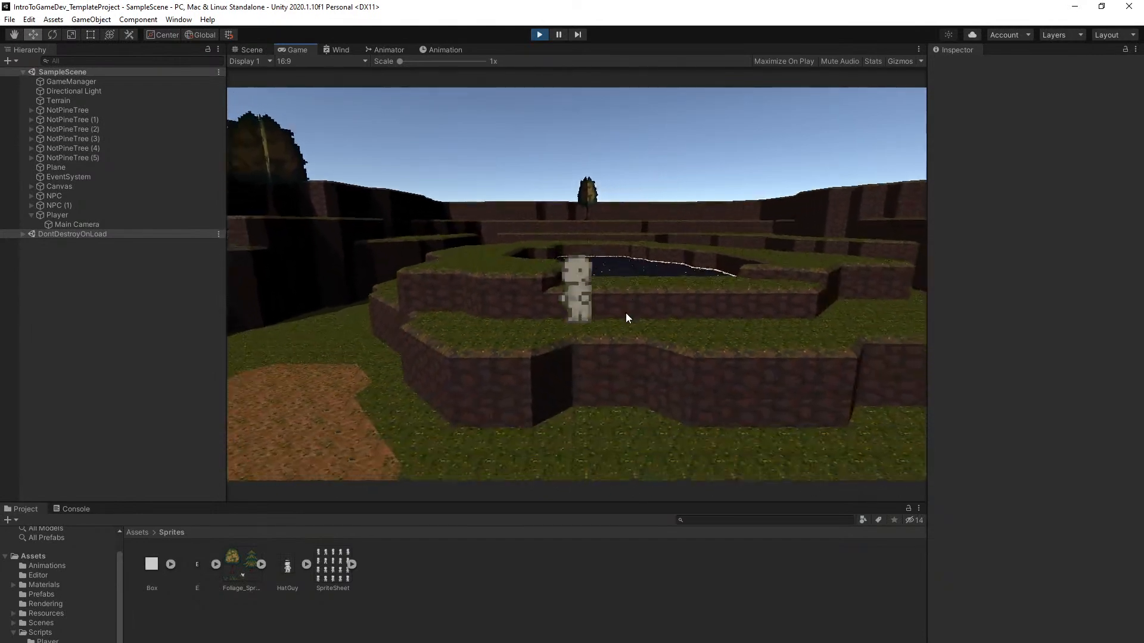
Bring the player down to the lower grass beside the NPC's dirt patch and walk right toward the tree
{"action": "key", "text": "a"}
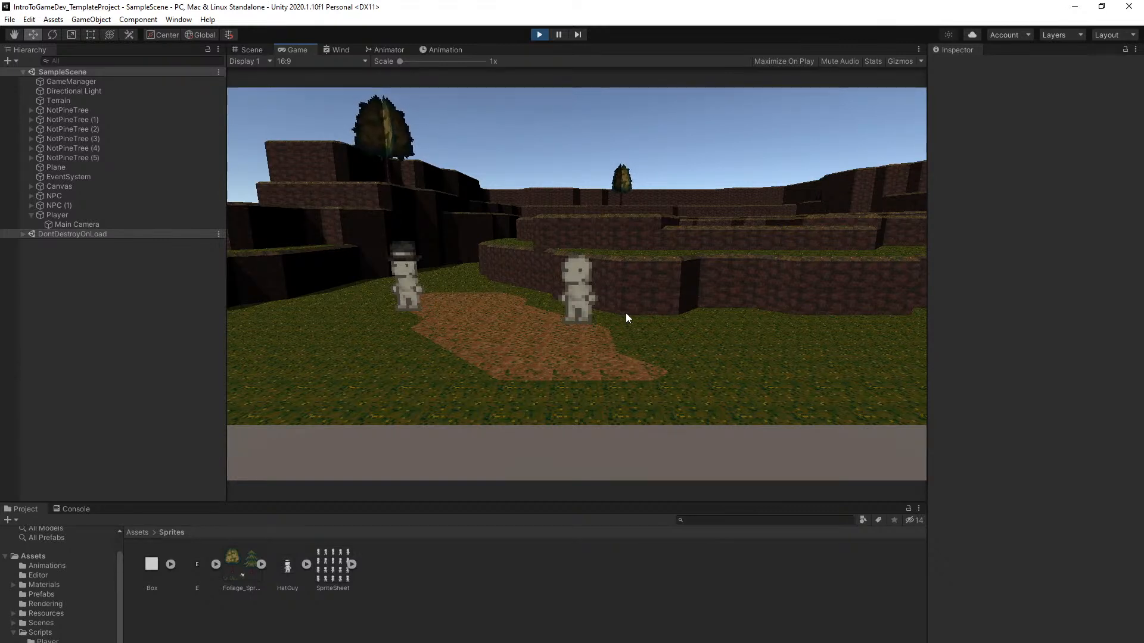
{"action": "key", "text": "d"}
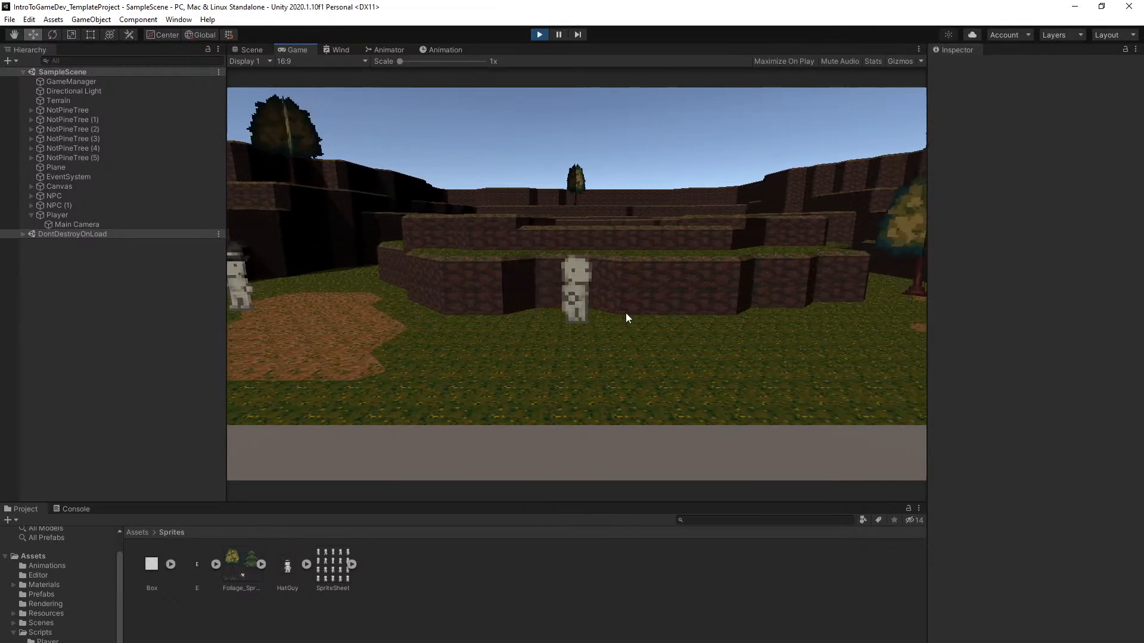
{"action": "key", "text": "d"}
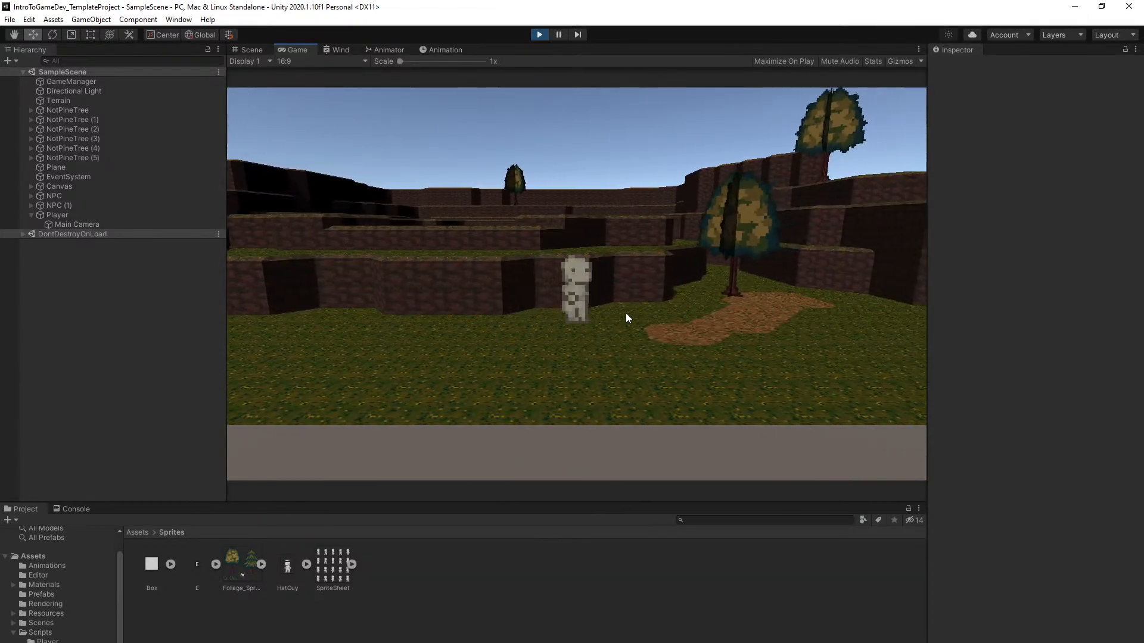
Walk the player left past the hat-wearing NPC, down to the grass's front edge and right again
{"action": "key", "text": "a"}
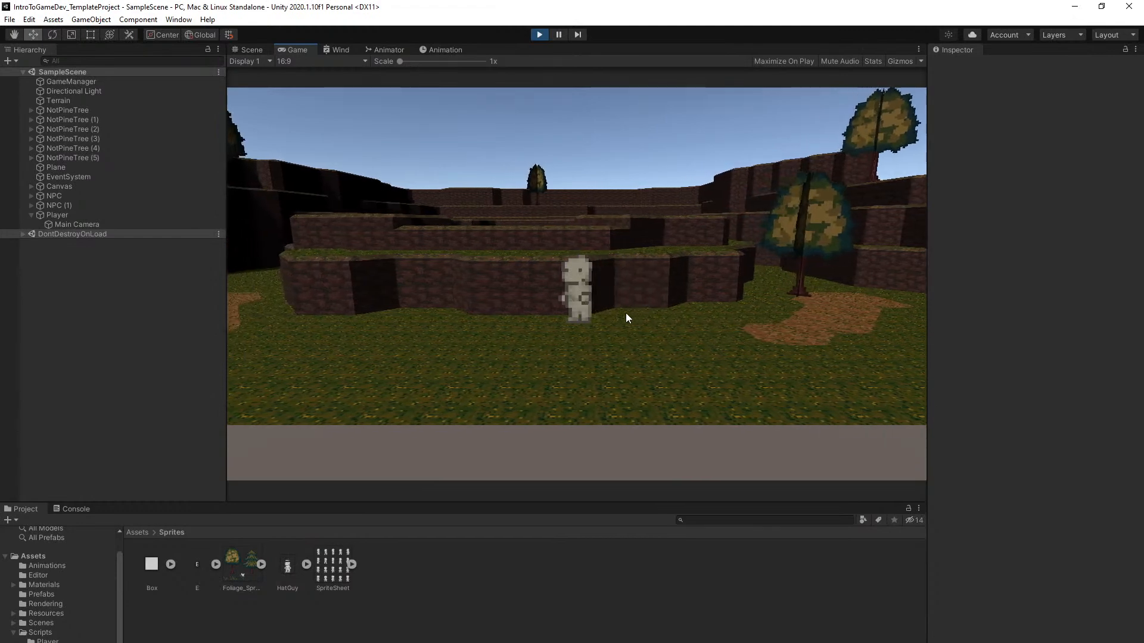
{"action": "key", "text": "a"}
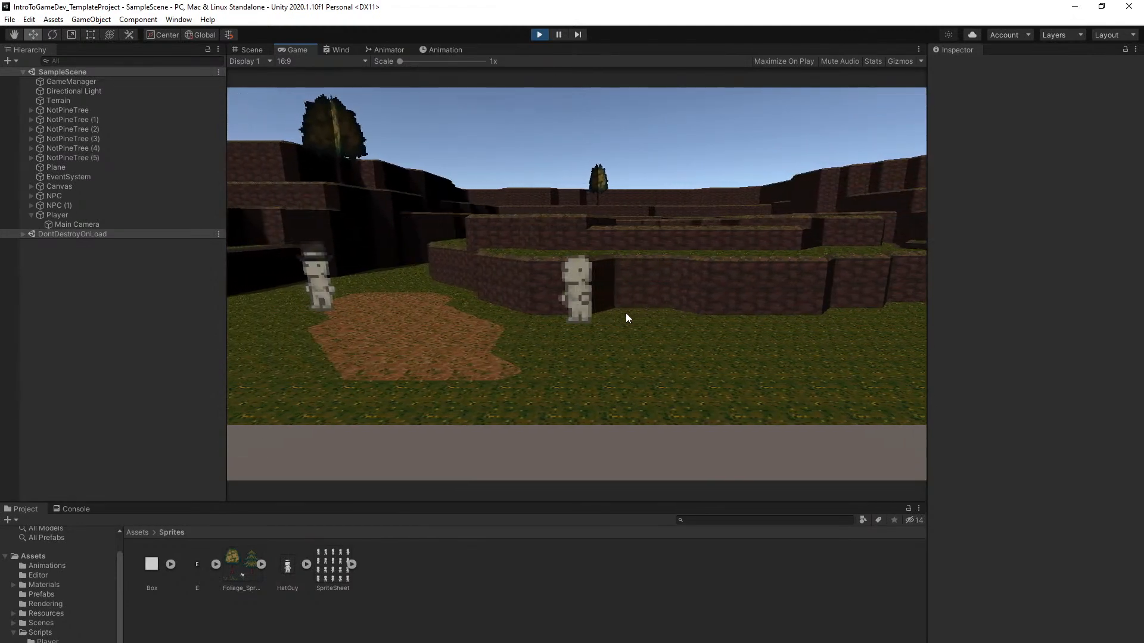
{"action": "key", "text": "a"}
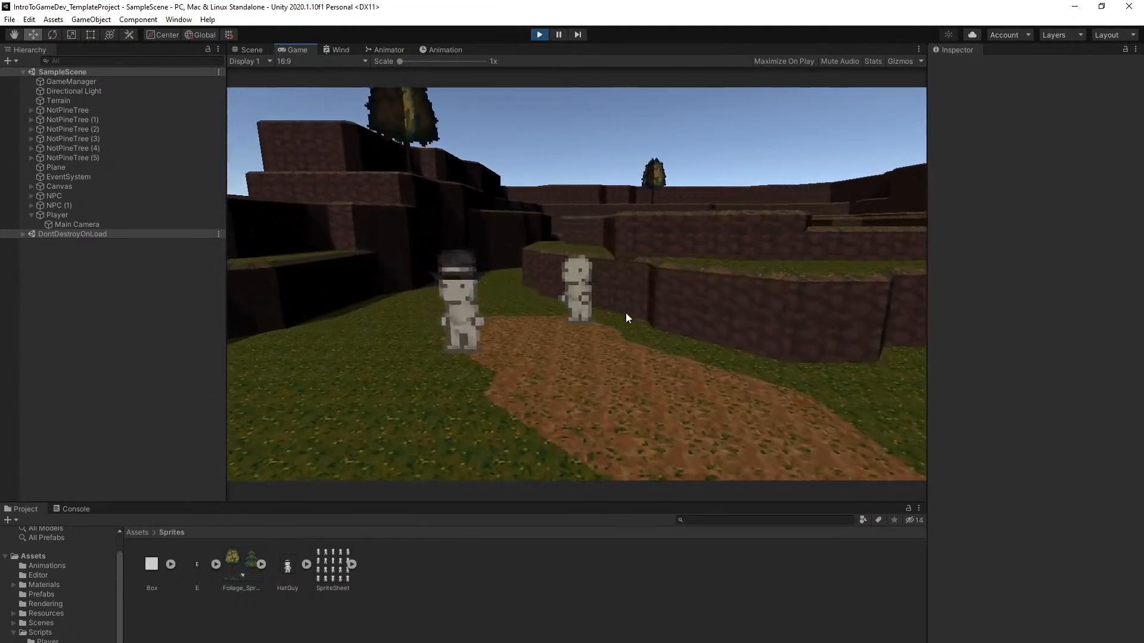
{"action": "key", "text": "a"}
{"action": "key", "text": "s"}
{"action": "key", "text": "d"}
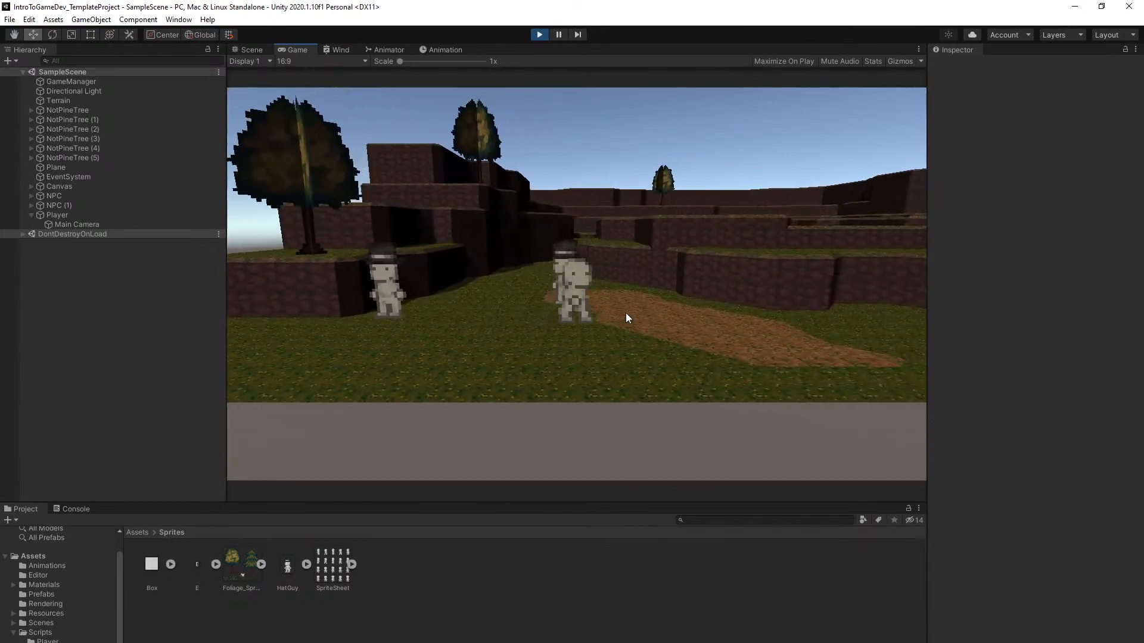
{"action": "key", "text": "d"}
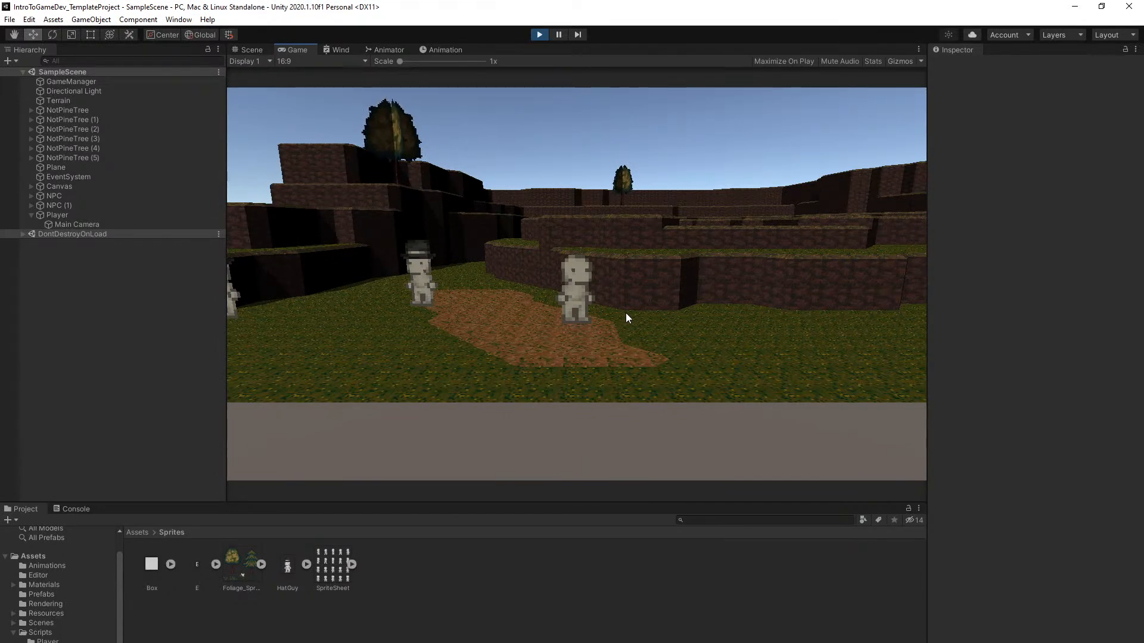
Walk the player up behind the hat-wearing NPC, return to the front edge and continue right to the center
{"action": "key", "text": "w"}
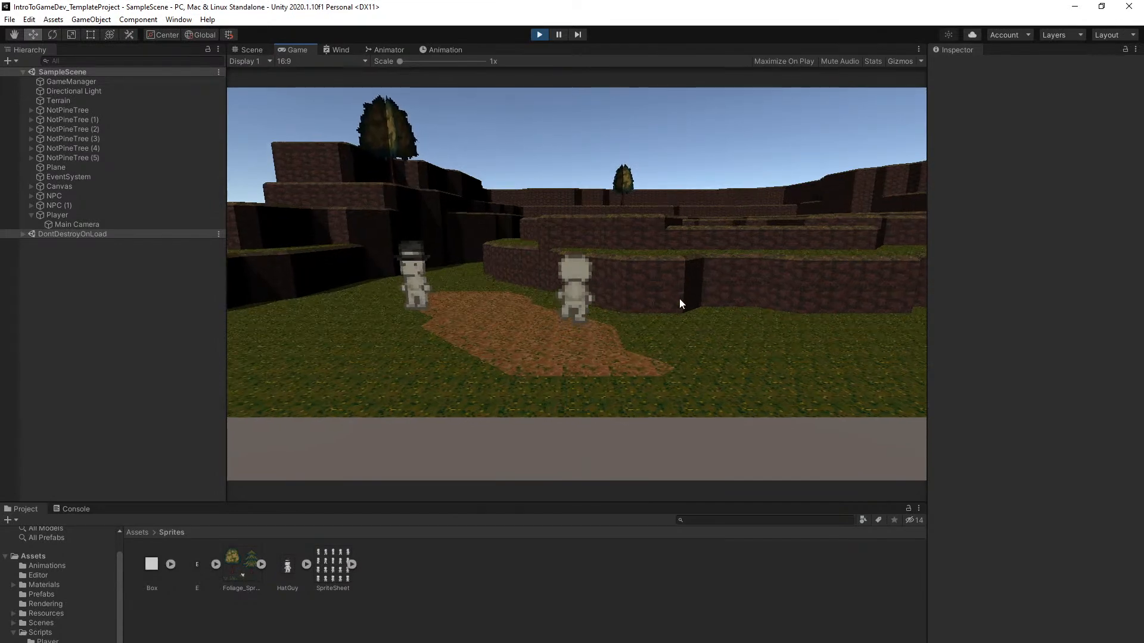
{"action": "key", "text": "w"}
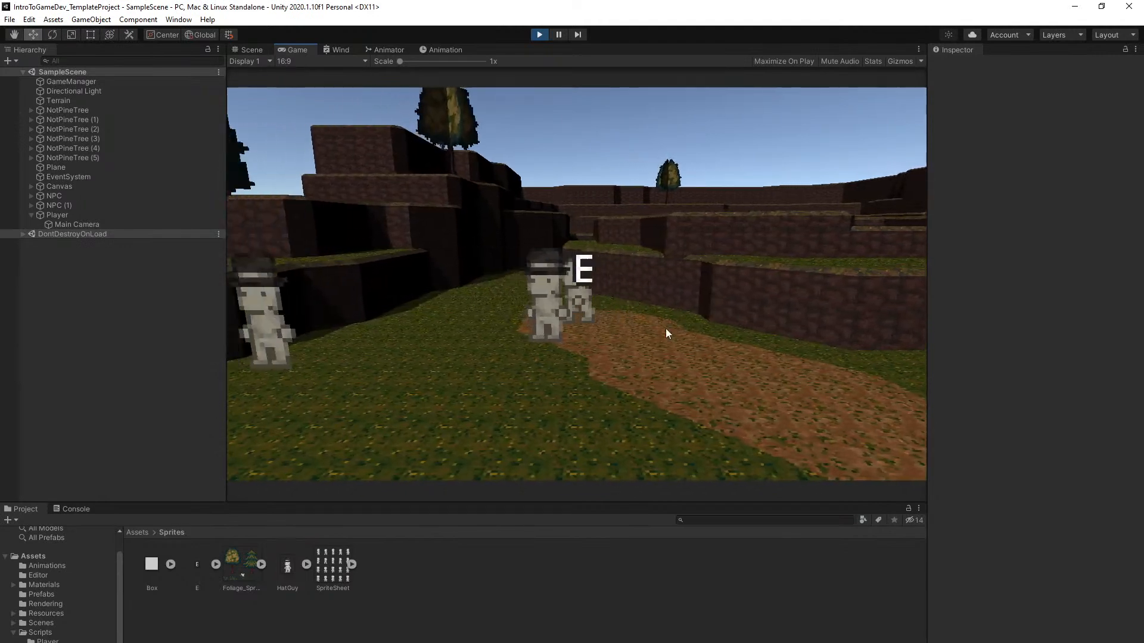
{"action": "key", "text": "s"}
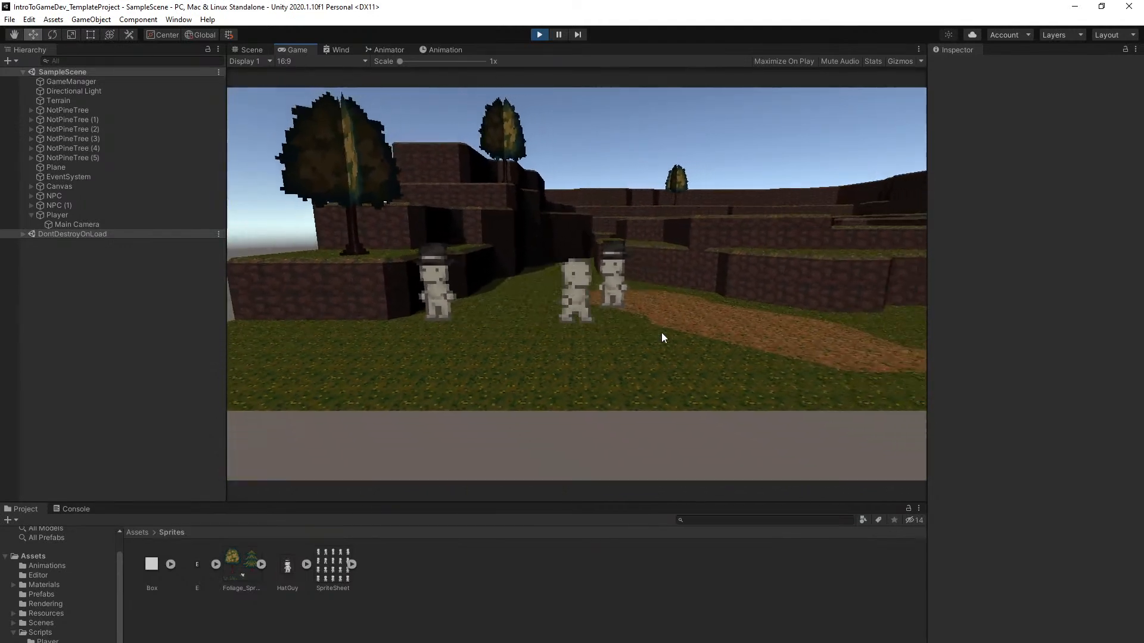
{"action": "key", "text": "d"}
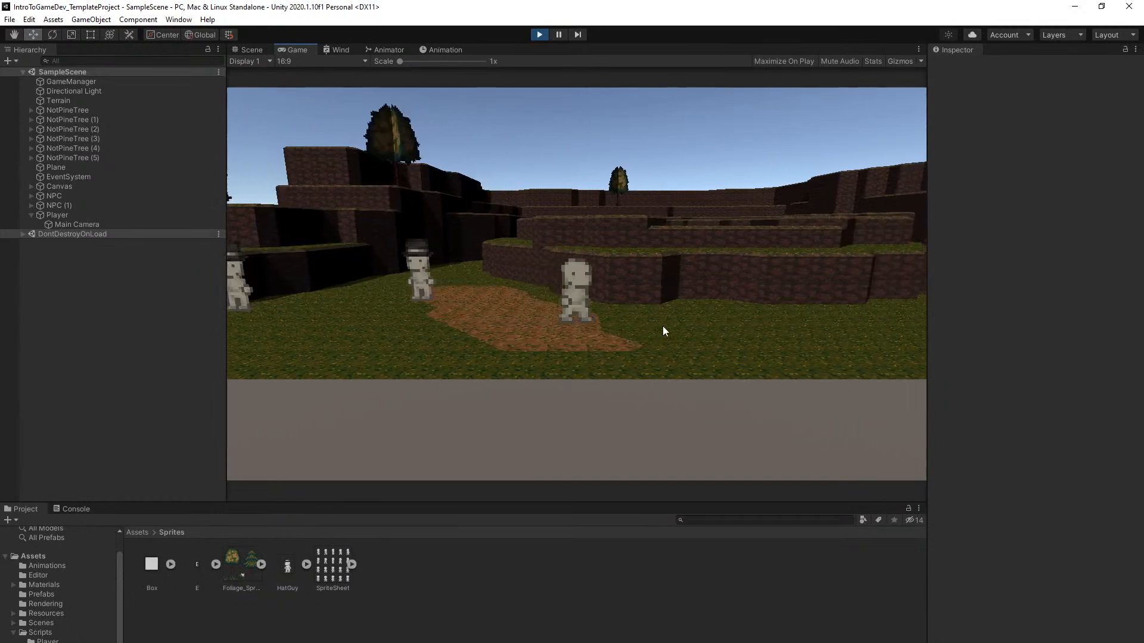
{"action": "key", "text": "d"}
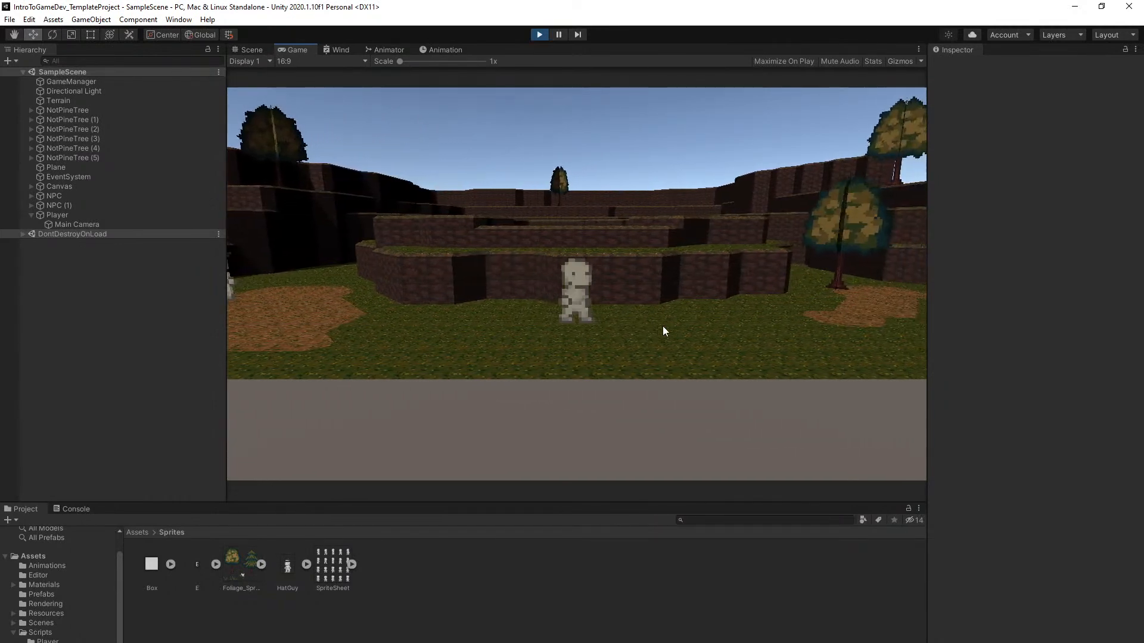
Walk the player left along the front edge and up between the two hat-wearing NPCs to check the animations
{"action": "key", "text": "a"}
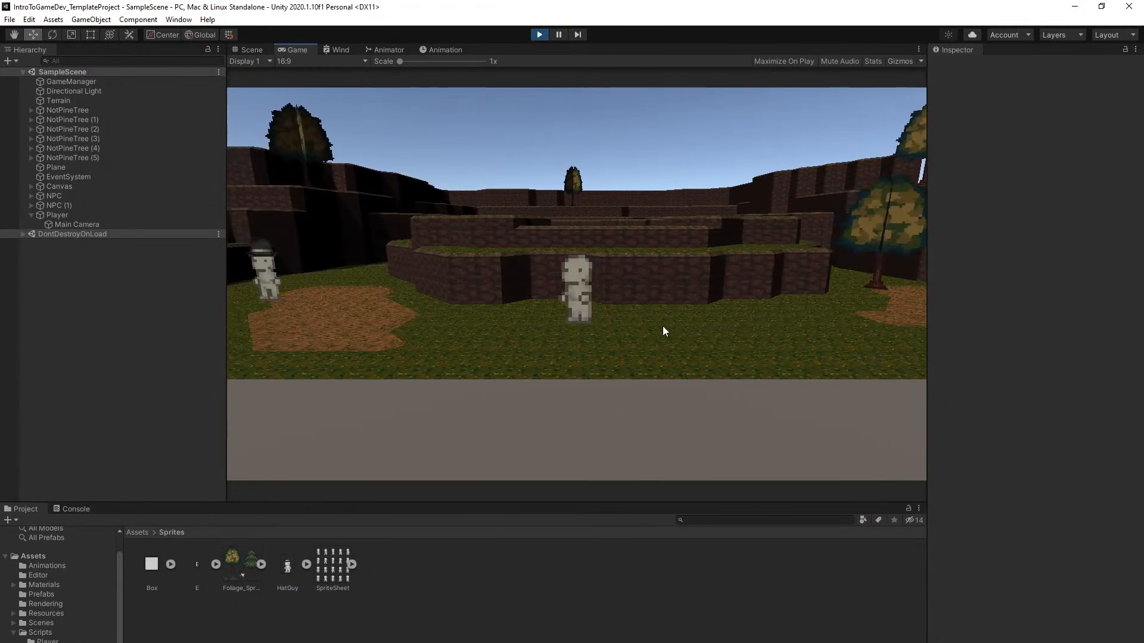
{"action": "key", "text": "a"}
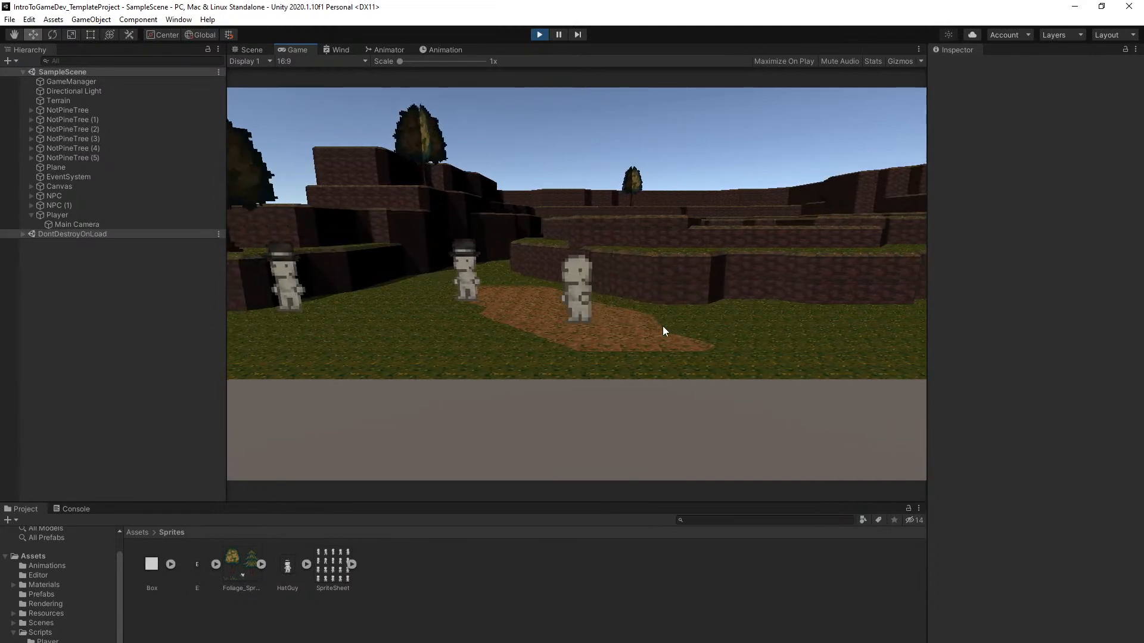
{"action": "key", "text": "w"}
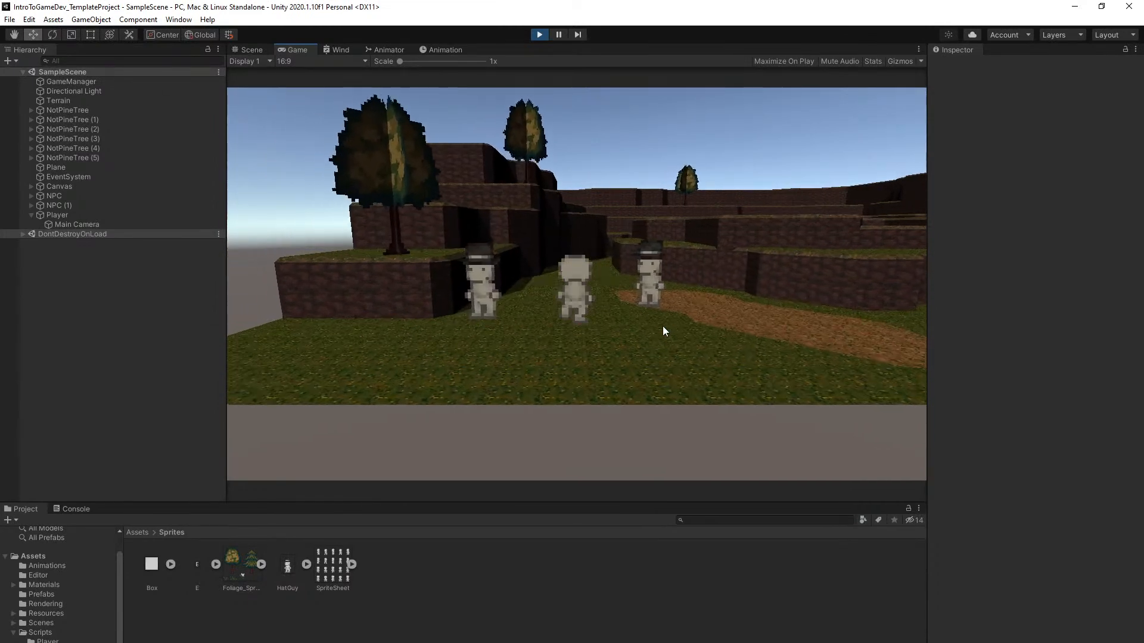
{"action": "key", "text": "w"}
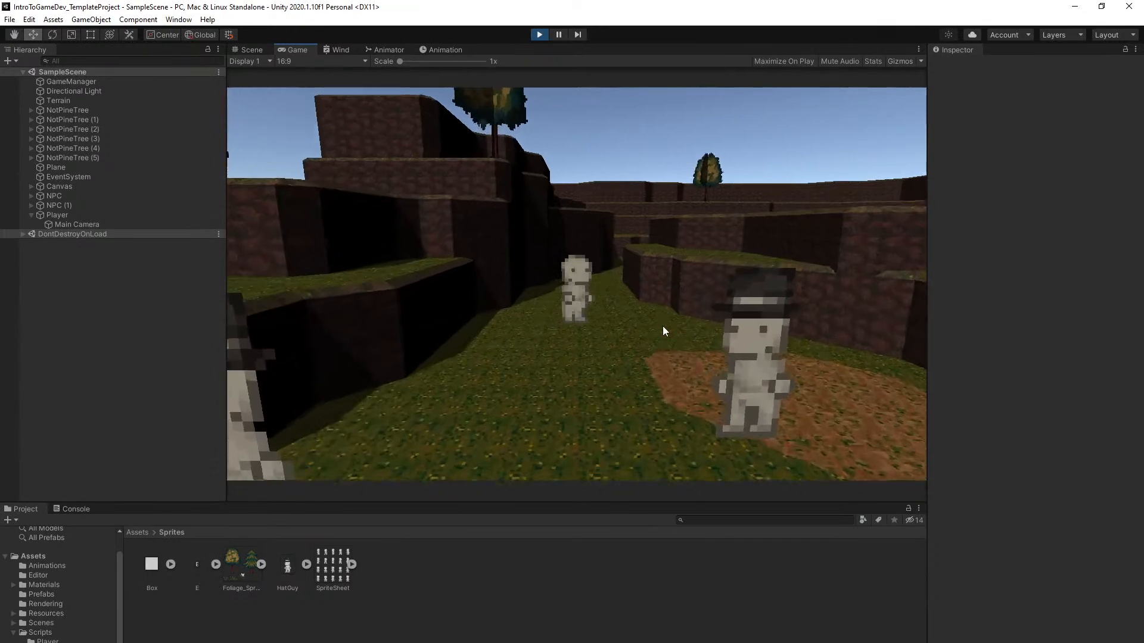
Walk the player back from behind the NPCs to the front edge and right to face the central terraces
{"action": "key", "text": "s"}
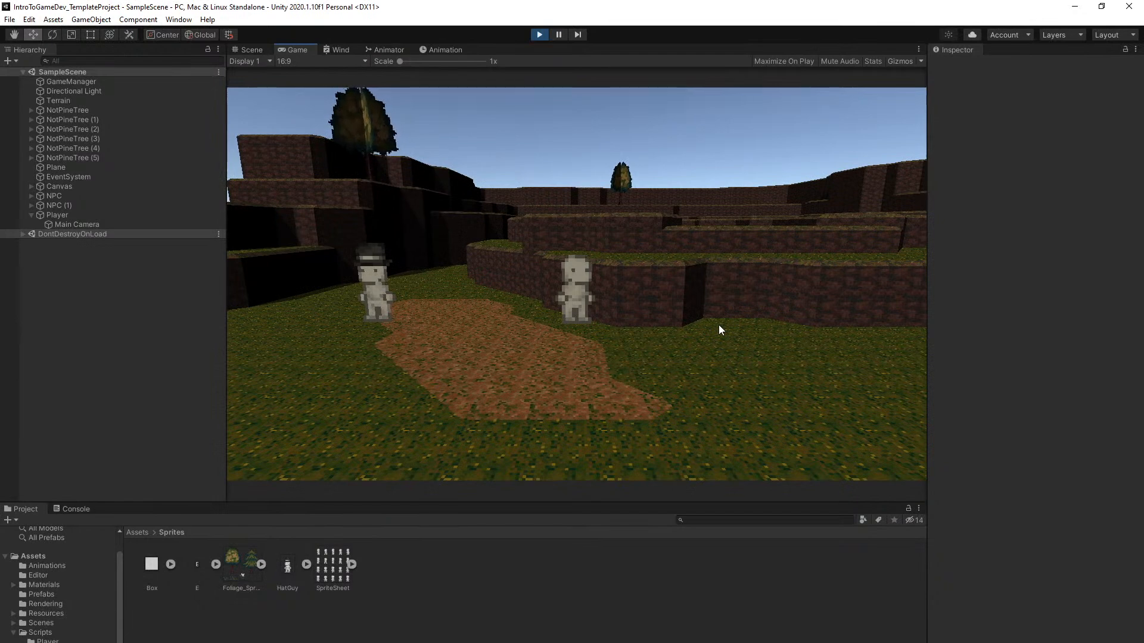
{"action": "key", "text": "s"}
{"action": "key", "text": "s"}
{"action": "key", "text": "d"}
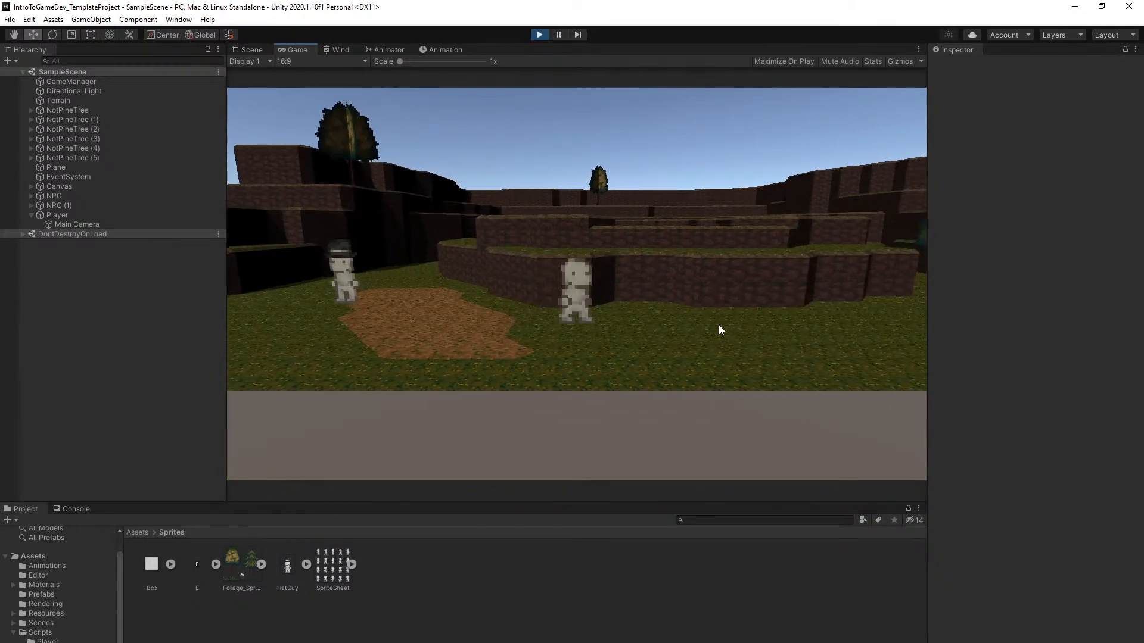
{"action": "key", "text": "d"}
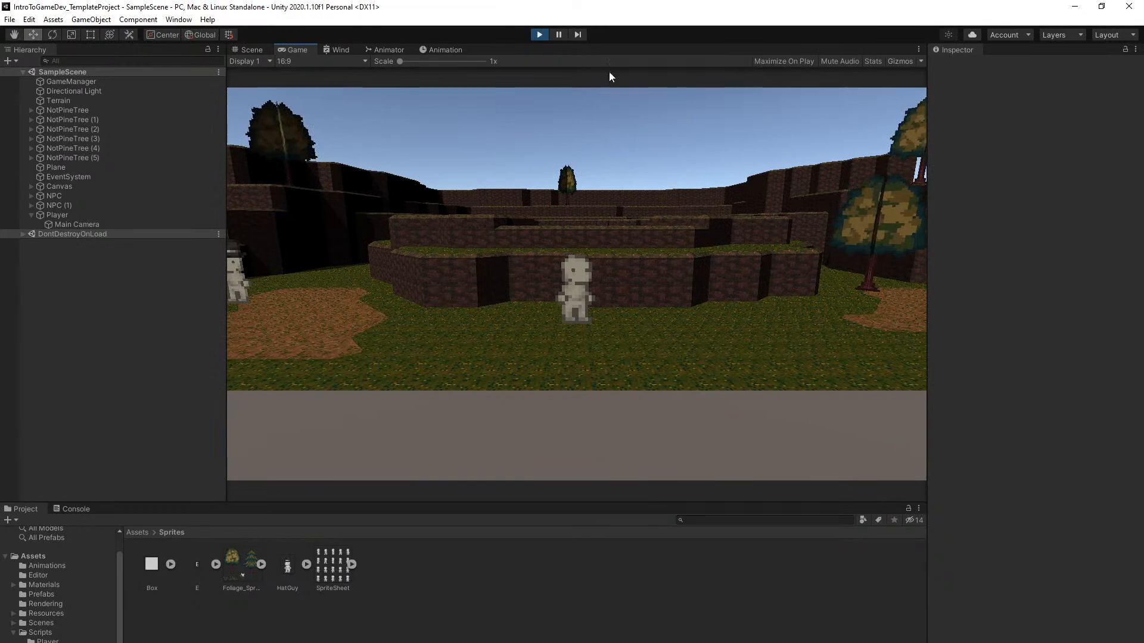
Stop play mode, return to the Scene view and collapse the Player's children in the hierarchy
{"action": "left_click", "coordinate": [538, 35]}
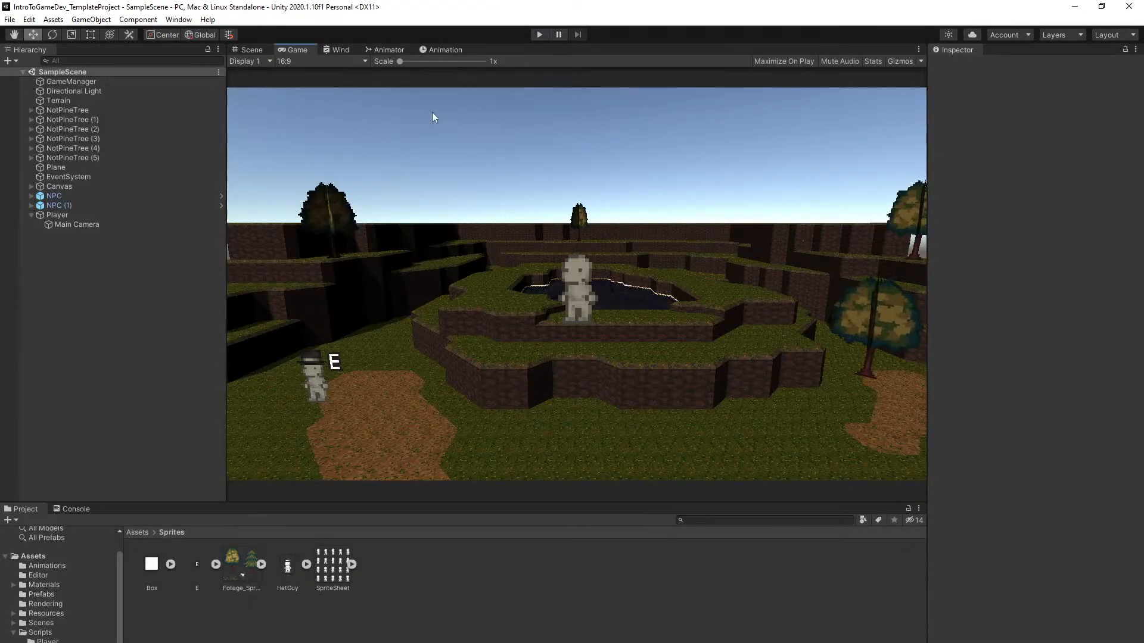
{"action": "left_click", "coordinate": [267, 50]}
{"action": "left_click", "coordinate": [31, 215]}
{"action": "key", "text": "a"}
{"action": "right_click_drag", "start_coordinate": [554, 299], "coordinate": [531, 327]}
{"action": "key", "text": "s"}
{"action": "key", "text": "d"}
{"action": "key", "text": "a"}
{"action": "key", "text": "w"}
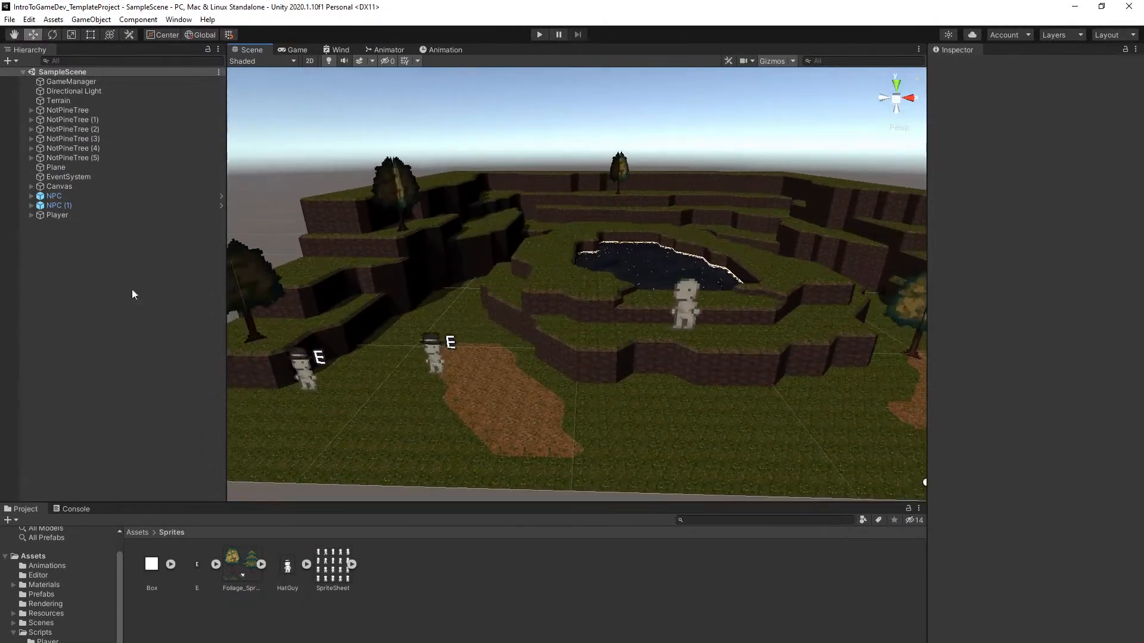
Add a Particle System effect to the scene and save the scene
{"action": "right_click", "coordinate": [103, 271]}
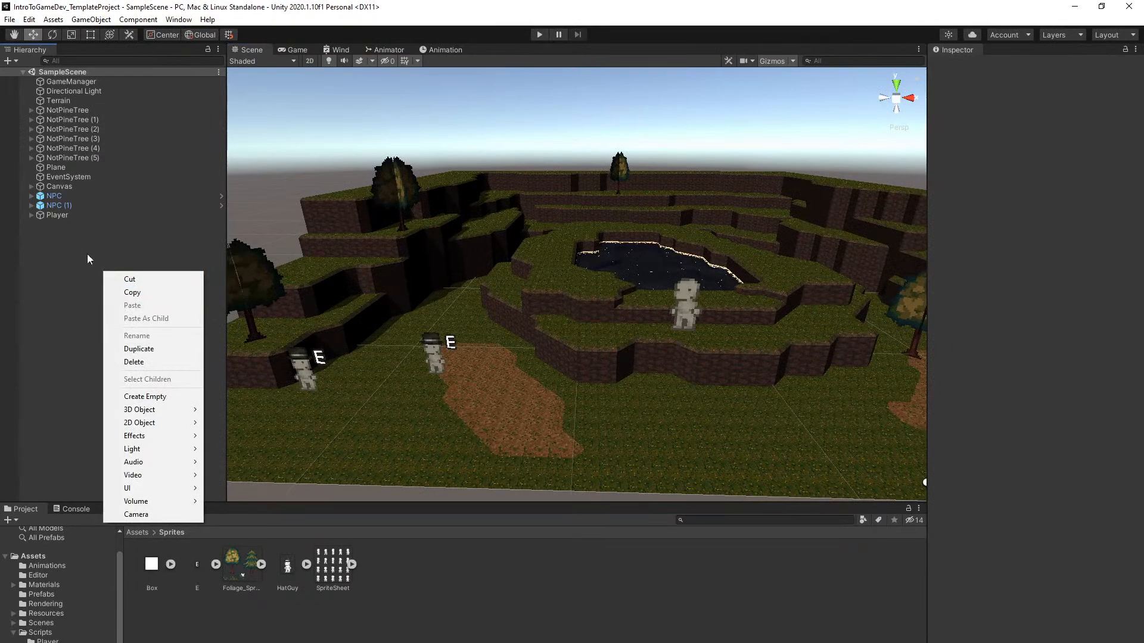
{"action": "right_click", "coordinate": [55, 239]}
{"action": "right_click", "coordinate": [54, 240]}
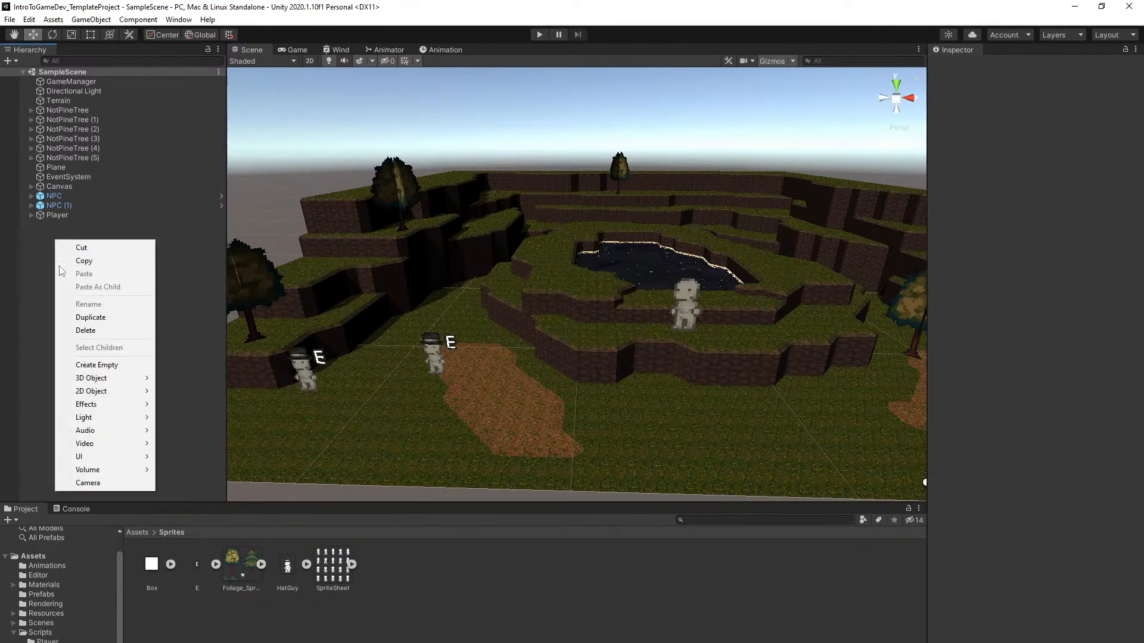
{"action": "mouse_move", "coordinate": [91, 408]}
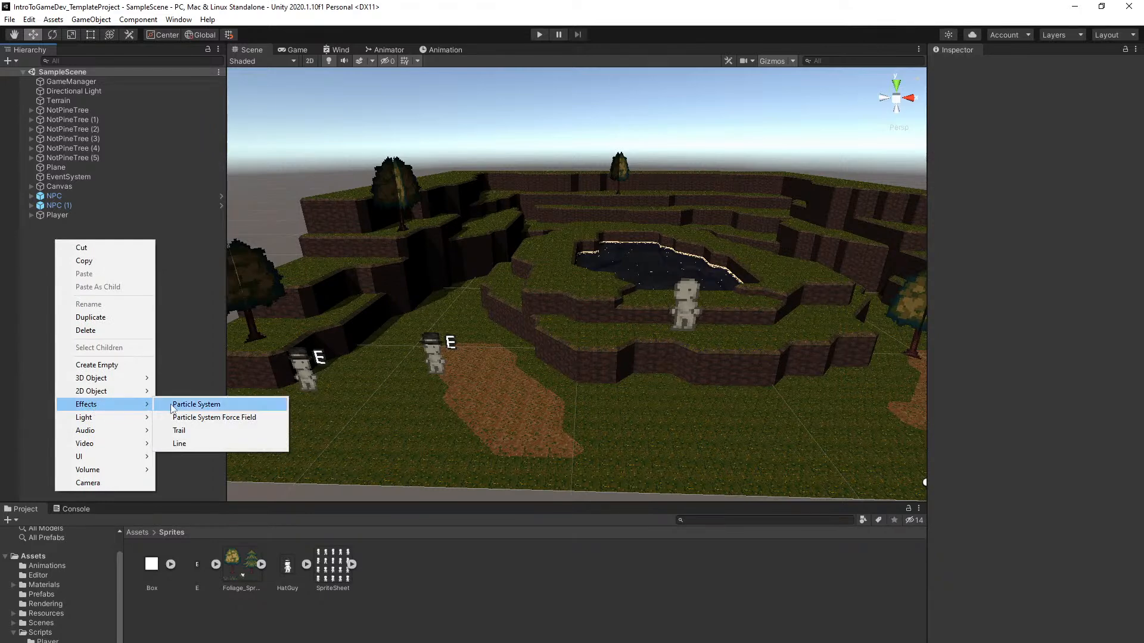
{"action": "left_click", "coordinate": [196, 404]}
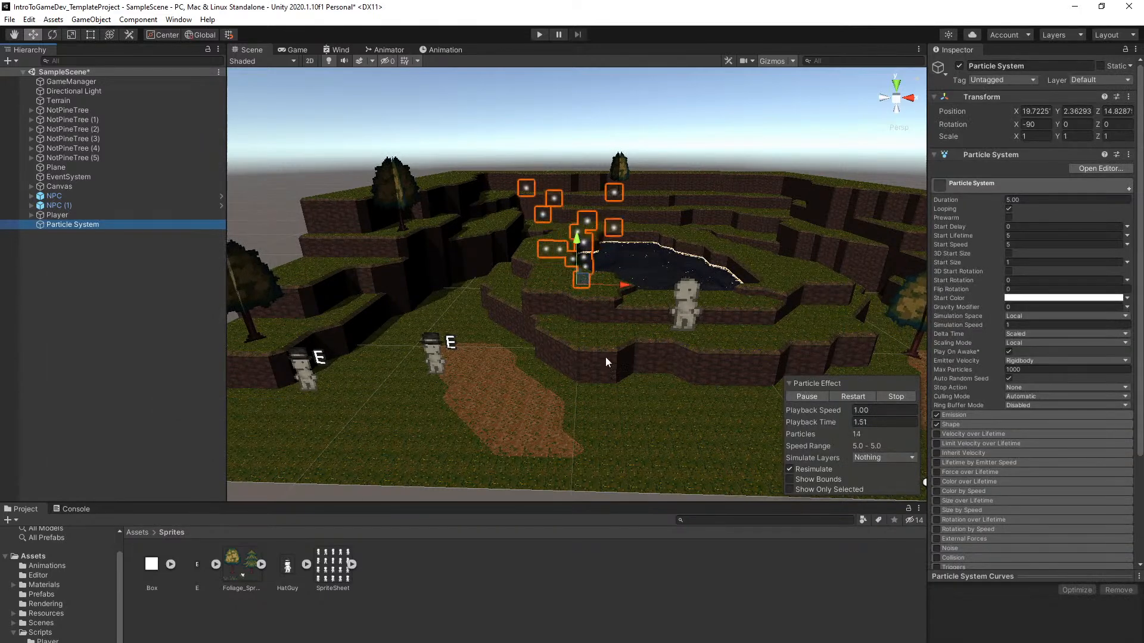
{"action": "right_click_drag", "start_coordinate": [582, 358], "coordinate": [594, 320]}
{"action": "key", "text": "w"}
{"action": "key", "text": "w"}
{"action": "key", "text": "s"}
{"action": "key", "text": "ctrl+s"}
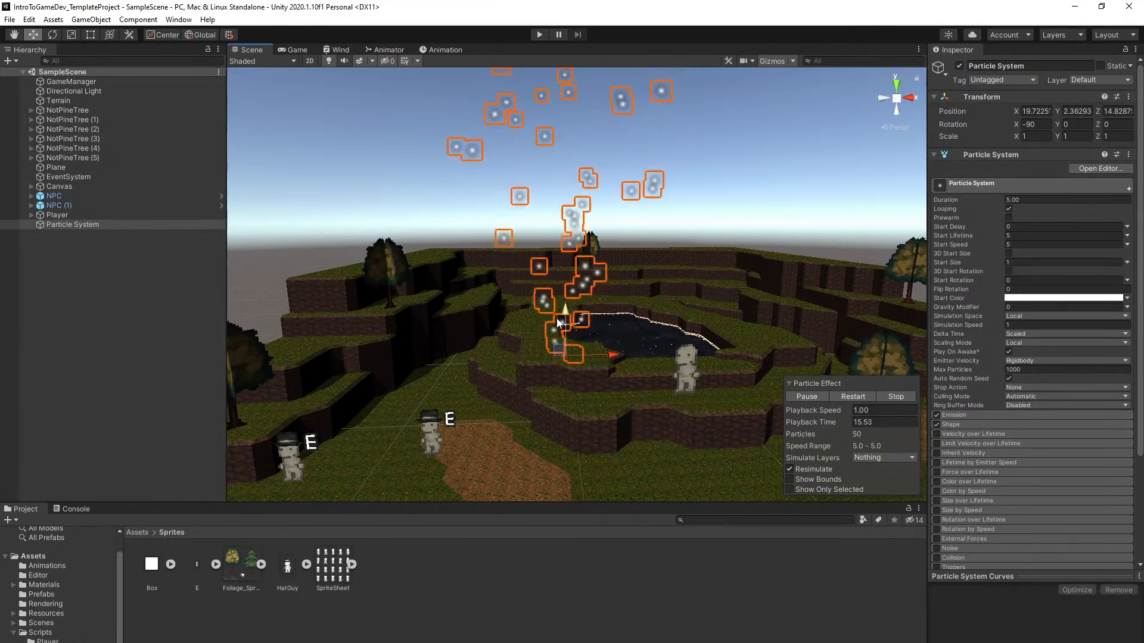
Expand the particle system's Emission and Shape modules, set Gravity Modifier to 0.5 and raise the emitter to about Y 8.58
{"action": "left_click_drag", "start_coordinate": [589, 341], "coordinate": [623, 372], "text": "alt"}
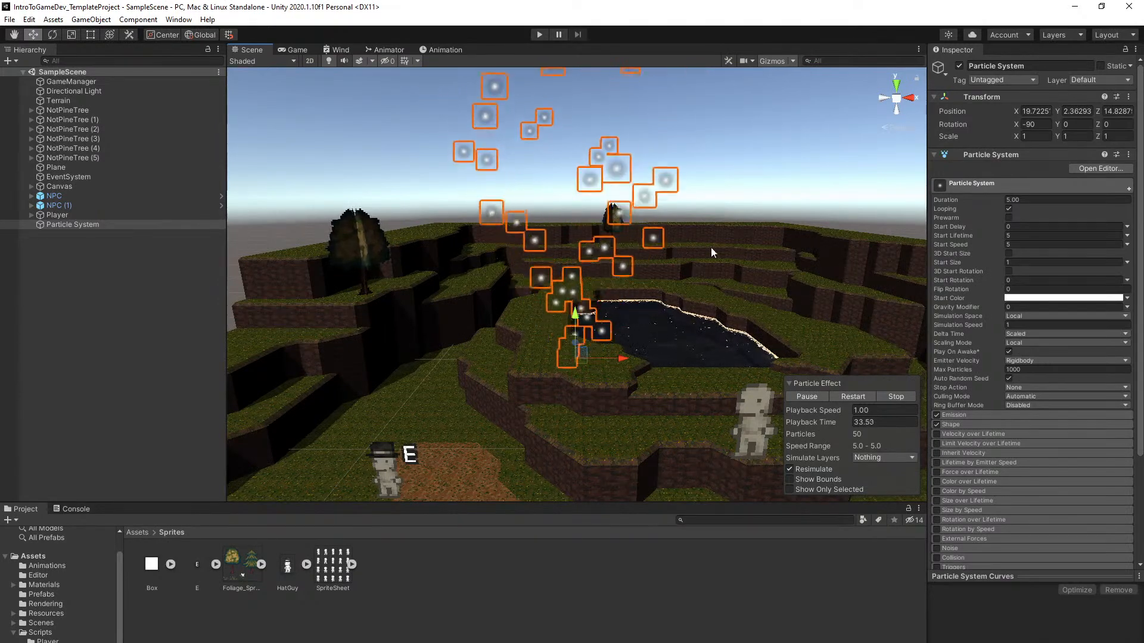
{"action": "right_click_drag", "start_coordinate": [637, 376], "coordinate": [628, 411]}
{"action": "key", "text": "w"}
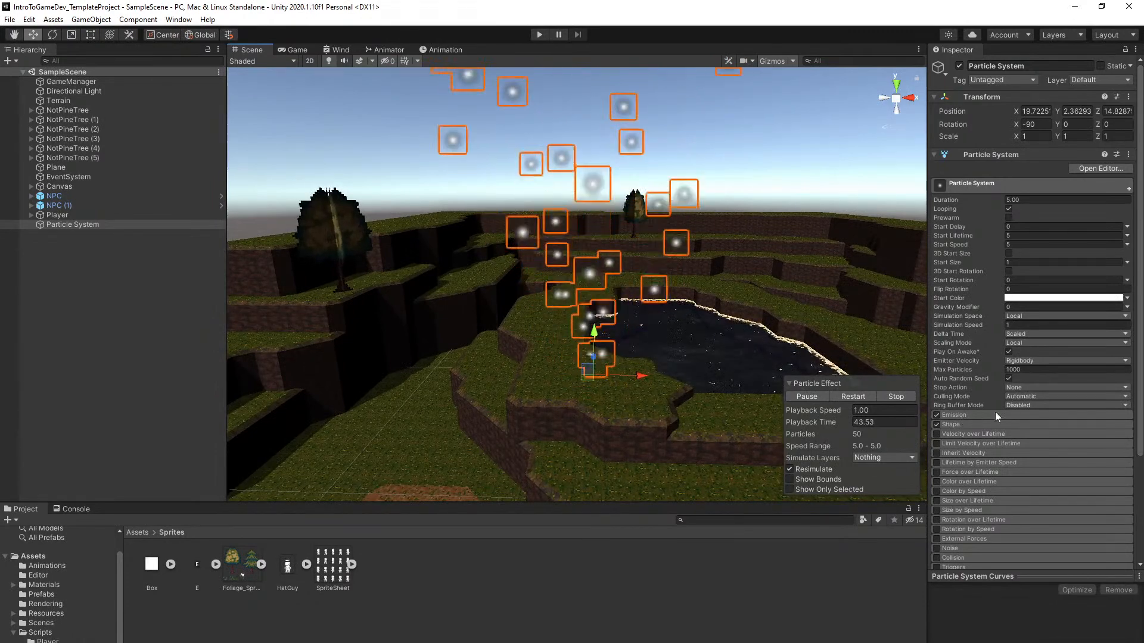
{"action": "left_click", "coordinate": [970, 424]}
{"action": "left_click", "coordinate": [966, 416]}
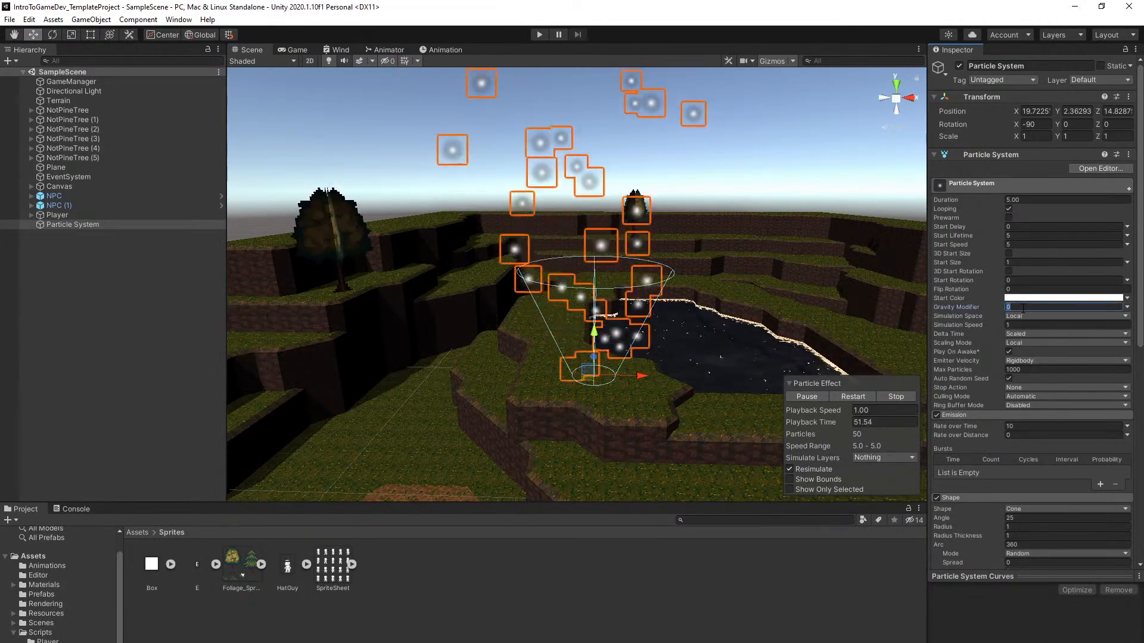
{"action": "type", "text": "1"}
{"action": "key", "text": "BackSpace"}
{"action": "type", "text": "0.5"}
{"action": "left_click_drag", "start_coordinate": [594, 339], "coordinate": [597, 236]}
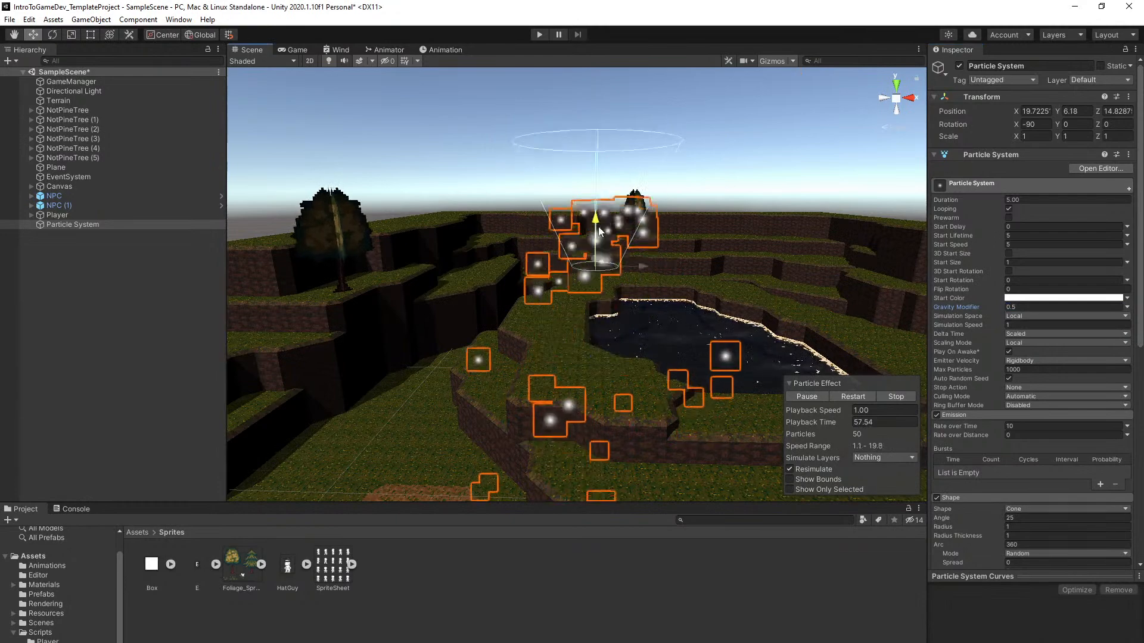
Enlarge the emitter Shape's scale to about 6.5 on X and 5.19 on Z
{"action": "scroll", "coordinate": [1013, 441], "scroll_direction": "down", "scroll_amount": 5}
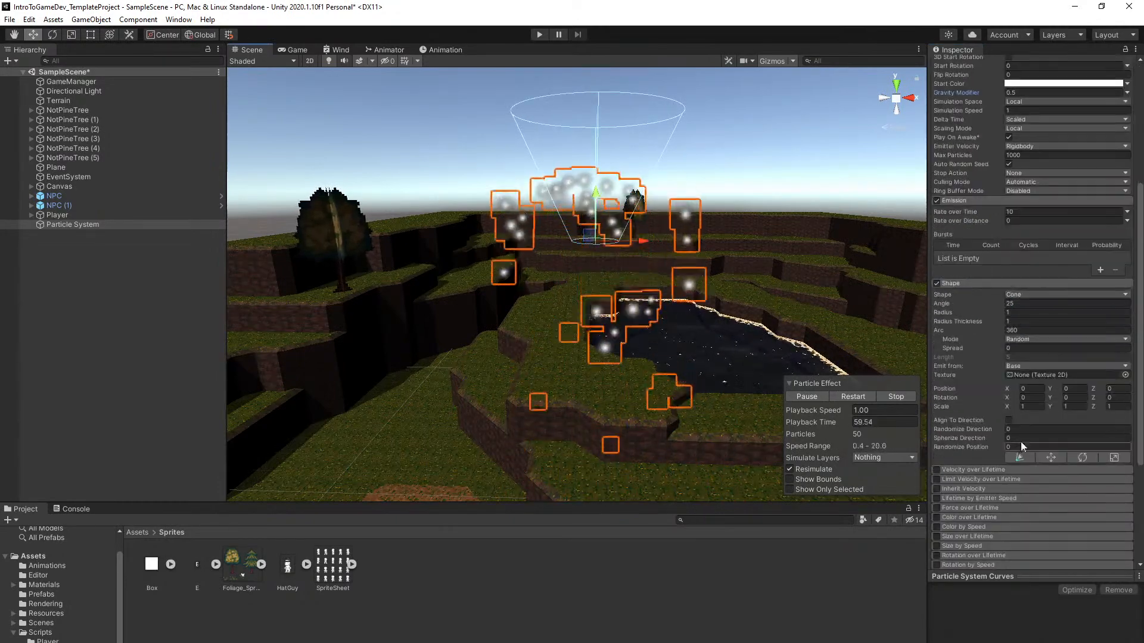
{"action": "left_click", "coordinate": [1031, 406]}
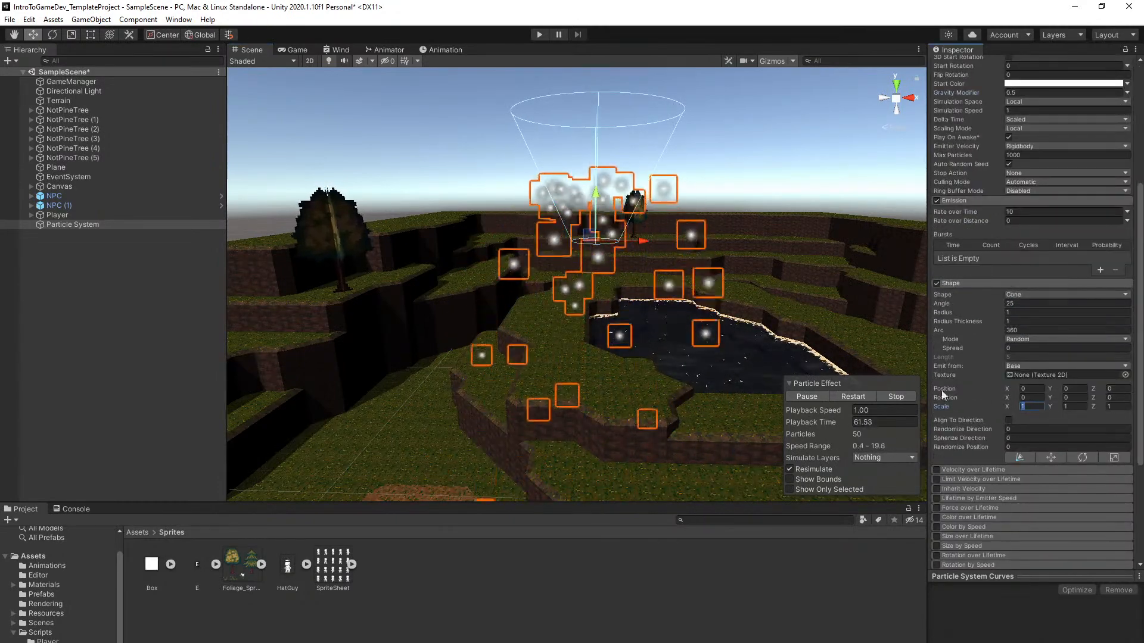
{"action": "scroll", "coordinate": [1028, 374], "scroll_direction": "up", "scroll_amount": 5}
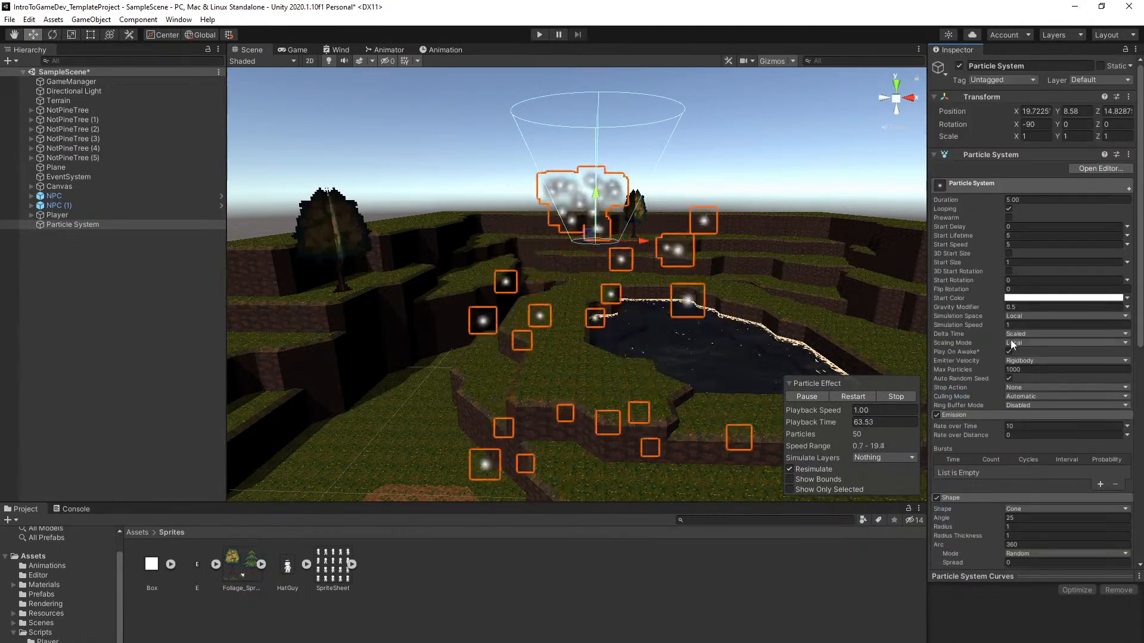
{"action": "scroll", "coordinate": [1010, 340], "scroll_direction": "down", "scroll_amount": 5}
{"action": "key", "text": "s"}
{"action": "right_click_drag", "start_coordinate": [783, 353], "coordinate": [780, 349]}
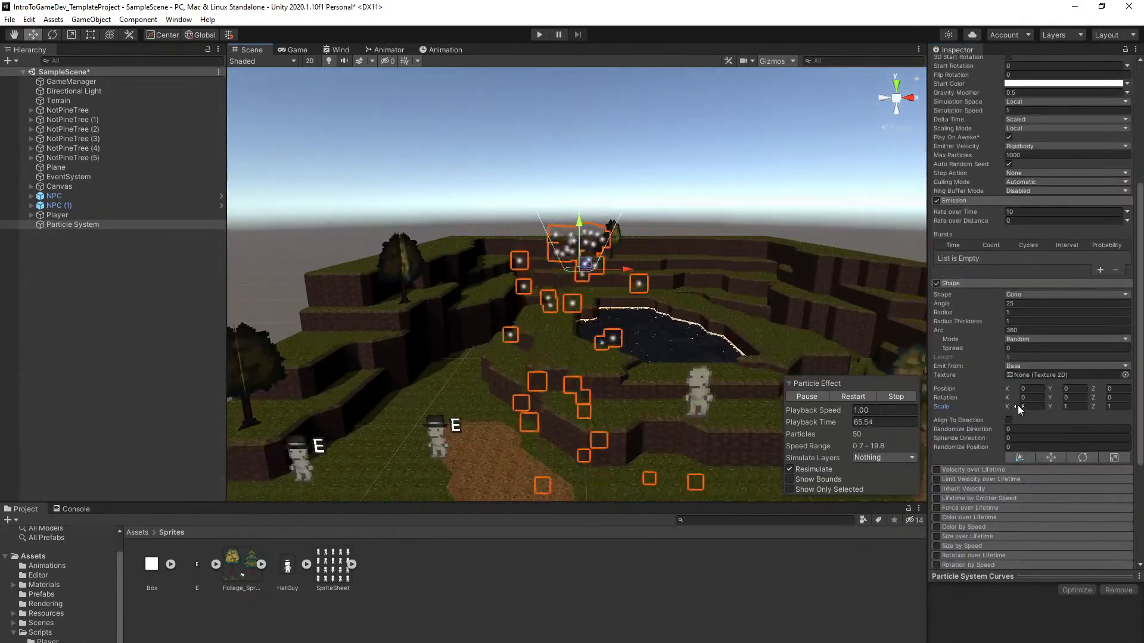
{"action": "left_click_drag", "start_coordinate": [1009, 402], "coordinate": [48, 416]}
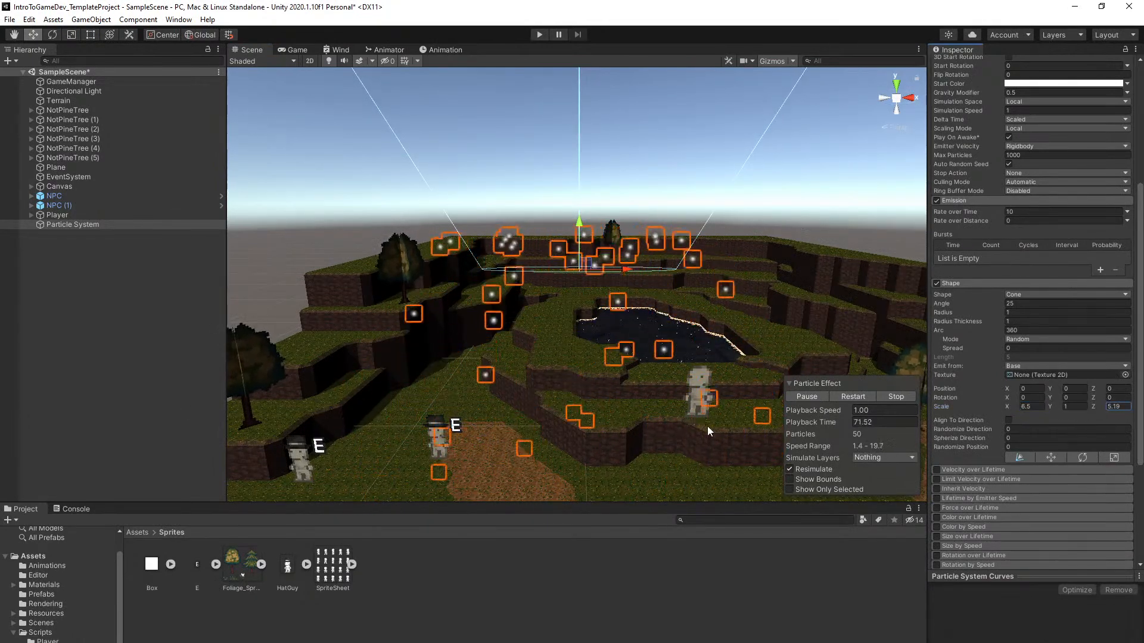
Set the emitter Shape's scale to 7 on X, Z and Y, saving the scene along the way
{"action": "left_click", "coordinate": [1033, 409]}
{"action": "double_click", "coordinate": [1031, 408]}
{"action": "type", "text": "7"}
{"action": "double_click", "coordinate": [1113, 406]}
{"action": "type", "text": "7"}
{"action": "key", "text": "ctrl+s"}
{"action": "left_click_drag", "start_coordinate": [644, 342], "coordinate": [459, 387], "text": "alt"}
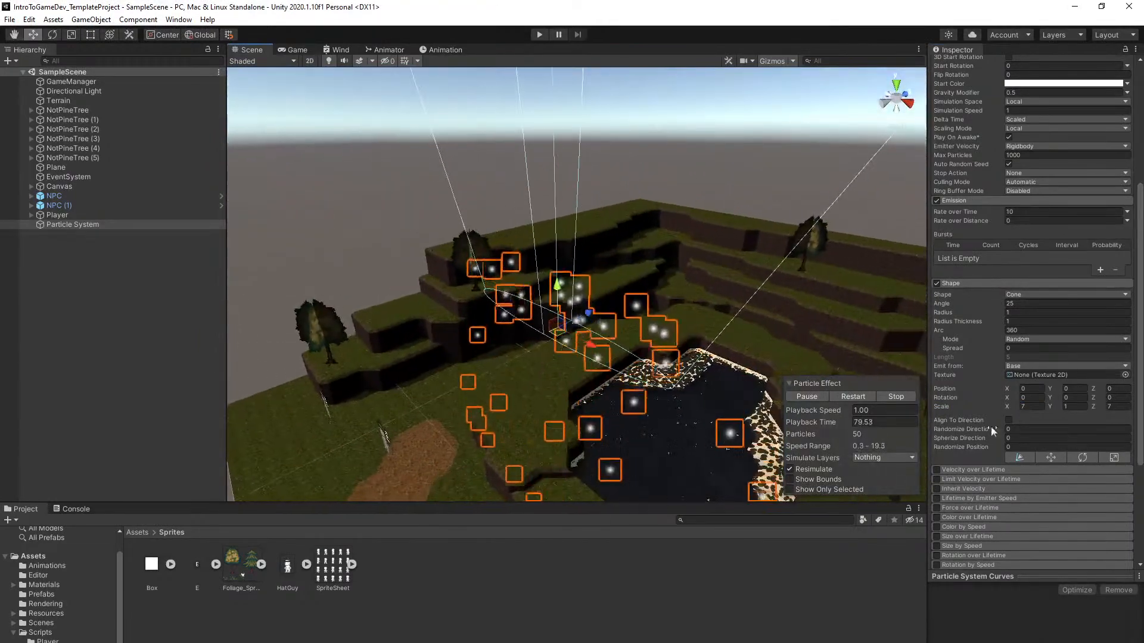
{"action": "left_click", "coordinate": [1077, 406]}
{"action": "type", "text": "7"}
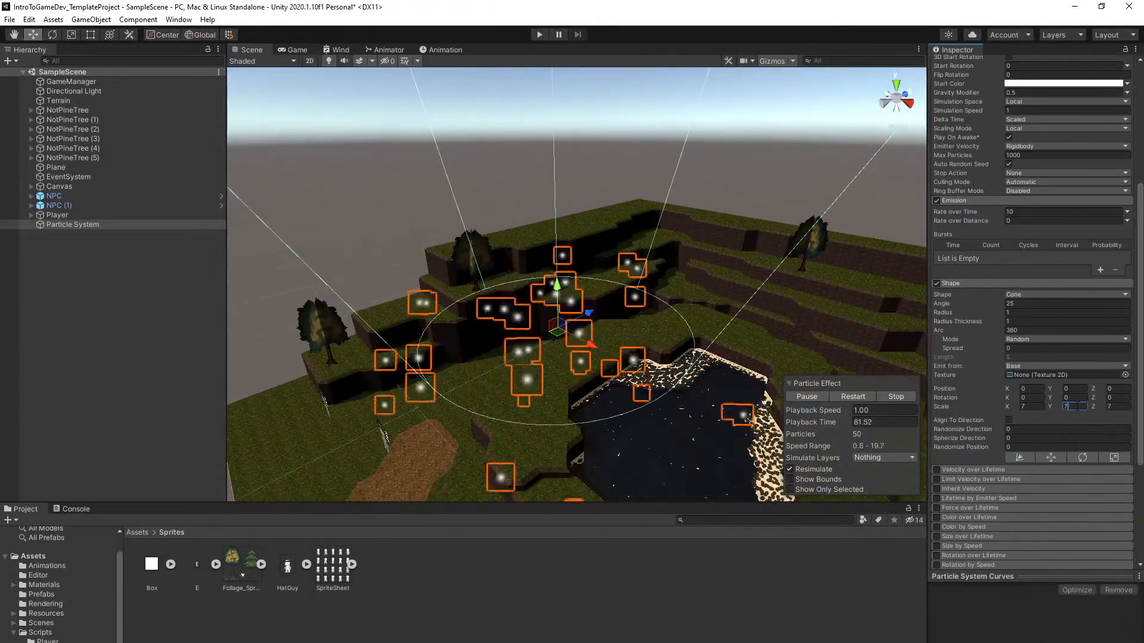
Move the particle emitter horizontally to about X 12.65, Z 10.22, behind the two NPCs
{"action": "right_click_drag", "start_coordinate": [658, 340], "coordinate": [614, 350]}
{"action": "left_click_drag", "start_coordinate": [632, 313], "coordinate": [512, 302]}
{"action": "right_click_drag", "start_coordinate": [512, 303], "coordinate": [730, 268]}
{"action": "key", "text": "s"}
Set the particles' Start Size to 0.3, Start Speed to 1, Gravity Modifier to 0 and Rate over Time to 150, and save
{"action": "scroll", "coordinate": [983, 338], "scroll_direction": "up", "scroll_amount": 6}
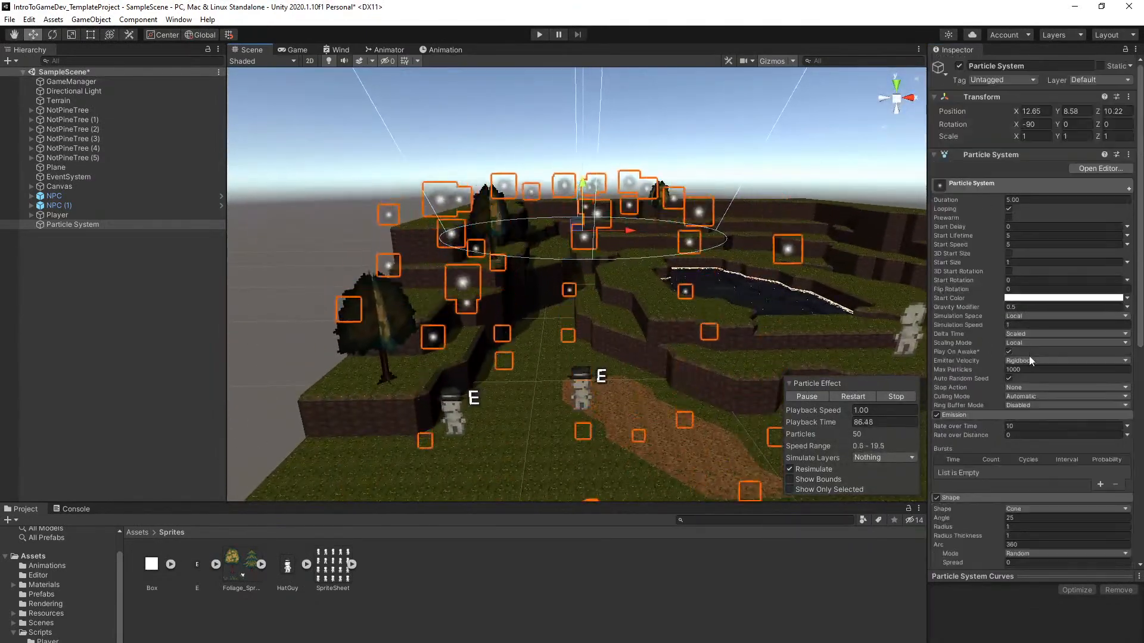
{"action": "left_click", "coordinate": [1022, 262]}
{"action": "type", "text": "0"}
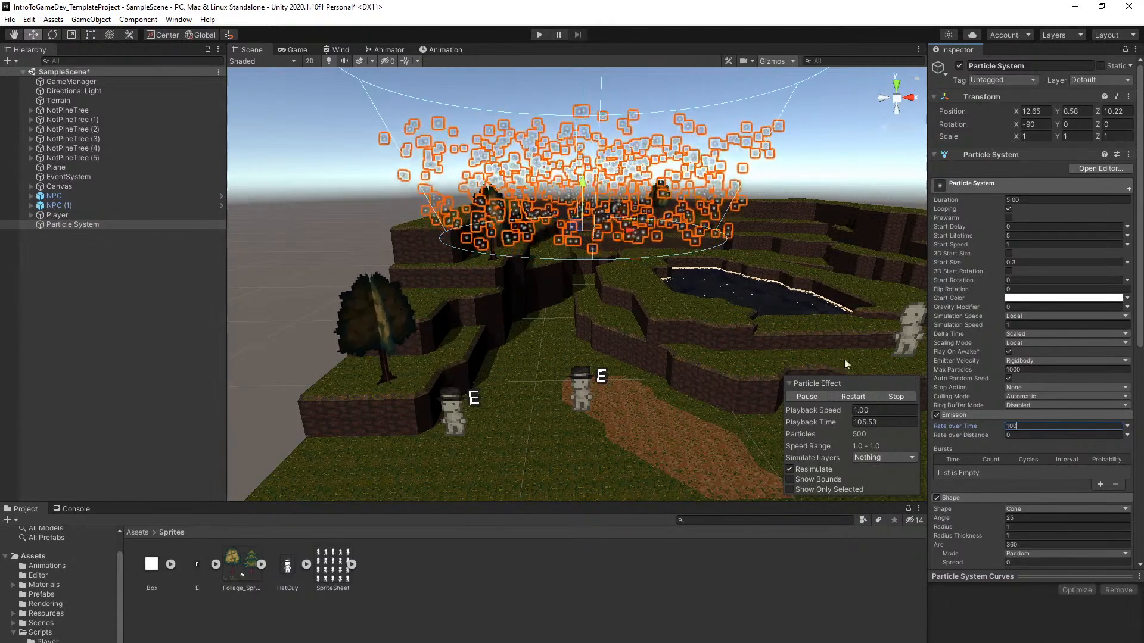
{"action": "key", "text": "BackSpace"}
{"action": "key", "text": "BackSpace"}
{"action": "type", "text": "50"}
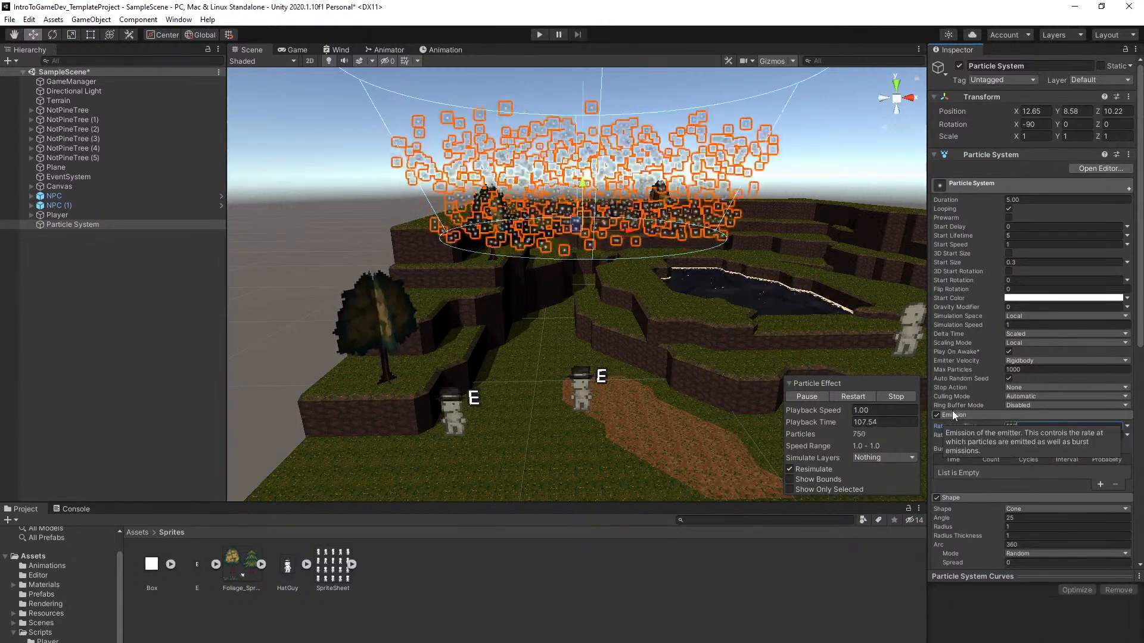
{"action": "key", "text": "ctrl+s"}
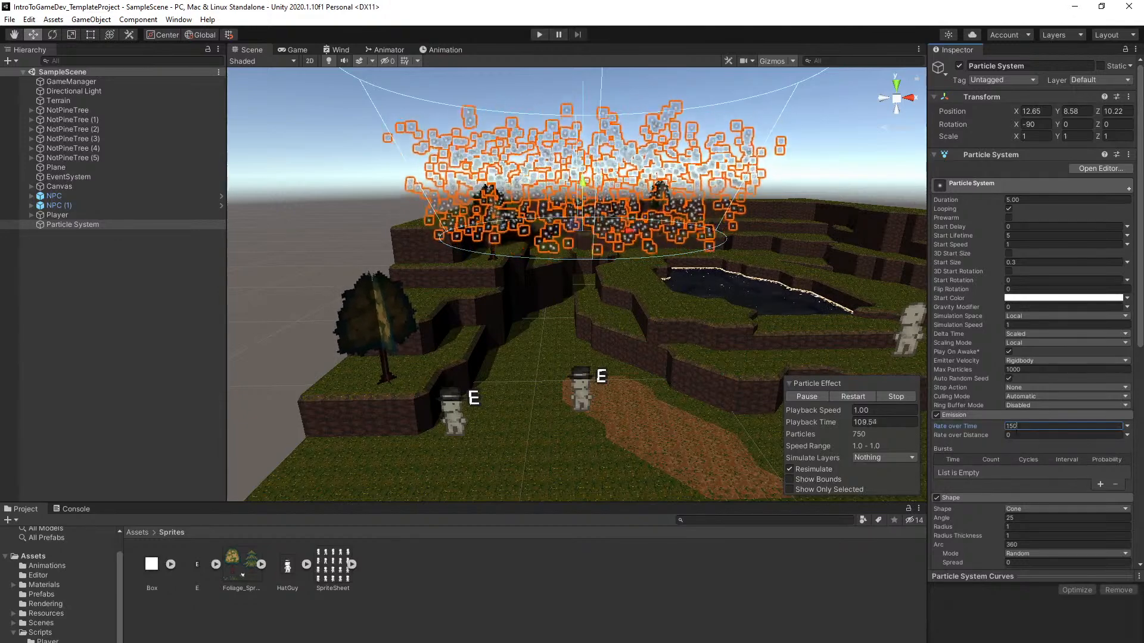
Set the emission Rate over Time to 50 and the Shape's scale to 10 on all axes, and save the scene
{"action": "key", "text": "Delete"}
{"action": "scroll", "coordinate": [1030, 441], "scroll_direction": "down", "scroll_amount": 10}
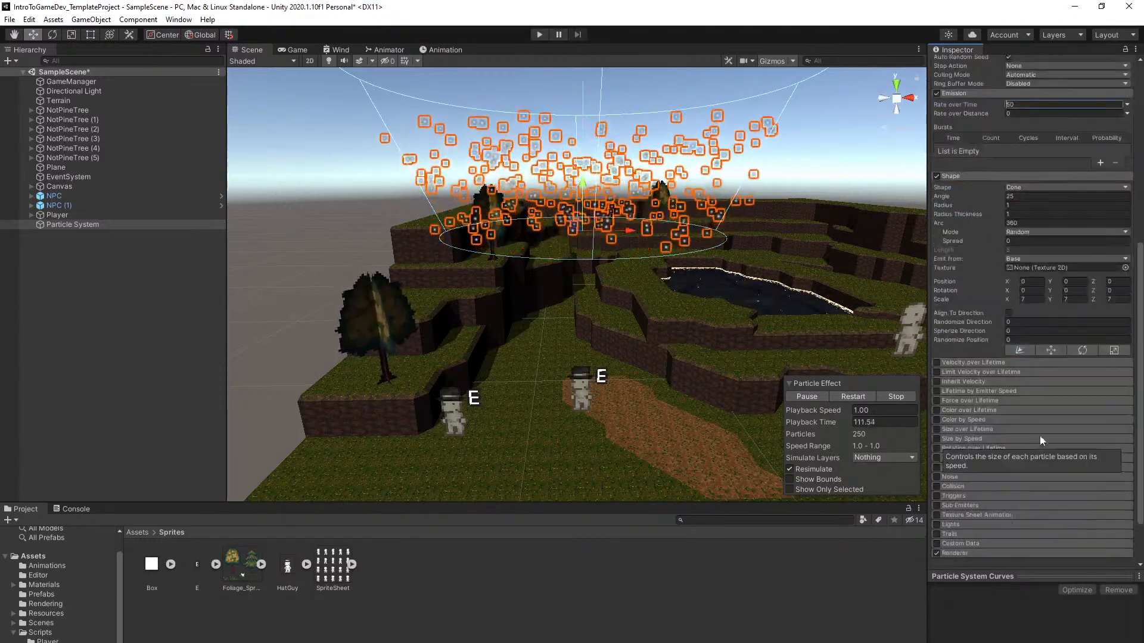
{"action": "left_click", "coordinate": [1032, 299]}
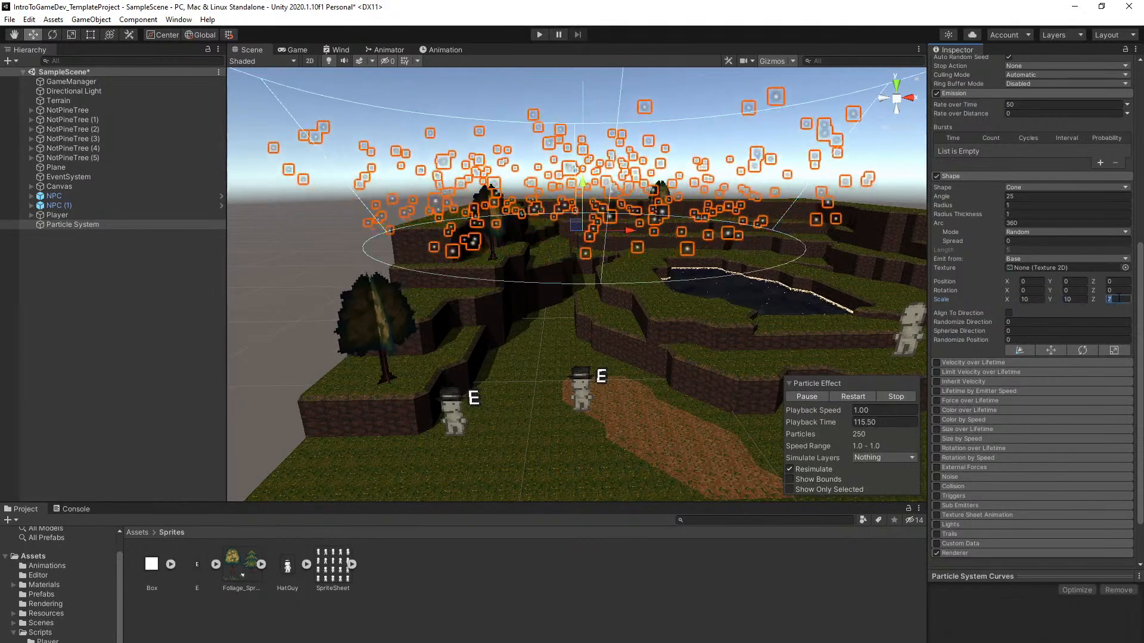
{"action": "key", "text": "ctrl+s"}
Set the particles' Start Speed to 0.5 and save the scene
{"action": "scroll", "coordinate": [1038, 351], "scroll_direction": "up", "scroll_amount": 10}
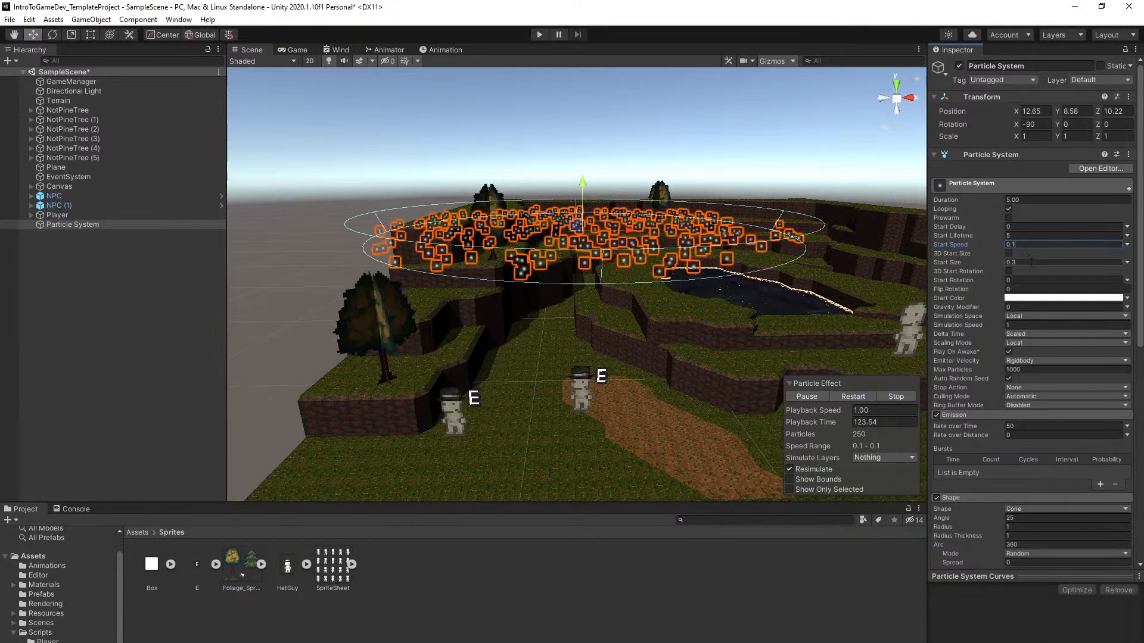
{"action": "key", "text": "BackSpace"}
{"action": "type", "text": "5"}
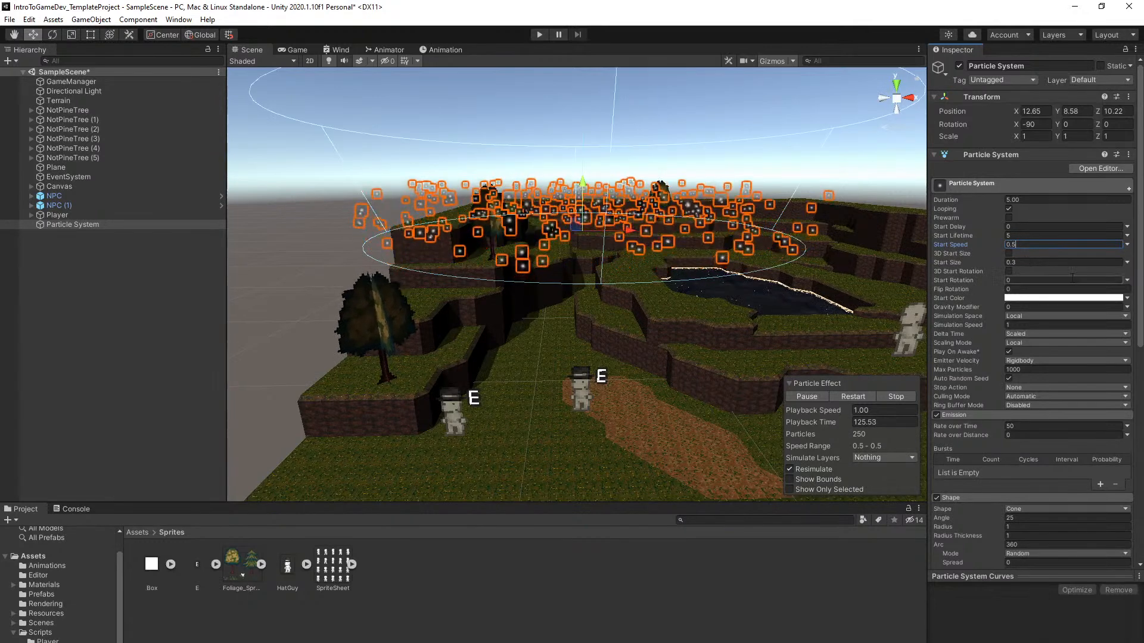
{"action": "key", "text": "ctrl+s"}
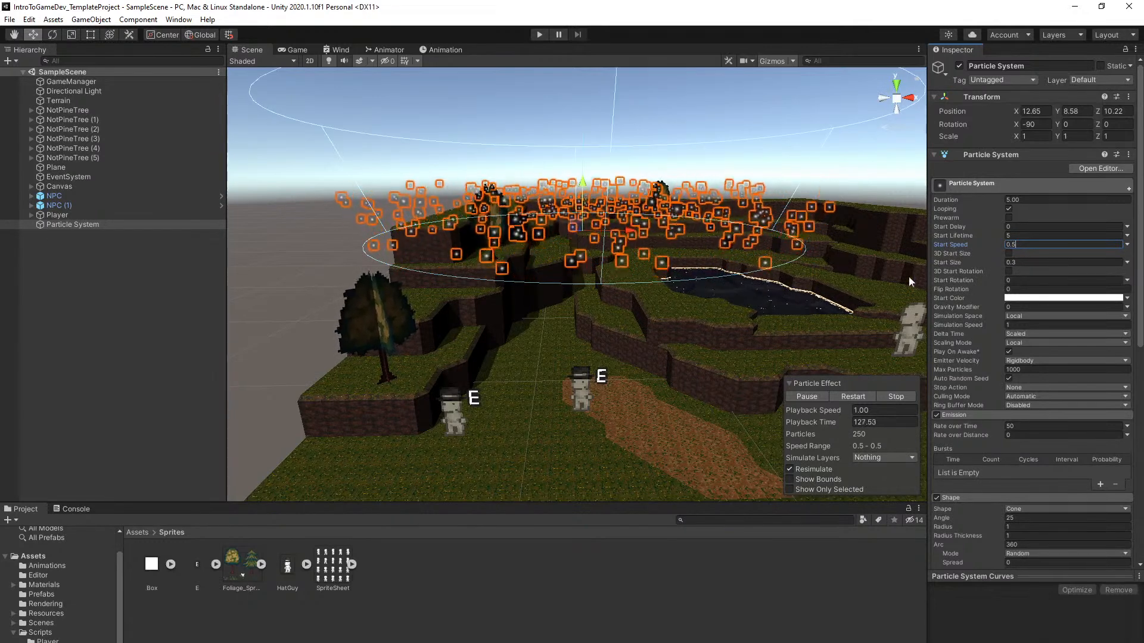
Try Gravity Modifier values of 0.2 and 0.1, settle on 0.05 and save the scene
{"action": "left_click", "coordinate": [1021, 306]}
{"action": "type", "text": "0.2"}
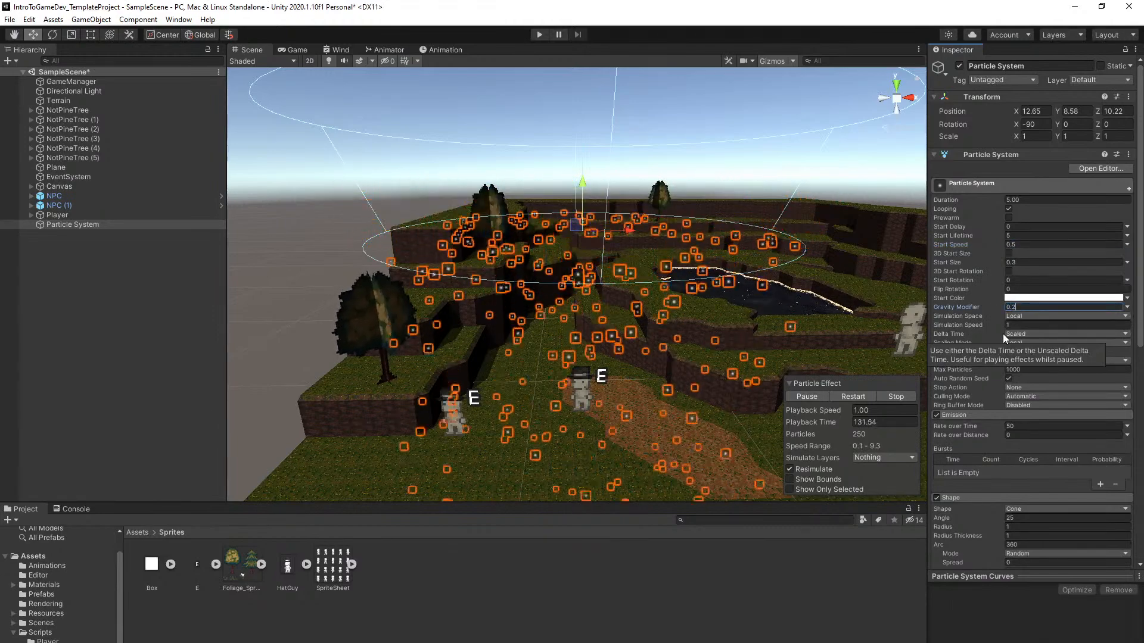
{"action": "key", "text": "BackSpace"}
{"action": "type", "text": "1"}
{"action": "key", "text": "BackSpace"}
{"action": "type", "text": "05"}
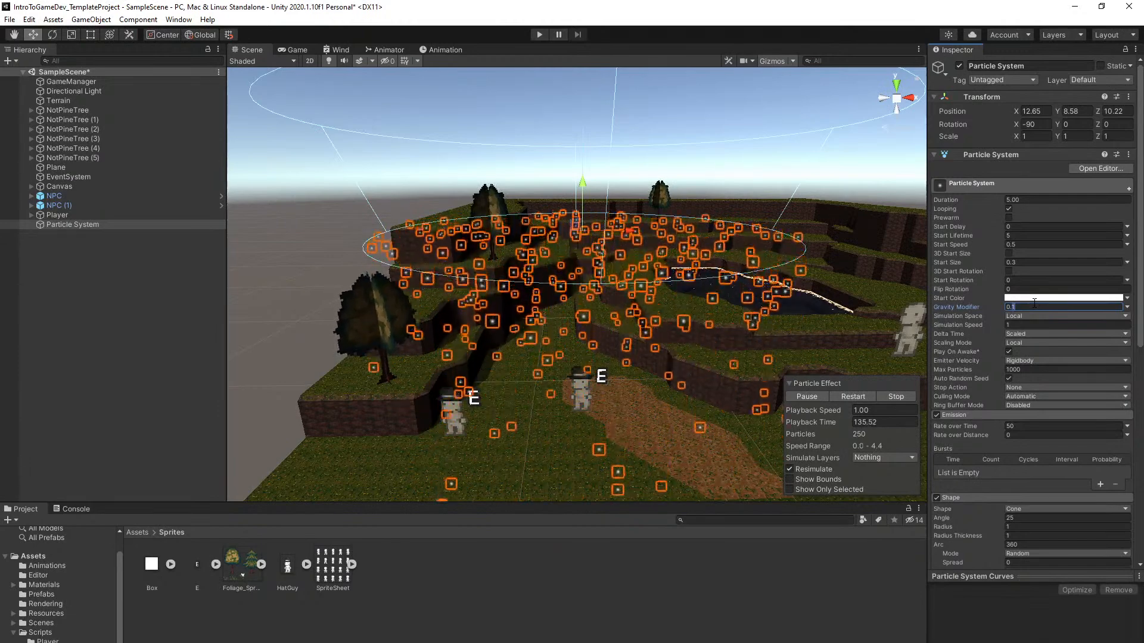
{"action": "key", "text": "ctrl+s"}
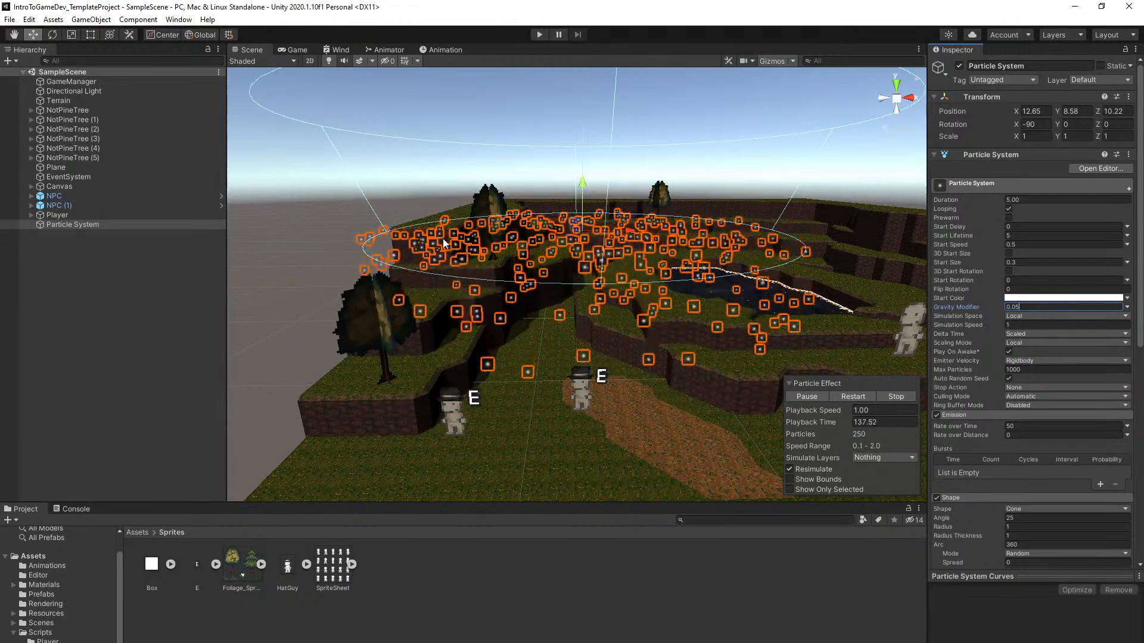
Deselect the particle system to examine the falling particles without selection outlines, and reselect it
{"action": "left_click", "coordinate": [360, 242]}
{"action": "right_click_drag", "start_coordinate": [477, 261], "coordinate": [169, 271]}
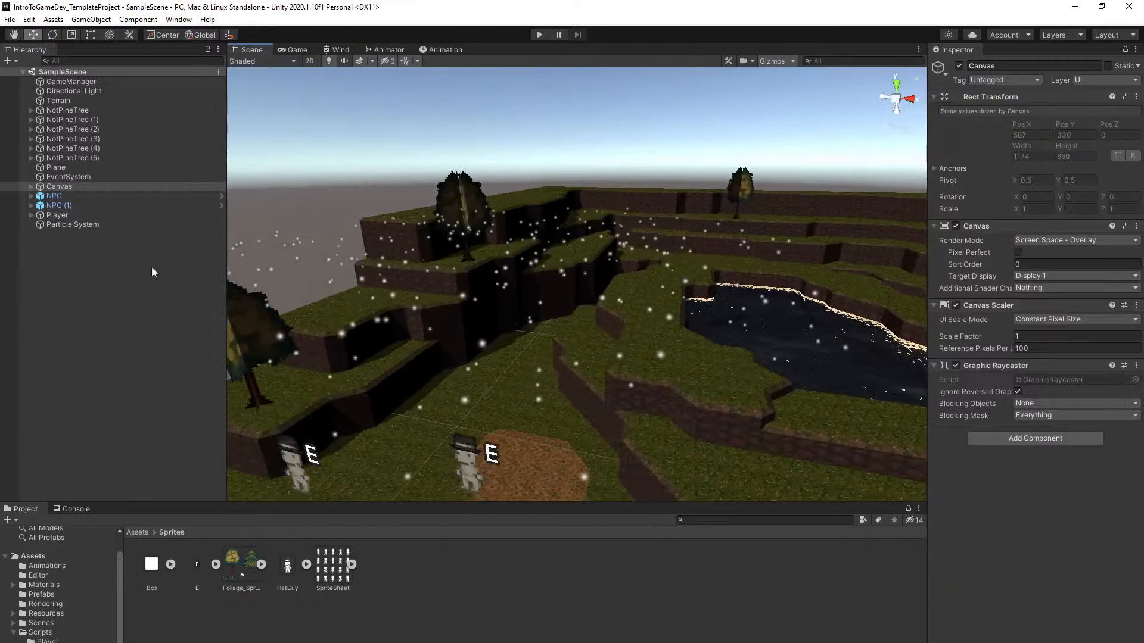
{"action": "left_click", "coordinate": [97, 226]}
{"action": "right_click_drag", "start_coordinate": [411, 280], "coordinate": [428, 282]}
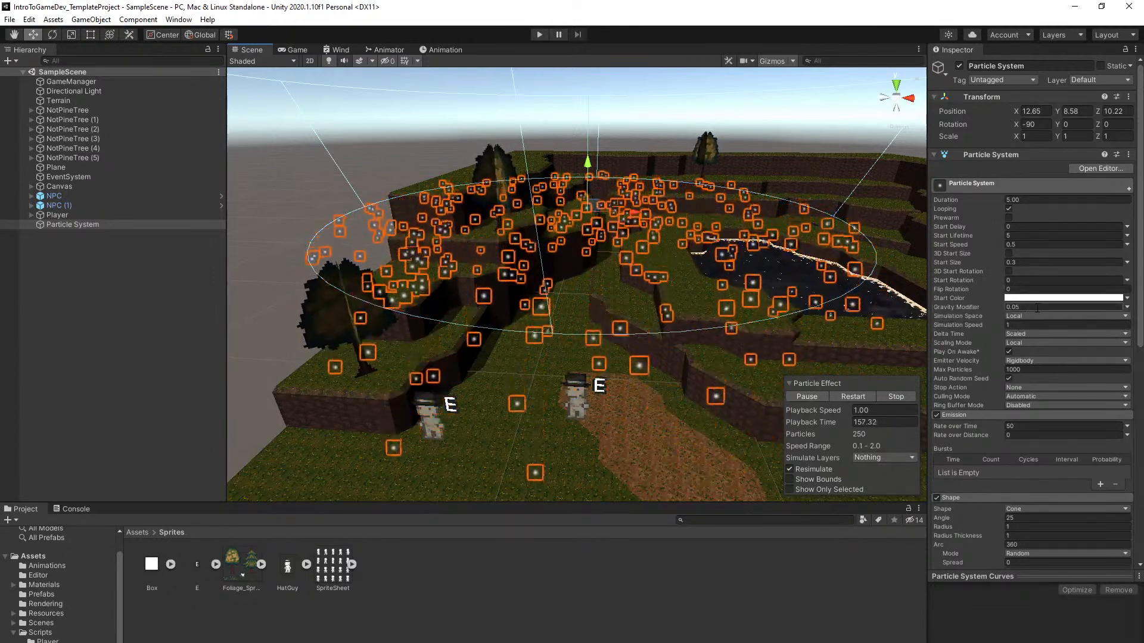
Set the particles' Start Color to a pale orange, hex FFD7B1
{"action": "scroll", "coordinate": [1035, 309], "scroll_direction": "down", "scroll_amount": 6}
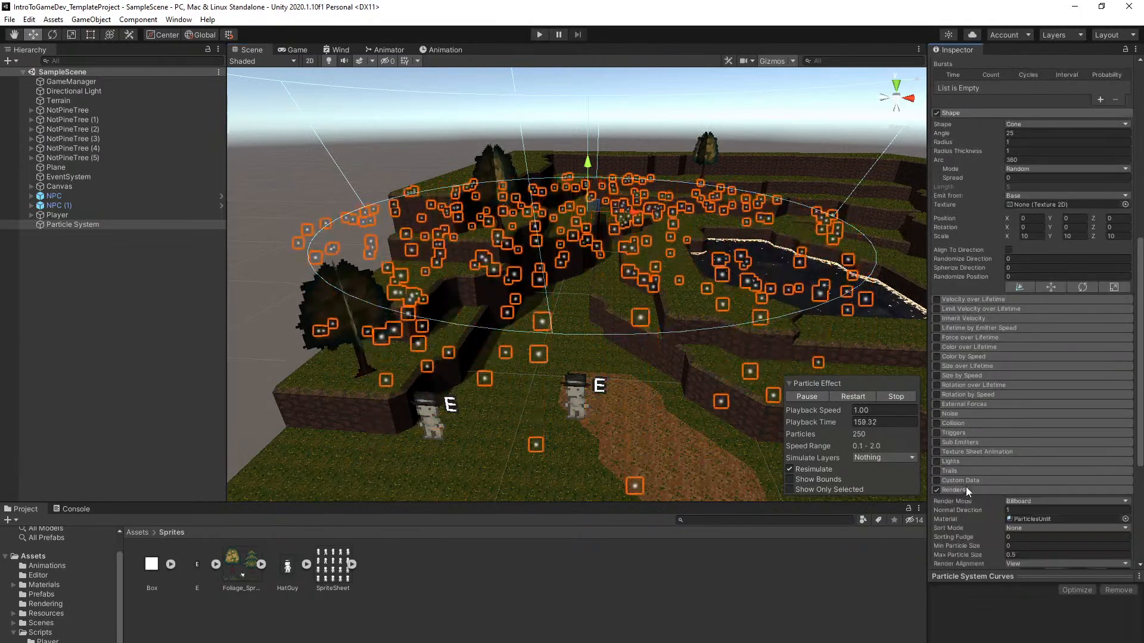
{"action": "scroll", "coordinate": [965, 488], "scroll_direction": "up", "scroll_amount": 8}
{"action": "left_click", "coordinate": [1024, 299]}
{"action": "left_click", "coordinate": [1120, 365]}
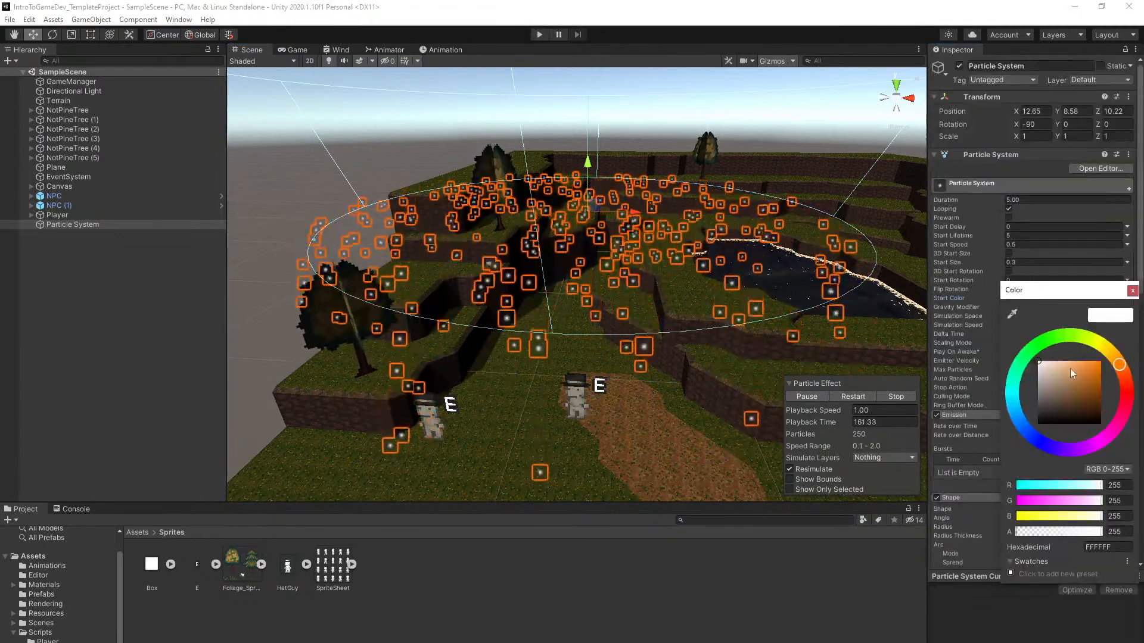
{"action": "left_click_drag", "start_coordinate": [1083, 368], "coordinate": [1058, 349]}
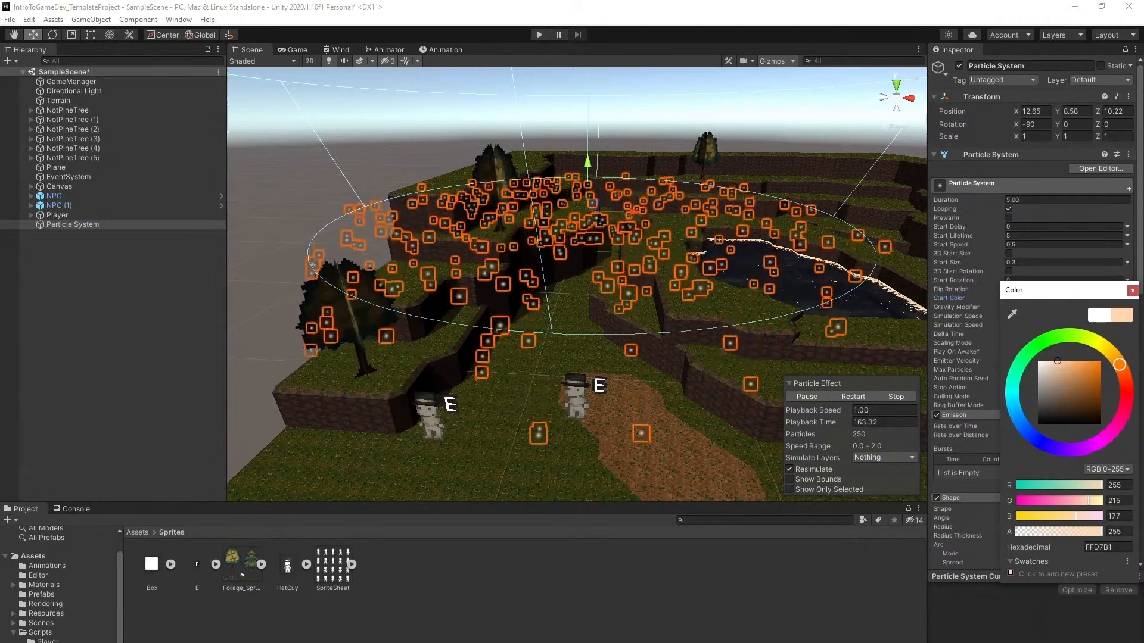
Examine the materials available for the particle renderer, keeping the current ParticlesUnlit material
{"action": "left_click", "coordinate": [1132, 290]}
{"action": "scroll", "coordinate": [1087, 309], "scroll_direction": "down", "scroll_amount": 10}
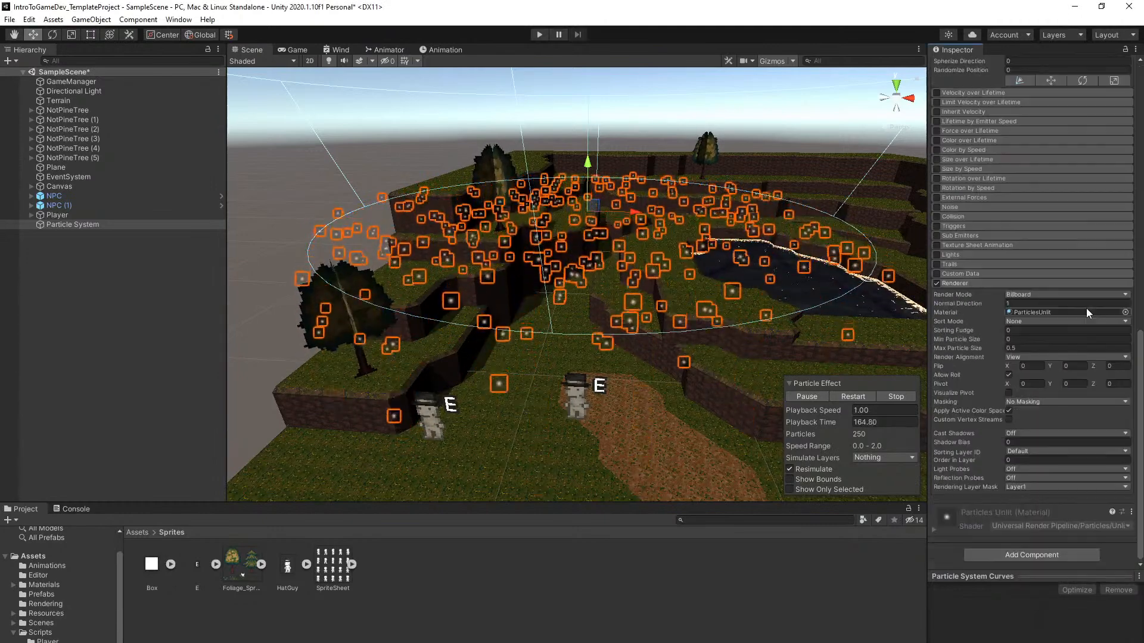
{"action": "left_click", "coordinate": [1124, 312]}
{"action": "left_click", "coordinate": [1132, 284]}
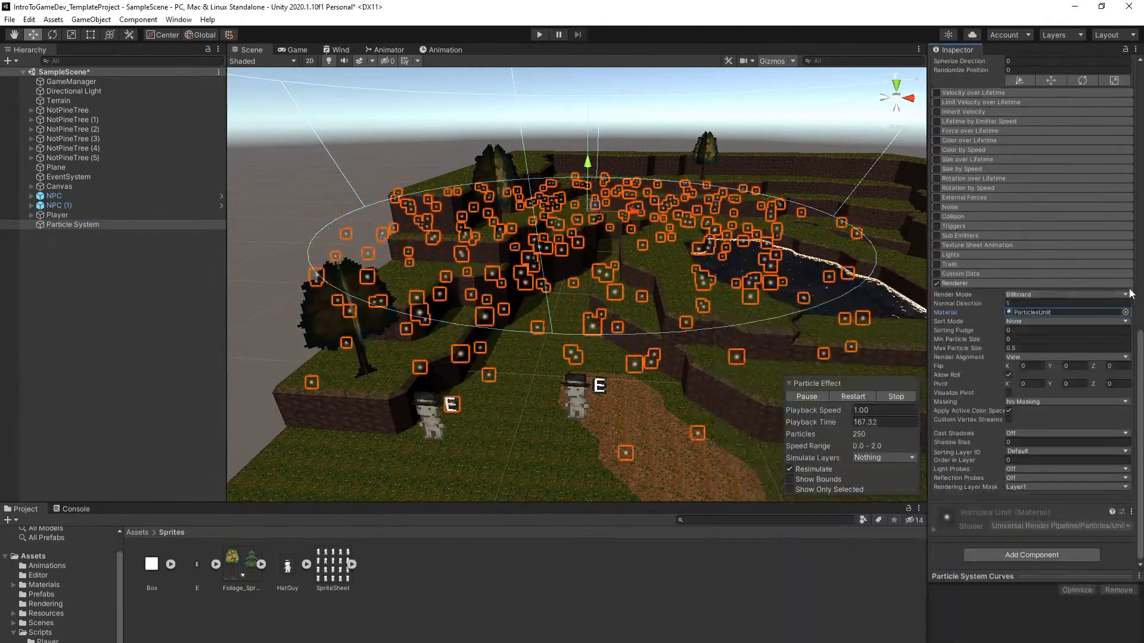
{"action": "left_click", "coordinate": [1125, 313]}
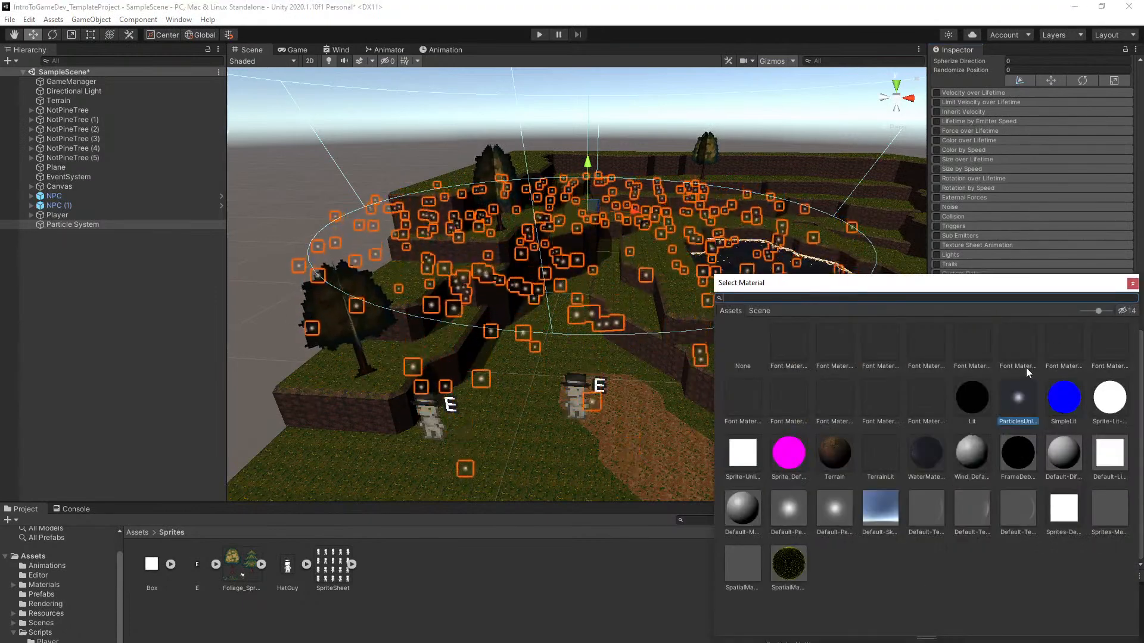
{"action": "left_click", "coordinate": [1132, 284]}
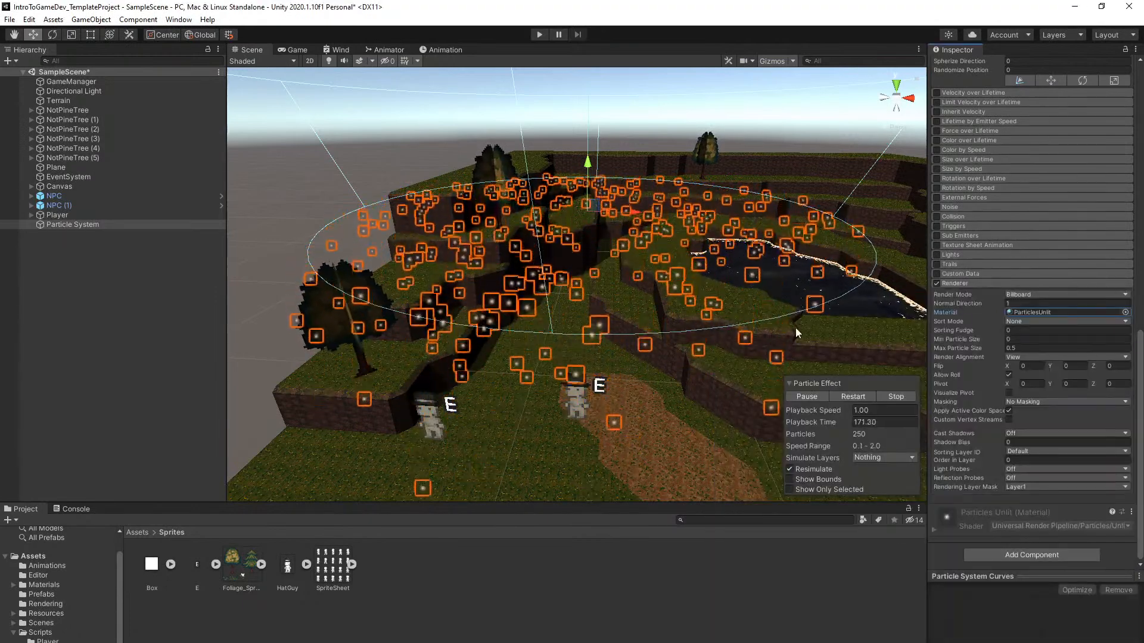
Lower the particle system above the terrain to a Y position of 6.85
{"action": "left_click_drag", "start_coordinate": [634, 327], "coordinate": [594, 365], "text": "alt"}
{"action": "key", "text": "w"}
{"action": "right_click_drag", "start_coordinate": [594, 366], "coordinate": [646, 263]}
{"action": "key", "text": "s"}
{"action": "left_click_drag", "start_coordinate": [586, 142], "coordinate": [586, 185]}
Try a Gravity Modifier of 0.01, settle on 0.02 and save the scene
{"action": "scroll", "coordinate": [1009, 296], "scroll_direction": "up", "scroll_amount": 10}
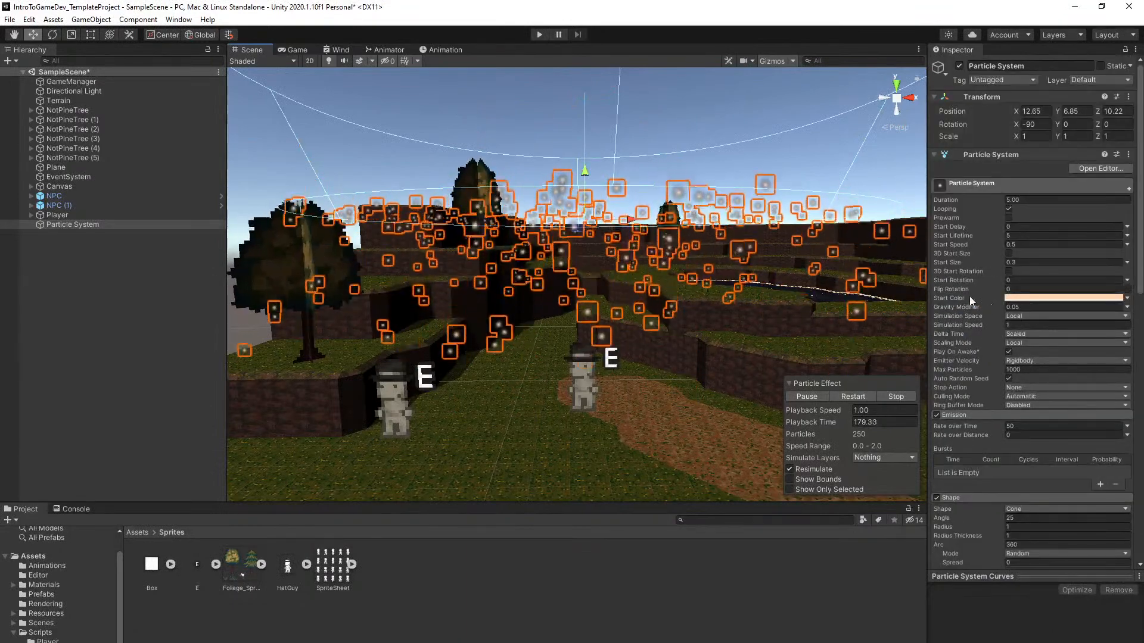
{"action": "left_click_drag", "start_coordinate": [1019, 307], "coordinate": [1014, 307]}
{"action": "type", "text": "1"}
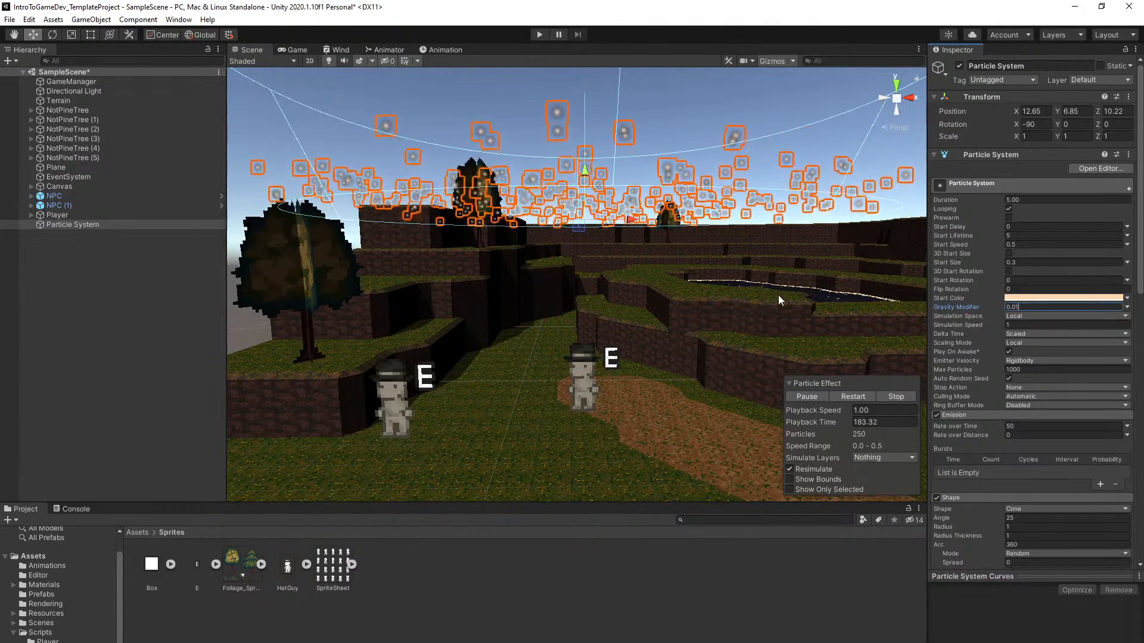
{"action": "key", "text": "BackSpace"}
{"action": "type", "text": "2"}
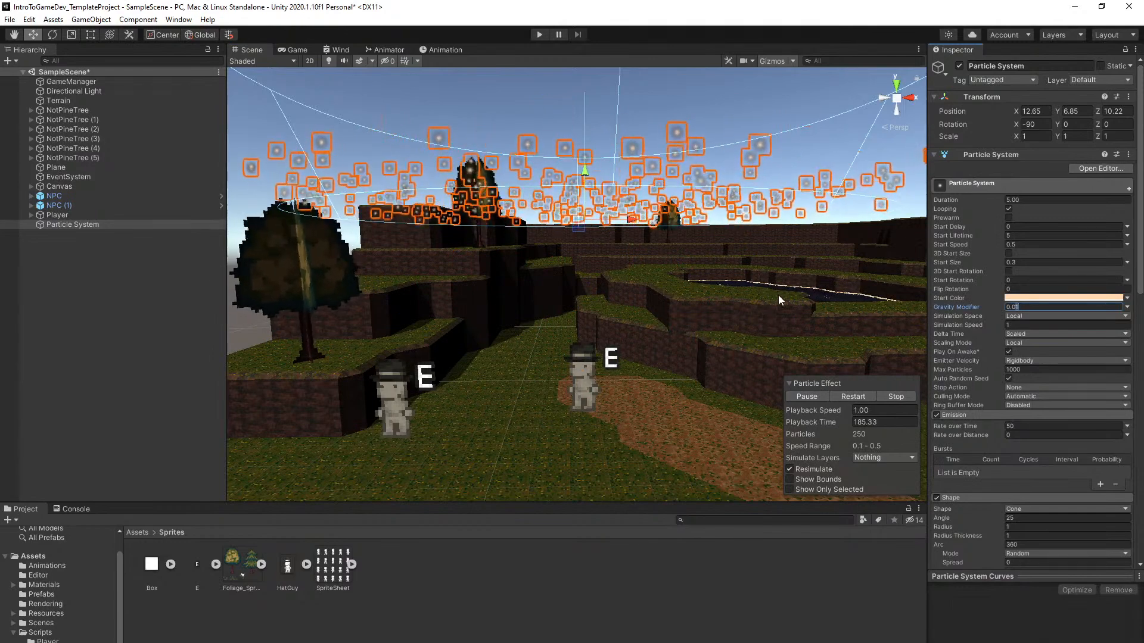
{"action": "key", "text": "ctrl+s"}
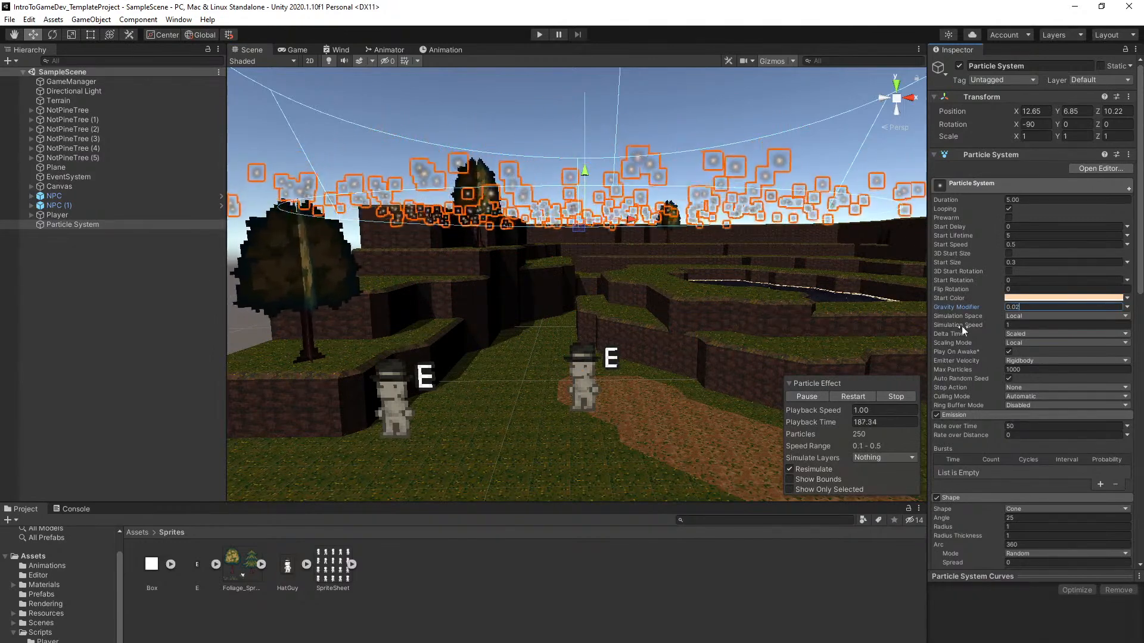
Change the particle emitter's Shape from Cone to Box and save the scene
{"action": "scroll", "coordinate": [1011, 362], "scroll_direction": "down", "scroll_amount": 5}
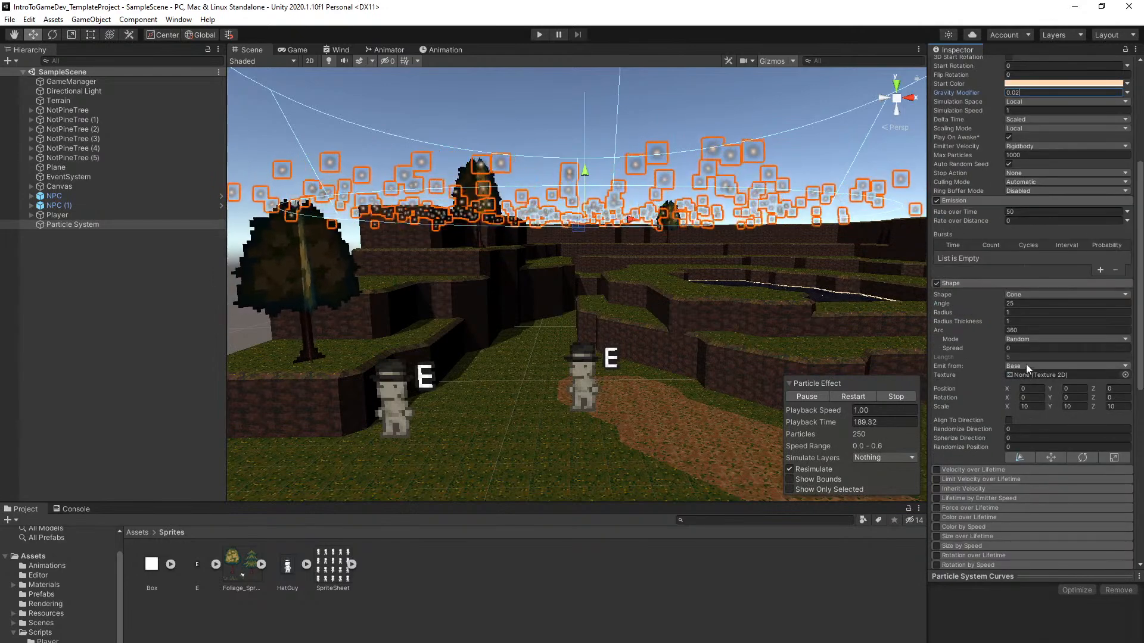
{"action": "left_click", "coordinate": [1027, 295]}
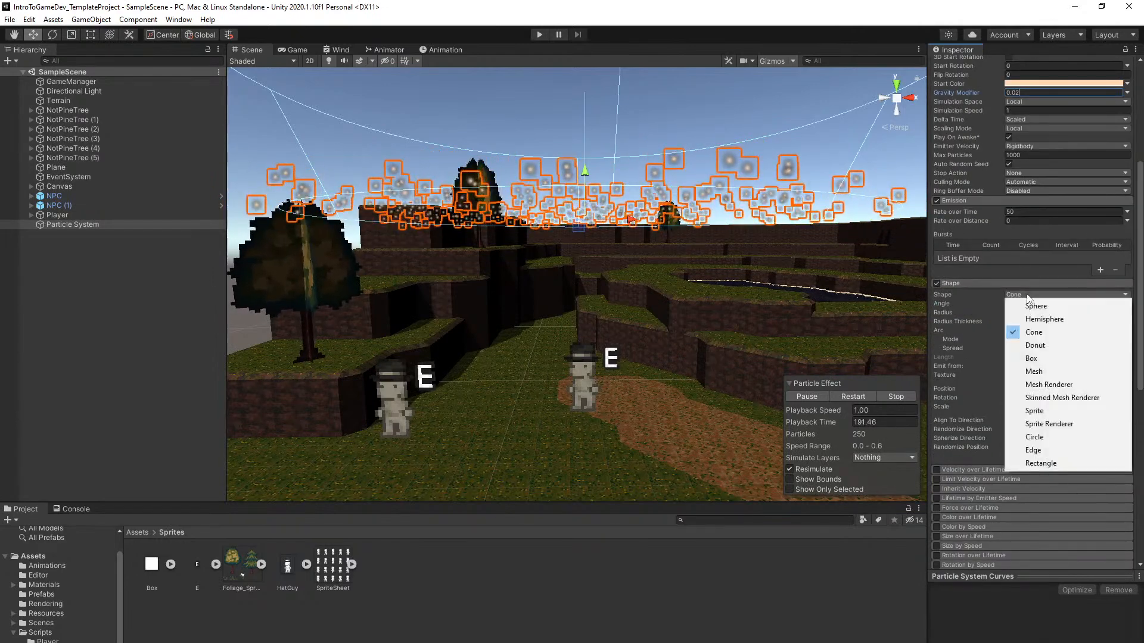
{"action": "left_click", "coordinate": [1037, 358]}
{"action": "key", "text": "s"}
{"action": "right_click_drag", "start_coordinate": [759, 358], "coordinate": [774, 429]}
{"action": "key", "text": "w"}
{"action": "key", "text": "s"}
{"action": "key", "text": "ctrl+s"}
{"action": "key", "text": "w"}
Set the box emitter's X scale to 20 and lower the particle system closer to the ground
{"action": "left_click", "coordinate": [1035, 344]}
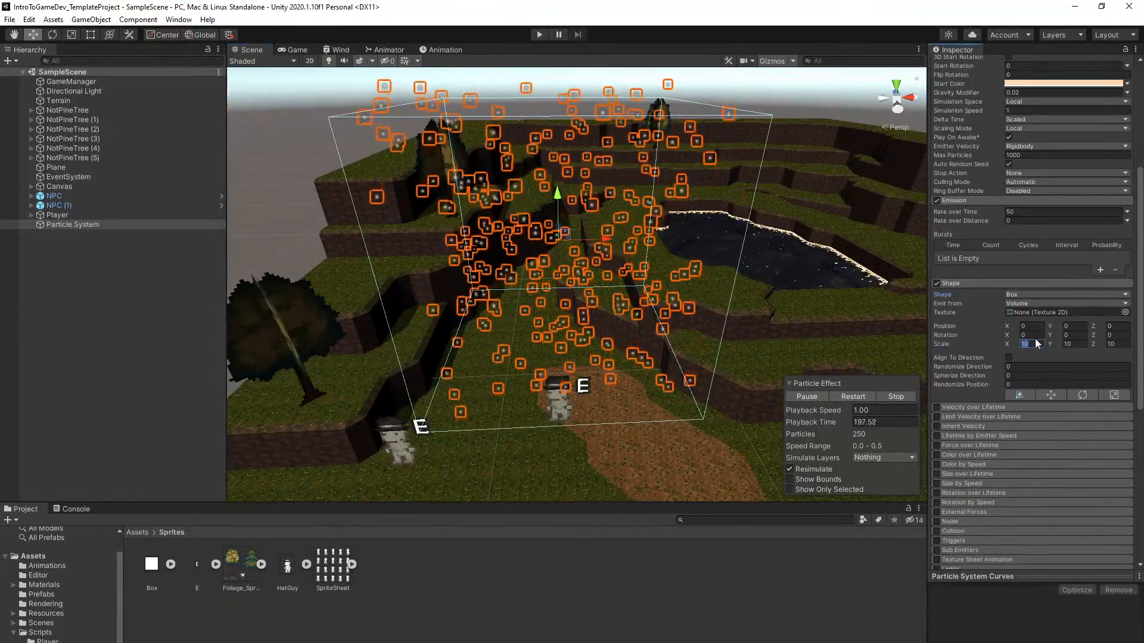
{"action": "type", "text": "20"}
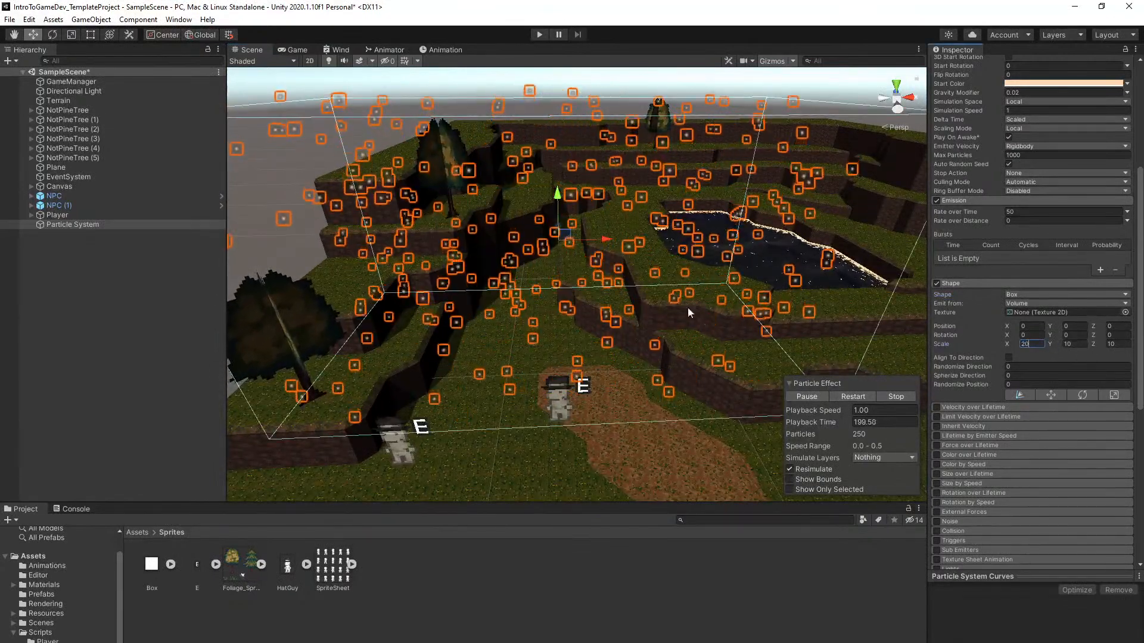
{"action": "left_click_drag", "start_coordinate": [557, 207], "coordinate": [567, 257]}
{"action": "right_click_drag", "start_coordinate": [568, 259], "coordinate": [661, 416]}
{"action": "key", "text": "w"}
{"action": "key", "text": "s"}
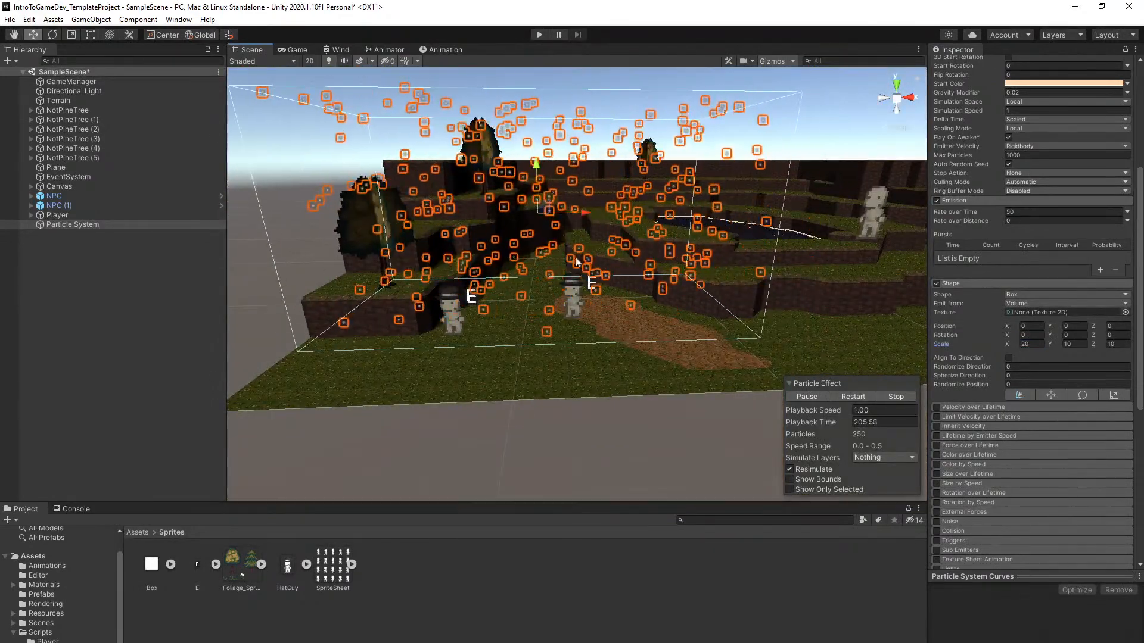
Deselect the particle system, run the game and walk the Player around the NPCs to examine the falling particles
{"action": "left_click", "coordinate": [600, 326]}
{"action": "left_click", "coordinate": [540, 34]}
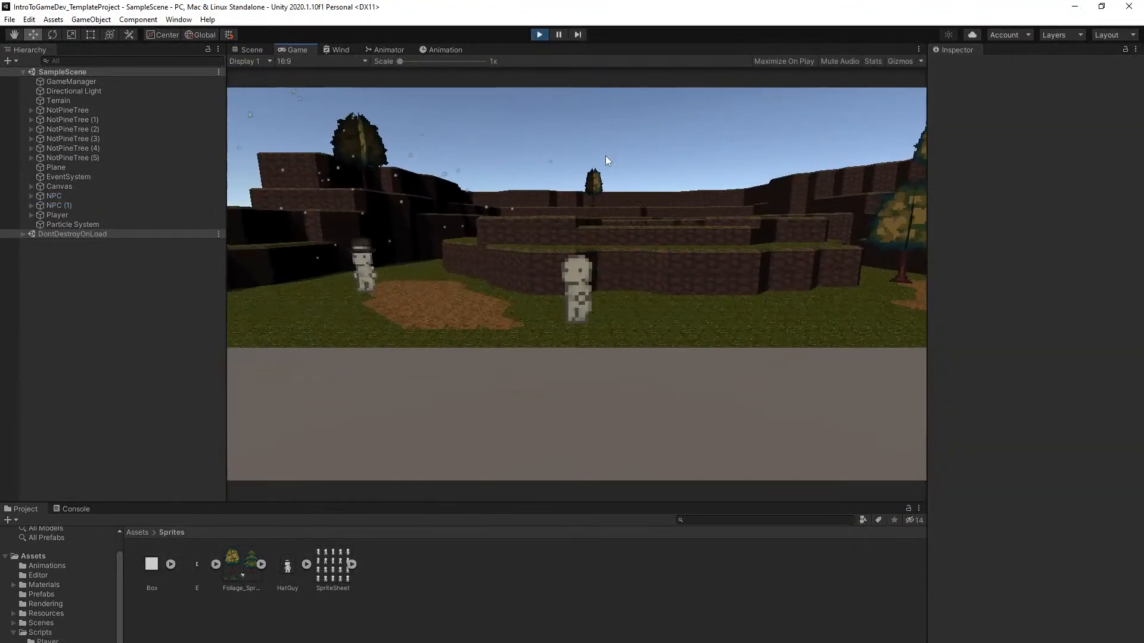
{"action": "key", "text": "w"}
{"action": "key", "text": "a"}
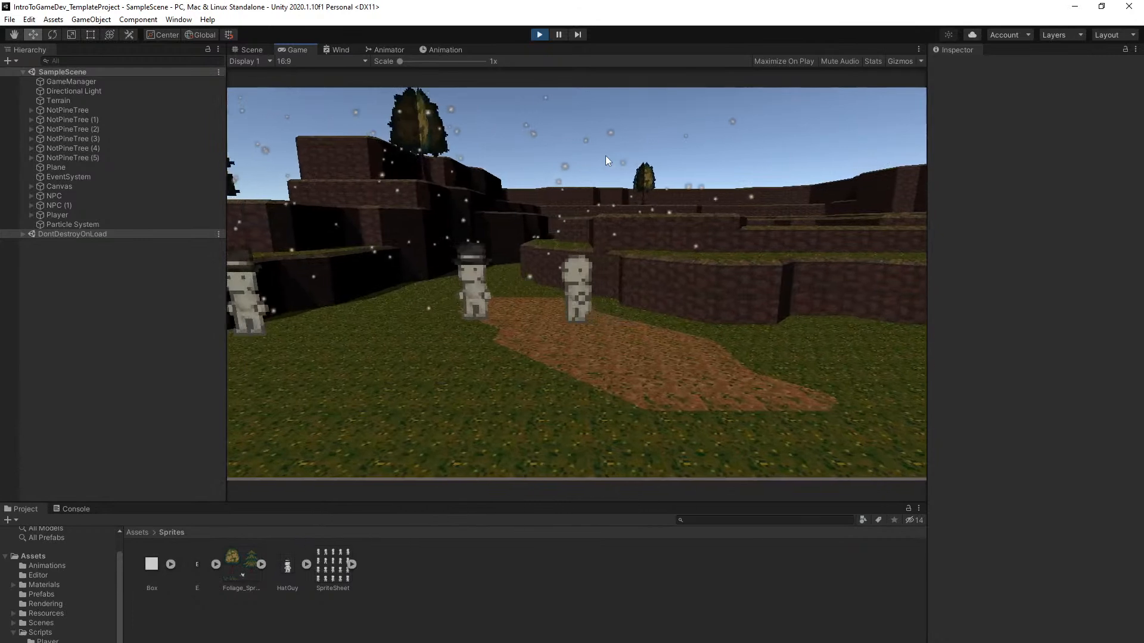
{"action": "key", "text": "a"}
{"action": "key", "text": "d"}
{"action": "key", "text": "w"}
{"action": "key", "text": "s"}
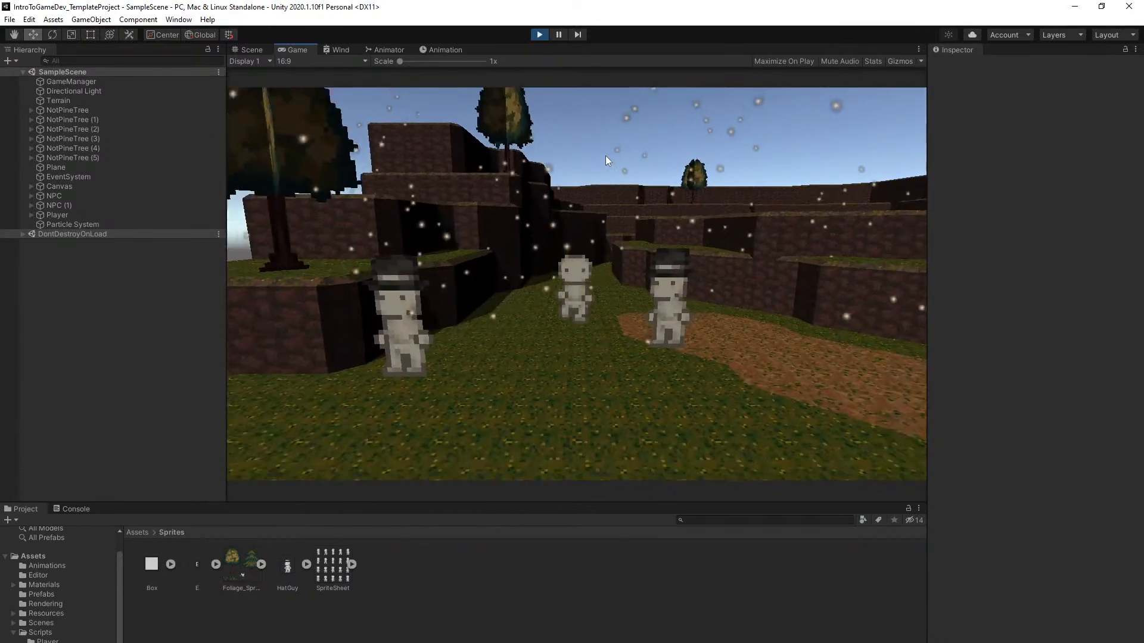
{"action": "key", "text": "e"}
{"action": "key", "text": "d"}
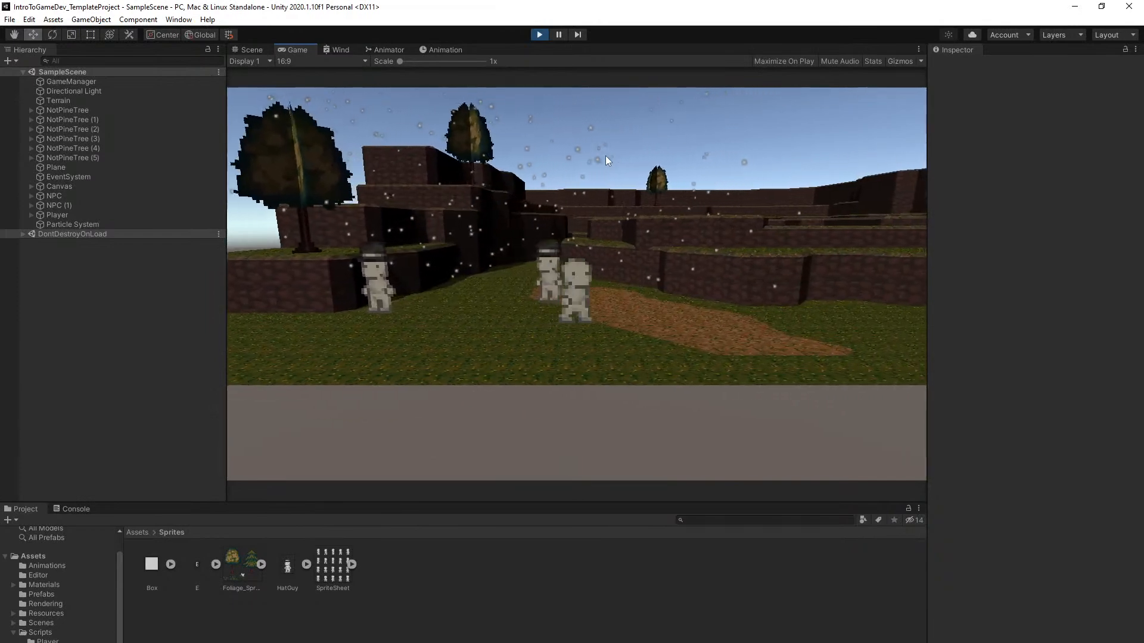
{"action": "key", "text": "w"}
{"action": "key", "text": "a"}
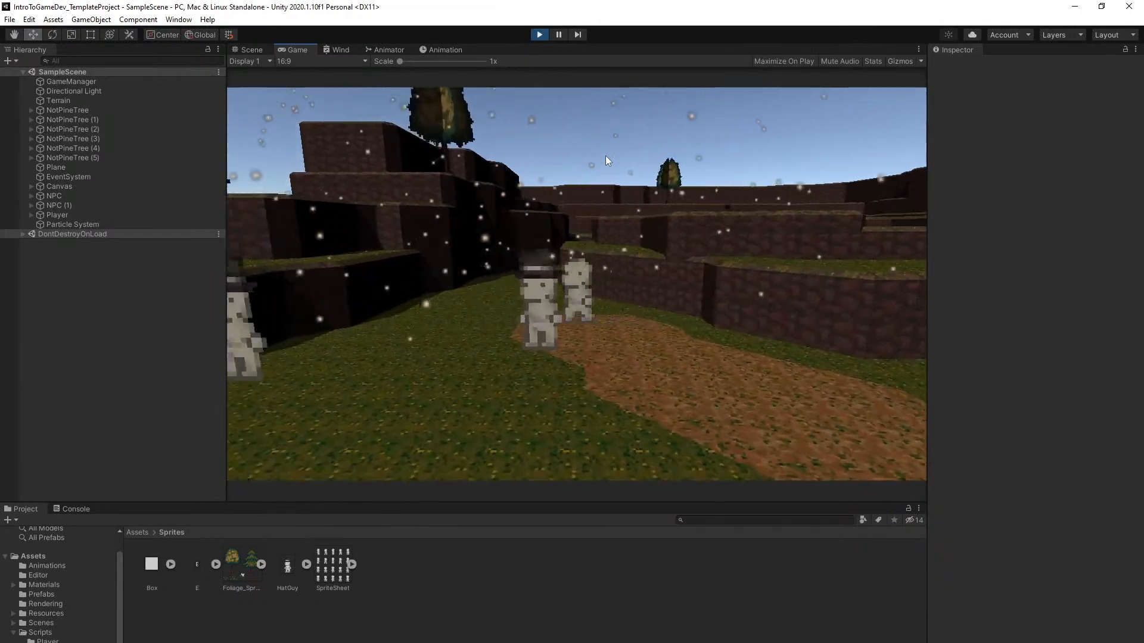
{"action": "key", "text": "s"}
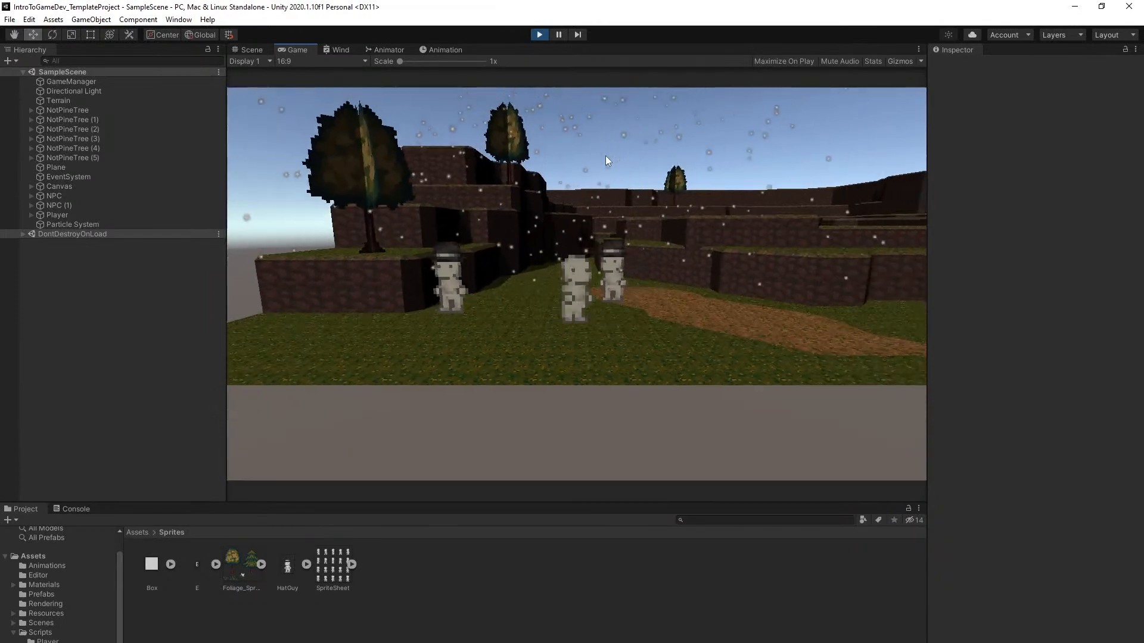
{"action": "key", "text": "d"}
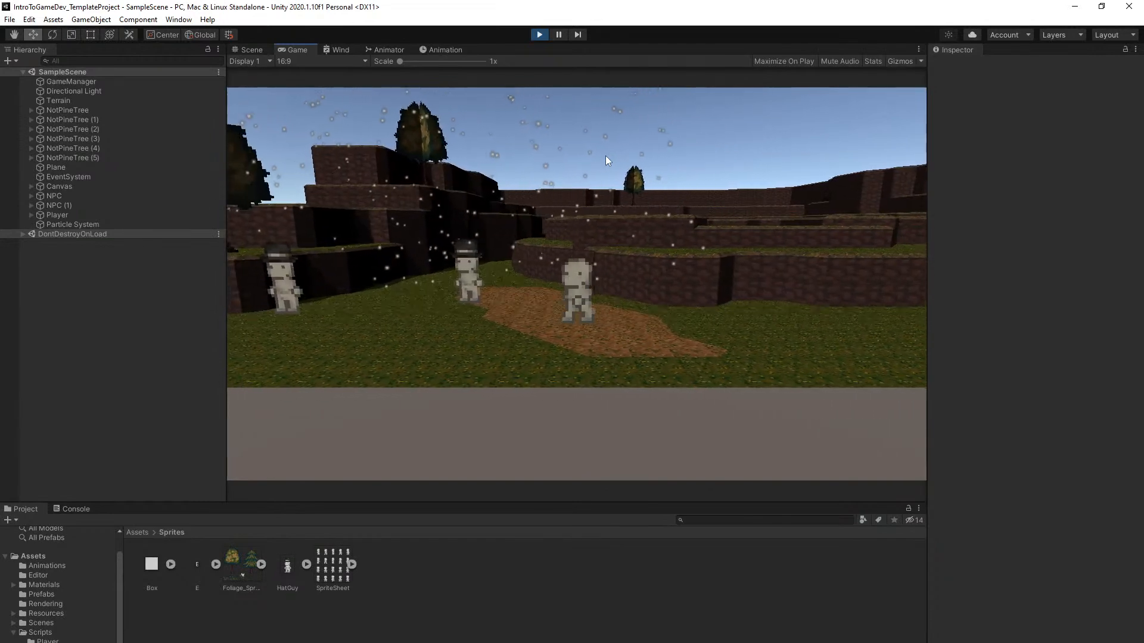
{"action": "key", "text": "w"}
{"action": "key", "text": "s"}
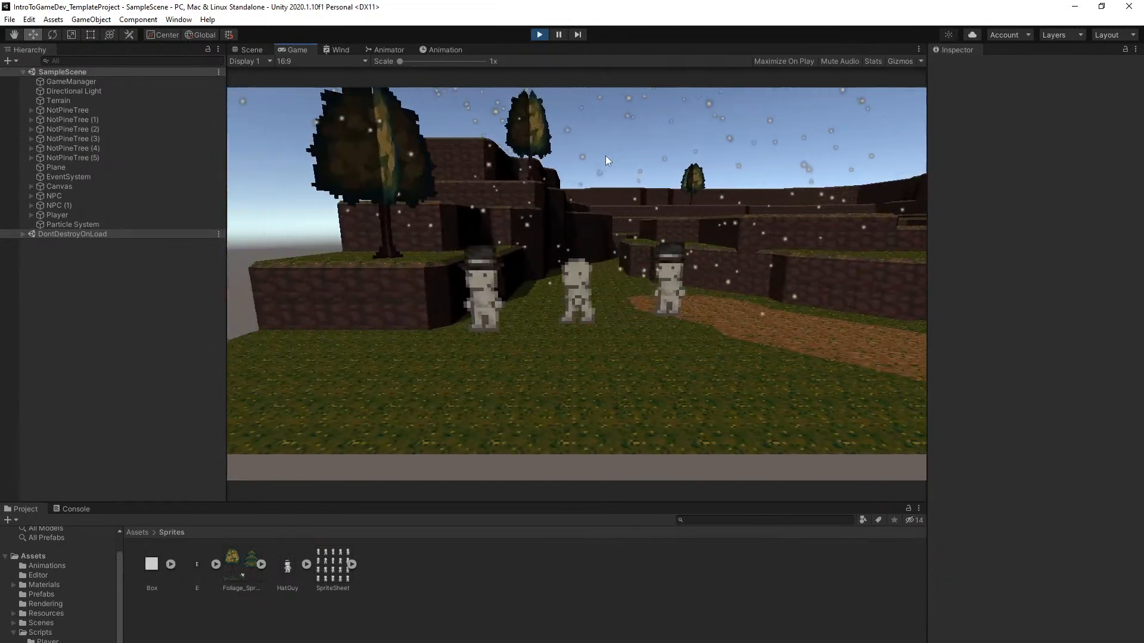
Walk the Player up to both NPCs and open and dismiss their dialogue to check it alongside the particles
{"action": "key", "text": "w"}
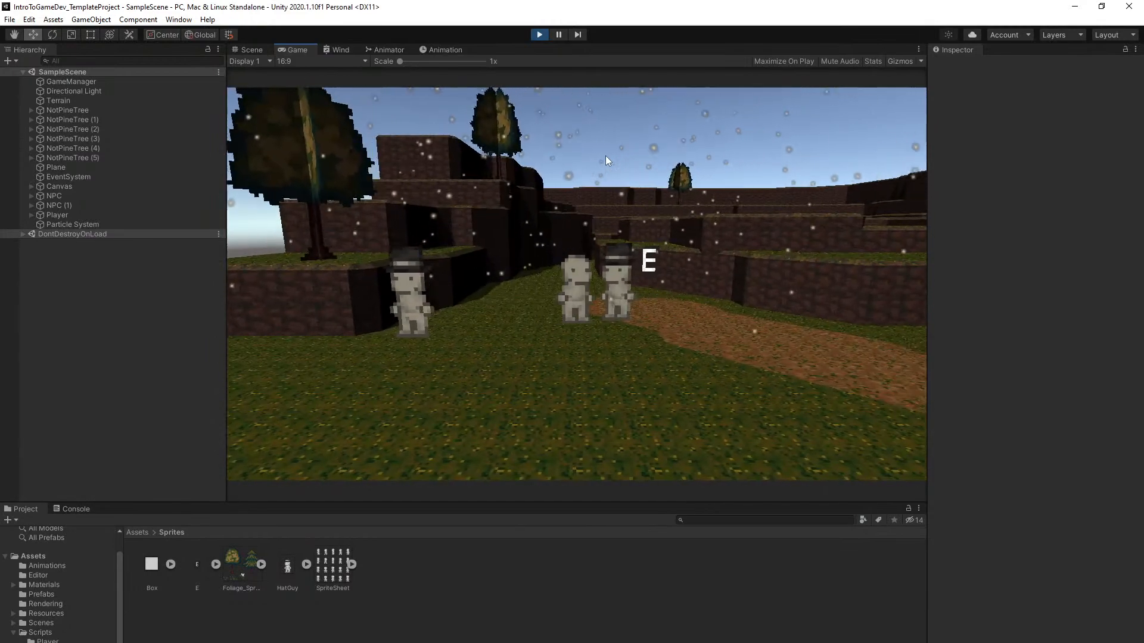
{"action": "key", "text": "e"}
{"action": "key", "text": "e"}
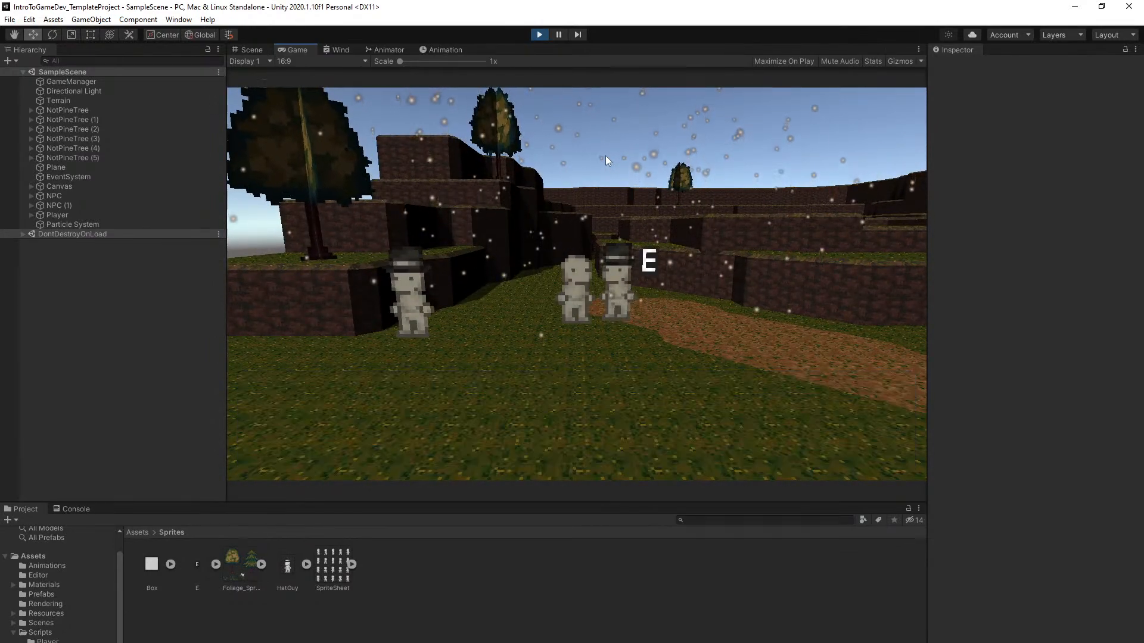
{"action": "key", "text": "a"}
{"action": "key", "text": "e"}
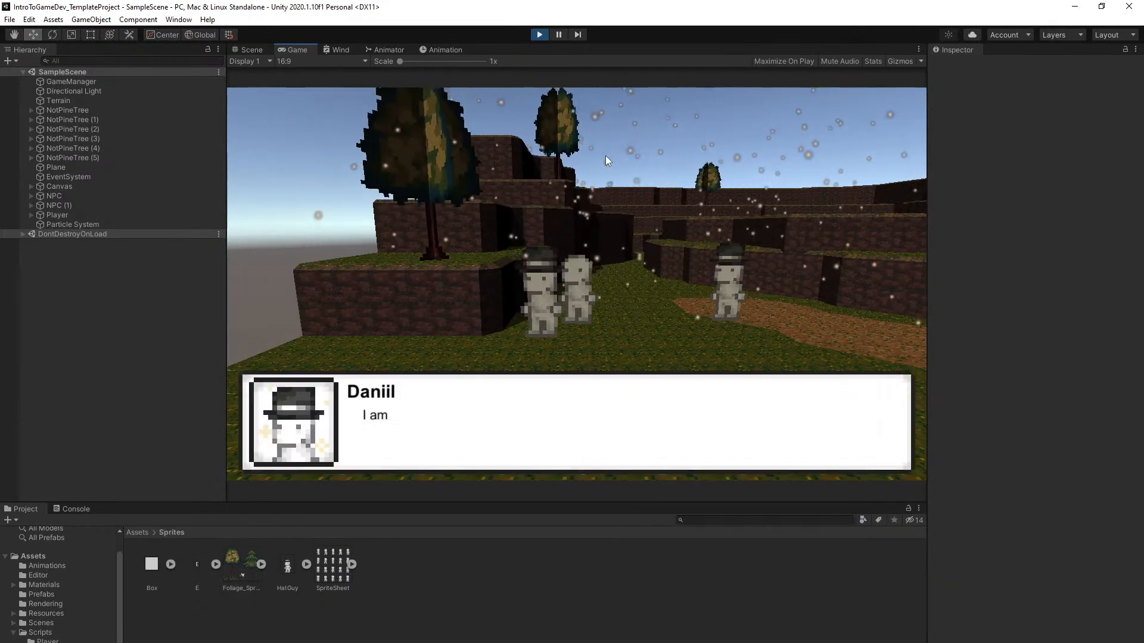
{"action": "key", "text": "e"}
{"action": "key", "text": "d"}
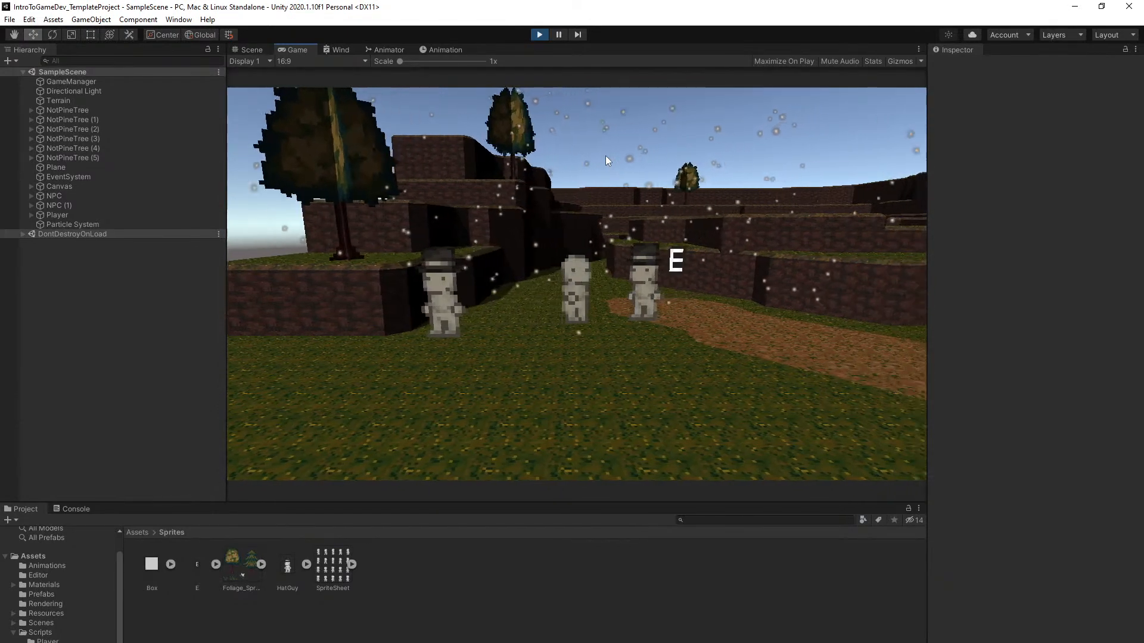
Jump the Player up the terraces and walk through the pond to check movement and the water
{"action": "key", "text": "space"}
{"action": "key", "text": "d"}
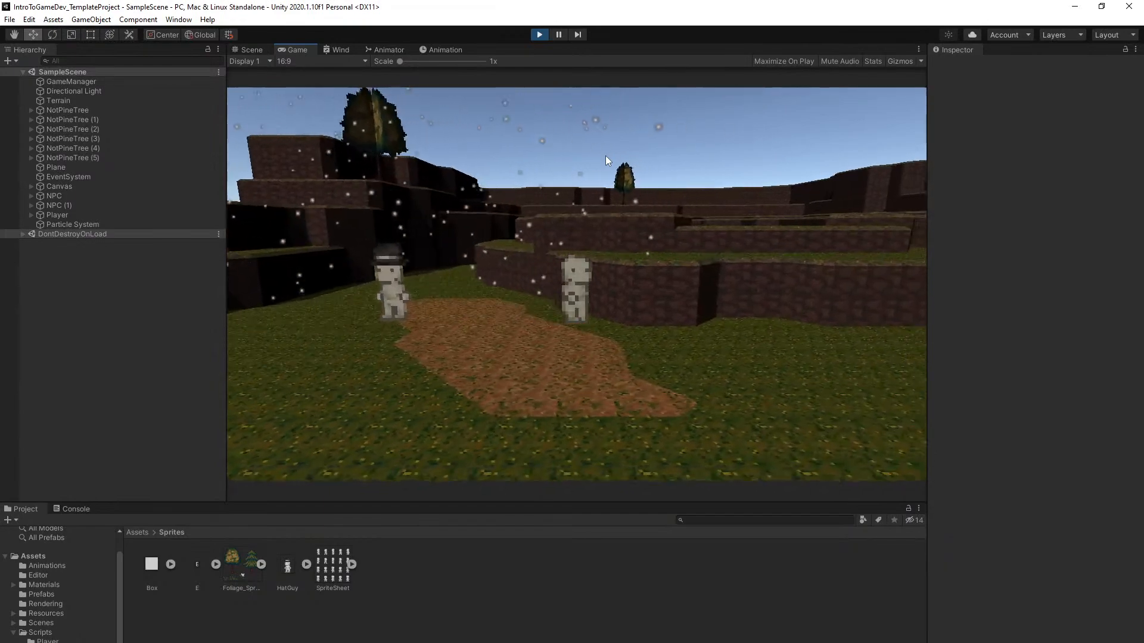
{"action": "key", "text": "space"}
{"action": "key", "text": "w"}
{"action": "key", "text": "w"}
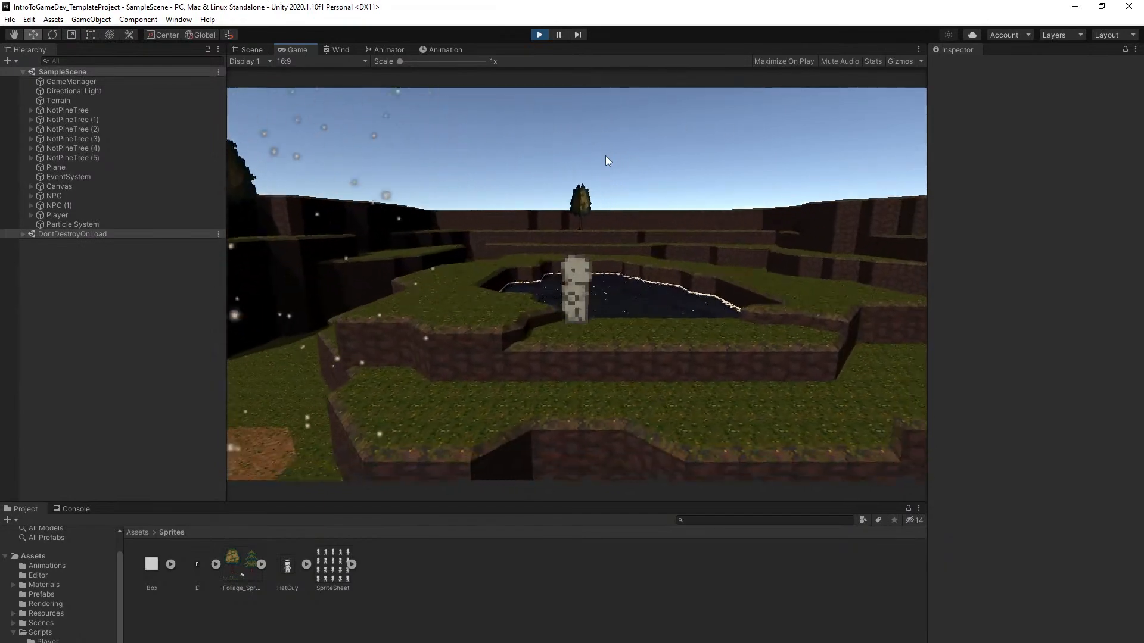
{"action": "key", "text": "w"}
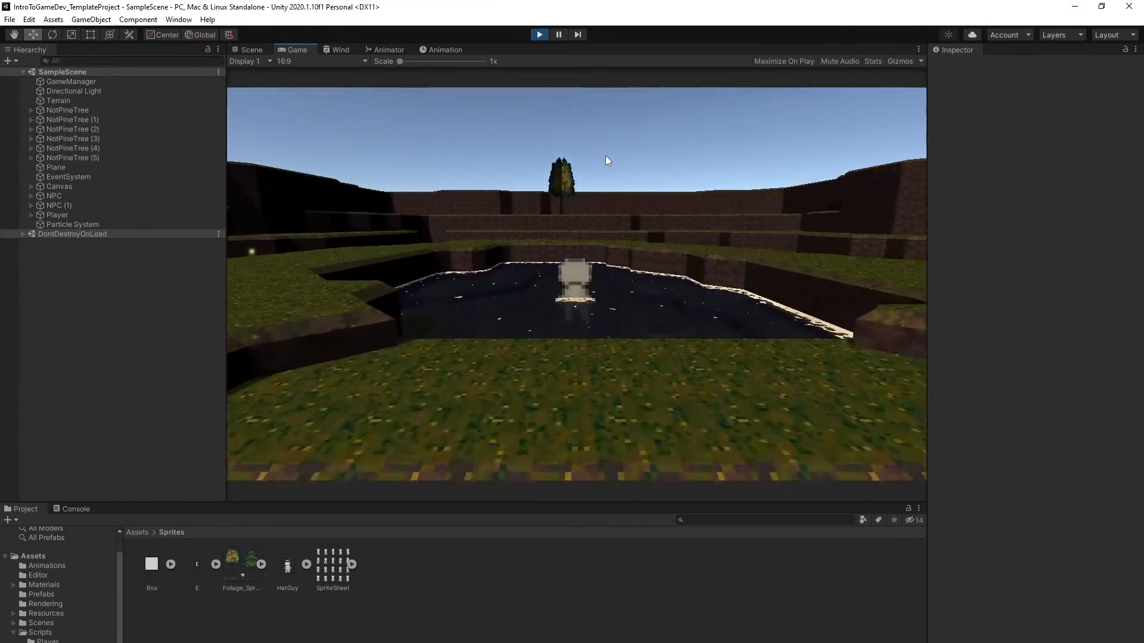
{"action": "key", "text": "w"}
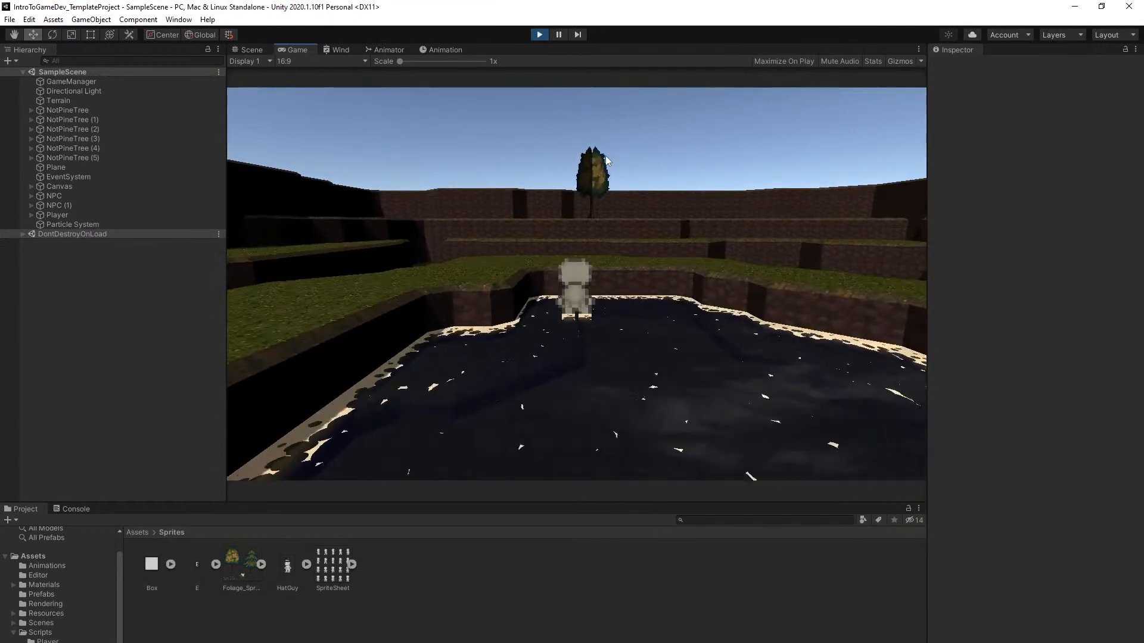
Walk the Player back from the pond past the NPCs to view the particles from different distances
{"action": "key", "text": "a"}
{"action": "key", "text": "s"}
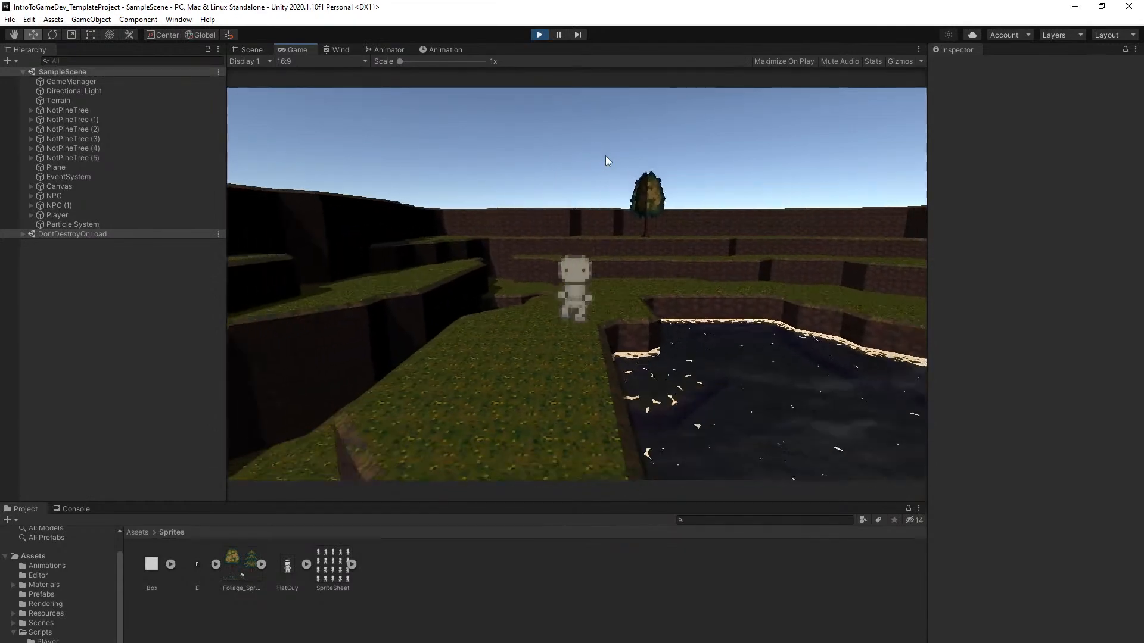
{"action": "key", "text": "s"}
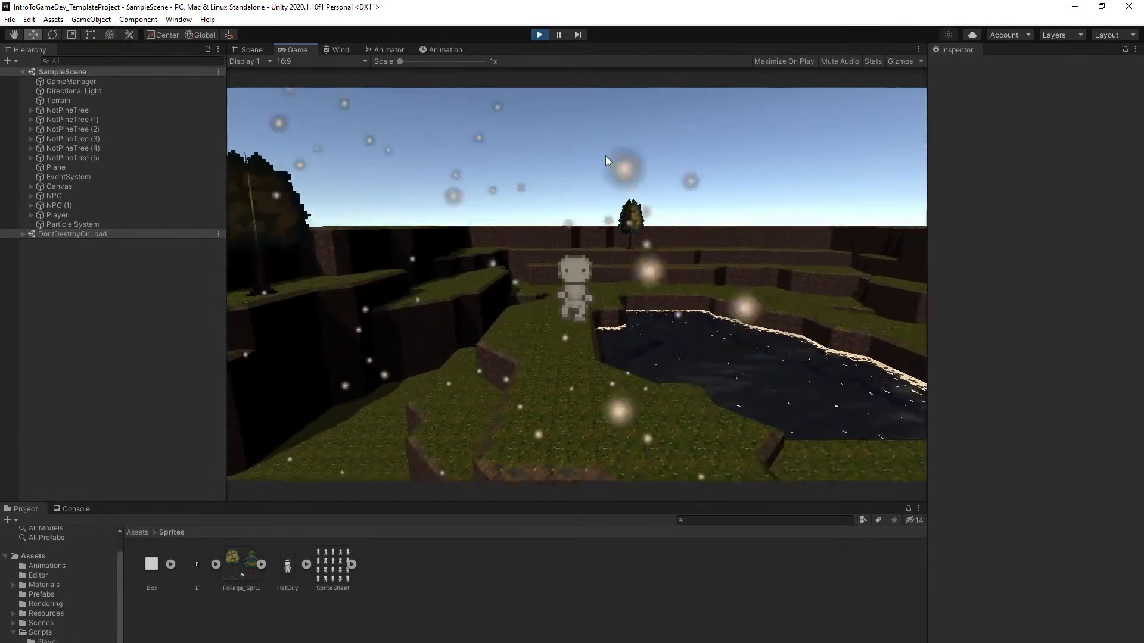
{"action": "key", "text": "s"}
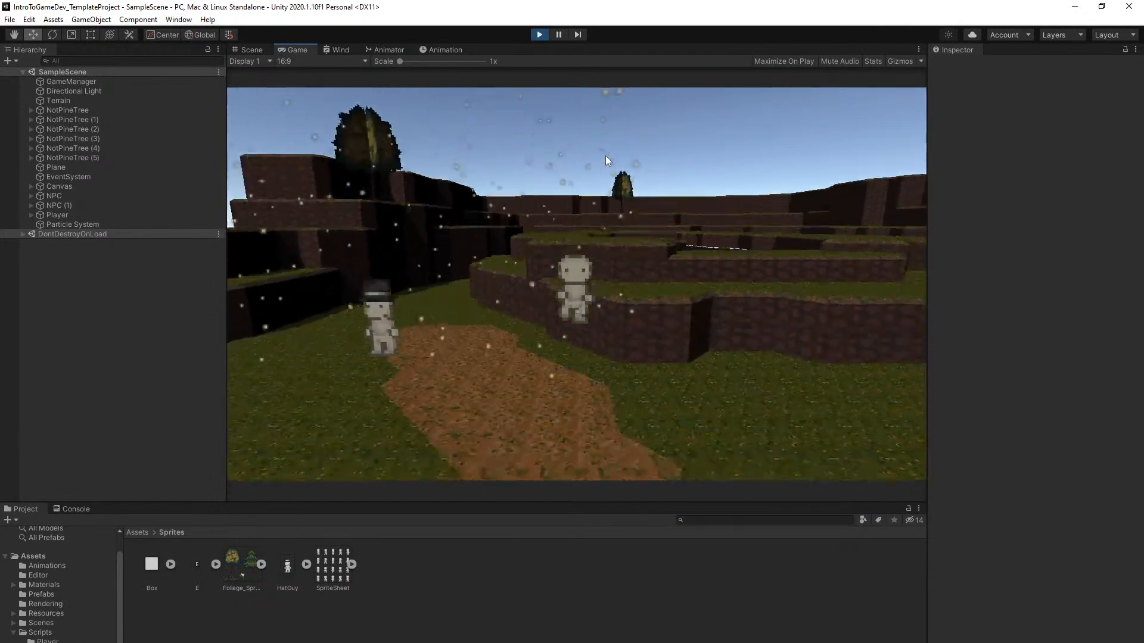
{"action": "key", "text": "a"}
{"action": "key", "text": "a"}
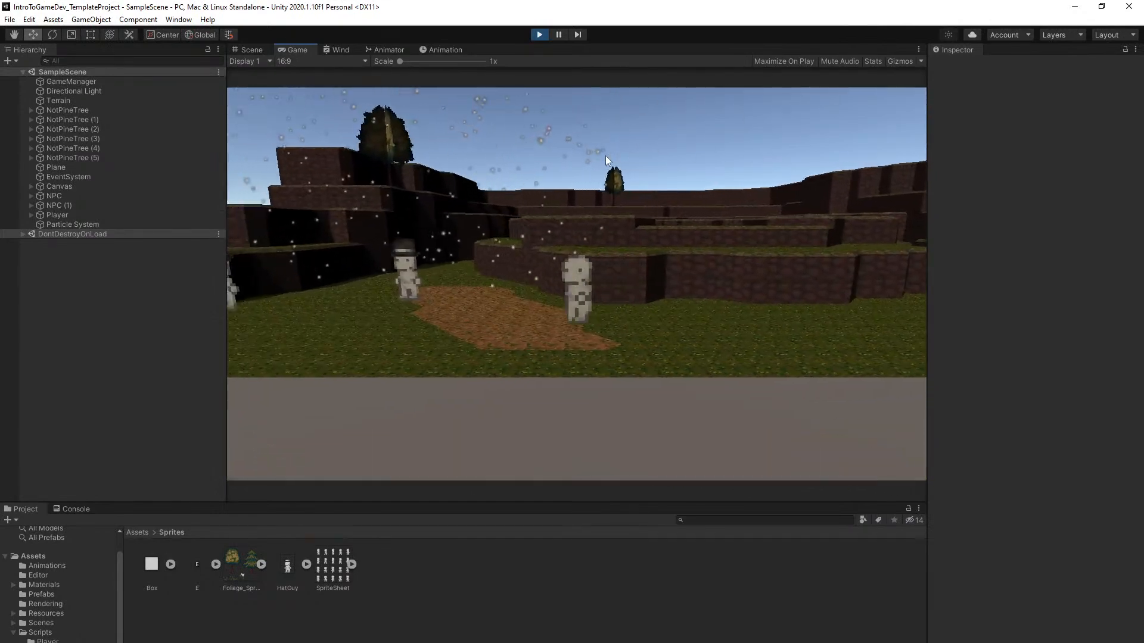
{"action": "key", "text": "w"}
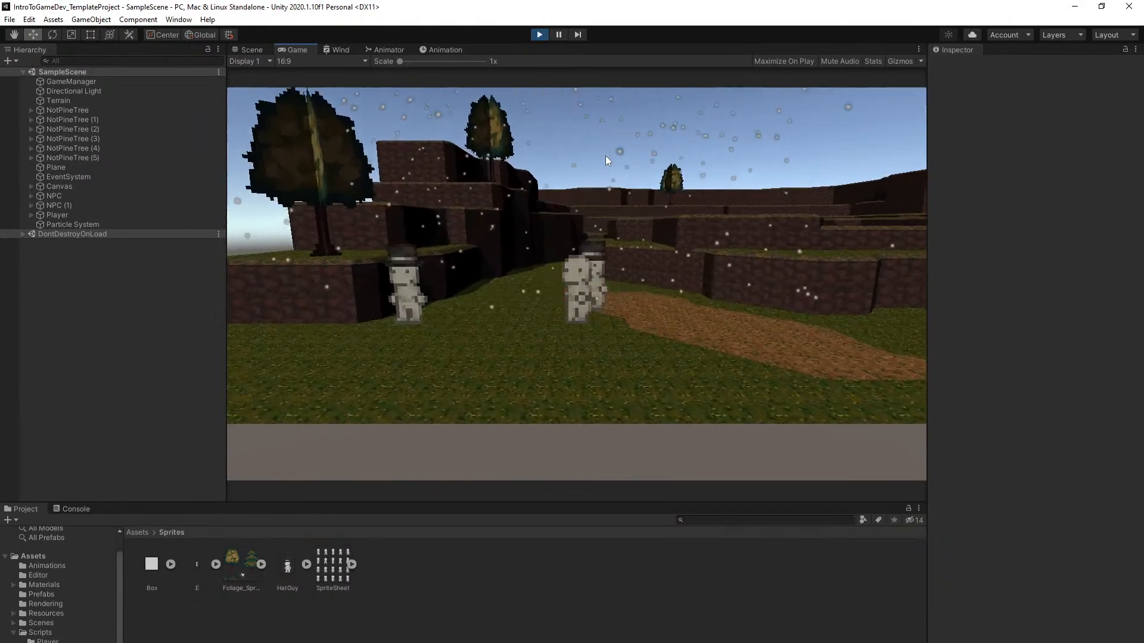
Jump the Player up the terraces beside the trees to examine the particles from above, and stop the game
{"action": "key", "text": "a"}
{"action": "key", "text": "space"}
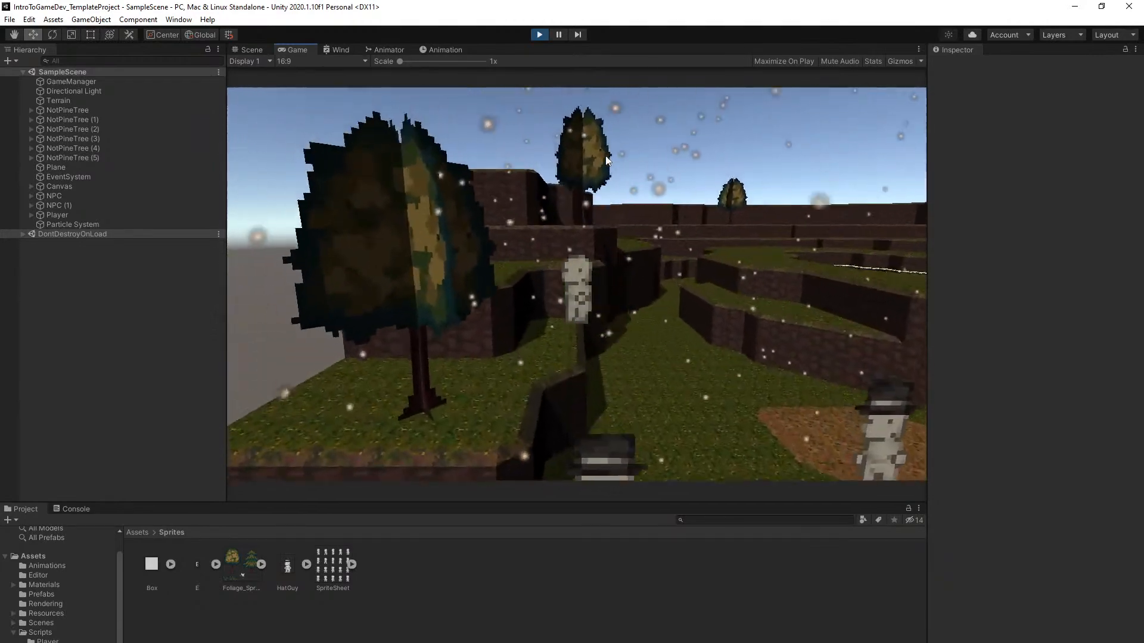
{"action": "key", "text": "w"}
{"action": "key", "text": "space"}
{"action": "key", "text": "w"}
{"action": "key", "text": "space"}
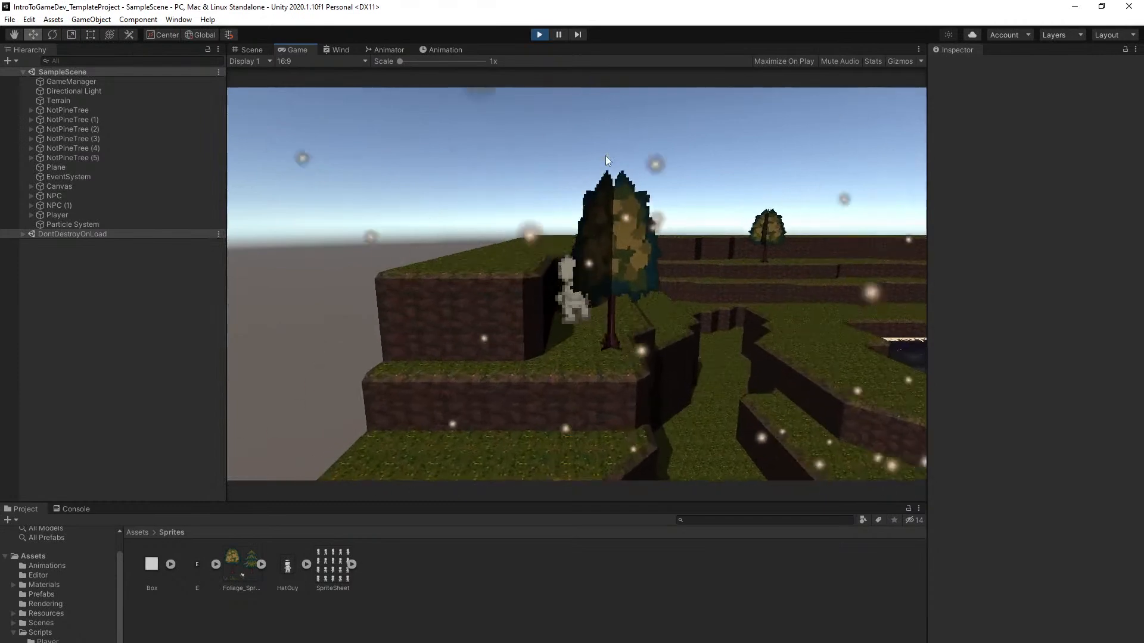
{"action": "key", "text": "space"}
{"action": "key", "text": "a"}
{"action": "left_click", "coordinate": [539, 34]}
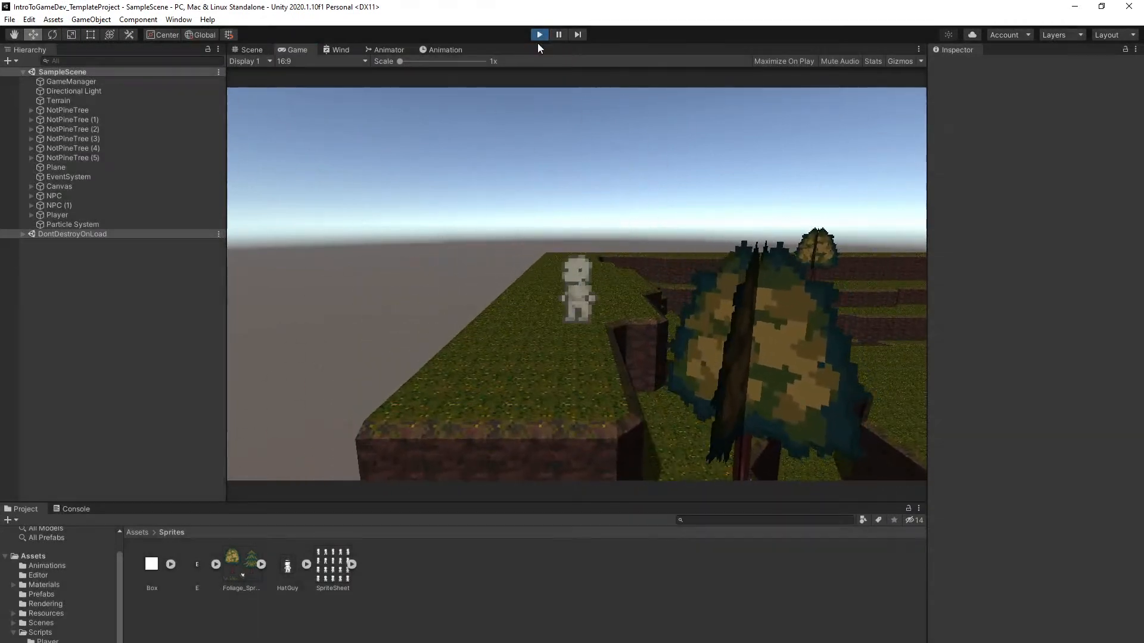
Examine the whole terrain with its trees, pond and NPCs in the Scene view
{"action": "mouse_move", "coordinate": [617, 159]}
{"action": "right_mouse_down"}
{"action": "mouse_move", "coordinate": [620, 194]}
{"action": "mouse_move", "coordinate": [637, 199]}
{"action": "mouse_move", "coordinate": [632, 106]}
{"action": "mouse_move", "coordinate": [636, 169]}
{"action": "right_mouse_up"}
{"action": "key", "text": "w"}
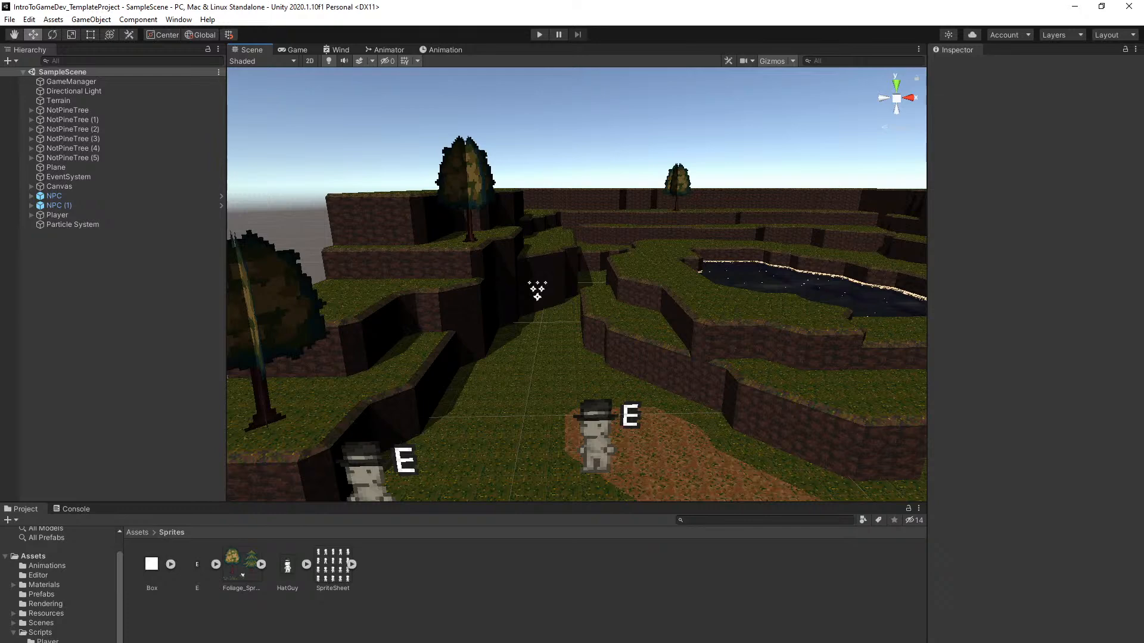
{"action": "key", "text": "s"}
{"action": "right_click_drag", "start_coordinate": [869, 309], "coordinate": [877, 337]}
{"action": "key", "text": "d"}
{"action": "key", "text": "w"}
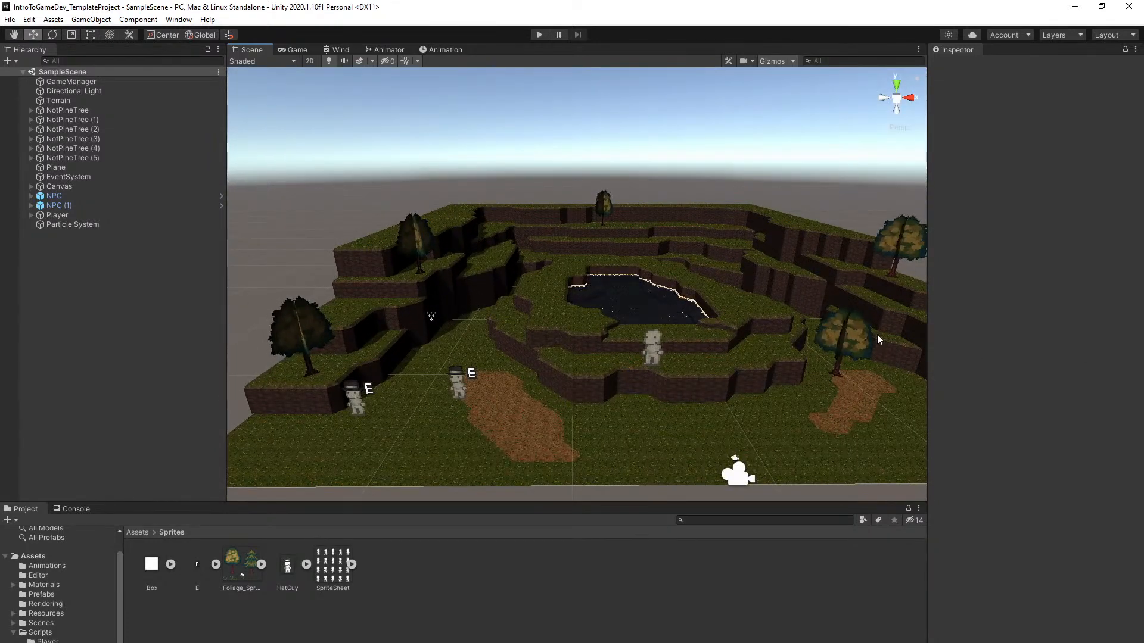